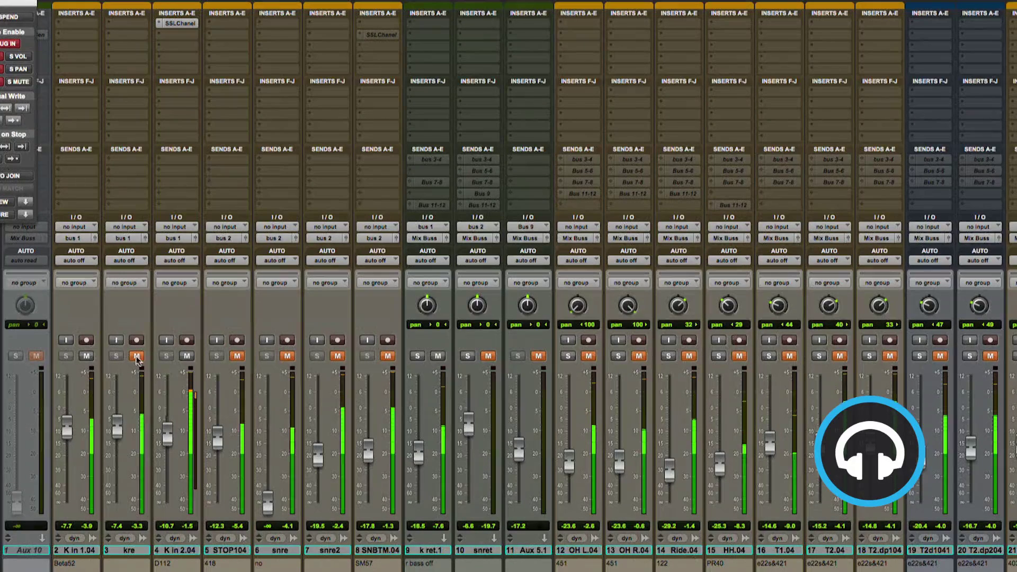
- Lower the kre fader, re-enable the SSL channel strip on K in 2.04, and mute the other kick mics
mouse_move(117, 426)
mouse_down()
mouse_move(114, 530)
mouse_move(115, 416)
mouse_move(116, 427)
mouse_up()
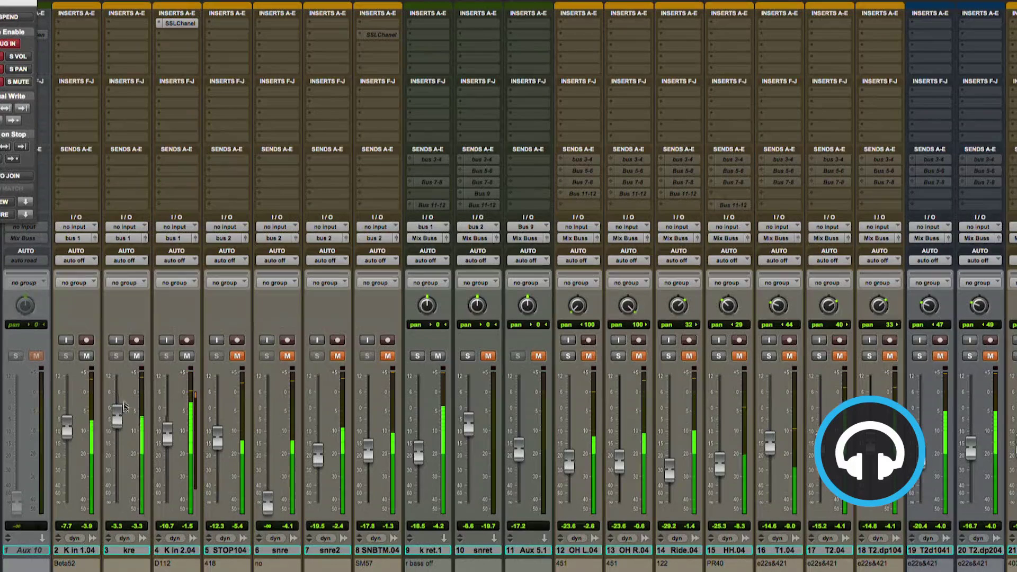
click(181, 23)
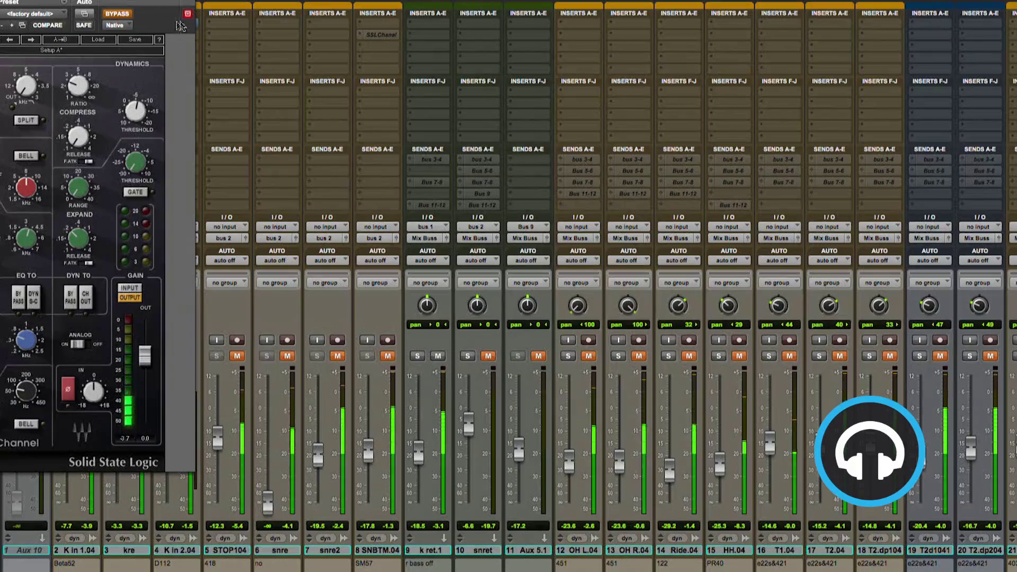
click(127, 18)
drag(117, 1, 598, 33)
key(space)
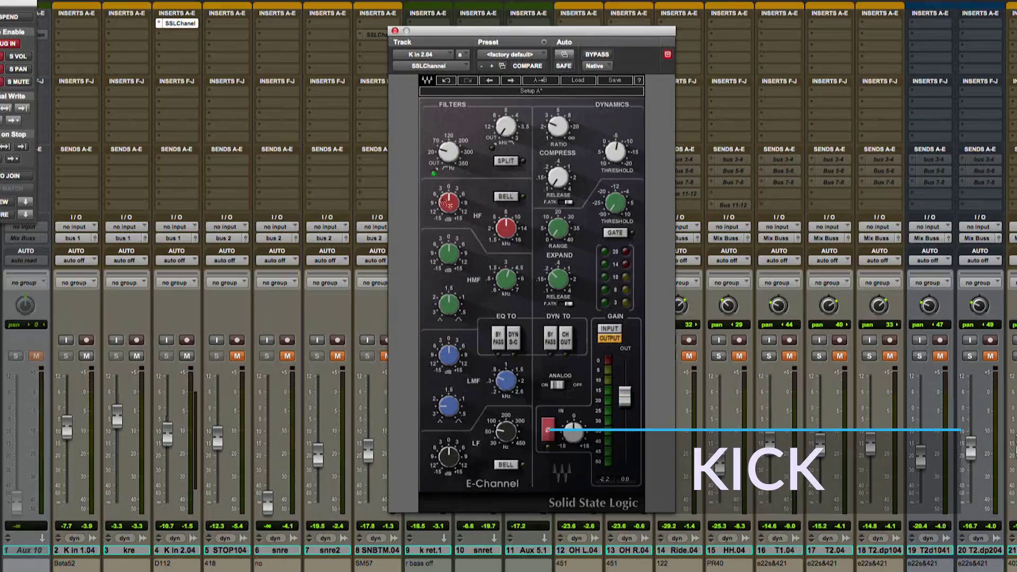
click(137, 357)
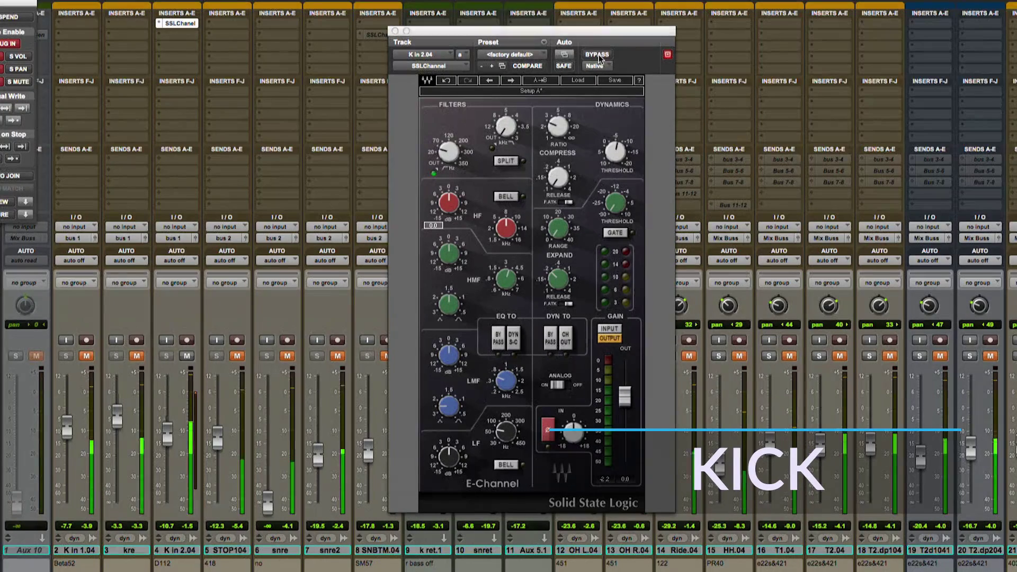
- A/B the K in 2.04 SSL strip, then set compressor threshold to -6.0 and high-pass near 36 Hz
click(599, 56)
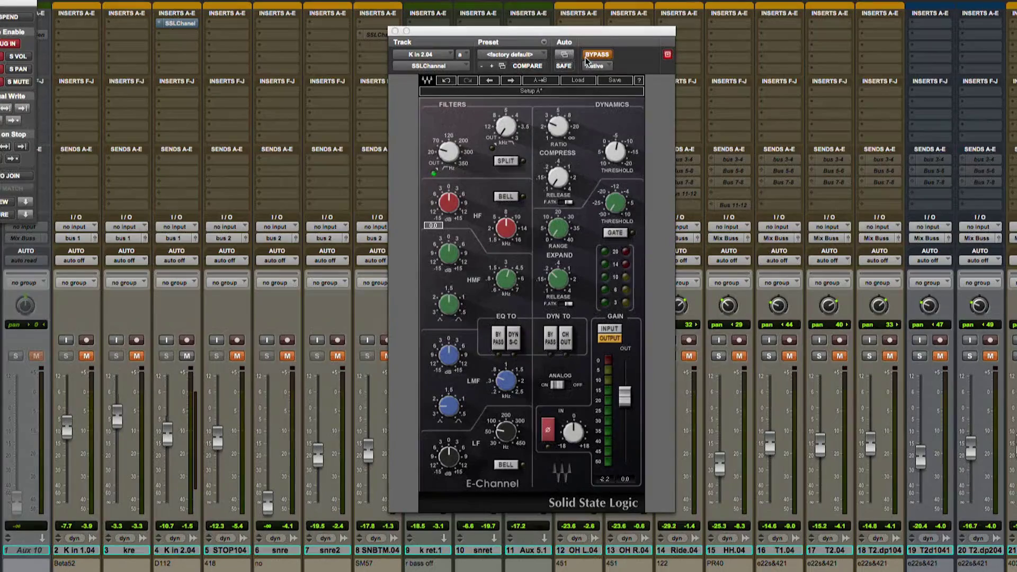
click(594, 54)
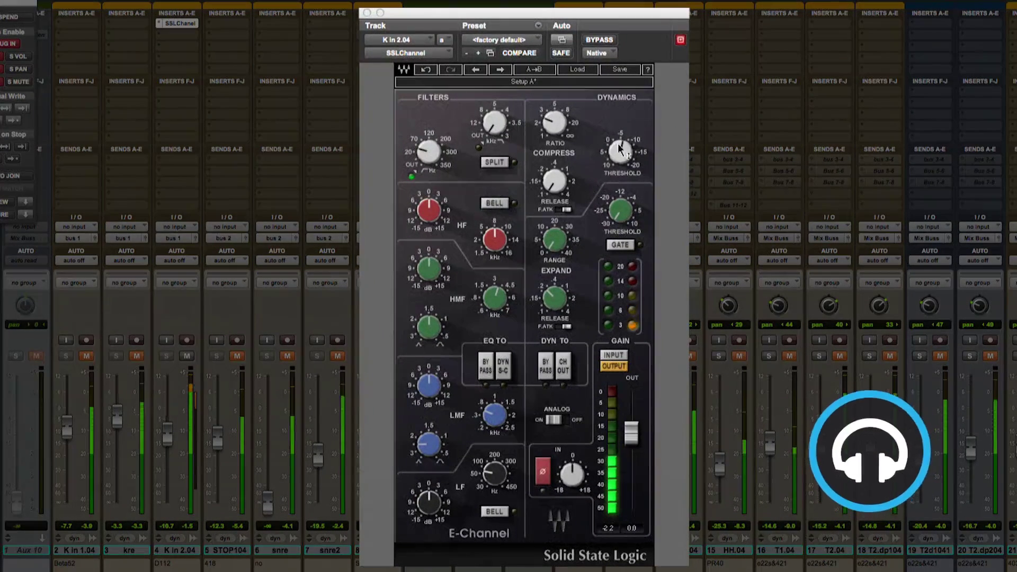
click(621, 151)
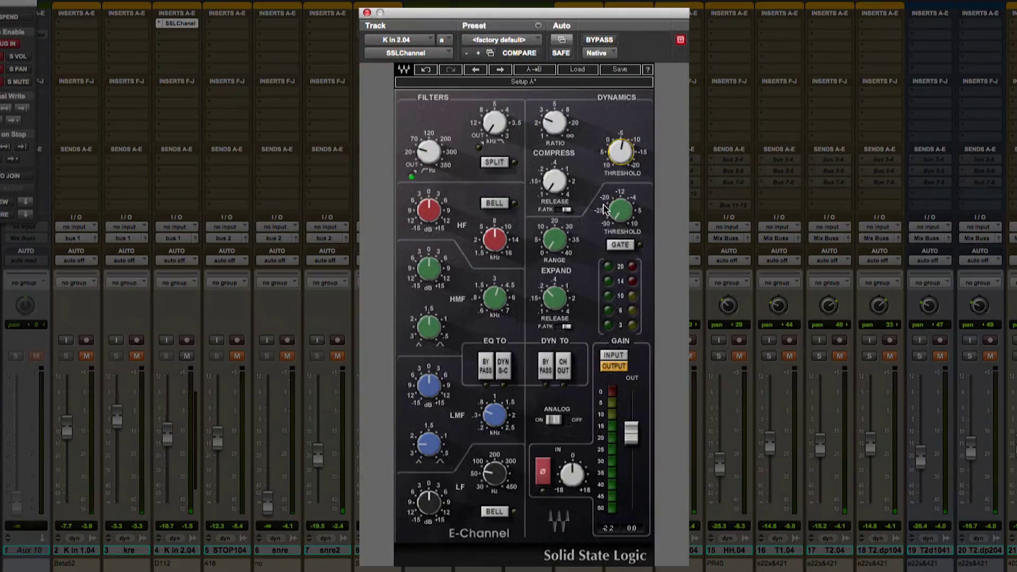
drag(425, 155, 425, 153)
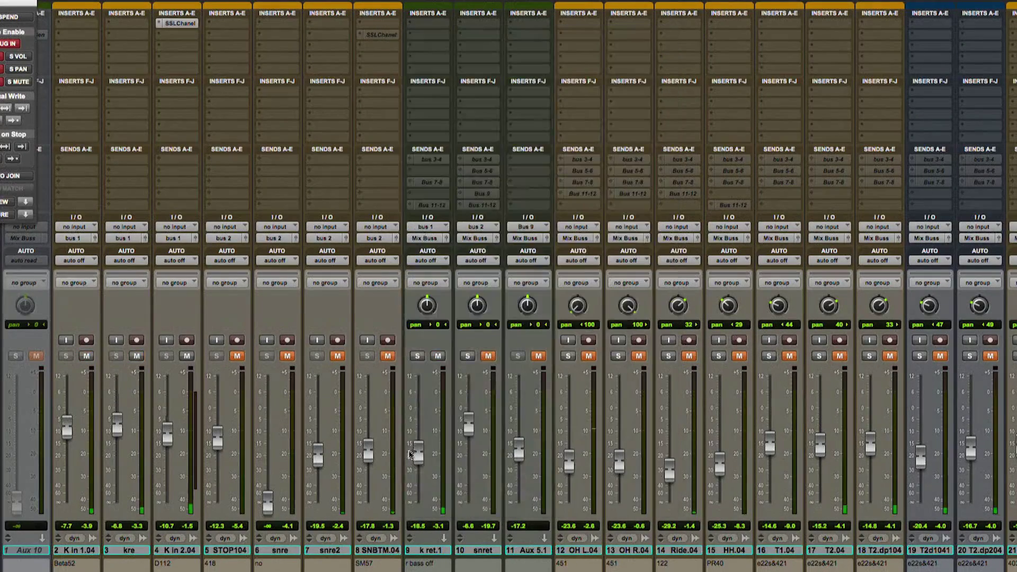
- Lower k ret.1 to -23.5 and unmute snret, restarting playback
drag(418, 454, 419, 463)
click(486, 356)
key(space)
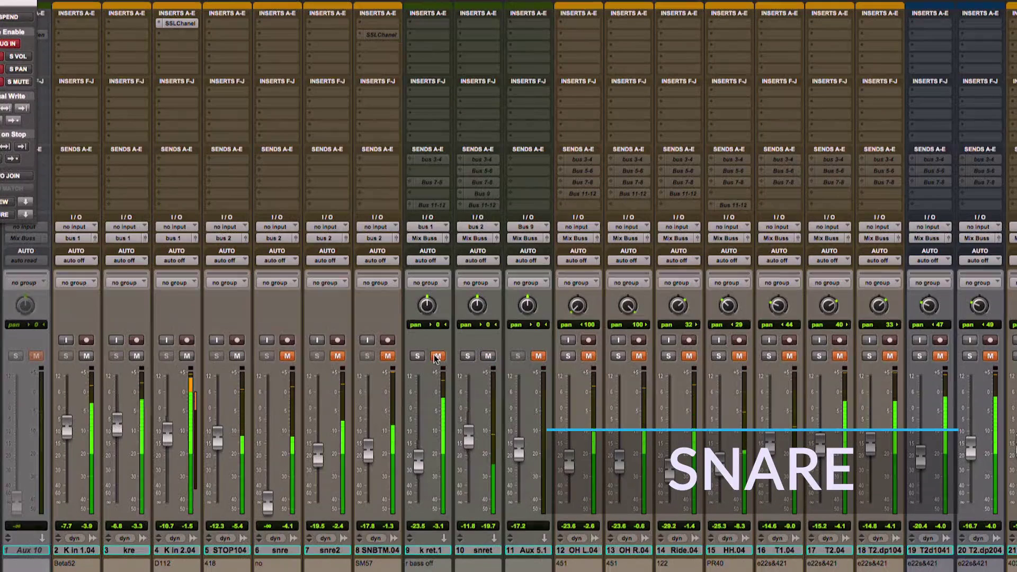
- Lower STOP104 to -15.3, rebalance SNBTM.04 and snre2, and unmute and raise snre
drag(221, 435, 222, 442)
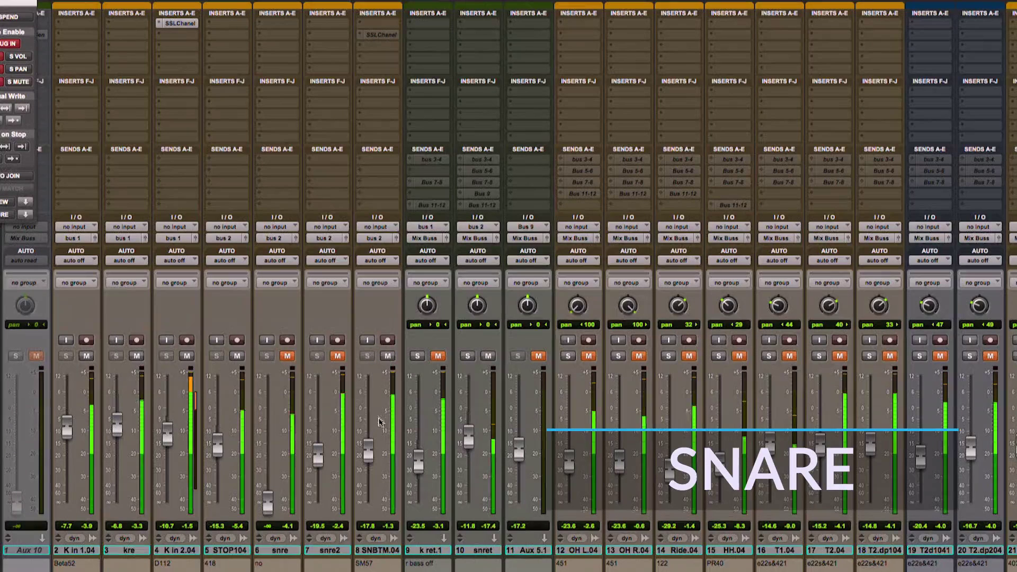
mouse_move(369, 453)
mouse_down()
mouse_move(370, 488)
mouse_move(376, 432)
mouse_move(375, 444)
mouse_up()
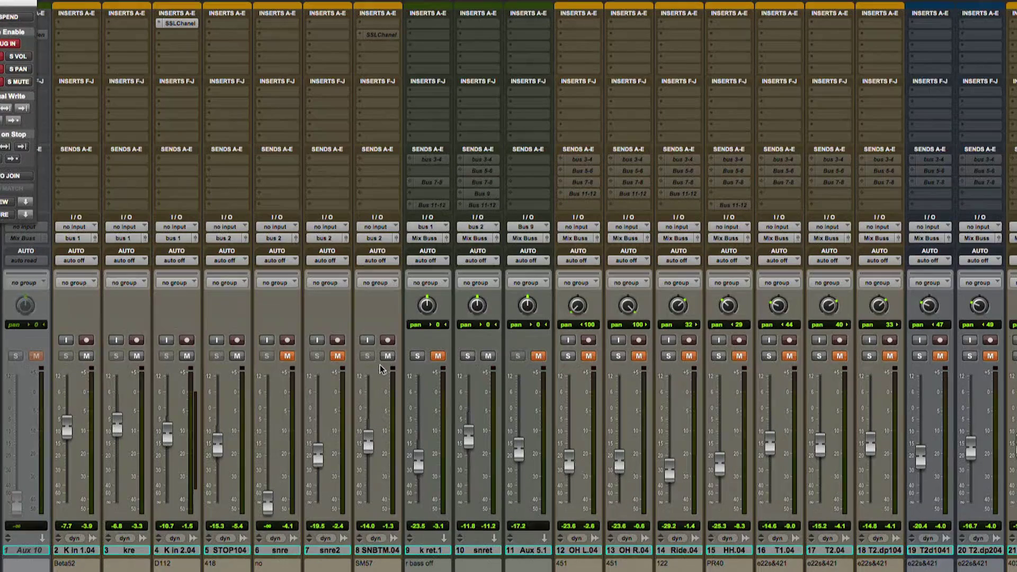
key(space)
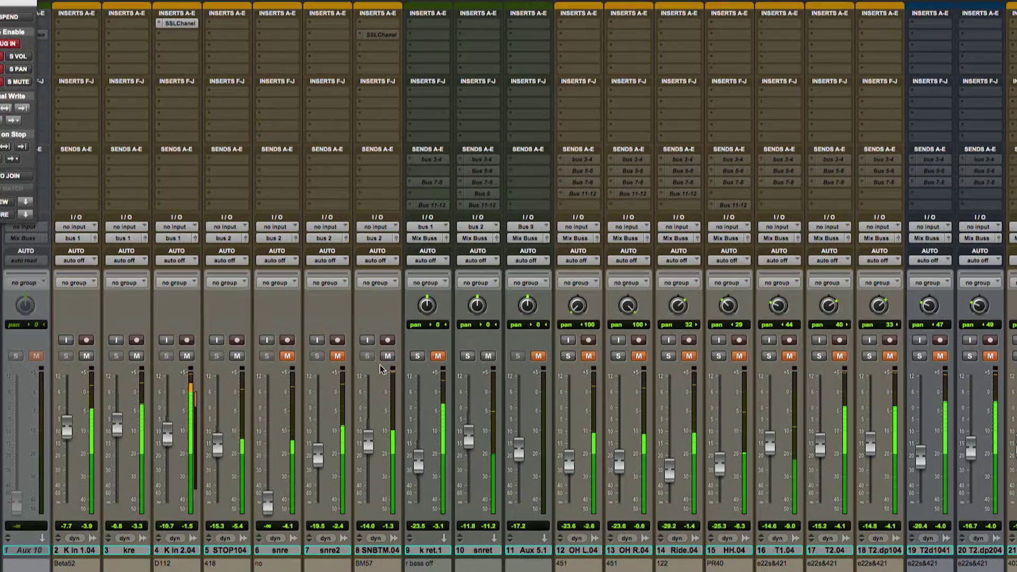
mouse_move(376, 449)
mouse_down()
mouse_move(368, 501)
mouse_move(386, 435)
mouse_move(379, 451)
mouse_up()
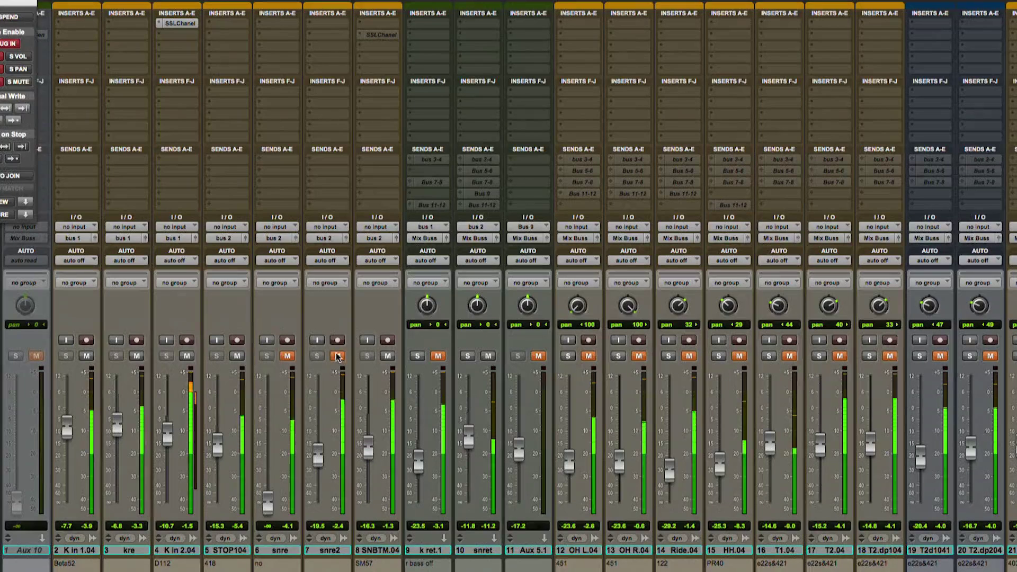
drag(317, 455, 317, 459)
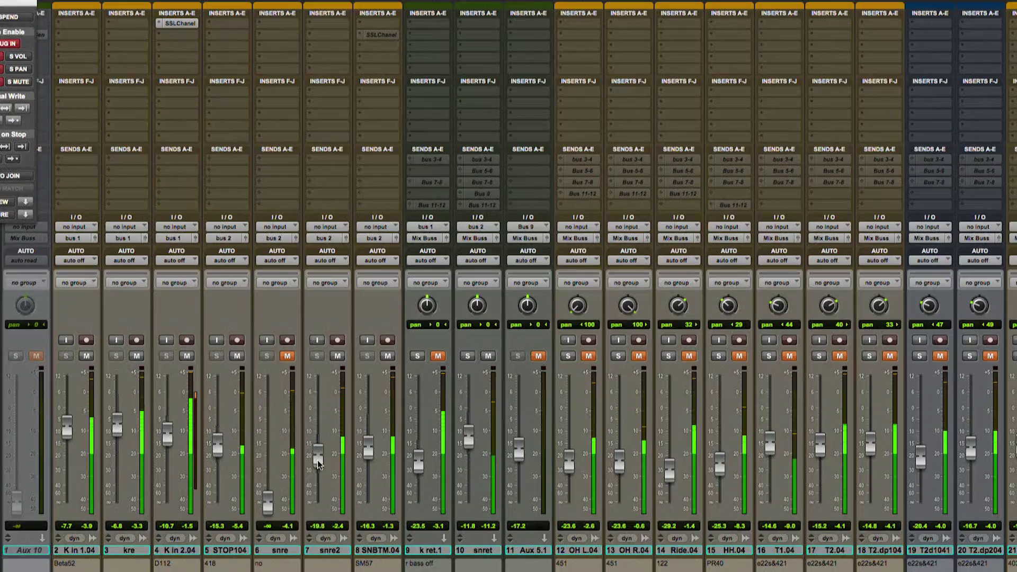
drag(317, 459, 317, 458)
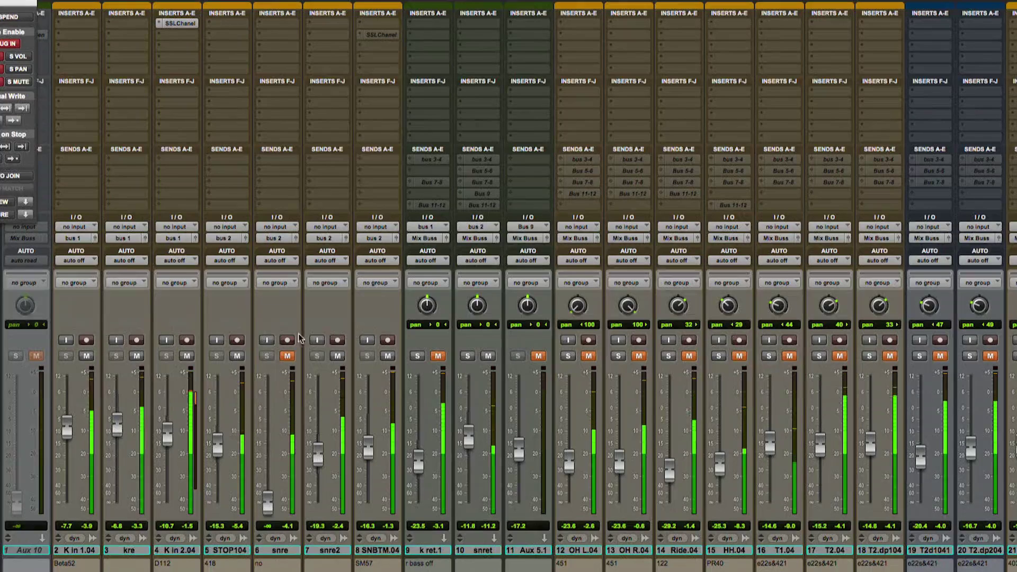
click(286, 358)
mouse_move(268, 504)
mouse_down()
mouse_move(269, 450)
mouse_move(275, 522)
mouse_up()
- Select snre and snre2 together and ease their level down to -21.0
click(278, 551)
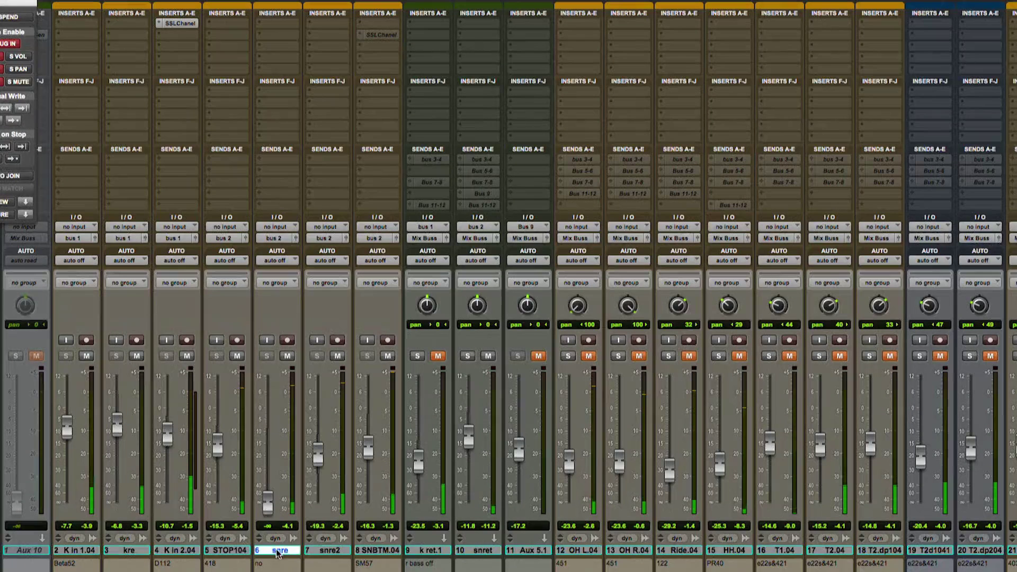
shift+click(324, 555)
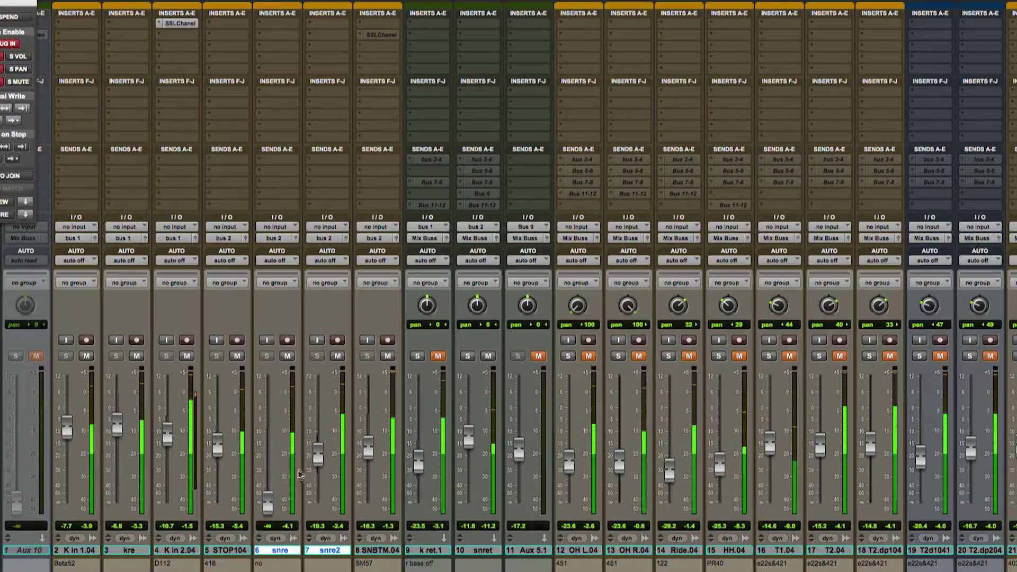
drag(320, 463, 321, 470)
mouse_move(269, 501)
mouse_down()
mouse_move(274, 458)
mouse_move(277, 493)
mouse_up()
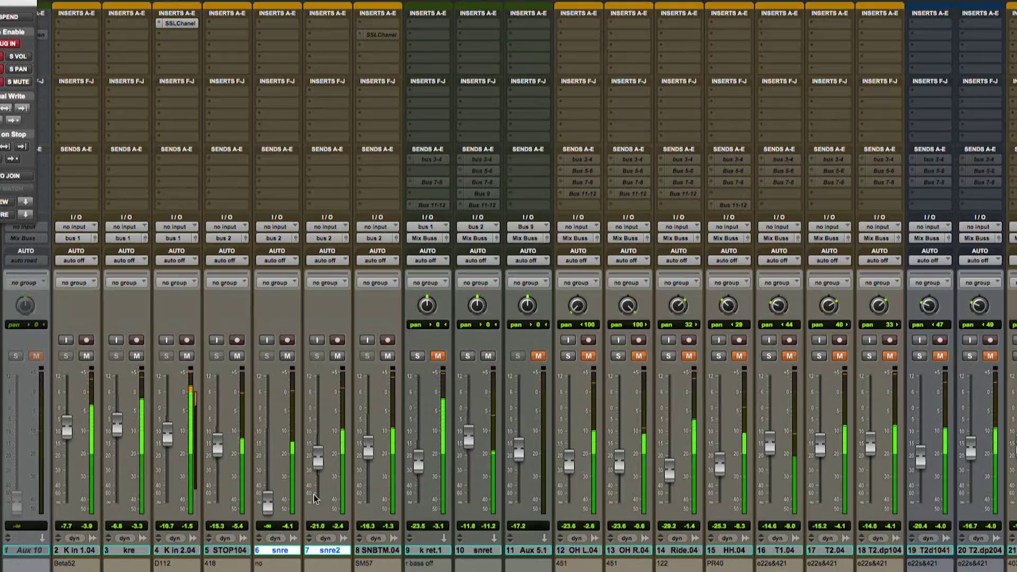
- Unmute k ret.1, lower snret, and select tracks 2 through 8 for hiding
click(438, 356)
mouse_move(475, 426)
mouse_down()
mouse_move(470, 442)
mouse_move(420, 459)
mouse_move(470, 445)
mouse_up()
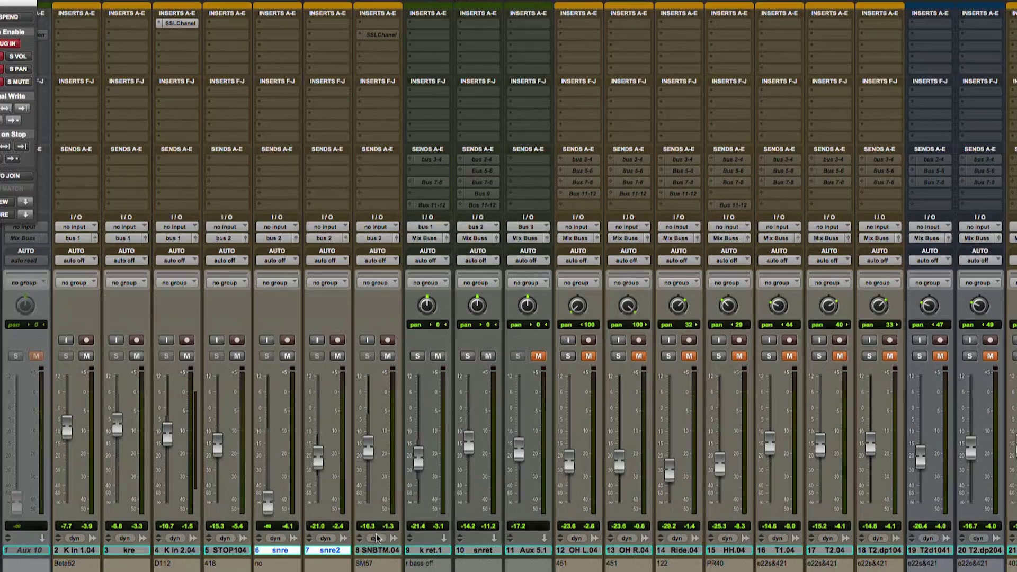
click(374, 551)
shift+click(75, 551)
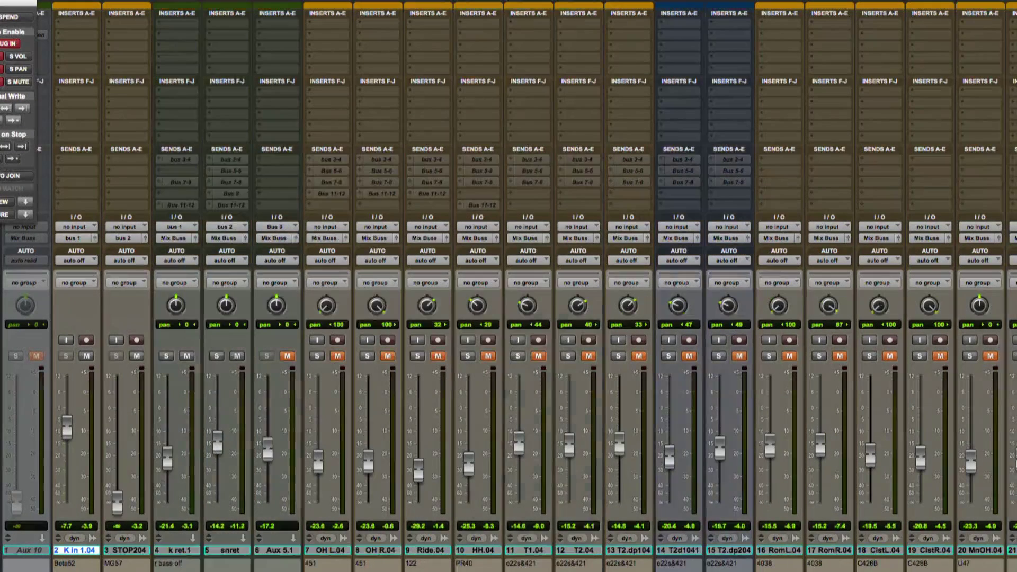
- Insert an SSL Channel on k ret.1's first slot and load the MN K 1 user preset
drag(18, 5, 264, 15)
click(78, 551)
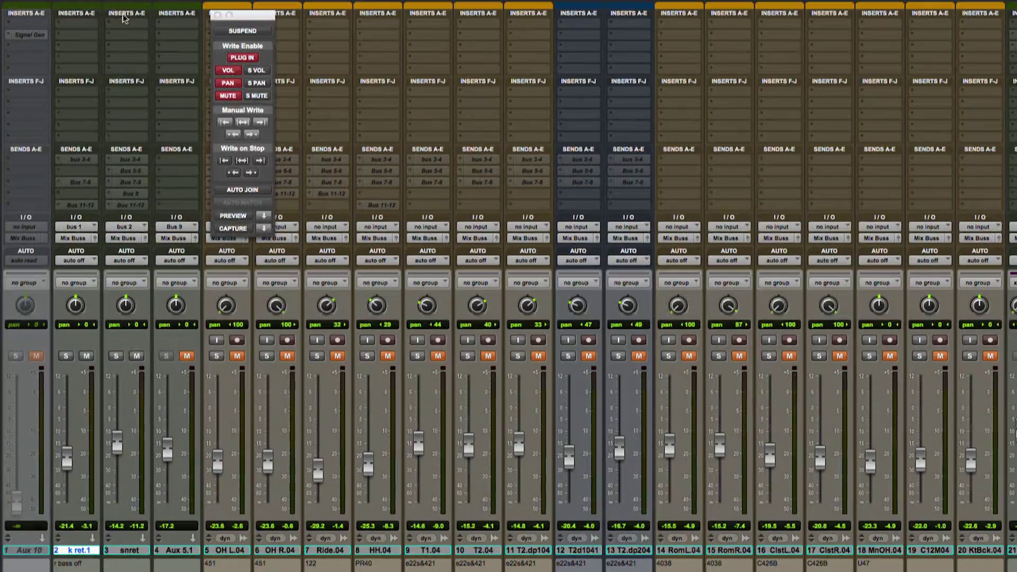
click(79, 19)
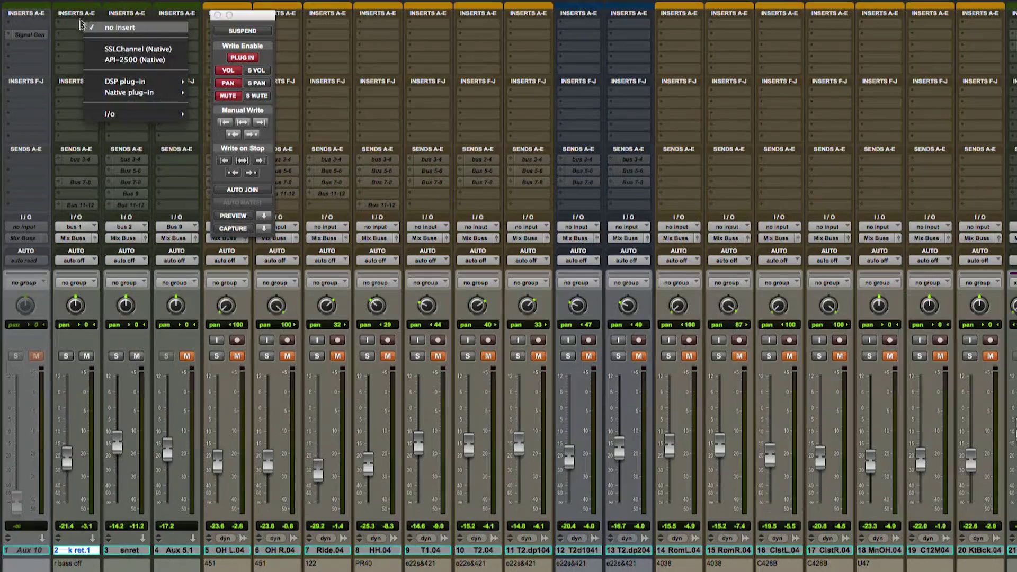
click(162, 51)
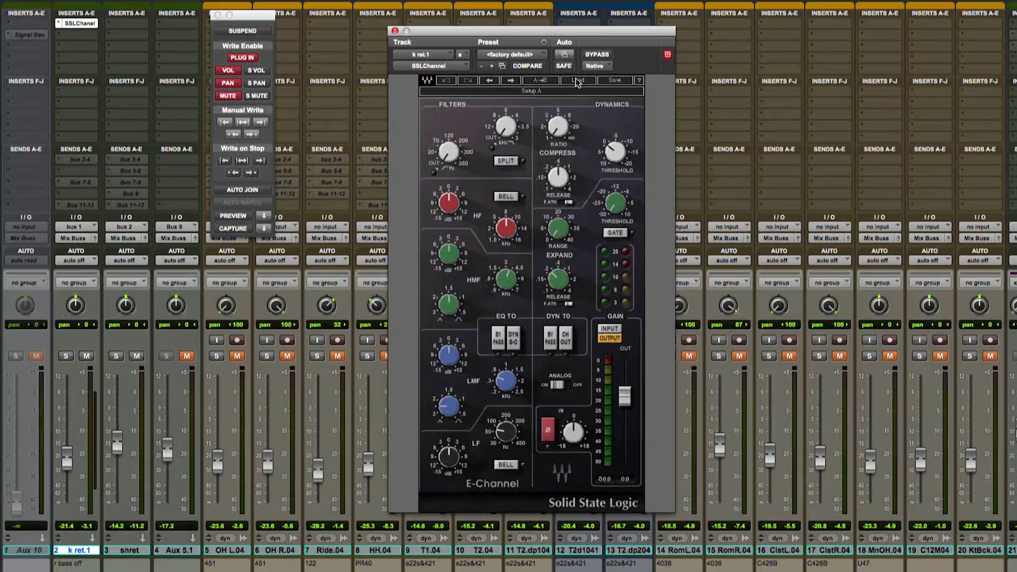
click(578, 80)
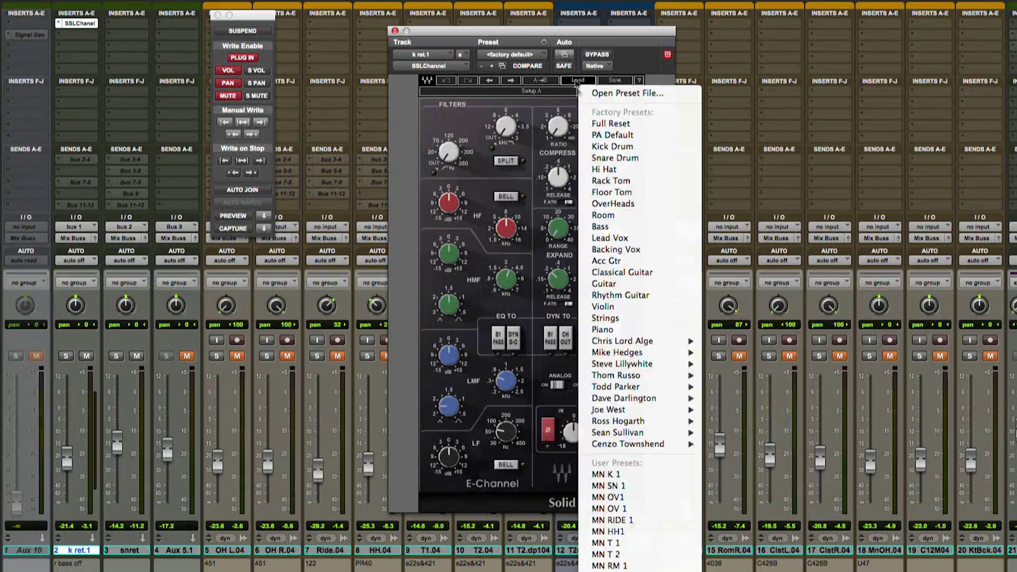
click(603, 476)
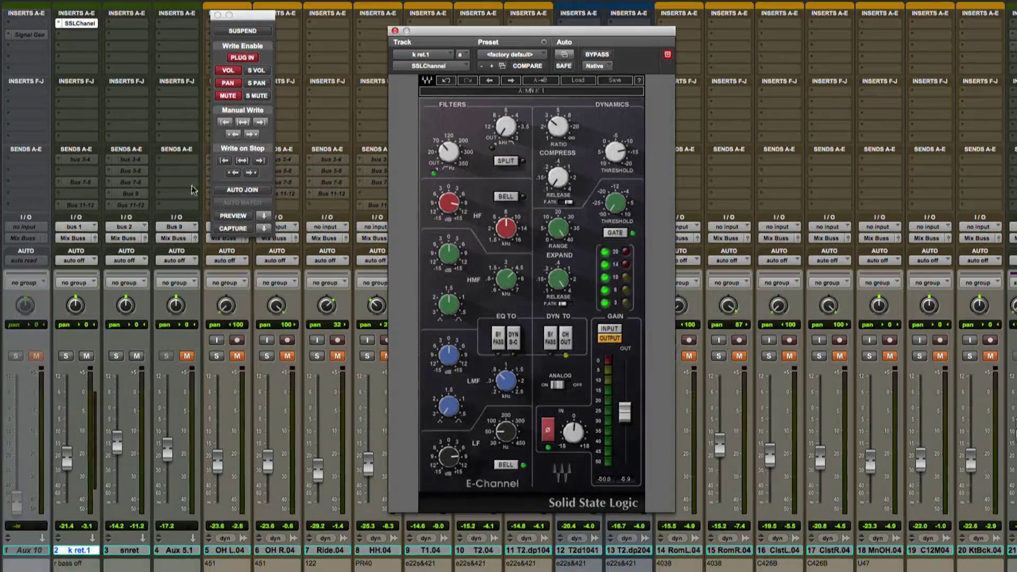
- Add the FATSO Sr compressor to k ret.1's second insert
click(72, 43)
mouse_move(119, 103)
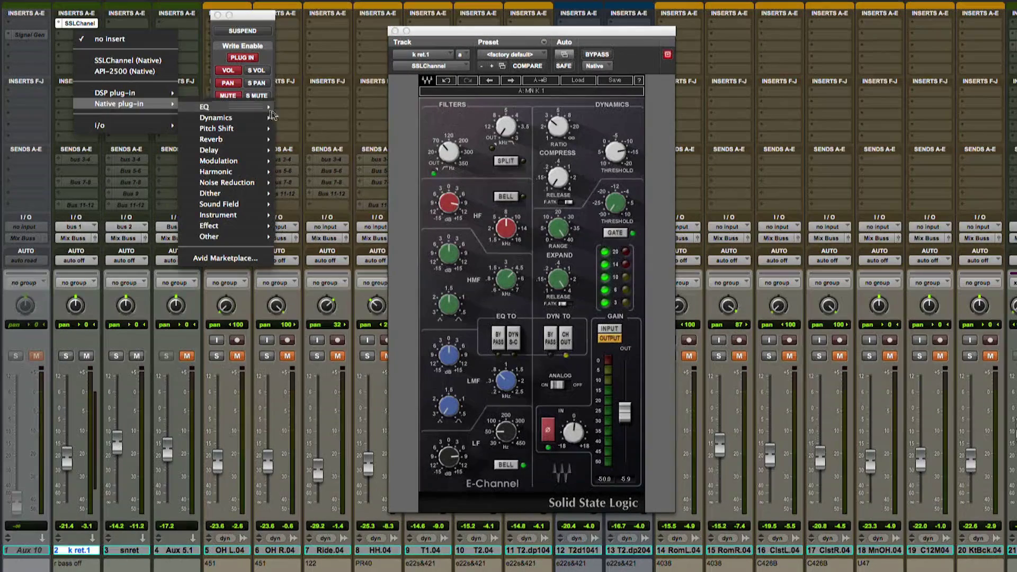
mouse_move(217, 117)
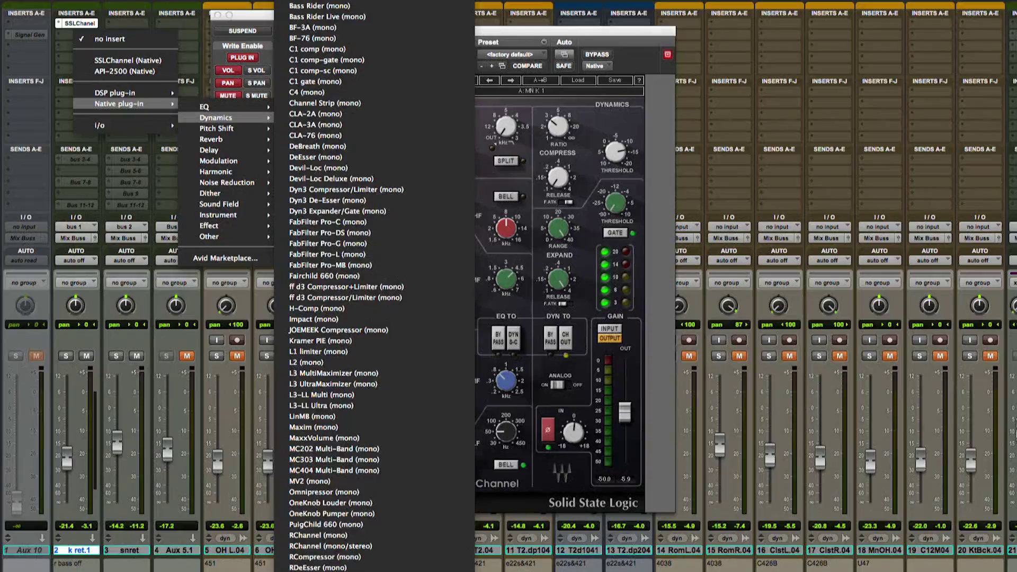
mouse_move(461, 571)
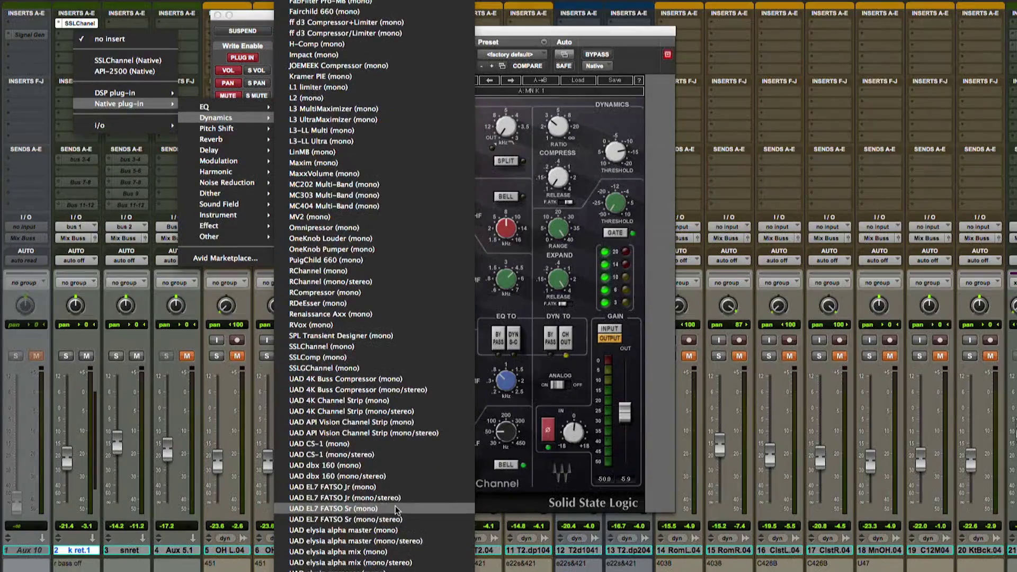
click(396, 506)
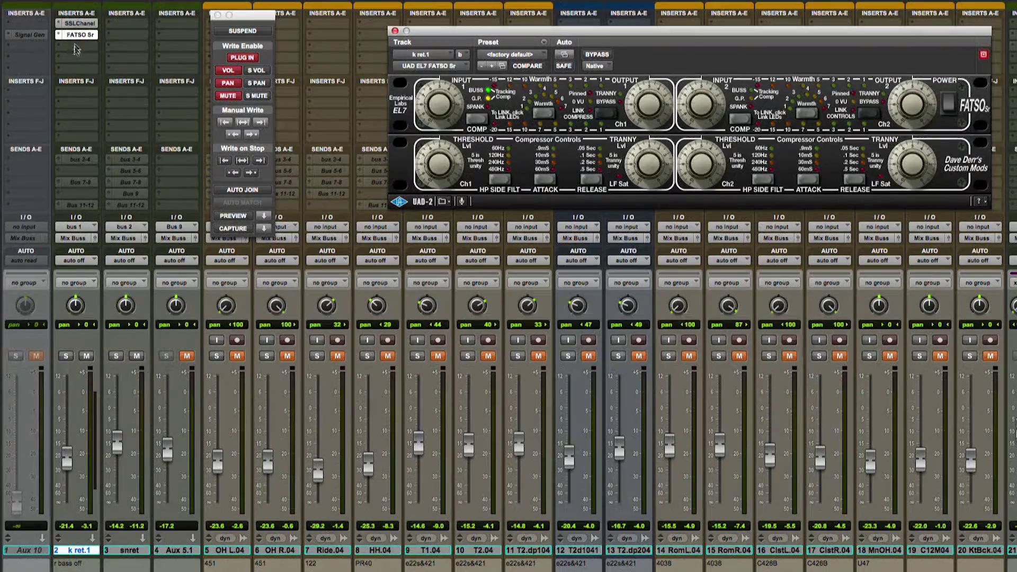
- Add the UAD Pultec EQP-1A mono equalizer to the third insert
click(75, 47)
mouse_move(125, 115)
mouse_move(228, 119)
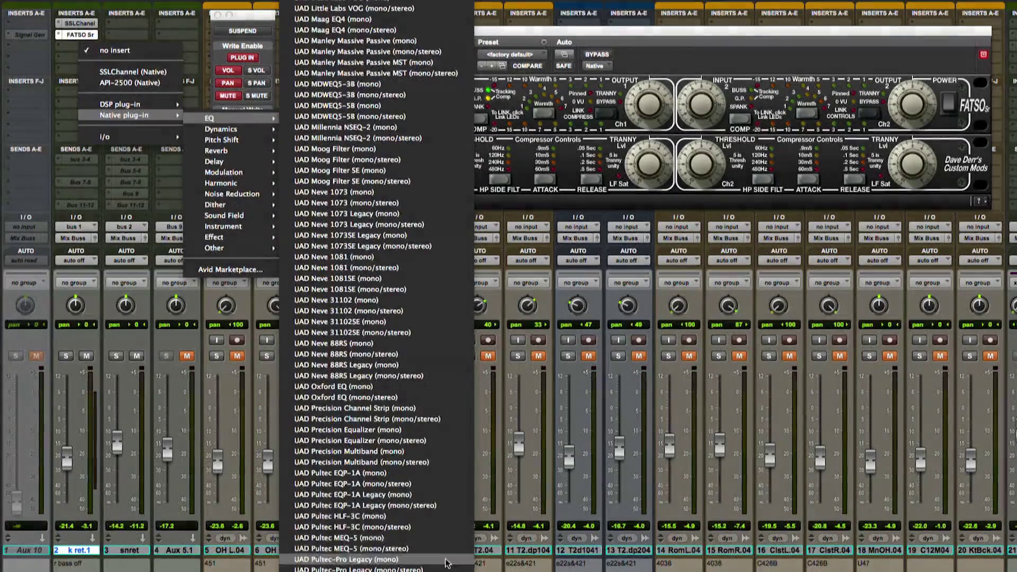
click(395, 471)
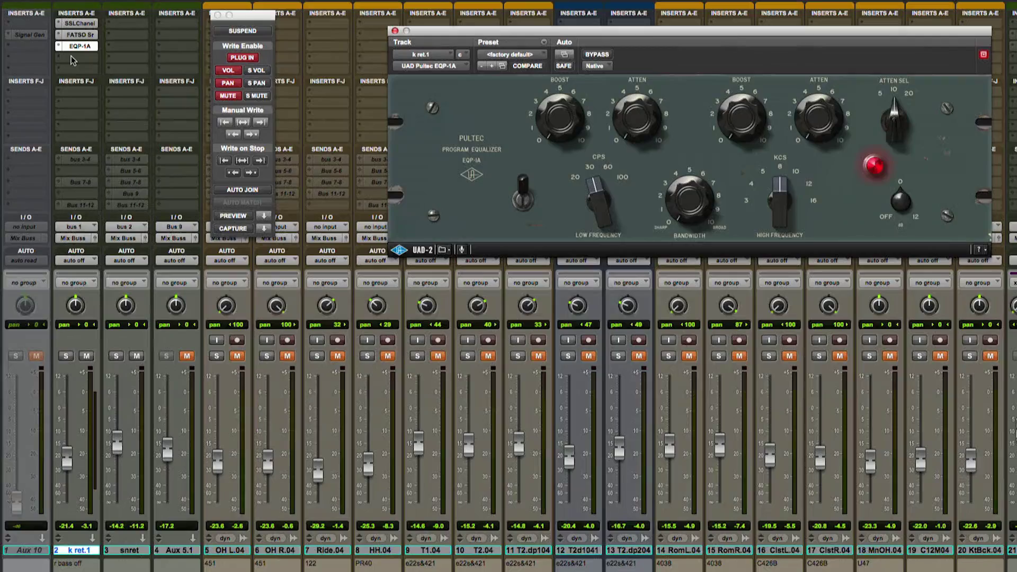
- Load the VEQ4 equalizer on the fourth insert and reopen the SSL E-Channel
click(71, 56)
mouse_move(104, 128)
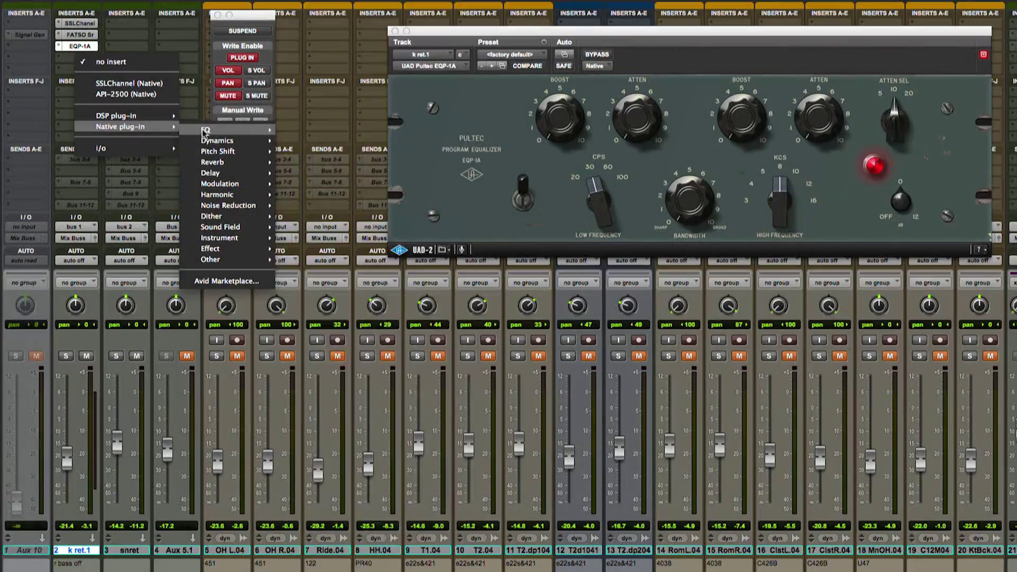
mouse_move(206, 130)
scroll(371, 318, down, 10)
scroll(371, 286, down, 10)
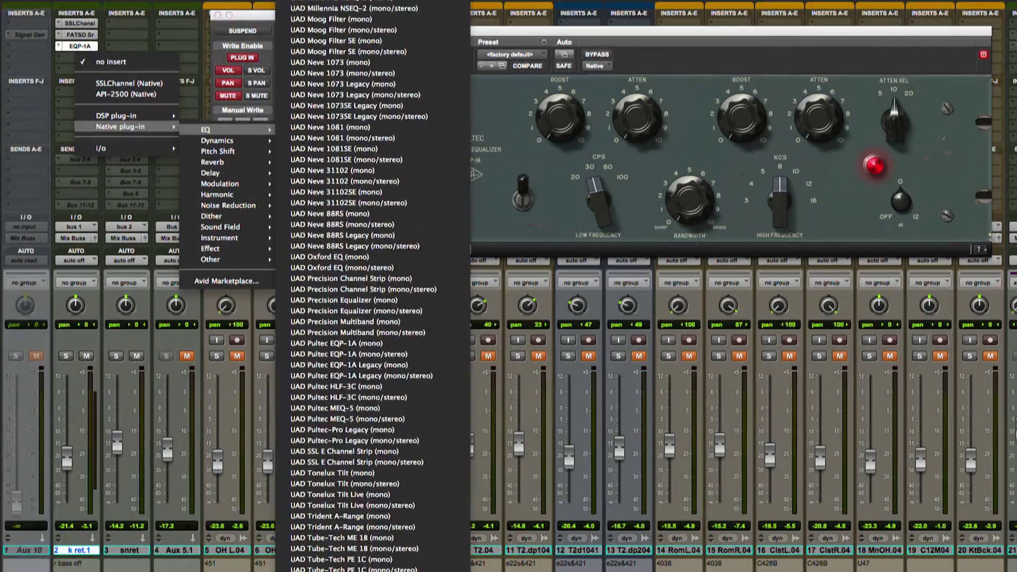
scroll(345, 530, down, 5)
click(344, 530)
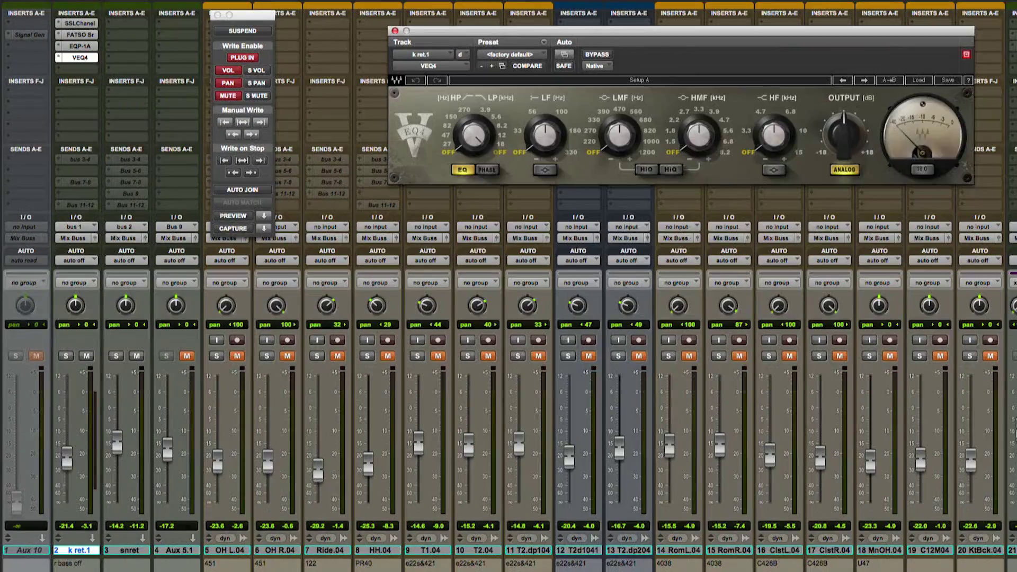
click(75, 23)
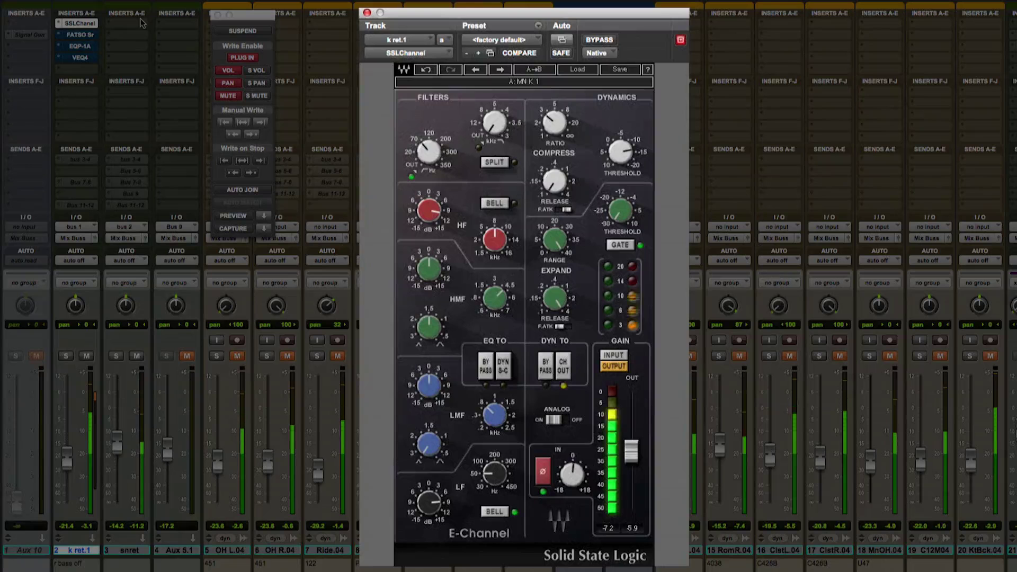
- Nudge the SSL E-Channel's high-frequency gain to 8.9 and adjust the low-frequency gain
drag(432, 210, 431, 214)
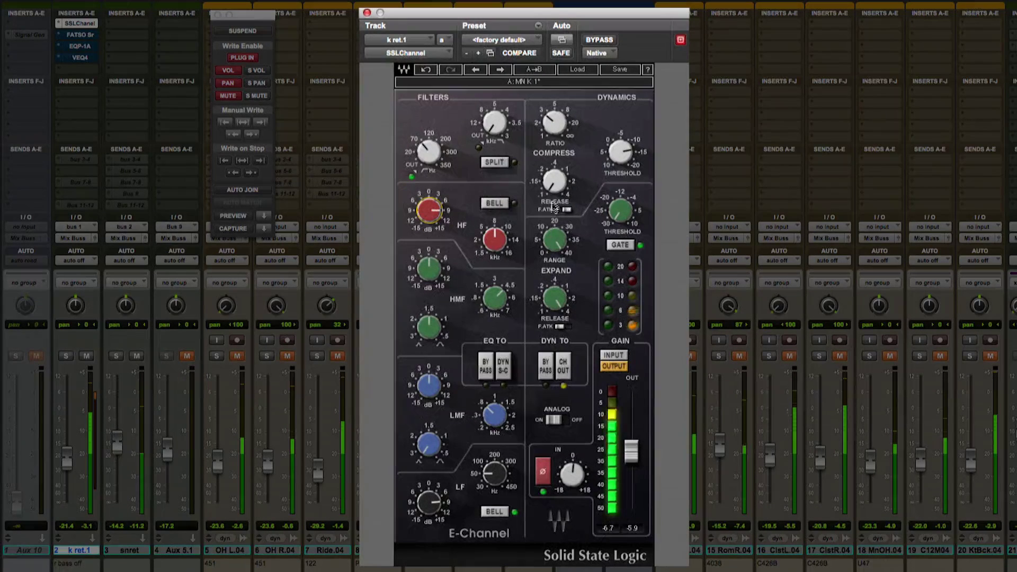
drag(429, 503, 429, 498)
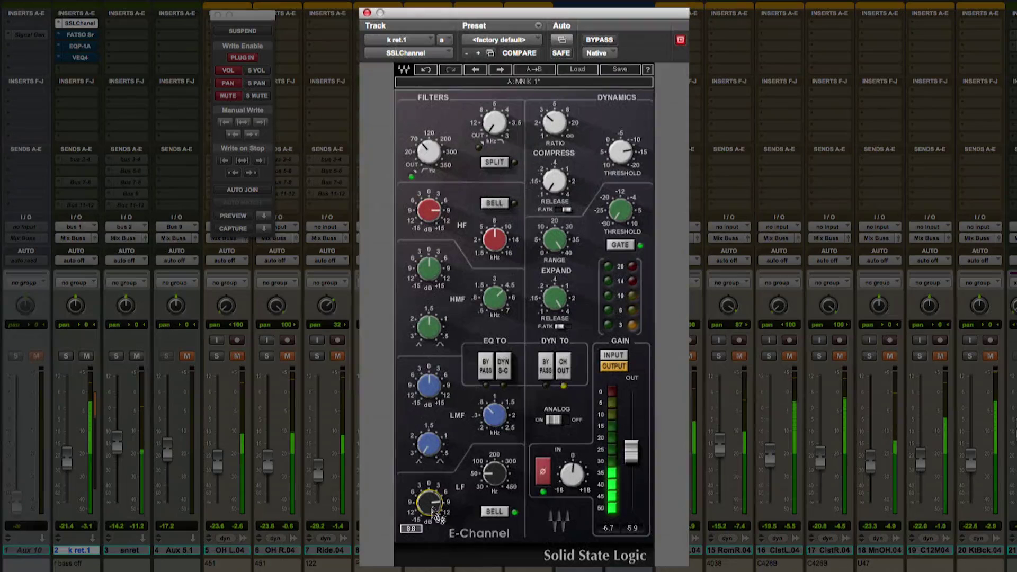
drag(430, 211, 429, 207)
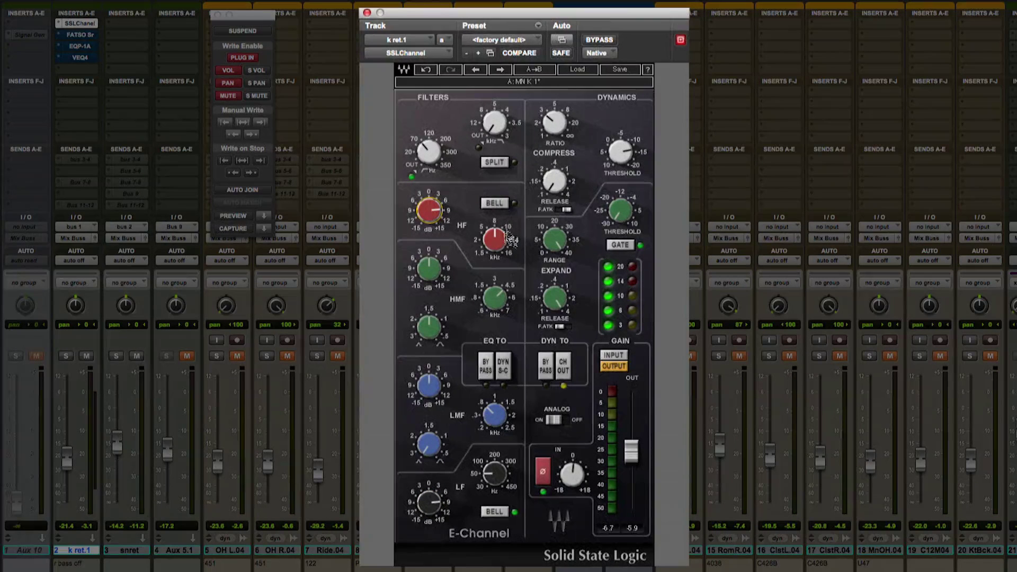
drag(438, 221, 438, 220)
mouse_move(488, 243)
mouse_move(428, 152)
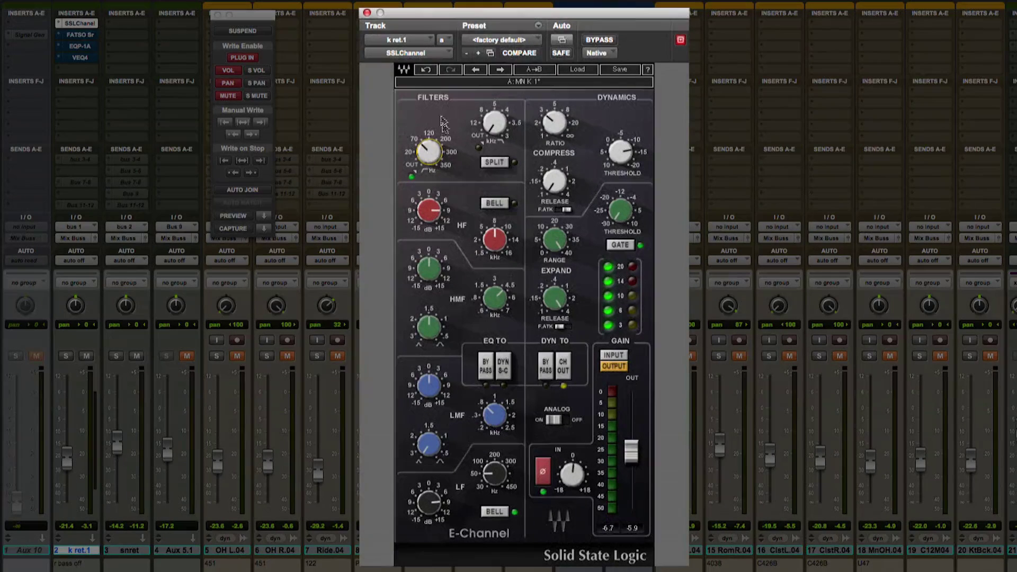
click(432, 502)
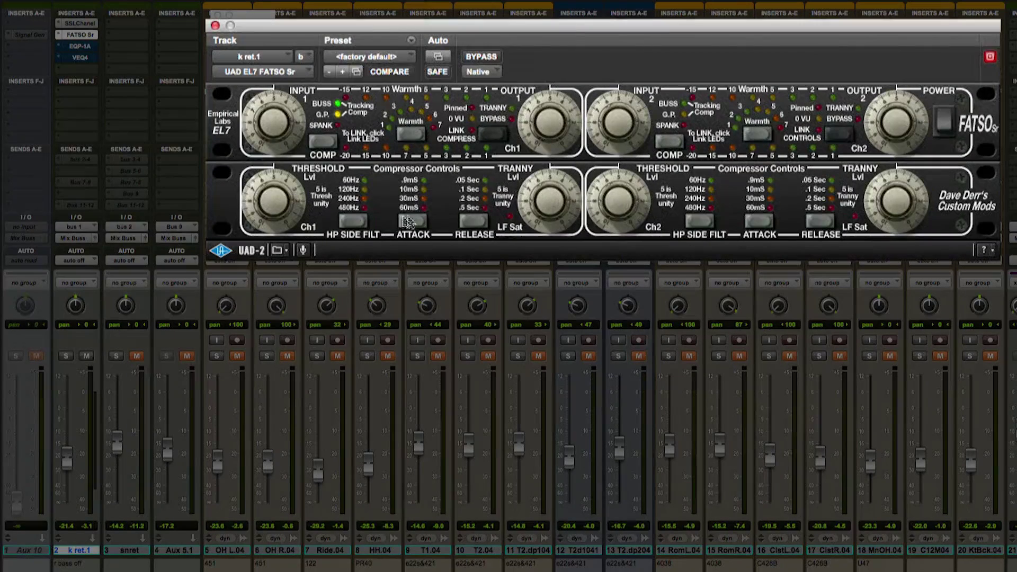
- Set FATSO sidechain filter 240Hz, attack 30mS, release .05 Sec, and threshold about 6
click(354, 221)
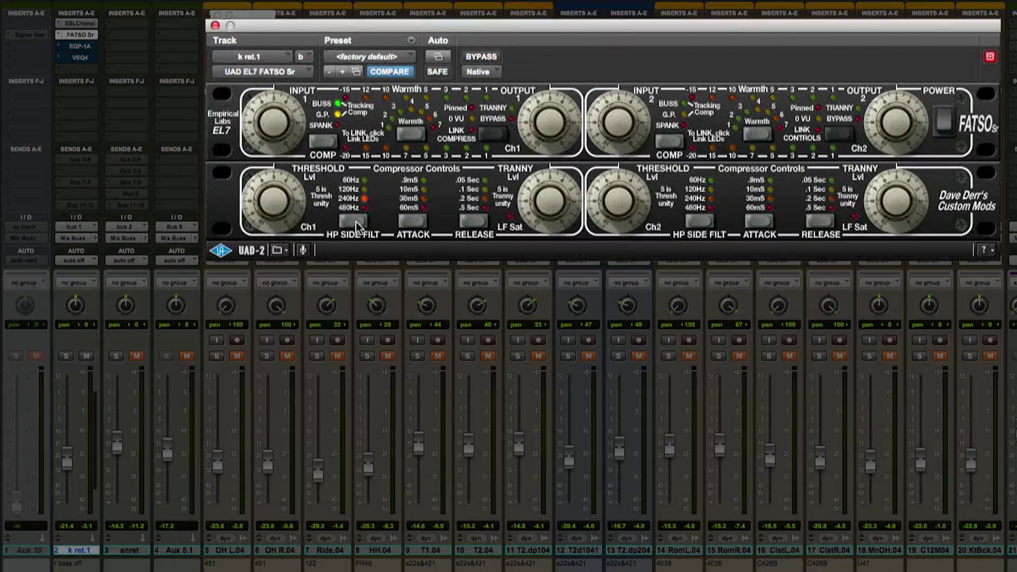
click(416, 221)
click(416, 218)
click(415, 218)
click(415, 217)
click(469, 215)
key(space)
drag(275, 202, 259, 190)
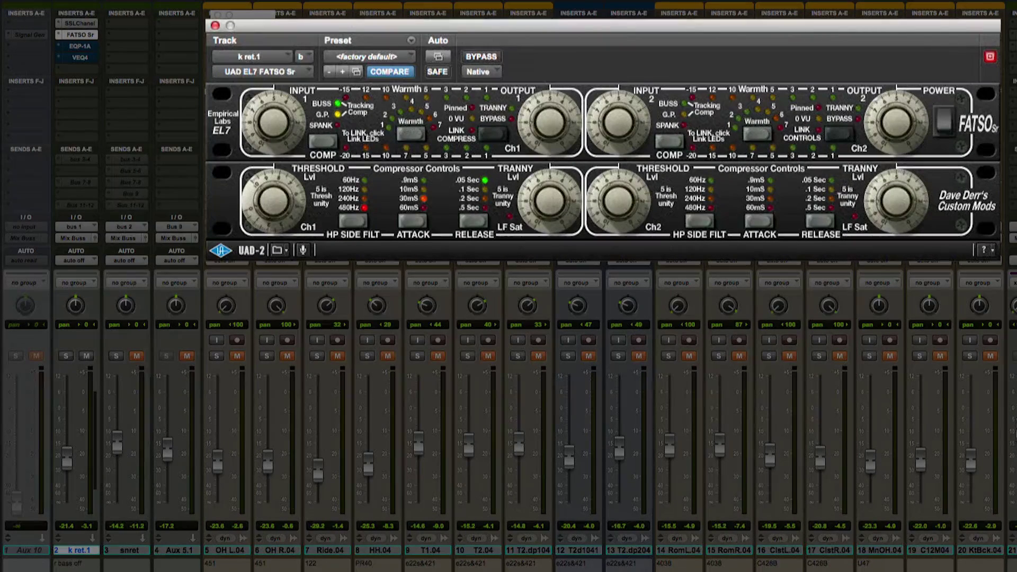
- Activate the Pultec with a 60 CPS low boost about 2.5 and attenuation about 3
click(80, 46)
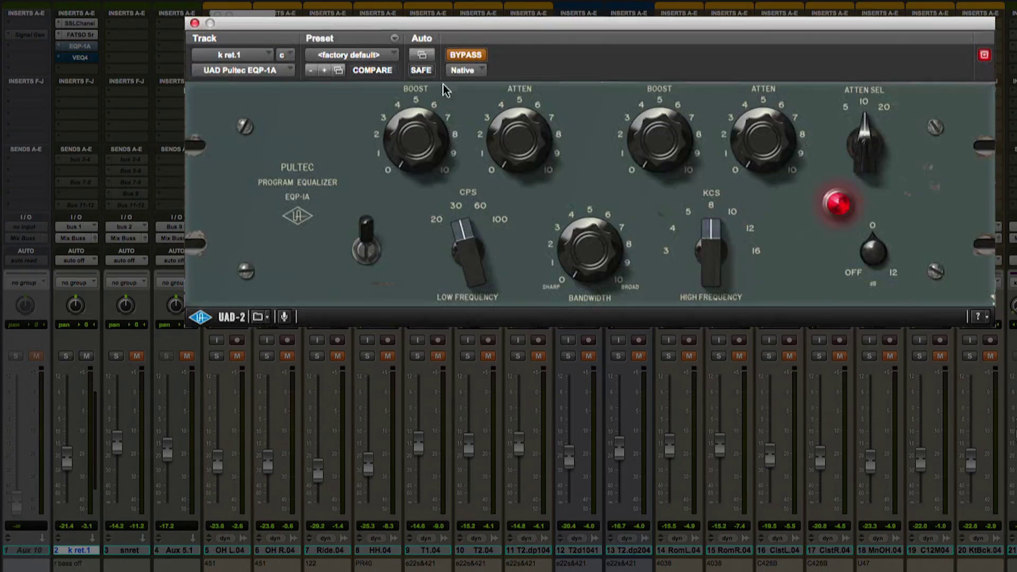
click(462, 56)
drag(417, 158, 406, 89)
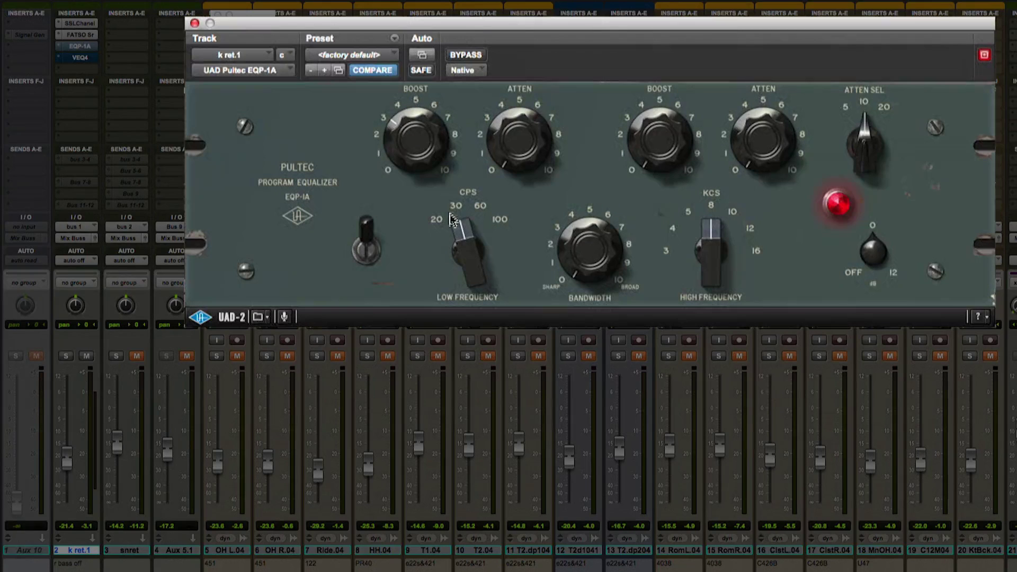
drag(450, 212, 465, 191)
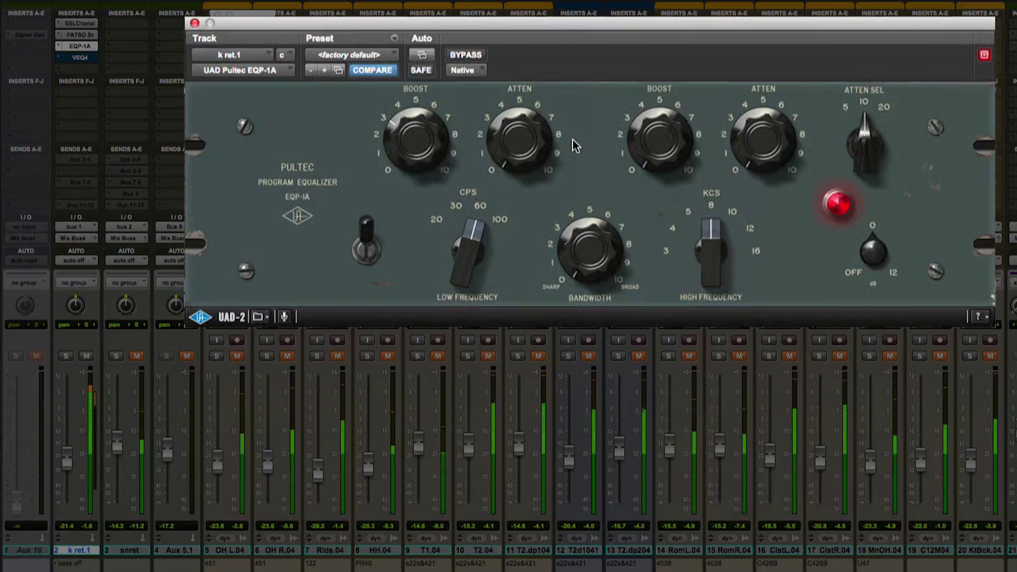
drag(548, 153, 521, 89)
drag(427, 121, 423, 126)
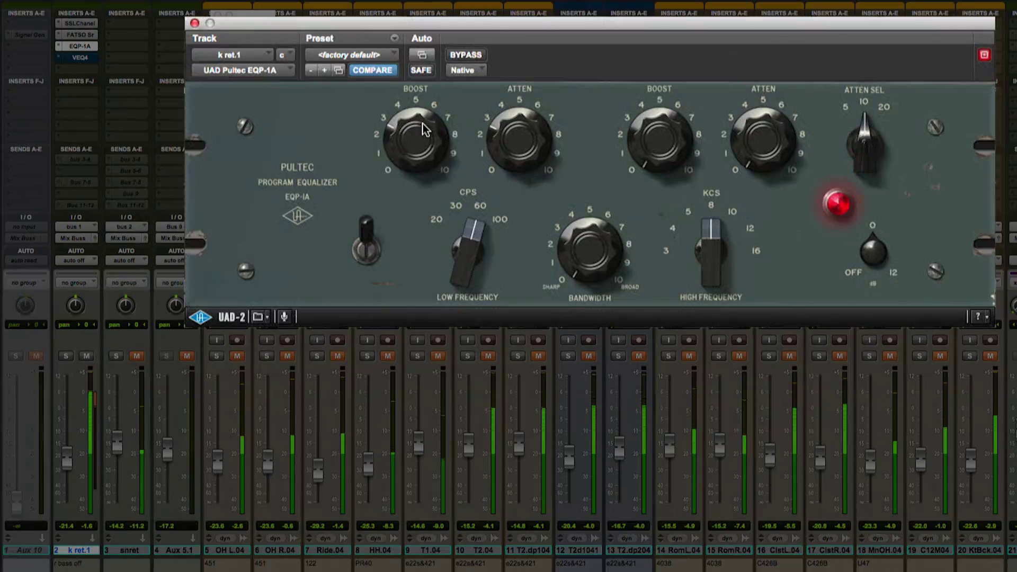
click(465, 55)
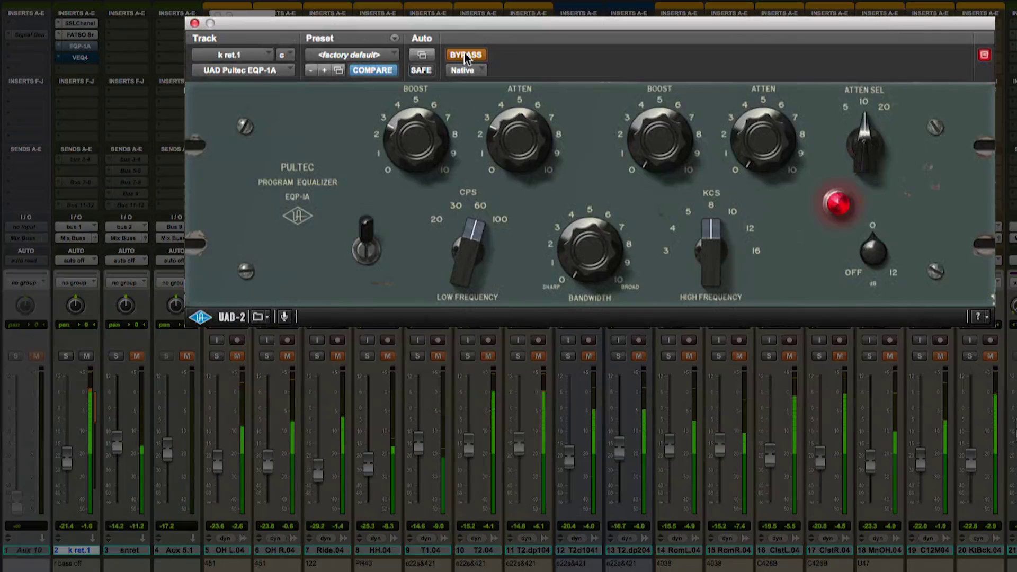
click(465, 55)
drag(409, 141, 408, 135)
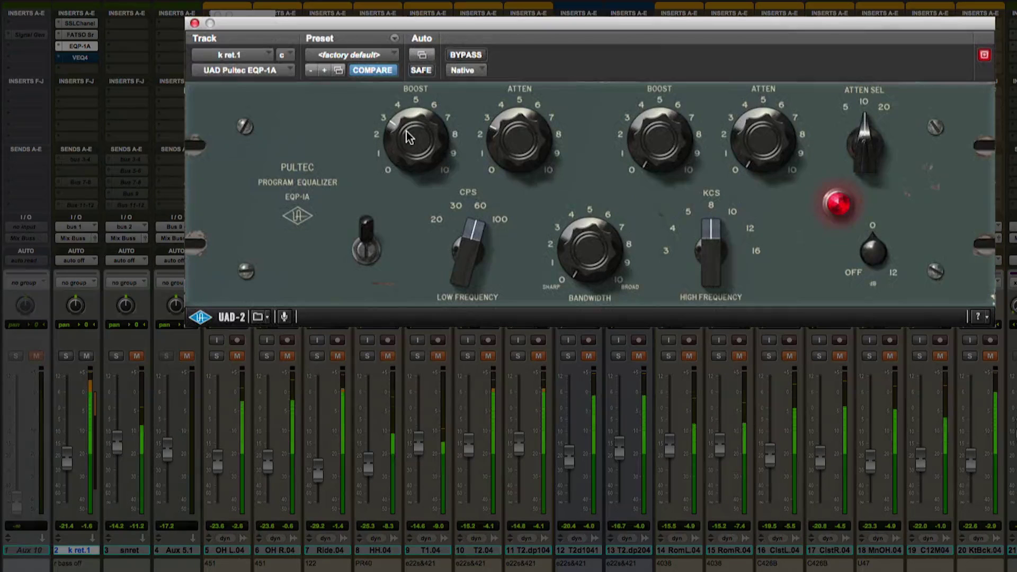
click(77, 58)
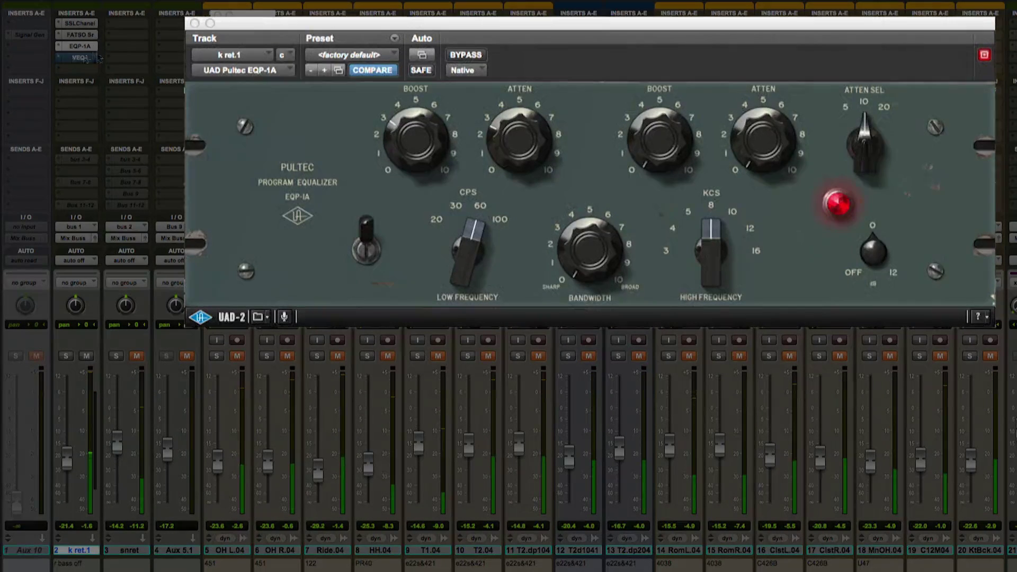
- Enable the VEQ4 with a 27 Hz high-pass and a low-band boost trimmed to 1.7 dB
click(478, 59)
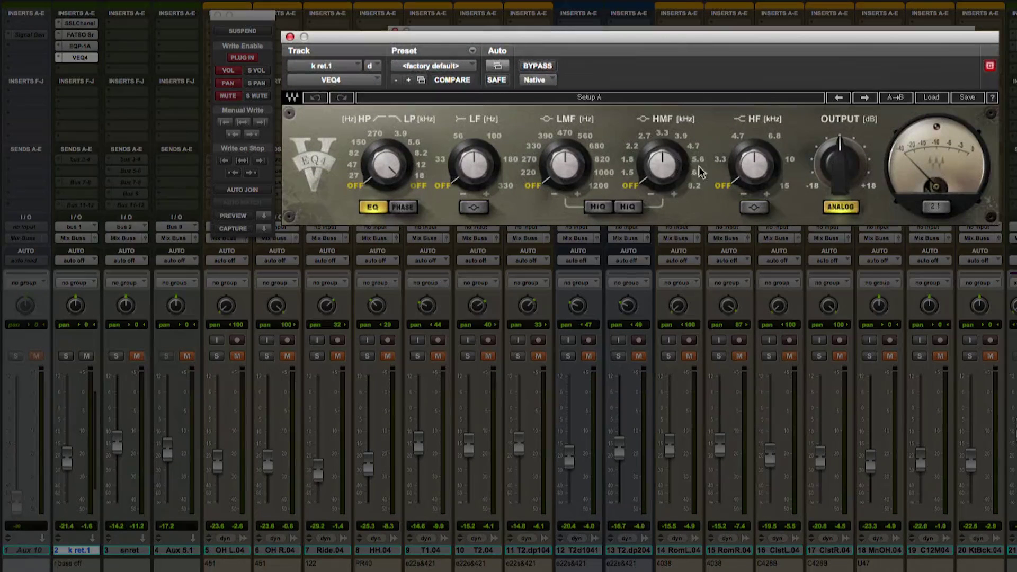
drag(387, 165, 387, 159)
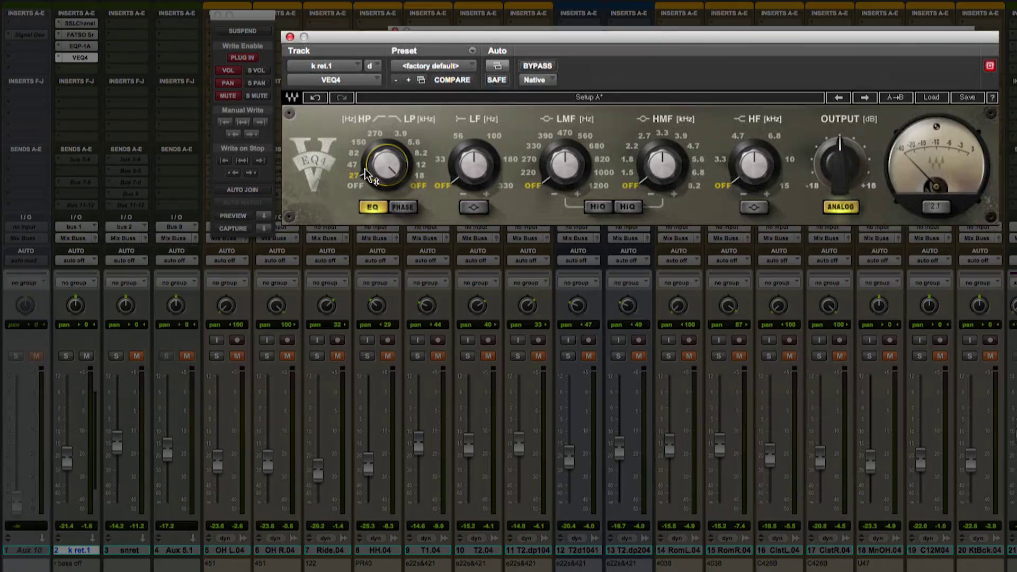
key(space)
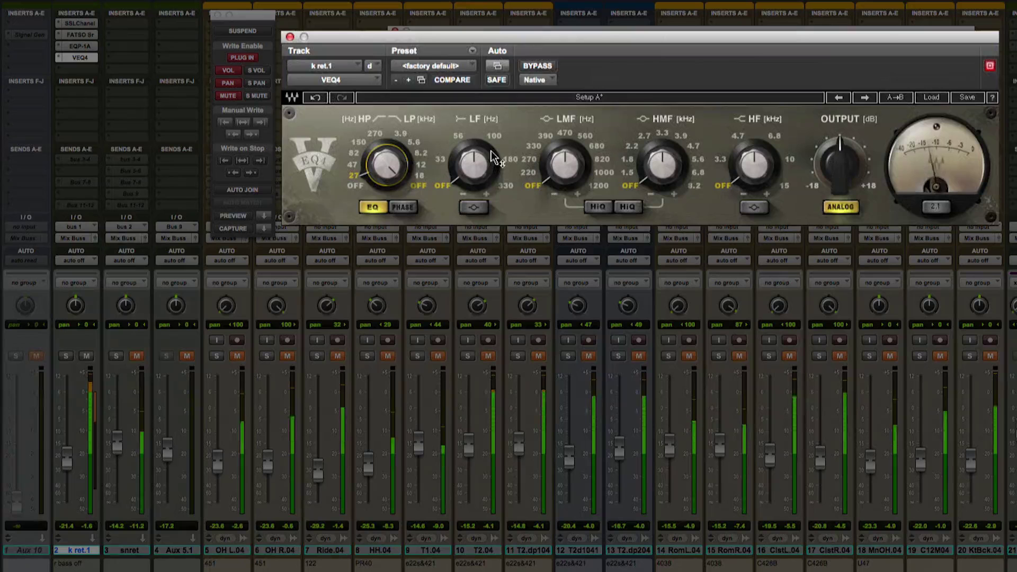
mouse_move(491, 151)
mouse_down()
mouse_move(492, 127)
mouse_move(492, 136)
mouse_up()
mouse_move(473, 169)
mouse_down()
mouse_move(473, 145)
mouse_move(472, 165)
mouse_move(449, 161)
mouse_move(473, 169)
mouse_move(469, 148)
mouse_move(474, 161)
mouse_up()
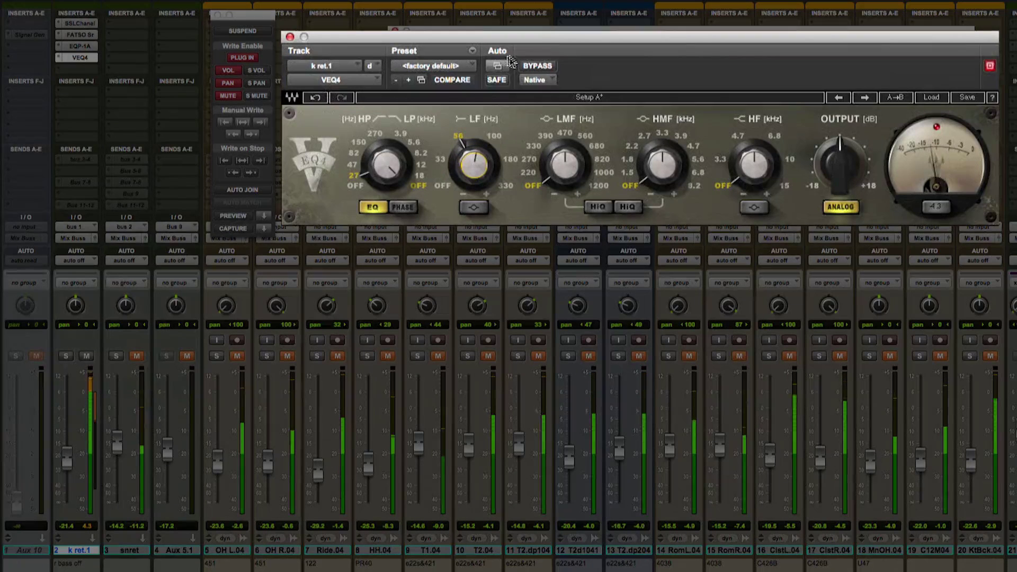
click(529, 62)
click(531, 62)
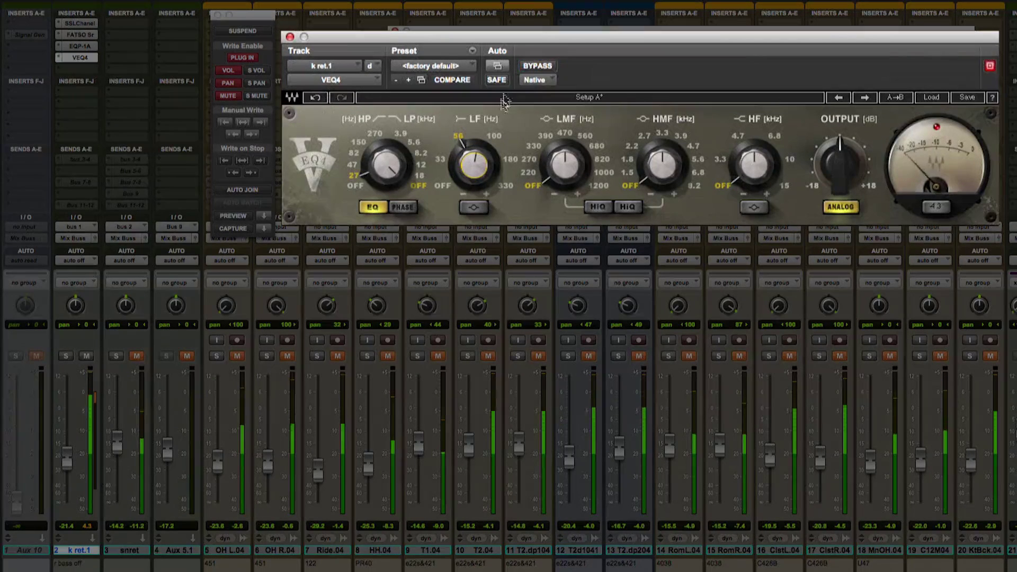
drag(477, 165, 449, 140)
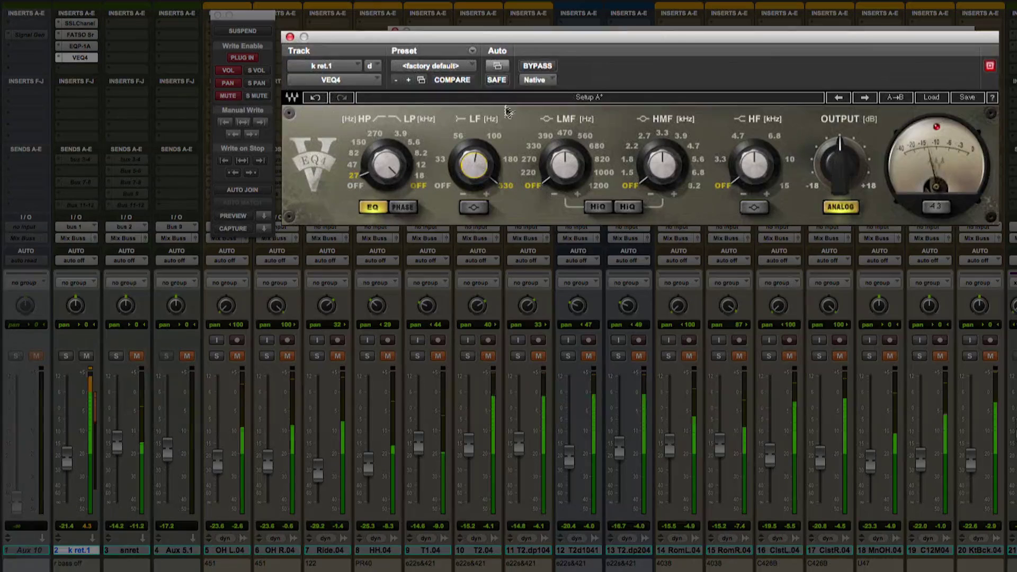
click(537, 67)
click(537, 67)
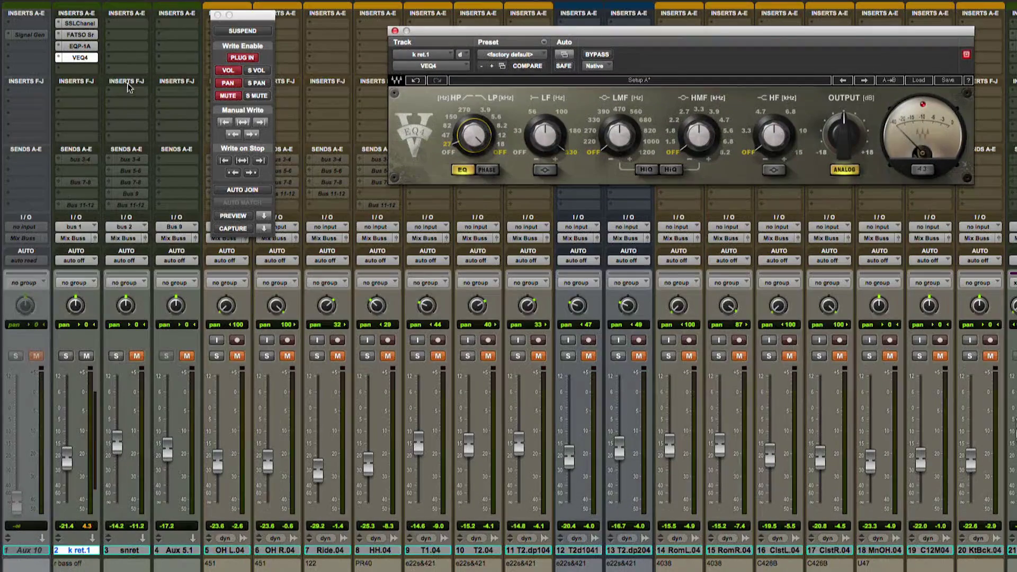
- Insert an SSL E-Channel on snret and load the MN SN 1 preset
click(121, 23)
click(137, 46)
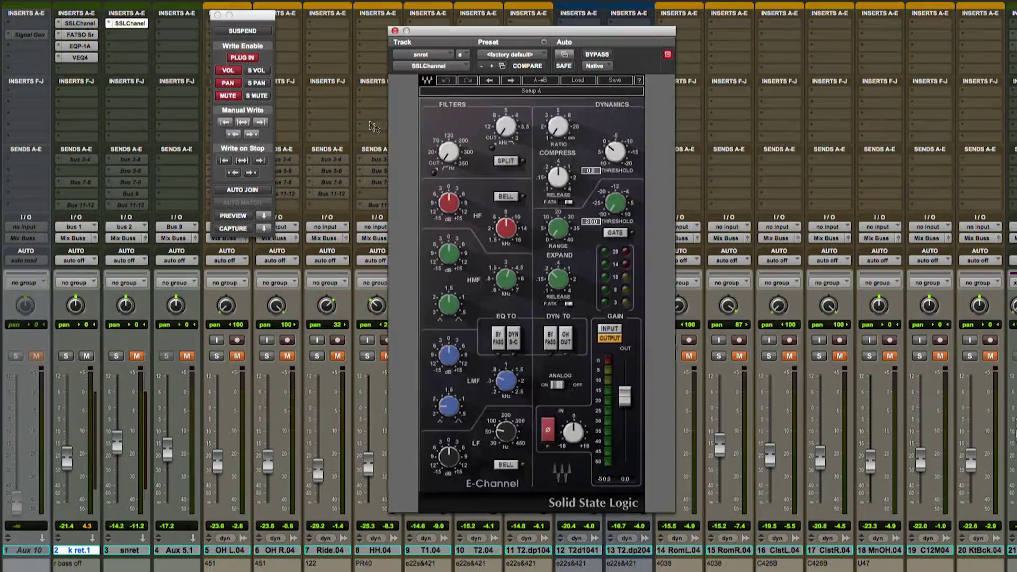
click(577, 81)
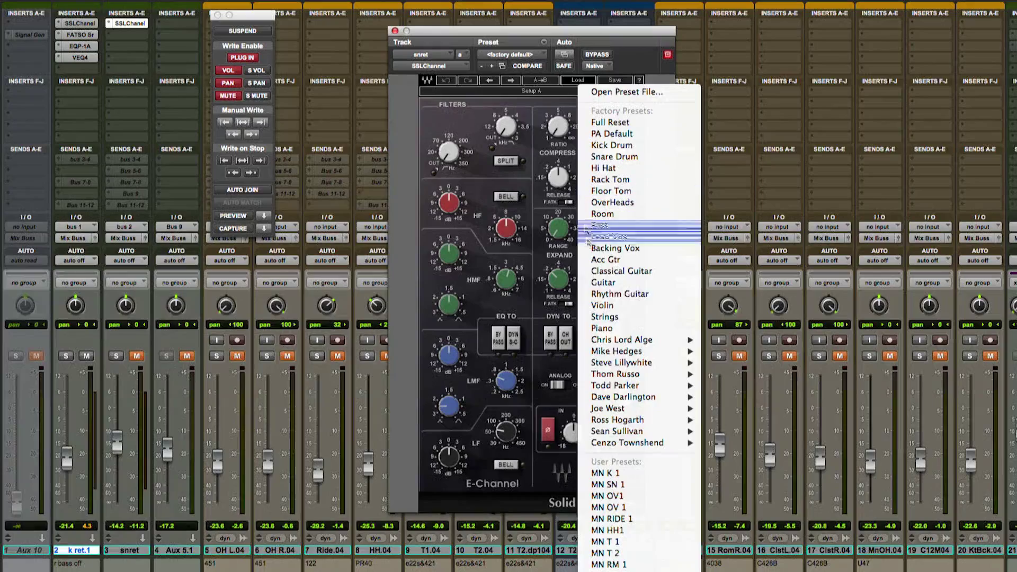
click(607, 485)
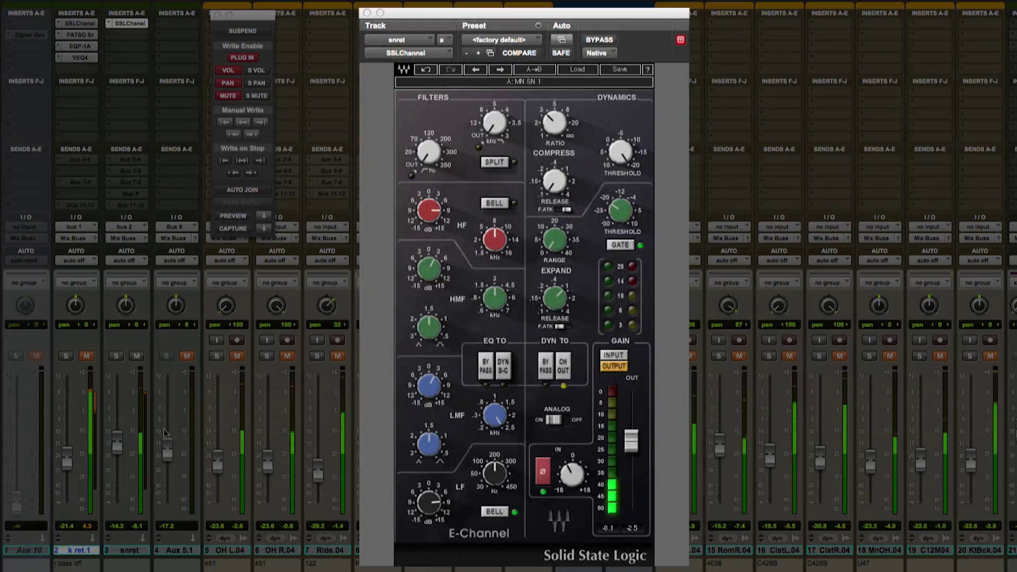
- Lower input gain to -5.0, cut high-frequency gain to -3.3 dB, and set low-frequency gain to 7.9
drag(572, 474, 572, 486)
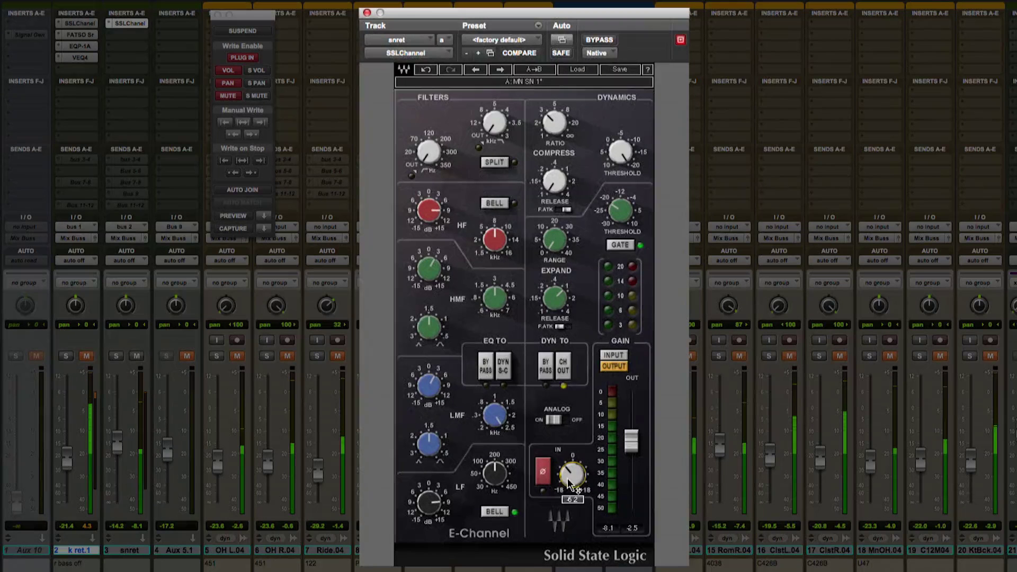
mouse_move(493, 241)
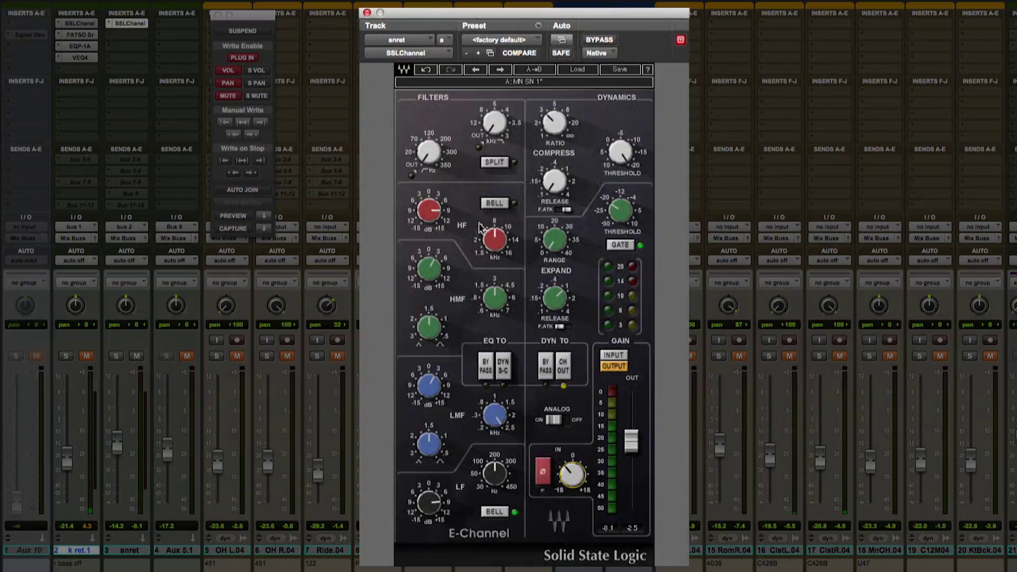
mouse_move(493, 483)
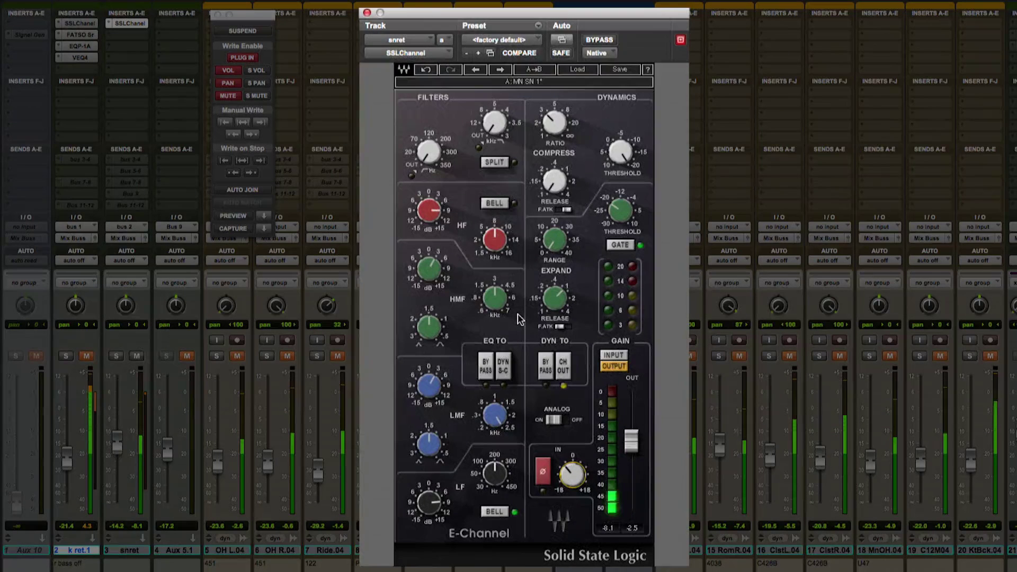
drag(430, 210, 428, 183)
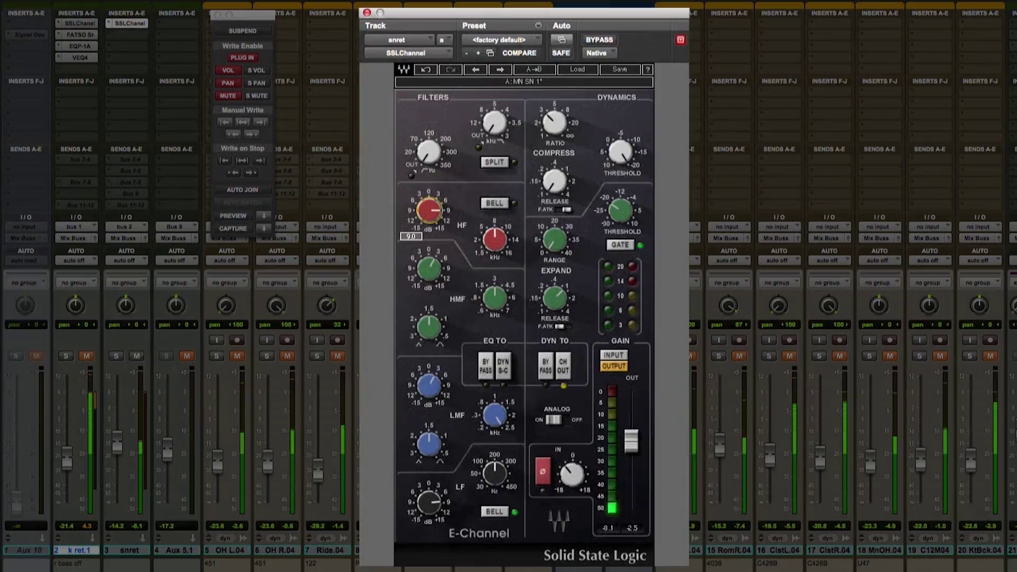
drag(428, 498, 428, 502)
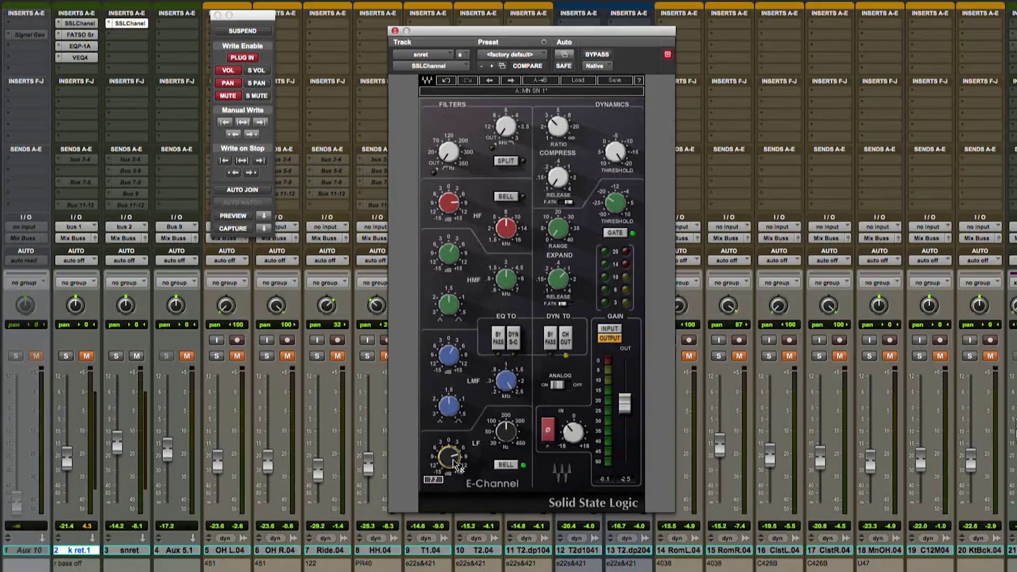
- Add UAD Maag EQ4 and Decapitator to the snret track's empty inserts
click(121, 34)
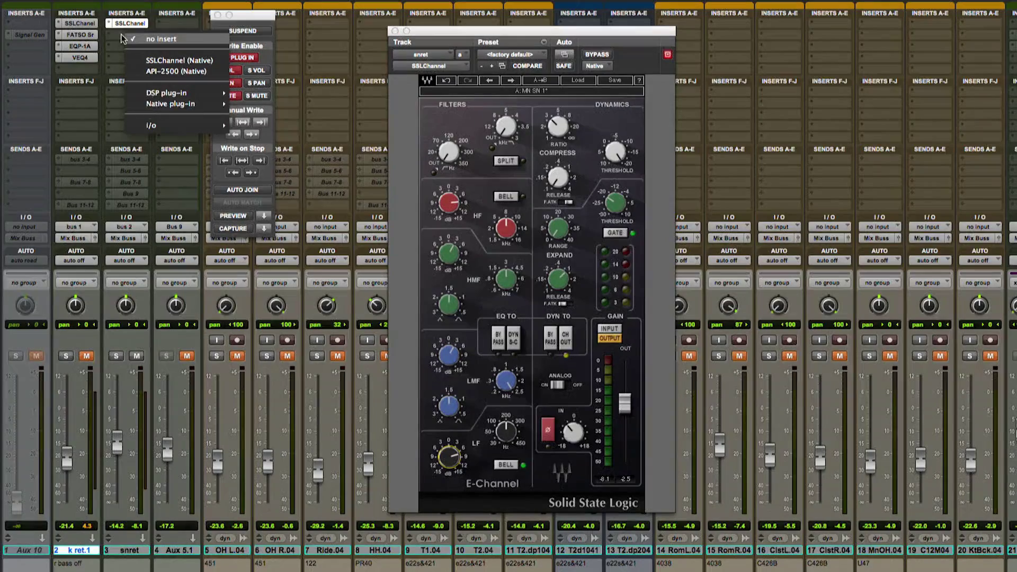
mouse_move(175, 104)
mouse_move(298, 107)
scroll(424, 477, down, 5)
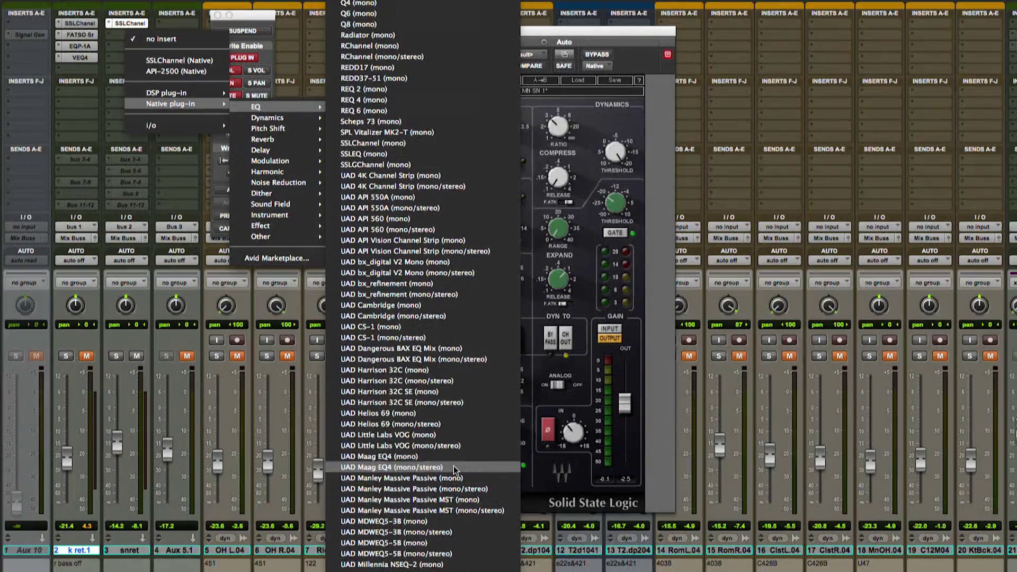
click(455, 458)
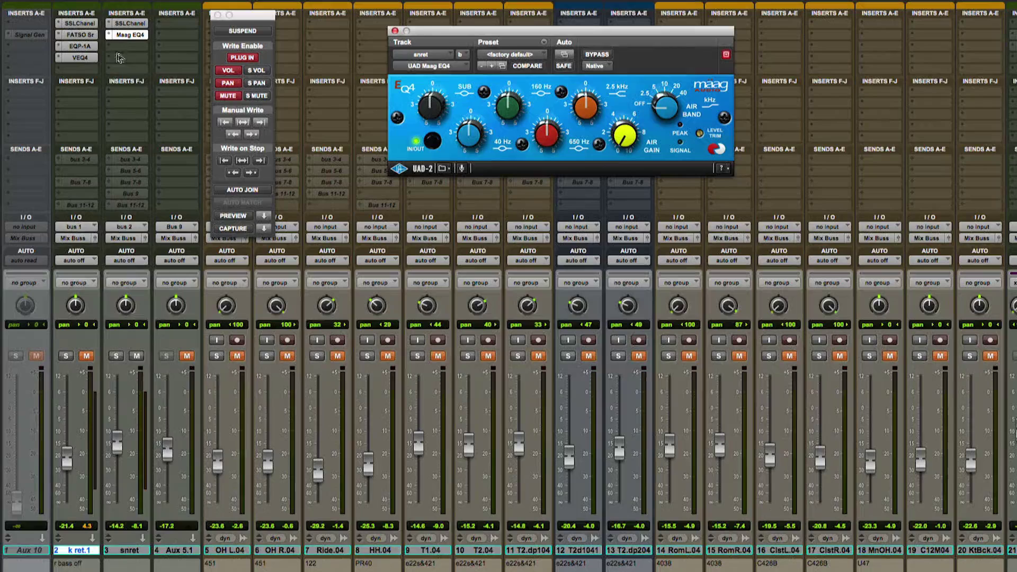
click(120, 47)
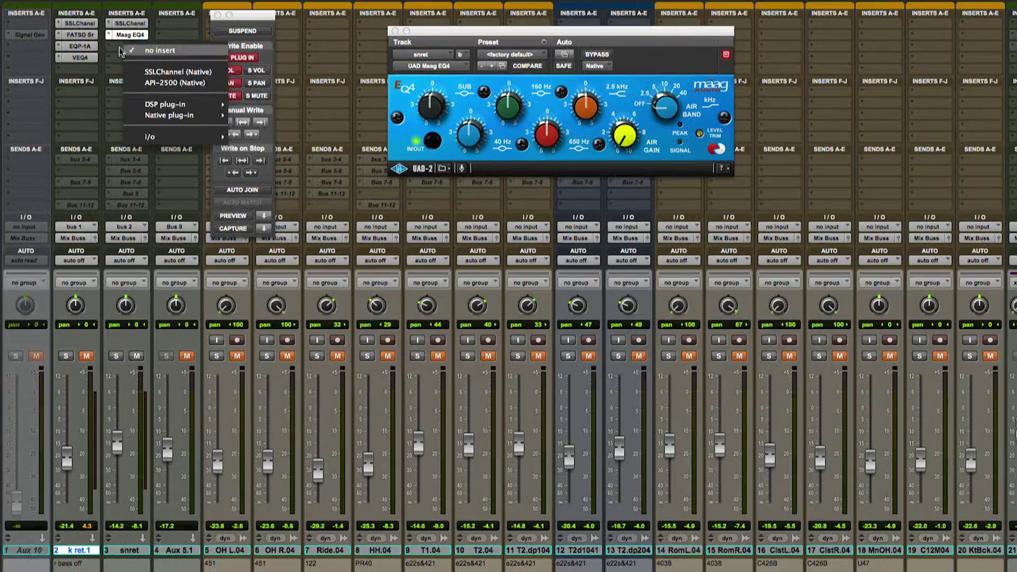
mouse_move(180, 115)
mouse_move(290, 183)
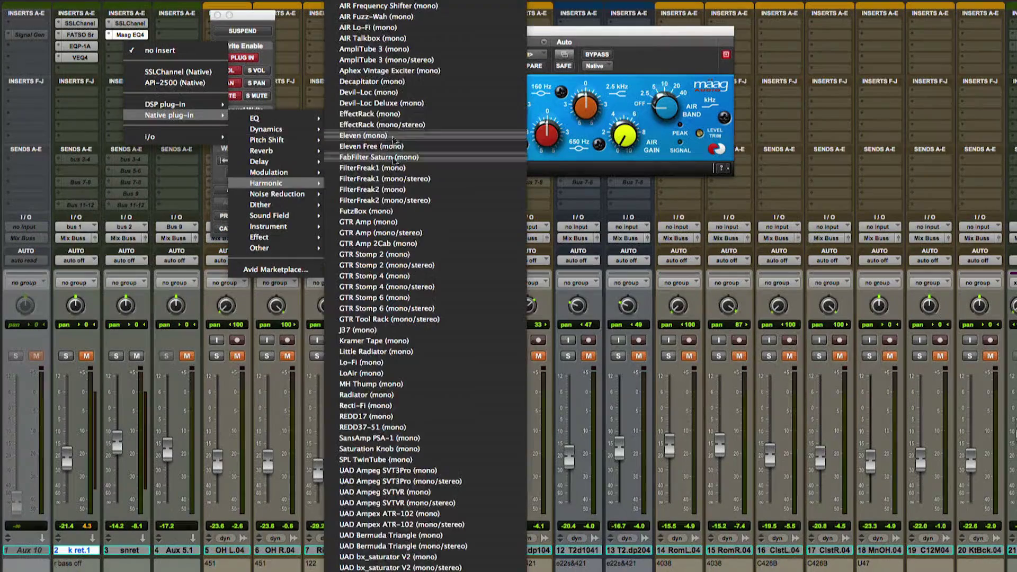
click(383, 82)
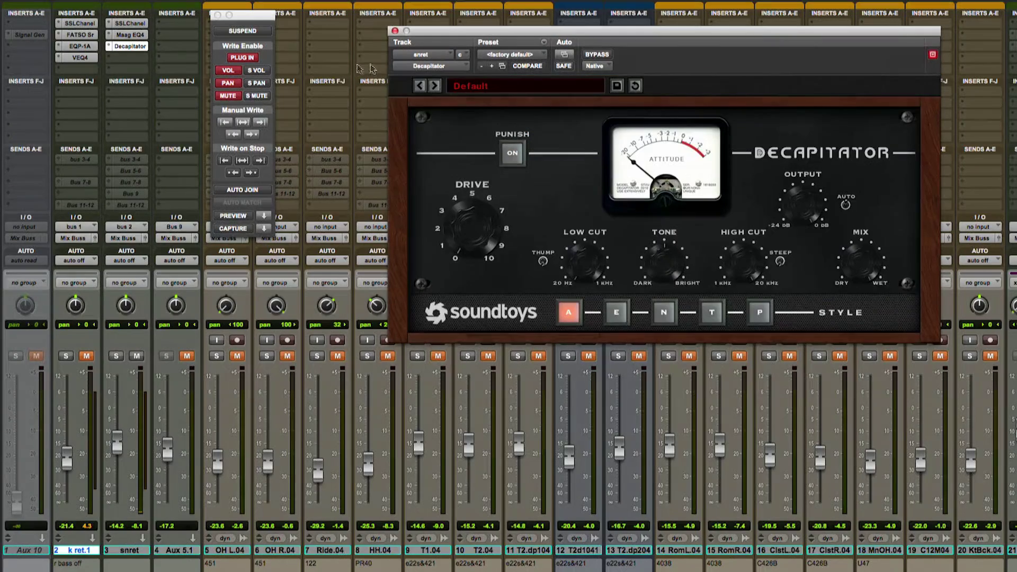
- Boost the Maag EQ4's orange 2.5 kHz band
click(130, 34)
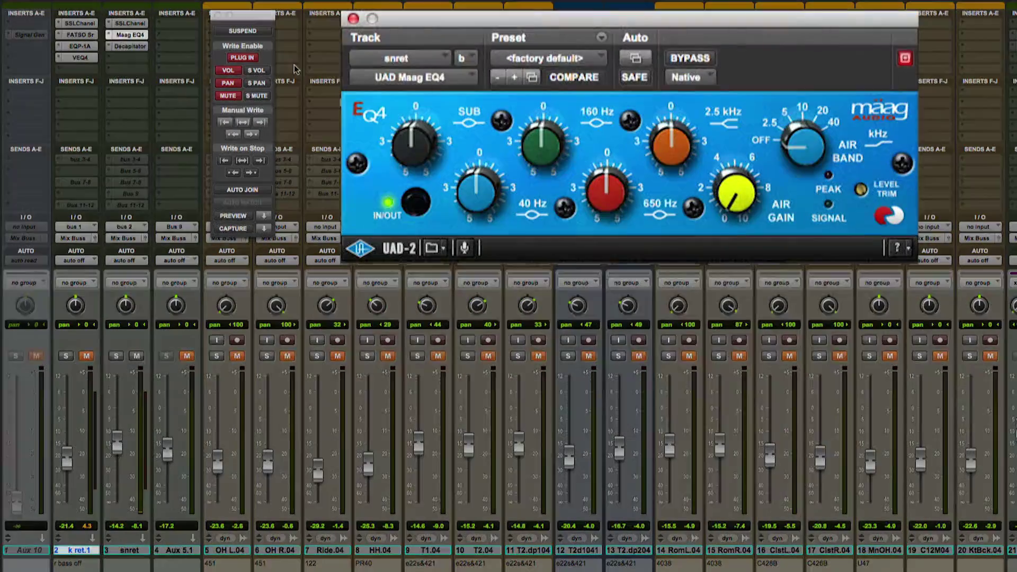
drag(665, 168, 672, 142)
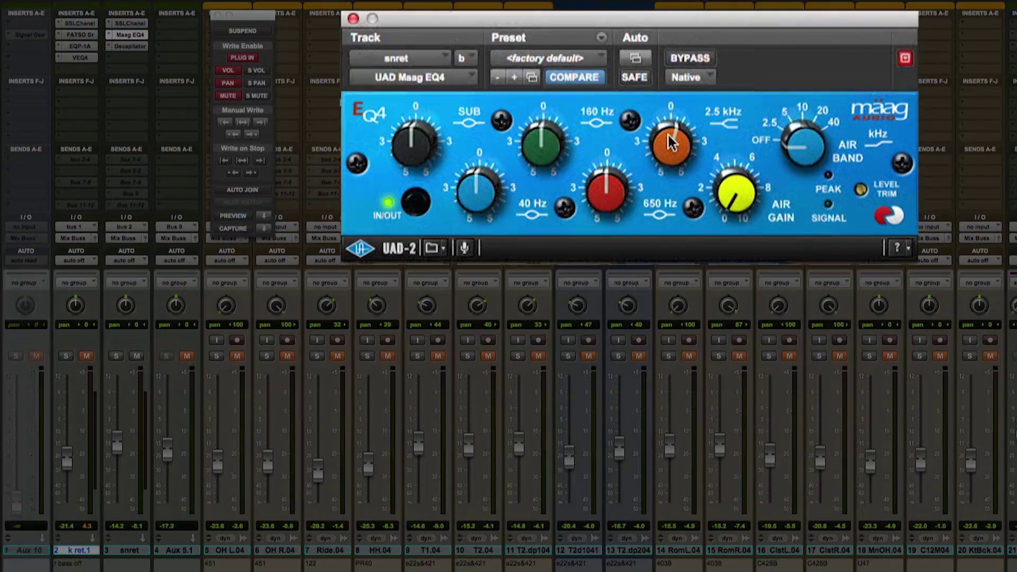
click(127, 46)
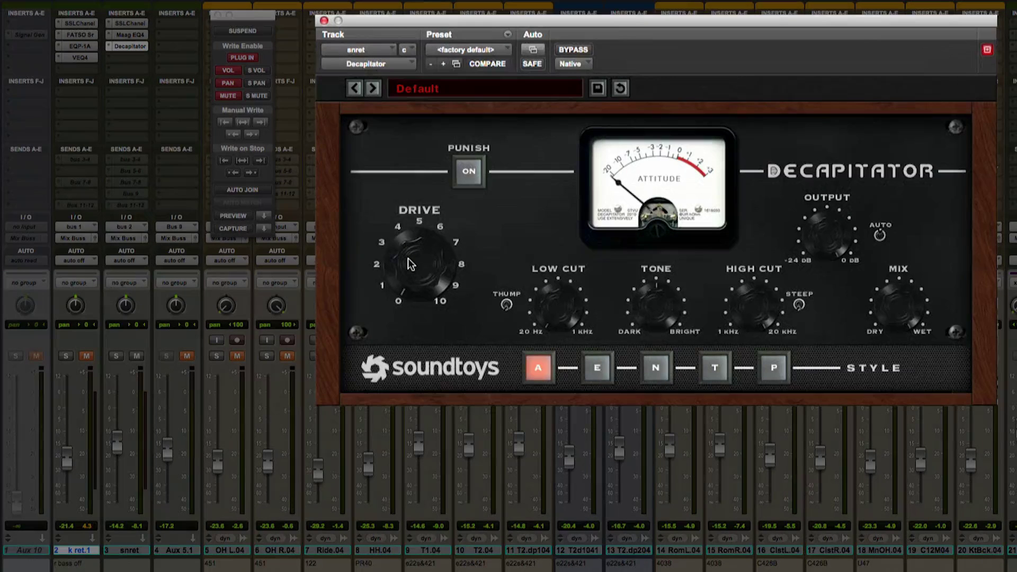
- Turn the Decapitator drive up to about 3 during playback, comparing with bypass
key(space)
drag(410, 265, 411, 223)
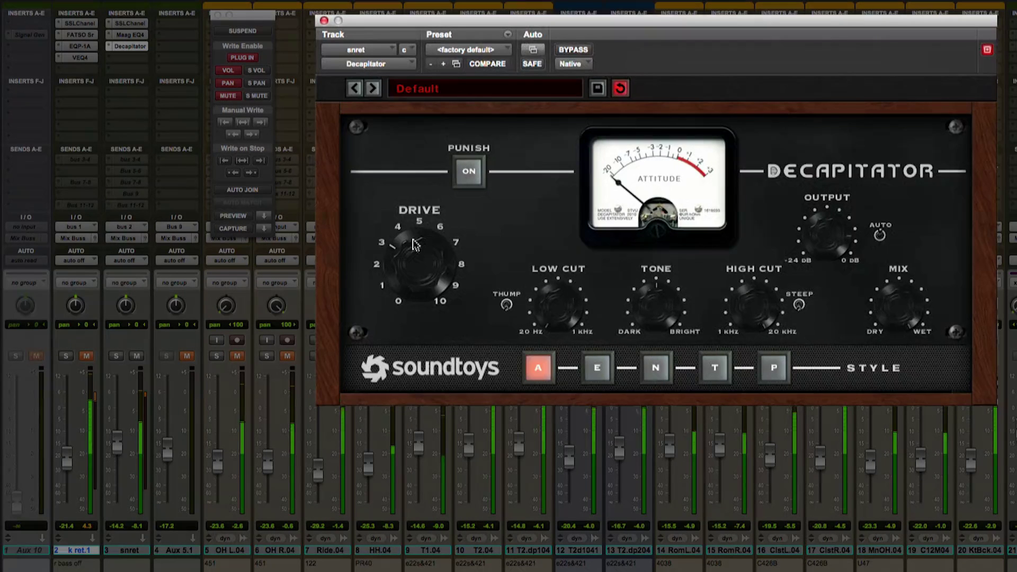
click(574, 49)
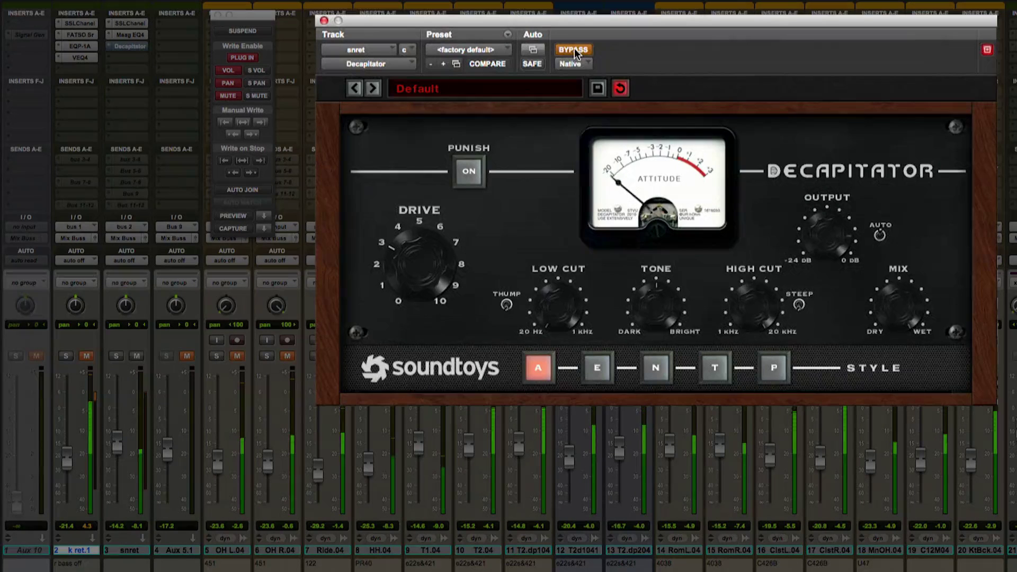
click(575, 49)
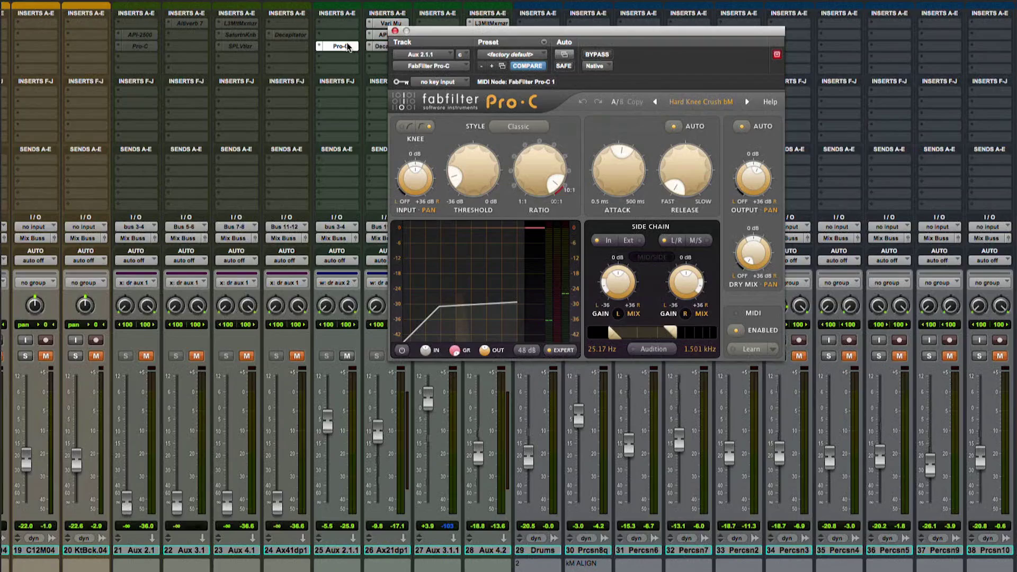
- Move the Pro-C window aside and bring up the Manley Variable Mu on Aux 2.1.dup1
drag(424, 35, 593, 54)
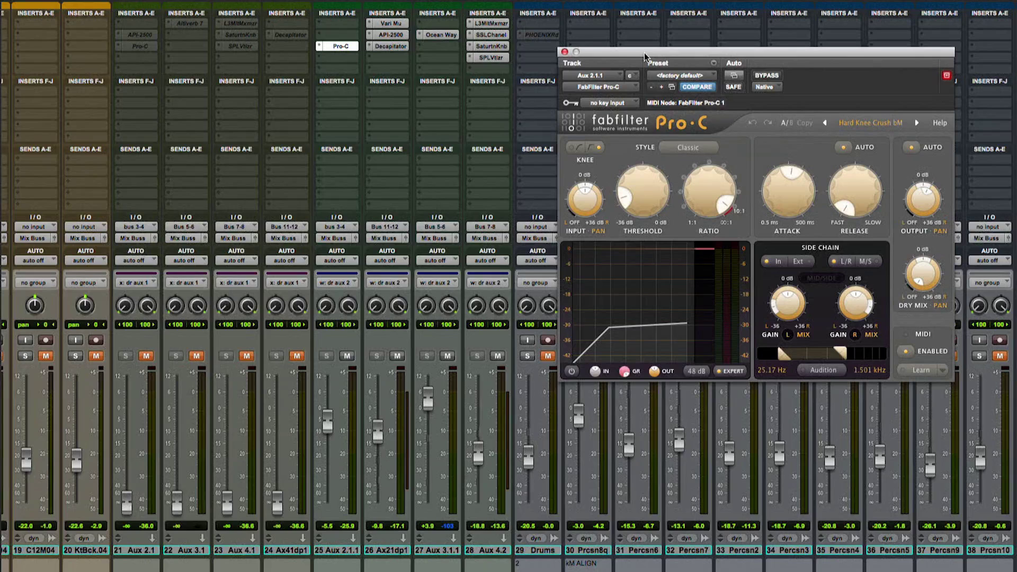
click(382, 24)
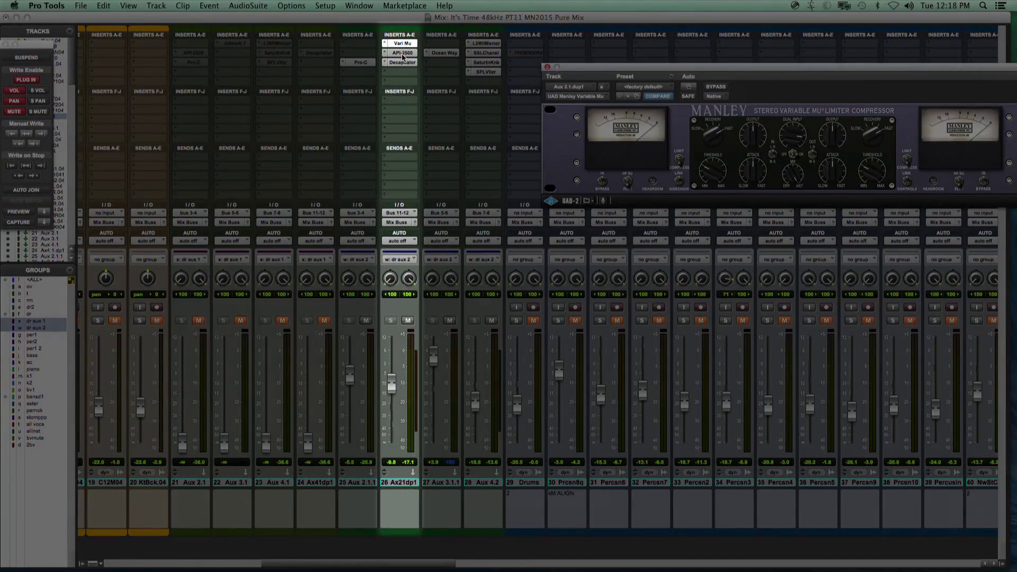
click(402, 53)
click(403, 63)
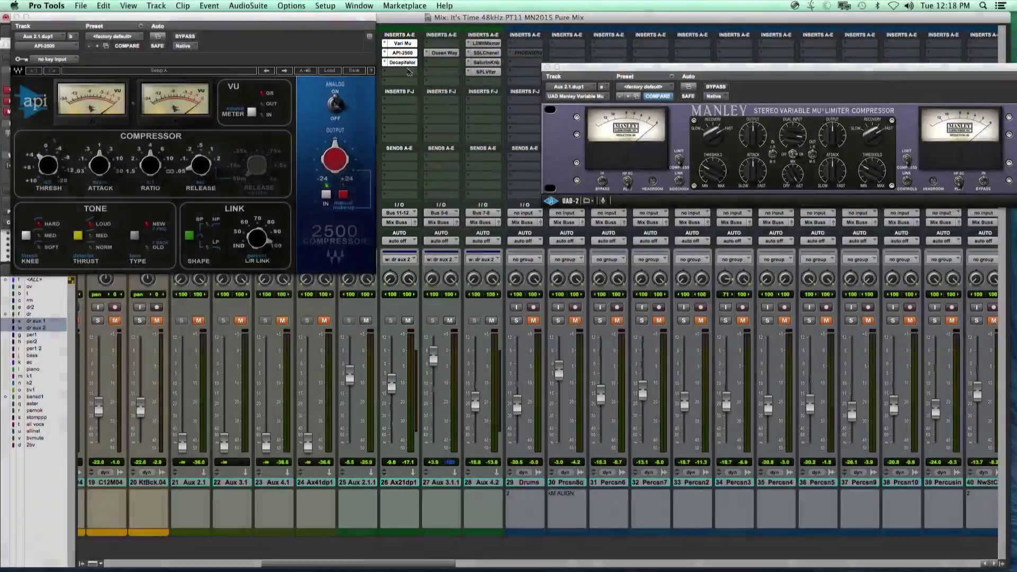
drag(407, 29, 401, 269)
drag(223, 19, 224, 20)
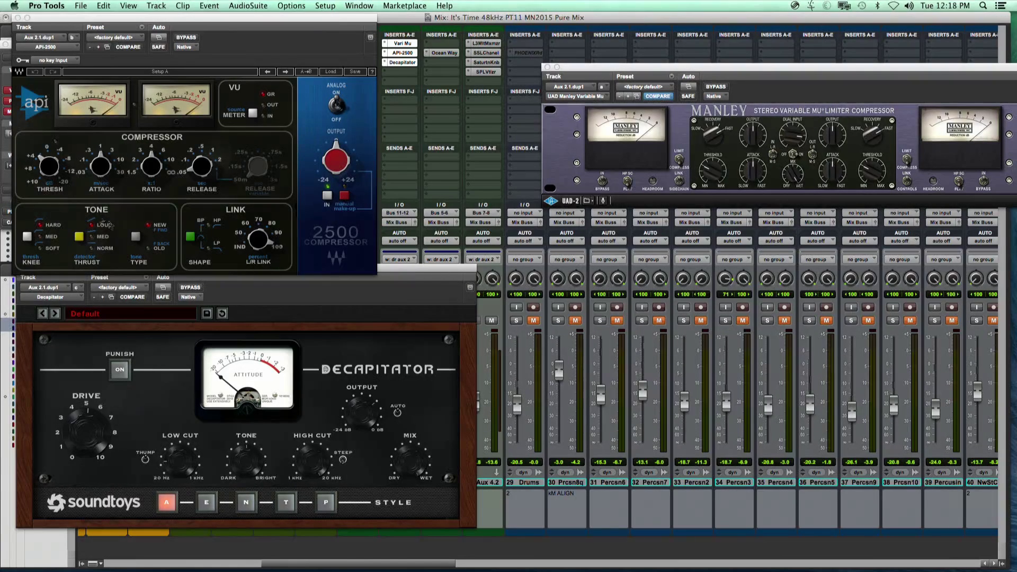
click(20, 16)
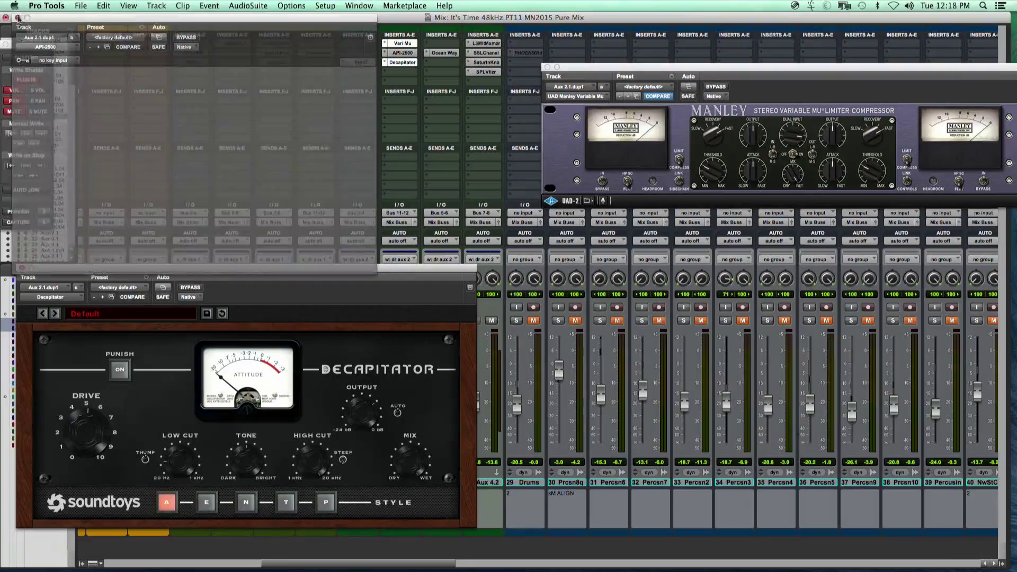
click(22, 268)
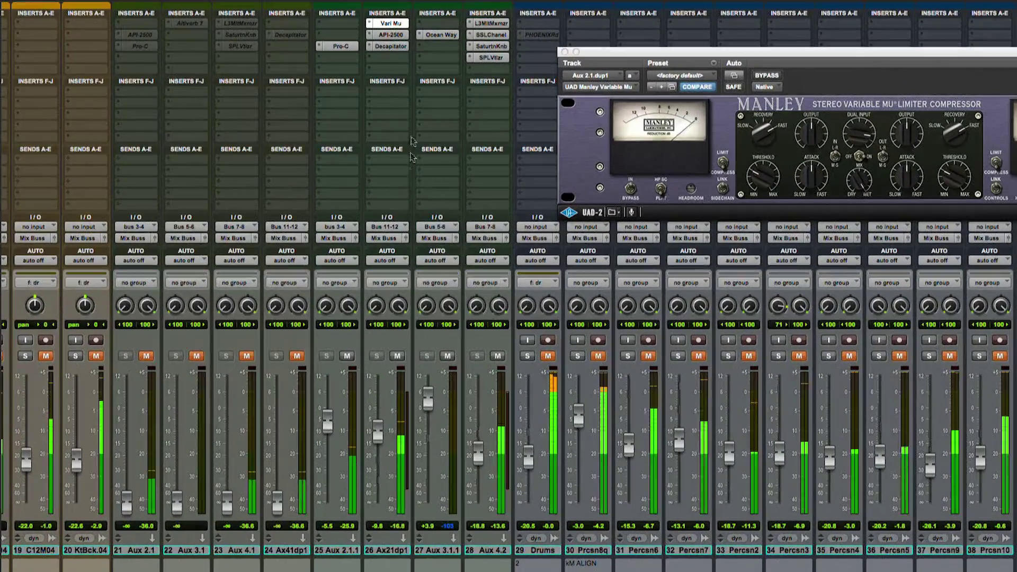
- Set the API-2500 THRESH to 0.12, then push the linked Manley Vari Mu threshold toward MAX
click(395, 35)
drag(514, 258, 514, 219)
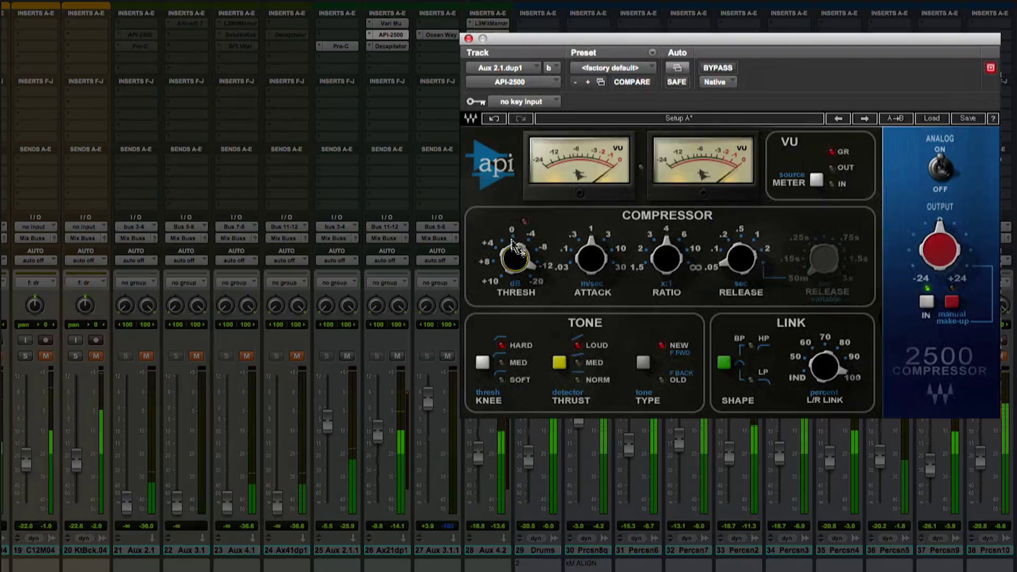
click(391, 23)
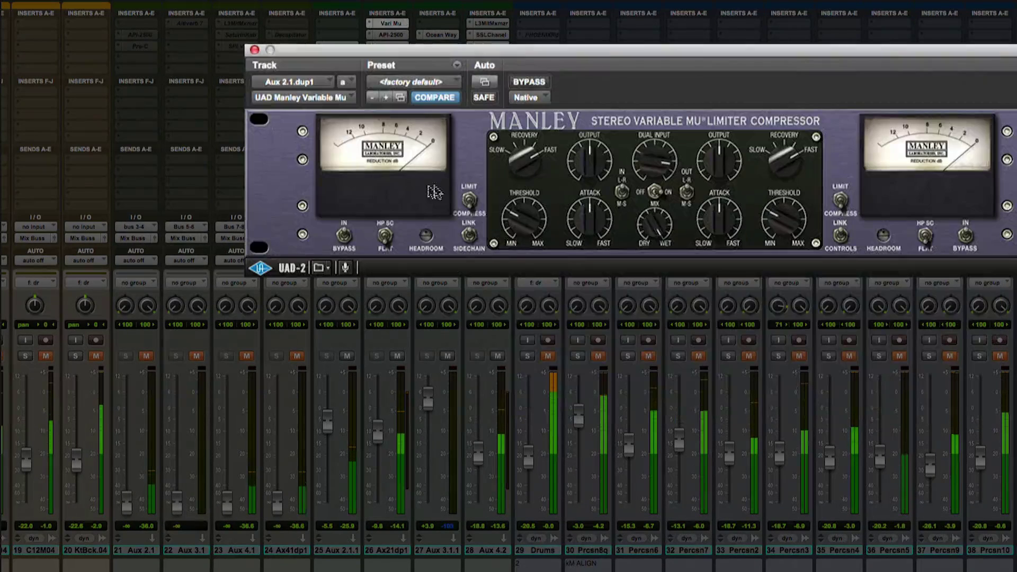
drag(526, 220, 513, 245)
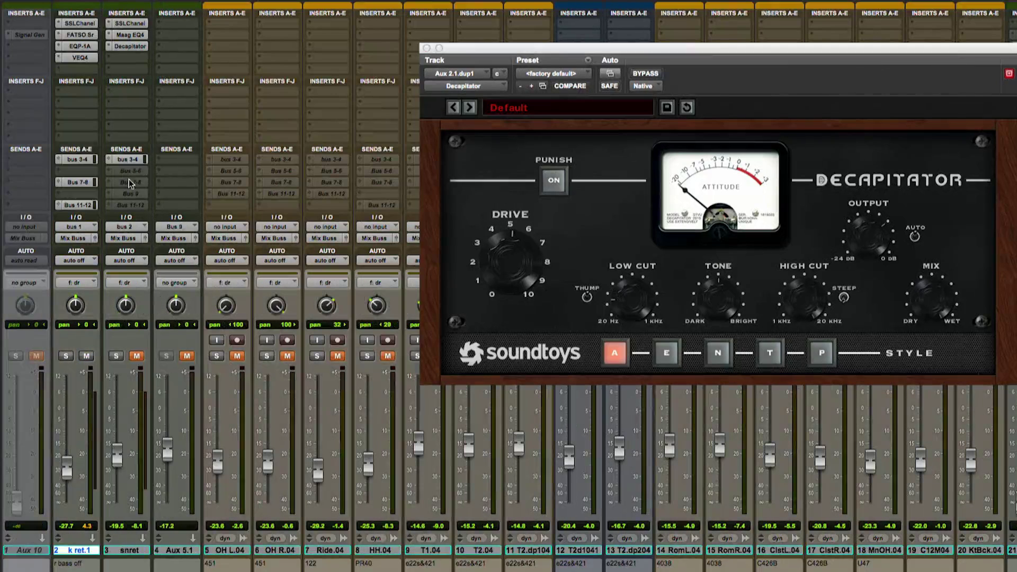
- Enable snret's Bus 9 and Bus 11-12 sends, close Decapitator, and show Ocean Way Studios (OWR B, DRUMS 2)
ctrl+super+click(129, 193)
ctrl+super+click(131, 205)
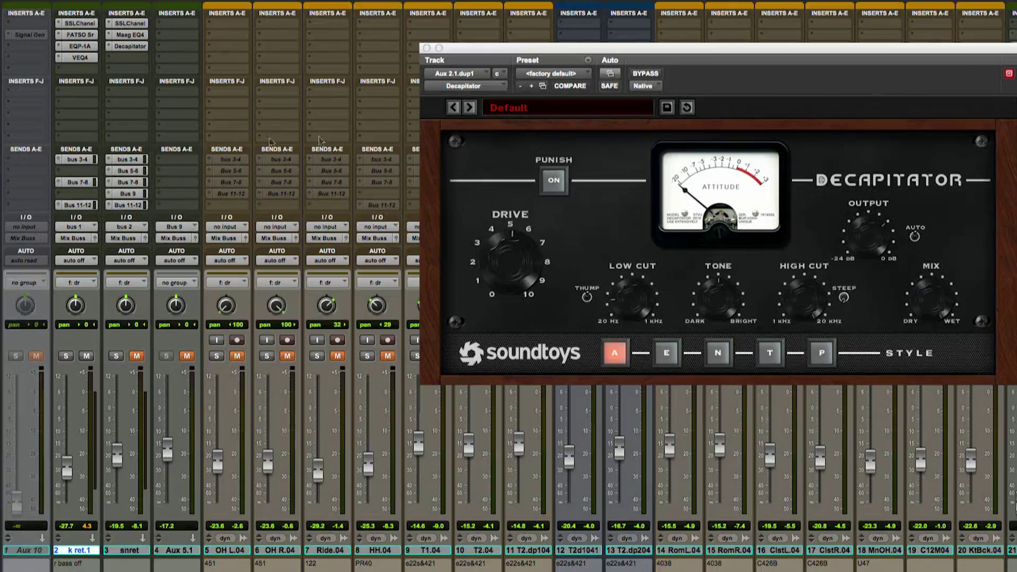
click(427, 48)
click(137, 172)
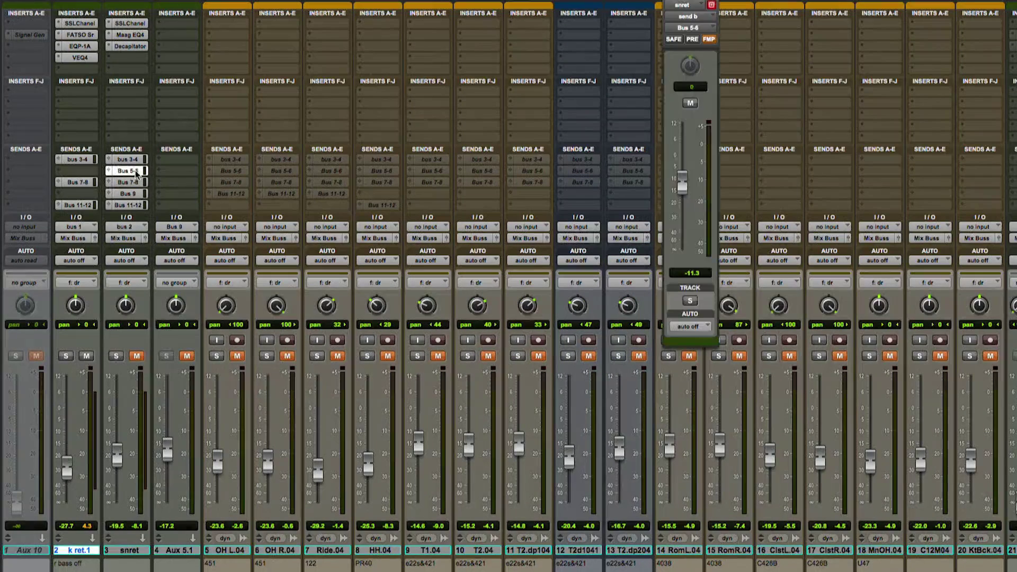
scroll(424, 127, right, 10)
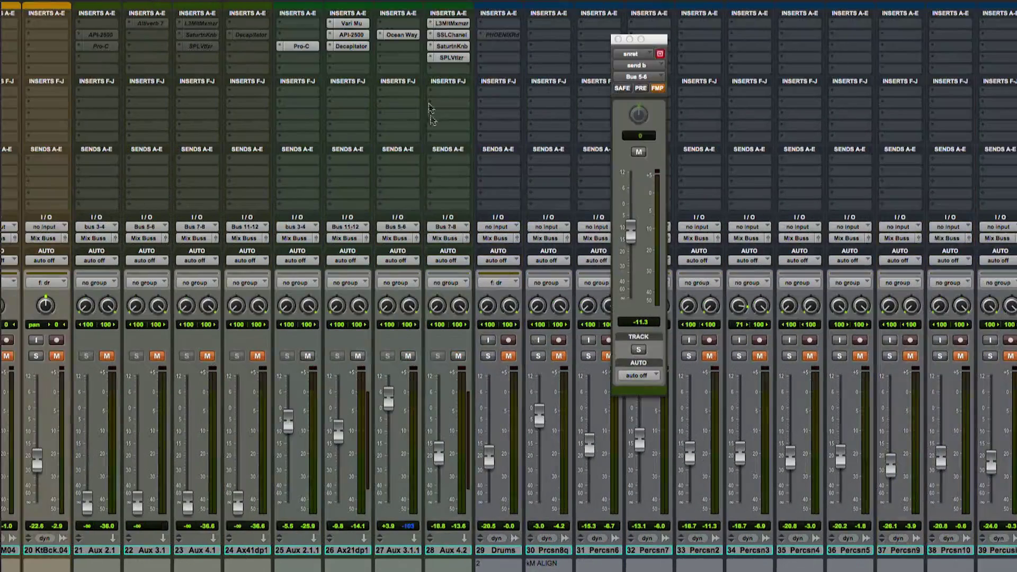
click(396, 35)
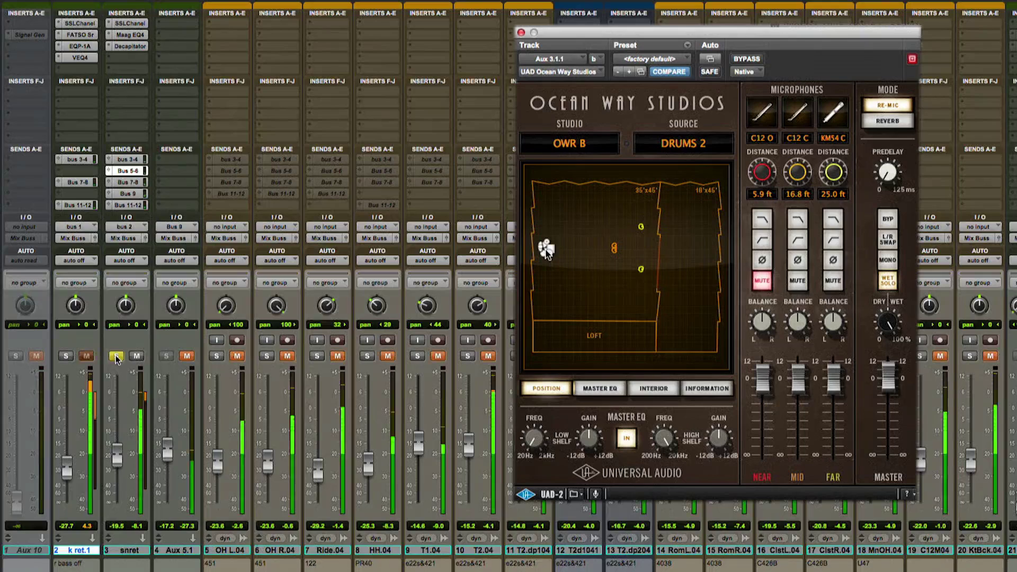
- Solo snret, raise its Bus 5-6 send to -7.3, and close the Ocean Way Studios window
click(117, 357)
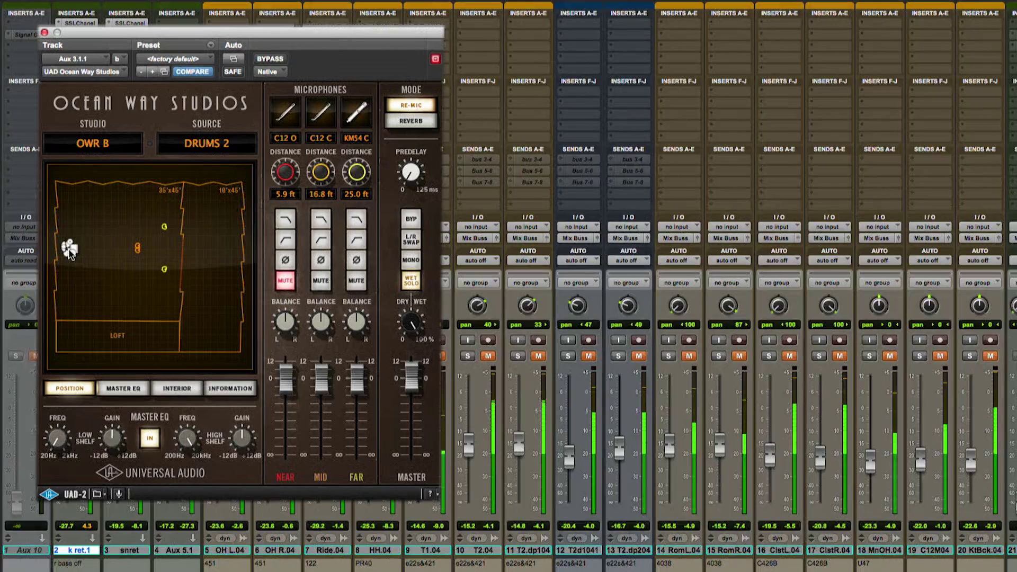
mouse_move(630, 240)
mouse_down()
mouse_move(631, 200)
mouse_move(629, 230)
mouse_up()
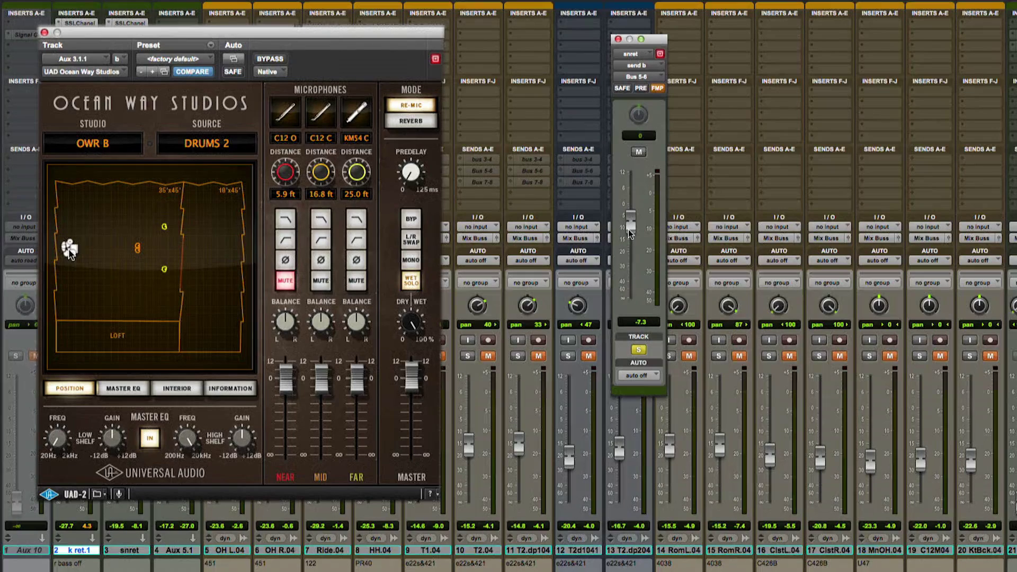
key(super+w)
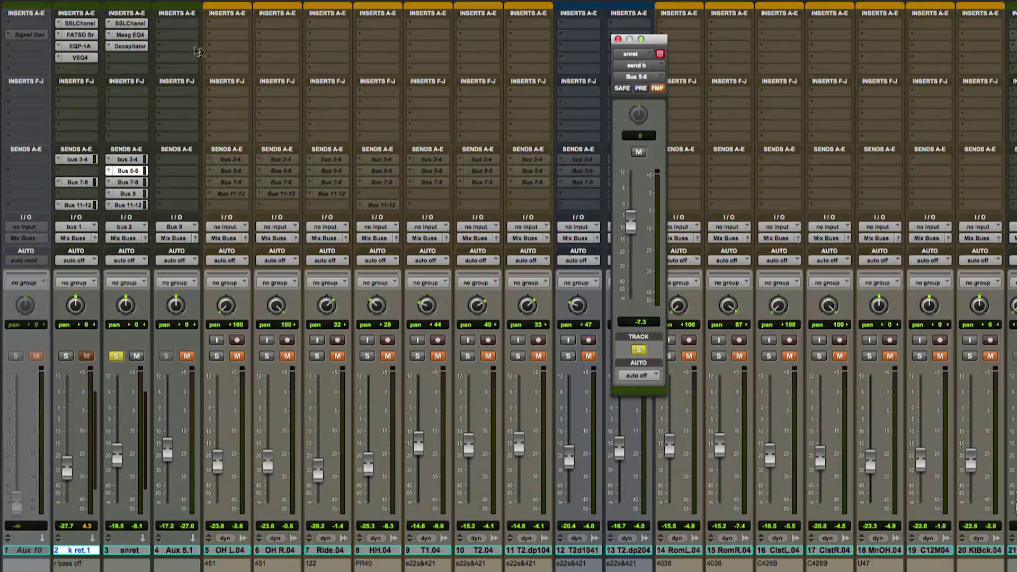
- Insert ReVibe II on Aux 5.1 and load its Bright Ambience preset
click(177, 36)
mouse_move(238, 104)
mouse_move(328, 139)
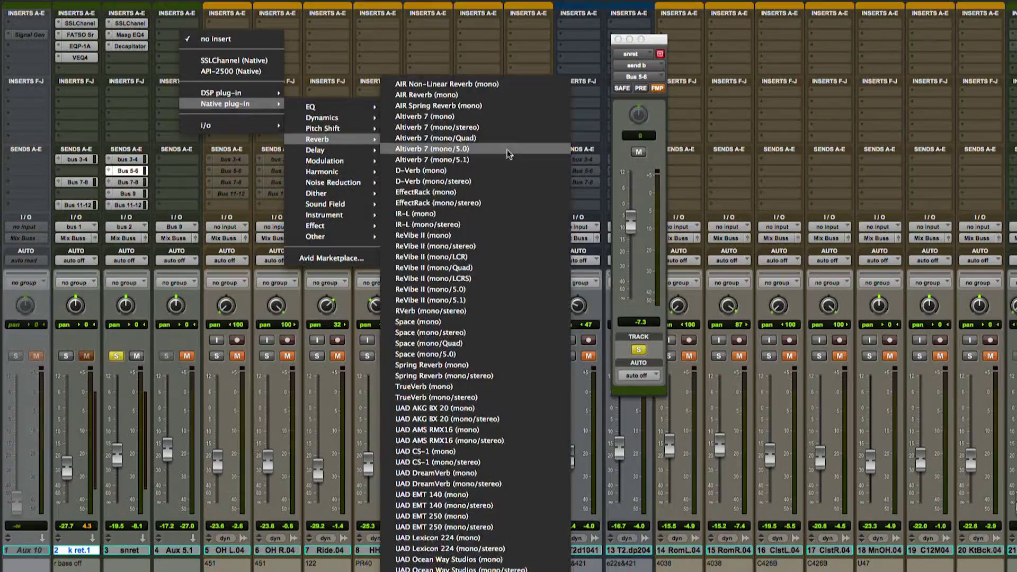
click(485, 244)
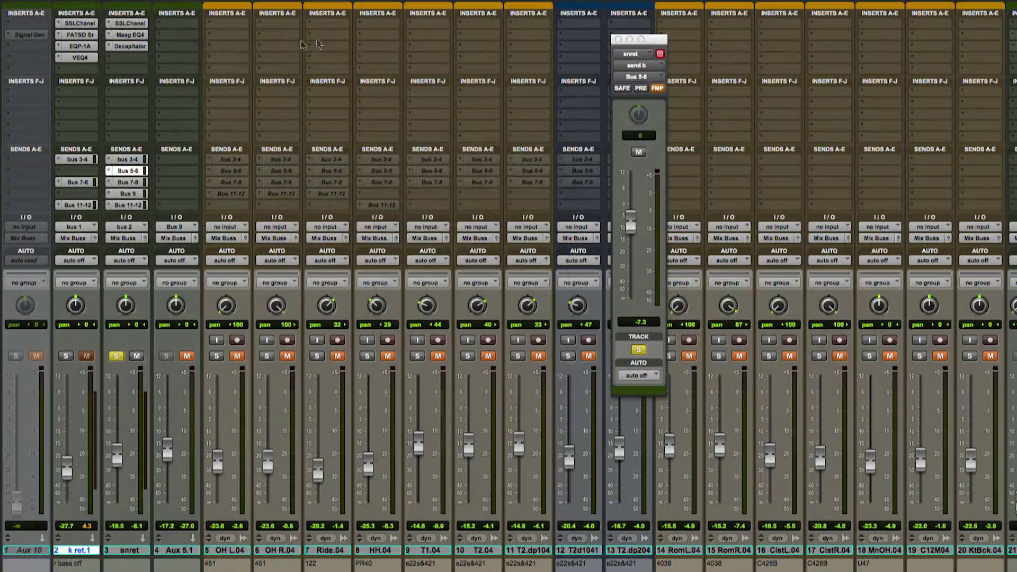
click(345, 32)
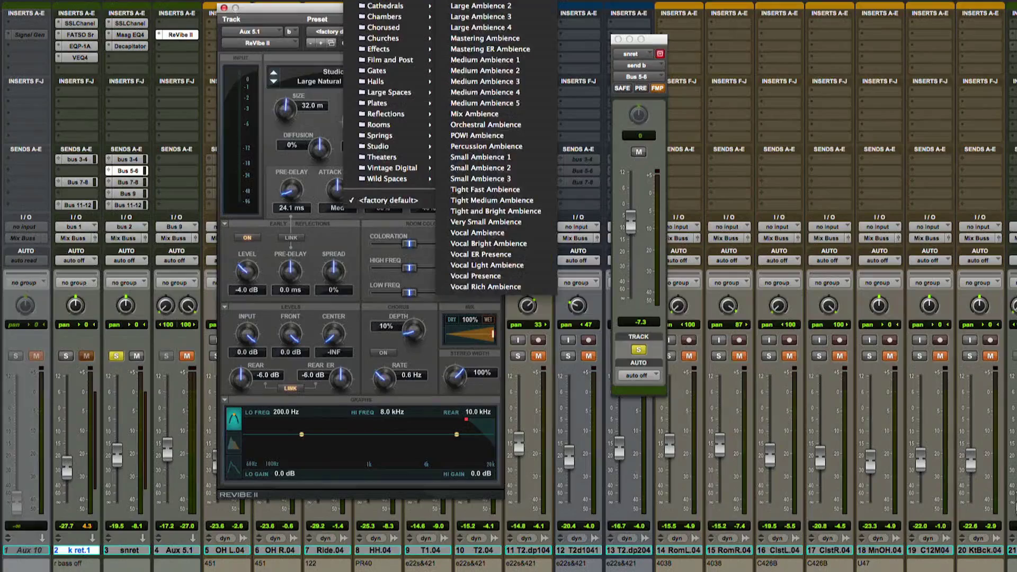
click(367, 203)
drag(375, 9, 647, 5)
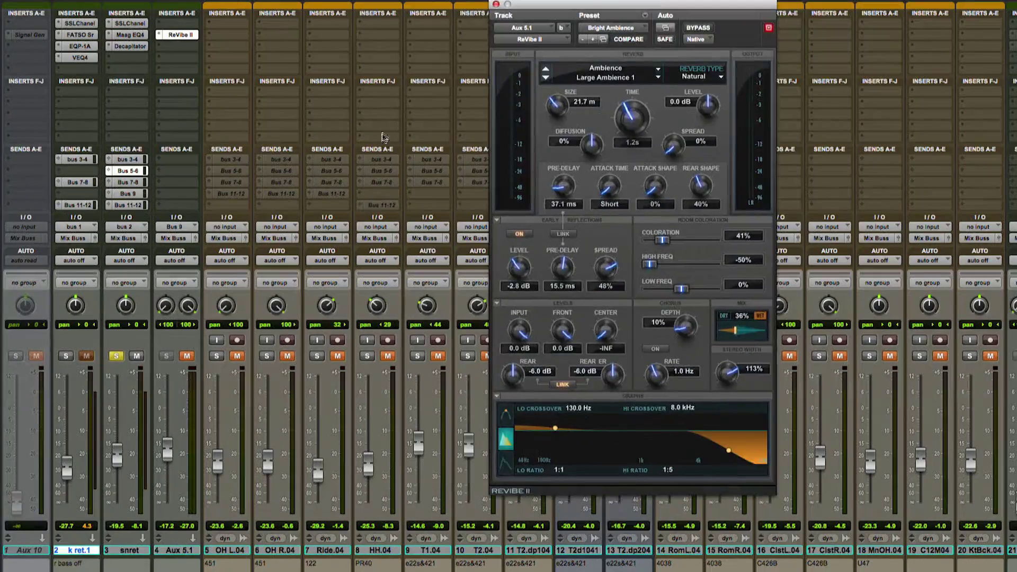
- Unmute Aux 5.1, unsolo snret, and rebalance faders: Aux 5.1 at -14.0, k ret.1 at -28.9
click(185, 356)
mouse_move(162, 439)
mouse_down()
mouse_move(166, 520)
mouse_move(169, 450)
mouse_up()
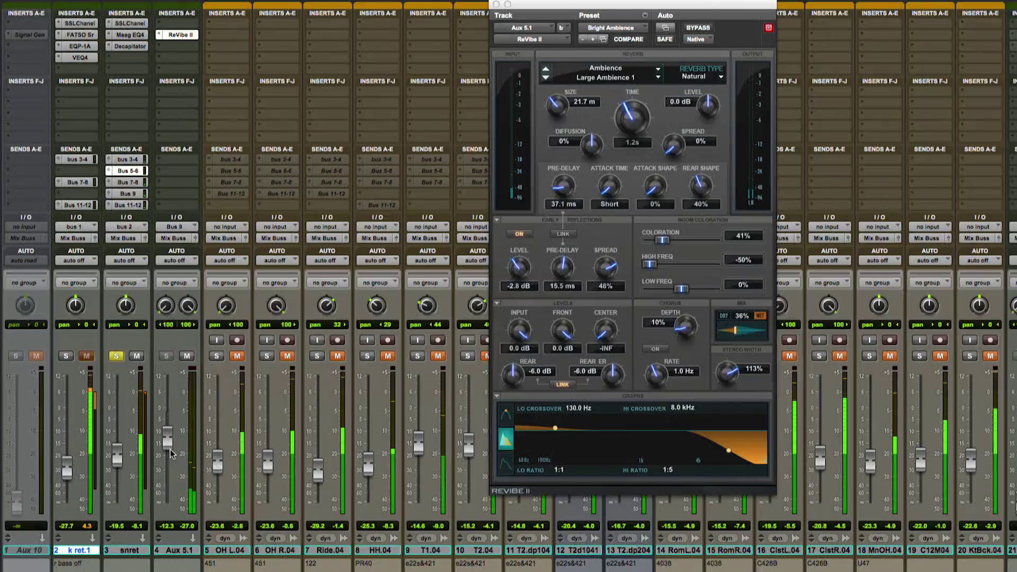
click(119, 357)
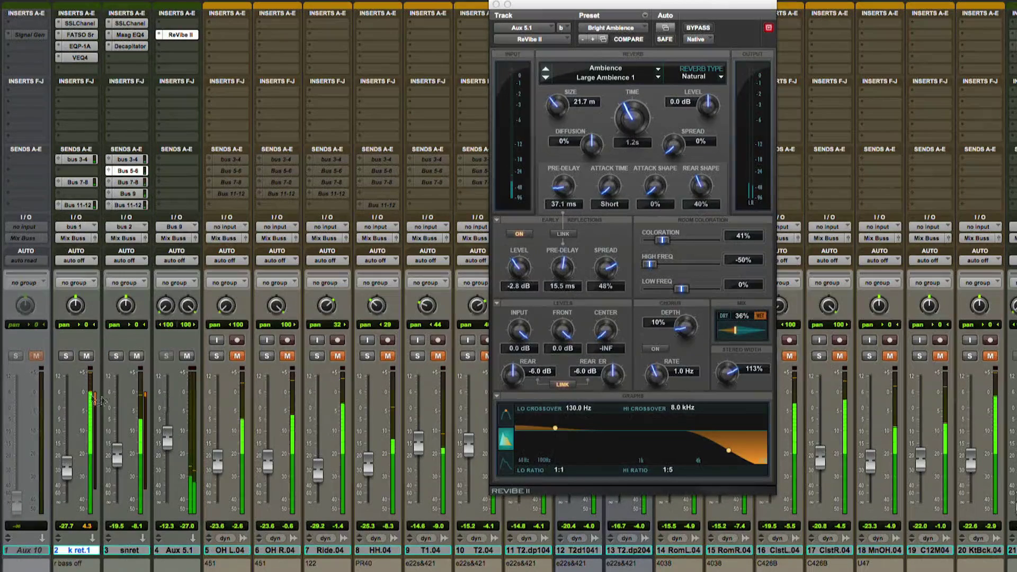
drag(117, 458, 119, 470)
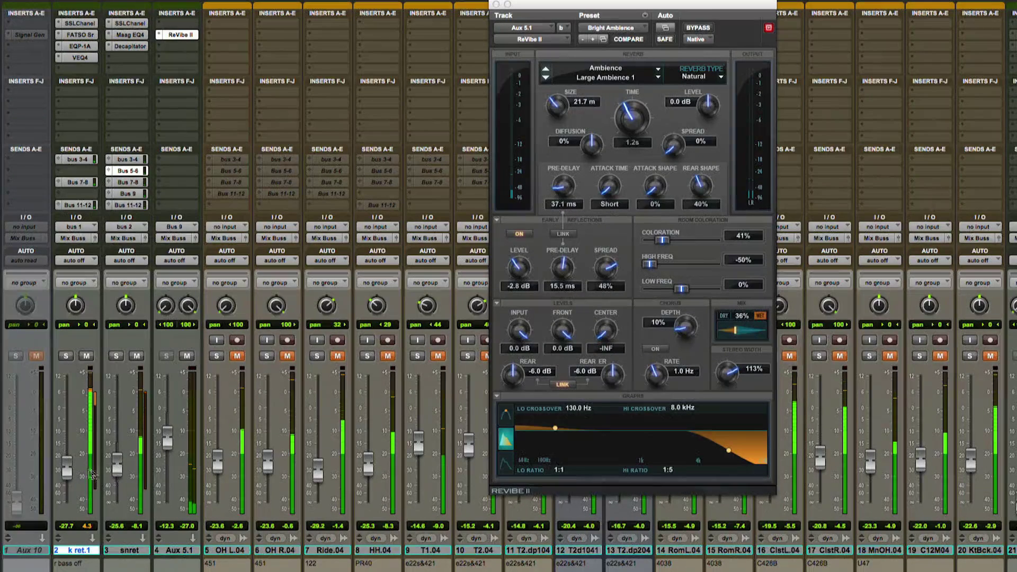
drag(68, 471, 117, 477)
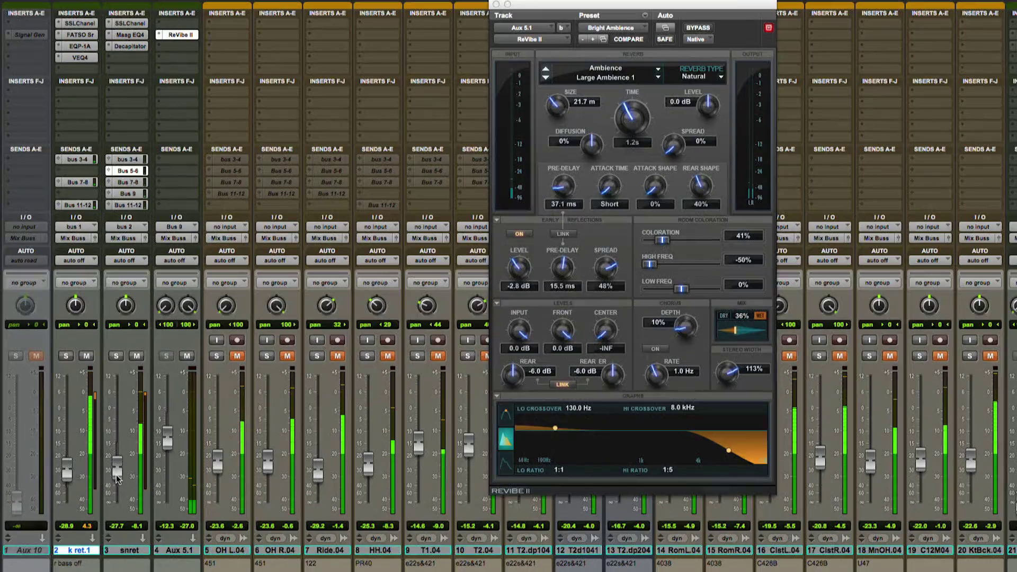
drag(116, 478, 117, 476)
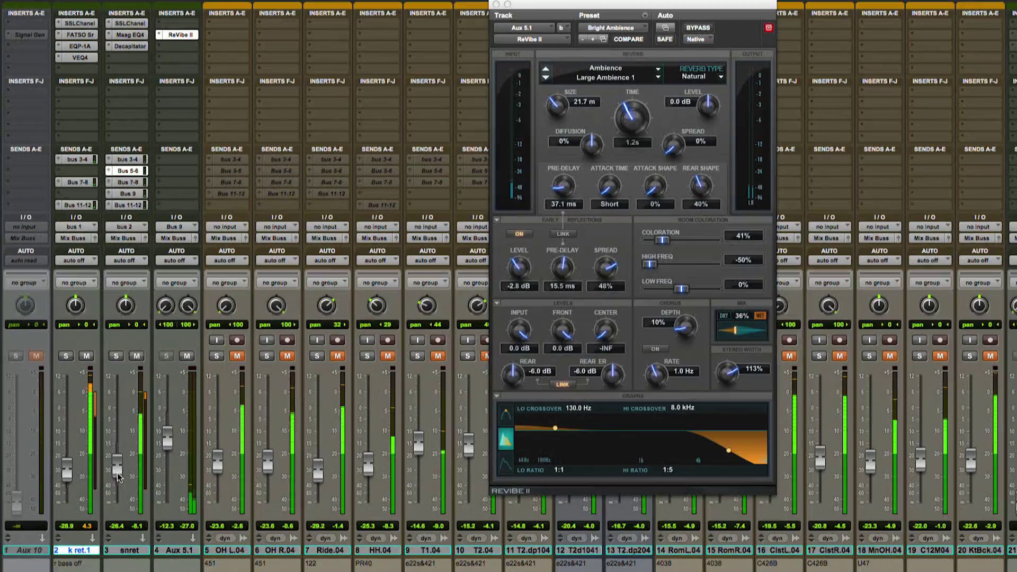
drag(171, 439, 167, 446)
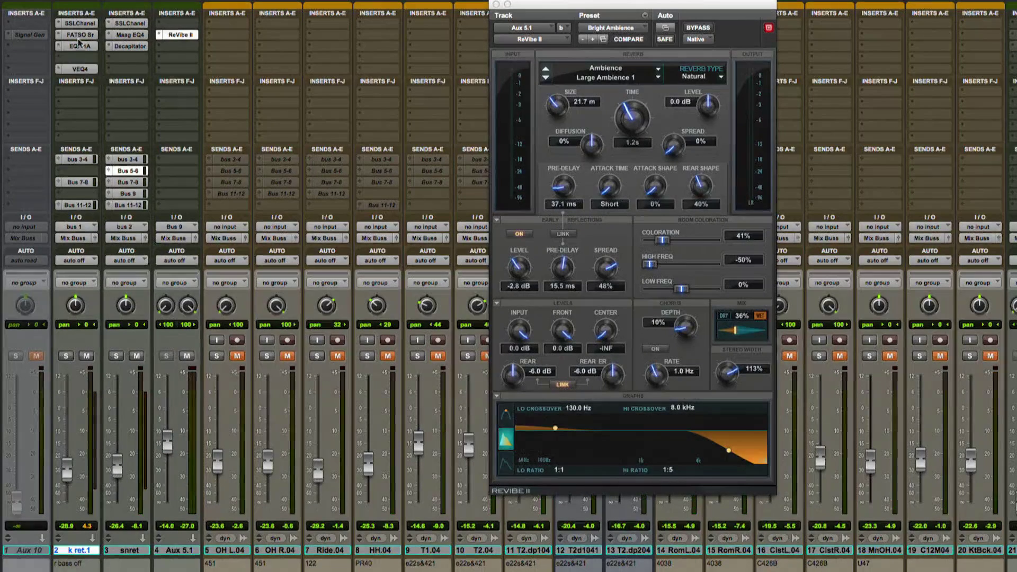
mouse_move(81, 46)
mouse_down()
mouse_move(82, 57)
mouse_move(84, 35)
mouse_up()
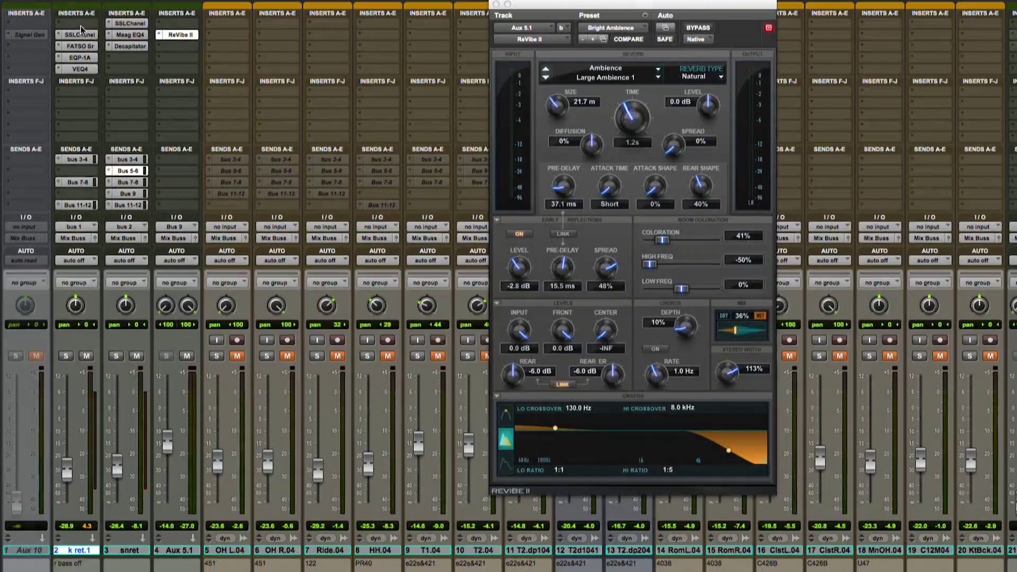
- Add Renaissance Bass to k ret.1's first slot, lowering its frequency to 67 Hz with less intensity
click(83, 22)
mouse_move(128, 92)
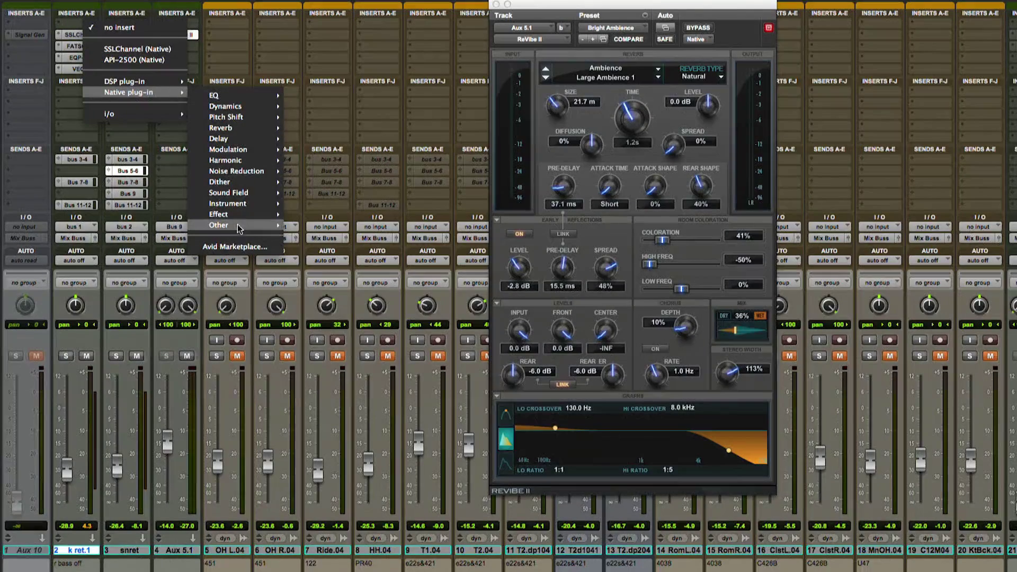
mouse_move(222, 225)
click(339, 401)
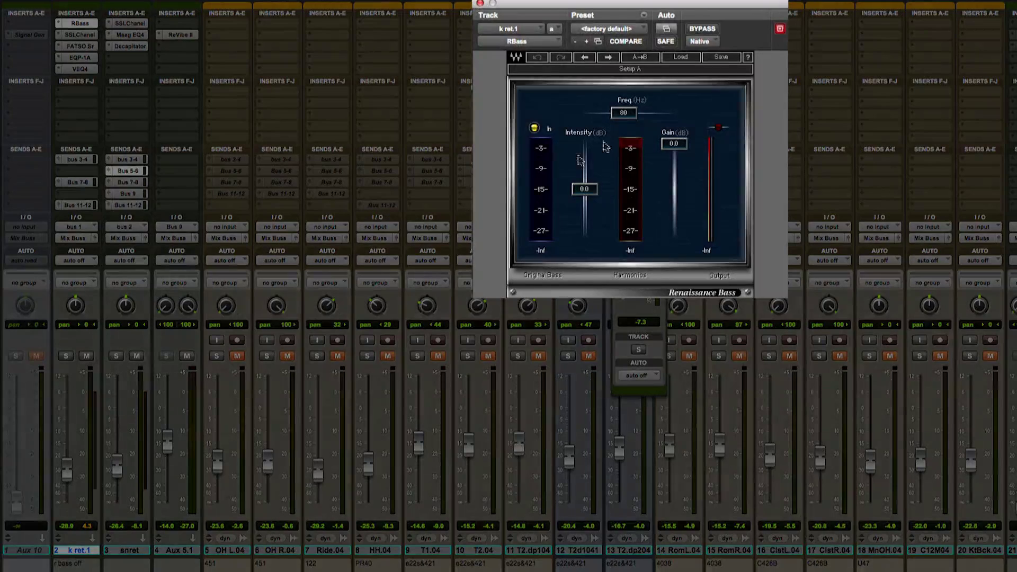
drag(623, 113, 618, 113)
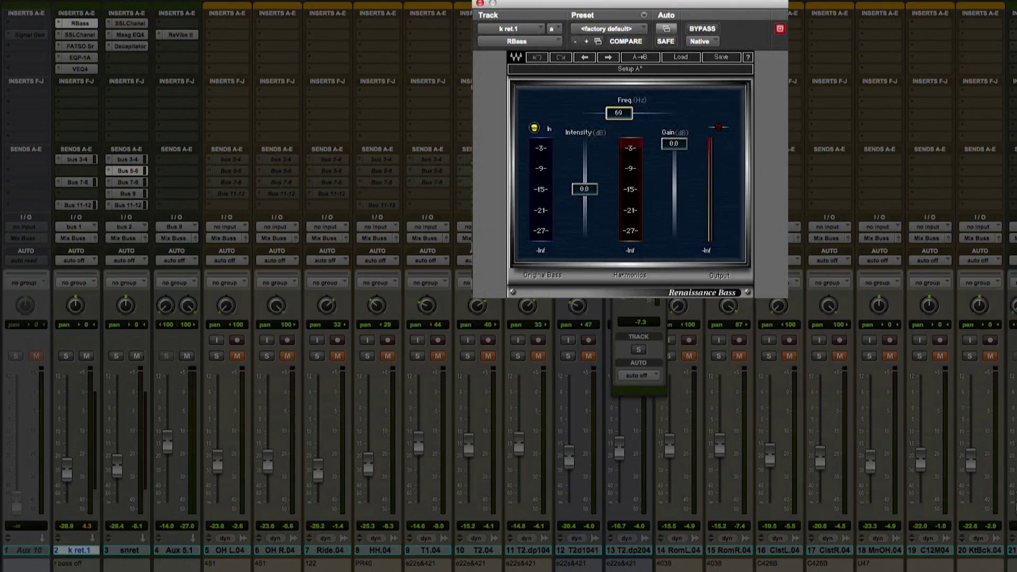
drag(619, 113, 618, 113)
mouse_move(592, 190)
mouse_down()
mouse_move(592, 214)
mouse_move(585, 204)
mouse_up()
- With the kick soloed in playback, A/B RBass and refine it to 61 Hz, -9.8 intensity
key(space)
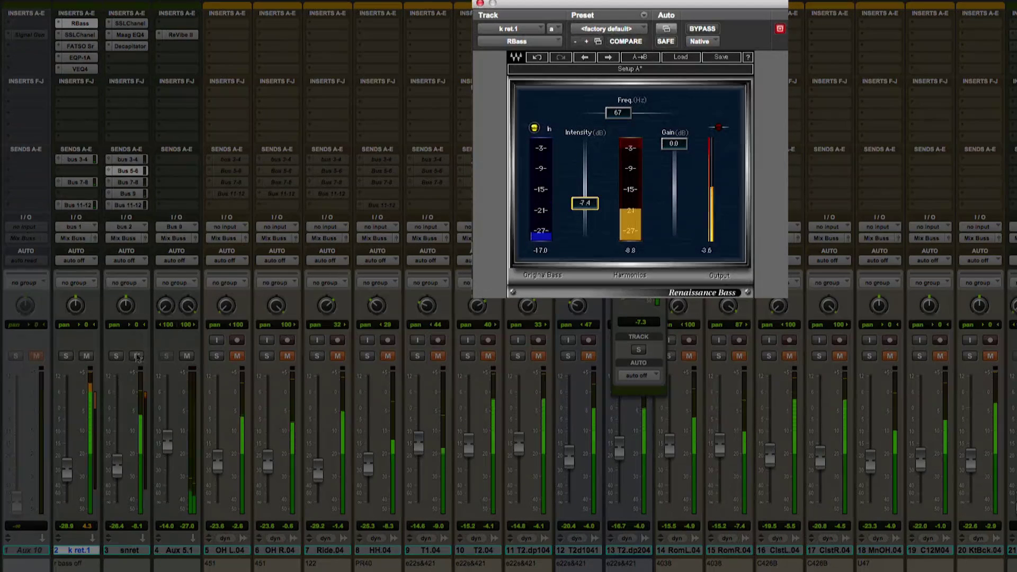
click(66, 356)
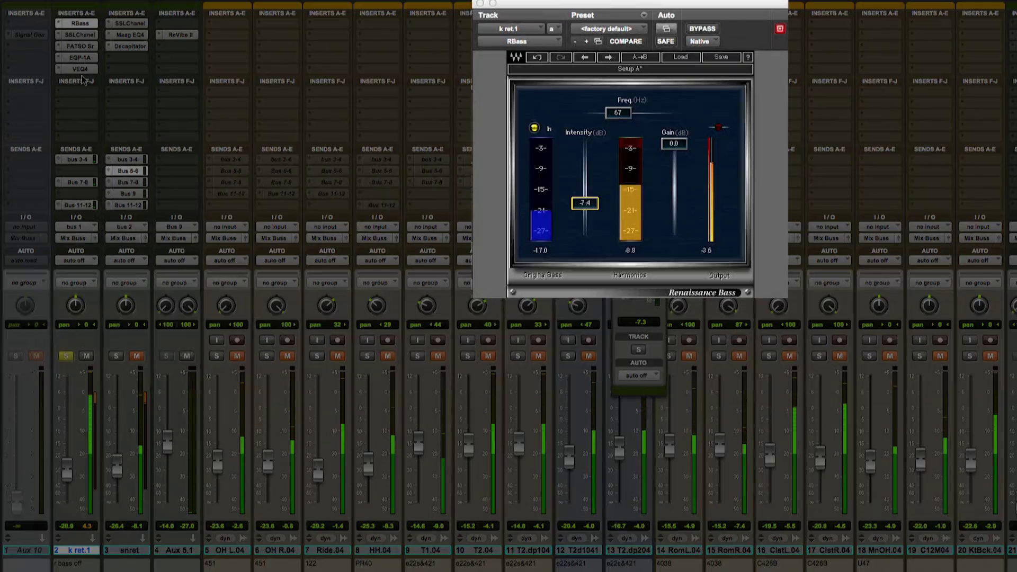
click(707, 28)
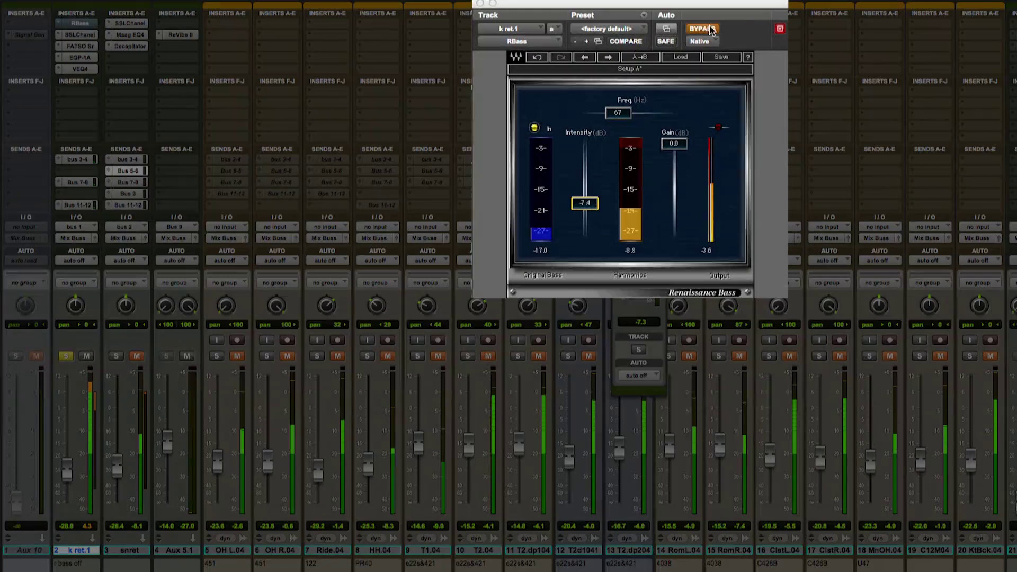
click(706, 28)
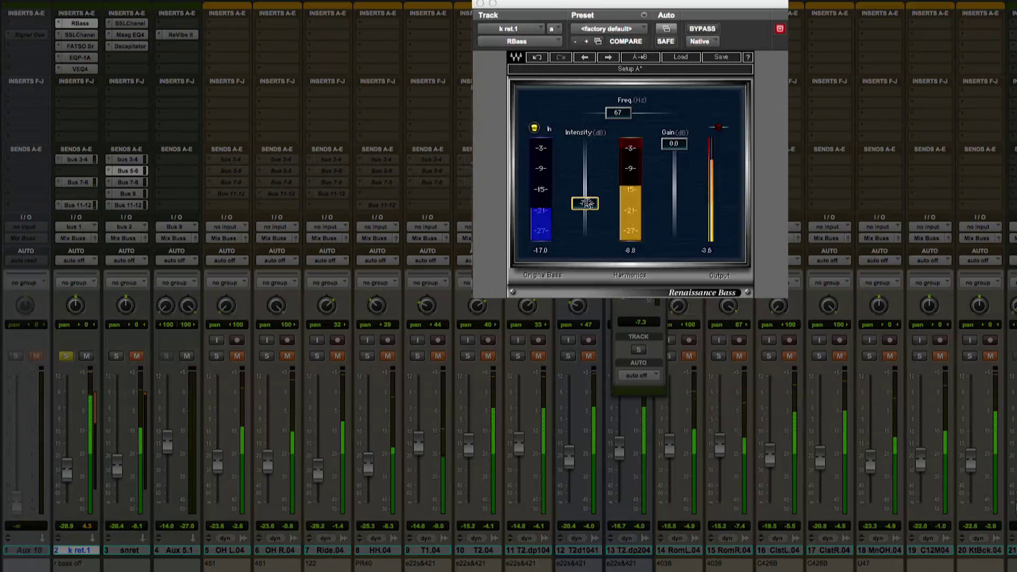
drag(585, 203, 585, 205)
drag(622, 119, 615, 119)
drag(585, 205, 586, 208)
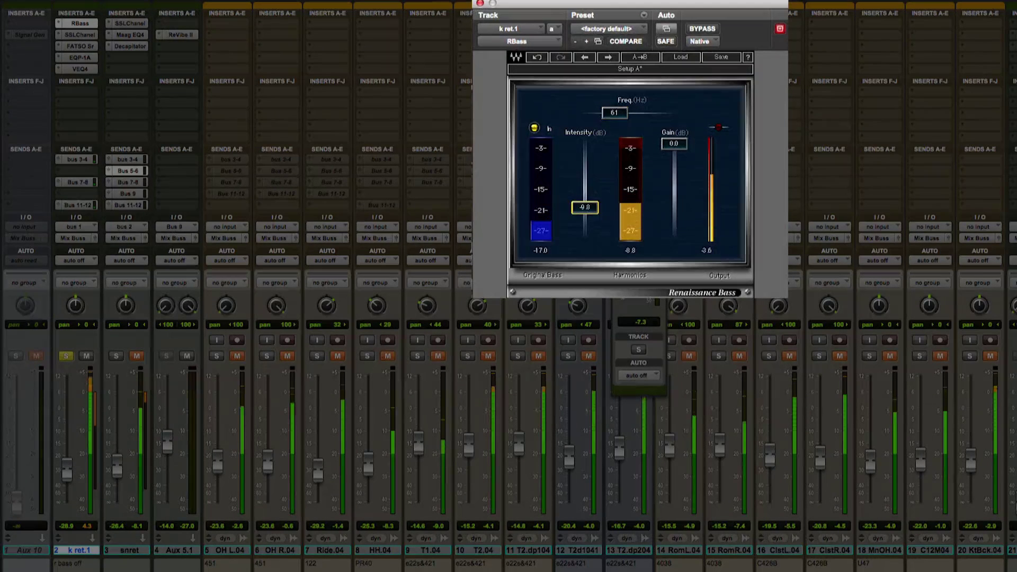
click(74, 38)
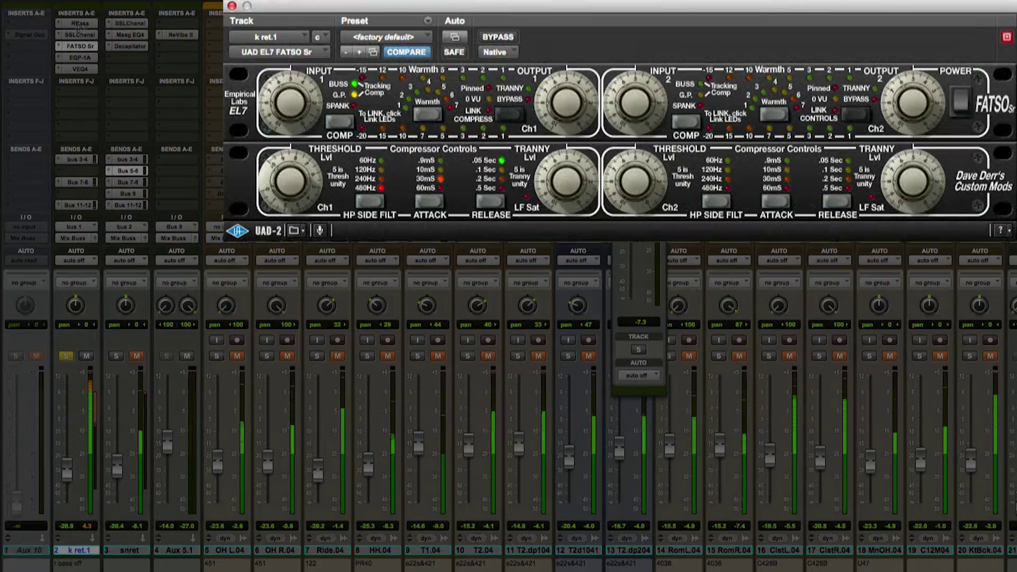
- Adjust k ret.1's SSL E-Channel compressor threshold, check EQP-1A and FATSO Sr, then unsolo the kick
click(79, 34)
drag(747, 143, 747, 149)
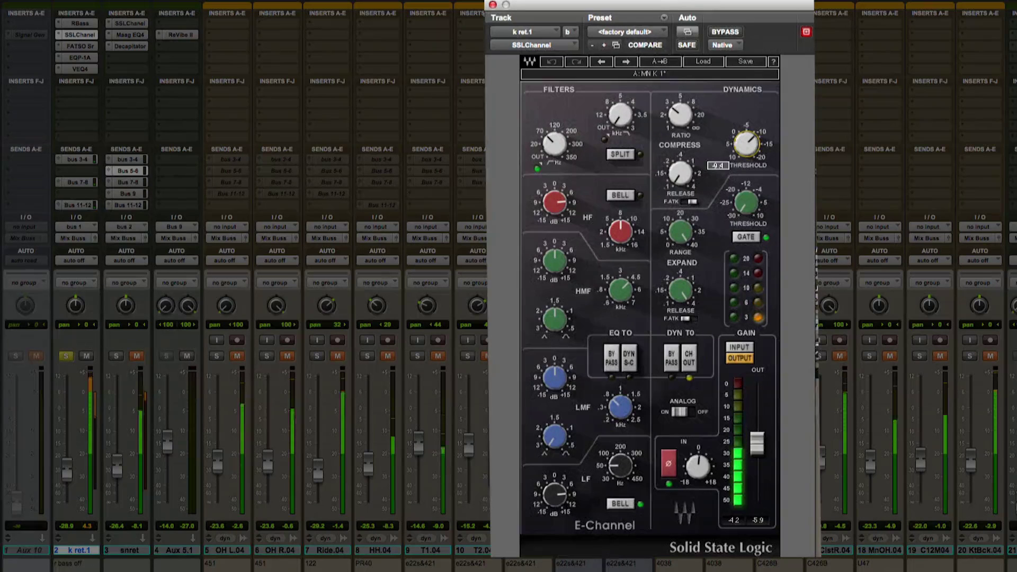
click(79, 57)
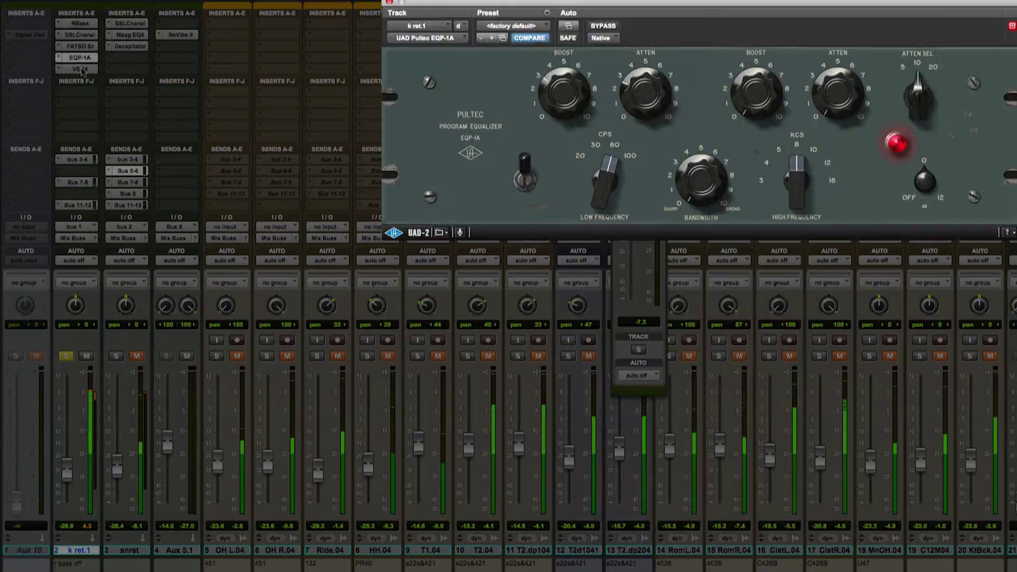
click(78, 35)
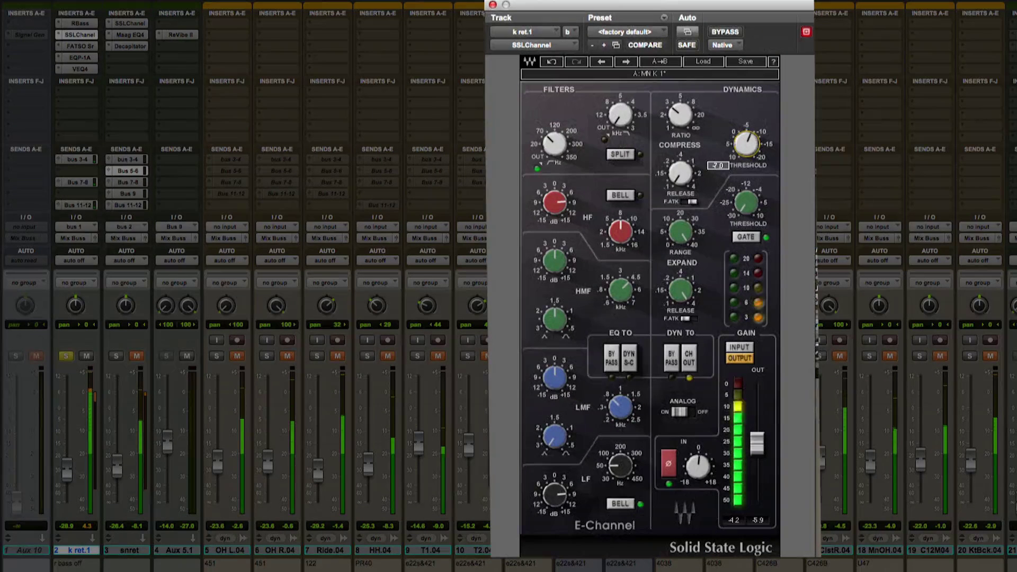
click(79, 46)
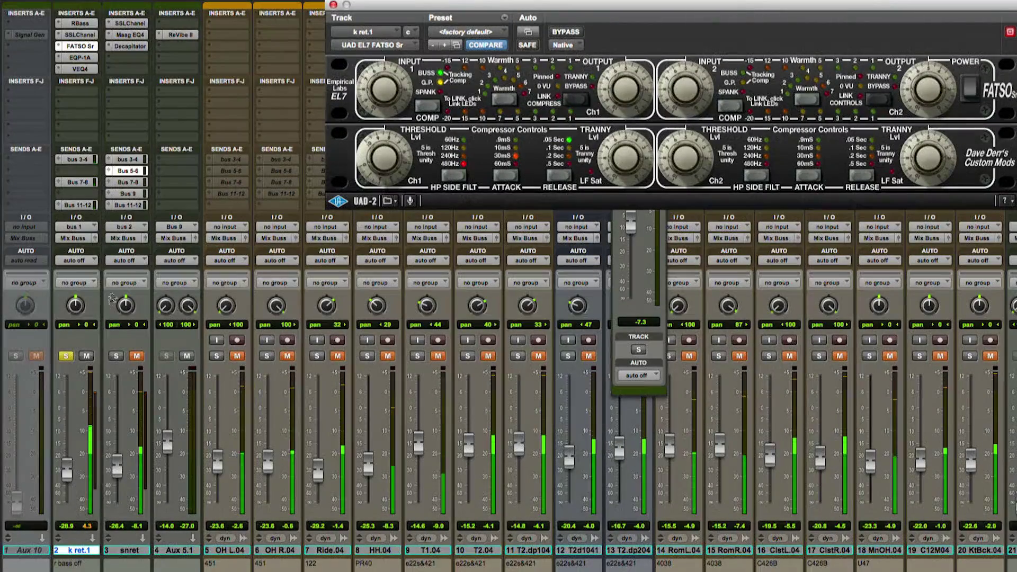
click(65, 356)
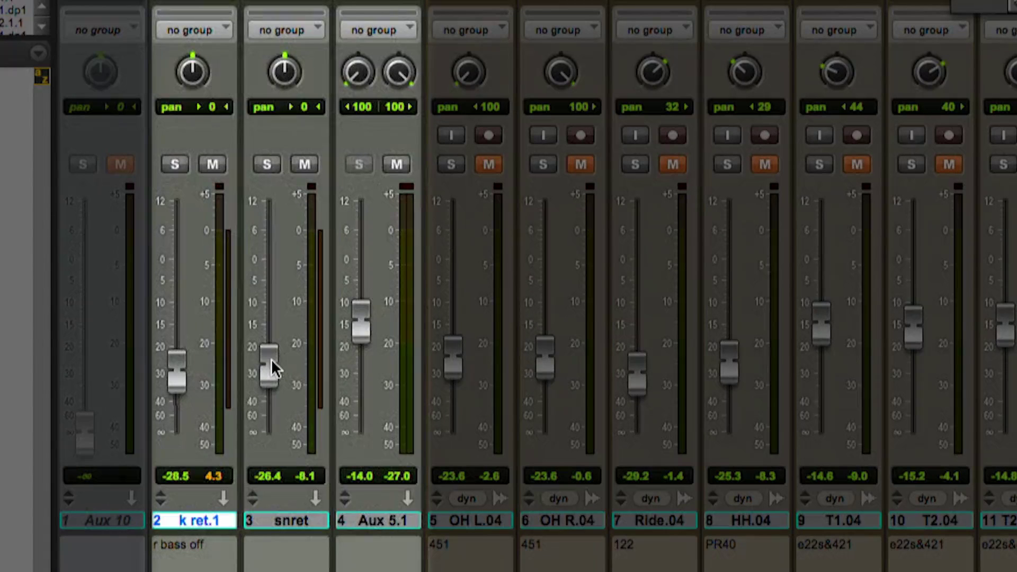
- Raise the k ret.1 fader from -28.5 to -27.2 dB
drag(170, 364, 173, 360)
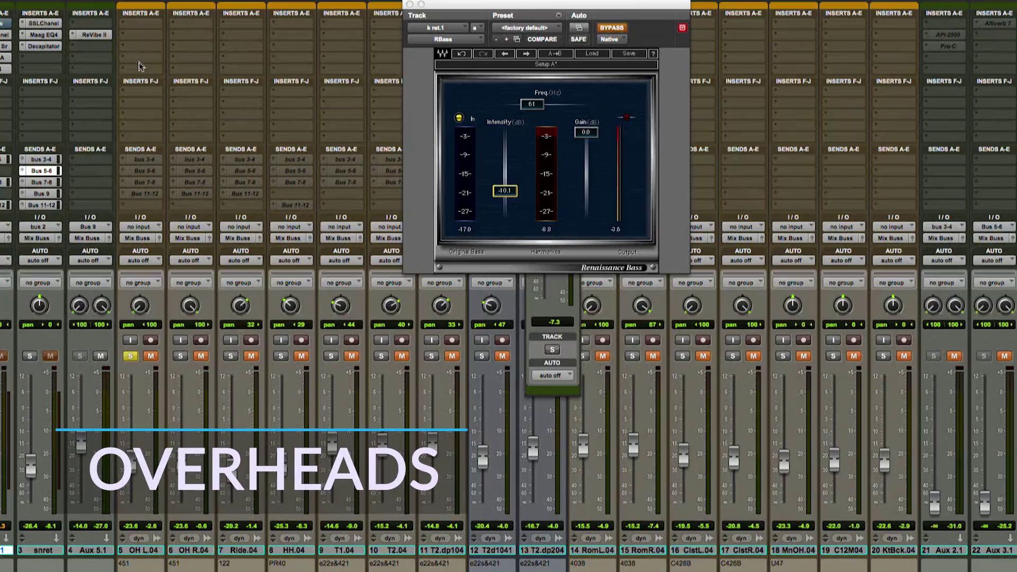
- Add SSLChannel to OH L.04's first insert, load the MN OV1 preset, and trim the HF gain slightly
click(141, 23)
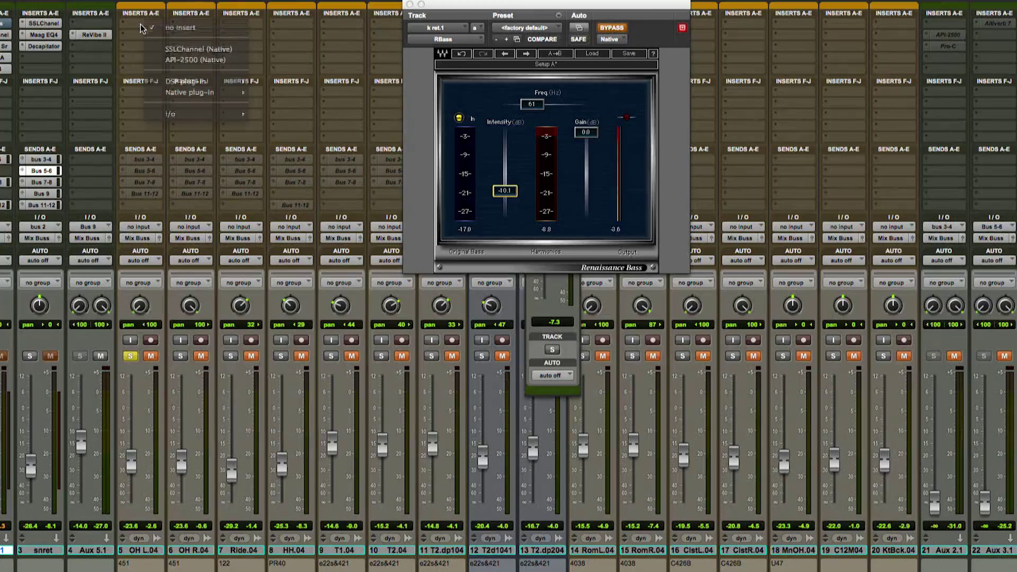
click(157, 52)
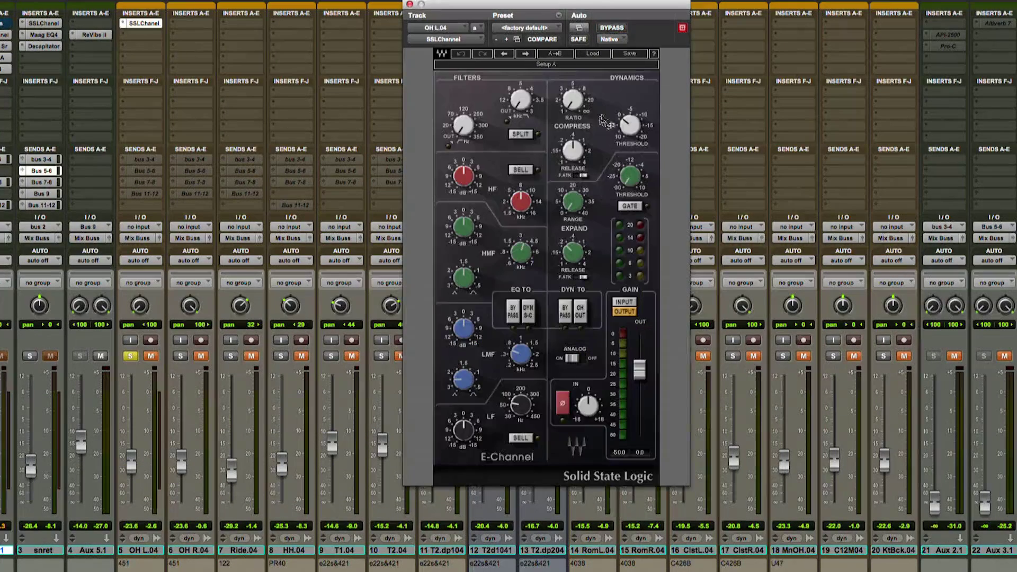
click(594, 54)
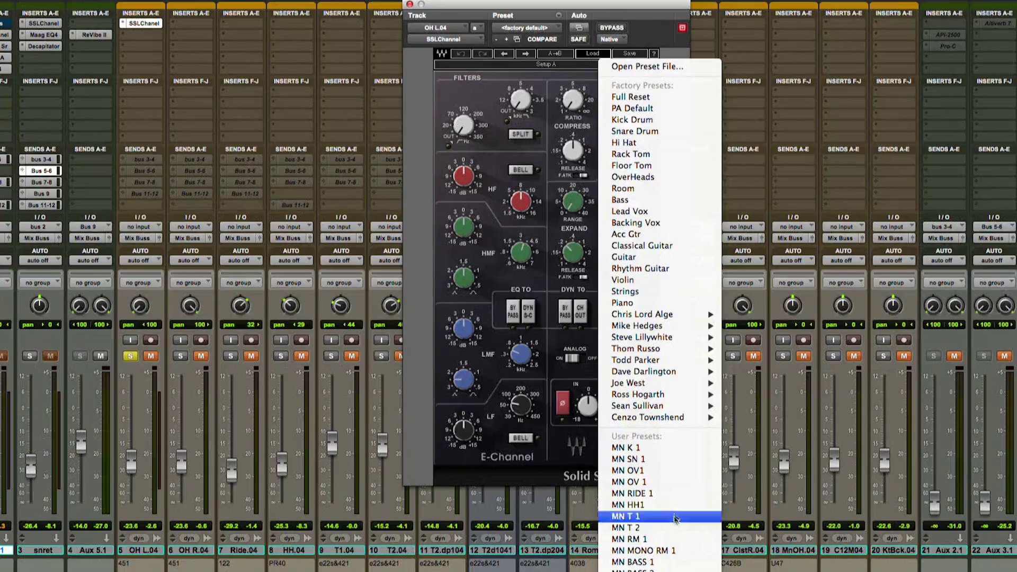
click(657, 474)
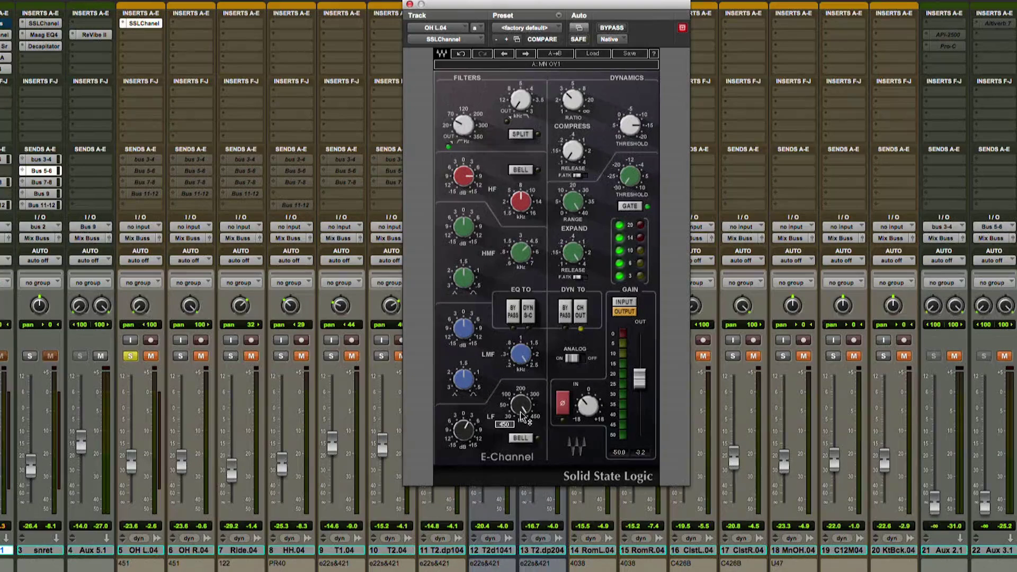
drag(466, 168, 470, 173)
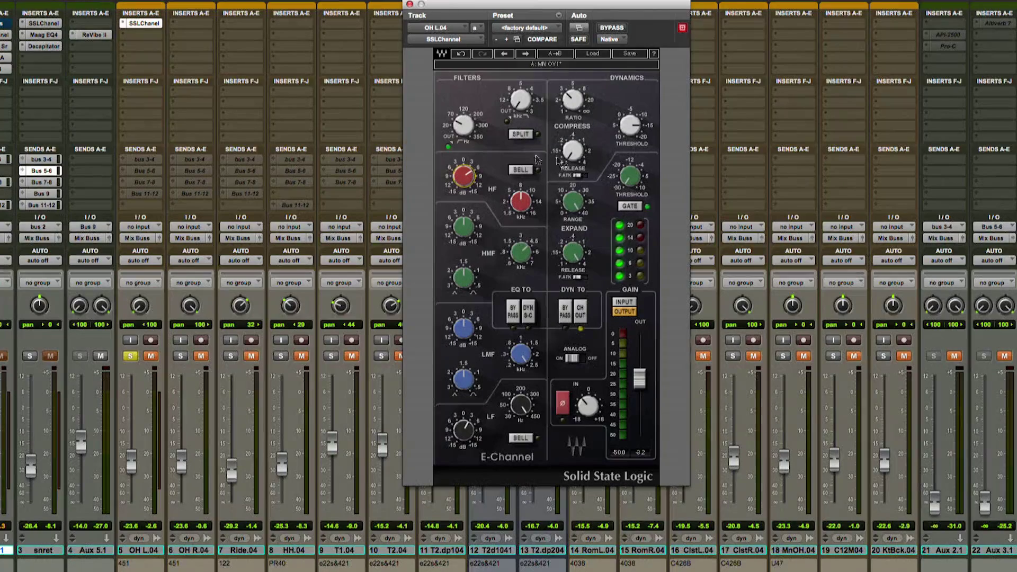
click(128, 30)
- Insert LA-2A after the SSL on OH L.04 and, during playback, settle the SSL compressor threshold near 0
mouse_move(179, 104)
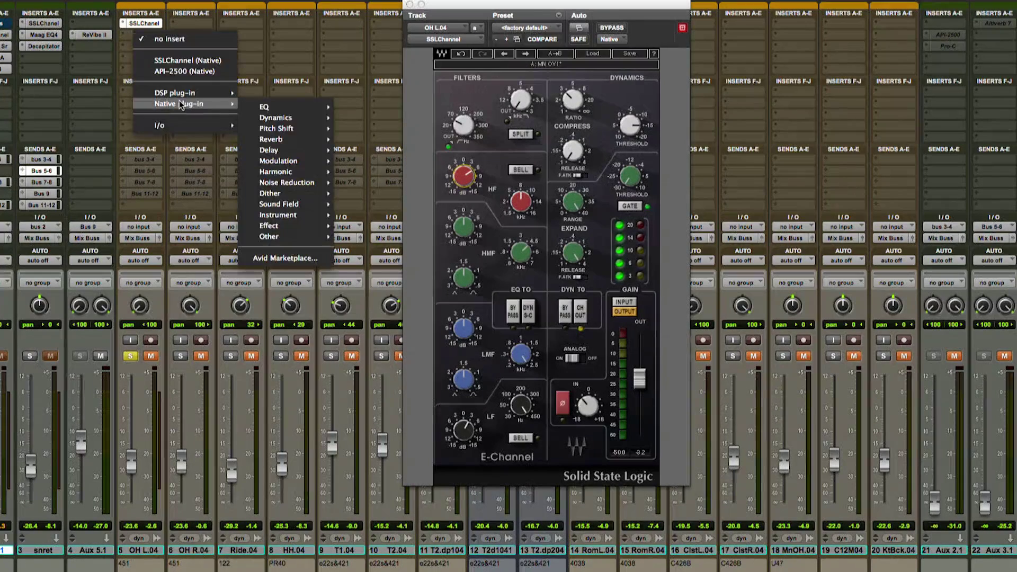
mouse_move(275, 117)
scroll(434, 378, down, 15)
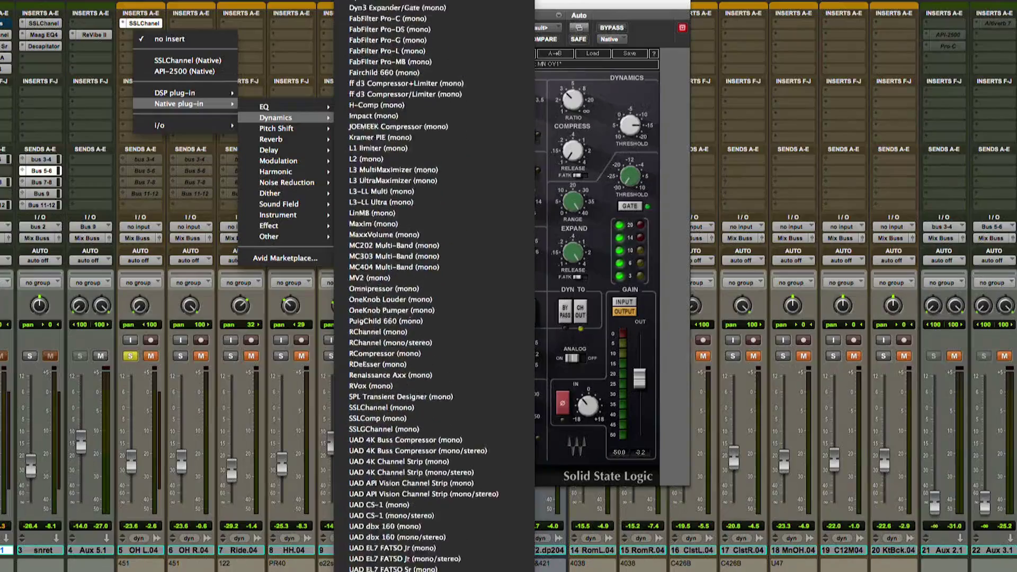
click(413, 564)
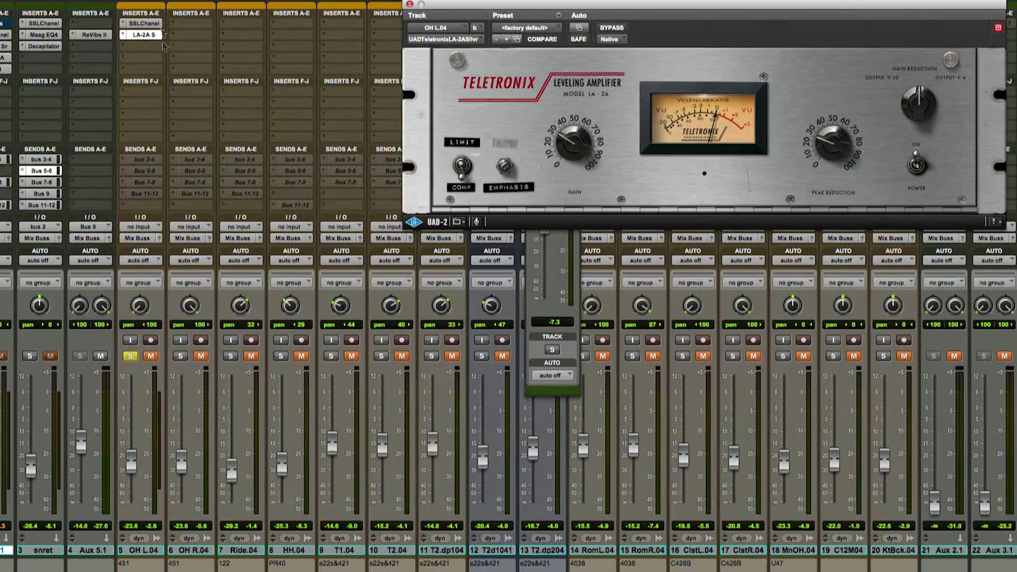
key(space)
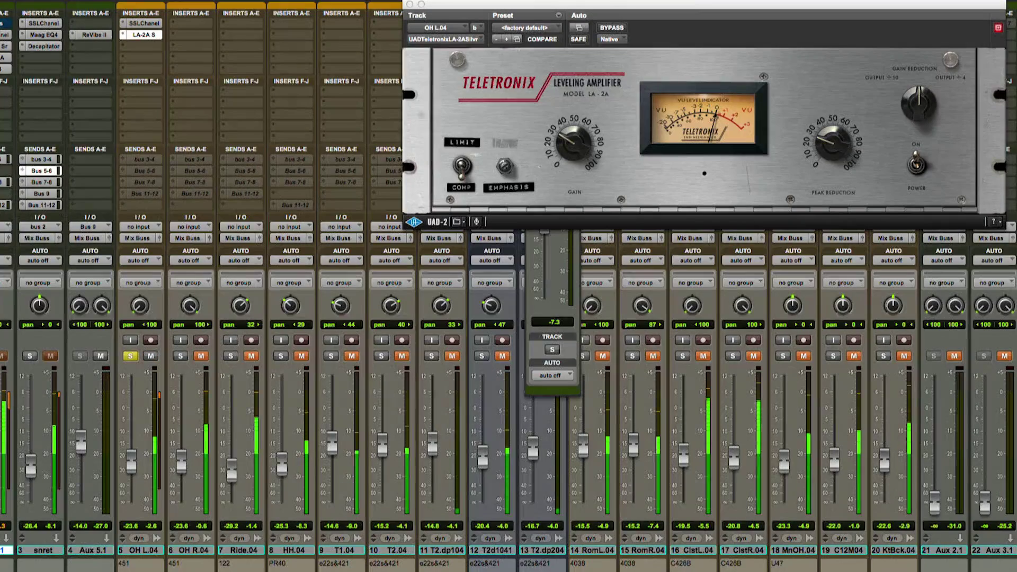
click(144, 23)
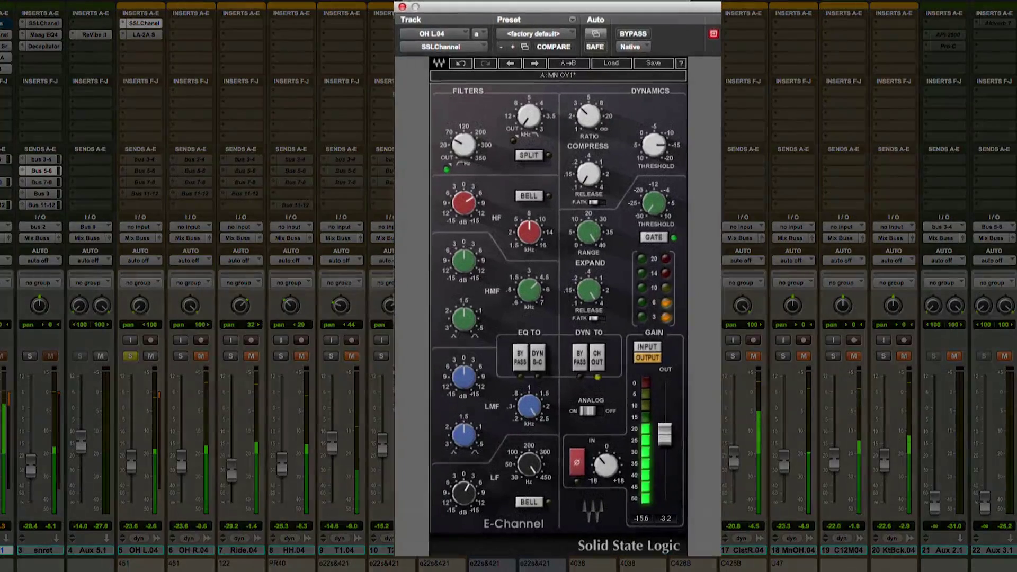
mouse_move(640, 132)
mouse_down()
mouse_move(640, 175)
mouse_move(648, 147)
mouse_up()
drag(466, 200, 465, 199)
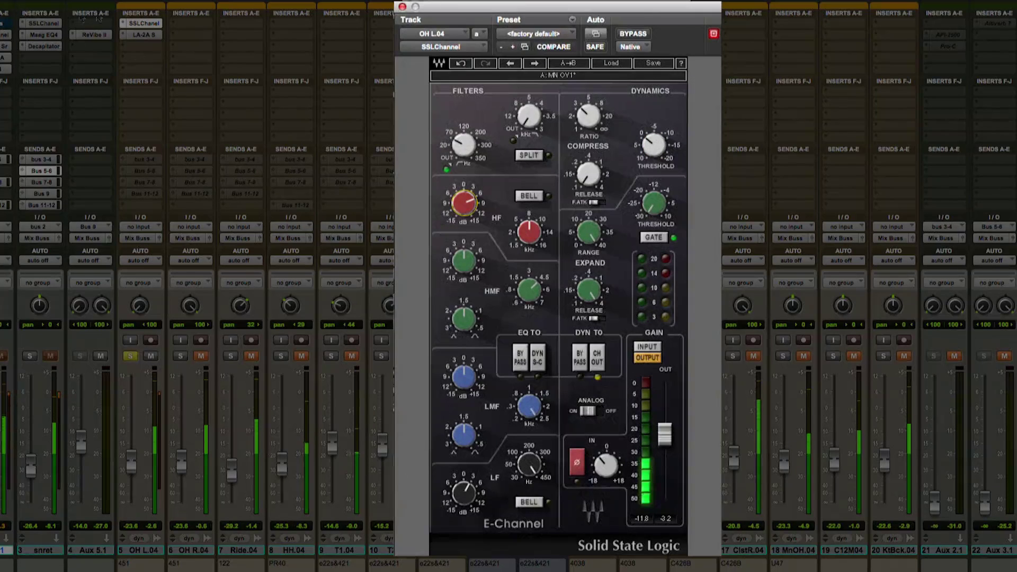
- Increase the LA-2A peak reduction, then copy both plug-ins to OH R.04 and the SSL to Ride.04
click(139, 35)
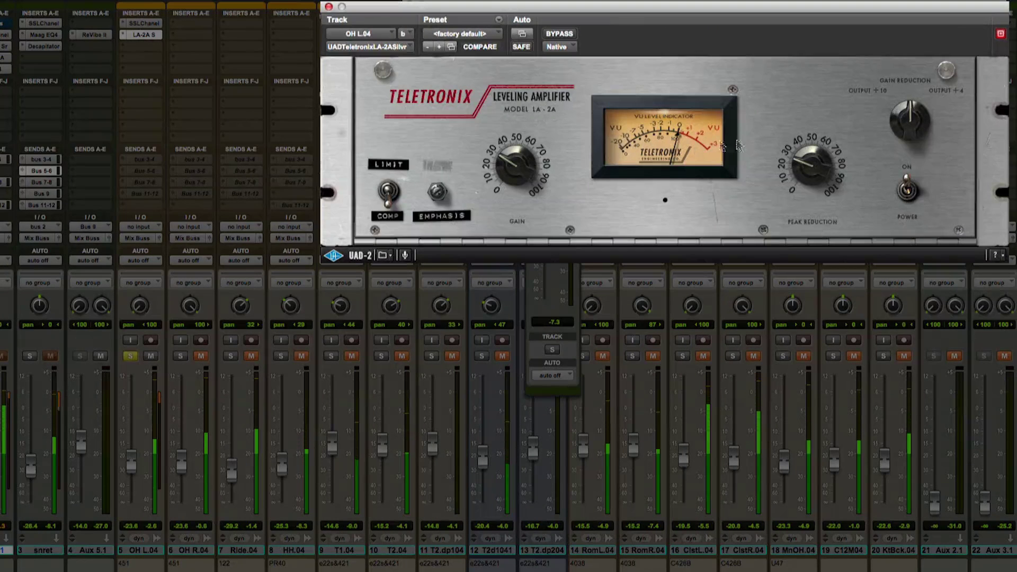
drag(807, 173, 821, 155)
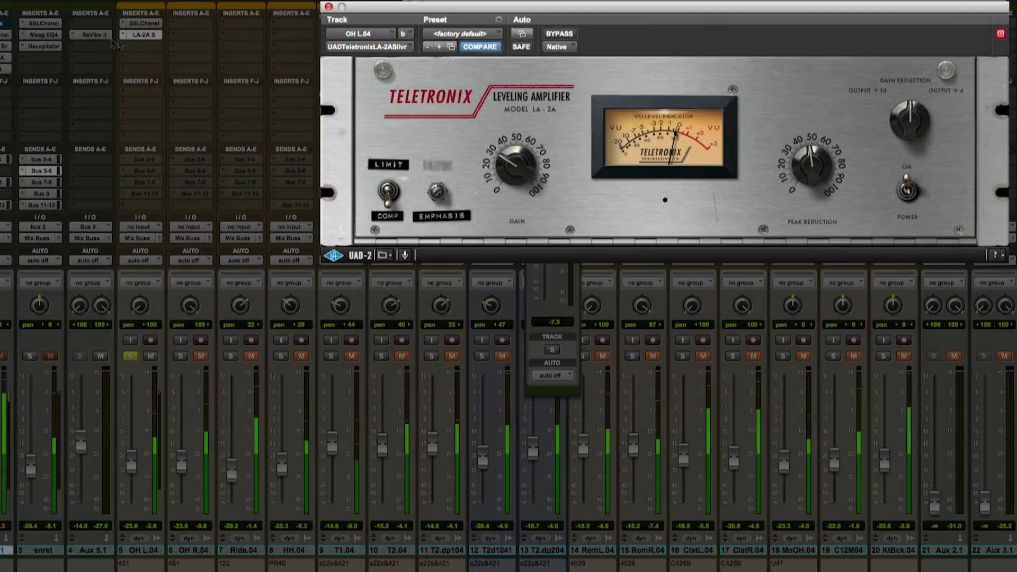
click(141, 23)
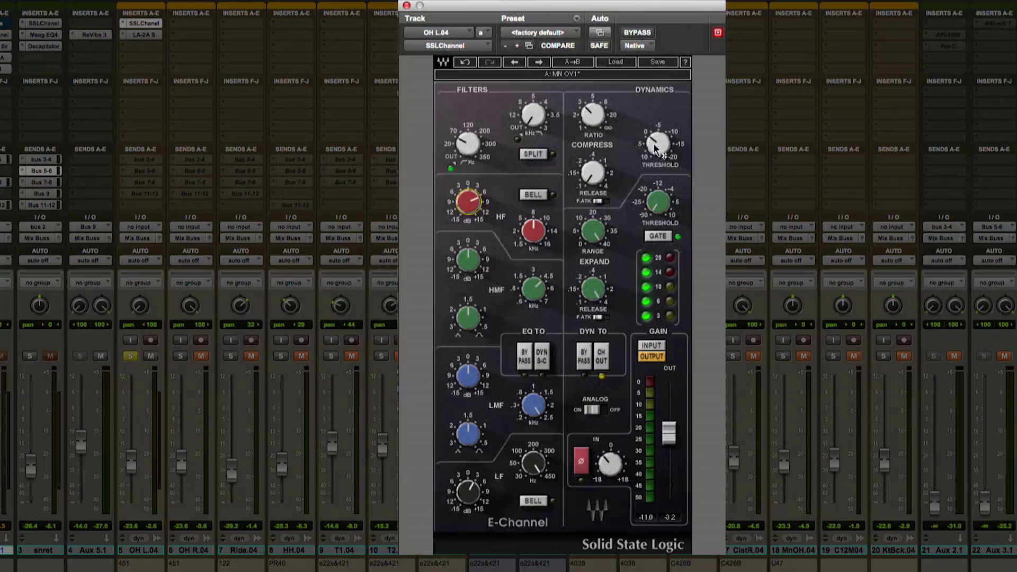
click(144, 35)
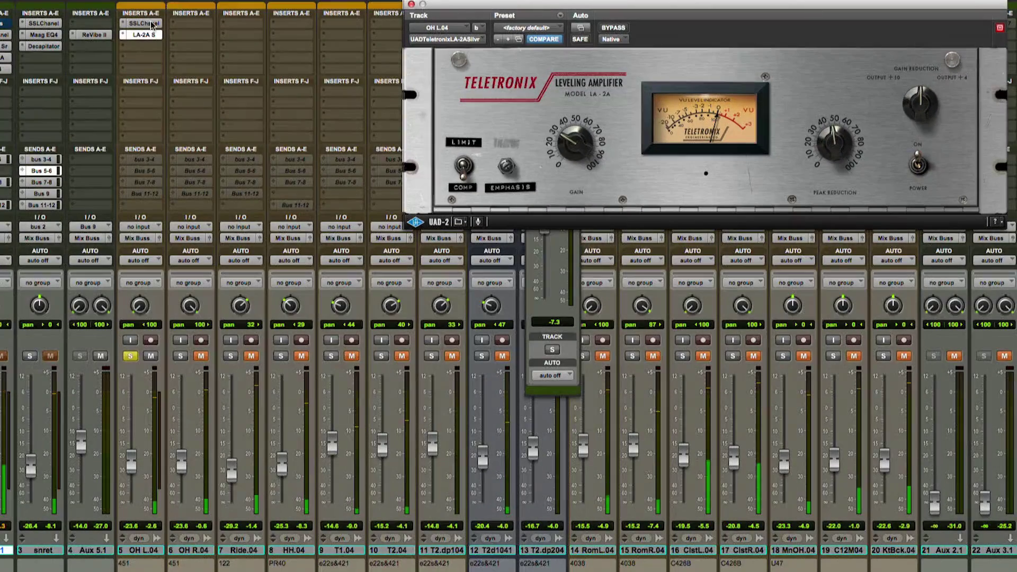
drag(153, 24, 192, 35)
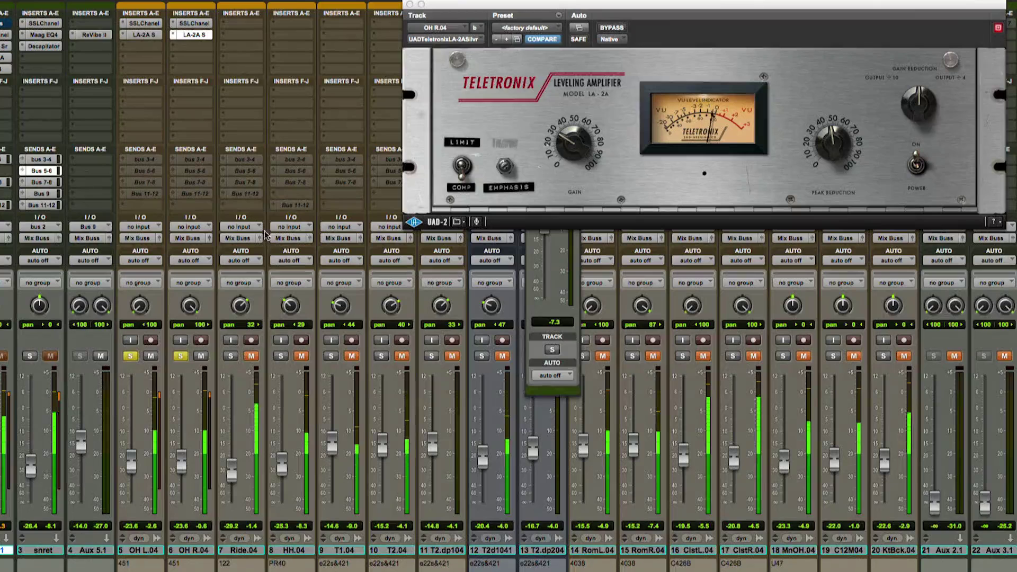
drag(199, 25, 241, 23)
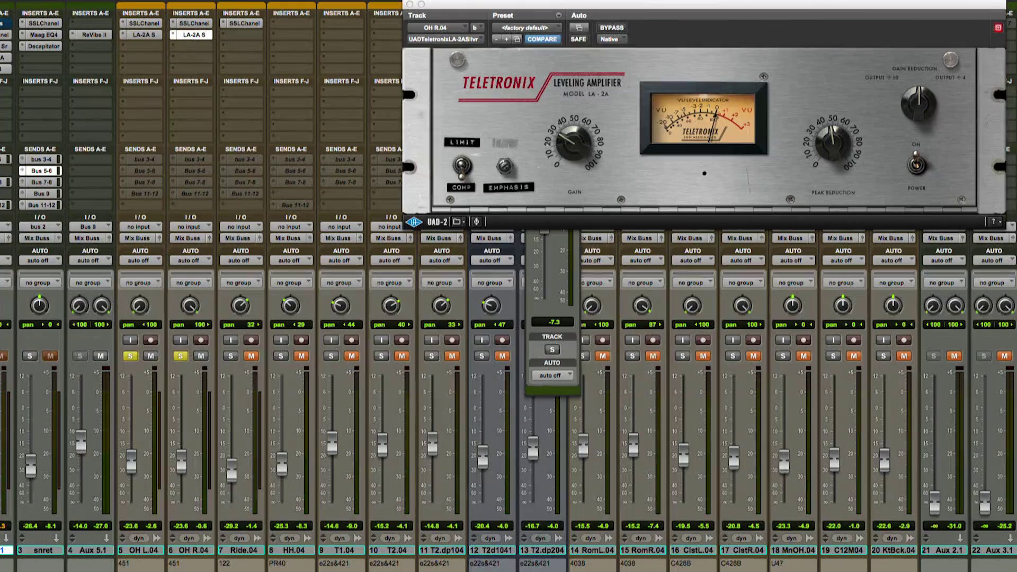
- Load the MN RIDE 1 preset on Ride.04's SSL, trim HF gain and threshold, and lower Ride to about -33
click(247, 24)
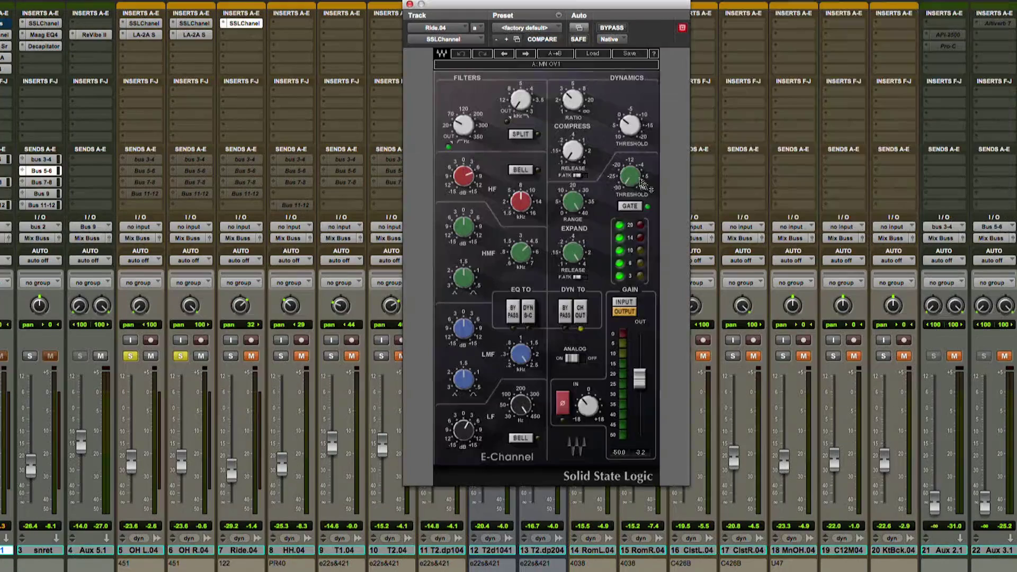
click(592, 53)
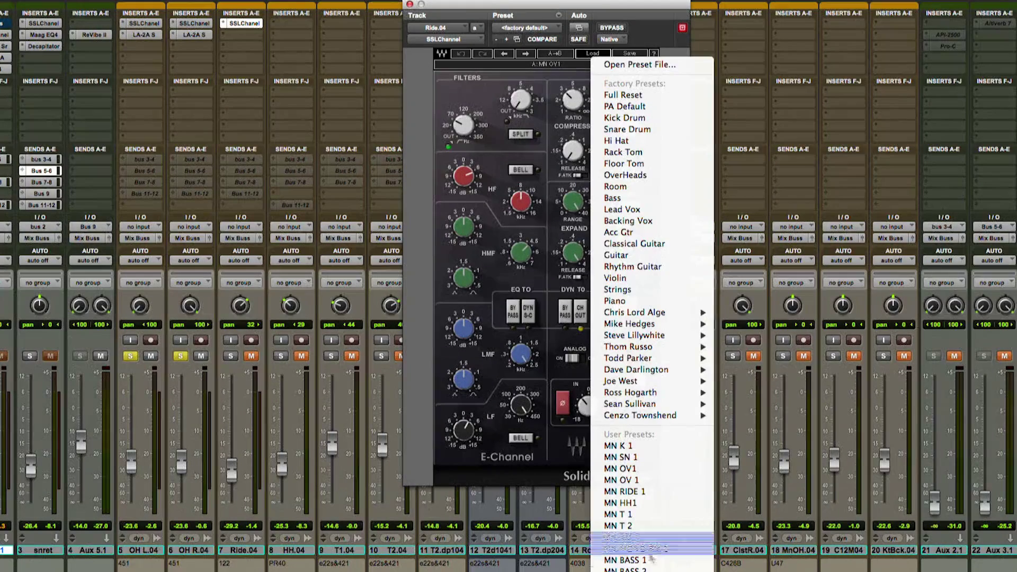
click(669, 494)
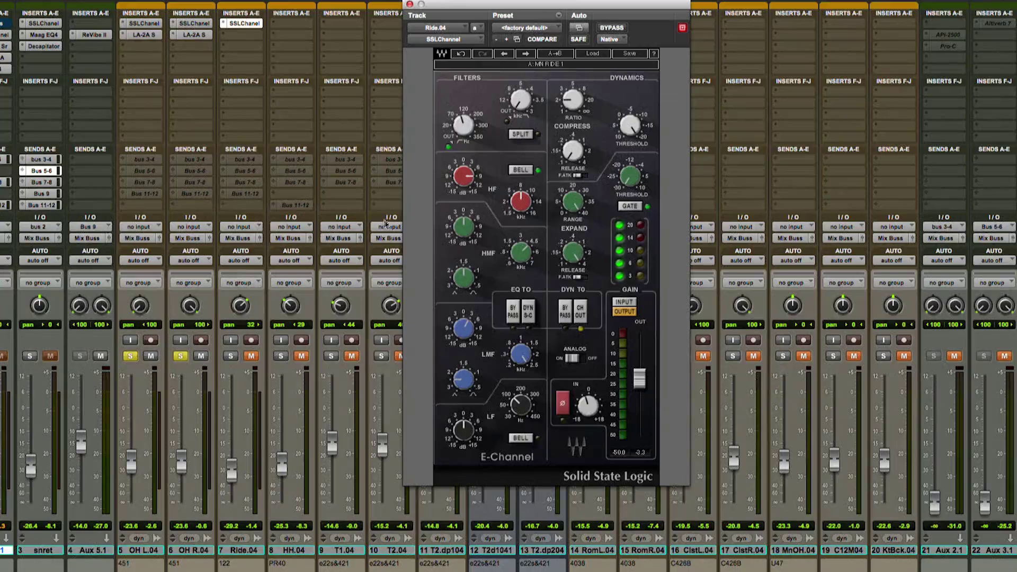
drag(474, 183, 473, 188)
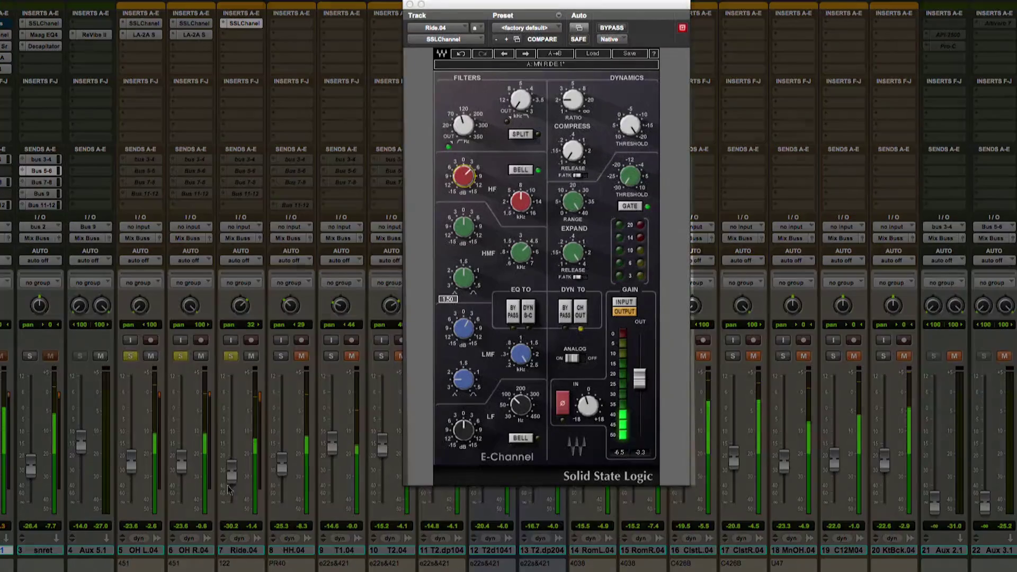
drag(233, 476, 234, 482)
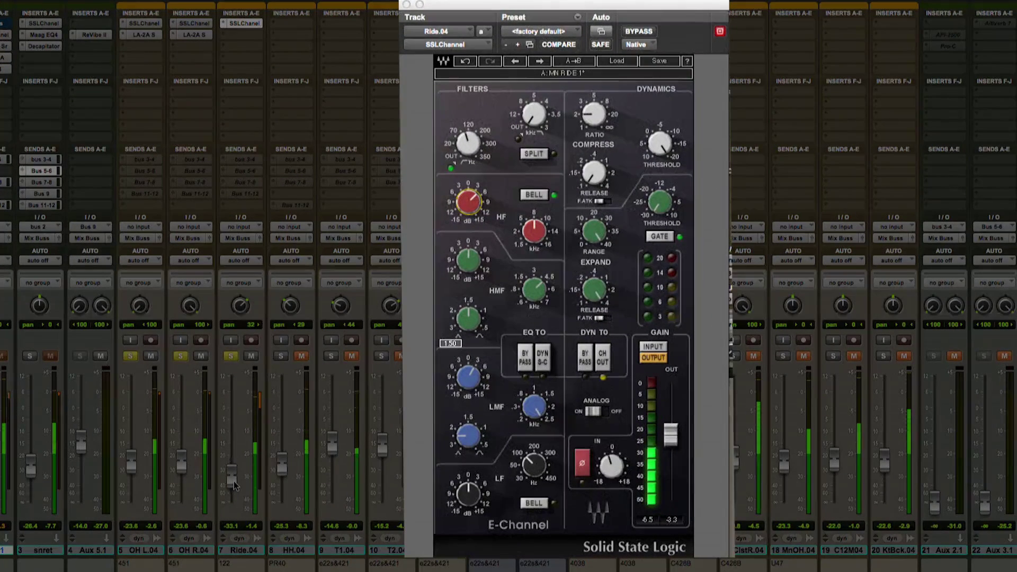
click(612, 465)
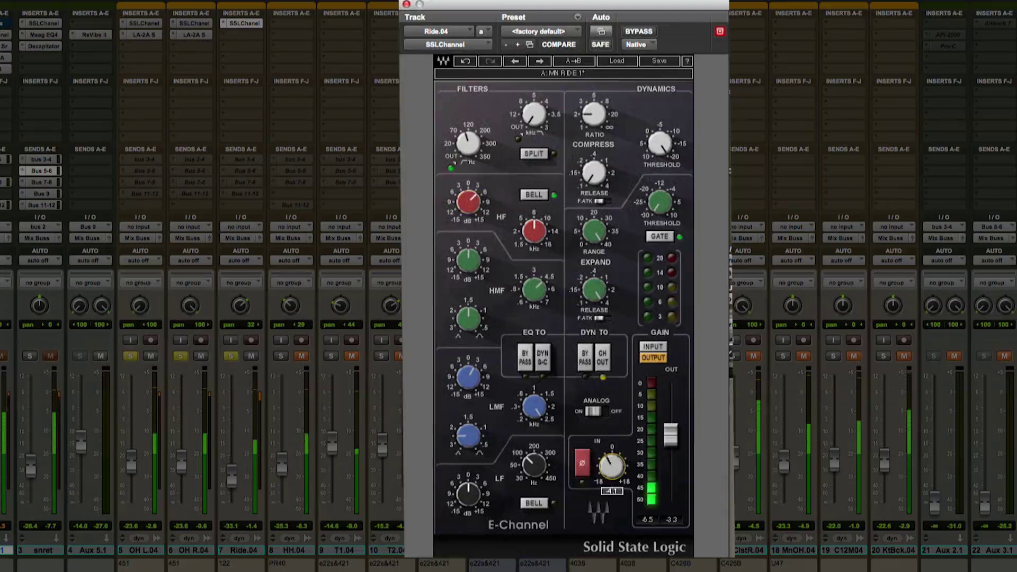
click(660, 143)
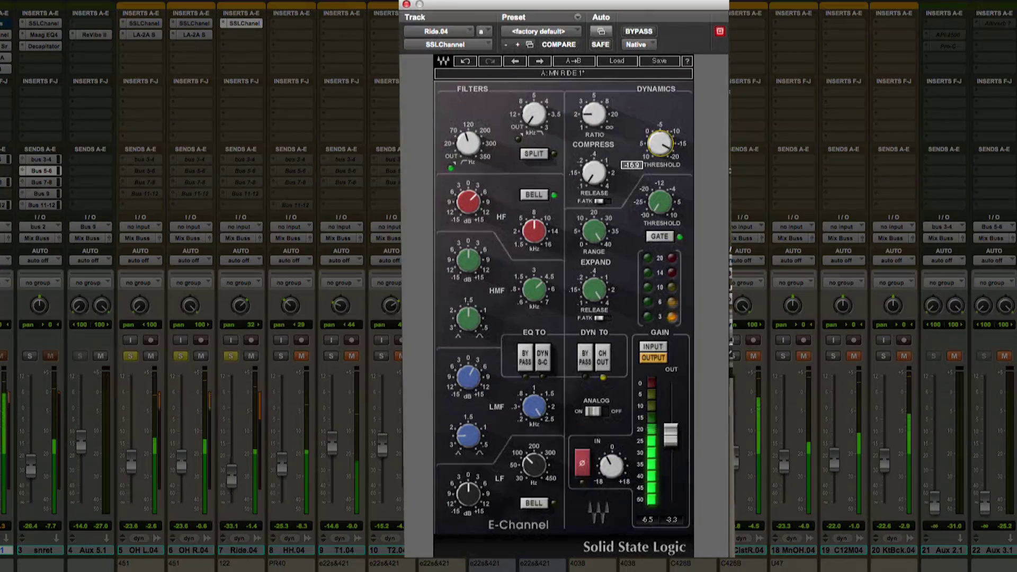
- Clear the solos, group OH L, OH R and Ride as 'ov', and lower them about 1 dB
alt+click(230, 356)
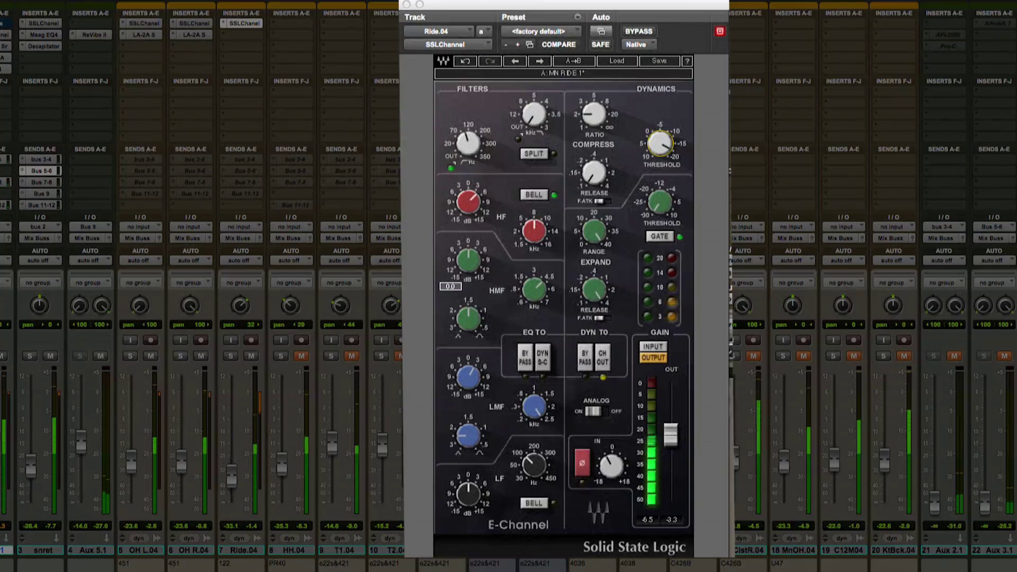
key(super+shift+g)
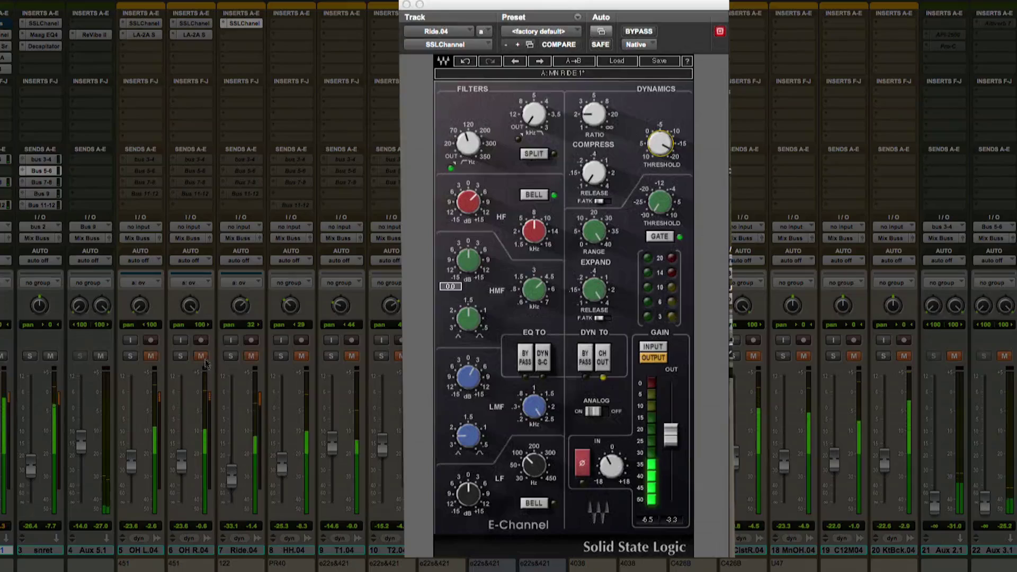
drag(182, 469, 181, 471)
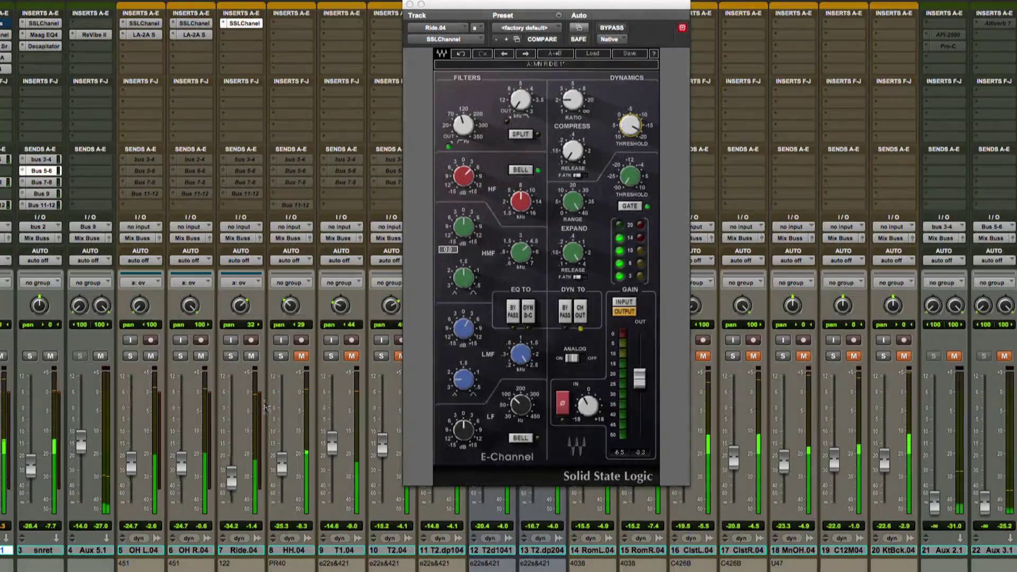
- Activate the bus 3-4 and Bus 7-8 sends on OH L.04, OH R.04 and Ride.04, and select those three tracks
ctrl+super+click(145, 159)
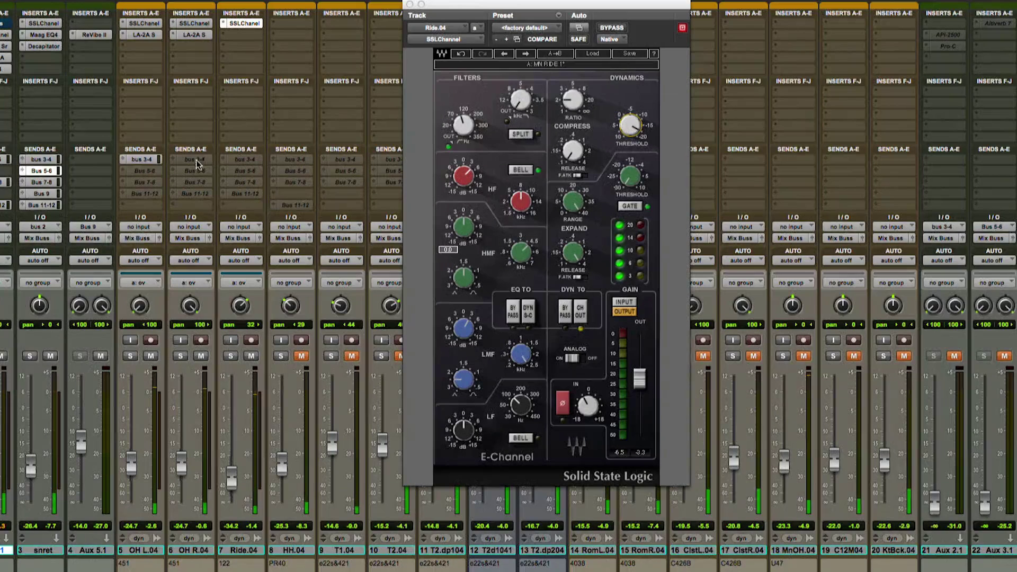
ctrl+super+click(195, 159)
ctrl+super+click(242, 160)
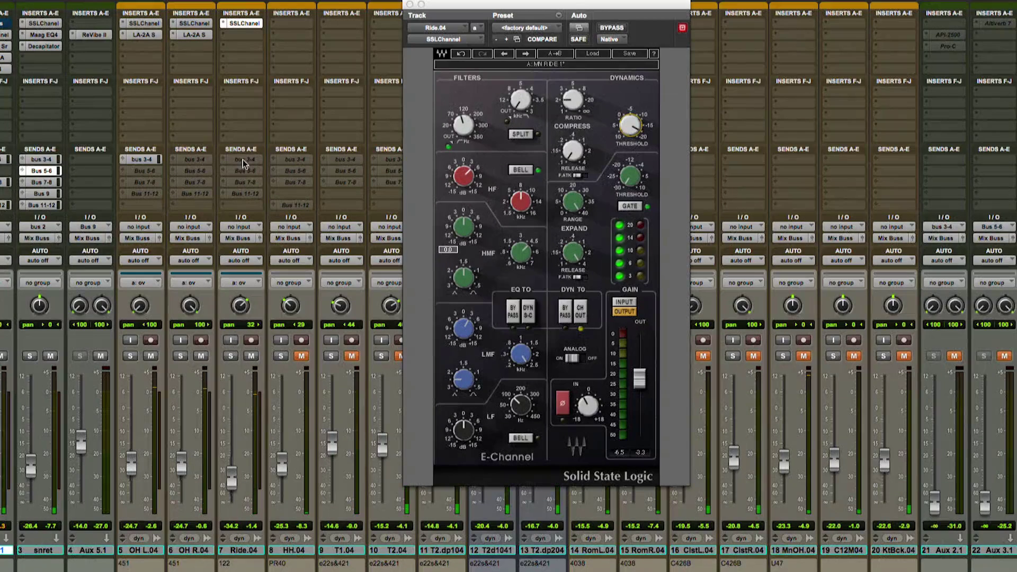
ctrl+super+click(141, 182)
ctrl+super+click(191, 183)
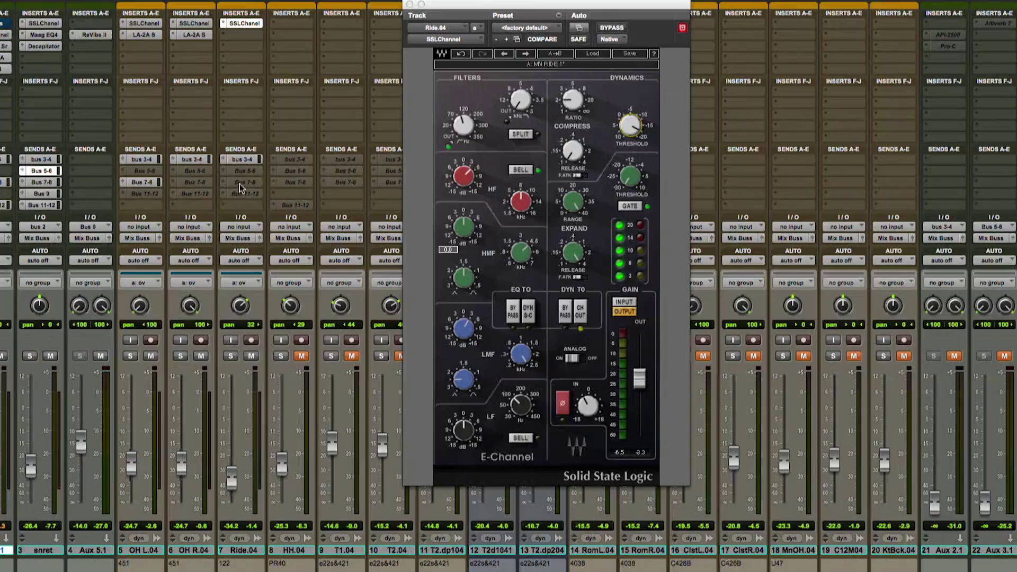
ctrl+super+click(241, 182)
click(147, 553)
shift+click(232, 555)
drag(458, 4, 734, 173)
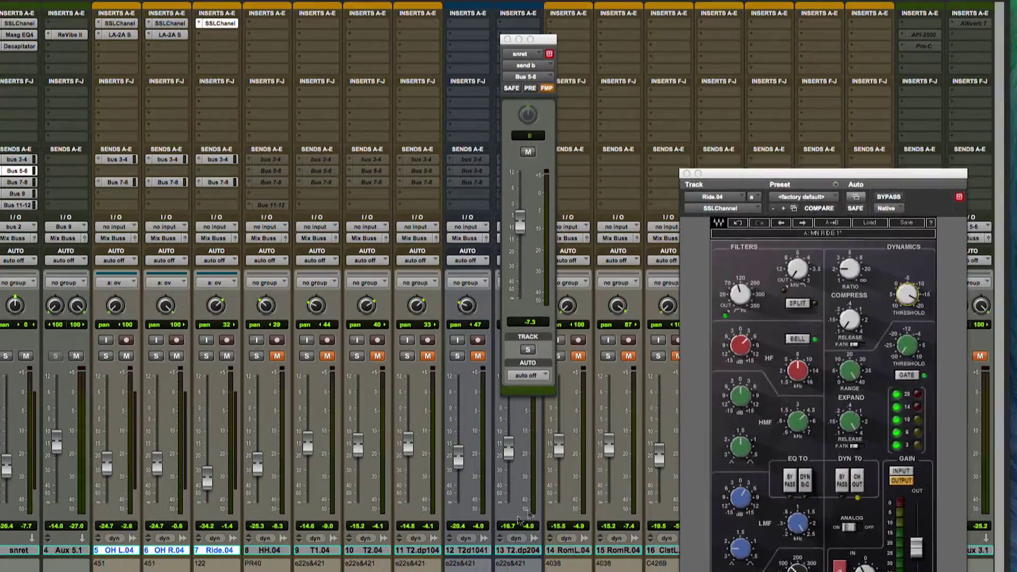
- Inspect the Pro-C compressor on Aux 2.1.1
scroll(339, 339, right, 20)
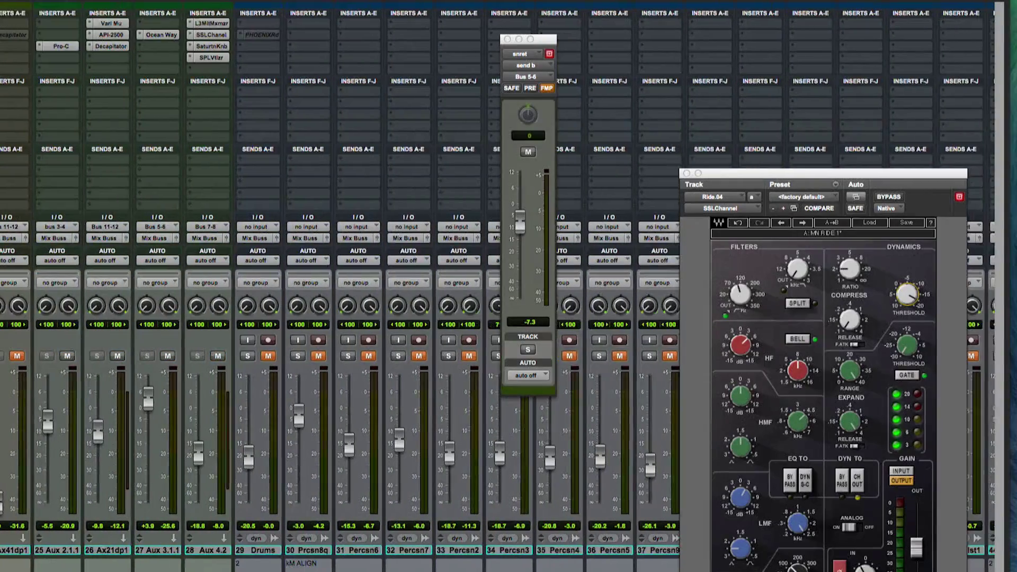
click(53, 46)
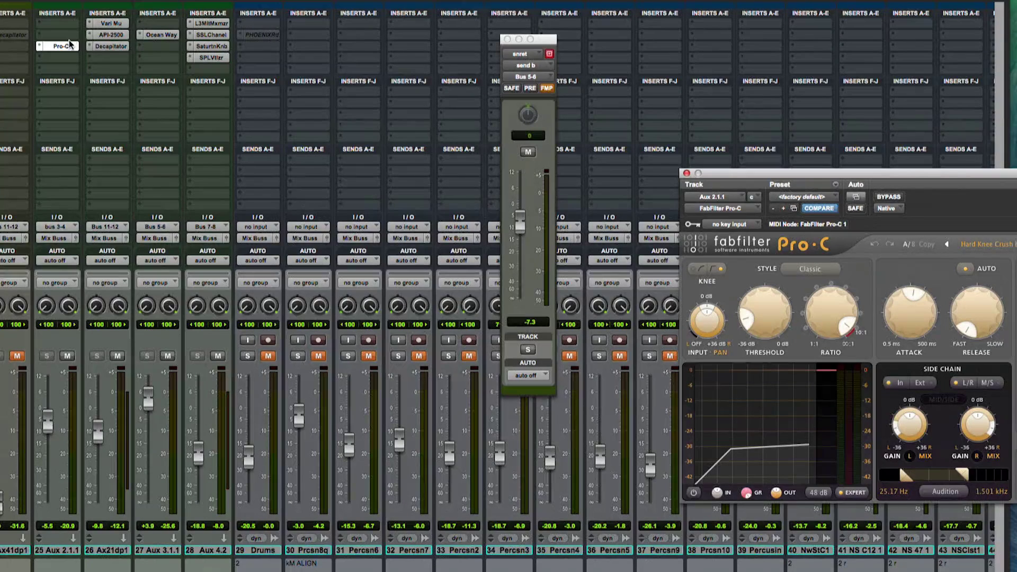
drag(731, 174, 416, 101)
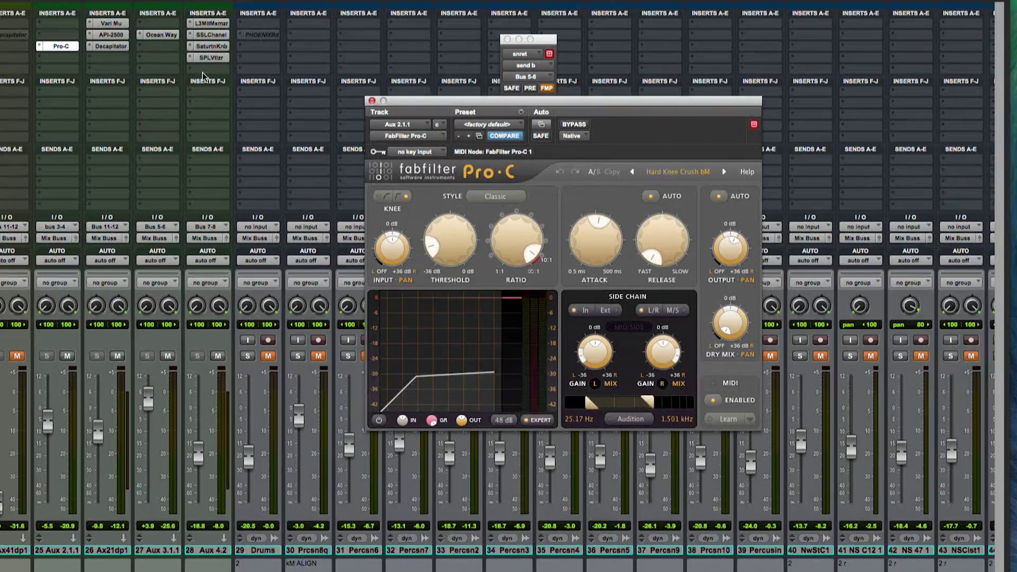
- Inspect Aux 4.2's L3, SSLChannel, Saturation Knob and SPL Vitalizer, then bring the drum channels into view
click(215, 24)
click(212, 36)
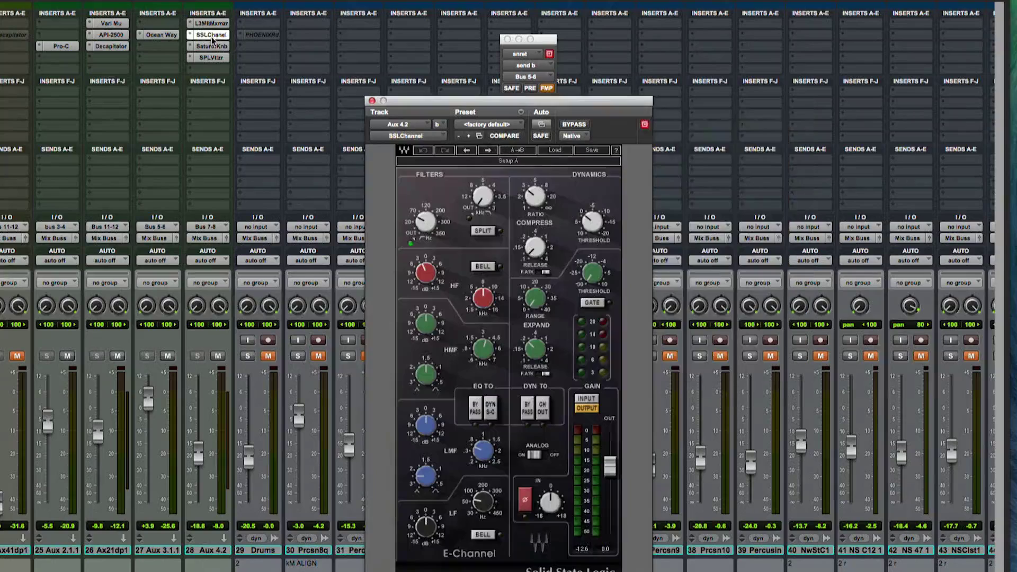
click(214, 45)
click(212, 57)
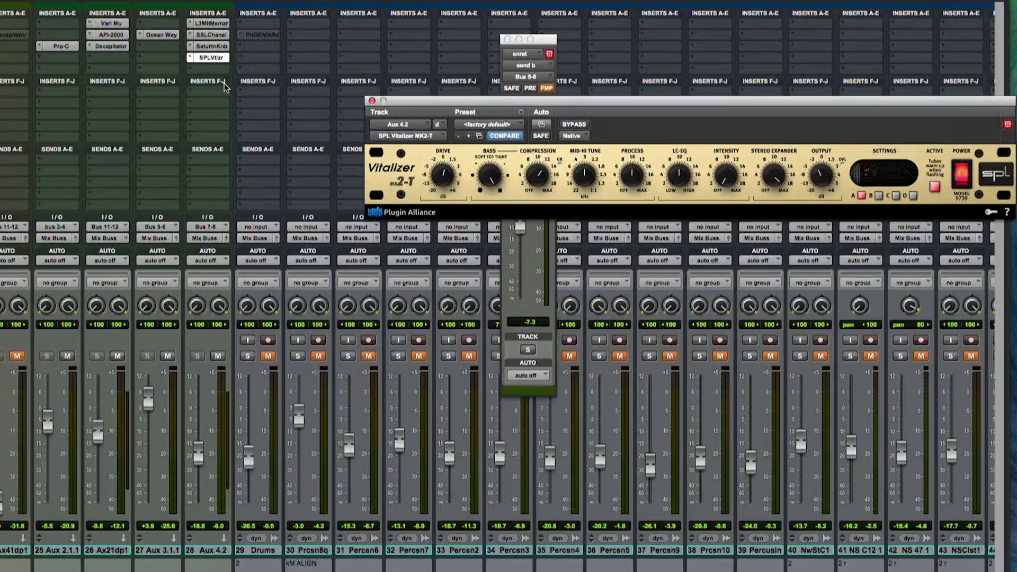
drag(318, 571, 46, 571)
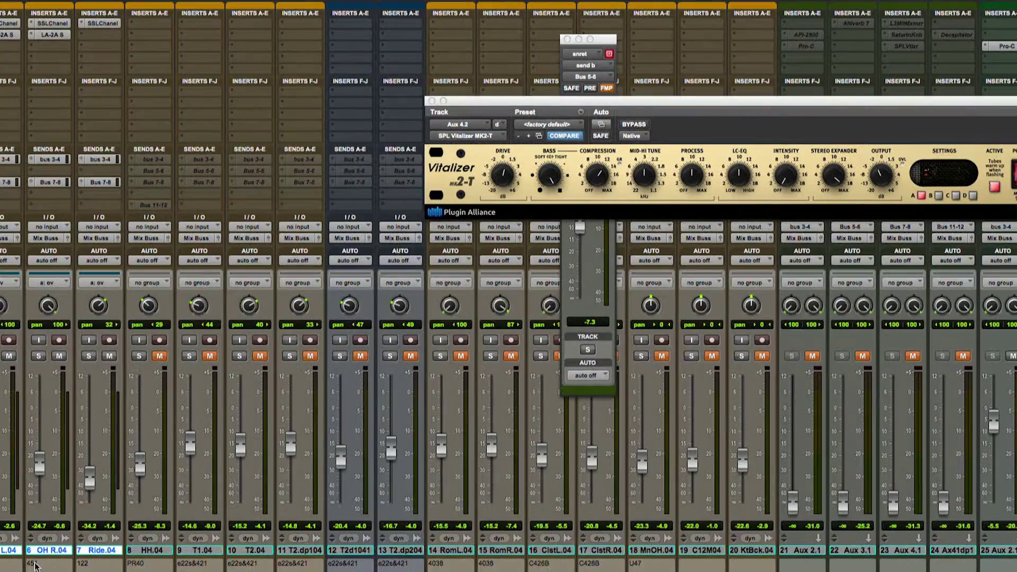
- Lower the grouped overheads to -27.7 and Ride to -37.2, and trim k ret.1 to -28.1
scroll(35, 566, left, 3)
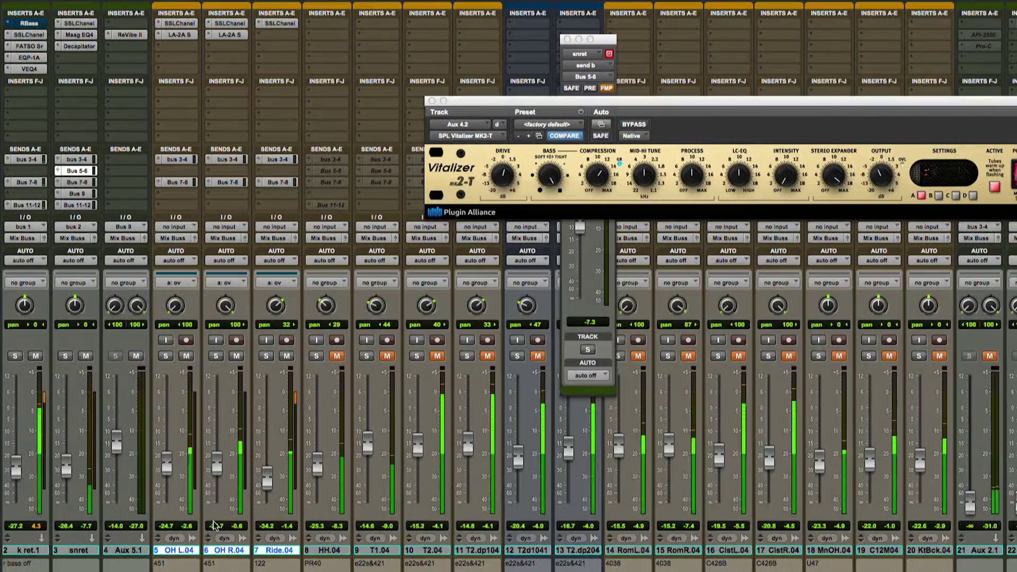
mouse_move(165, 459)
mouse_down()
mouse_move(165, 478)
mouse_move(168, 462)
mouse_up()
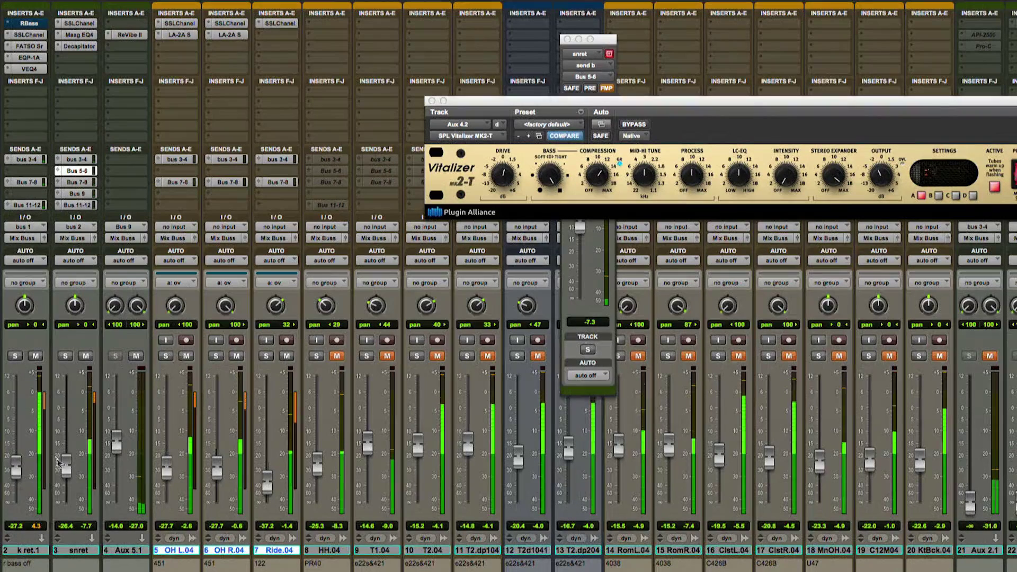
drag(14, 466, 13, 465)
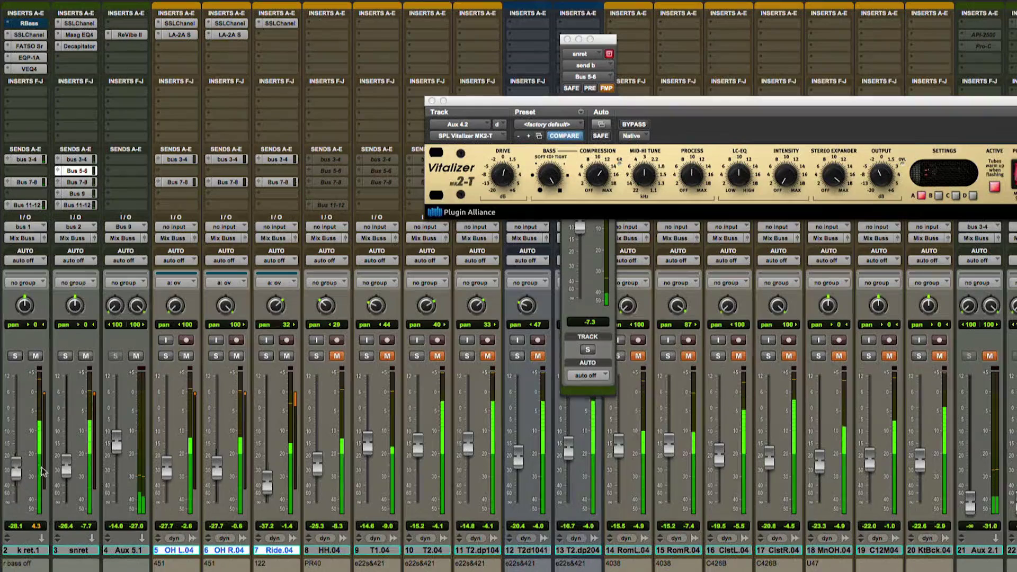
- Insert the UAD Studer A800 and the Omnipressor on HH.04's first two insert slots
click(328, 24)
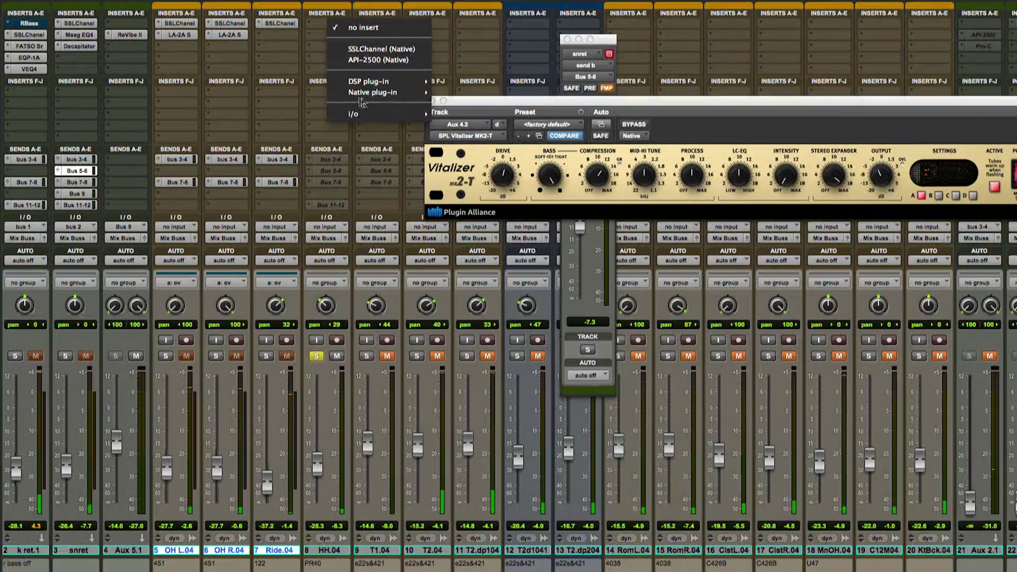
mouse_move(401, 95)
mouse_move(480, 160)
scroll(626, 286, down, 20)
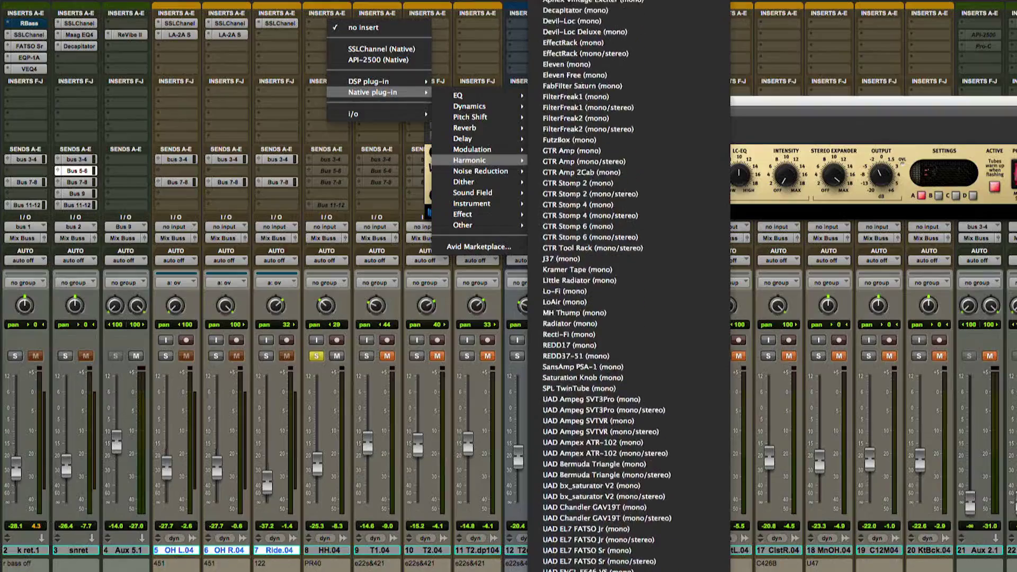
scroll(582, 560, down, 10)
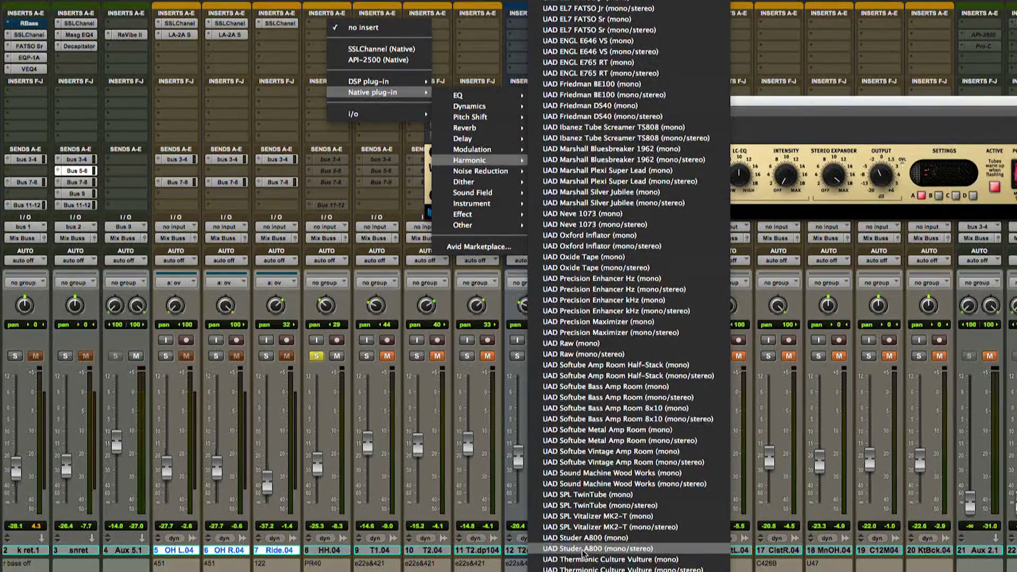
click(583, 538)
click(325, 36)
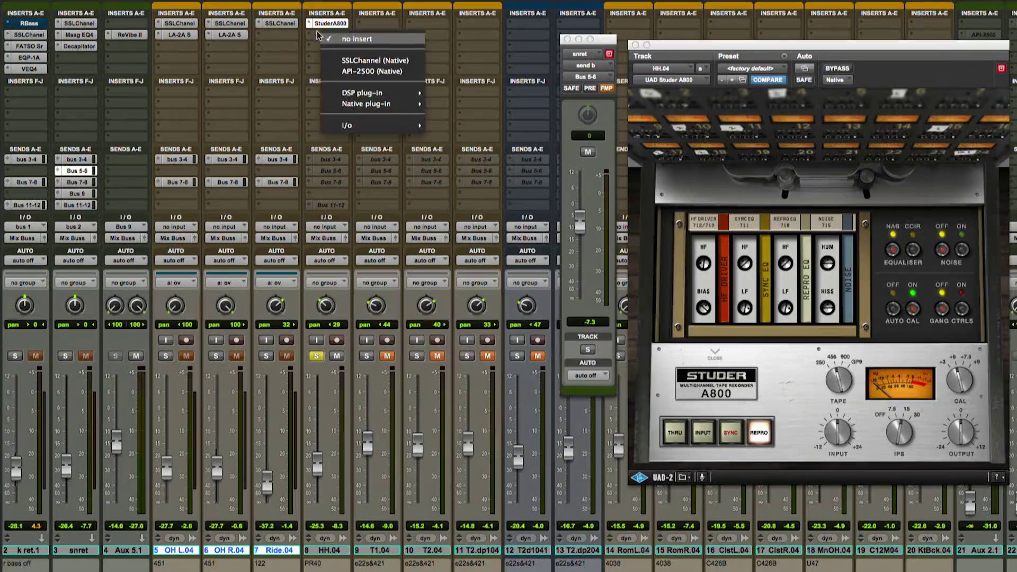
mouse_move(371, 104)
mouse_move(460, 118)
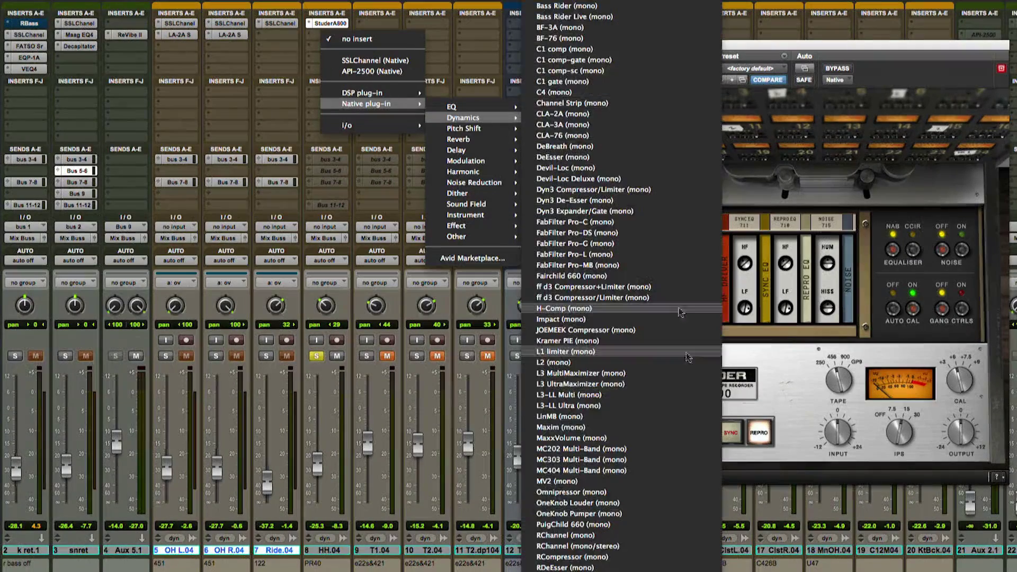
click(606, 493)
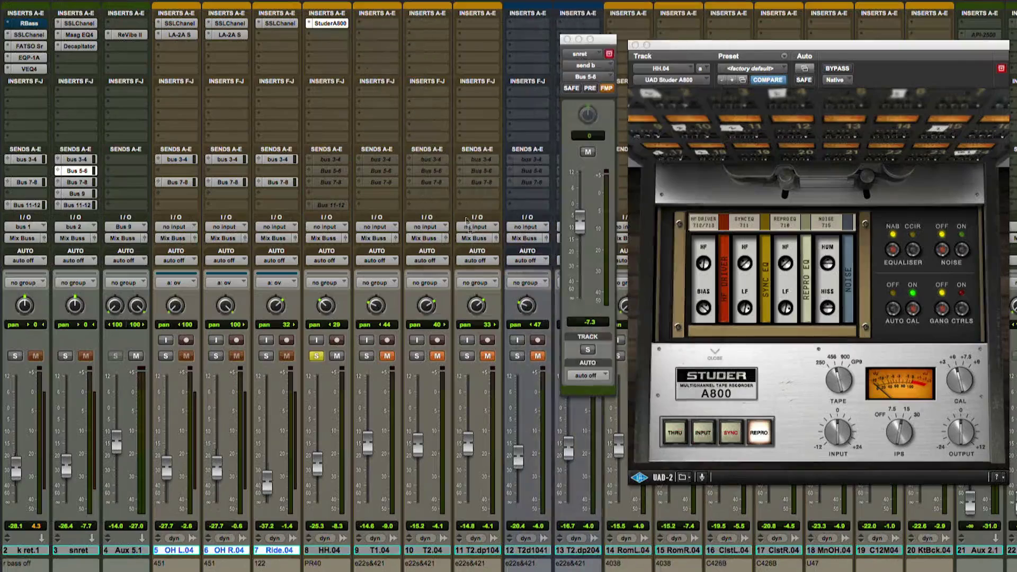
- Add an SSLChannel as HH.04's third insert, loaded with the MN HH1 preset
click(312, 46)
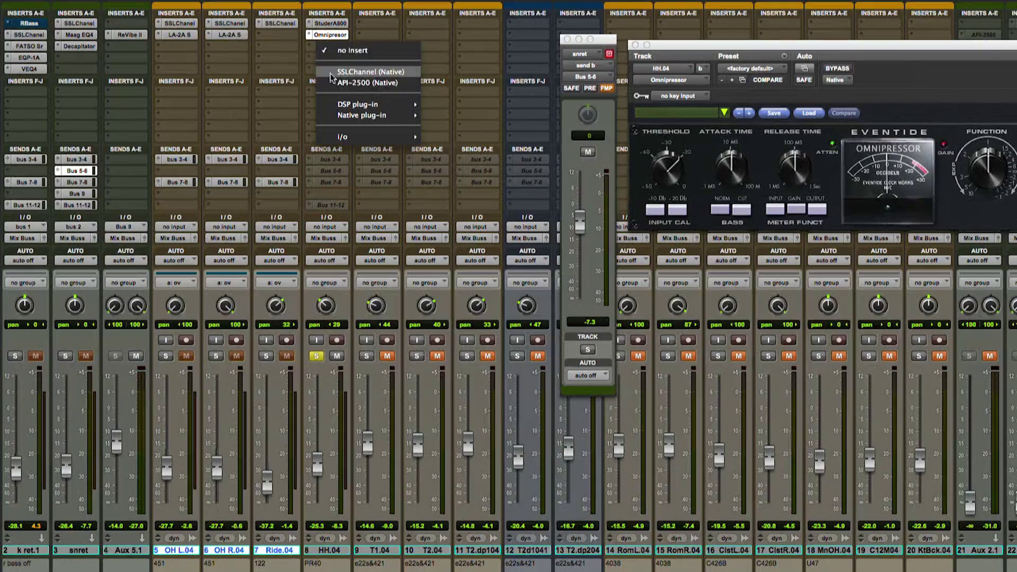
click(333, 77)
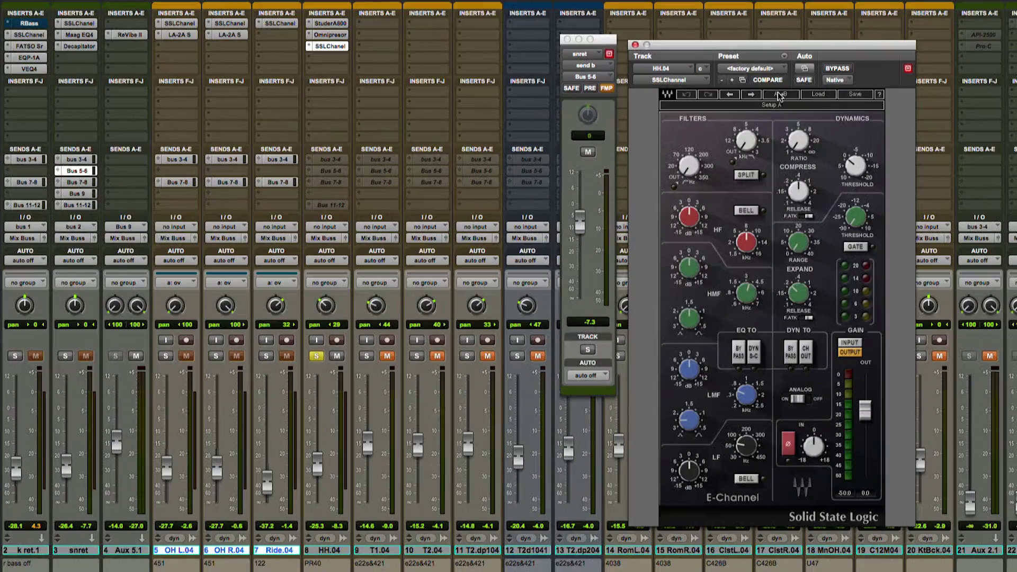
click(821, 95)
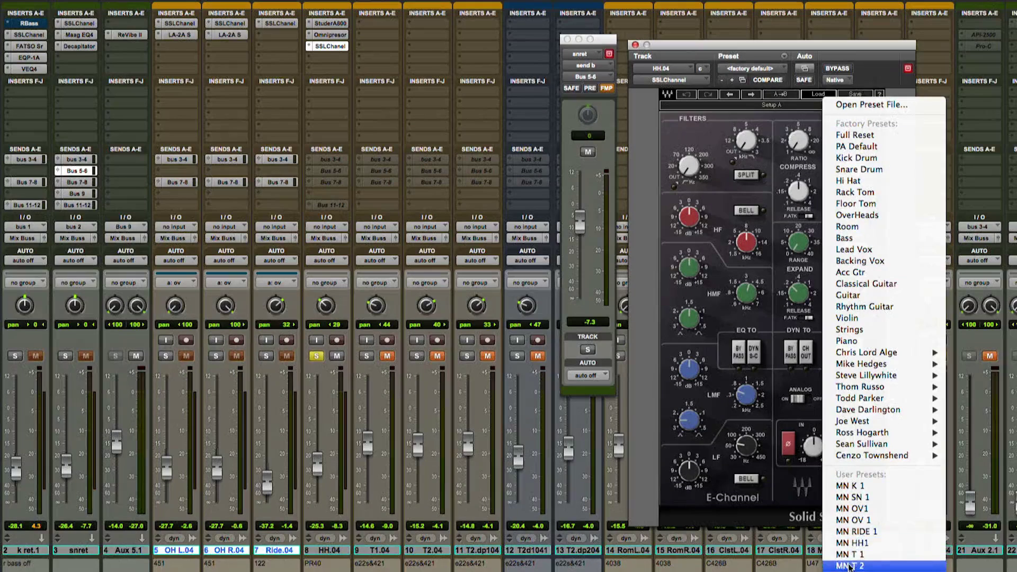
click(853, 544)
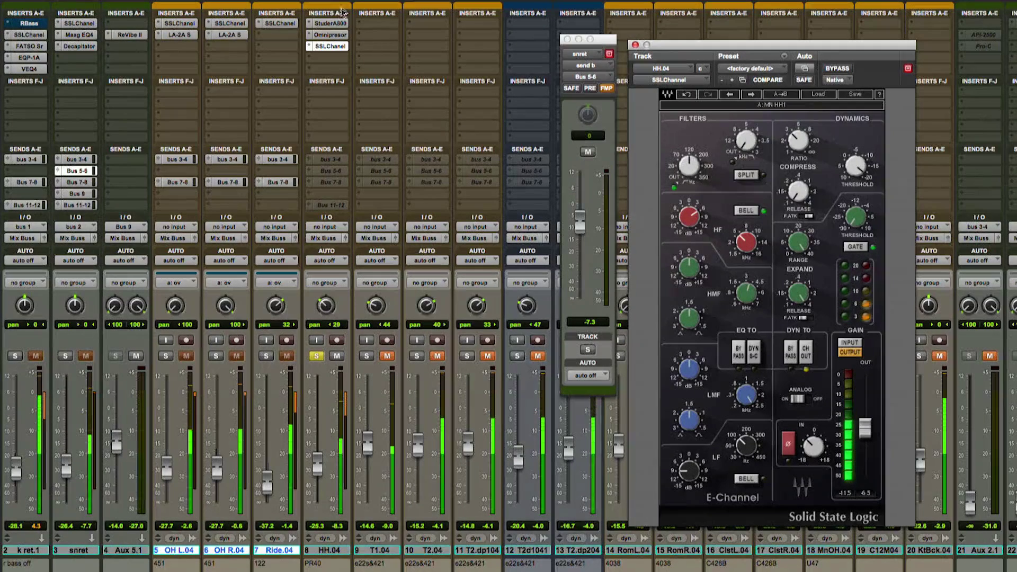
- While playing the hi-hat, set the Omnipressor function to 1.15 and the SSL threshold to about -11.9 dB
click(329, 25)
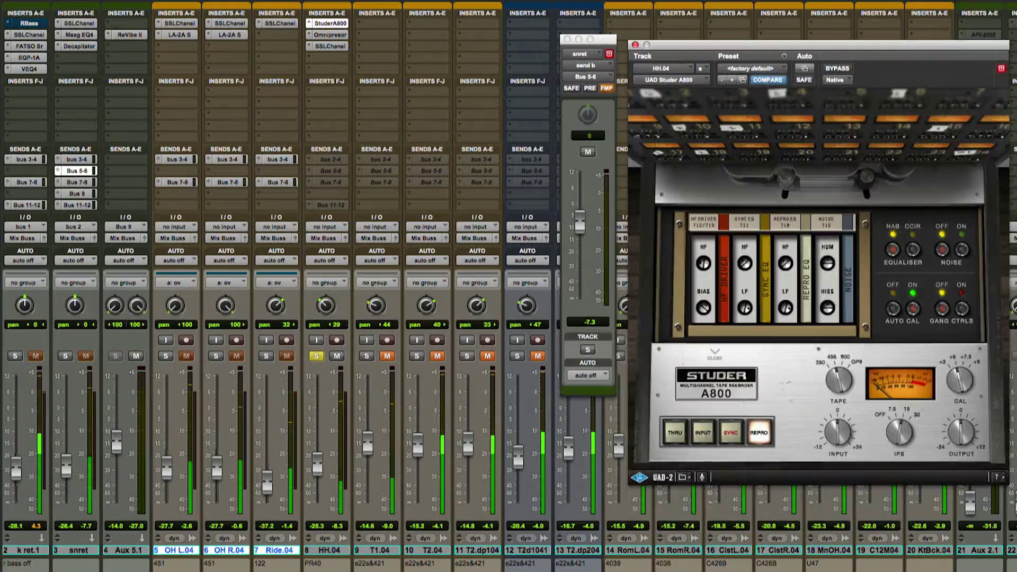
drag(699, 46, 476, 31)
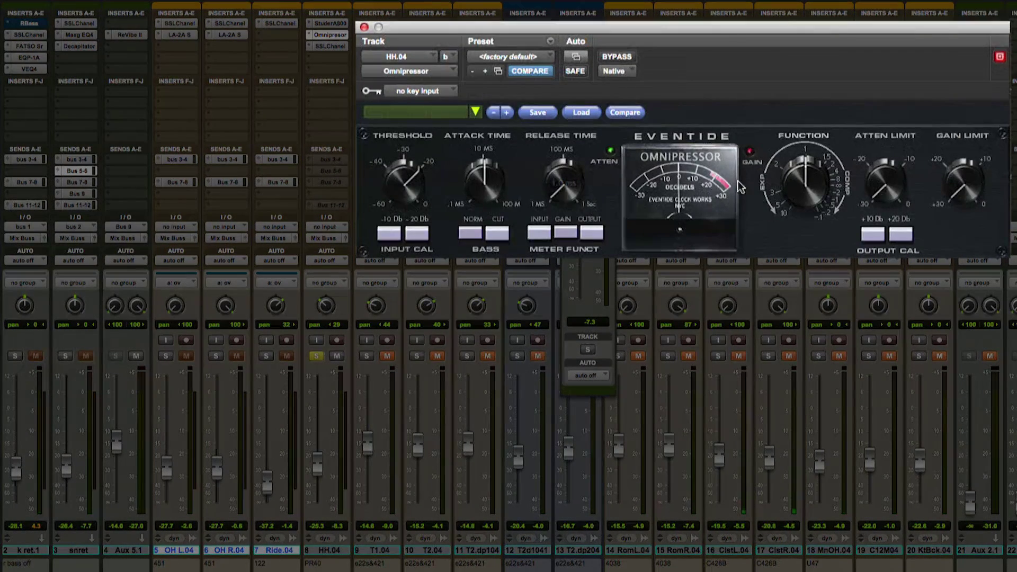
key(space)
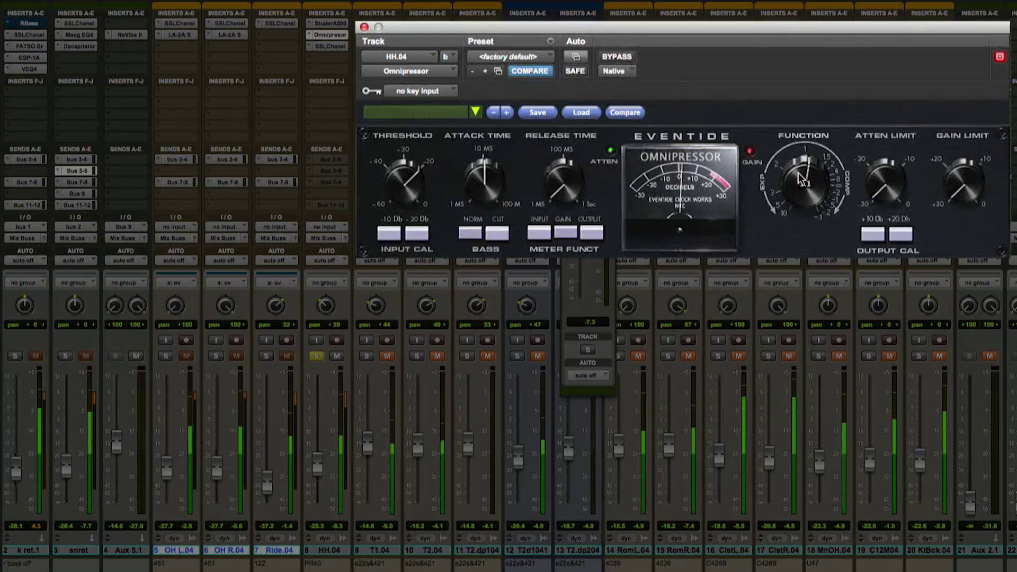
drag(799, 172, 800, 170)
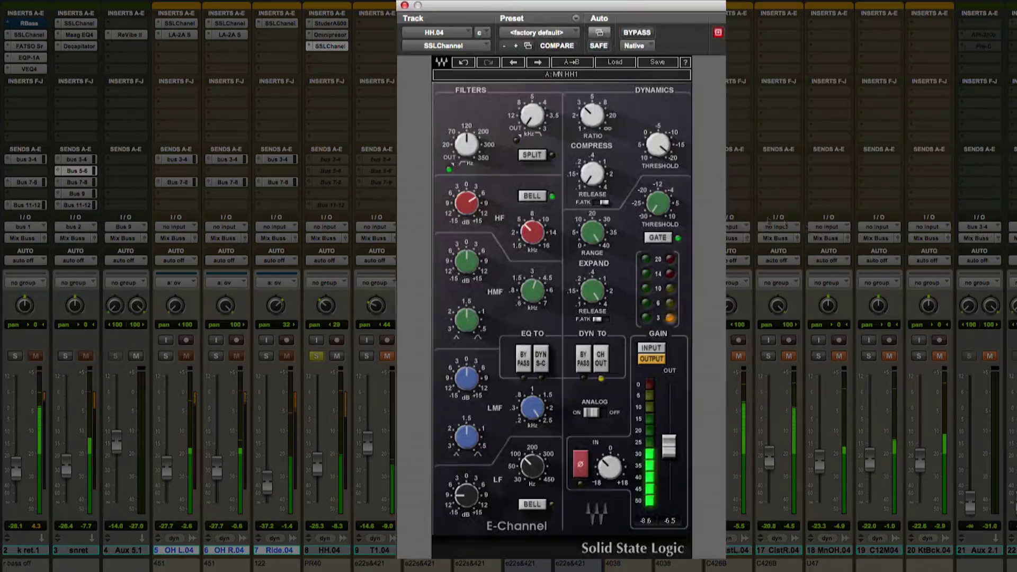
drag(658, 144, 659, 151)
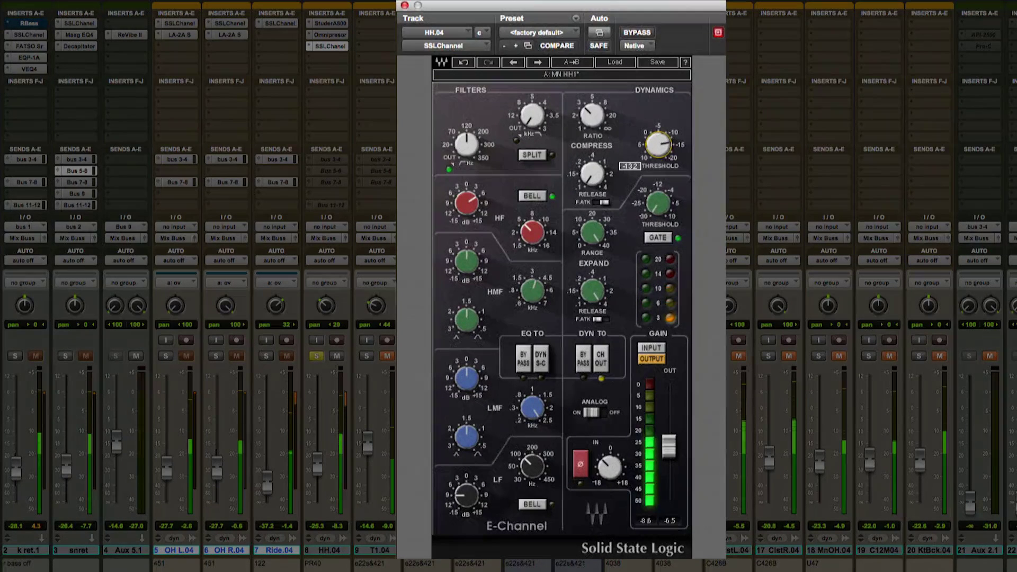
drag(658, 145, 658, 142)
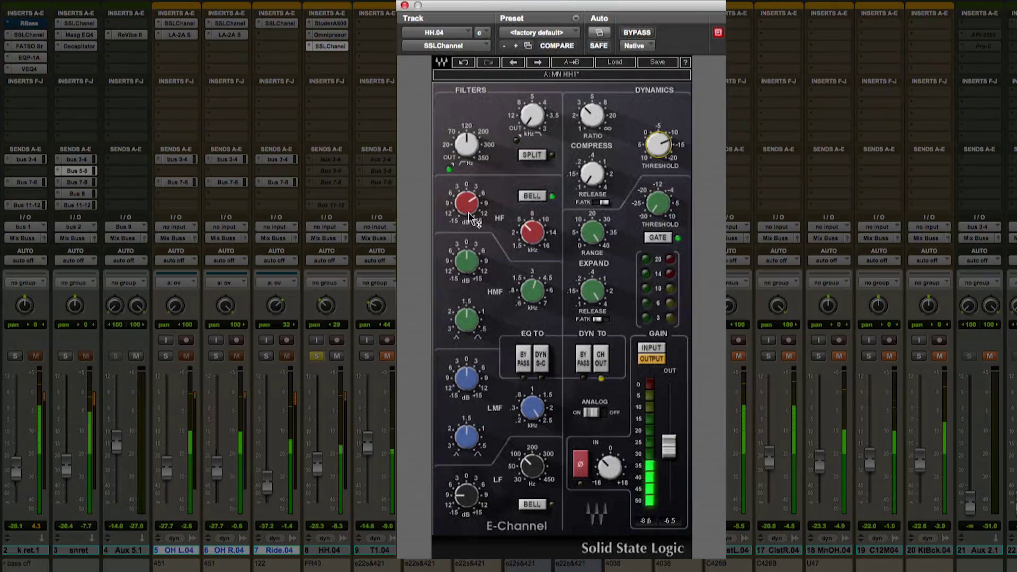
click(467, 494)
drag(478, 143, 478, 143)
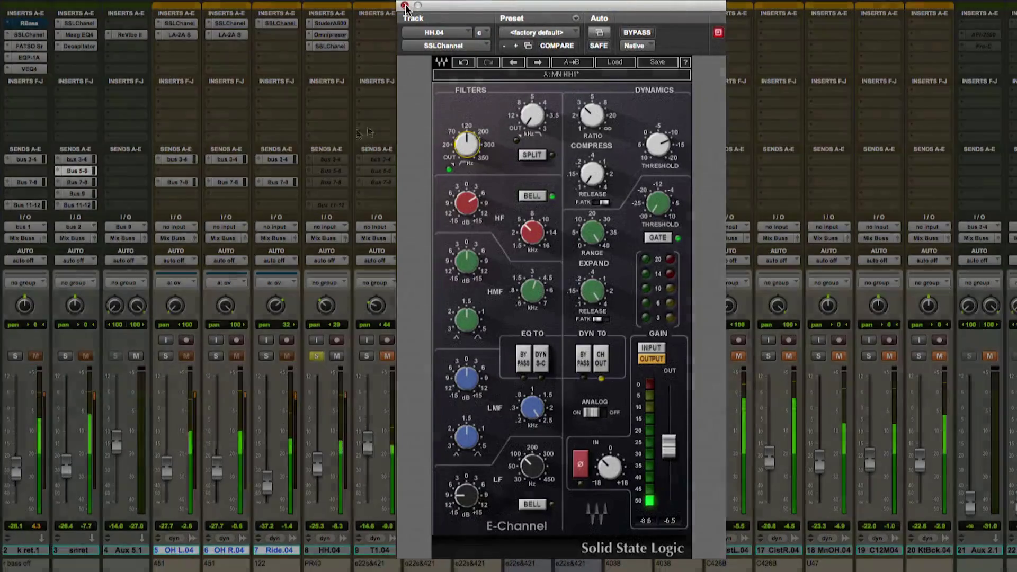
- Enable HH.04's bus 3-4 and Bus 7-8 sends, unsolo it and lower its level slightly
click(405, 6)
ctrl+super+click(326, 159)
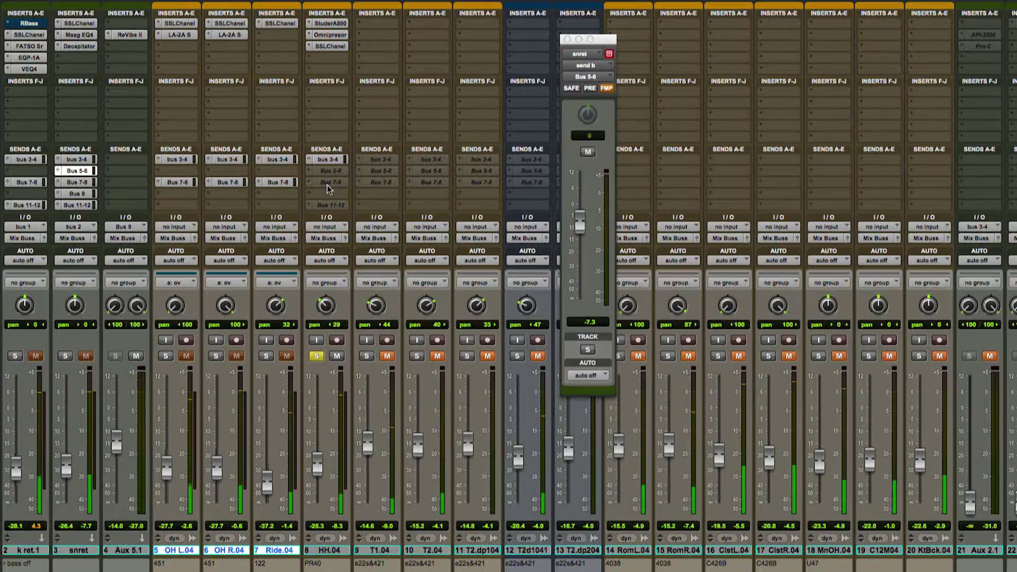
ctrl+super+click(335, 182)
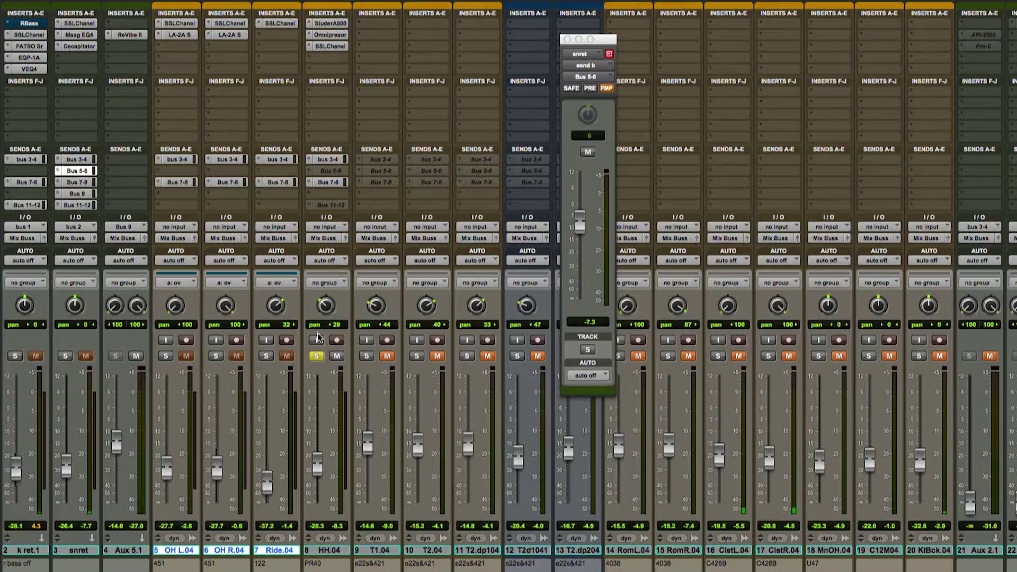
click(316, 358)
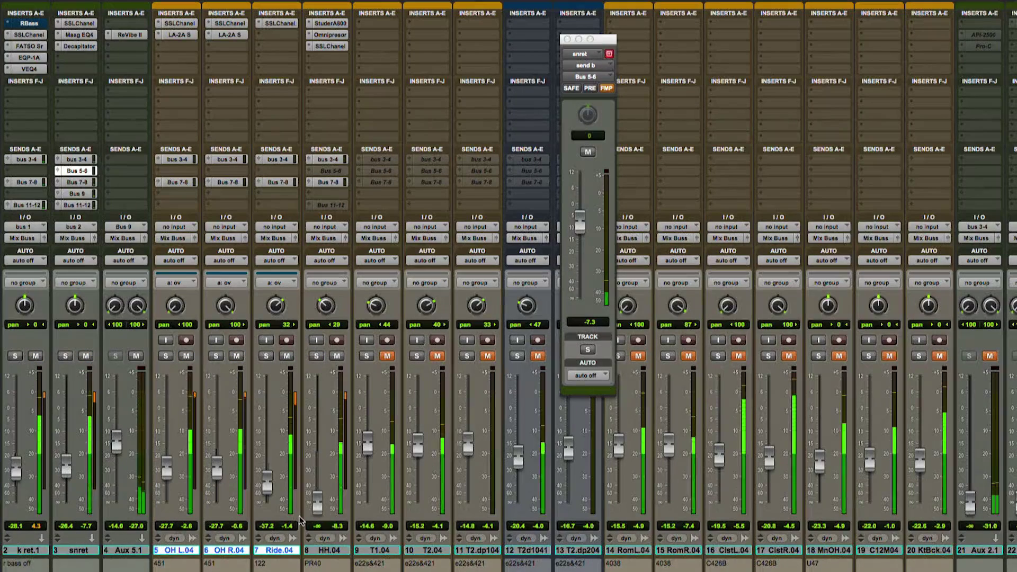
drag(316, 468, 320, 467)
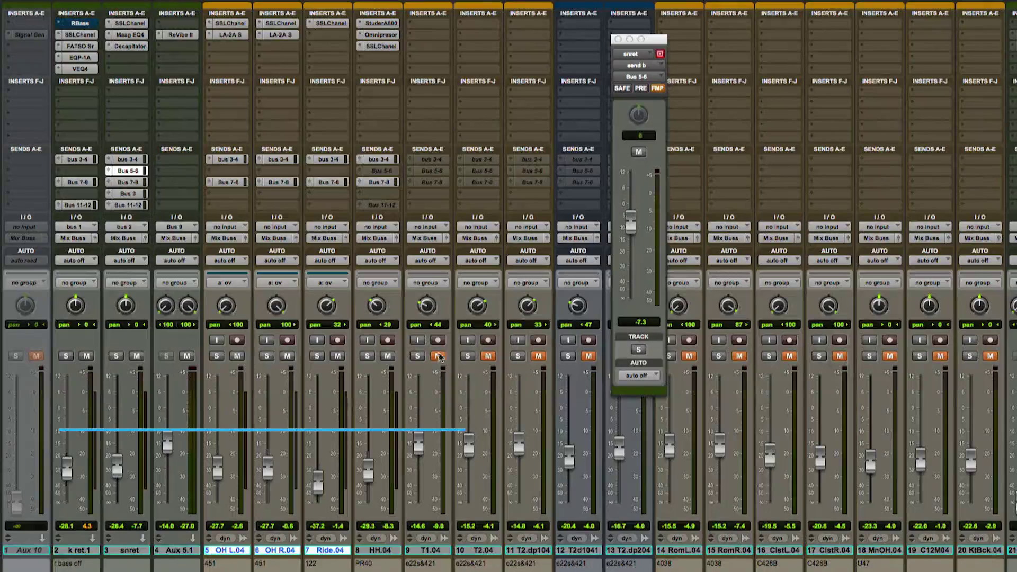
- Unmute T1.04 and T2.dp104 and solo T1.04, T2.04 and T2.dp104 during playback
click(438, 356)
key(space)
click(418, 356)
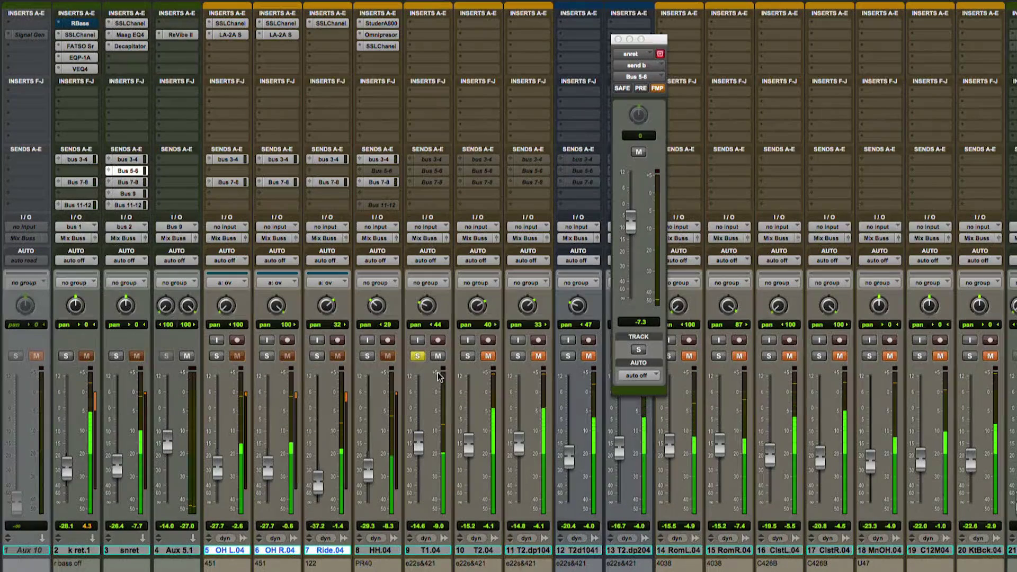
click(468, 356)
click(518, 356)
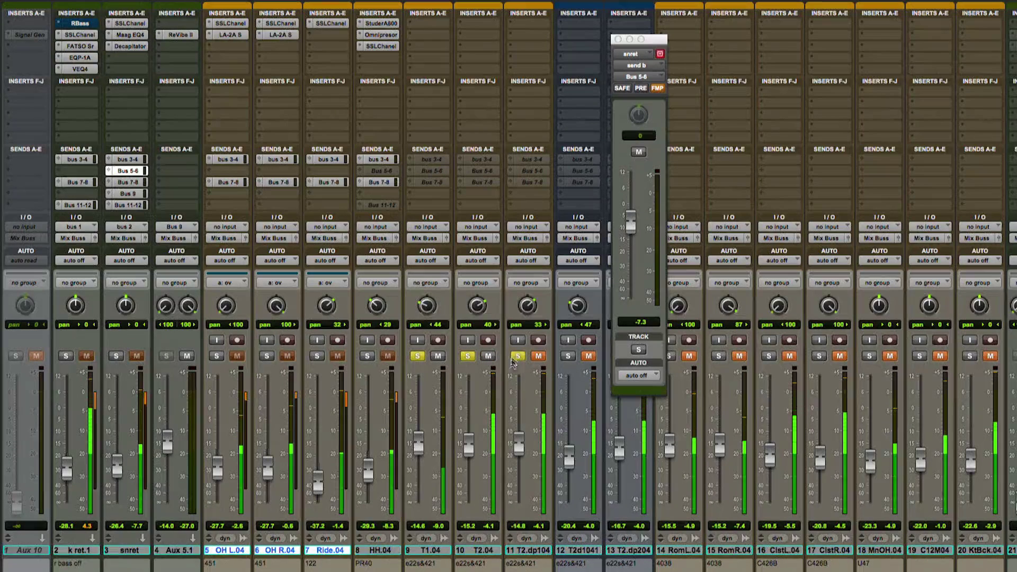
click(539, 356)
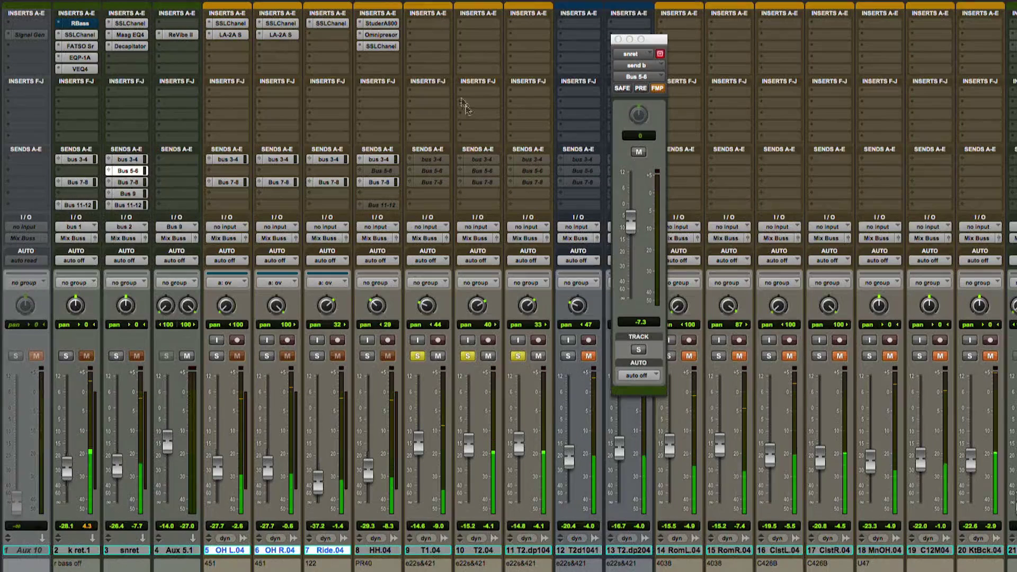
- Insert an SSLChannel on T1.04 and copy it to the other tom tracks
click(419, 34)
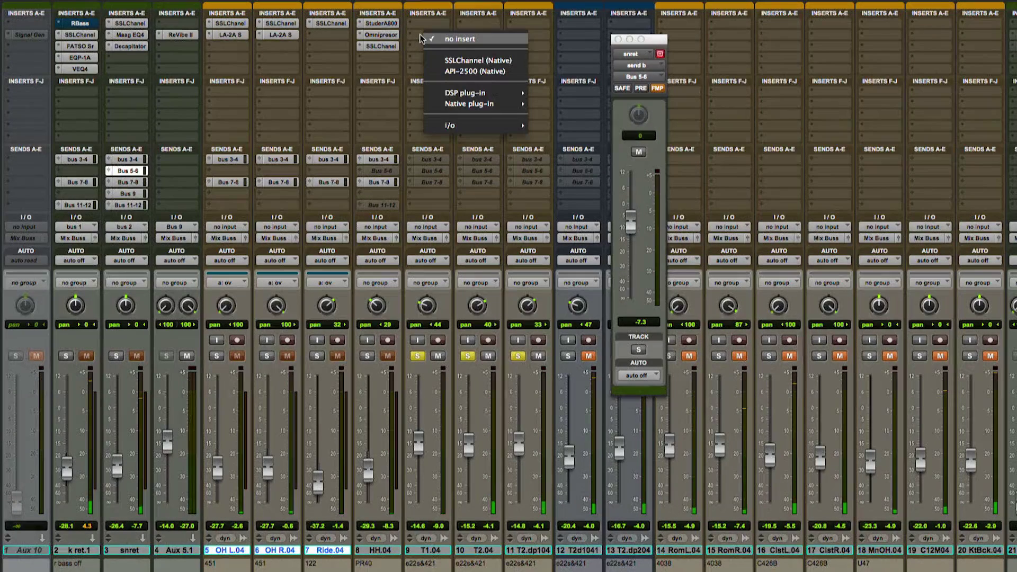
click(466, 59)
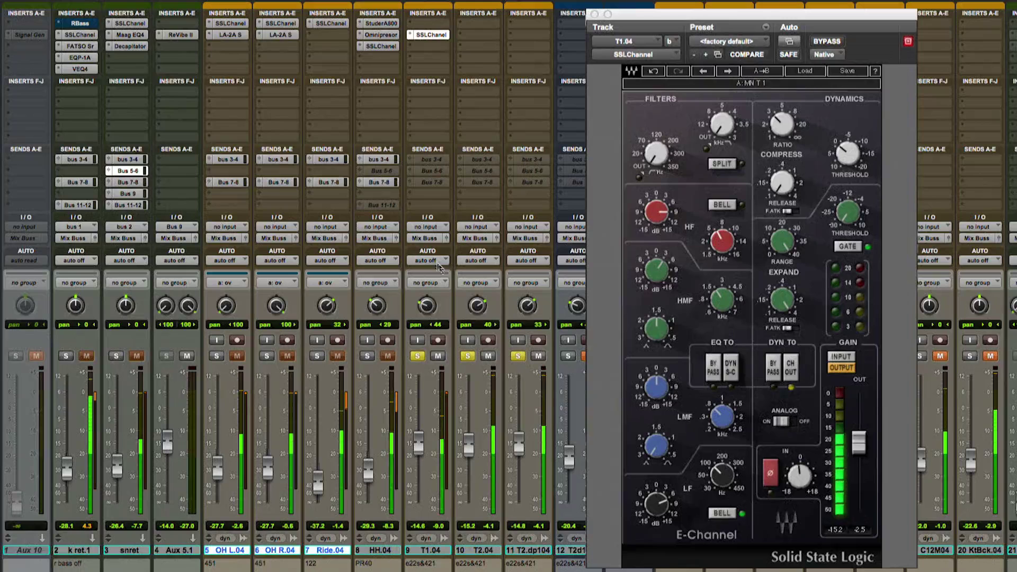
drag(450, 38, 519, 38)
- Mute T1.04 and T2.dp104, then cut the high-mid and high-frequency gains on T2.04's E-Channel
click(439, 357)
click(537, 358)
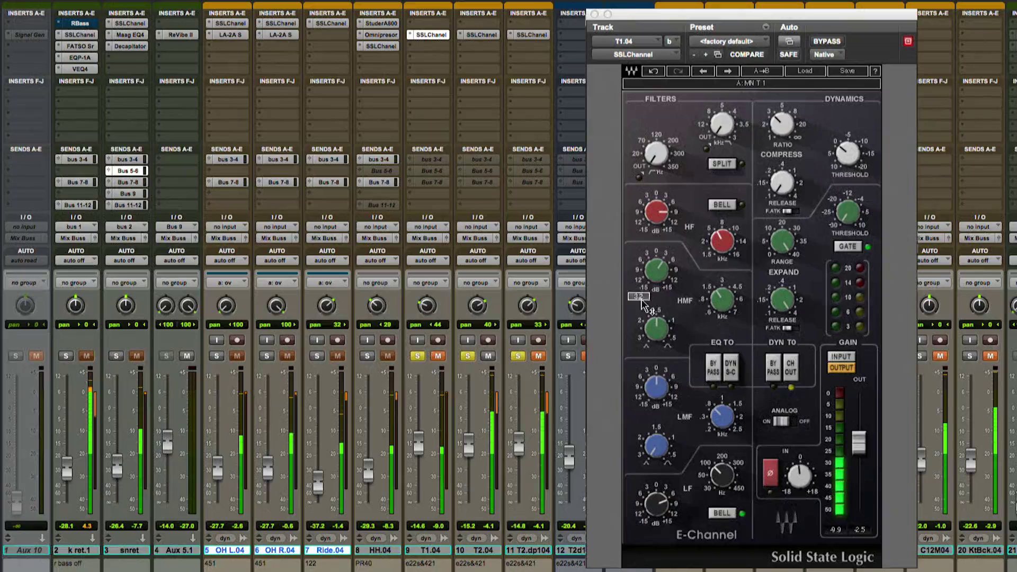
click(480, 35)
drag(658, 267, 660, 279)
drag(661, 206, 666, 217)
- Adjust the tom E-Channel's HF and HMF gains, boost LF gain, and set the compressor threshold
click(669, 218)
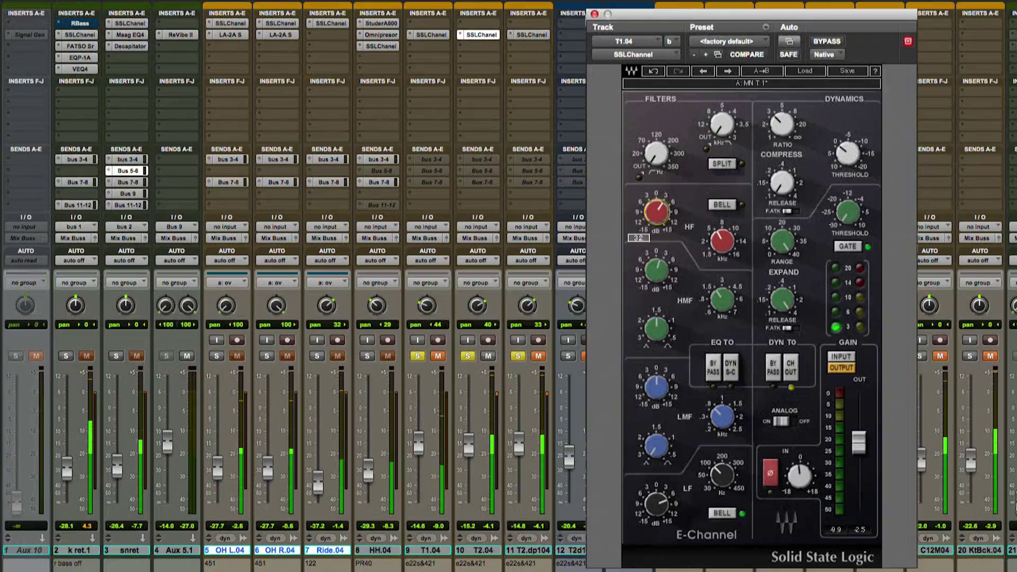
drag(657, 266, 657, 270)
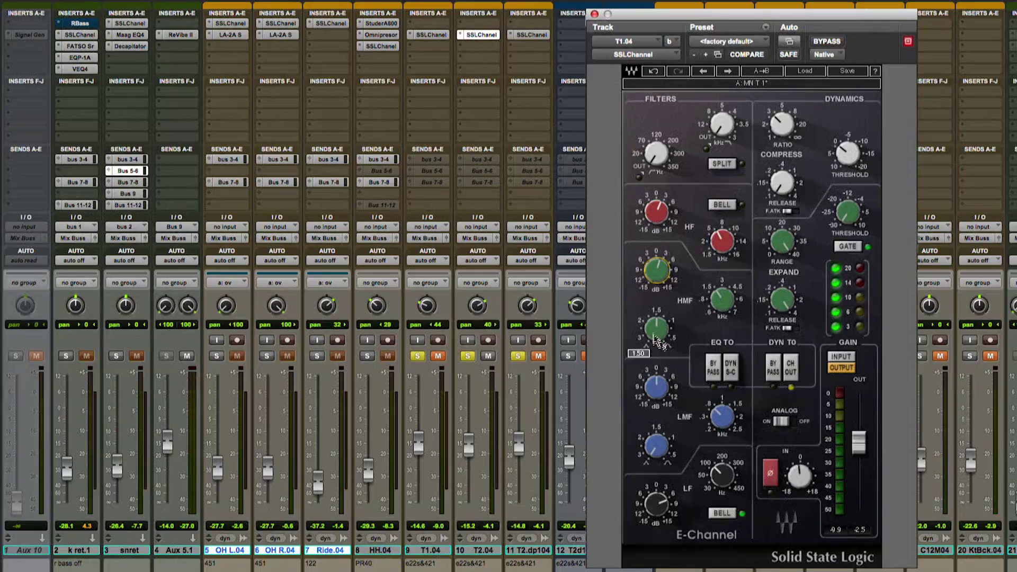
click(668, 214)
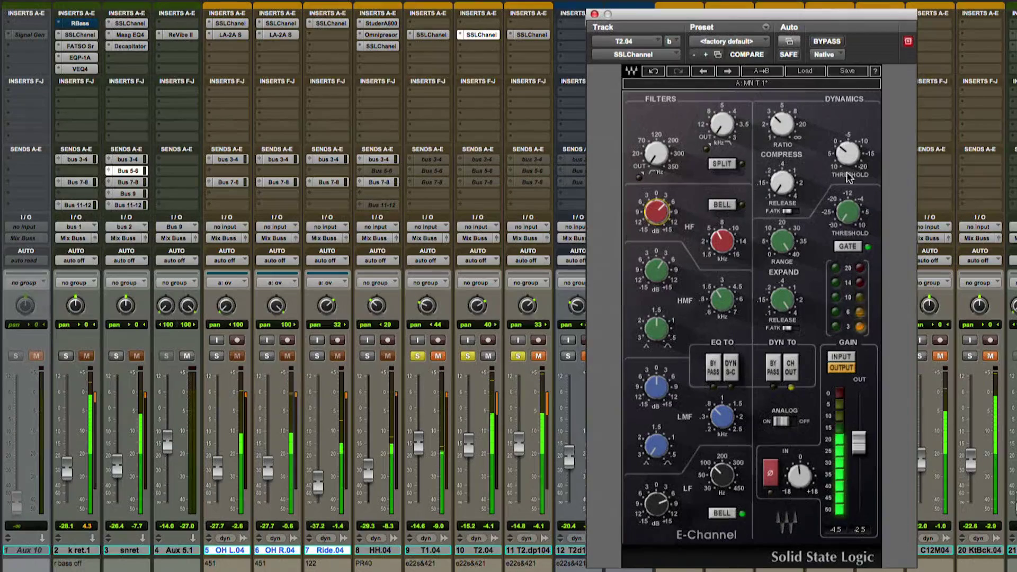
click(847, 155)
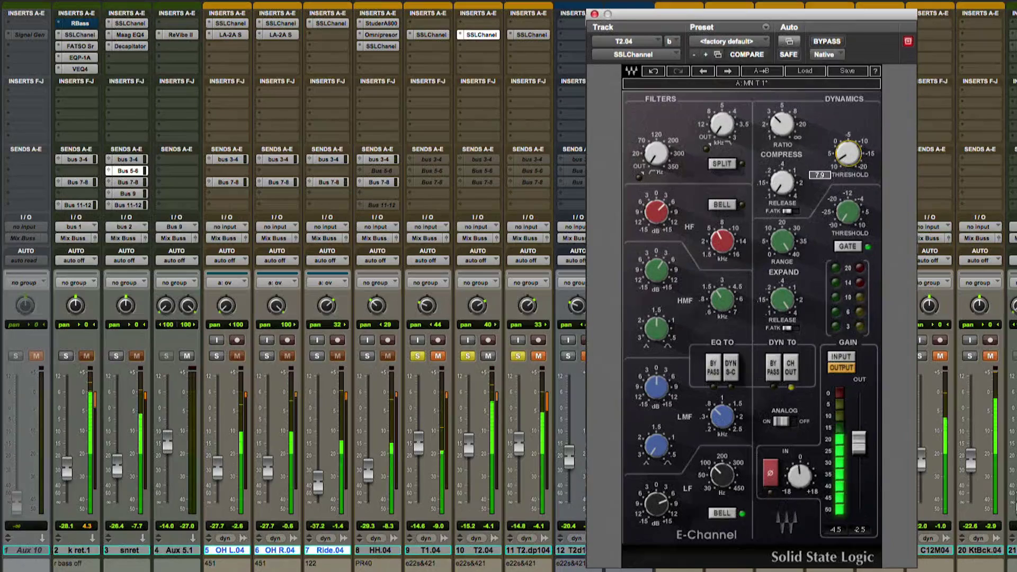
click(657, 212)
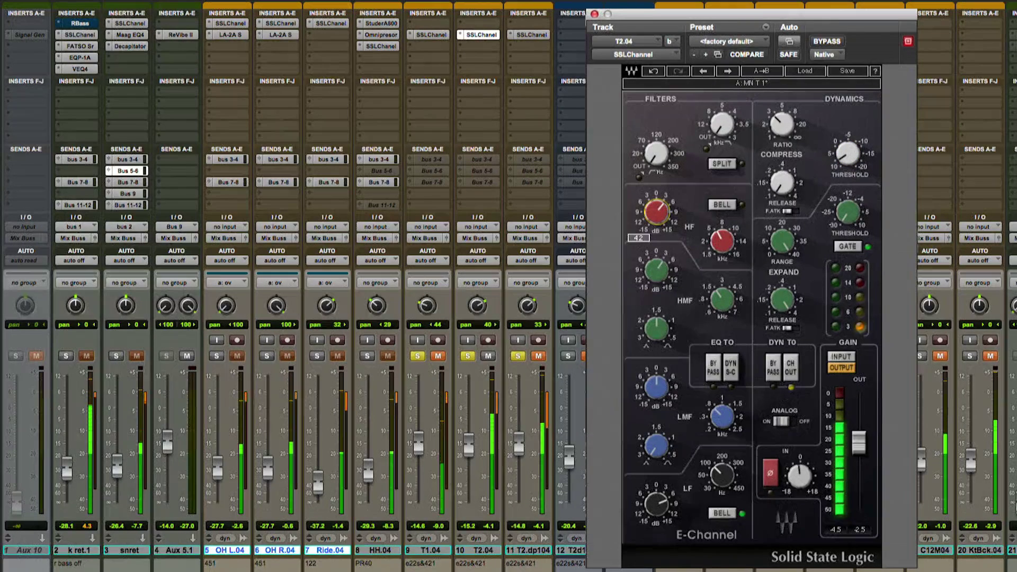
drag(657, 504, 656, 493)
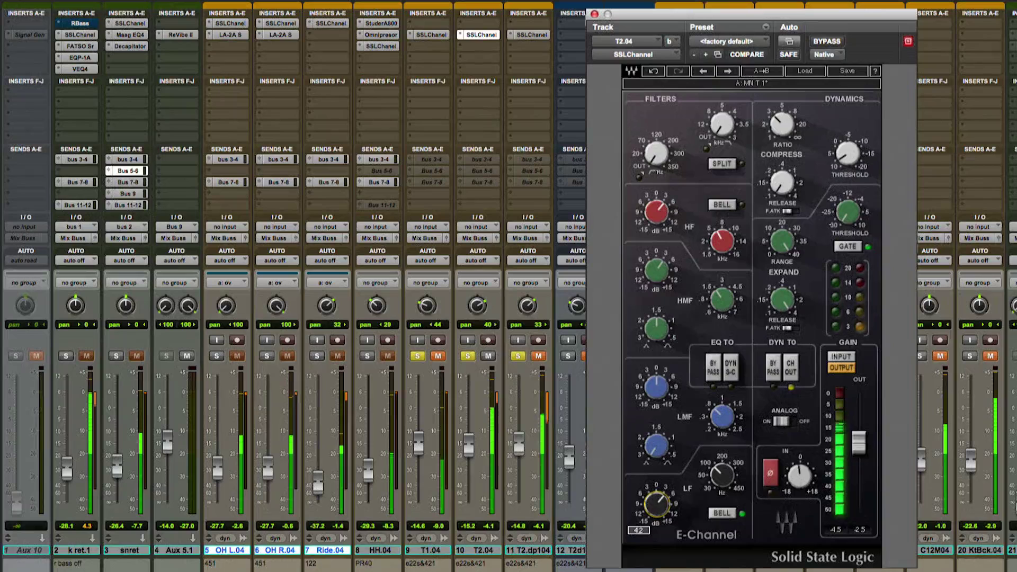
click(847, 154)
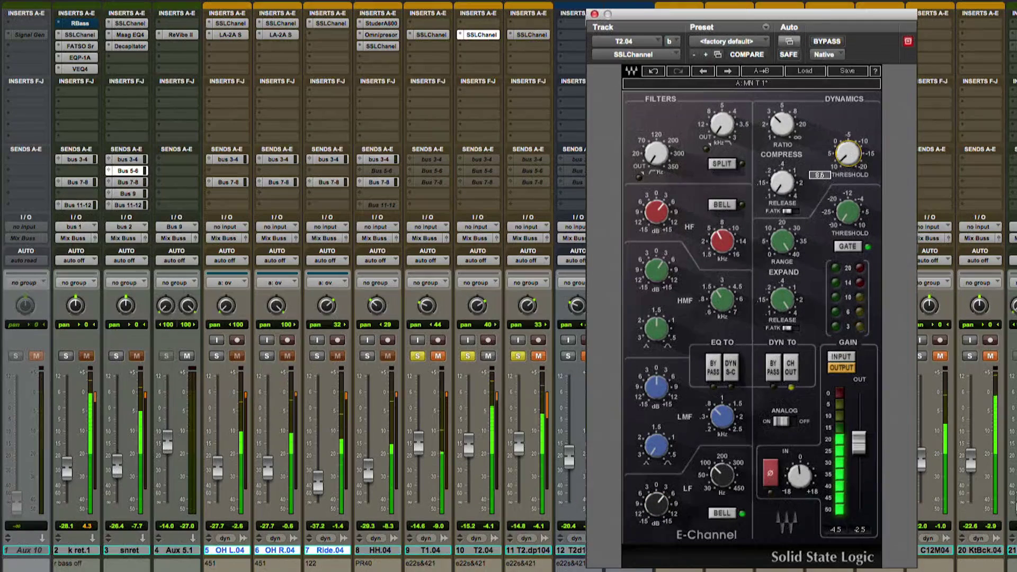
- Tweak input gain, LF frequency and HF gain, then play the toms back
click(801, 480)
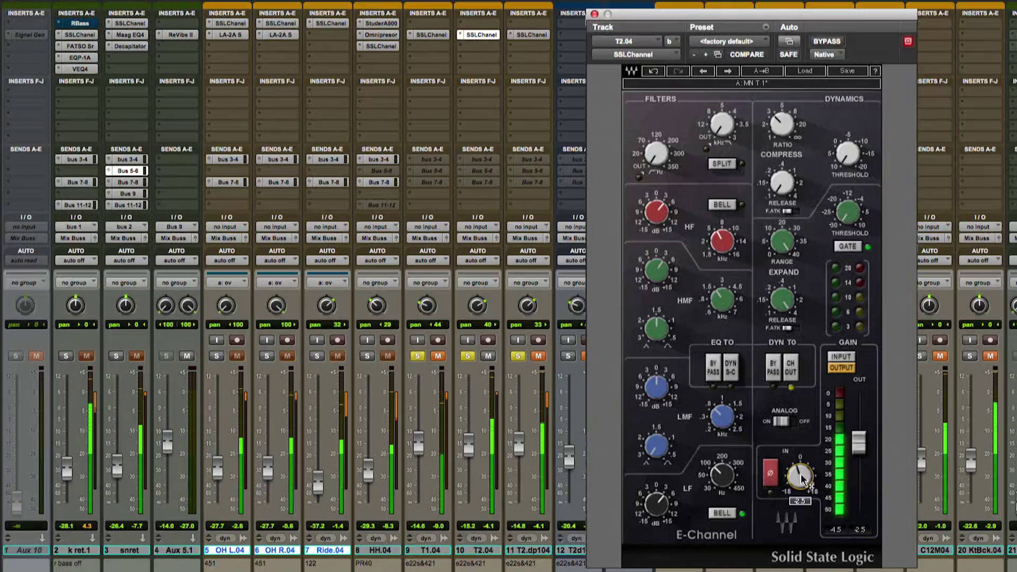
click(656, 212)
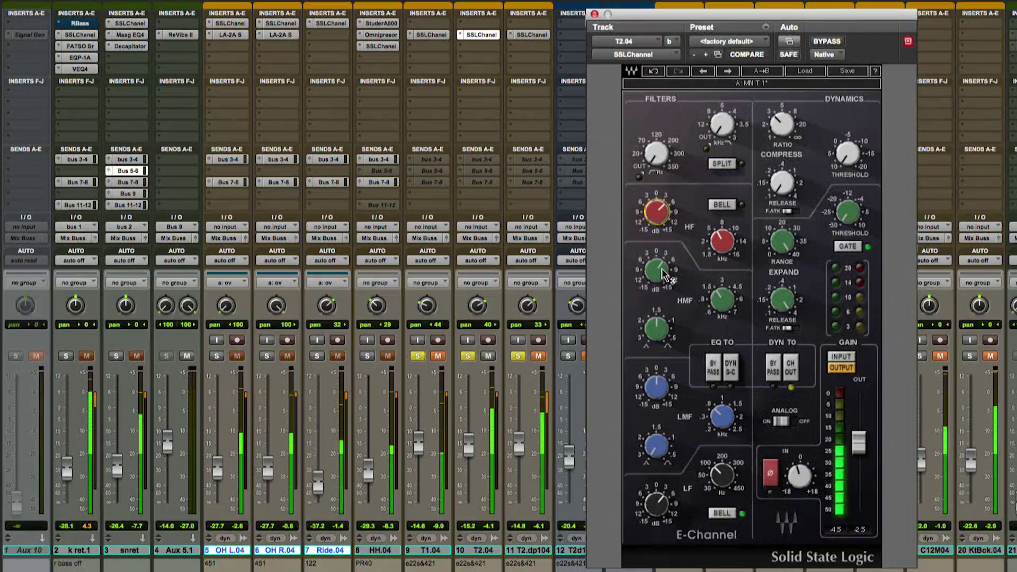
click(722, 475)
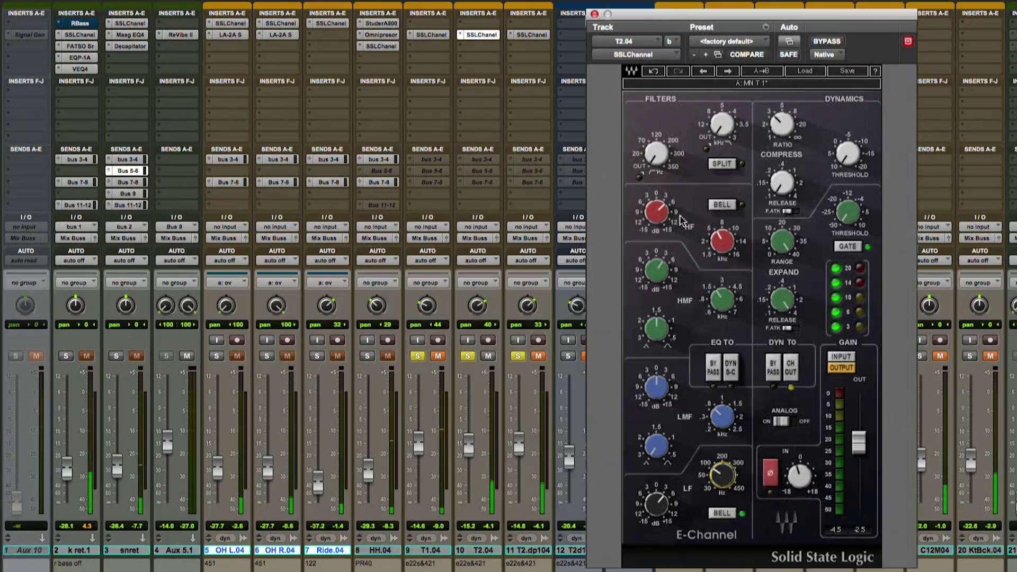
click(659, 211)
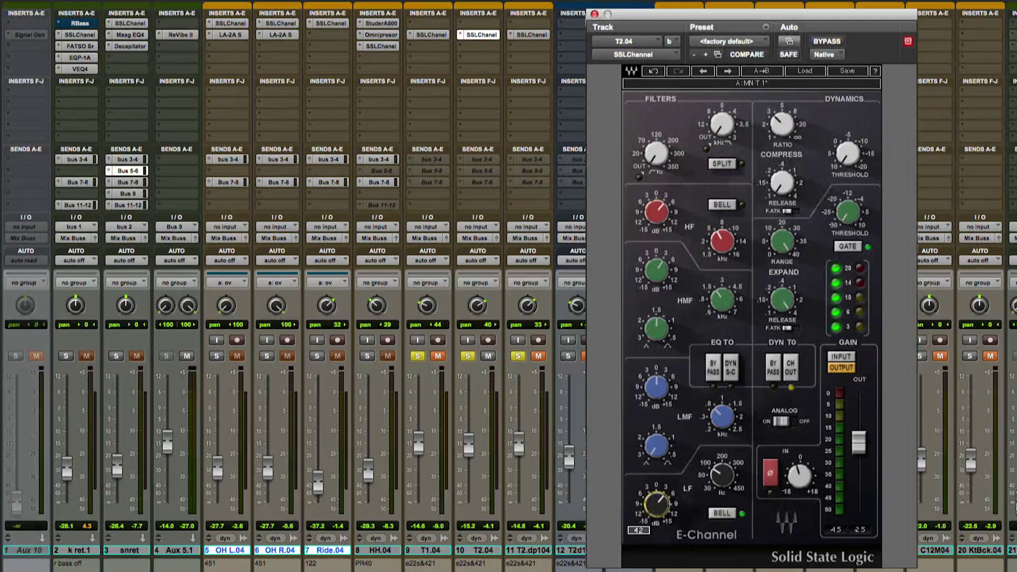
mouse_move(853, 154)
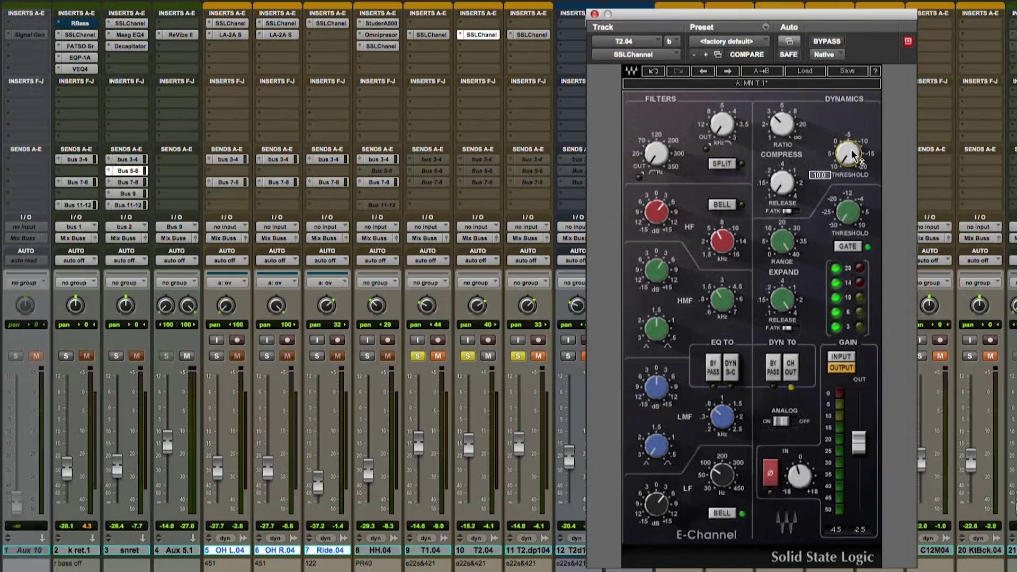
click(489, 286)
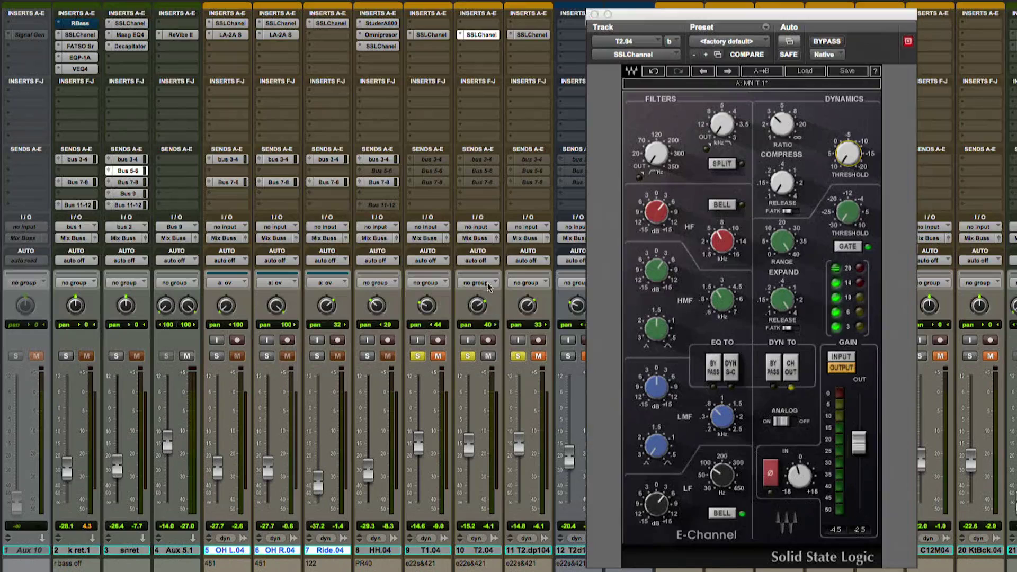
key(space)
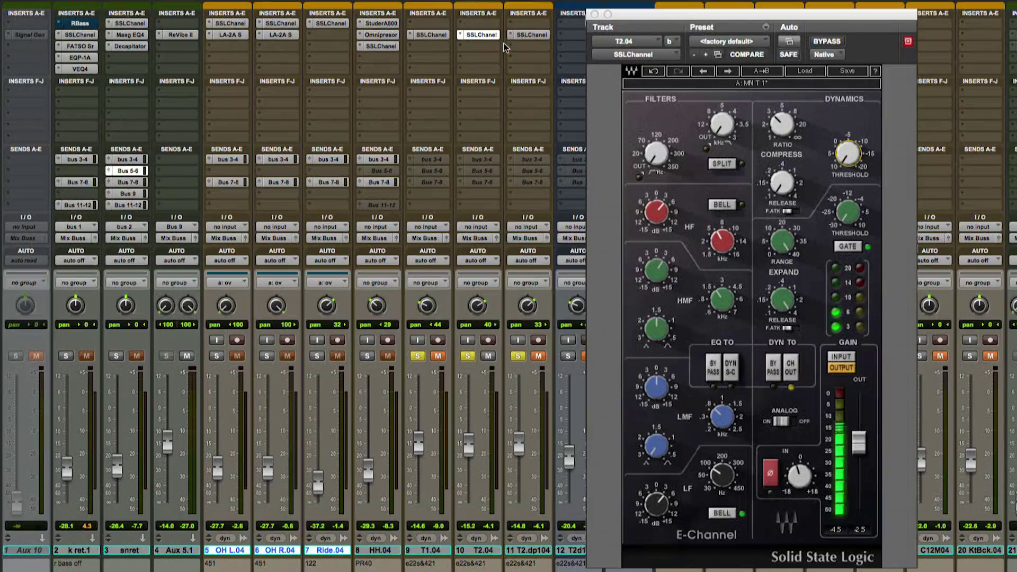
- On T2.dp104's E-Channel, raise the high-frequency gain and boost the high-mid gain
click(531, 34)
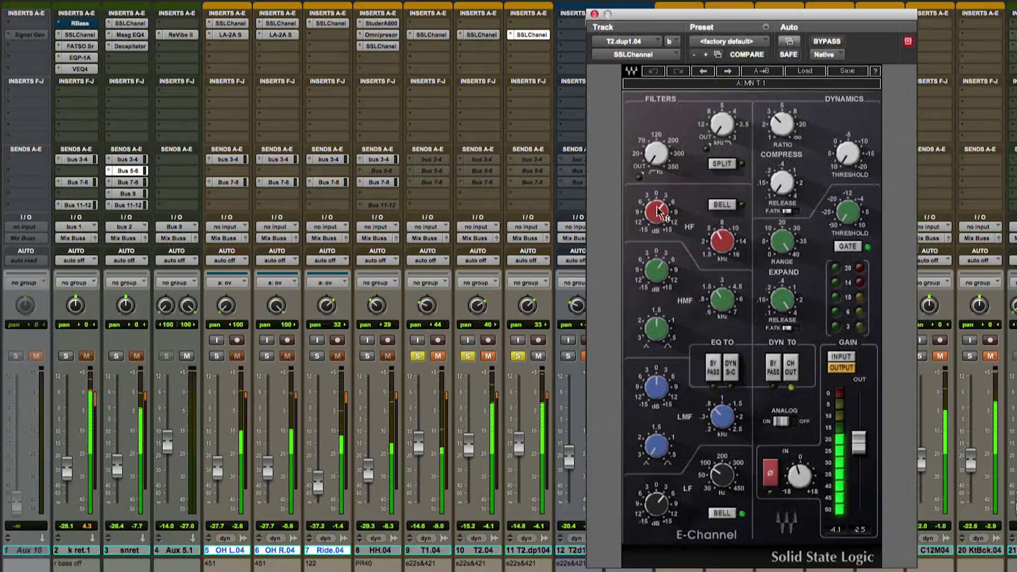
drag(666, 229, 666, 222)
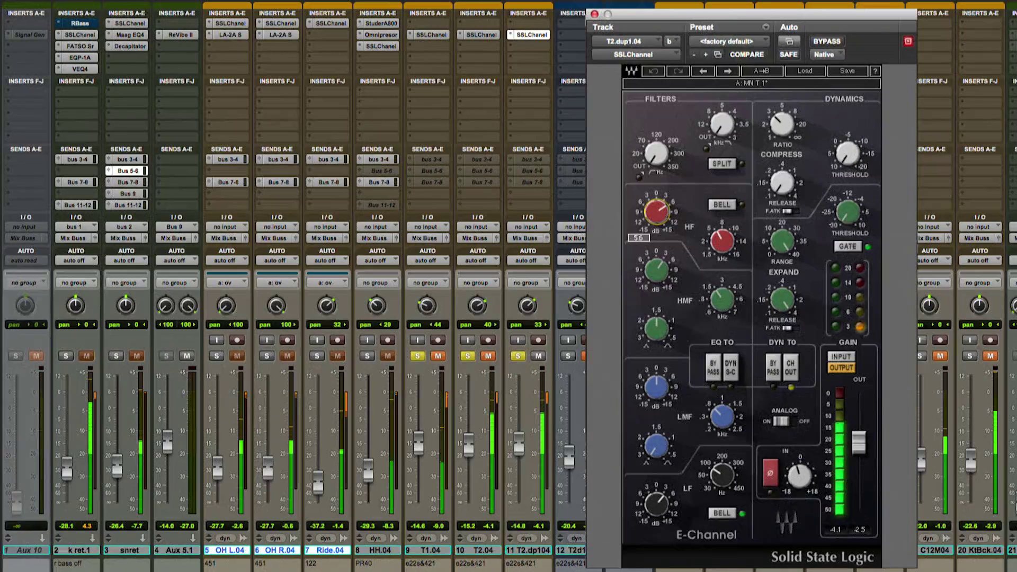
drag(658, 271, 657, 264)
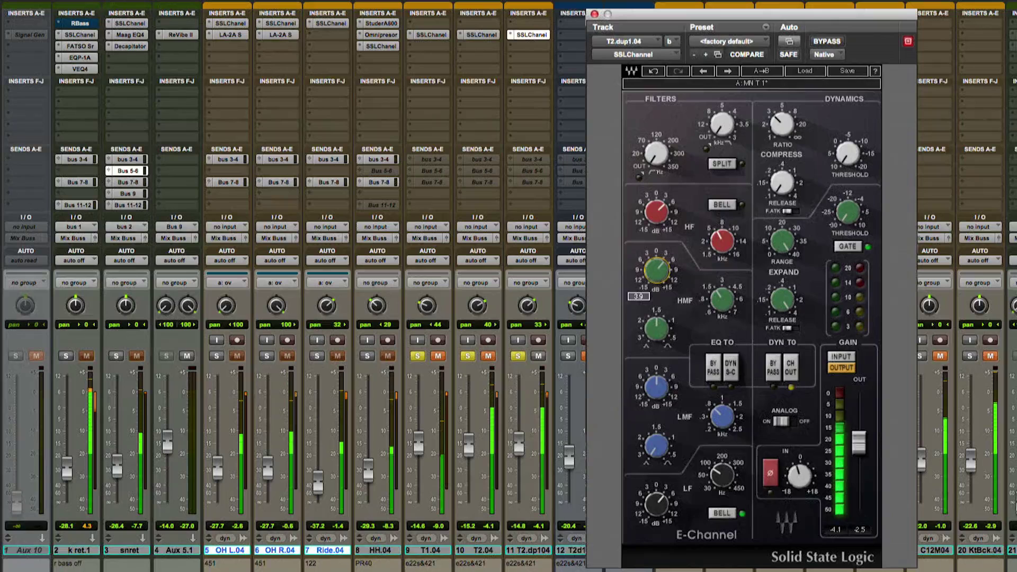
drag(660, 221, 661, 223)
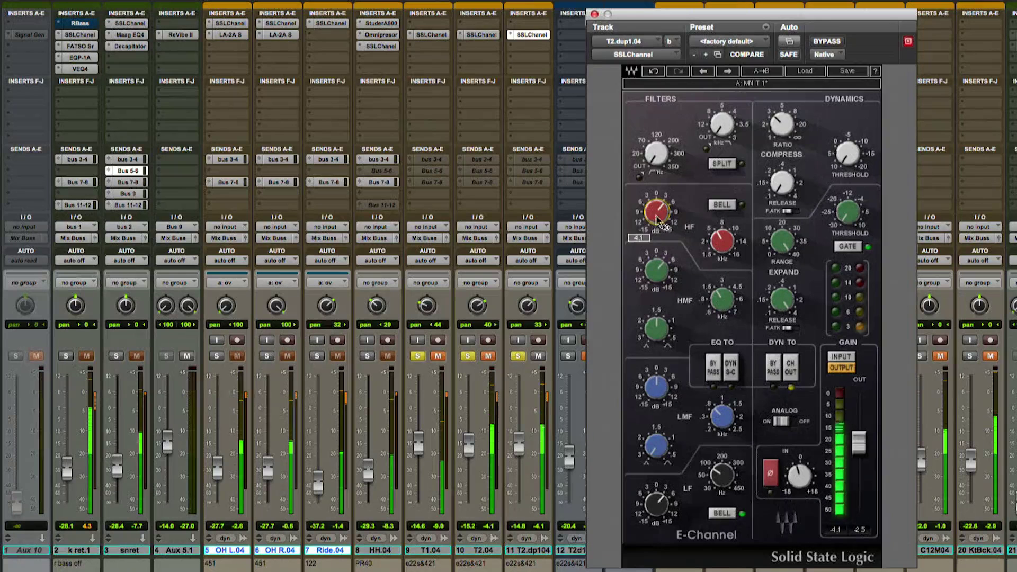
- Unmute T2.04, bring T2.dp104 up to about -18.5, clear tom solos, and close the E-Channel window
click(488, 357)
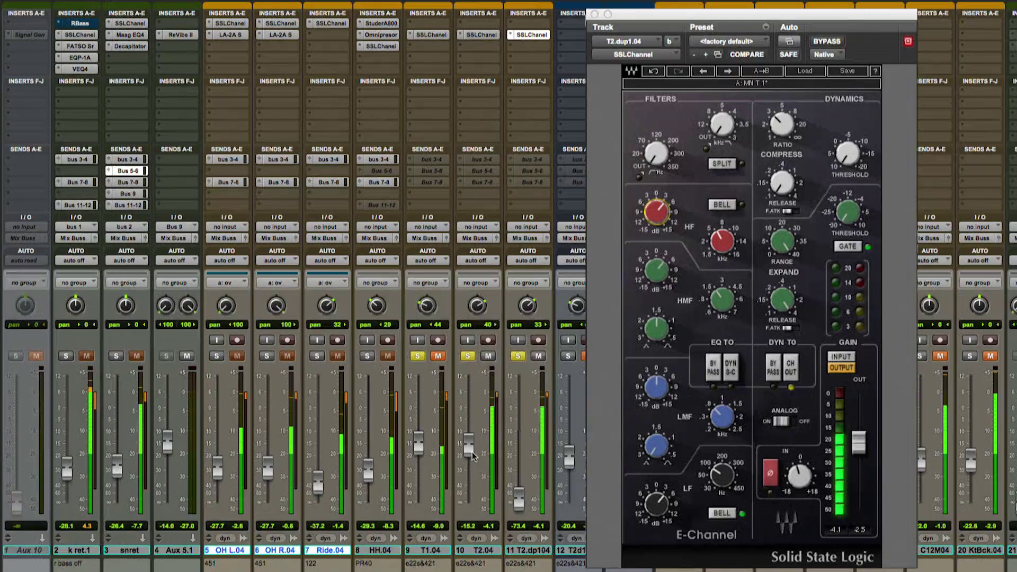
drag(512, 493, 519, 458)
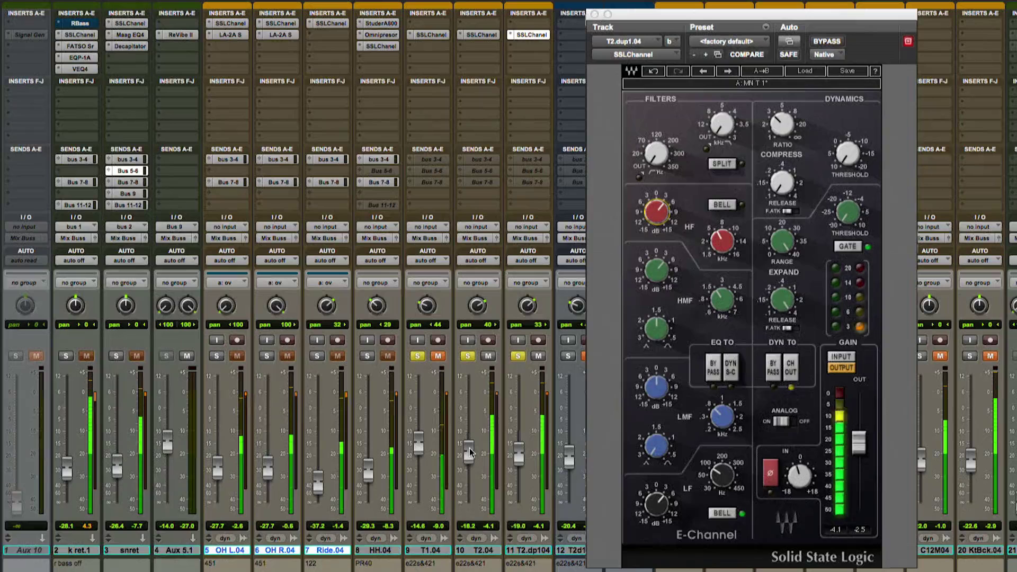
alt+click(520, 357)
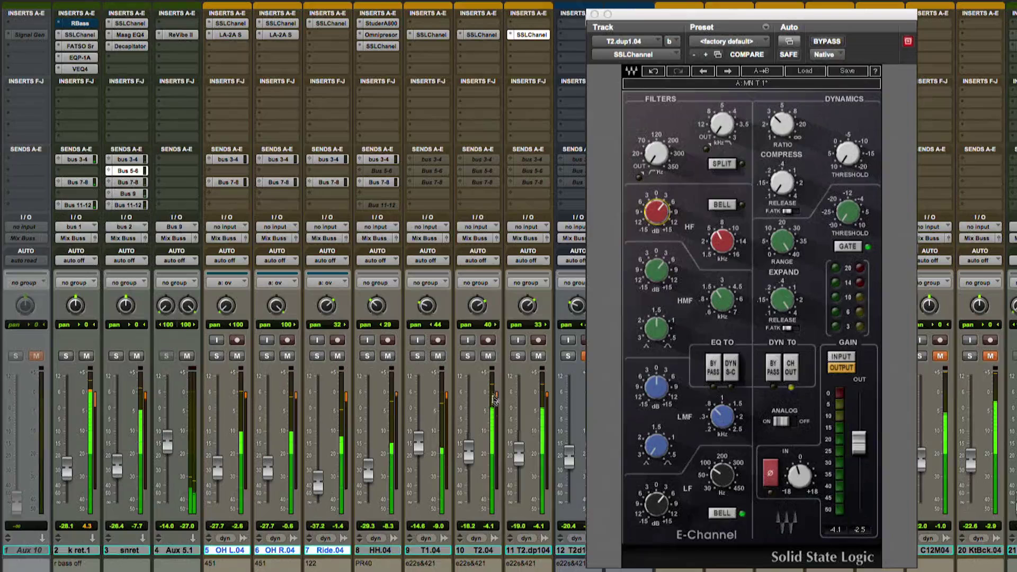
click(479, 551)
shift+click(528, 550)
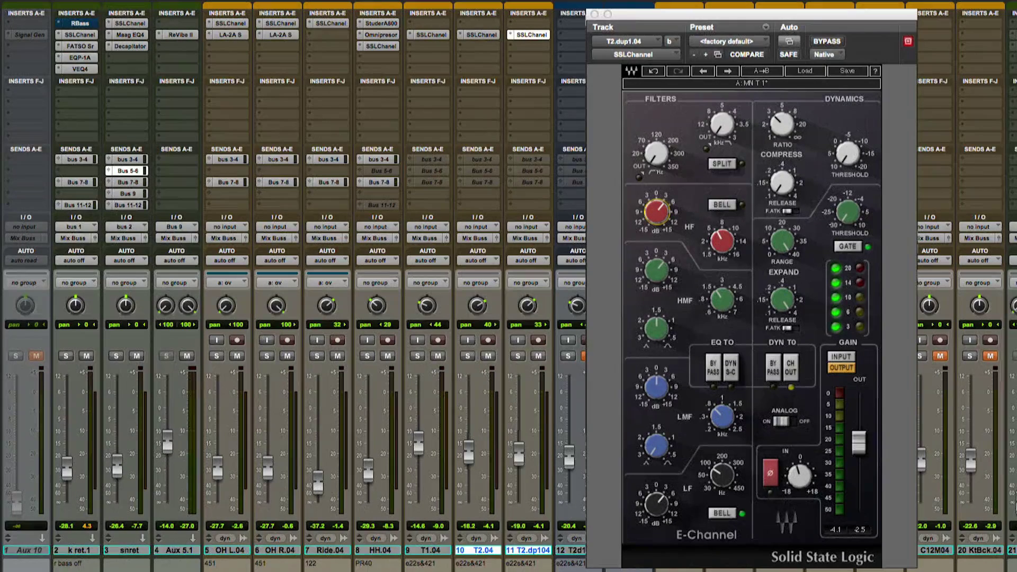
click(606, 12)
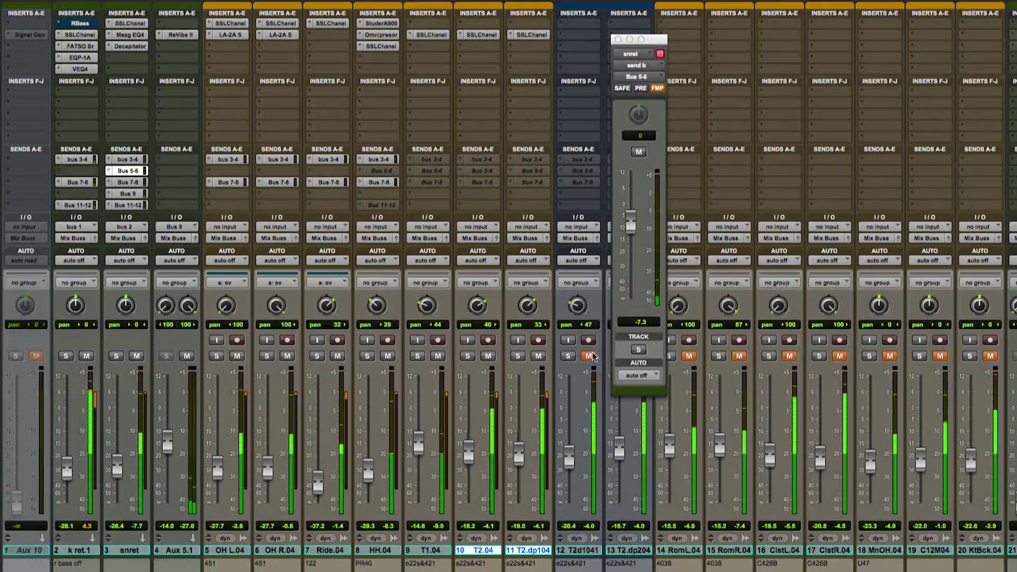
- Solo tracks 12 and 13, lower track 13 to -21.4, and copy the SSLChanel insert onto track 12
click(568, 356)
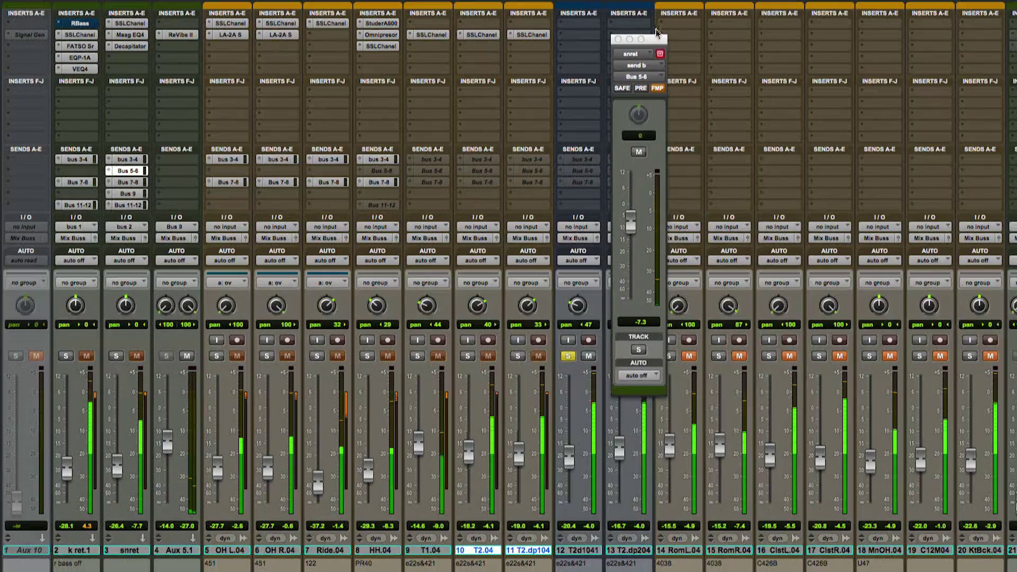
drag(653, 39, 763, 49)
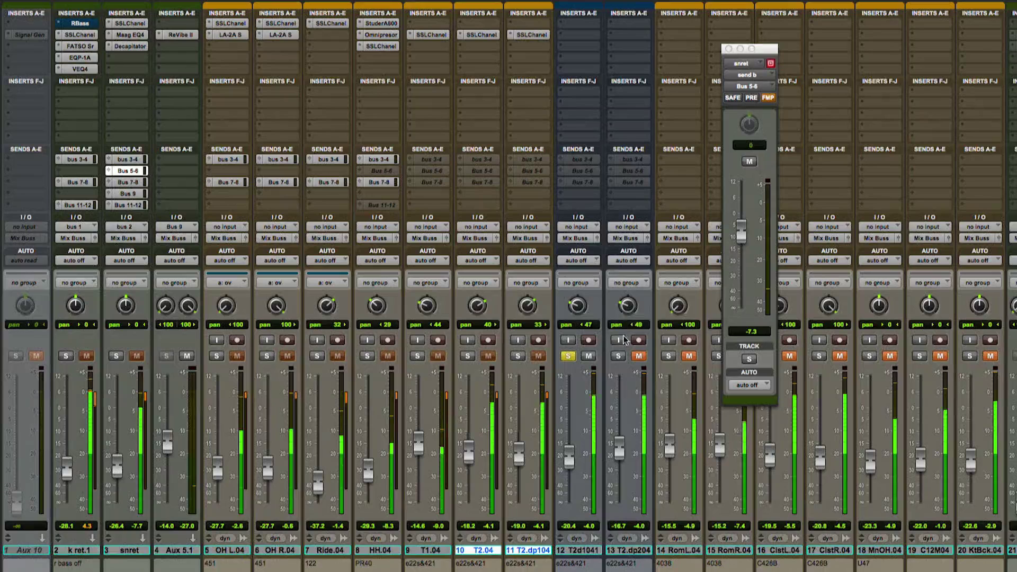
click(618, 357)
drag(619, 456, 621, 462)
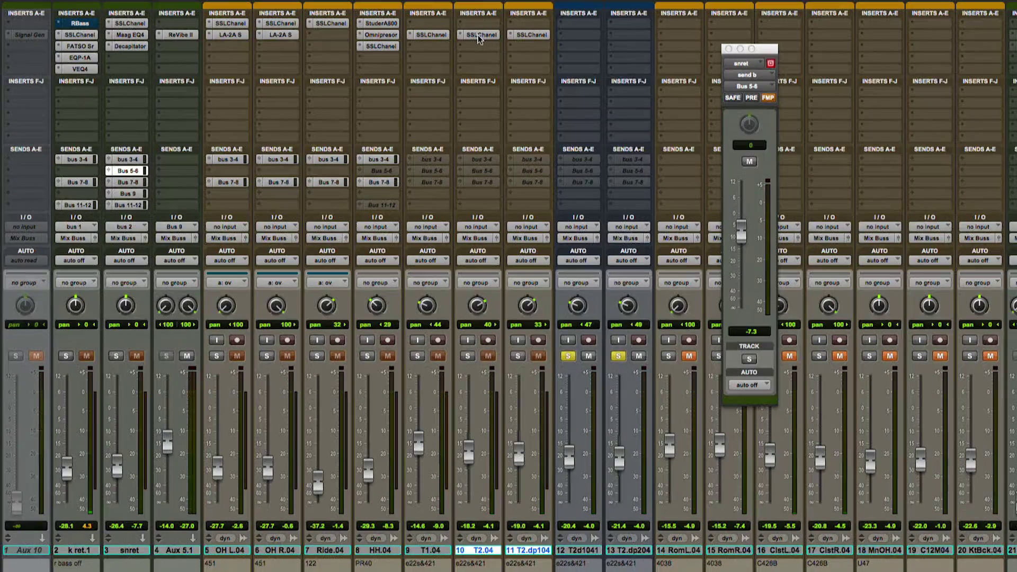
drag(478, 35, 582, 35)
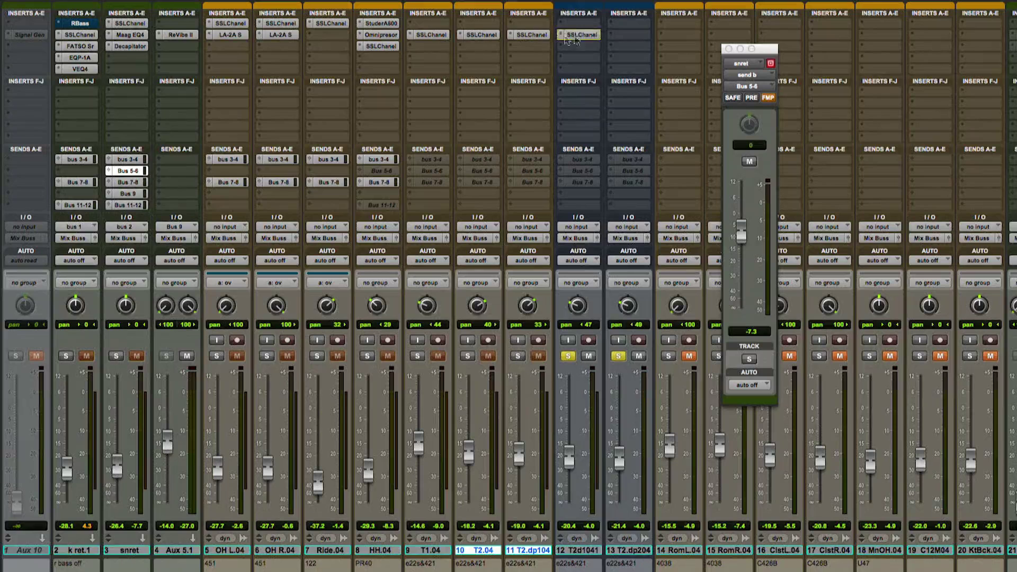
- Activate bus 3-4, 7-8 and 5-6 sends on tracks 9–13 and raise T2.04's Bus 5-6 send to -12.3
ctrl+super+click(448, 159)
ctrl+super+click(481, 160)
ctrl+super+click(527, 163)
ctrl+super+click(585, 161)
ctrl+super+click(635, 162)
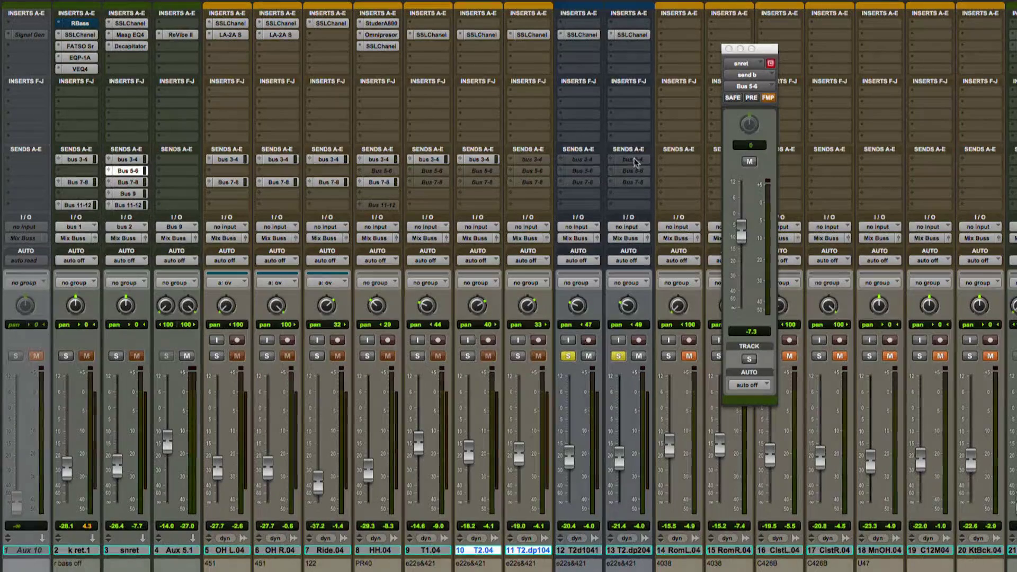
ctrl+alt+super+click(519, 183)
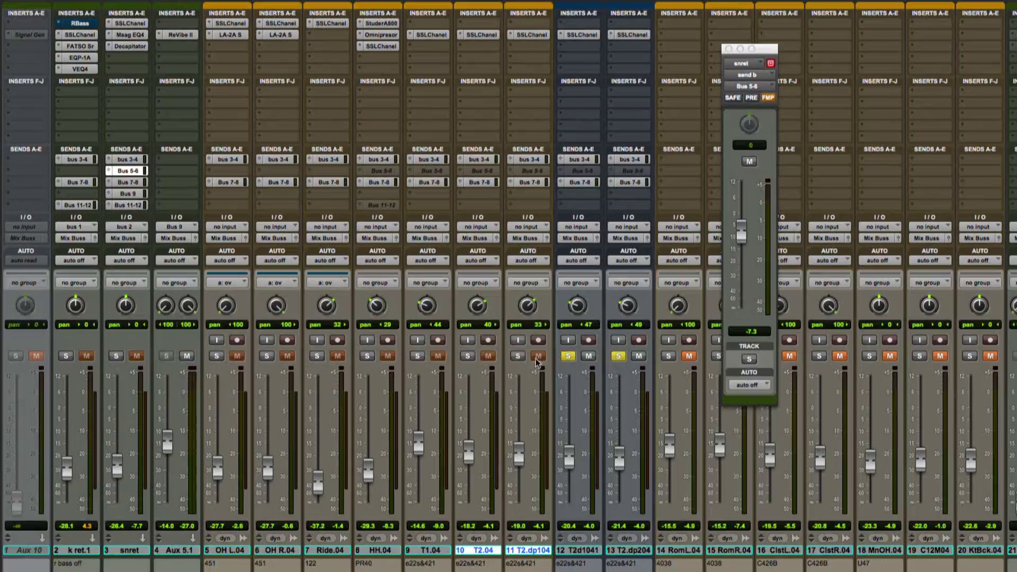
ctrl+alt+super+click(530, 171)
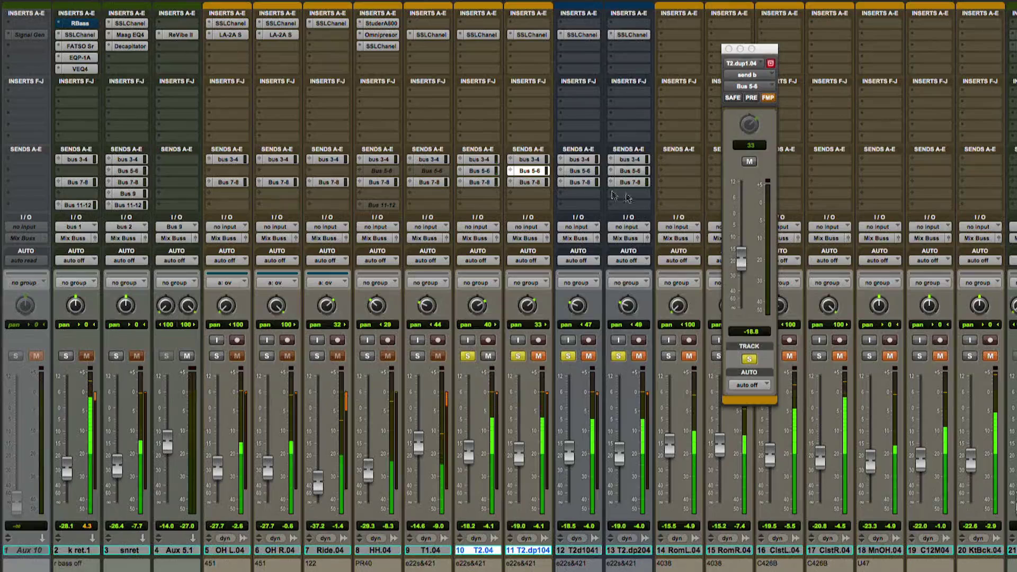
click(482, 171)
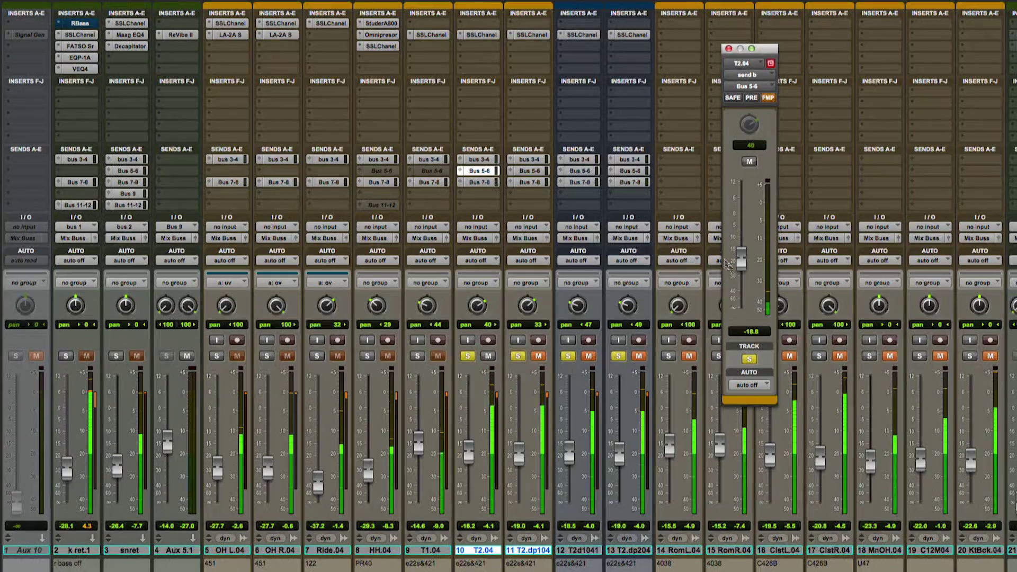
mouse_move(745, 266)
mouse_down()
mouse_move(747, 222)
mouse_move(742, 249)
mouse_up()
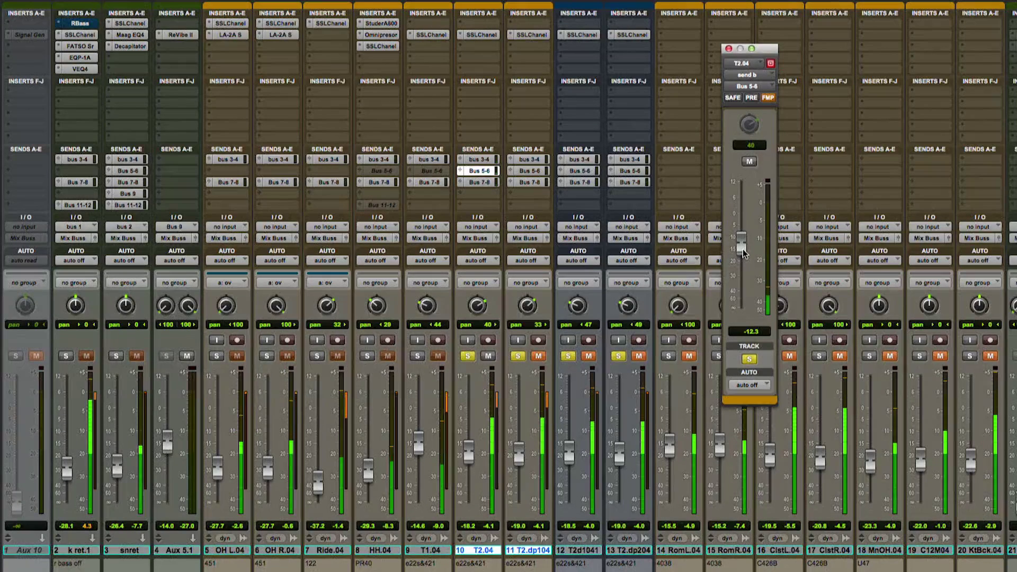
key(space)
drag(493, 173, 580, 175)
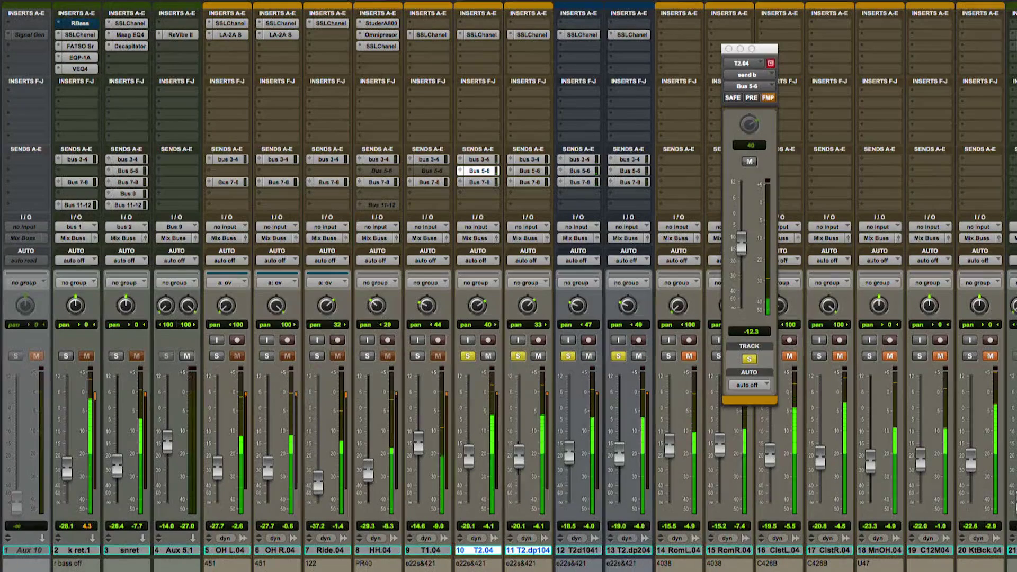
- Unsolo the 'b: t' tom group and pull its faders down together
click(468, 356)
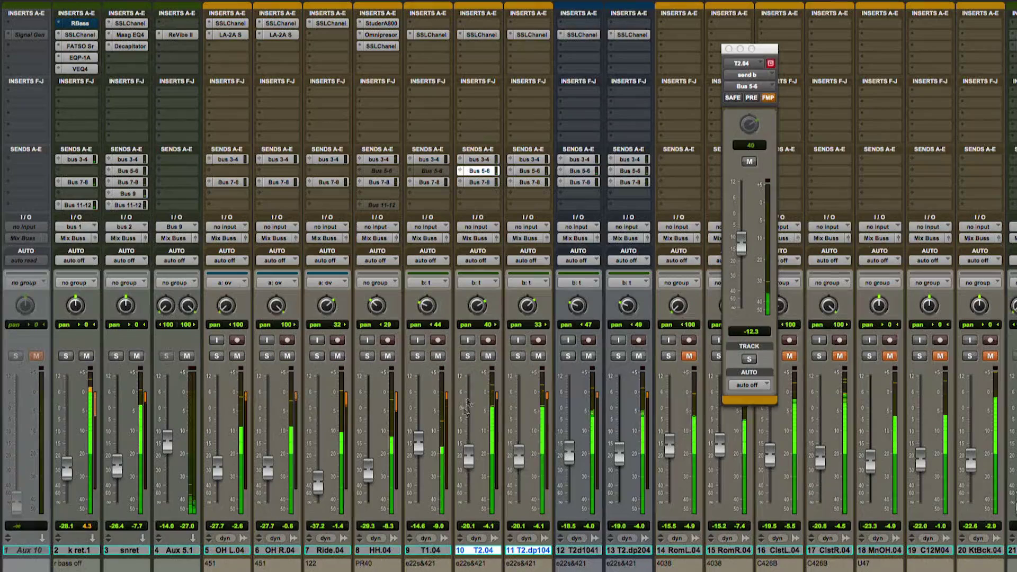
mouse_move(468, 459)
mouse_down()
mouse_move(468, 488)
mouse_move(475, 471)
mouse_up()
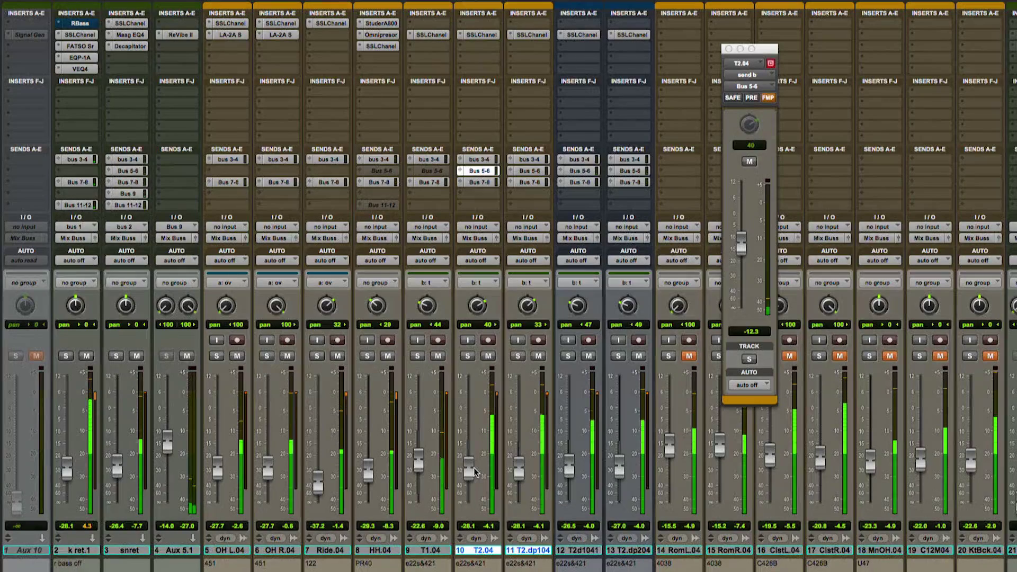
drag(475, 472, 476, 472)
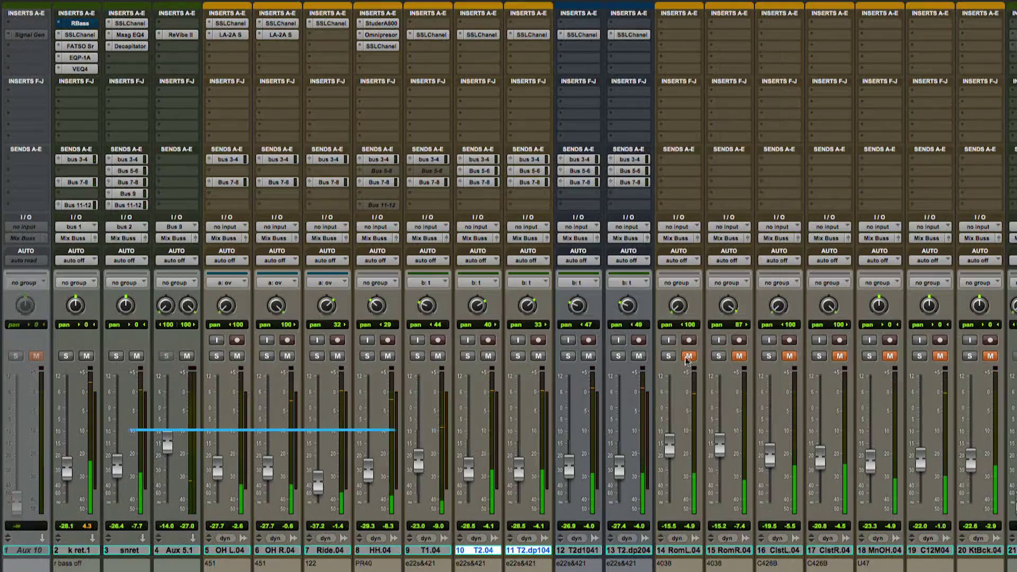
- Unmute and solo RomL.04, insert an MC303 Multi-Band compressor on it, and play
click(688, 356)
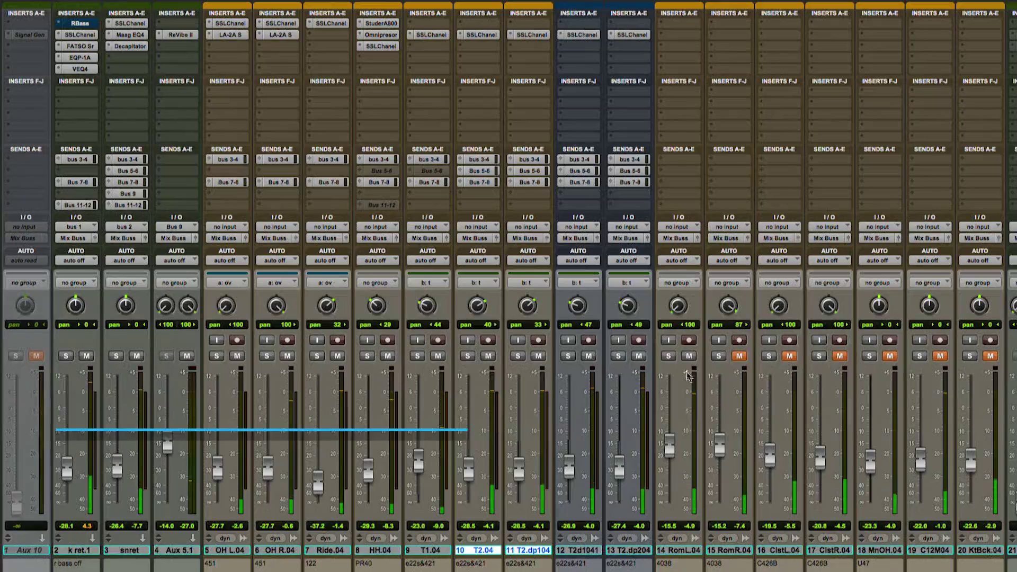
click(669, 356)
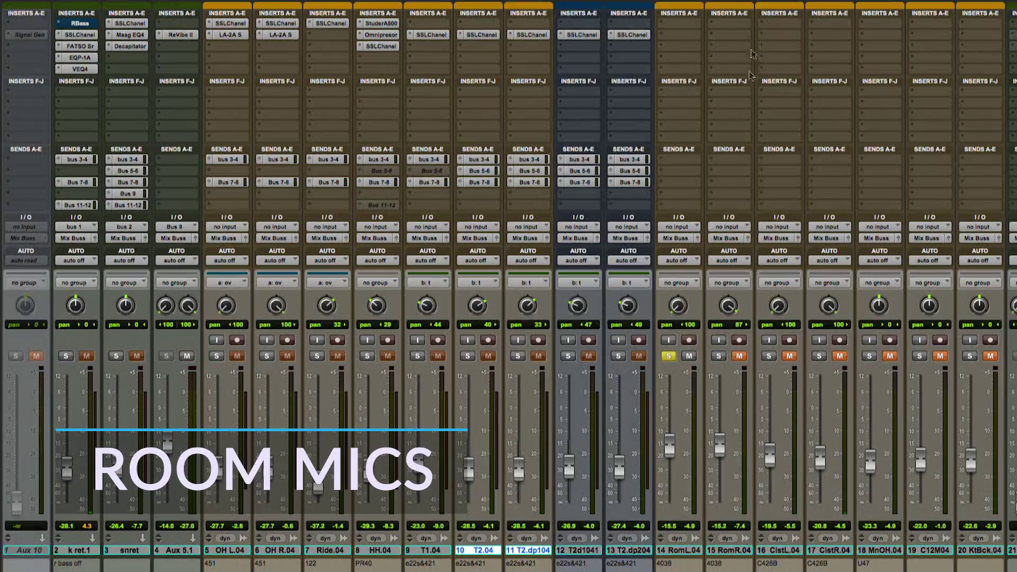
click(690, 102)
mouse_move(825, 106)
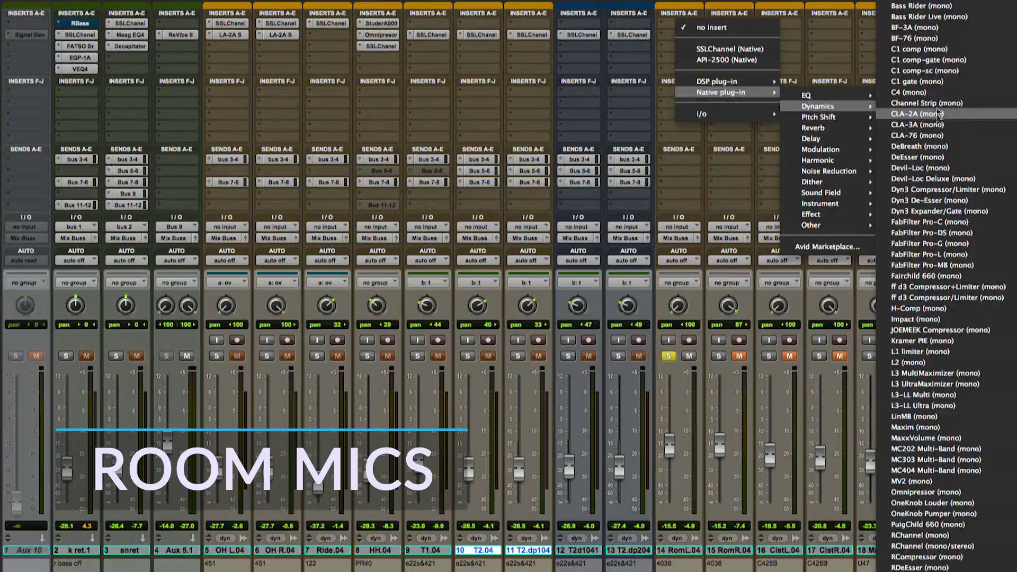
click(930, 457)
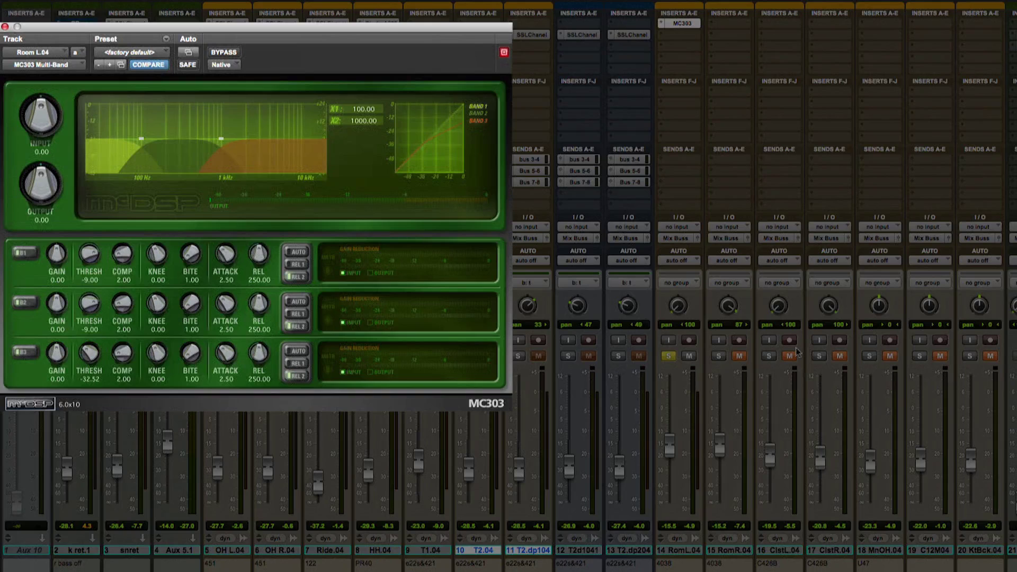
key(space)
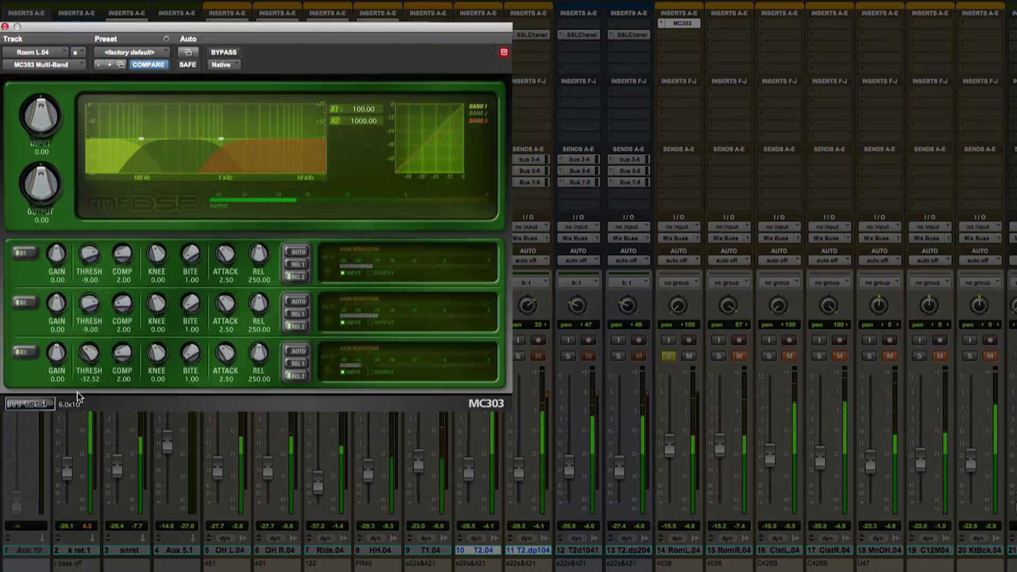
- Add an SSLChannel after the MC303 on Room L and load the MN RM 1 preset
click(674, 34)
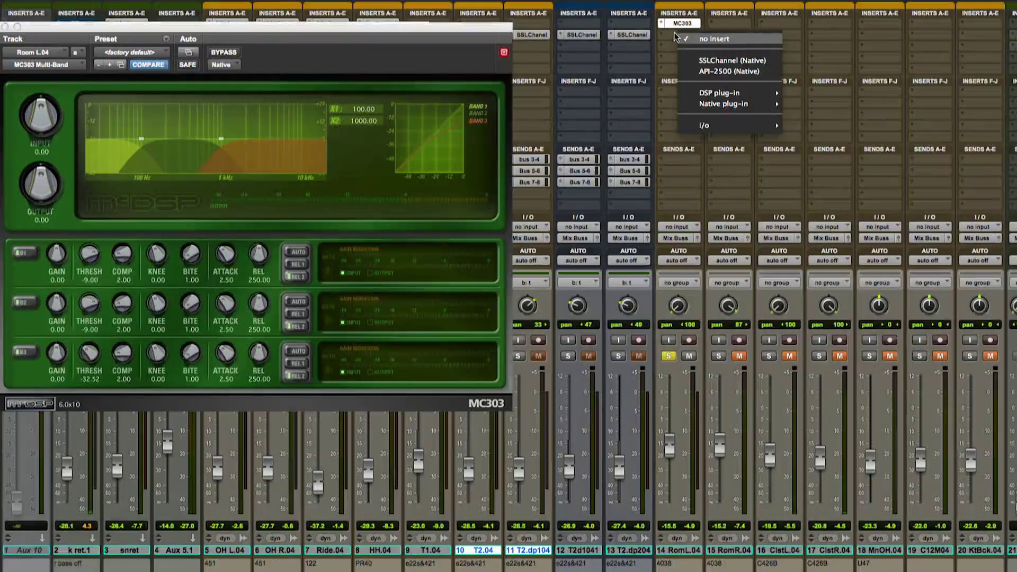
click(690, 64)
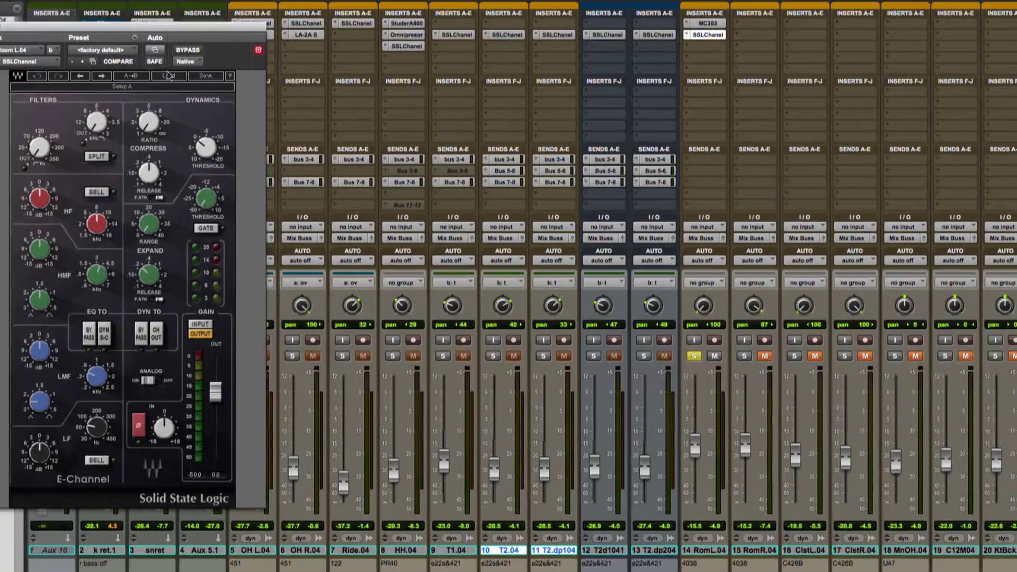
click(144, 76)
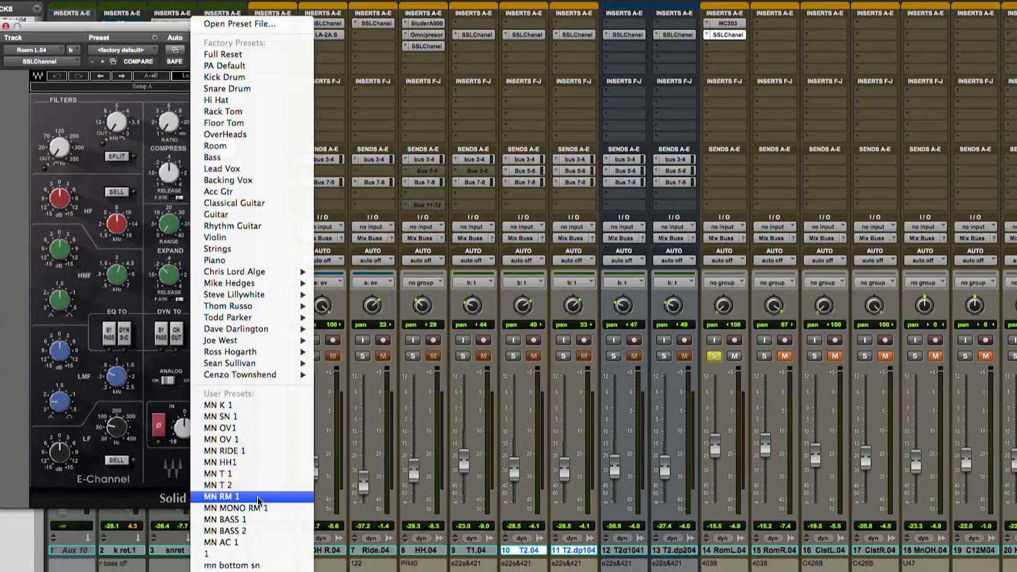
click(245, 497)
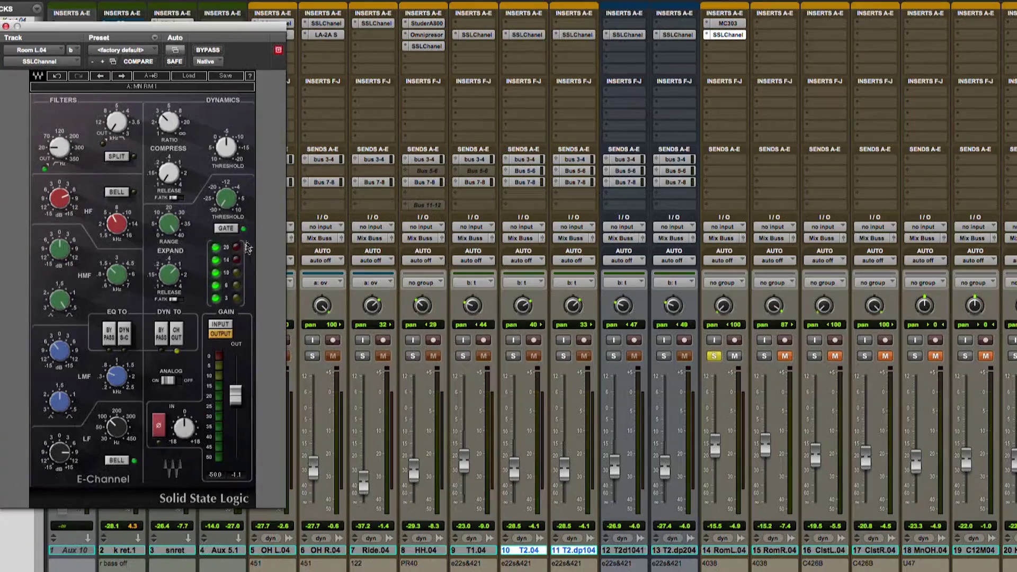
key(space)
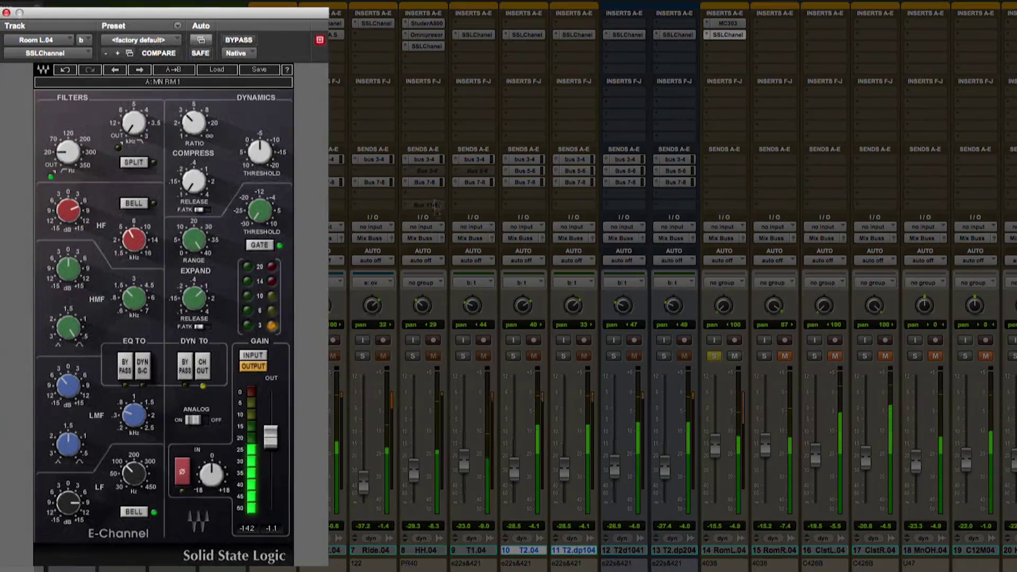
- Tweak the E-Channel: threshold -4.6, HF gain about 5, LMF gain -4.2
drag(260, 152, 260, 142)
mouse_move(68, 212)
drag(68, 212, 68, 216)
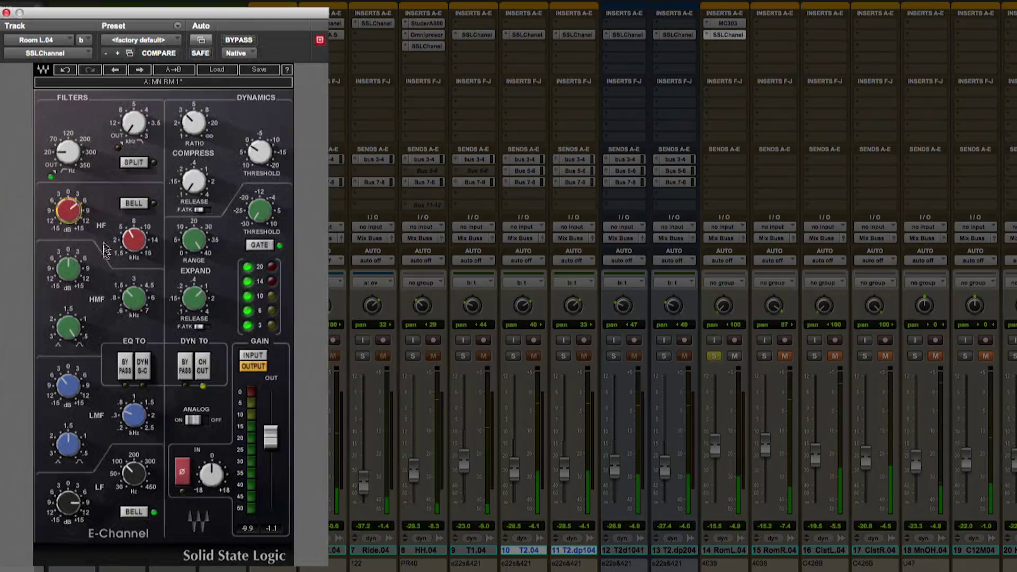
click(145, 316)
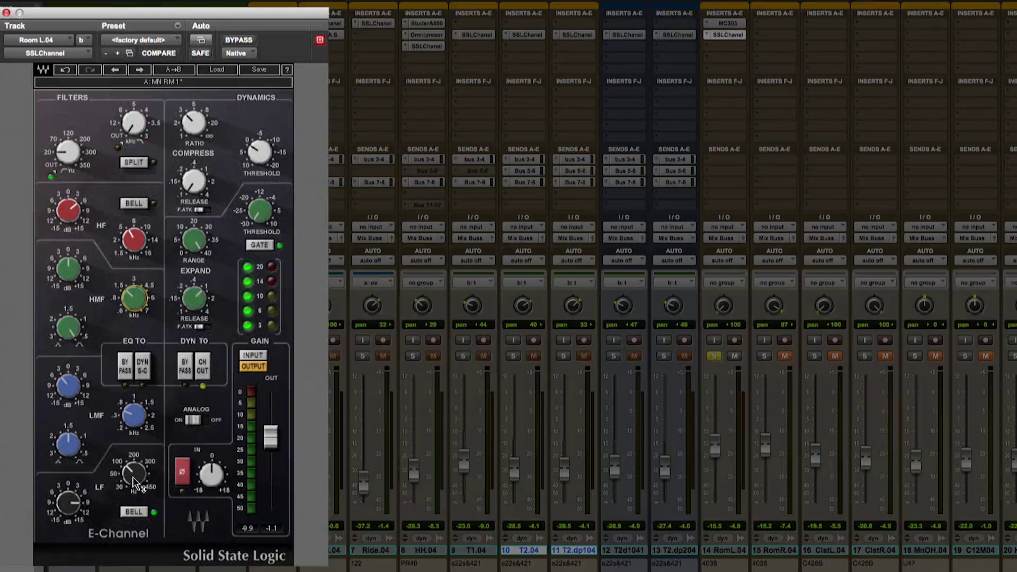
click(70, 388)
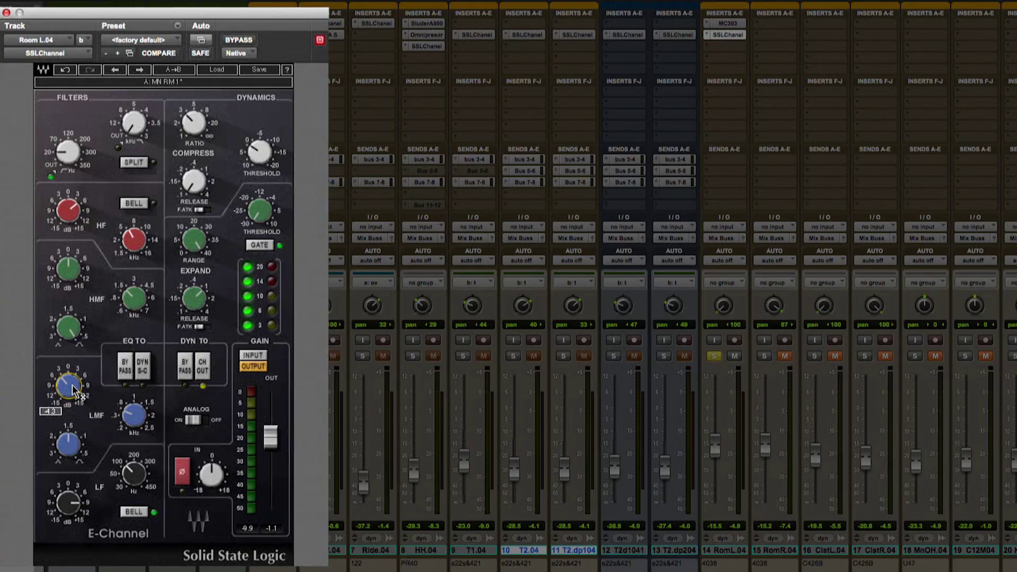
key(space)
drag(73, 386, 75, 390)
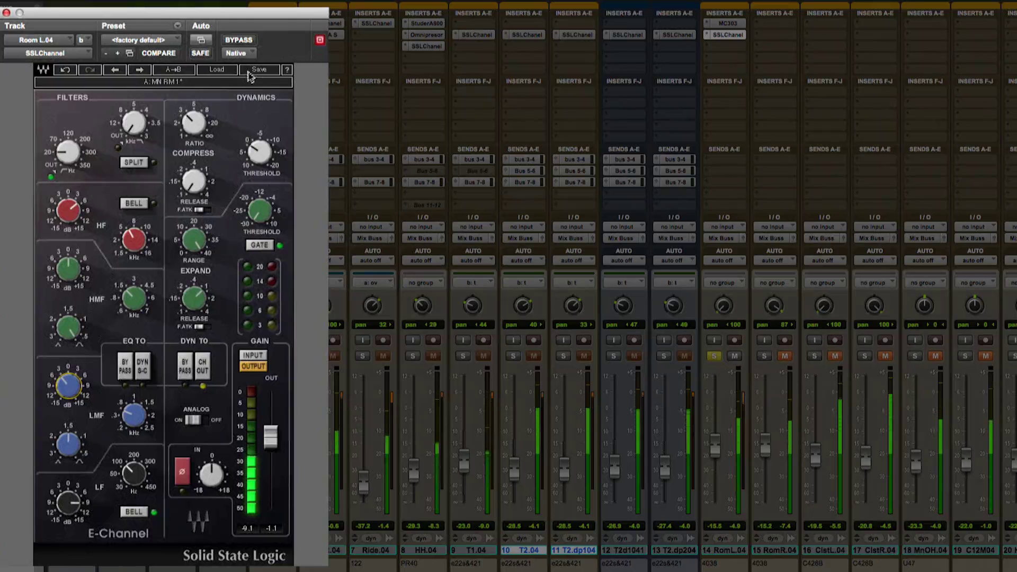
- Compare the E-Channel against bypass, then copy Room L's MC303 and SSL inserts onto Room R
click(237, 40)
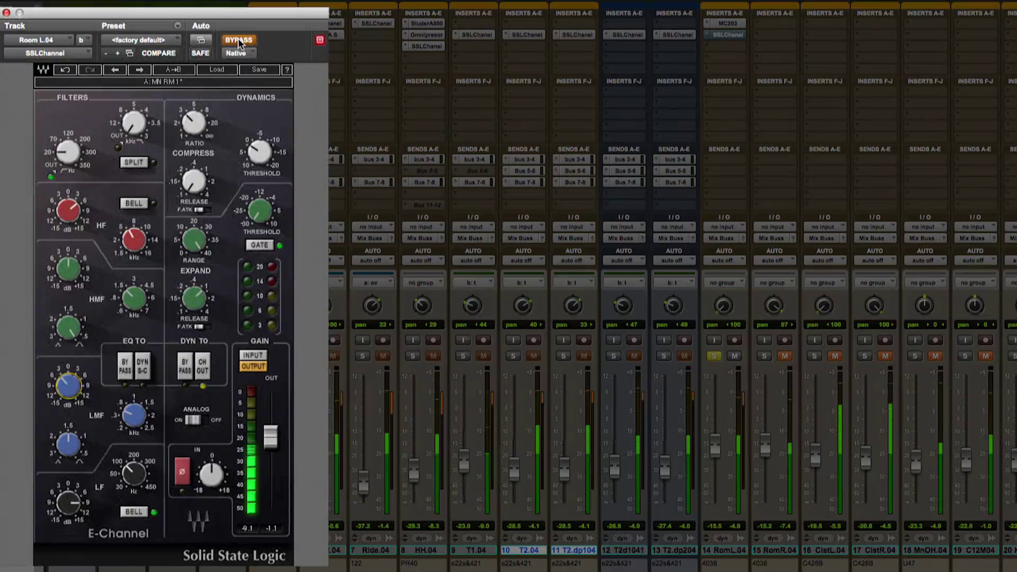
click(238, 38)
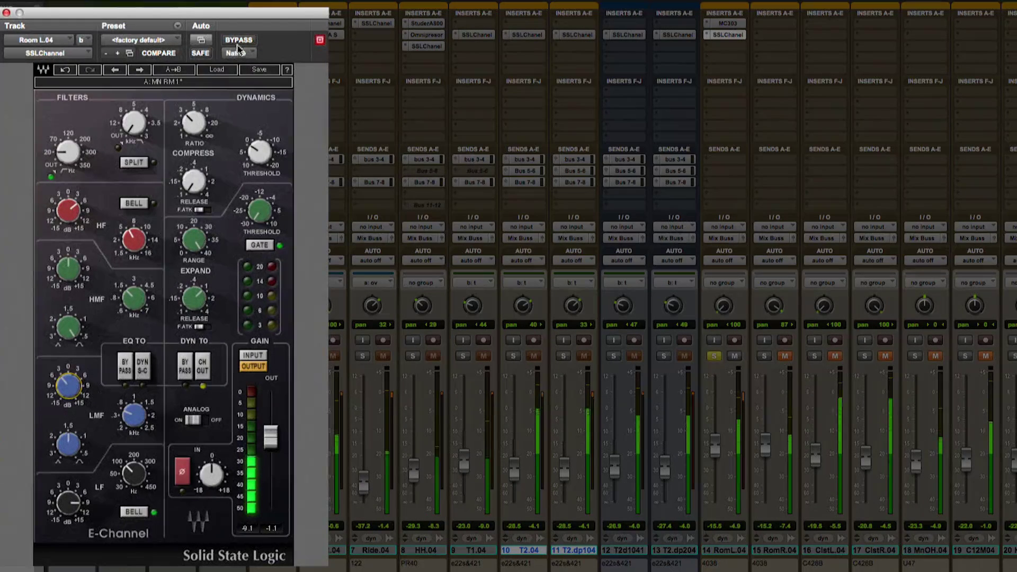
mouse_move(85, 368)
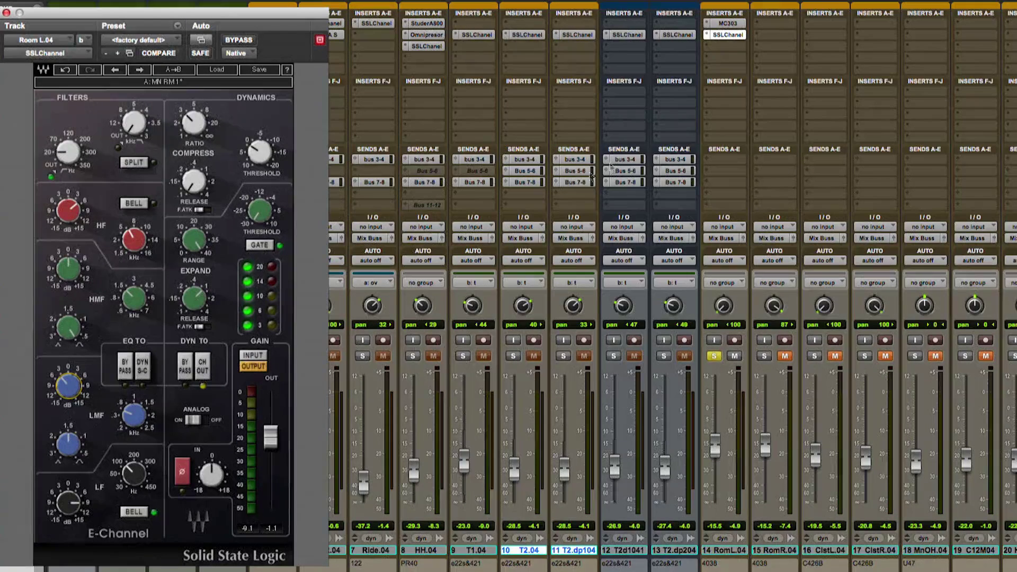
drag(737, 24, 775, 38)
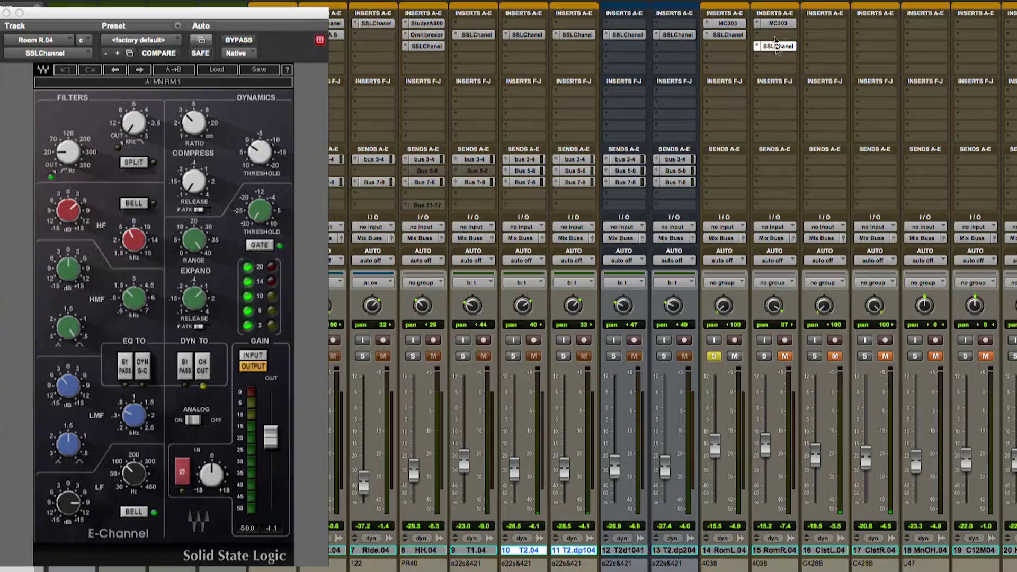
- Unmute Room R, compare the room mics by toggling Room L's mute, then unsolo Room R
click(786, 357)
key(space)
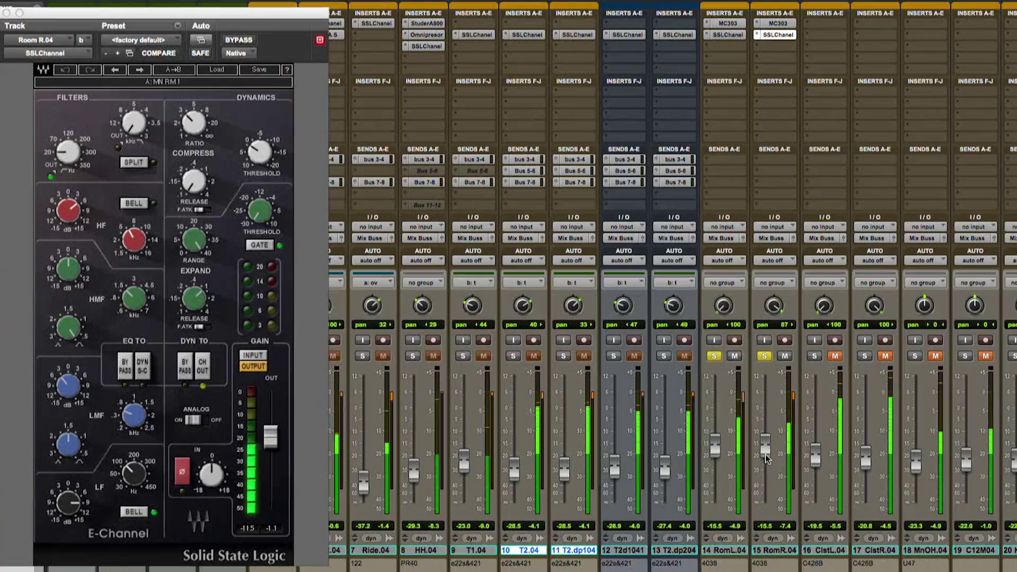
click(735, 356)
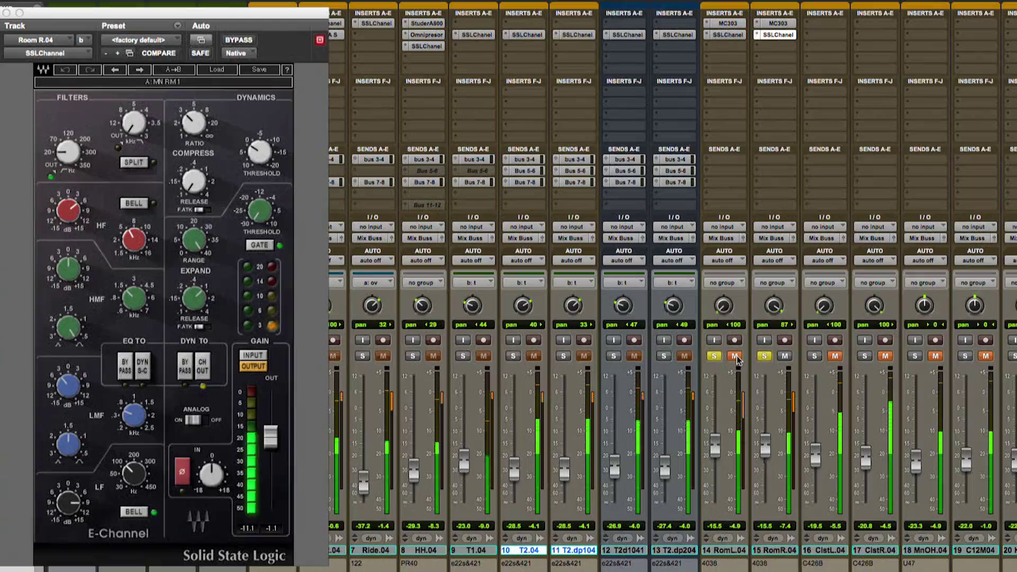
click(735, 356)
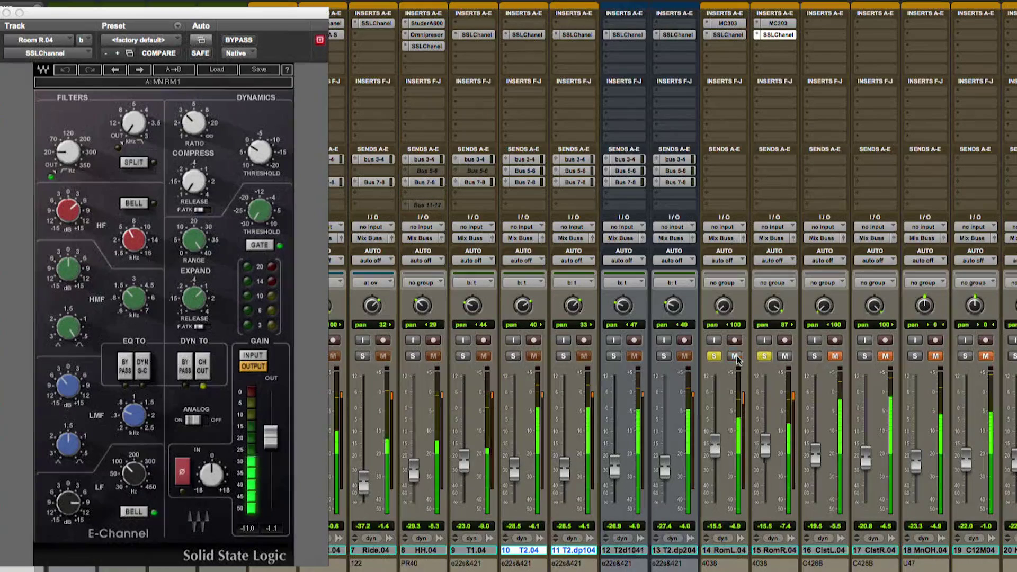
click(766, 356)
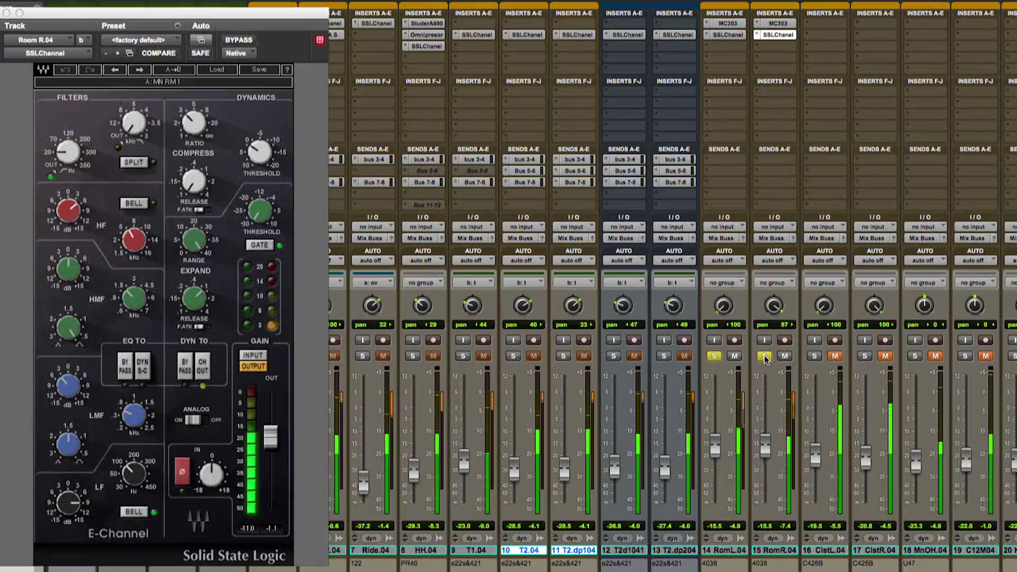
key(space)
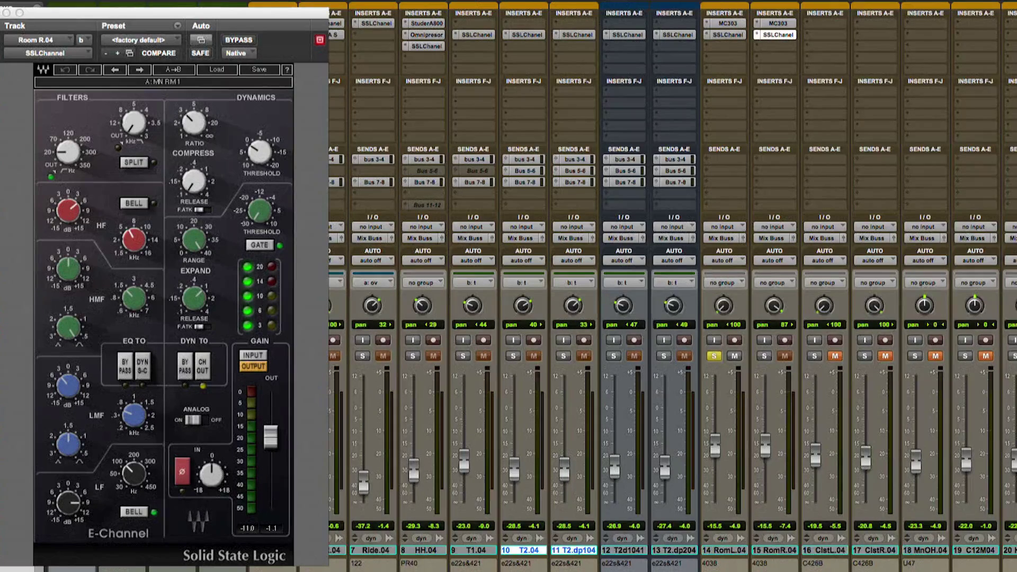
- Copy the MC303 insert onto Closet L and Closet R, and the SSL E-Channel onto Closet L
scroll(583, 33, right, 5)
drag(551, 23, 602, 26)
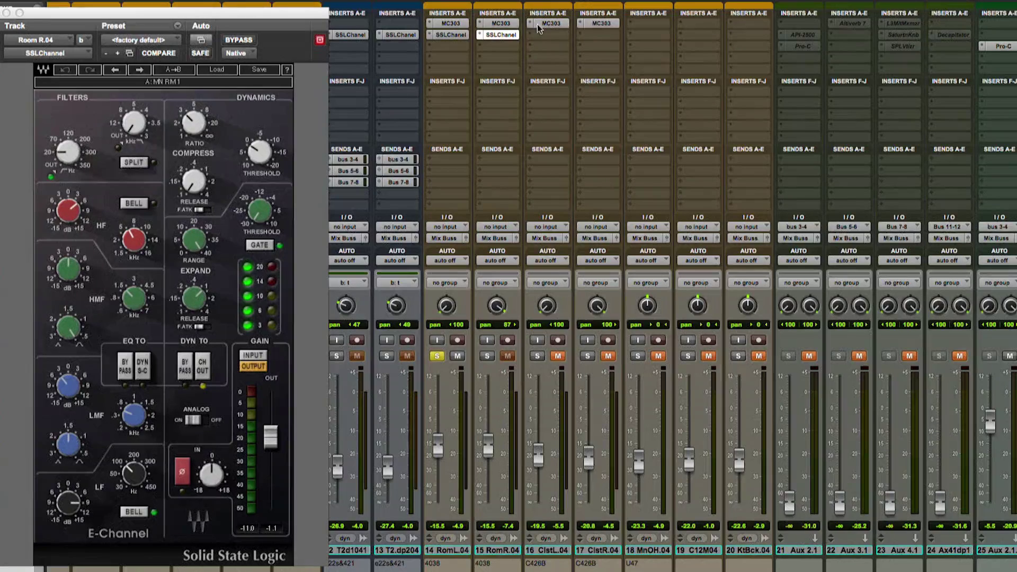
drag(501, 34, 601, 45)
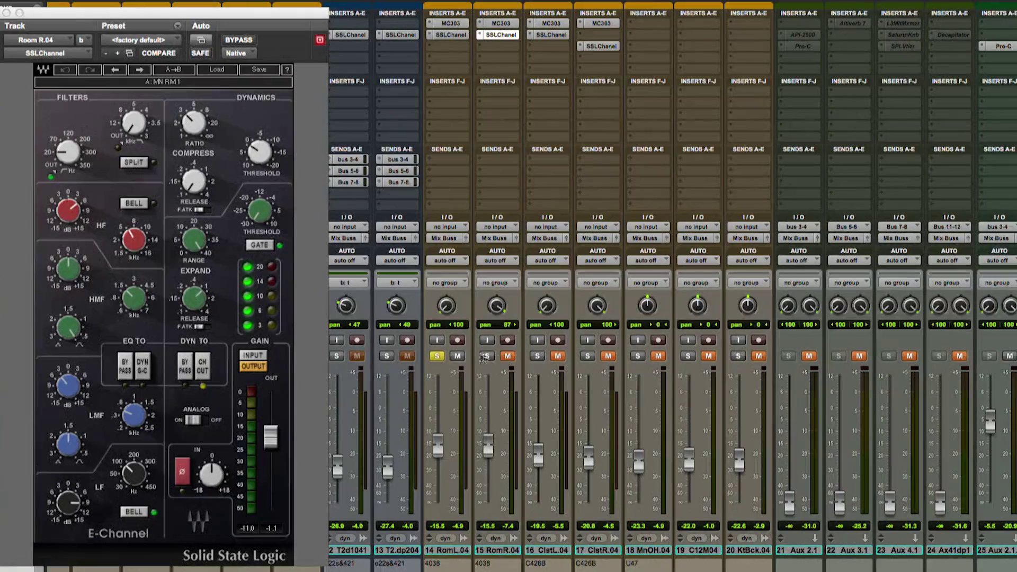
- Lower Closet L's fader to -21.0 and boost its MC303 band 3 gain
key(space)
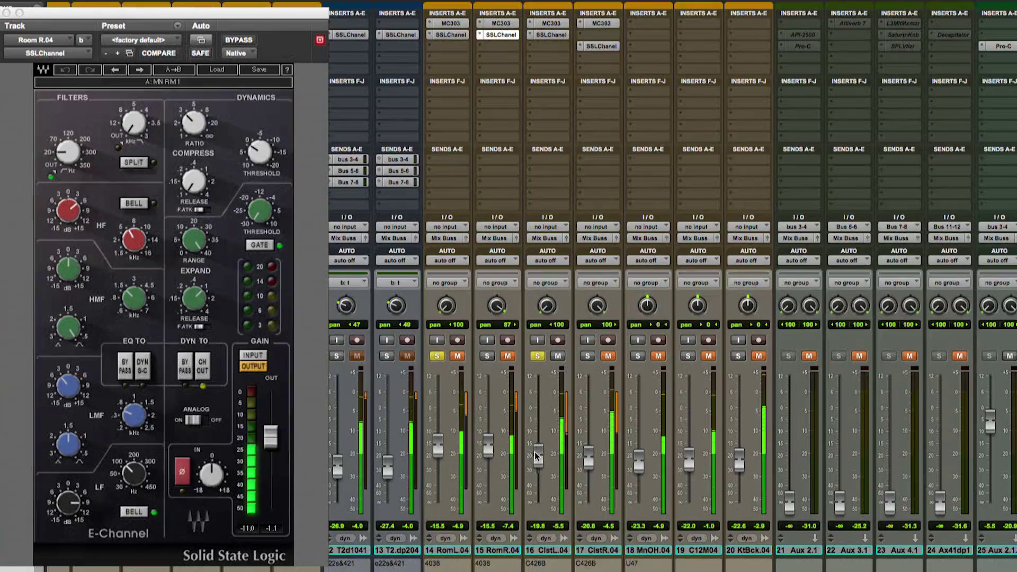
drag(538, 456, 538, 460)
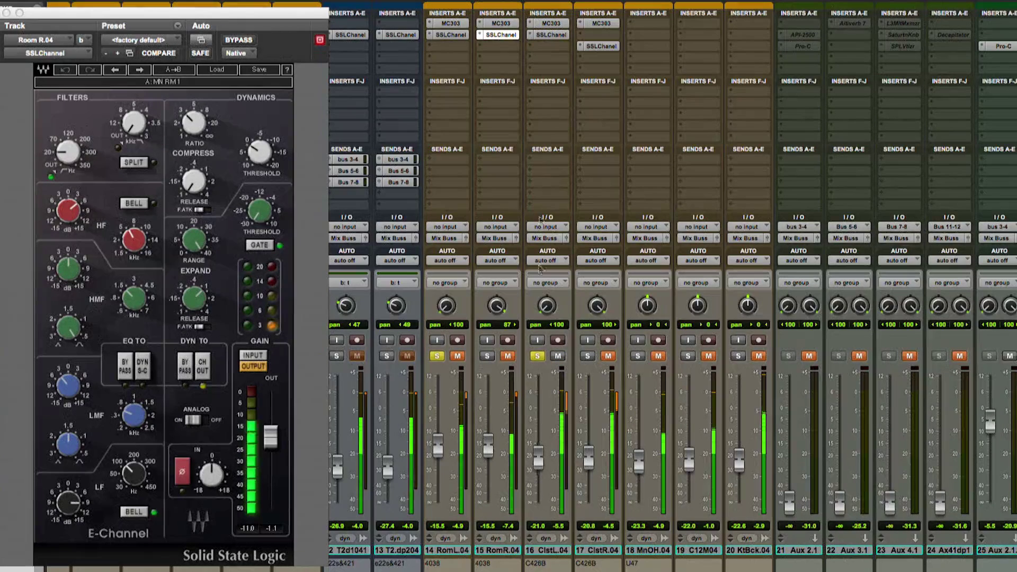
click(551, 34)
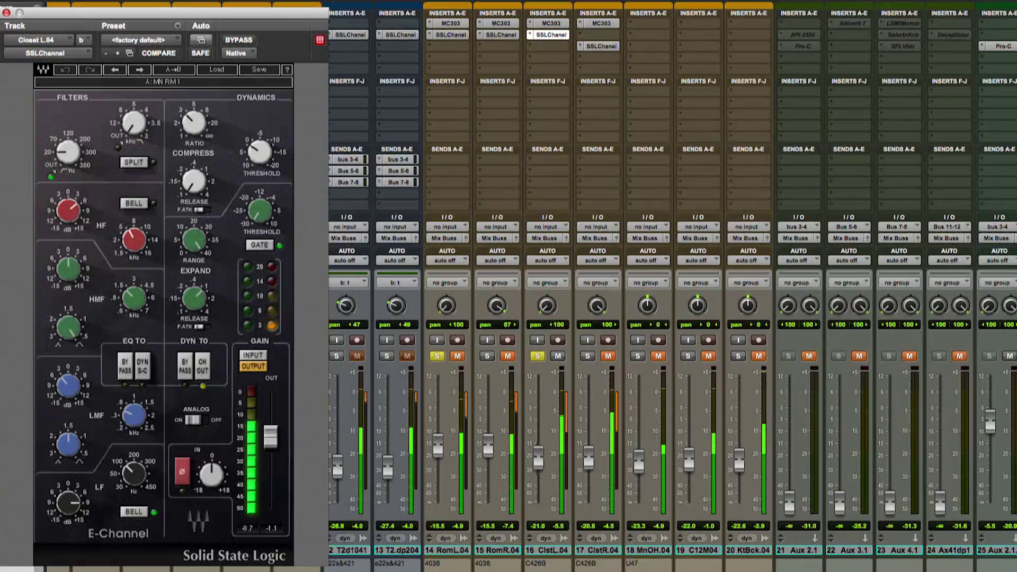
click(554, 23)
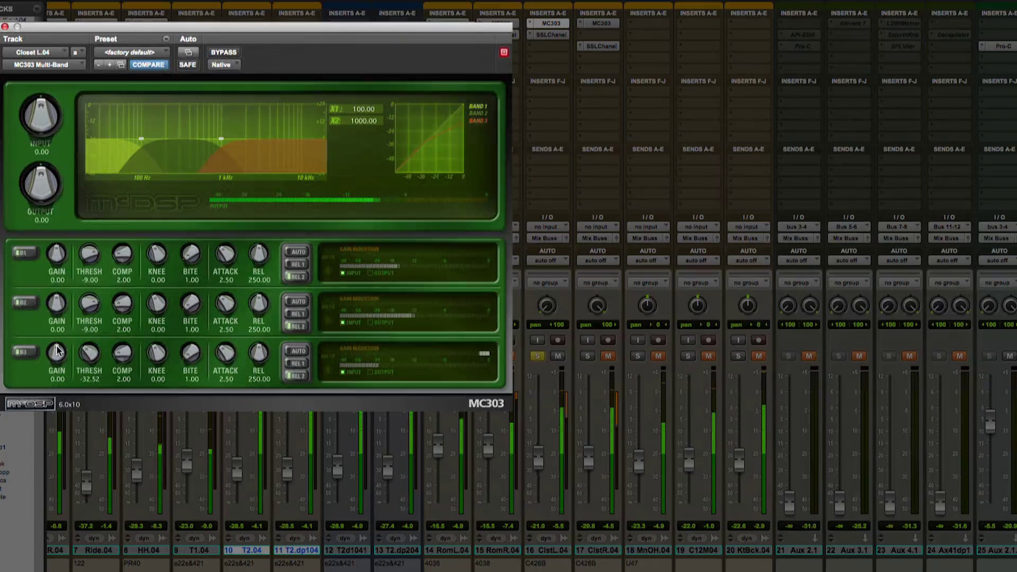
drag(57, 349, 60, 351)
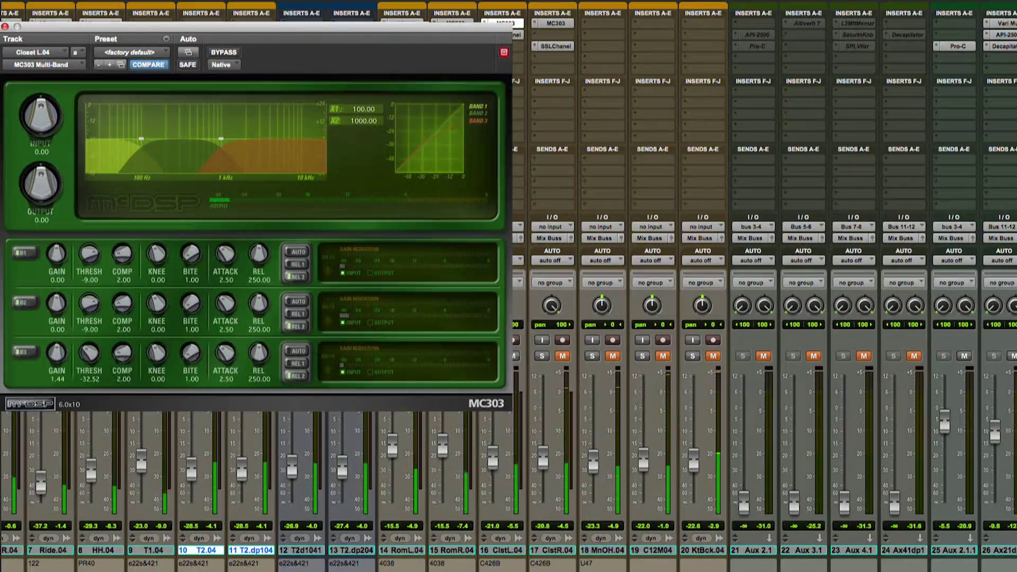
- Set Closet L's SSL compressor threshold around 4.3 and adjust its low-frequency gain
click(506, 35)
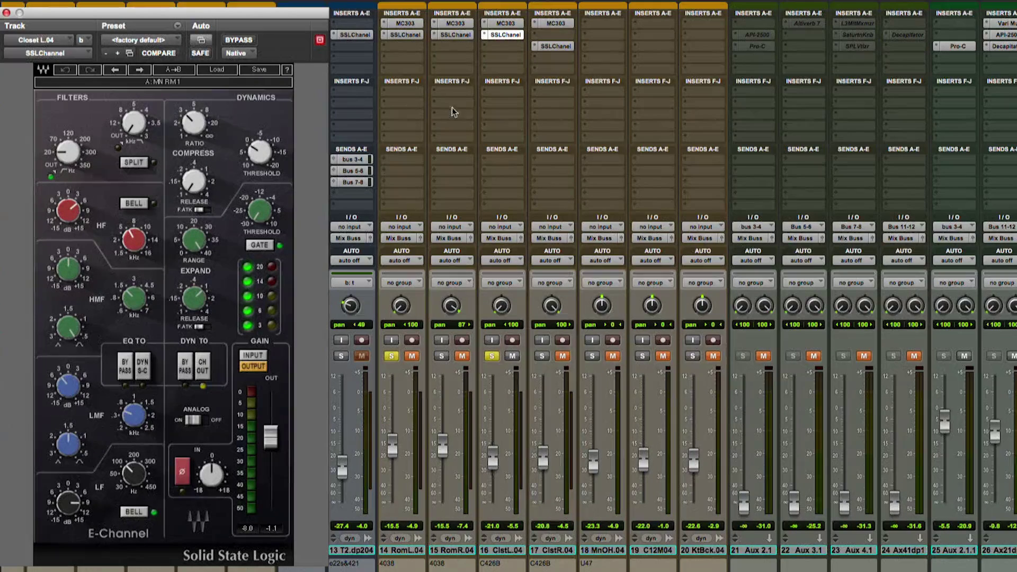
key(space)
mouse_move(260, 153)
mouse_down()
mouse_move(259, 178)
mouse_move(259, 164)
mouse_up()
key(Up)
key(Up)
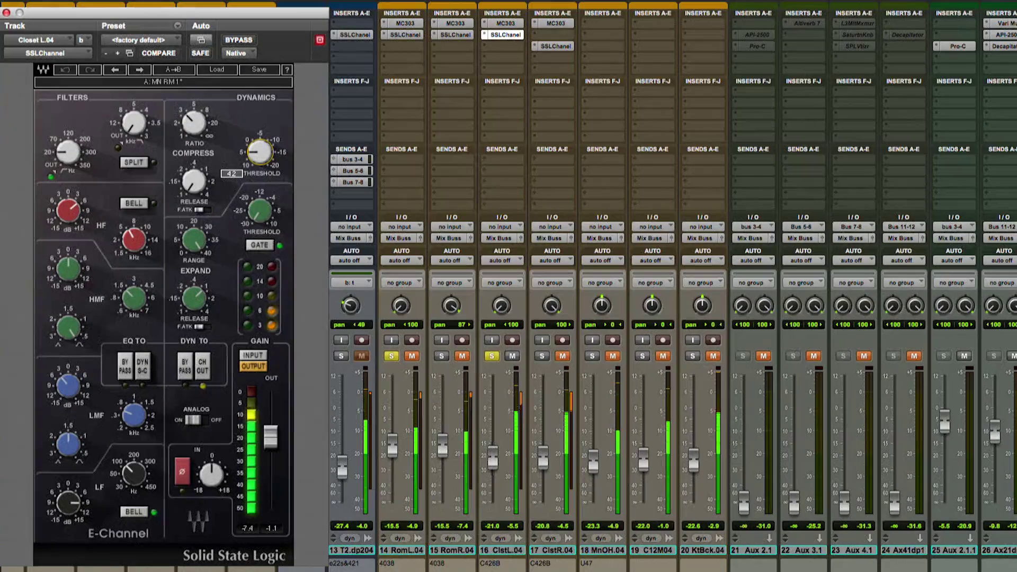
drag(260, 152, 262, 148)
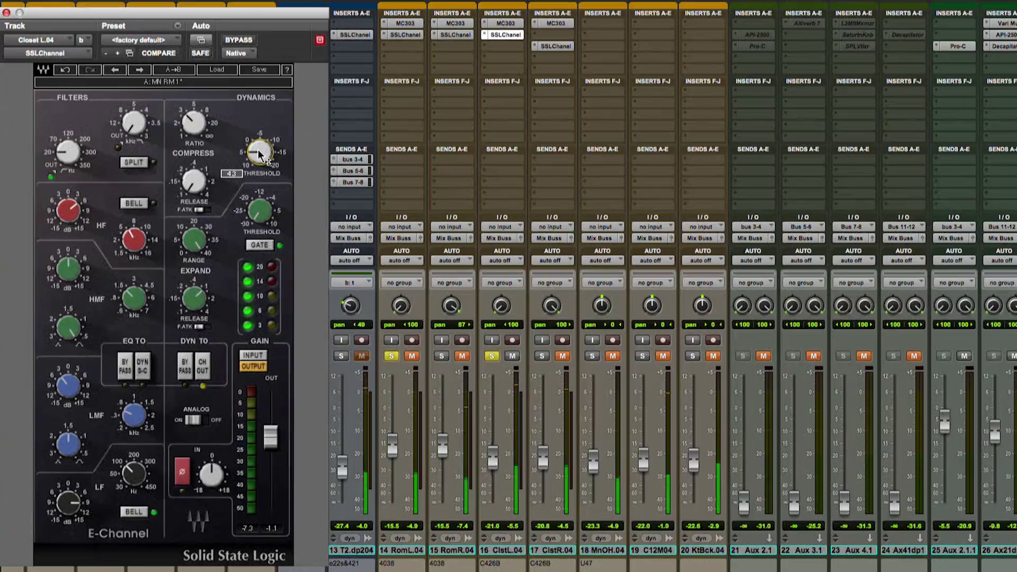
click(258, 151)
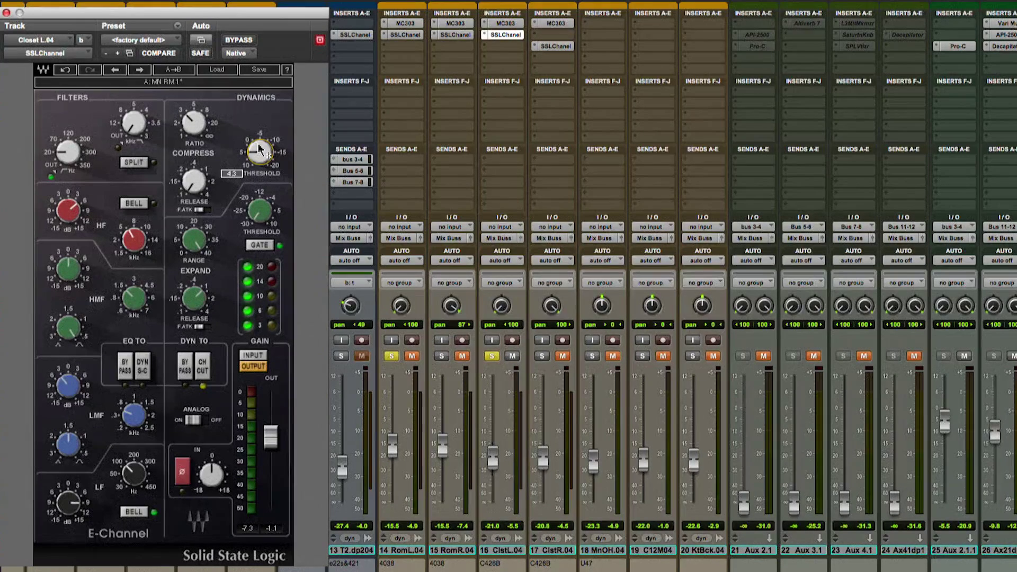
key(space)
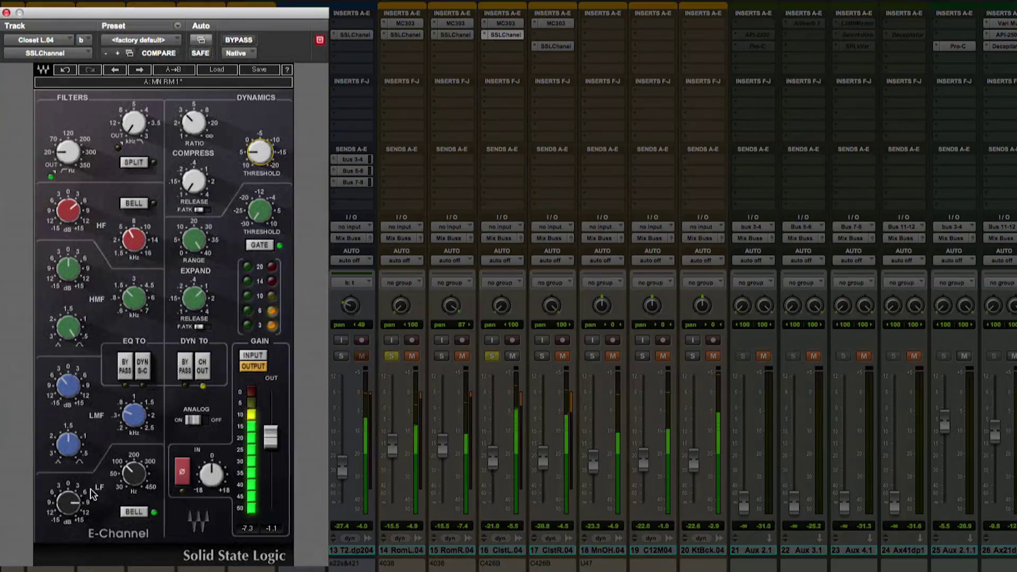
click(72, 501)
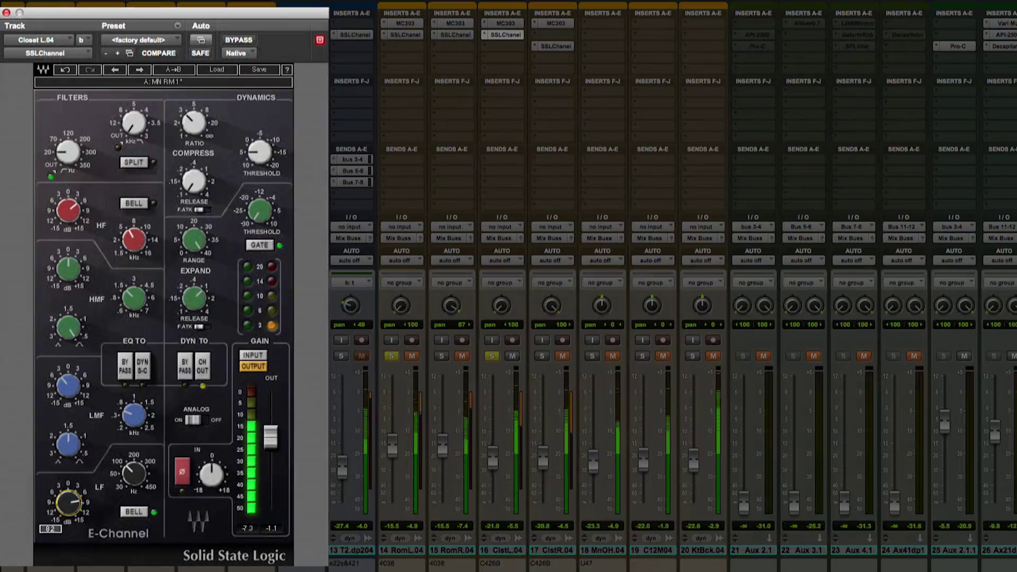
click(514, 83)
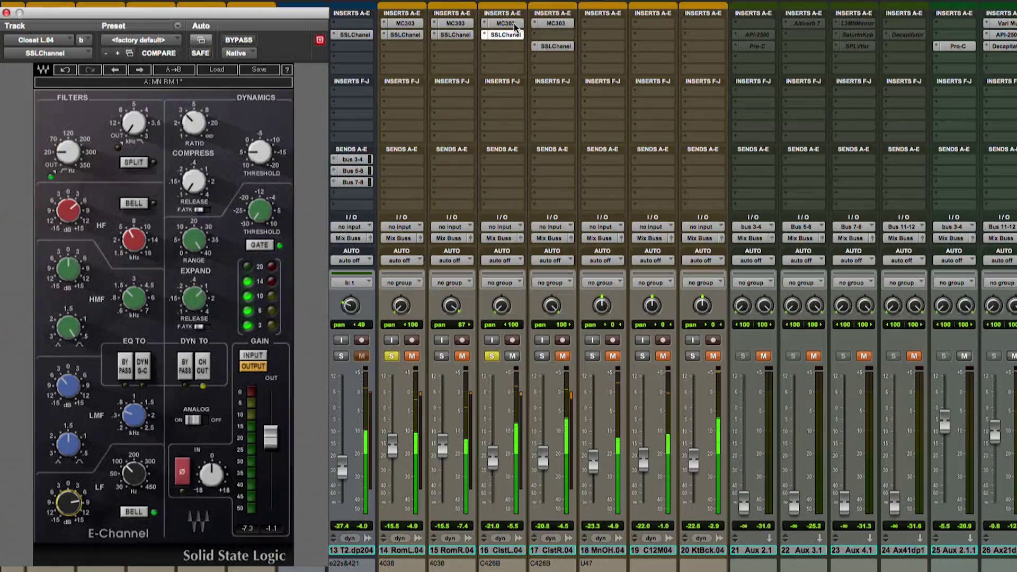
- Insert an SSL E-Channel on Closet R, unmute and solo it, and flip Closet L's polarity
click(562, 25)
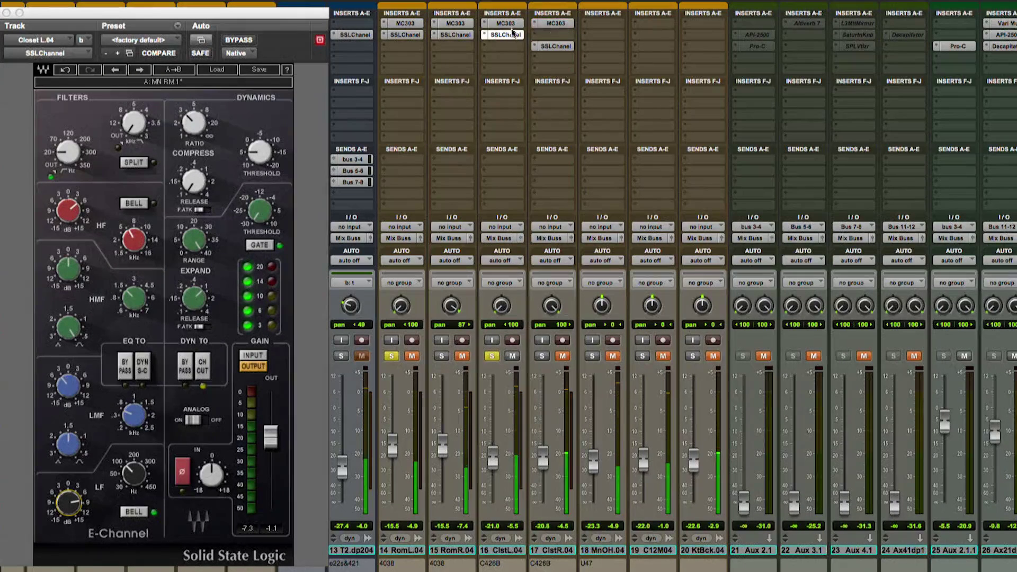
click(554, 34)
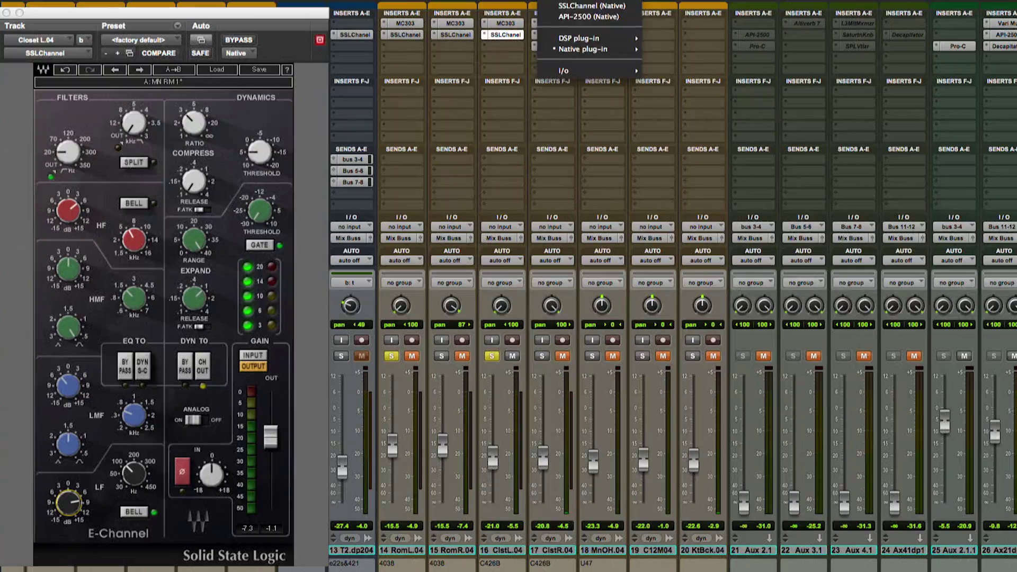
click(591, 4)
key(space)
click(562, 356)
click(542, 356)
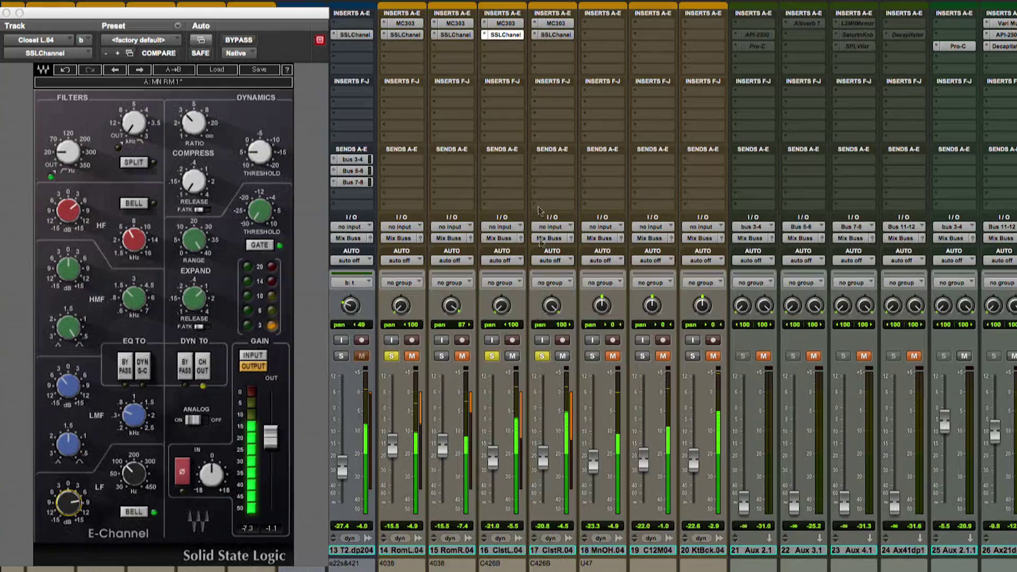
click(183, 471)
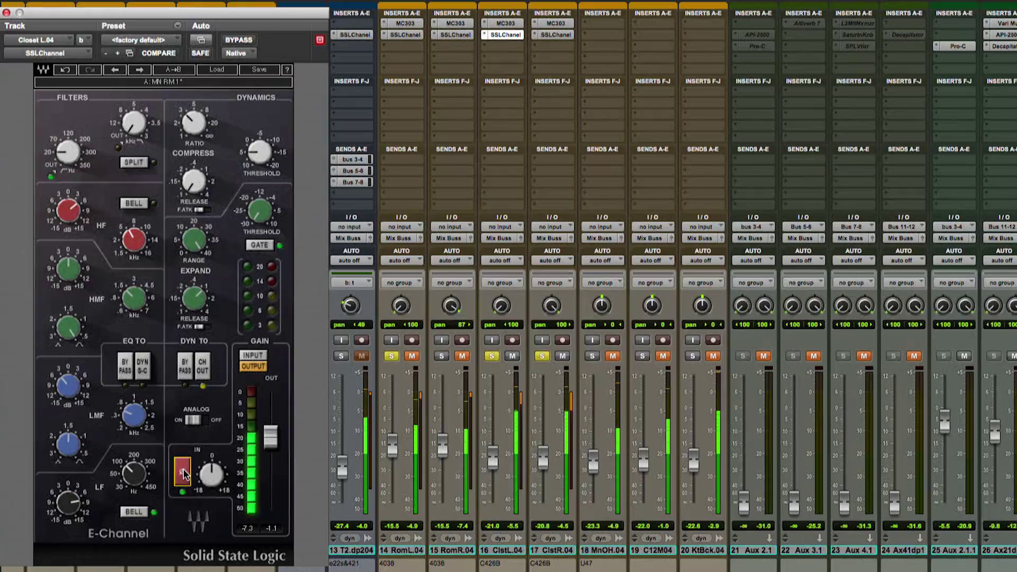
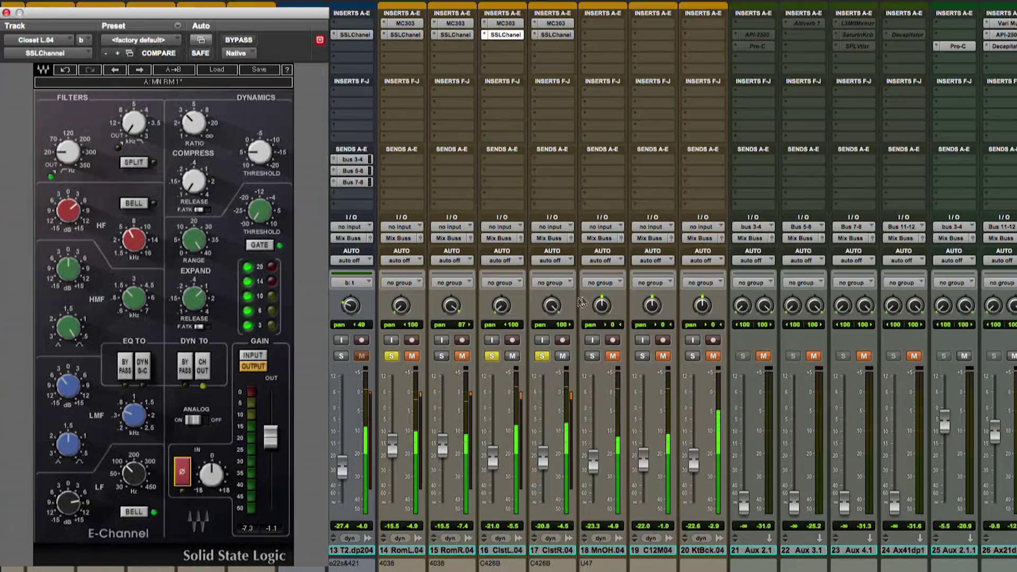
- Unmute and solo RomR.04, pull the Closet pair down, set ClstR.04 to about -21.4, then mute it
click(462, 356)
click(441, 356)
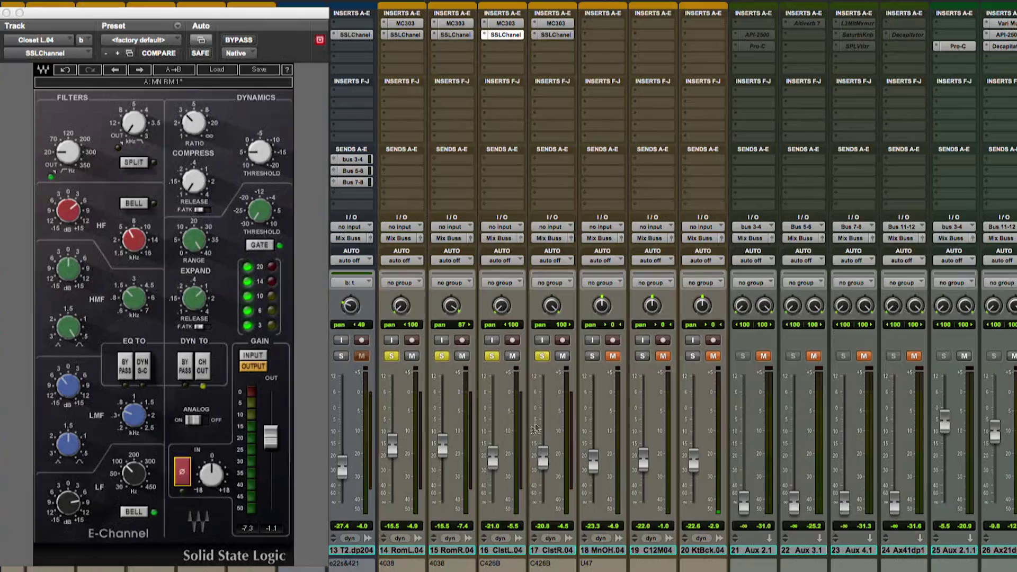
mouse_move(492, 455)
mouse_down()
mouse_move(493, 498)
mouse_move(497, 453)
mouse_move(496, 464)
mouse_up()
drag(546, 500, 550, 459)
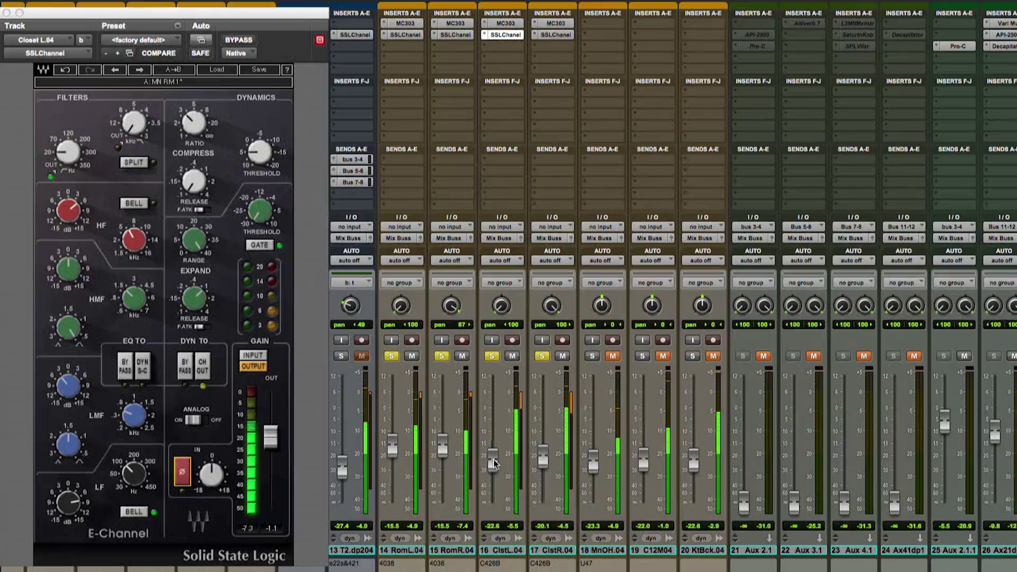
drag(542, 463, 542, 466)
click(561, 356)
- Mute the RomL.04, ClstL.04 and RomR.04 tracks
shift+click(401, 551)
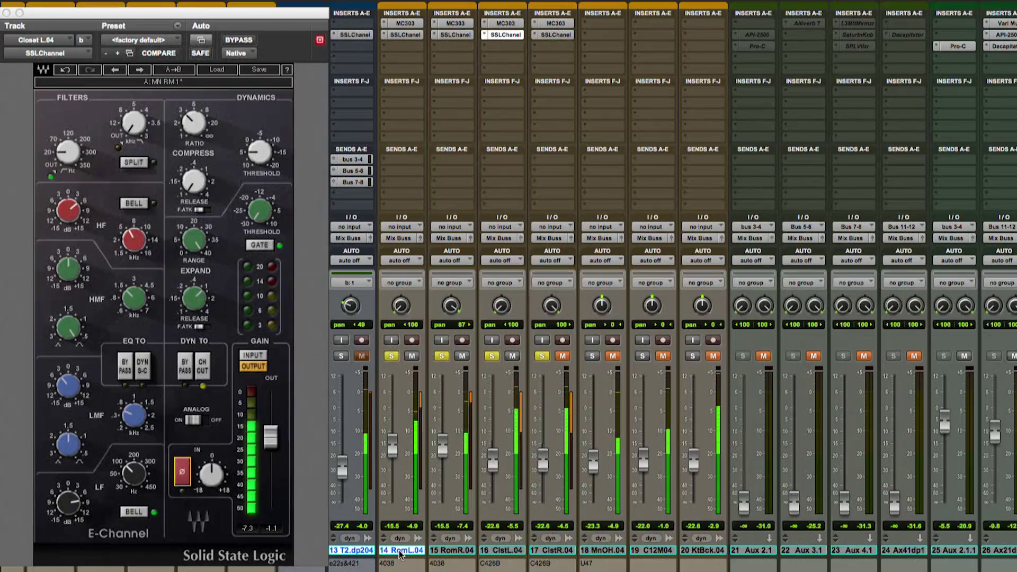
click(444, 551)
click(415, 551)
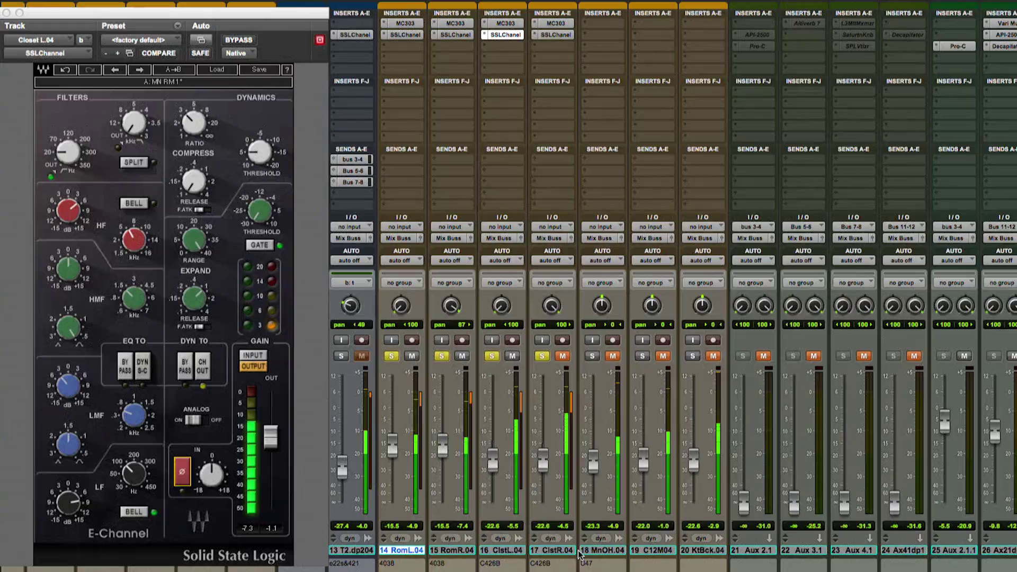
key(shift+m)
click(512, 357)
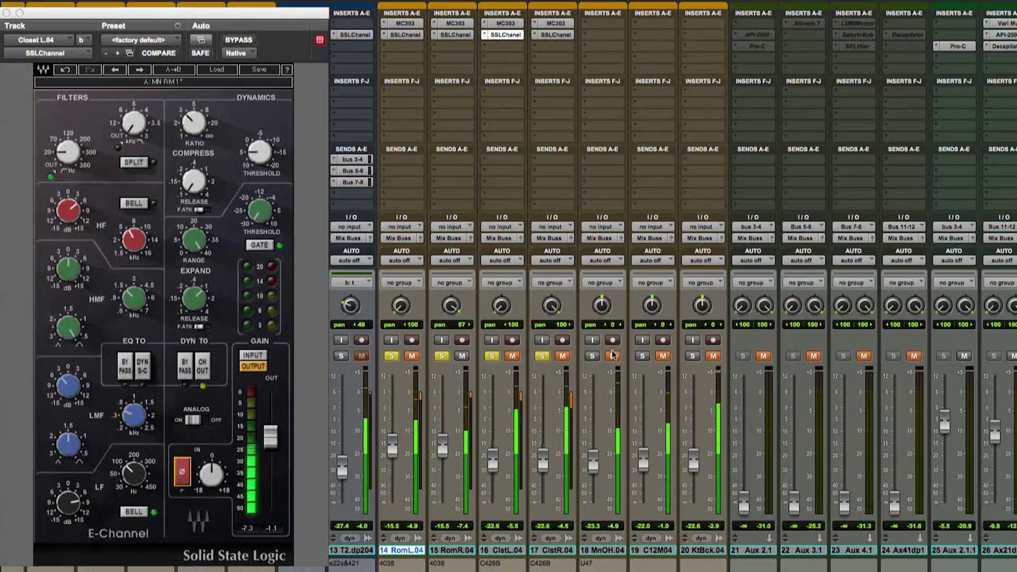
click(613, 357)
- Solo MnOH.04 and raise it to -17.4, then audition C12M04 and KtBck.04 soloed
click(462, 356)
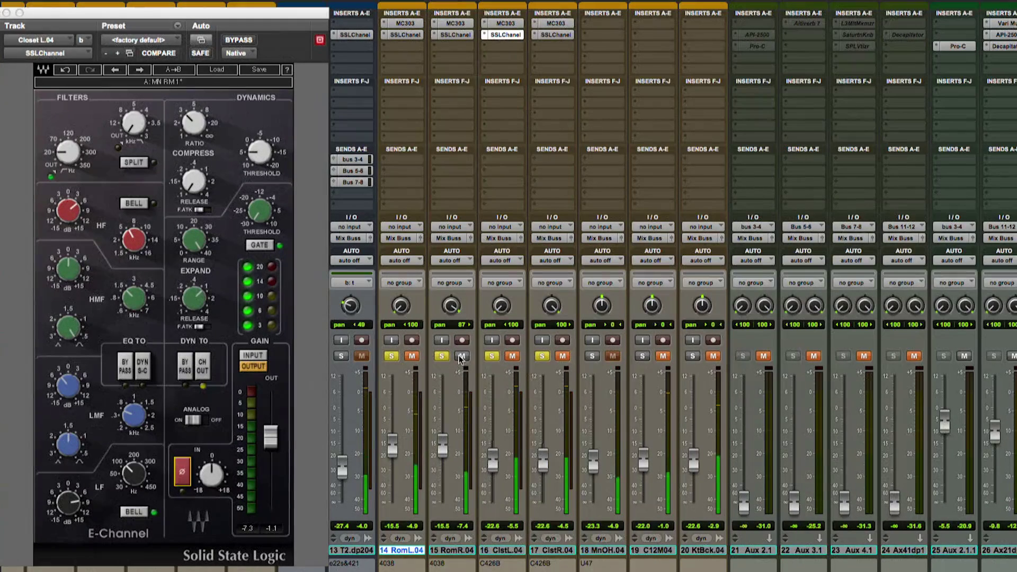
click(591, 357)
drag(594, 461, 594, 446)
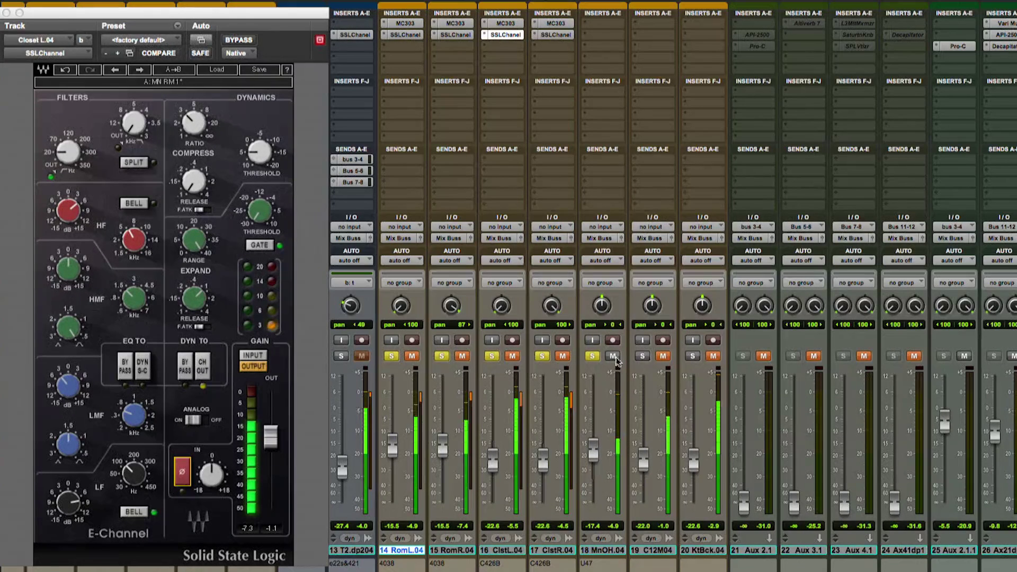
click(643, 356)
click(663, 356)
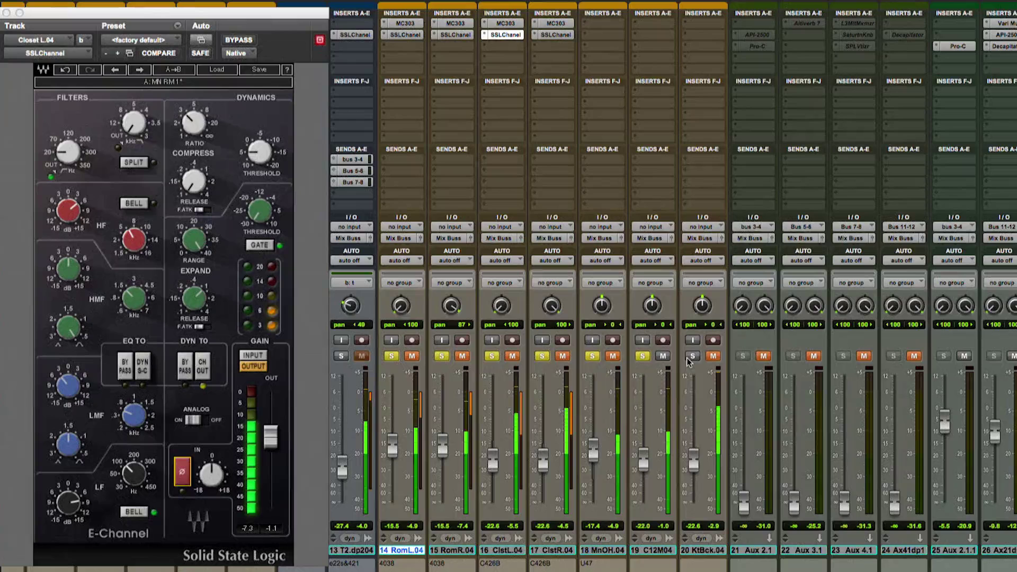
click(693, 356)
click(713, 357)
click(669, 353)
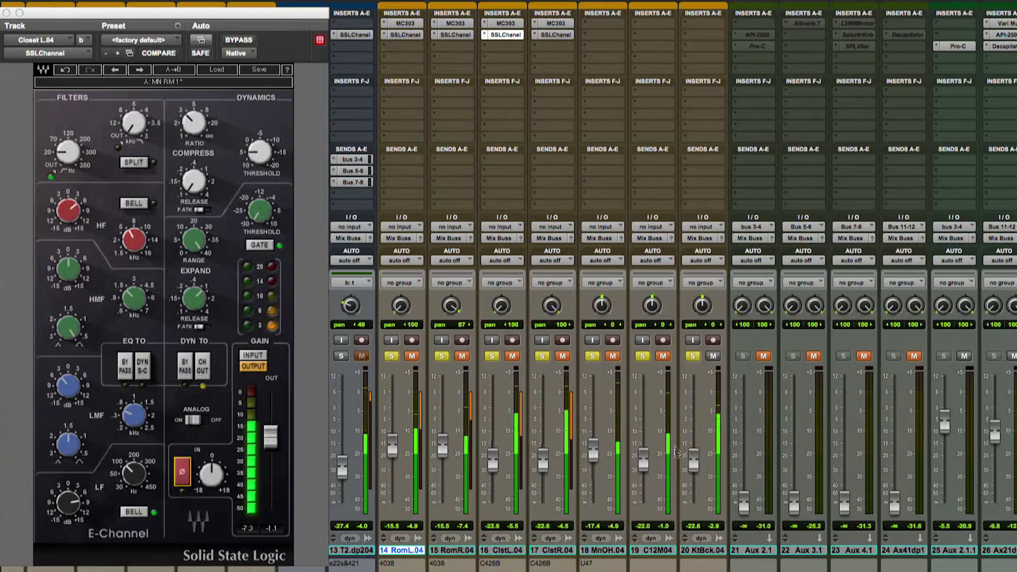
- Copy the MC303 onto MnOH.04, C12M04 and KtBck.04, and mute KtBck.04
drag(562, 26, 661, 29)
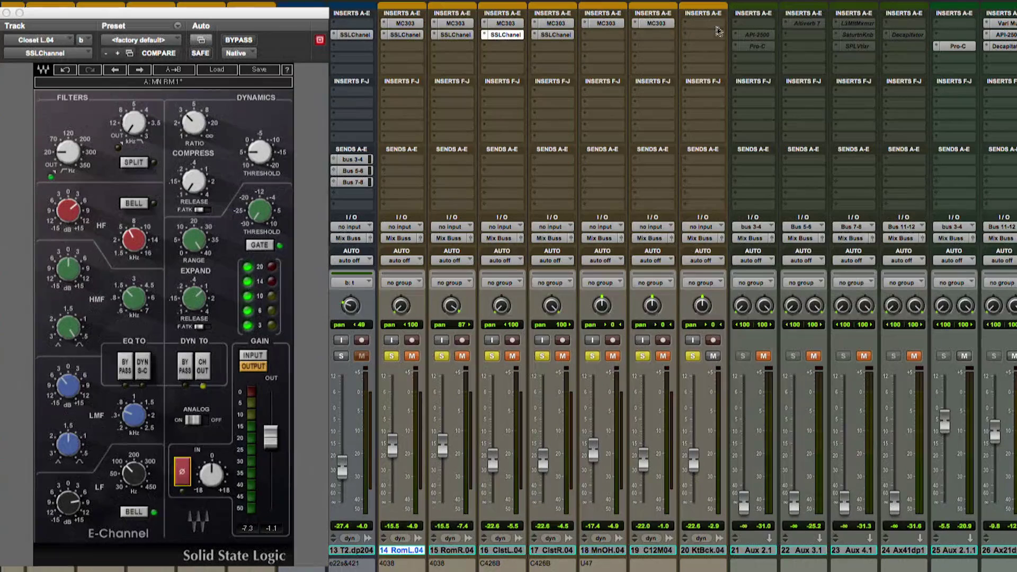
drag(684, 27, 689, 26)
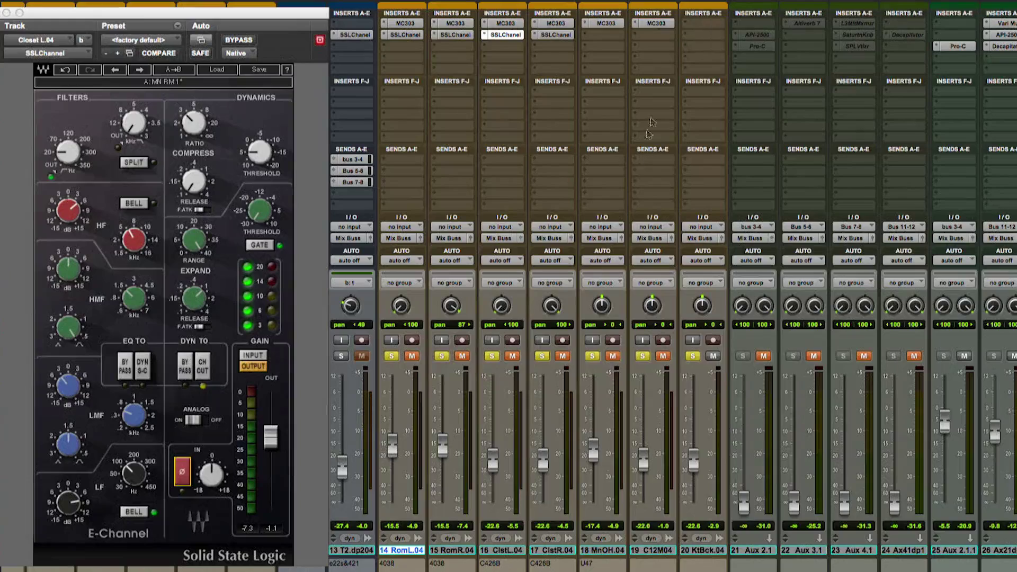
click(714, 357)
click(606, 23)
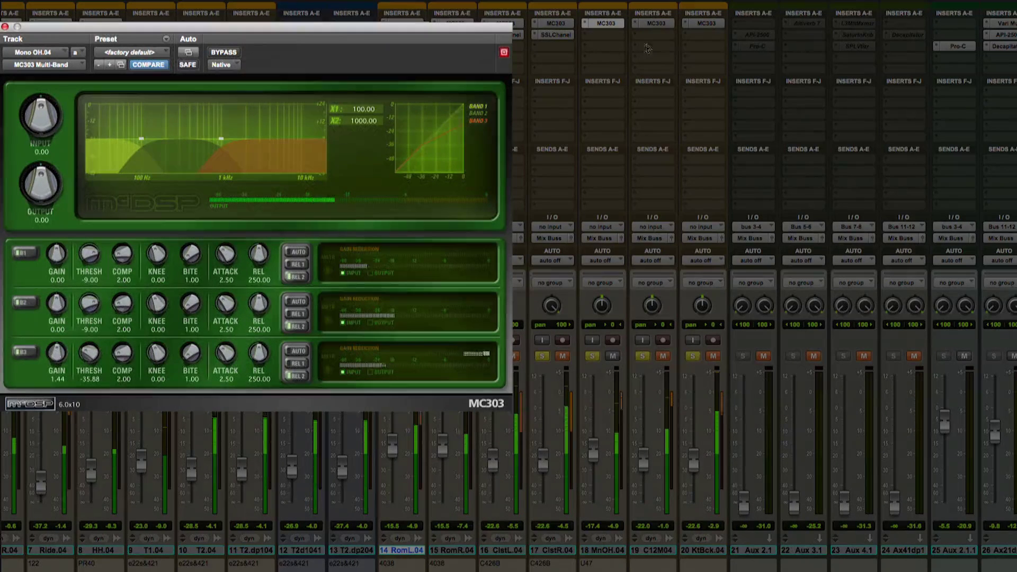
- Inspect the C12 Mono RM.04 and Kit Back.04 MC303s, raising Kit Back's band 3 threshold to -26.76
click(656, 23)
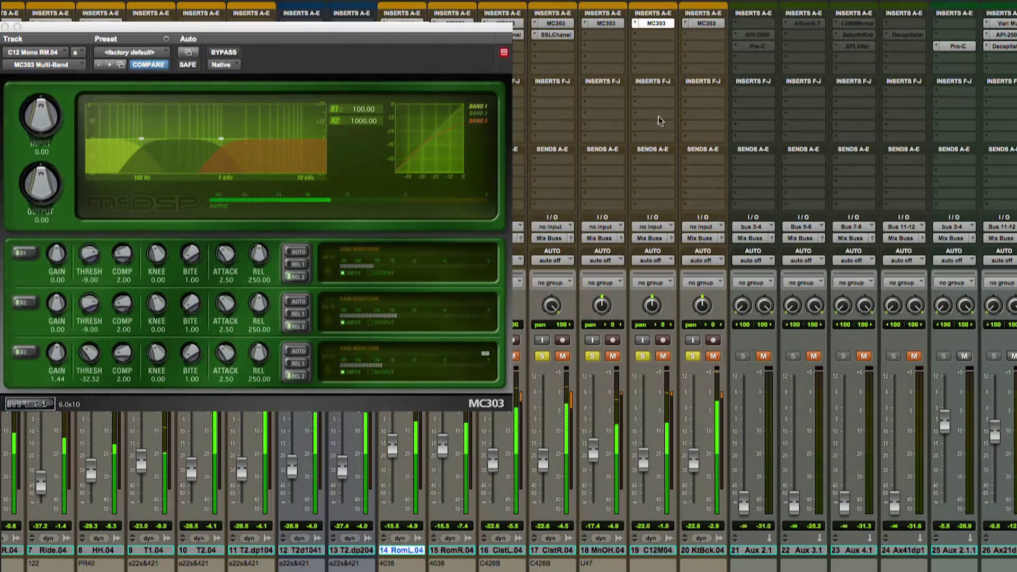
click(713, 24)
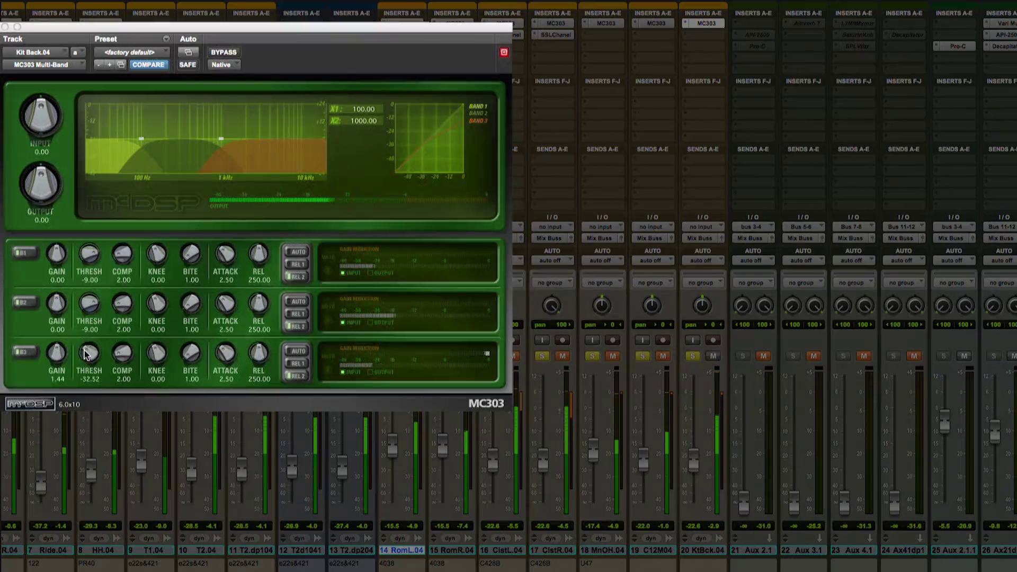
drag(86, 355, 87, 341)
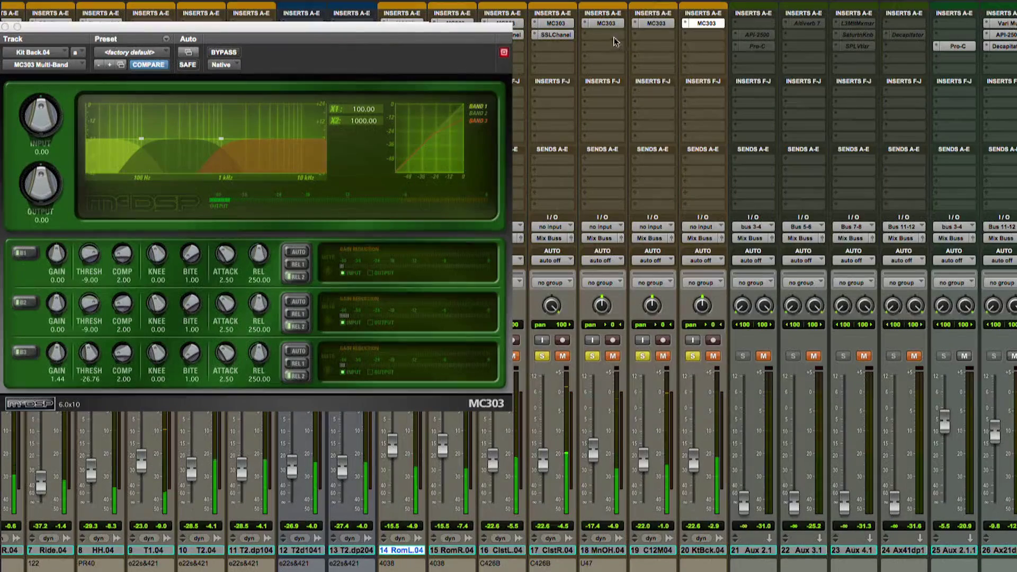
- Insert SSLChannel (Native) on MnOH.04 and load its MN MONO RM 1 user preset
click(606, 34)
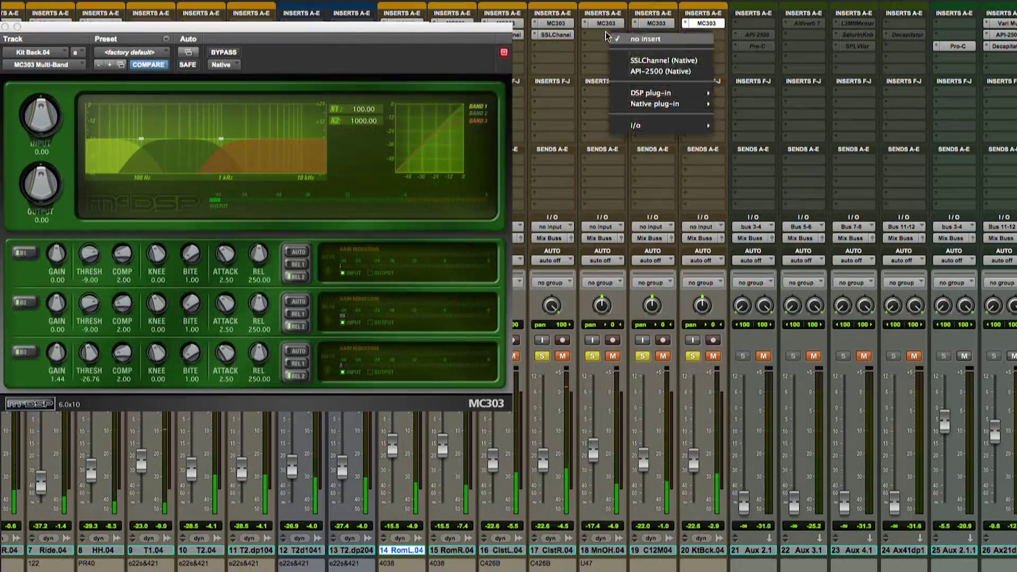
click(664, 60)
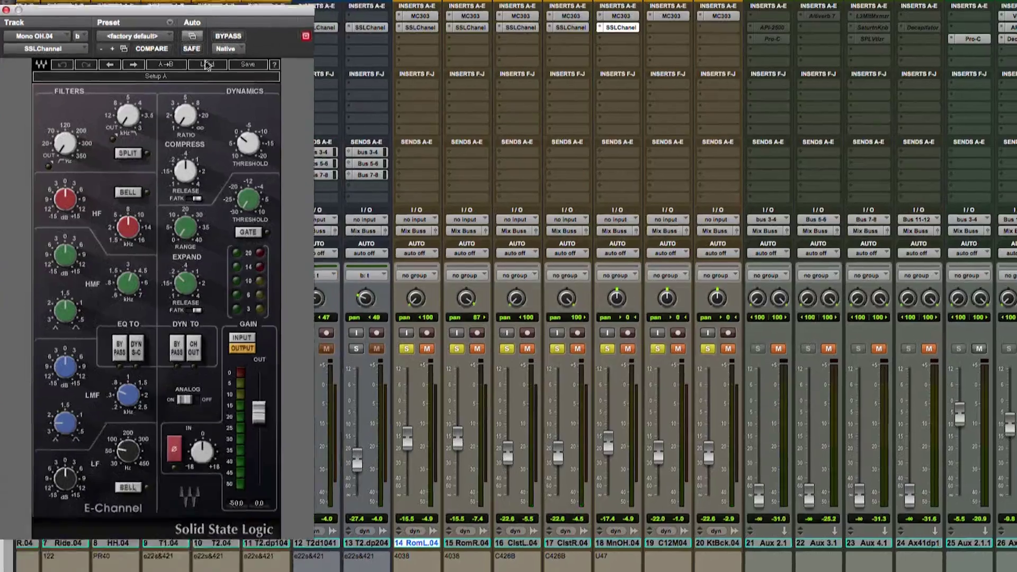
click(217, 69)
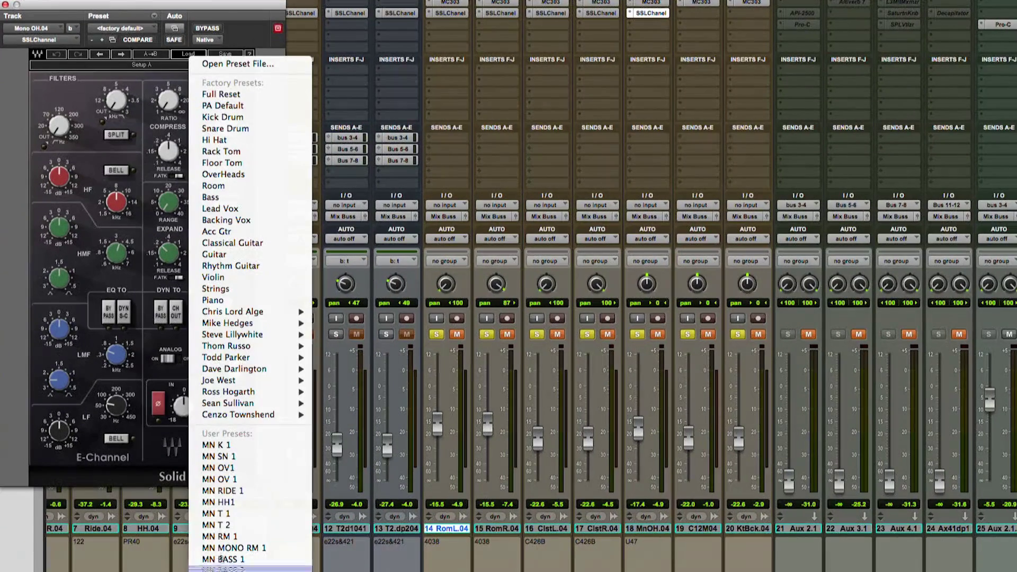
click(219, 549)
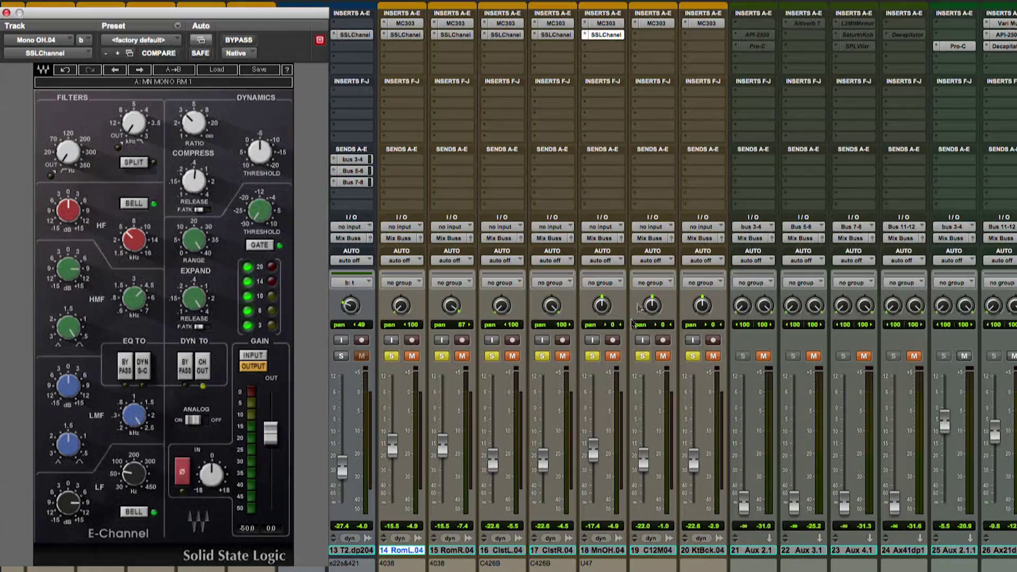
- Unmute MnOH.04 and set its E-Channel HMF gain to 6.4, LF gain to 8.9 and HPF to about 54
click(614, 358)
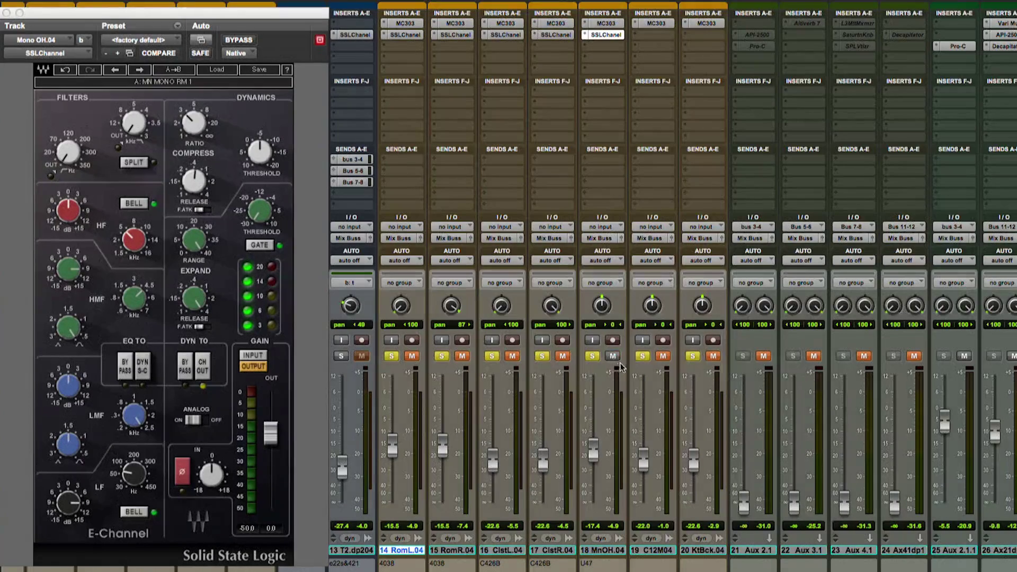
key(space)
drag(69, 269, 68, 276)
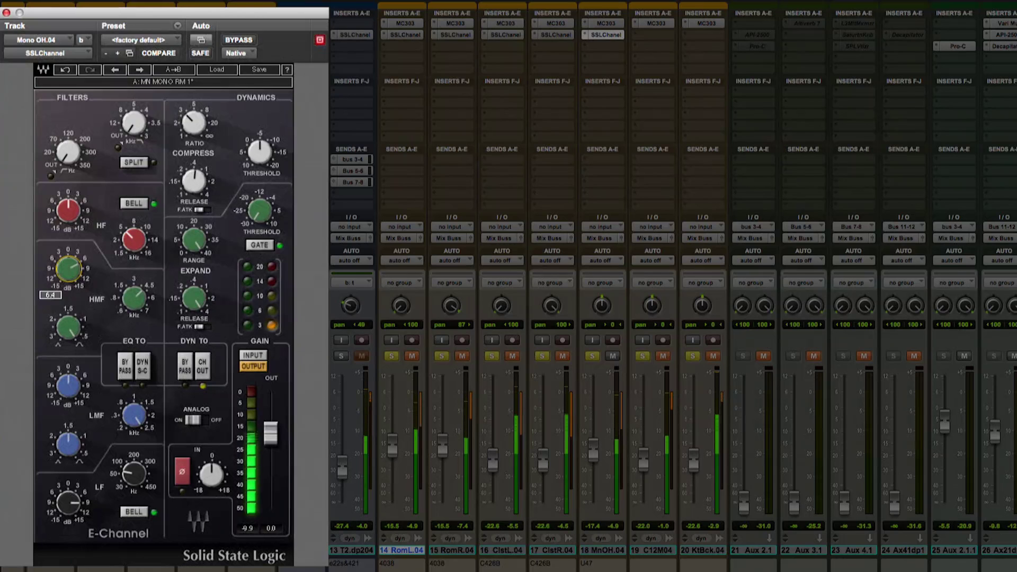
drag(69, 504, 69, 490)
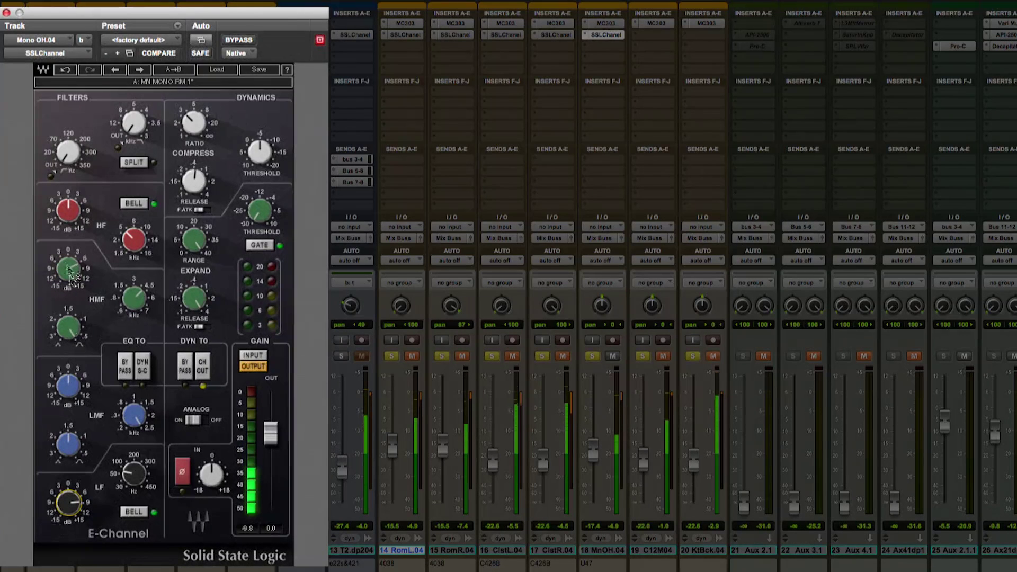
drag(68, 152, 68, 146)
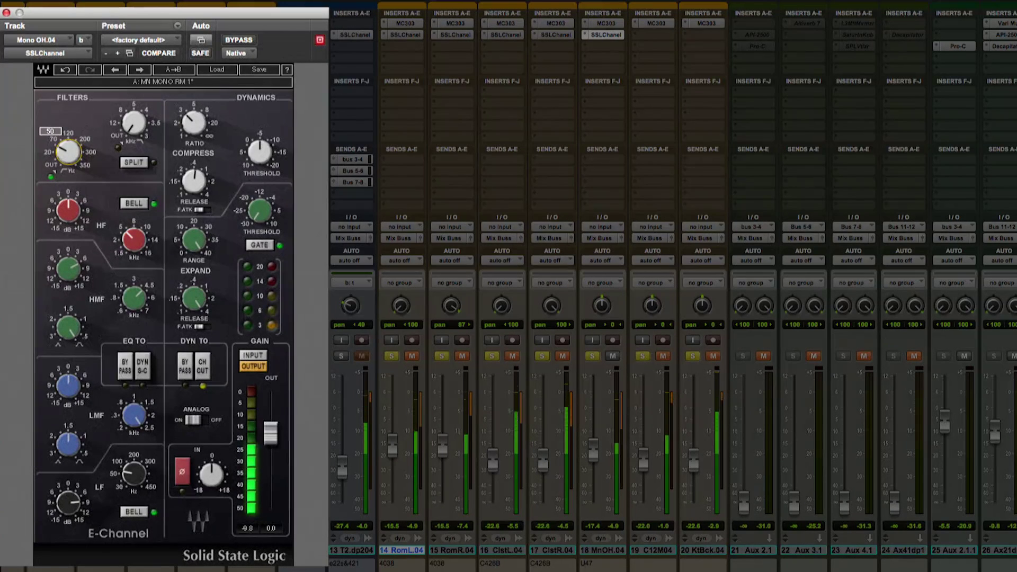
- Recheck the HMF, HPF and LF knobs, then copy the E-Channel onto C12M04 and KtBck.04
mouse_move(66, 269)
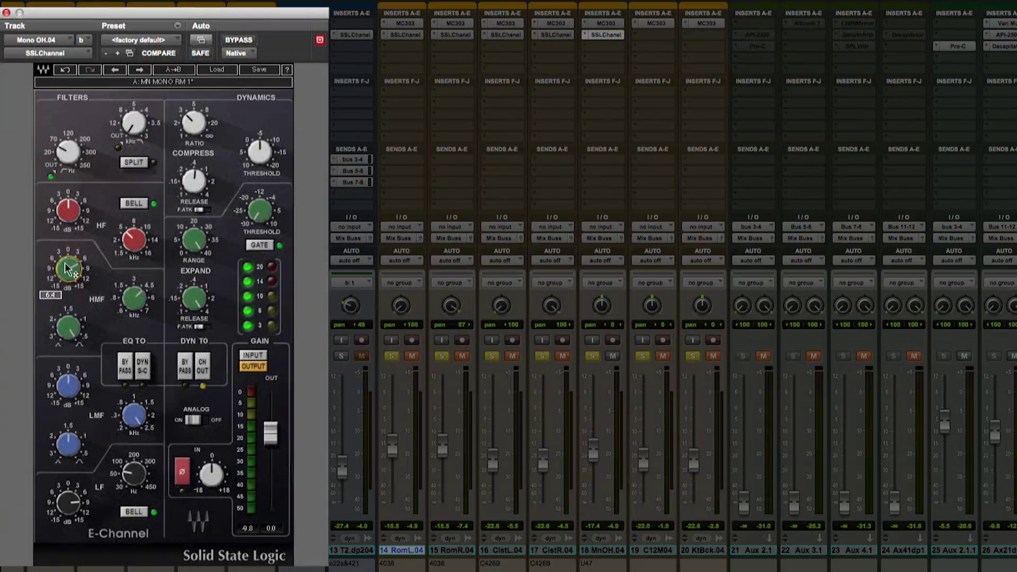
mouse_move(72, 152)
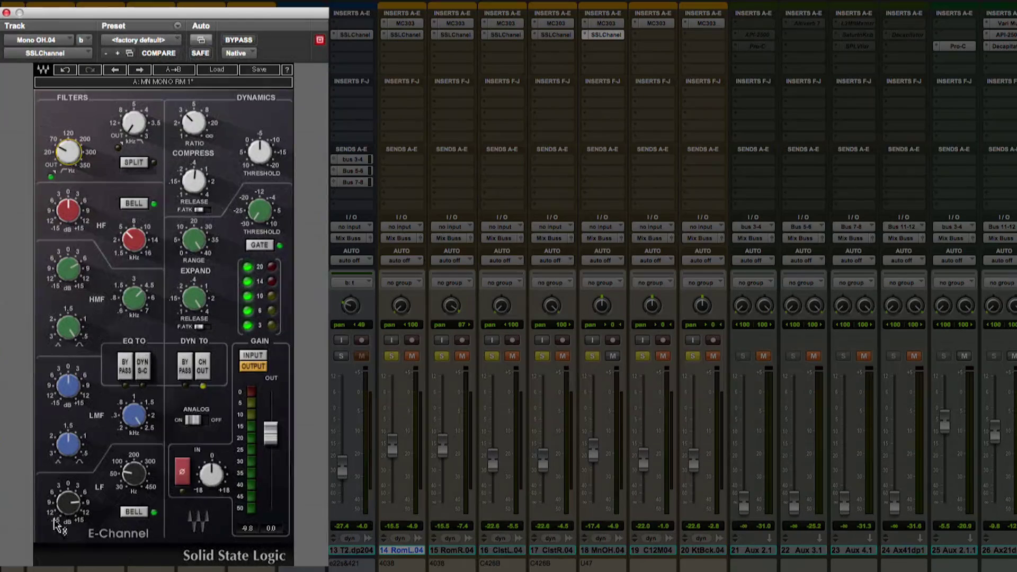
click(70, 504)
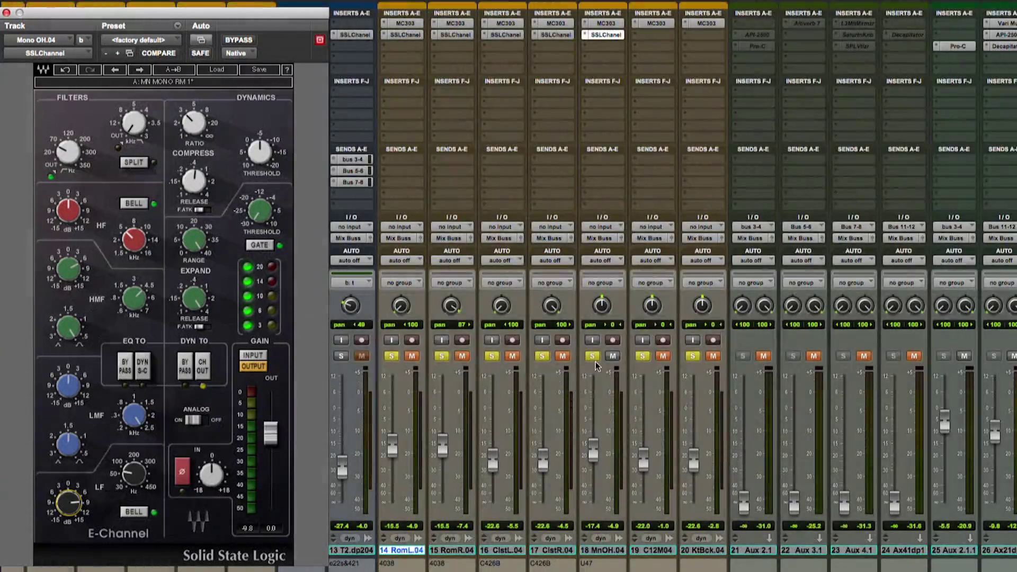
drag(613, 32, 715, 40)
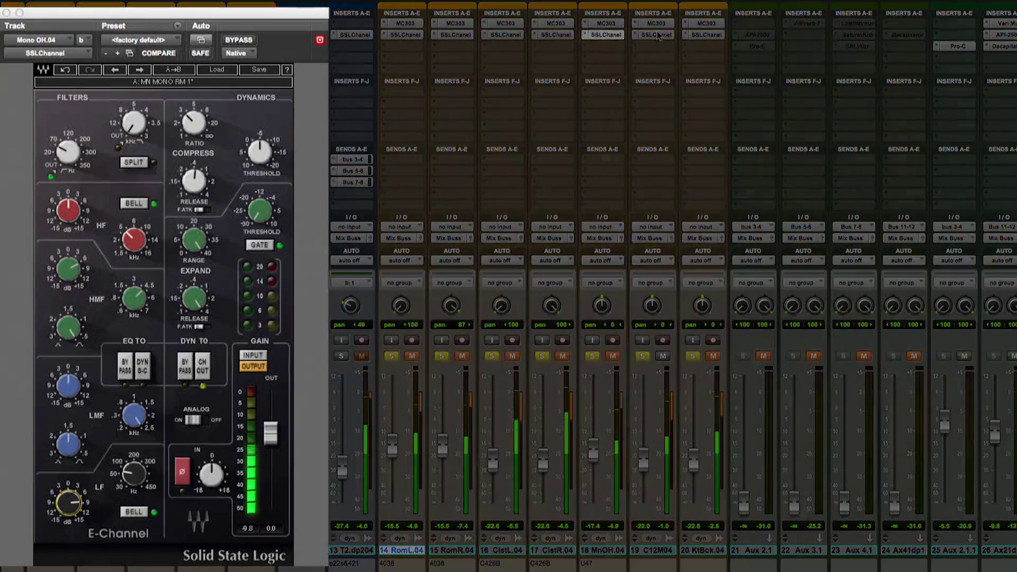
click(656, 34)
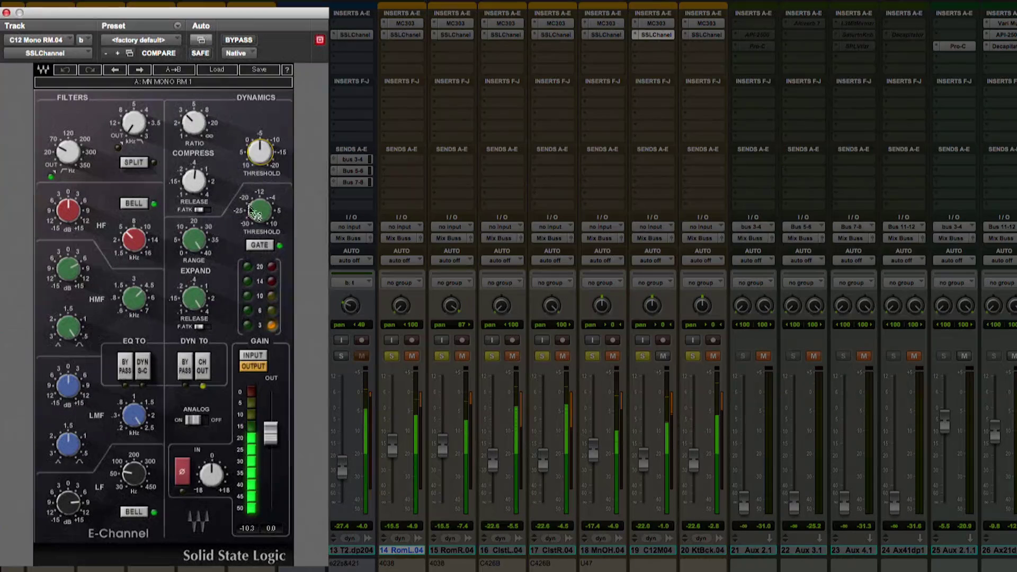
- Lower C12M04's E-Channel compressor threshold to 10.0, adjust release, and review the MnOH and C12M04 E-Channels
drag(258, 156, 258, 174)
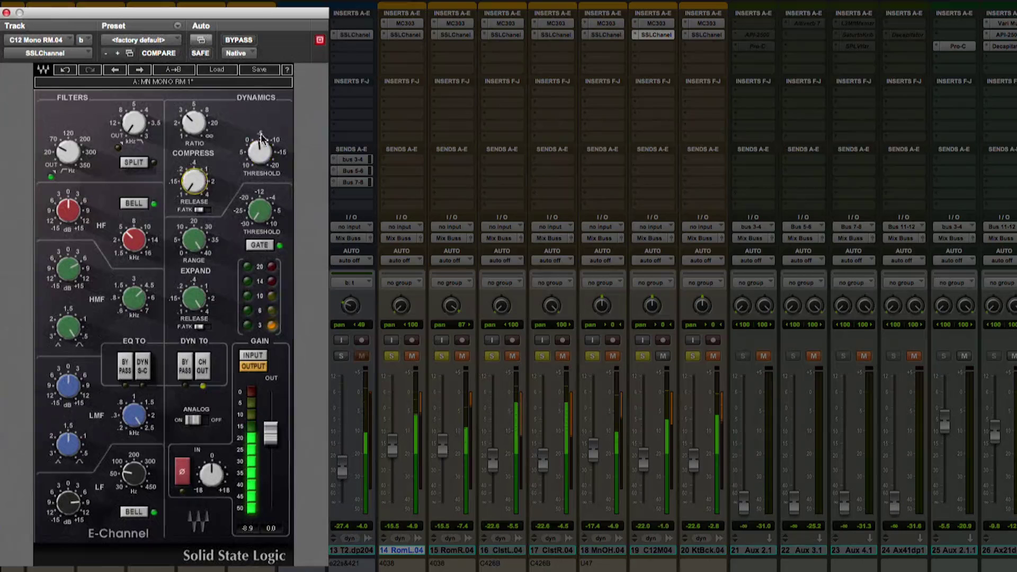
click(194, 181)
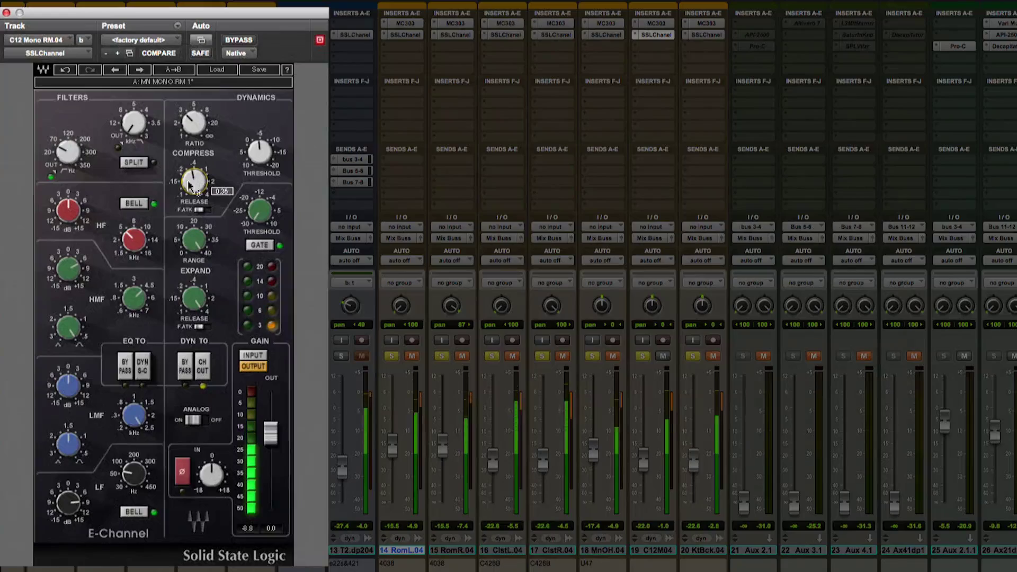
click(715, 8)
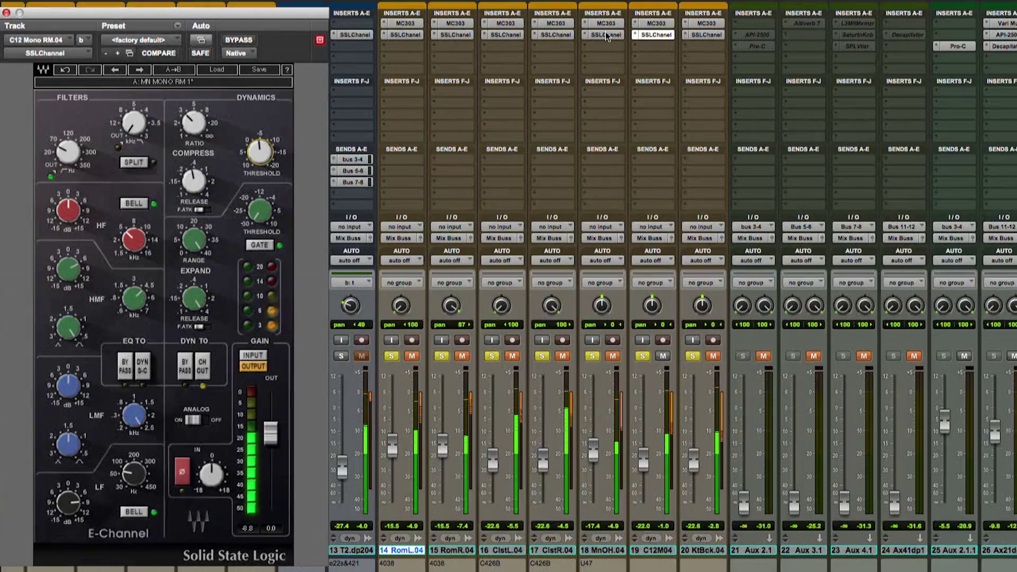
click(606, 33)
click(638, 35)
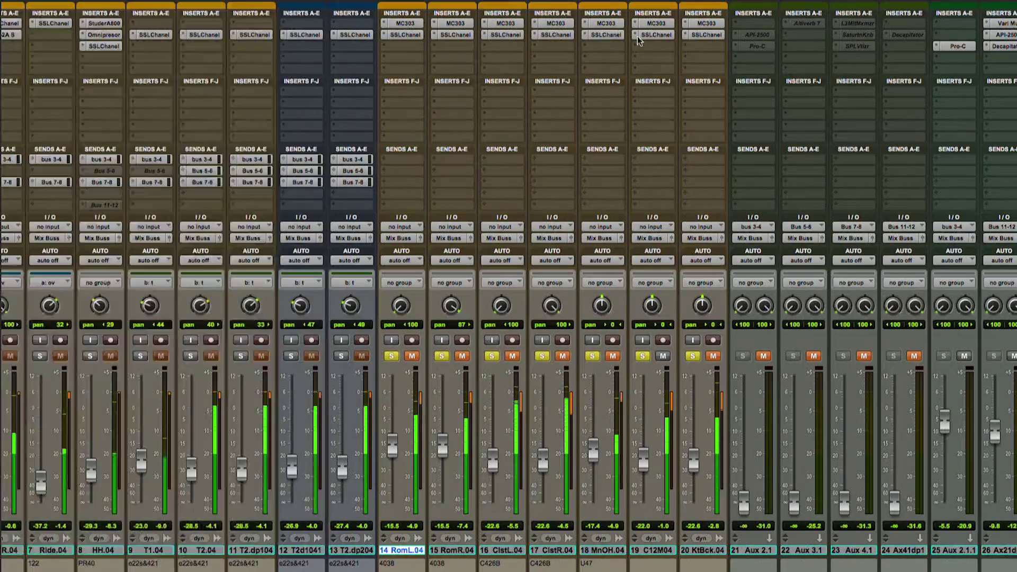
- Unmute Kit Back, raise it to -21.8, and shorten its E-Channel compressor release
click(702, 35)
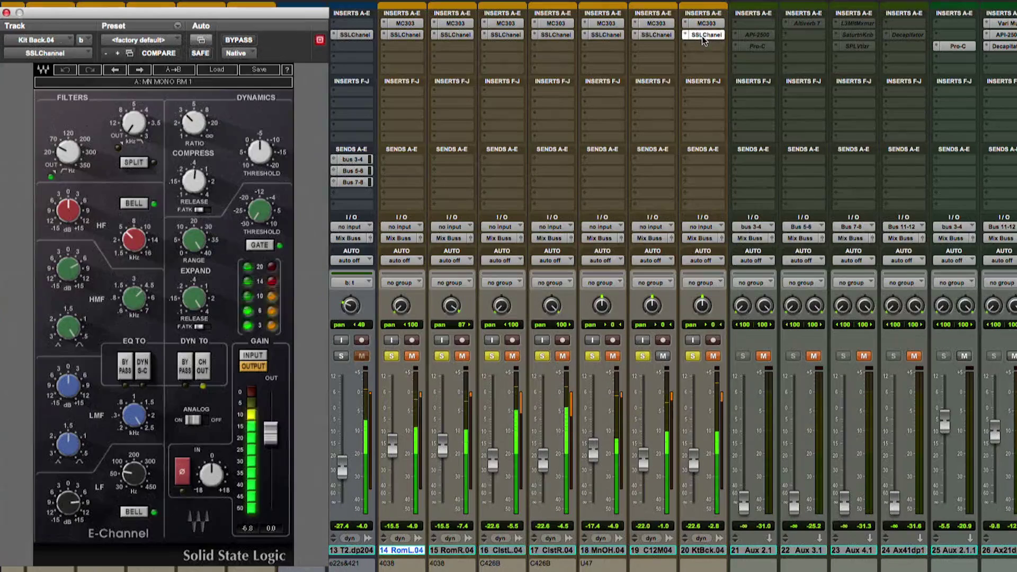
click(664, 355)
click(713, 355)
drag(693, 459, 694, 455)
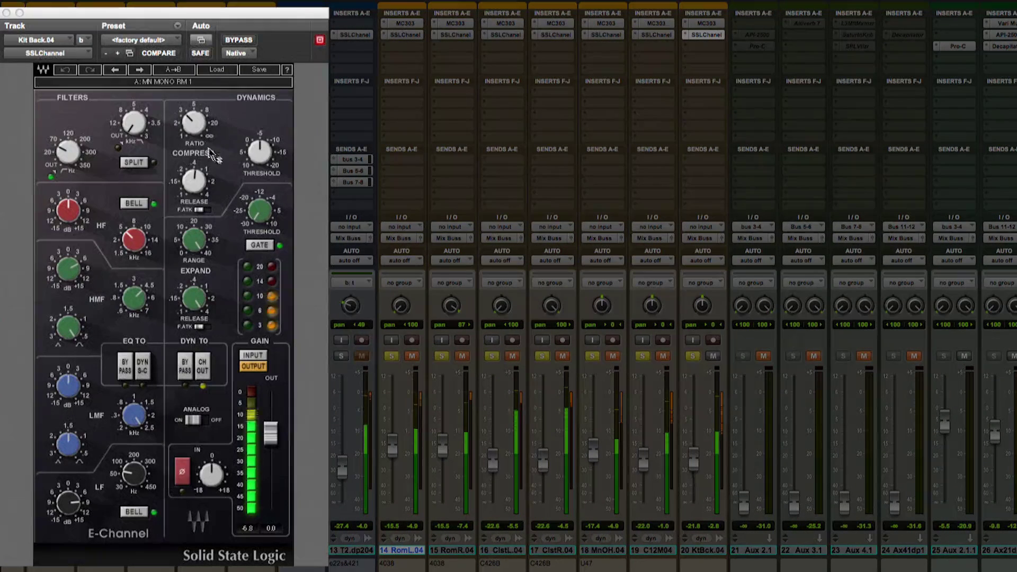
click(193, 181)
drag(194, 182, 194, 197)
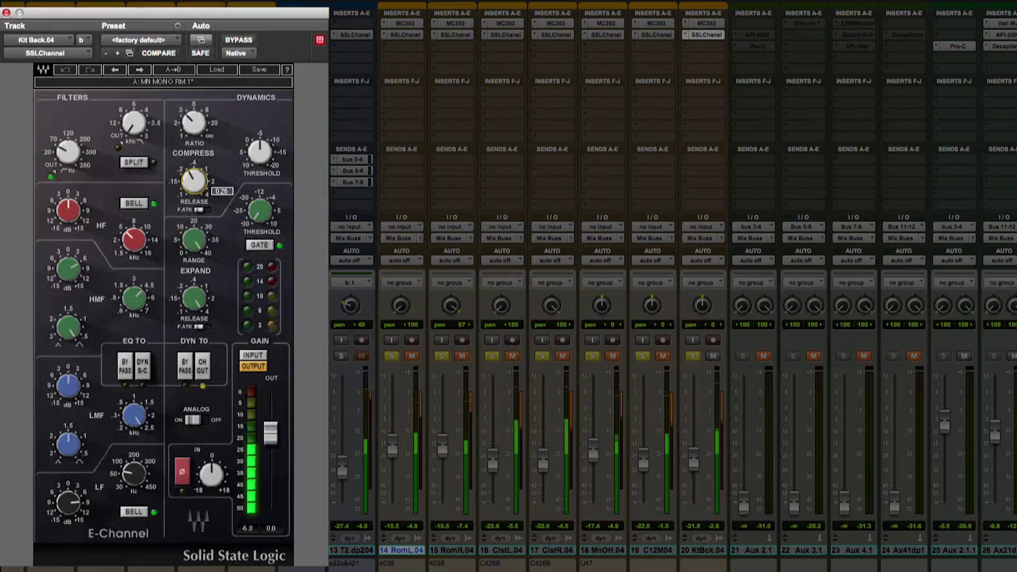
click(69, 271)
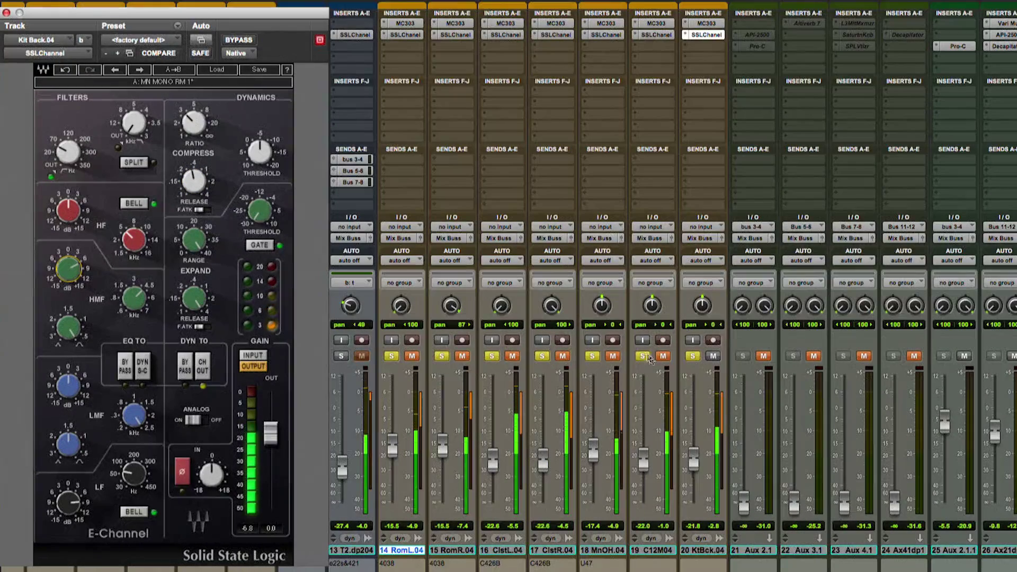
- Unmute MnOH, pull Kit Back to silence, lower C12M04 to -22.6, and set MnOH to -19.0
click(660, 357)
click(611, 357)
drag(694, 458, 671, 524)
drag(648, 464, 594, 453)
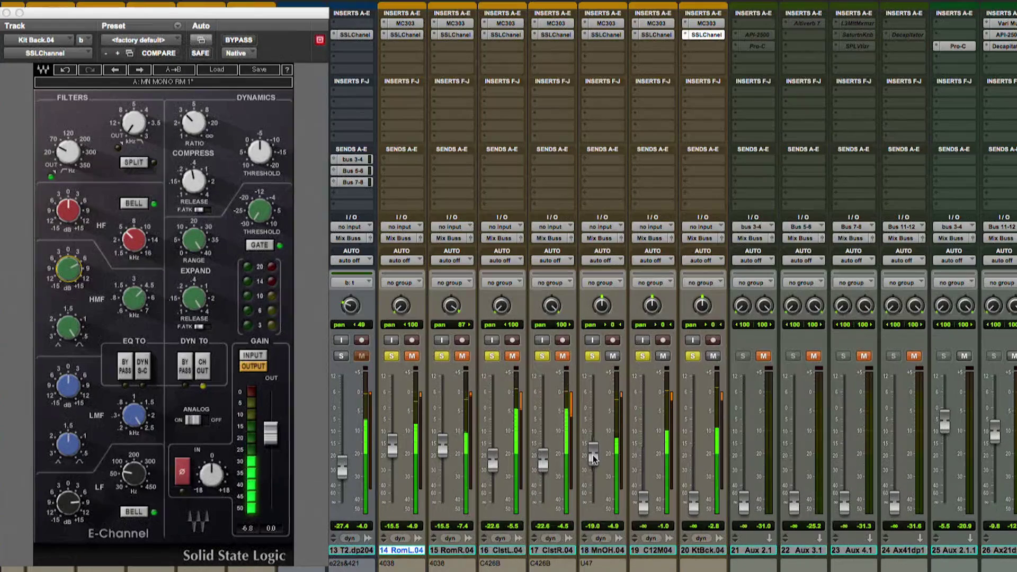
drag(644, 501, 651, 467)
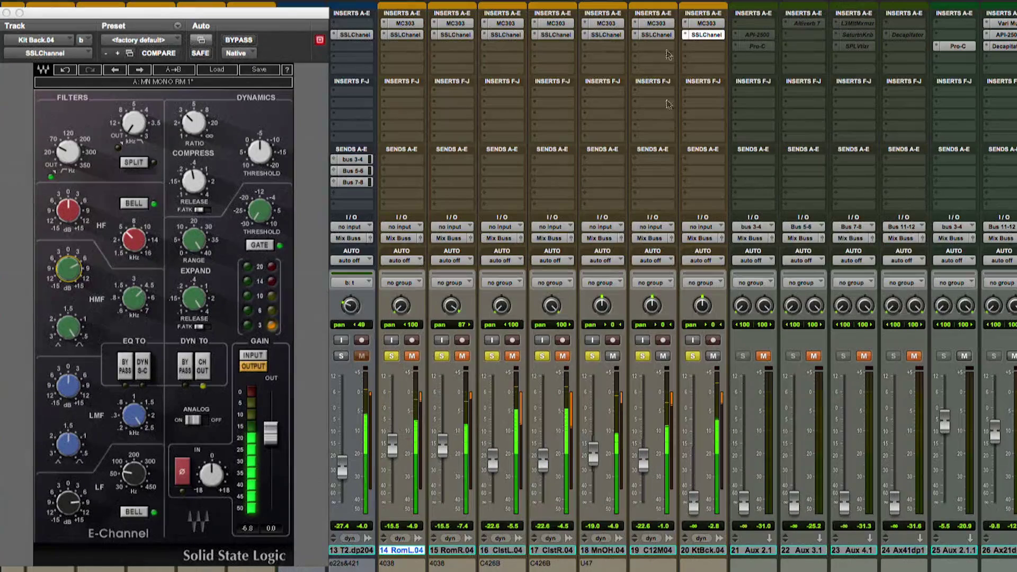
click(647, 35)
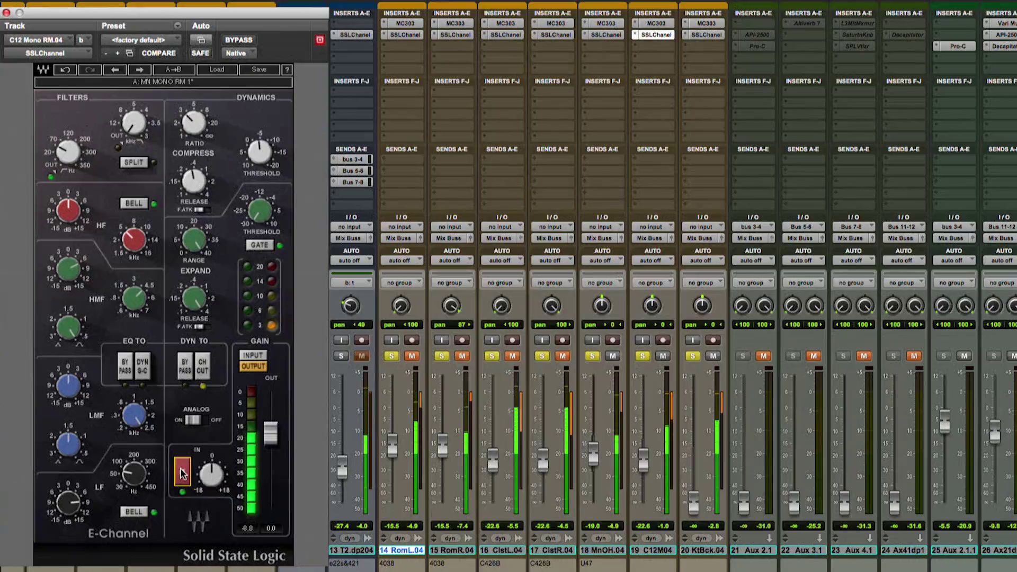
- Try polarity inversion on C12M04's E-Channel, turn it back off, then mute C12M04
click(182, 473)
click(663, 356)
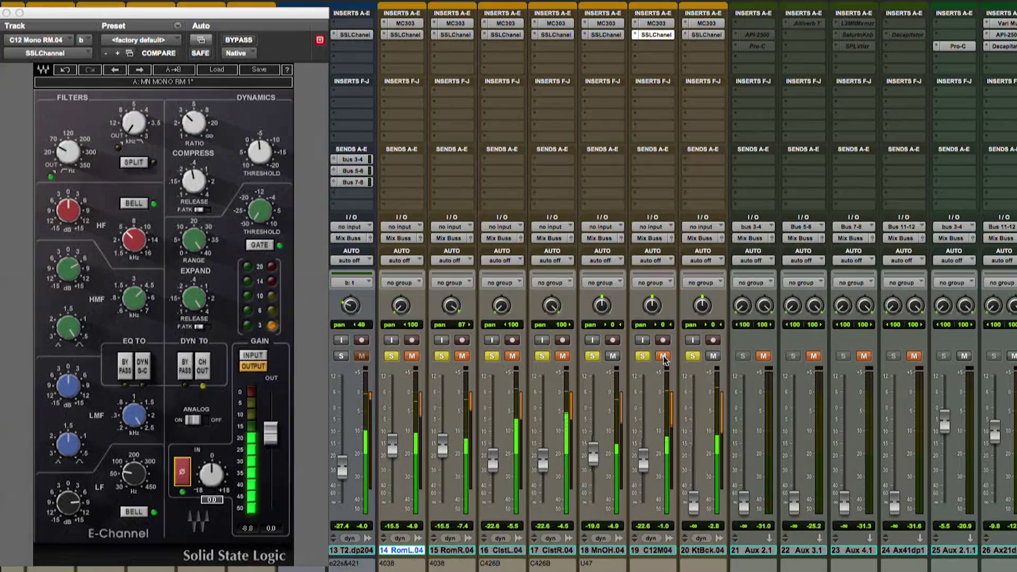
click(660, 551)
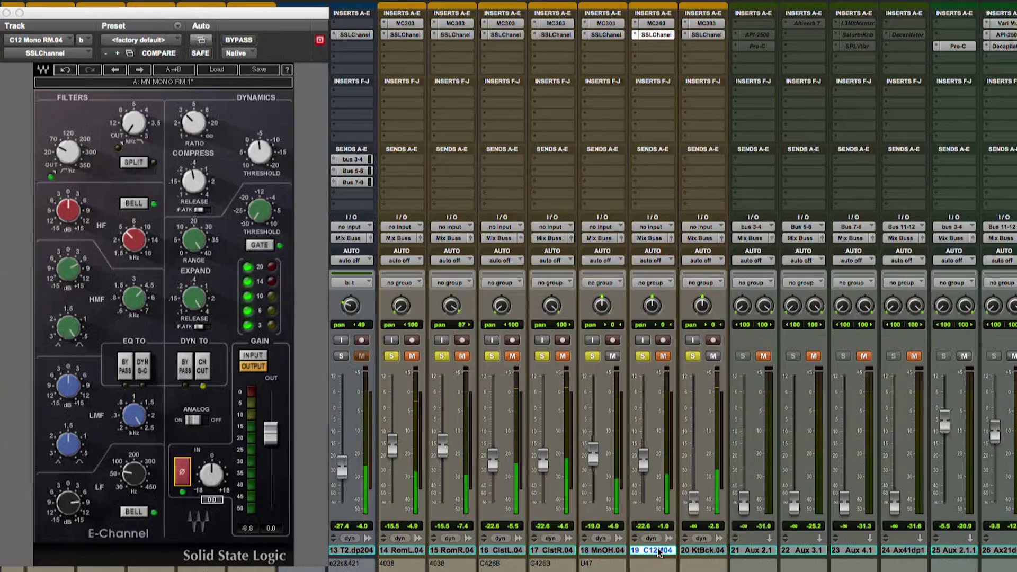
click(663, 356)
click(184, 471)
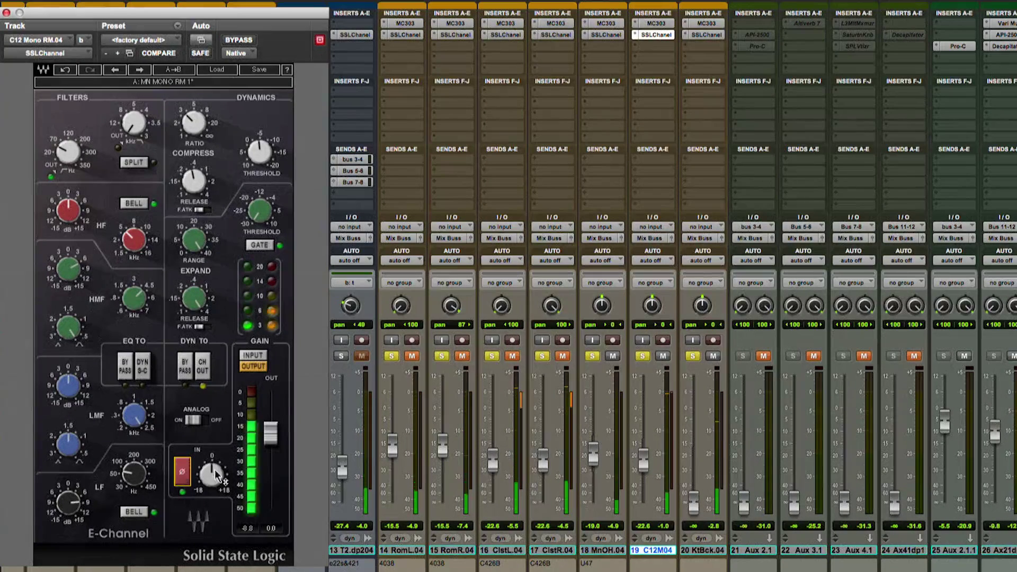
click(662, 356)
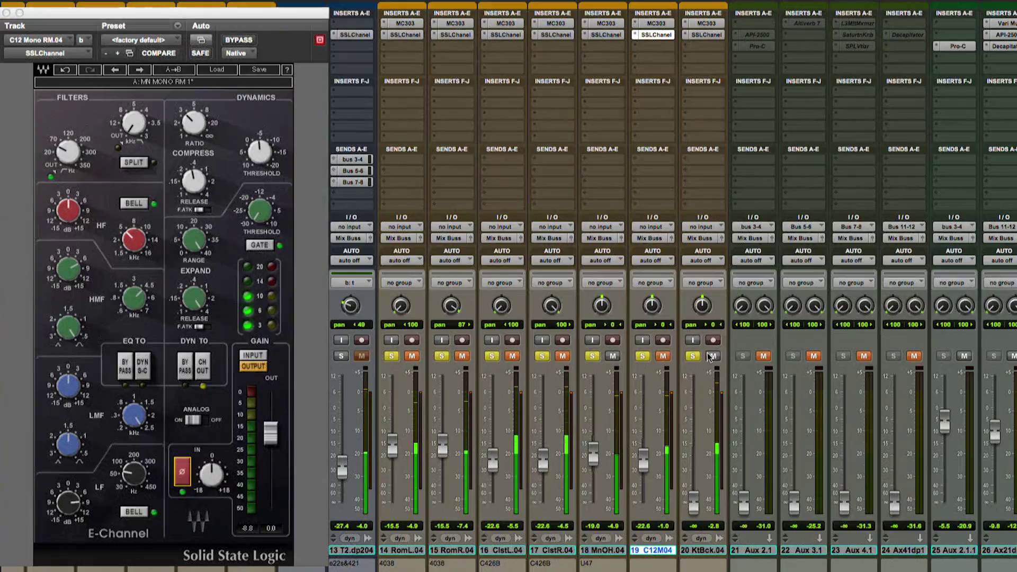
- Raise Kit Back to about -19, invert its E-Channel polarity, unmute C12M04 and play the drums
drag(695, 504, 701, 459)
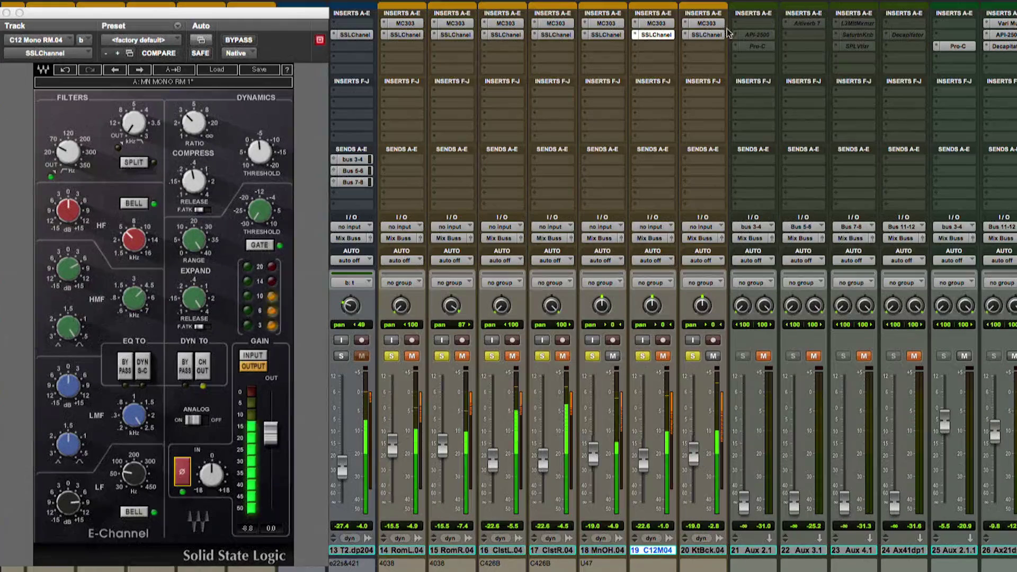
click(706, 35)
click(181, 471)
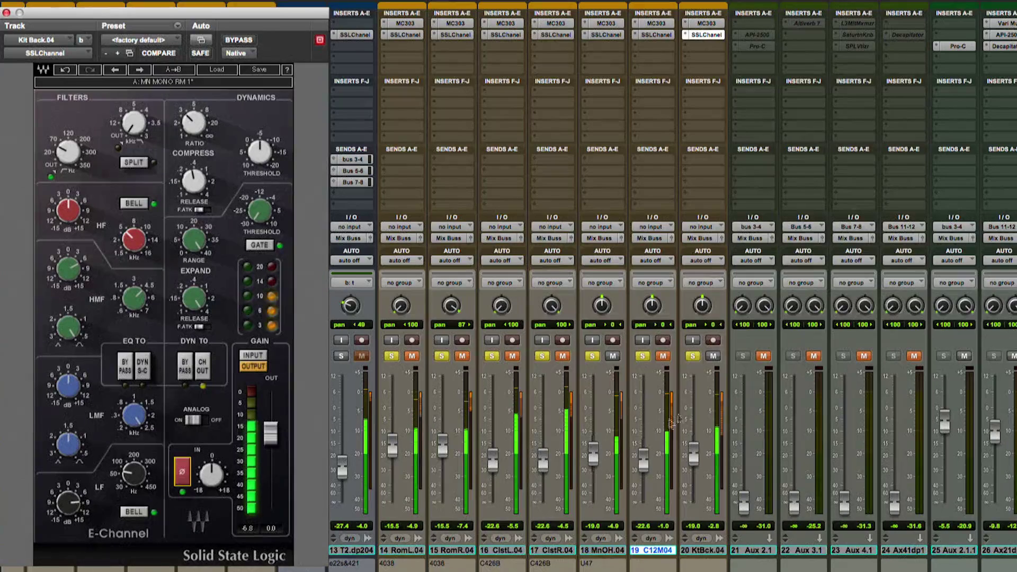
click(665, 357)
click(665, 357)
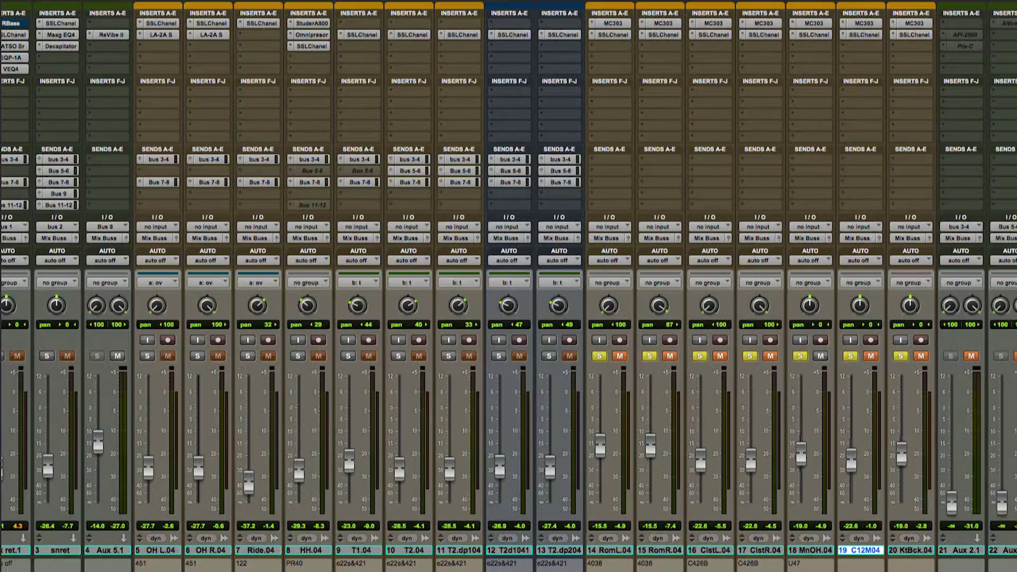
scroll(509, 286, left, 2)
key(space)
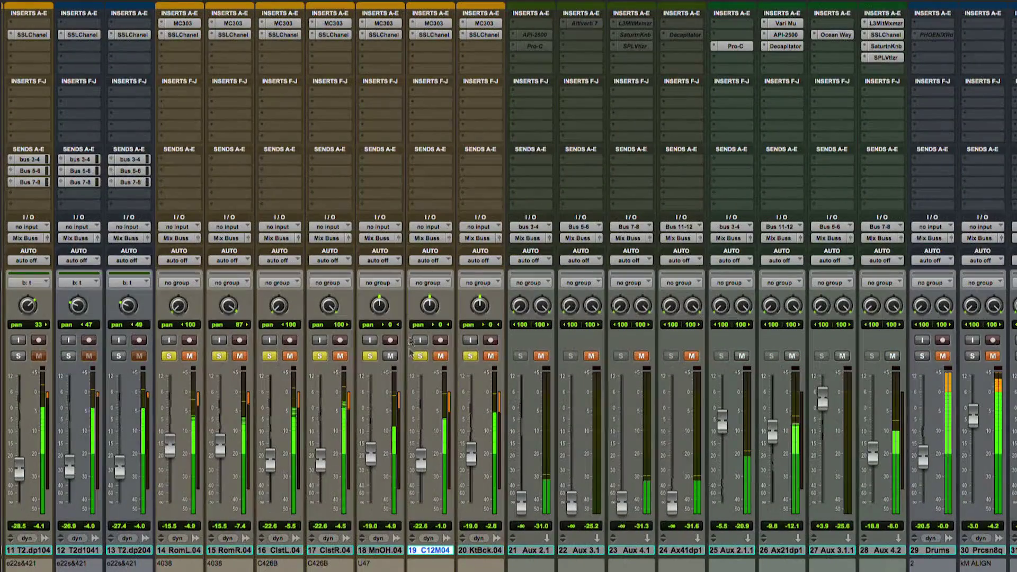
- Test the mono overhead's polarity flip, then rebalance the Kit Back and C12M04 levels
click(381, 35)
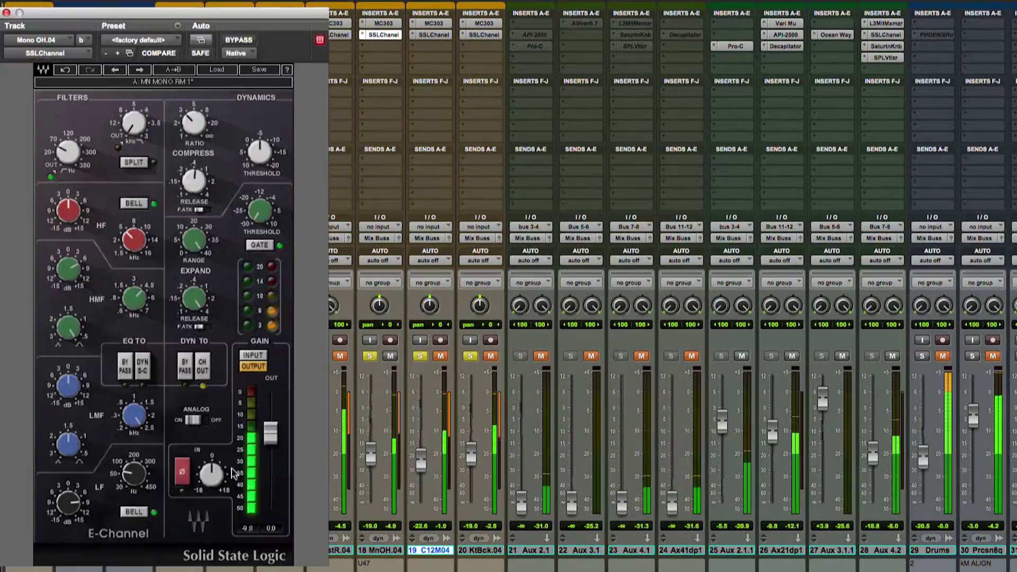
click(182, 473)
click(184, 474)
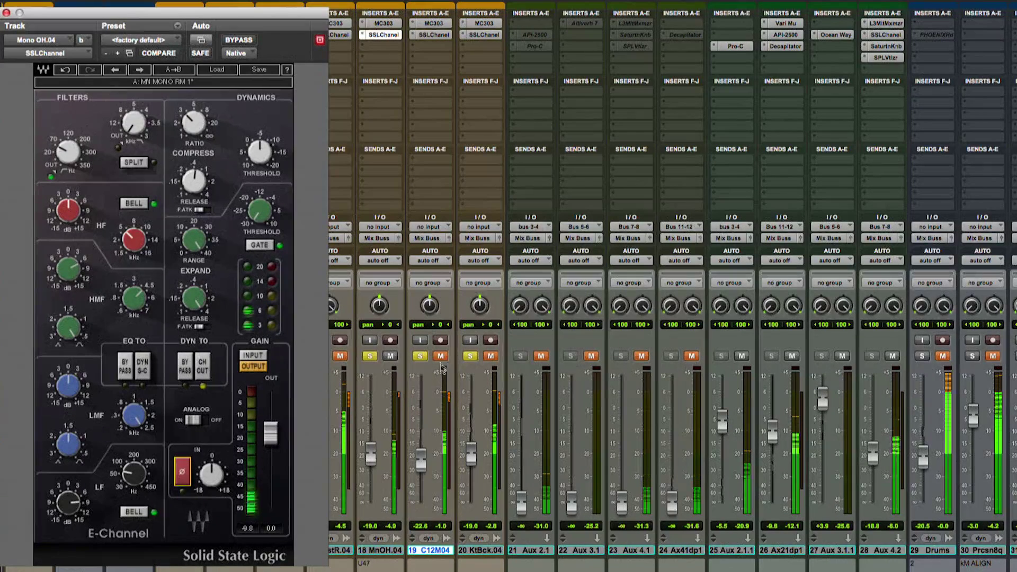
click(6, 12)
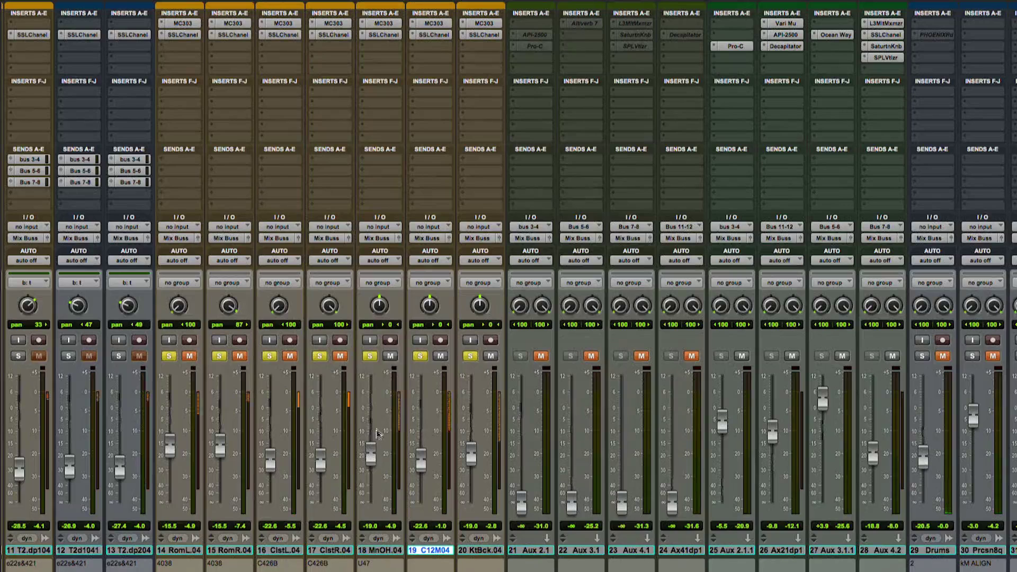
drag(422, 461, 421, 503)
drag(471, 456, 428, 467)
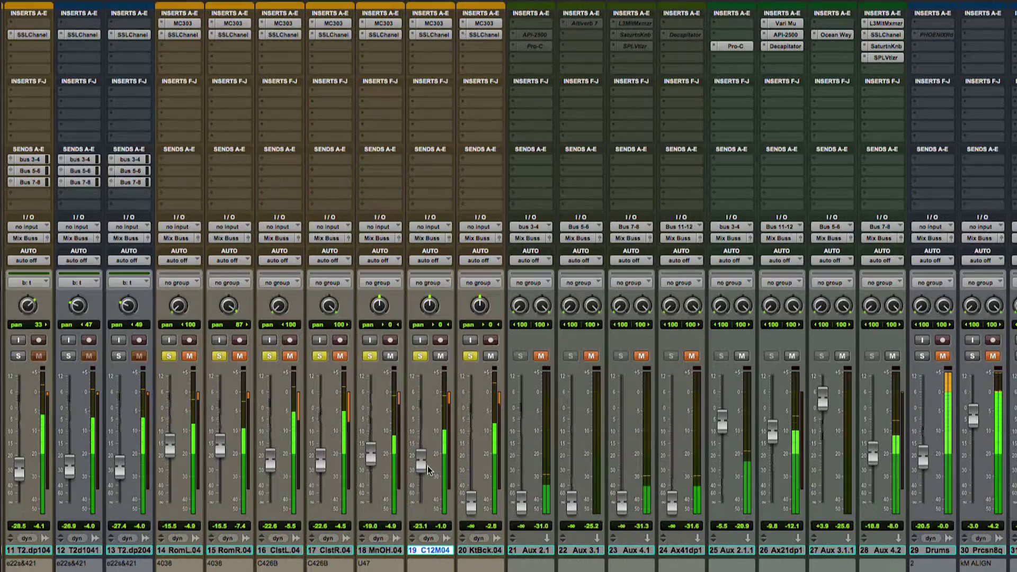
drag(478, 510, 479, 471)
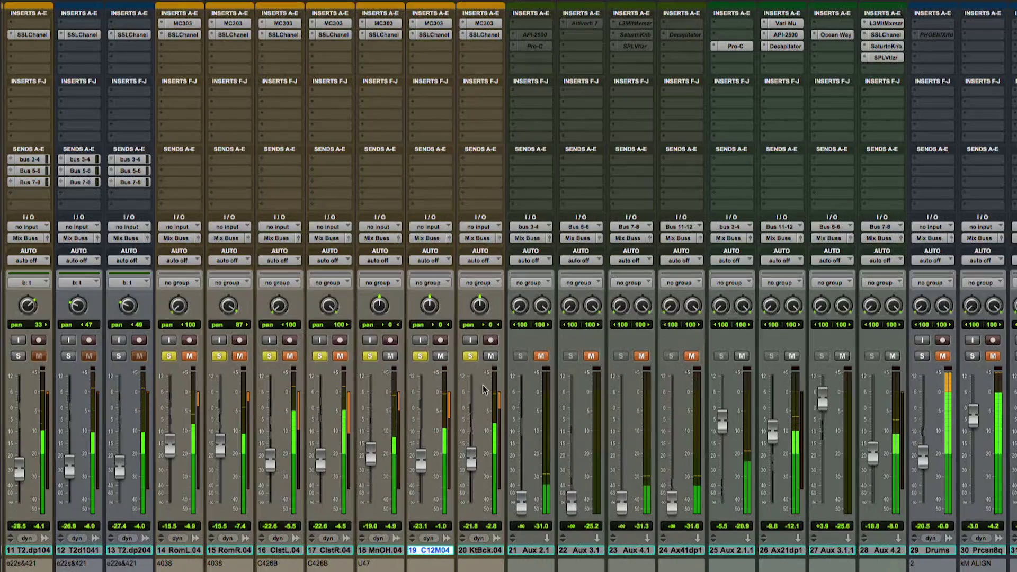
- Unmute ClstR.04, ClstL.04, RomR.04 and RomL.04, then select tracks 14–17 and toggle their group mute
click(340, 356)
click(290, 356)
click(241, 356)
click(189, 356)
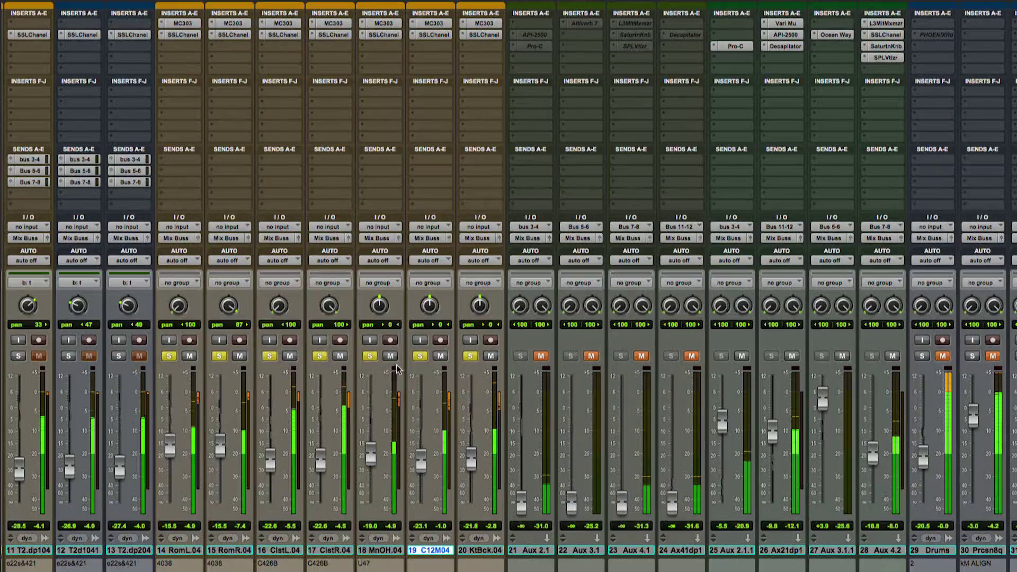
click(381, 550)
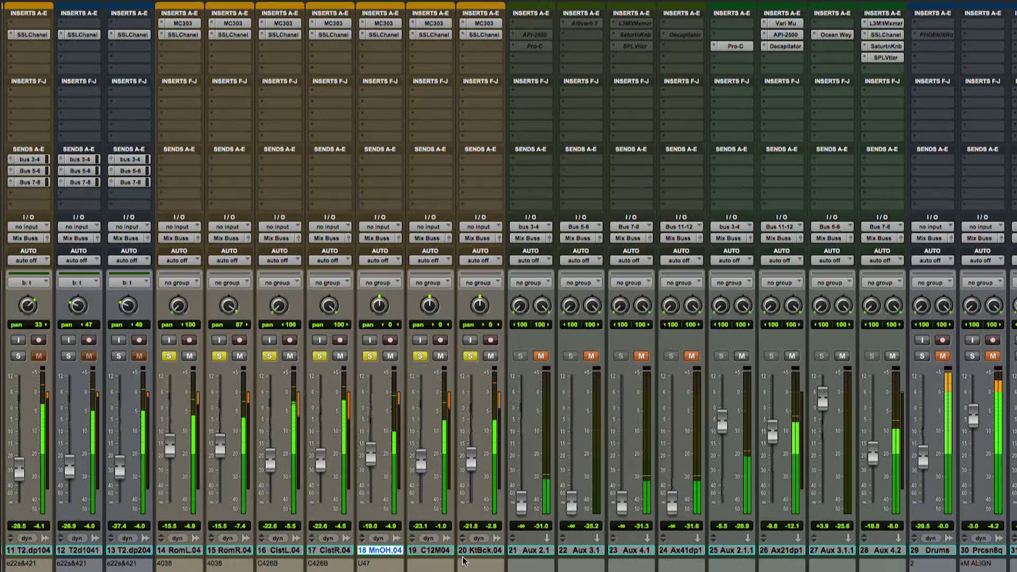
click(314, 550)
shift+click(178, 551)
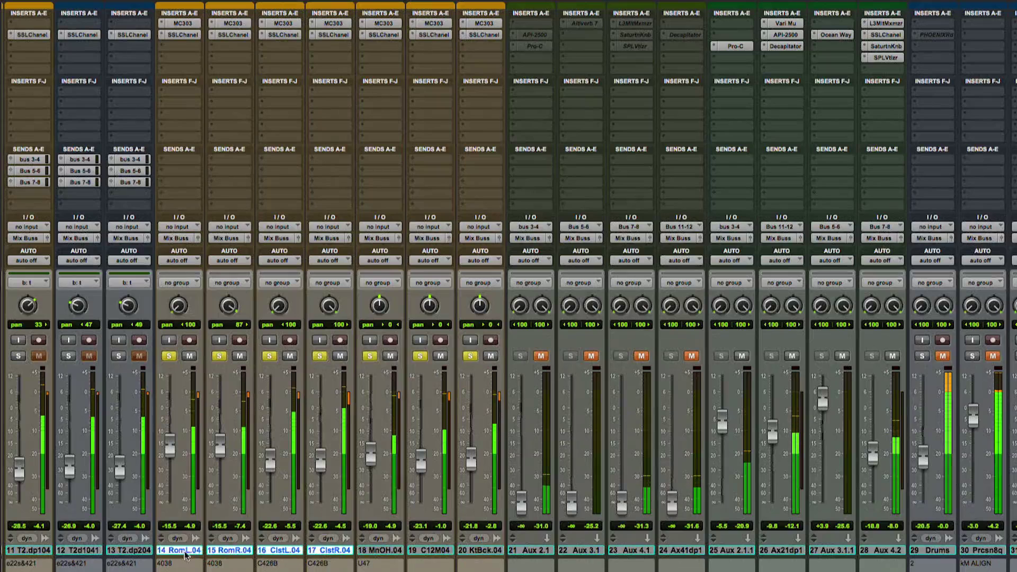
alt+shift+click(239, 357)
alt+shift+click(240, 356)
- Raise C12M04 to about -19, invert the mono overhead's polarity, and clear the C12M04 and MnOH solos
drag(420, 470, 472, 459)
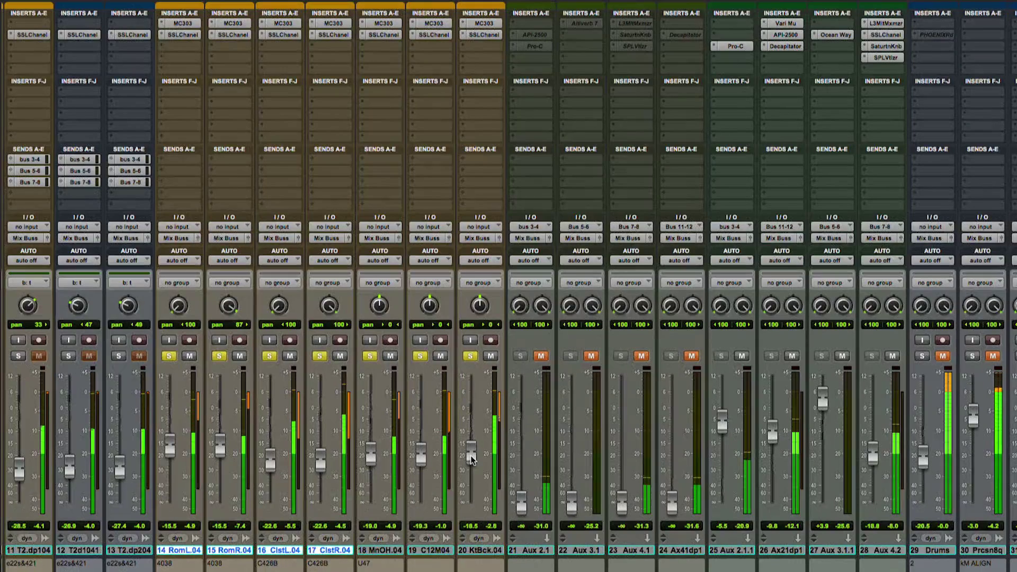
click(385, 37)
click(182, 472)
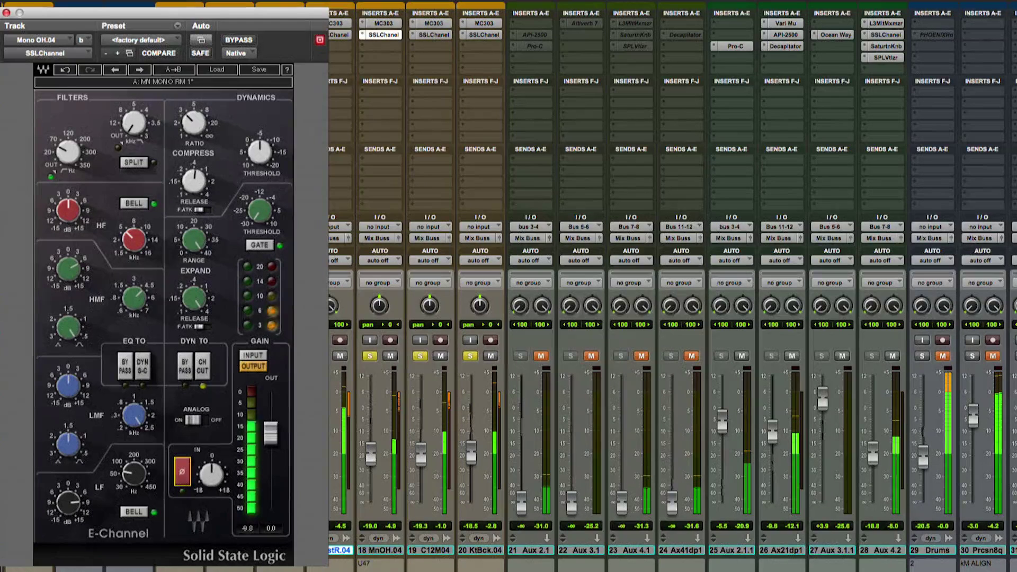
click(420, 356)
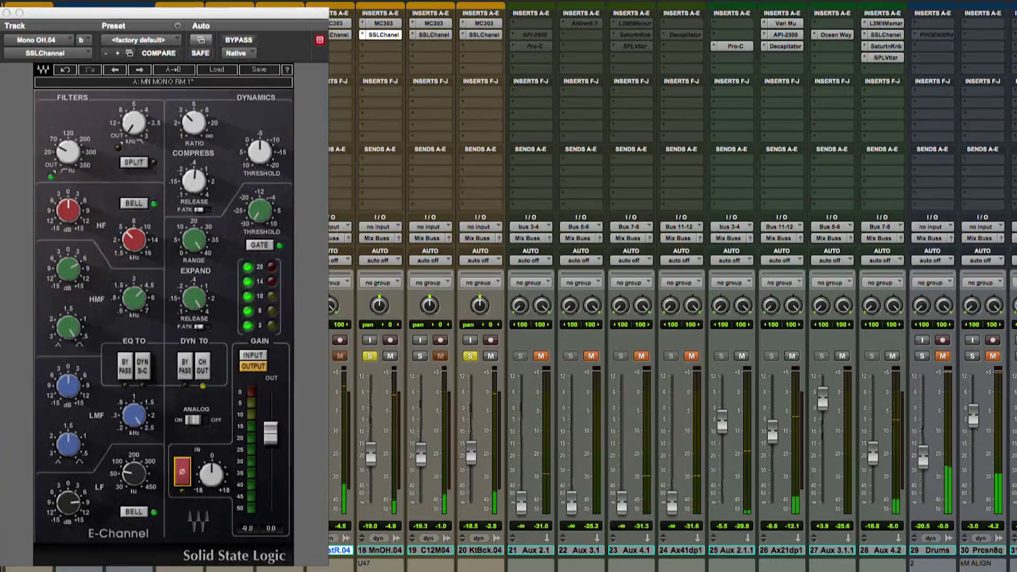
click(370, 356)
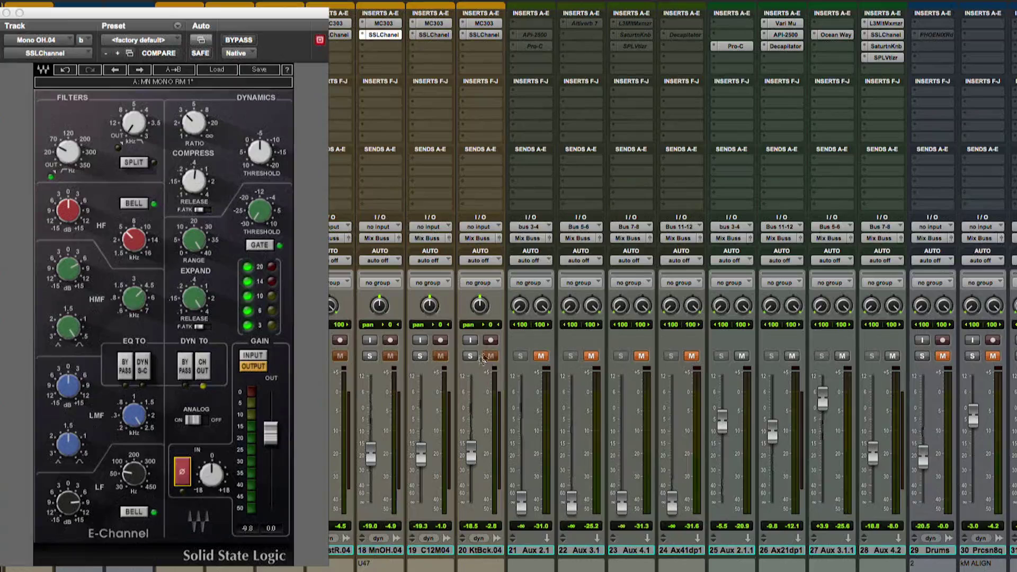
click(7, 12)
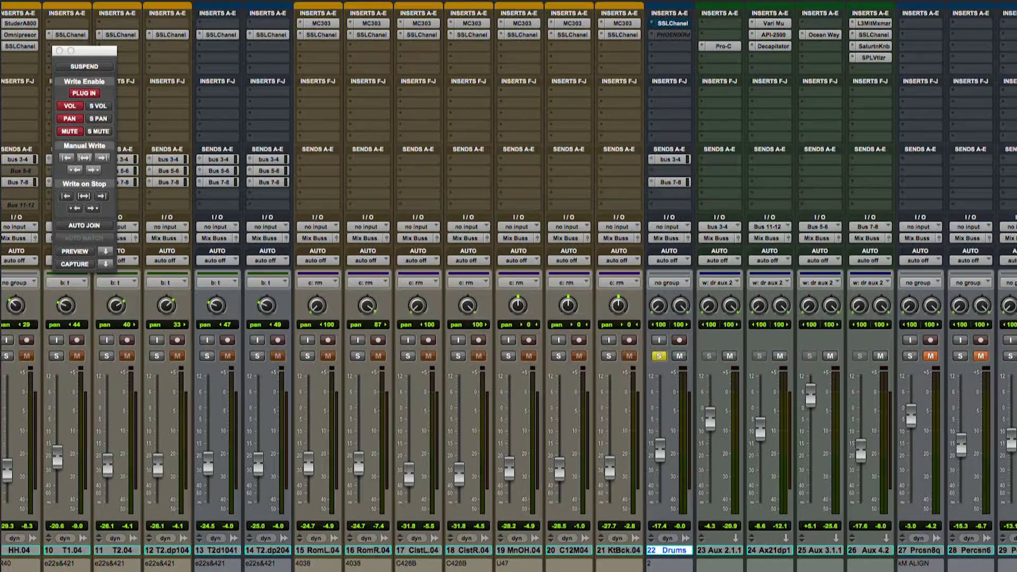
- Audition the drums and lift the Drums track's SSL E-Channel high-mid gain slightly
key(space)
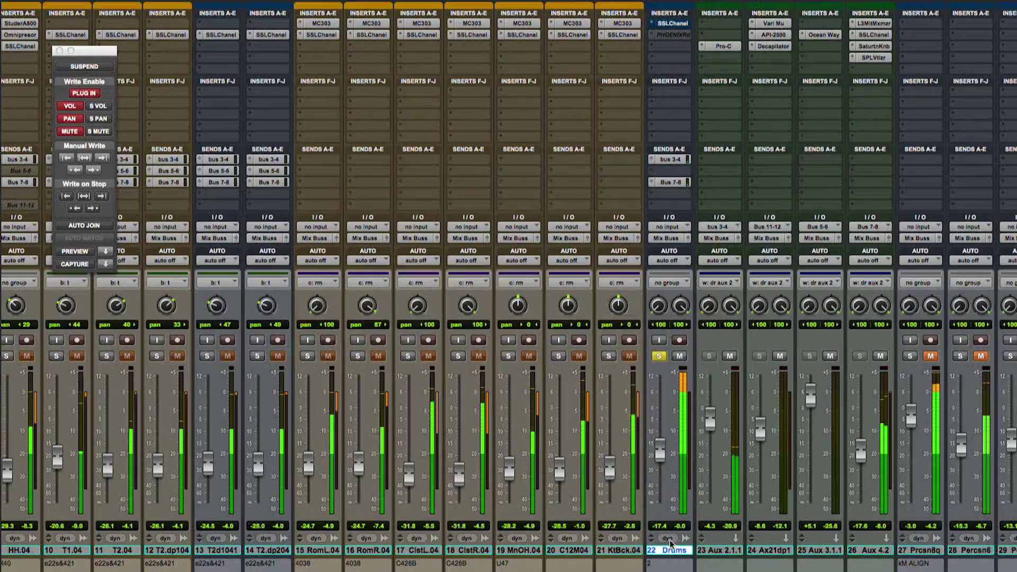
key(space)
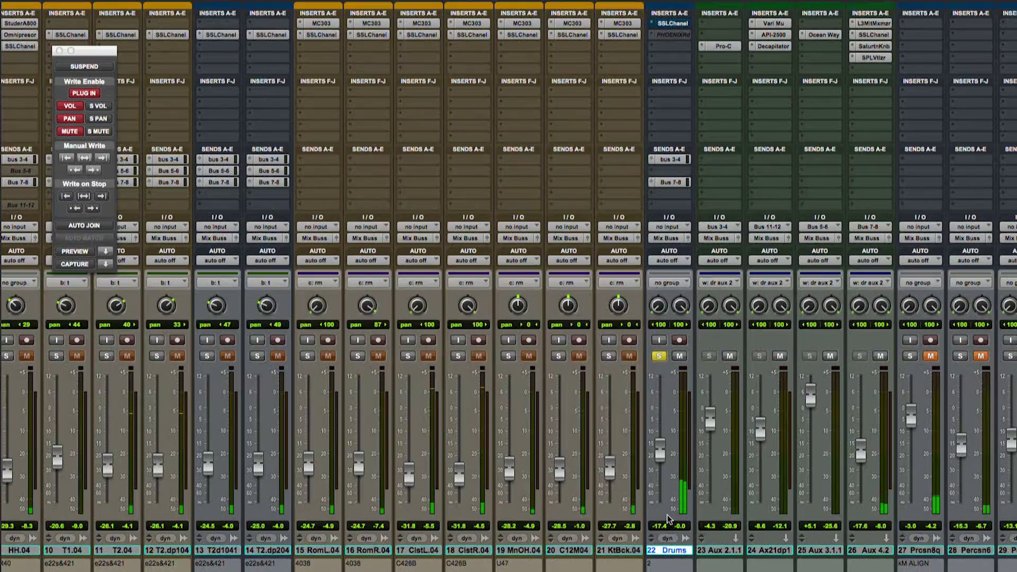
click(673, 23)
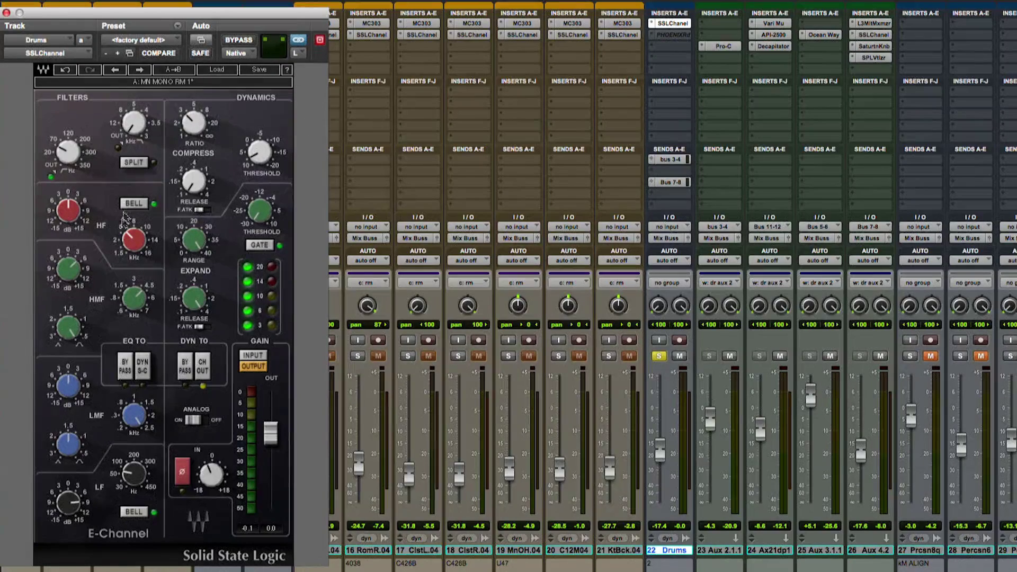
key(space)
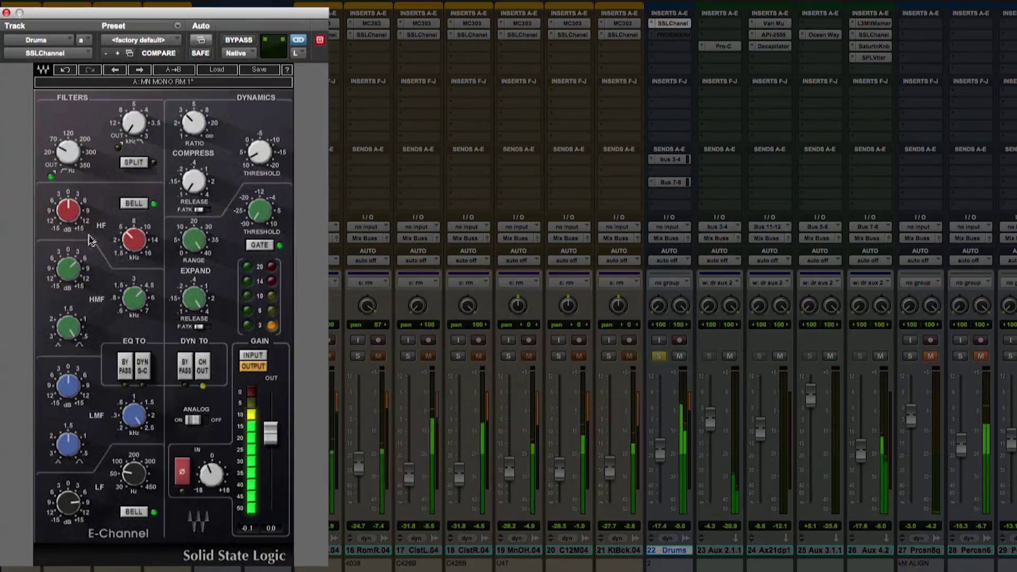
drag(51, 281, 51, 277)
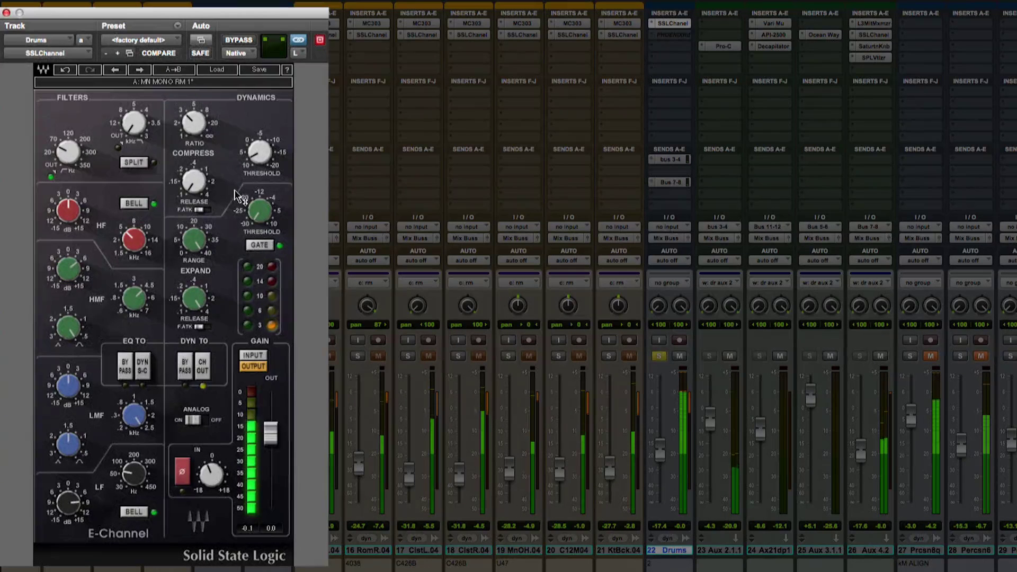
- A/B the E-Channel with bypass, then move the MC303 Multi-Band into slot a above it
click(238, 40)
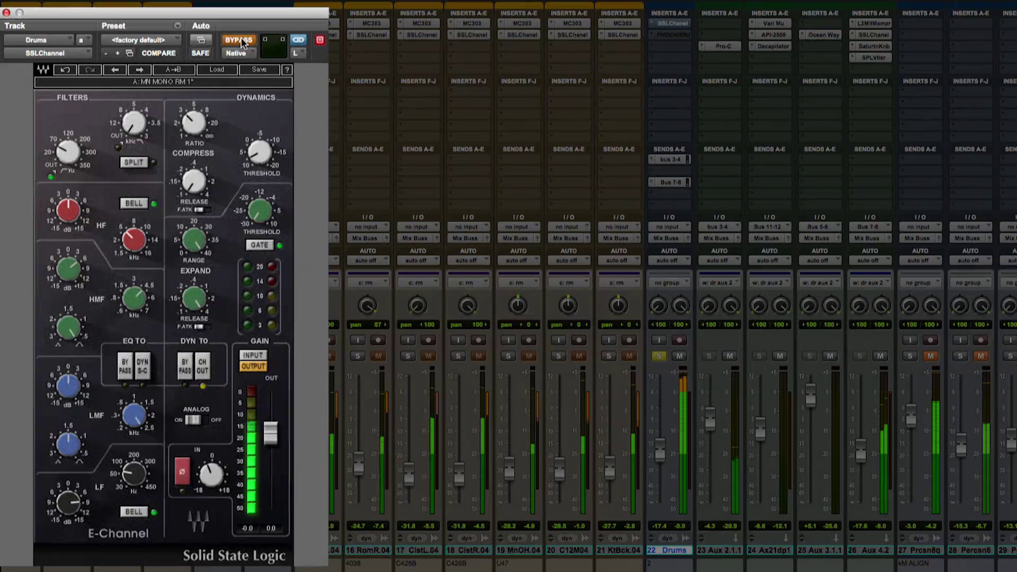
click(239, 41)
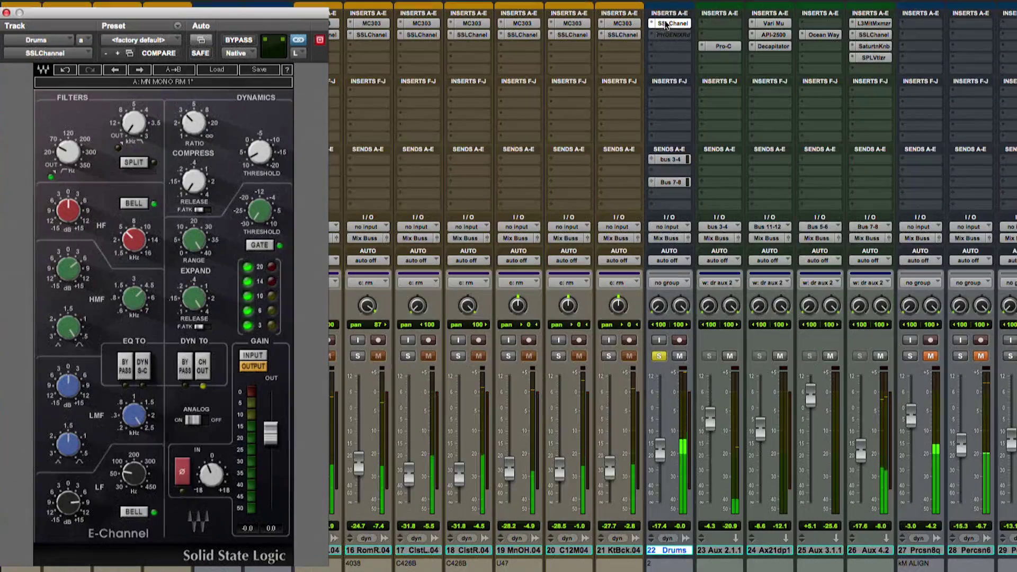
click(667, 37)
drag(666, 36, 658, 23)
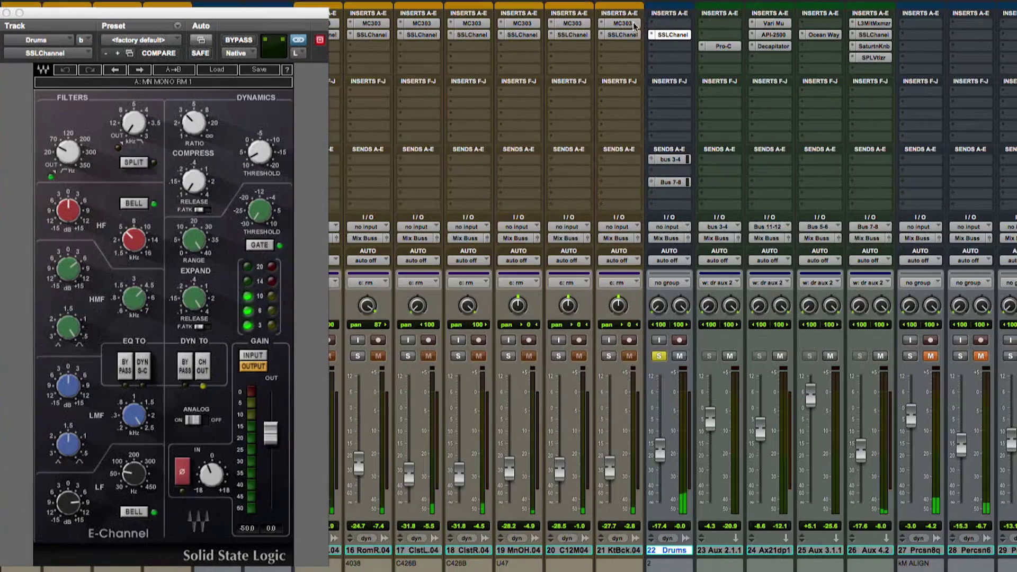
- On the Drums MC303 Multi-Band, dial band 3 to 4.80 gain and a -19.08 threshold
click(660, 23)
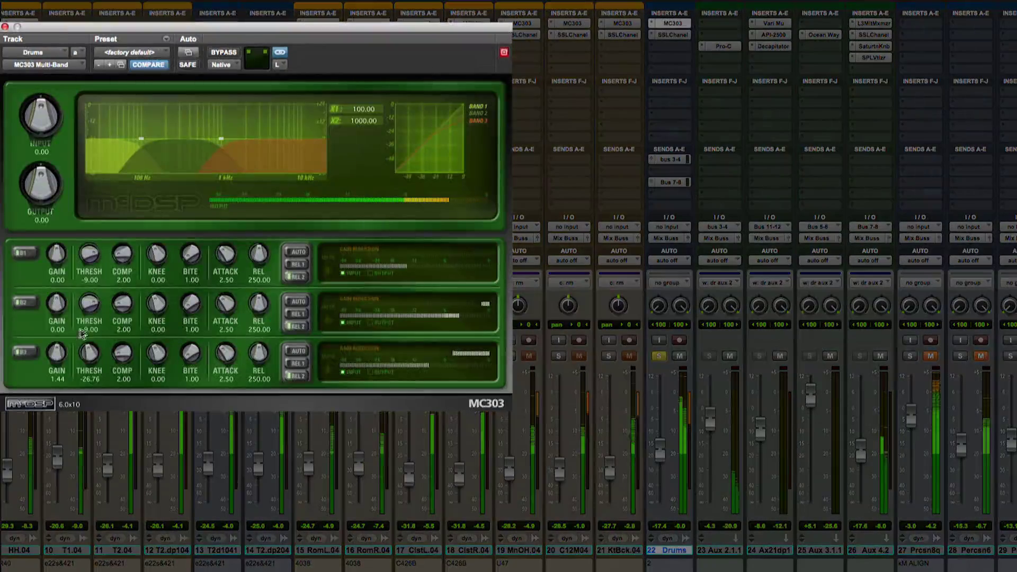
drag(59, 351, 59, 338)
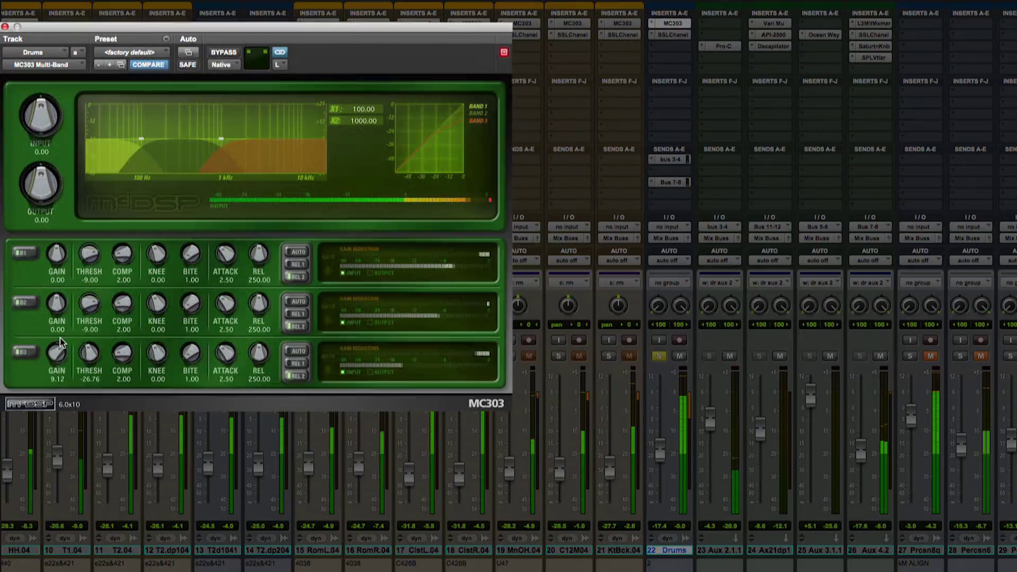
drag(59, 339, 89, 336)
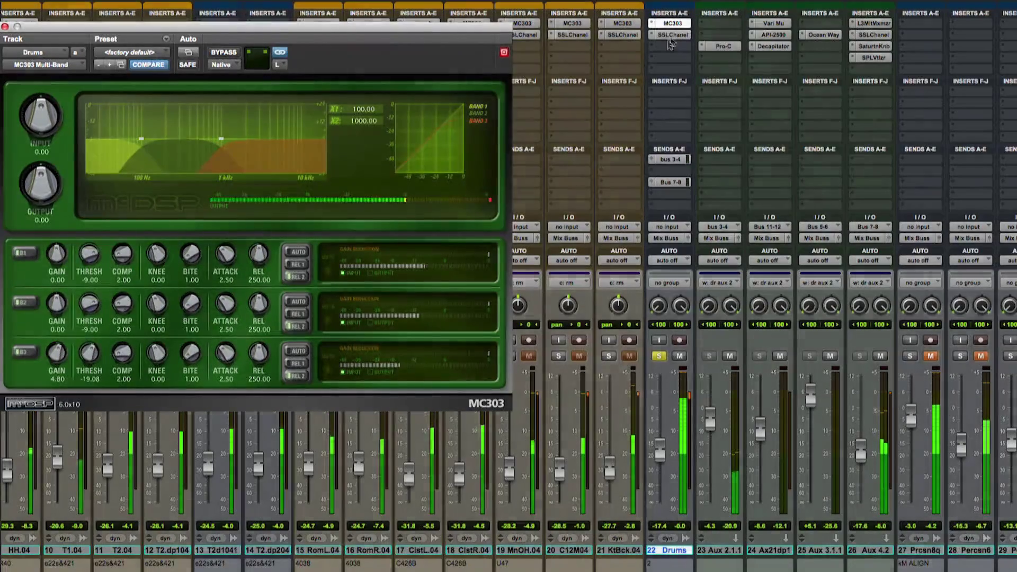
- Insert a stereo Decapitator in the Drums track's third slot and raise its drive from 2.7 to about 4.2
click(670, 46)
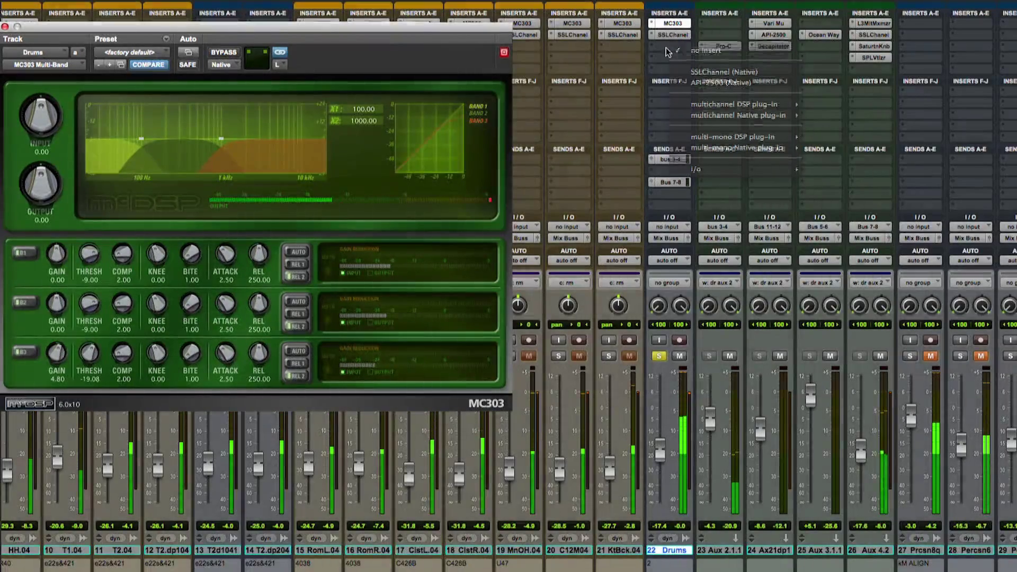
mouse_move(736, 115)
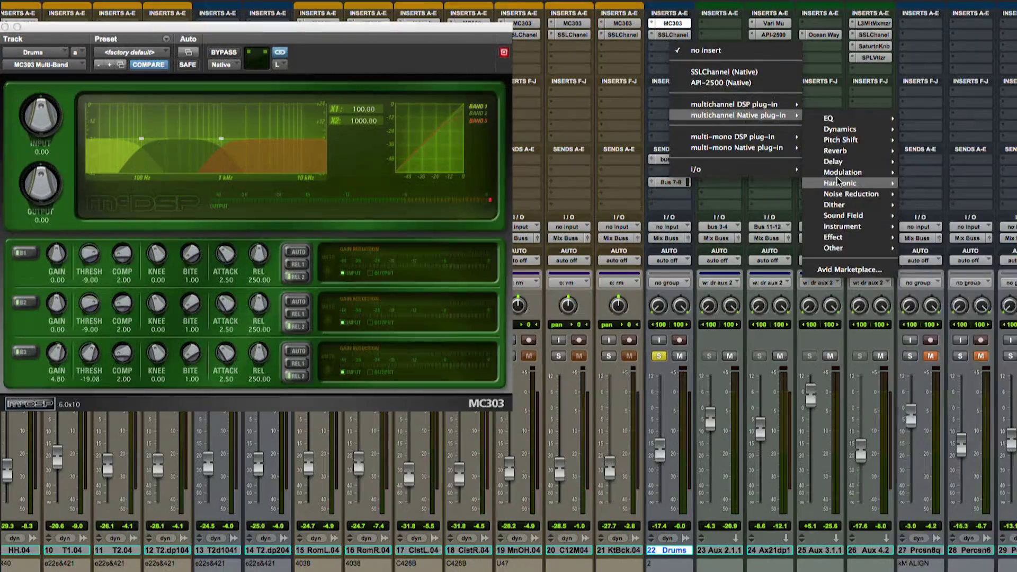
mouse_move(841, 184)
click(940, 70)
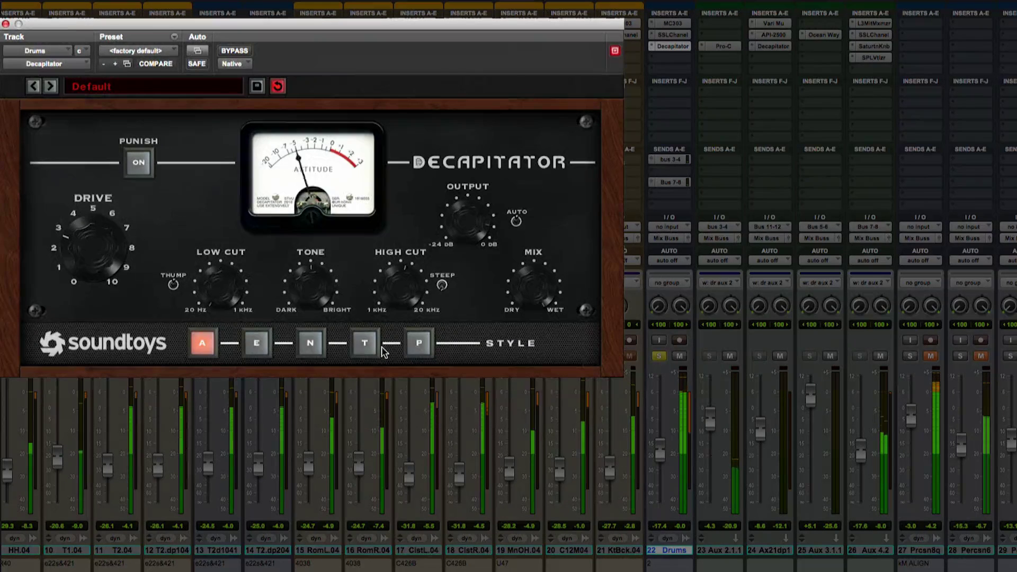
mouse_move(66, 255)
mouse_down()
mouse_move(70, 242)
mouse_move(69, 256)
mouse_up()
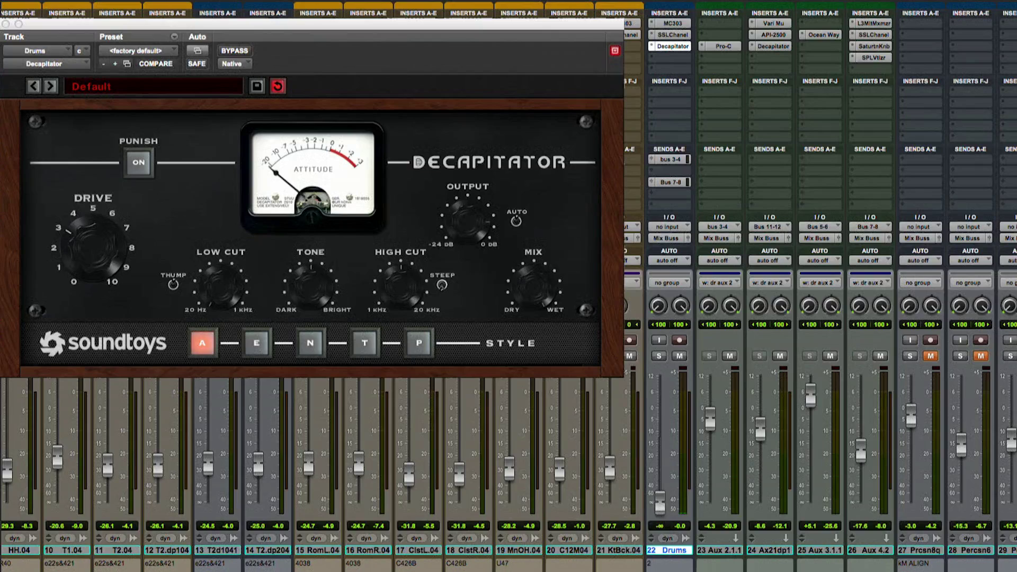
- Mute the Drums bus, close Decapitator and select the drum tracks, including k ret.1 and snret
key(shift+m)
scroll(820, 286, left, 10)
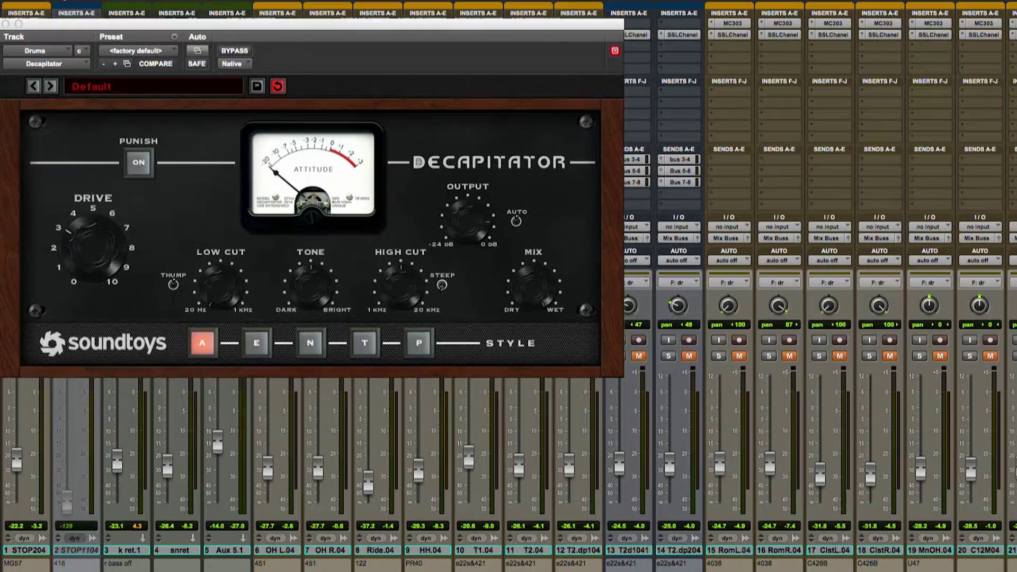
click(5, 24)
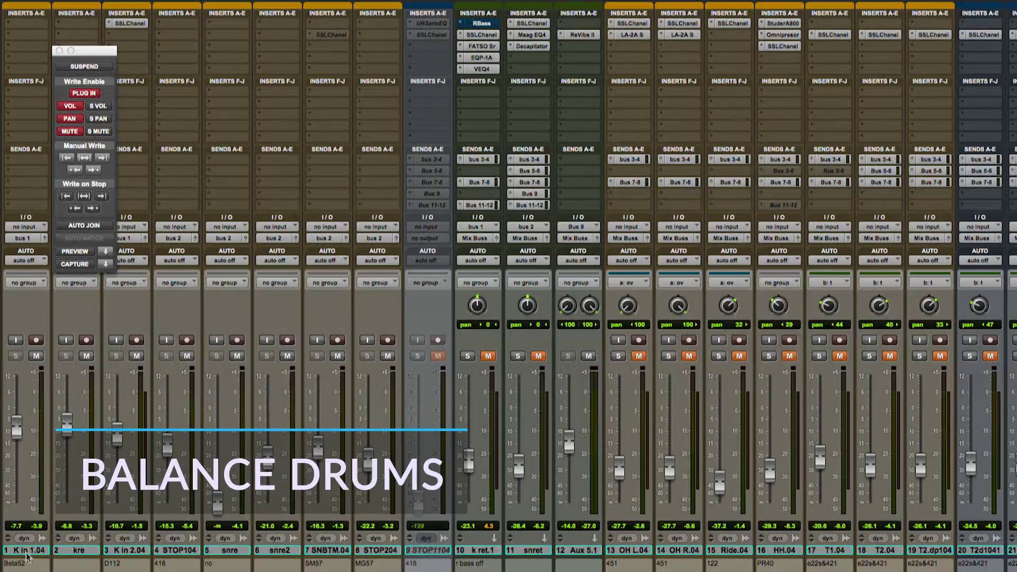
click(29, 557)
shift+click(133, 553)
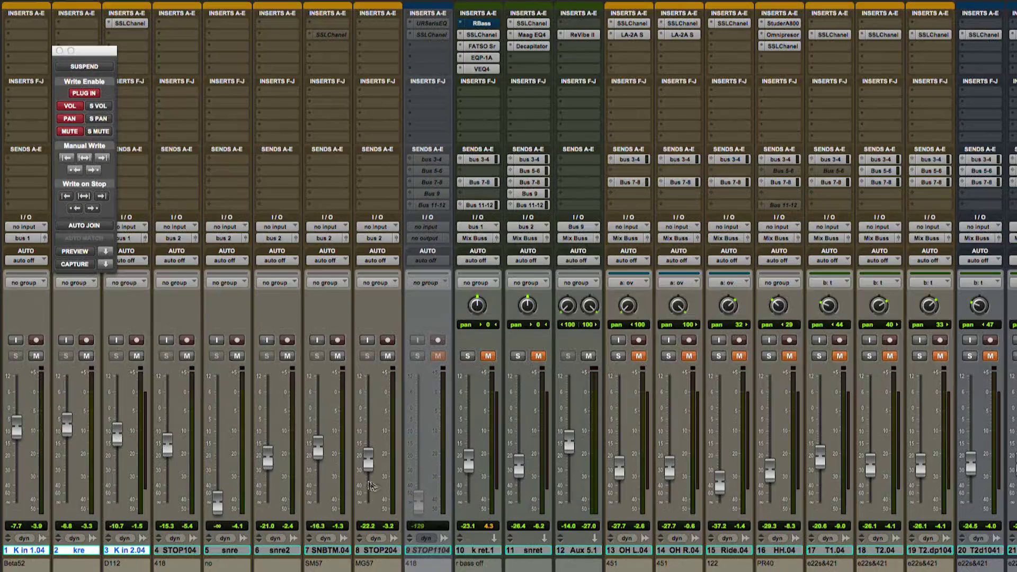
shift+click(384, 553)
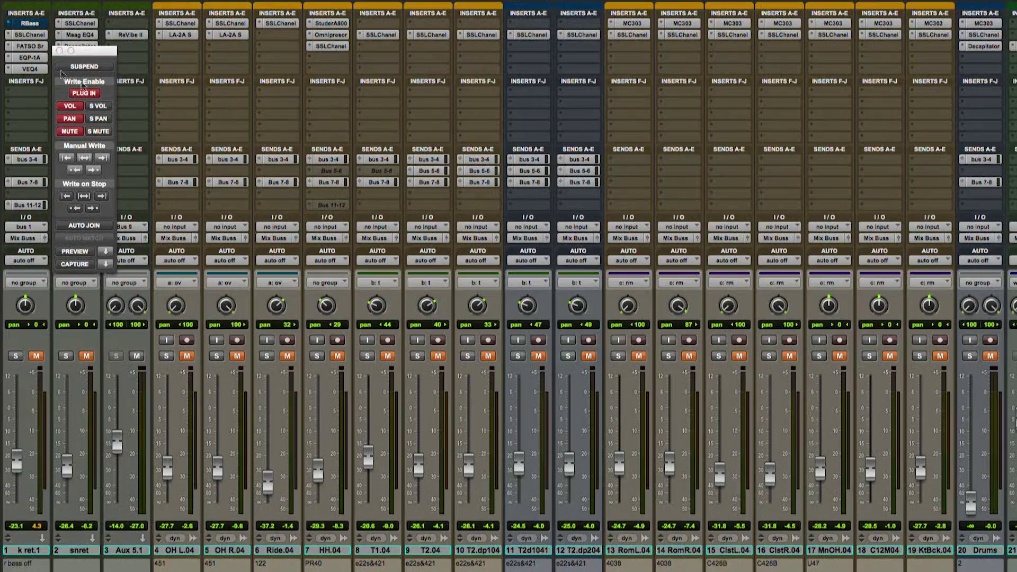
click(33, 552)
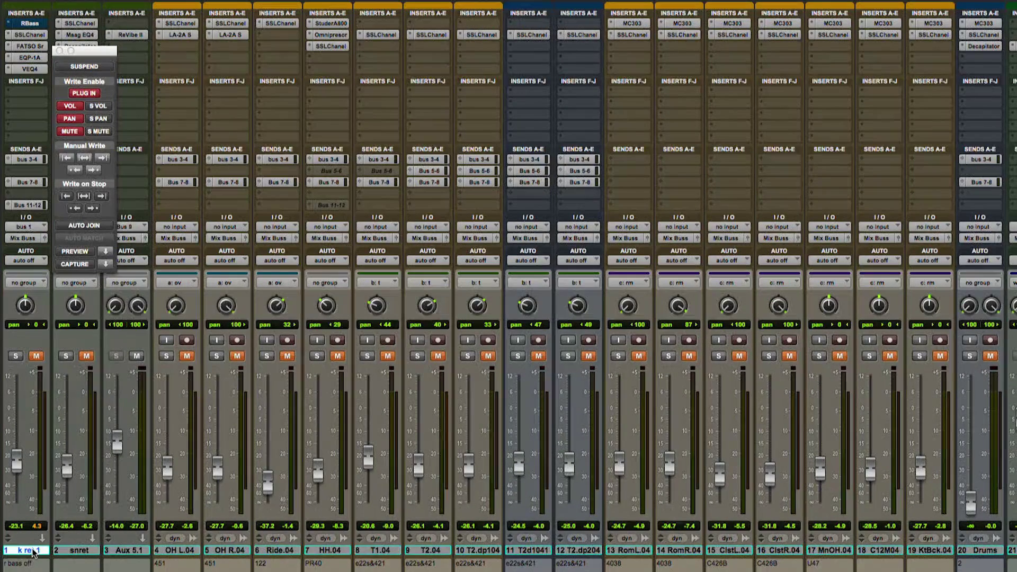
click(73, 551)
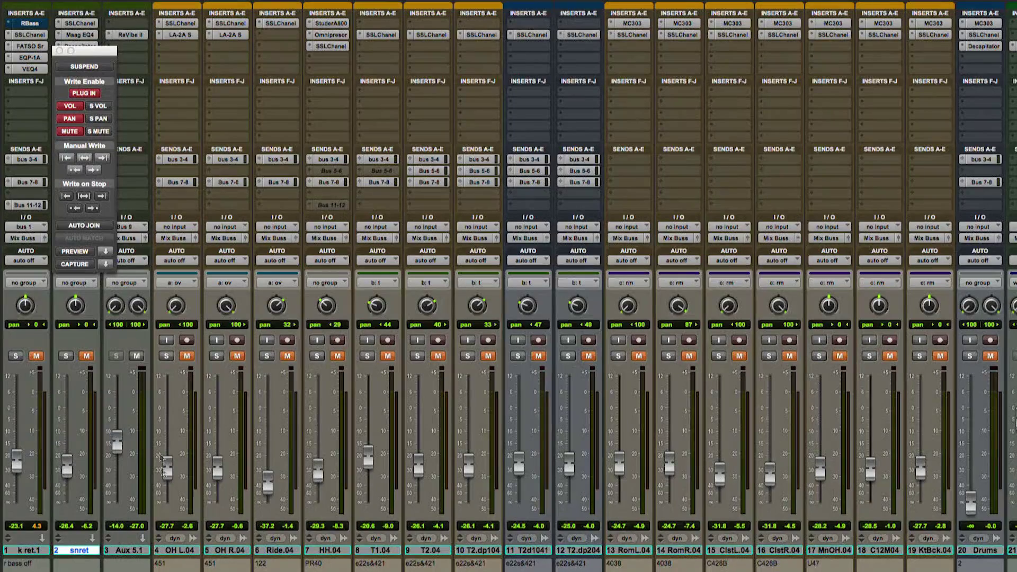
click(60, 51)
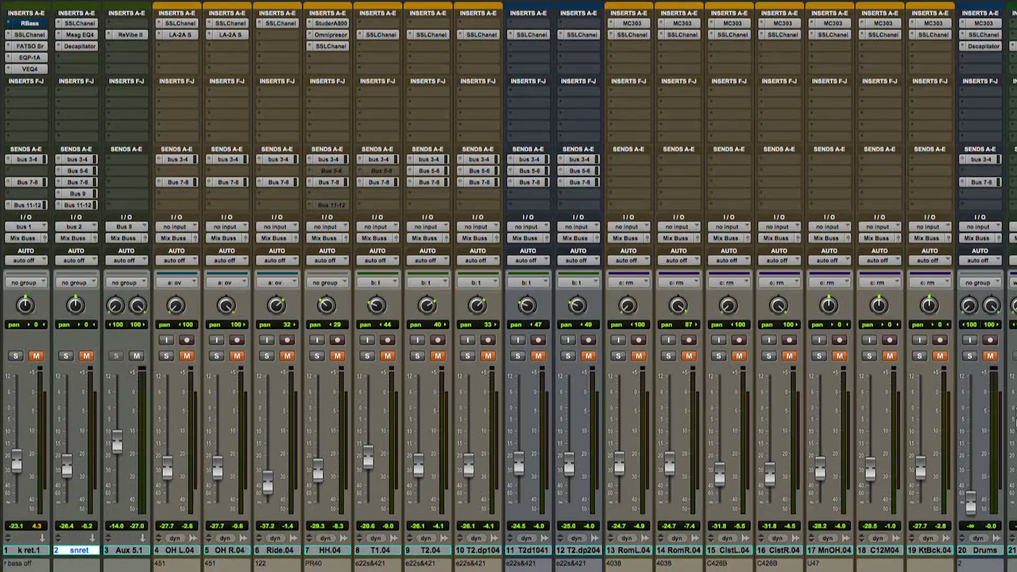
- Enable the dr group, lower it about 3 dB, unmute k ret.1 and start playback
key(f)
drag(22, 444, 19, 467)
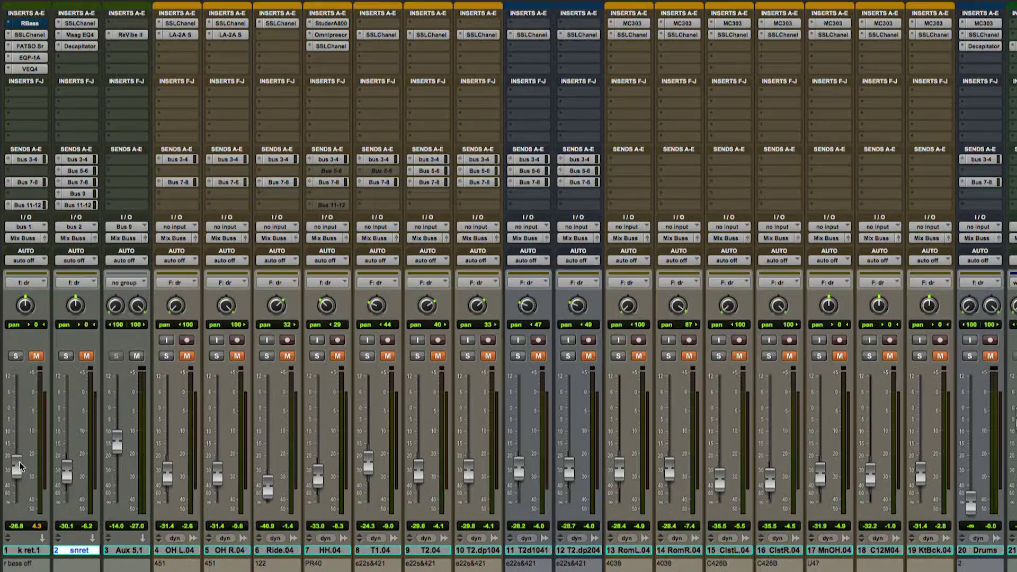
click(36, 357)
key(space)
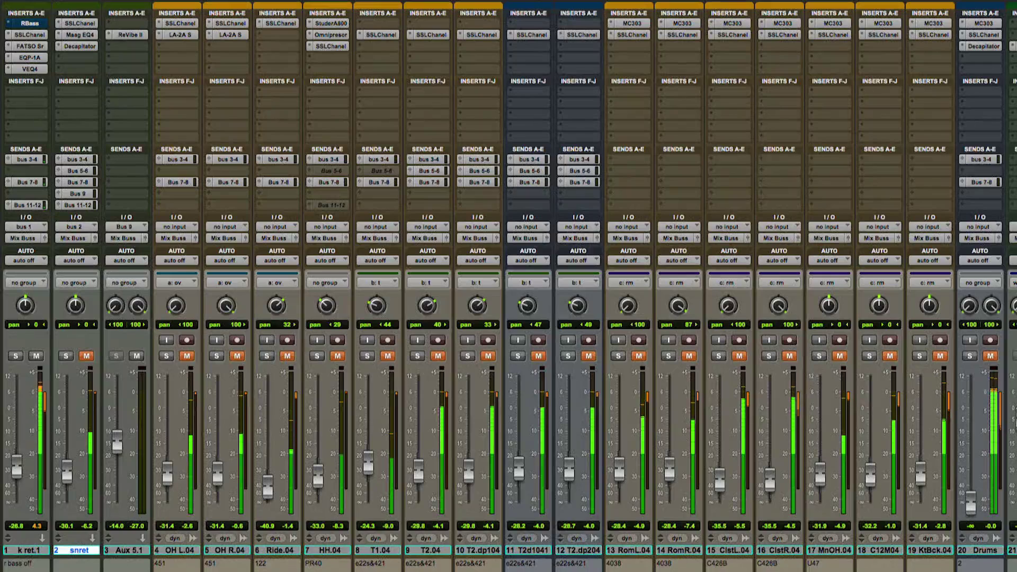
- Unmute snret, raise its fader to -23.5 and open its Maag EQ4
click(87, 356)
drag(71, 465, 69, 462)
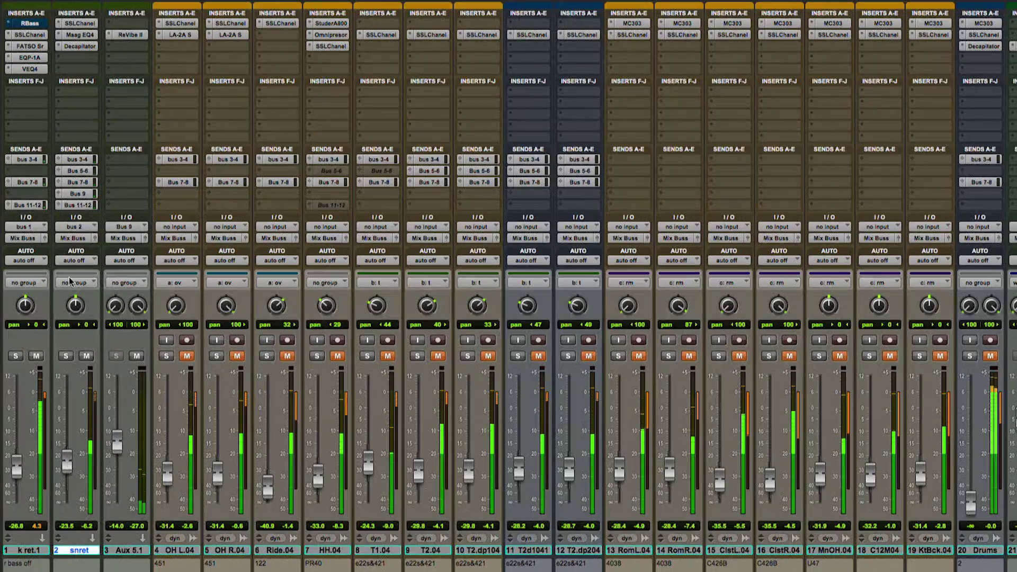
click(80, 35)
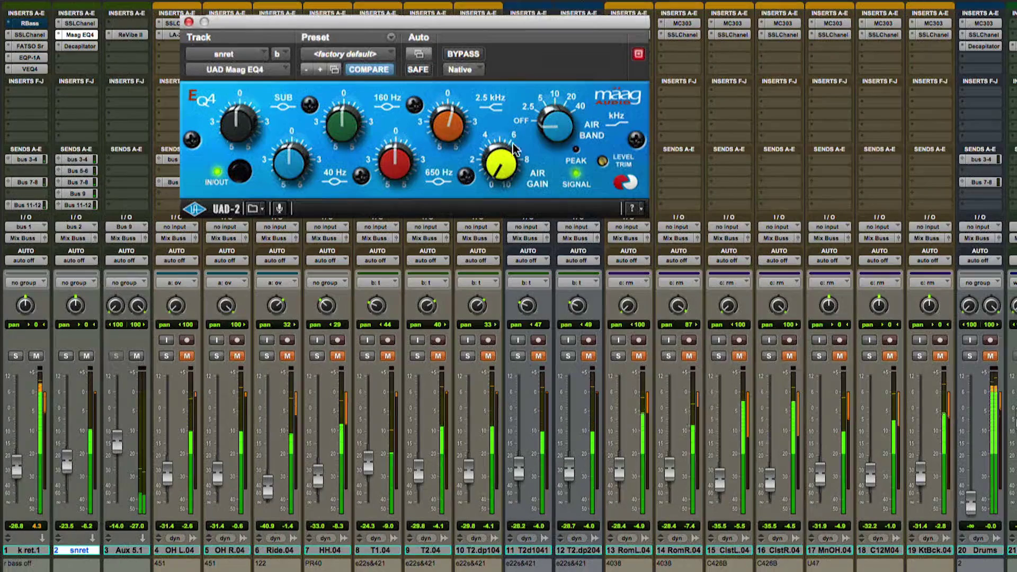
- Add a UAD API 560 (mono) EQ as a new insert on the snret track
click(84, 46)
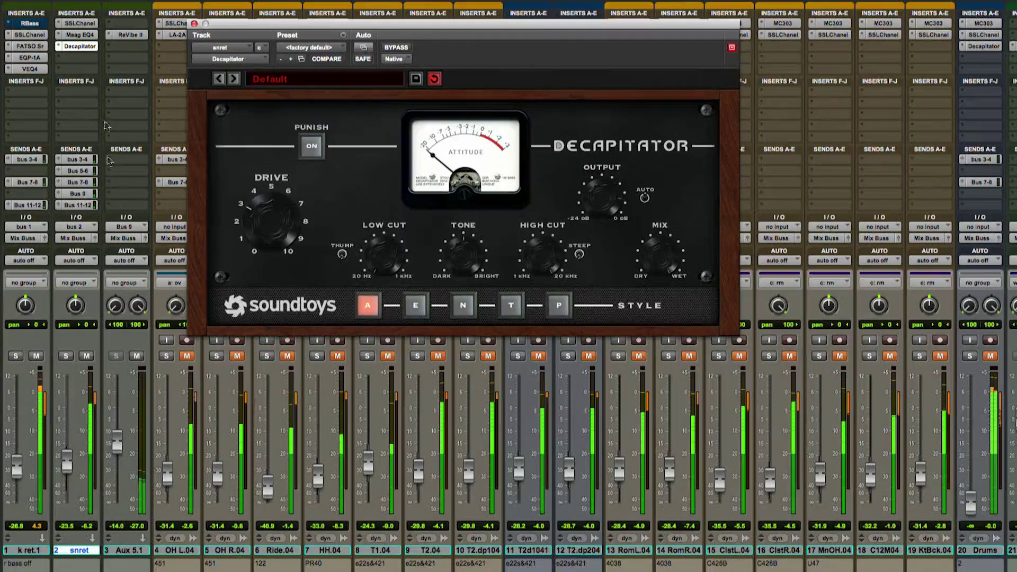
click(77, 58)
mouse_move(133, 127)
mouse_move(205, 133)
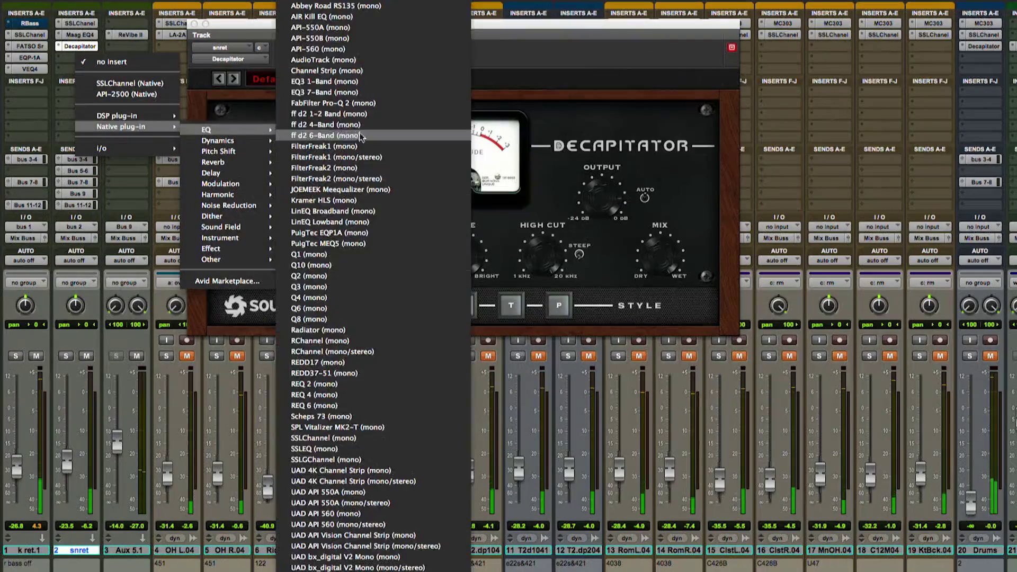
click(341, 516)
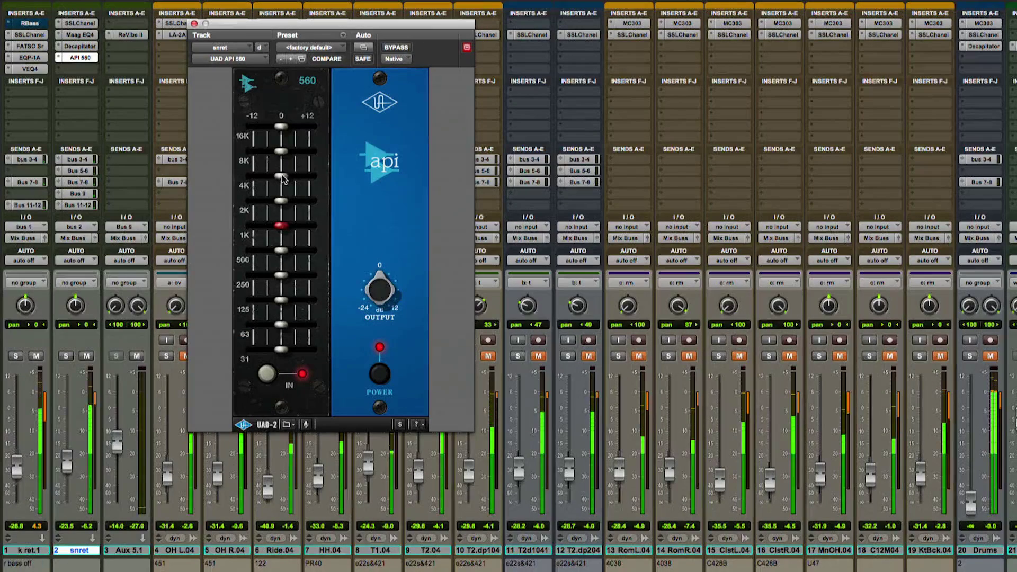
- Give the API 560 a small upper-mid boost, then lower snret slightly to -24.3
drag(284, 177, 287, 207)
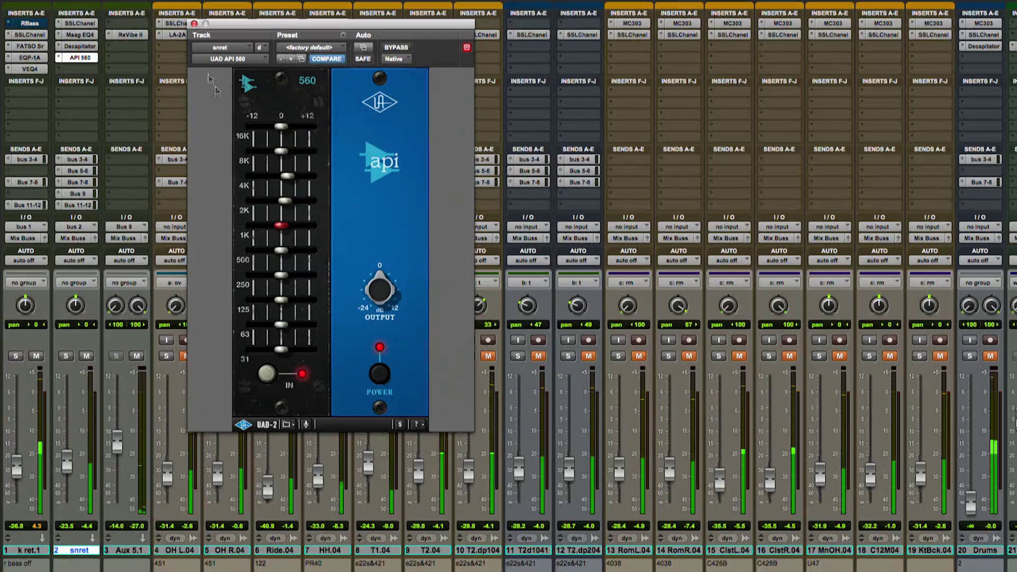
click(195, 23)
drag(65, 469, 64, 473)
- Unmute the overhead group and raise it about 3 dB, nudging snret down a little
click(187, 356)
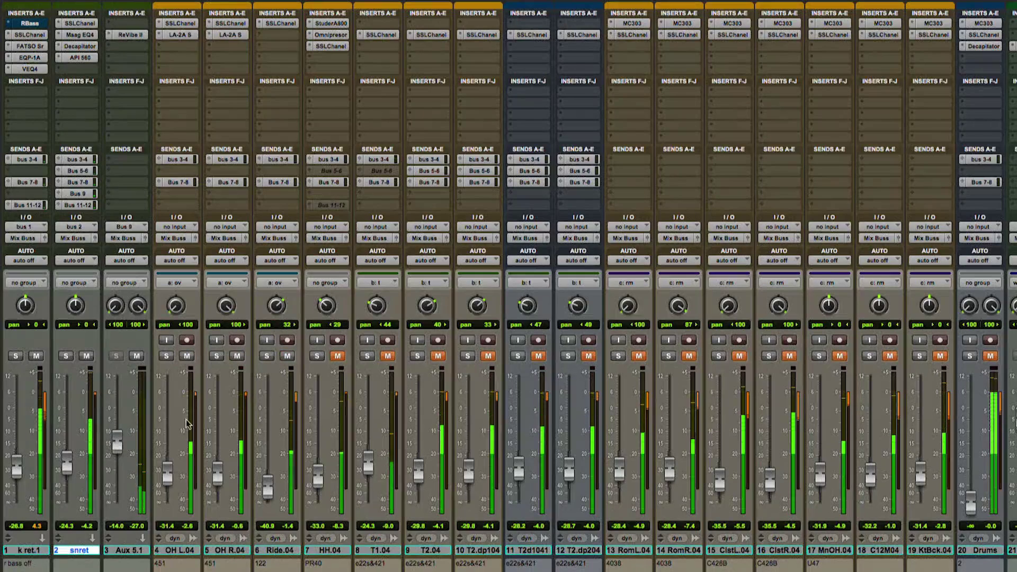
drag(161, 476, 164, 470)
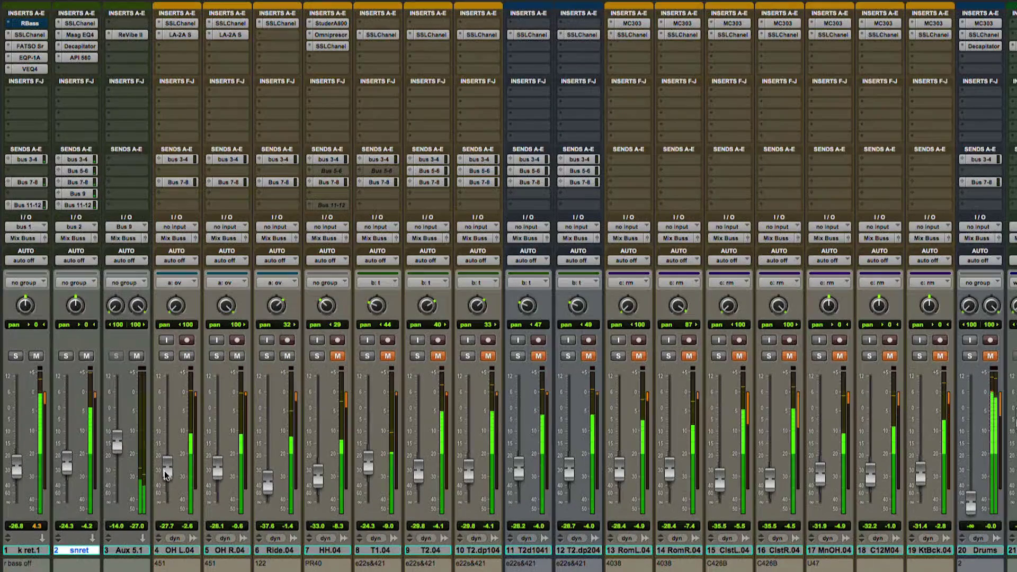
drag(67, 466, 21, 459)
- Unmute HH.04, the tom group and the room group, with toms down 1 dB and room up 0.7 dB
click(338, 356)
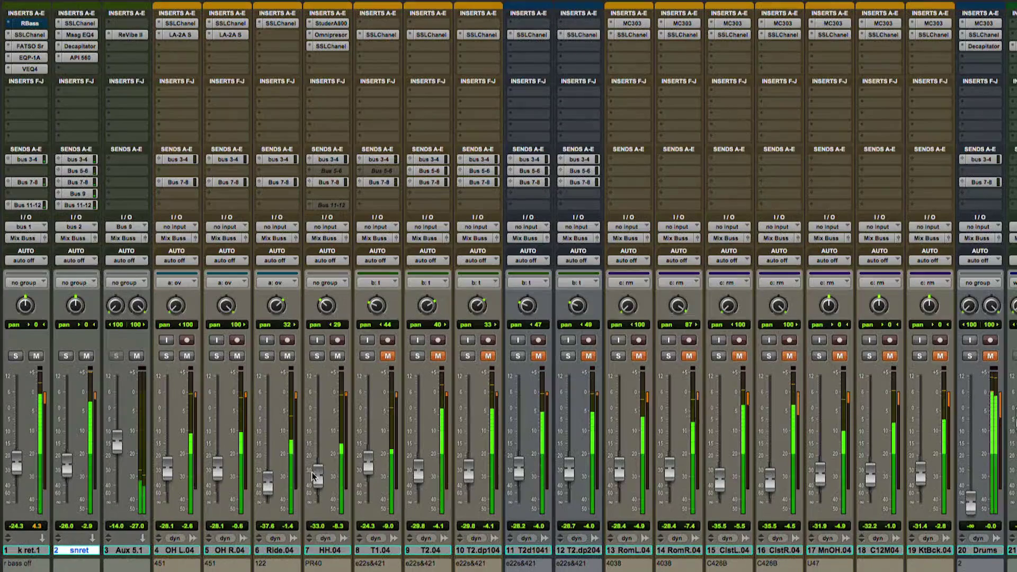
click(388, 356)
drag(371, 467, 370, 469)
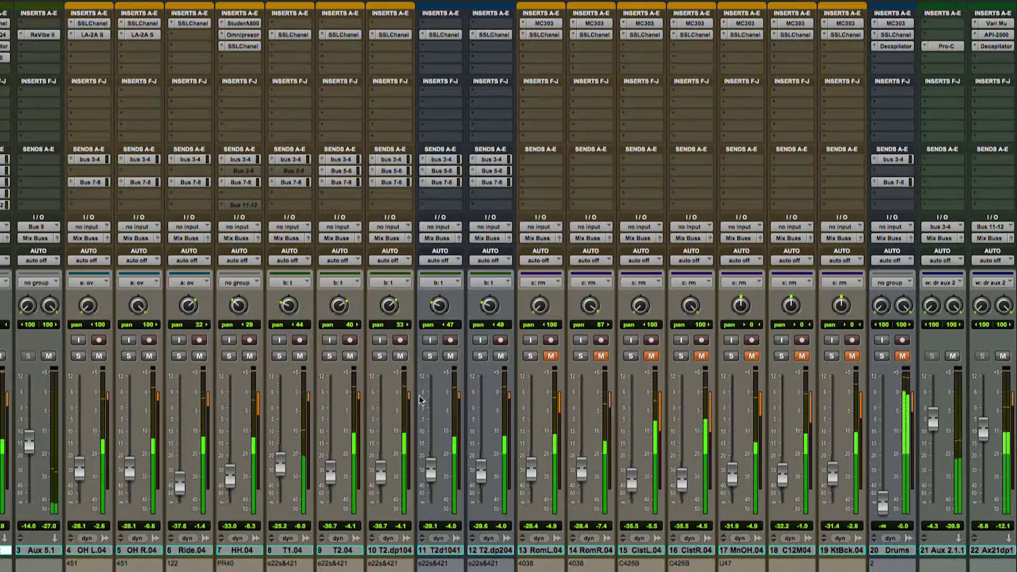
click(551, 356)
drag(532, 473, 531, 472)
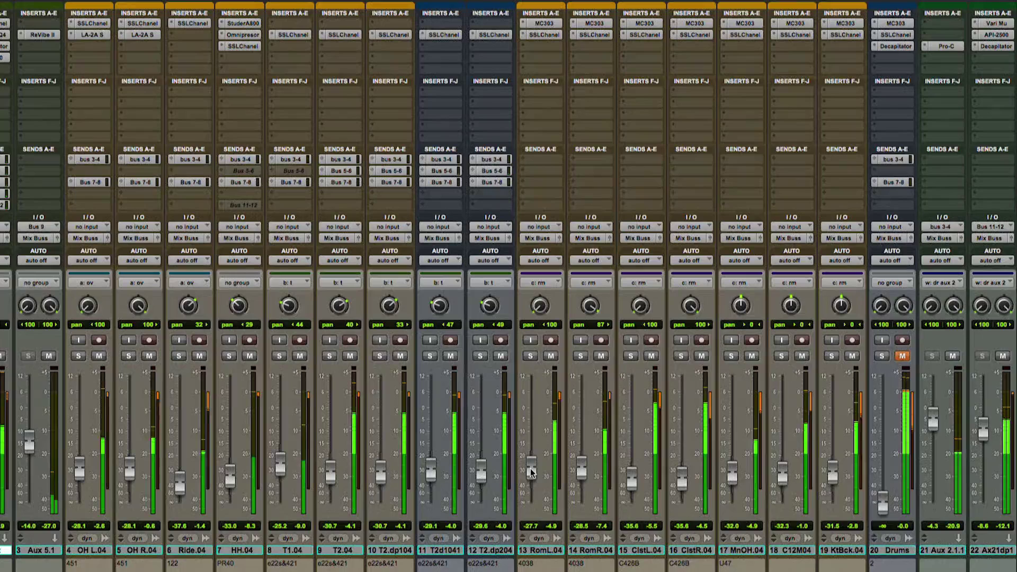
- Unmute the Drums bus and bring it up from -∞ to about -30.6
click(902, 357)
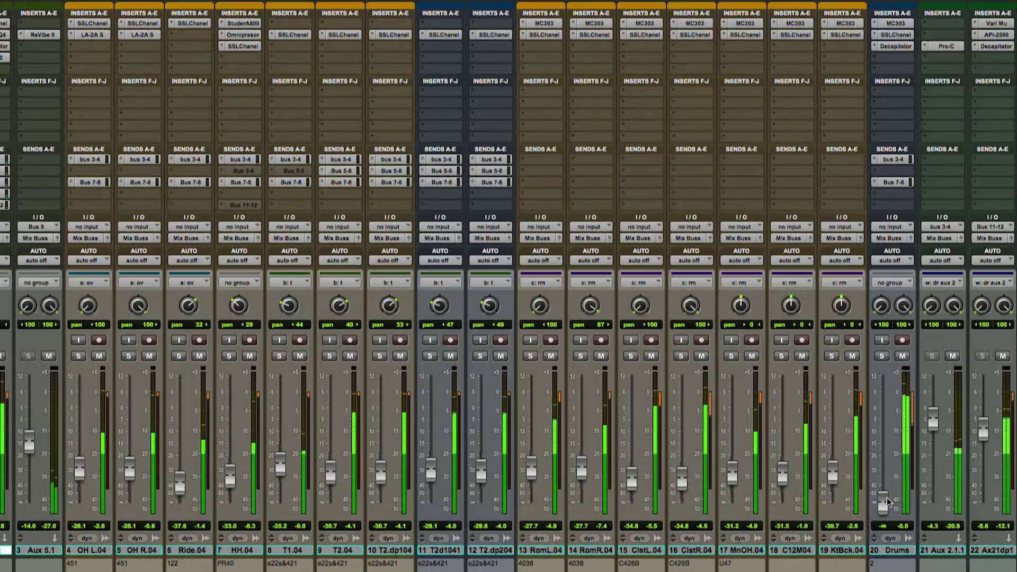
drag(888, 502, 888, 470)
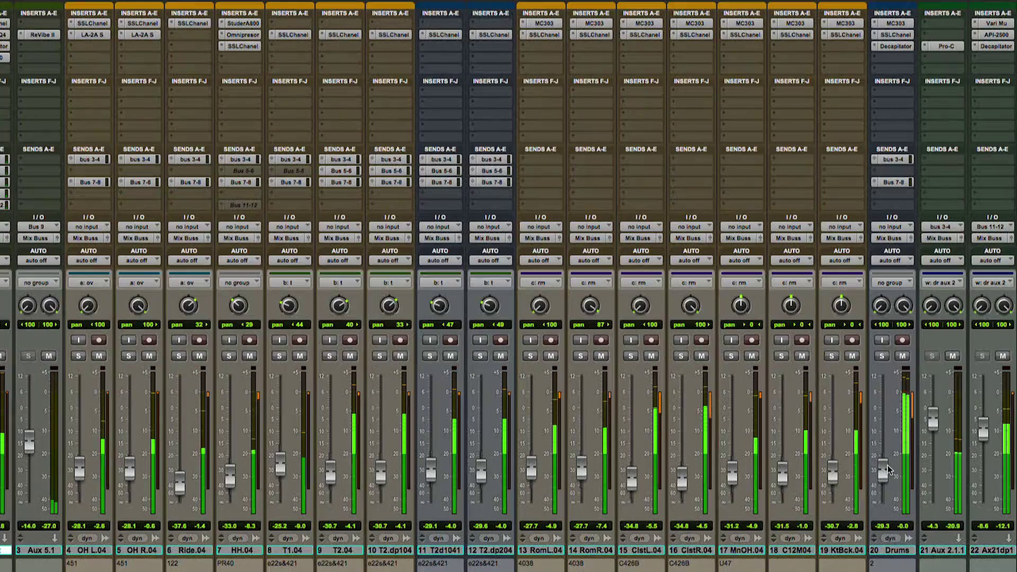
drag(888, 466, 888, 469)
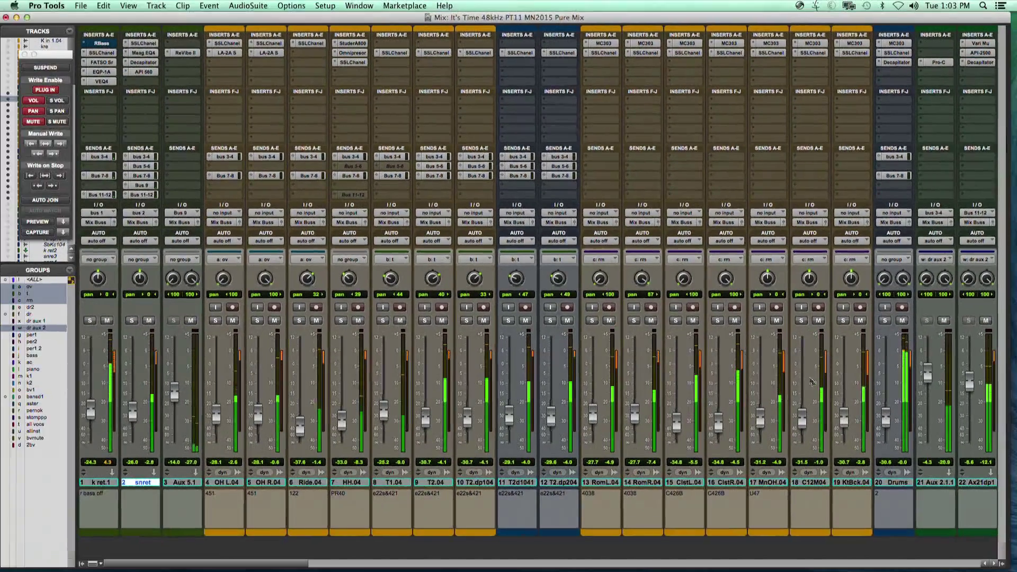
- Select tracks 1–20 except Aux 5.1 and group them as 'dr'
click(893, 482)
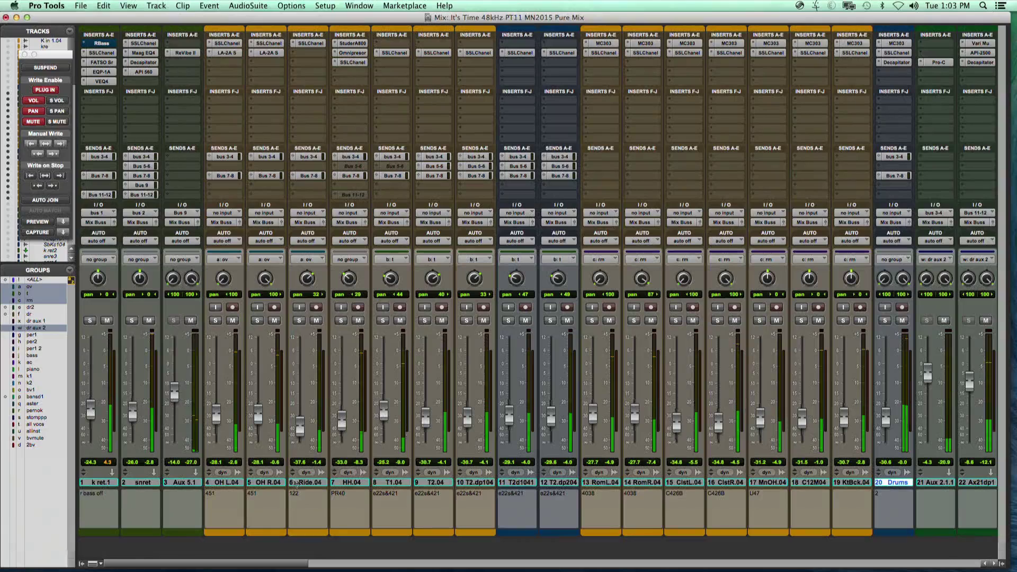
shift+click(109, 486)
super+click(177, 484)
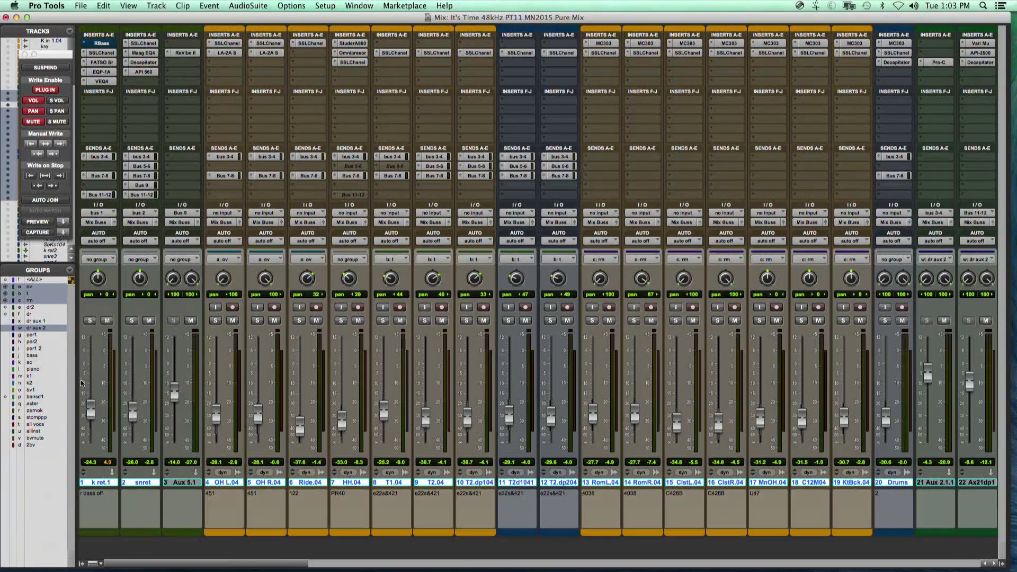
key(space)
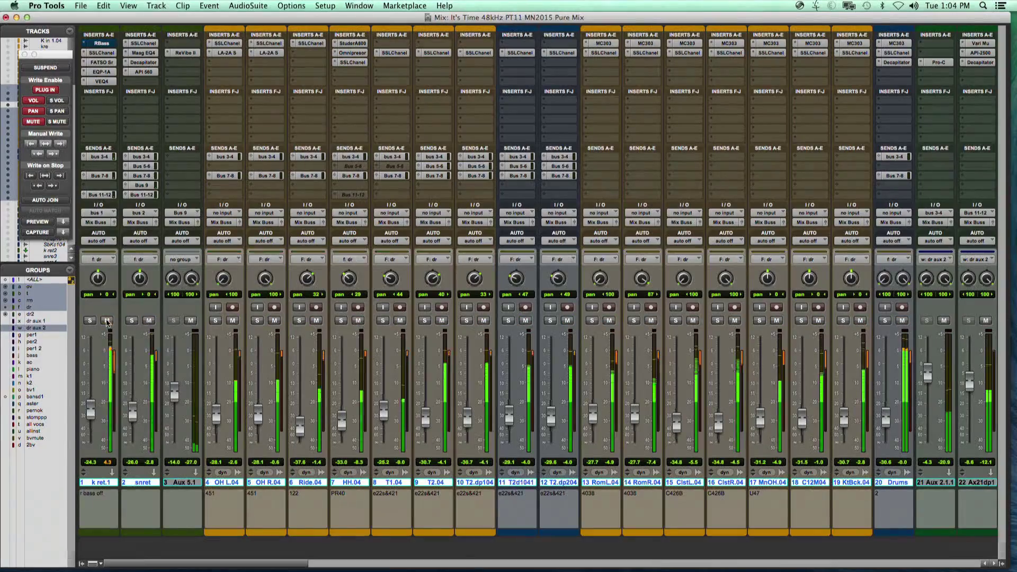
drag(210, 563, 338, 565)
drag(252, 571, 315, 571)
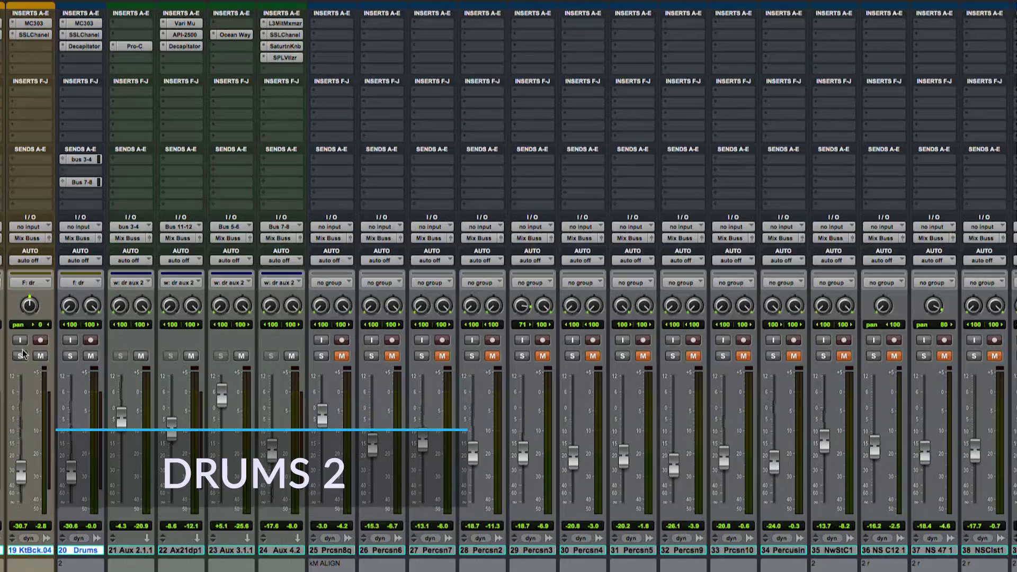
- Mute the drum group, lower Percsn6, unmute Percsn7 and start playback
click(40, 357)
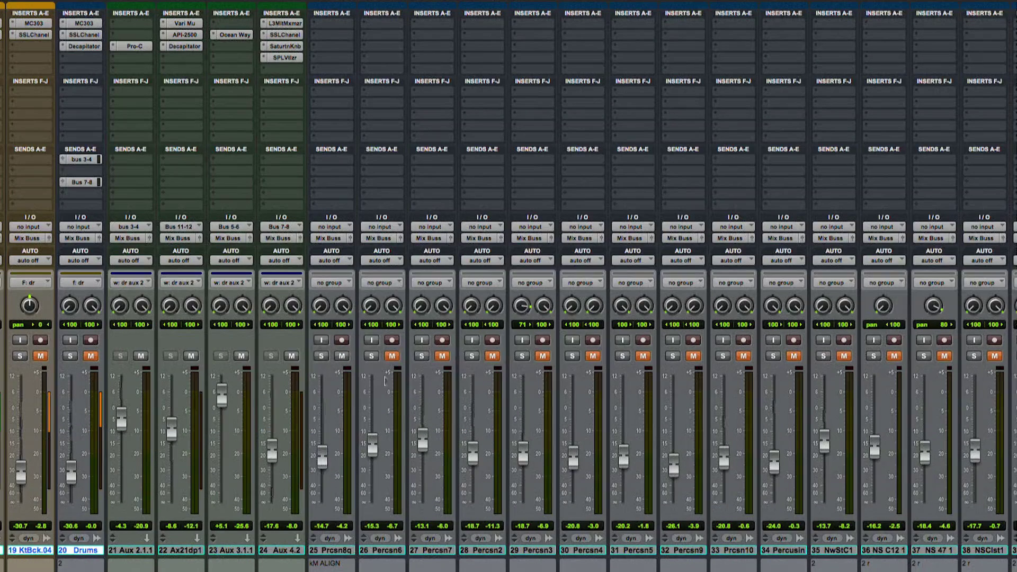
drag(373, 446, 367, 465)
click(443, 355)
key(space)
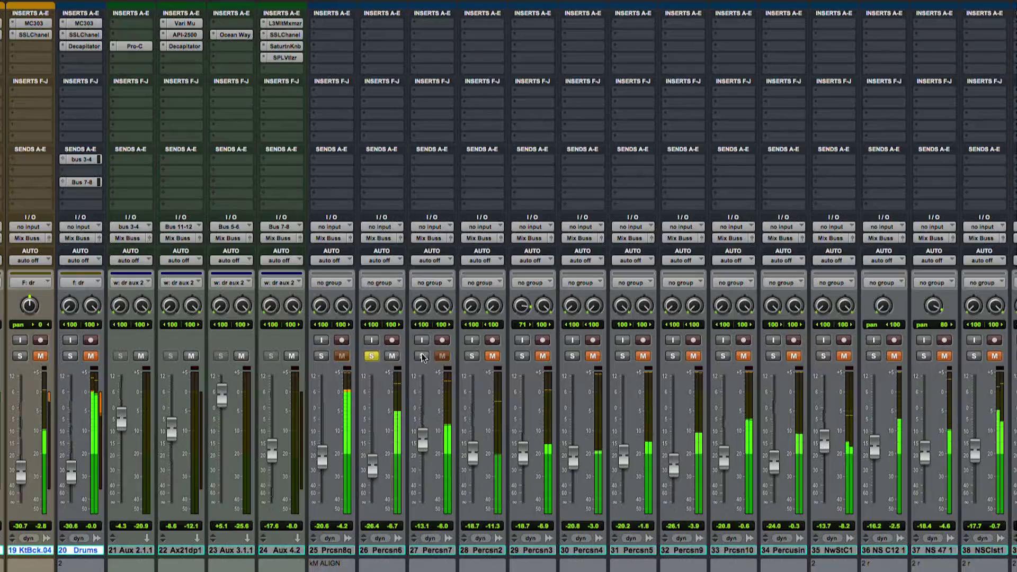
- Audition Percsn7, Percsn2 and Prcsn8q in solo, then clear all solos and select Prcsn8q
click(422, 356)
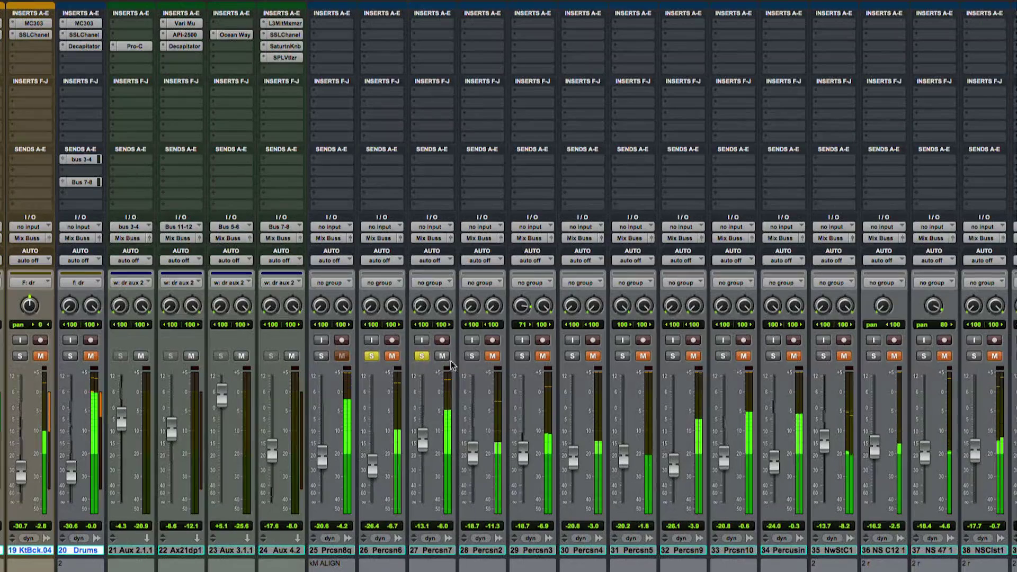
click(473, 356)
click(492, 356)
click(492, 356)
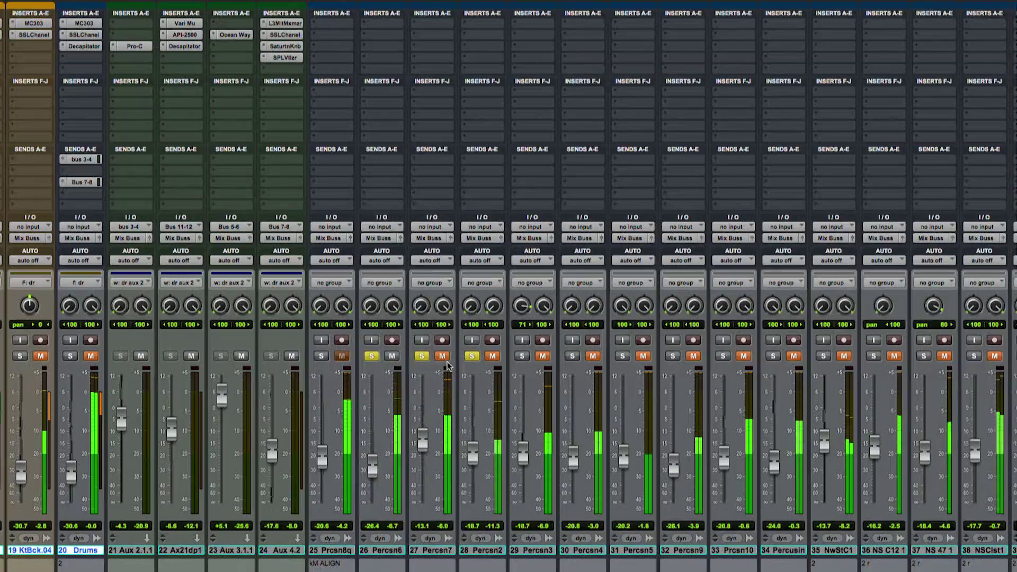
click(321, 356)
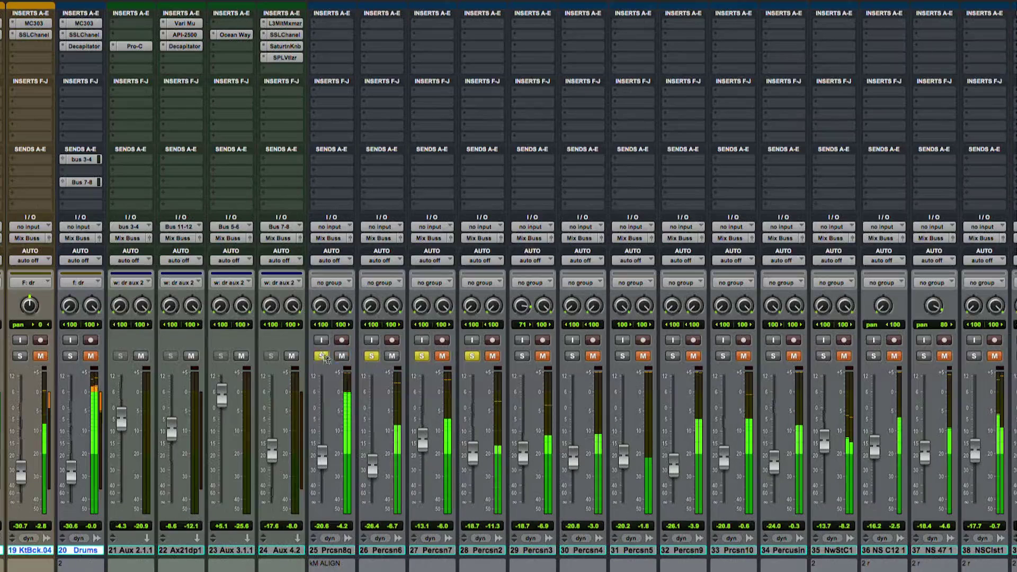
alt+click(371, 357)
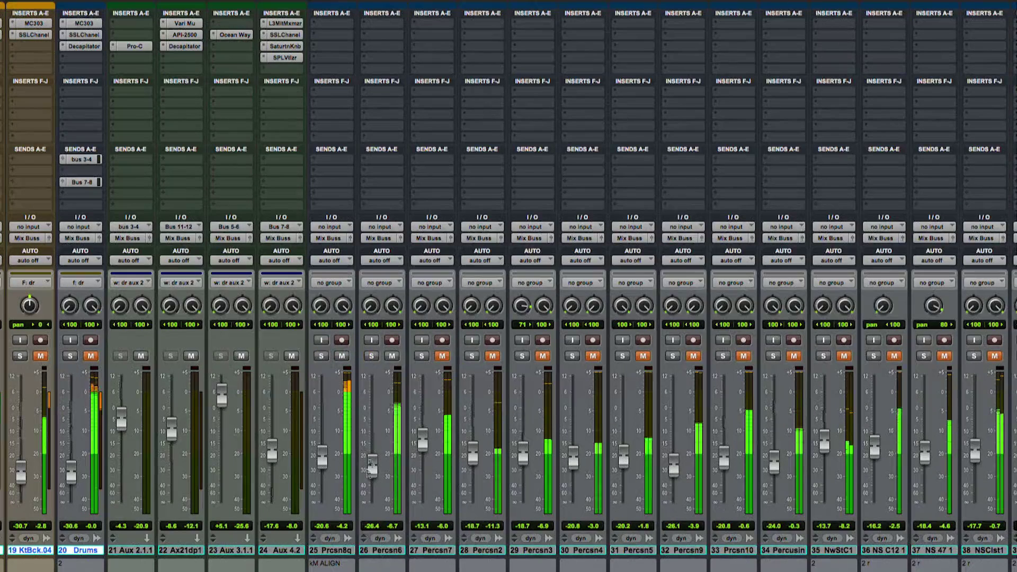
click(342, 550)
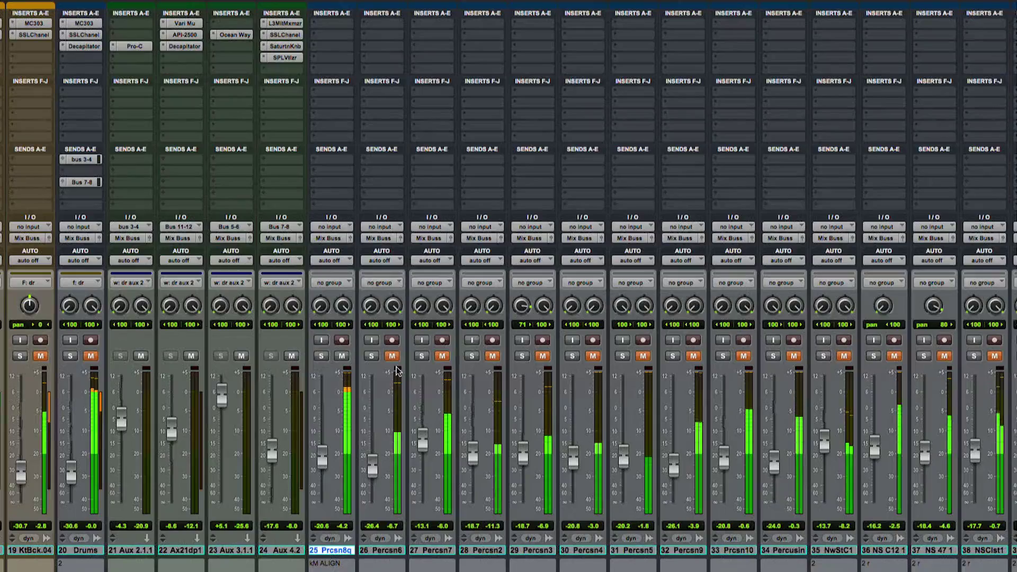
- Move the k ret.1 track between Aux 3.1.1 and Aux 4.2, beside the percussion
scroll(325, 560, left, 15)
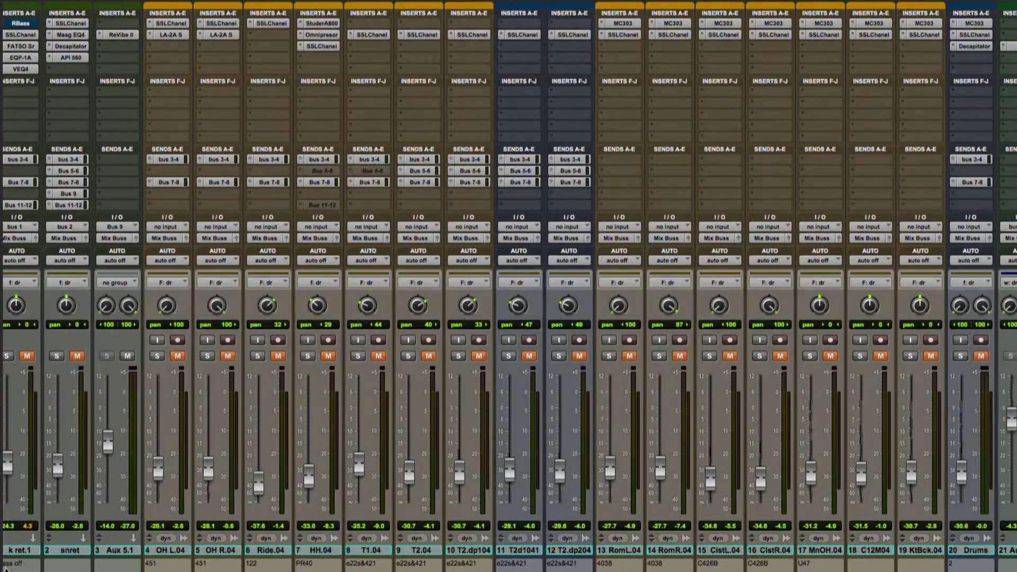
drag(17, 552, 514, 552)
drag(485, 552, 740, 355)
drag(755, 13, 783, 27)
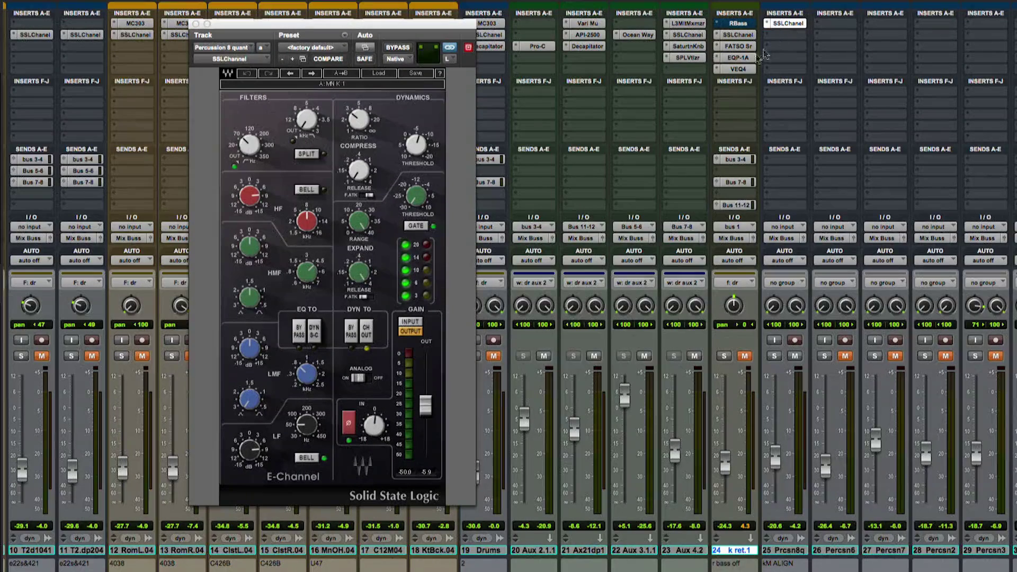
- Copy k ret.1's SSLChannel, FATSO Sr, EQP-1A and VEQ4 inserts and bus sends onto Prcsn8q
drag(748, 44, 783, 59)
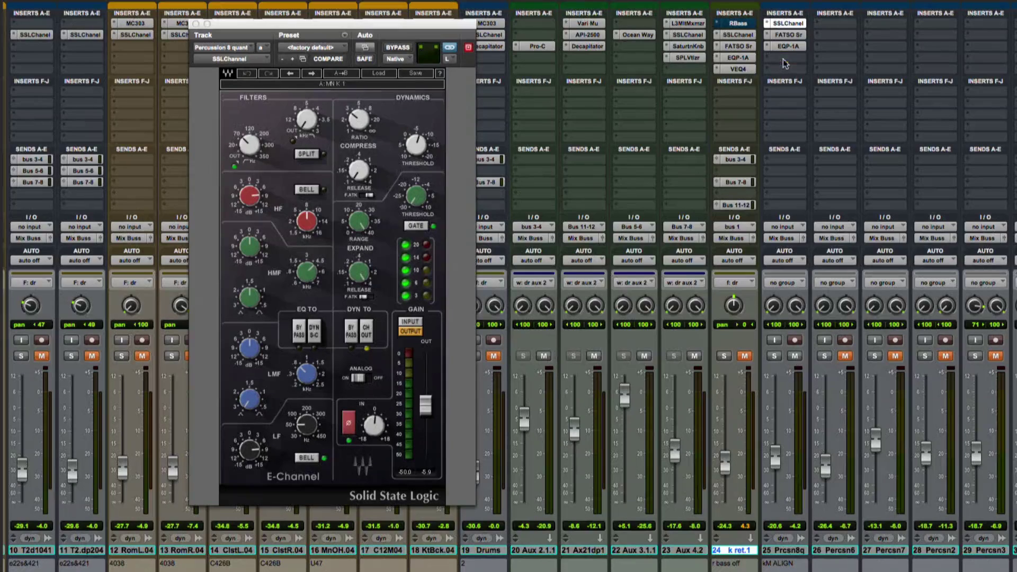
drag(751, 181, 785, 207)
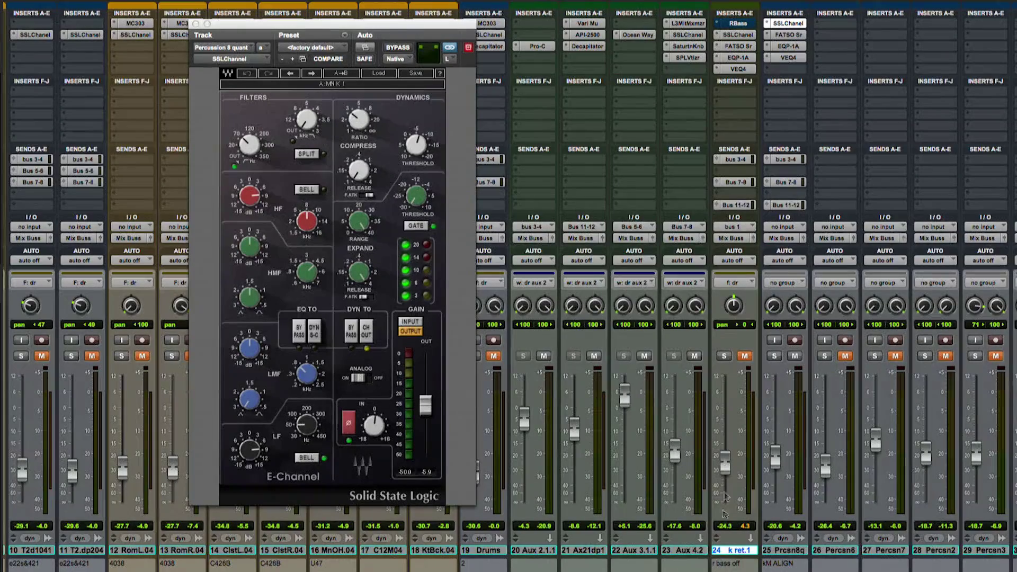
click(767, 554)
click(742, 550)
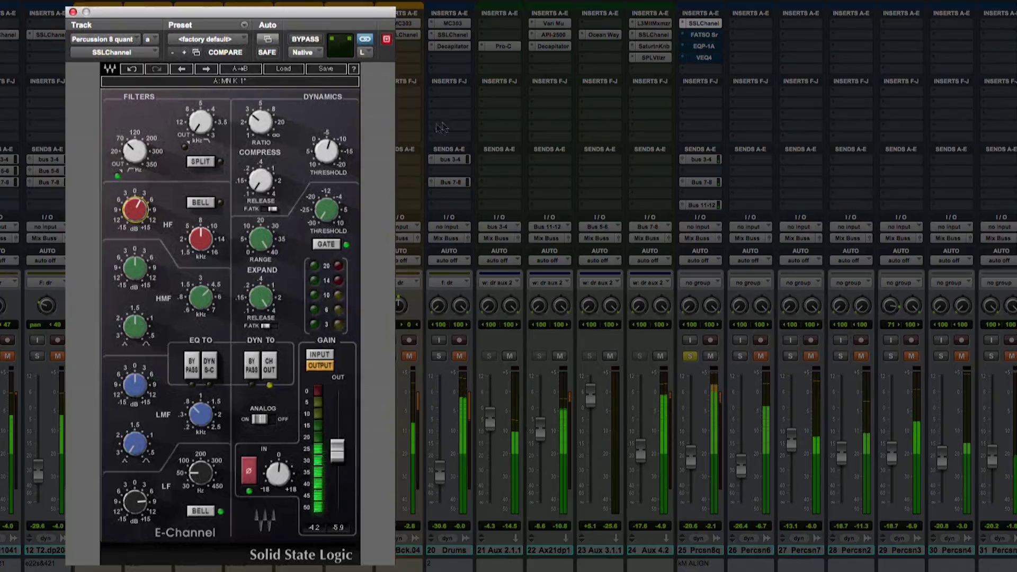
- Lower Percussion 8's E-Channel compressor threshold to about -5.5 and open its FATSO Sr
drag(330, 154, 331, 159)
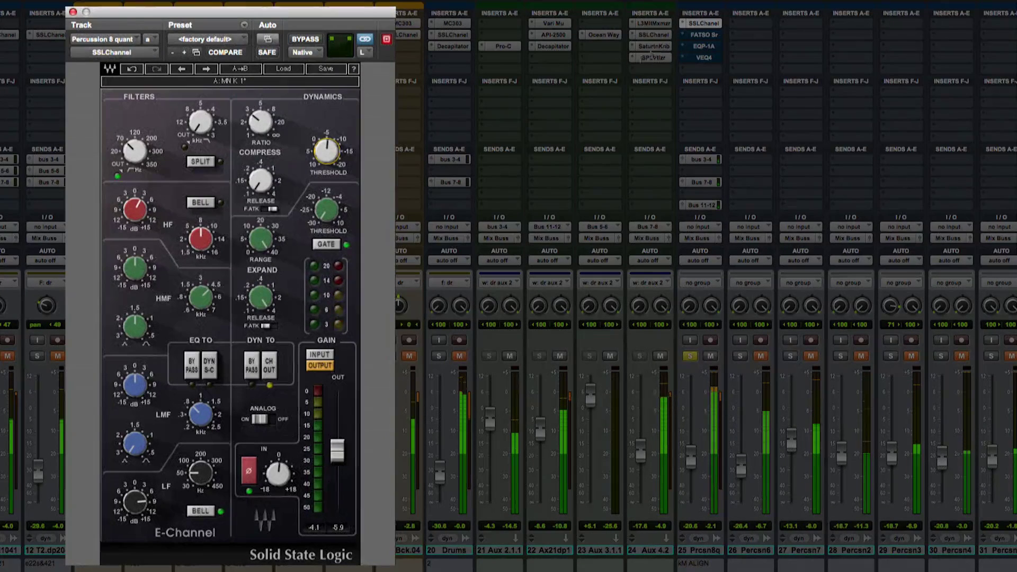
drag(329, 143, 322, 158)
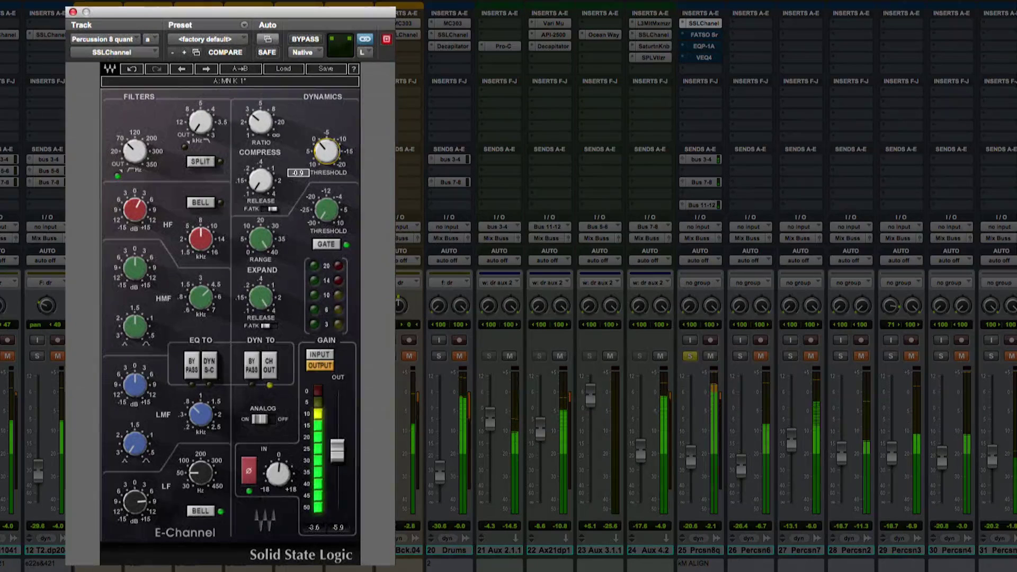
click(704, 34)
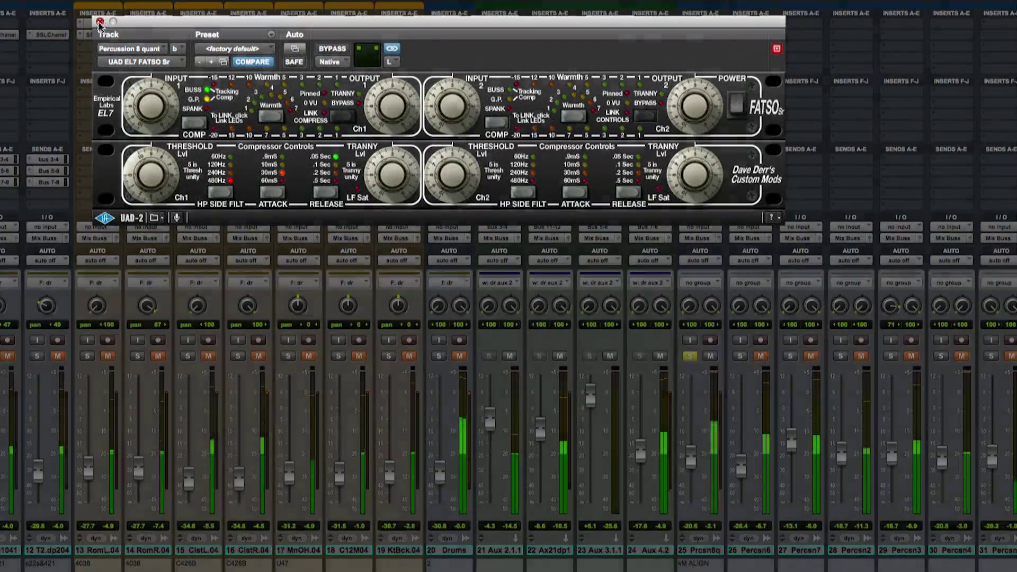
- Close FATSO Sr and set the EQP-1A low frequency to 30 on Percussion 8
click(100, 21)
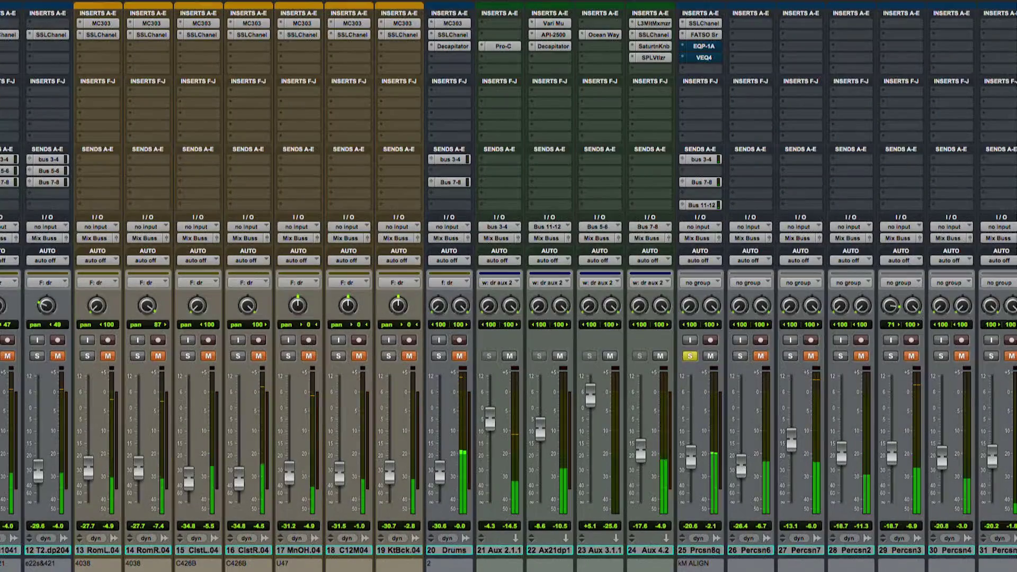
click(711, 49)
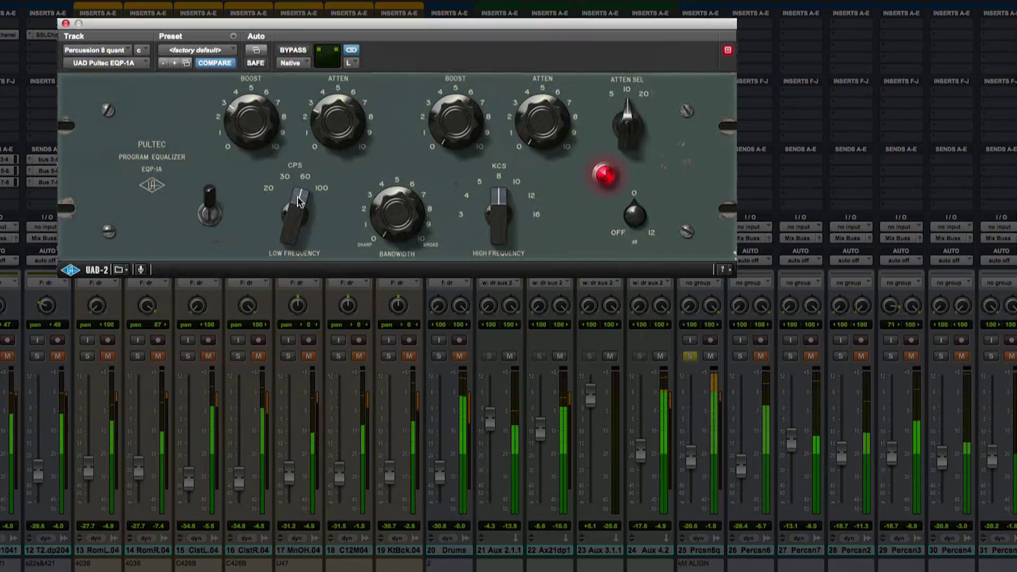
mouse_move(295, 216)
mouse_down()
mouse_move(291, 226)
mouse_move(296, 210)
mouse_up()
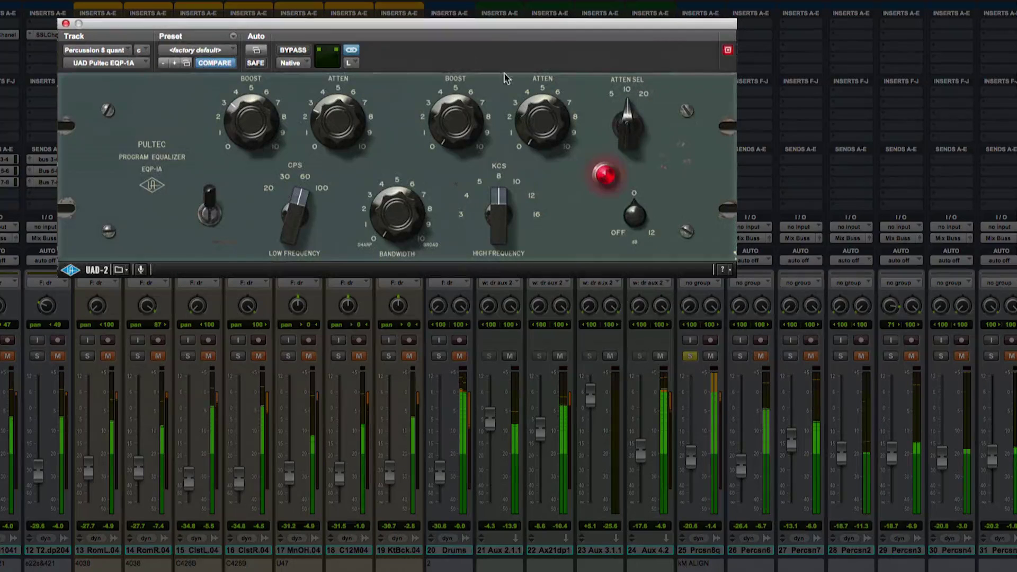
drag(551, 43, 434, 45)
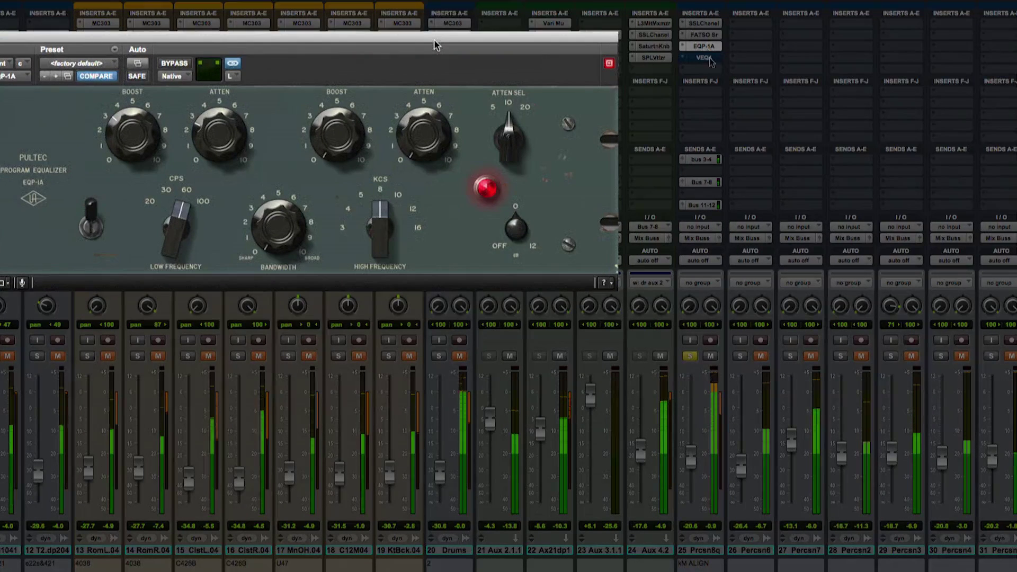
- Enable the VEQ4 low band on track 25 and boost it to 4.8 dB
click(705, 59)
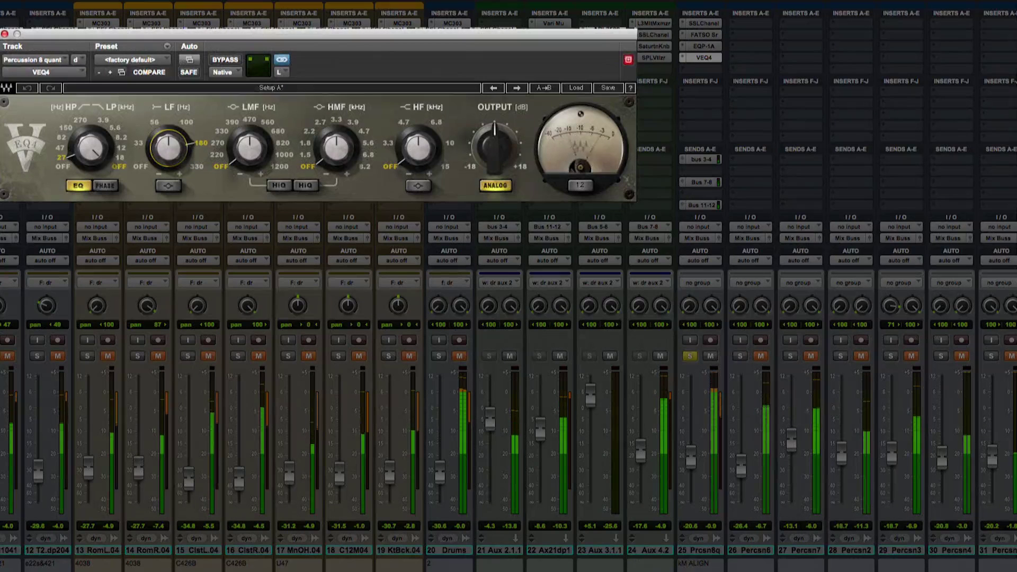
drag(169, 144, 170, 137)
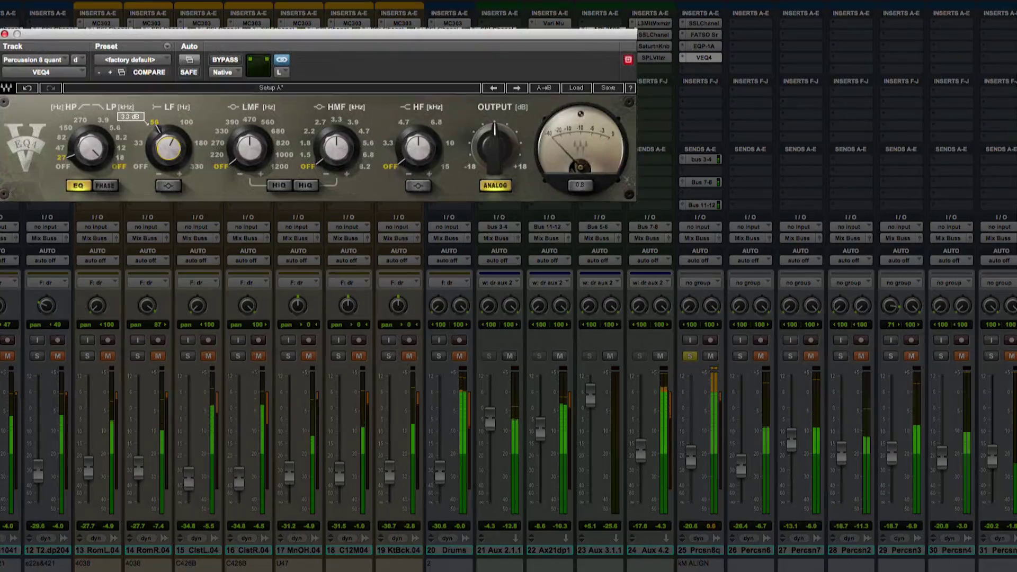
click(169, 187)
drag(170, 139, 170, 136)
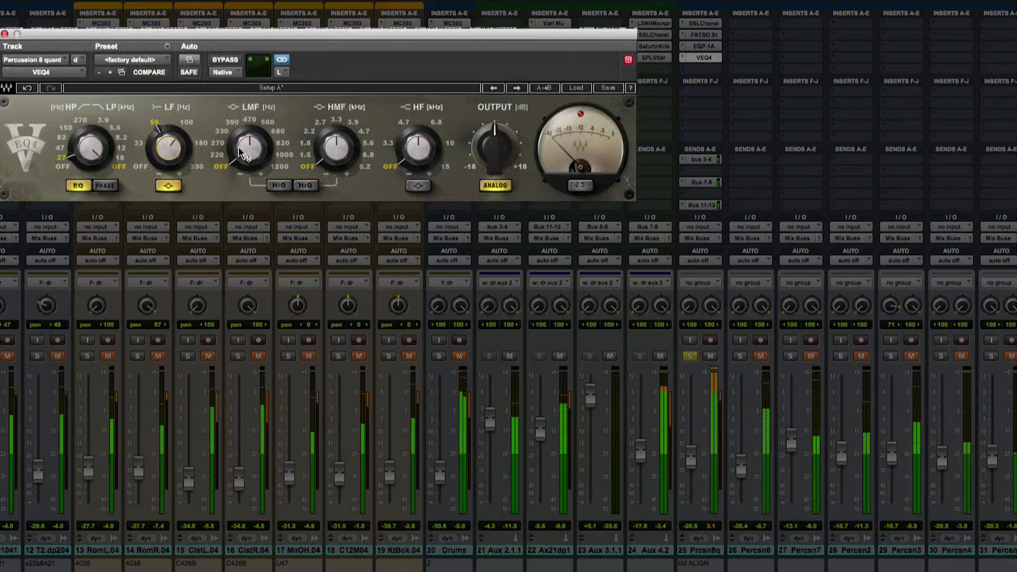
- Tune the VEQ4 low-mid band to 390 Hz with a boost, then unsolo track 25
mouse_move(231, 148)
mouse_down()
mouse_move(238, 162)
mouse_move(241, 131)
mouse_up()
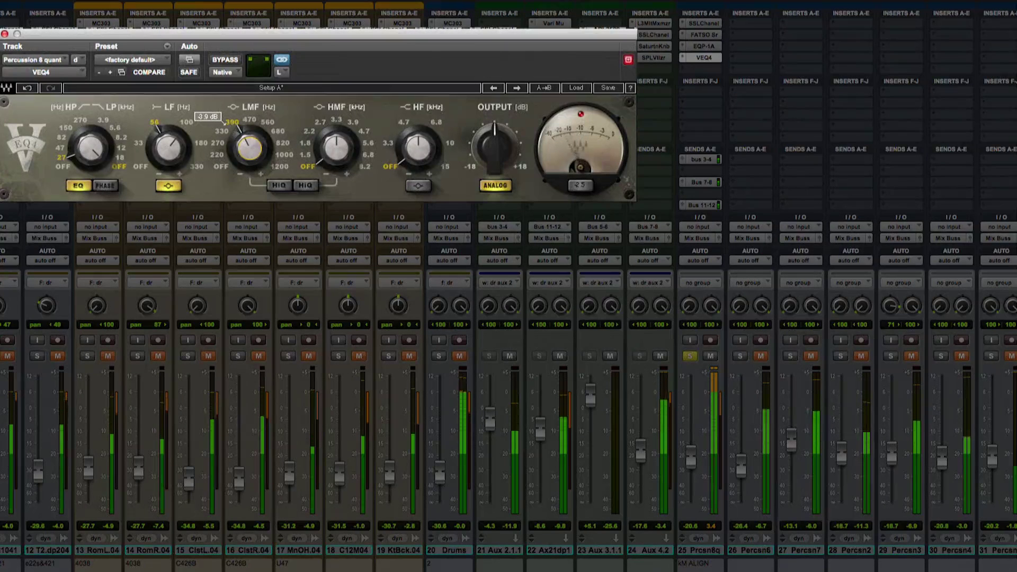
key(space)
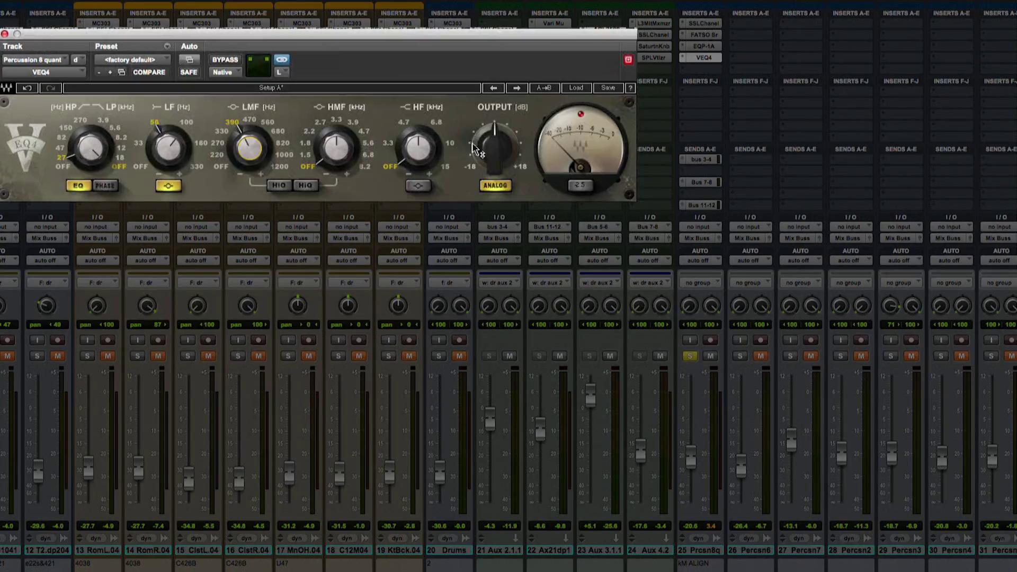
mouse_move(251, 146)
mouse_move(249, 150)
mouse_down()
mouse_move(250, 129)
mouse_move(249, 146)
mouse_up()
key(space)
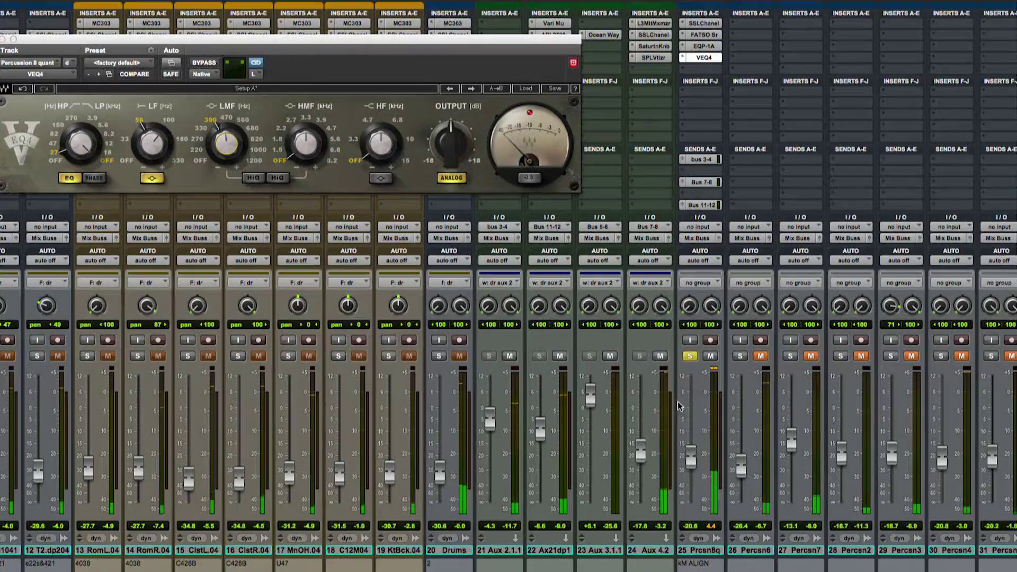
click(690, 356)
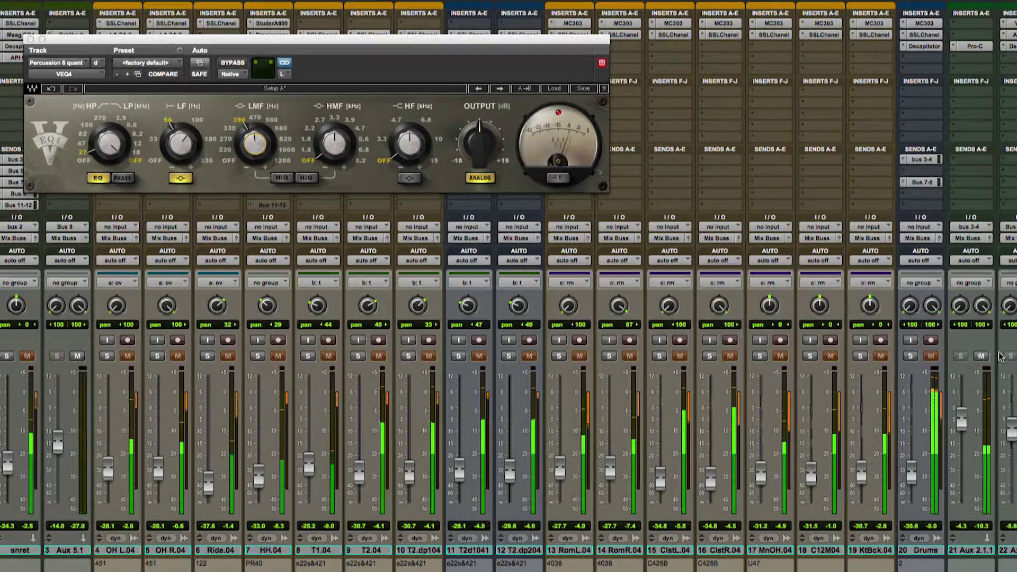
- Invert polarity in Prcsn8q's SSL E-Channel and settle its fader around -29.3
drag(319, 571, 418, 571)
click(590, 356)
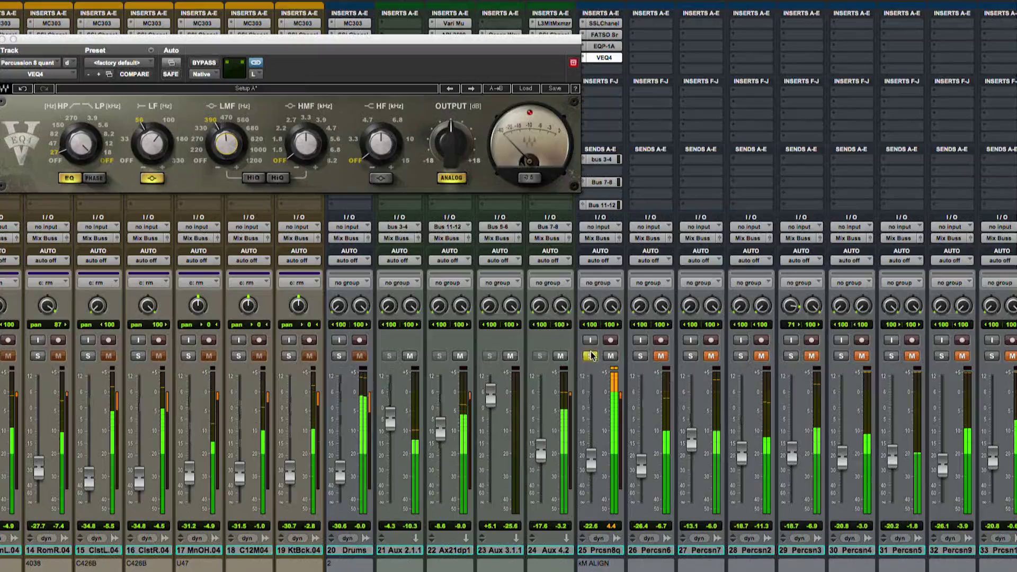
click(604, 23)
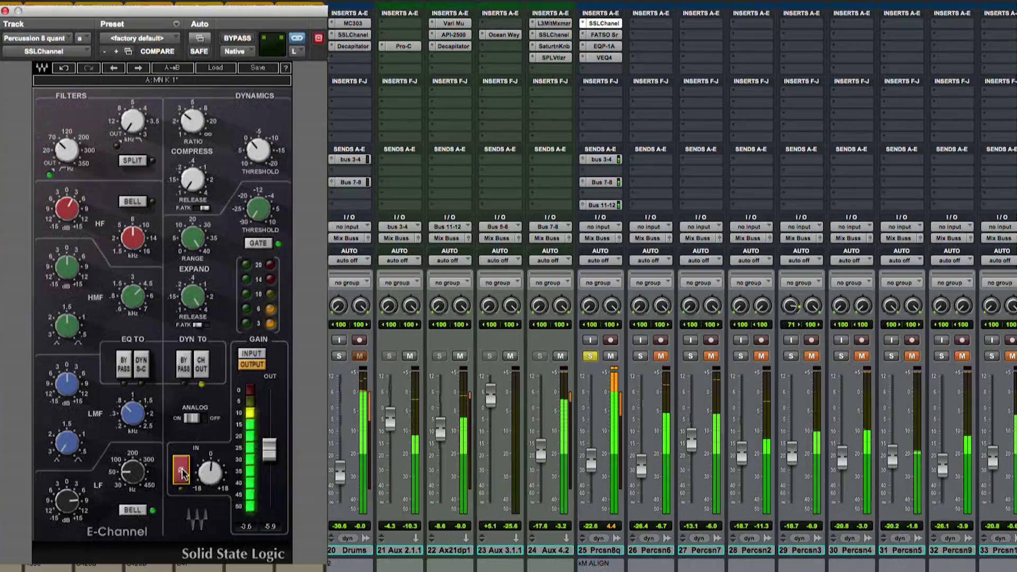
click(178, 472)
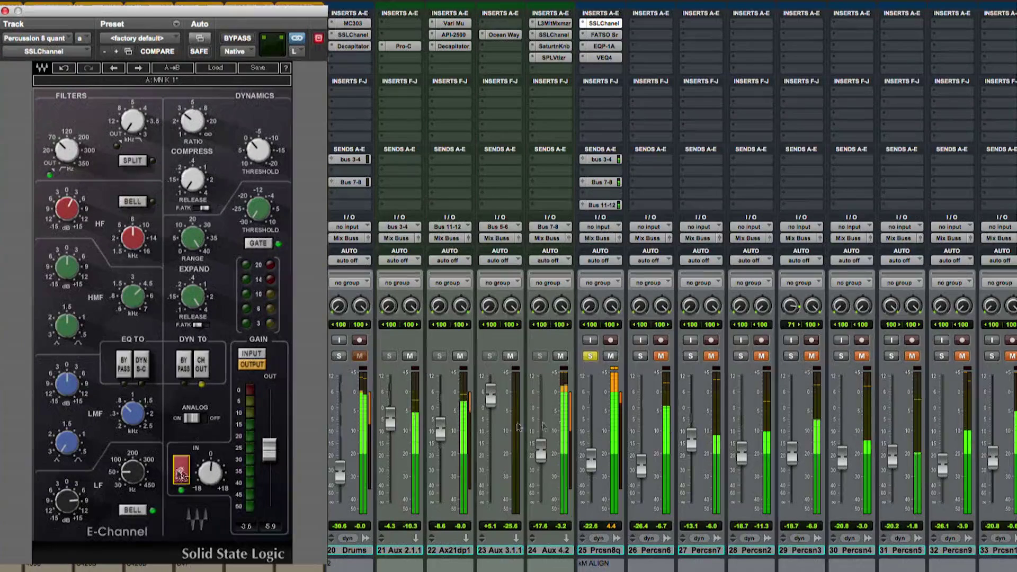
drag(594, 479, 592, 469)
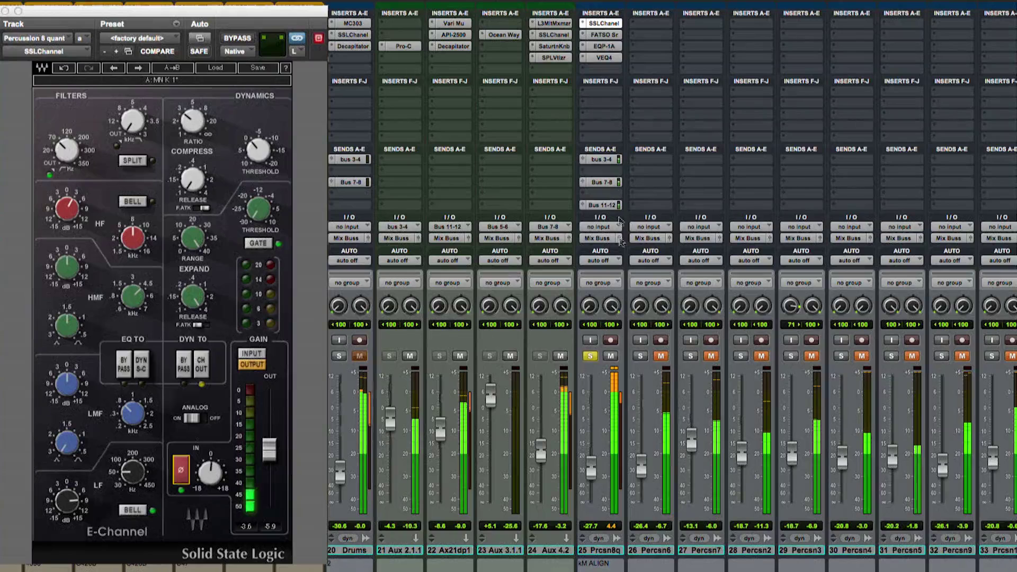
click(590, 358)
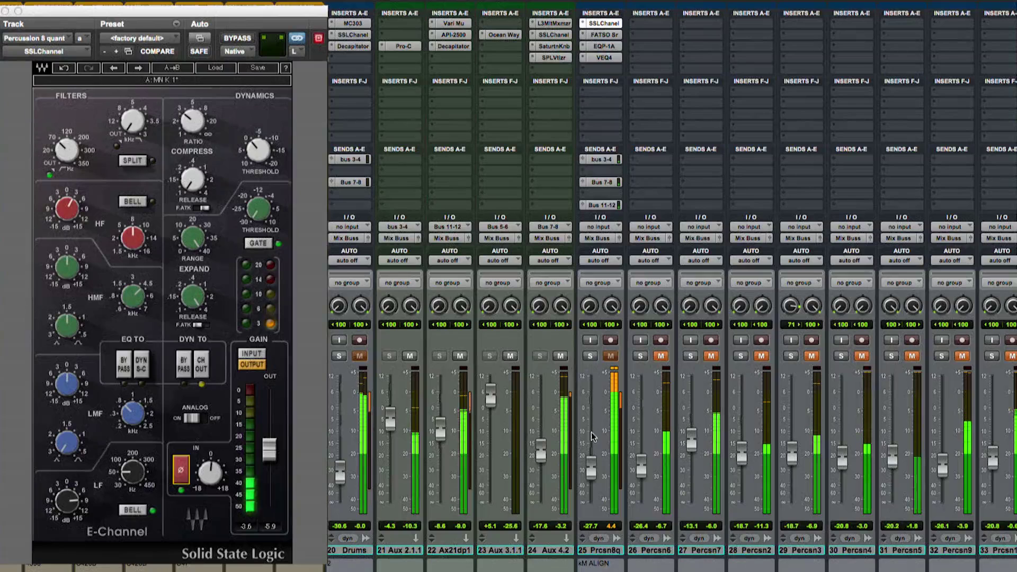
alt+click(592, 357)
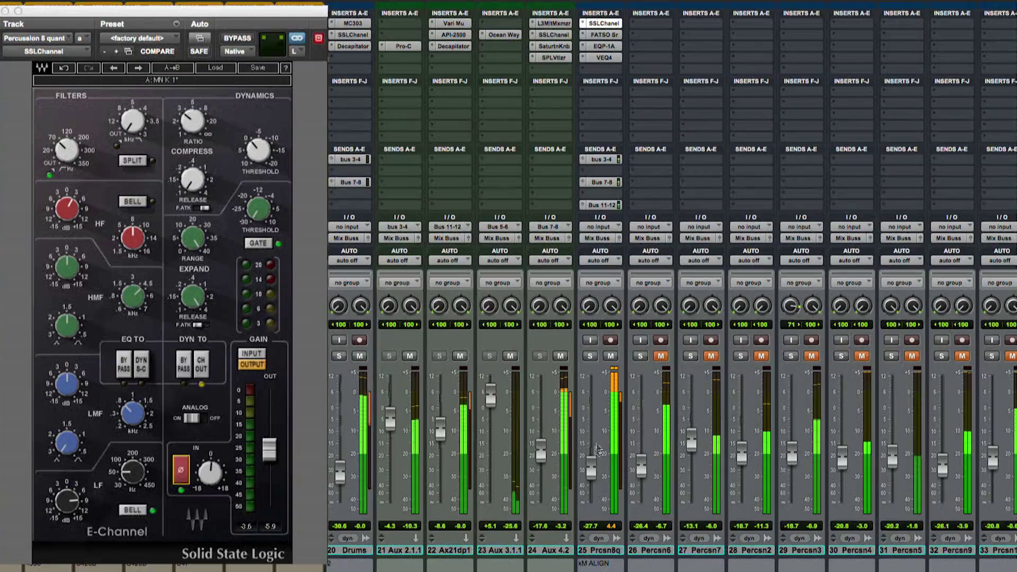
drag(596, 469, 588, 519)
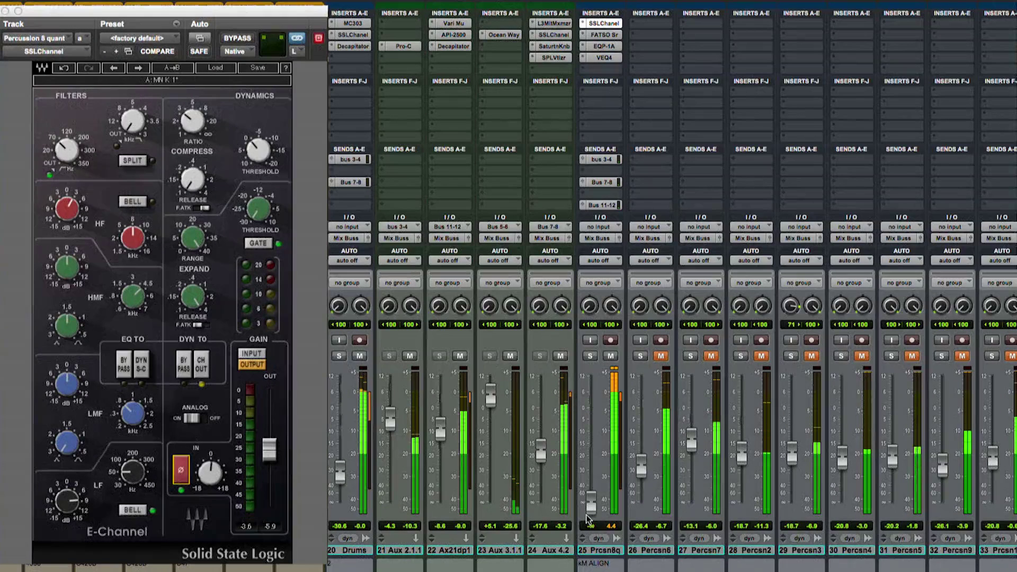
drag(592, 503, 593, 459)
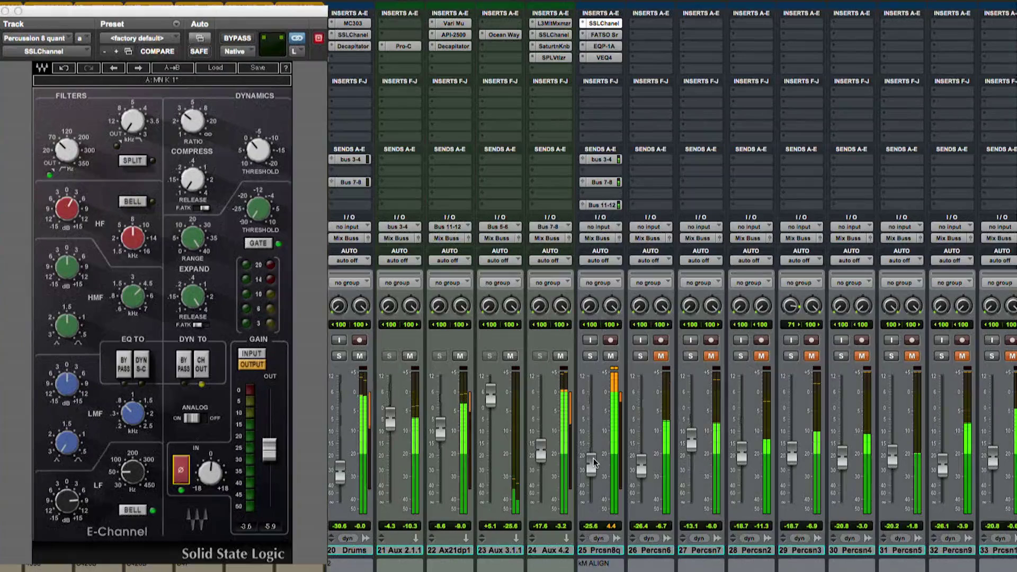
- Mute Prcsn8q, unmute and solo Percsn6 at -22.6, and add an SSL E-Channel insert
click(611, 356)
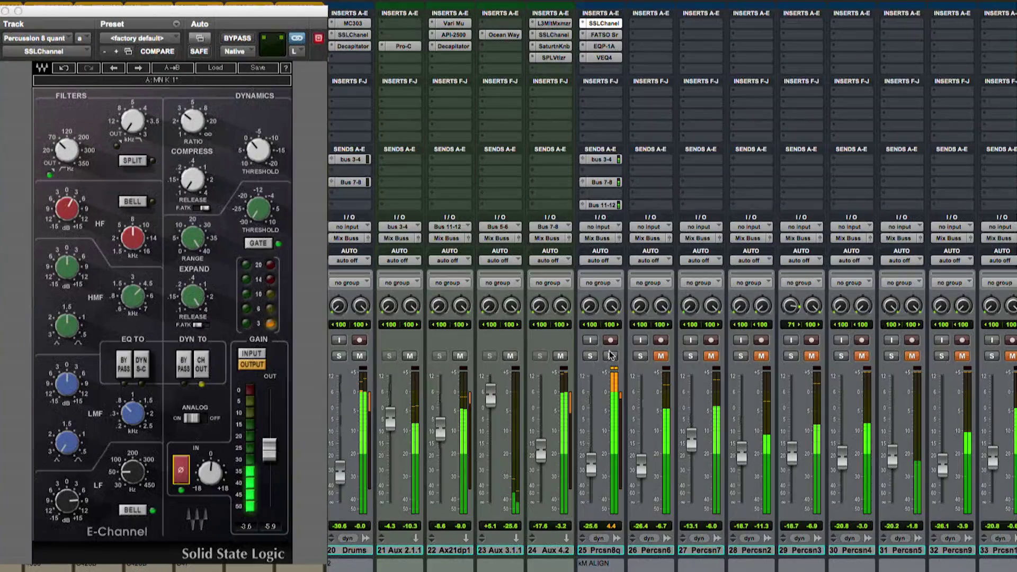
click(661, 356)
click(640, 356)
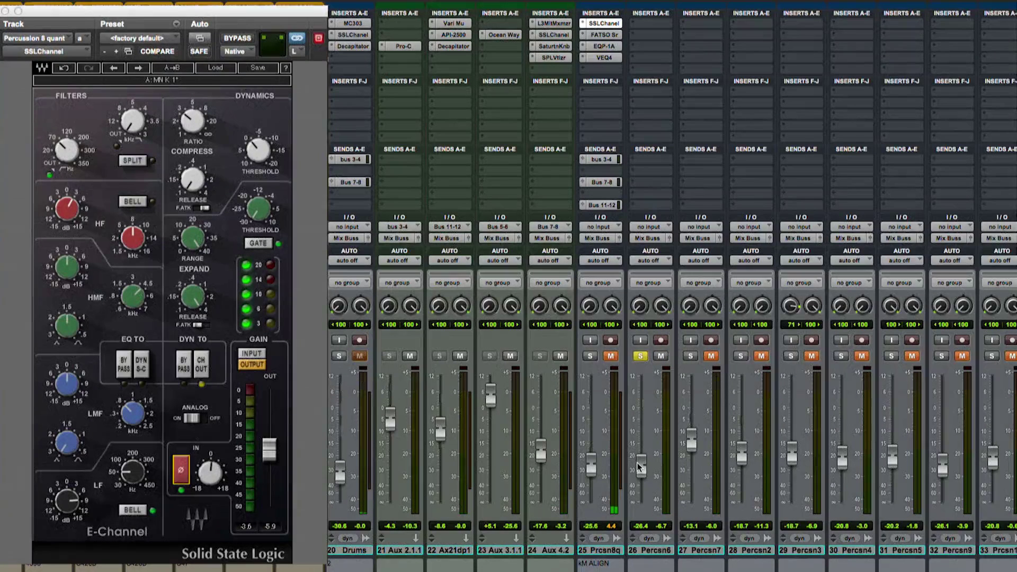
drag(638, 458, 638, 453)
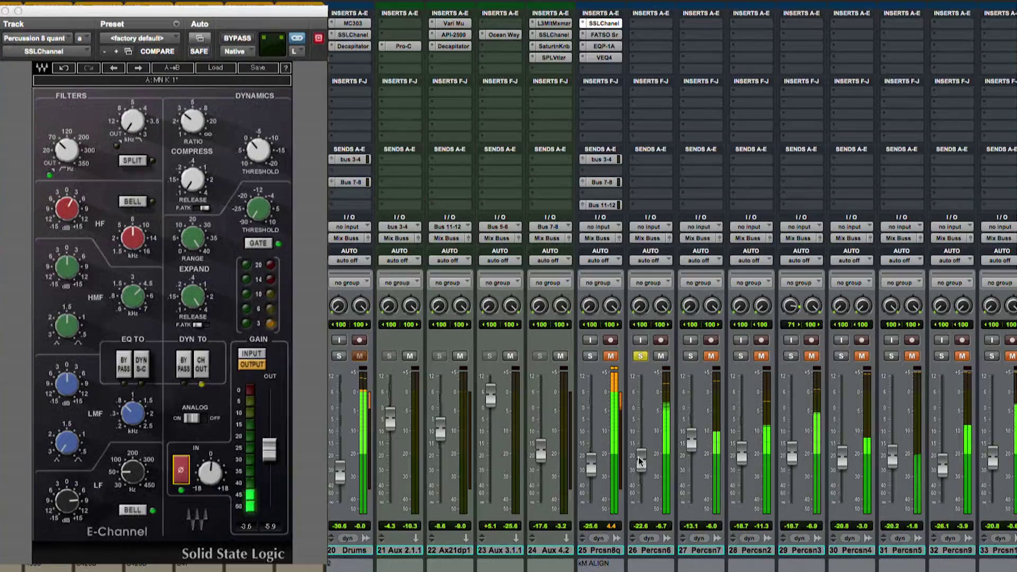
click(654, 35)
click(663, 60)
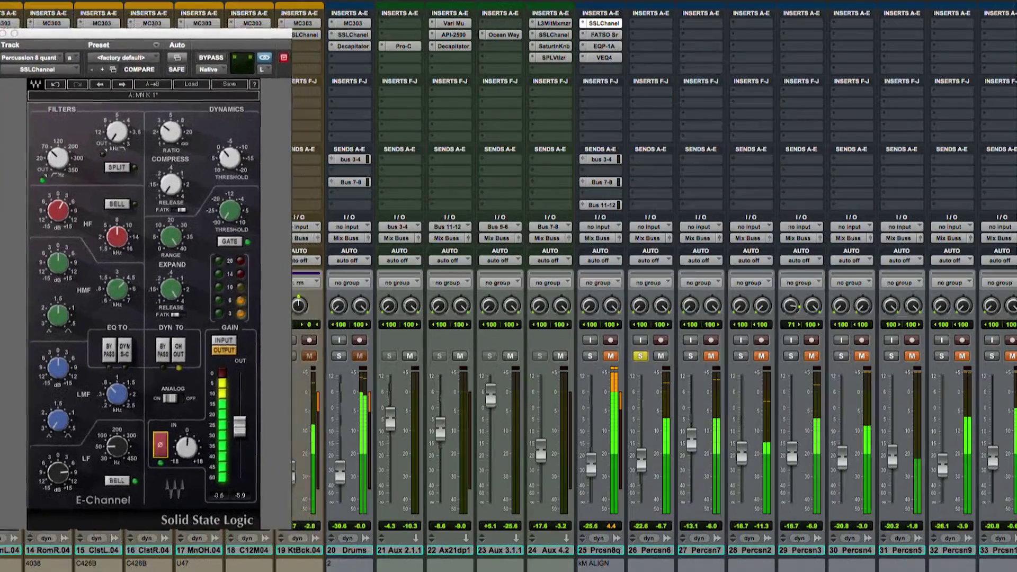
- Load the MN SN 1 preset and lower the LF gain to about +4
click(186, 88)
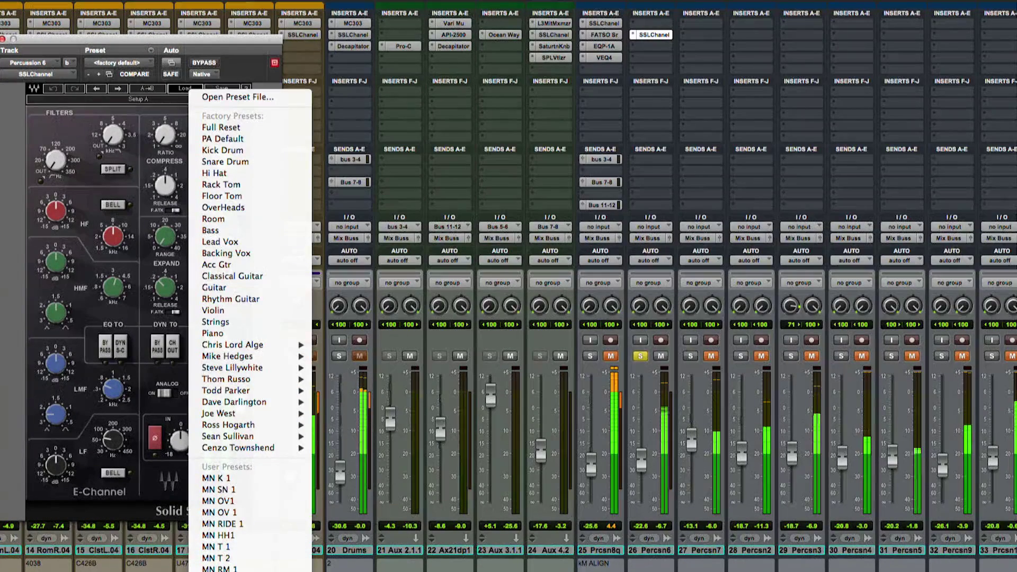
click(216, 492)
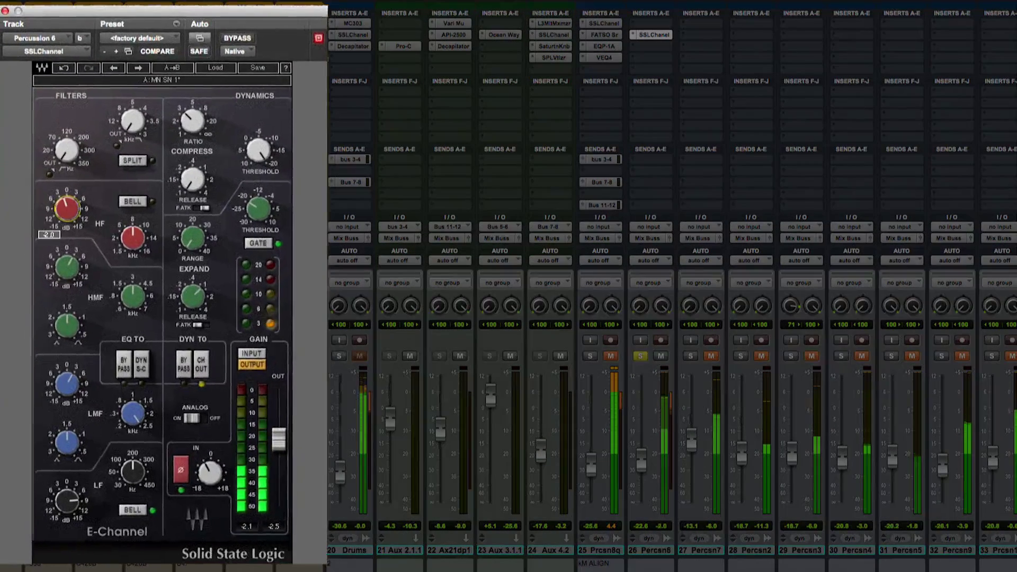
drag(74, 502, 74, 515)
- Check the HMF gain, LMF frequency and gain, and compressor threshold settings
click(81, 274)
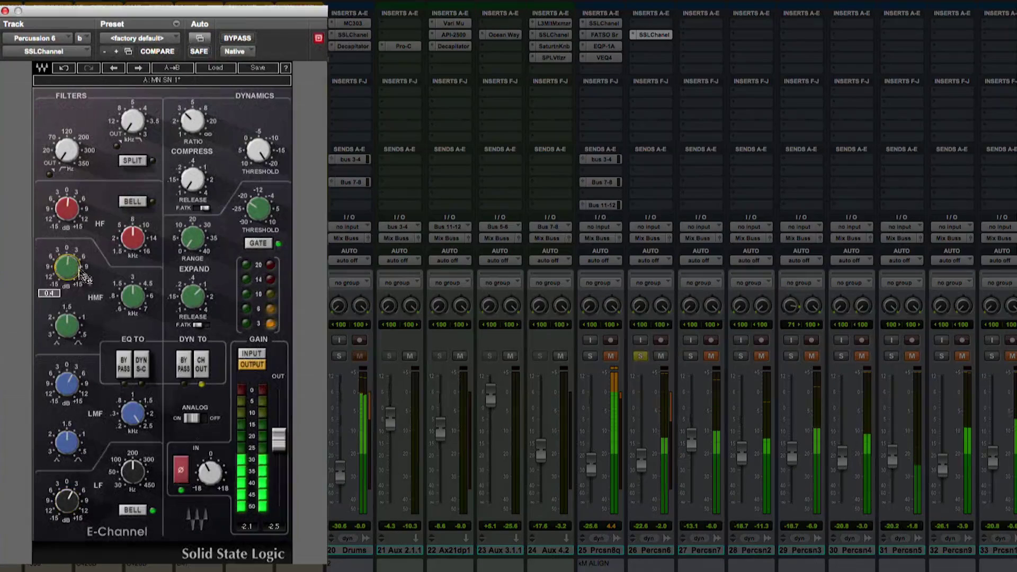
click(133, 413)
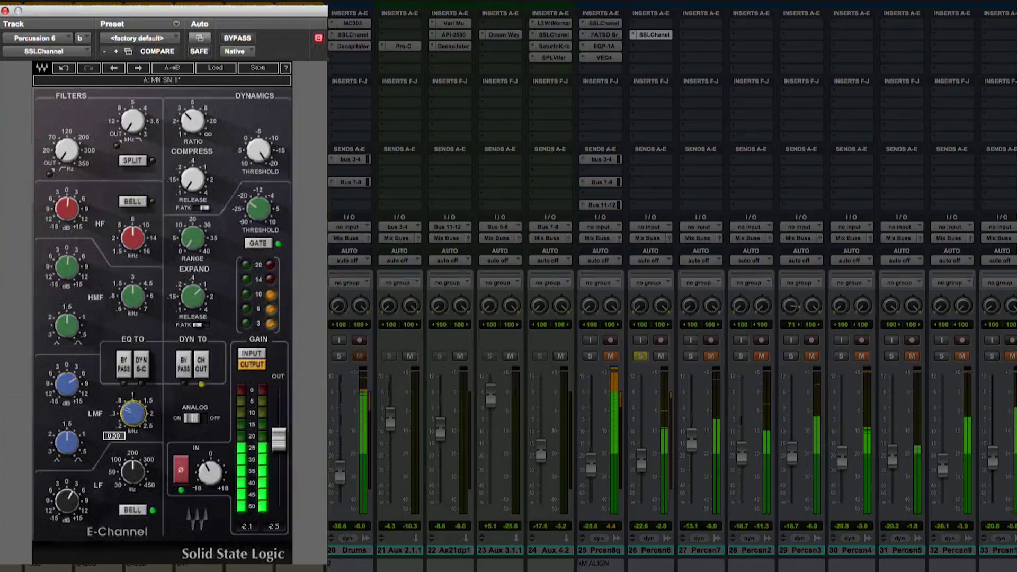
click(67, 442)
click(68, 390)
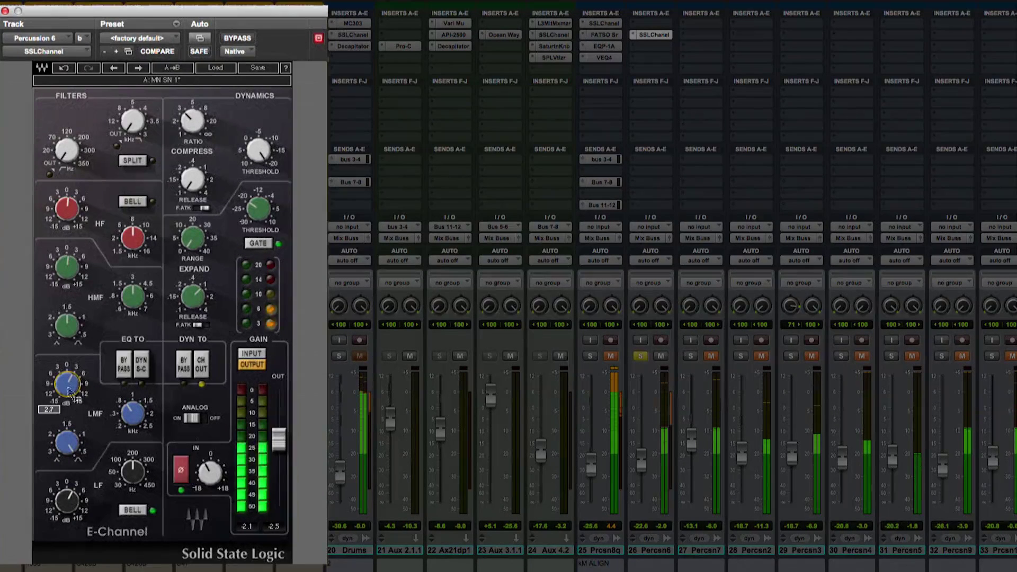
click(259, 152)
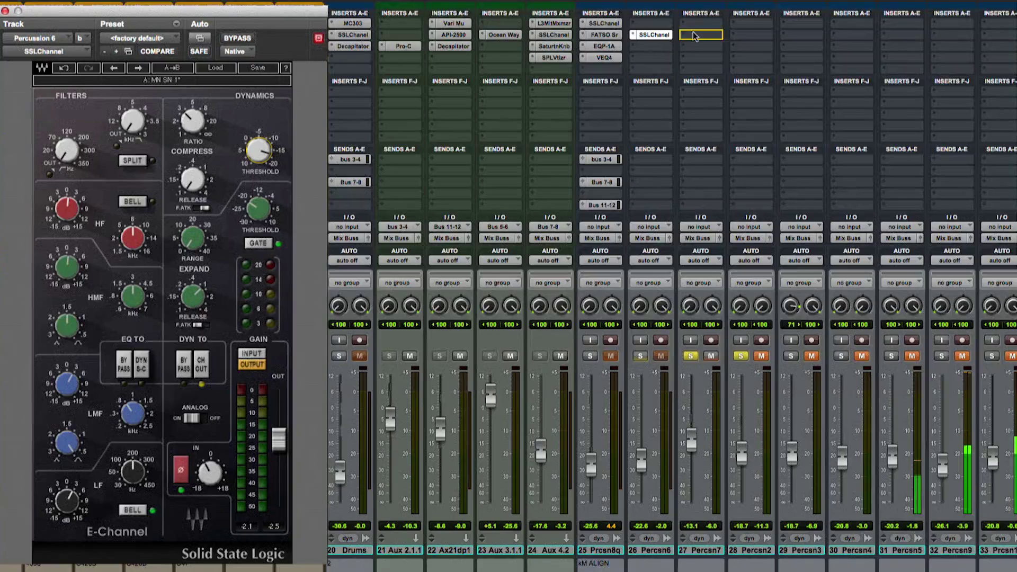
- Copy the SSL E-Channel onto track 27 and start playback with its window open
drag(699, 35, 698, 35)
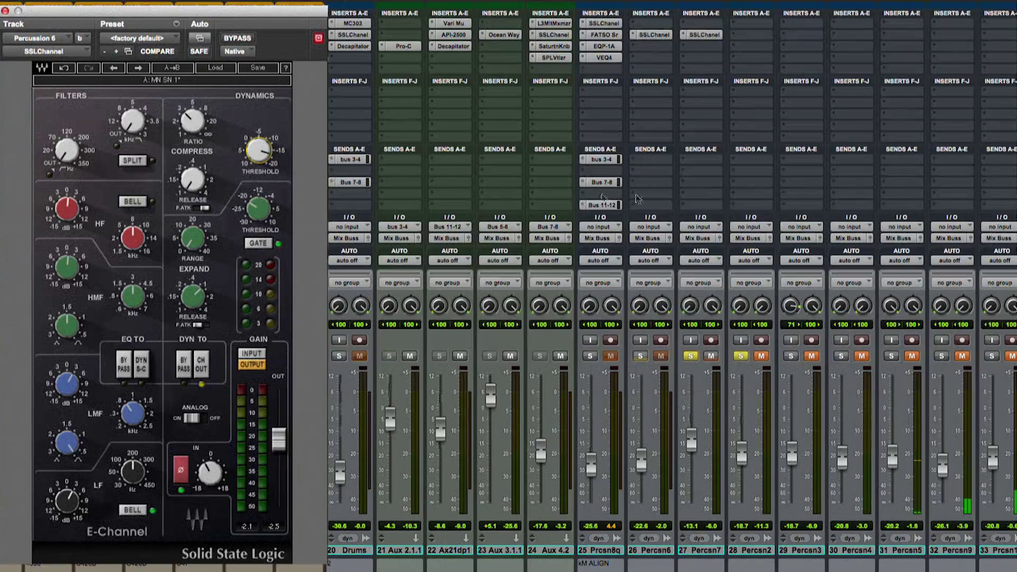
click(692, 35)
key(space)
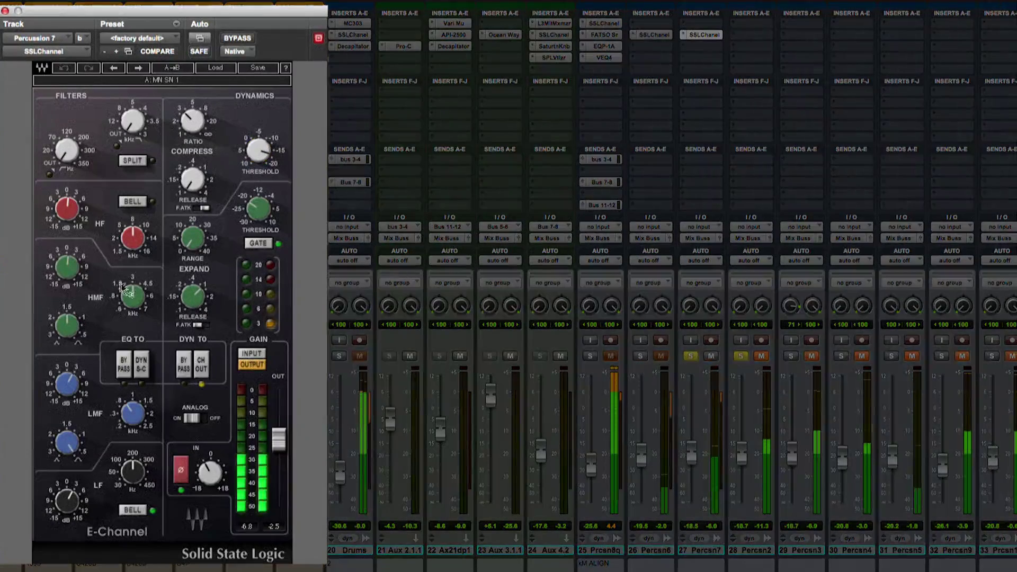
- Set the HF gain to 6.8 and the LF gain to 6.1, and adjust the low-mid gain
drag(80, 209, 80, 217)
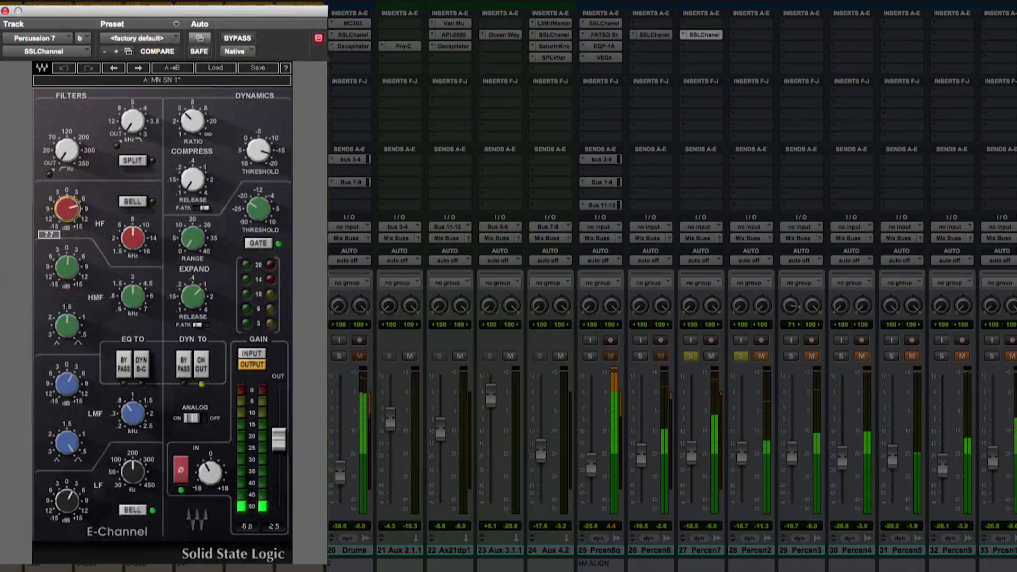
drag(73, 498, 73, 487)
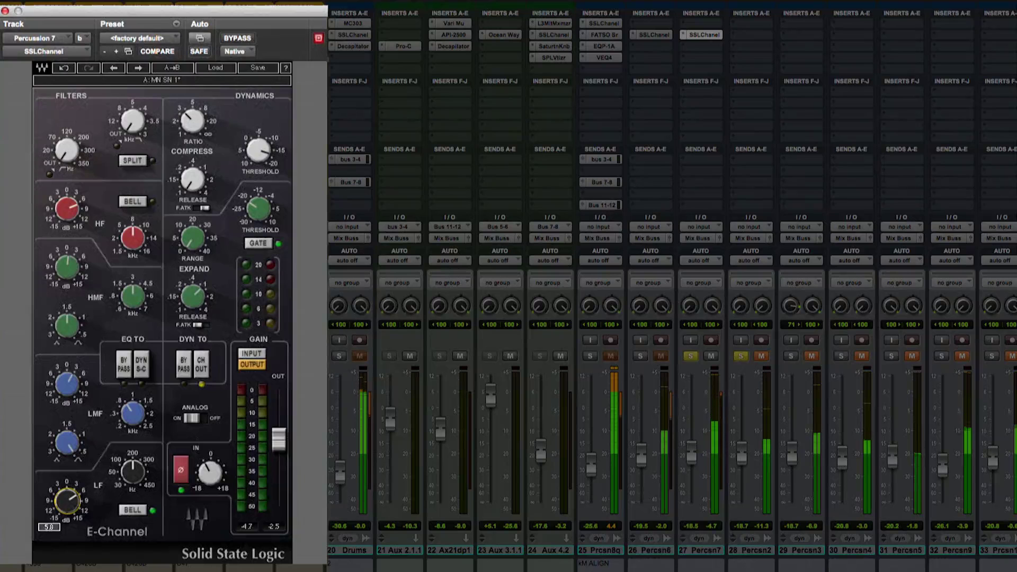
drag(67, 385, 67, 371)
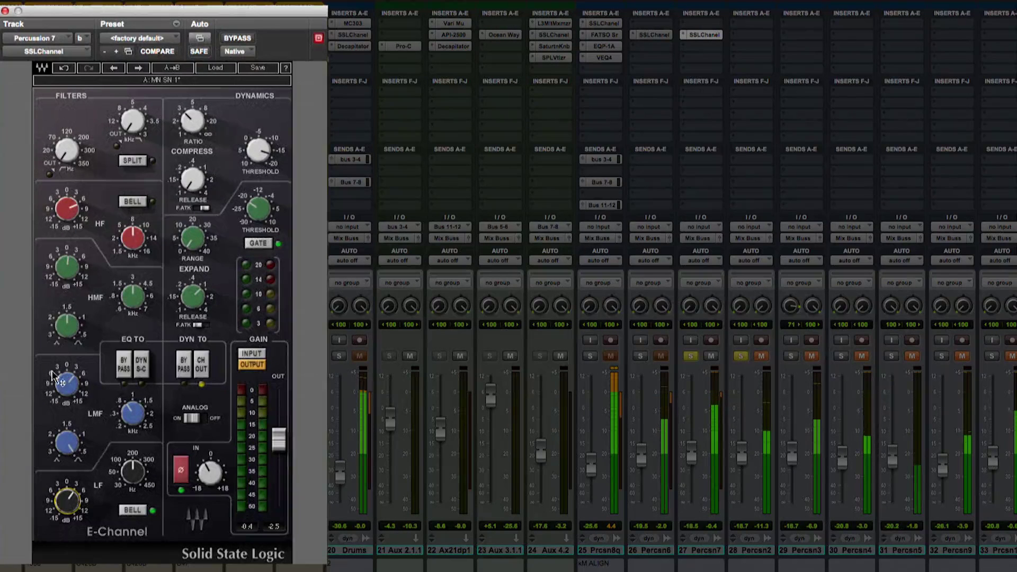
drag(68, 209, 67, 207)
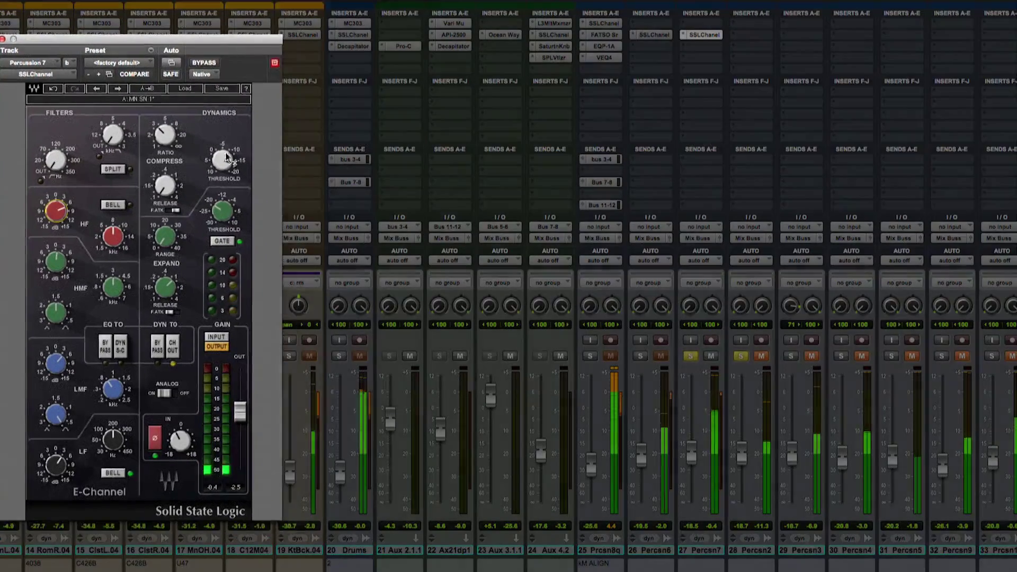
- Confirm the -17.0 compressor threshold, solo Percsn6, and lower Percsn7 to -20.6
click(225, 160)
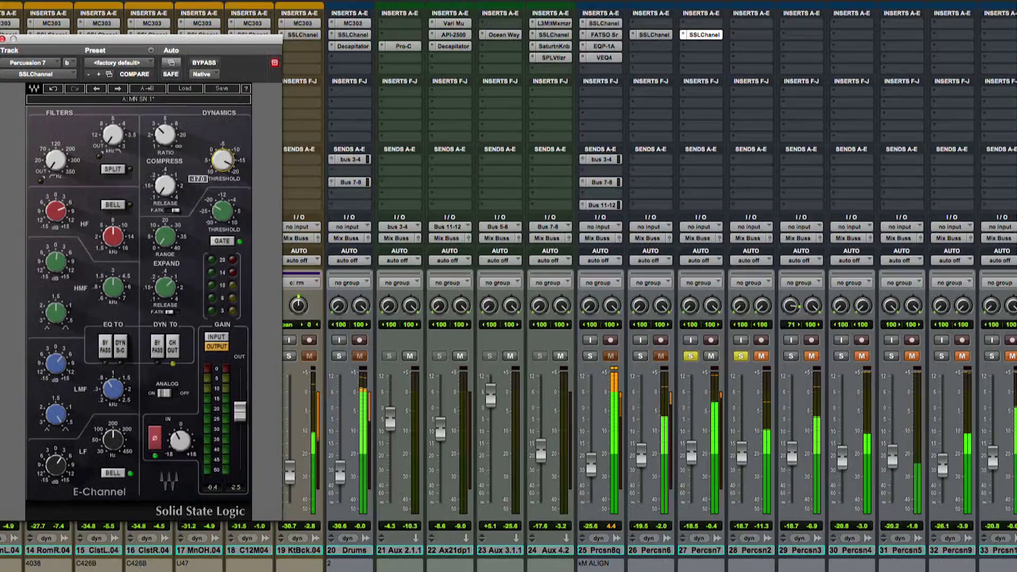
click(641, 356)
drag(686, 444, 686, 454)
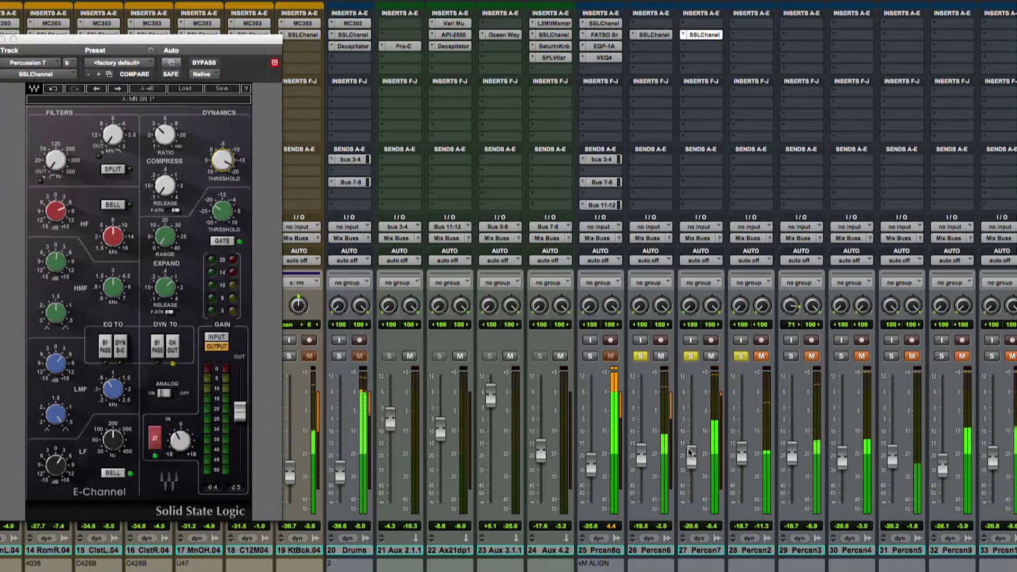
- Solo Prcsn8q, assign the percussion tracks to group dr2, and mute Prcsn8q
click(589, 356)
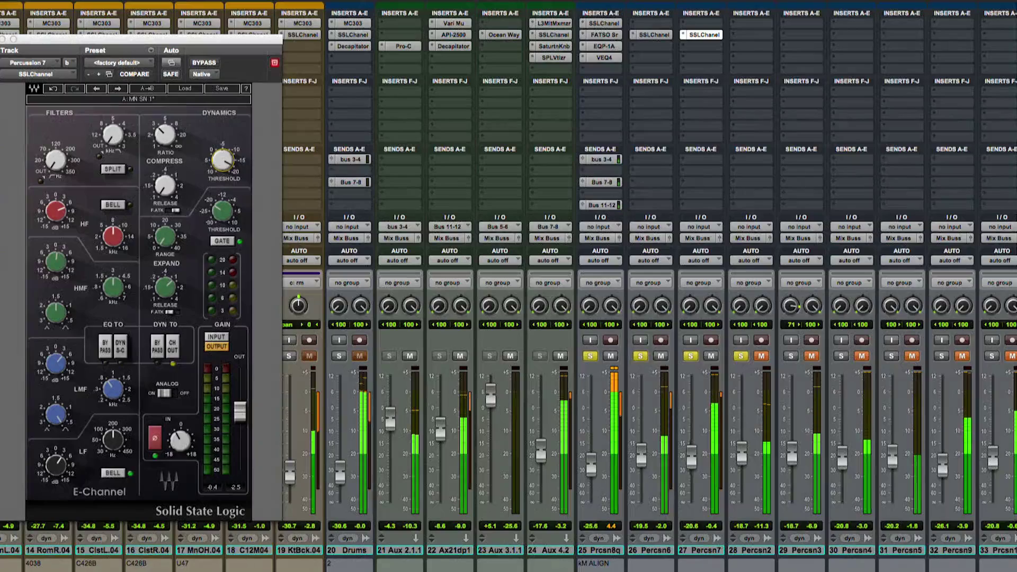
click(1, 390)
click(611, 357)
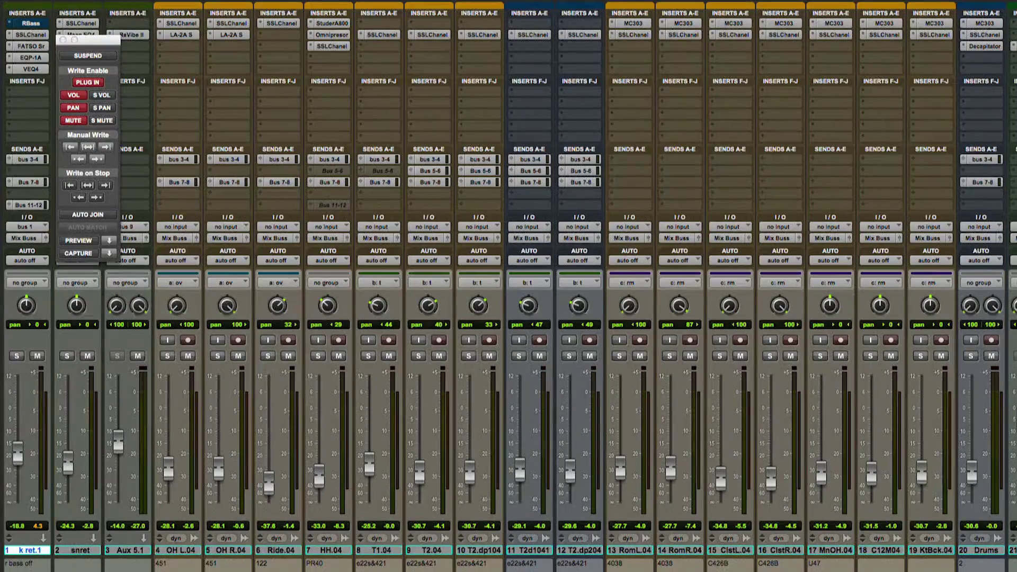
- Scroll back to the percussion tracks, select Prcsn8q, and start playback
scroll(508, 286, right, 15)
scroll(509, 286, left, 3)
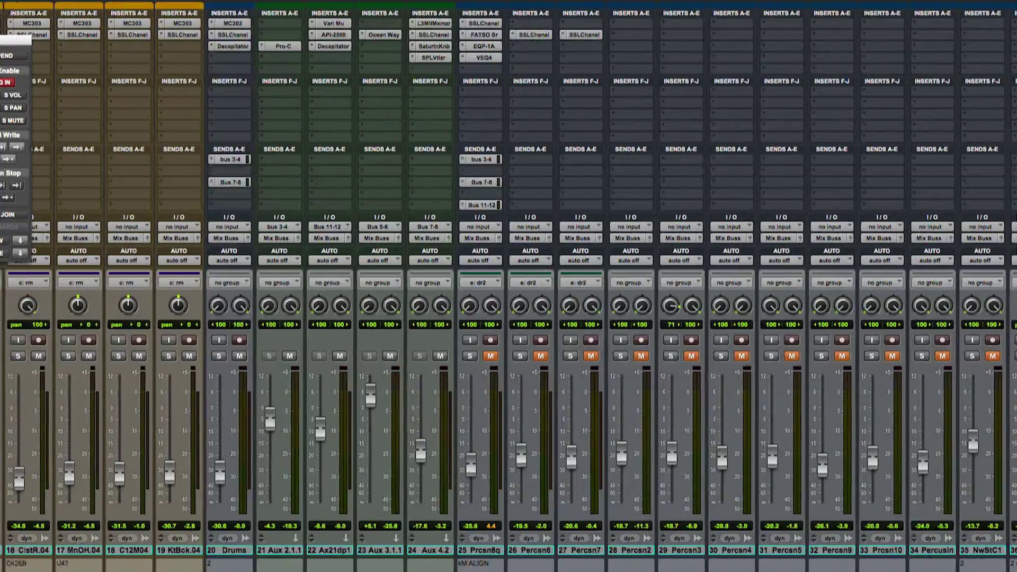
scroll(509, 286, left, 1)
click(517, 551)
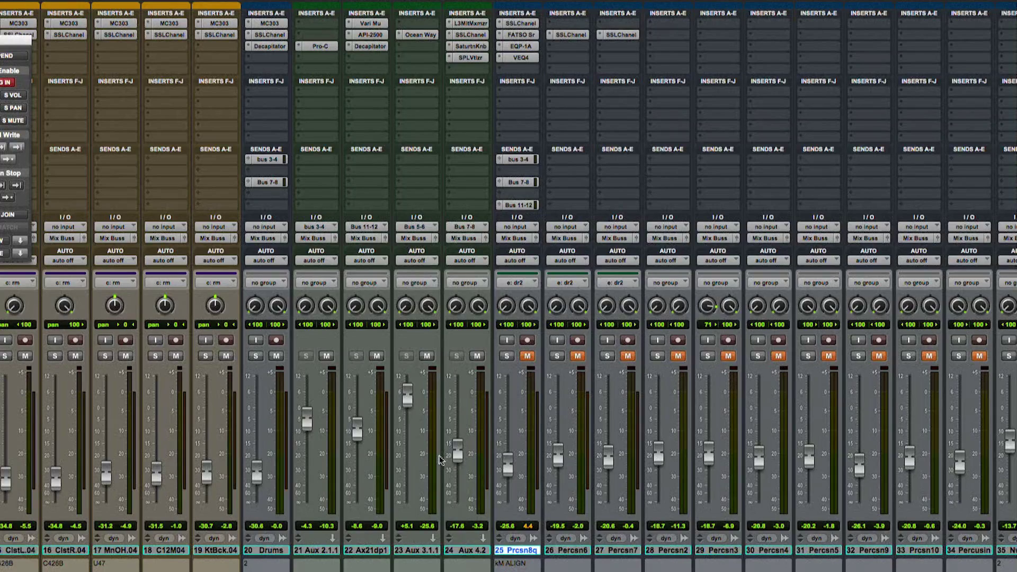
key(space)
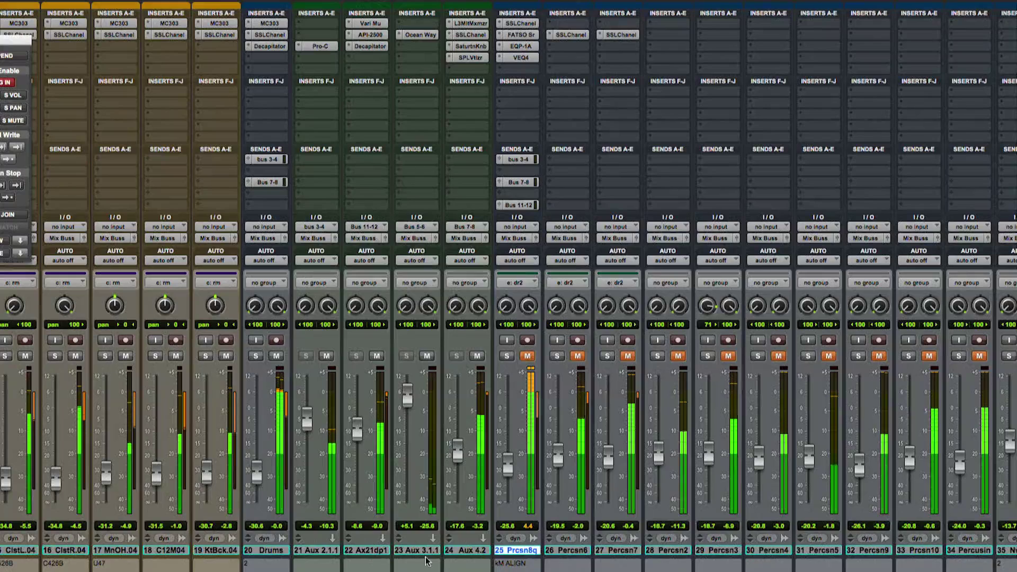
- Move Prcsn8q and Percsn6 right after Drums, then unmute and solo the percussion group
click(553, 551)
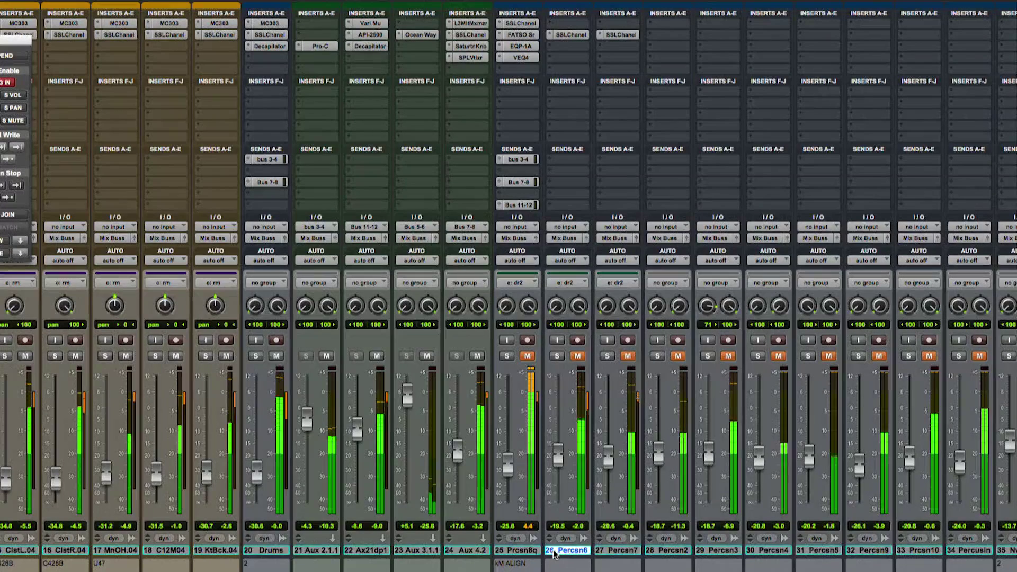
shift+click(526, 551)
drag(527, 551, 294, 551)
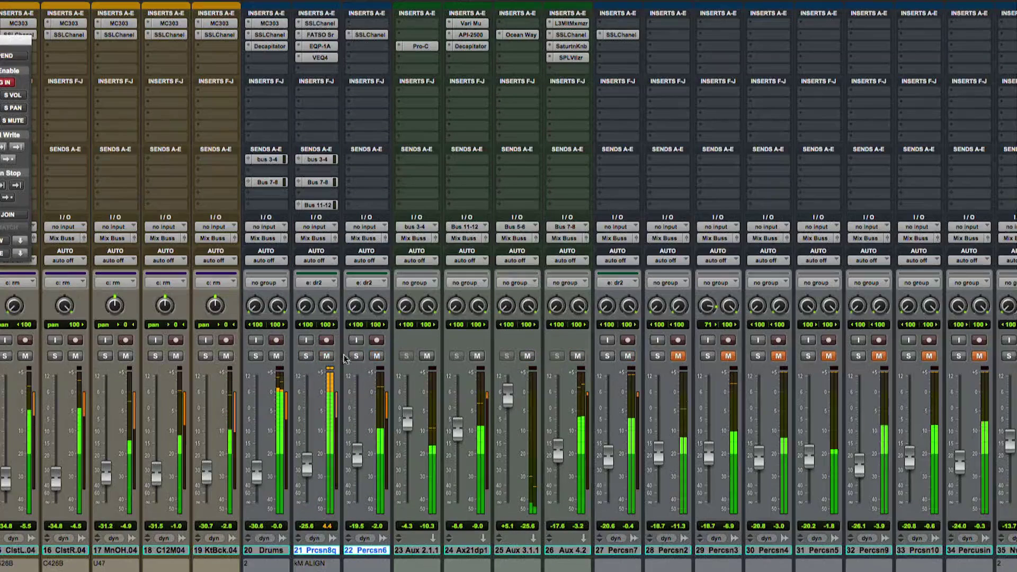
click(327, 356)
click(255, 356)
click(255, 355)
click(306, 356)
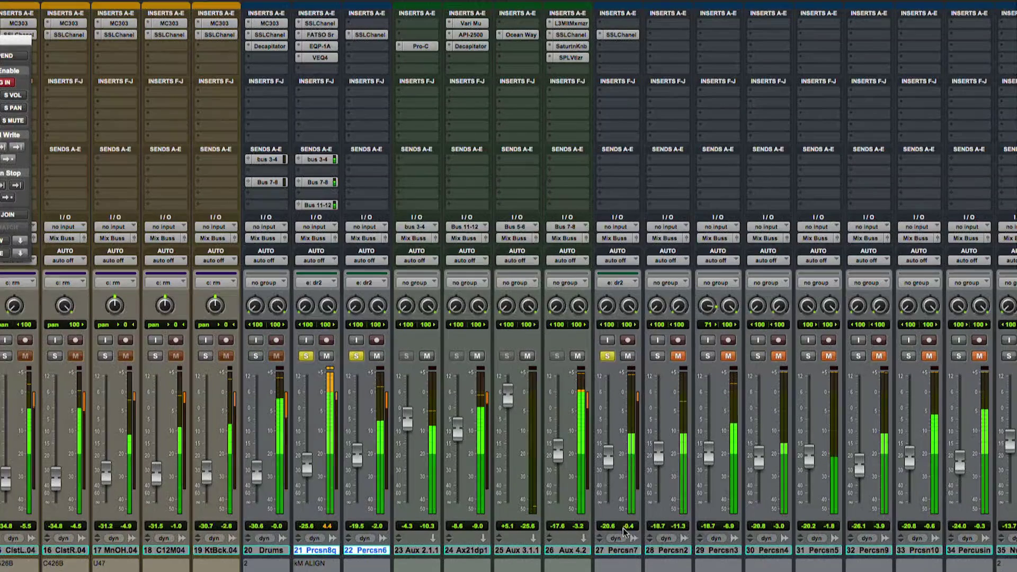
- Move Percsn7 next to Percsn6 and unsolo the grouped percussion tracks
drag(621, 554, 392, 551)
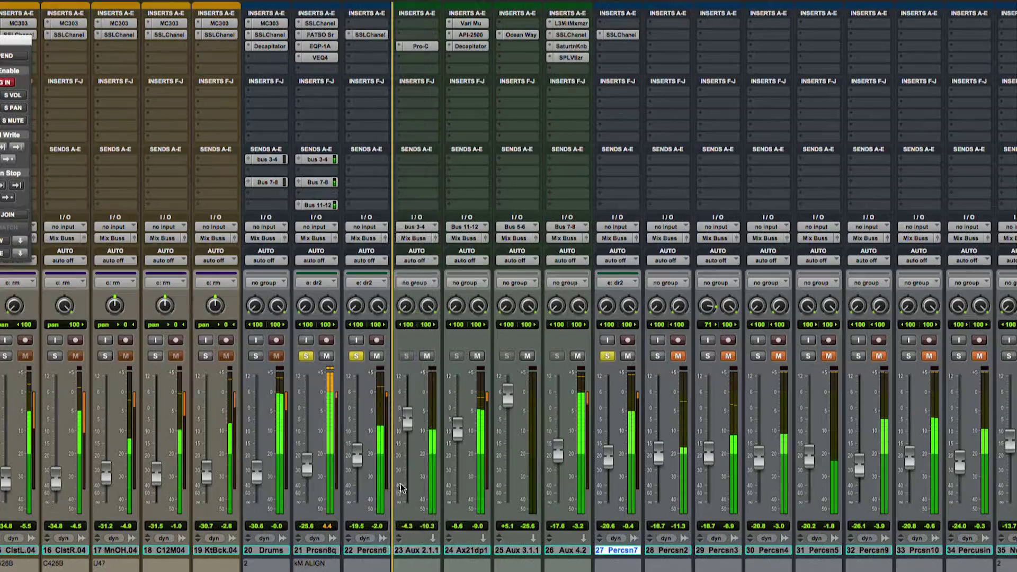
click(356, 356)
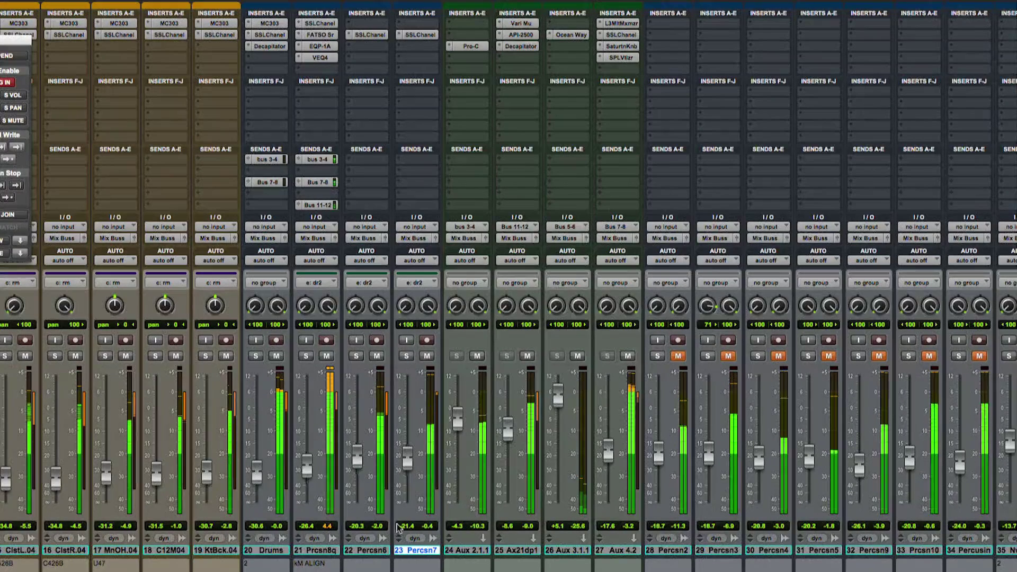
scroll(413, 525, right, 10)
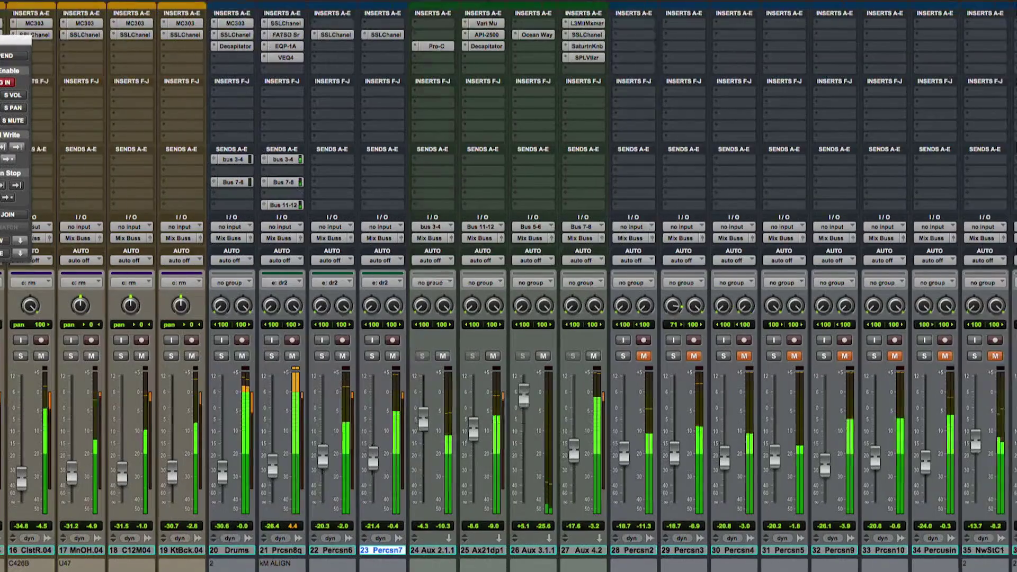
scroll(508, 286, right, 12)
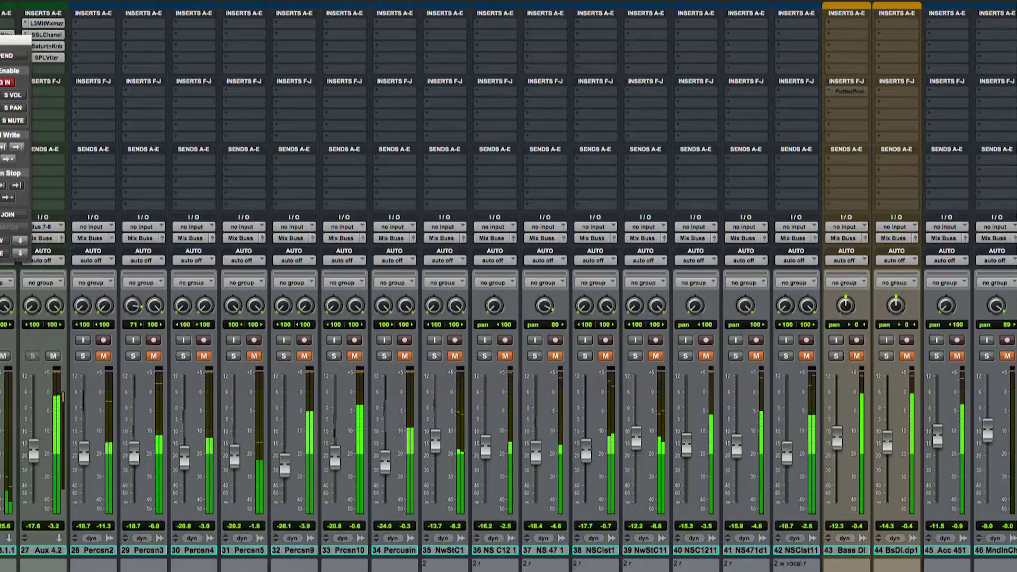
scroll(508, 286, left, 6)
scroll(509, 286, left, 1)
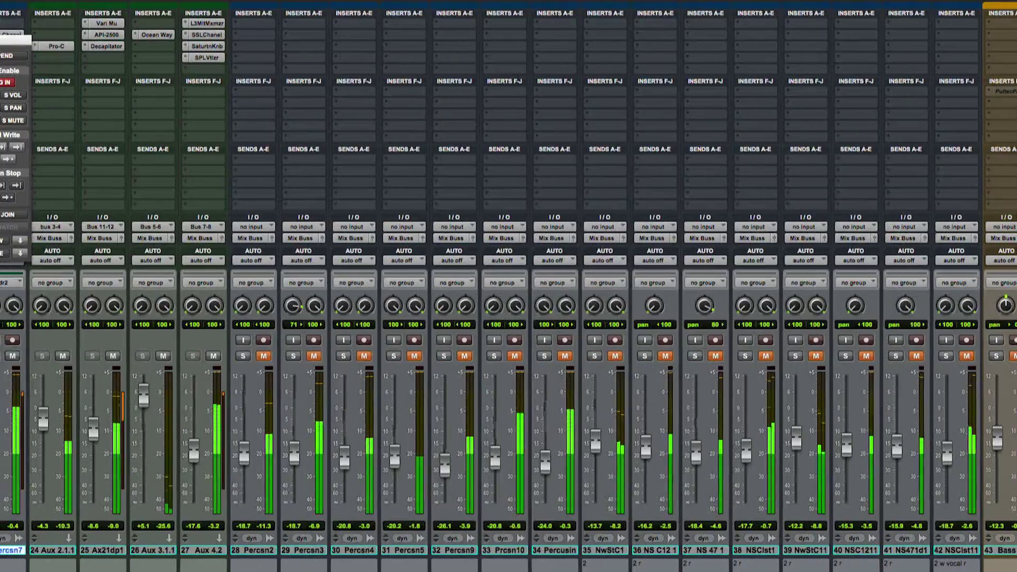
click(264, 356)
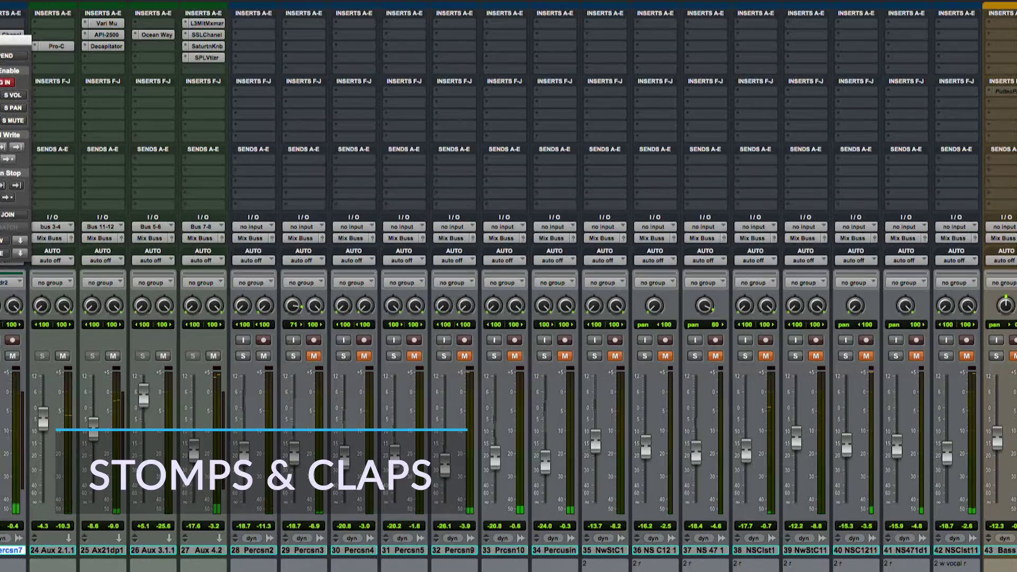
click(264, 30)
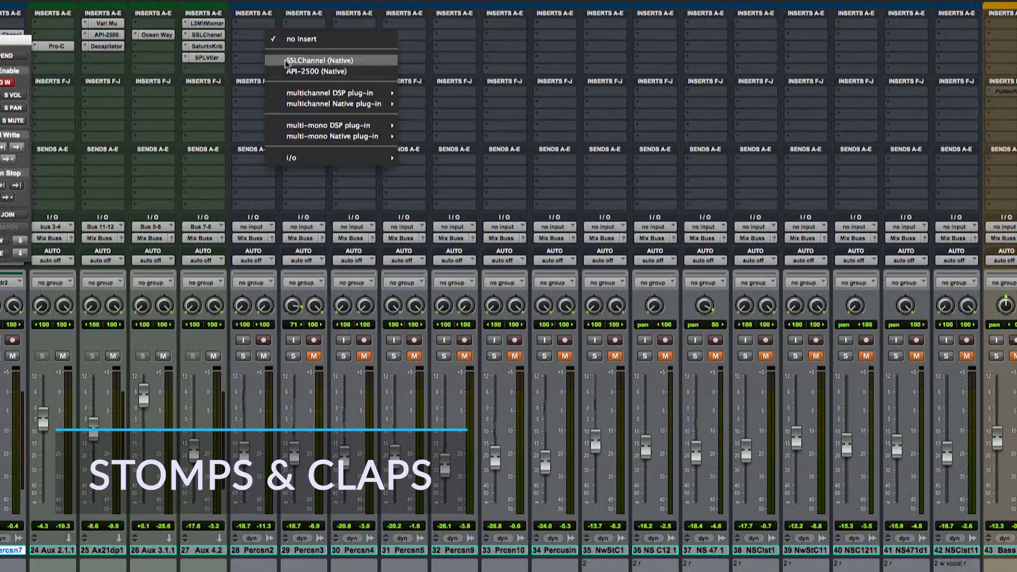
click(318, 59)
key(space)
drag(69, 488, 69, 457)
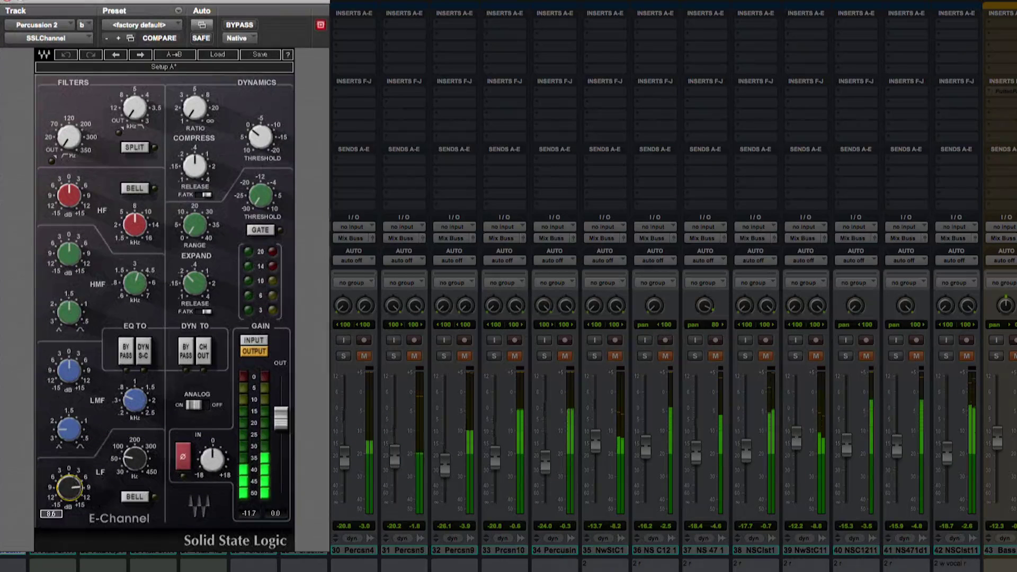
drag(135, 451, 135, 443)
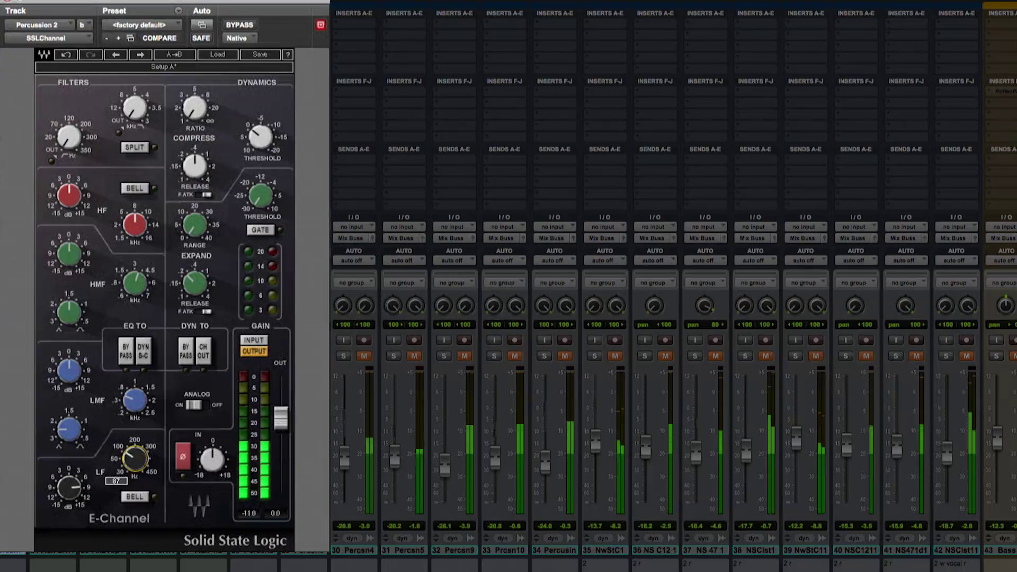
click(69, 487)
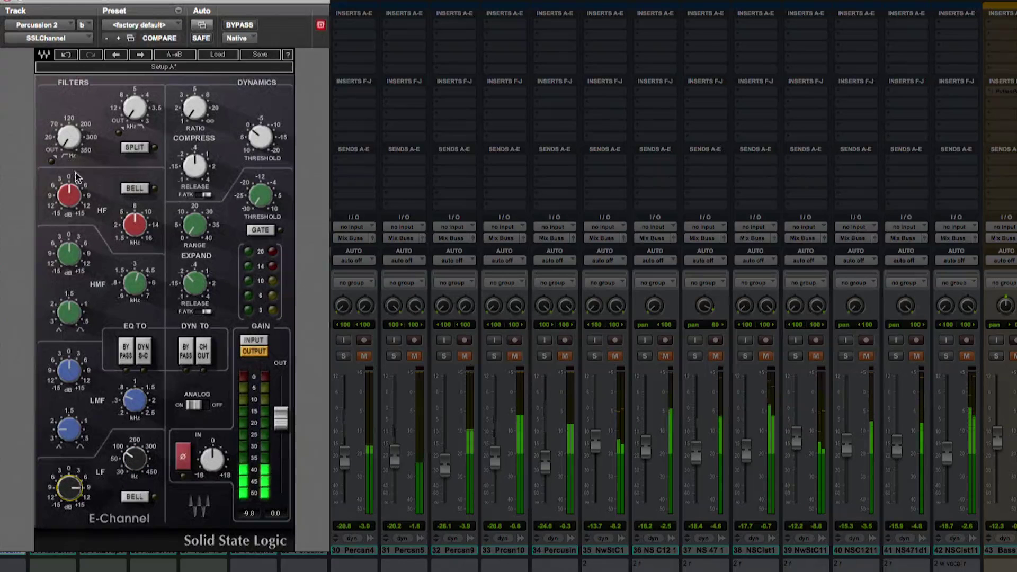
click(195, 108)
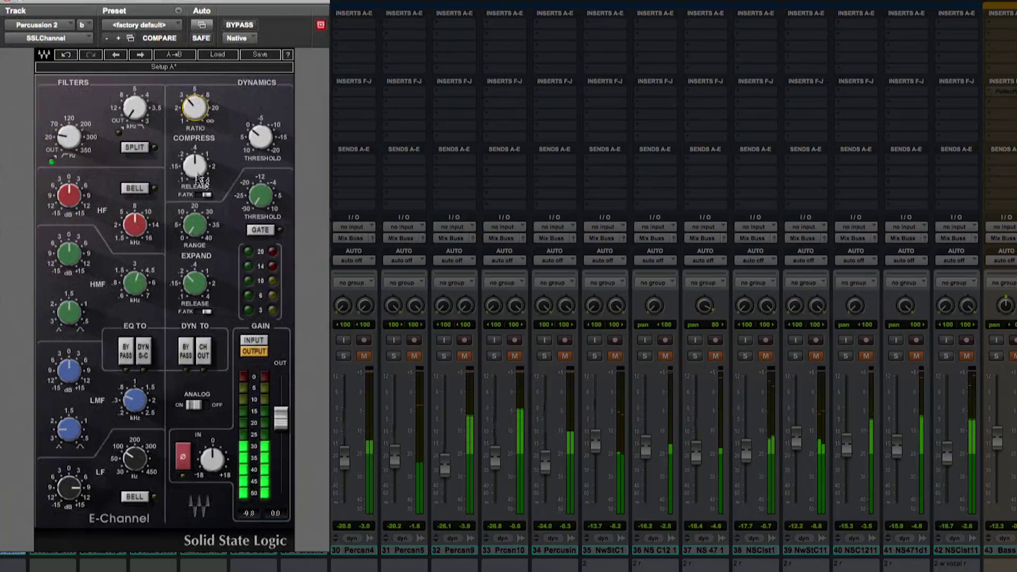
click(260, 137)
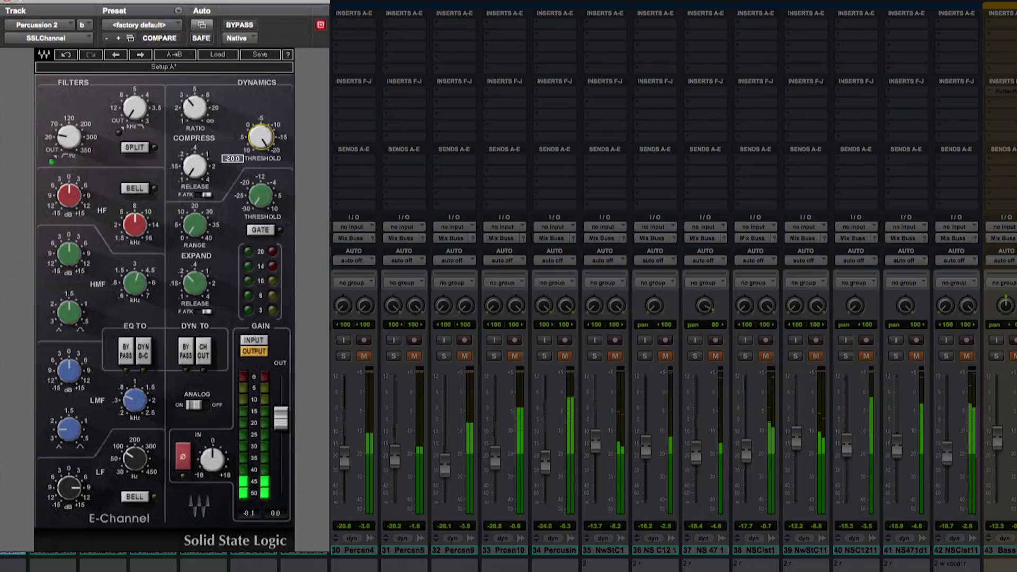
drag(195, 105, 195, 100)
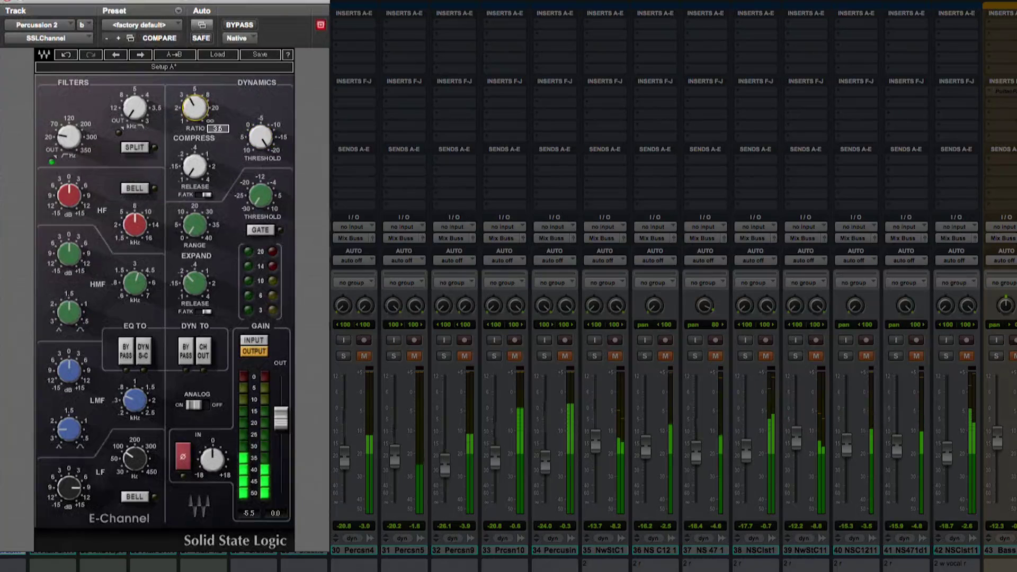
drag(281, 419, 281, 425)
drag(68, 371, 69, 366)
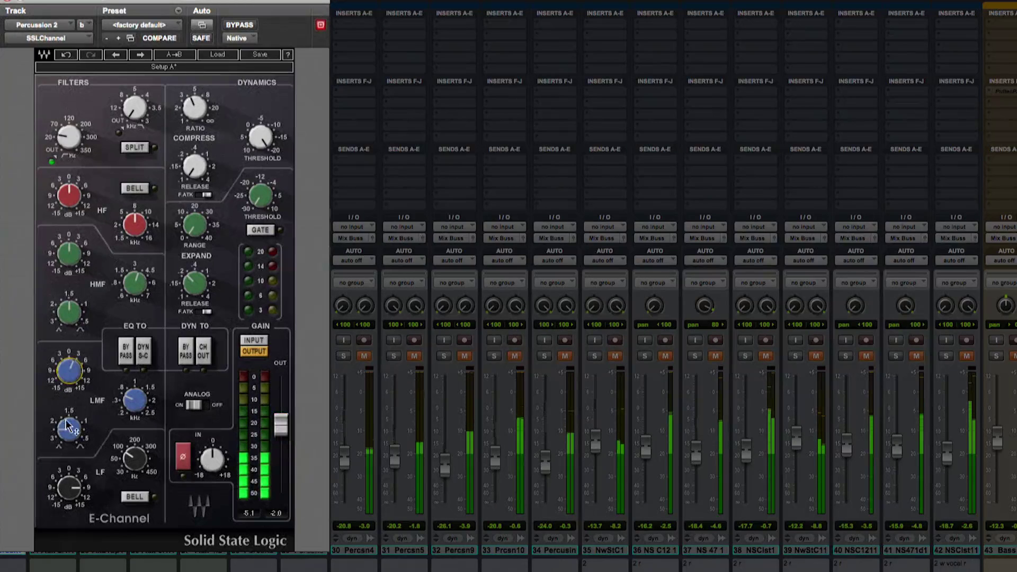
click(135, 401)
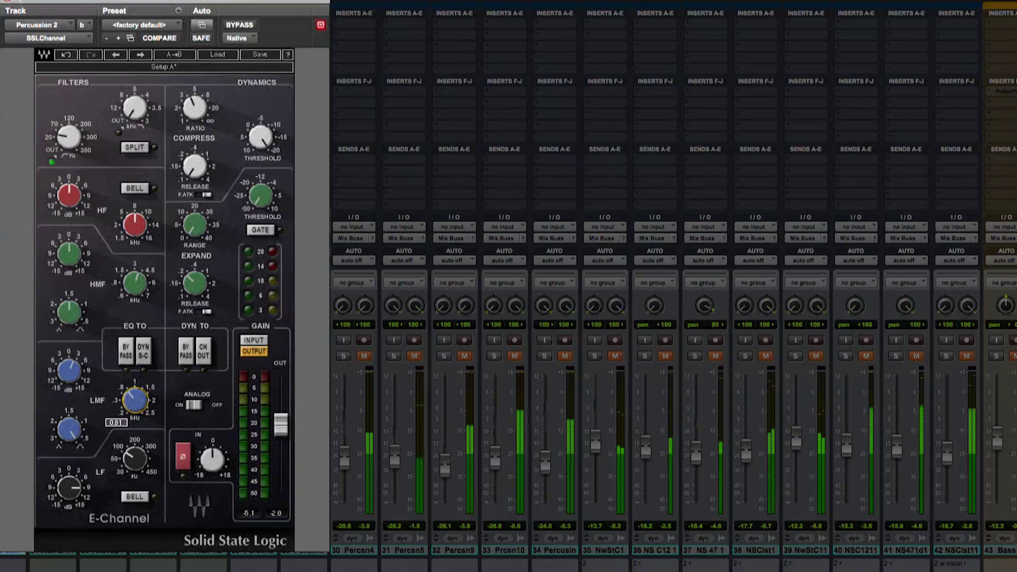
click(69, 371)
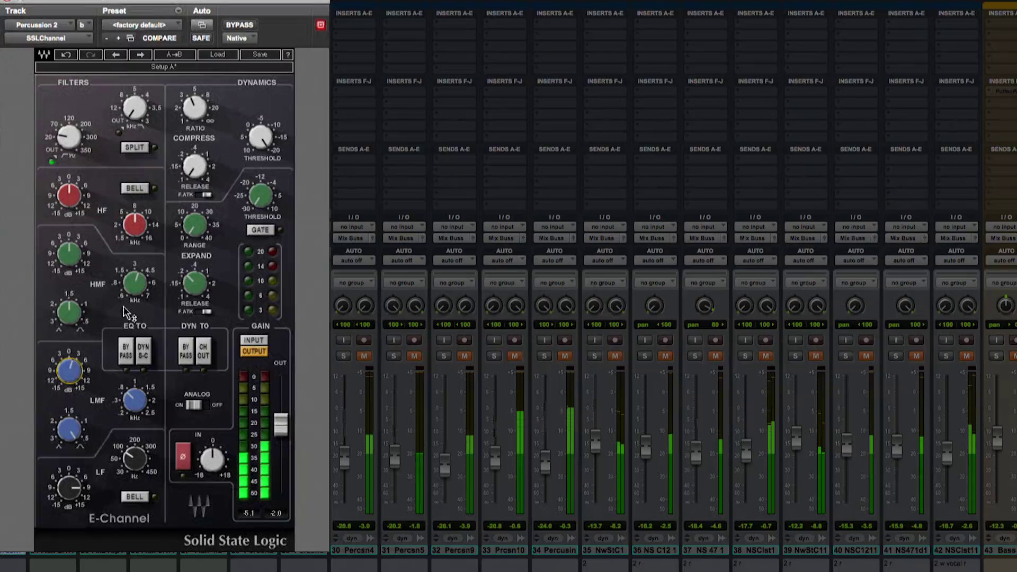
click(260, 137)
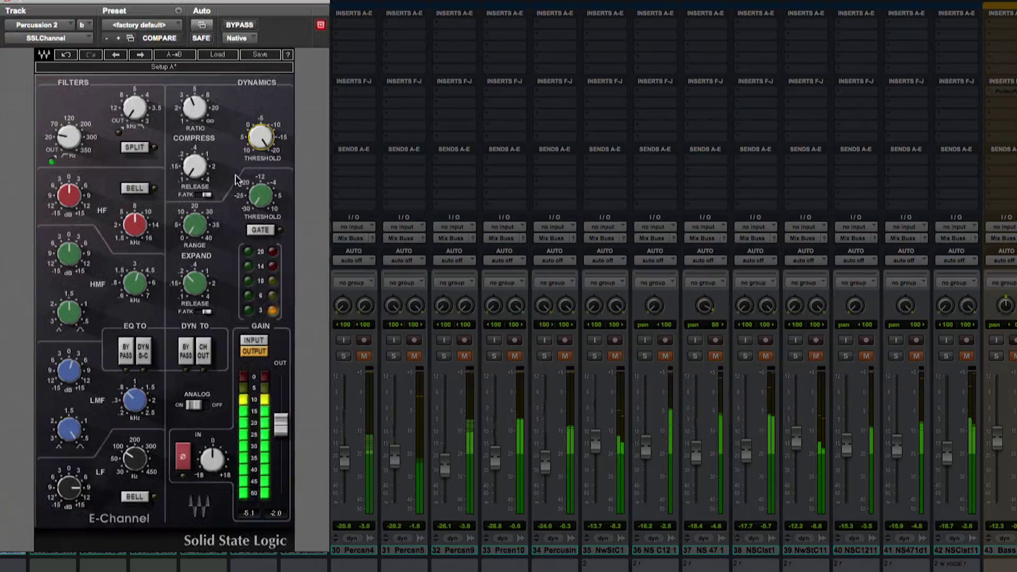
click(192, 109)
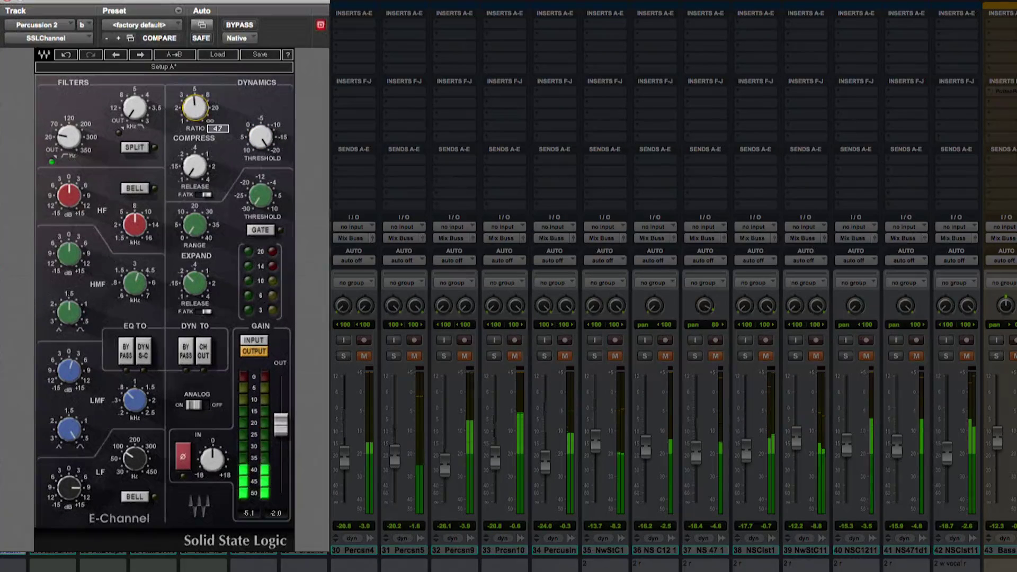
click(239, 25)
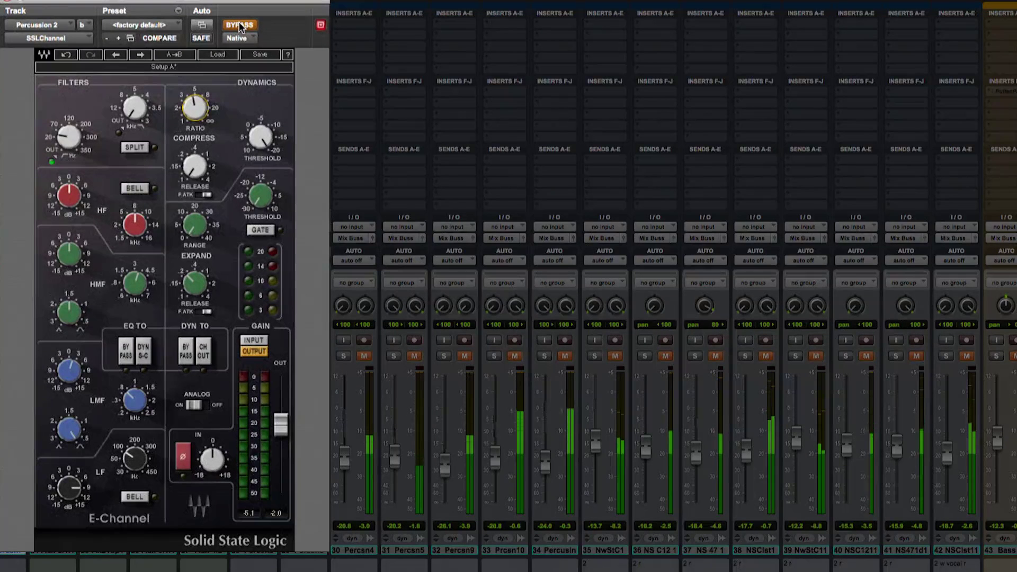
click(240, 24)
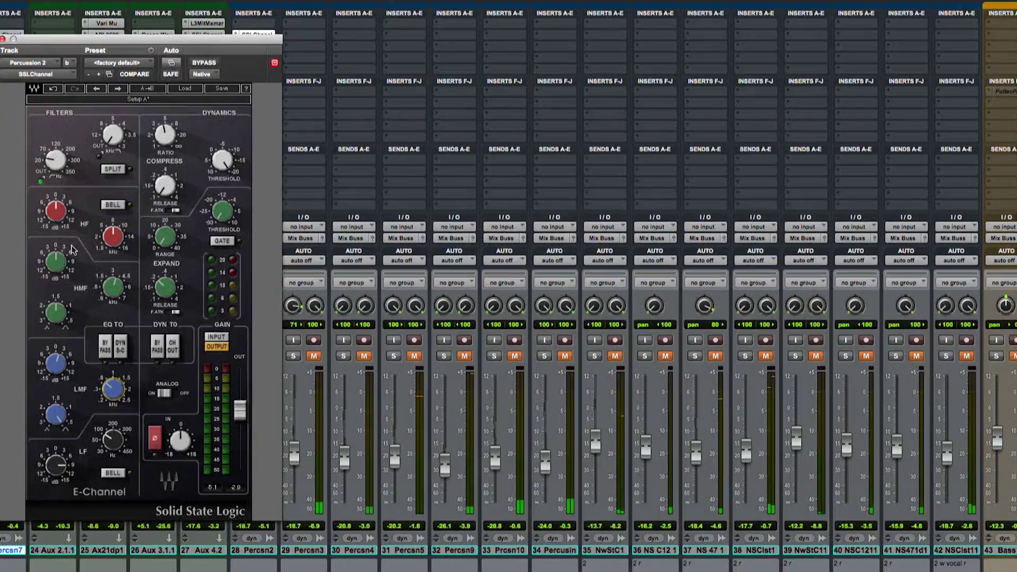
- Close the plugin and copy the SSL E-Channel insert onto channels 29, 30 and 31
click(2, 39)
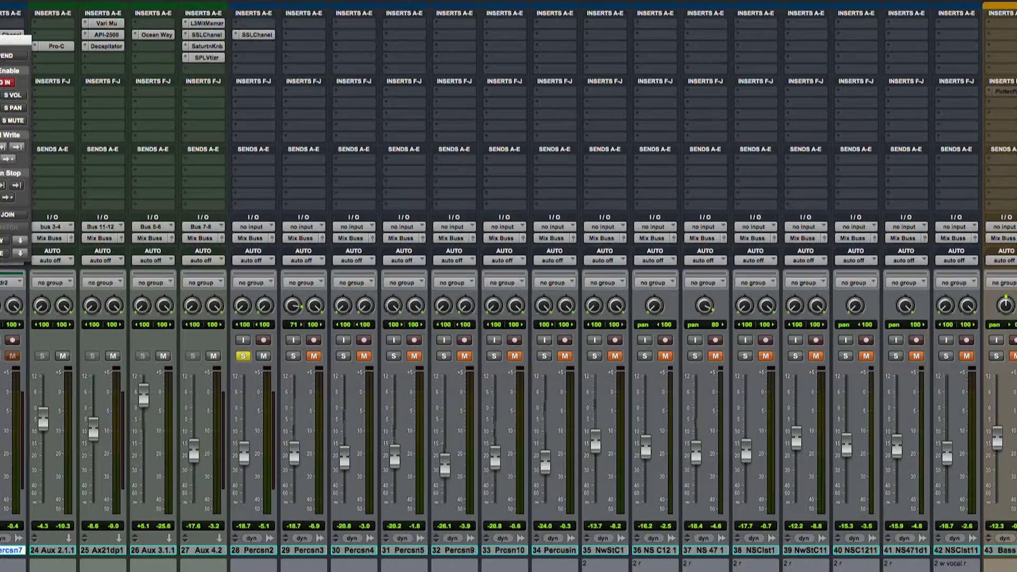
scroll(127, 38, right, 3)
drag(125, 36, 168, 33)
drag(228, 42, 226, 36)
drag(306, 37, 473, 36)
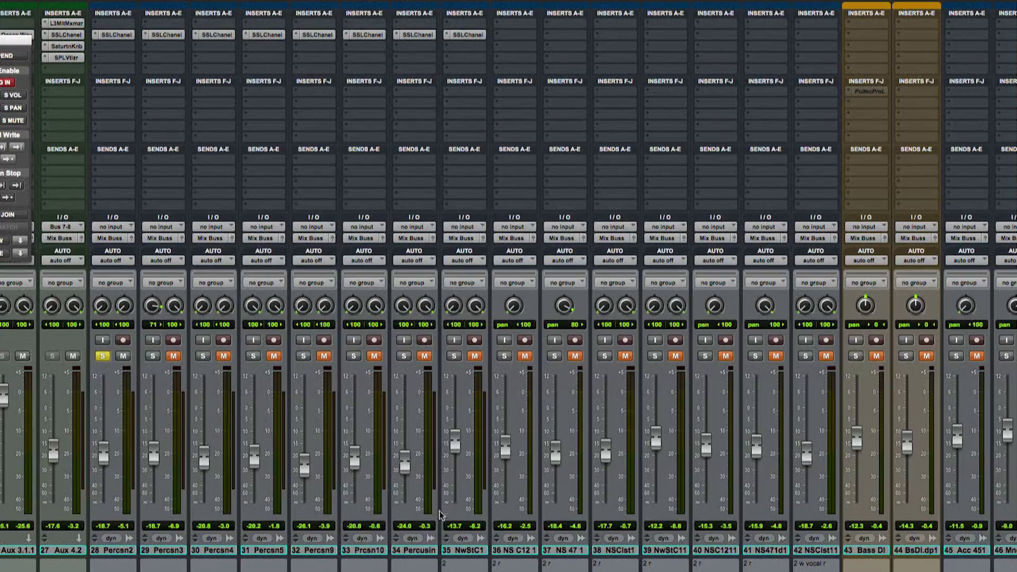
- Play tracks 28–35, solo Percsn3 and Percsn4, unmute Percsn4, and nudge both faders down
shift+click(462, 550)
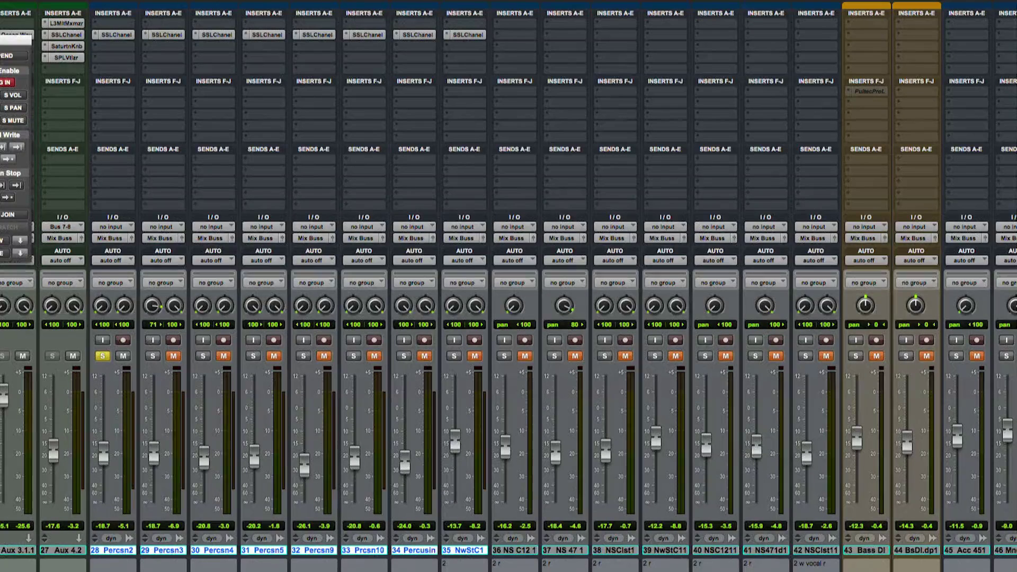
key(space)
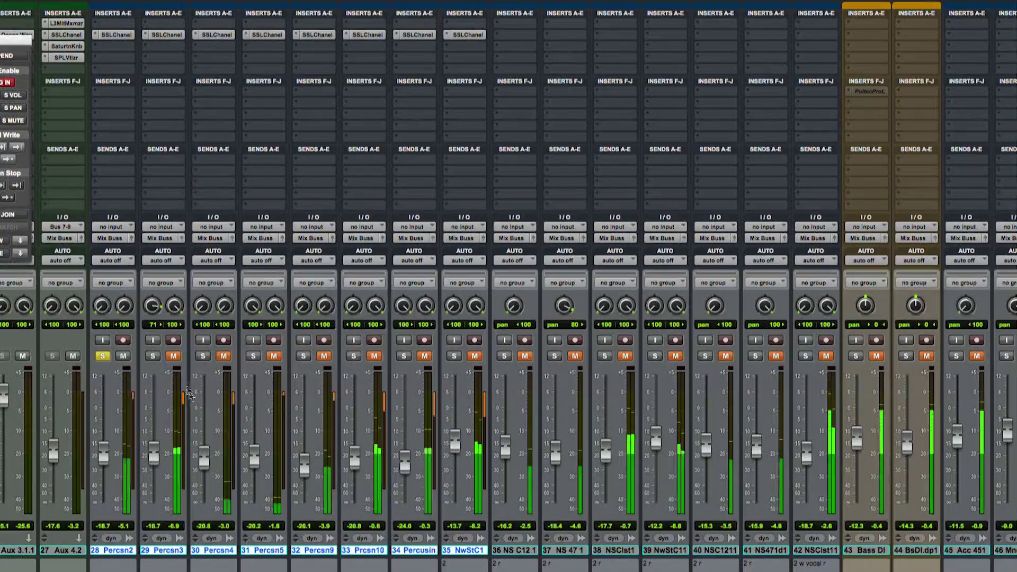
click(153, 356)
drag(155, 443, 155, 446)
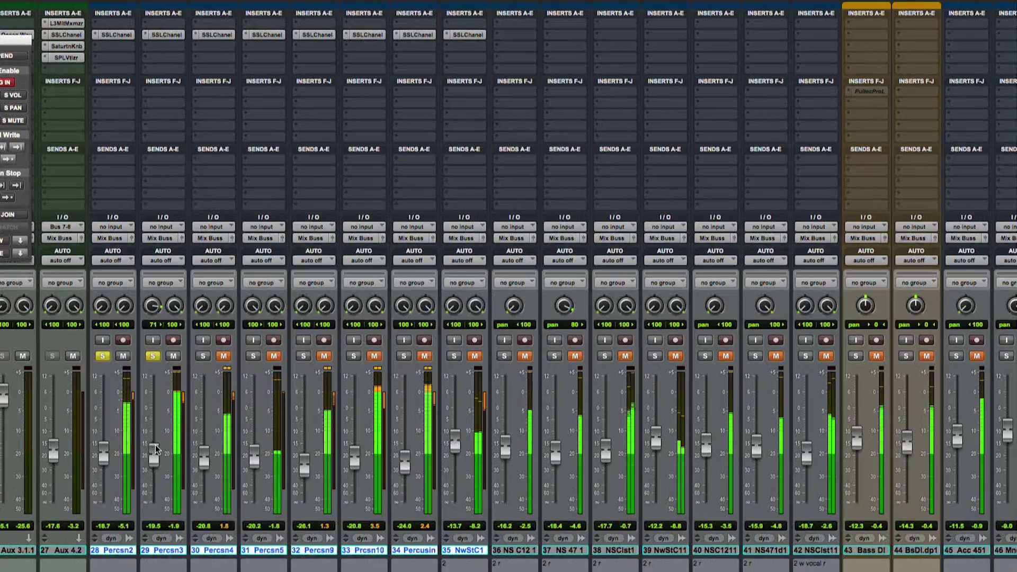
click(223, 357)
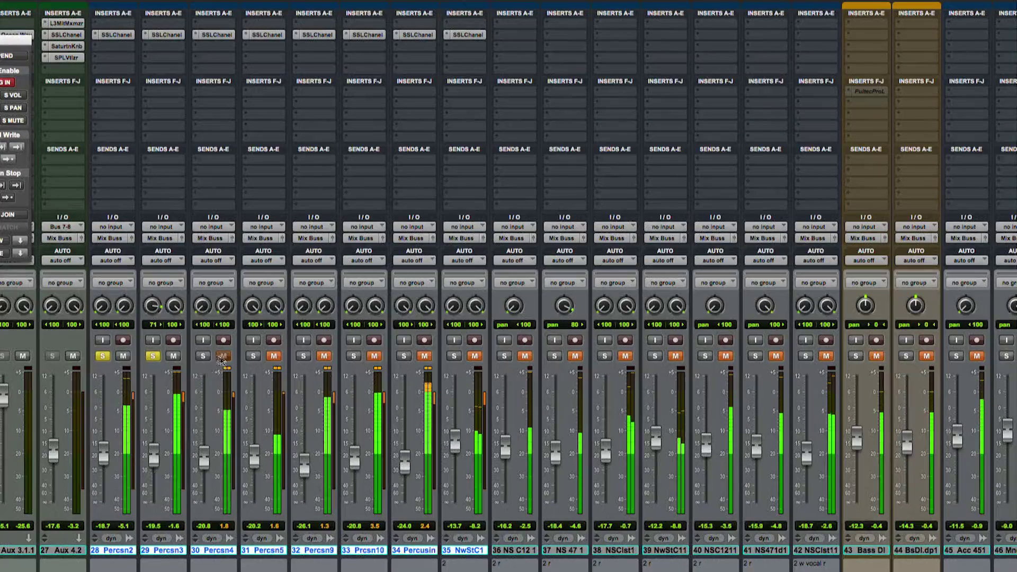
click(204, 356)
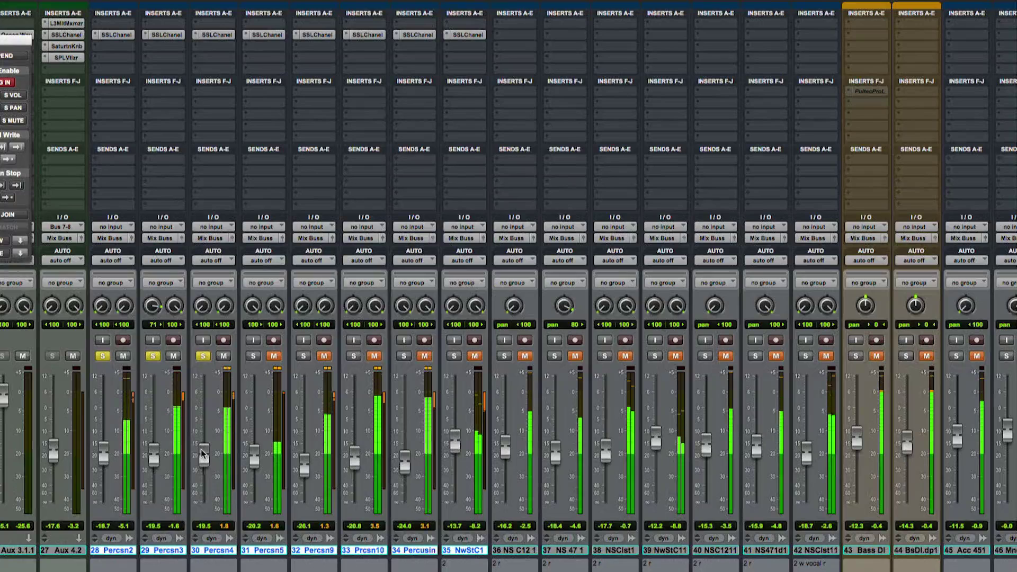
drag(201, 450, 201, 451)
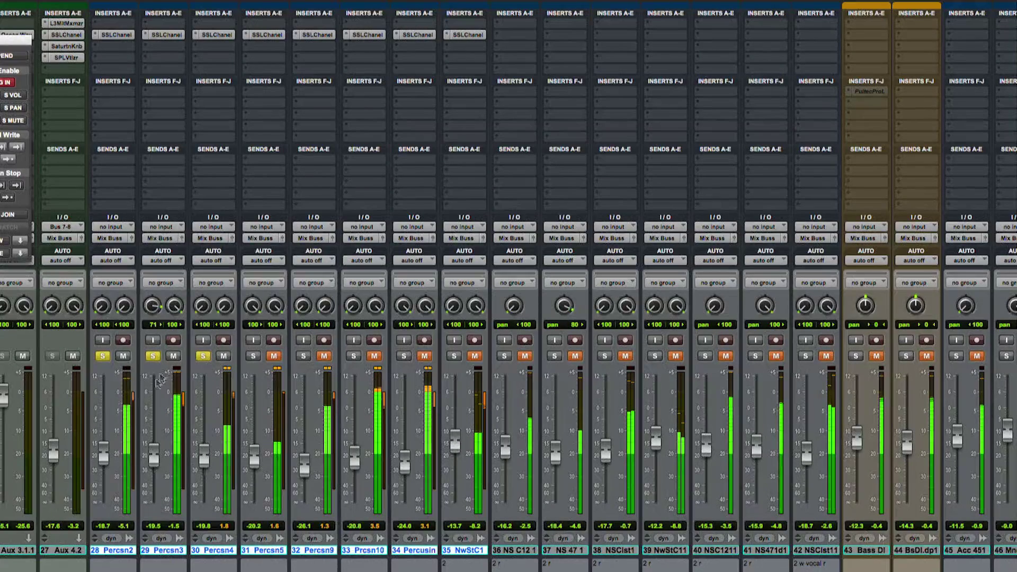
click(217, 34)
- Turn down Percsn4's E-Channel input gain and adjust the HF band frequency and boost
drag(212, 459, 212, 468)
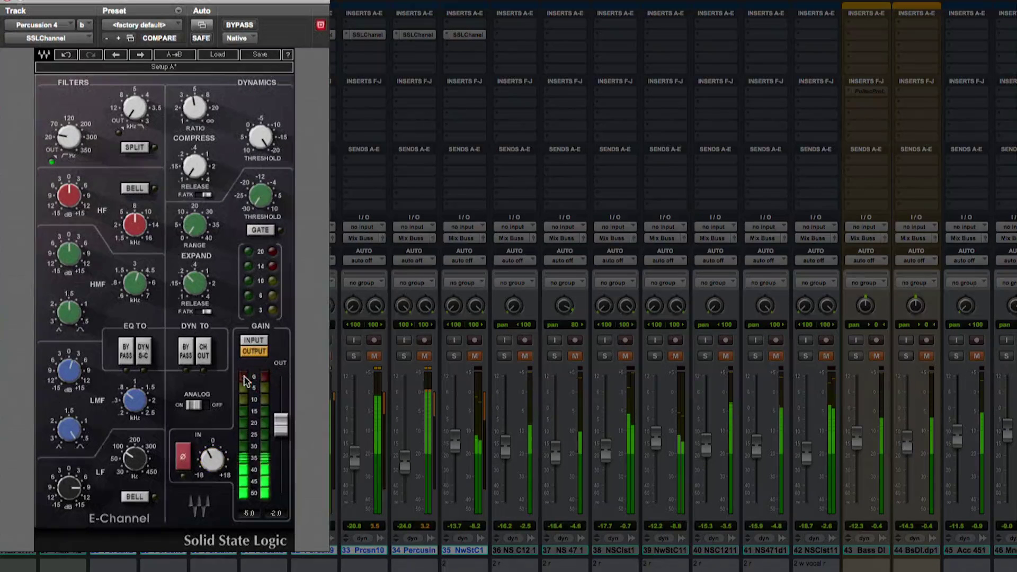
click(205, 111)
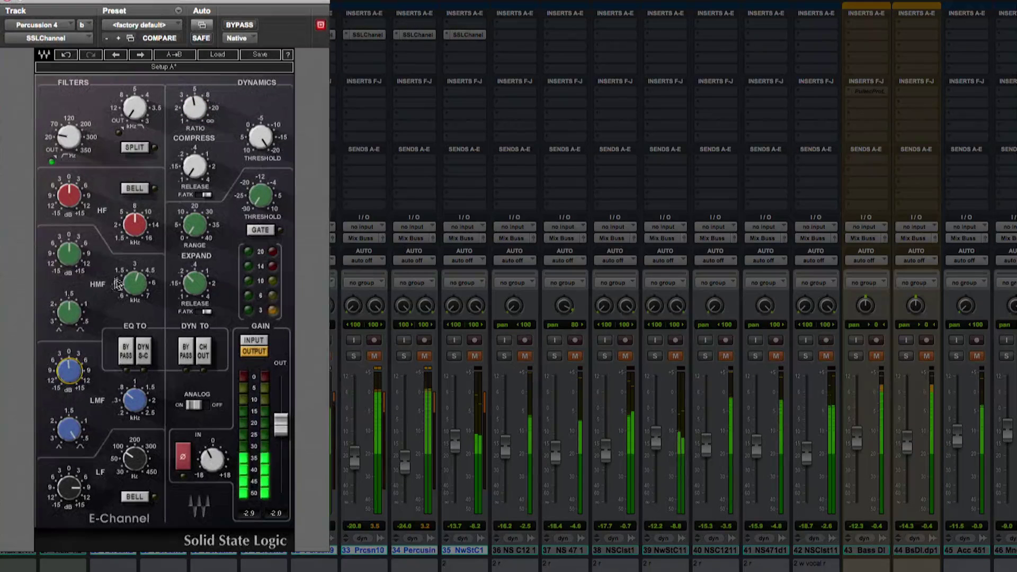
click(135, 224)
click(69, 195)
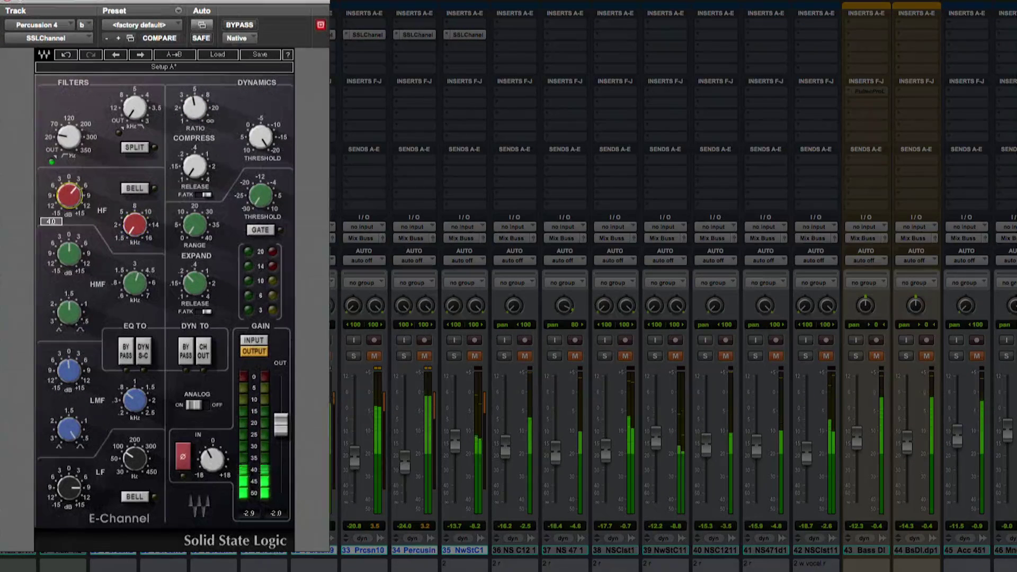
click(212, 460)
- Reset the clip indicators, lower the E-Channel output, and solo Percsn5
click(245, 384)
drag(281, 425, 281, 434)
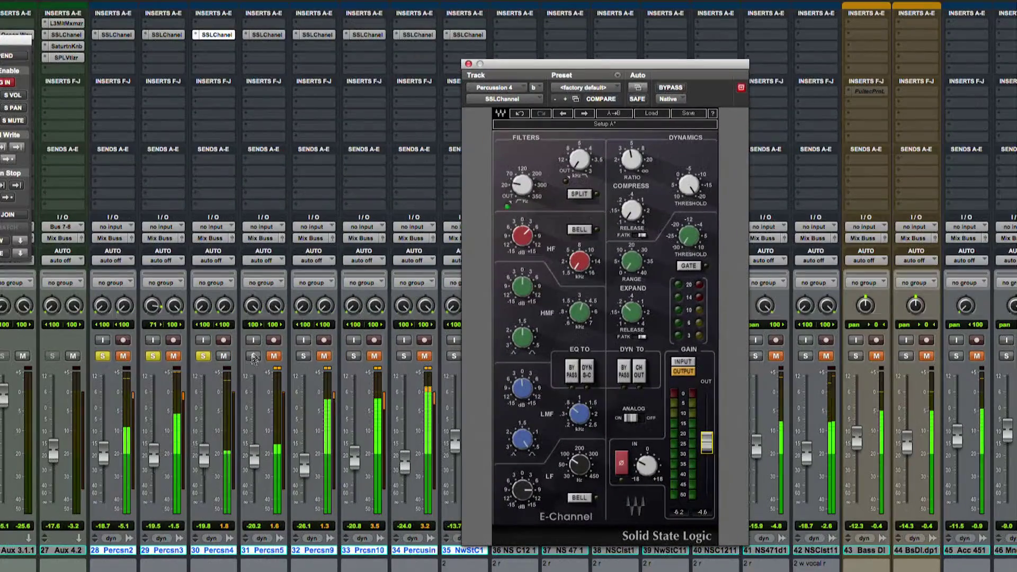
click(253, 356)
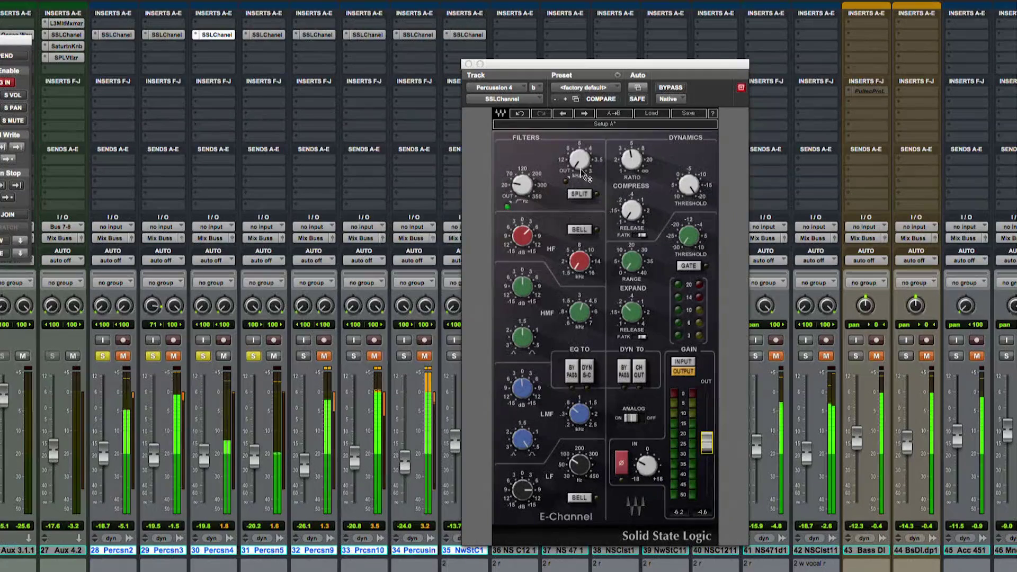
- Set Percussion 4's low-pass filter to 8.9 kHz and switch the HF band to bell
drag(583, 172, 583, 162)
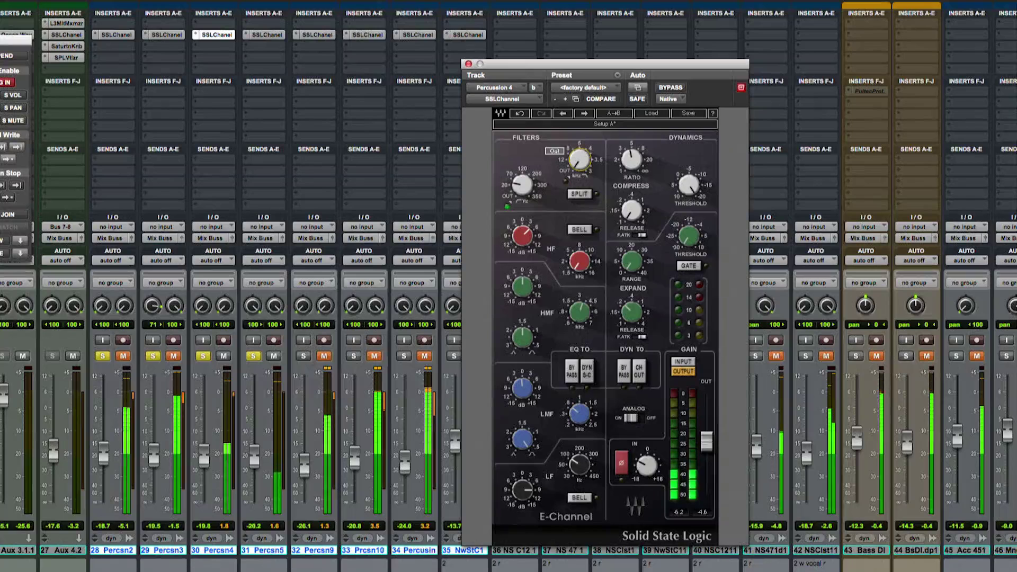
click(574, 230)
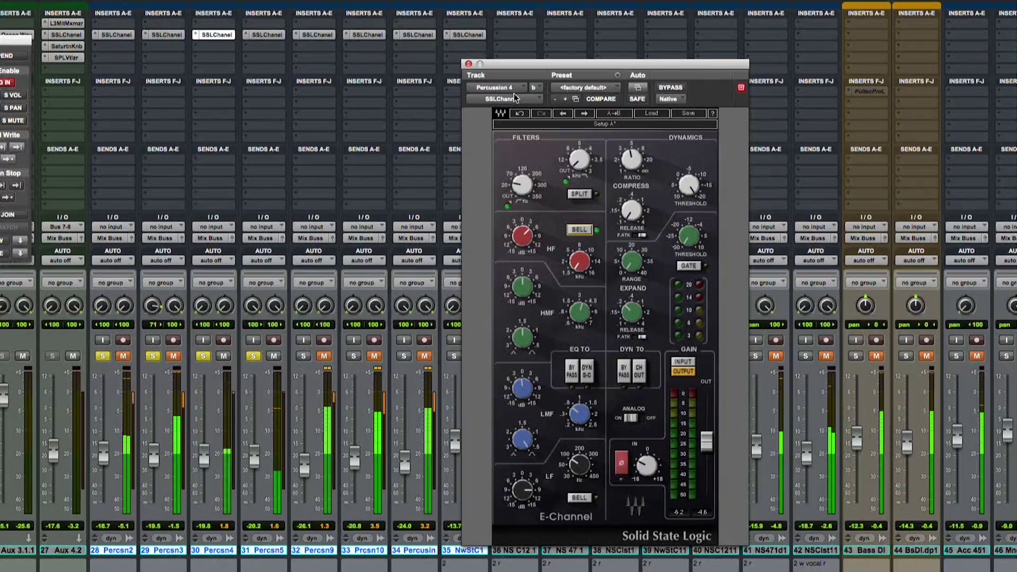
click(264, 36)
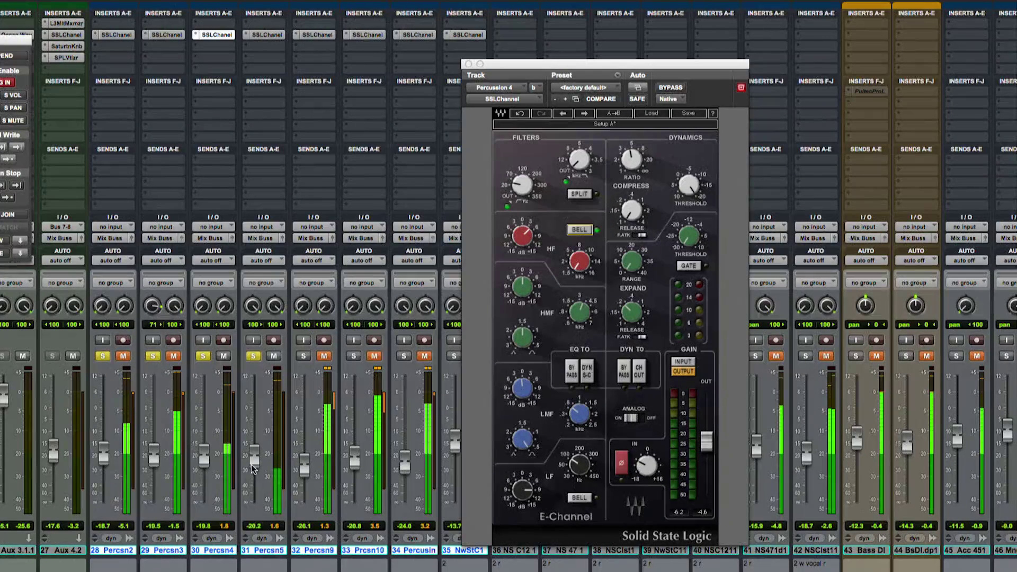
- Solo Percsn9 and audition Percusin, NwStC1, Prcsn10 and Percsn9 by toggling their solo and mute
click(305, 357)
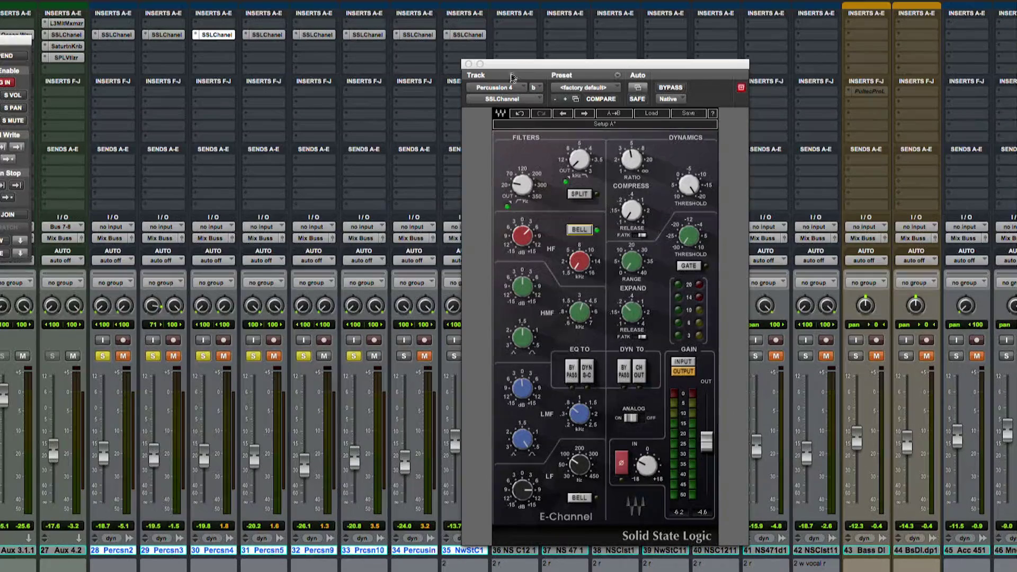
drag(518, 65, 642, 76)
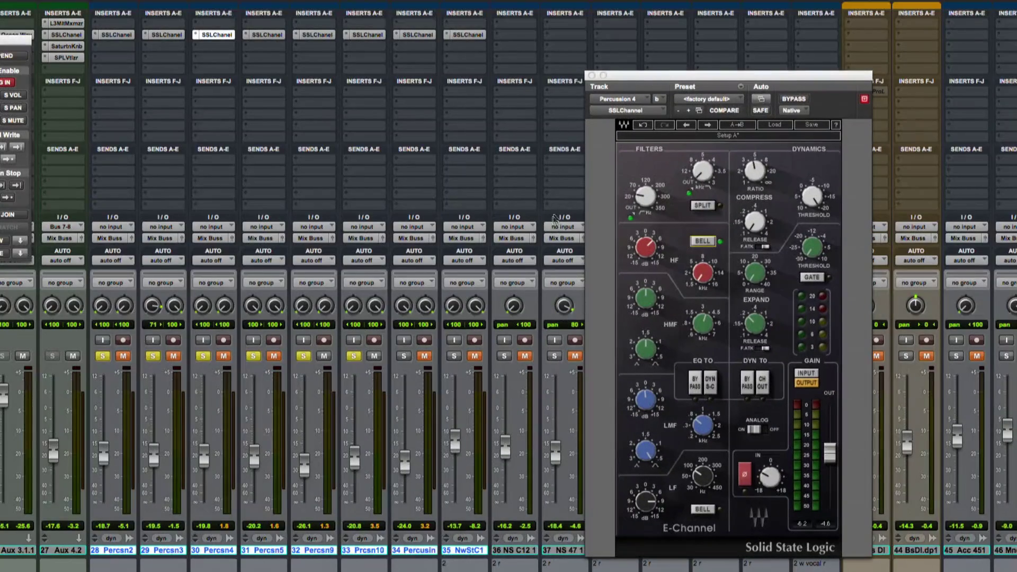
click(424, 356)
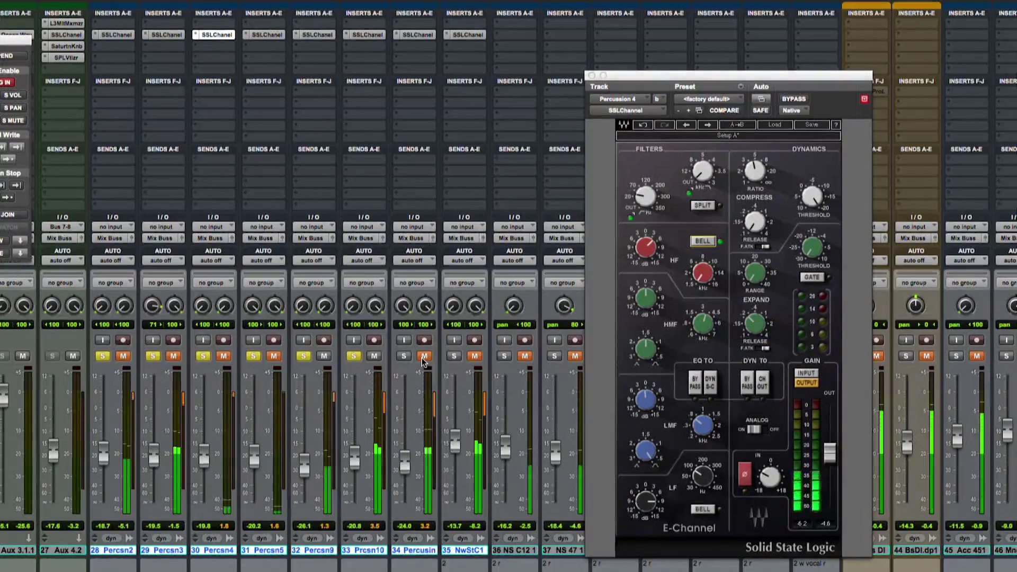
click(404, 356)
click(425, 356)
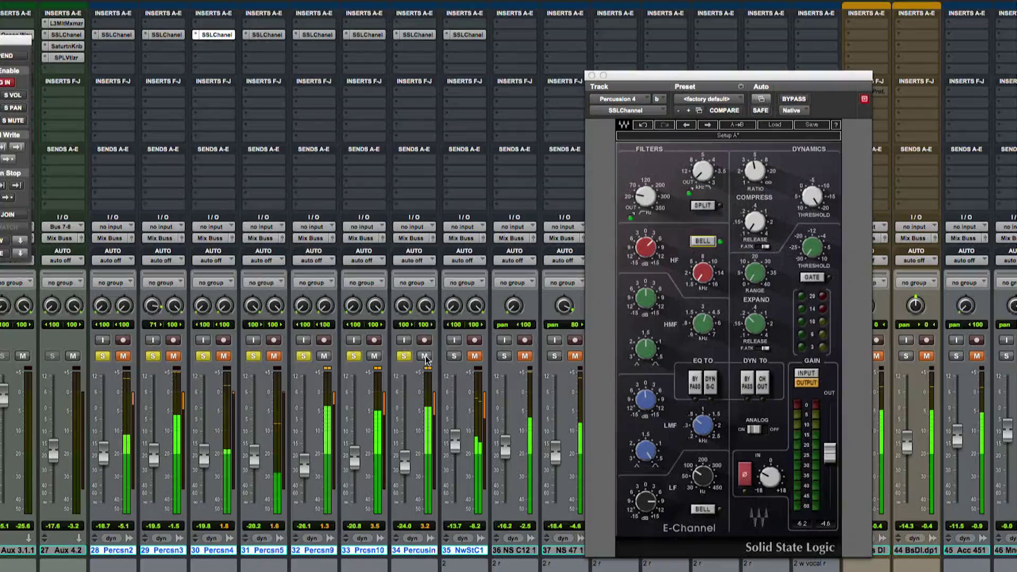
click(427, 356)
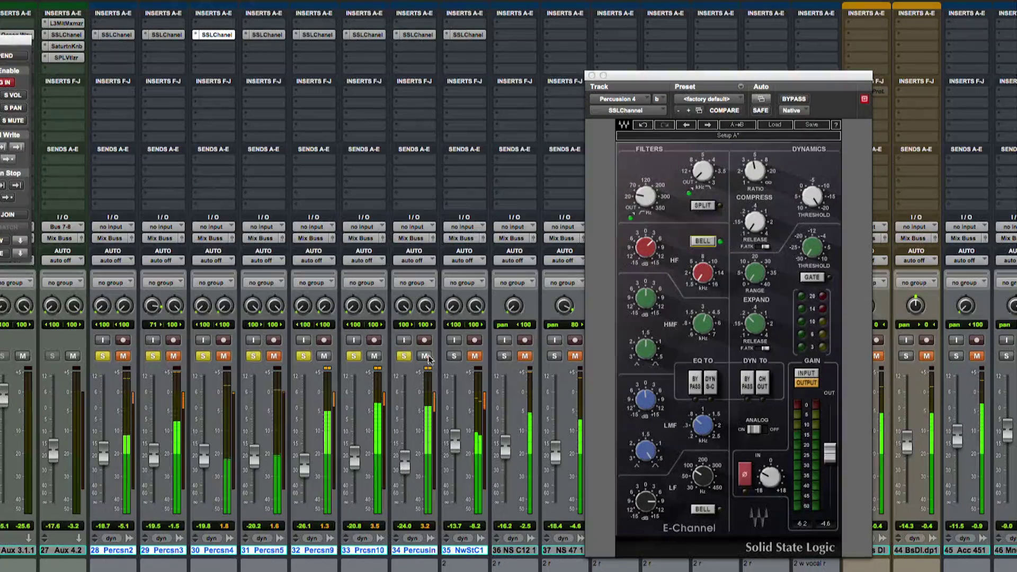
click(472, 356)
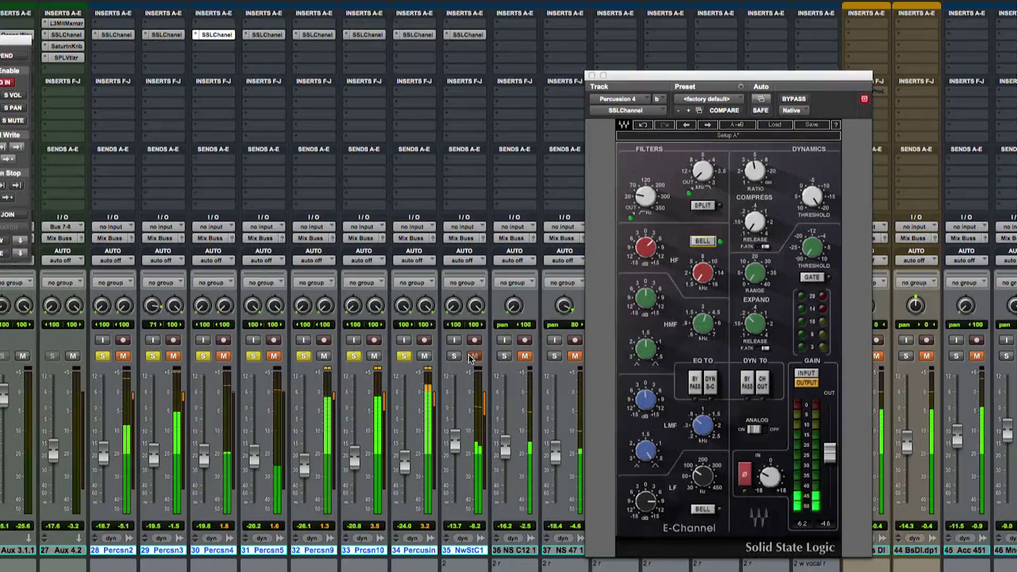
click(470, 355)
click(374, 356)
click(325, 355)
click(424, 356)
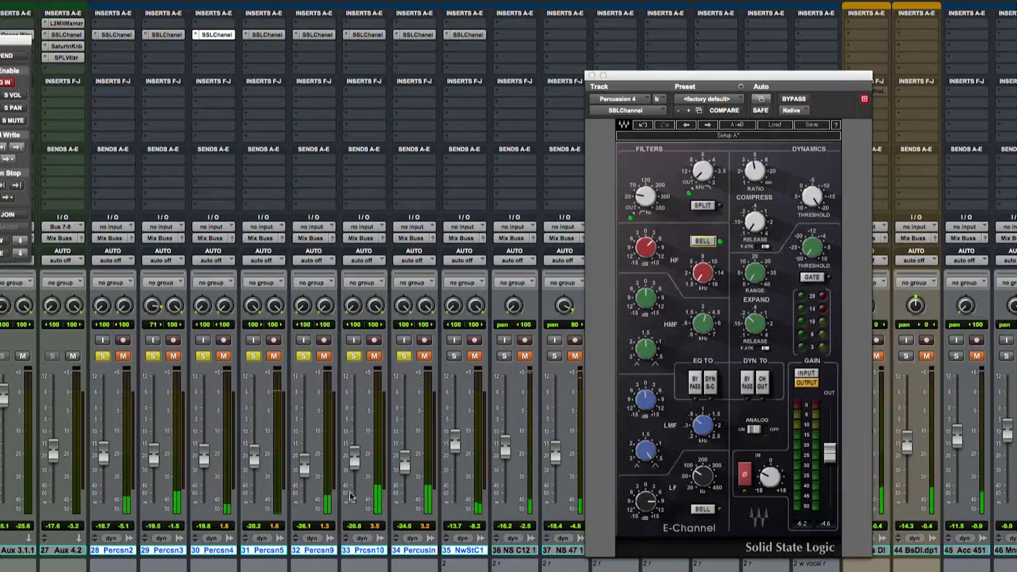
- Unmute Percsn3 and Percusin, then drag Percusin next to Percsn3
click(174, 357)
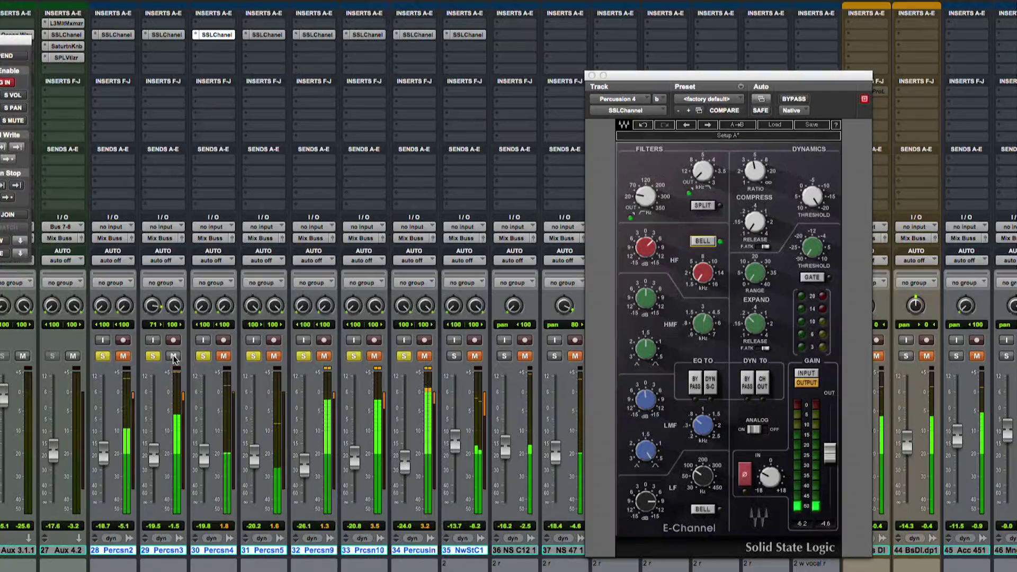
click(424, 356)
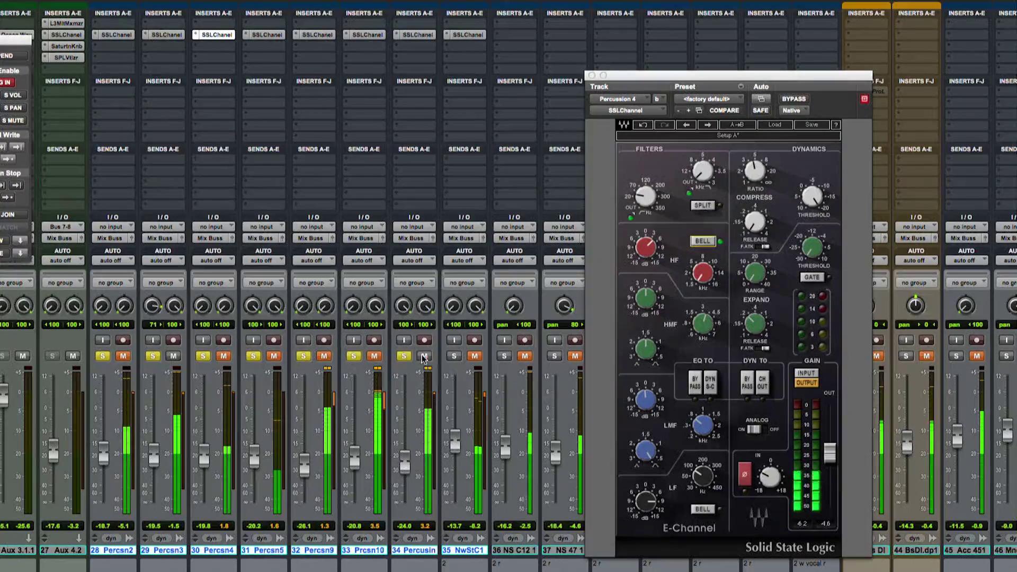
super+click(413, 551)
drag(413, 556, 157, 446)
- Place Percusin between tracks 29 and 30, pan Percsn3 fully left, and unmute Percsn2 and Percusin
drag(194, 377, 220, 325)
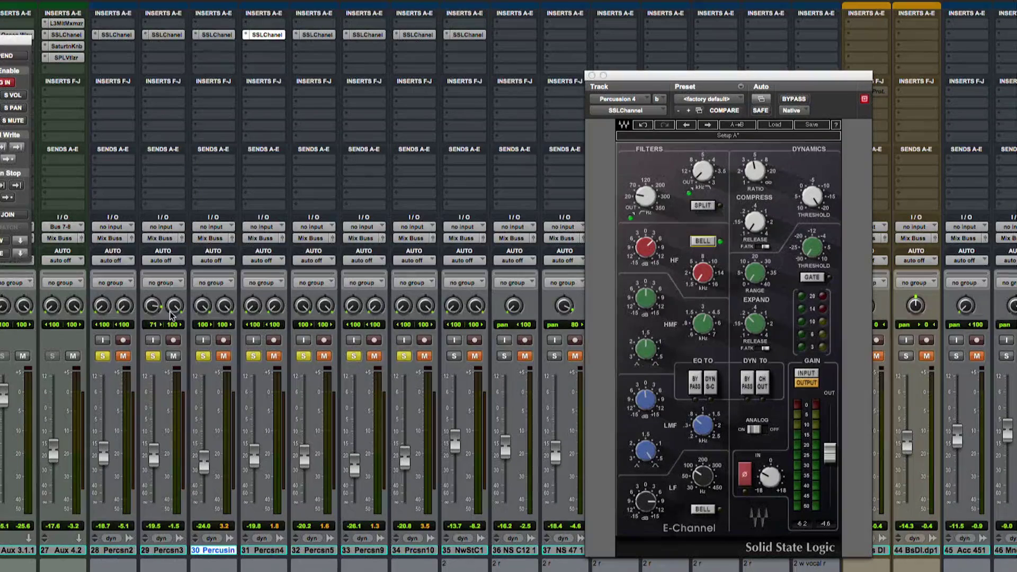
key(space)
drag(153, 308, 137, 353)
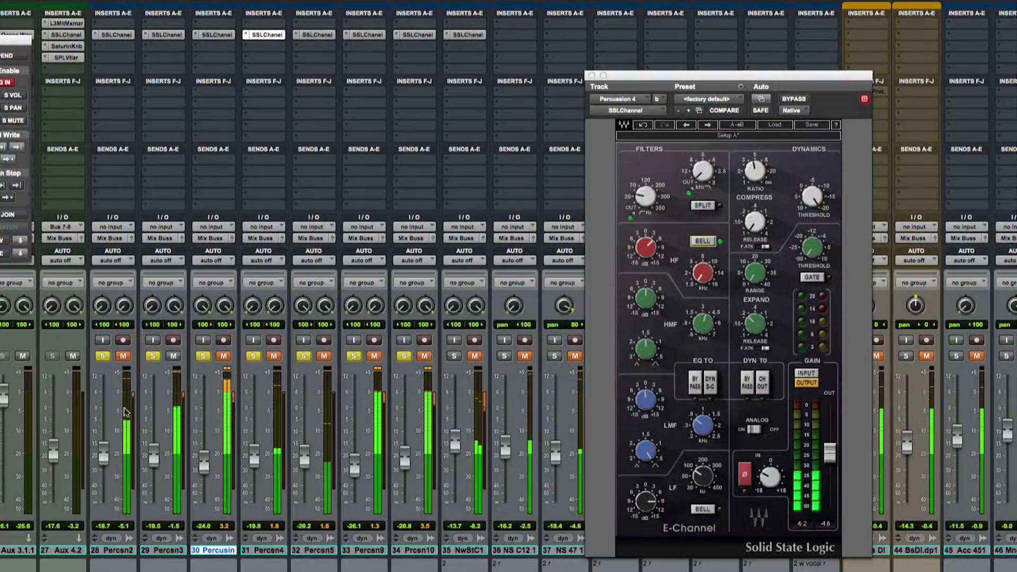
click(123, 356)
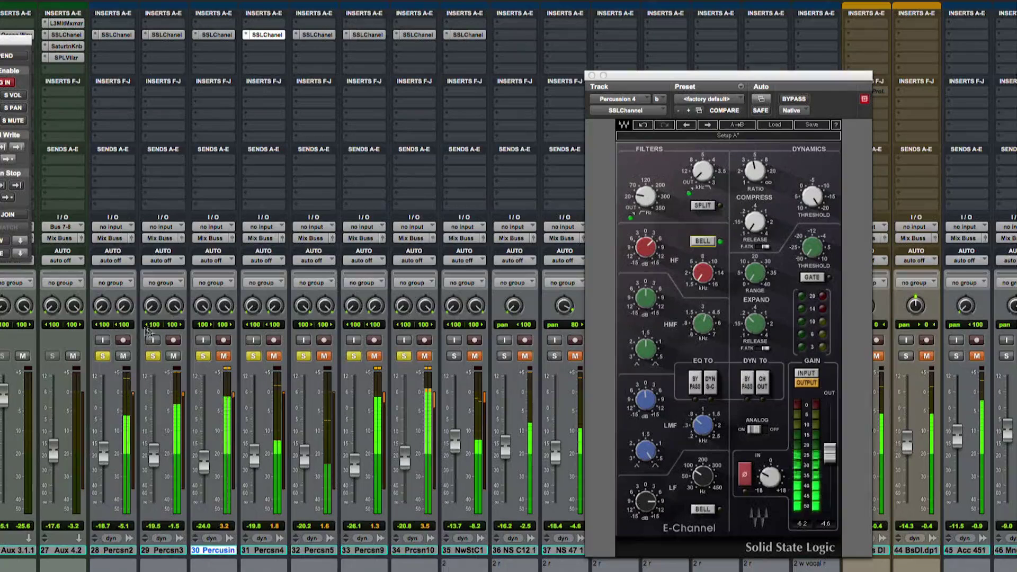
click(223, 356)
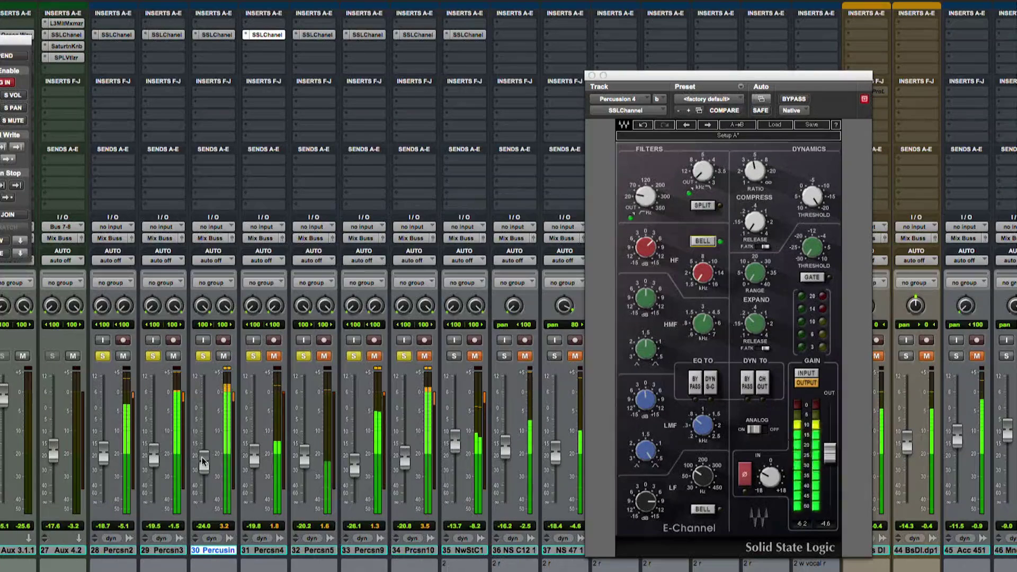
click(212, 38)
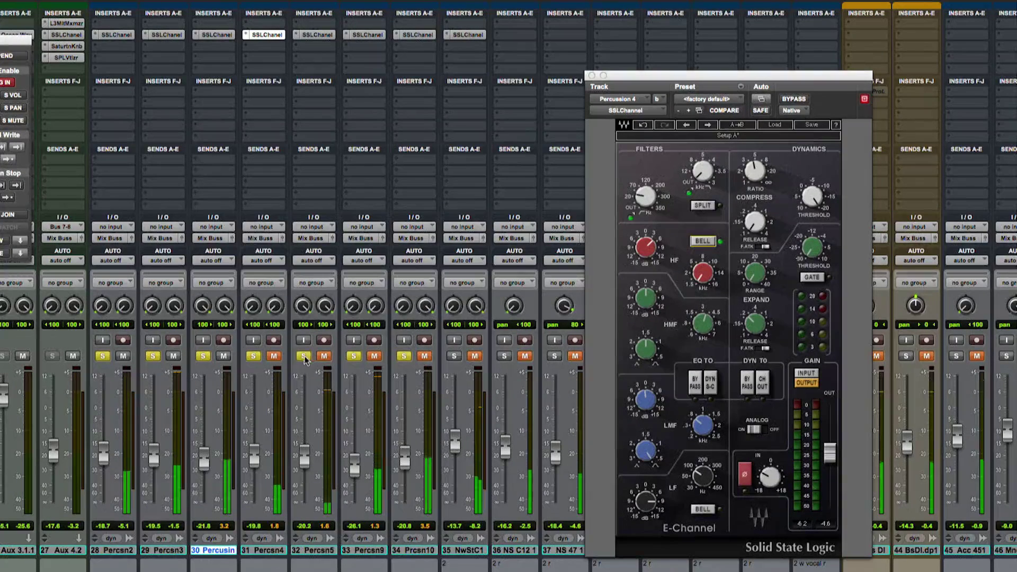
- Unmute and raise Percsn4 and Percsn5, then unmute, solo and raise NwStC1 to about -6 dB
click(277, 357)
click(325, 357)
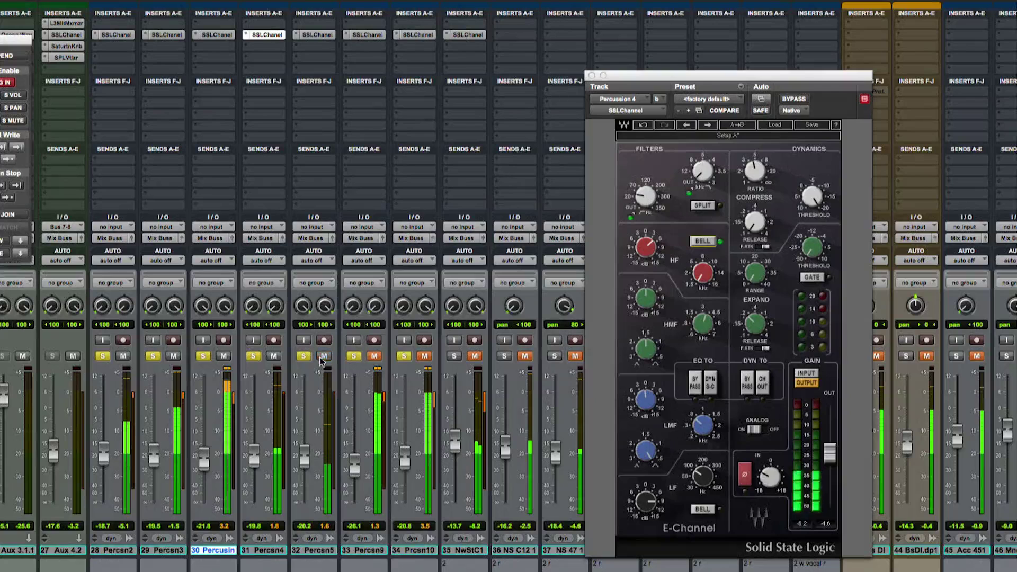
drag(254, 457, 306, 448)
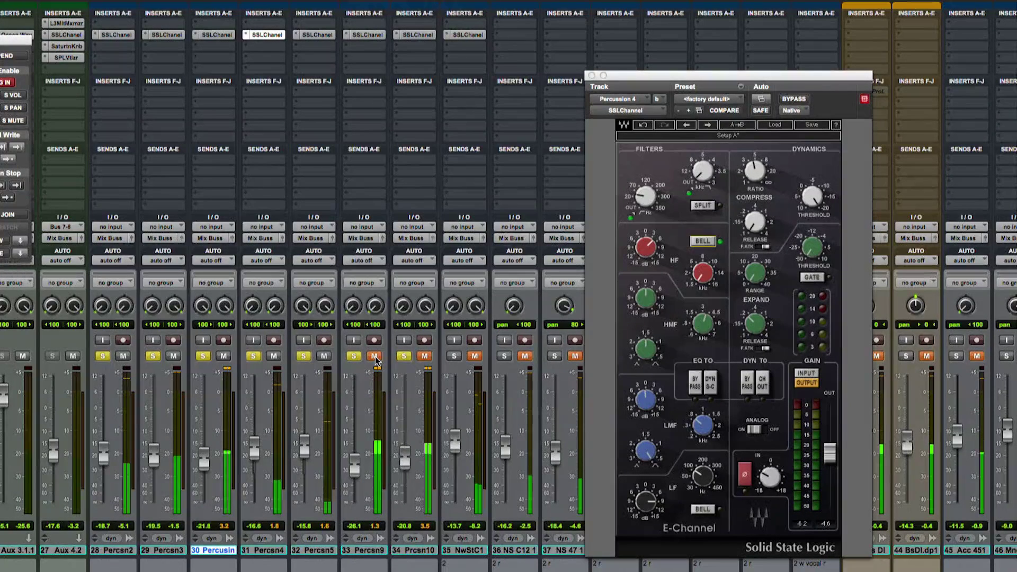
click(424, 356)
click(475, 356)
click(454, 357)
drag(452, 441, 452, 517)
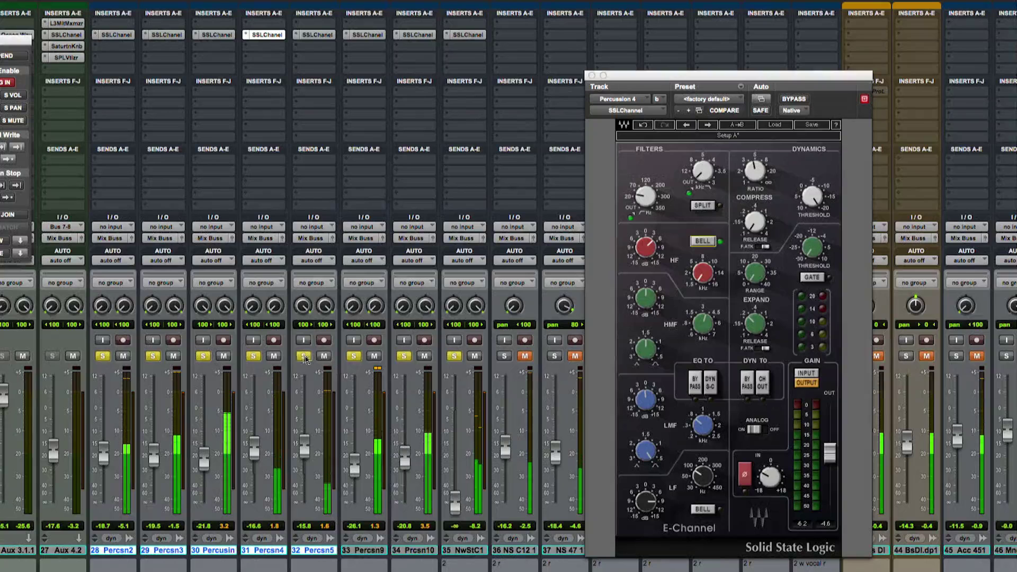
- Re-mute tracks 28–32 and lower Prcsn10 to -23.1
alt+shift+click(322, 357)
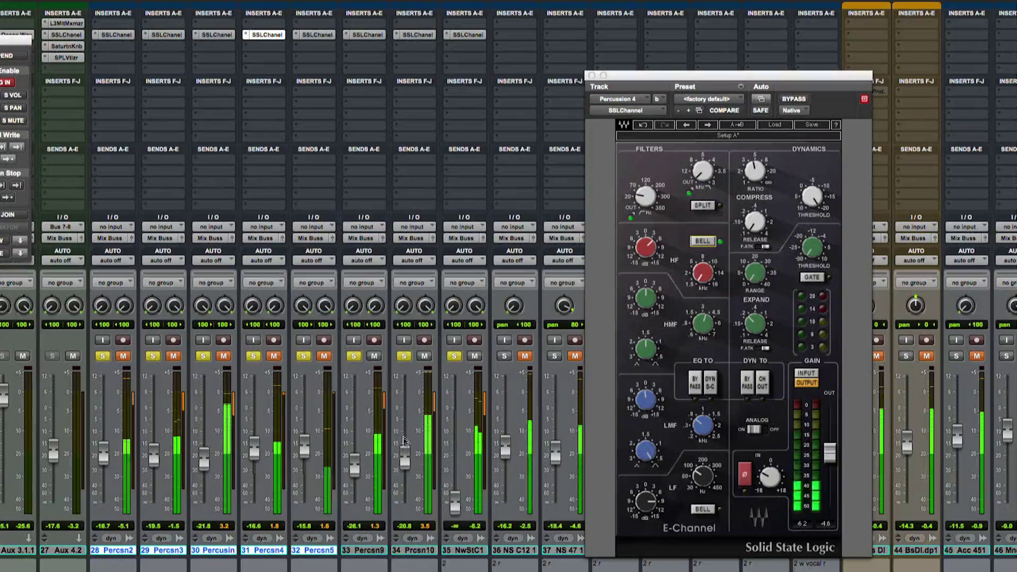
drag(404, 454, 360, 465)
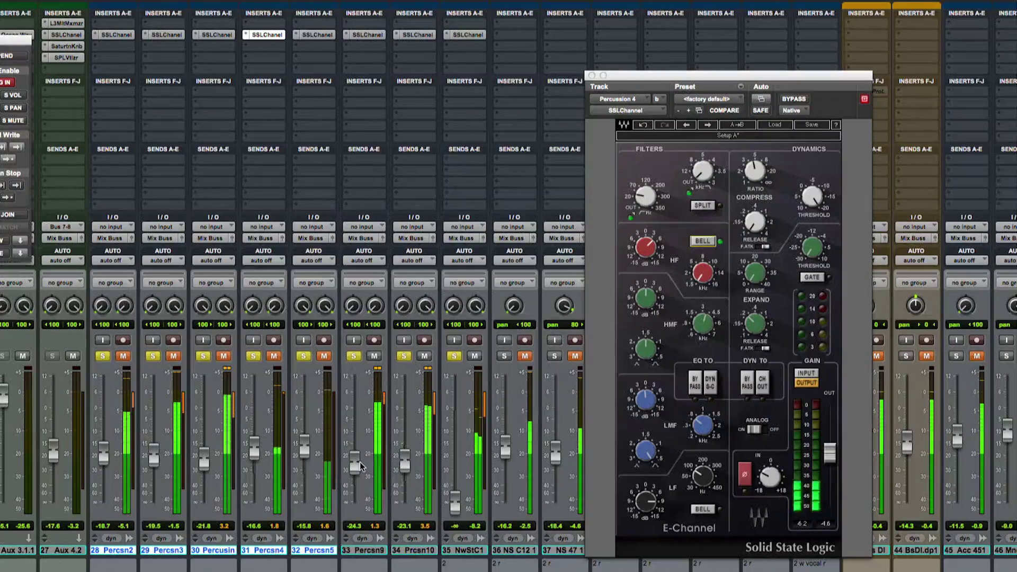
click(365, 34)
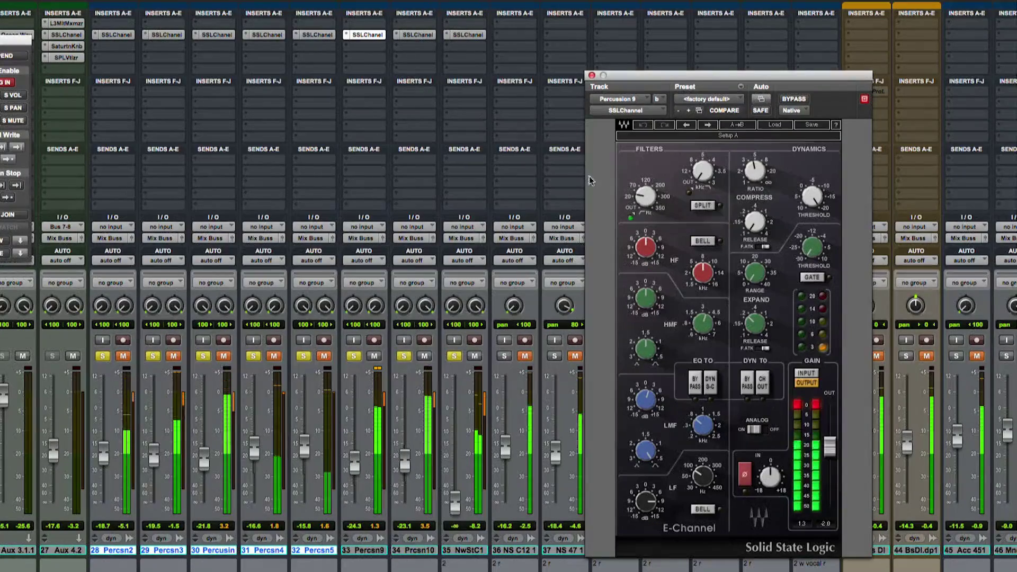
- On Percussion 9's E-Channel, lower input, boost HF to about 5.7 dB, output -7.4, ratio 5.1
drag(685, 81, 31, 87)
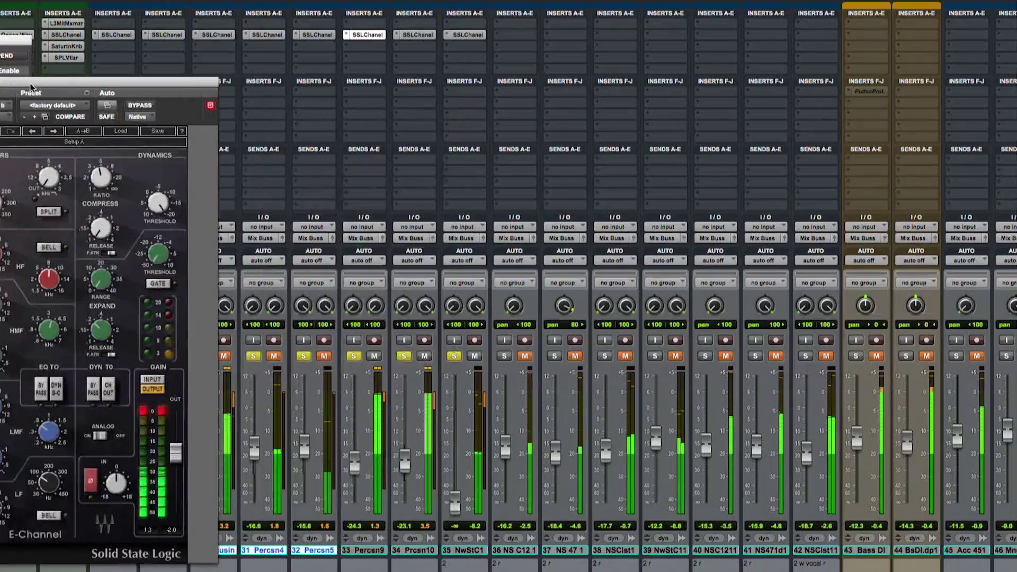
drag(116, 484, 116, 493)
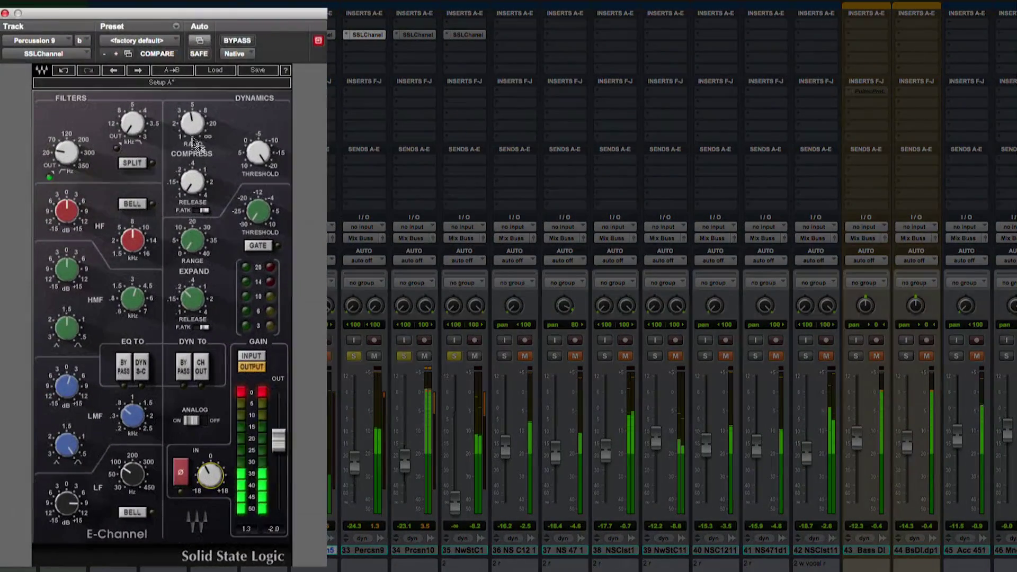
click(68, 211)
click(133, 240)
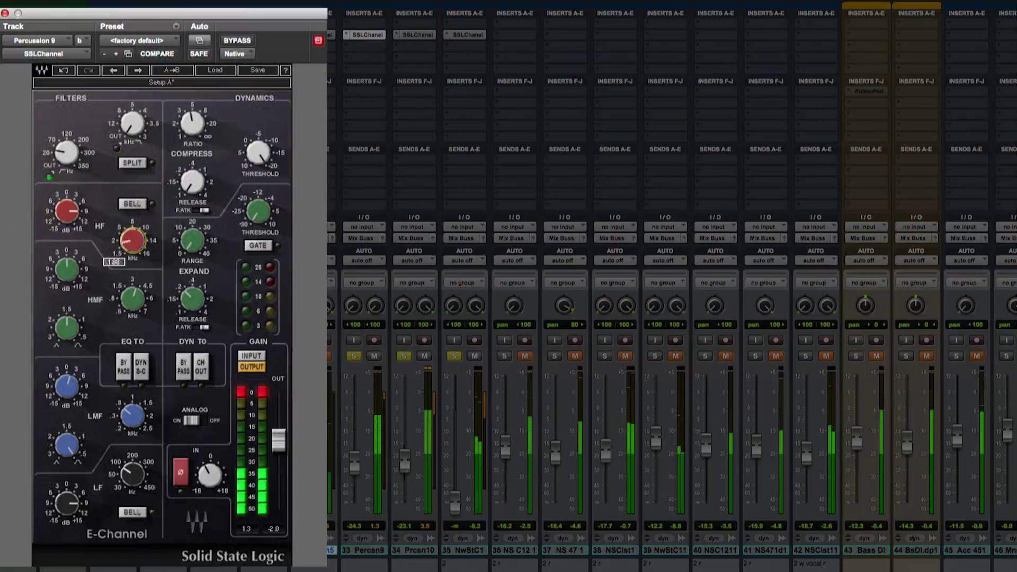
drag(82, 212, 81, 208)
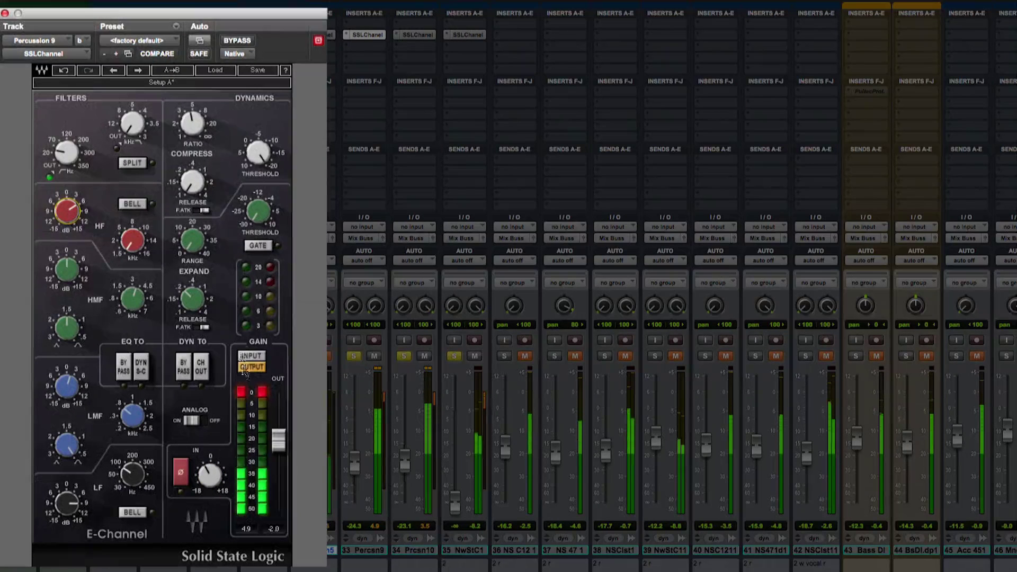
drag(278, 434, 276, 446)
drag(192, 124, 192, 120)
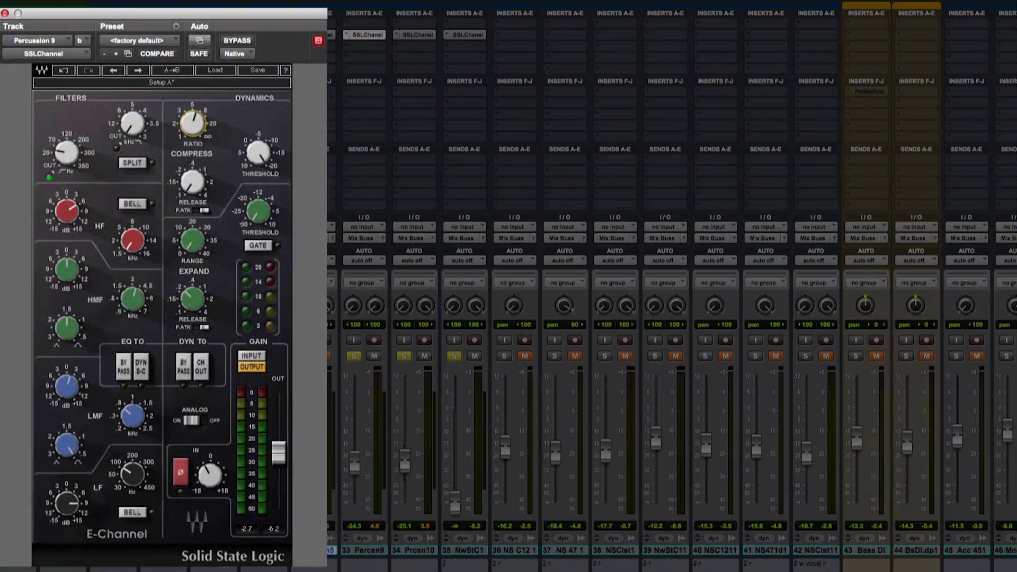
- Mute Prcsn10 and Percsn9 during playback and raise NwStC1 from silence to -14.0
click(361, 35)
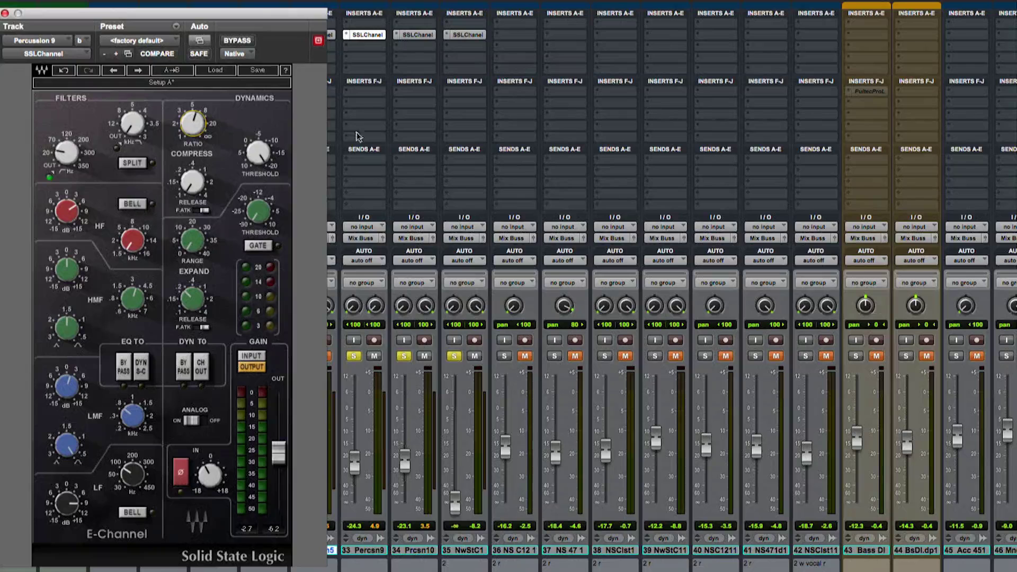
click(405, 36)
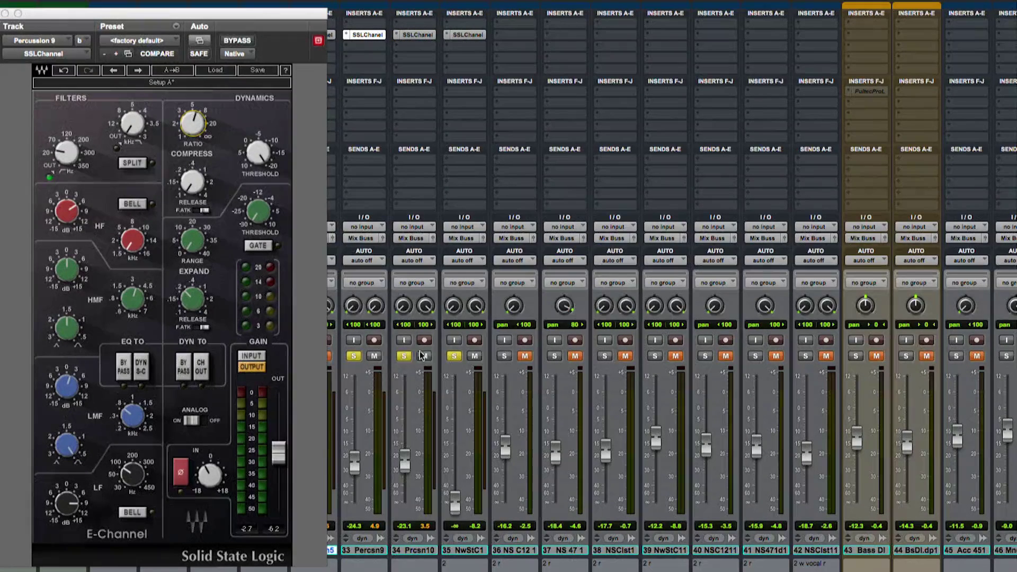
key(space)
scroll(445, 424, left, 3)
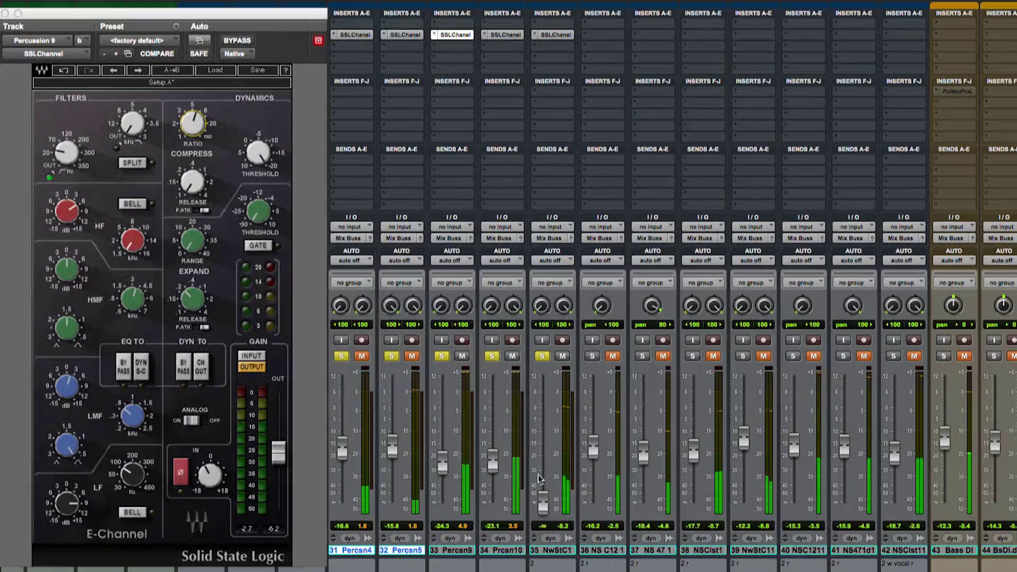
click(512, 358)
click(462, 357)
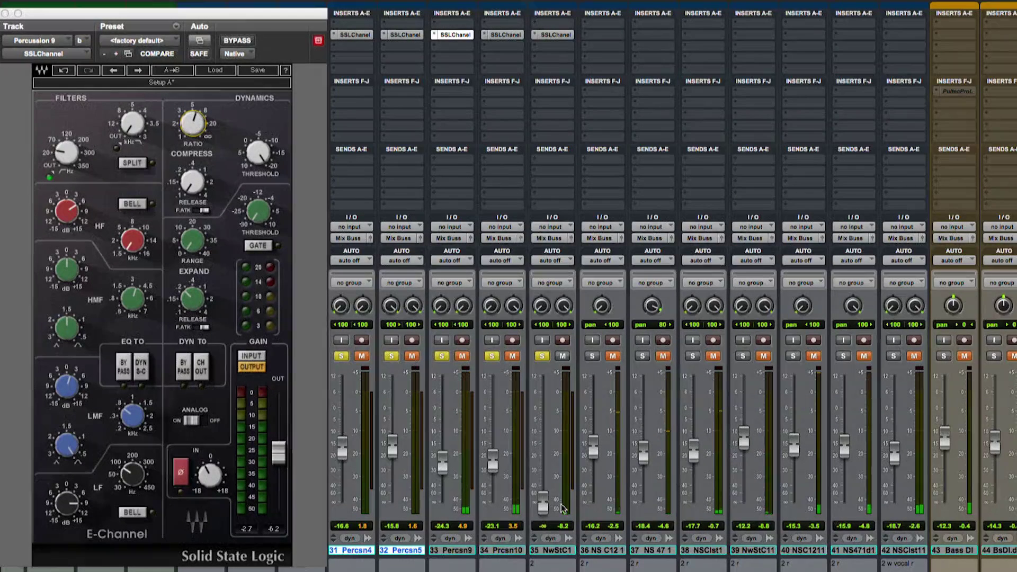
drag(547, 500, 550, 440)
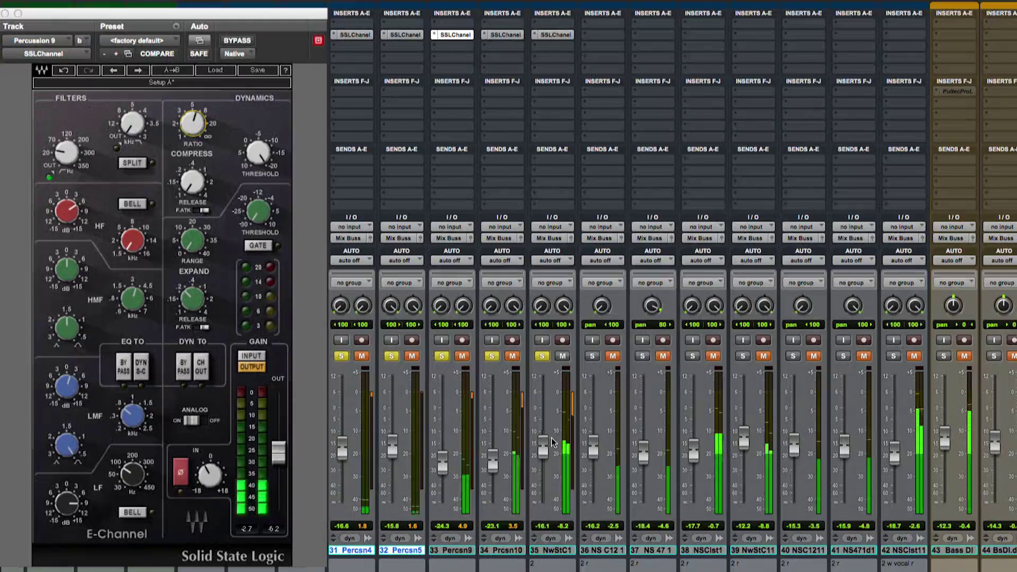
drag(548, 438, 545, 441)
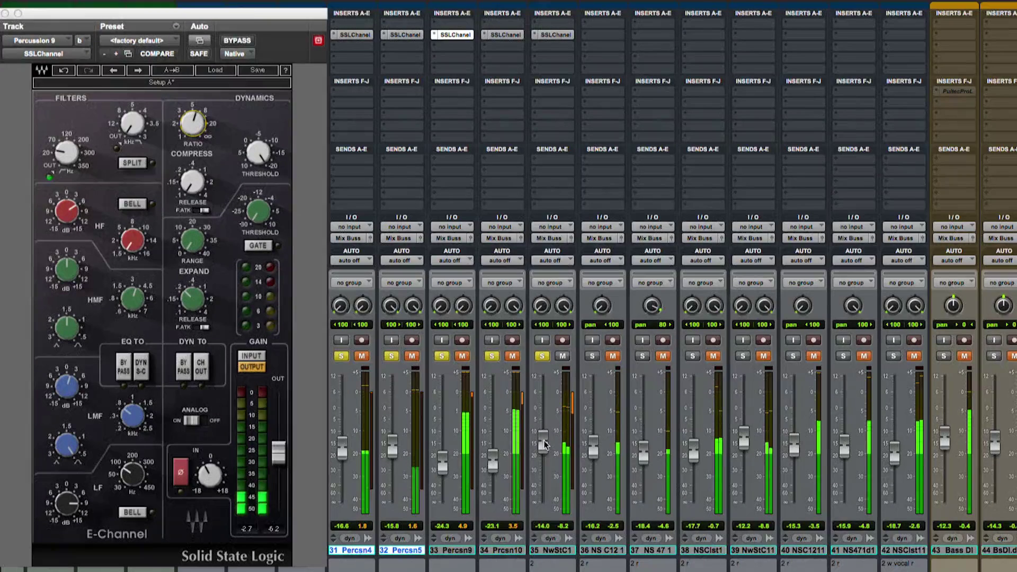
click(553, 35)
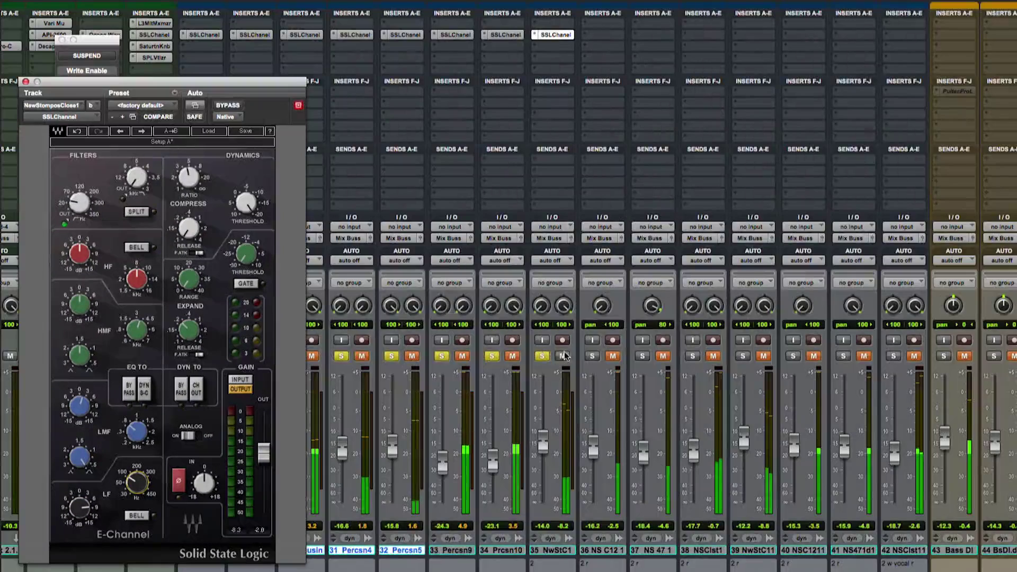
- Close the E-Channel window and unmute Percsn2, Percsn3, Percsn4 and Percsn5
click(563, 356)
click(26, 82)
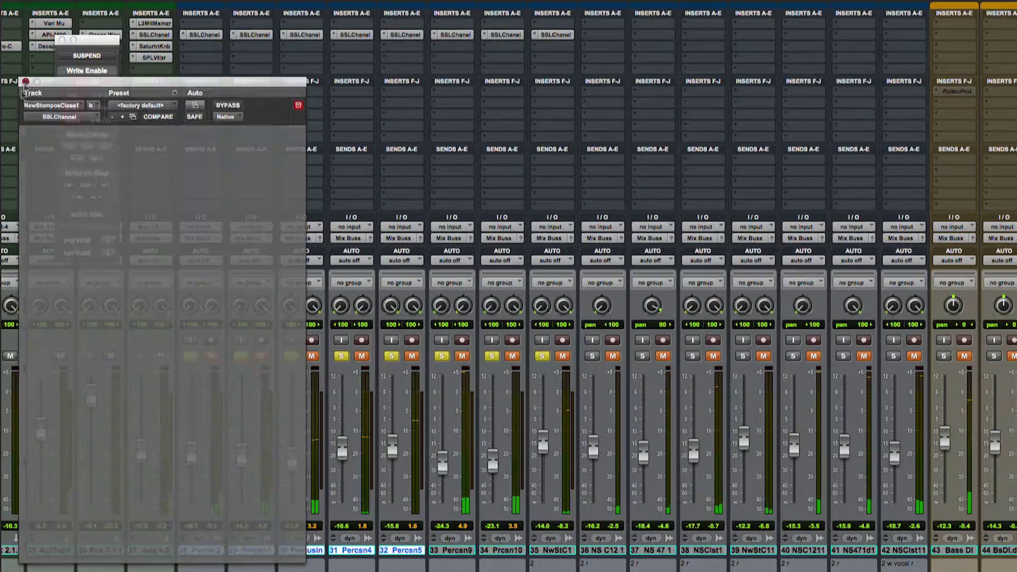
click(211, 356)
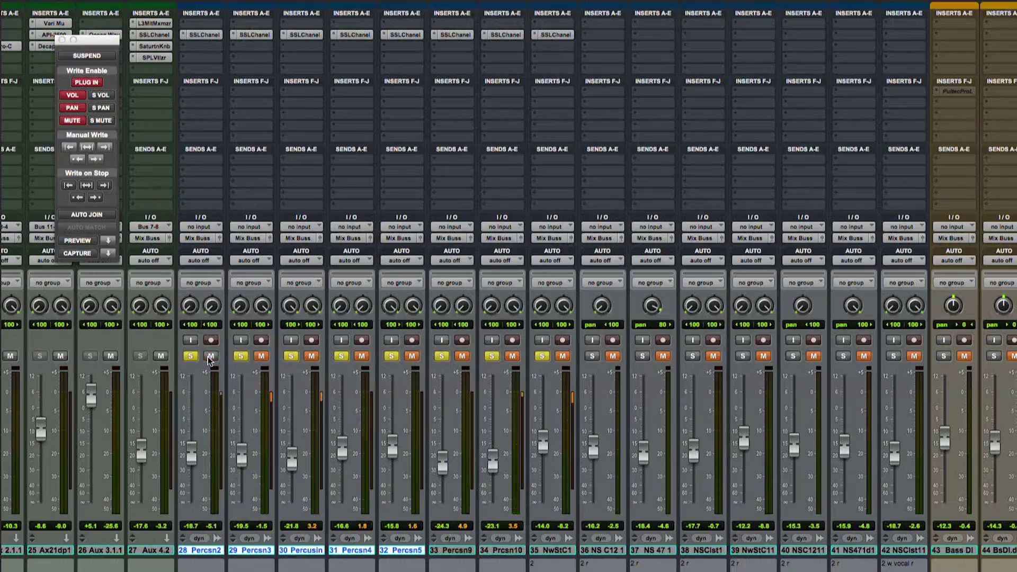
click(261, 356)
click(362, 356)
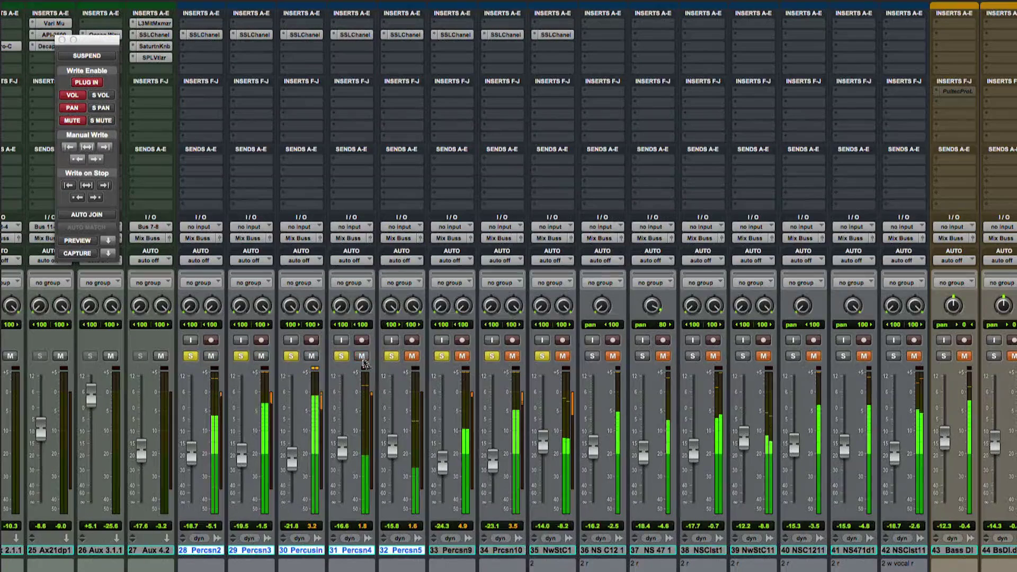
click(412, 356)
- Unmute Percsn9, Prcsn10 and NwStC1, raising Percsn5 to -14.2, Prcsn10 to -19.0, NwStC1 to -12.3
drag(393, 446, 392, 441)
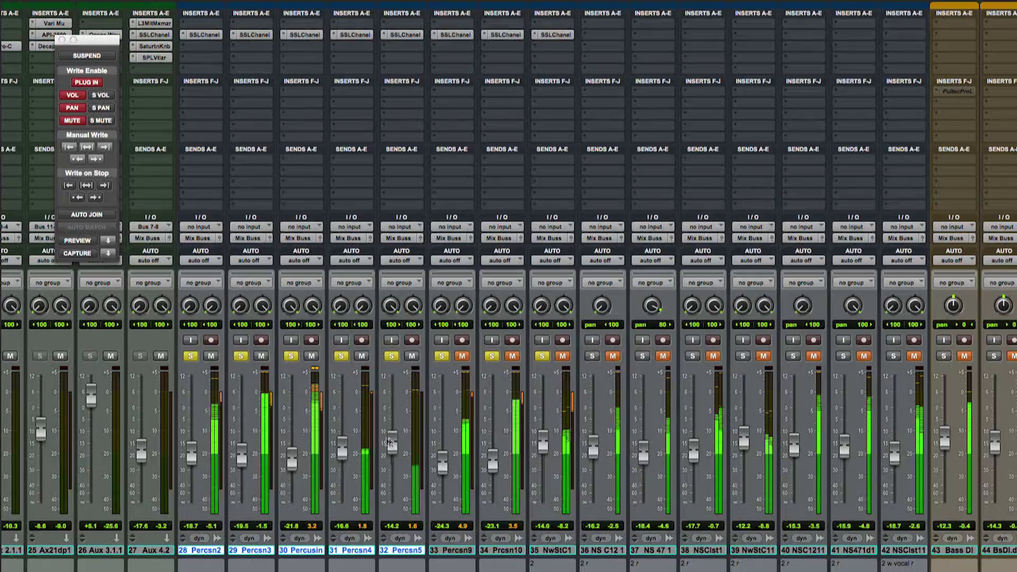
click(462, 356)
click(513, 356)
drag(493, 464, 444, 456)
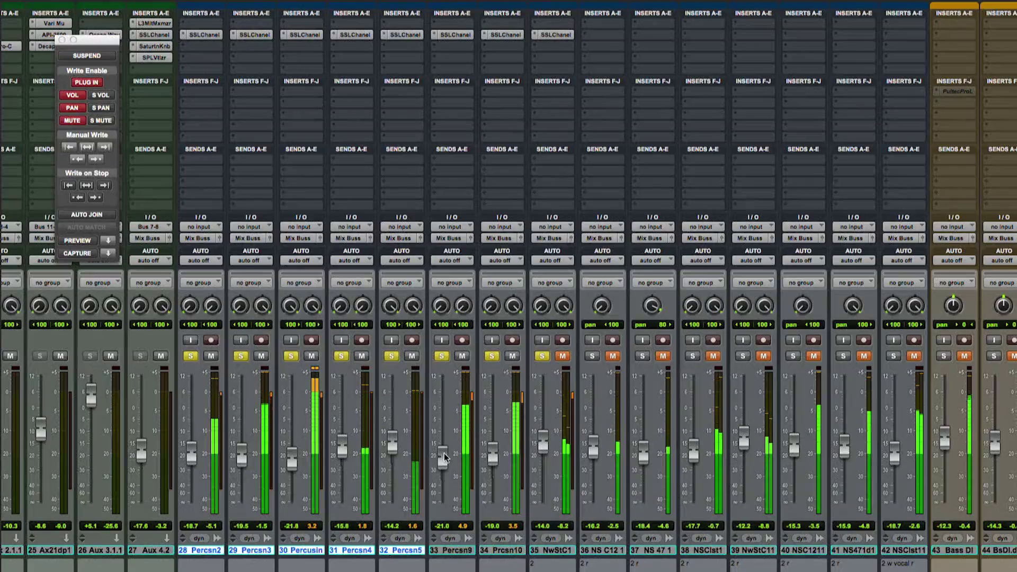
click(562, 357)
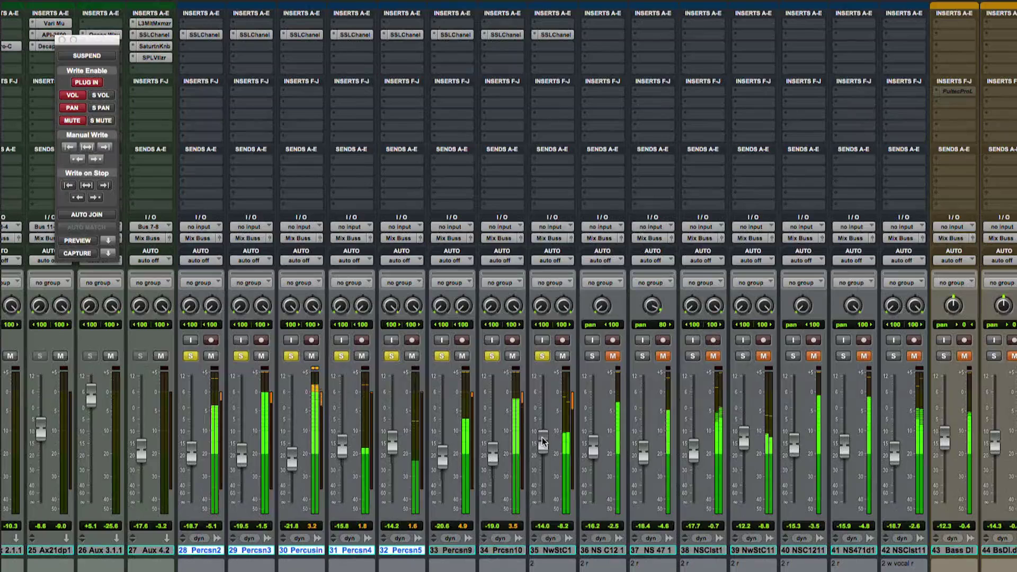
drag(542, 437, 542, 435)
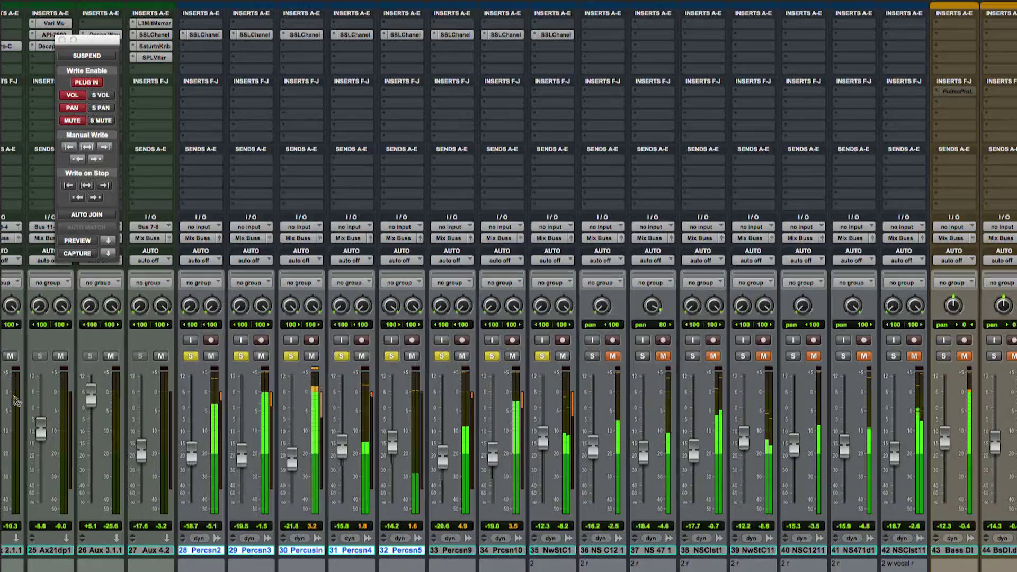
- Activate the per1 group and take the grouped percussion tracks out of solo
click(1, 381)
click(191, 357)
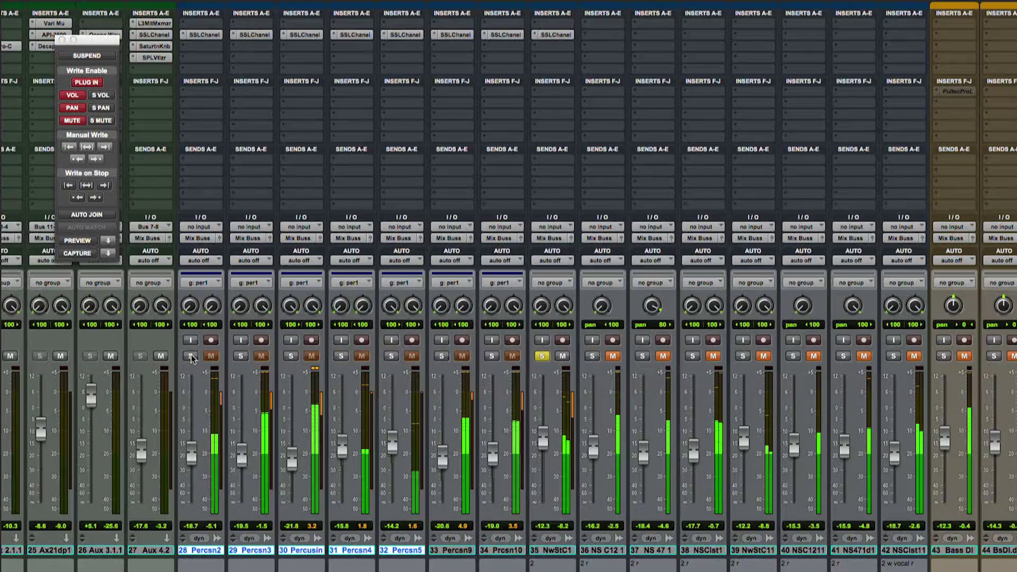
click(191, 357)
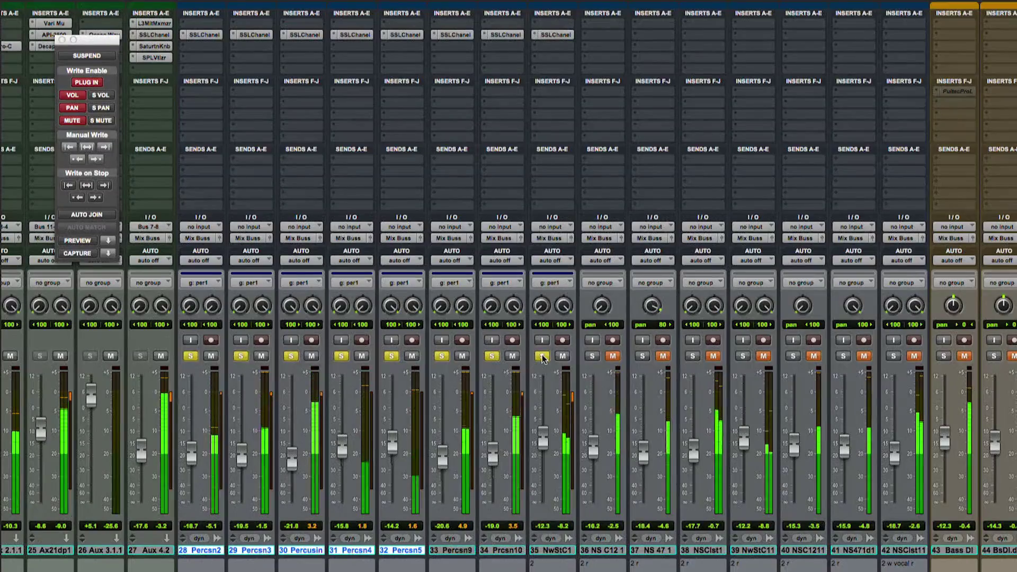
click(542, 357)
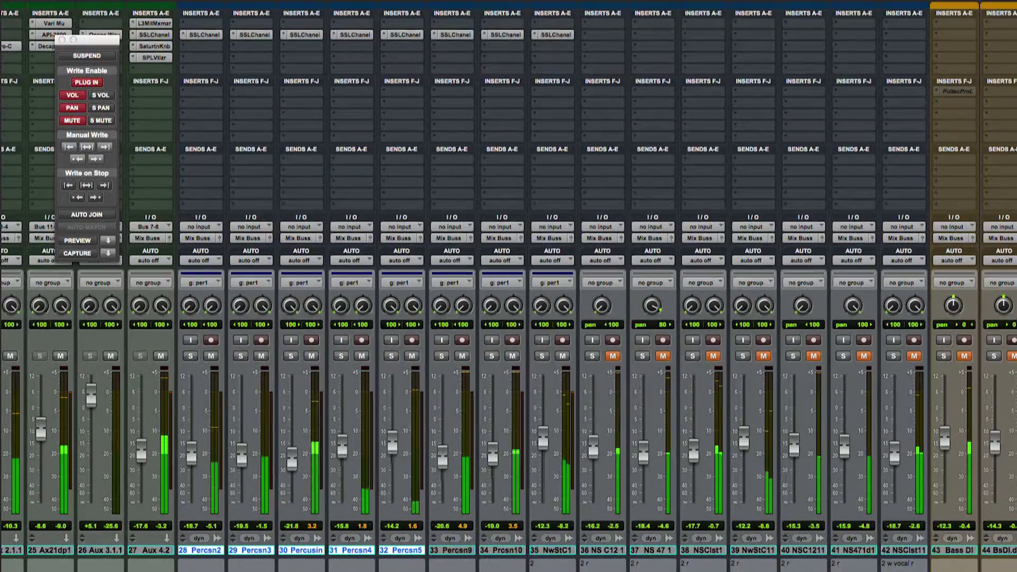
- Play the mix and pull the Aux 4.2 fader down slightly
scroll(543, 358, left, 6)
scroll(509, 286, left, 10)
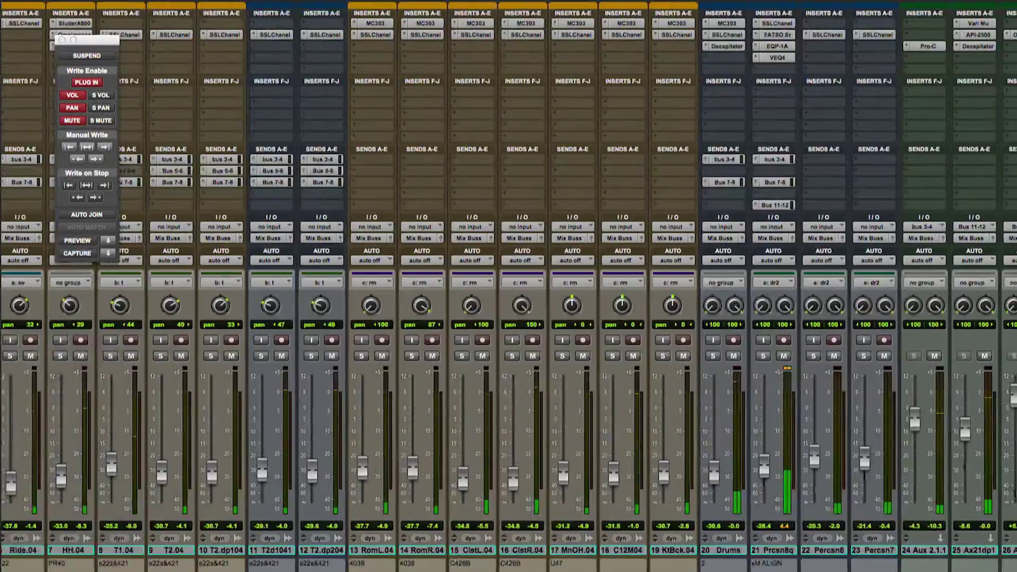
scroll(509, 286, right, 4)
key(space)
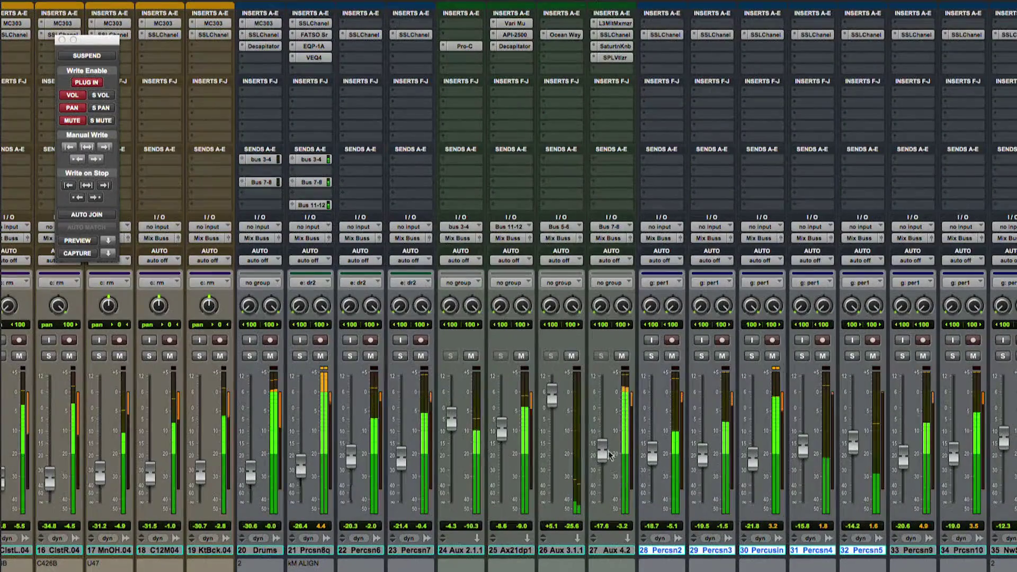
drag(605, 455, 662, 461)
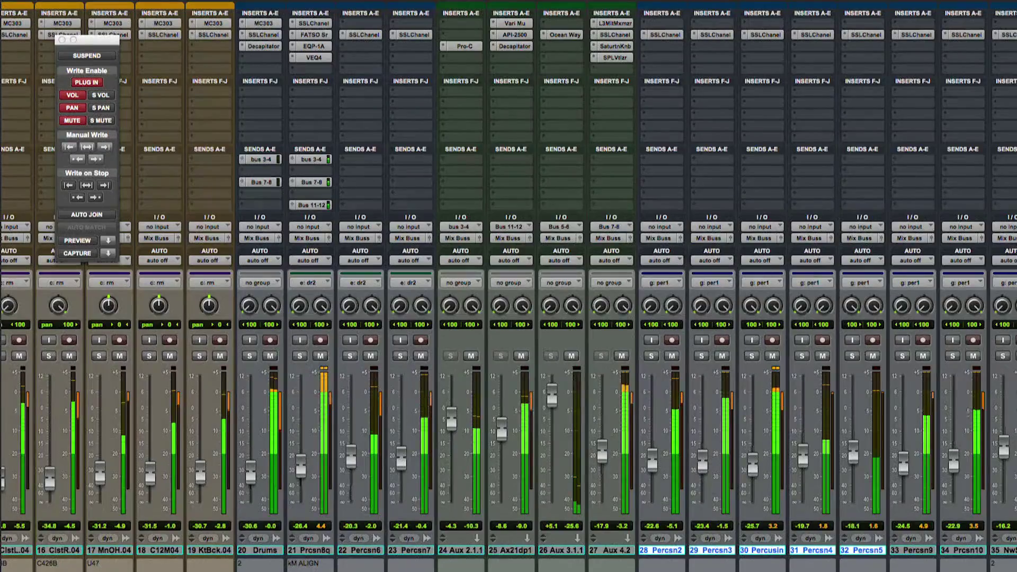
scroll(508, 286, right, 13)
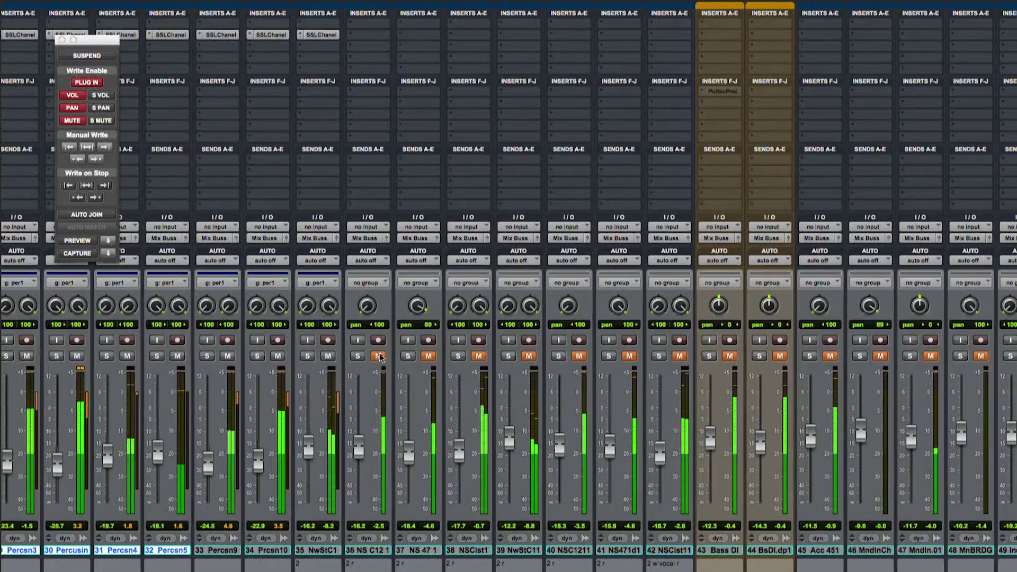
- Solo NS tracks 36–42 (NS C12 1 through NSClst11) and bring up NS C12 1's first-insert plug-in menu
click(358, 357)
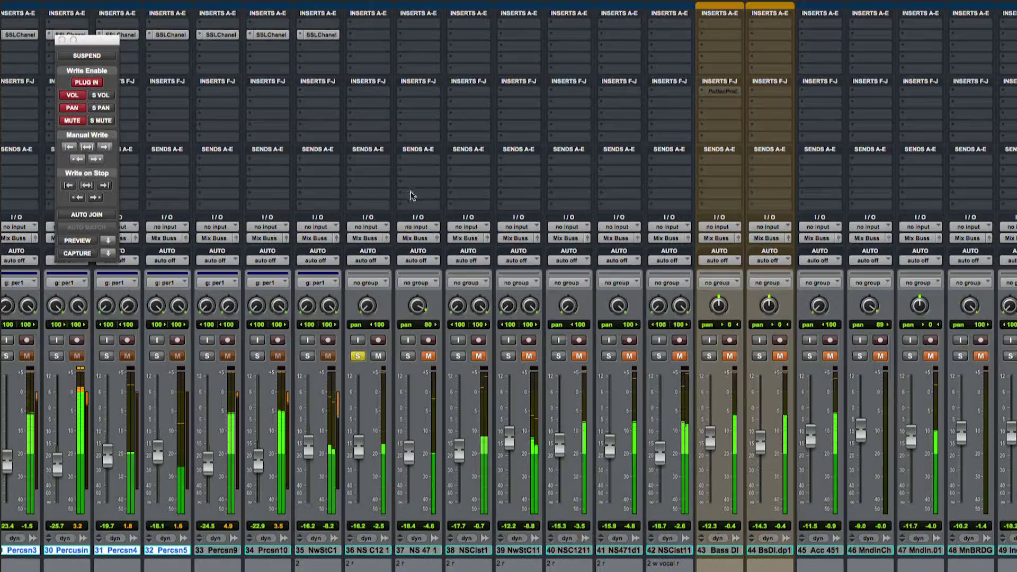
click(408, 357)
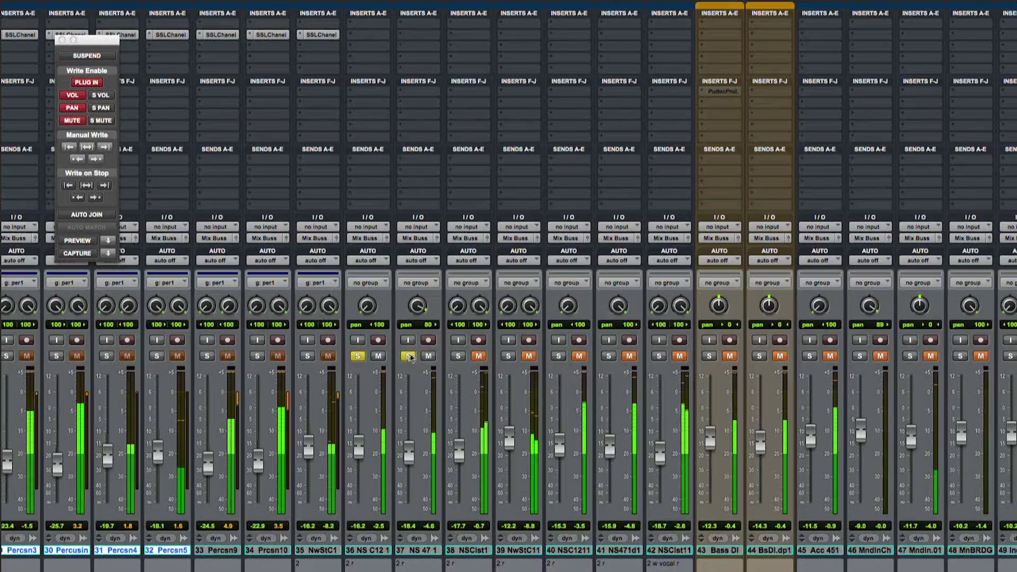
click(456, 357)
click(509, 356)
click(559, 356)
click(609, 356)
click(660, 357)
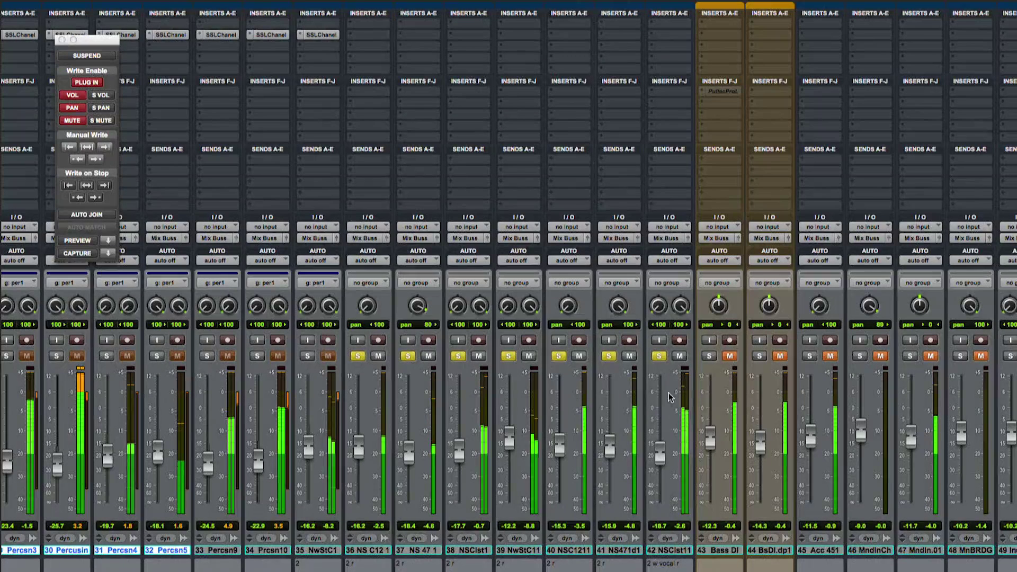
click(361, 21)
- Load Renaissance Bass on NS C12 1 and mute the selected NS tracks 36–42
mouse_move(457, 93)
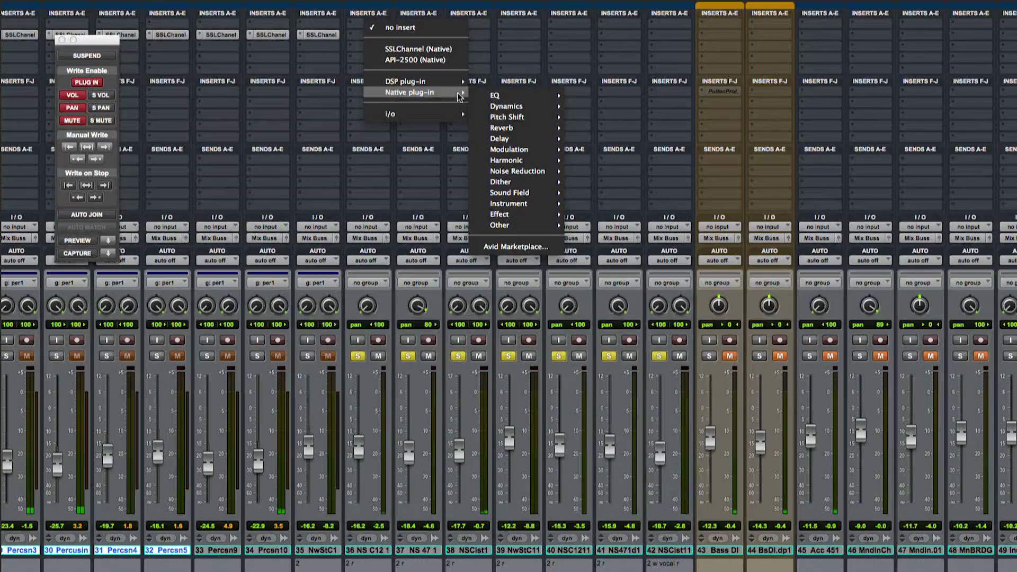
mouse_move(503, 225)
click(629, 401)
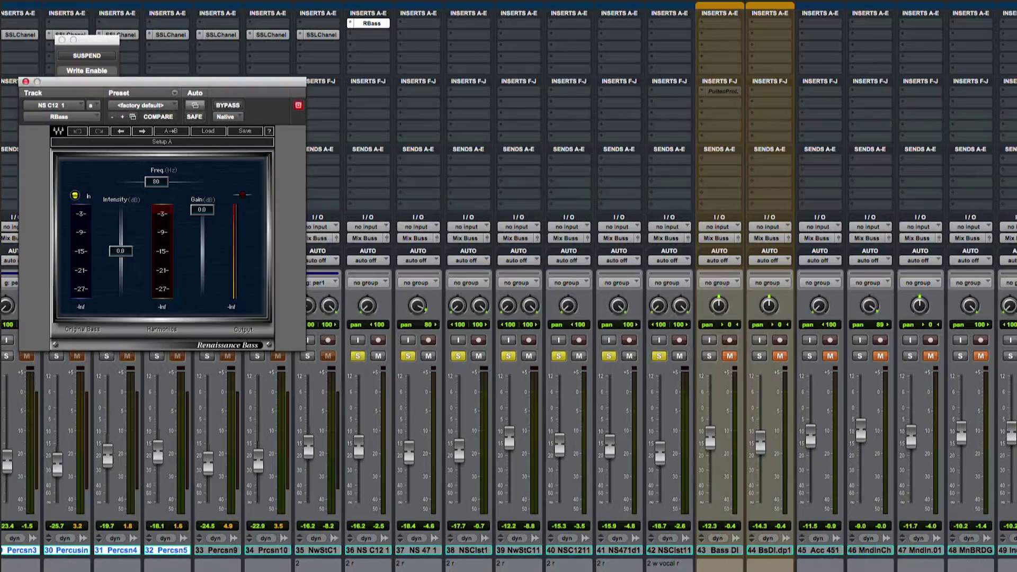
drag(371, 552, 666, 553)
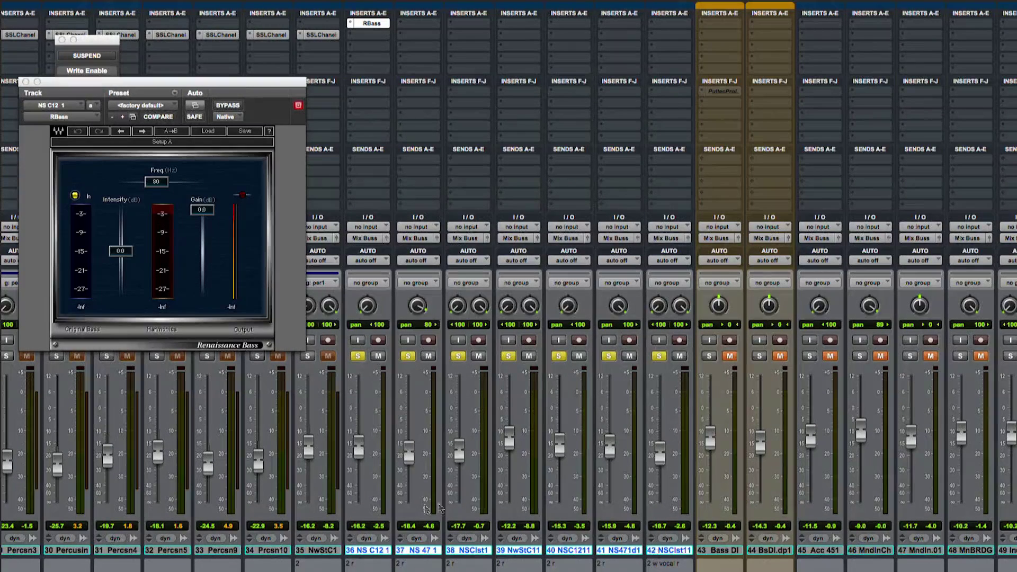
alt+shift+click(430, 356)
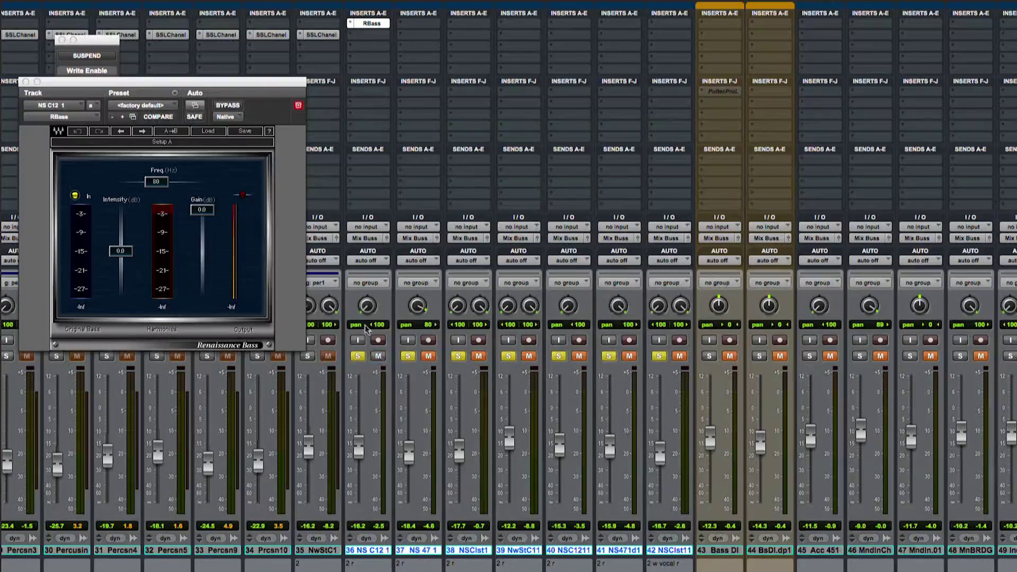
- Play back comparing Renaissance Bass bypassed and active, checking its 80 Hz setting
key(space)
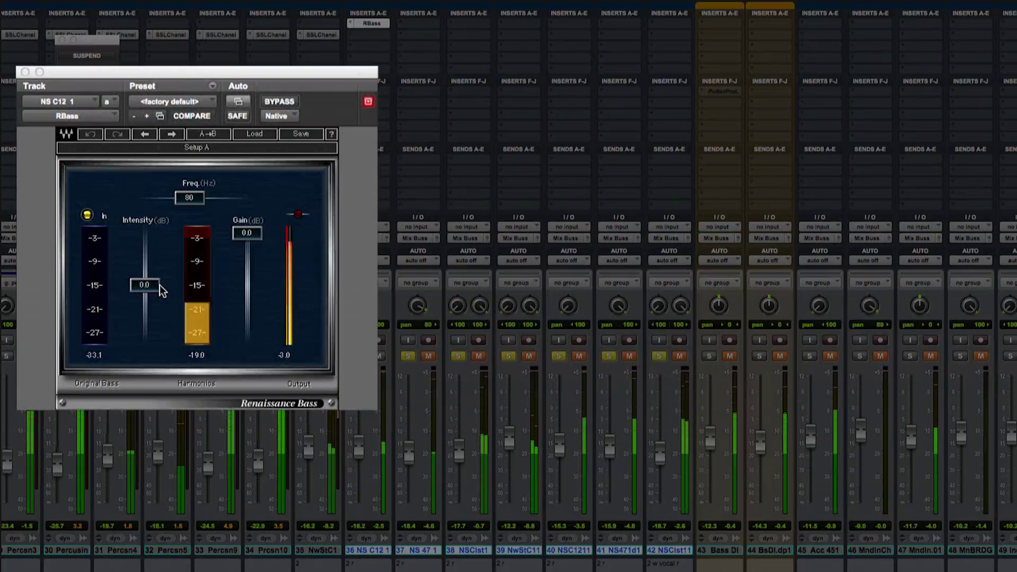
click(279, 104)
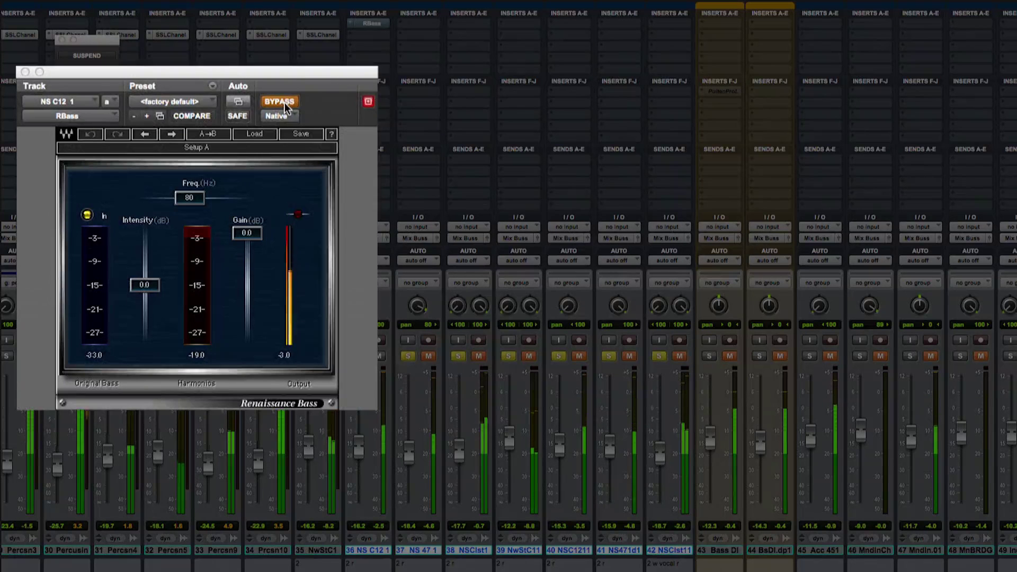
click(284, 103)
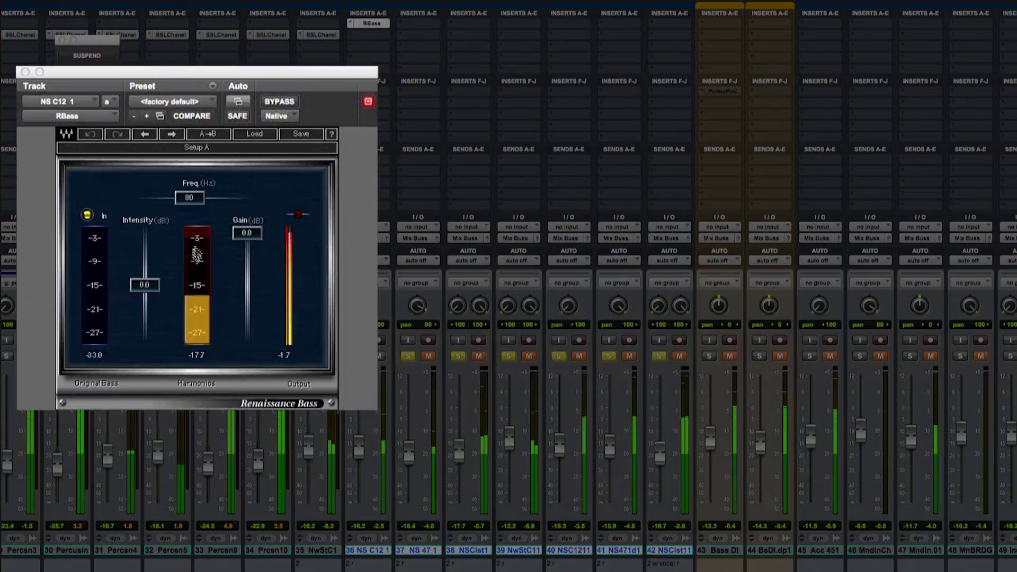
click(195, 200)
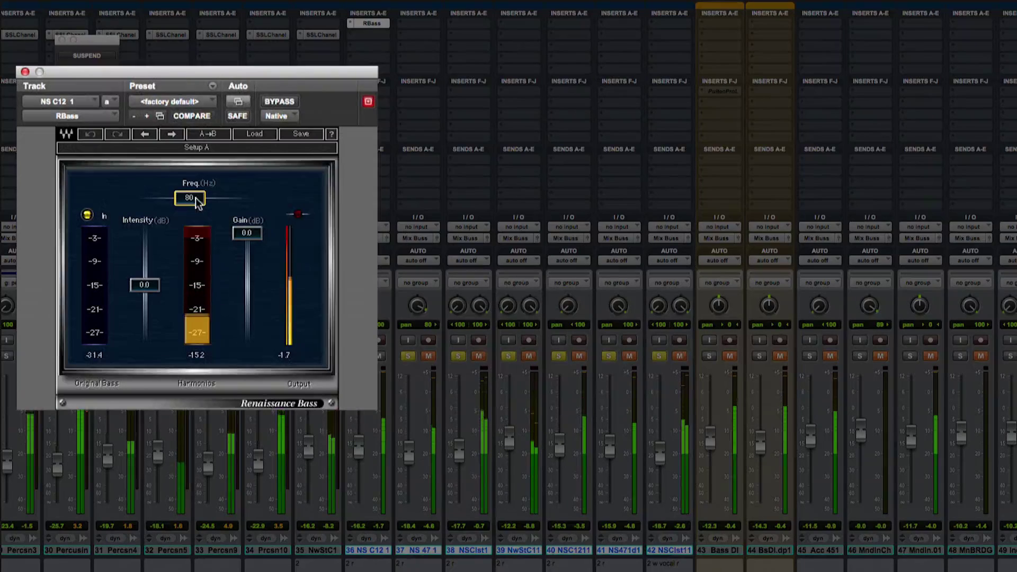
key(space)
- Copy Renaissance Bass onto tracks 37 and 38, and load SSL E-Channel on NS C12 1's second insert
click(374, 22)
drag(373, 22, 460, 25)
key(space)
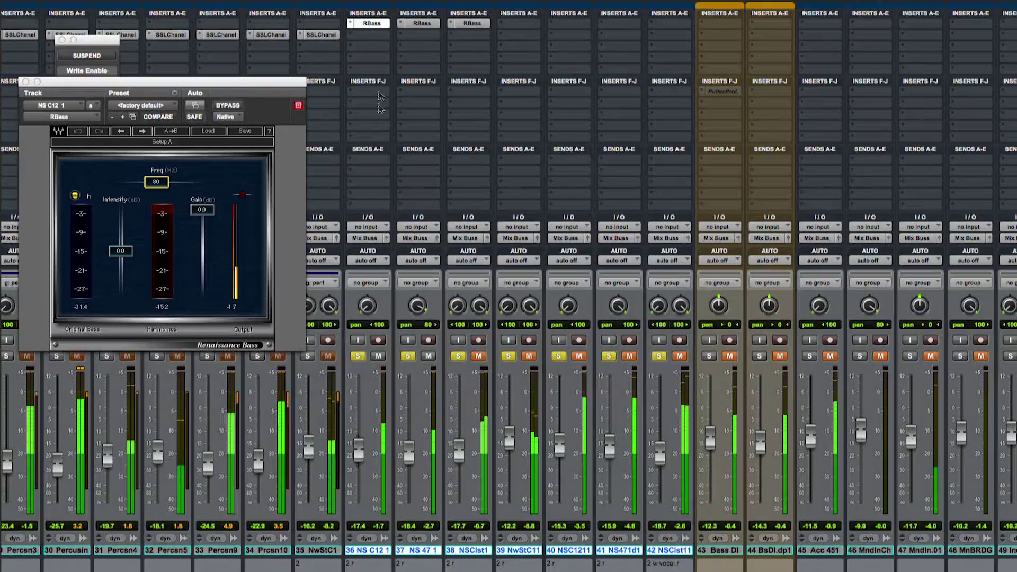
click(367, 33)
click(383, 61)
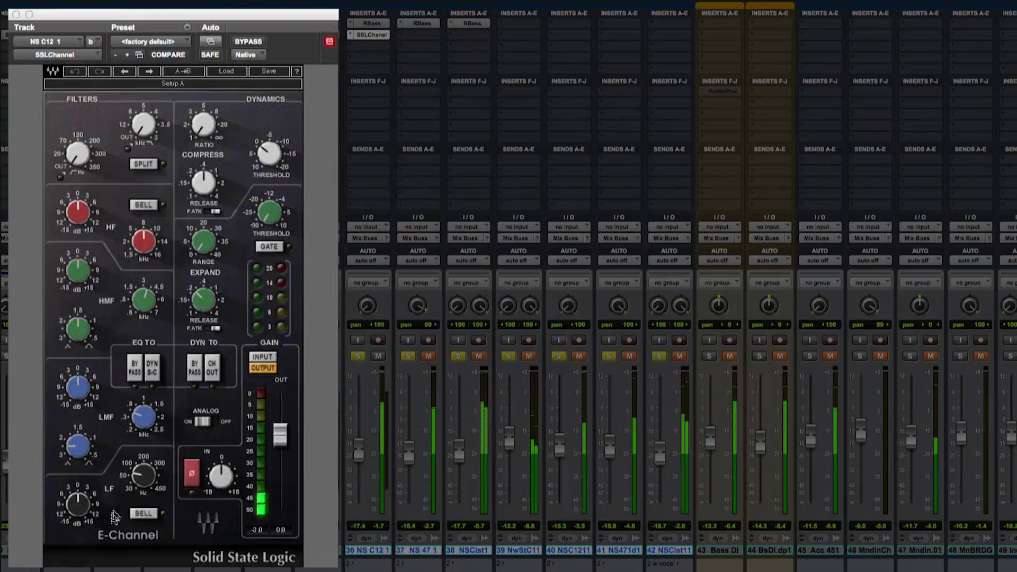
- Set the E-Channel low band to a bell below 97 Hz boosted 7.4 dB, and high band +2.6 dB
click(77, 504)
click(142, 477)
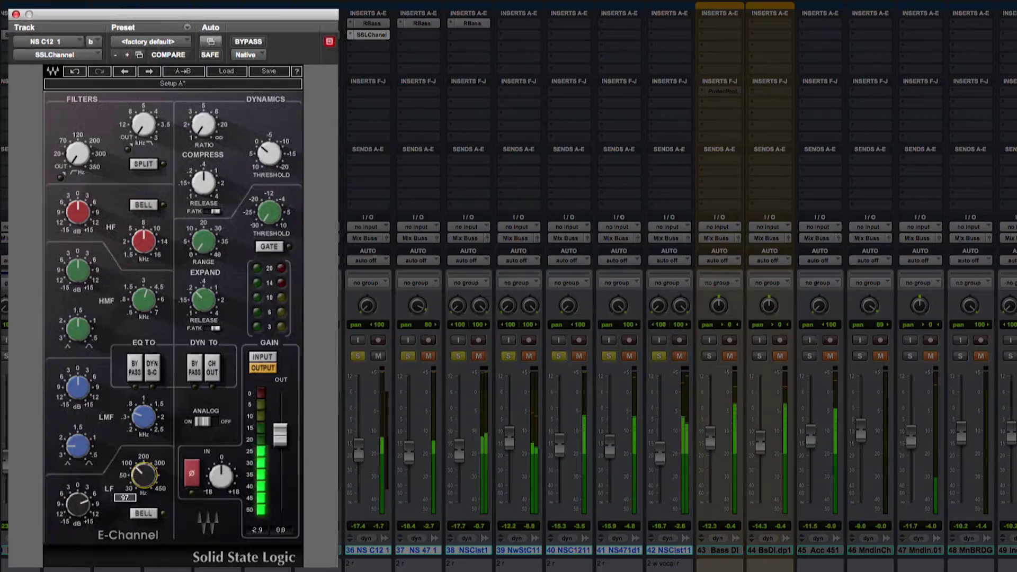
drag(142, 478, 142, 483)
click(148, 514)
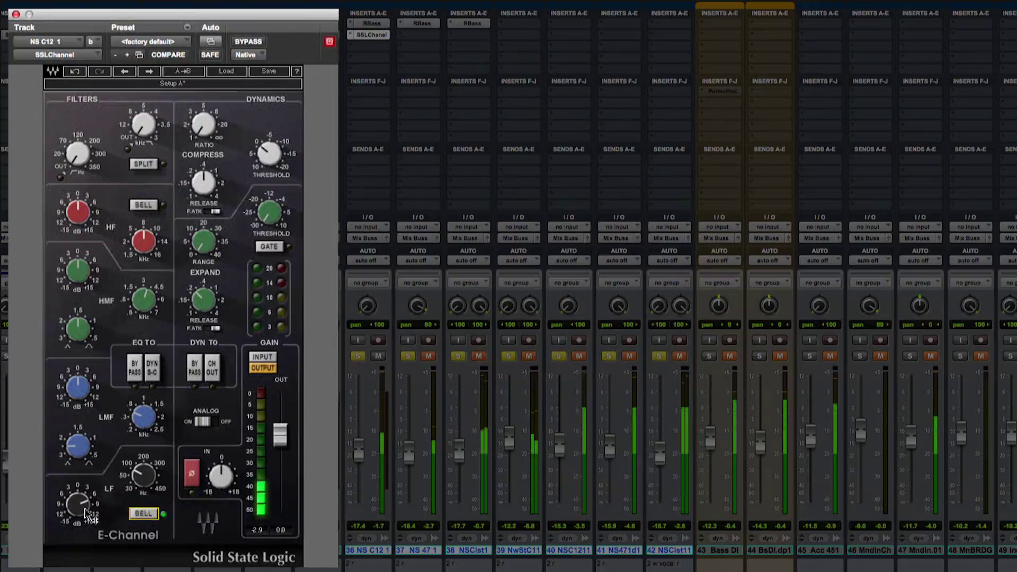
click(84, 509)
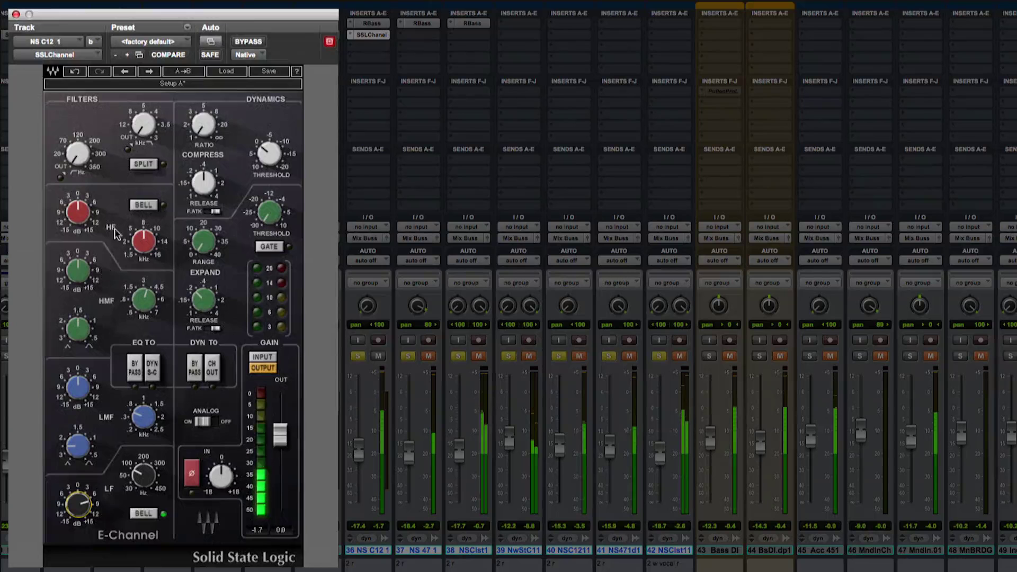
drag(78, 212, 77, 206)
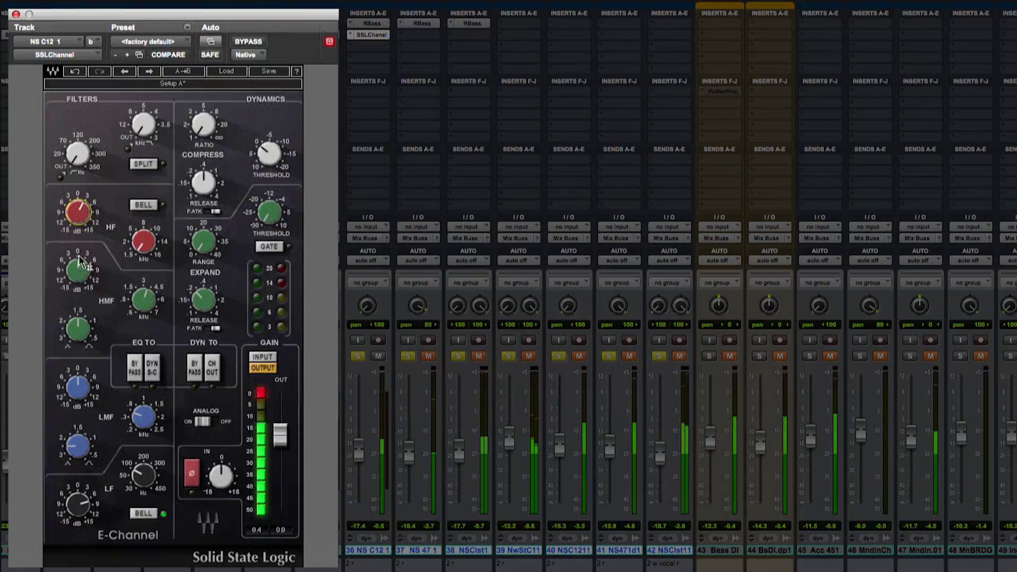
- Trim input, set ratio about 3 and threshold, output -0.9, then compare E-Channel bypassed and active
drag(221, 474, 221, 476)
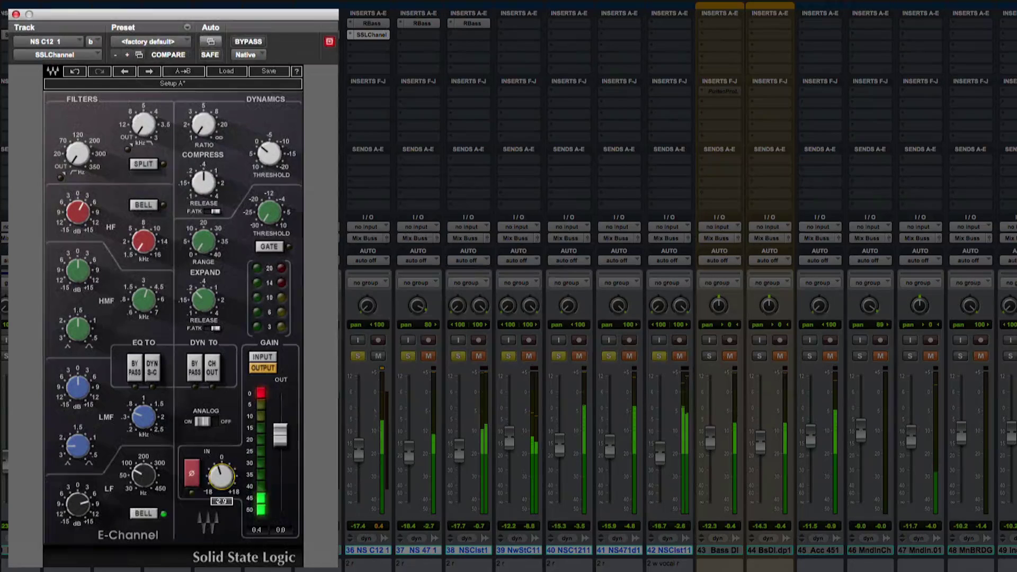
drag(203, 128, 203, 118)
drag(269, 154, 270, 154)
click(262, 395)
drag(281, 440, 282, 444)
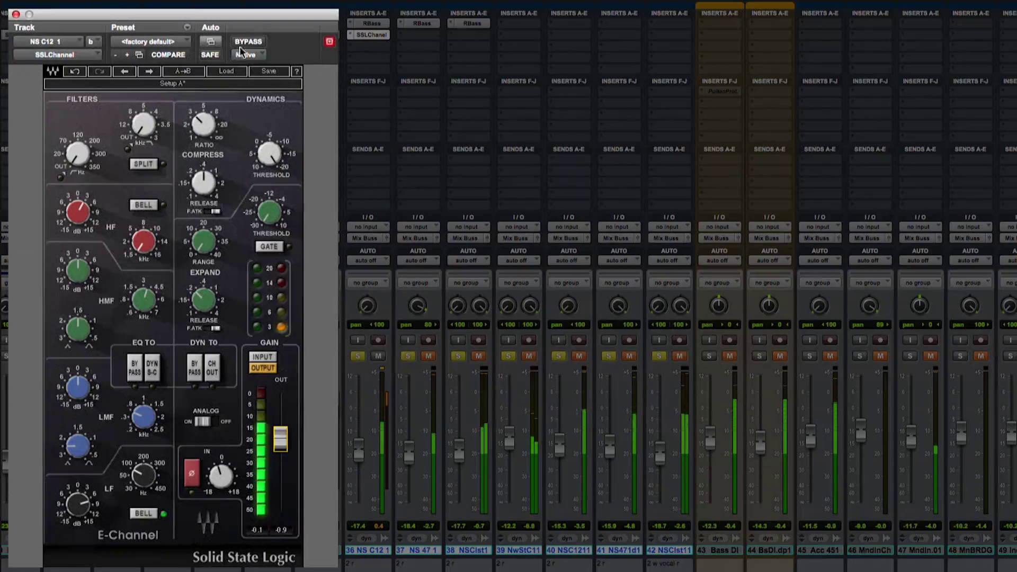
click(249, 40)
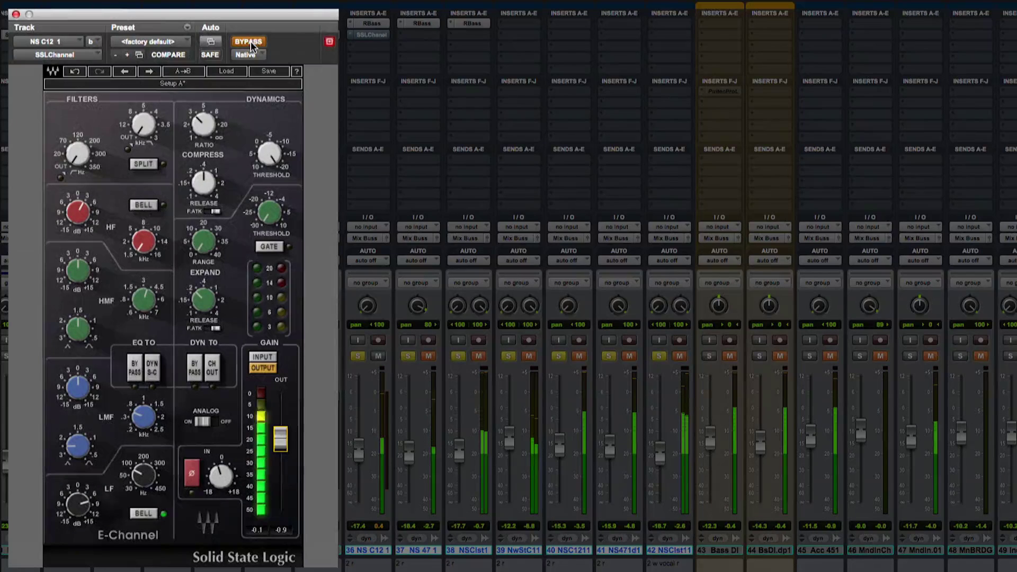
click(250, 41)
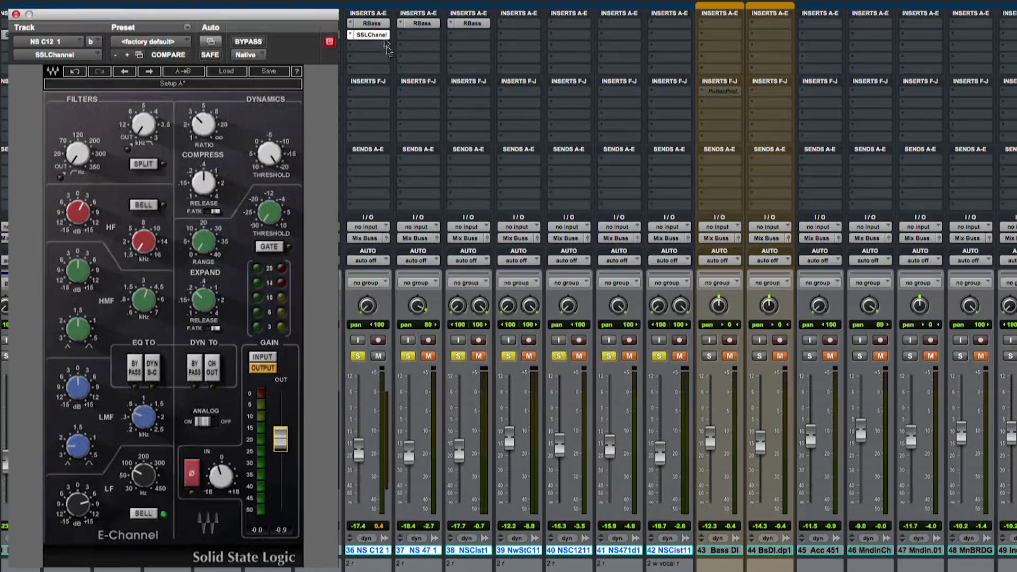
- Copy the SSL E-Channel onto track 37 and unmute NS 47 1
drag(380, 35, 422, 35)
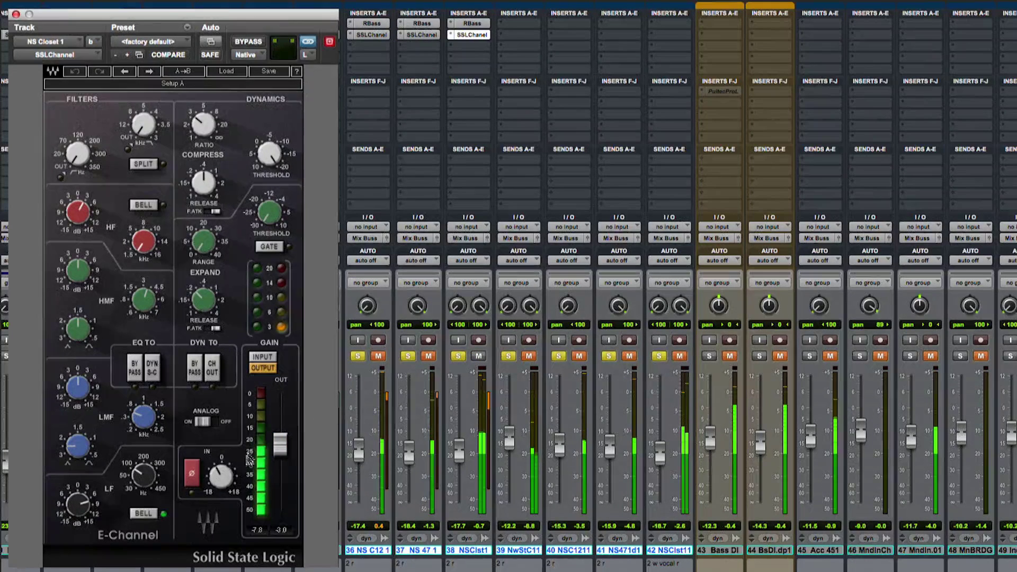
mouse_move(221, 476)
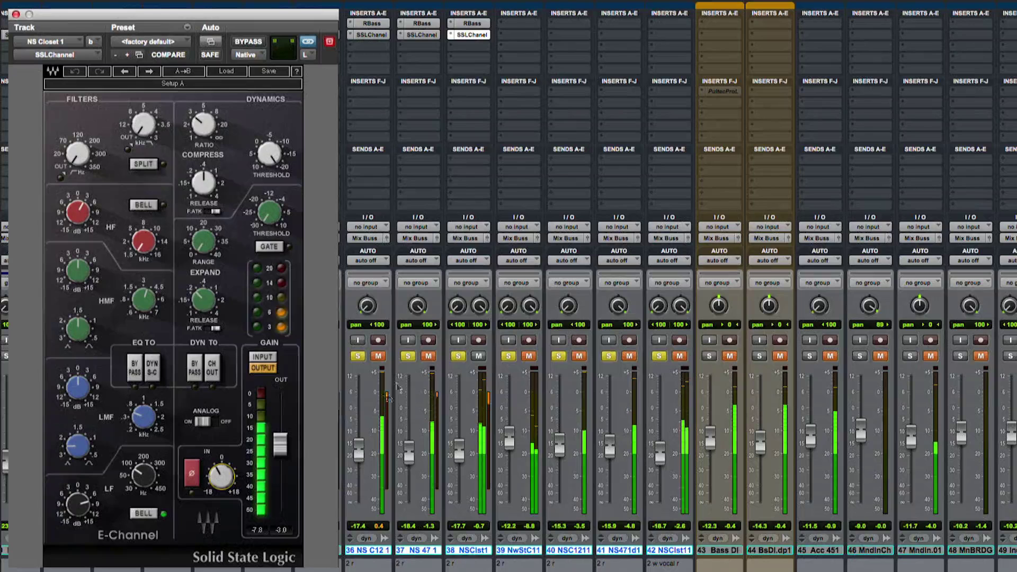
click(428, 357)
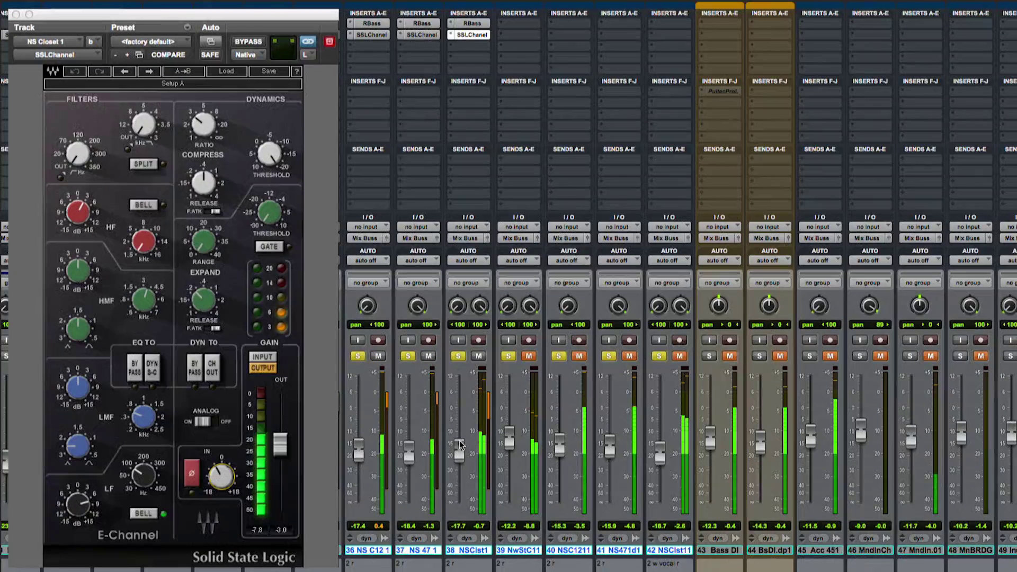
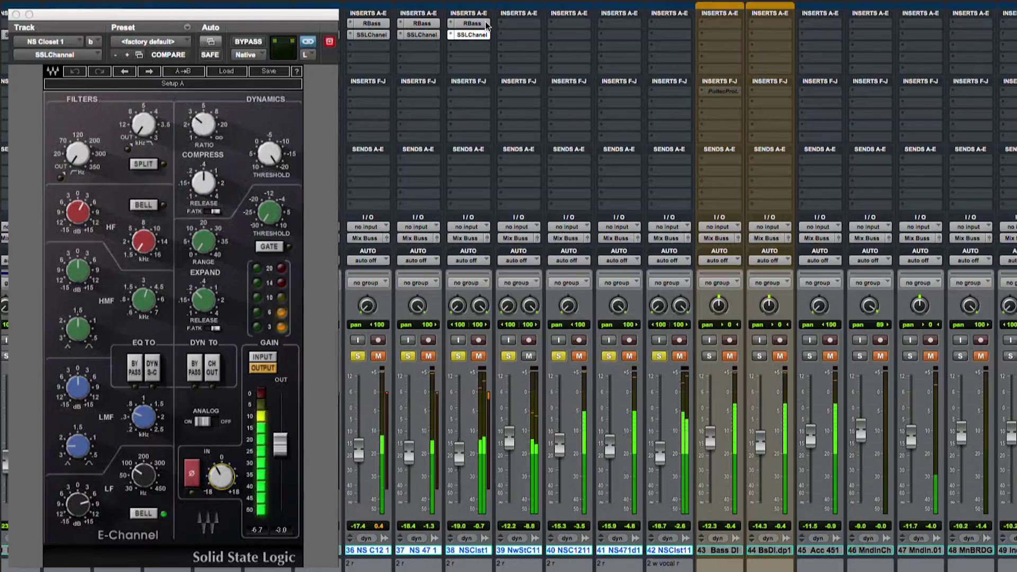
- Copy RBass onto track 39, set its intensity to -3.5, and nudge up the SSL HF gain
drag(493, 40, 523, 41)
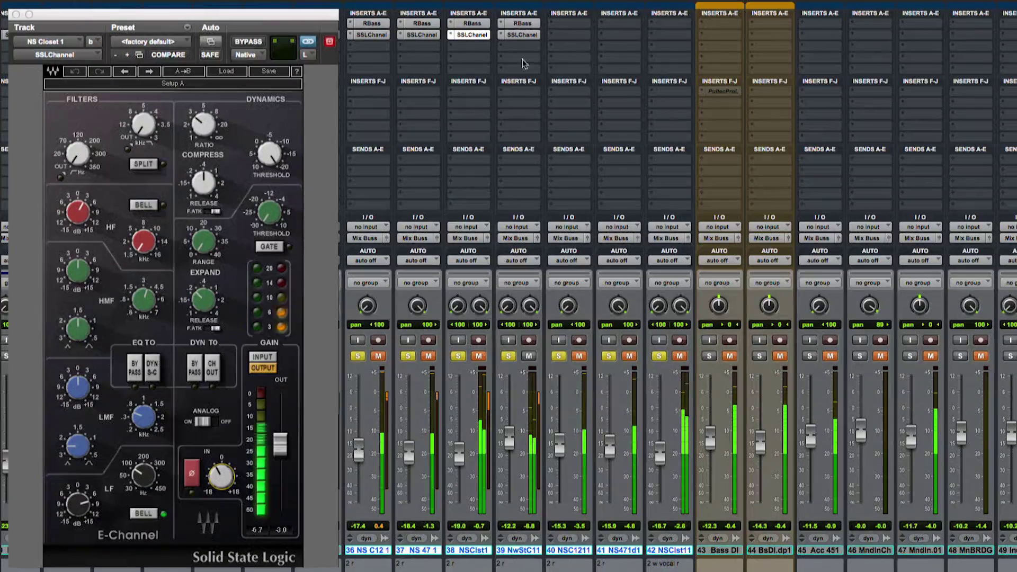
click(523, 23)
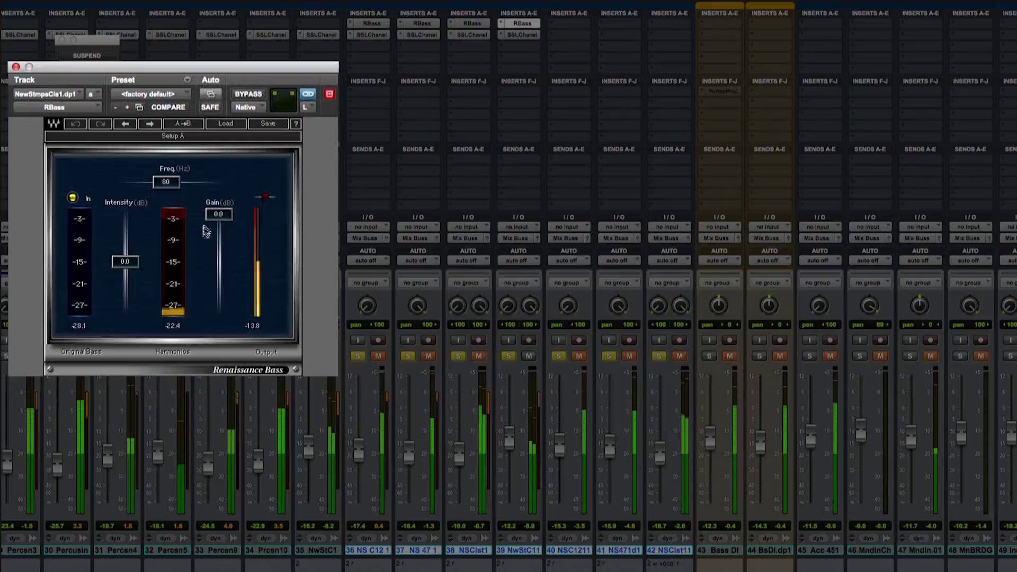
drag(135, 258, 135, 266)
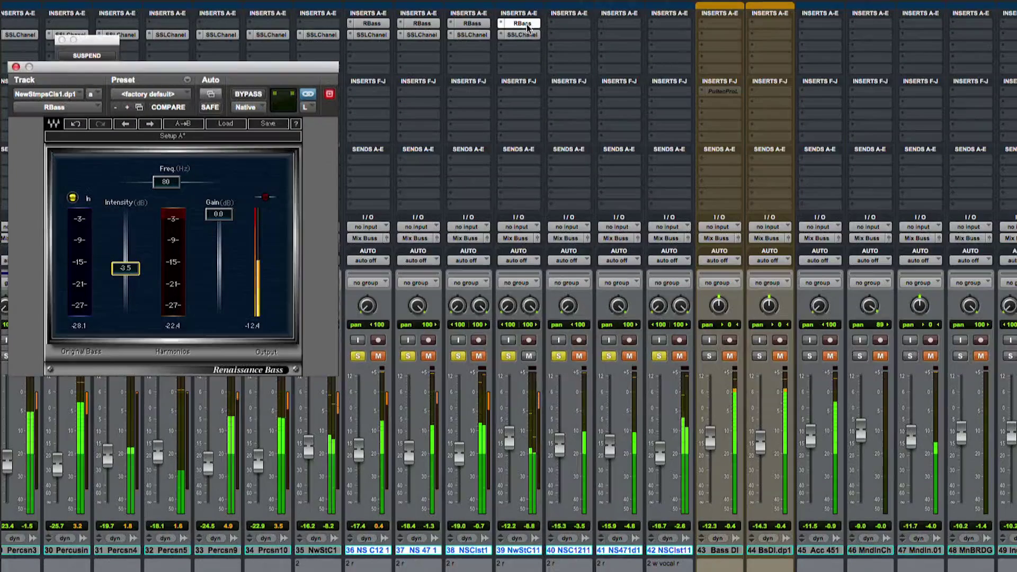
click(522, 34)
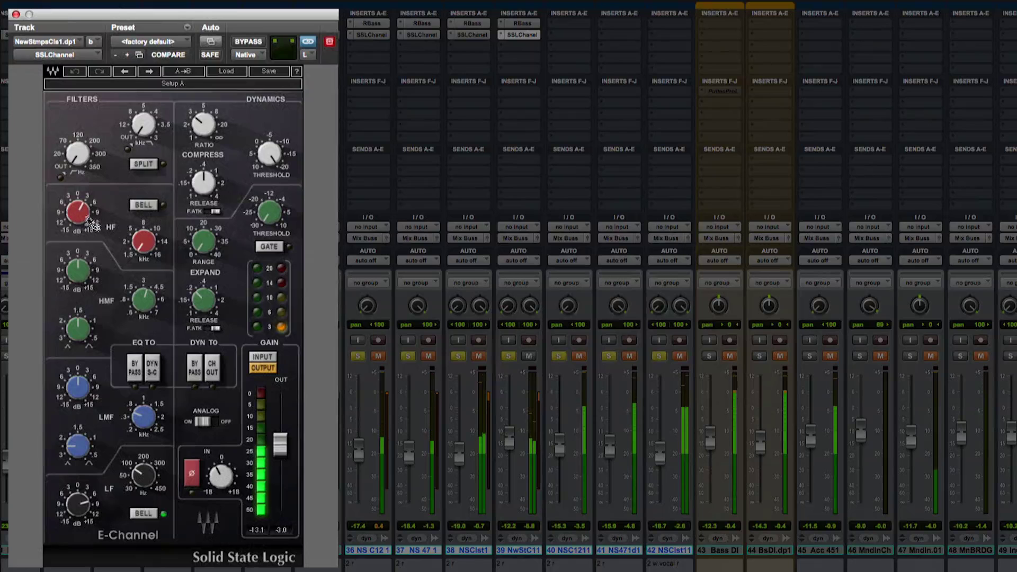
drag(92, 226, 93, 219)
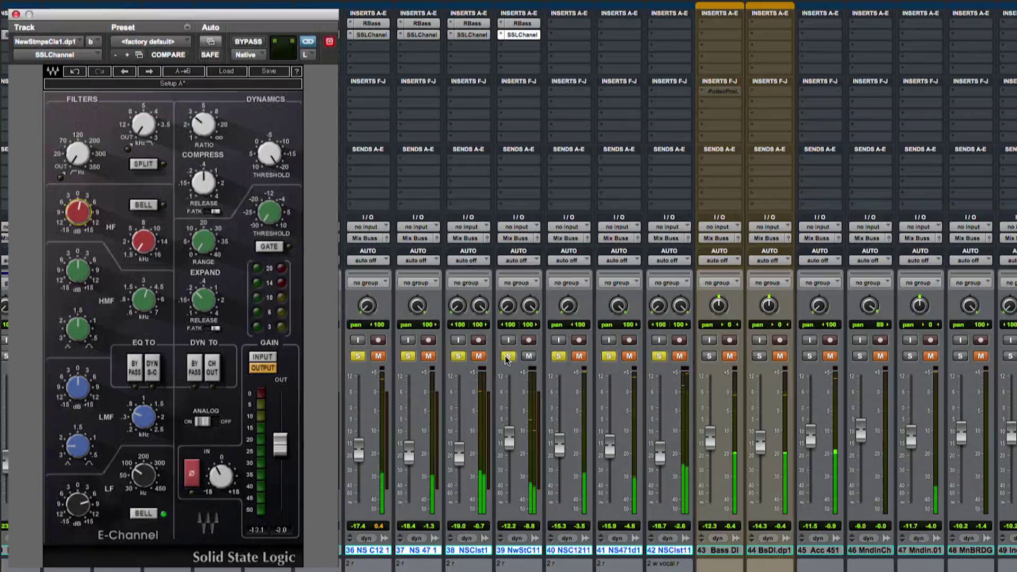
- Unsolo track 39, unmute 41–42, trim tracks 40–41, and copy RBass and SSL Channel onto them
click(507, 357)
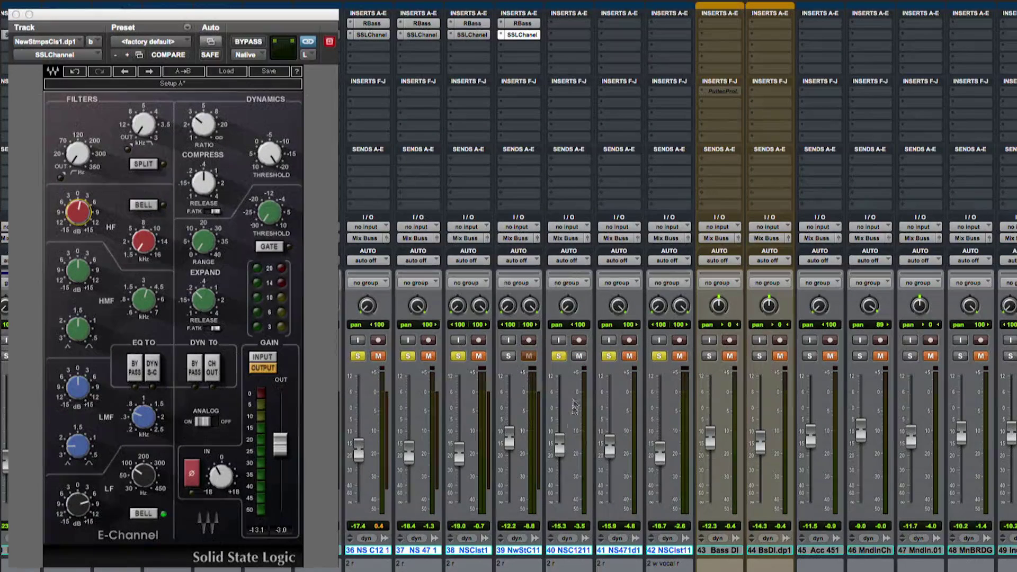
click(628, 356)
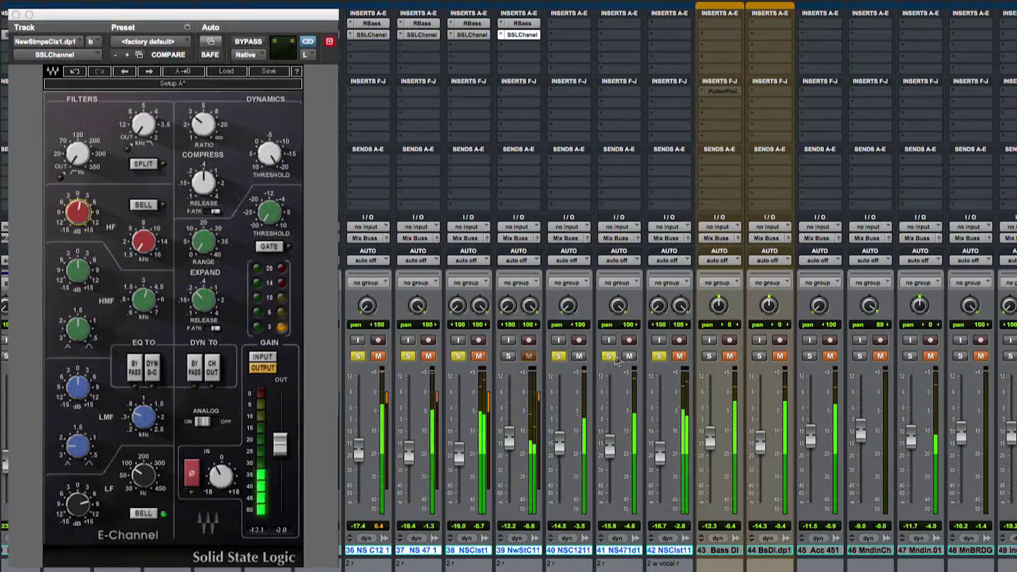
drag(559, 443, 559, 454)
click(680, 356)
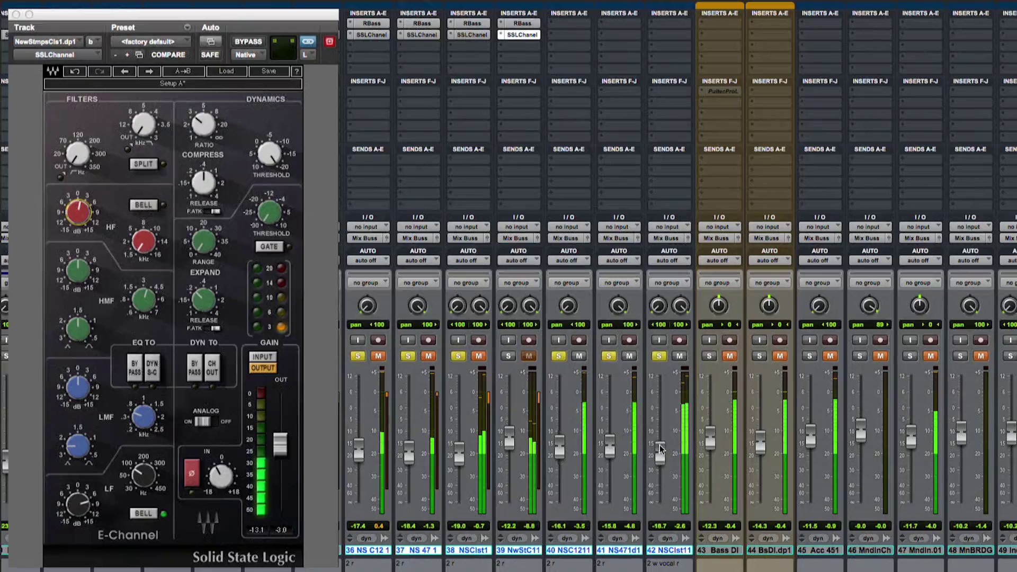
drag(609, 443, 610, 448)
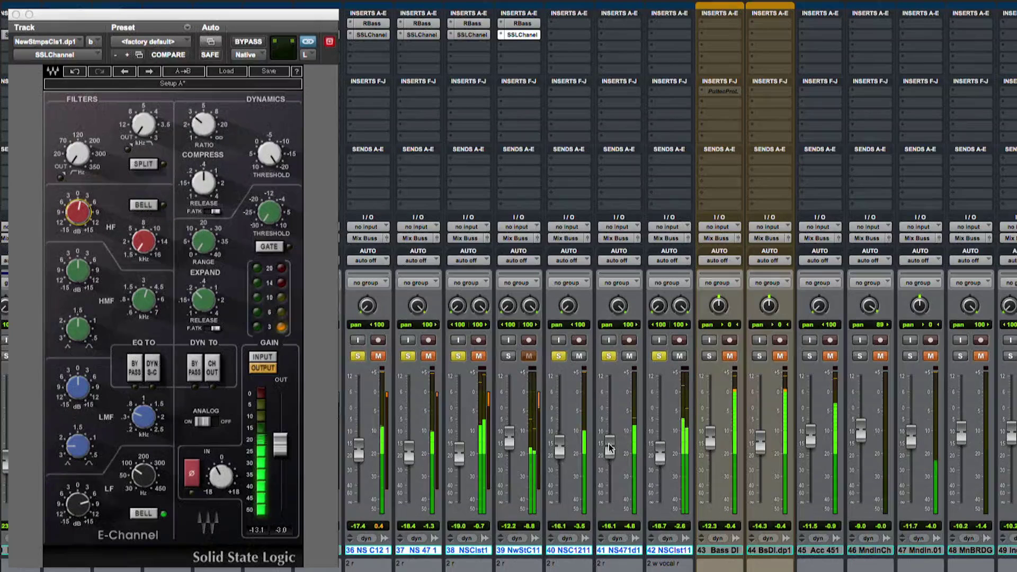
drag(469, 23, 675, 28)
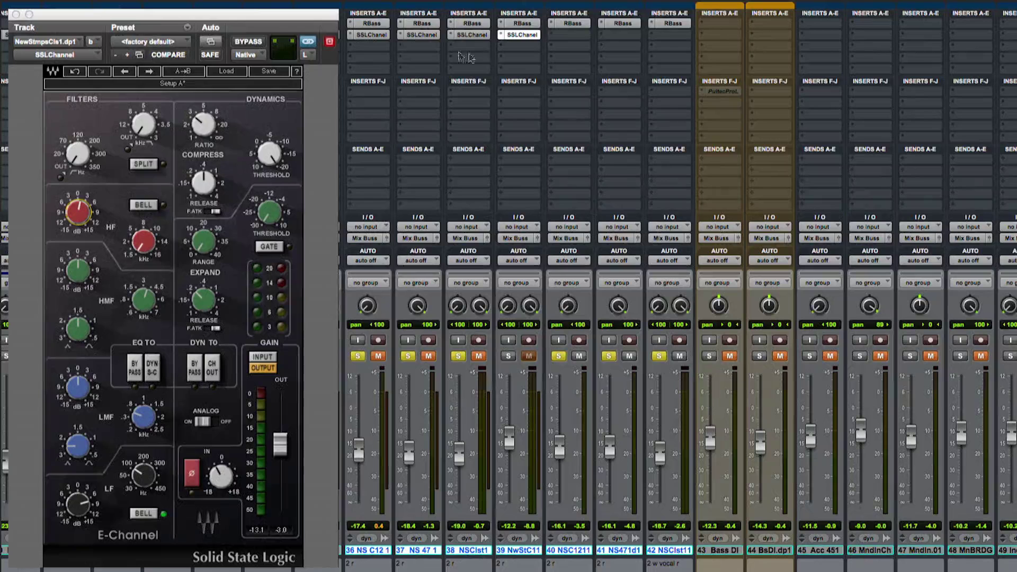
drag(534, 37, 623, 35)
- Copy SSL Channel onto track 42 and set track 40's SSL input gain to -4.5
drag(684, 41, 671, 36)
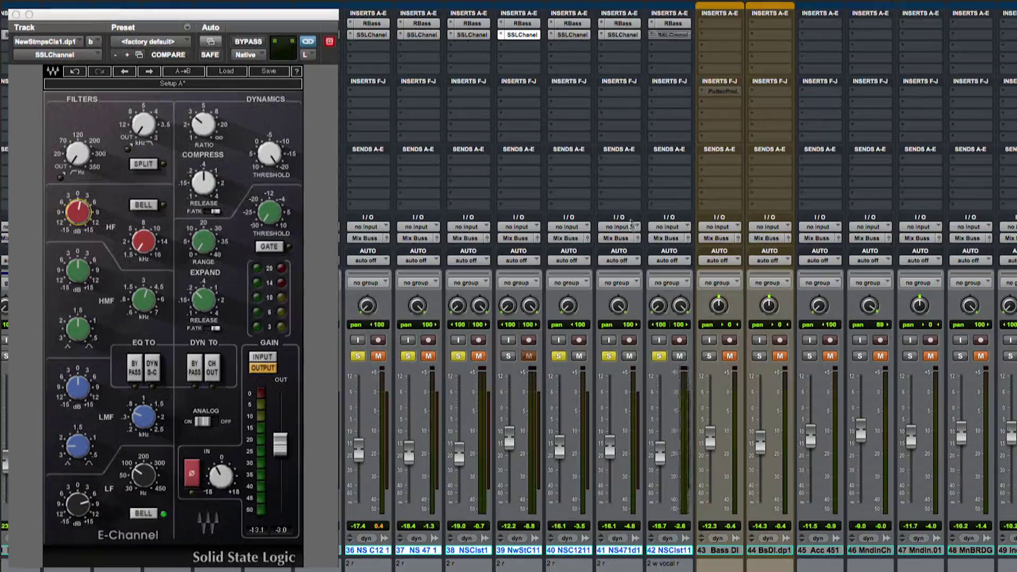
key(space)
click(629, 356)
click(679, 356)
click(574, 35)
drag(221, 476, 221, 484)
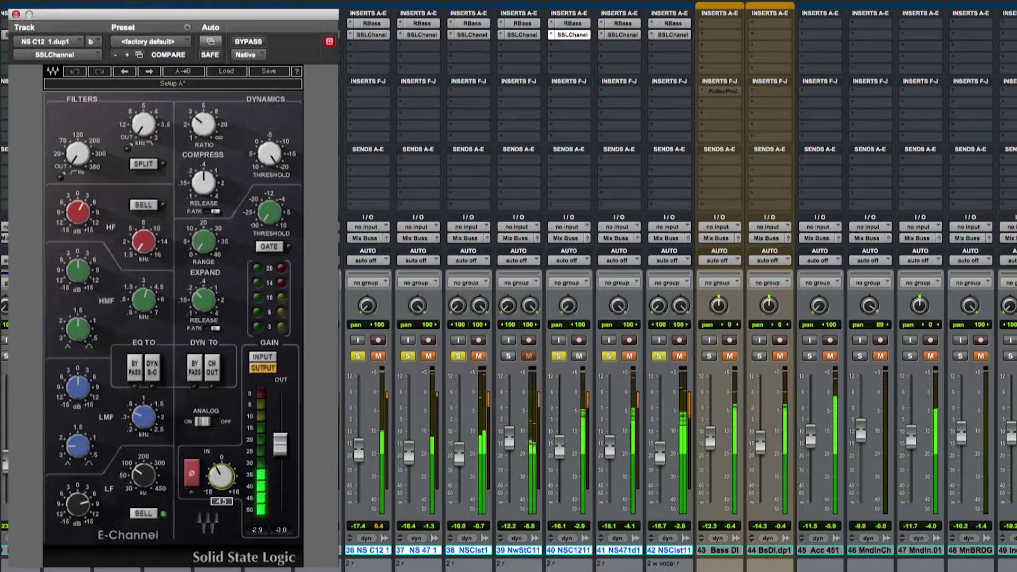
- Set track 42's compressor threshold to -15.3, lower tracks 40–41, and re-solo track 39
click(629, 356)
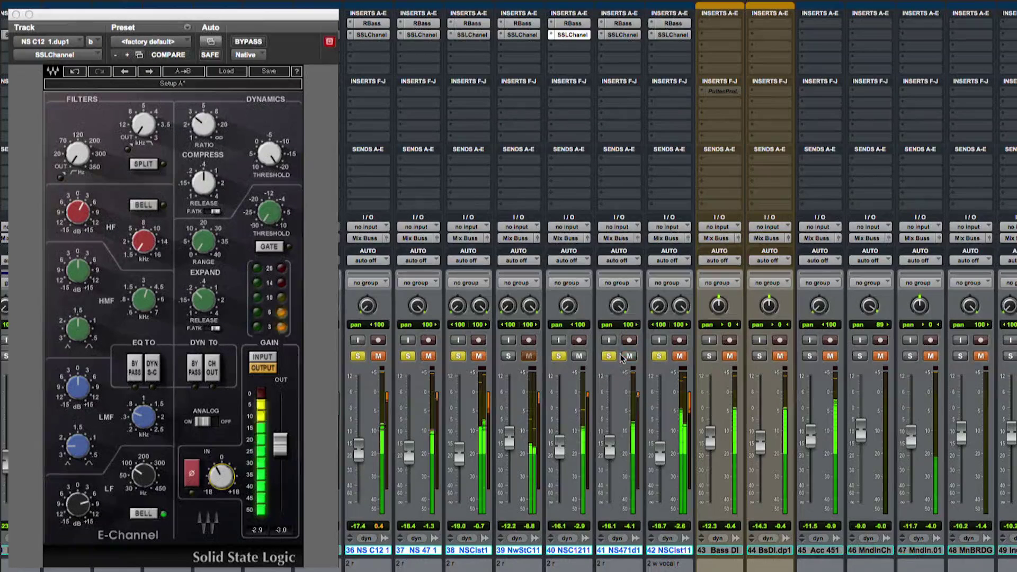
click(680, 357)
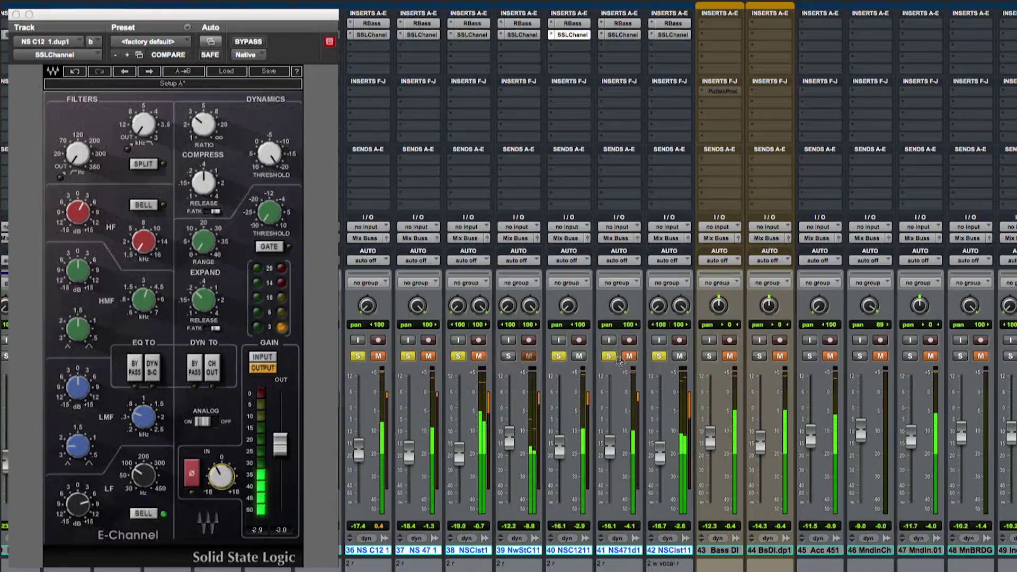
click(673, 35)
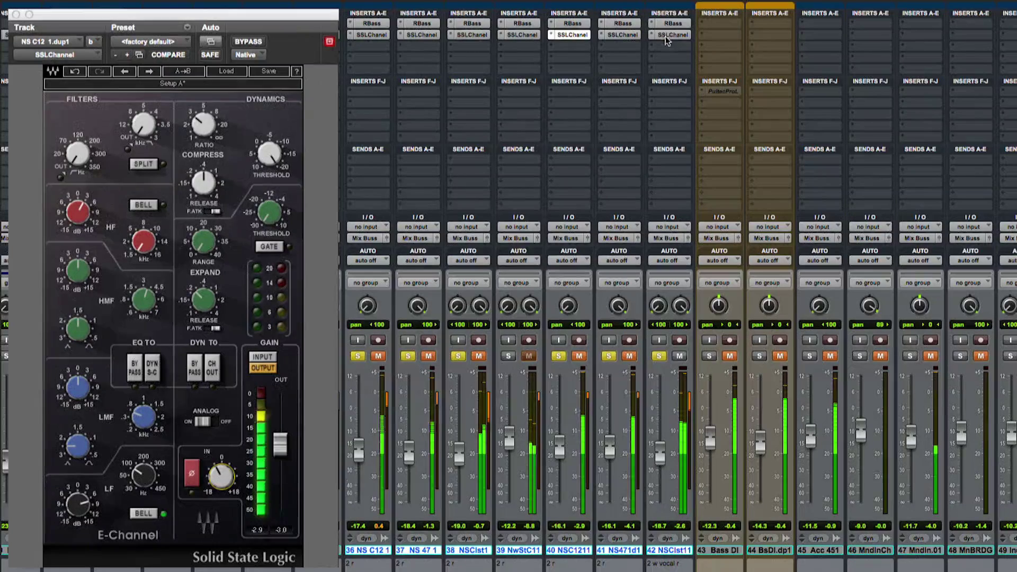
drag(270, 154, 270, 157)
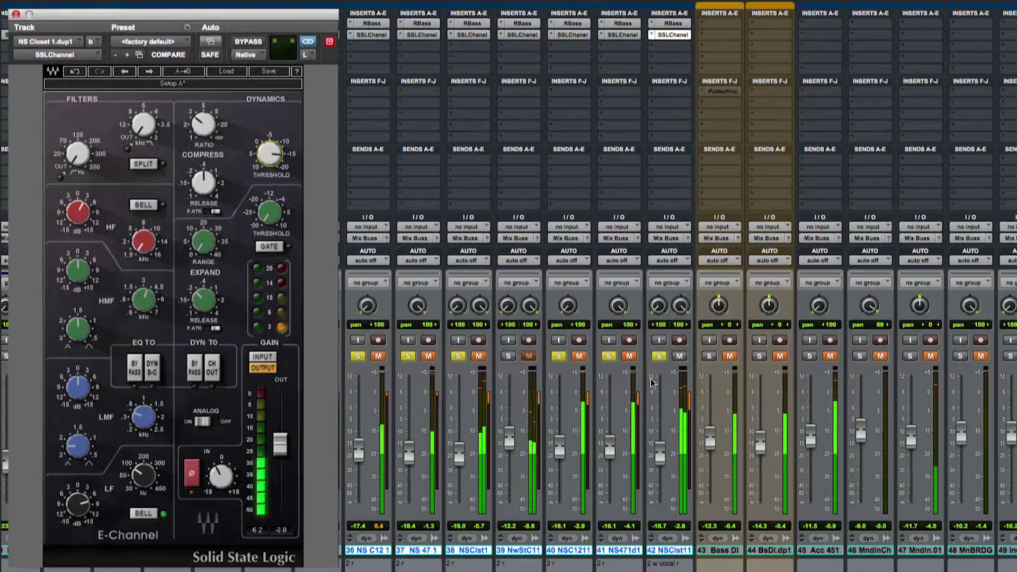
click(628, 358)
click(478, 356)
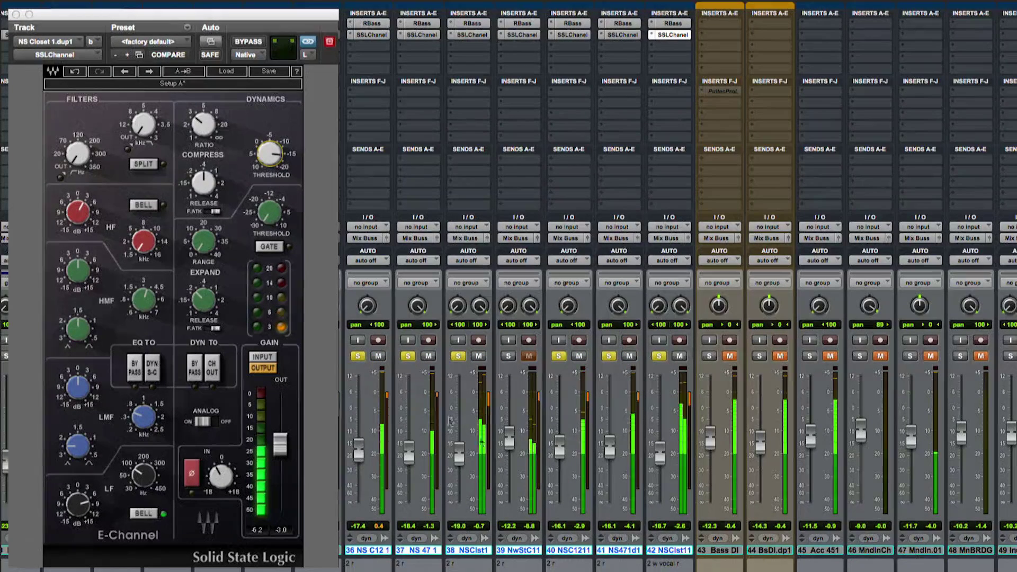
drag(556, 449, 609, 454)
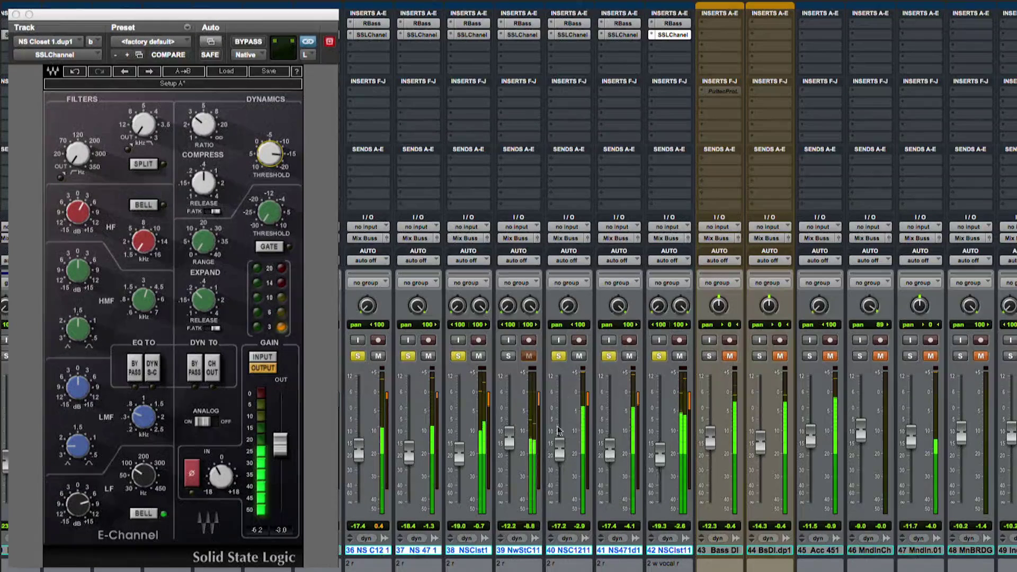
click(511, 356)
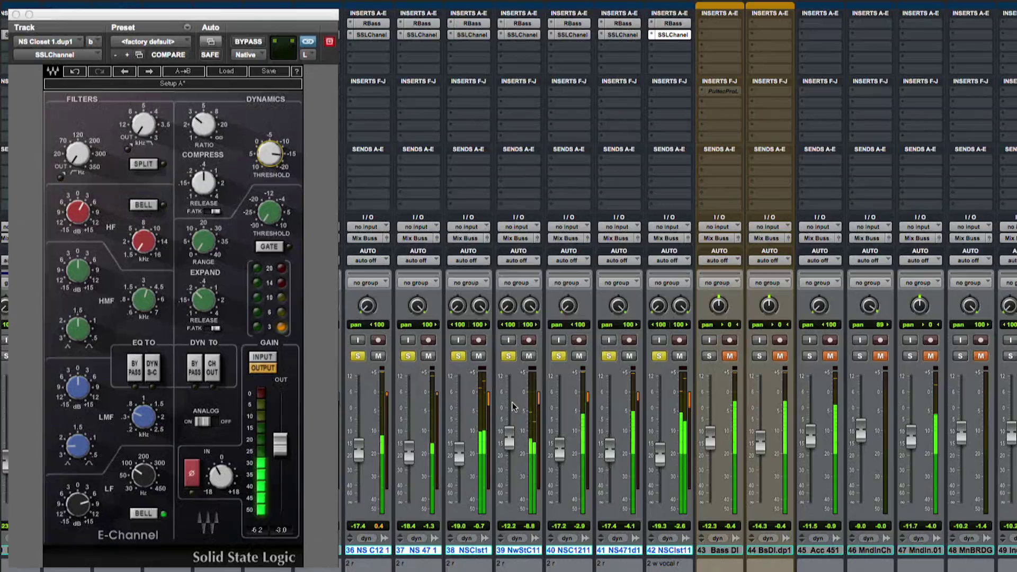
- Lower track 39 to -14.2, group tracks 35–42 as per2, clear solos, and mute per1 and per2
click(16, 15)
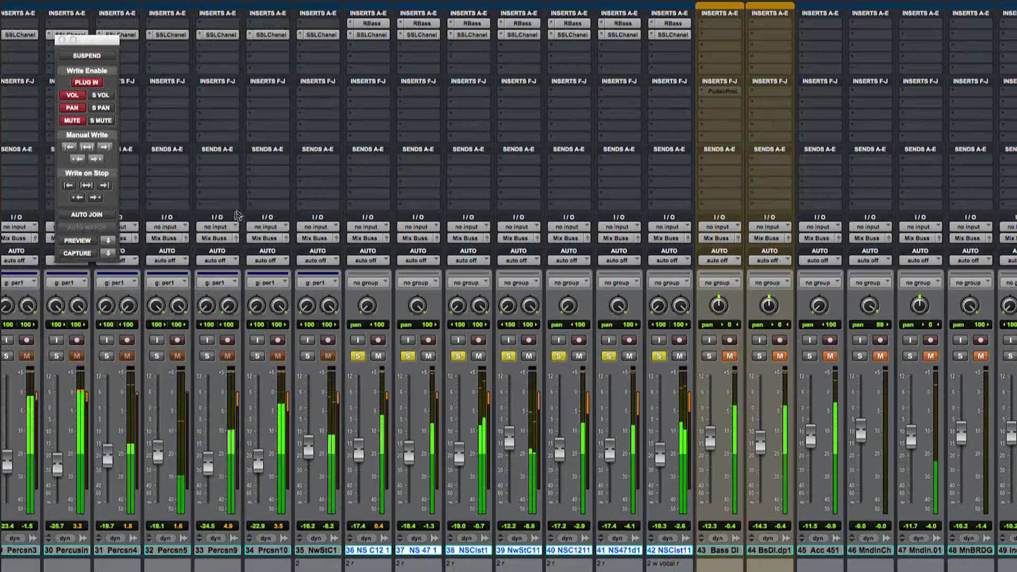
drag(509, 438, 511, 445)
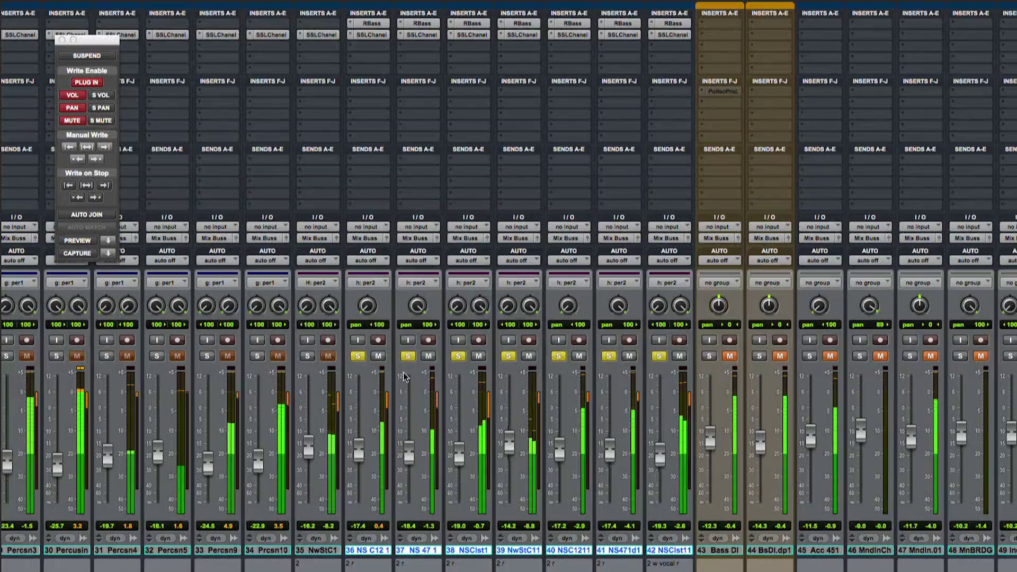
key(space)
click(358, 356)
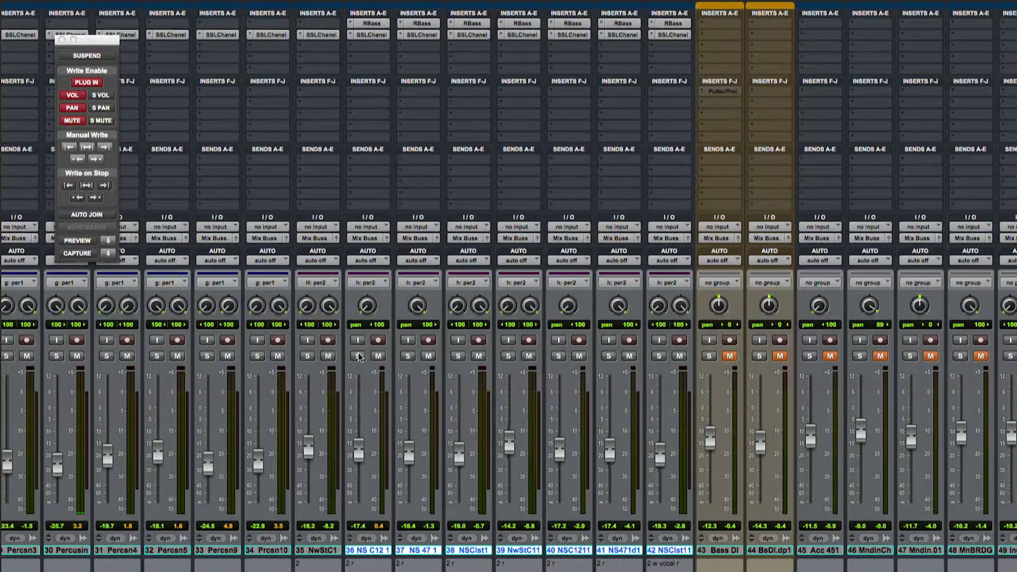
click(377, 356)
click(279, 357)
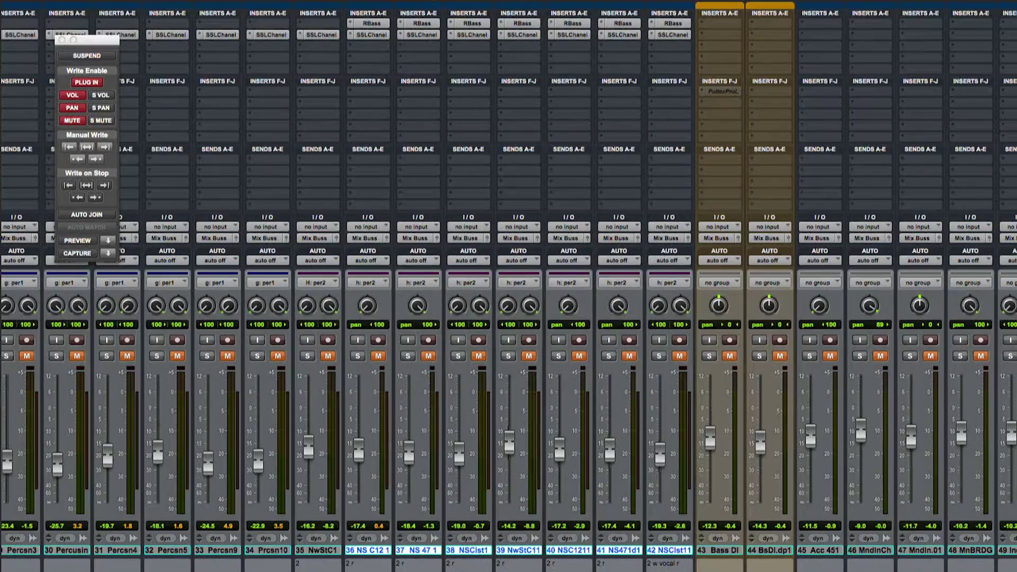
scroll(509, 287, left, 15)
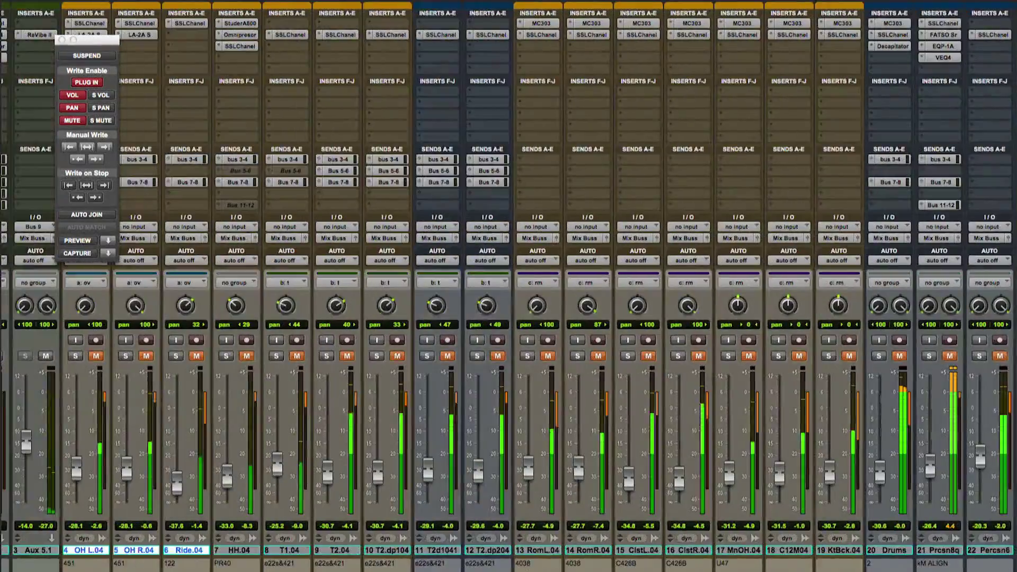
- Set k ret.1 to -21.3, lower snret, and unmute and trim the overheads, hi-hat and toms
scroll(508, 286, left, 1)
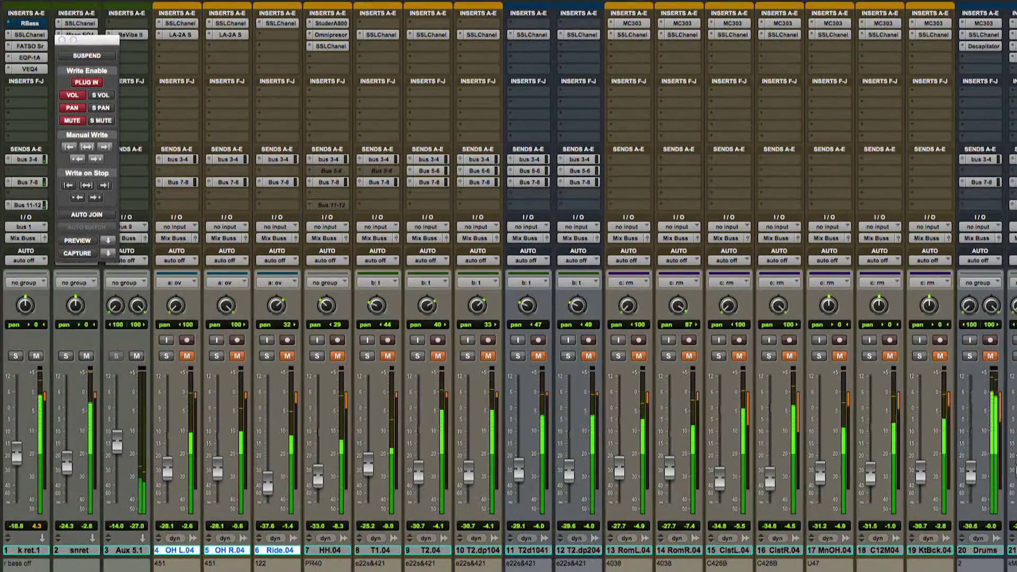
drag(14, 458, 67, 474)
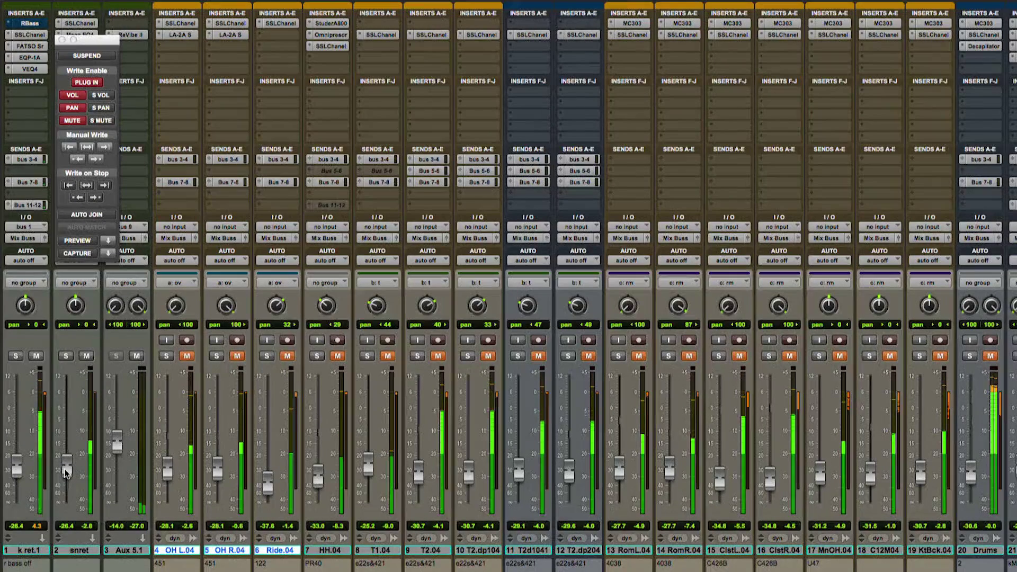
drag(66, 474, 68, 475)
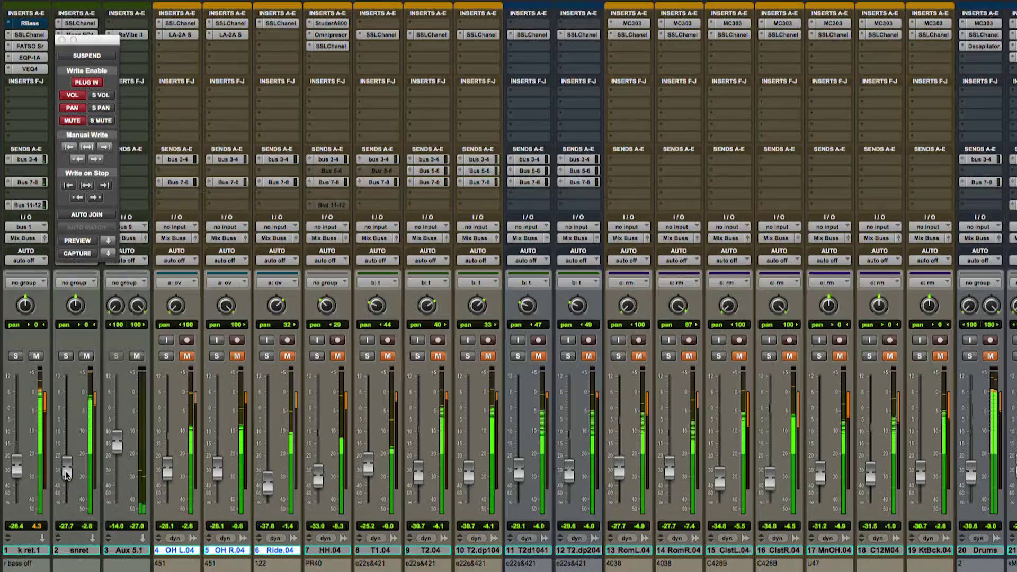
click(189, 355)
drag(161, 476, 164, 480)
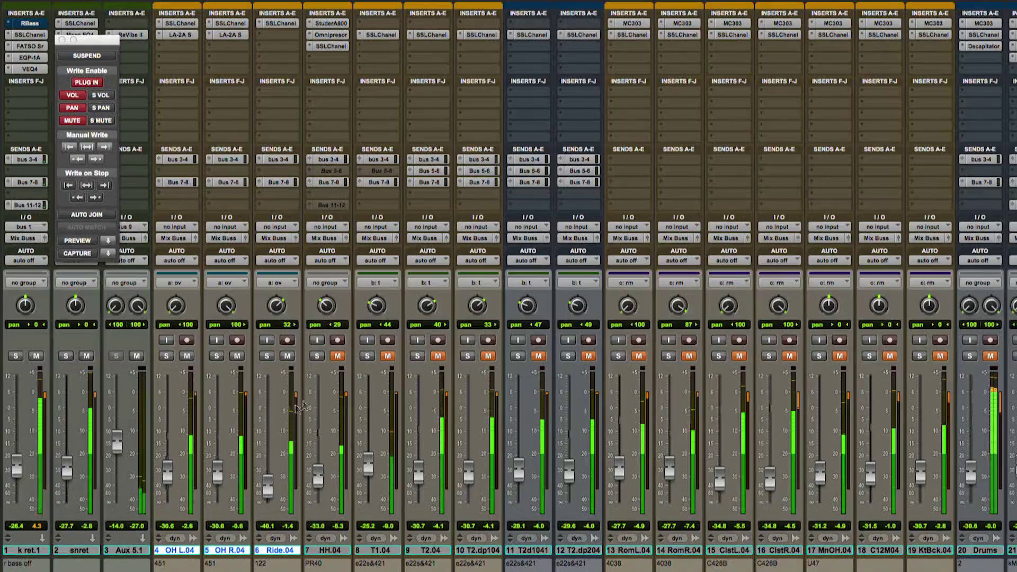
click(337, 357)
click(389, 357)
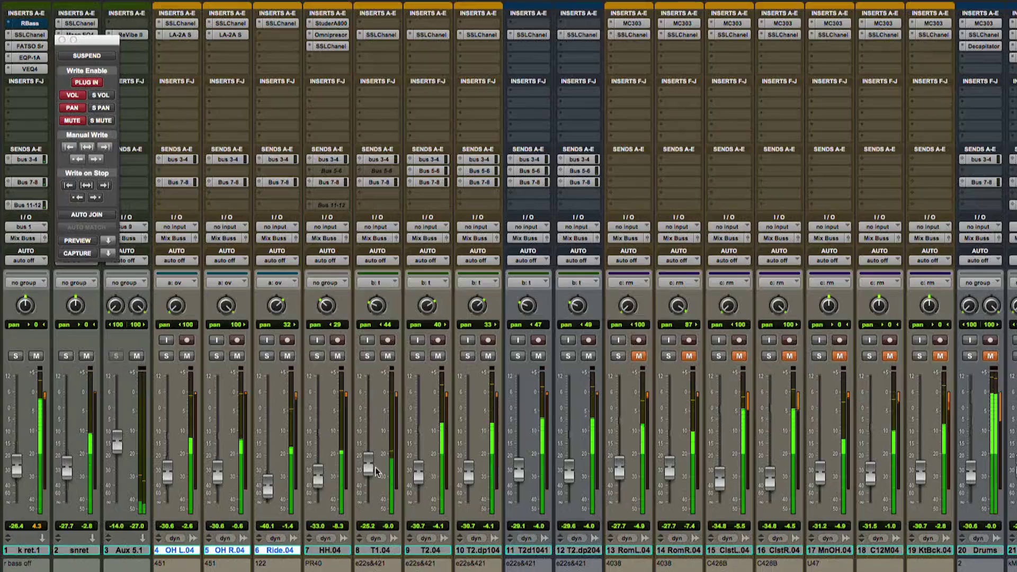
drag(370, 466, 368, 465)
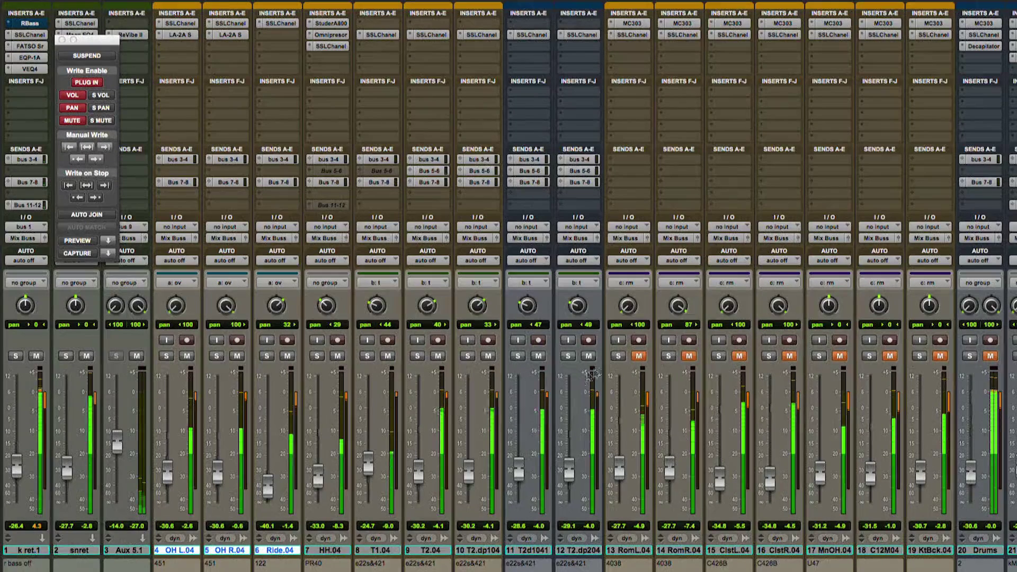
- Unmute and lightly trim room mics 13–19, then link the dr group and lower it slightly
click(638, 357)
drag(623, 465, 624, 467)
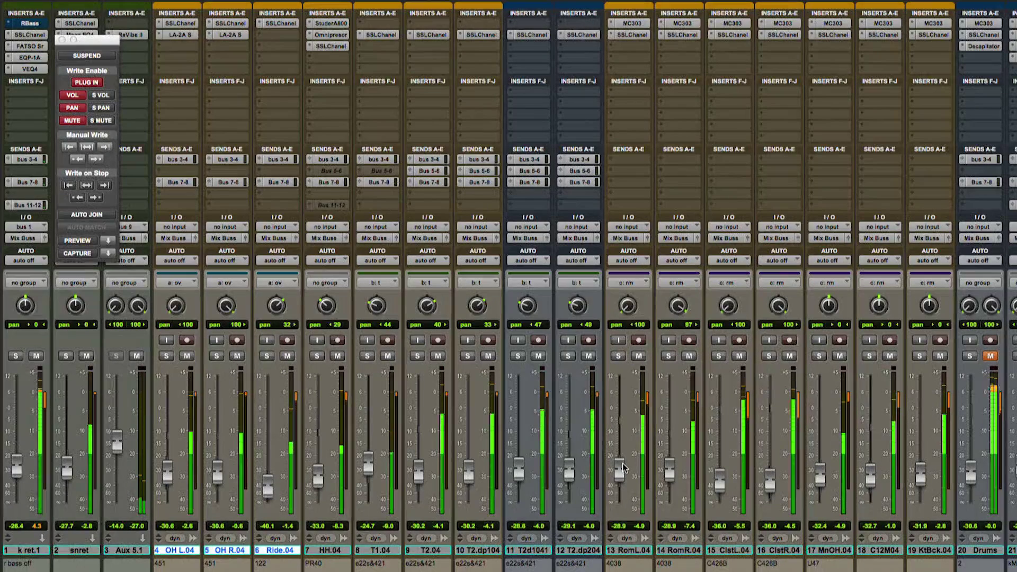
drag(624, 468, 623, 467)
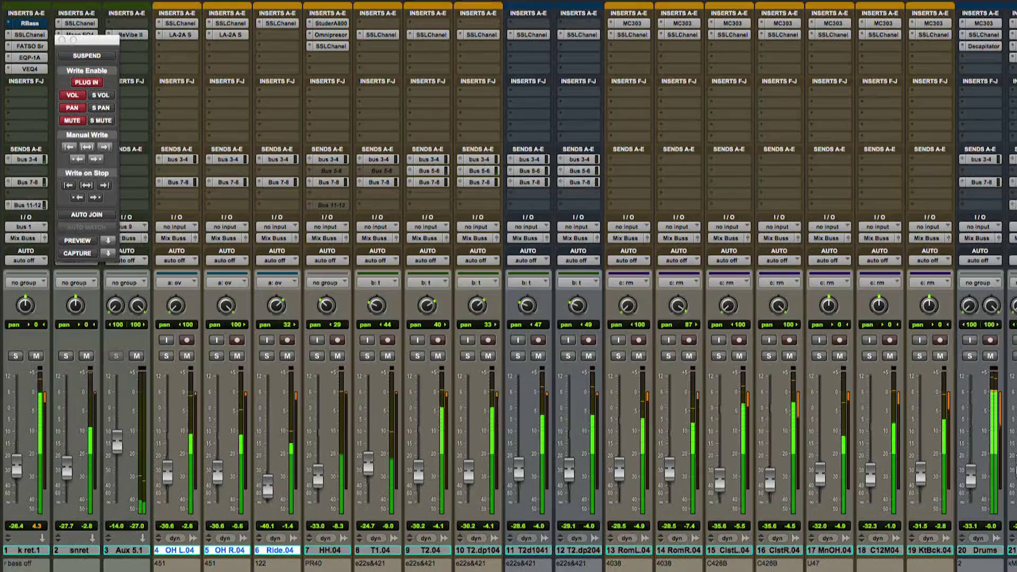
click(1, 398)
drag(15, 464, 16, 466)
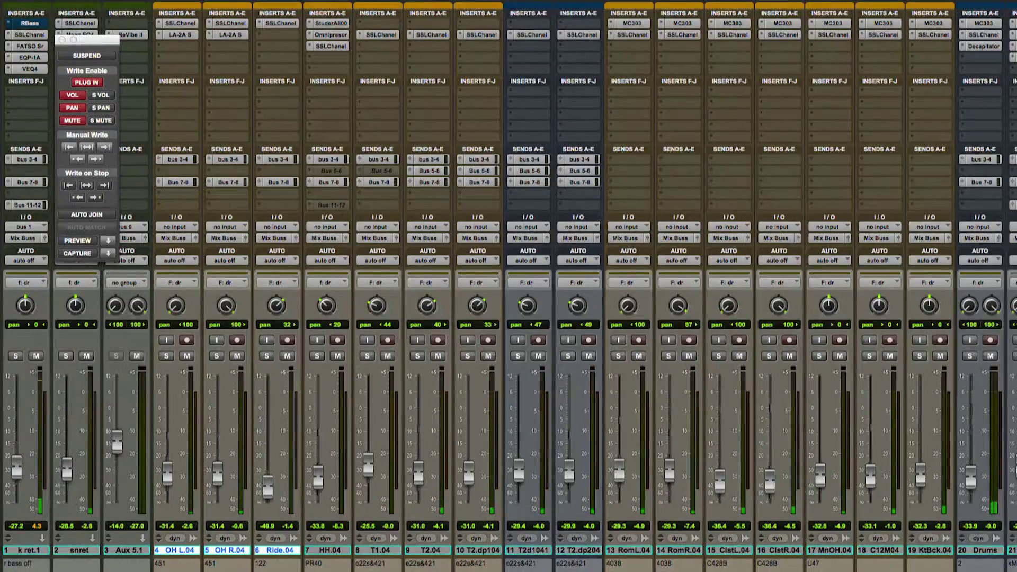
- Unmute percussion tracks 21–23, drop them about 4.6 dB, ungroup them, and raise the drums 0.8 dB
scroll(508, 286, right, 12)
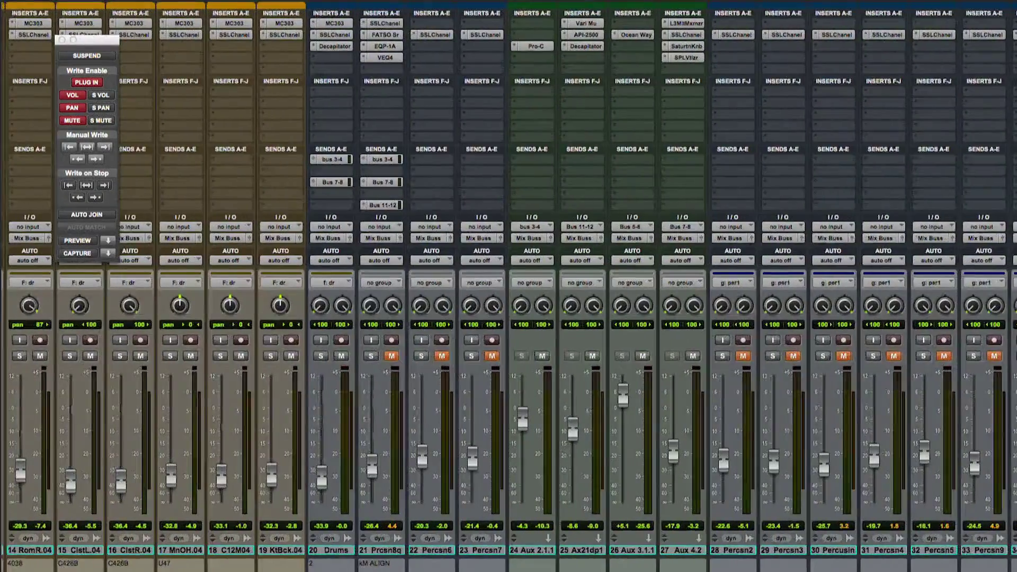
scroll(90, 538, right, 2)
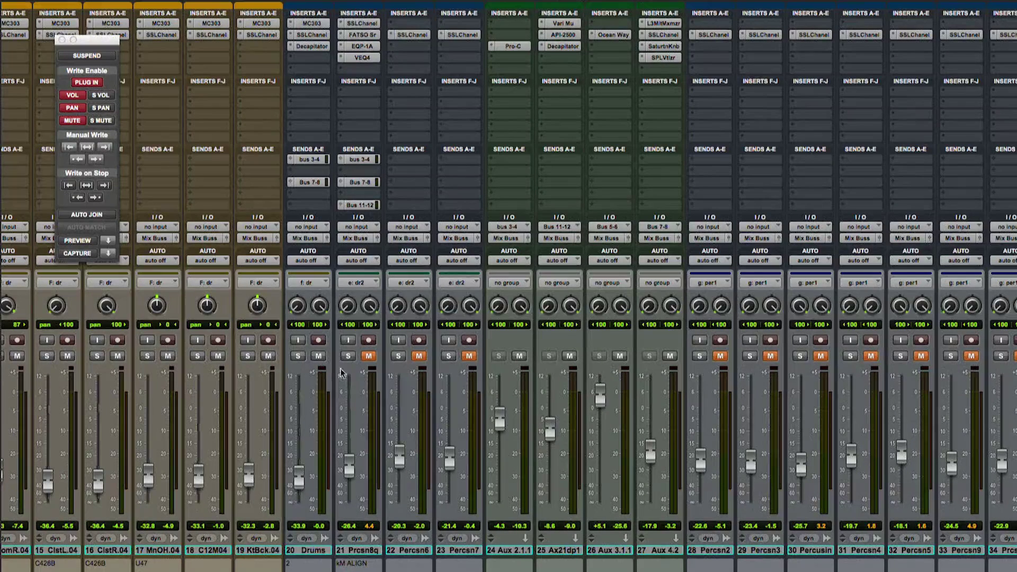
key(space)
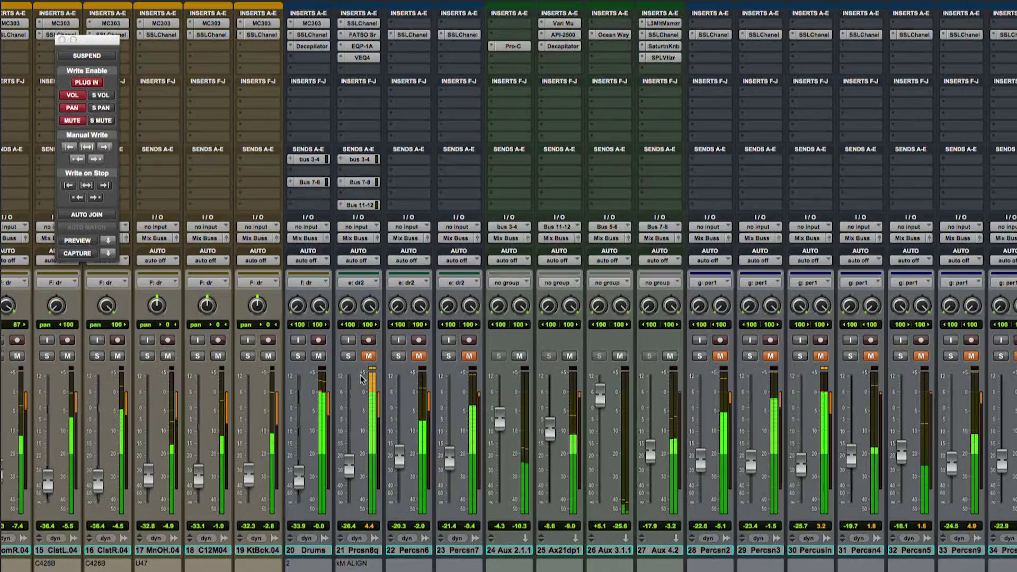
click(369, 356)
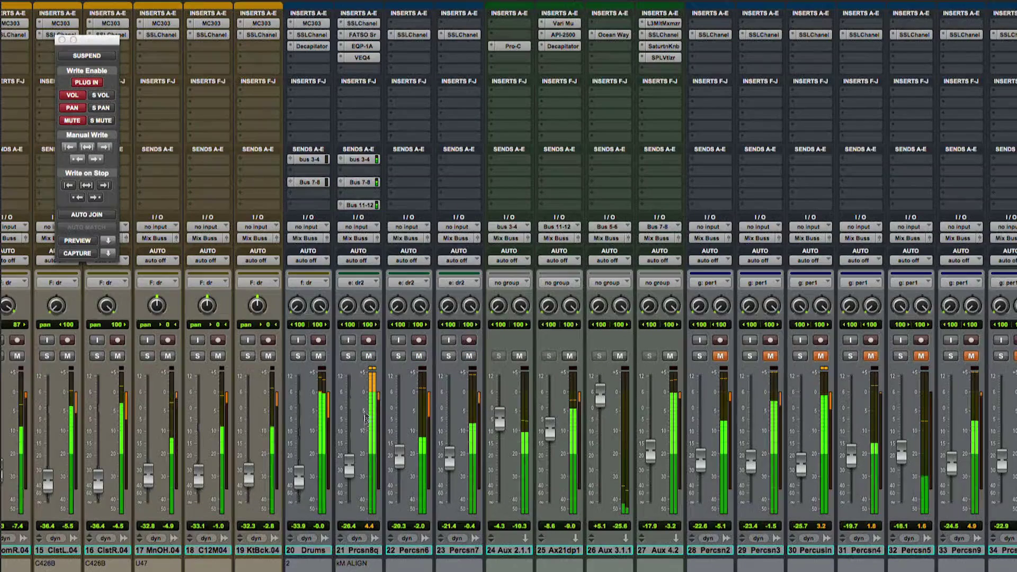
drag(349, 468, 351, 472)
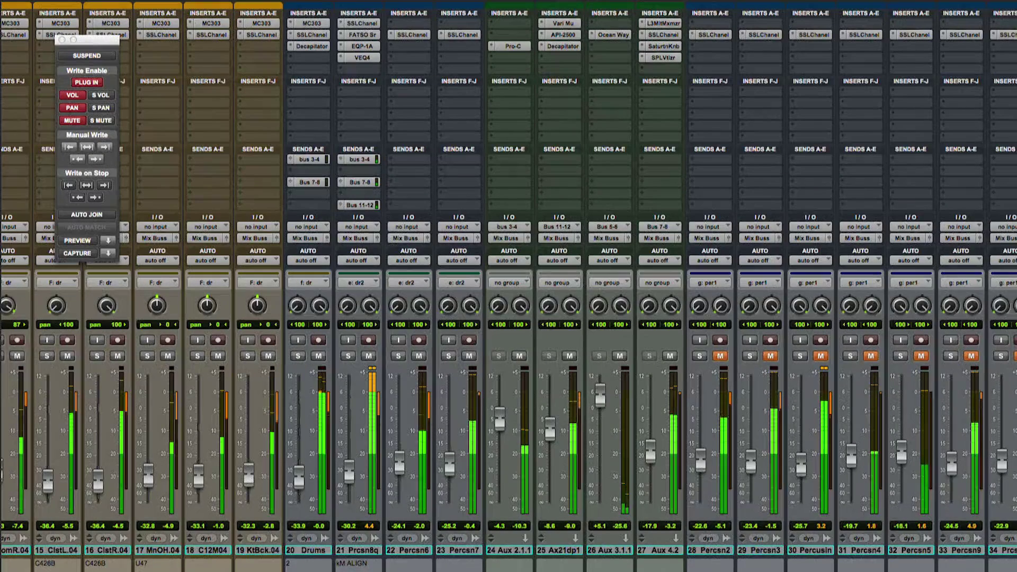
key(e)
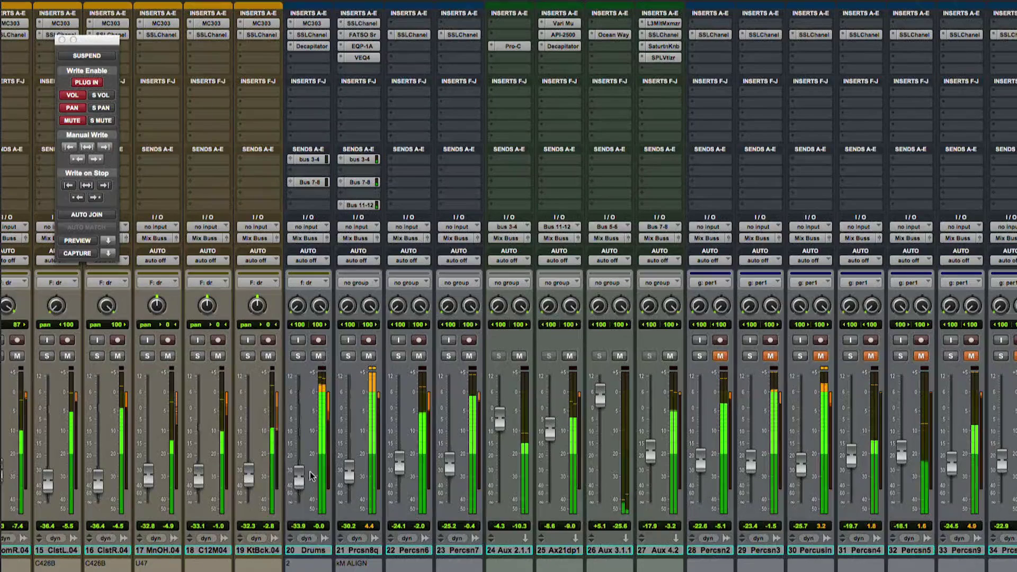
drag(300, 476, 350, 471)
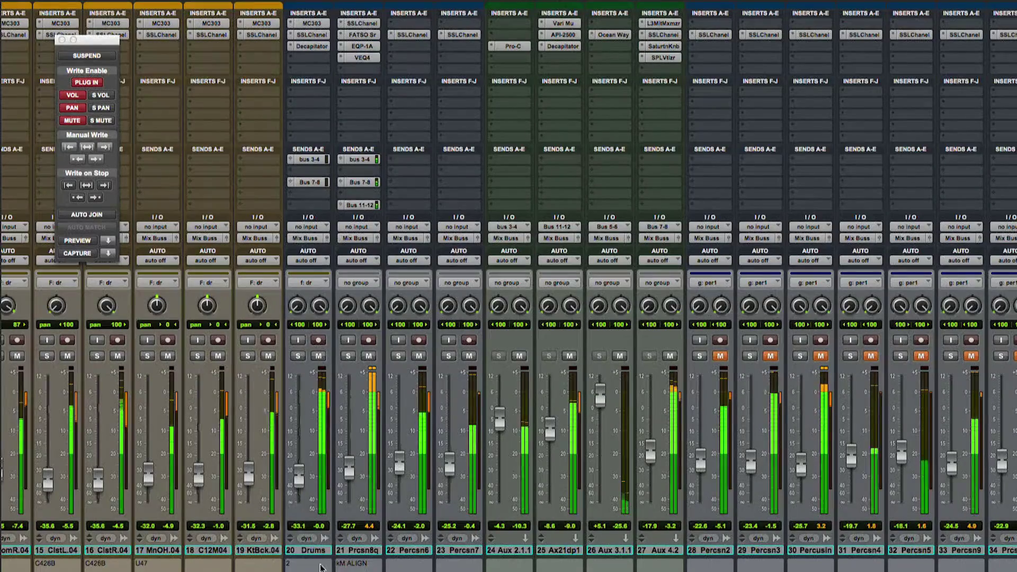
scroll(509, 286, left, 10)
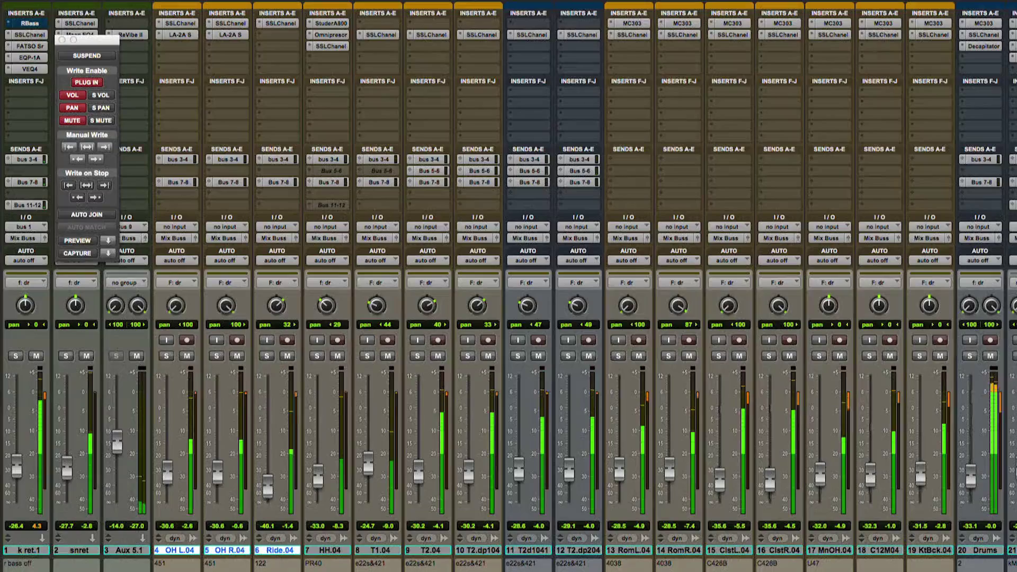
- Lower the g: per1 group, unmute h: per2 and drop it to about -30 dB, and unsolo Bass DI
scroll(509, 286, right, 10)
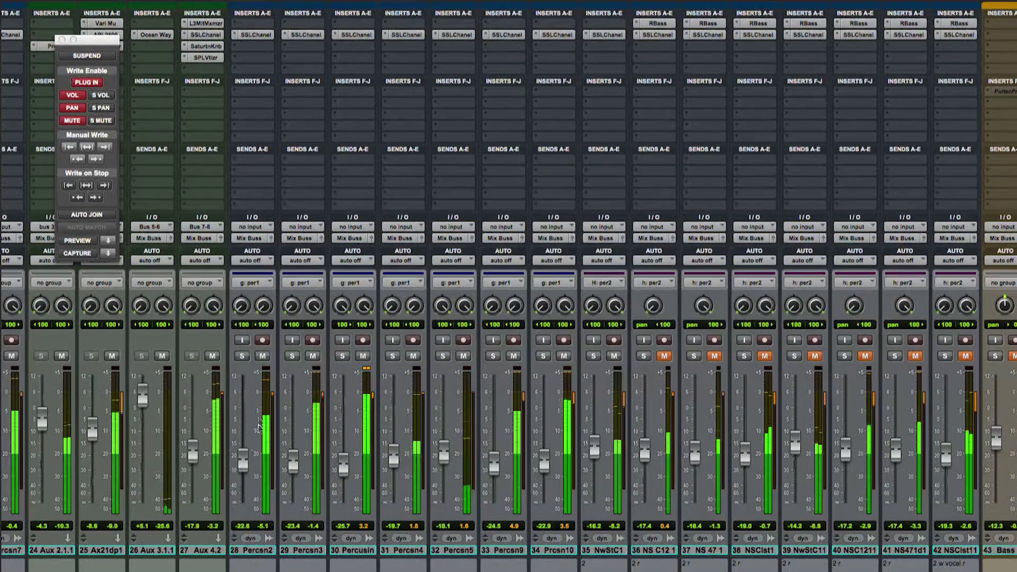
drag(244, 477, 245, 481)
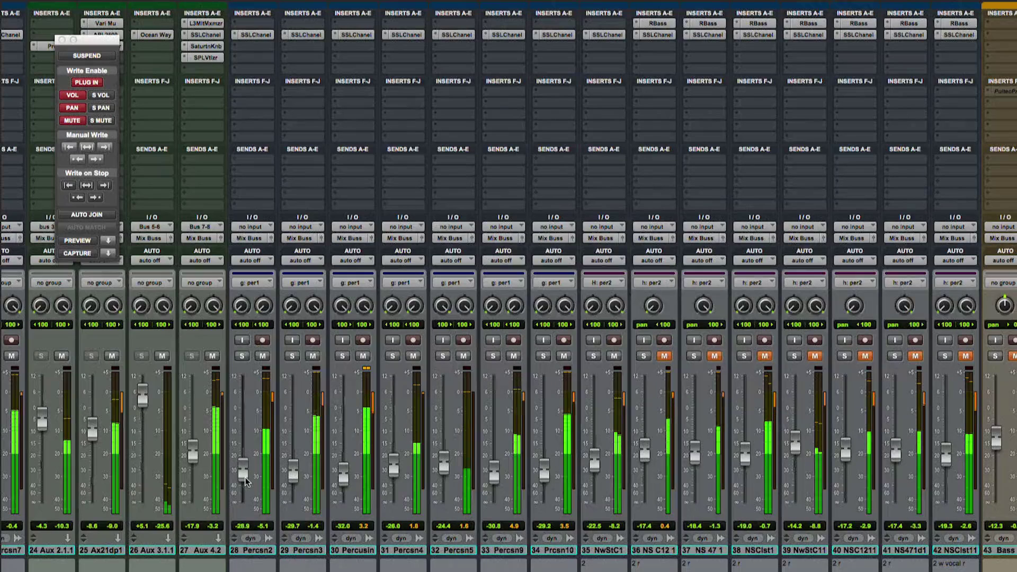
drag(246, 482, 245, 485)
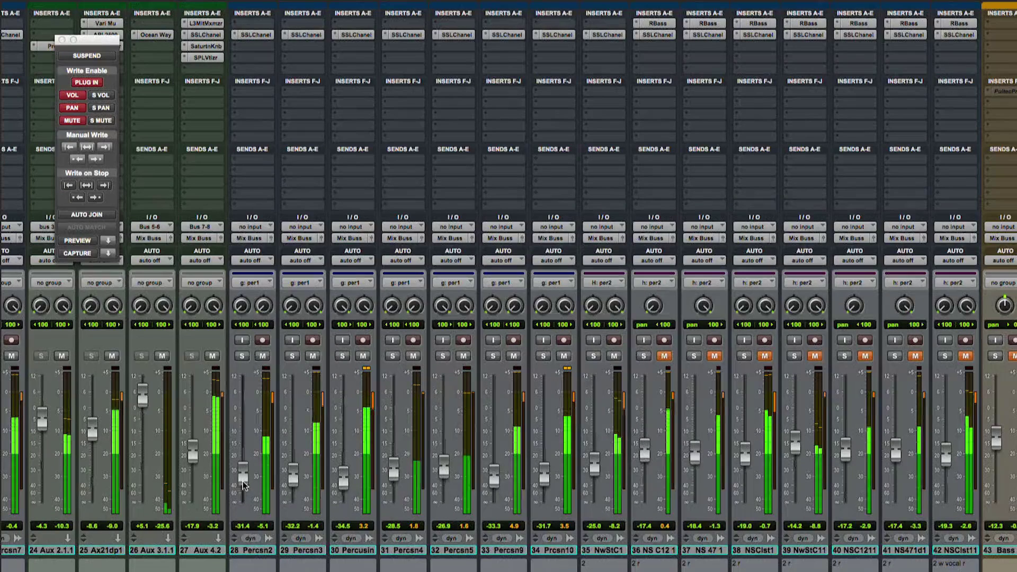
click(665, 356)
drag(645, 451, 644, 471)
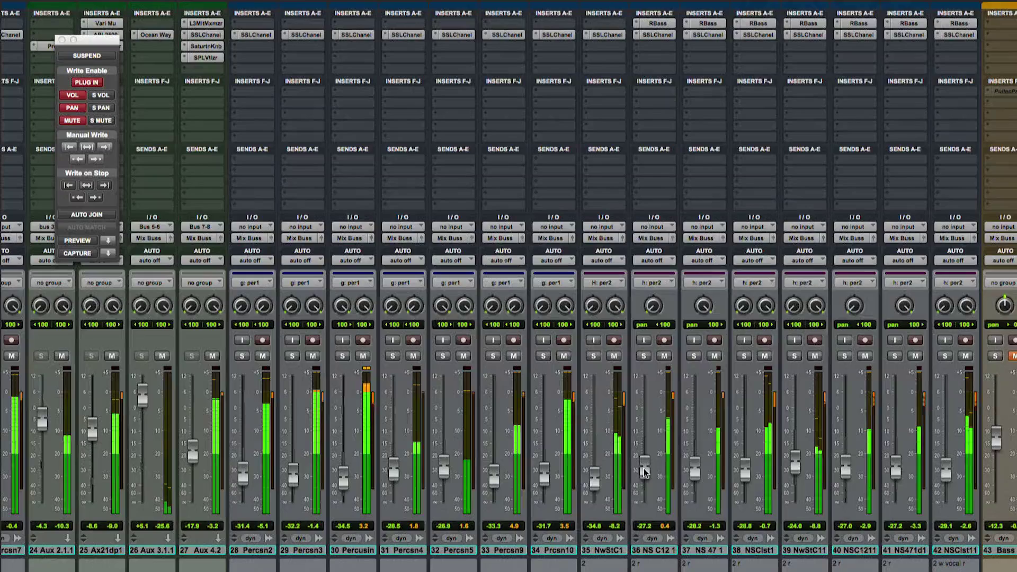
scroll(644, 469, right, 10)
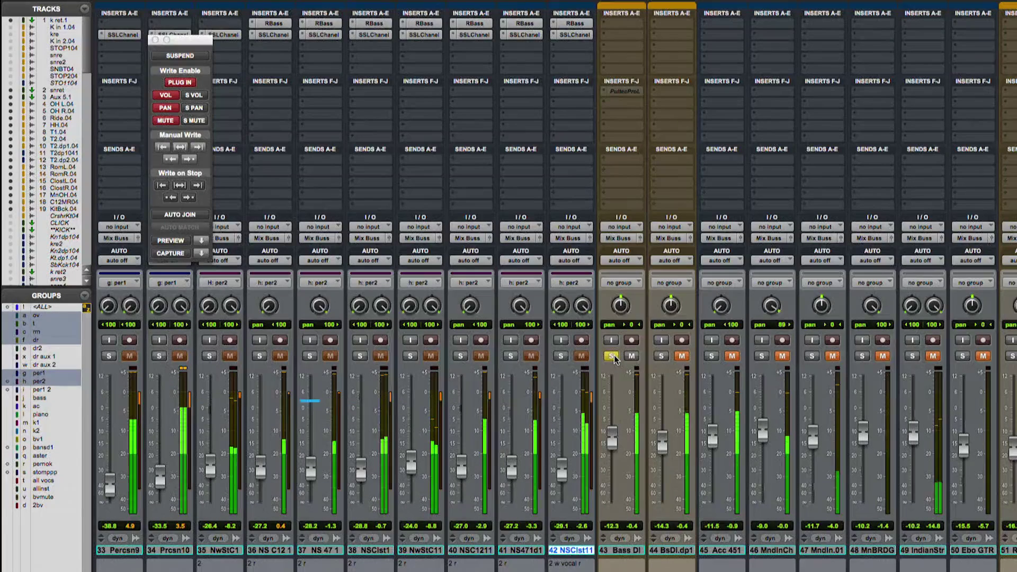
click(612, 357)
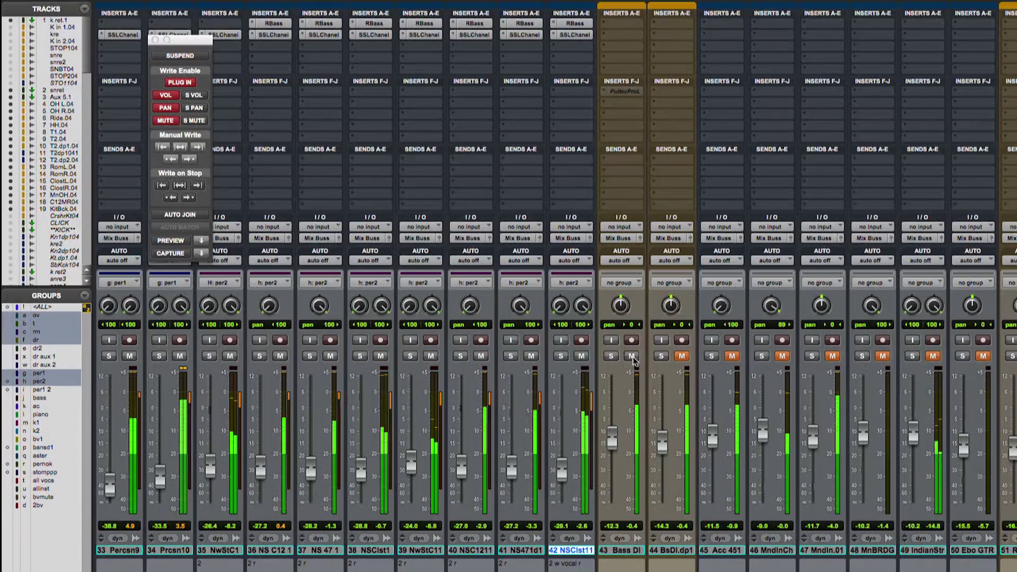
- Insert AmpliTube 3 (mono) on the Bass DI track's first insert slot
click(615, 551)
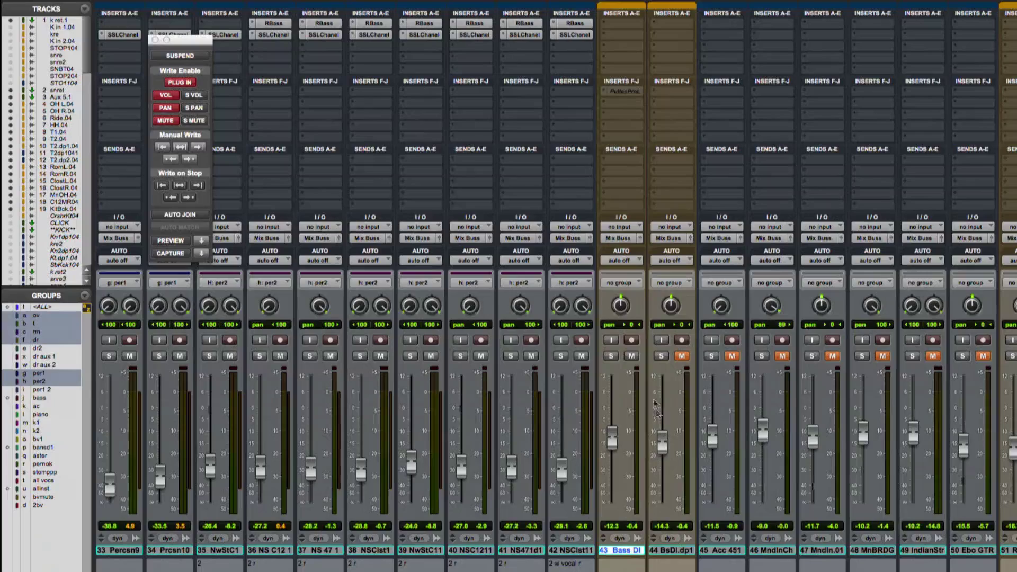
click(612, 22)
mouse_move(662, 92)
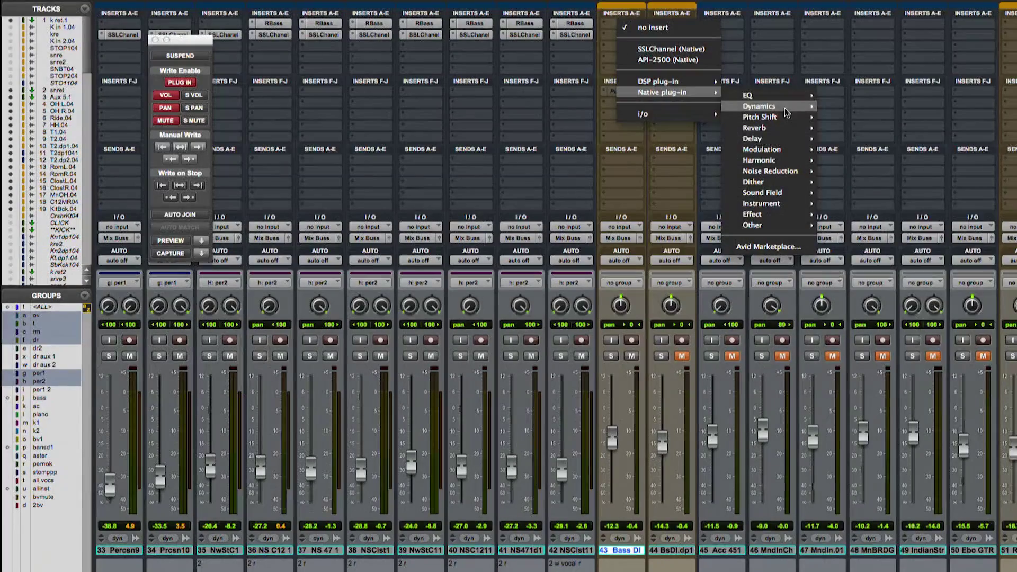
mouse_move(795, 161)
click(874, 49)
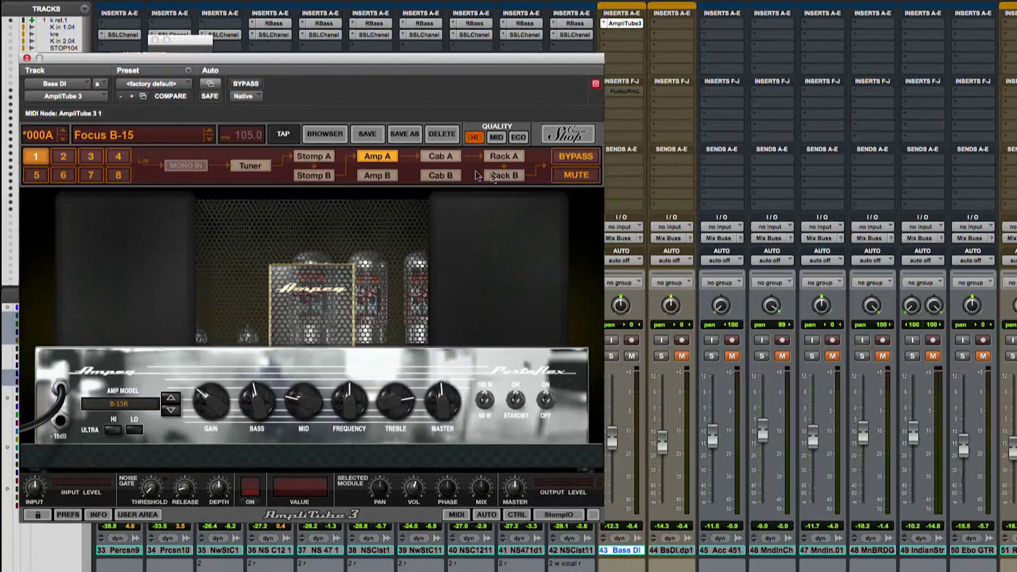
- Solo Bass DI and adjust the Focus B-15 amp's bass, with treble raised to 7.0
key(space)
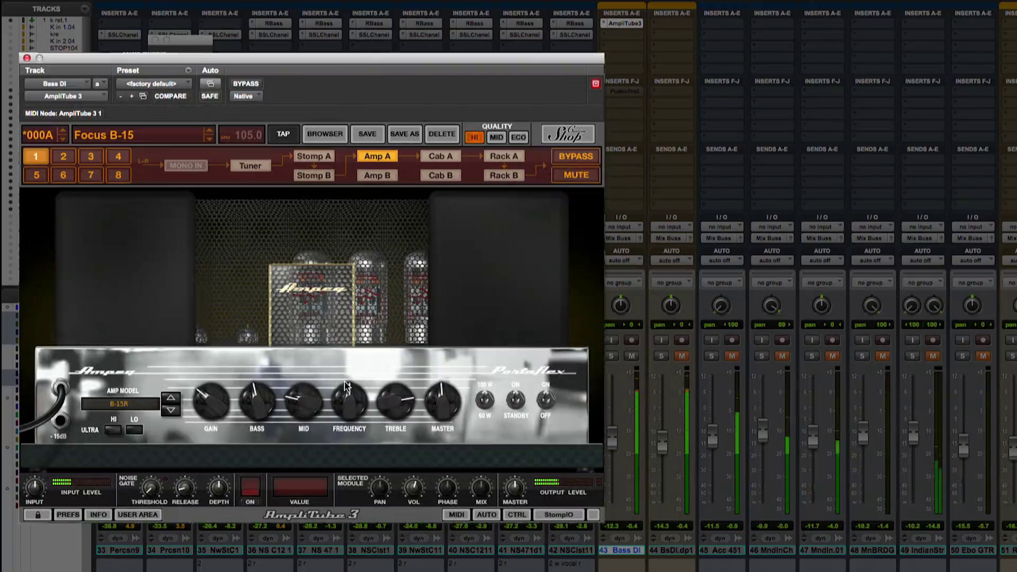
click(611, 356)
drag(250, 397, 307, 376)
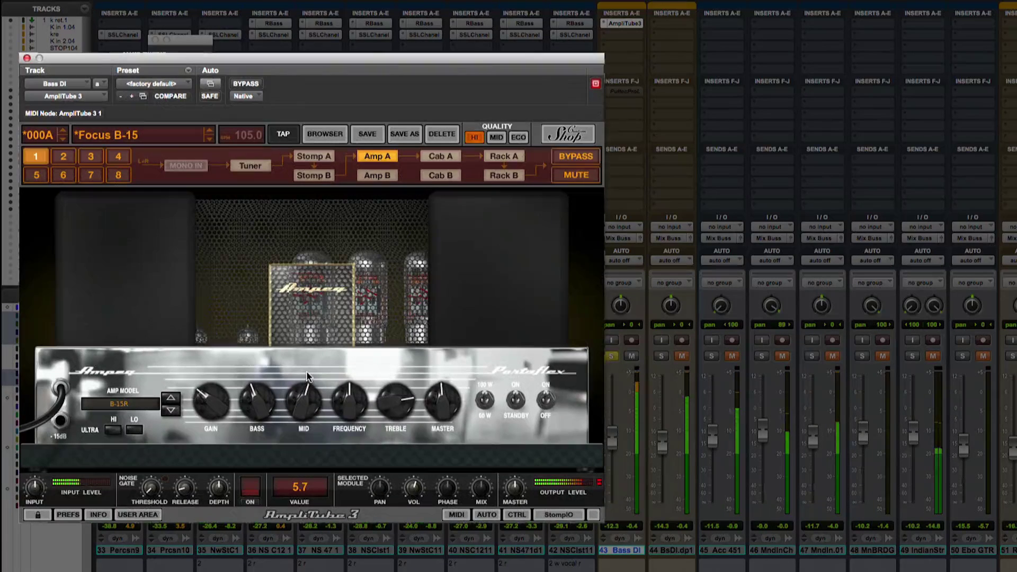
drag(389, 401, 379, 411)
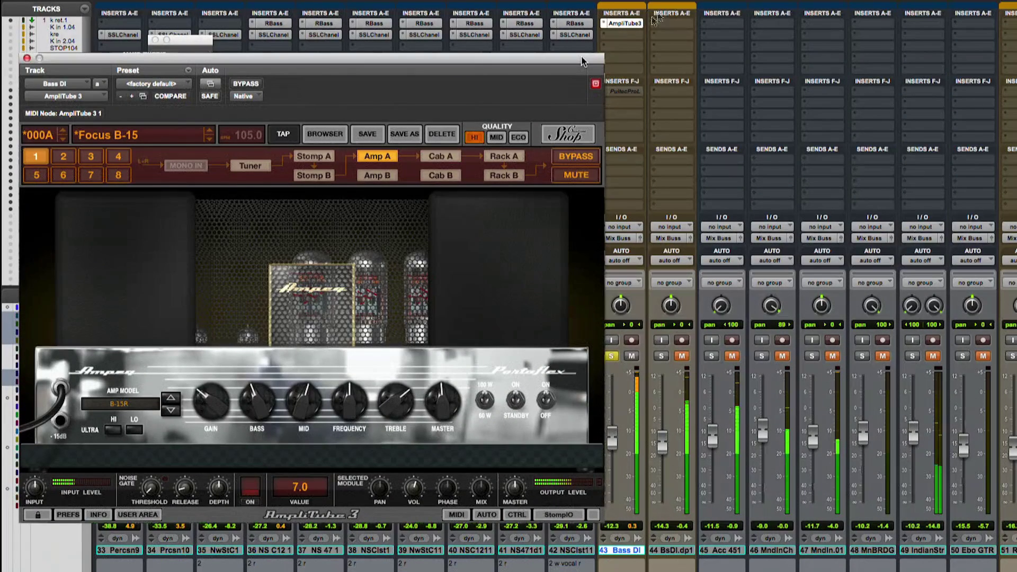
- Add an SSLChannel after the amp on Bass DI, loaded with the MN BASS 1 preset
click(624, 35)
click(631, 62)
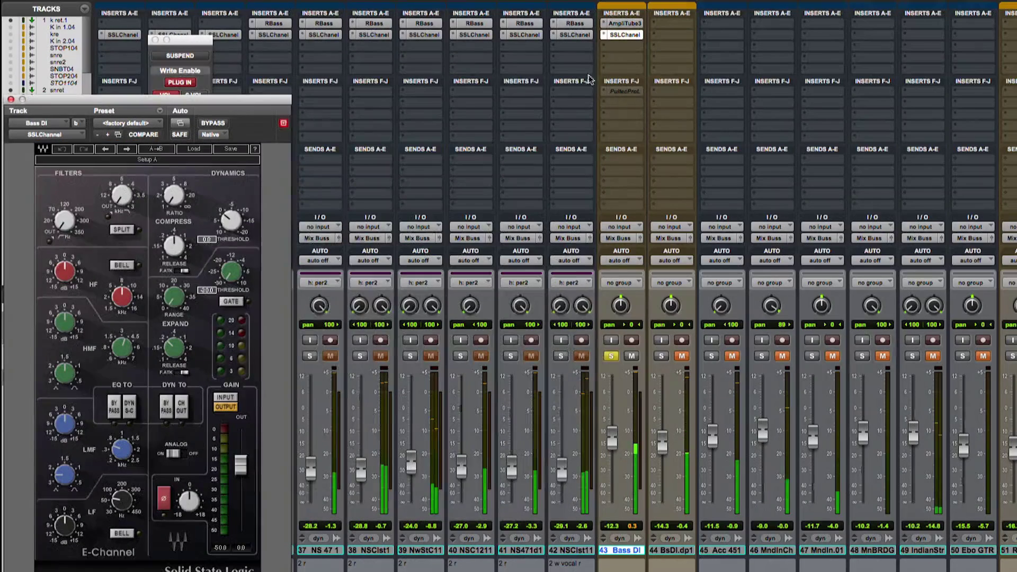
click(194, 148)
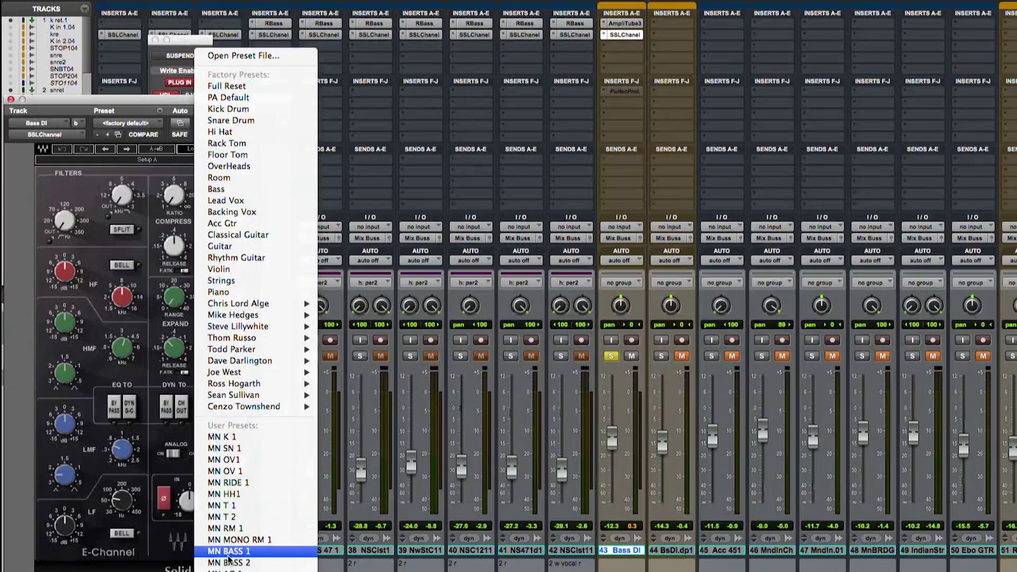
click(228, 550)
- Set the compressor threshold to 8.7 and trim the input gain to -5.5
drag(243, 215, 244, 211)
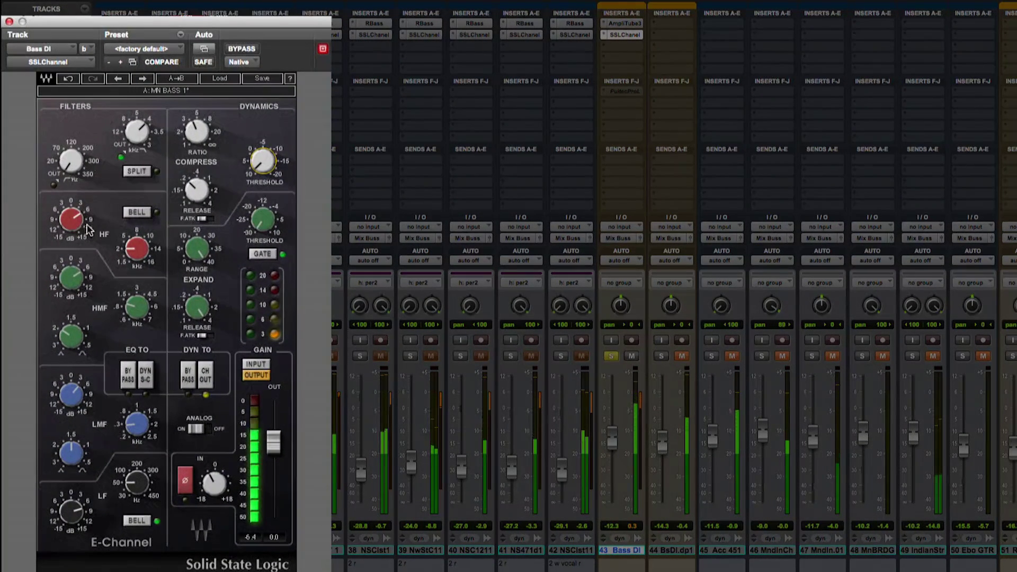
mouse_move(77, 227)
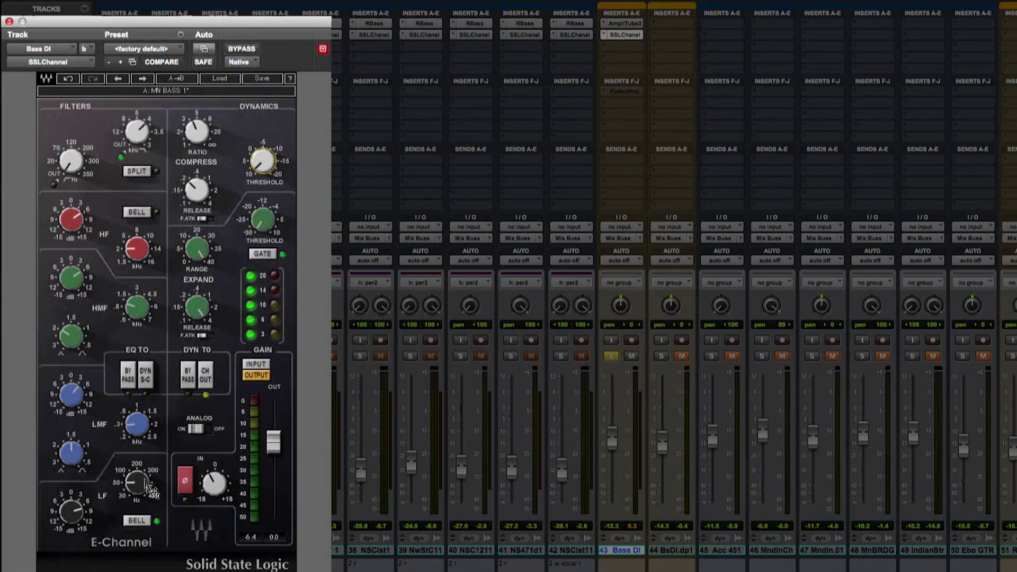
mouse_move(265, 158)
key(space)
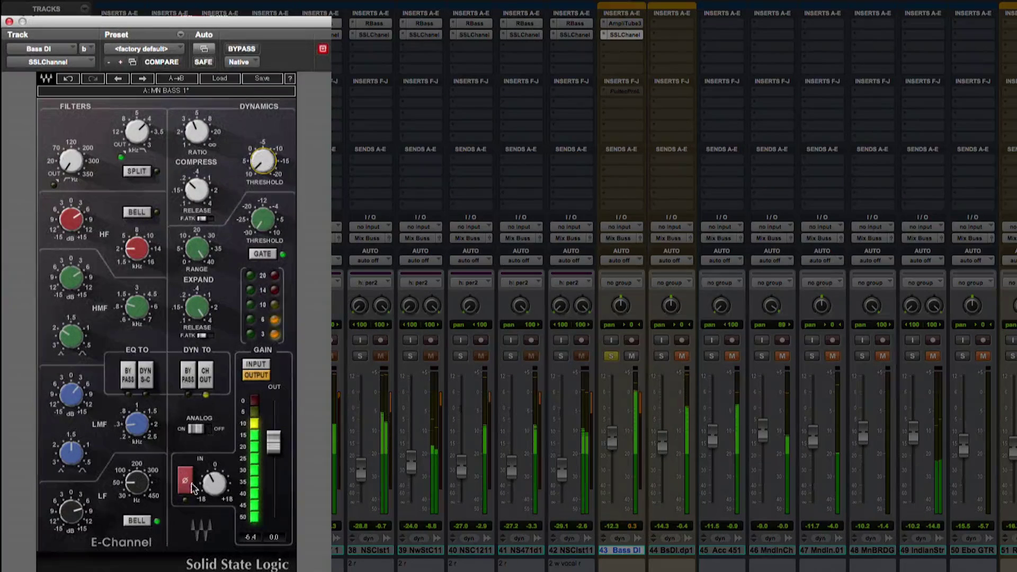
mouse_move(214, 483)
drag(214, 484, 214, 484)
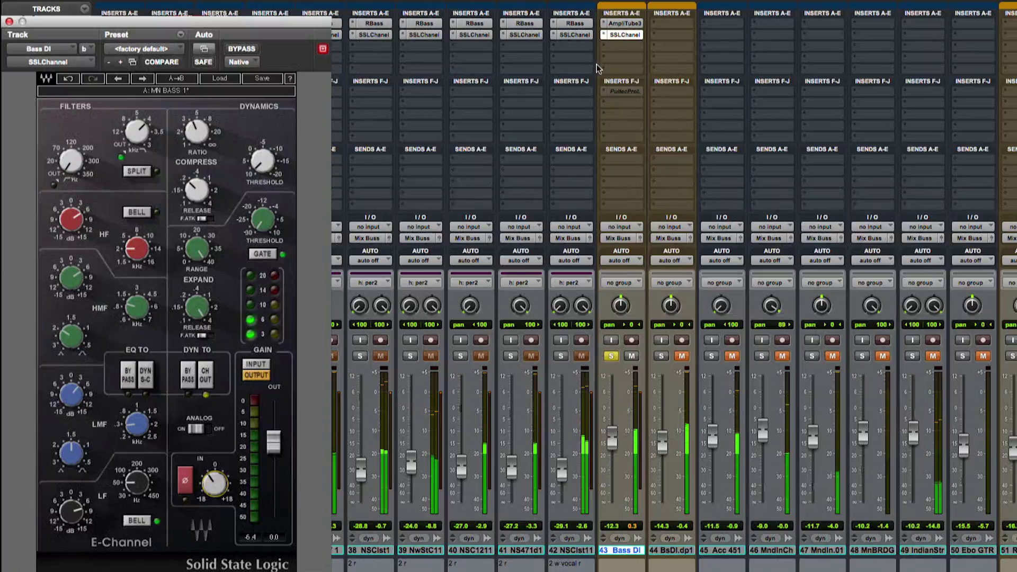
- Raise the Bass DI AmpliTube mid to 7.3, then browse Native plug-ins for insert slot c
click(624, 23)
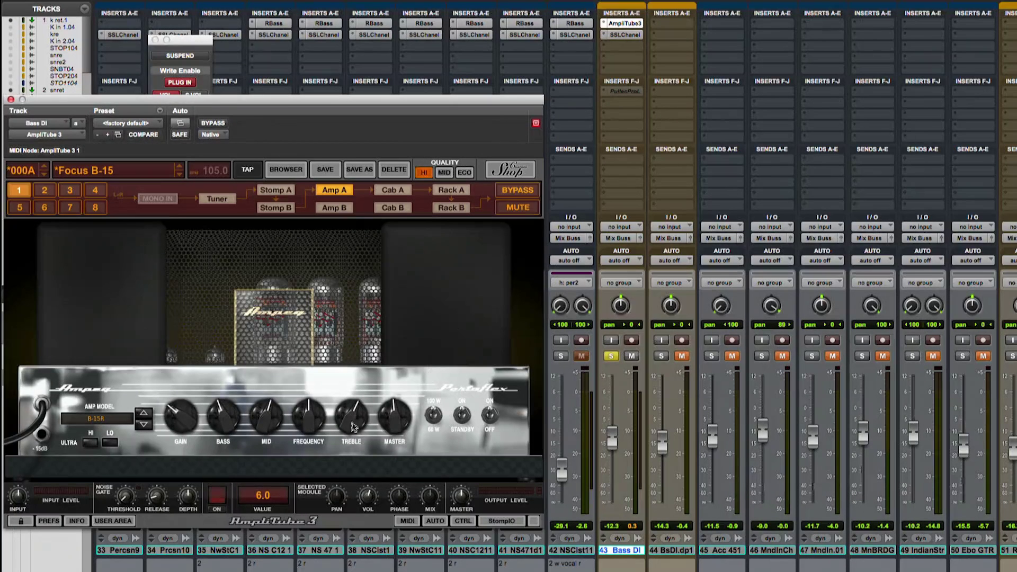
drag(276, 413, 270, 402)
click(623, 45)
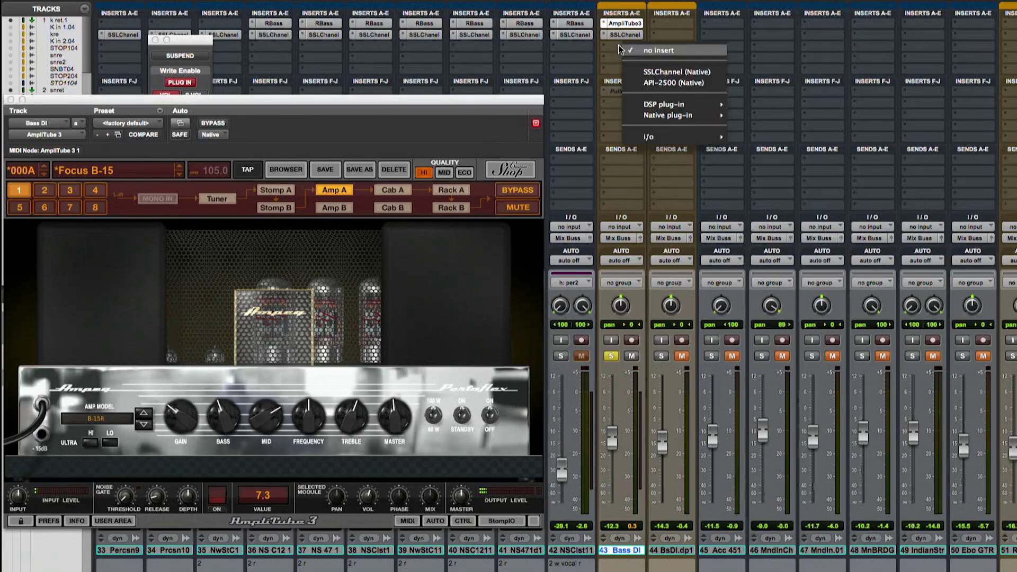
mouse_move(638, 106)
mouse_move(668, 115)
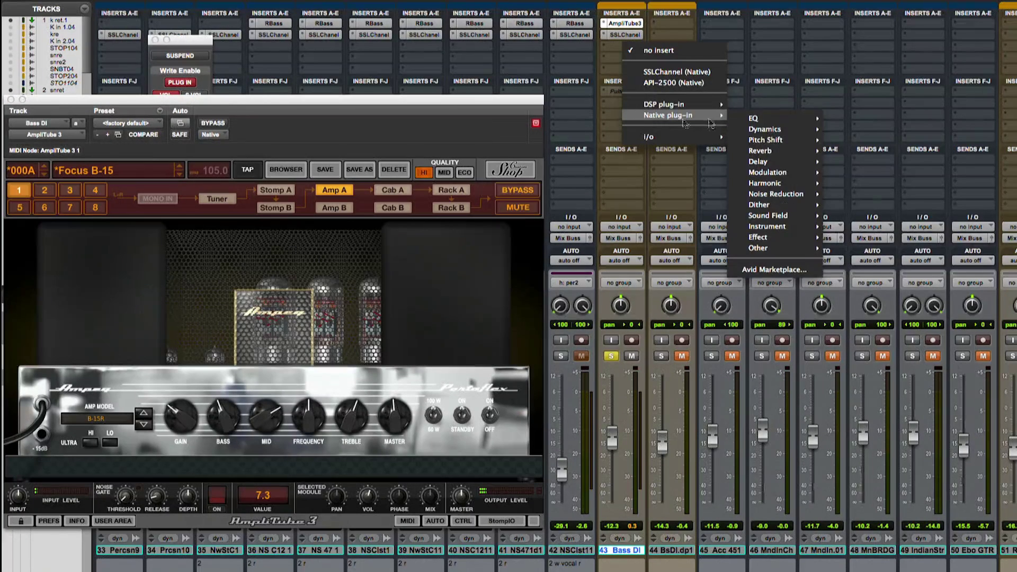
mouse_move(765, 129)
- Load UAD FATSO Sr on Bass DI slot c: HP side filter 240Hz, attack 30mS, release .05 Sec
click(887, 540)
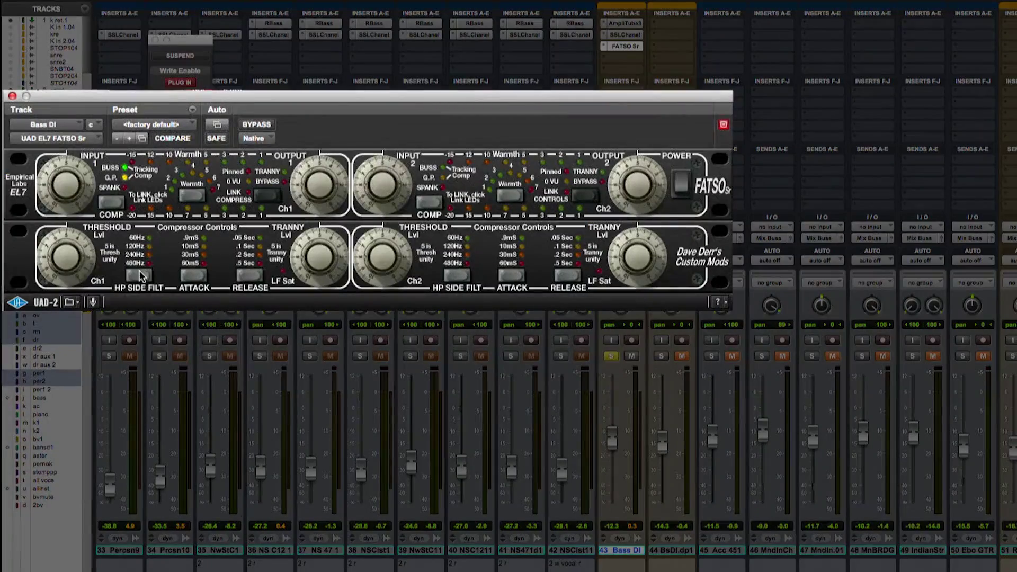
click(139, 274)
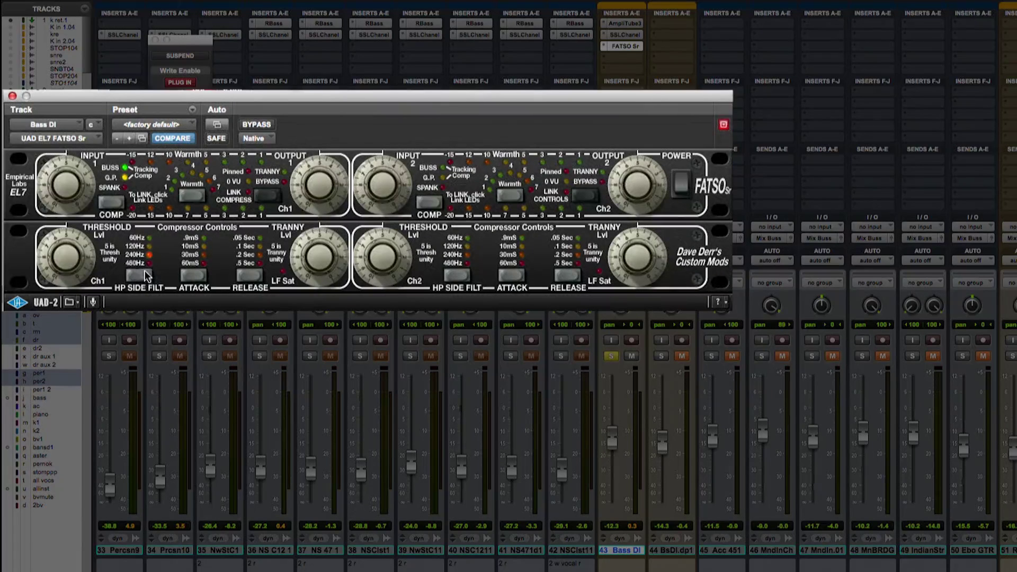
click(193, 276)
click(192, 276)
click(192, 276)
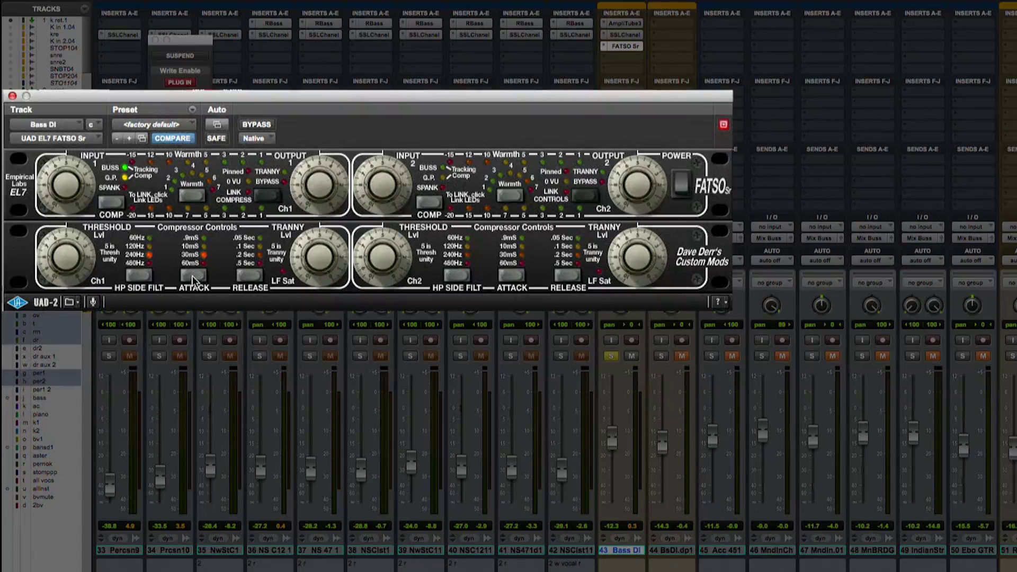
click(250, 275)
key(space)
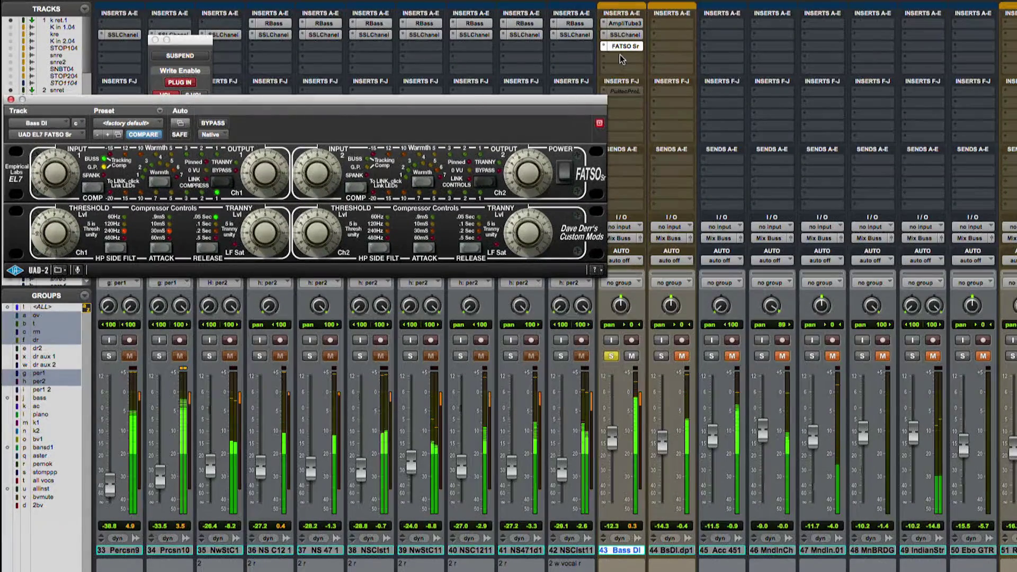
- Insert a VEQ4 EQ on Bass DI's fourth insert slot
click(620, 55)
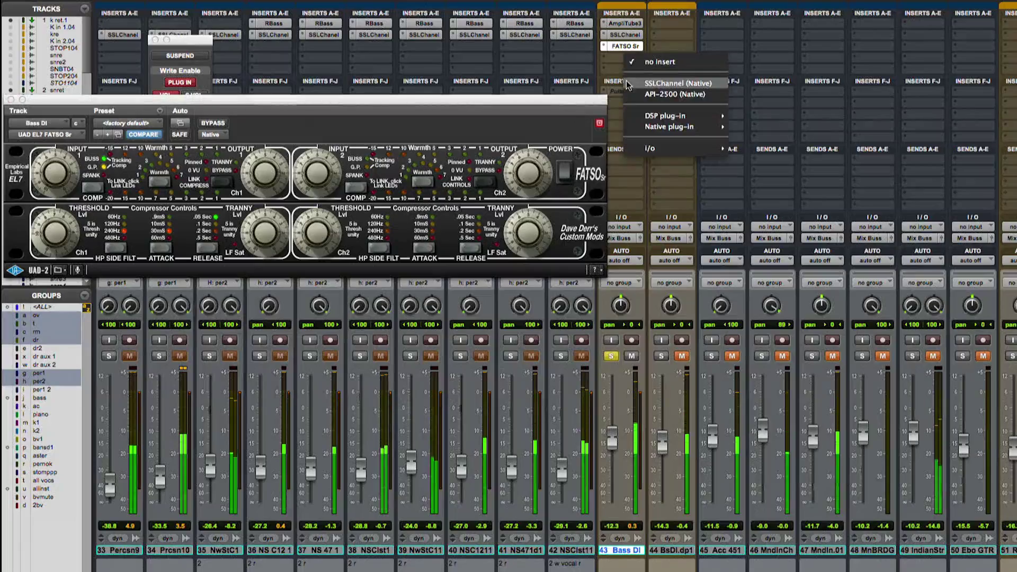
mouse_move(642, 119)
mouse_move(763, 130)
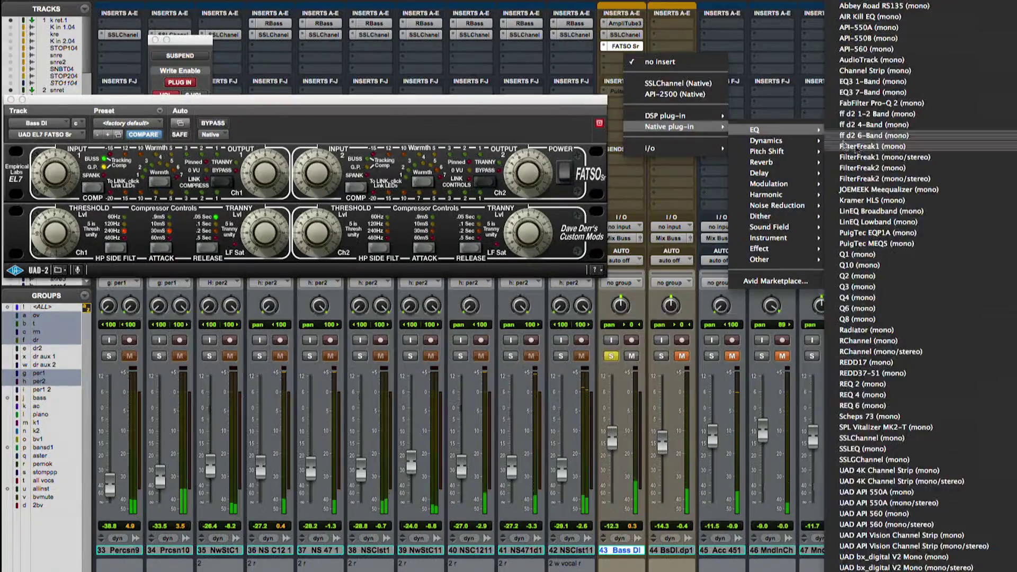
mouse_move(922, 570)
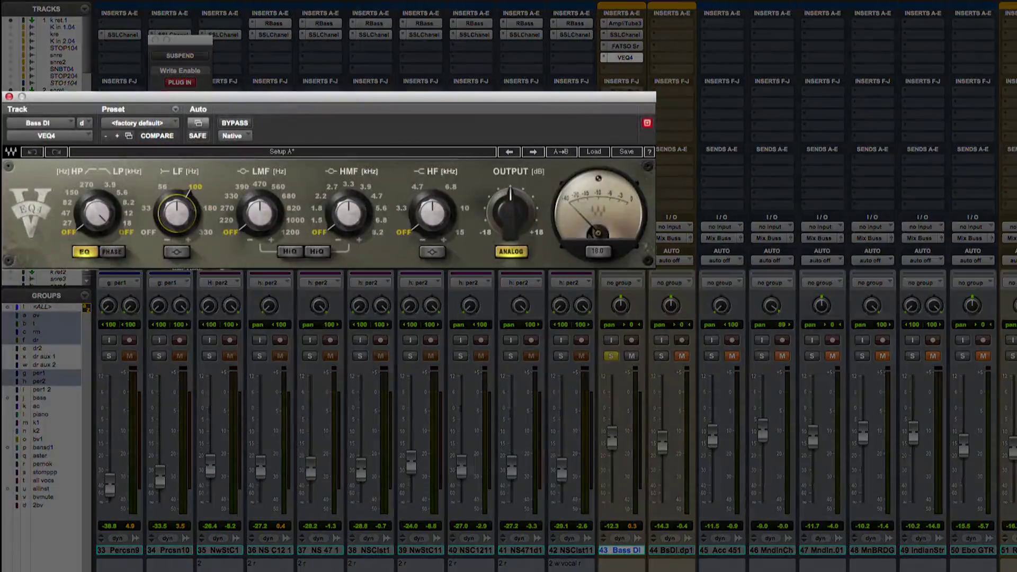
mouse_move(154, 187)
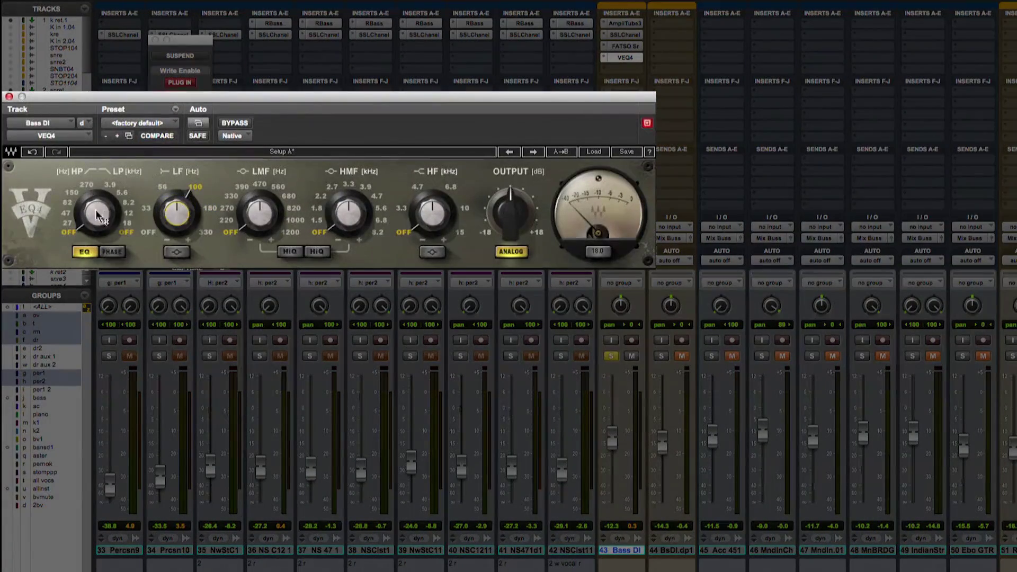
- Set a 27 Hz high-pass, boost lows about 7 dB, lift 680 Hz, and raise the upper-mid band
drag(79, 218, 80, 213)
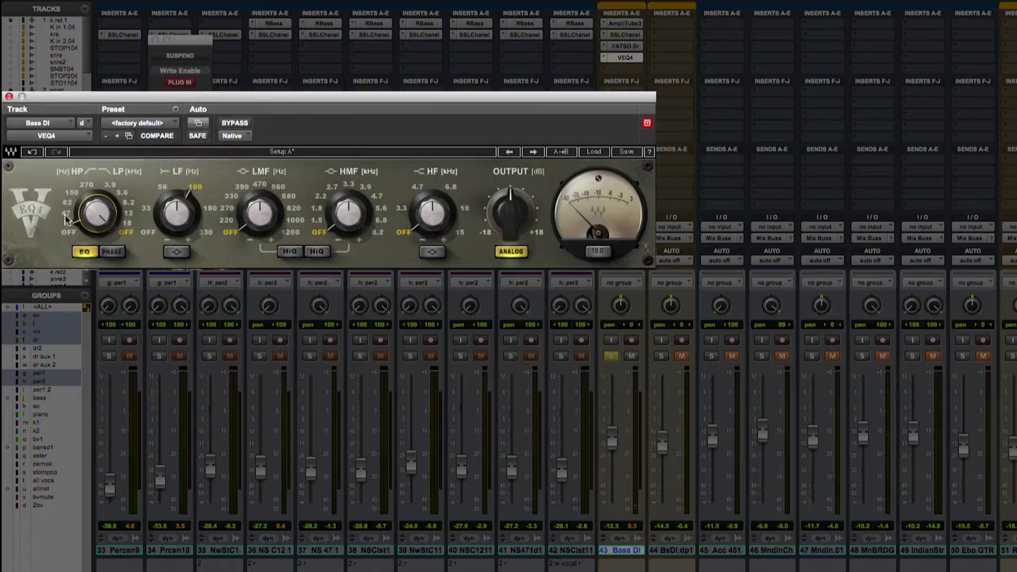
drag(185, 235, 185, 220)
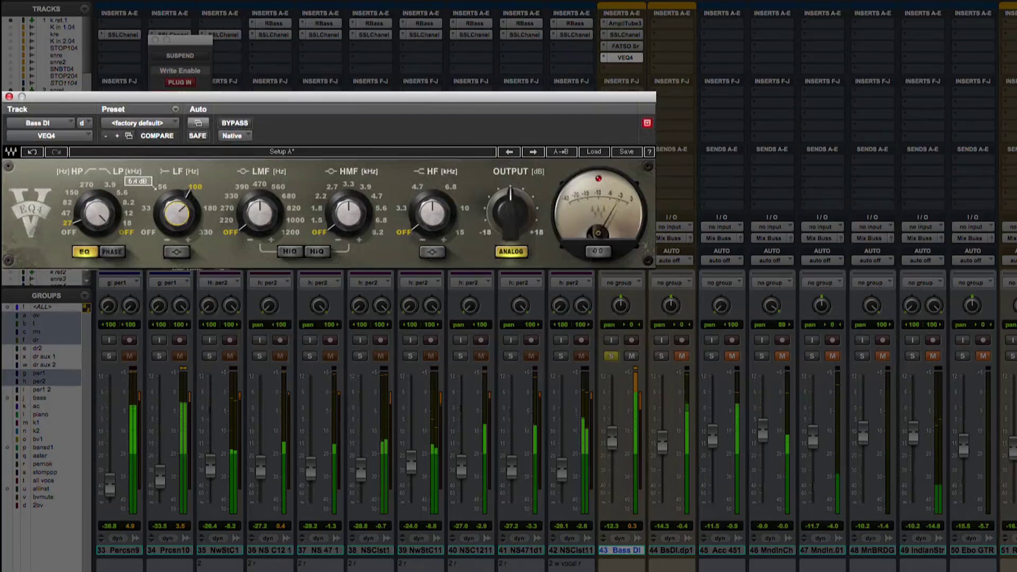
drag(258, 231, 258, 214)
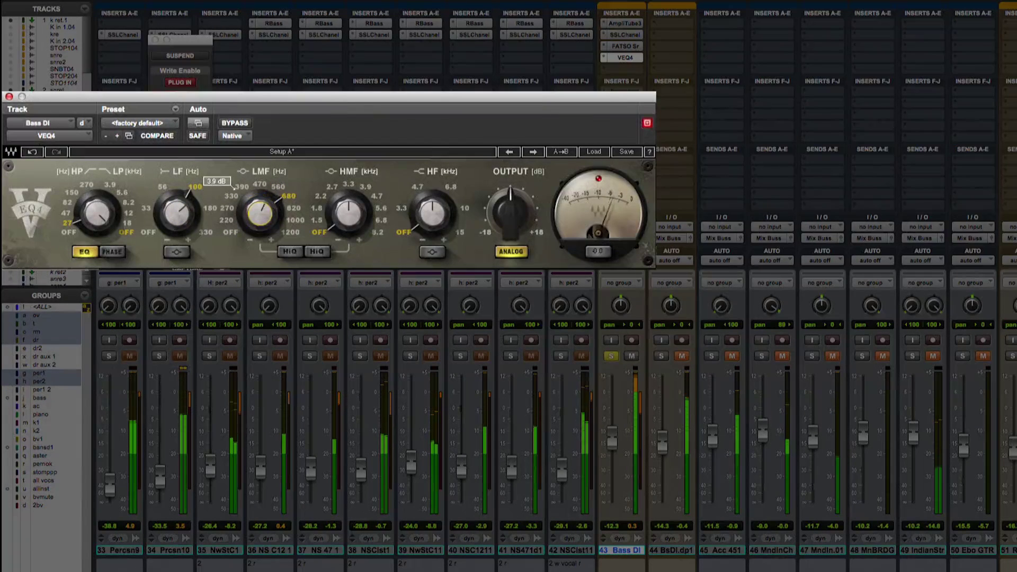
drag(333, 227, 329, 187)
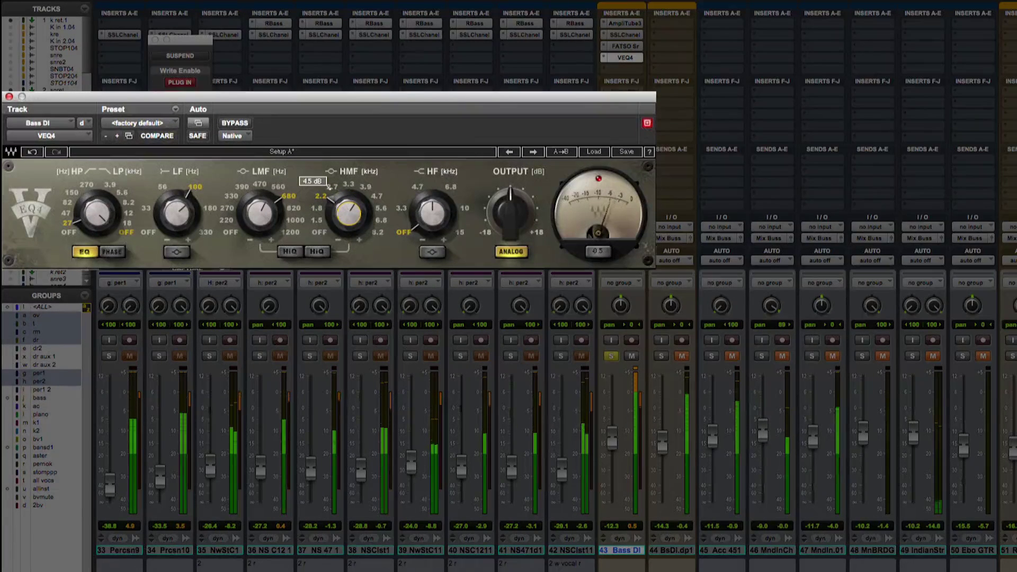
- A/B the VEQ4 with bypass, then trim the upper-mid boost slightly
click(237, 121)
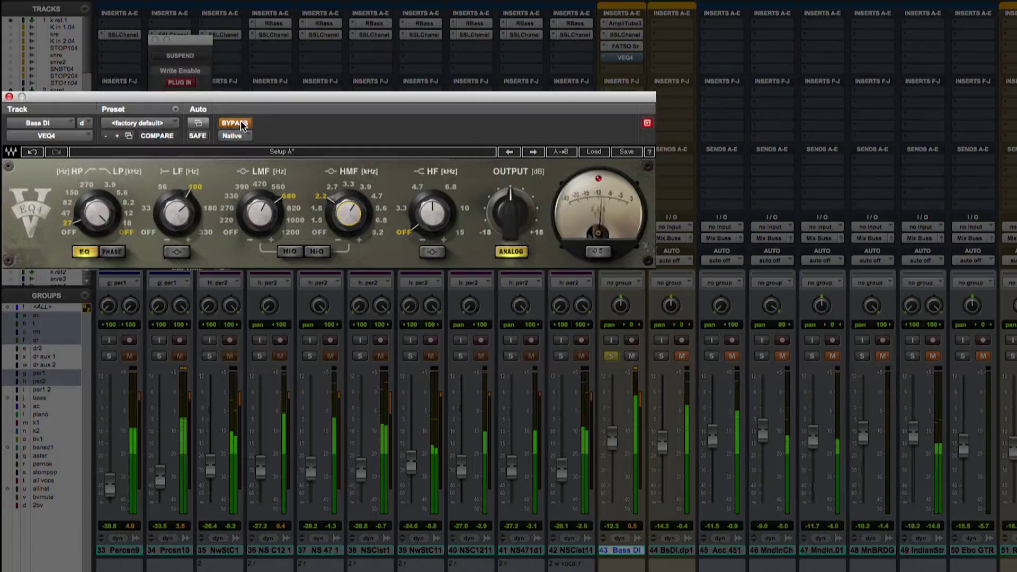
click(240, 124)
mouse_move(329, 187)
drag(329, 187, 329, 188)
- Review the VEQ4 settings, leaving the high-mid band boosted about 3.3 dB
scroll(329, 186, down, 2)
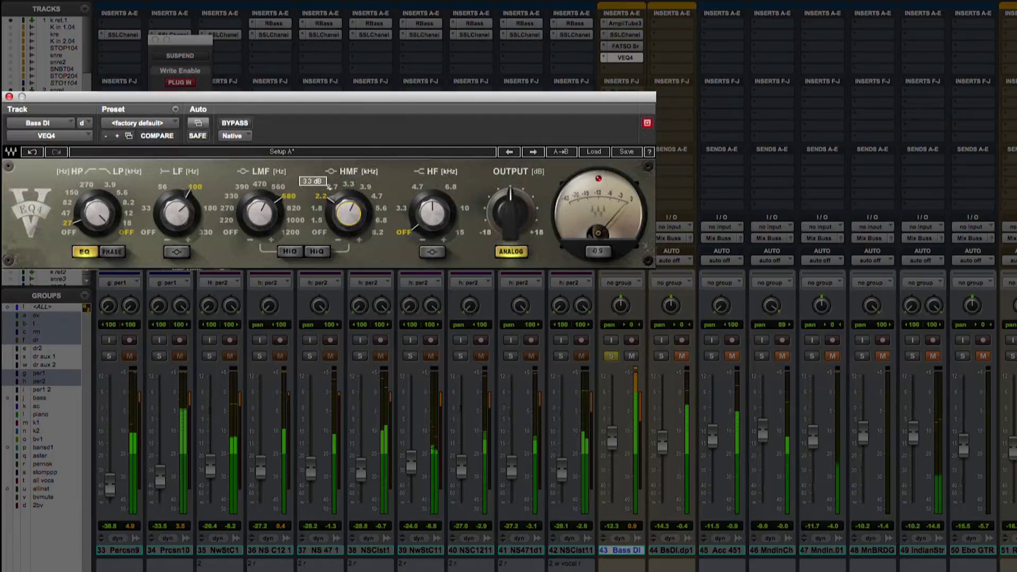
mouse_move(491, 187)
scroll(491, 186, down, 4)
scroll(500, 212, down, 1)
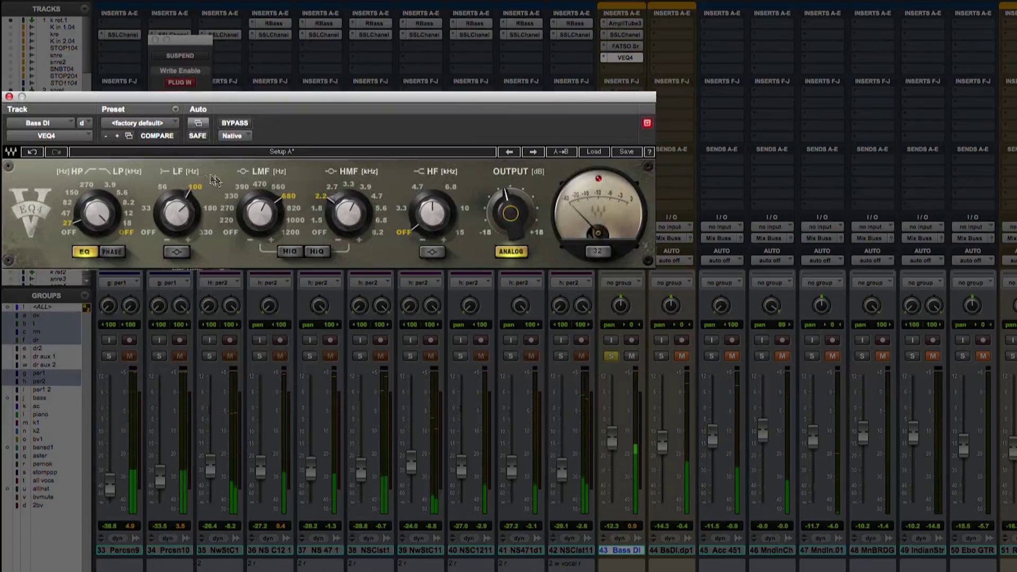
mouse_move(177, 212)
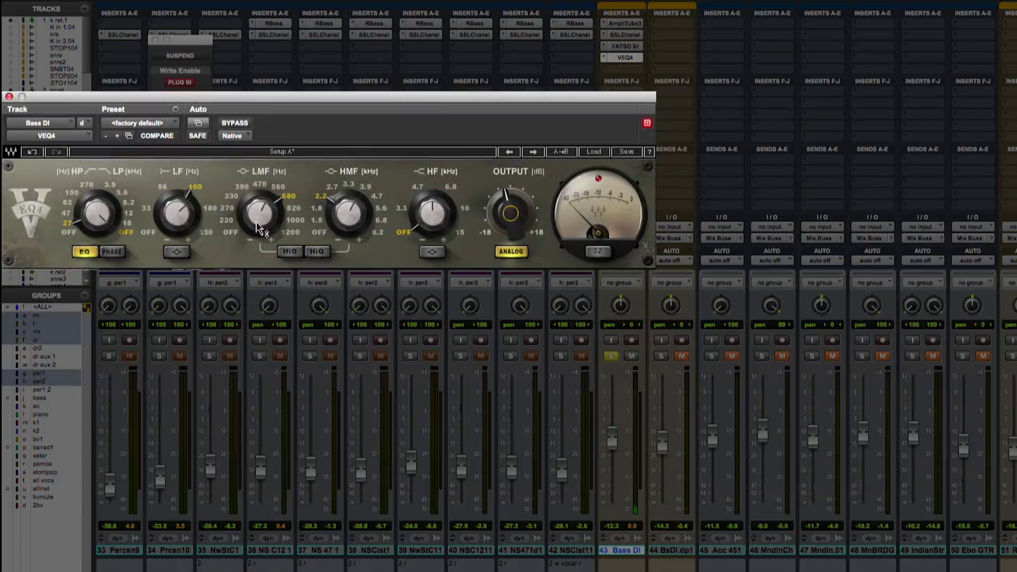
mouse_move(258, 225)
click(344, 210)
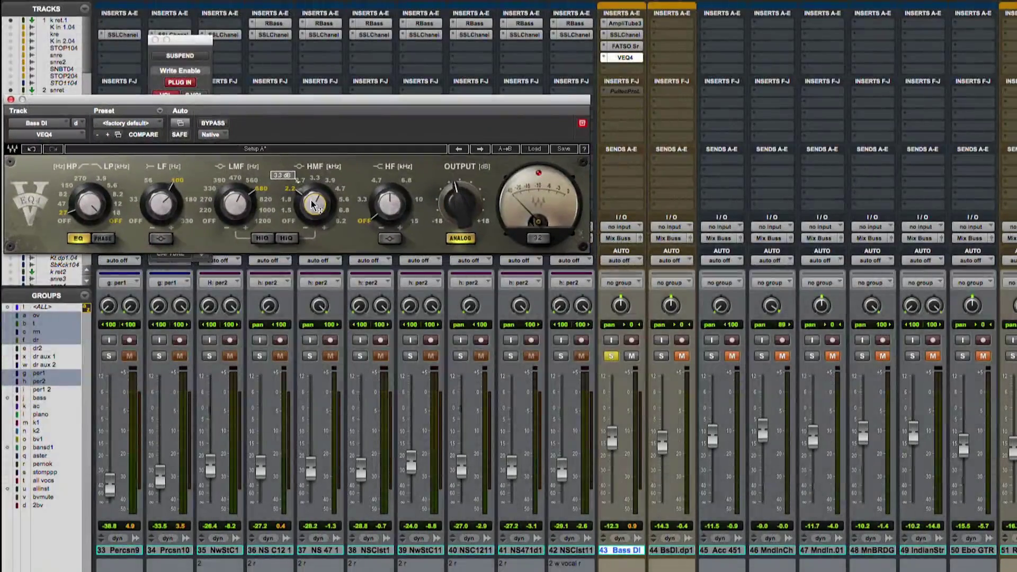
click(669, 26)
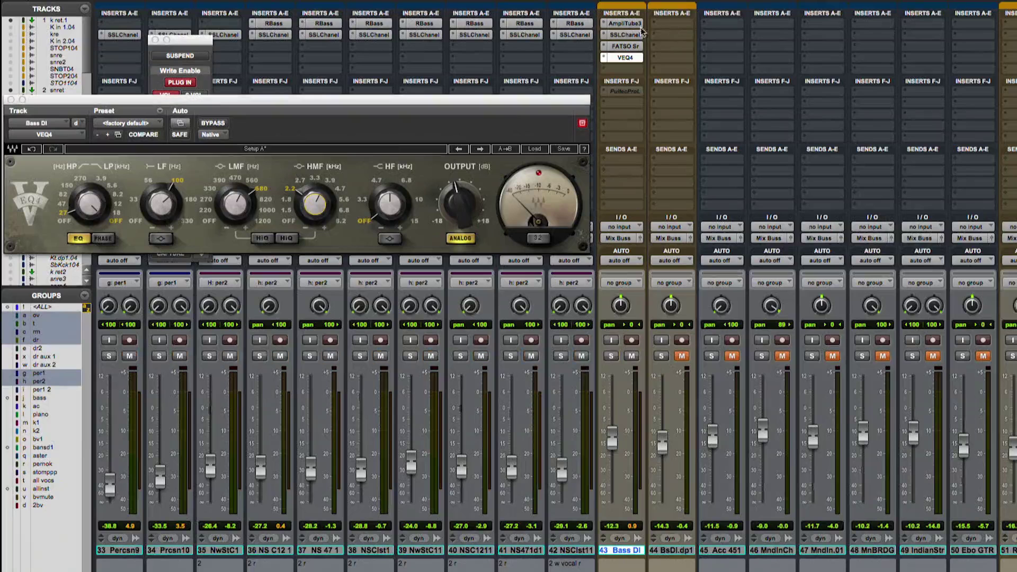
- Copy Bass DI's inserts to Bass DI.dup1 and raise AmpliTube gain, mid, treble; master to -6.8 dB
drag(673, 37, 670, 59)
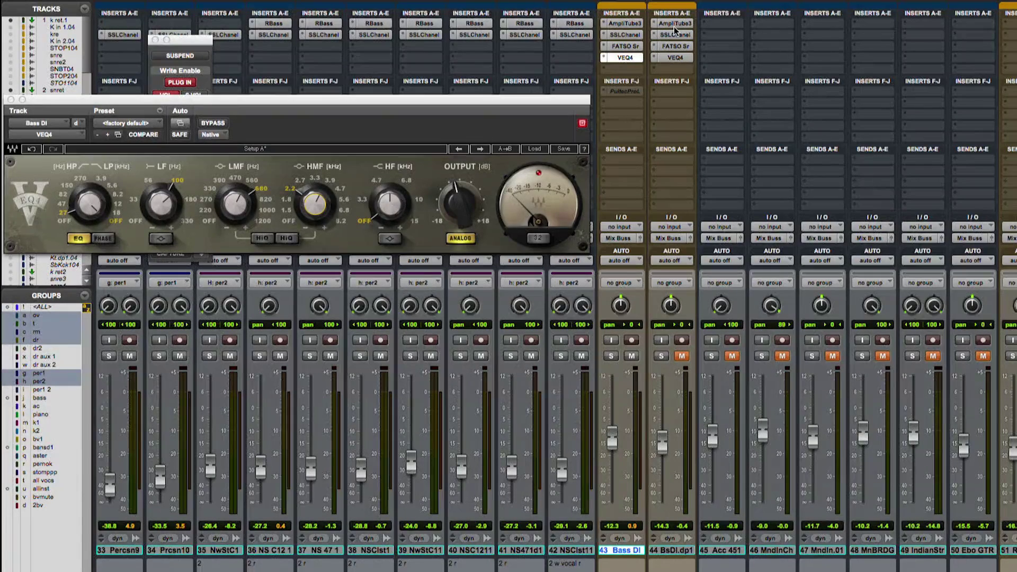
click(674, 23)
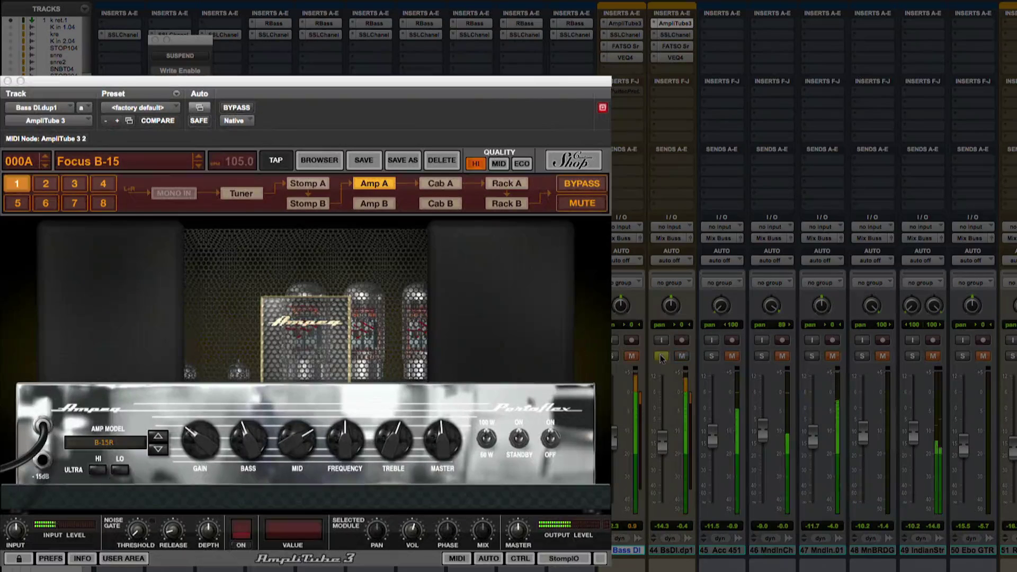
drag(200, 442, 200, 427)
drag(299, 442, 304, 412)
drag(393, 442, 392, 415)
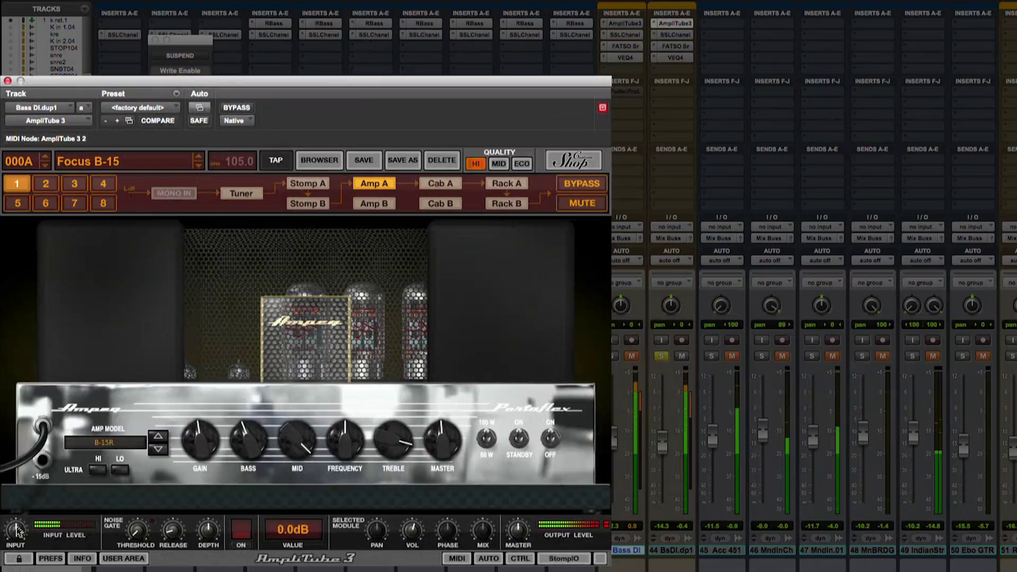
drag(512, 548, 512, 554)
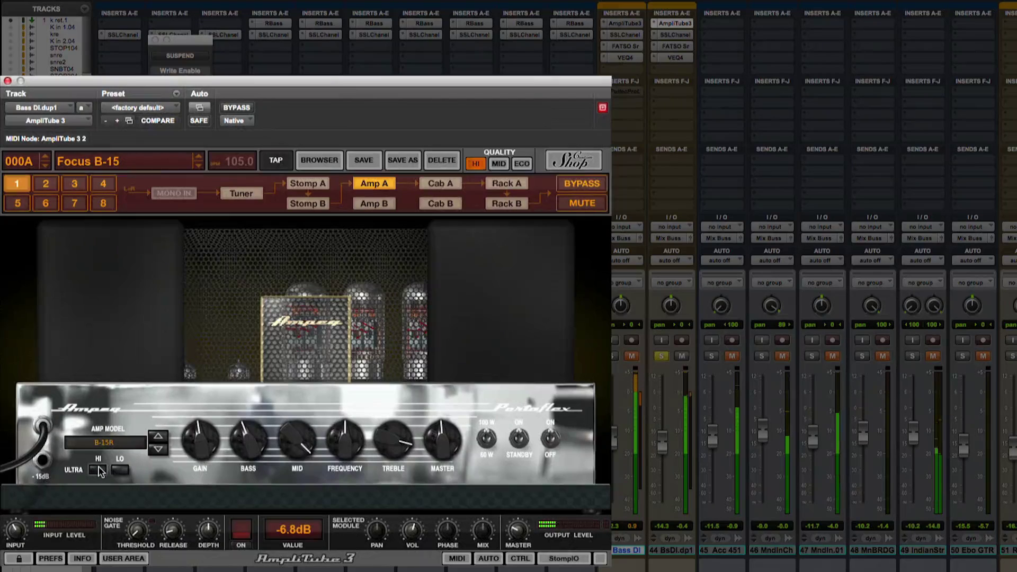
drag(282, 451, 282, 451)
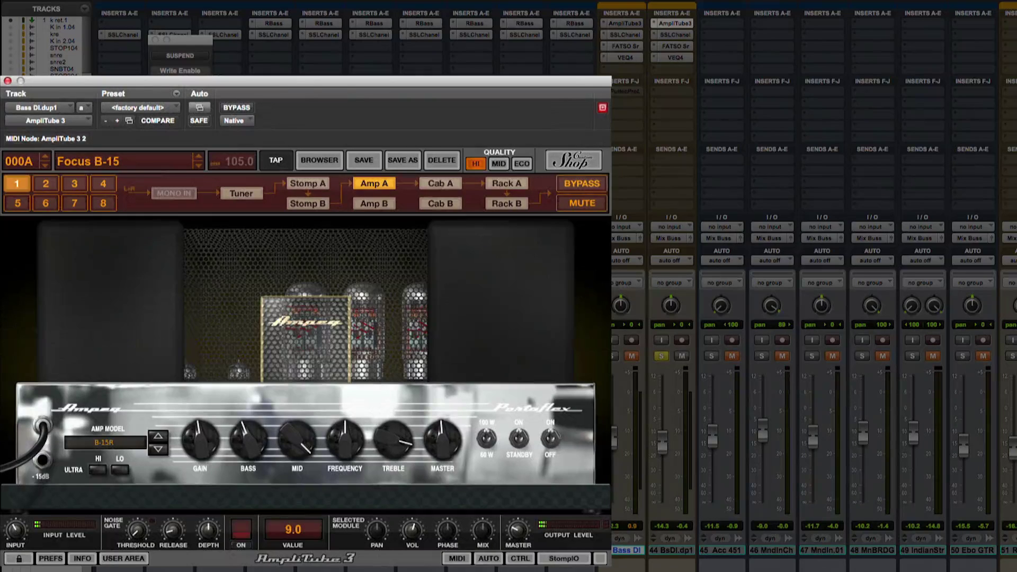
- On Bass DI.dup1, lower the SSL compressor threshold and deepen FATSO Sr channel 1 compression
click(676, 34)
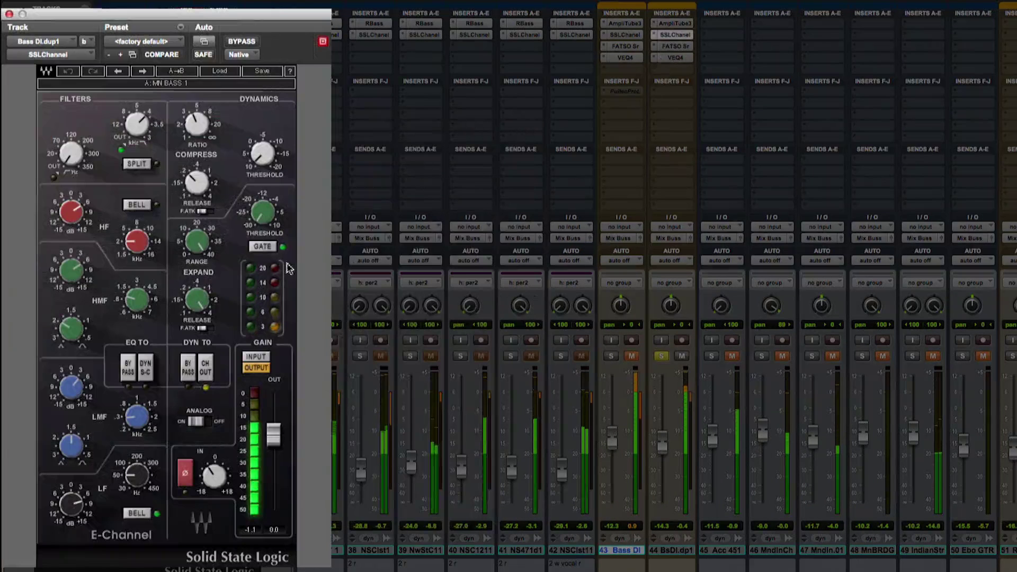
mouse_move(268, 155)
mouse_down()
mouse_move(268, 143)
mouse_move(262, 156)
mouse_up()
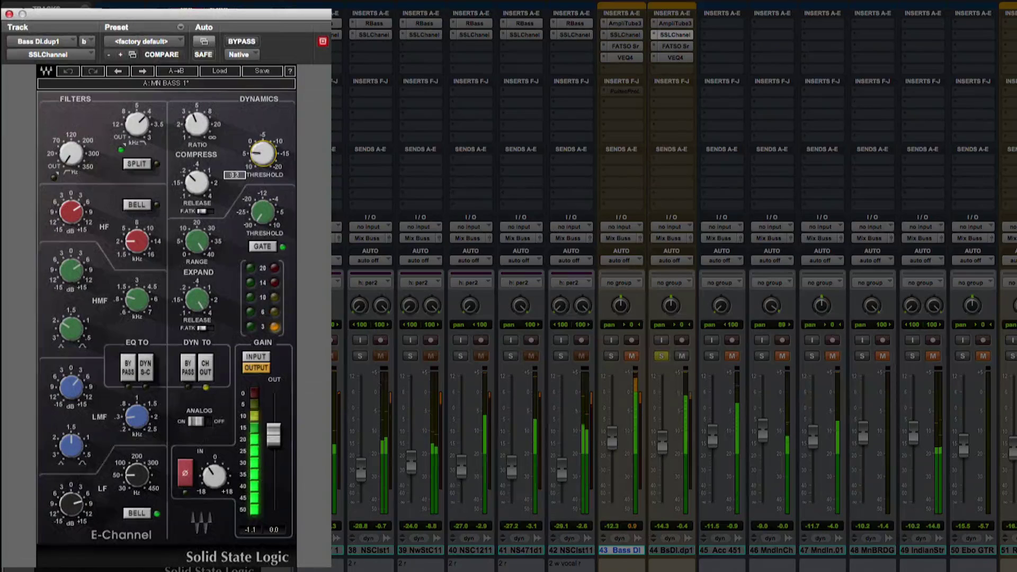
click(676, 46)
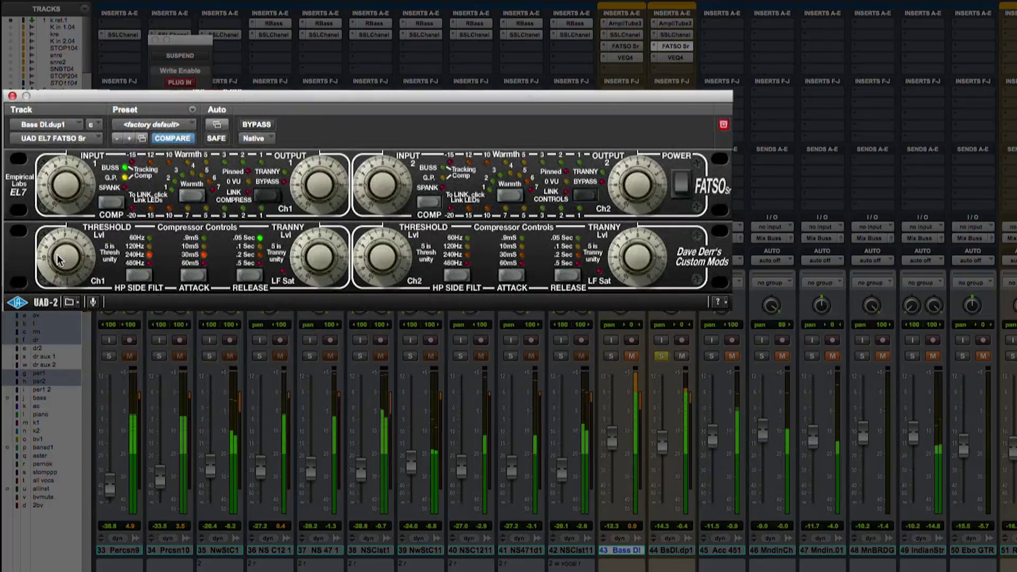
mouse_move(59, 260)
mouse_down()
mouse_move(64, 241)
mouse_move(61, 258)
mouse_up()
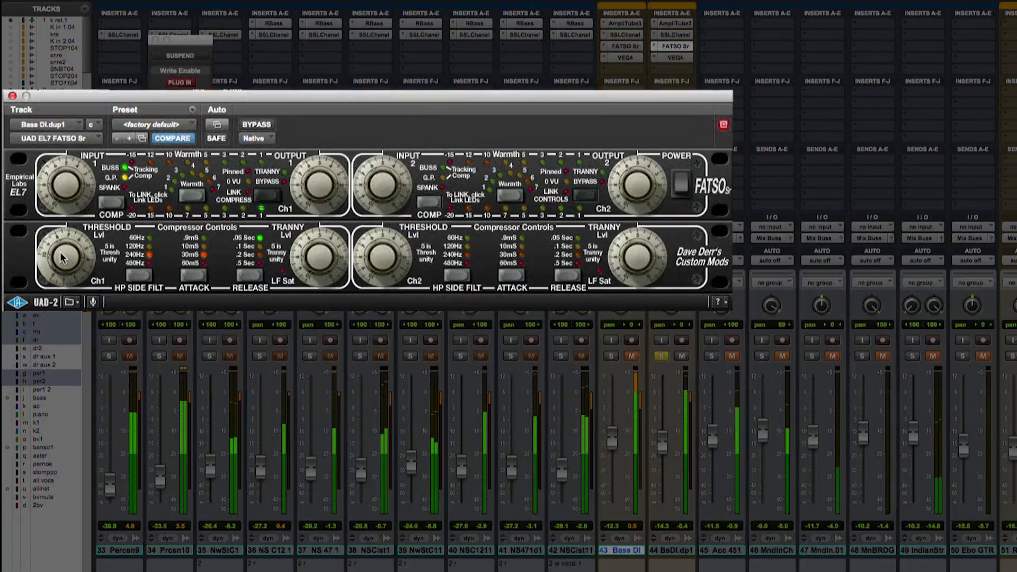
- Raise the VEQ4 low-frequency boost on Bass DI.dup1 to about 6.8 dB
click(674, 58)
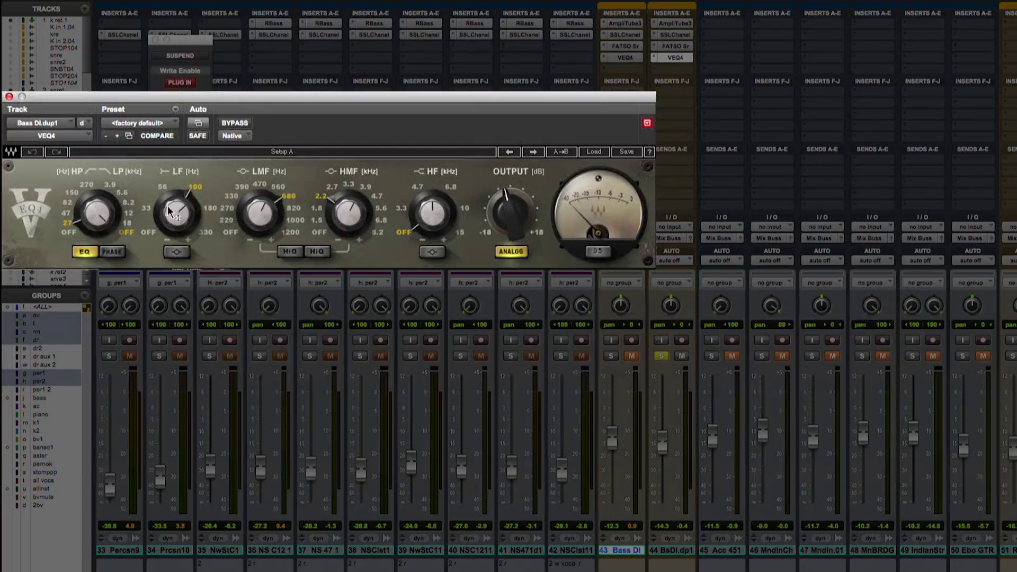
drag(187, 216, 187, 212)
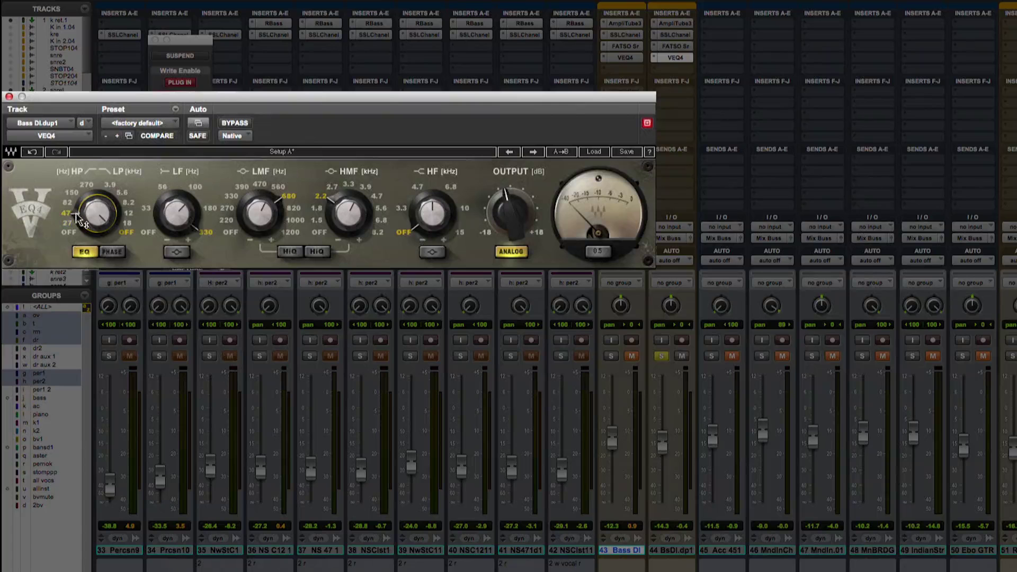
drag(186, 225, 186, 239)
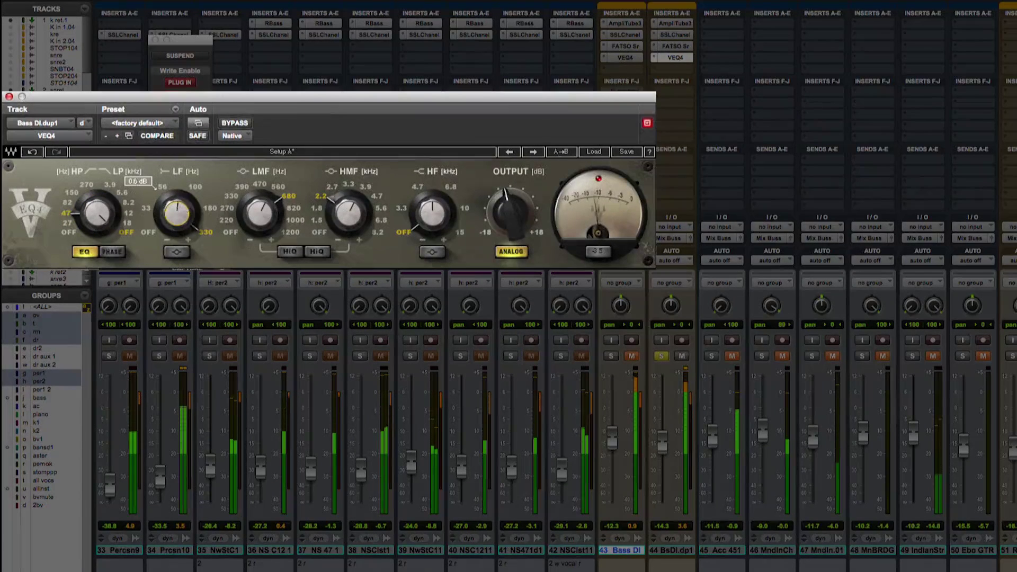
drag(182, 216, 183, 214)
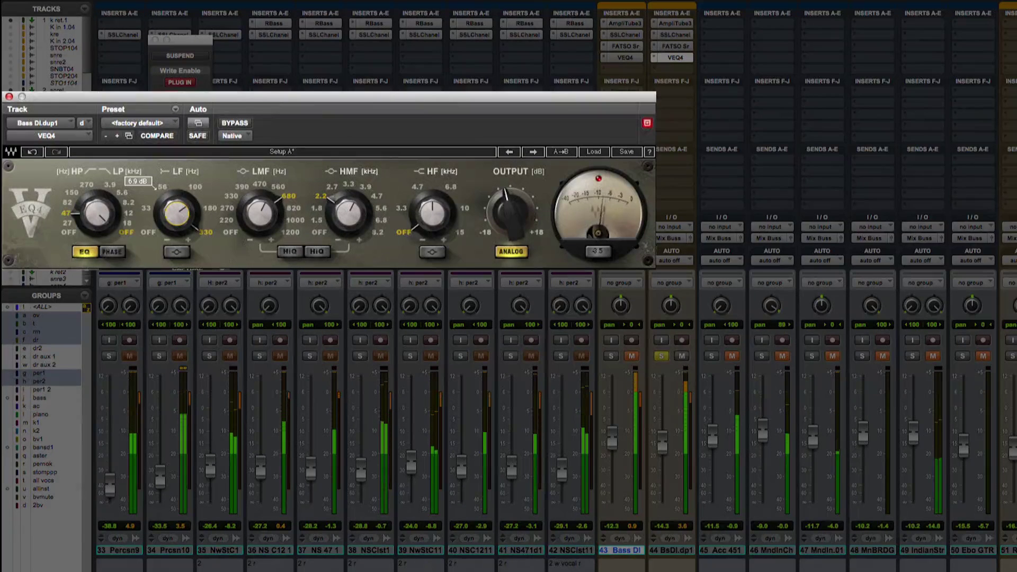
- Lower Bass DI.dup1's fader, assign both bass tracks to the bass group, and unsolo them
click(630, 355)
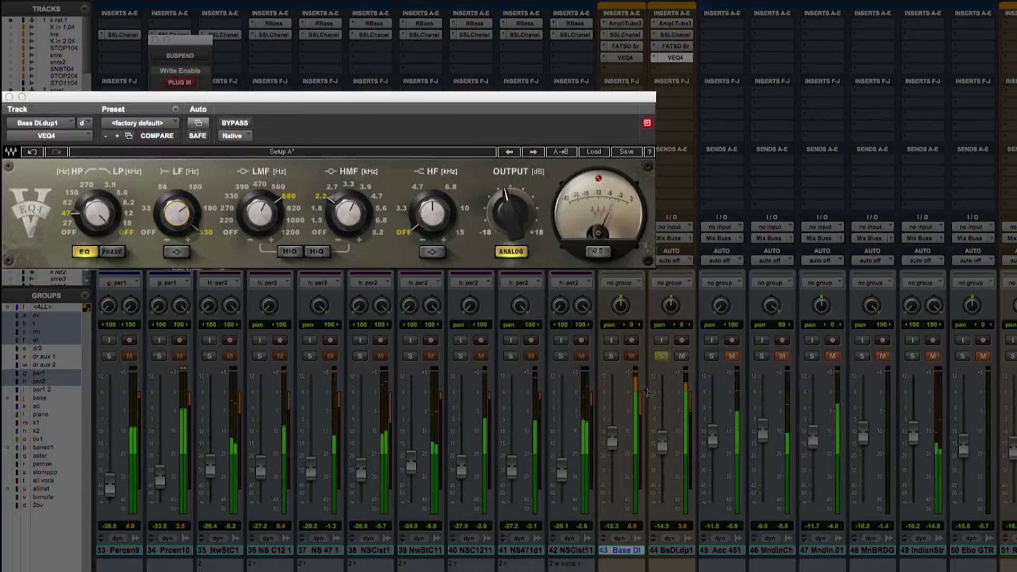
mouse_move(663, 444)
mouse_down()
mouse_move(647, 508)
mouse_move(671, 447)
mouse_up()
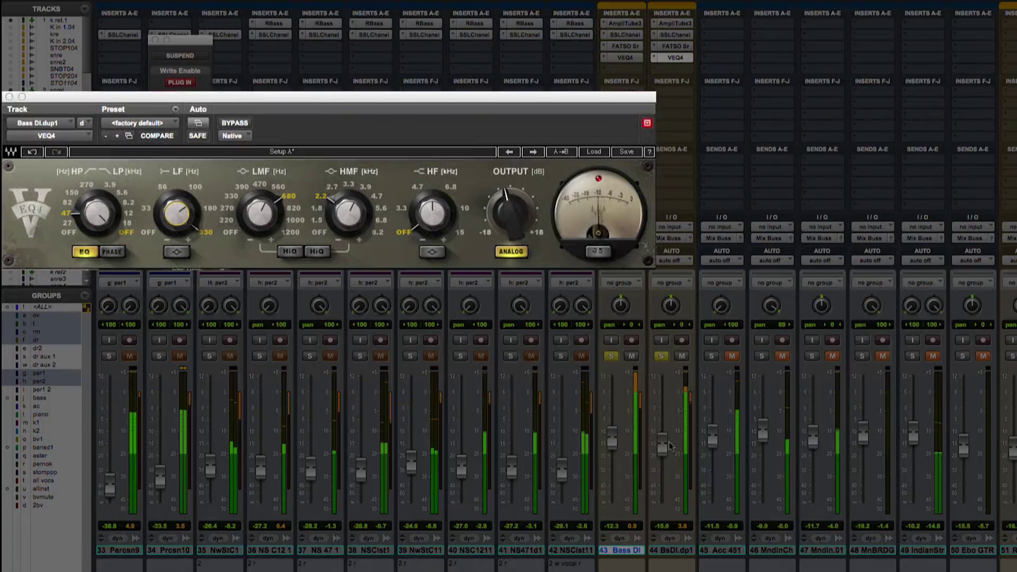
click(44, 398)
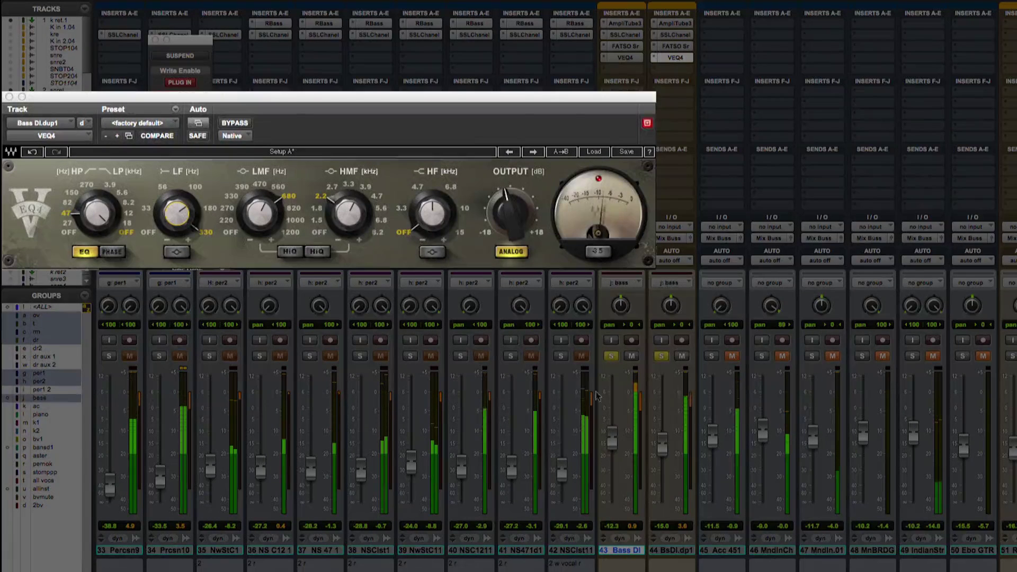
click(612, 356)
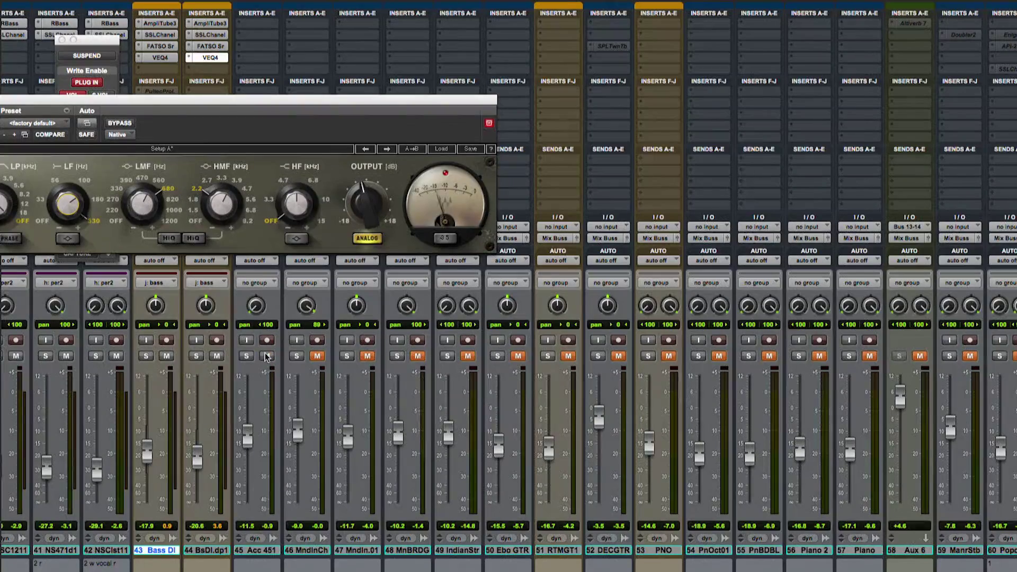
- Solo Acc 451 and insert an SSLChannel strip loaded with the mnAcoustic3 preset
click(246, 356)
drag(176, 98, 707, 119)
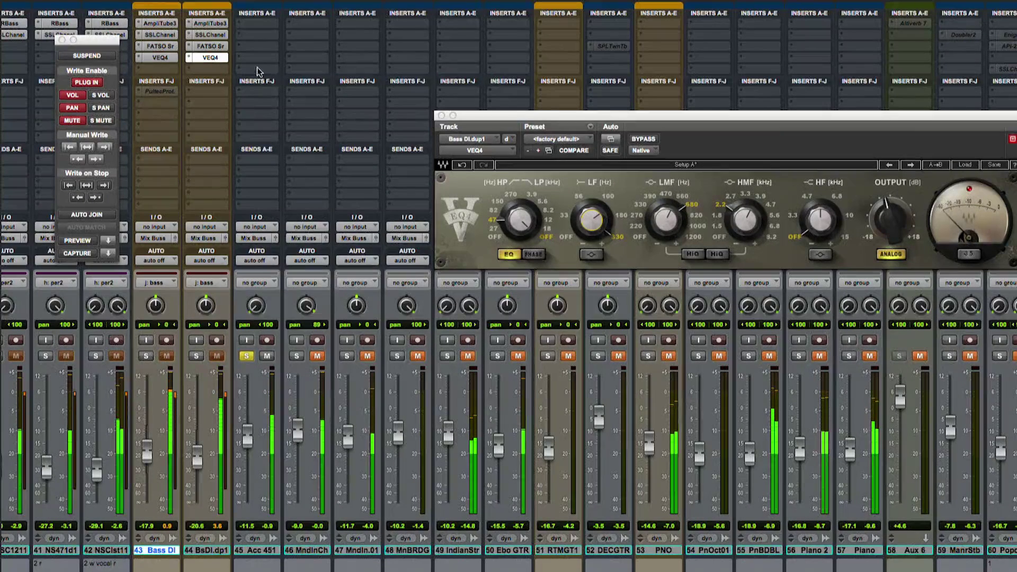
click(253, 33)
click(295, 60)
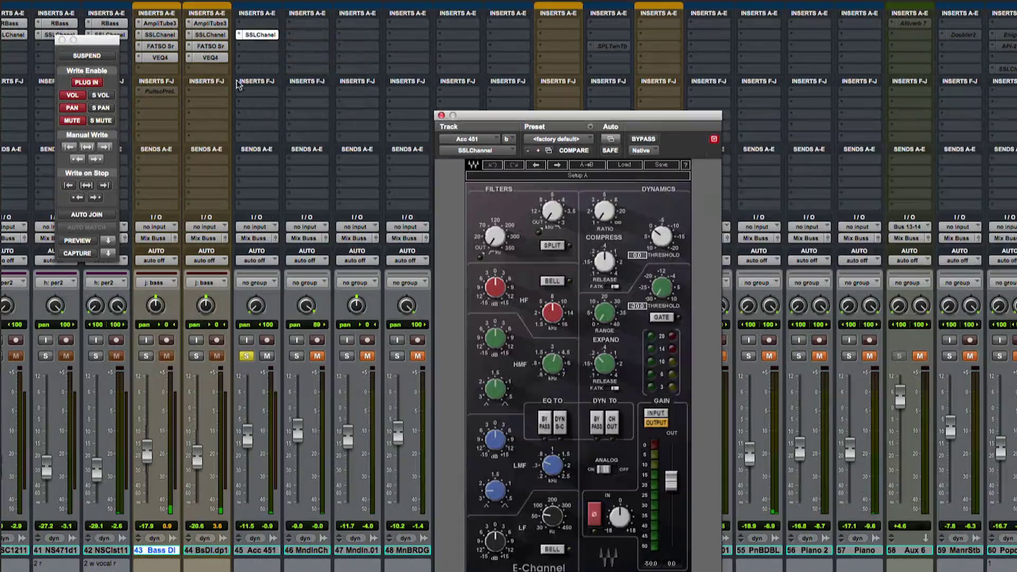
click(623, 164)
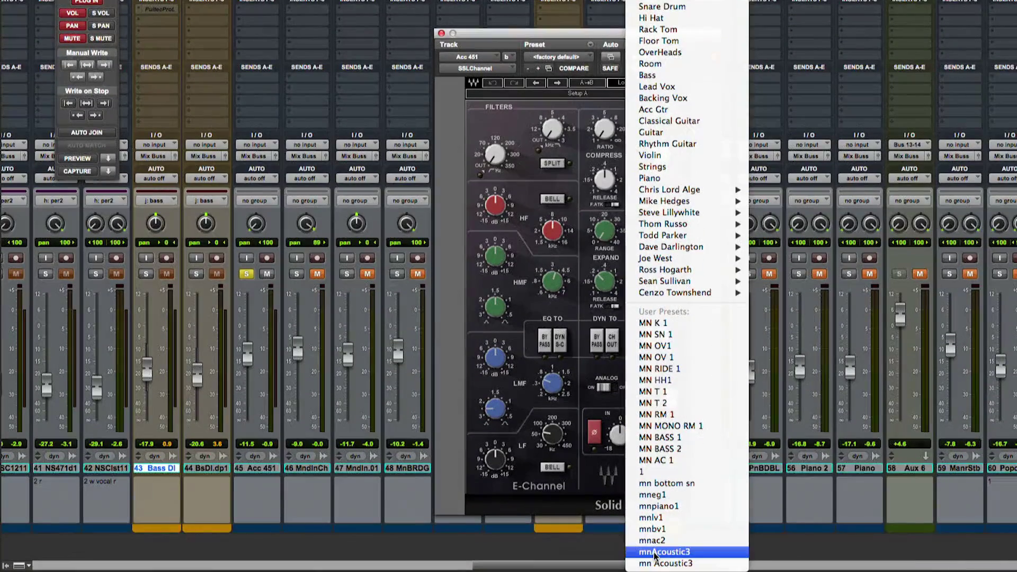
click(664, 552)
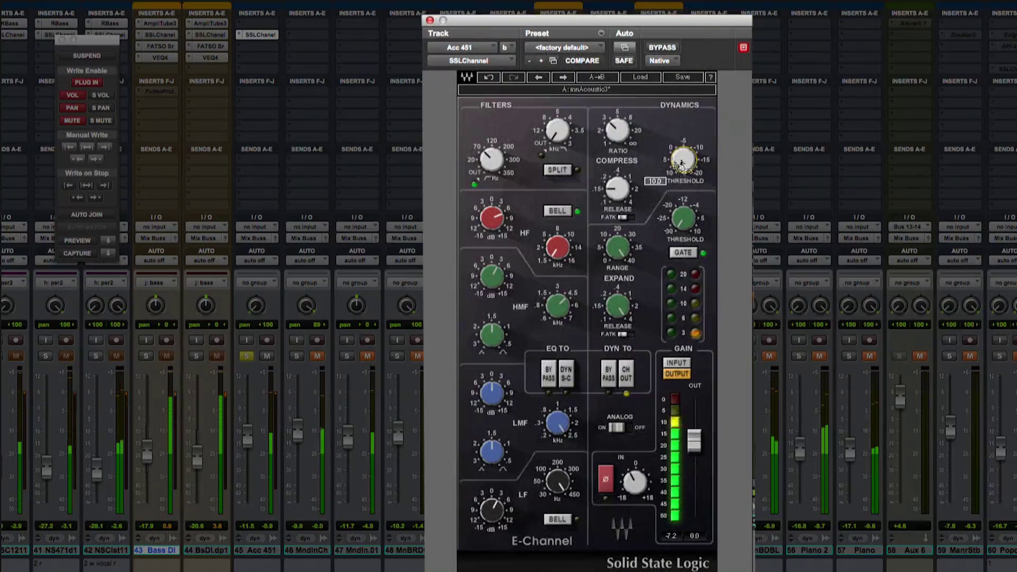
- Set the SSL HF band to 3.66 kHz, LF gain about 2.5, and lower the compressor ratio toward 1
drag(558, 248, 557, 246)
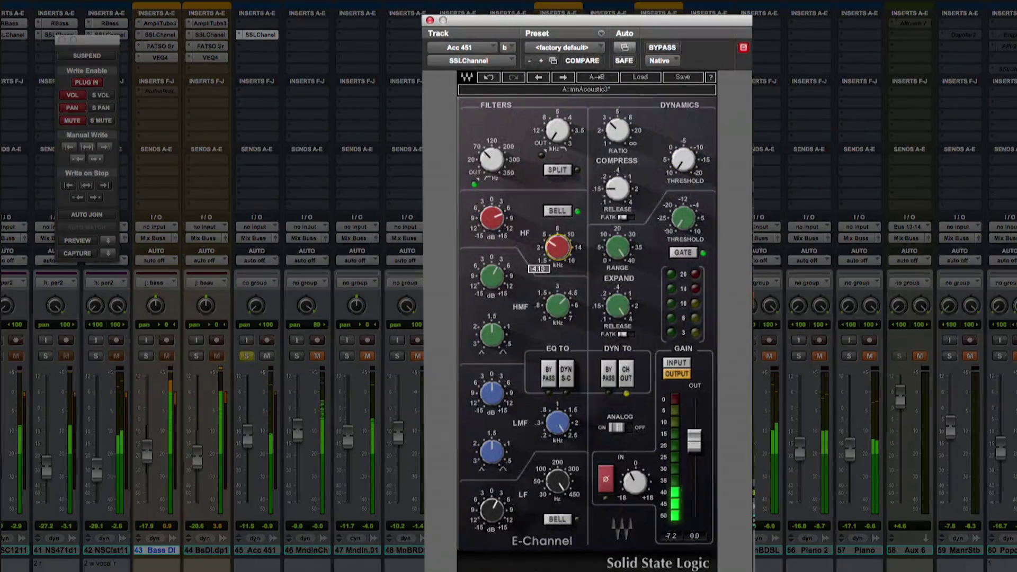
drag(492, 218, 493, 215)
drag(557, 247, 558, 250)
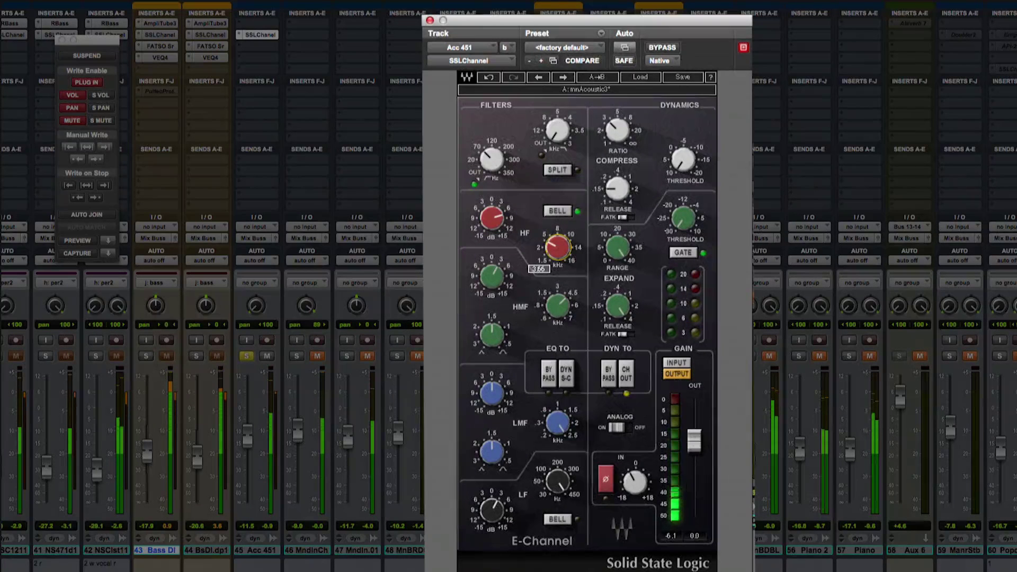
drag(492, 511, 492, 513)
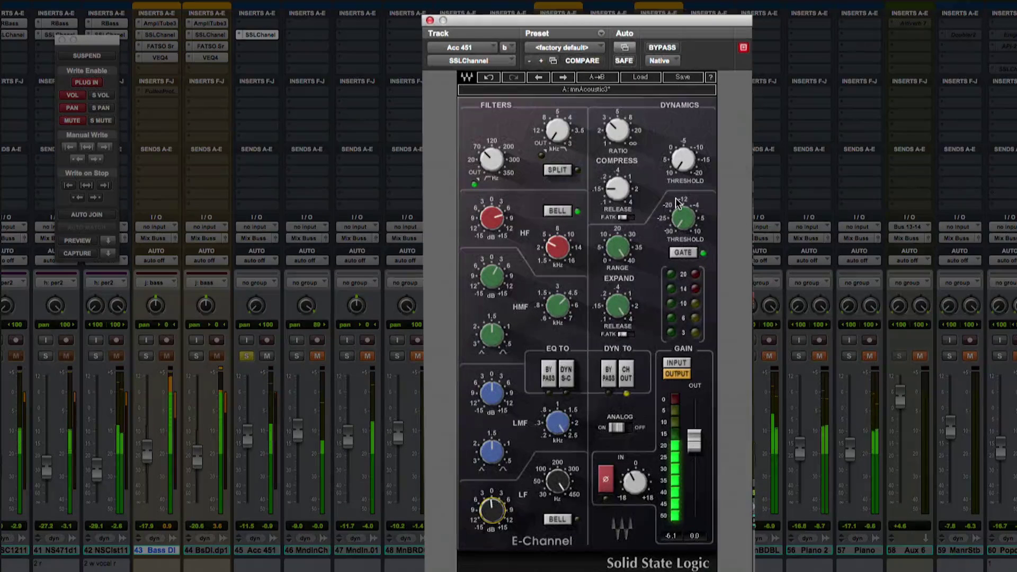
click(692, 168)
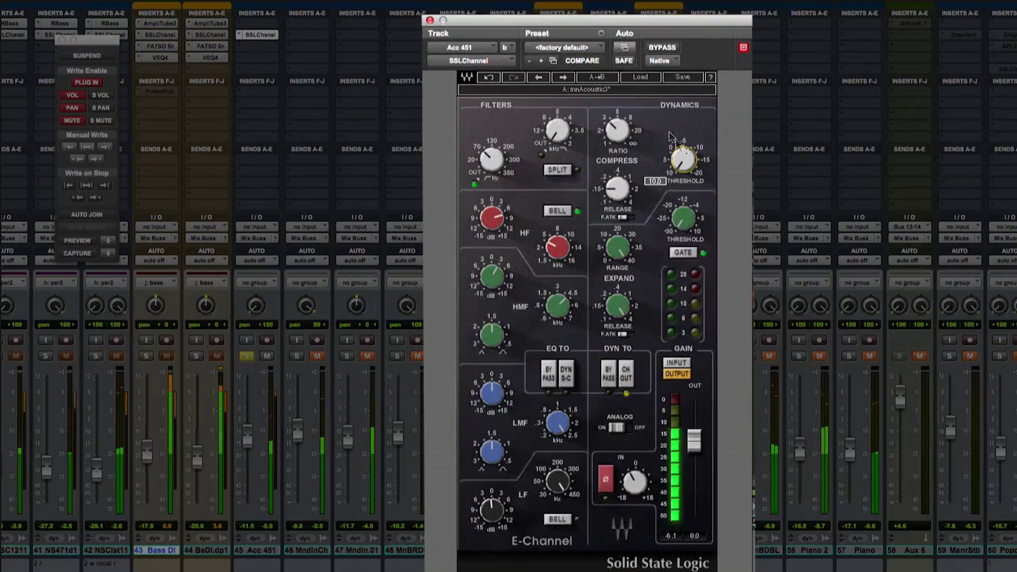
drag(622, 128, 618, 132)
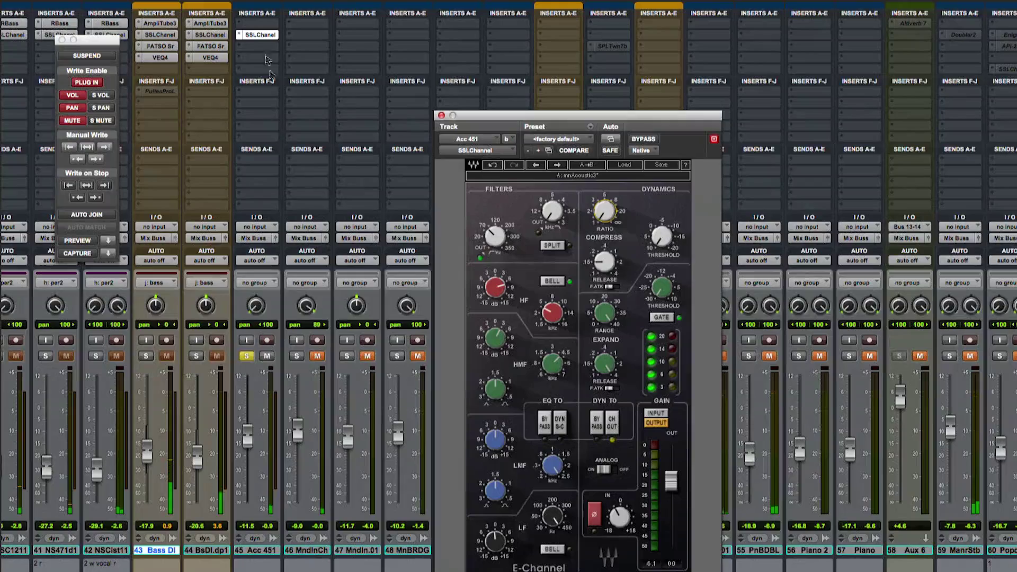
- Add a UAD 1176SE Legacy to Acc 451, raising input and lowering output during playback
click(251, 46)
mouse_move(313, 115)
mouse_move(424, 129)
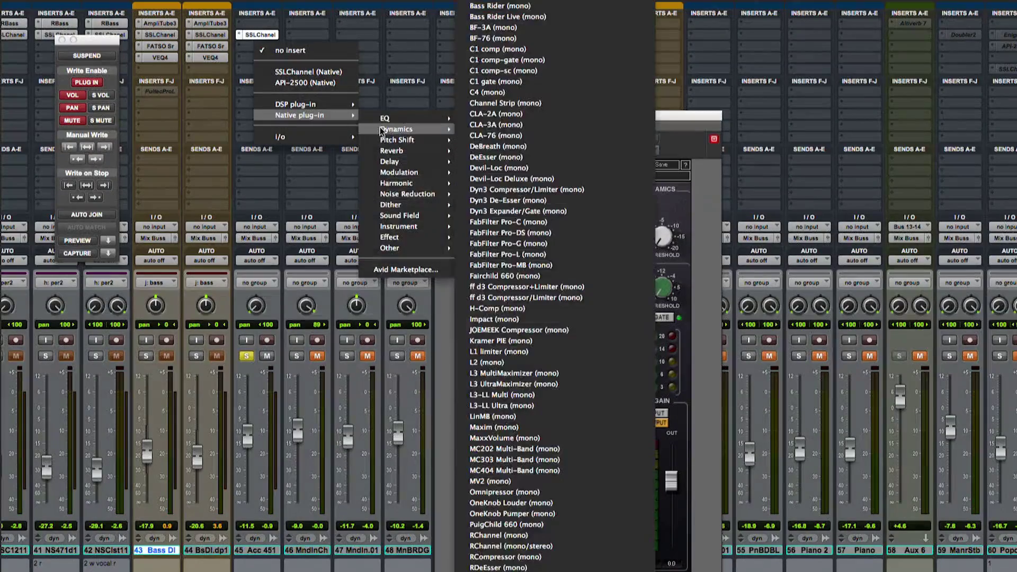
scroll(524, 529, down, 20)
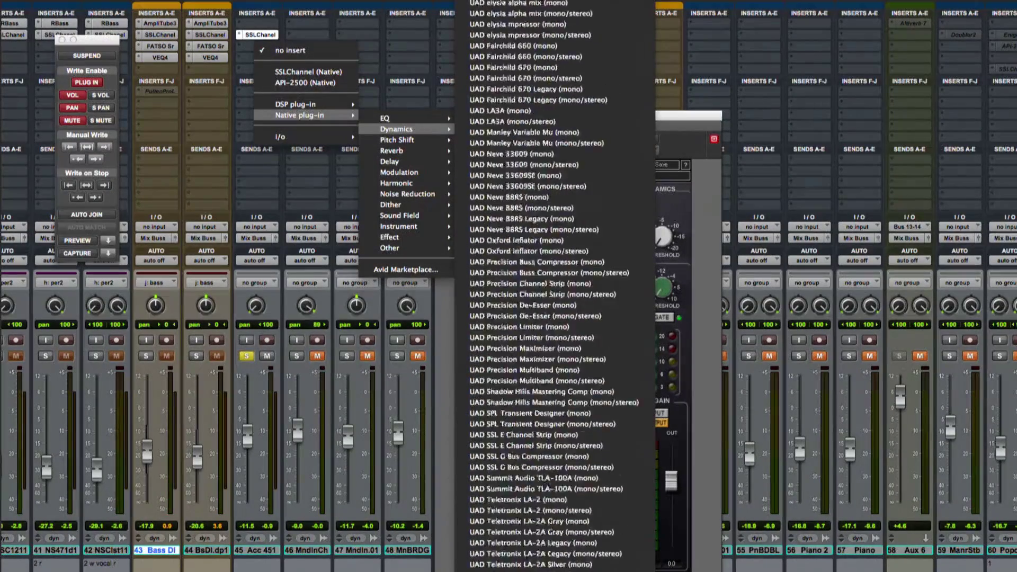
click(379, 432)
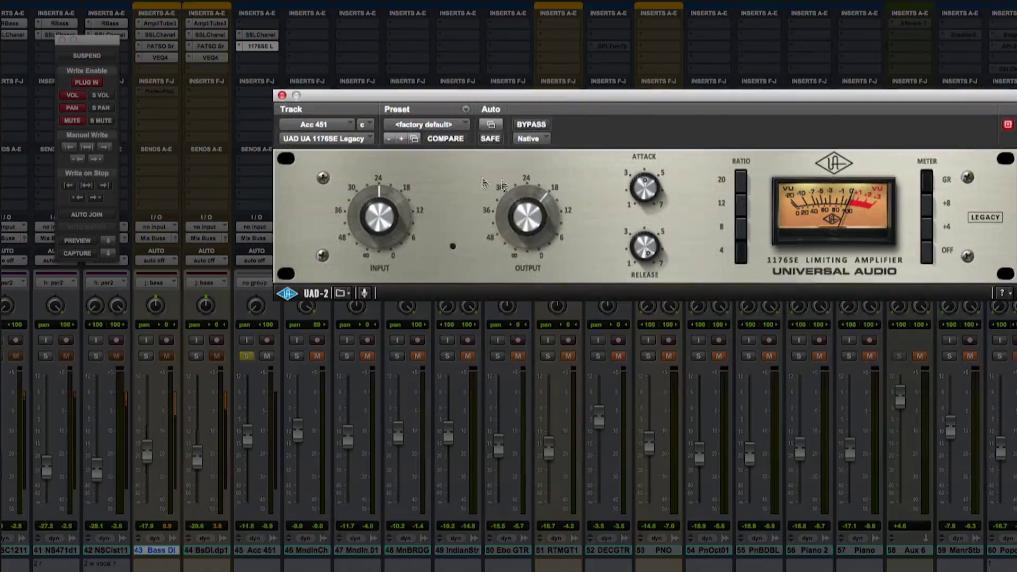
key(space)
drag(381, 198, 385, 201)
drag(539, 204, 532, 206)
drag(382, 204, 385, 209)
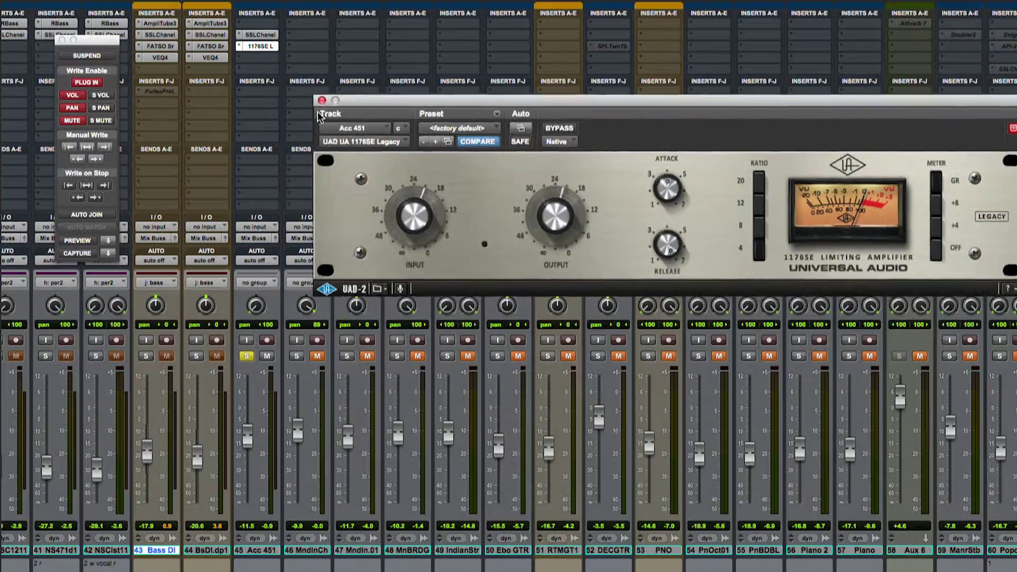
- Insert a VEQ4 EQ as Acc 451's third insert
click(254, 59)
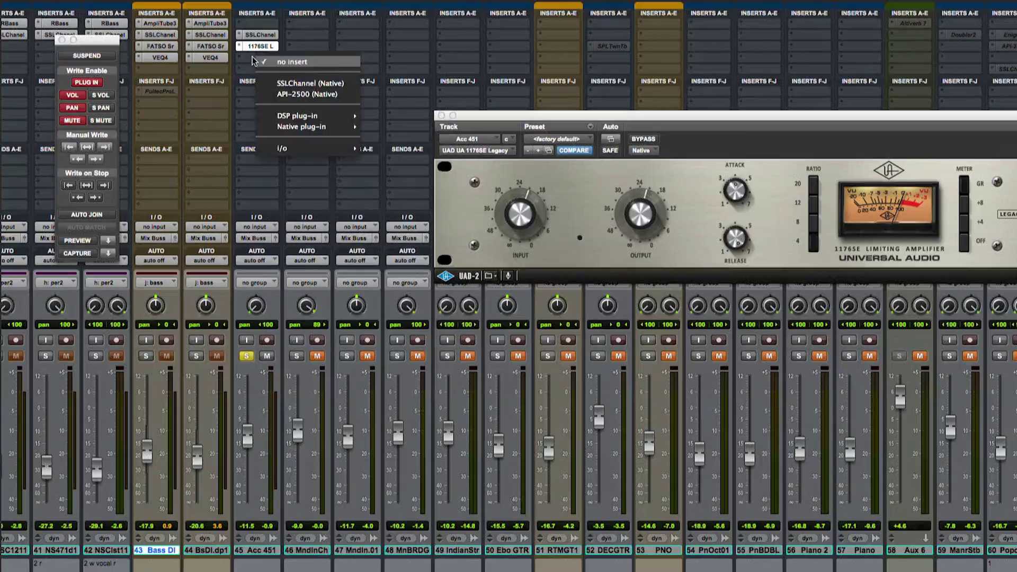
mouse_move(318, 127)
mouse_move(398, 137)
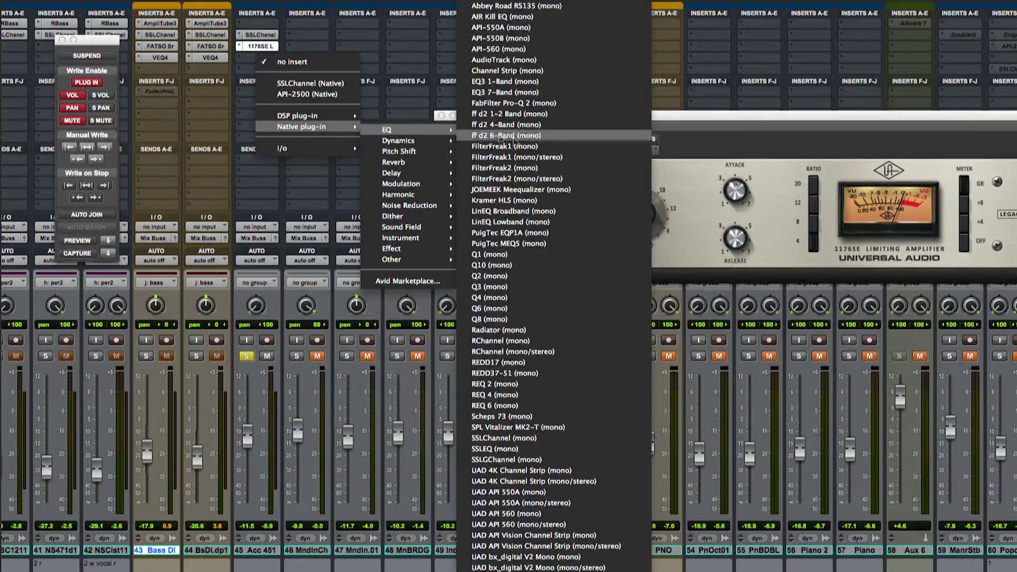
scroll(596, 375, down, 5)
scroll(545, 286, down, 15)
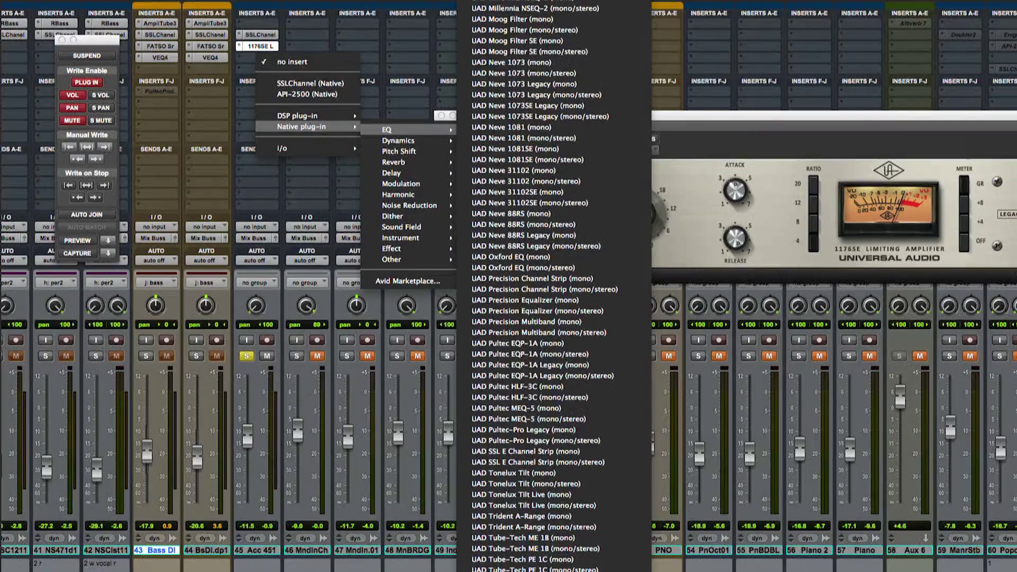
scroll(534, 359, down, 5)
click(535, 358)
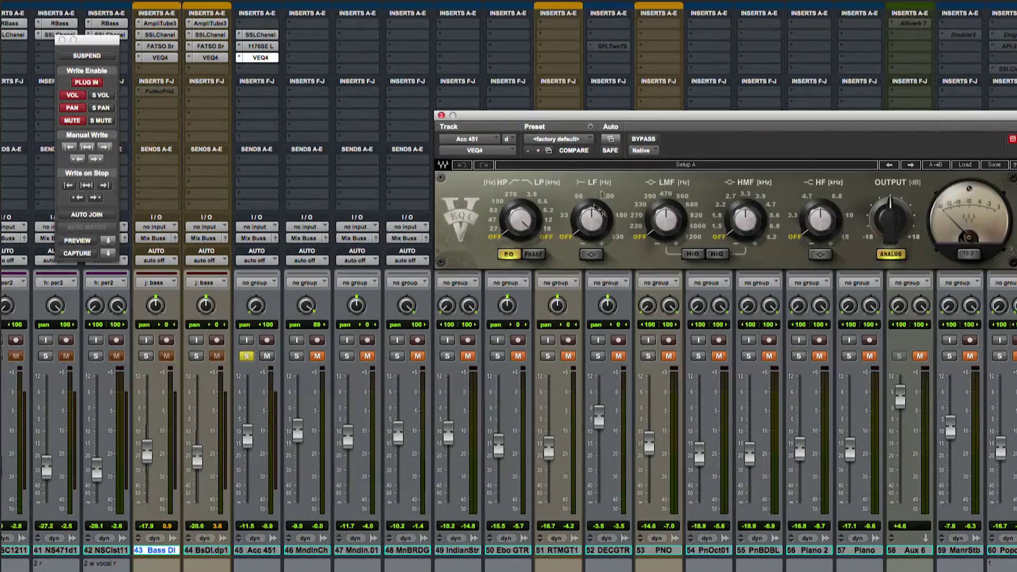
- On Acc 451's VEQ4, boost the high band 2.1 dB and set the upper-mid to 2.2 kHz
drag(649, 121, 578, 75)
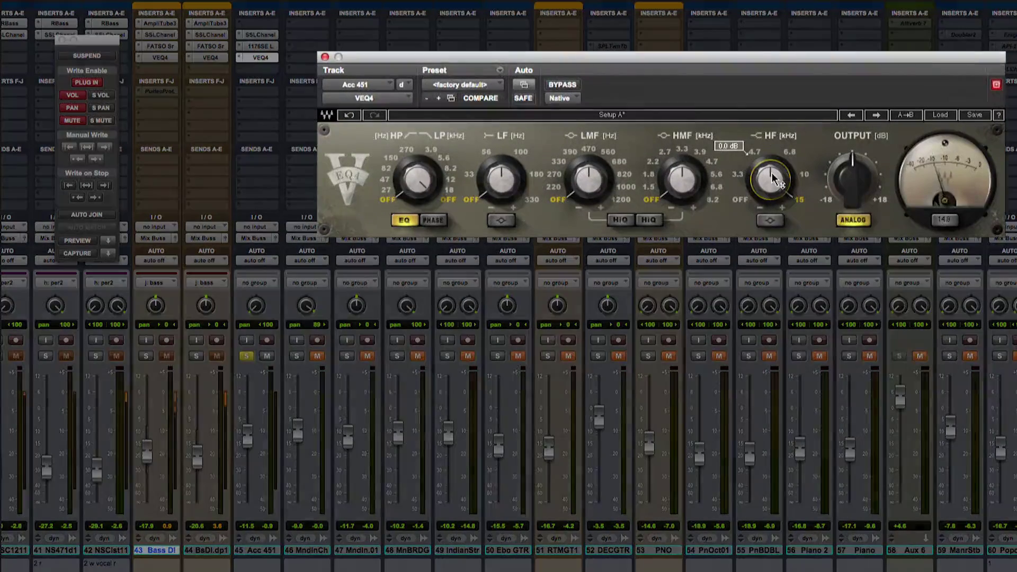
key(space)
drag(752, 173, 770, 171)
drag(669, 190, 668, 179)
scroll(684, 197, up, 2)
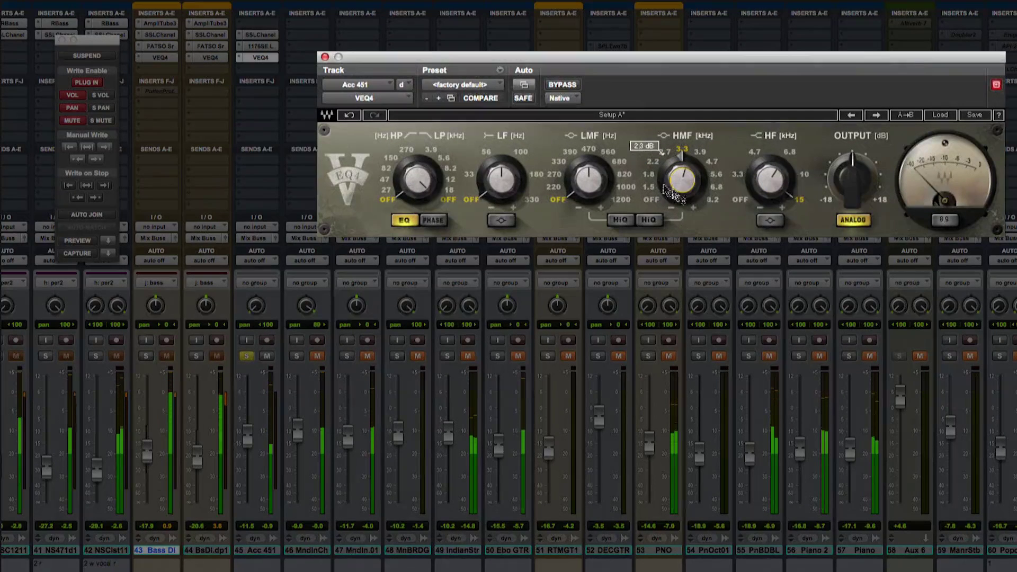
scroll(408, 175, up, 3)
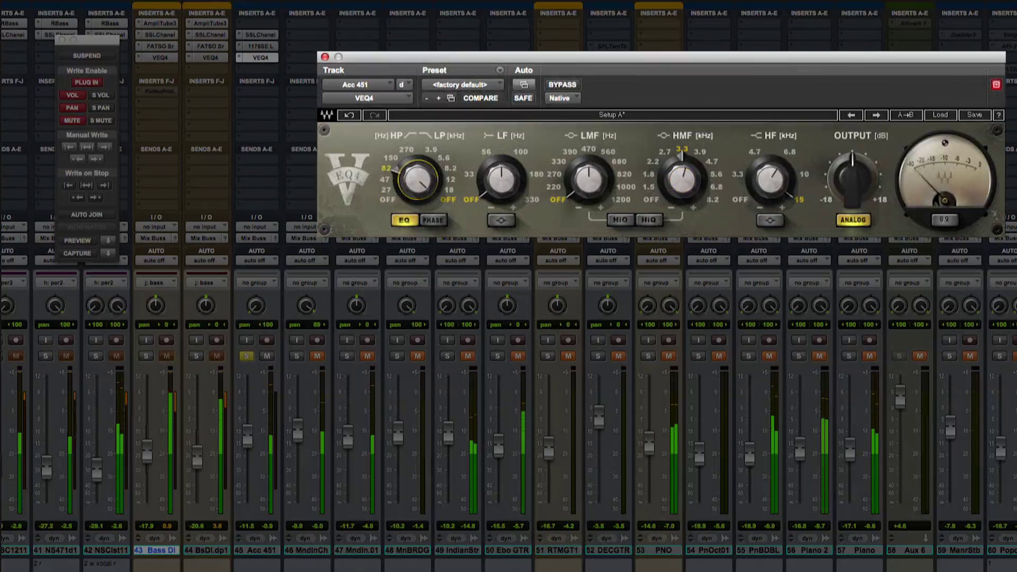
scroll(418, 179, up, 1)
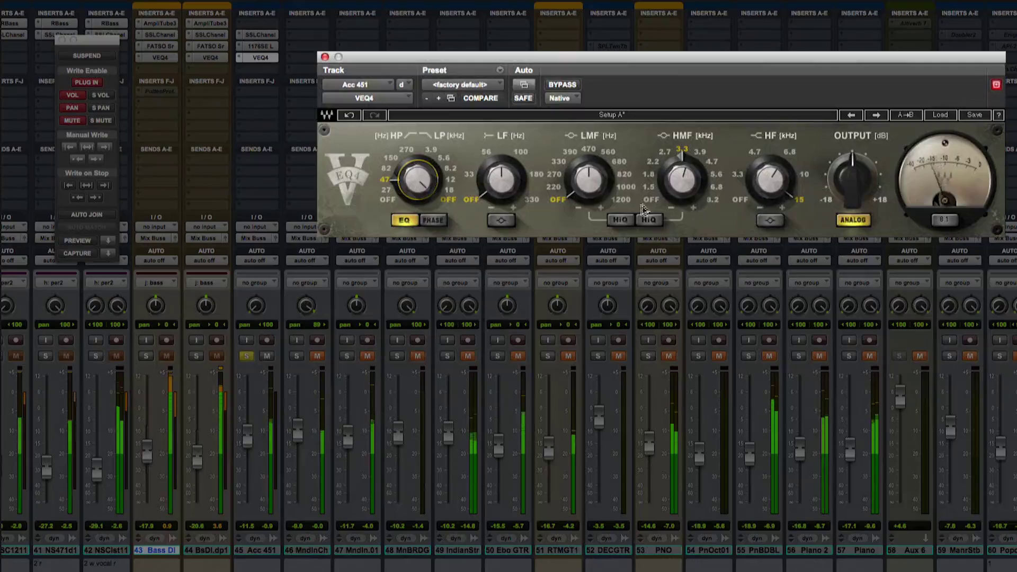
key(space)
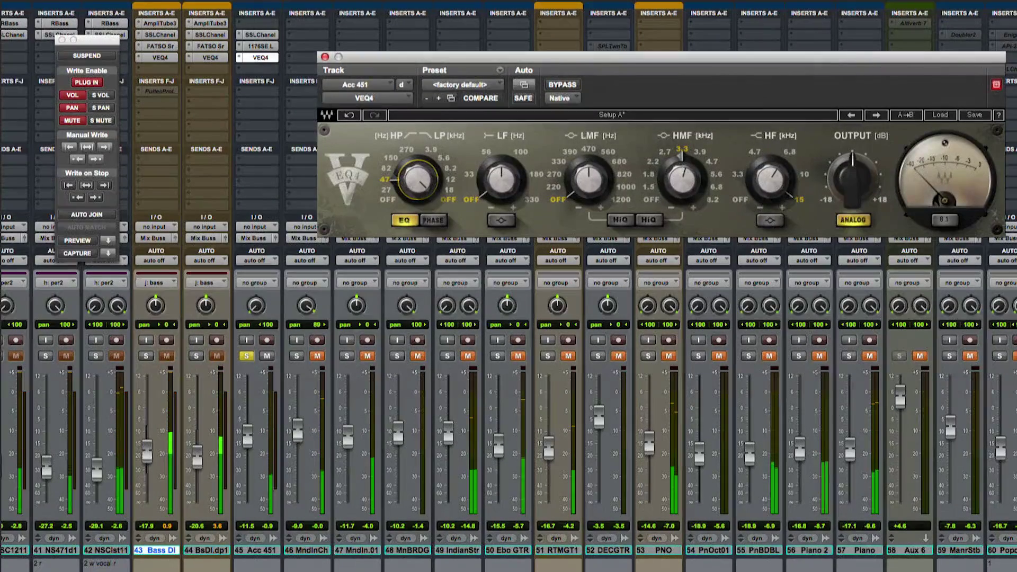
- Unsolo Acc 451, lower its fader to -12.9 dB, then unmute and solo Mandolin Chords
click(247, 356)
drag(247, 436, 295, 438)
click(317, 356)
click(296, 356)
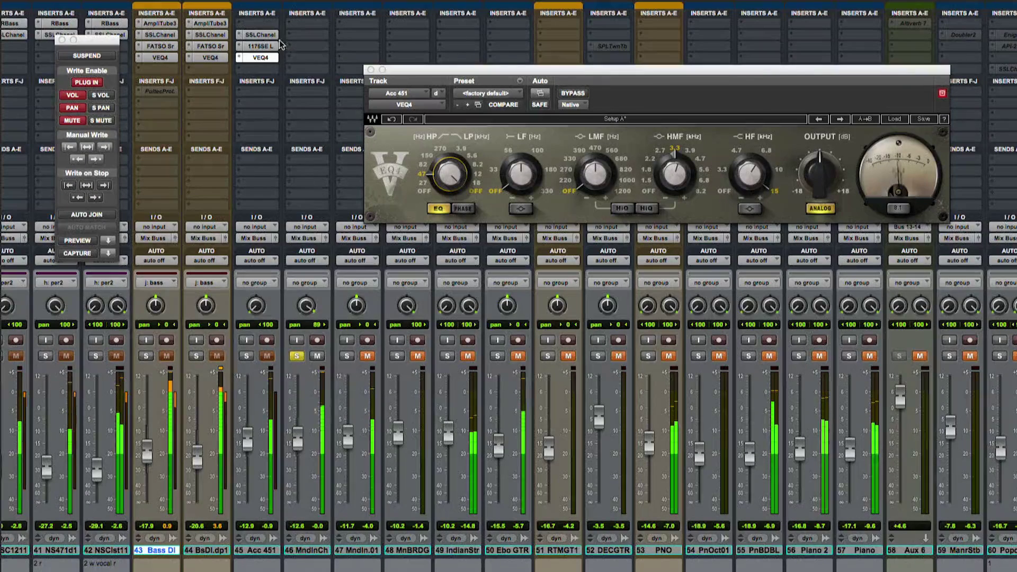
- Copy the SSLChannel and 1176SE L inserts to Mandolin Chords and boost SSL LF gain to about 4.6 dB
key(space)
drag(274, 35, 307, 47)
drag(267, 58, 306, 63)
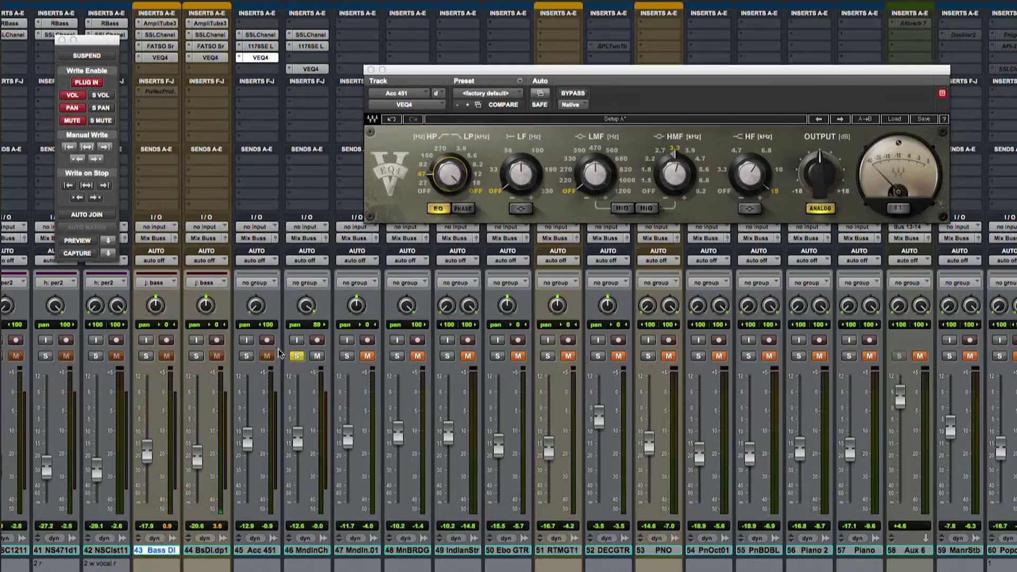
click(311, 35)
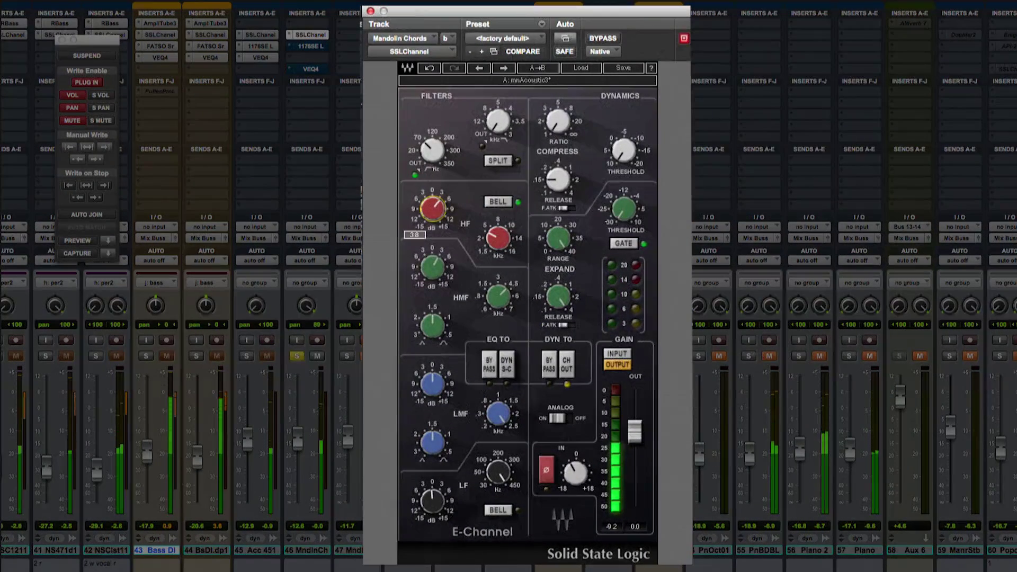
drag(432, 501, 432, 488)
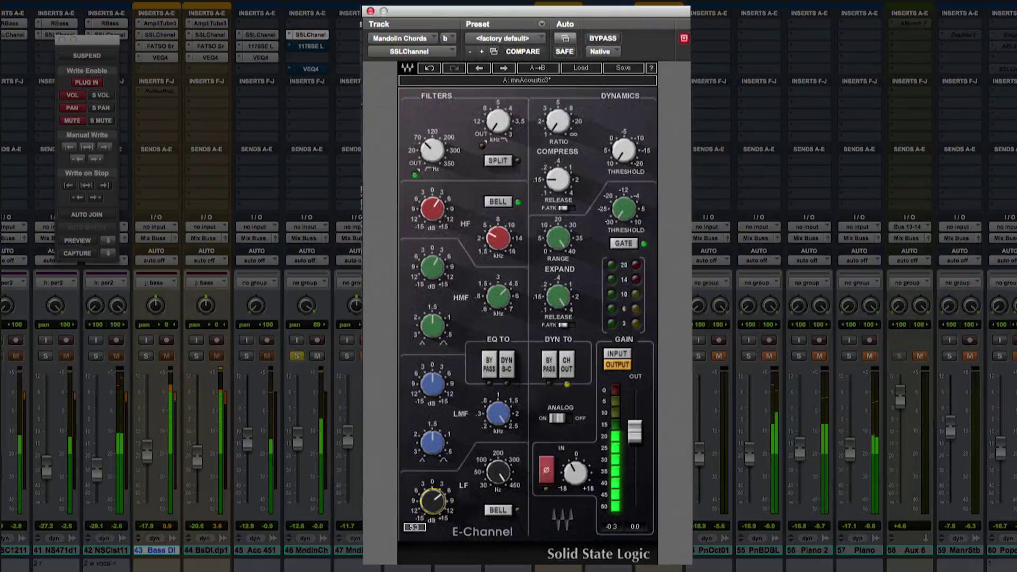
click(433, 209)
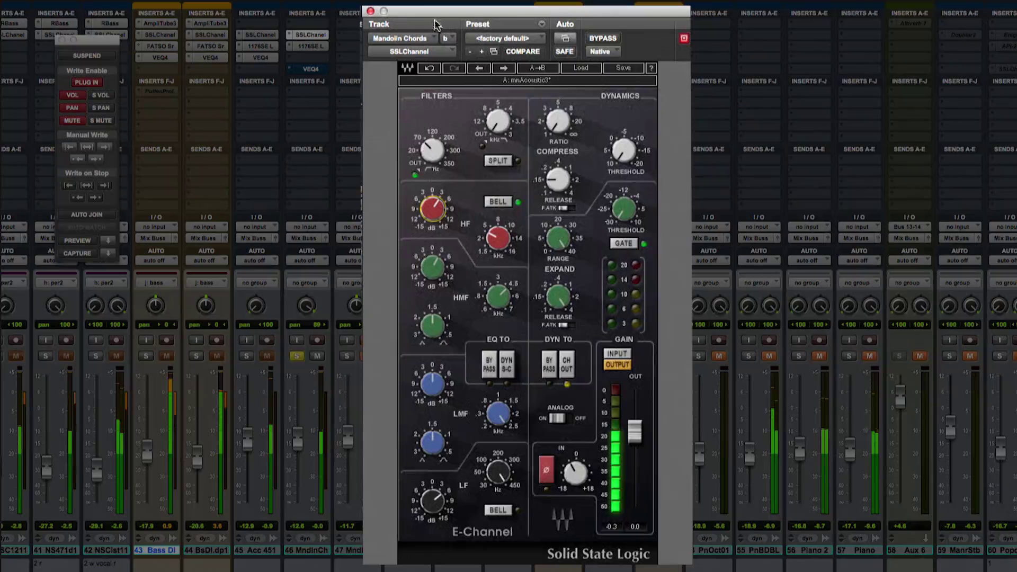
- Check the mandolin's 1176, activate its VEQ4, and adjust the VEQ4 high-frequency gain
click(310, 46)
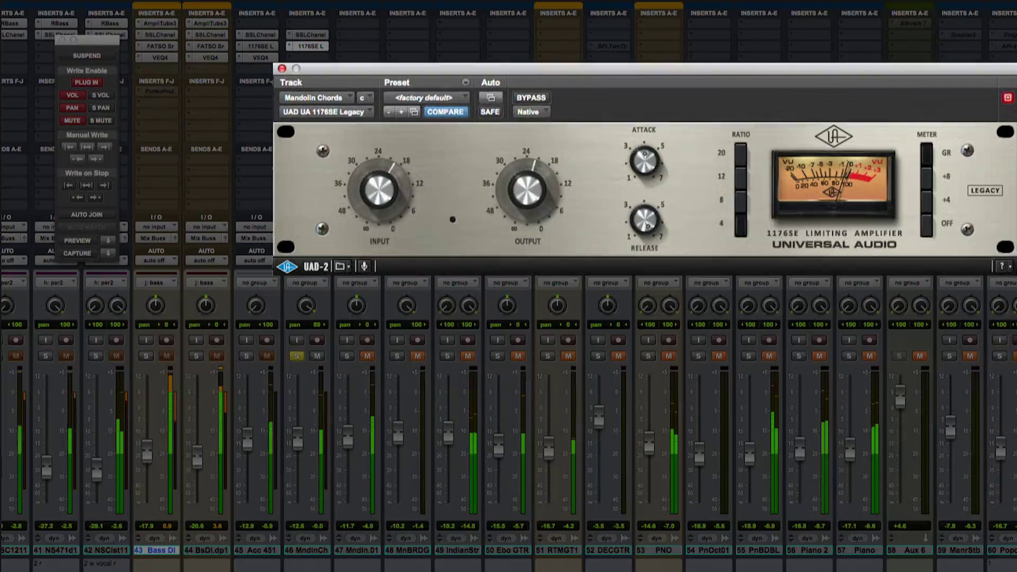
click(310, 69)
click(575, 95)
drag(784, 199, 784, 202)
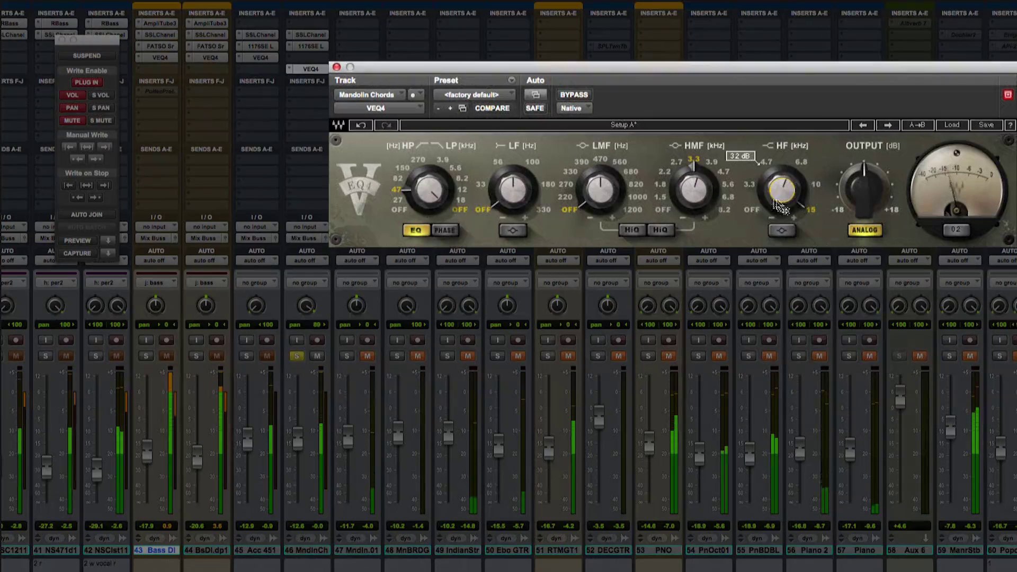
click(695, 198)
- Bypass the mandolin's VEQ4 and 1176SE L, and set the SSL high-frequency gain to 3.4
click(311, 34)
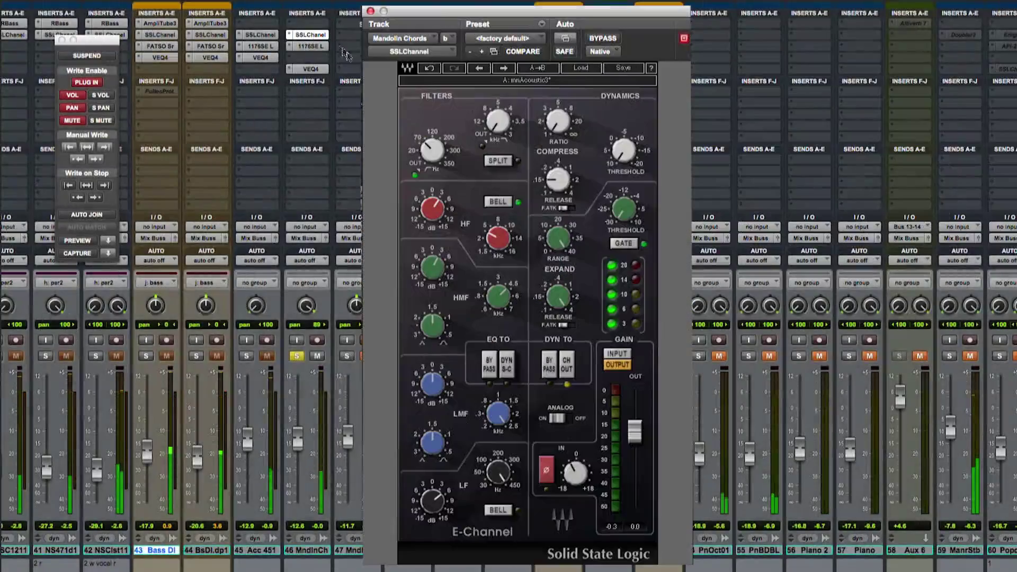
super+click(310, 69)
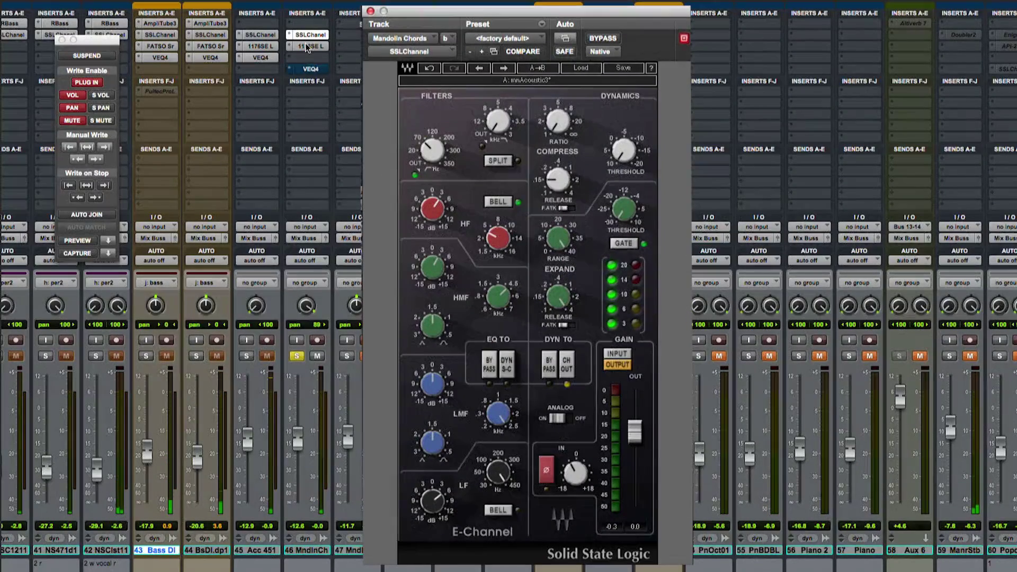
super+click(311, 46)
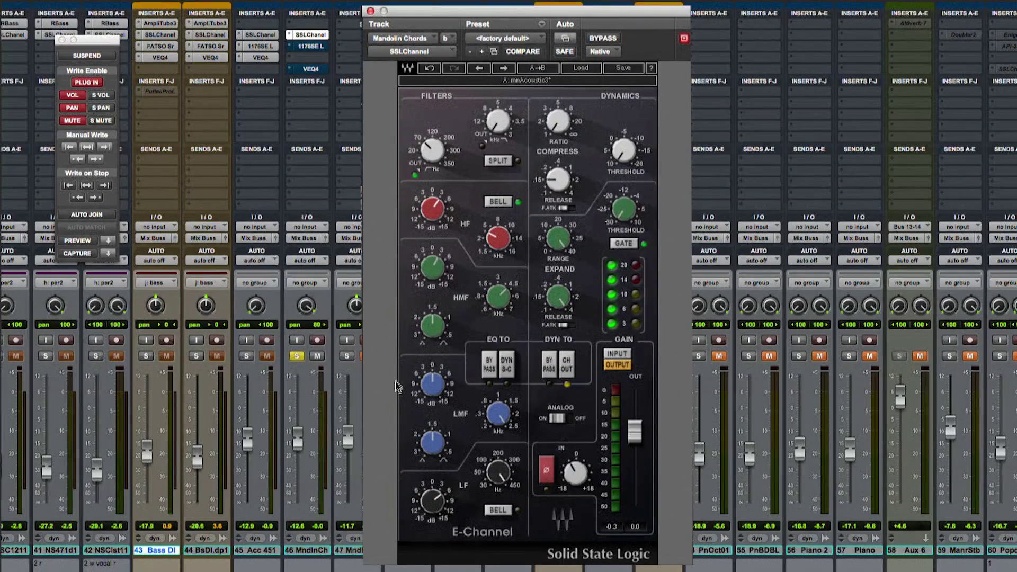
click(436, 214)
click(431, 492)
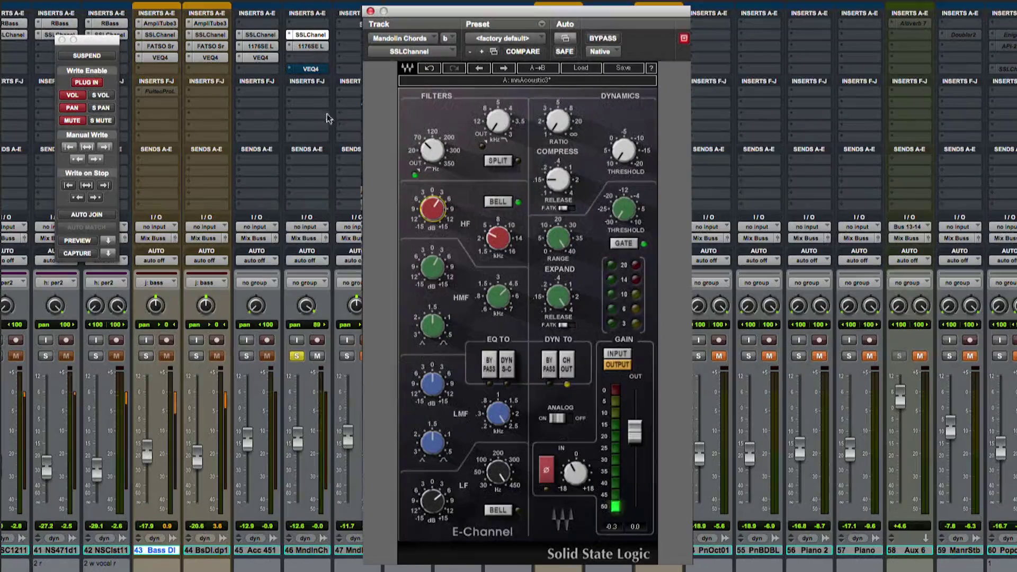
click(310, 46)
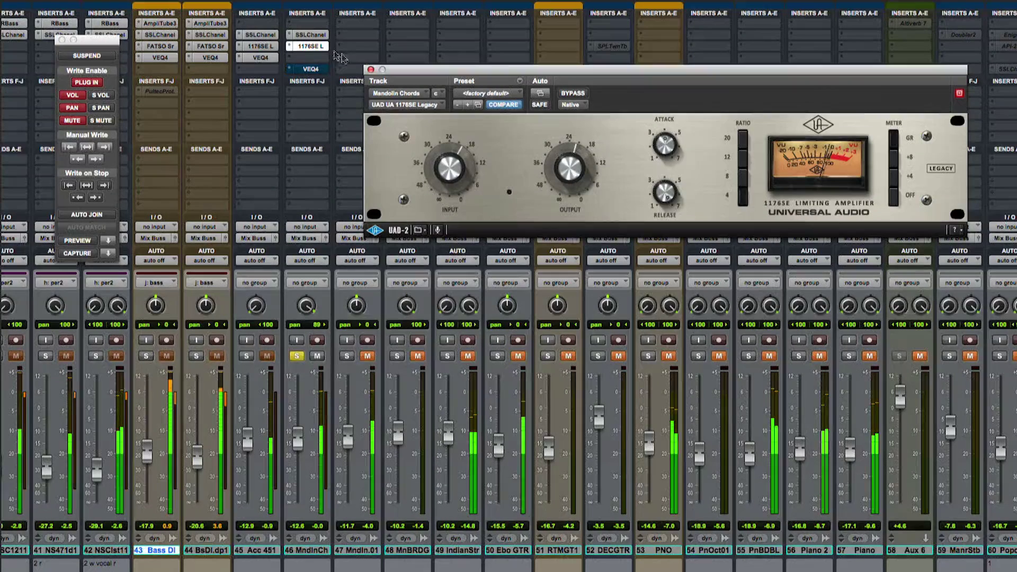
- Unsolo Mandolin Chords and lower it to -14.7 dB and Acc 451 to -17.9 dB
click(310, 69)
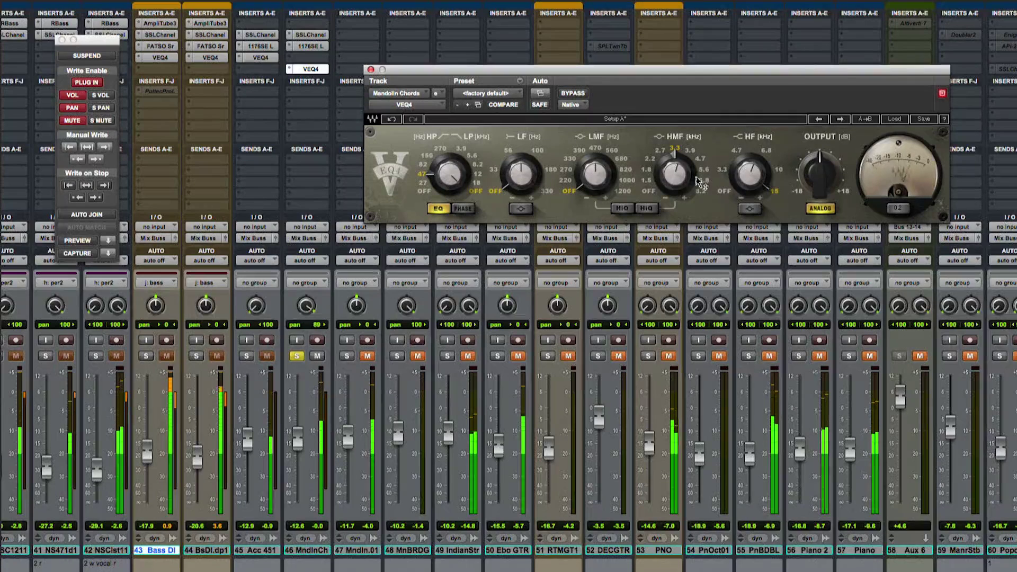
mouse_move(729, 151)
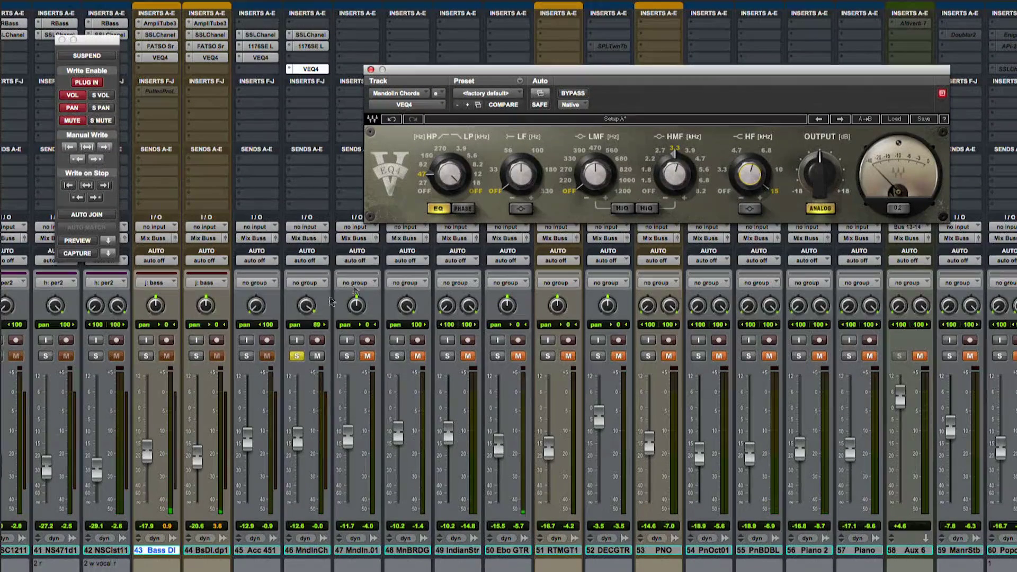
click(297, 356)
drag(295, 439, 296, 448)
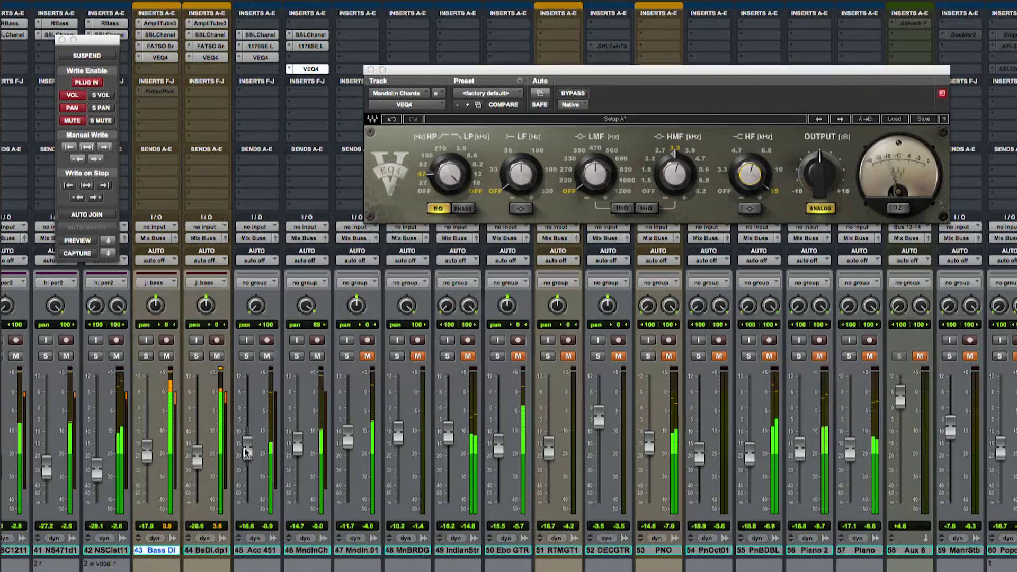
mouse_move(246, 451)
mouse_down()
mouse_move(299, 454)
mouse_move(254, 457)
mouse_up()
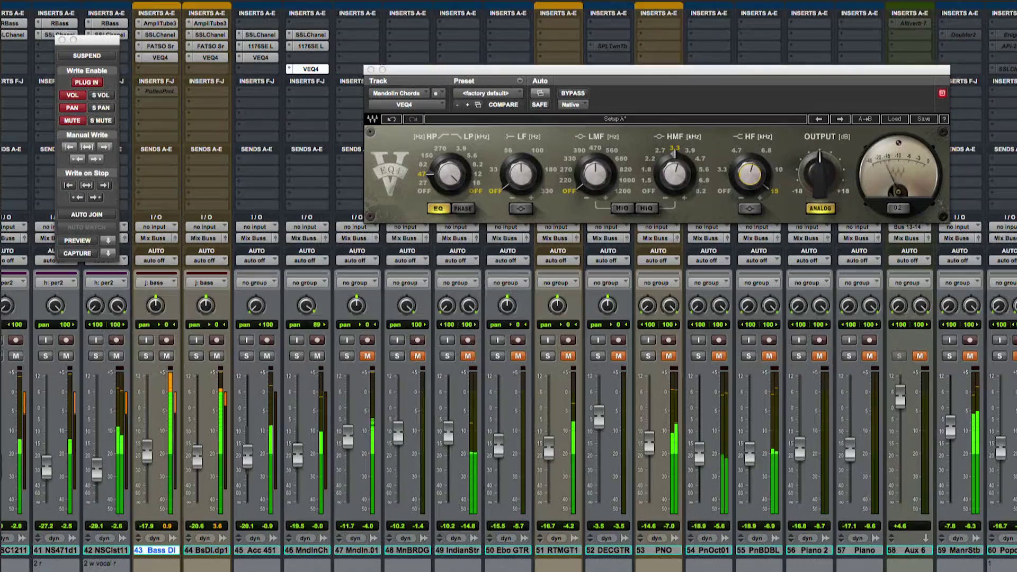
- Group tracks 45–49 as 'ac', clear the solos, and open the ac group's Modify settings
key(k)
click(248, 357)
click(248, 357)
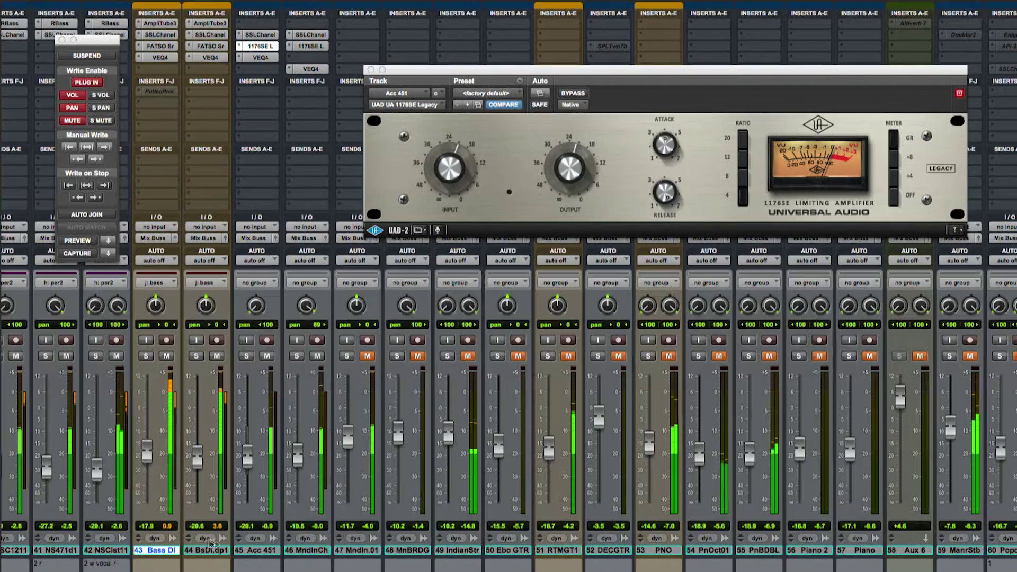
click(256, 551)
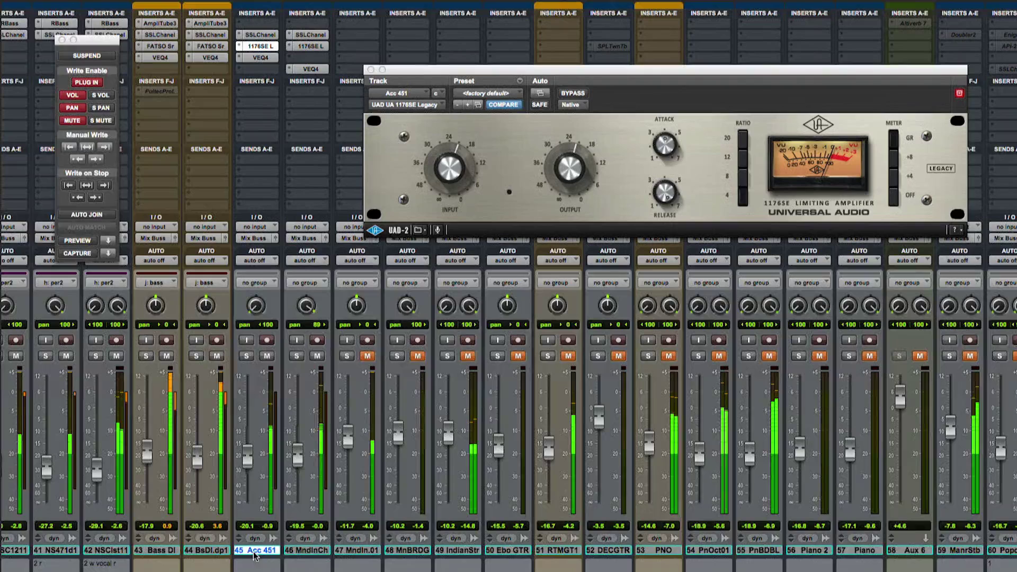
shift+click(307, 550)
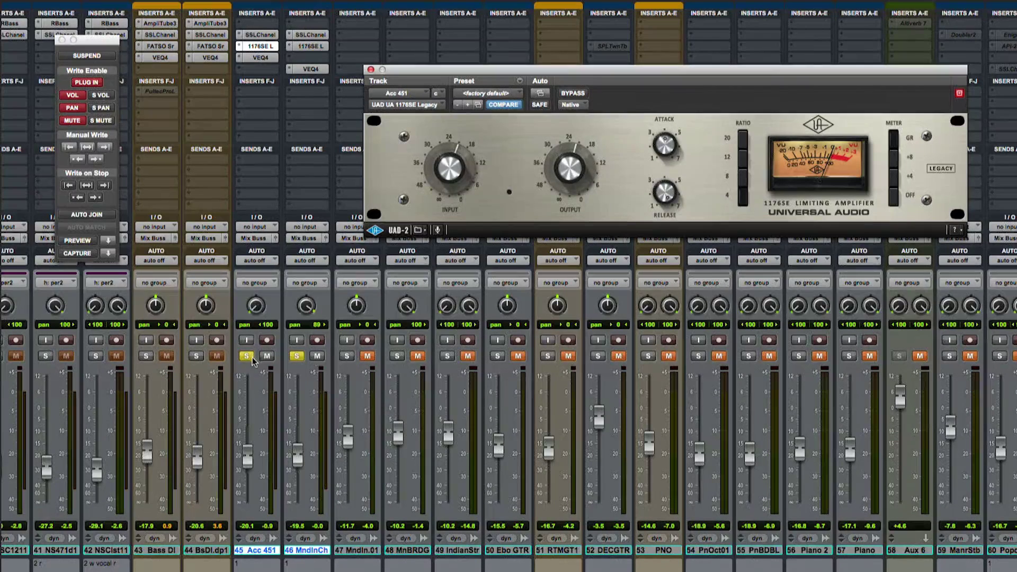
click(313, 360)
key(super+alt+l)
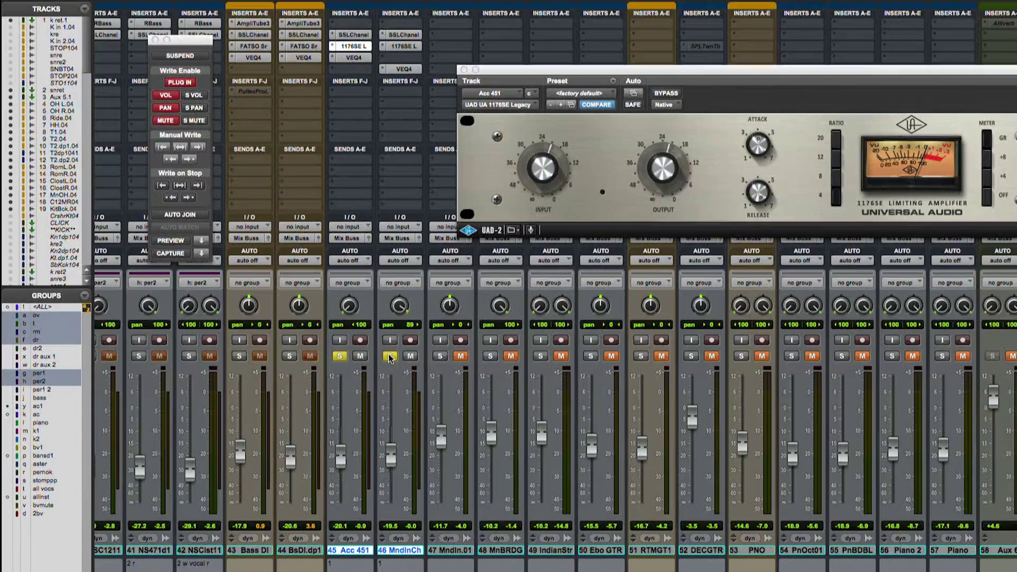
click(390, 357)
right_click(37, 414)
click(53, 424)
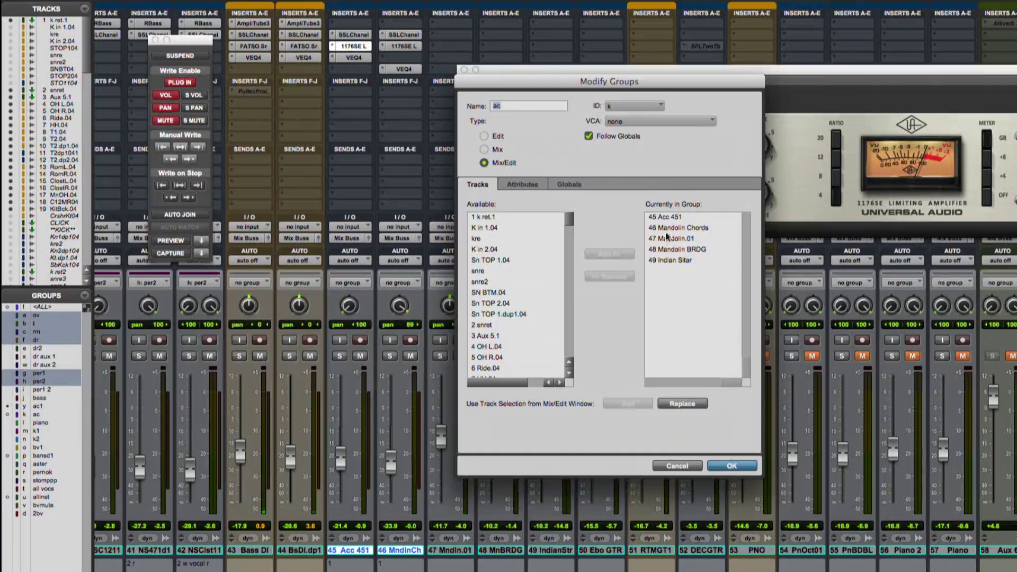
- Remove Acc 451 and Mandolin Chords from the ac group
drag(674, 225, 669, 217)
click(611, 277)
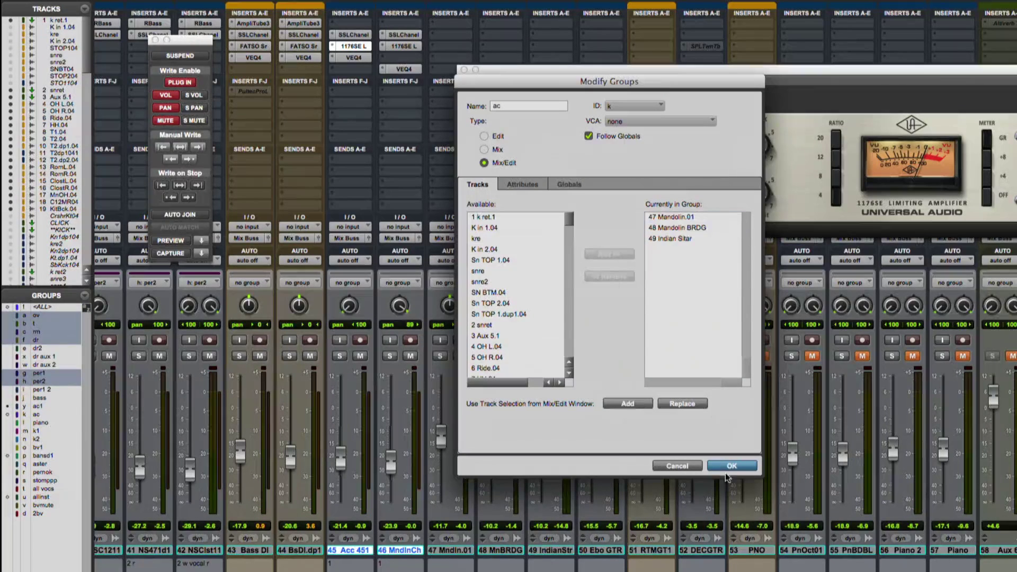
click(732, 465)
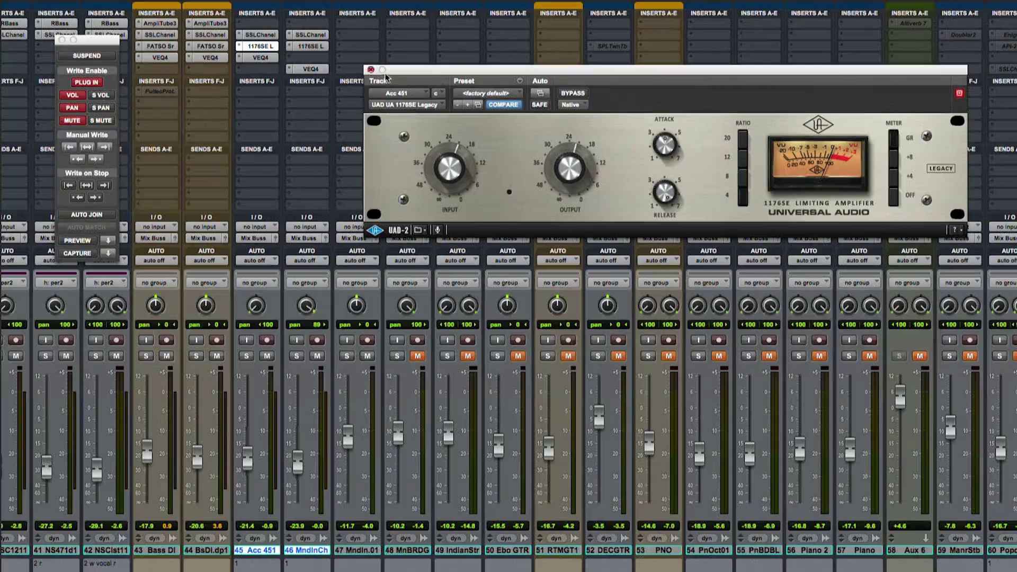
- Solo Mandolin.01 and copy the SSLChannel, 1176SE L and VEQ4 inserts onto the other mandolin tracks
click(371, 69)
click(346, 356)
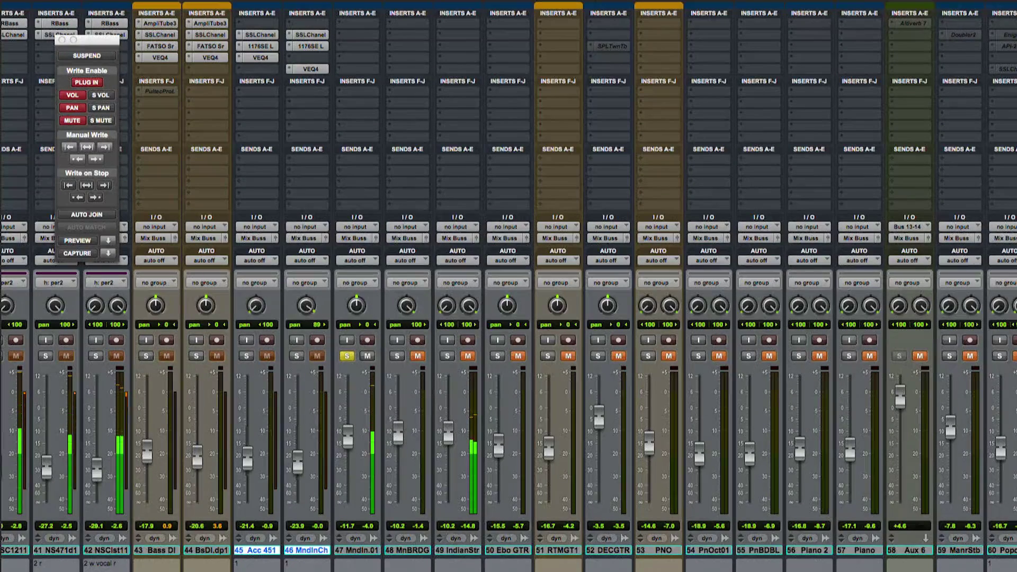
drag(320, 45, 362, 71)
drag(396, 36, 461, 70)
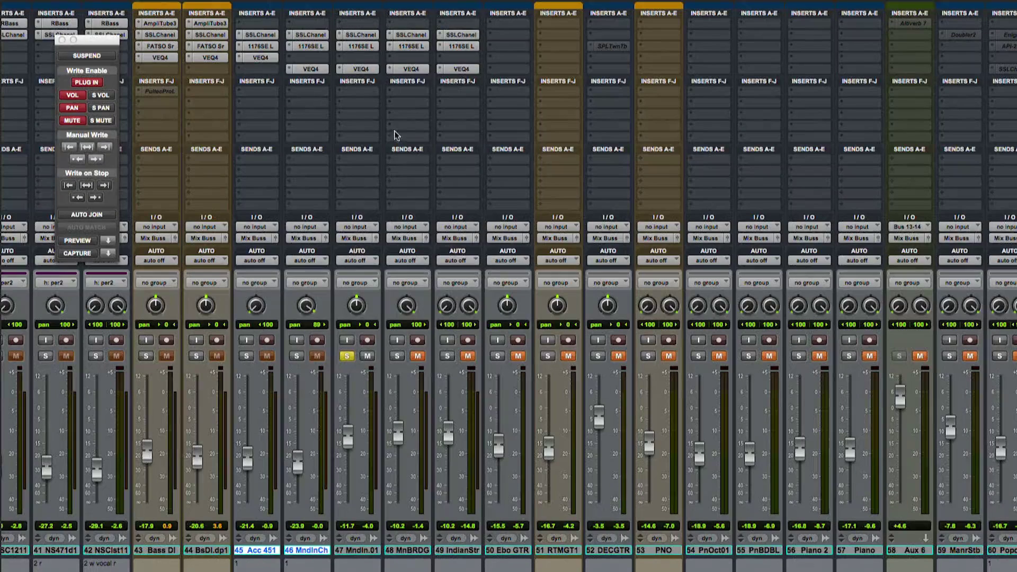
drag(366, 71, 365, 49)
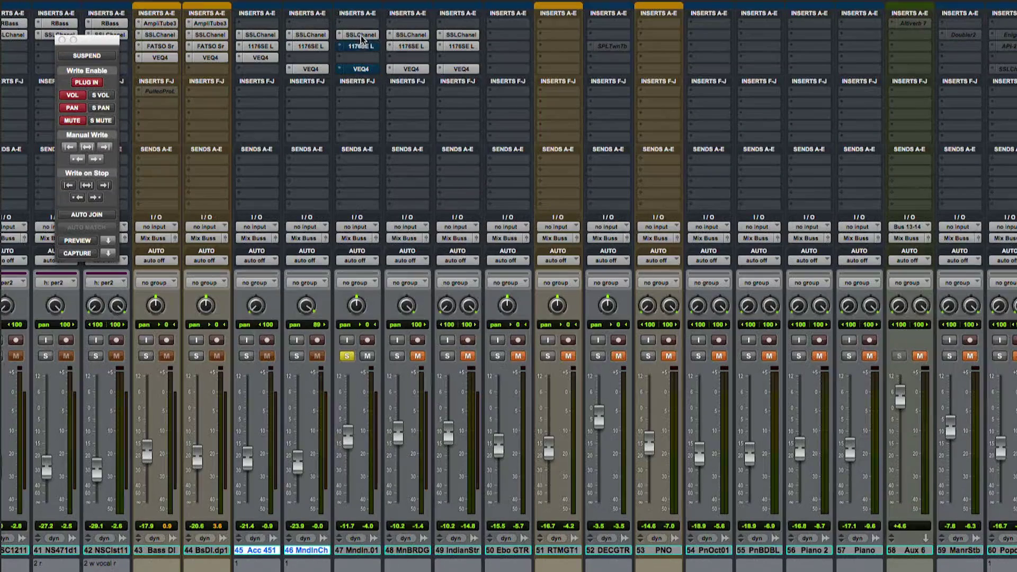
- Un-bypass Mandolin.01's SSL channel EQ, raise the low shelf from -3.5 to 0.7, and retune the high band
click(360, 35)
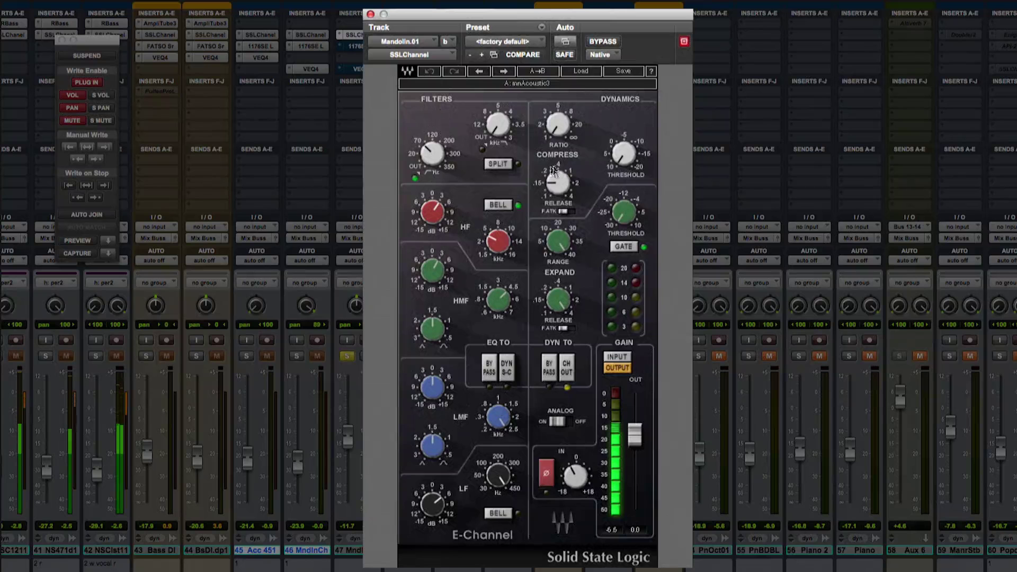
click(603, 42)
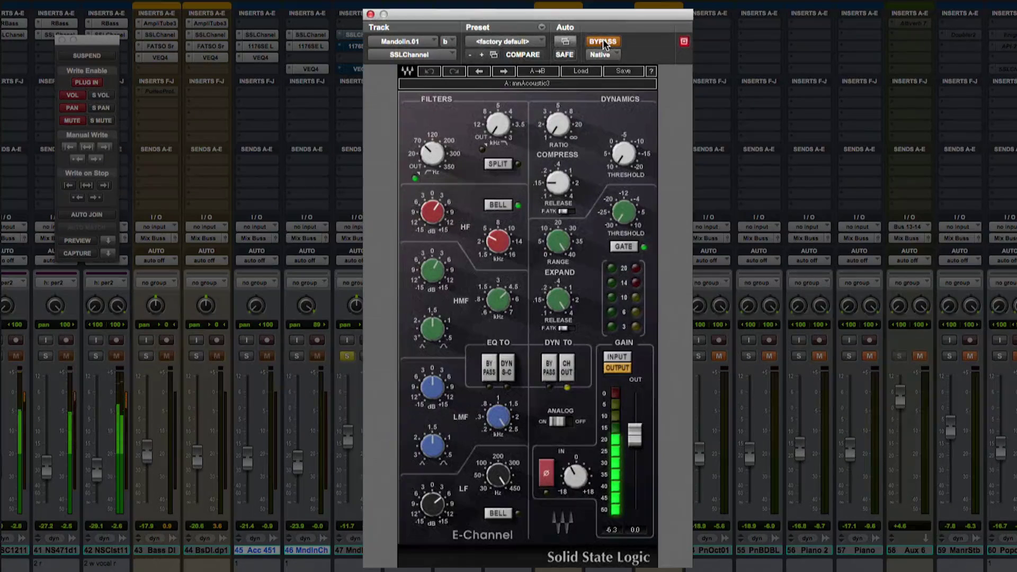
click(604, 42)
click(433, 213)
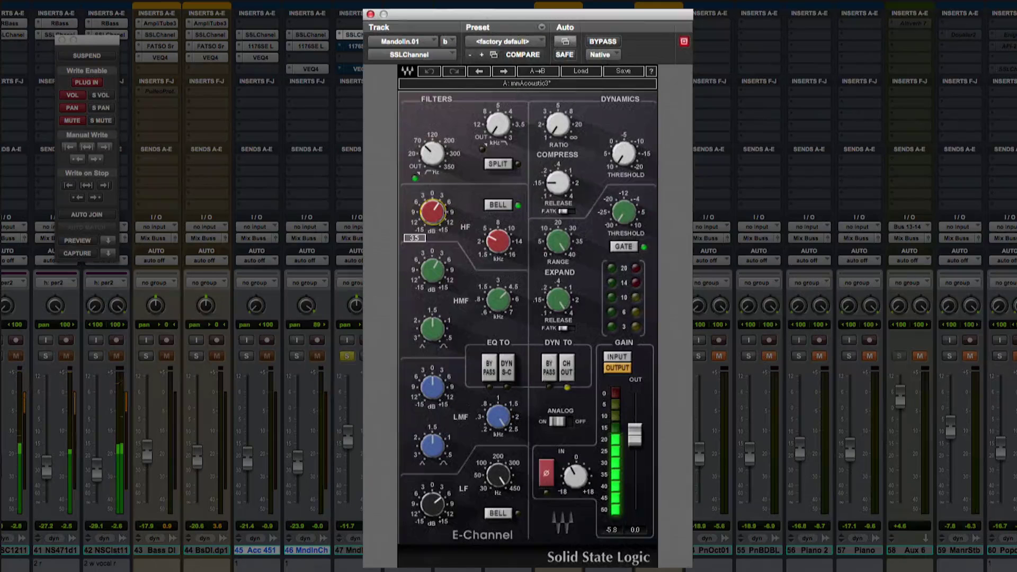
drag(551, 23, 640, 23)
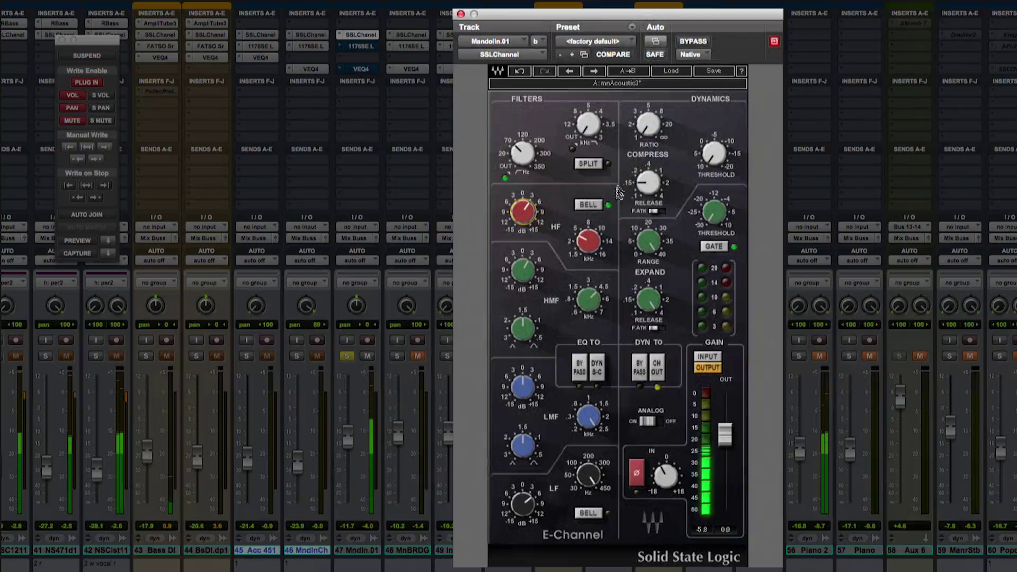
mouse_move(523, 503)
drag(522, 504, 522, 482)
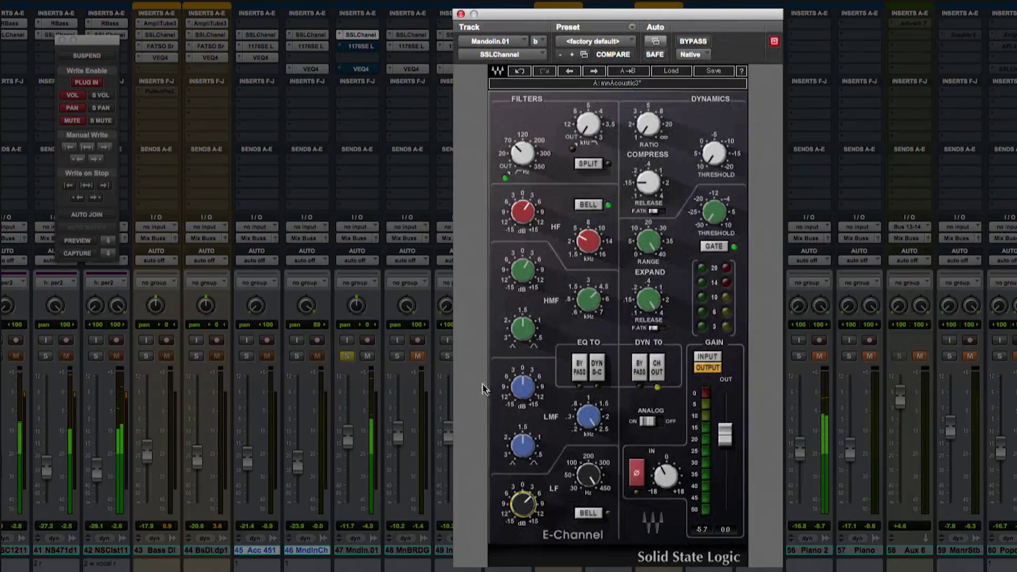
click(588, 241)
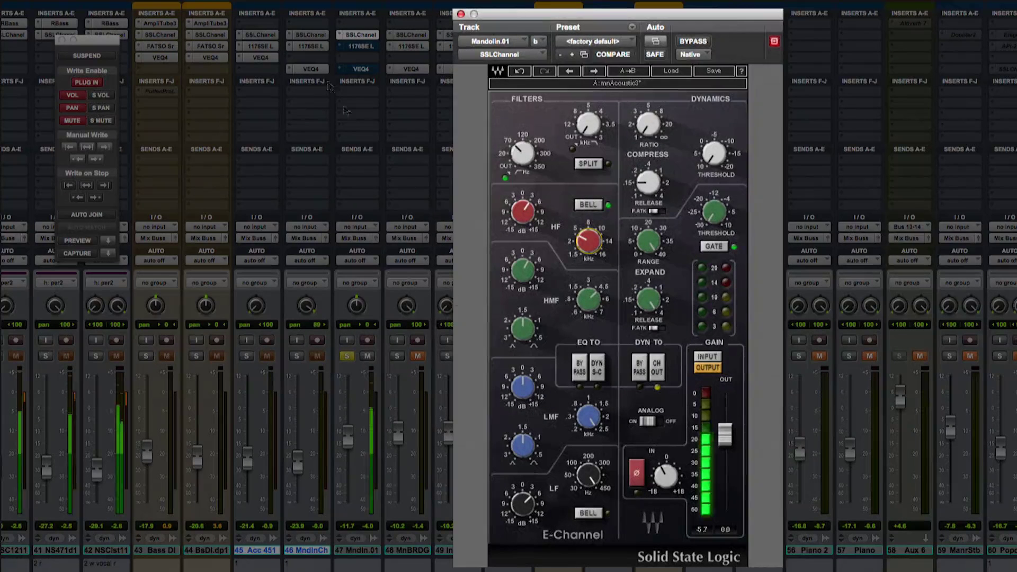
click(361, 47)
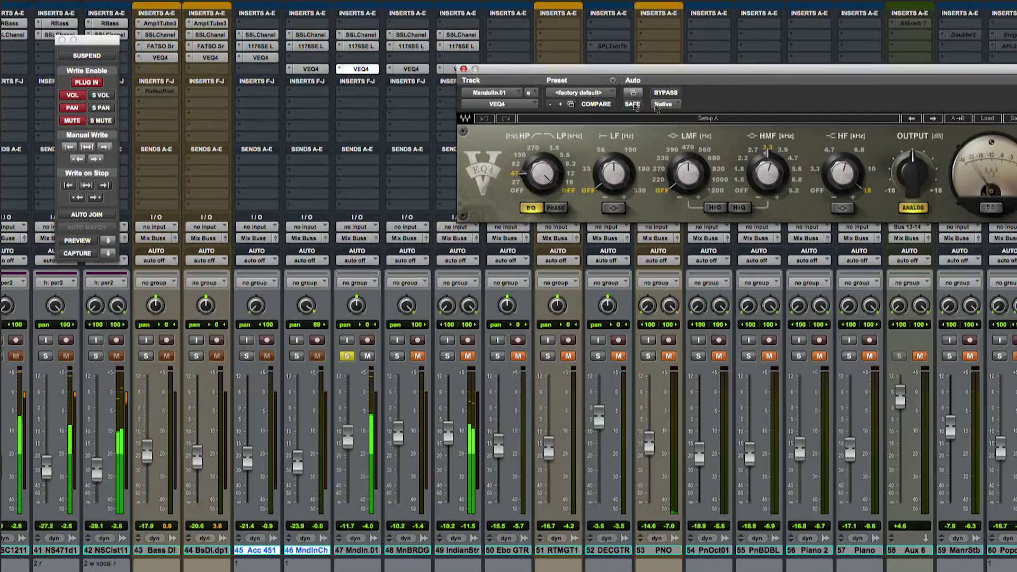
- Bypass and remove the VEQ4 insert from Mndln.01
click(665, 92)
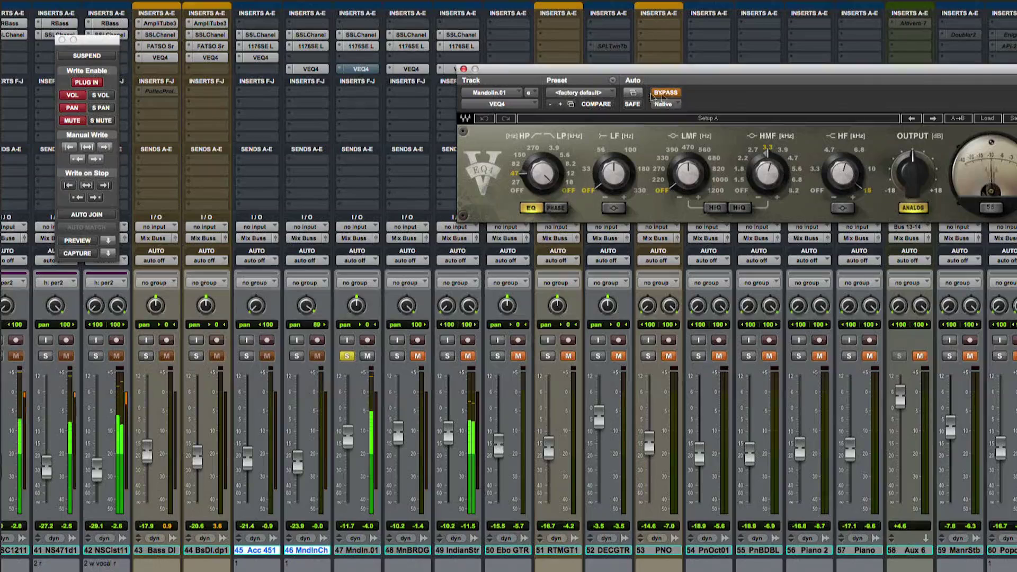
click(340, 69)
click(376, 5)
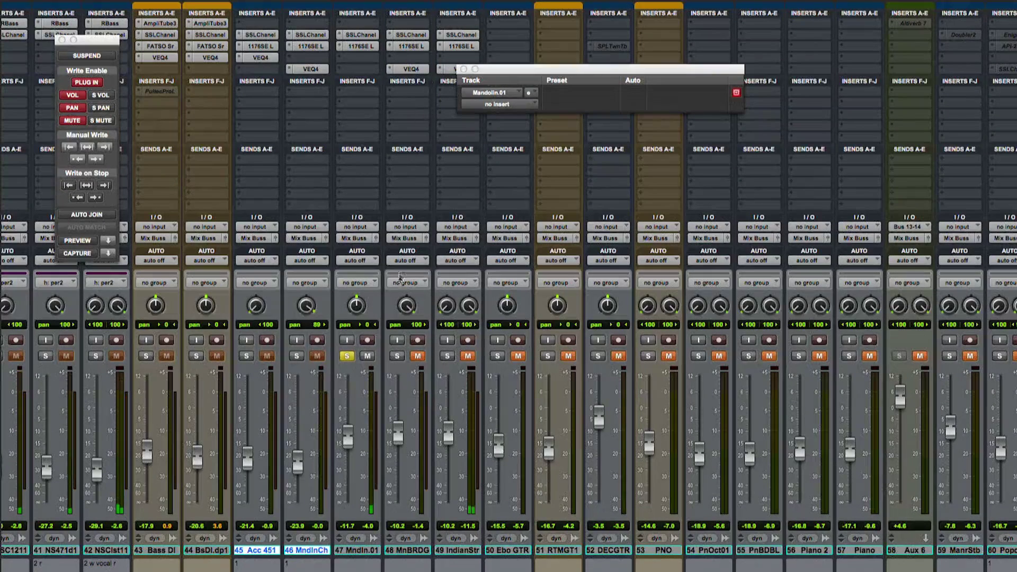
- Unsolo Mndln.01, lower its fader to -16.1, and solo MnBRDG
click(347, 357)
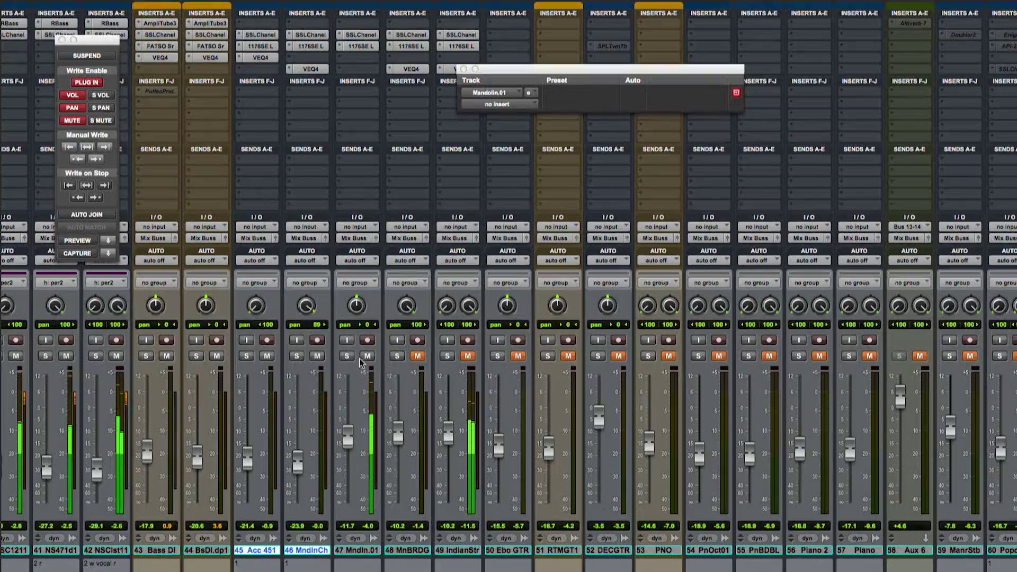
drag(341, 431, 345, 450)
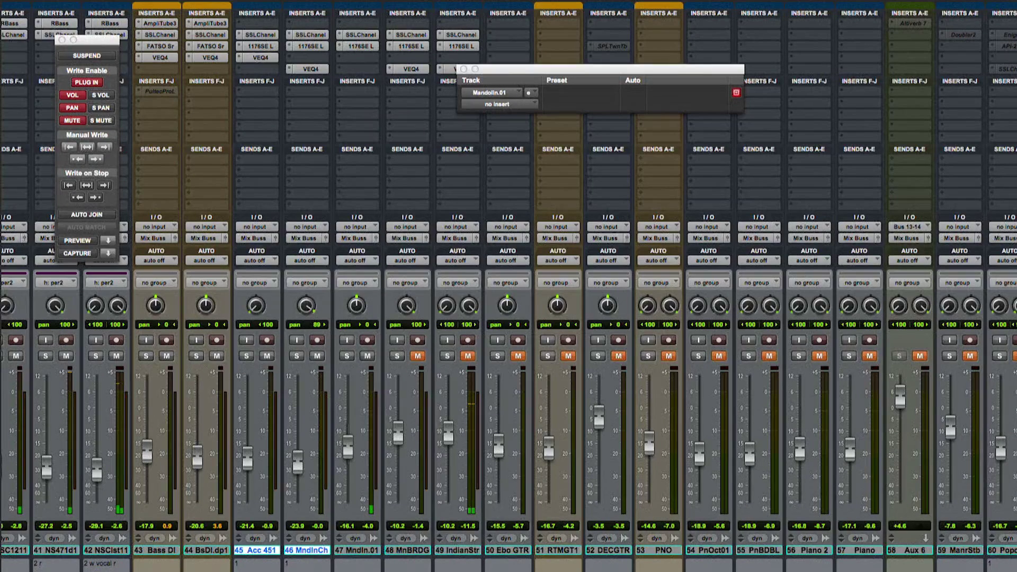
click(397, 356)
click(416, 356)
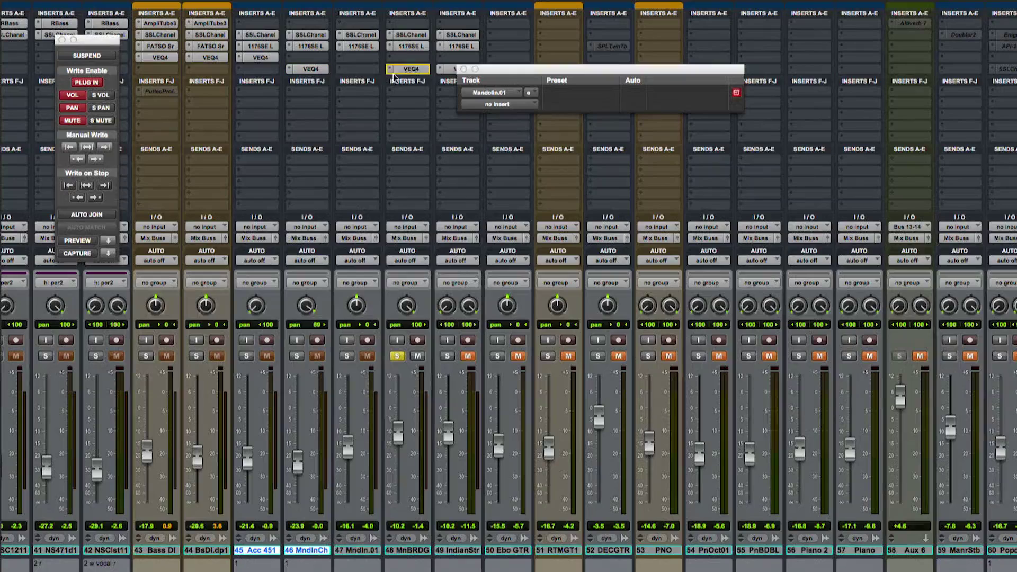
- Unsolo MnBRDG, drop it to -18.5, and move its strip ahead of Mndln.01
click(411, 46)
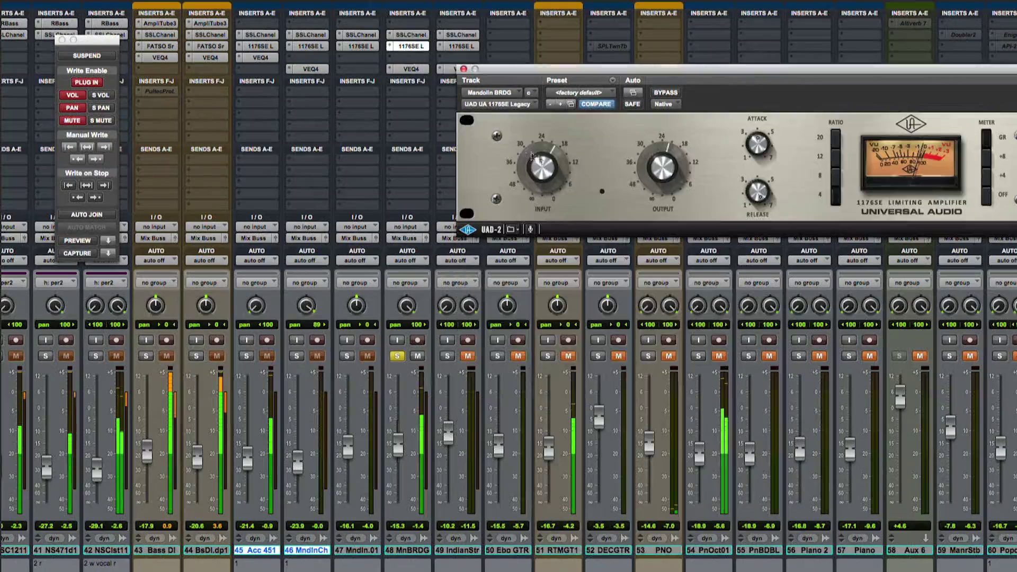
click(411, 69)
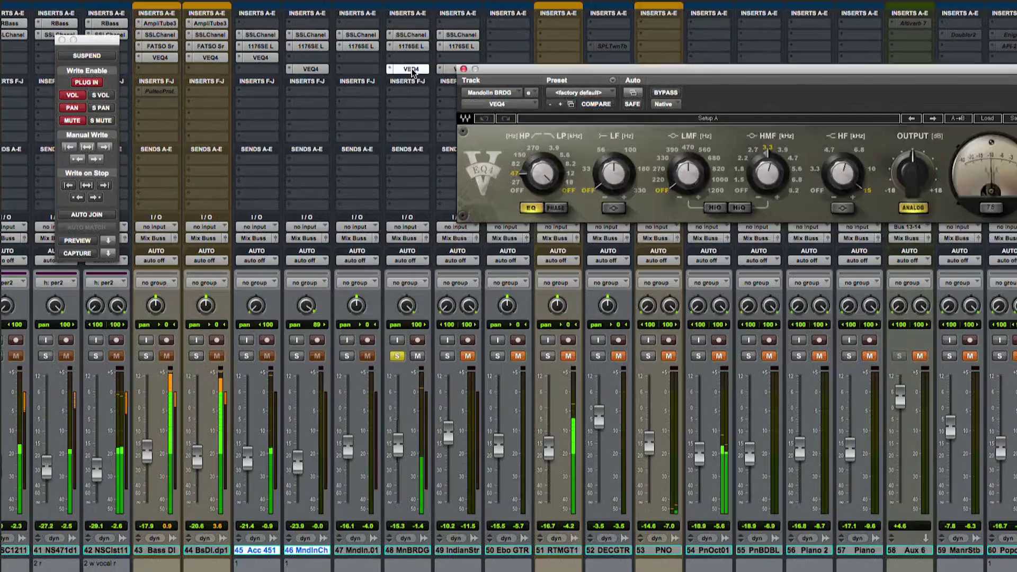
click(397, 356)
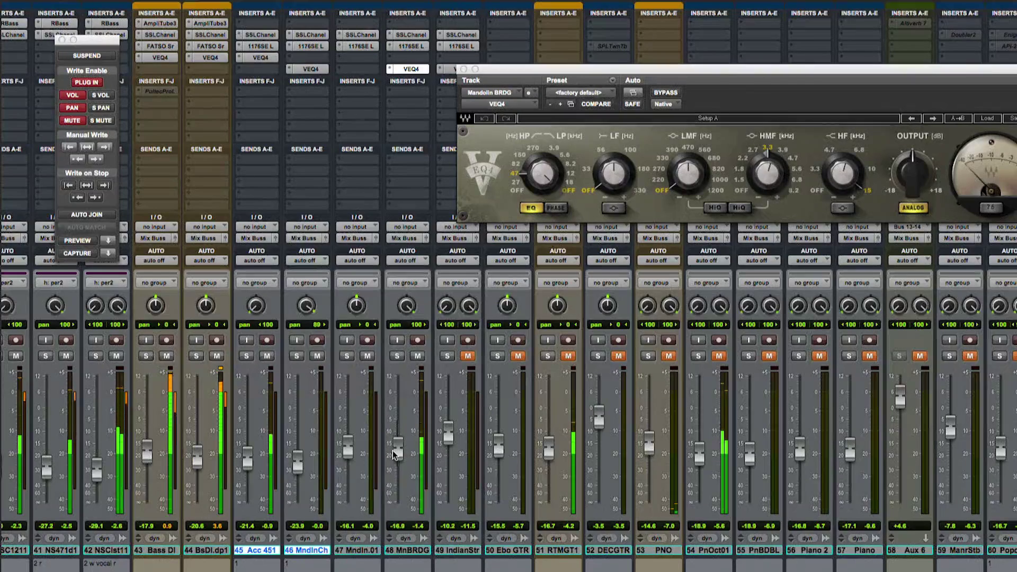
drag(394, 451, 393, 459)
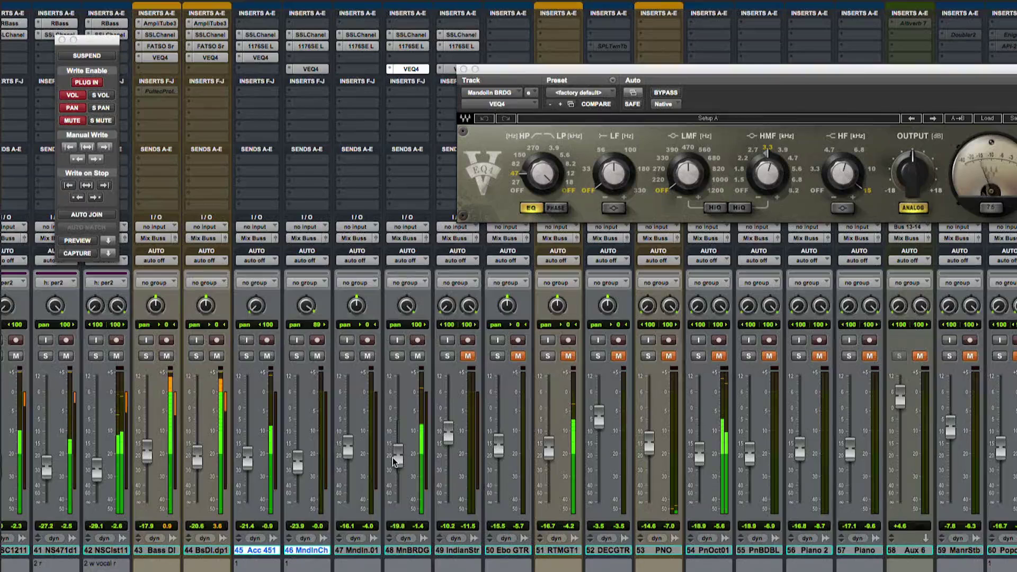
drag(404, 555, 334, 554)
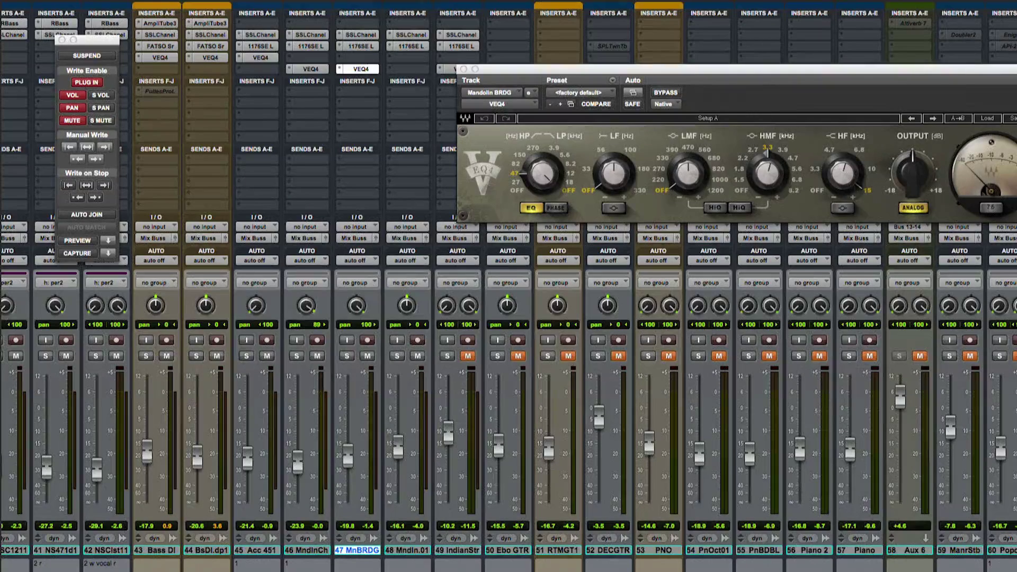
- Raise the chord mandolin MndInCh to -22.6 and lower MnBRDG to -23.5, clearing the solos
click(247, 356)
click(295, 357)
alt+click(295, 357)
drag(299, 458, 298, 455)
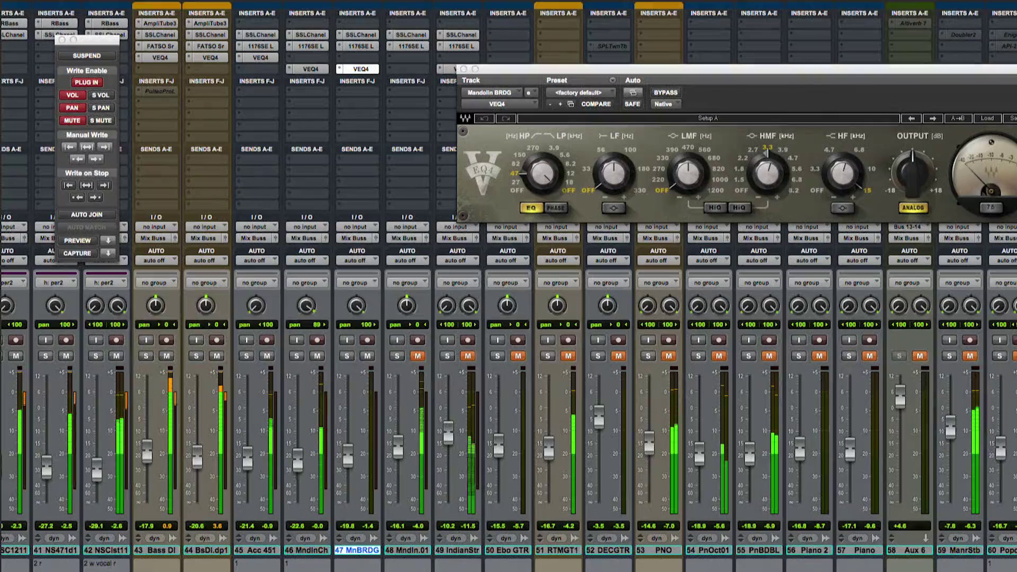
drag(352, 465, 352, 471)
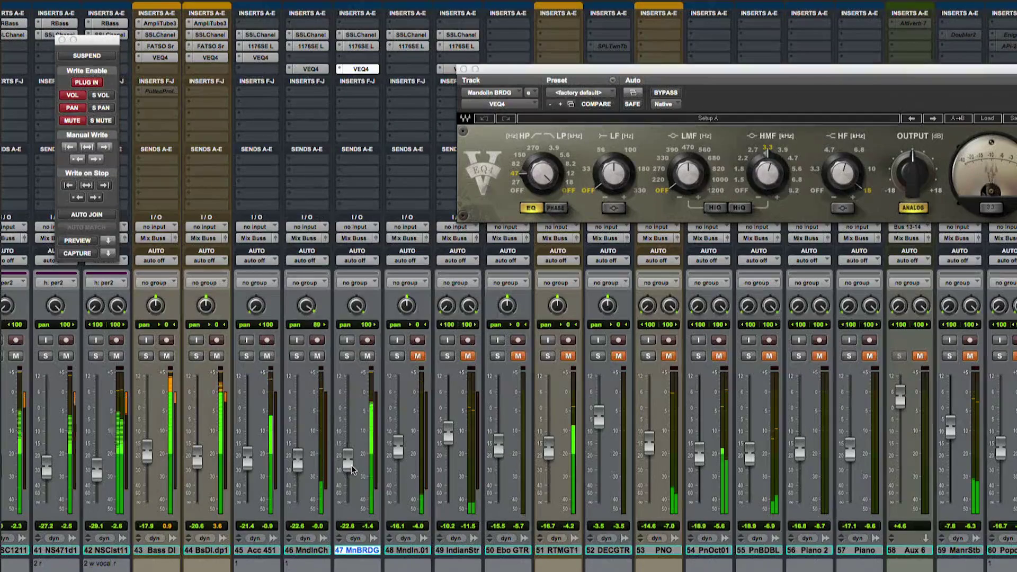
drag(352, 466, 351, 468)
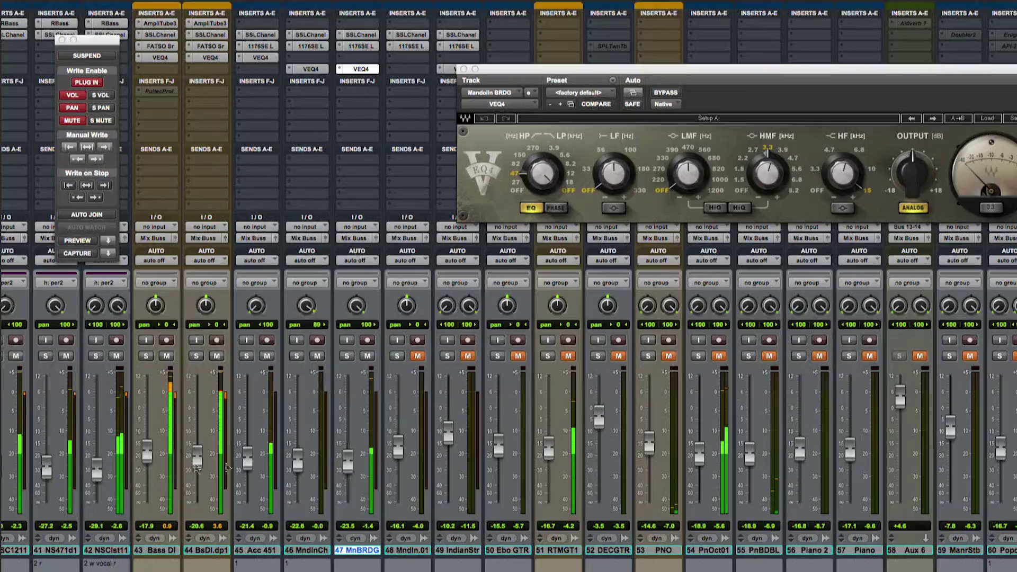
- Add Mandolin BRDG to the ac1 group
key(space)
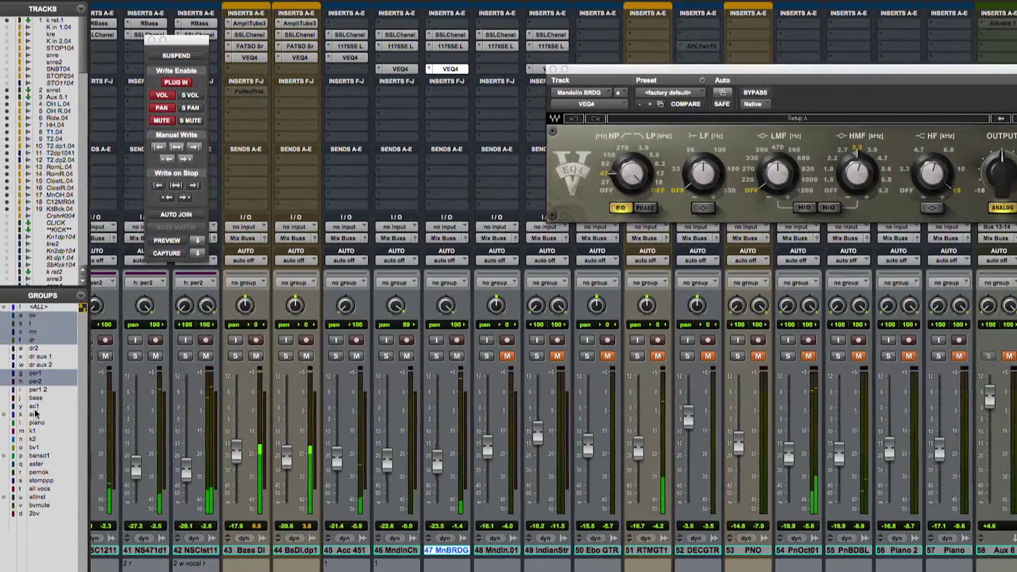
right_click(37, 407)
click(47, 434)
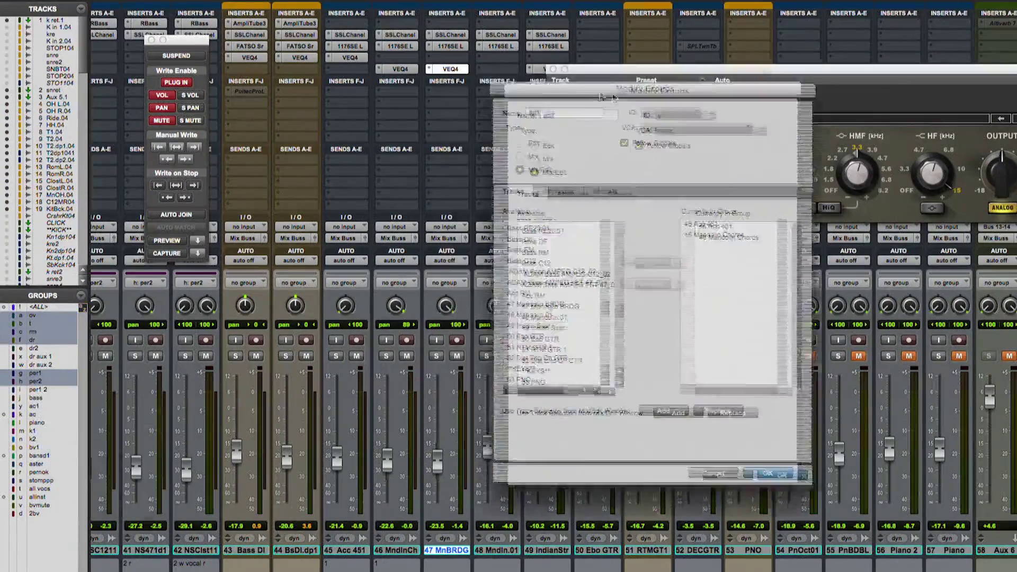
click(578, 307)
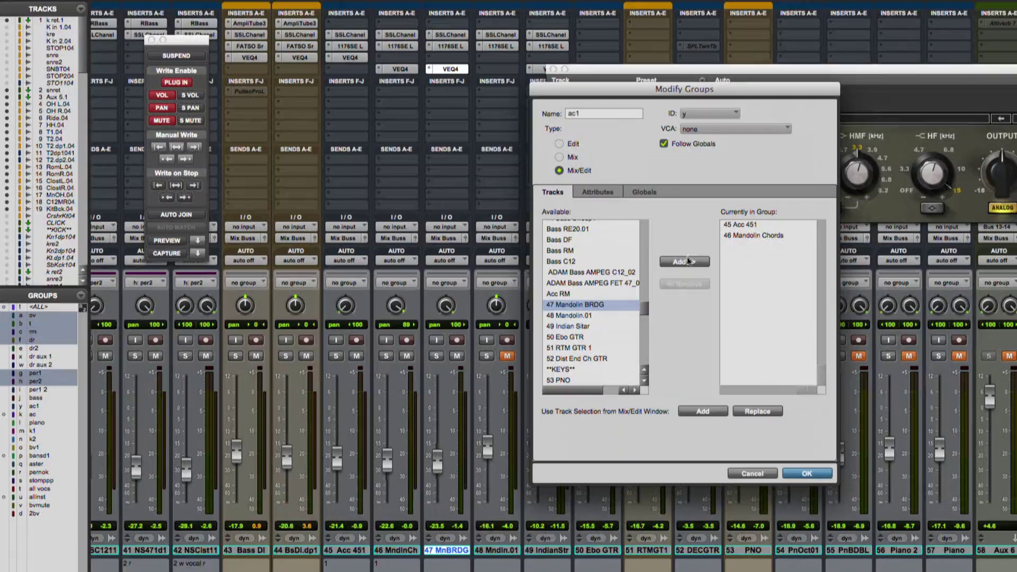
click(685, 262)
key(Return)
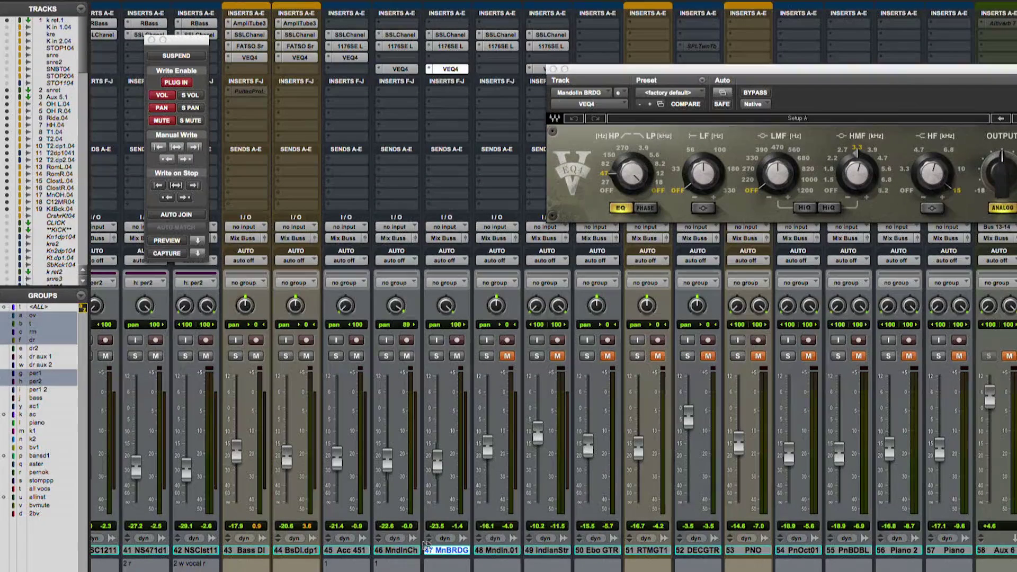
- Remove Mandolin BRDG from the ac group, then solo Mndln.01 and Indian Sitar
click(447, 566)
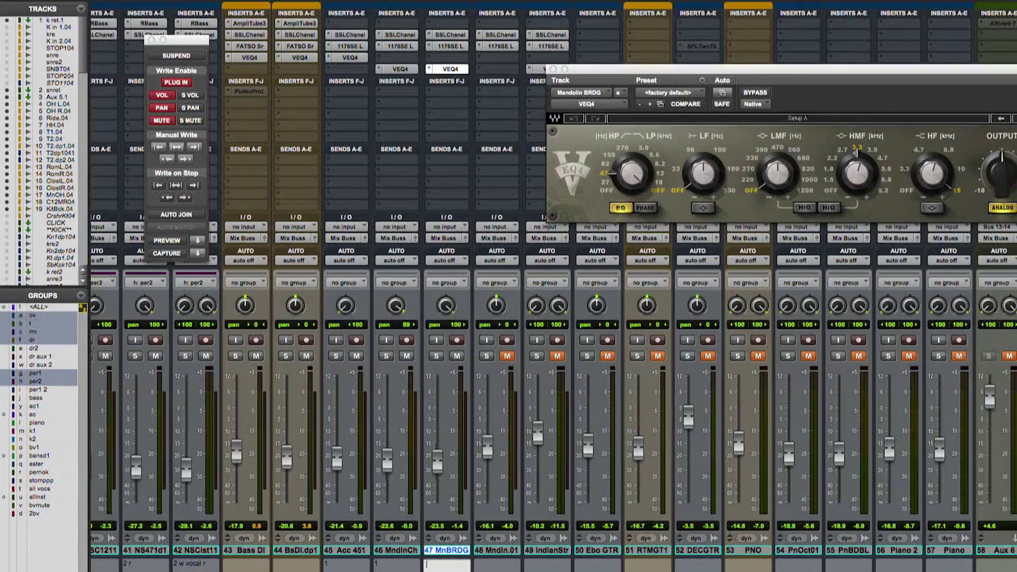
click(481, 552)
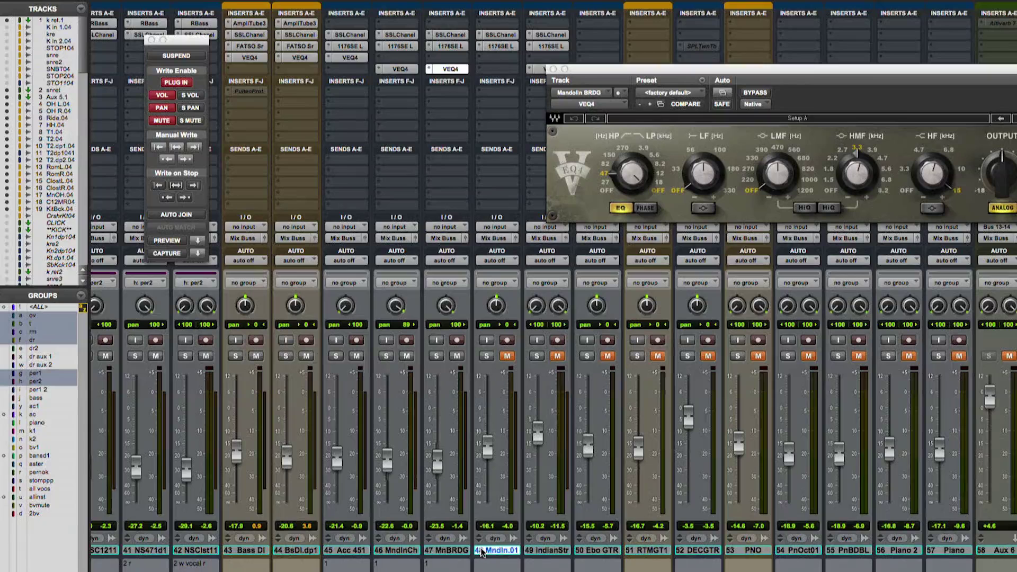
right_click(32, 415)
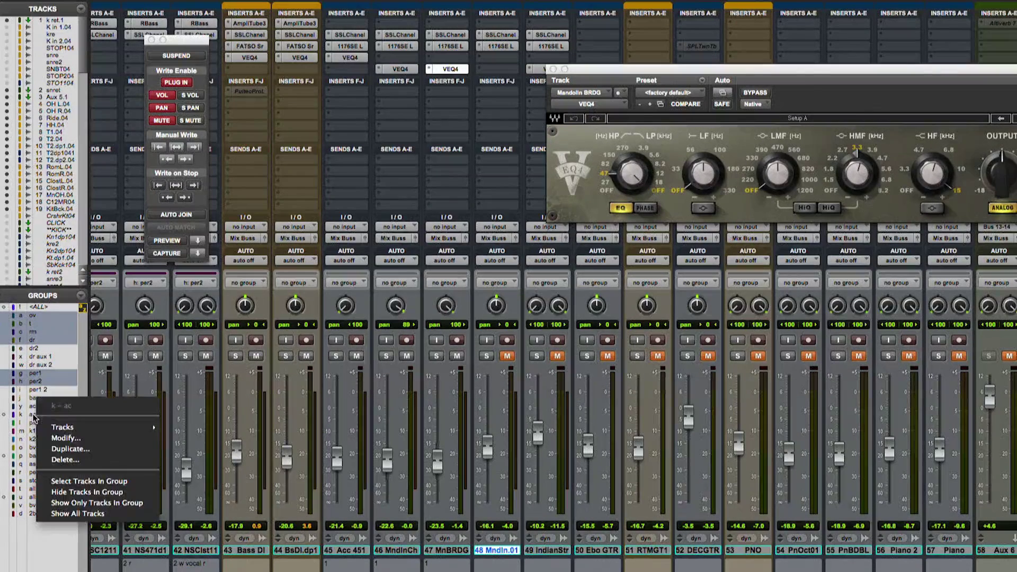
click(59, 439)
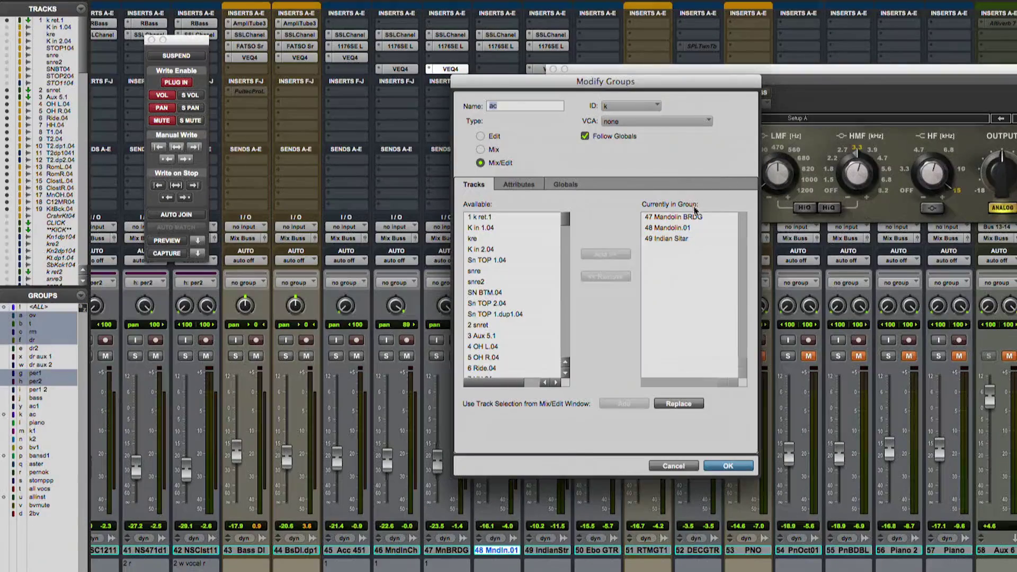
click(676, 217)
click(614, 276)
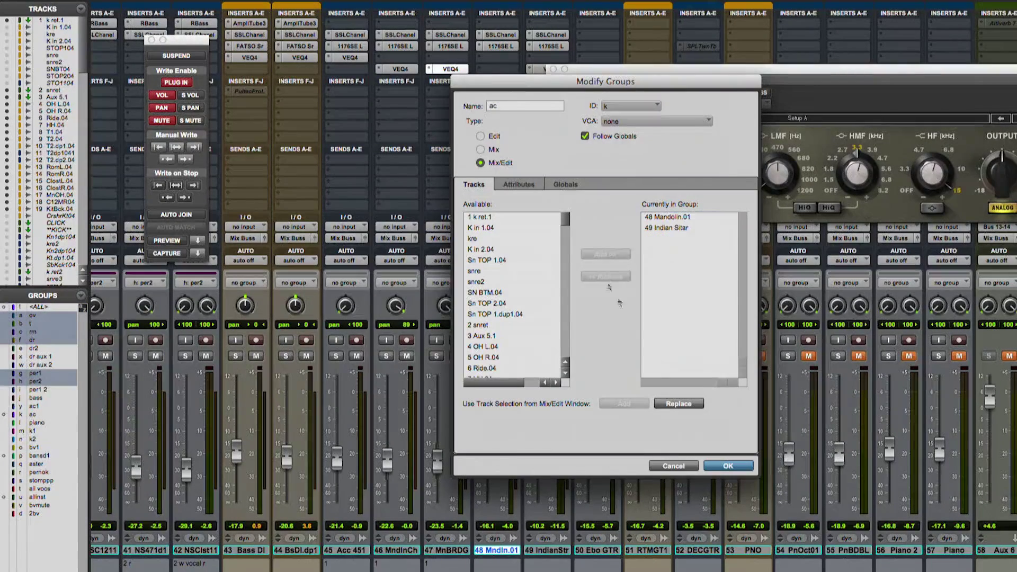
click(715, 469)
click(487, 356)
click(451, 357)
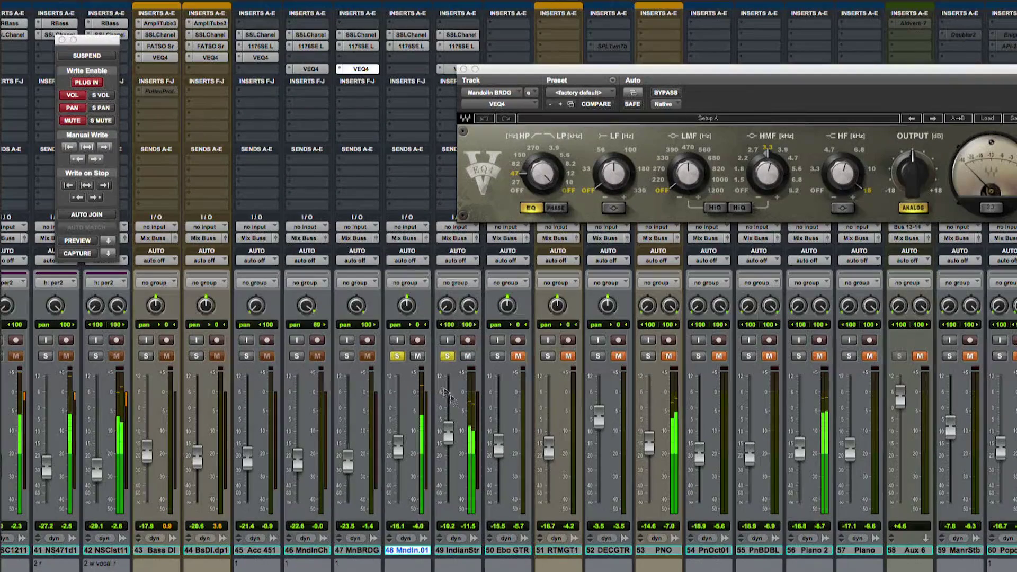
- Mute Mndln.01 and move the EQ window out of the way
click(418, 356)
drag(509, 69, 608, 75)
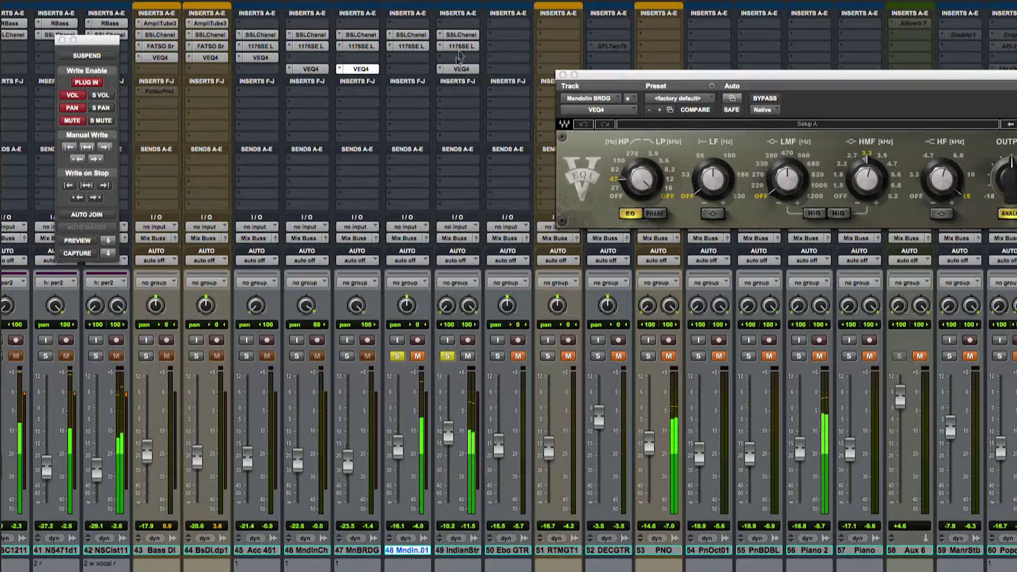
click(468, 70)
drag(469, 69, 466, 37)
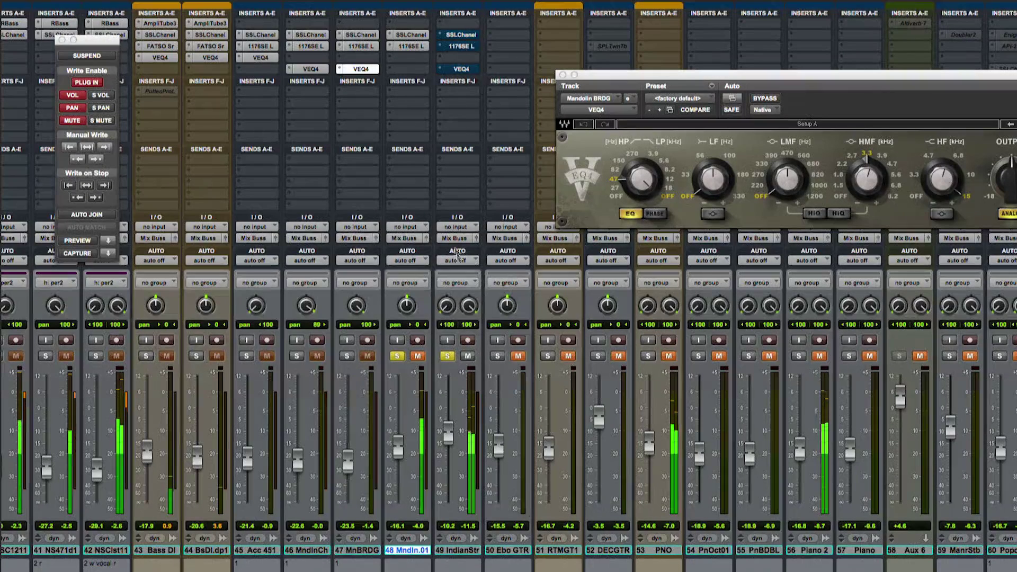
- On the Indian Sitar's SSL channel, reshape the high band and bring LF gain back to about 0
click(460, 36)
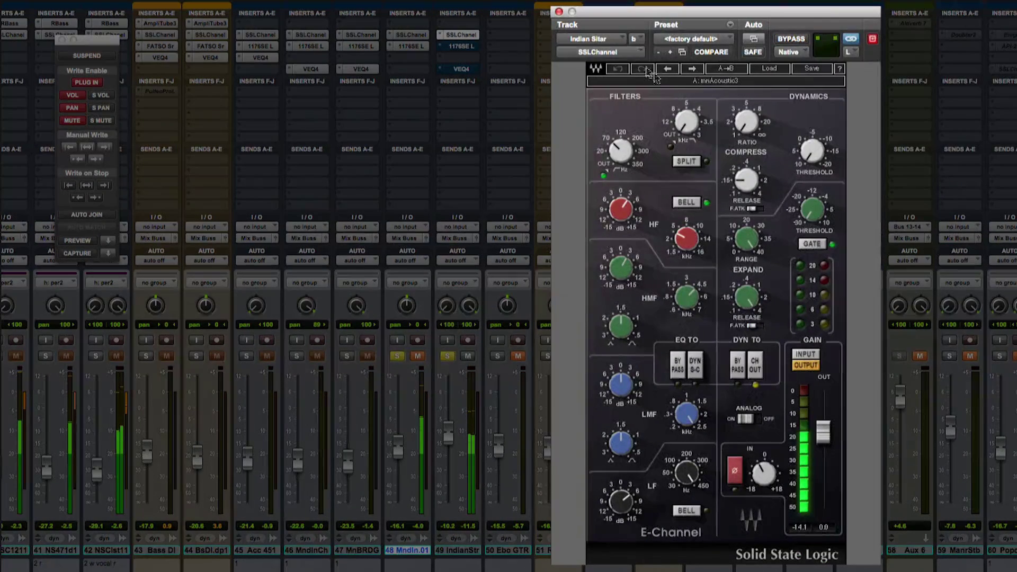
drag(621, 210, 621, 204)
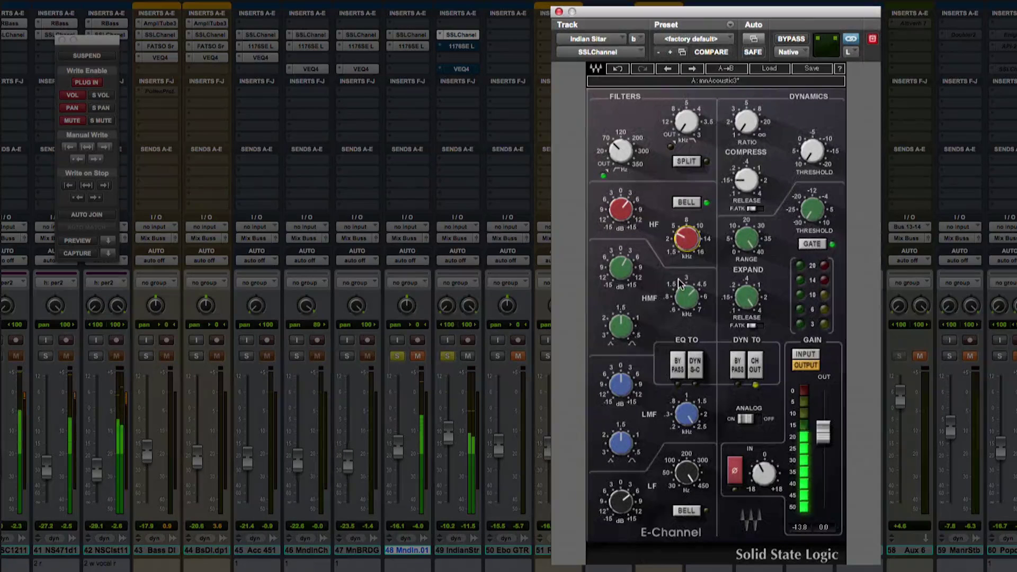
drag(621, 501, 621, 501)
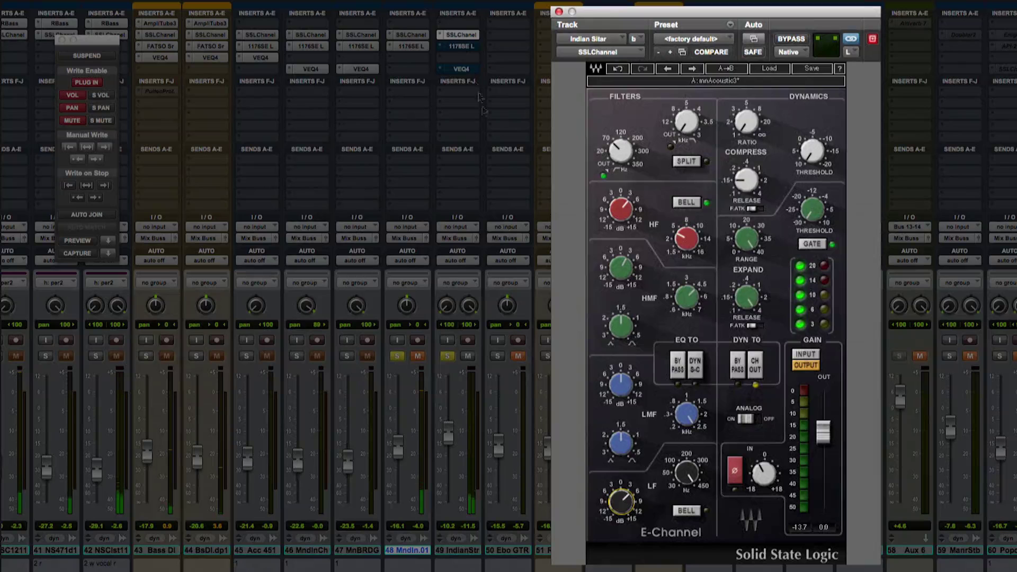
mouse_move(689, 481)
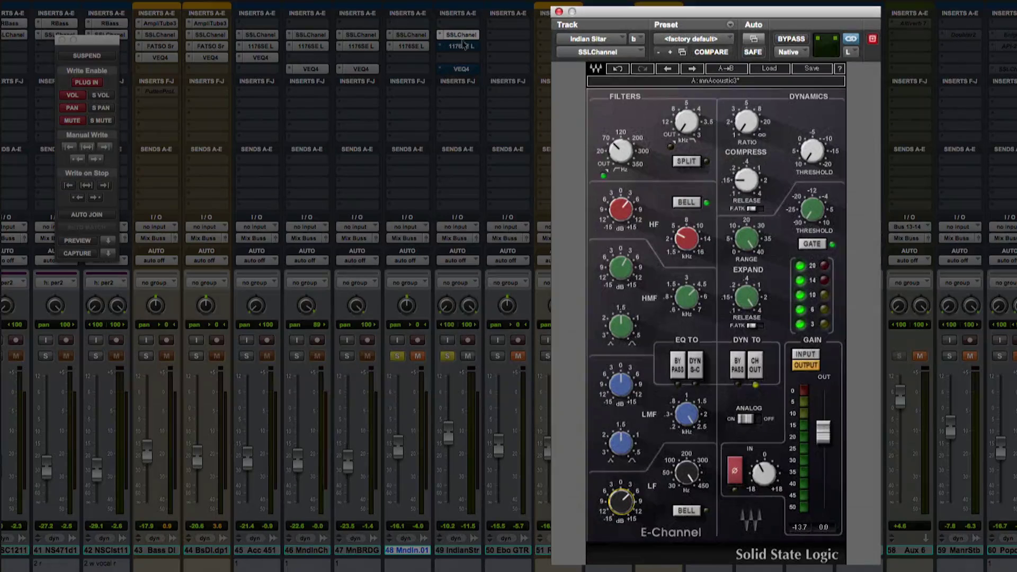
click(463, 46)
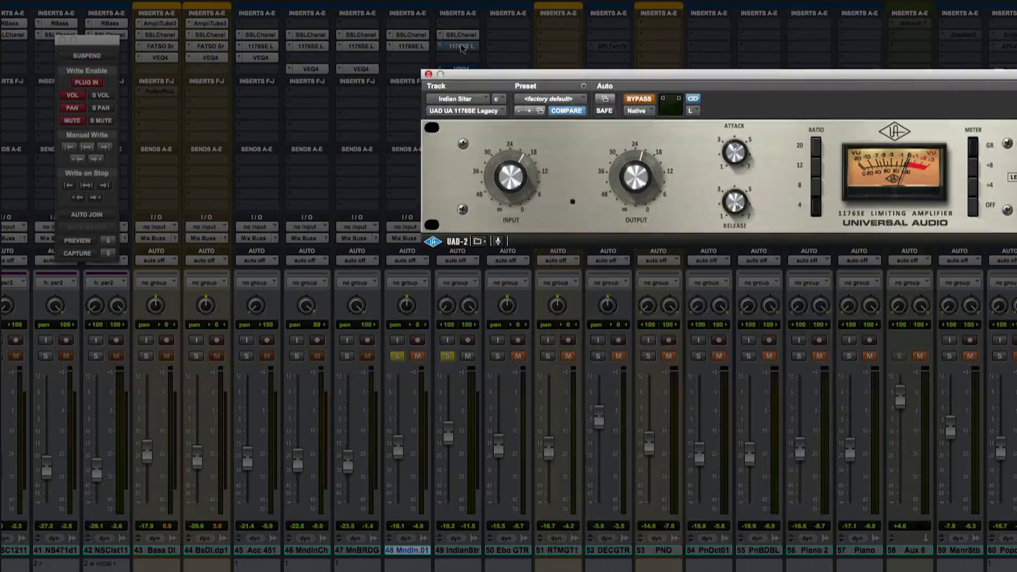
- Switch on the sitar's 1176 compressor and add SSL channel compression with higher ratio, lower threshold
click(639, 99)
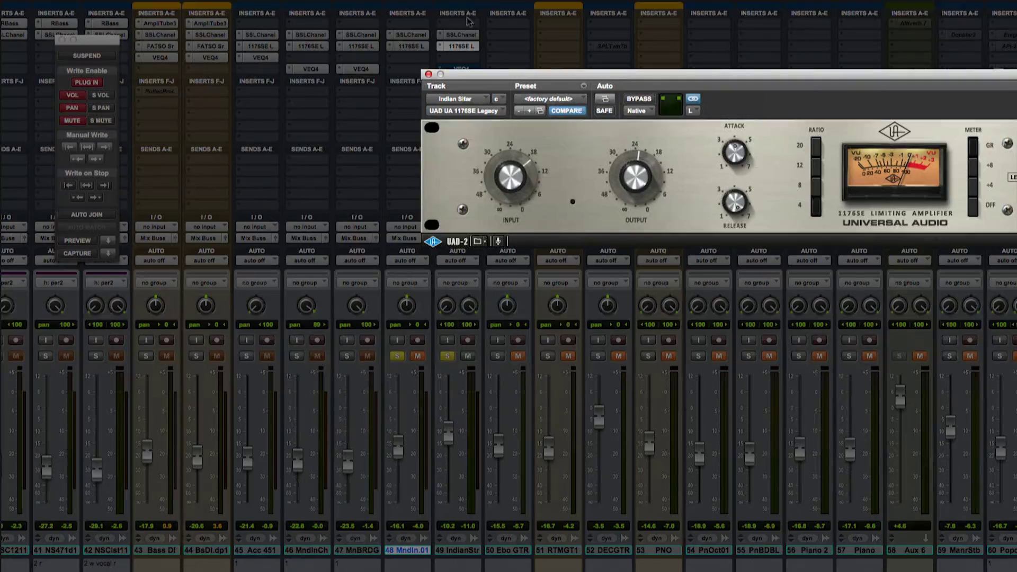
click(453, 35)
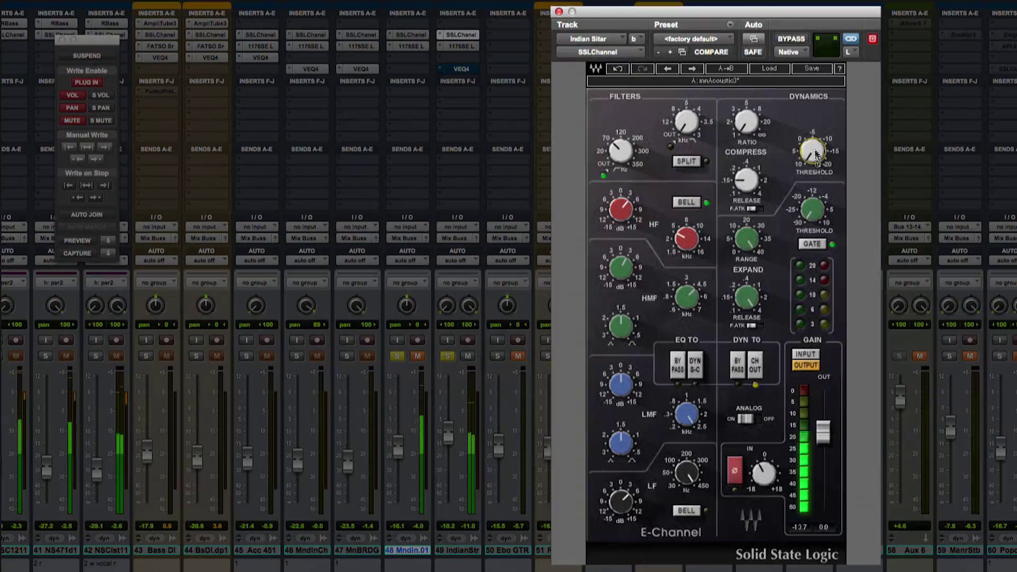
drag(755, 125, 755, 108)
mouse_move(814, 152)
mouse_down()
mouse_move(814, 131)
mouse_move(812, 143)
mouse_up()
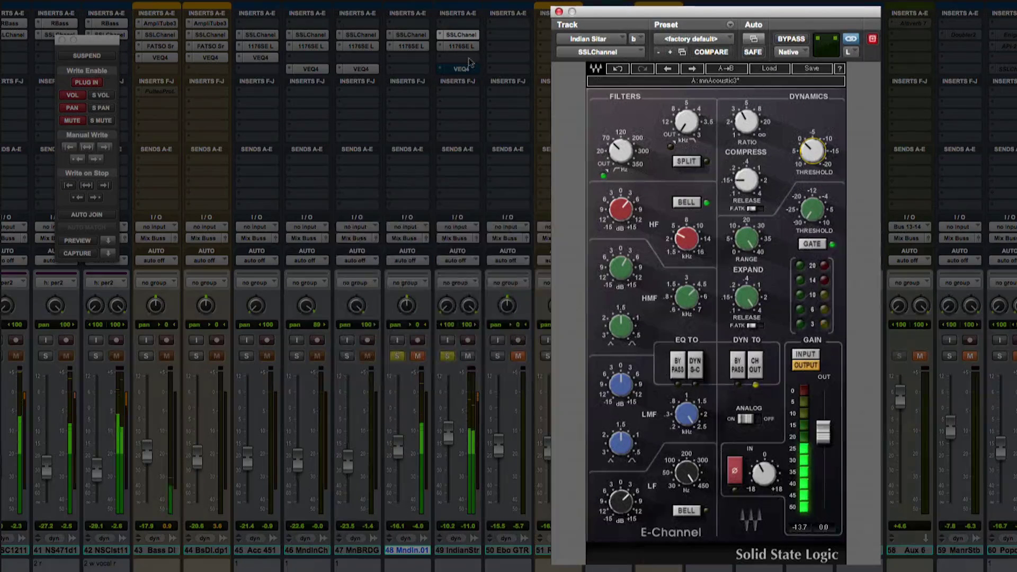
drag(412, 46, 462, 46)
click(466, 67)
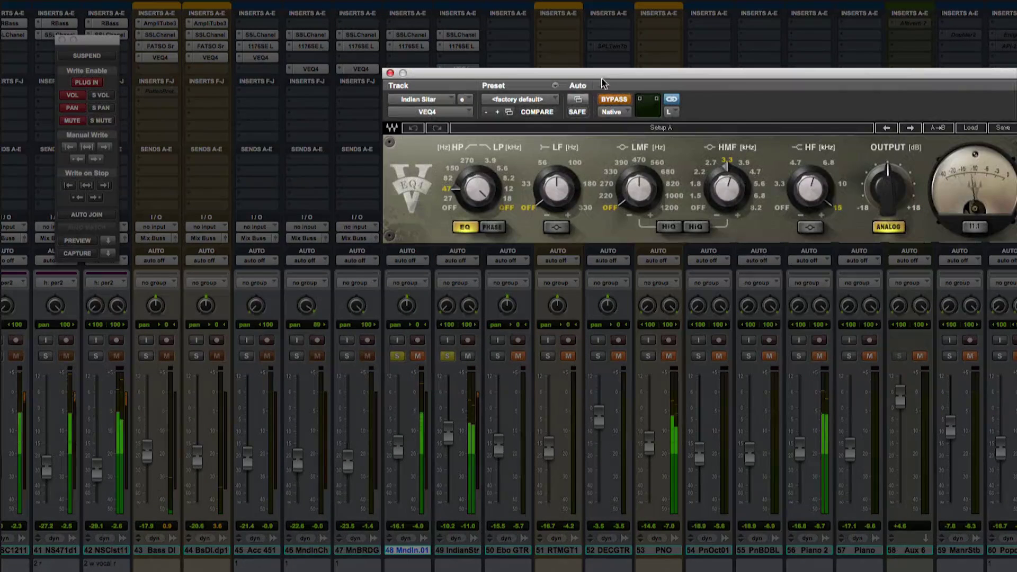
- Nudge the sitar's VEQ4 high-frequency boost and A/B it with bypass, leaving the EQ active
drag(812, 193, 812, 194)
click(708, 163)
click(790, 165)
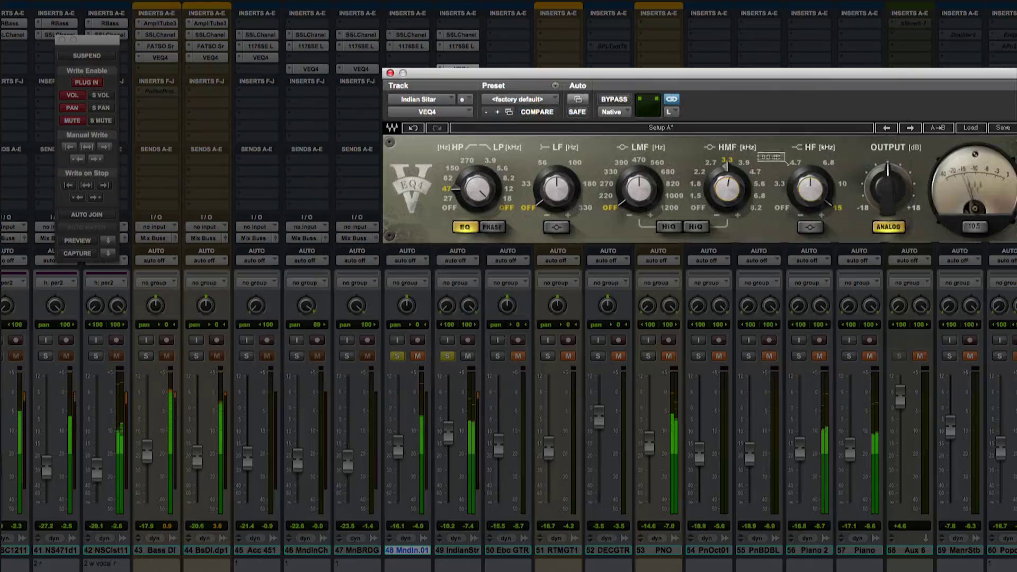
click(611, 102)
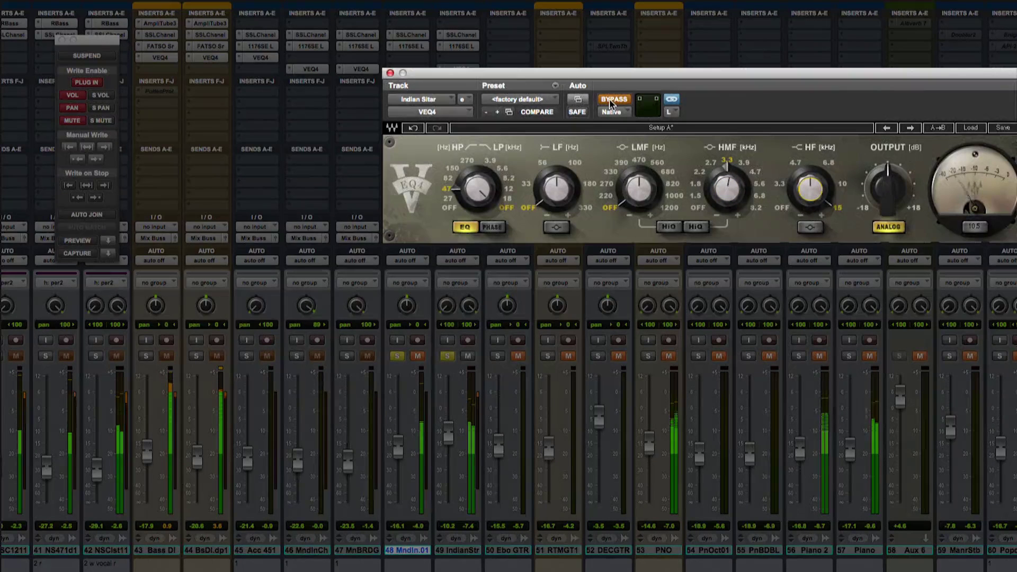
click(611, 102)
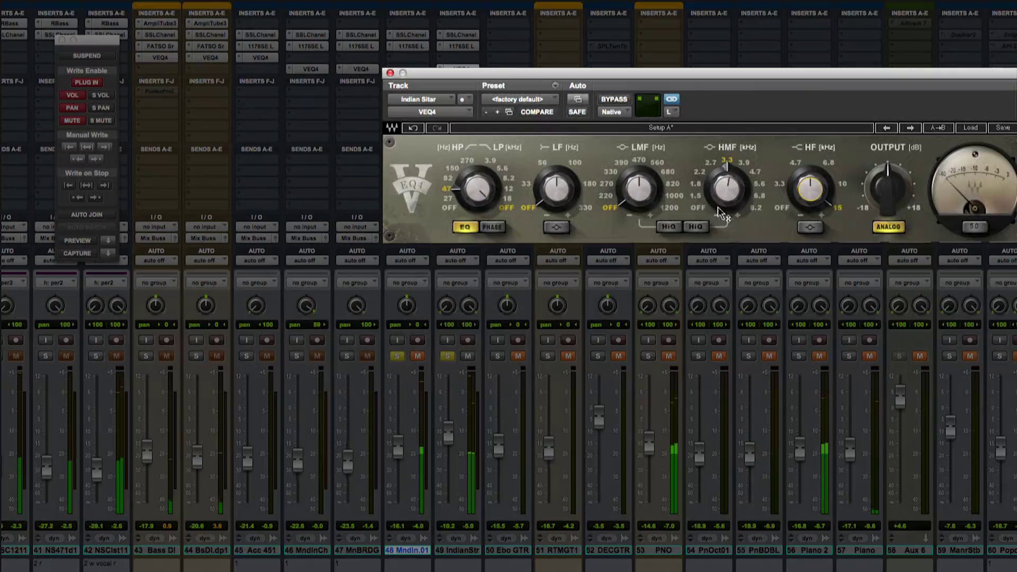
mouse_move(728, 196)
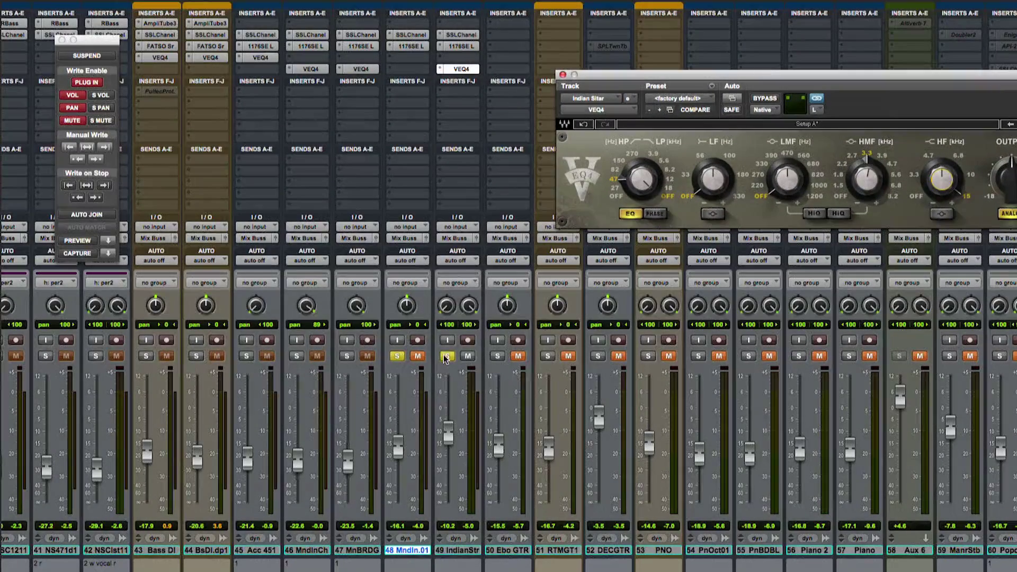
- Unsolo the mandolin and sitar tracks and group them together
click(447, 357)
click(398, 356)
mouse_move(448, 432)
mouse_down()
mouse_move(440, 503)
mouse_move(450, 451)
mouse_up()
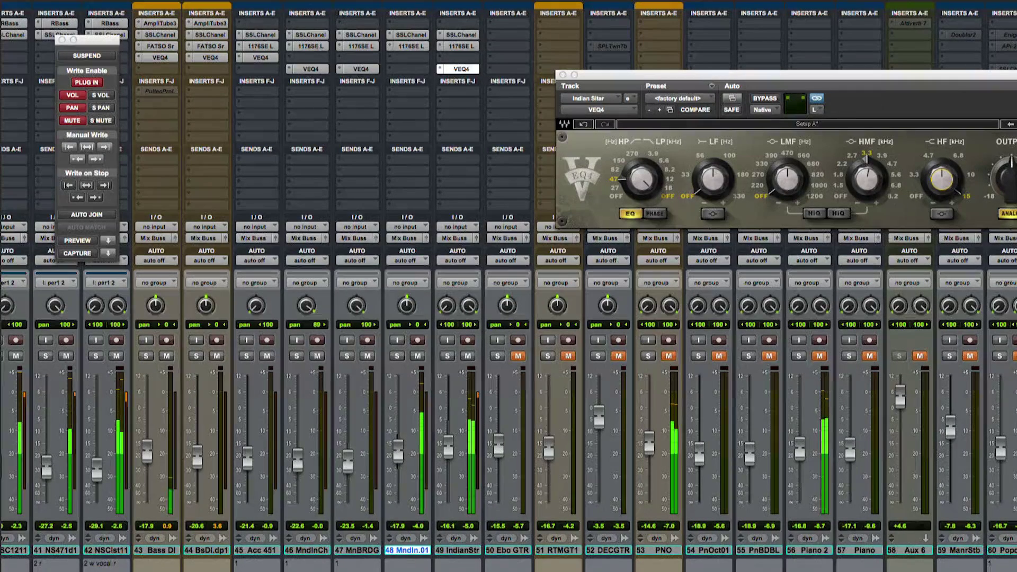
key(Return)
- Lower the grouped mandolin and sitar faders by a few dB
drag(448, 443, 451, 451)
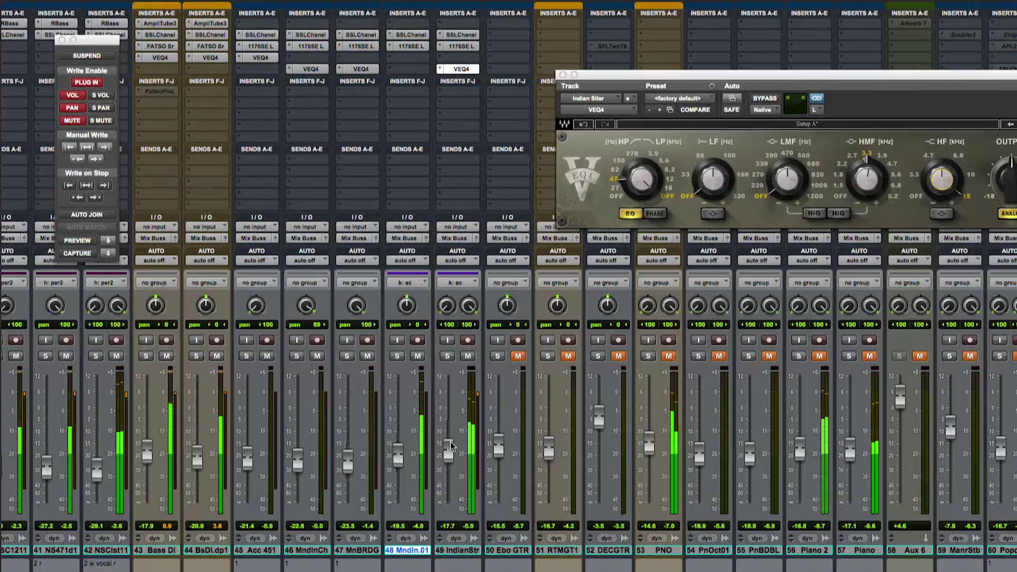
drag(450, 444, 449, 449)
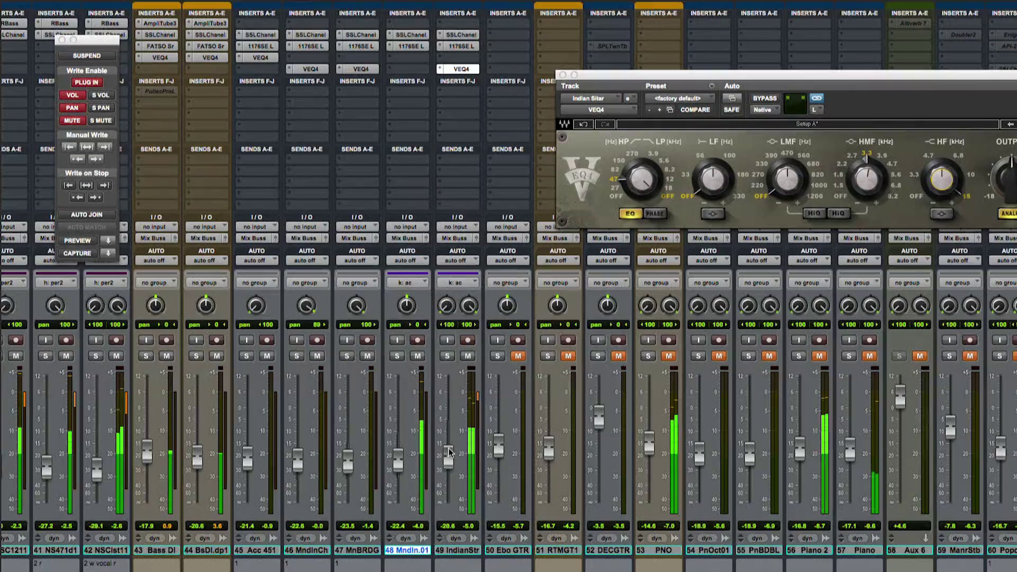
drag(449, 450, 448, 451)
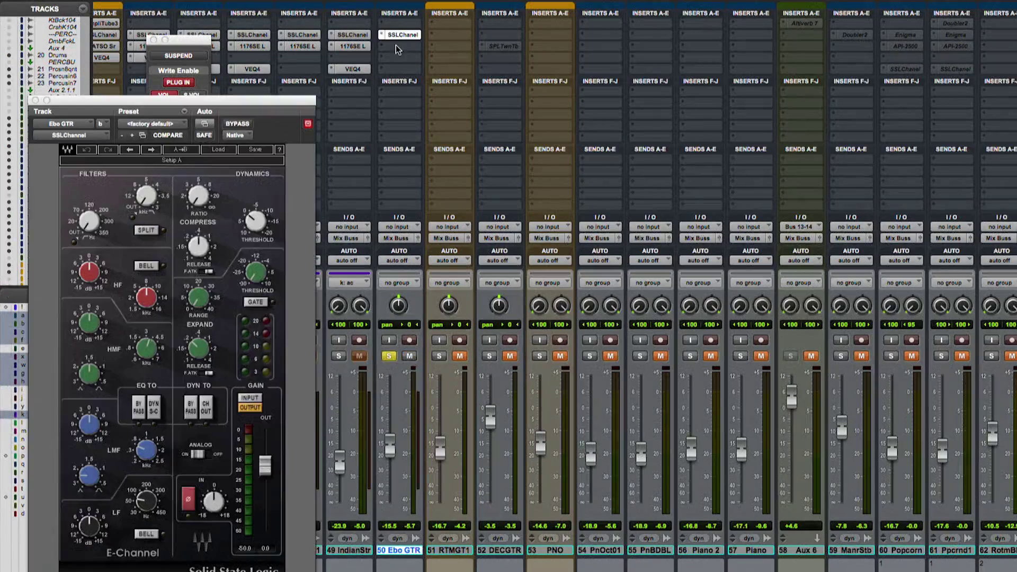
- Insert the Neve 1081 and Maag EQ4 on Ebo GTR after its SSL channel
click(399, 50)
mouse_move(445, 115)
mouse_move(530, 118)
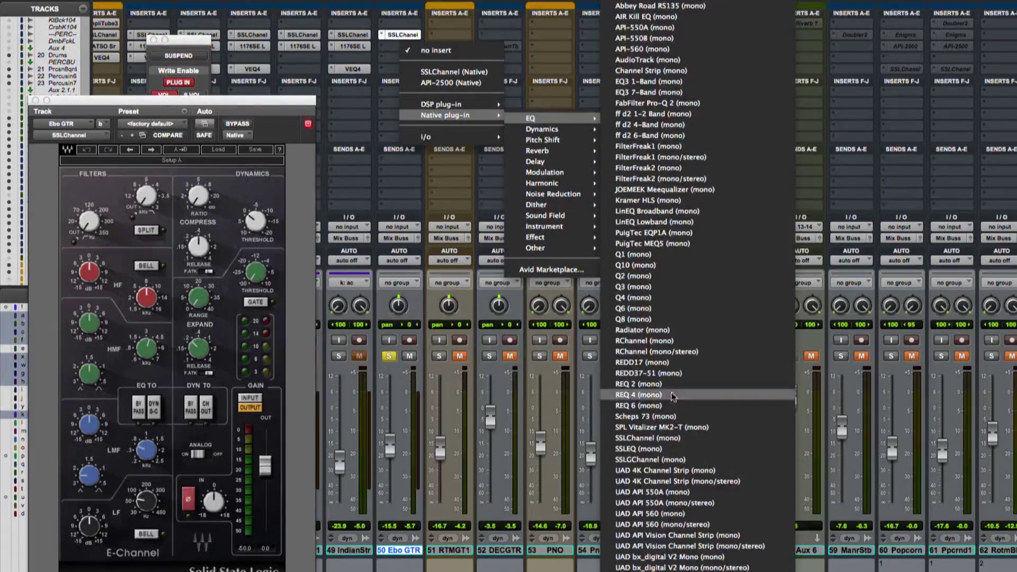
scroll(654, 564, down, 10)
click(654, 564)
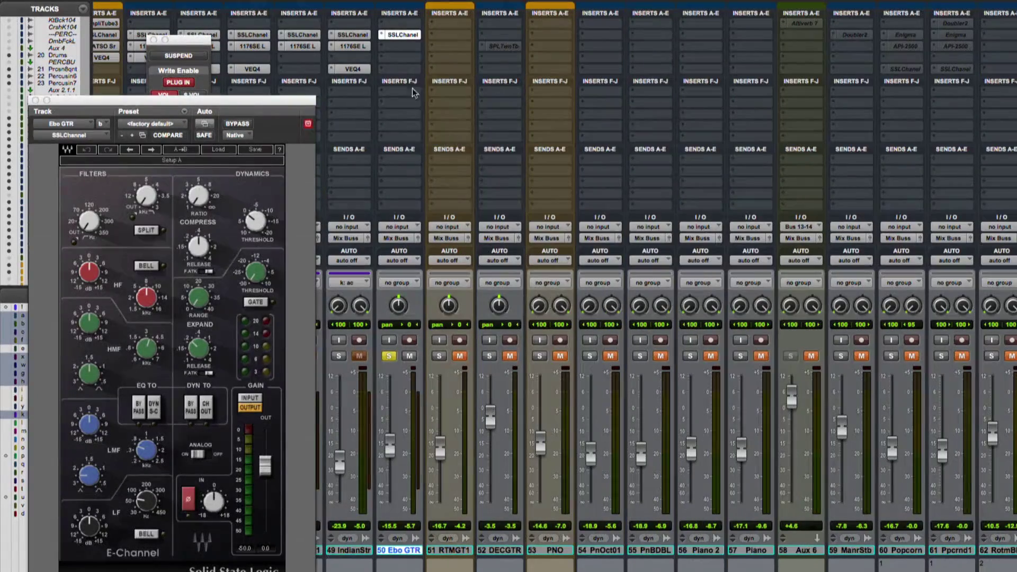
click(395, 60)
mouse_move(445, 127)
mouse_move(551, 130)
scroll(675, 439, down, 10)
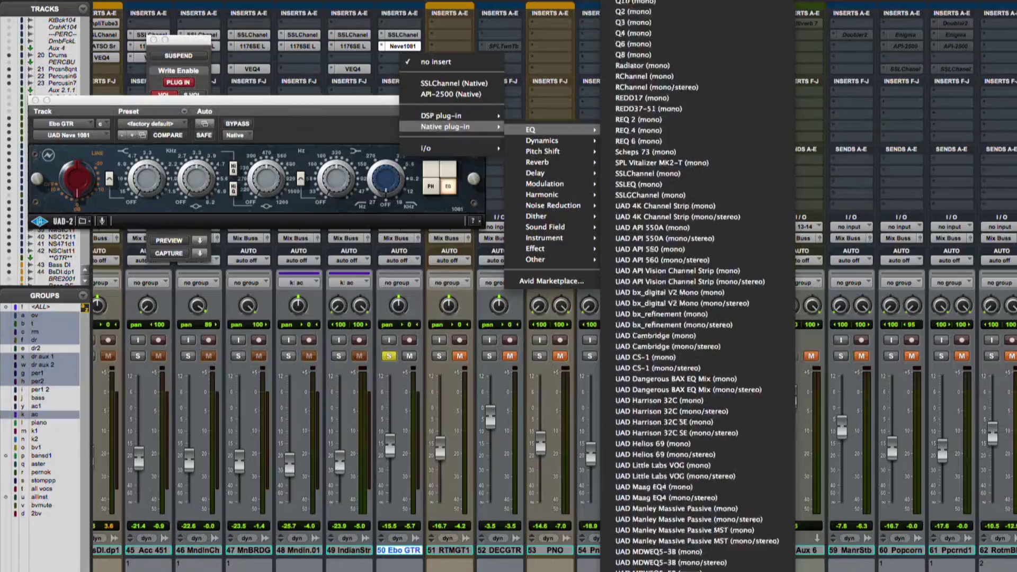
click(675, 439)
- Add the SPL TwinTube saturator as Ebo GTR's fourth insert and select the RTMGT1 and DECGTR tracks
click(398, 69)
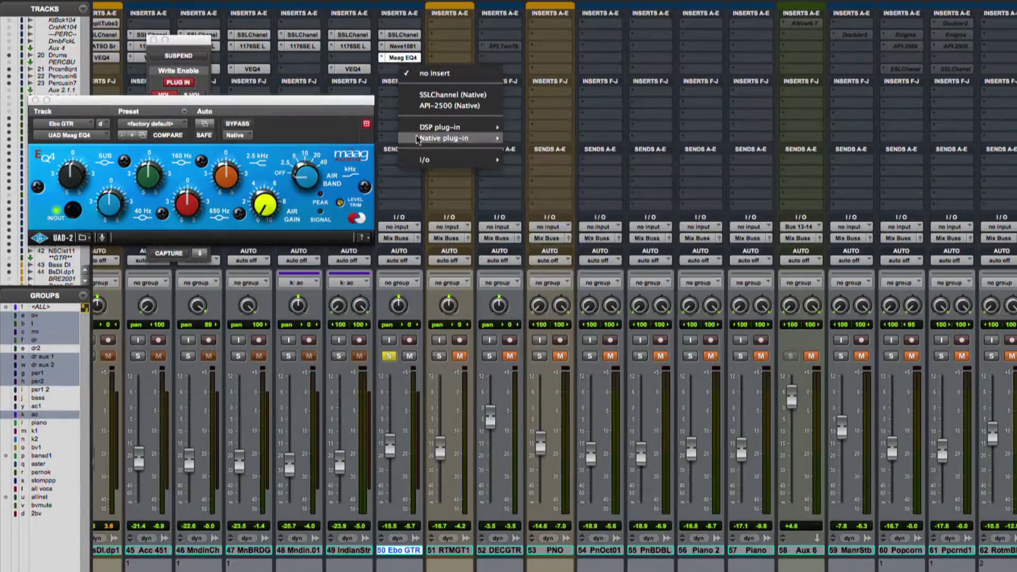
mouse_move(446, 138)
mouse_move(540, 206)
scroll(689, 371, down, 15)
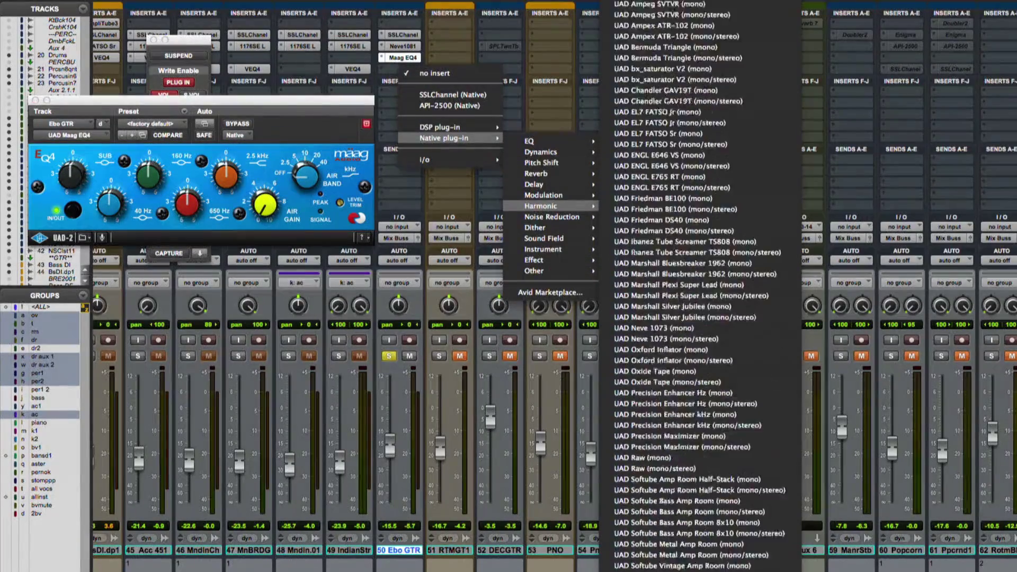
click(659, 567)
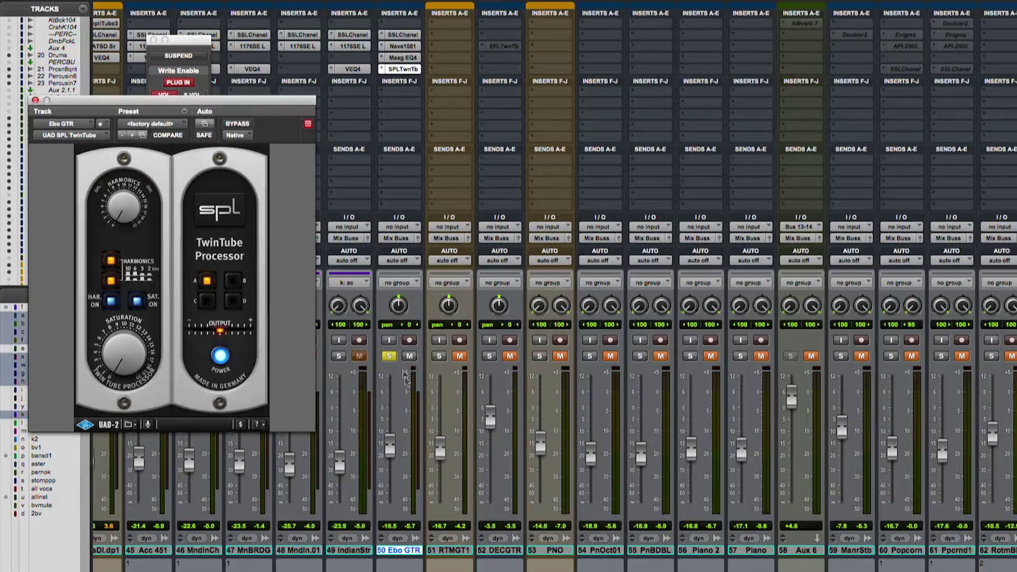
shift+click(491, 554)
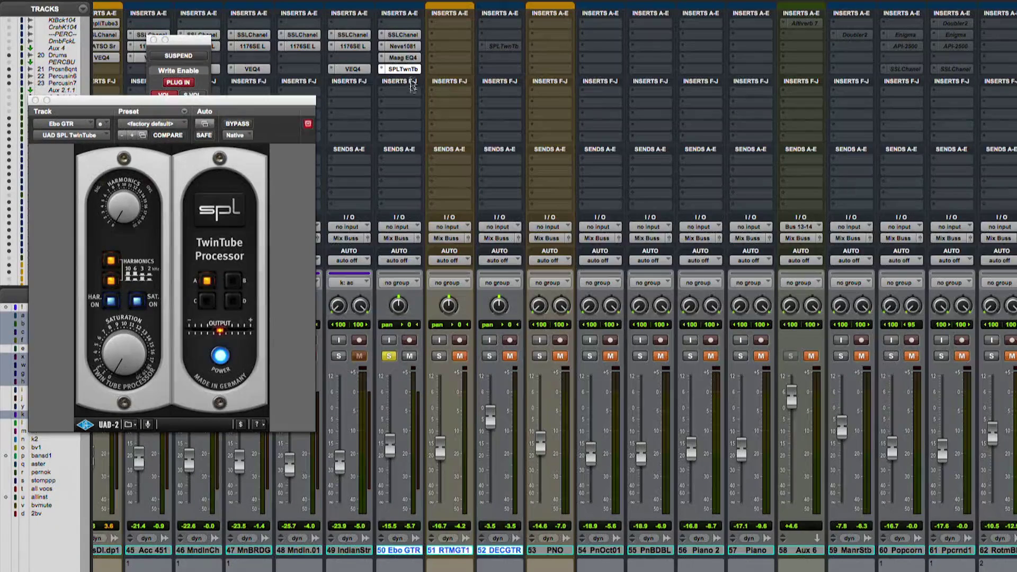
click(393, 36)
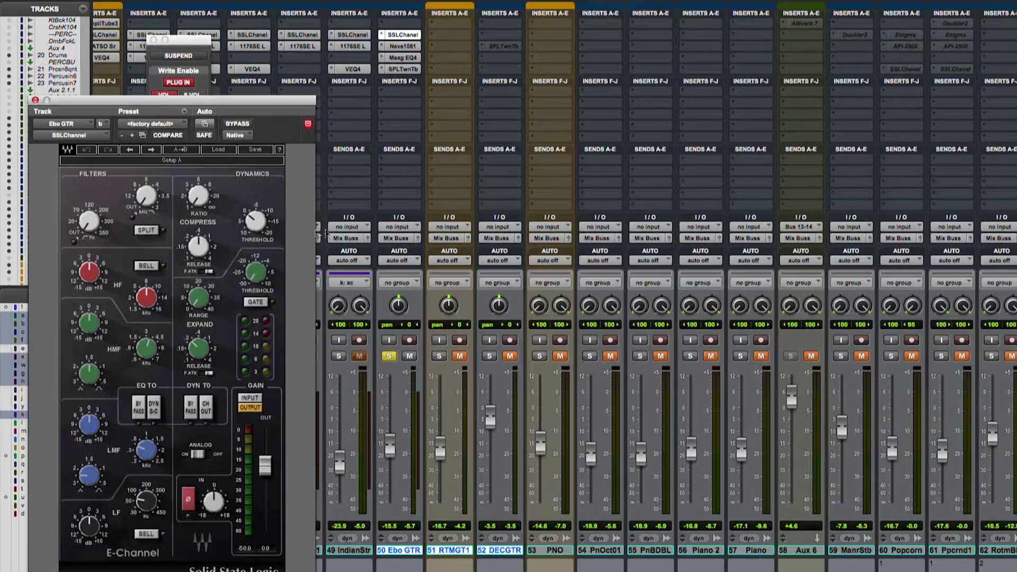
- Load the mneg1 preset on Ebo GTR's SSL channel, cut HF to about -10.7 dB, and lower threshold to about -8.8
click(219, 150)
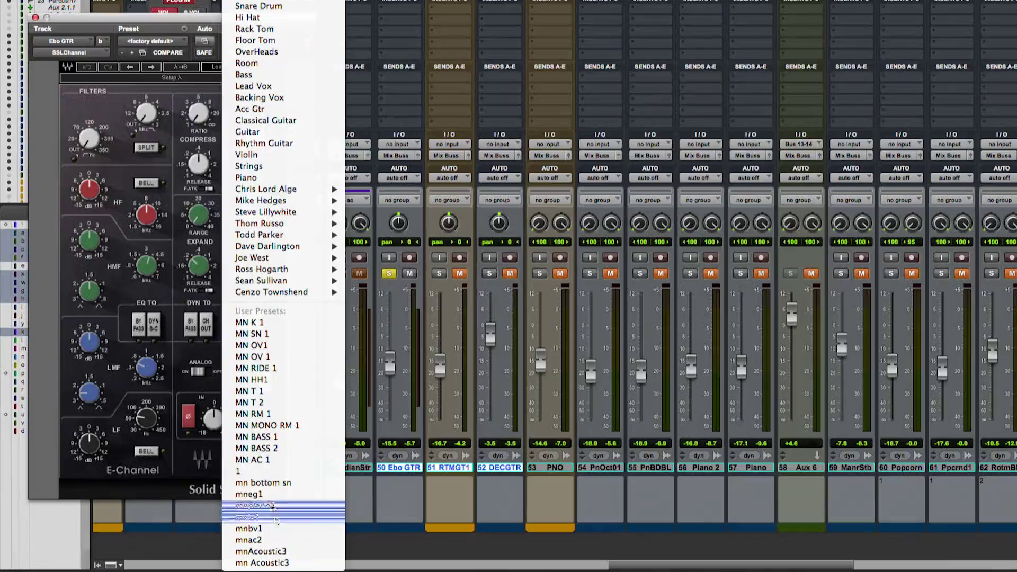
click(249, 494)
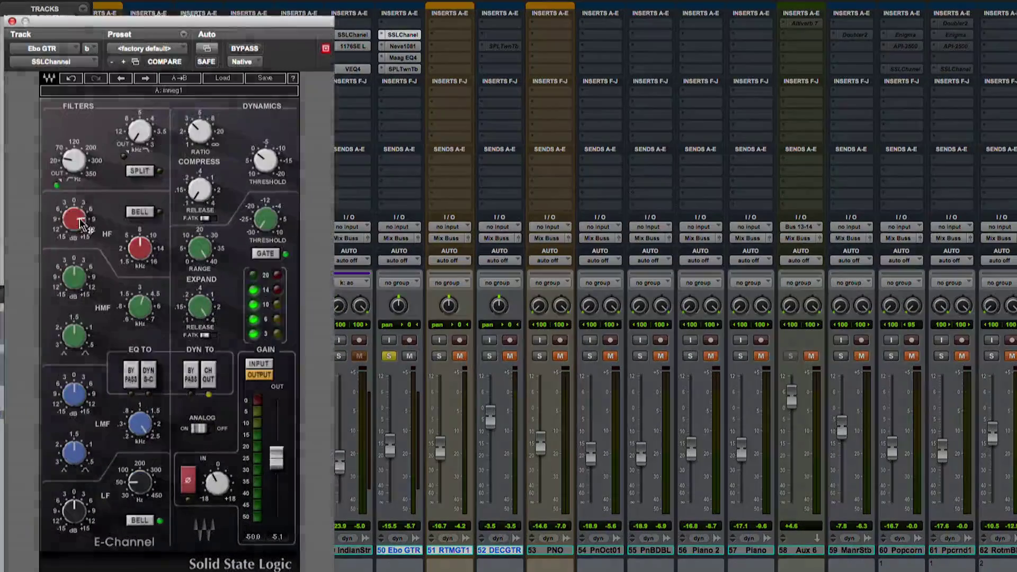
drag(92, 276, 91, 280)
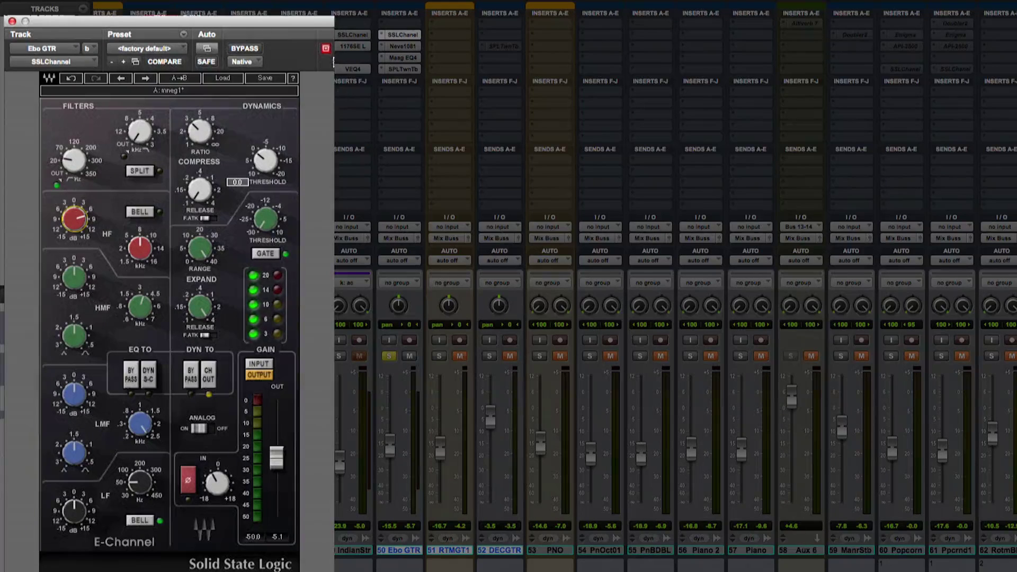
key(space)
mouse_move(79, 220)
mouse_down()
mouse_move(80, 254)
mouse_move(79, 219)
mouse_up()
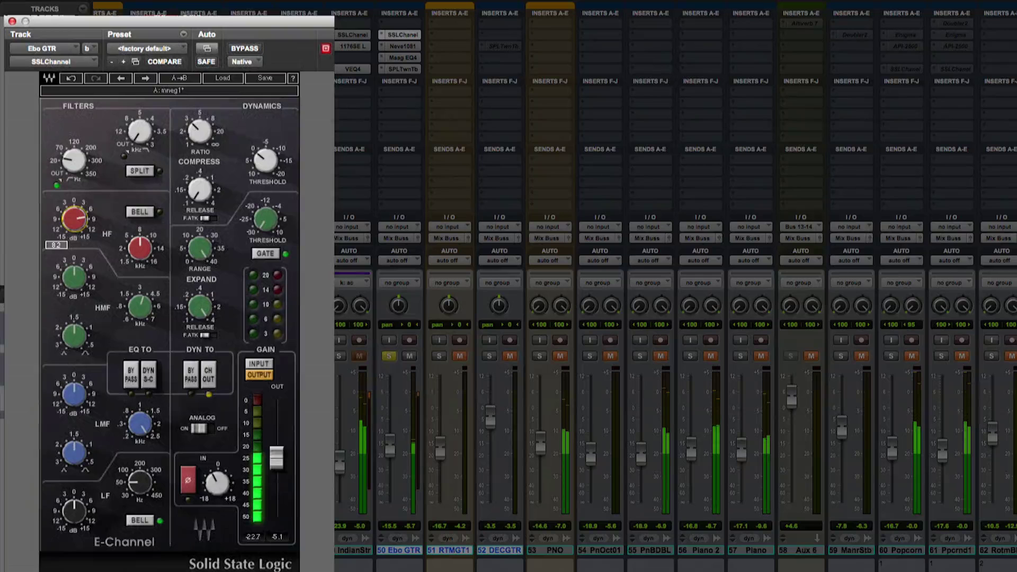
drag(264, 160, 264, 139)
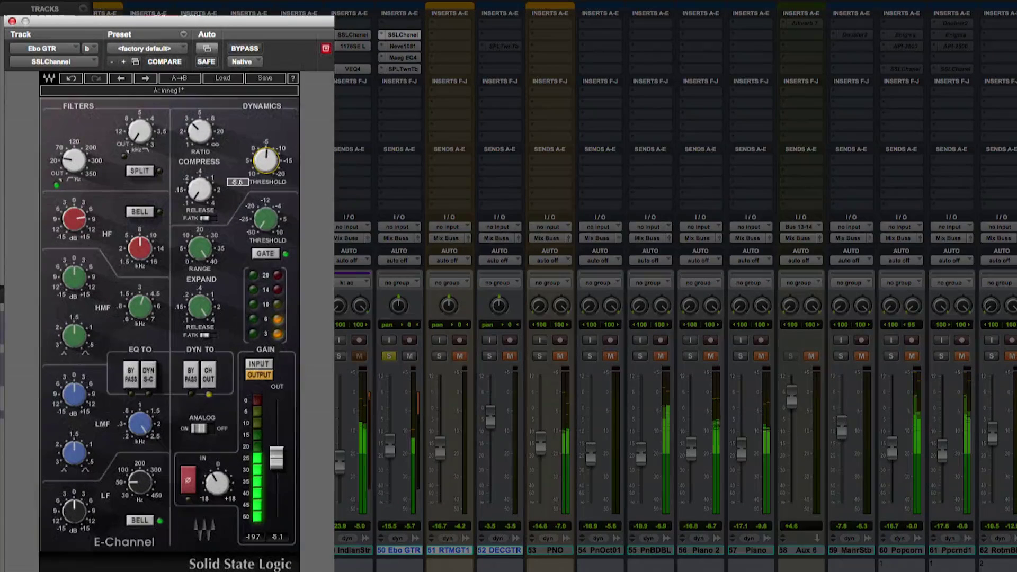
click(401, 46)
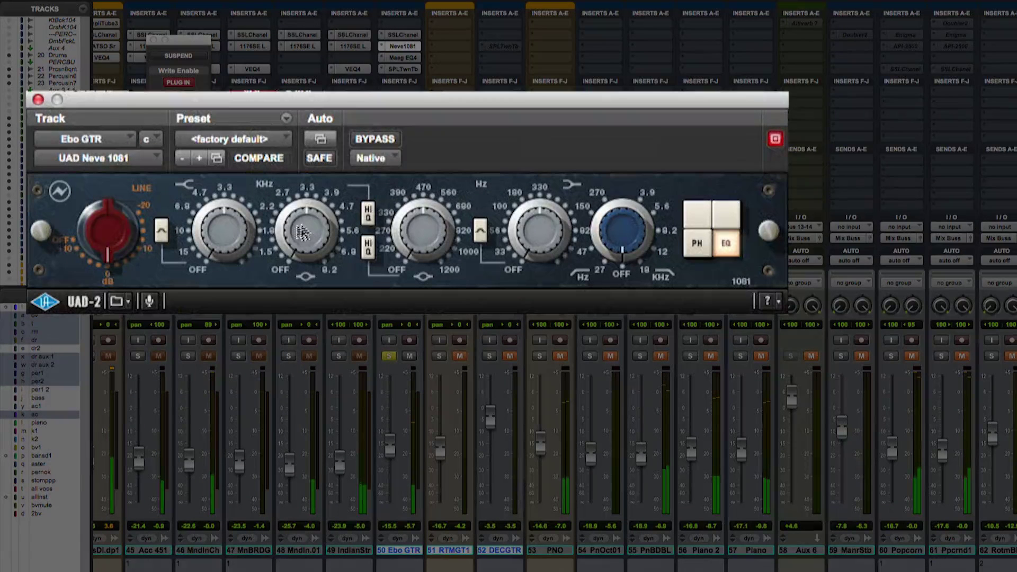
- Shift Ebo GTR's Neve 1081 mid band toward 560 Hz, A/B it, then boost Maag EQ4 2.5 kHz to +0.5
click(281, 199)
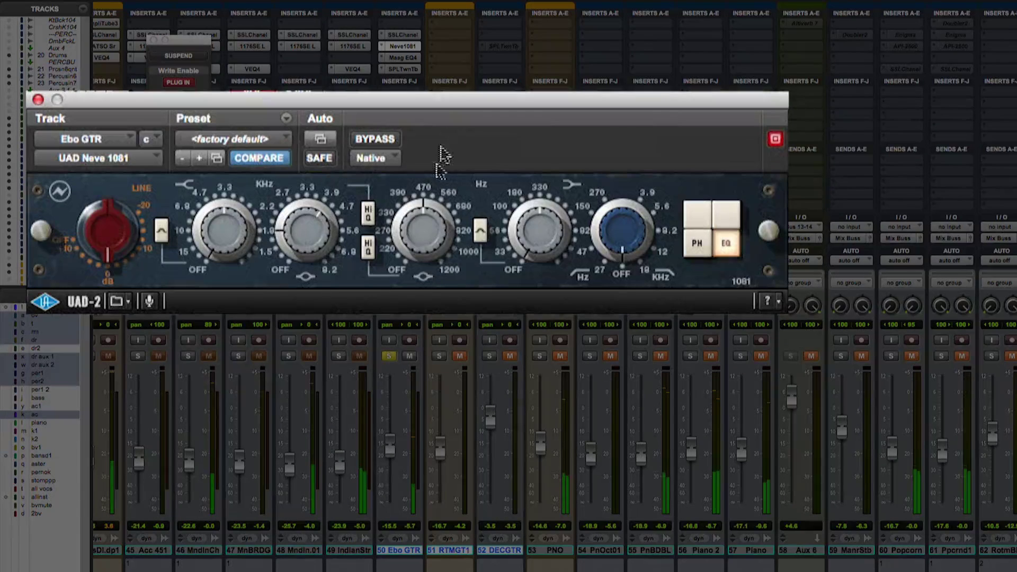
drag(424, 244, 428, 232)
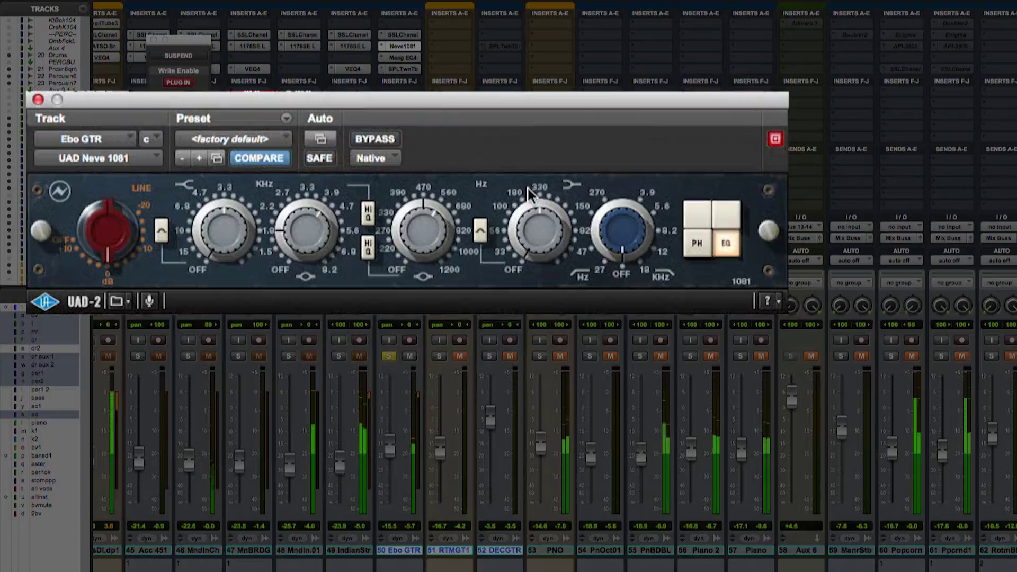
click(379, 139)
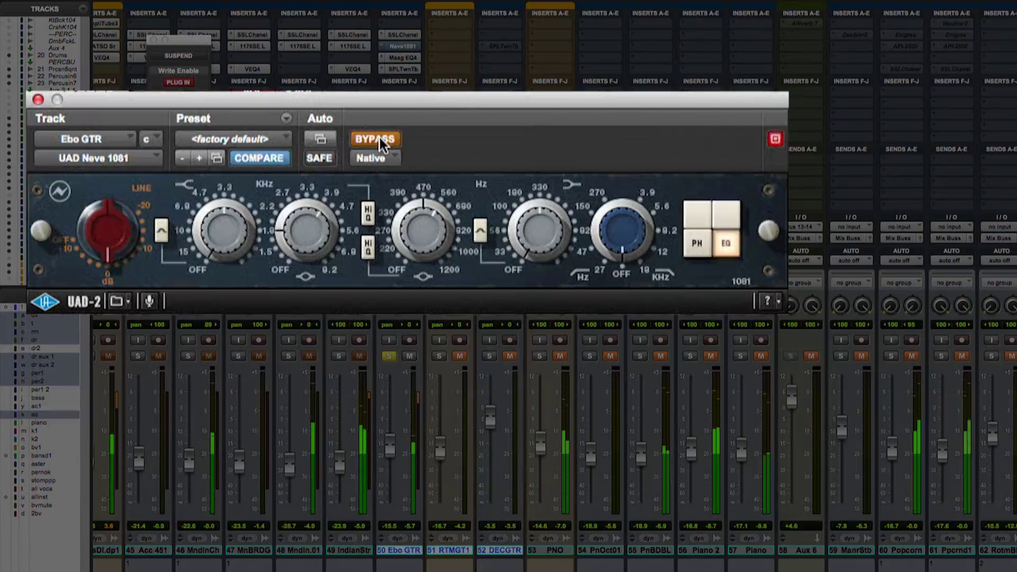
click(380, 137)
click(402, 57)
drag(346, 235, 350, 217)
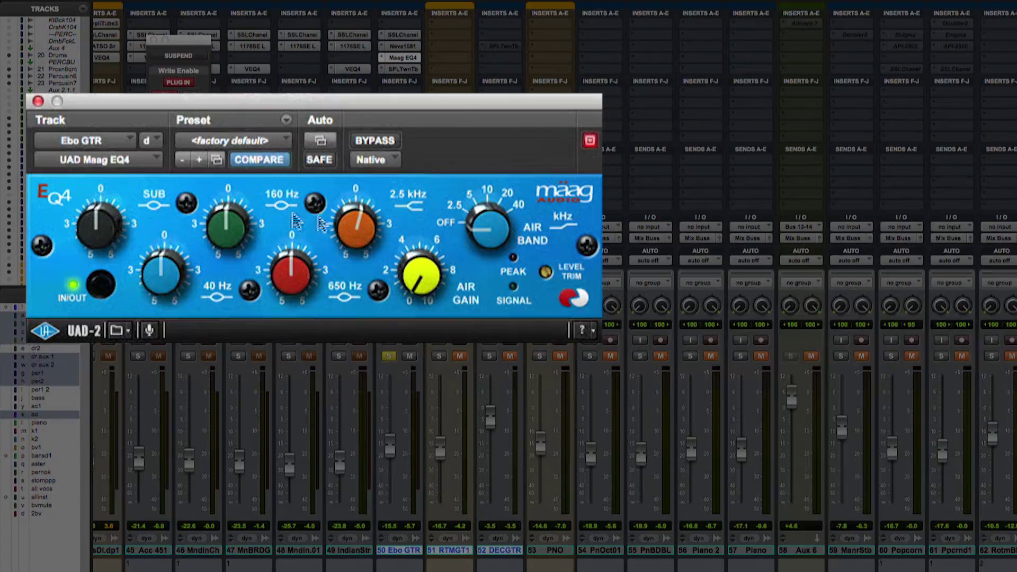
- Raise the black SUB gain knob on Ebo GTR's Maag EQ4 to roughly +3.5
drag(102, 211, 104, 202)
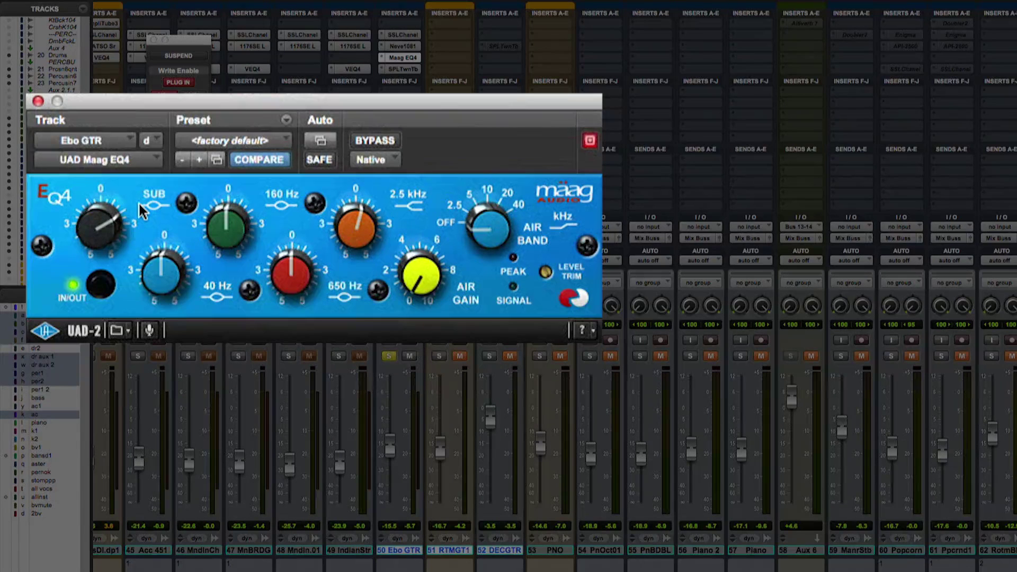
mouse_move(100, 225)
mouse_down()
mouse_move(110, 167)
mouse_move(96, 260)
mouse_move(100, 182)
mouse_move(100, 205)
mouse_up()
- Dial in TwinTube harmonics on Ebo GTR with an A/B check, then copy SSLChannel and Neve1081 to tracks 51–52
click(402, 69)
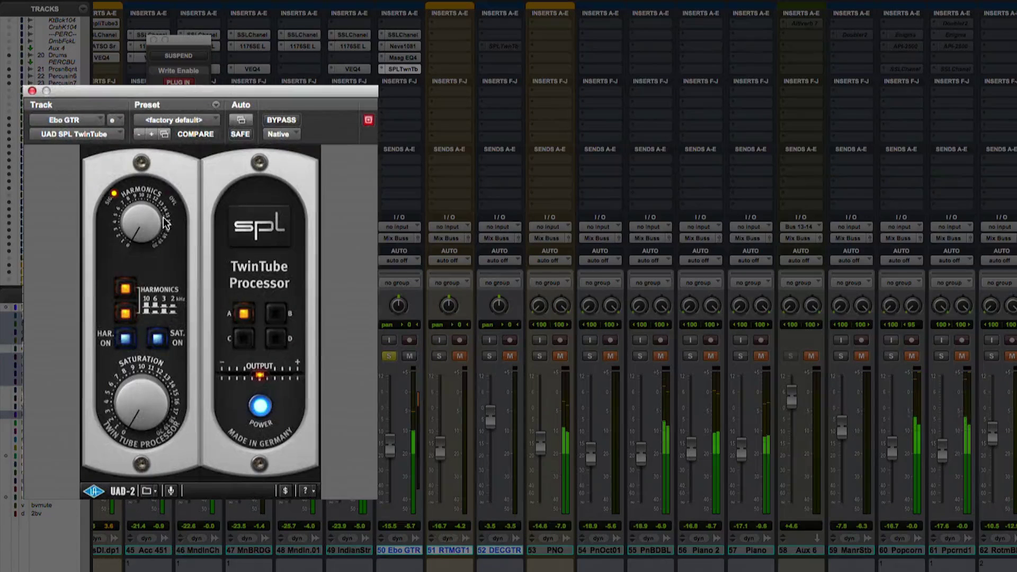
drag(136, 224, 131, 167)
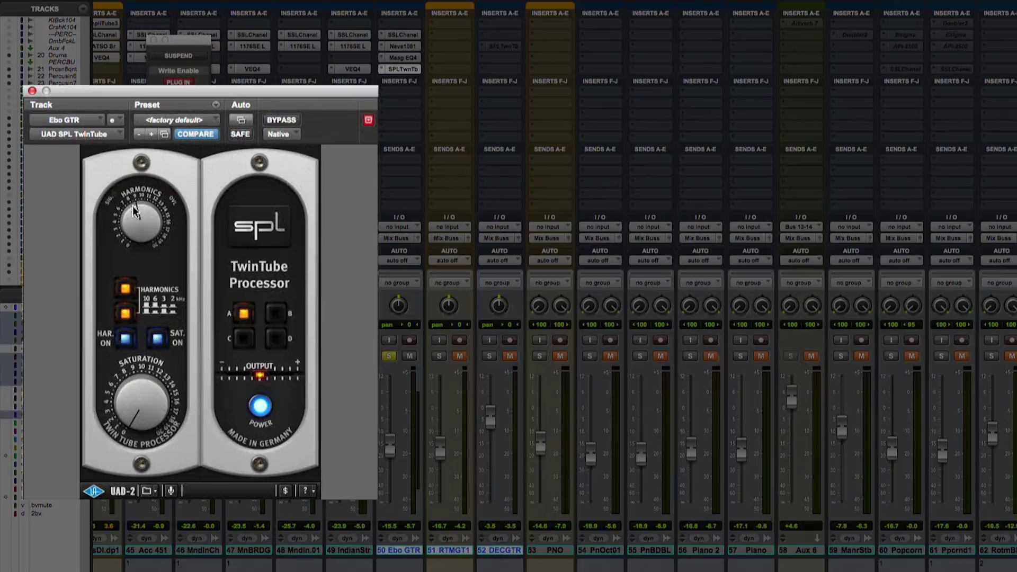
drag(132, 209, 136, 233)
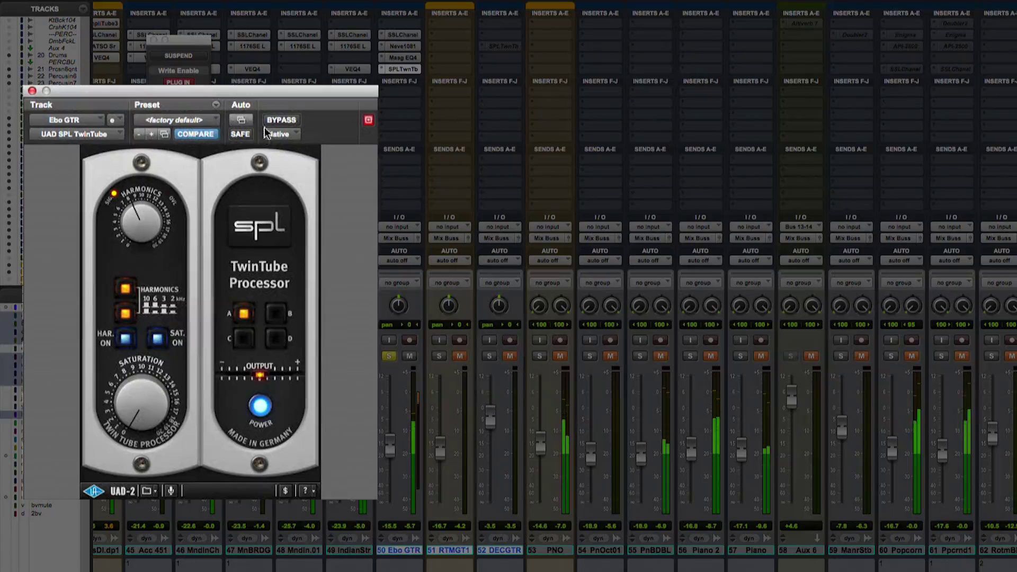
click(279, 120)
click(281, 118)
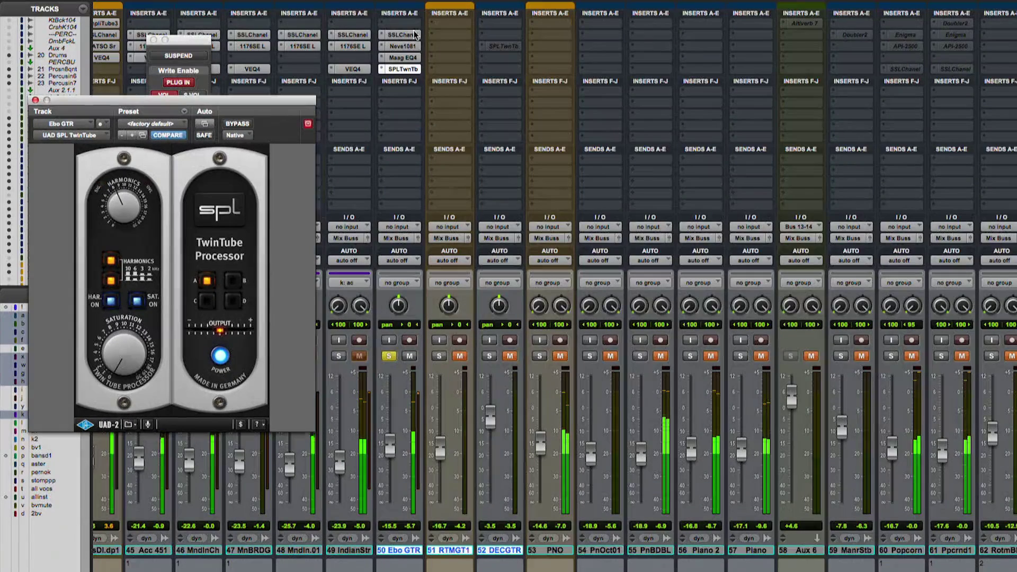
drag(415, 34, 489, 47)
drag(400, 57, 496, 59)
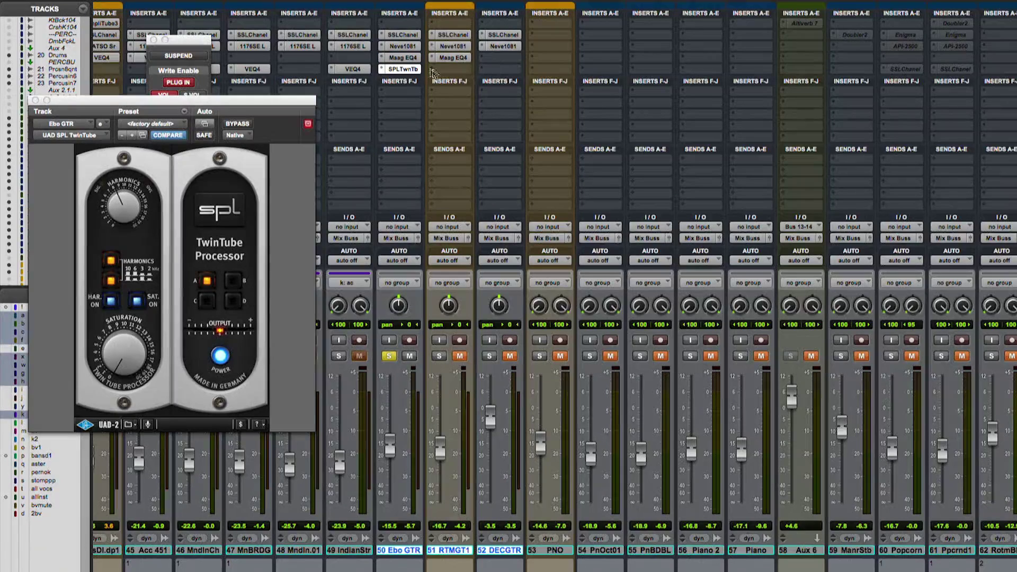
- Copy Maag EQ4 and SPL TwinTube to RTMGT1, solo it in playback, and boost its SSL HF gain
drag(416, 69, 500, 73)
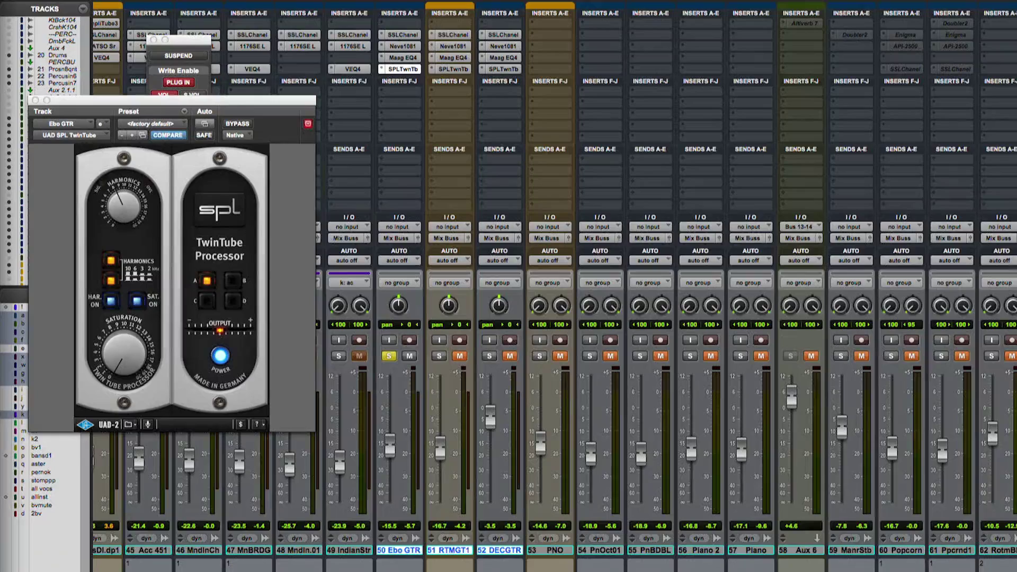
key(space)
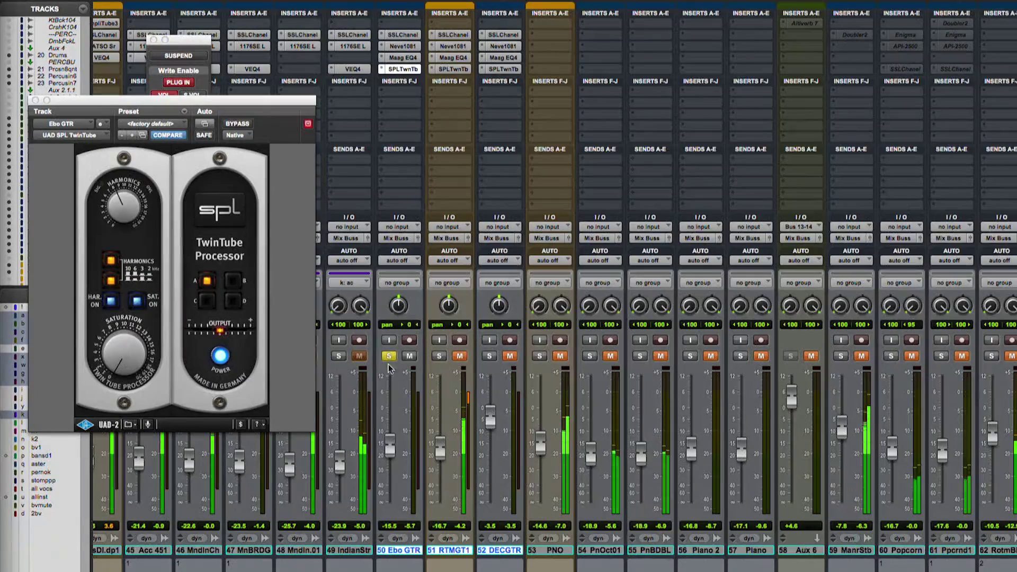
click(389, 357)
click(440, 356)
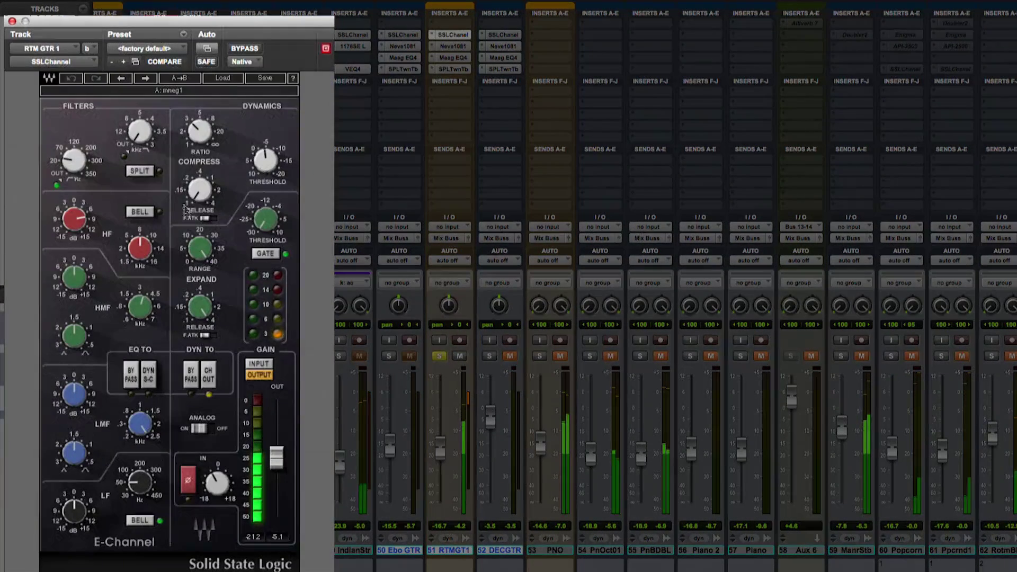
drag(87, 217, 88, 197)
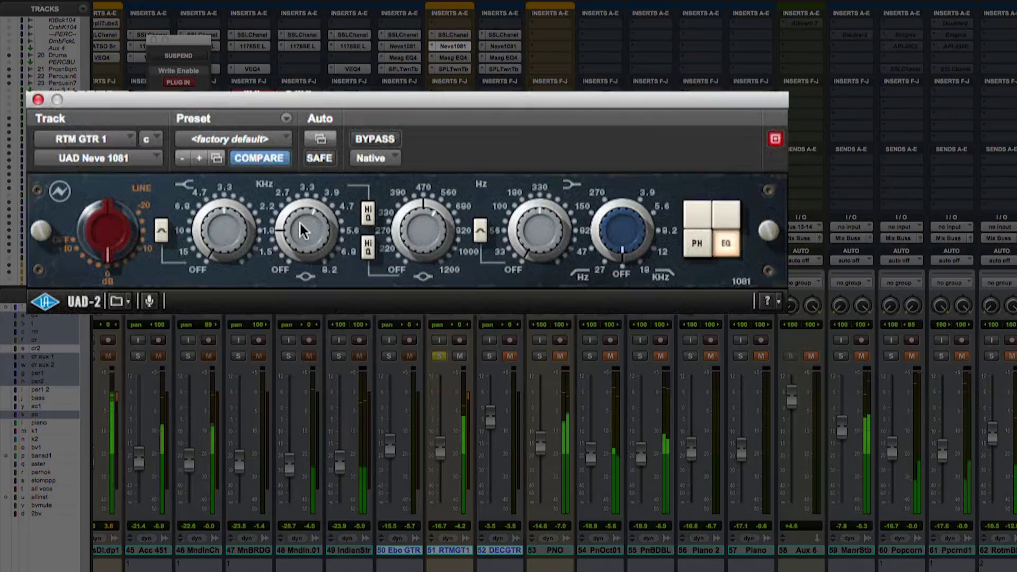
- Check RTMGT1's Maag EQ4 and TwinTube, unsolo it, and set its fader to -20.6 dB
click(454, 57)
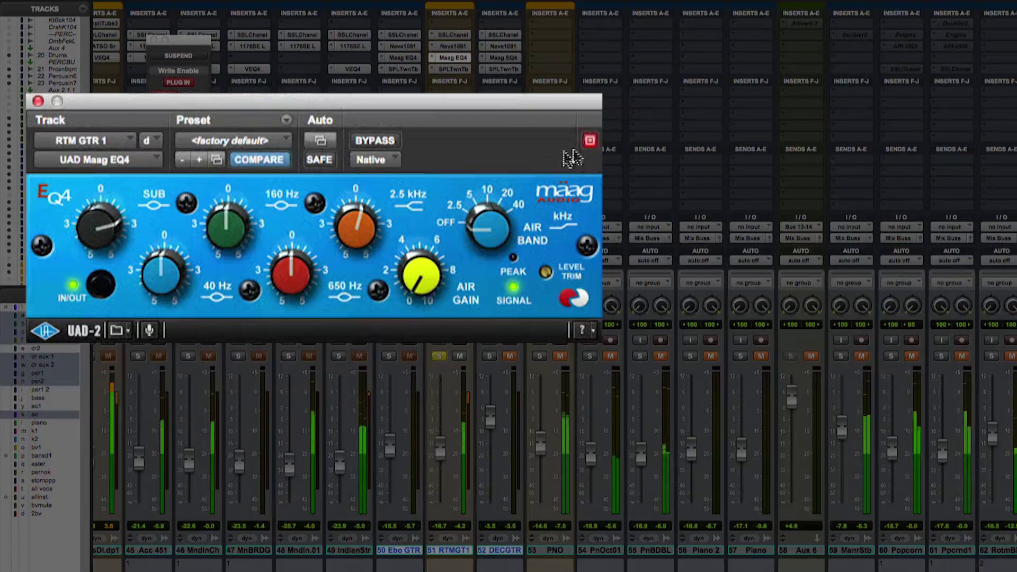
click(454, 70)
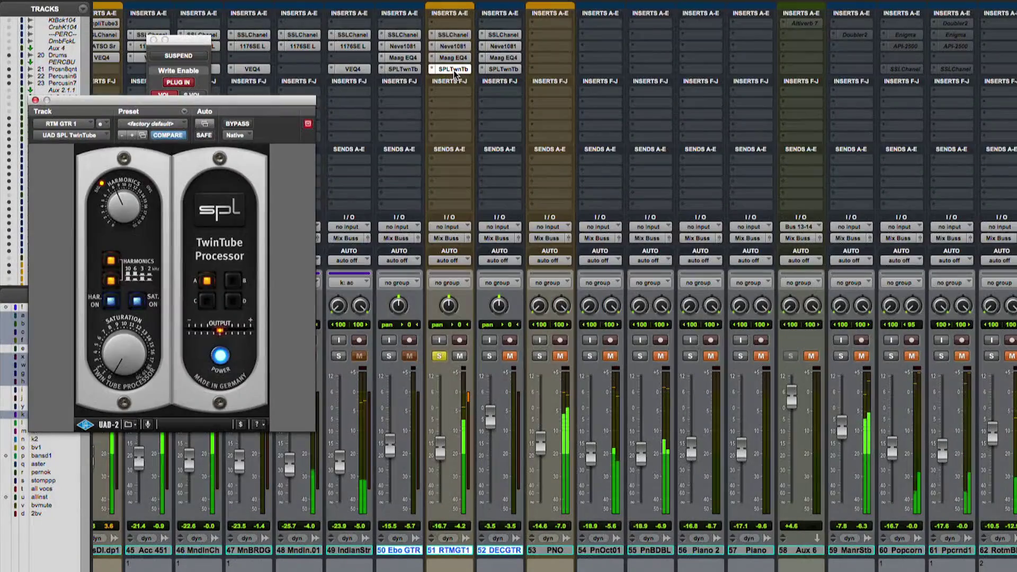
click(454, 71)
click(439, 356)
mouse_move(369, 354)
mouse_down()
mouse_move(365, 383)
mouse_move(365, 371)
mouse_up()
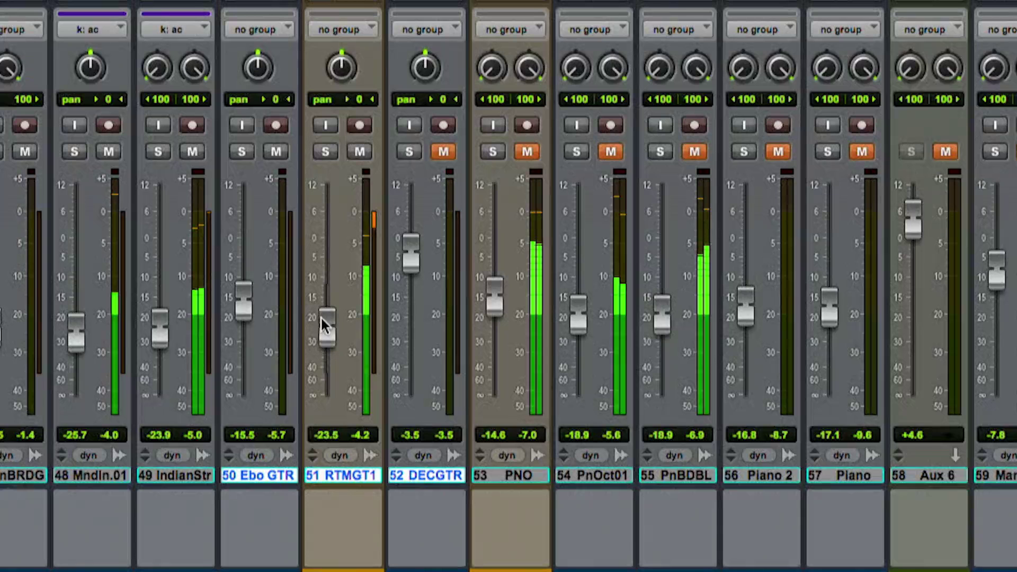
drag(320, 313, 320, 309)
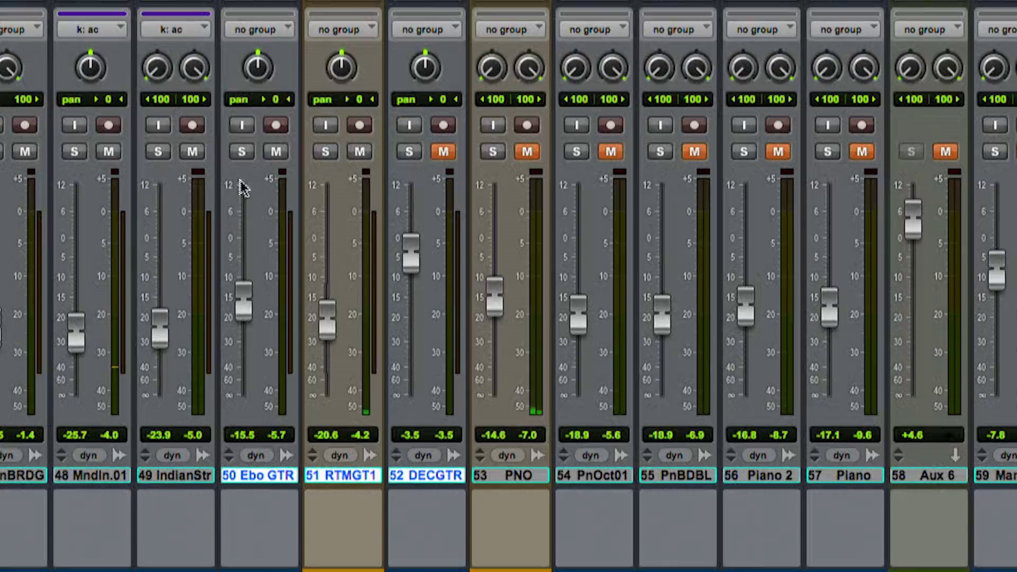
- During playback, settle the Ebo GTR fader at -21.0 dB and the RTMGT1 fader at -19.3 dB
mouse_move(249, 309)
mouse_down()
mouse_move(244, 345)
mouse_move(243, 316)
mouse_up()
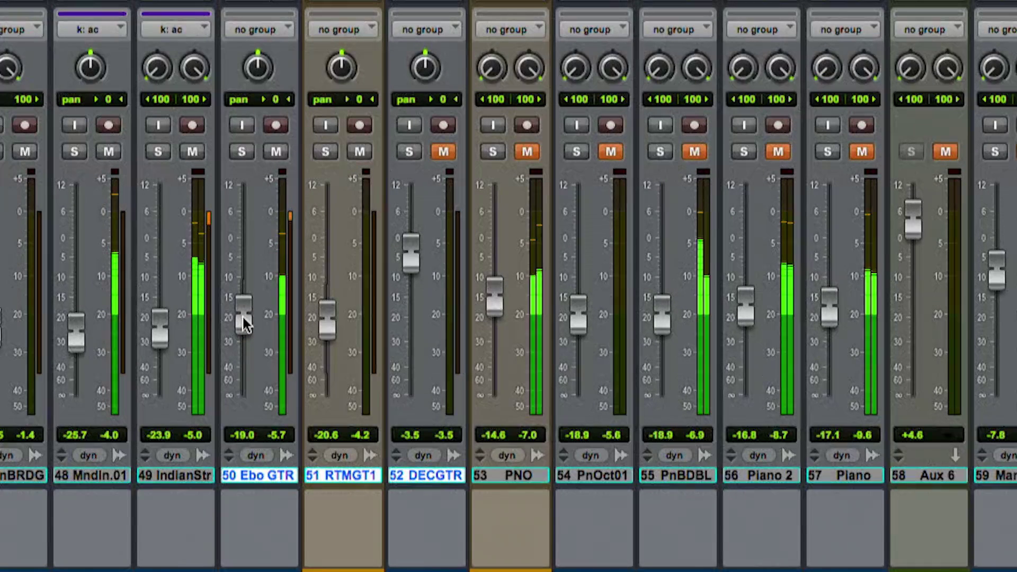
drag(243, 318, 243, 315)
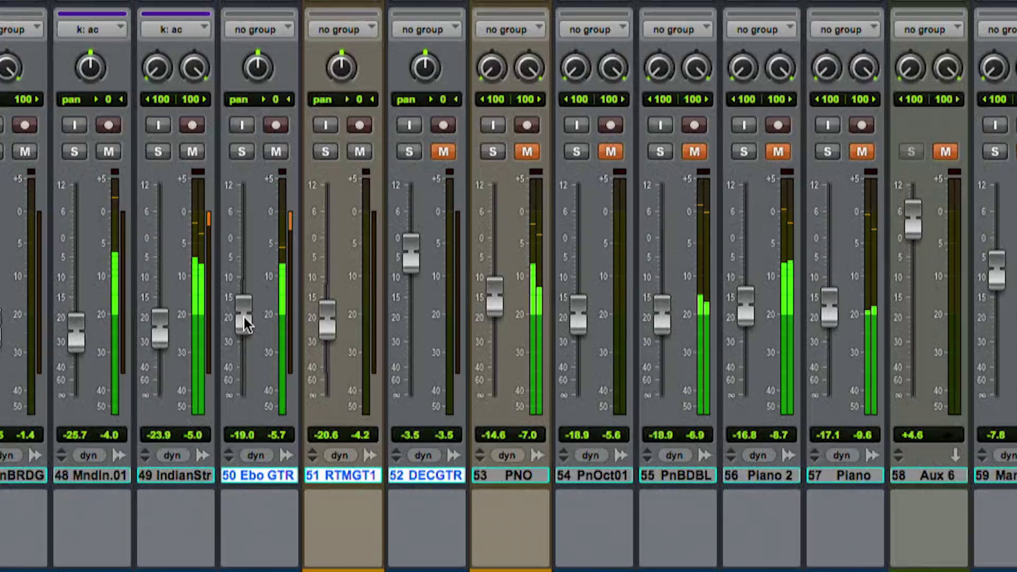
drag(243, 315, 243, 320)
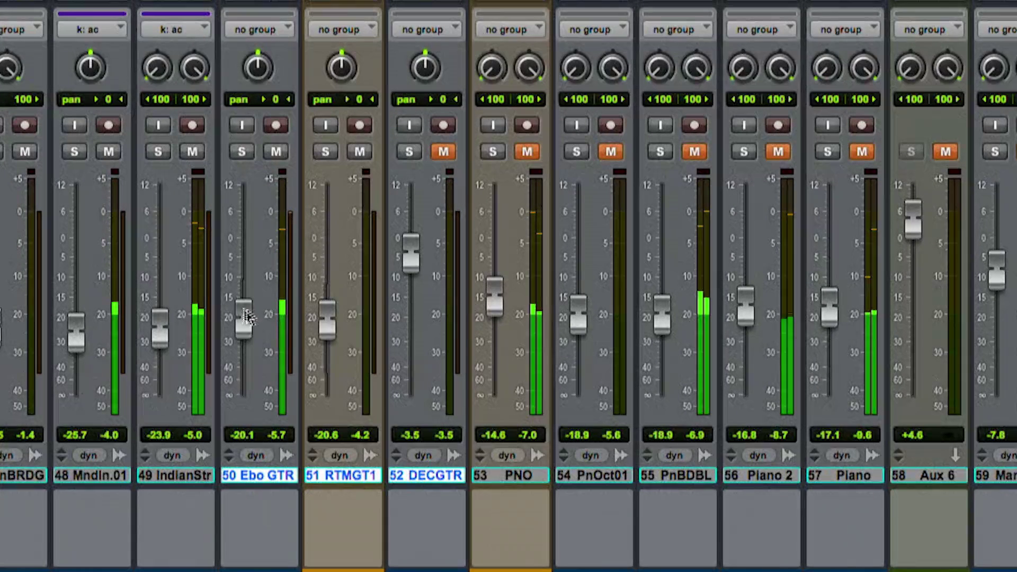
drag(243, 310, 243, 312)
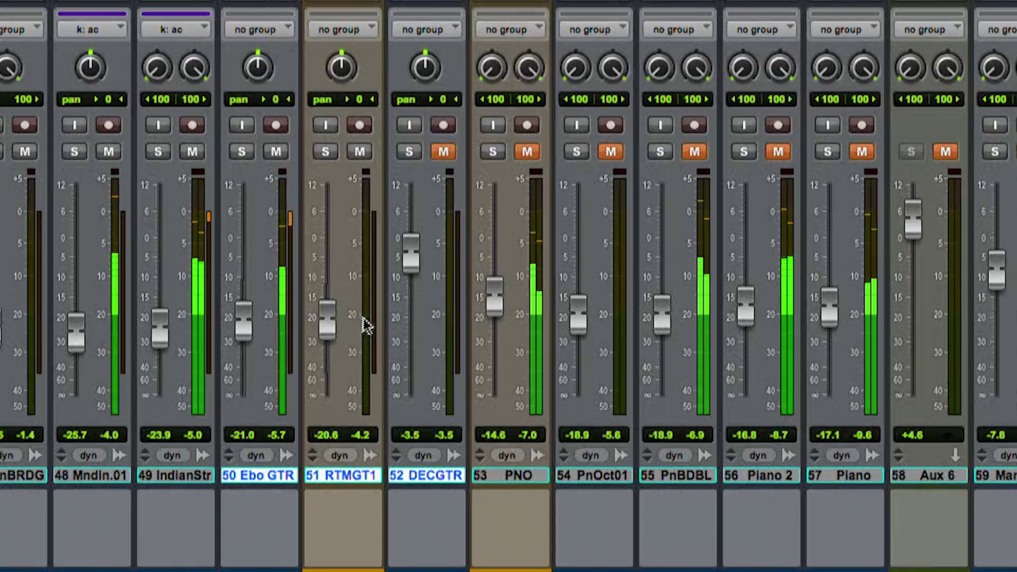
drag(326, 336, 323, 332)
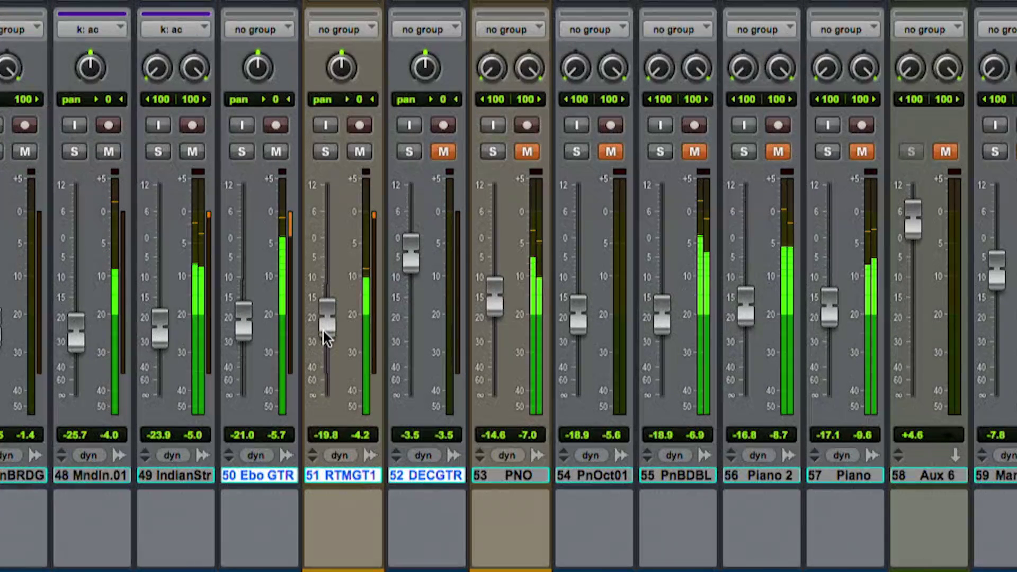
drag(324, 332, 325, 329)
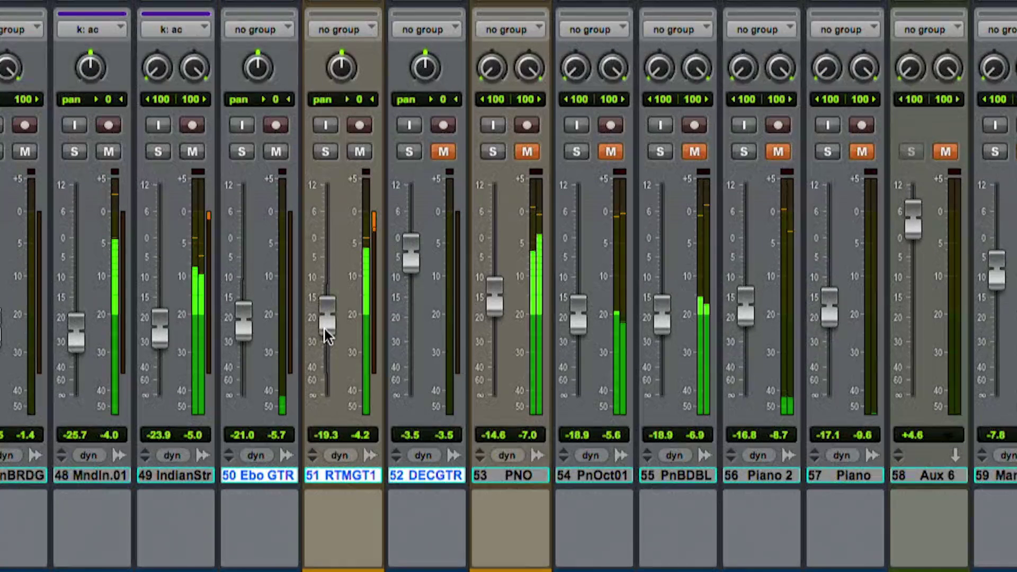
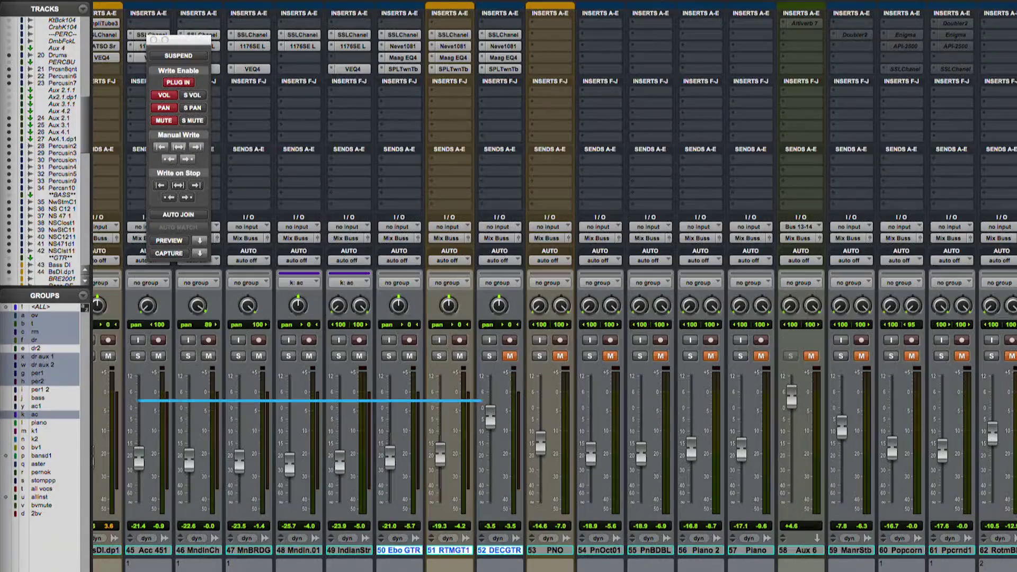
- Solo and unmute PNO, then insert the SSL channel strip on its first insert
click(560, 356)
click(539, 356)
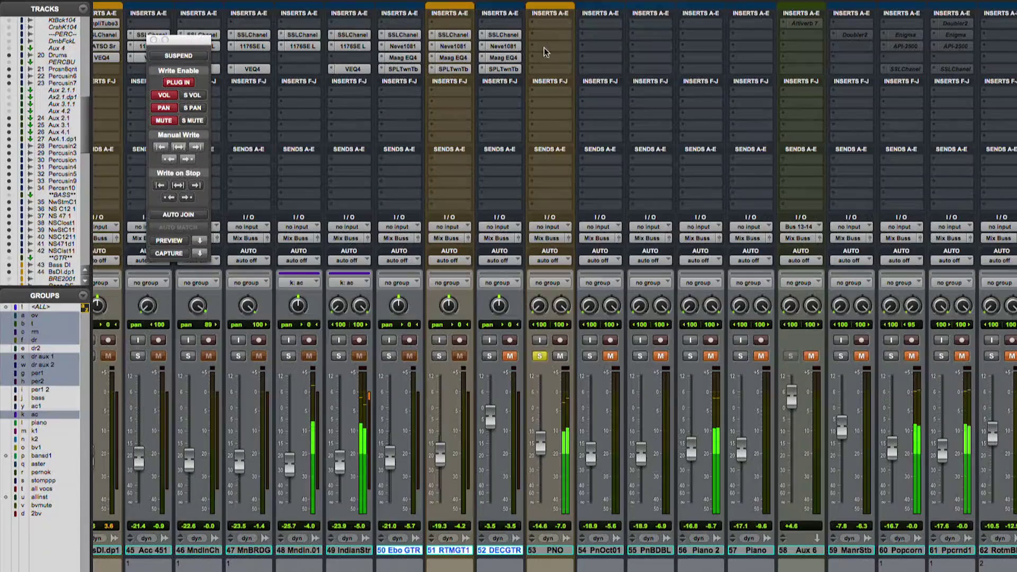
click(546, 34)
click(602, 57)
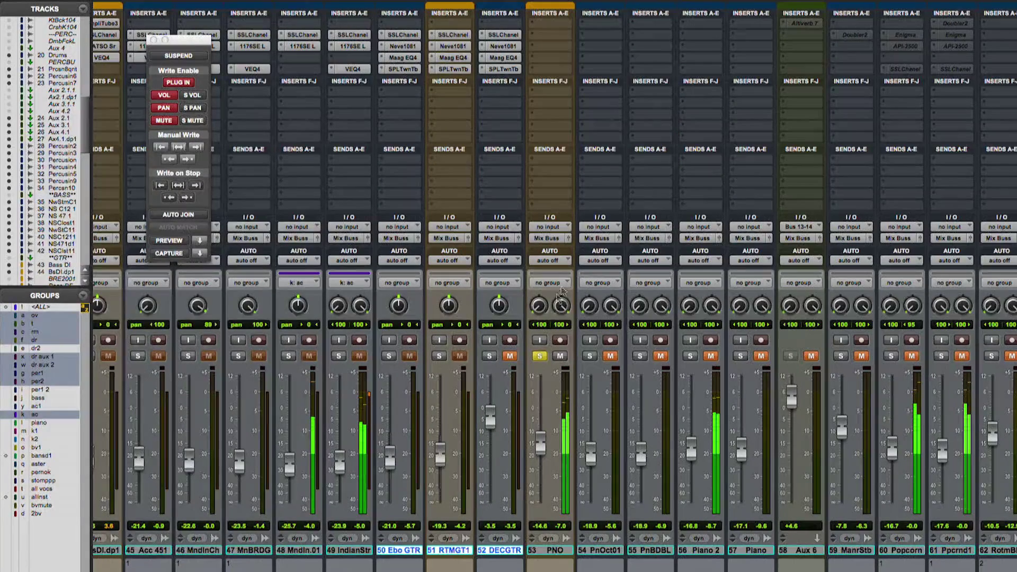
- Load the mnpiano1 preset, then set compressor release to 0.10 and threshold to -9.3
click(220, 150)
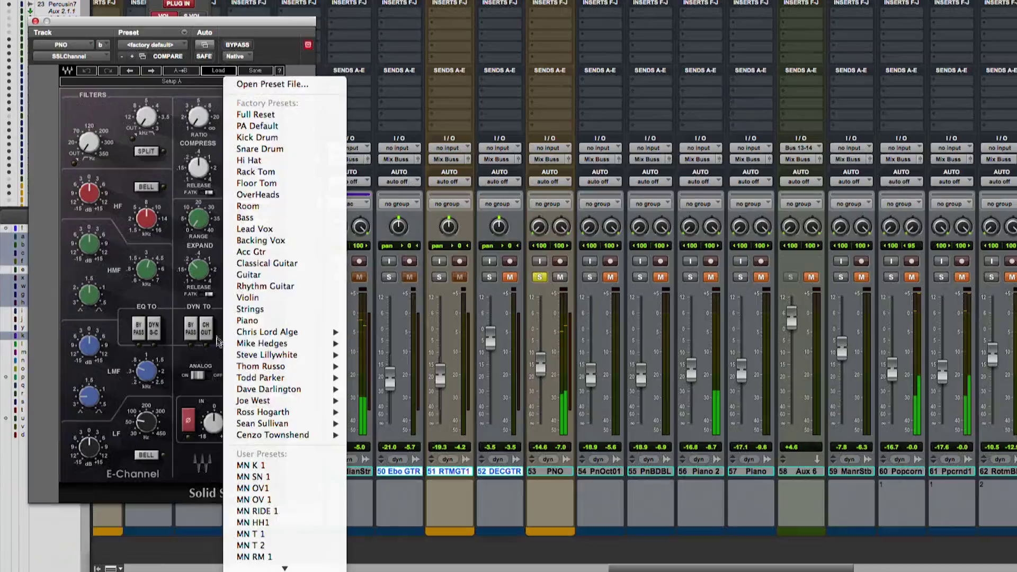
mouse_move(276, 567)
click(268, 510)
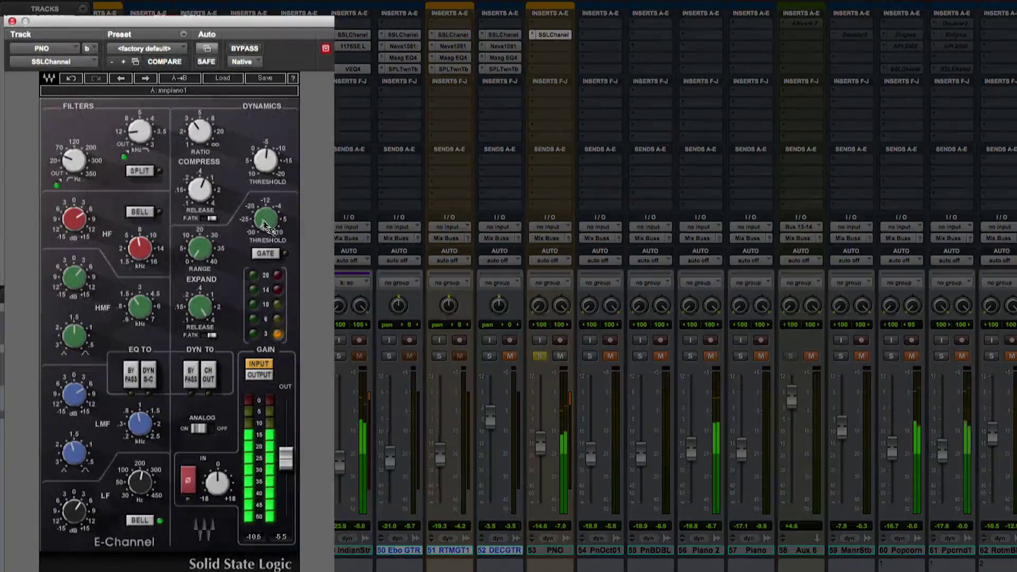
drag(267, 163, 266, 166)
drag(201, 192, 198, 206)
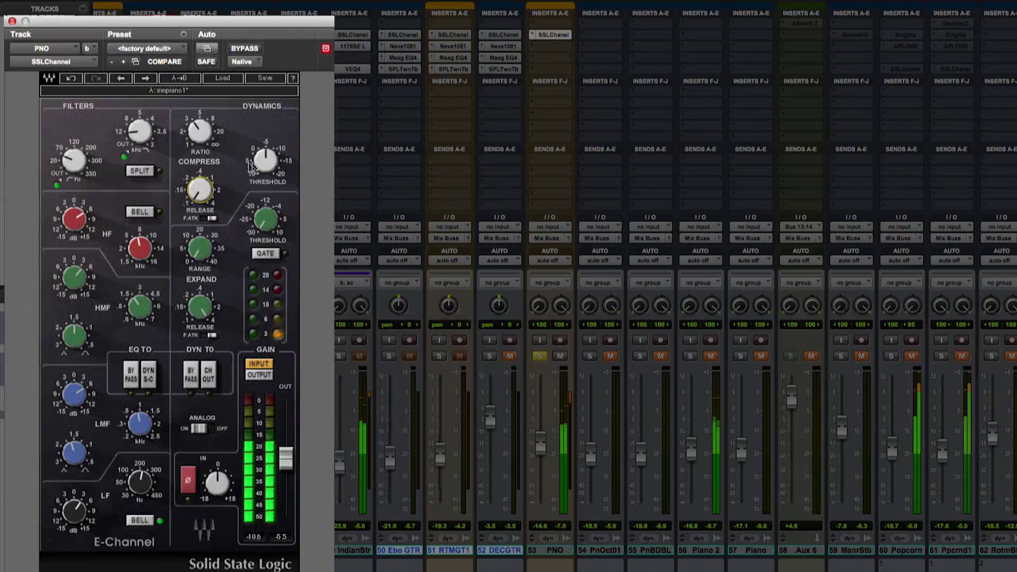
drag(267, 162, 267, 152)
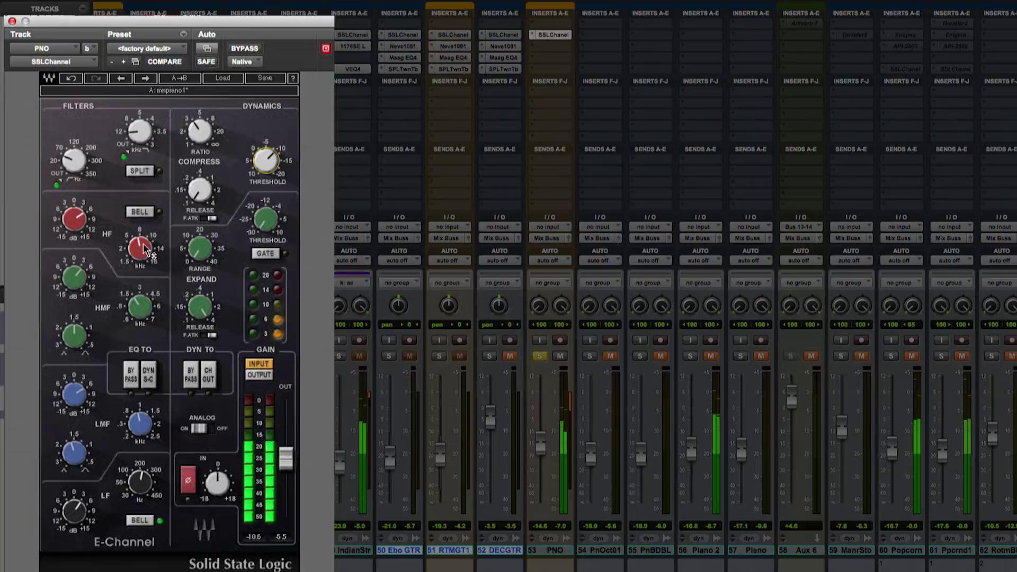
mouse_move(144, 245)
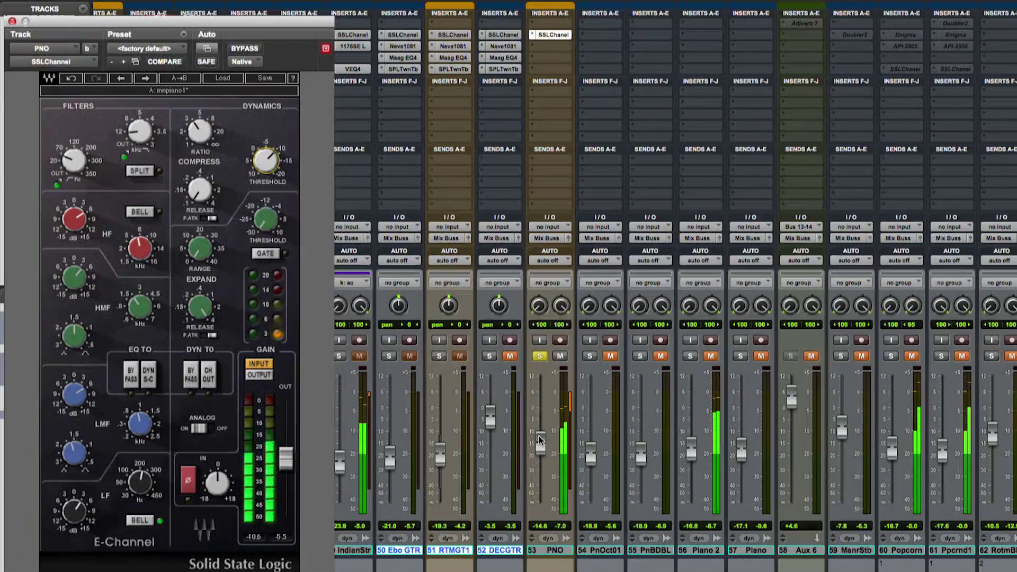
- Lower PNO's fader to -15.3, then solo PnOct01 and mute PNO
click(539, 441)
drag(540, 440, 541, 442)
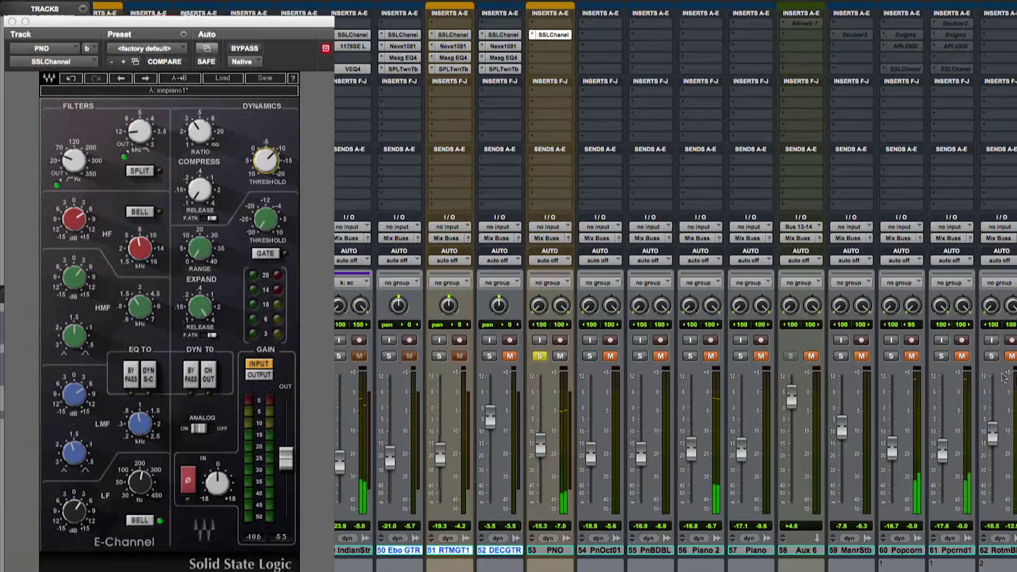
click(590, 356)
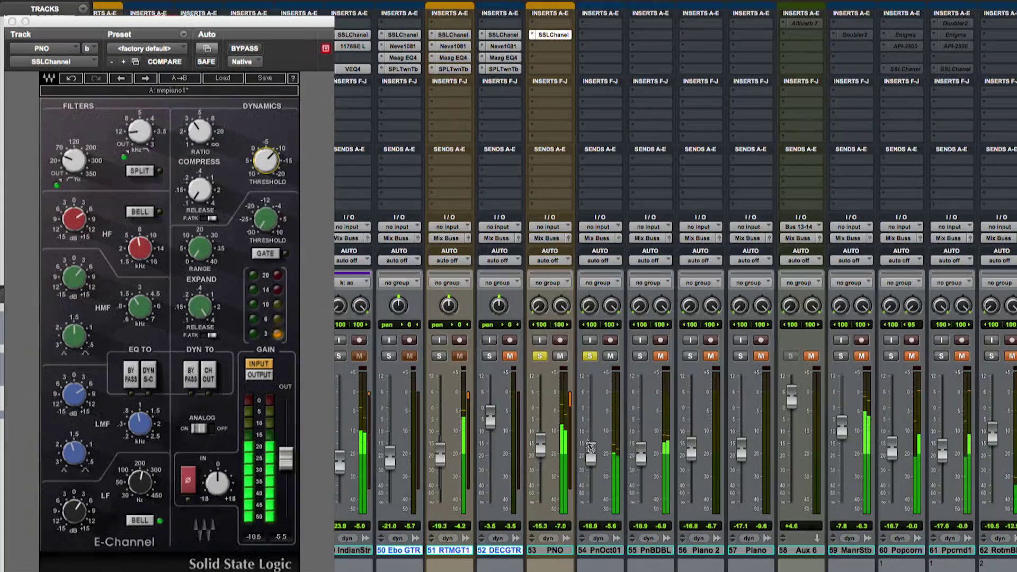
click(560, 356)
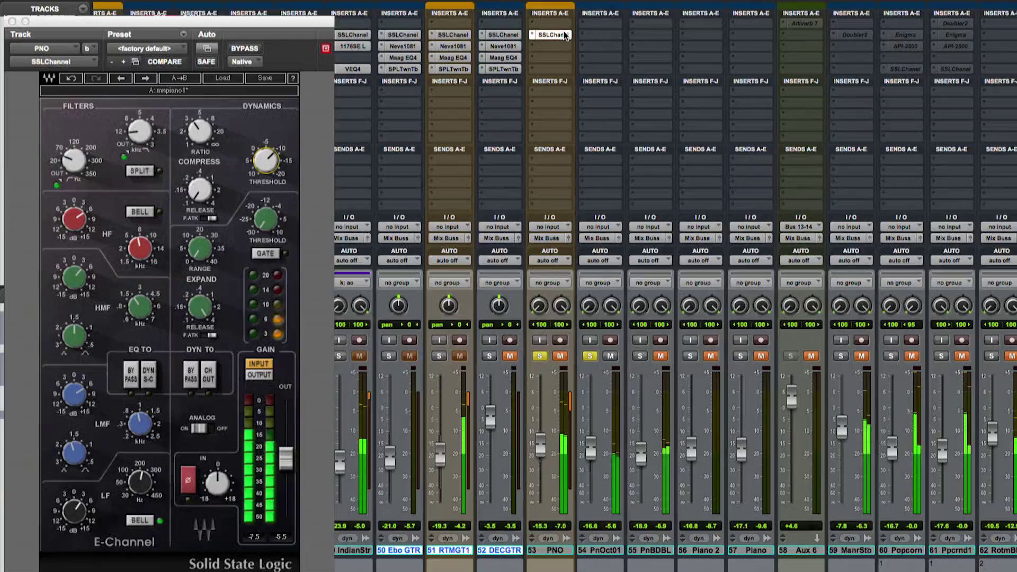
- Copy the SSL strip to PnOct01: HF gain about 6, LF gain 5.2, threshold around -6
drag(565, 35, 606, 35)
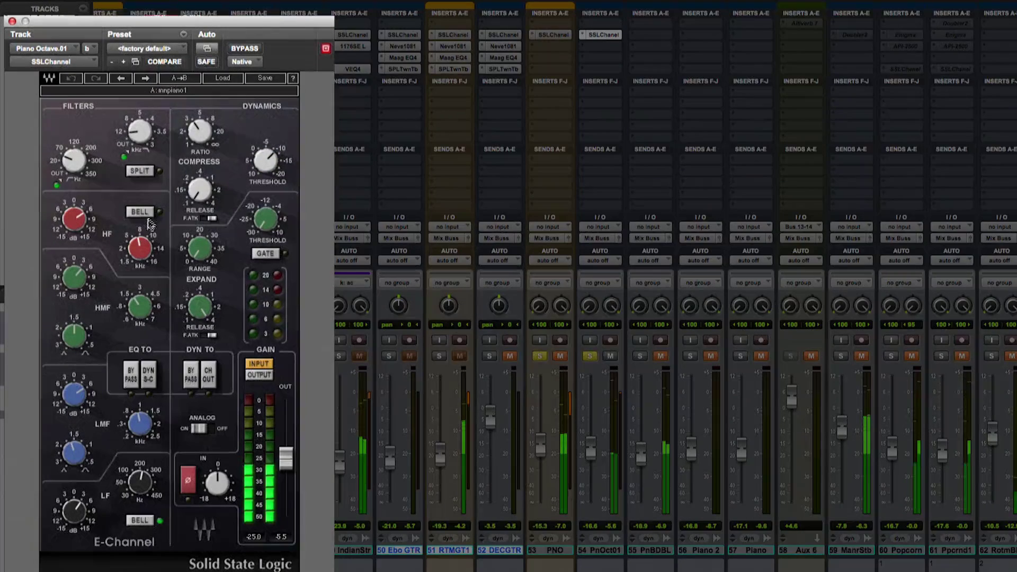
drag(74, 218, 77, 217)
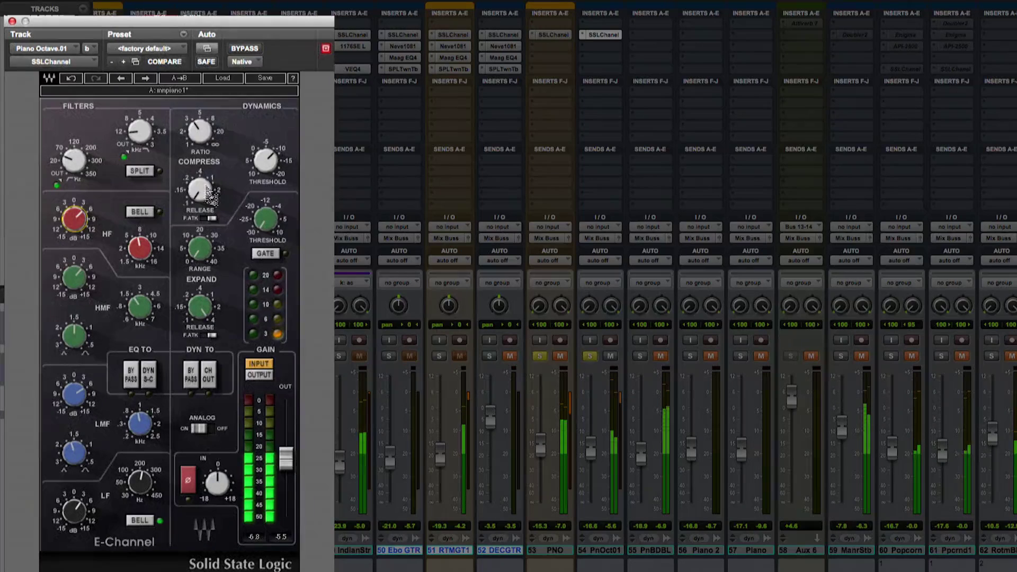
drag(265, 161, 264, 169)
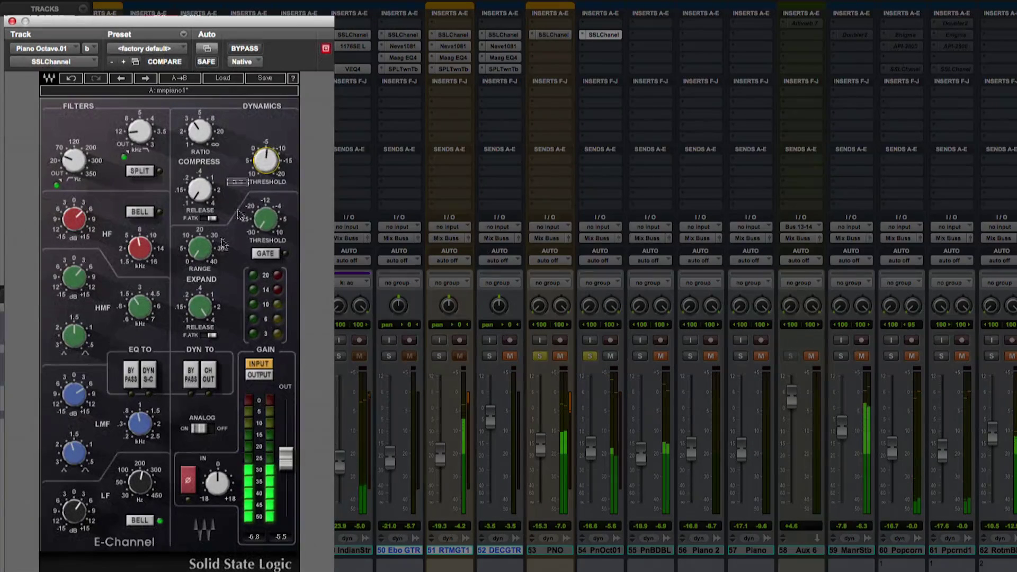
drag(76, 513, 75, 507)
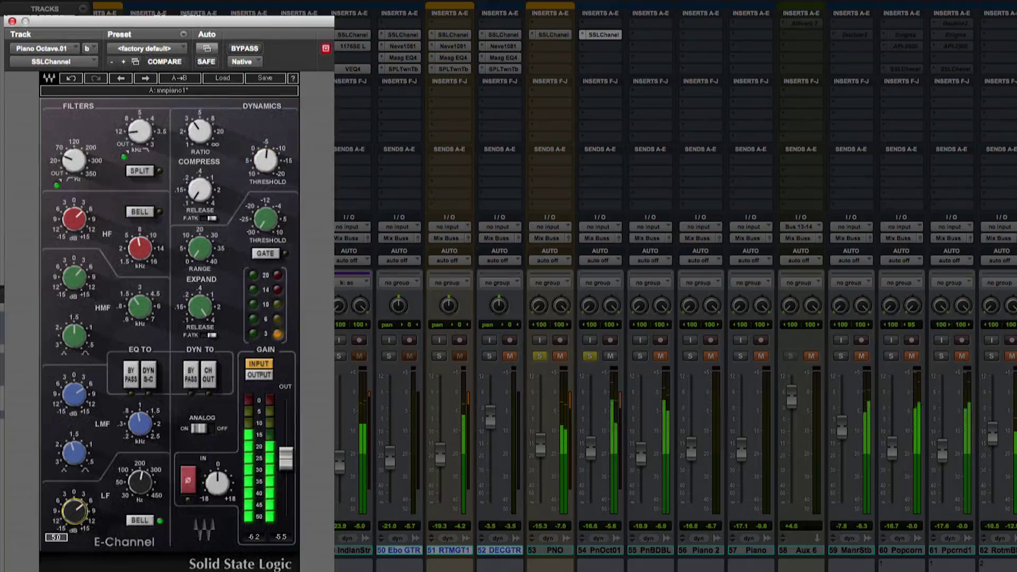
drag(74, 219, 75, 215)
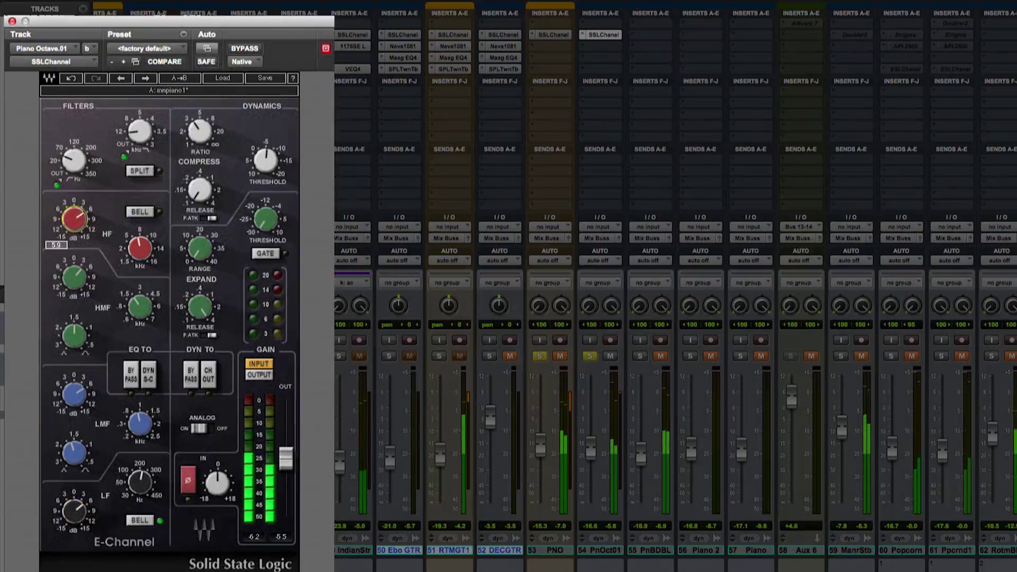
- Raise PnOct01's fader to -16.1 and mute PNO during playback
click(593, 447)
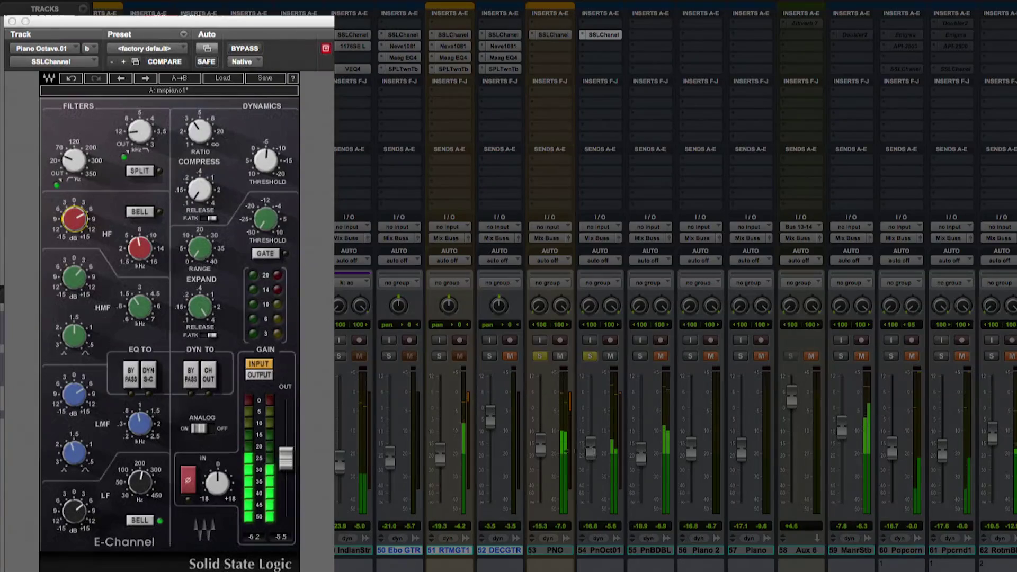
drag(541, 449, 588, 447)
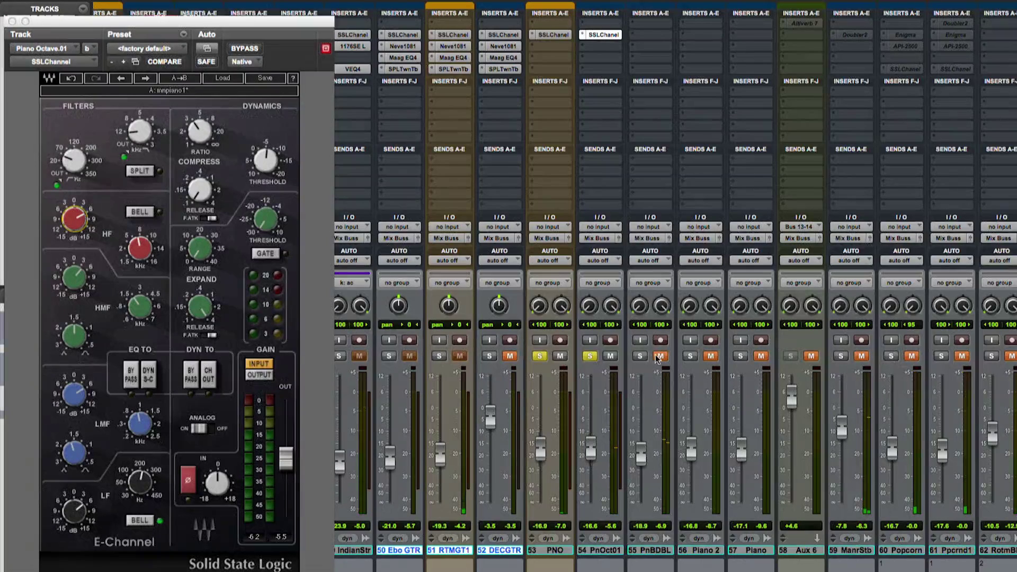
key(space)
click(560, 357)
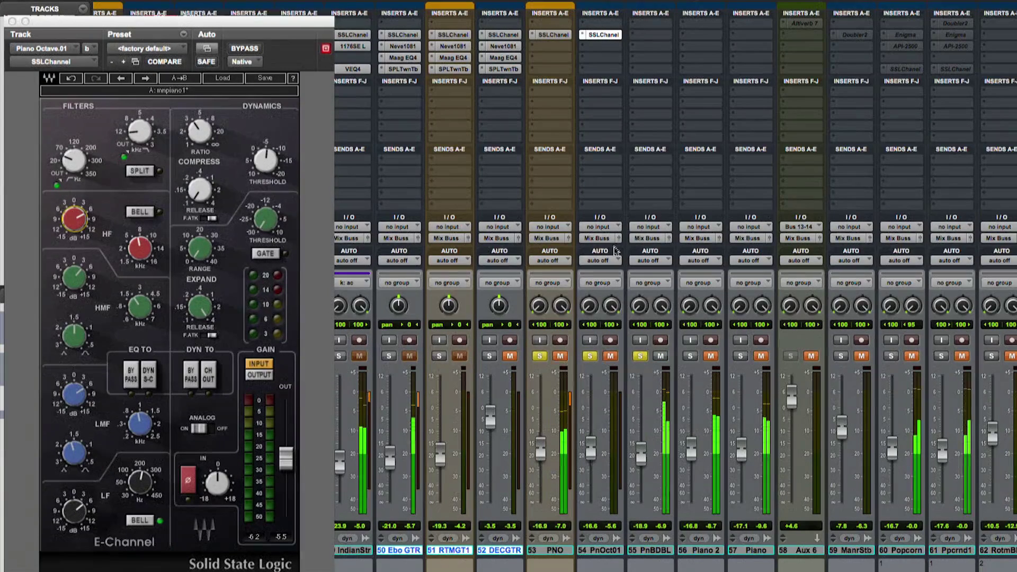
- Copy the SSL strip onto PnBDBL and lower that copy's compressor threshold
drag(613, 35, 656, 36)
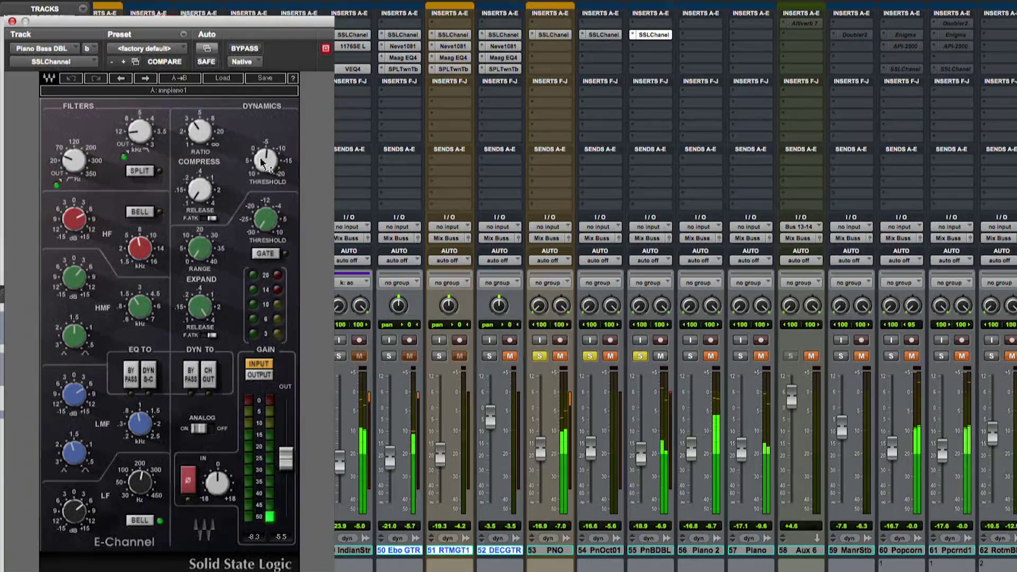
drag(262, 163, 262, 170)
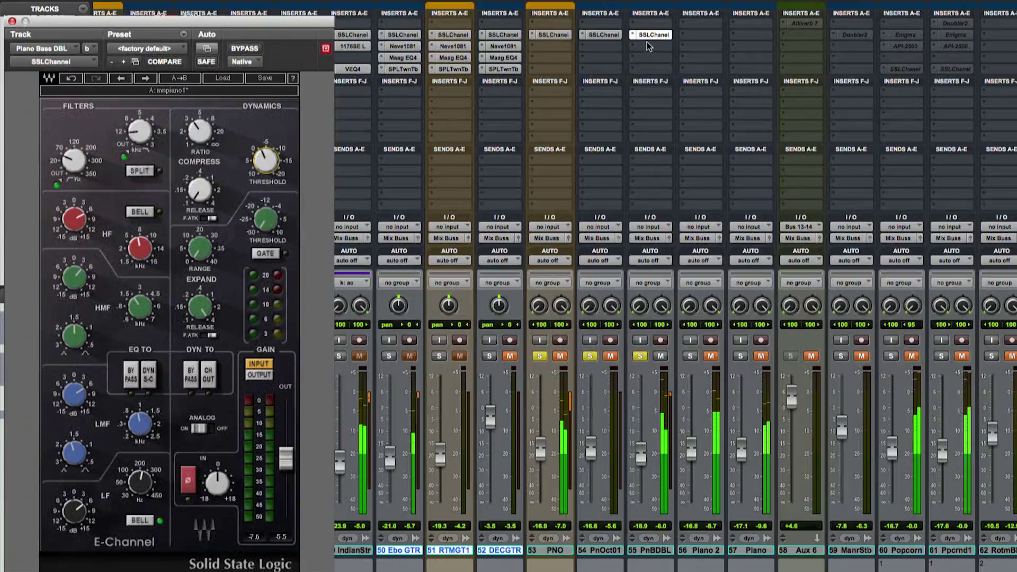
click(647, 43)
mouse_move(718, 115)
mouse_move(828, 180)
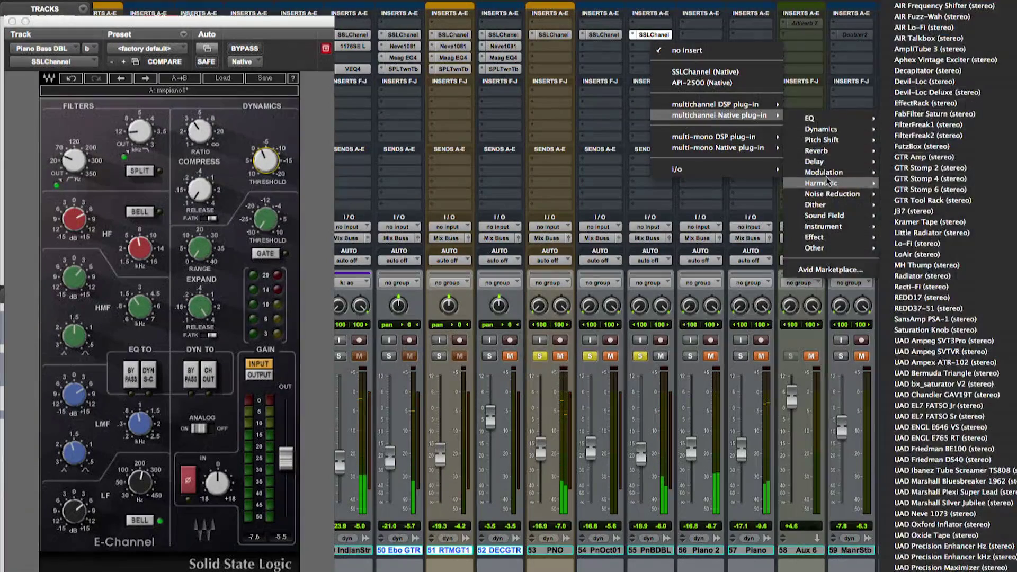
- Insert Decapitator on PnBDBL's second insert with drive around 3
click(927, 71)
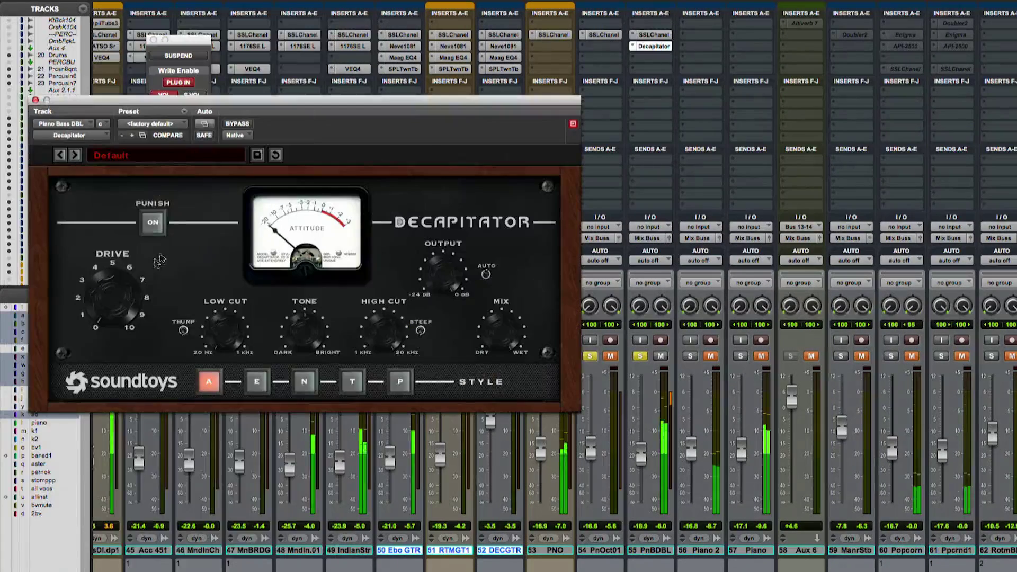
drag(118, 297, 104, 260)
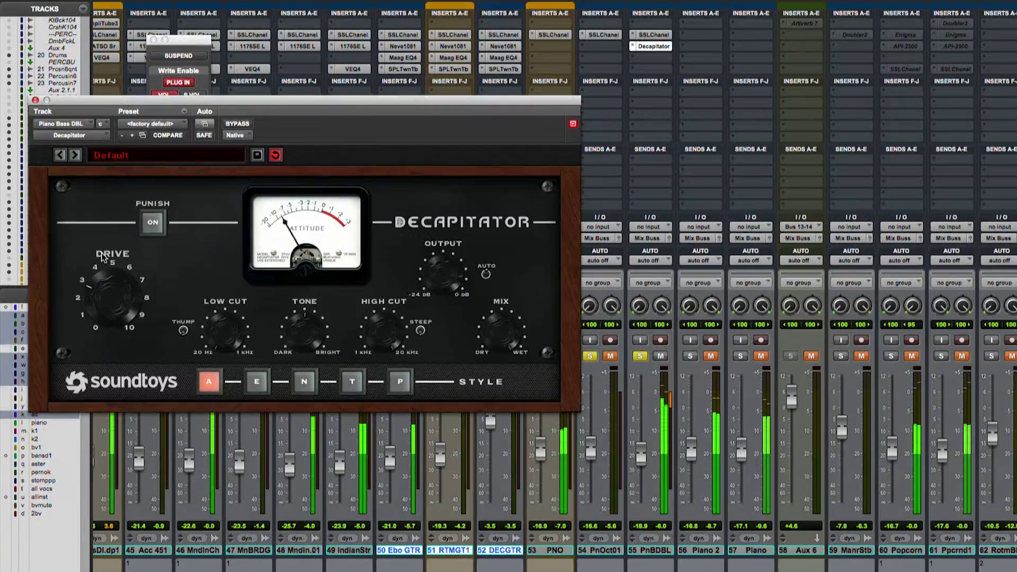
click(35, 100)
- Unmute the three piano tracks and set PnBDBL's fader to -20.6
click(660, 356)
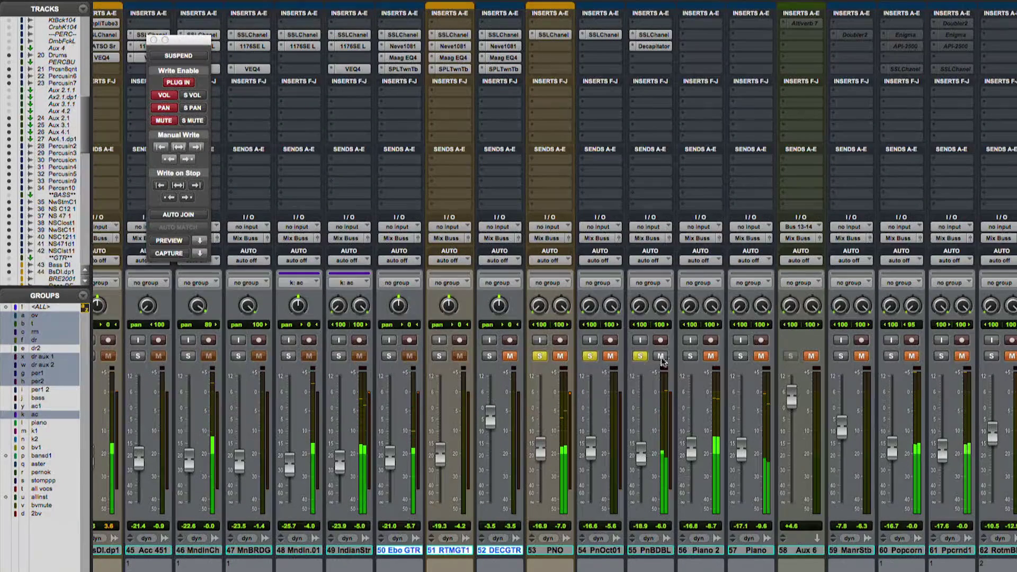
click(560, 356)
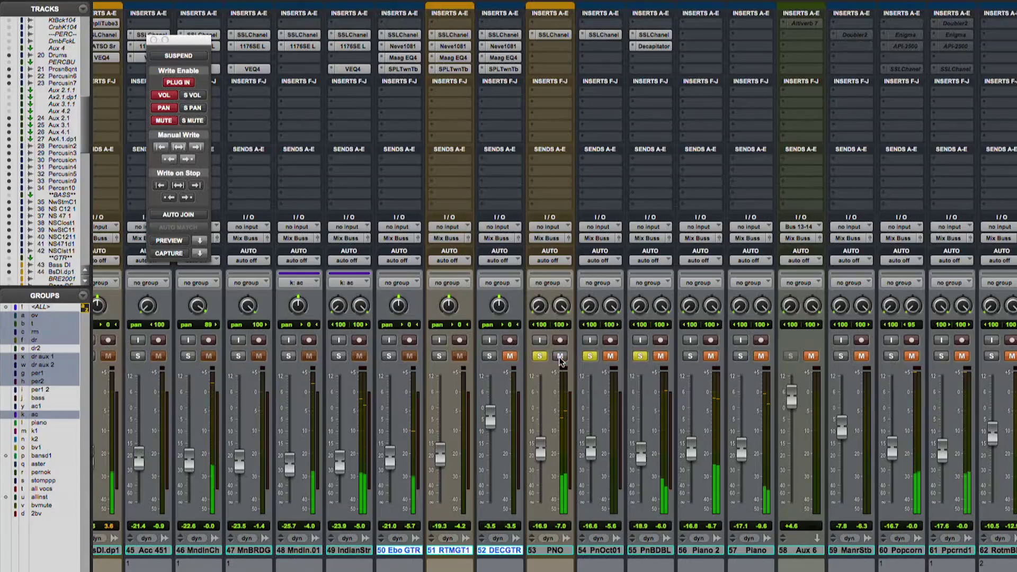
click(611, 356)
click(660, 356)
click(653, 46)
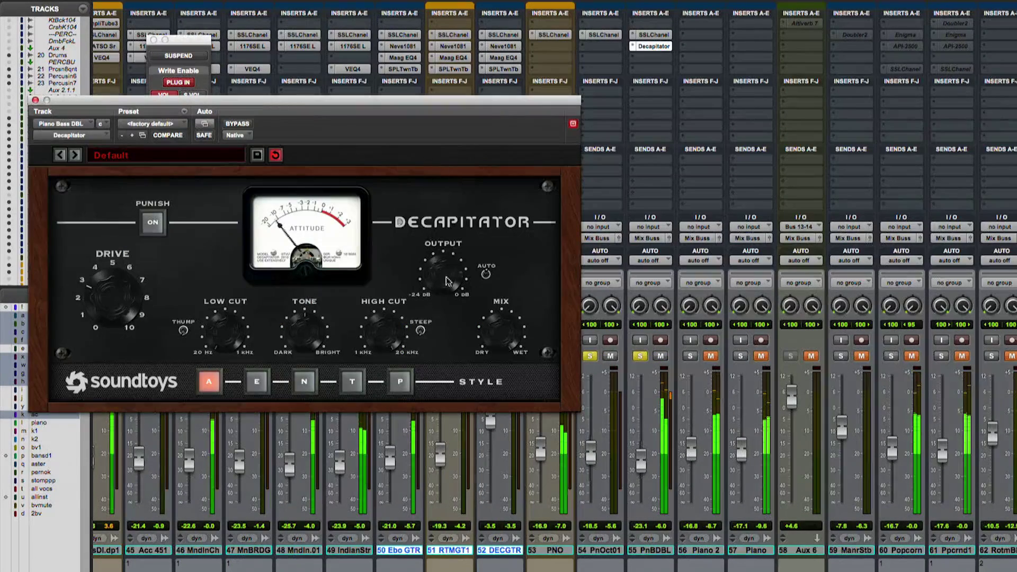
drag(645, 461, 645, 457)
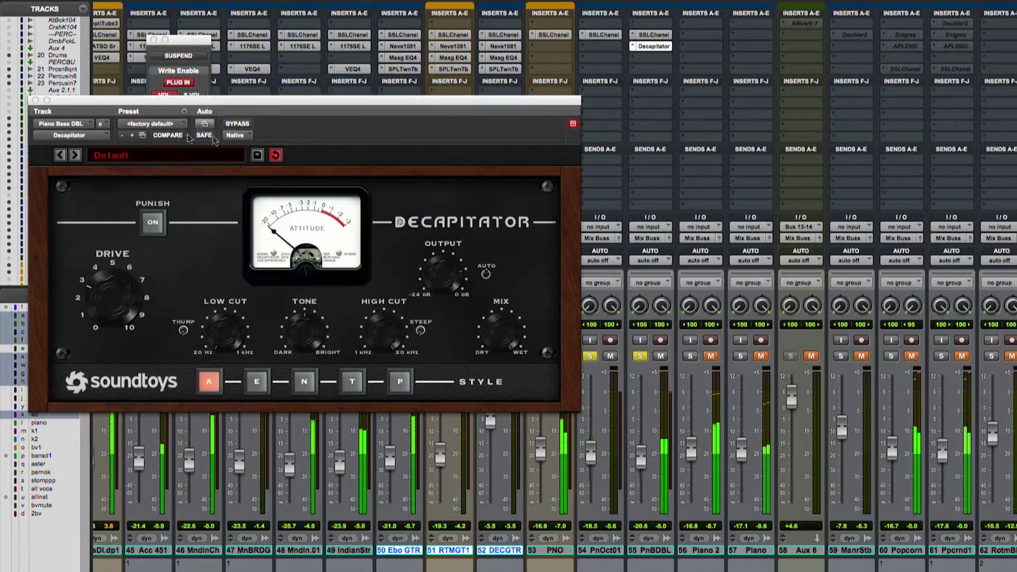
click(35, 100)
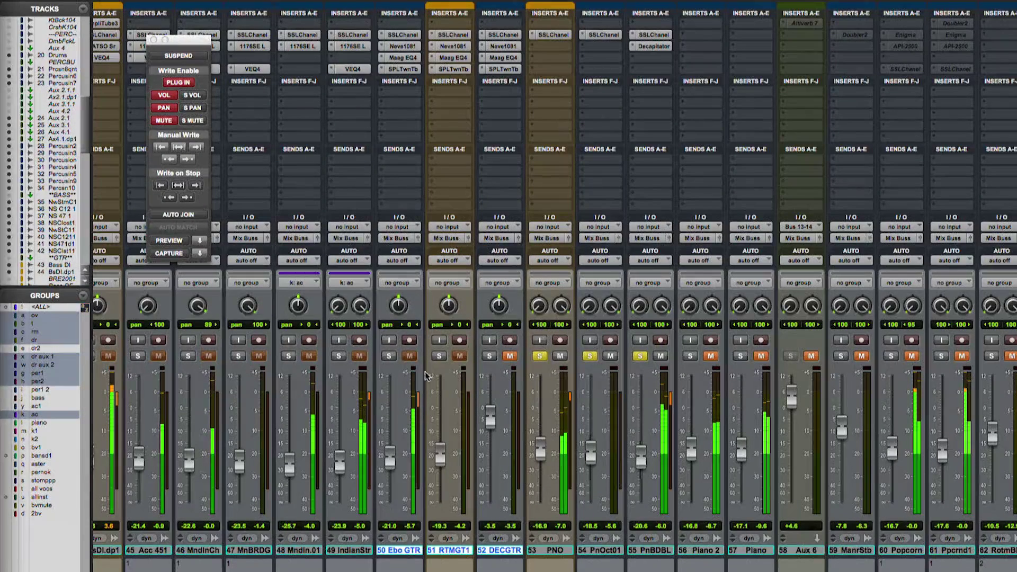
- Nudge PnOct01 up to -18.2, activate the piano group, and solo it
drag(592, 459, 591, 457)
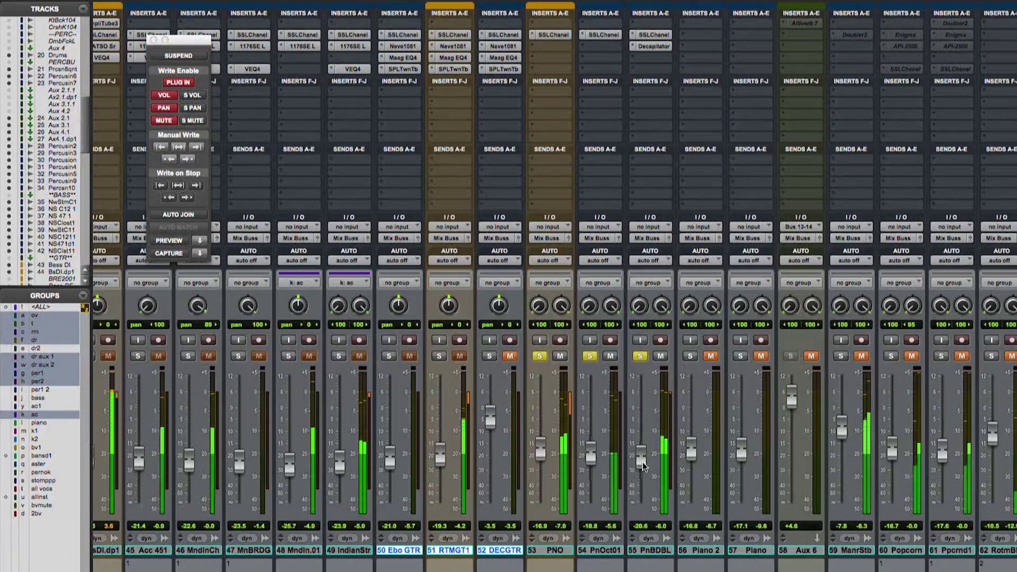
click(45, 424)
click(540, 356)
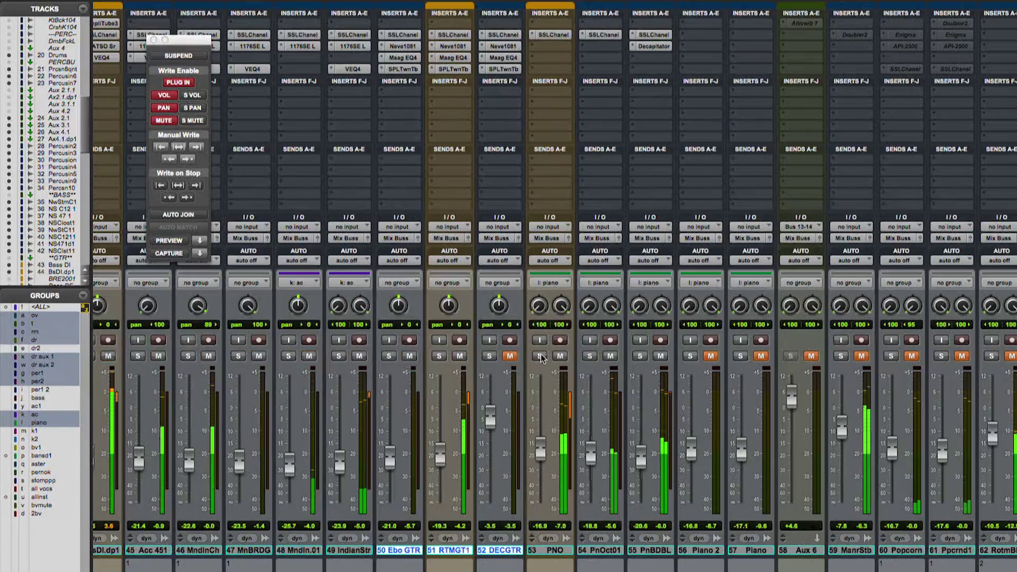
click(540, 356)
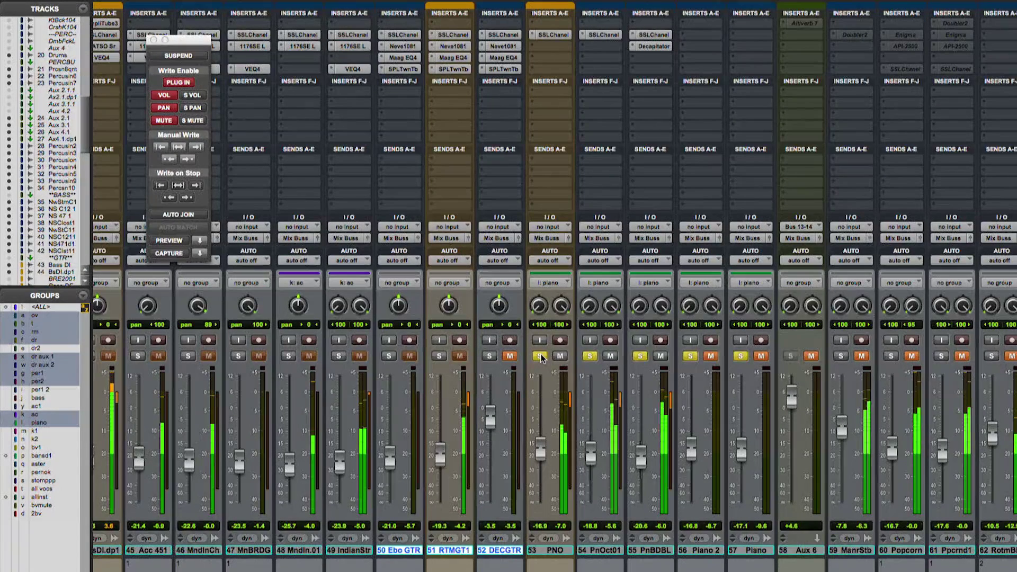
- Audition the piano group, trim its faders so PNO sits at -17.7, and solo DECGTR
click(540, 356)
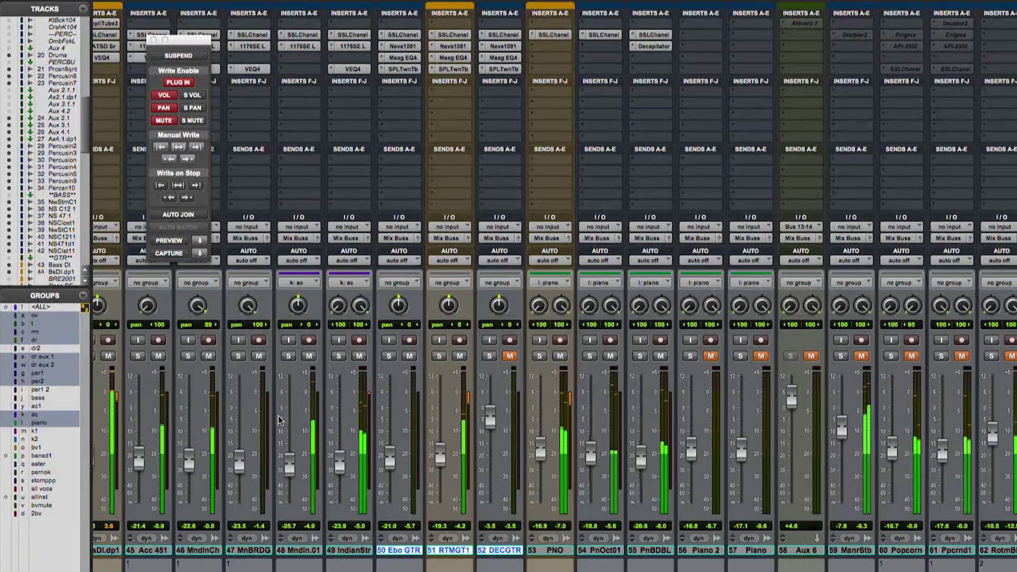
click(540, 356)
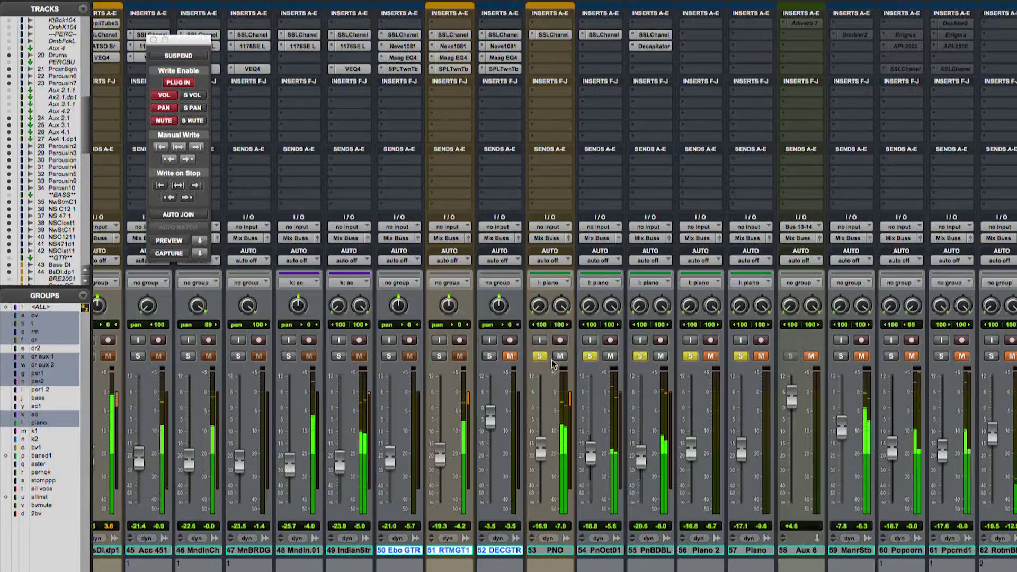
click(539, 356)
drag(541, 453, 542, 458)
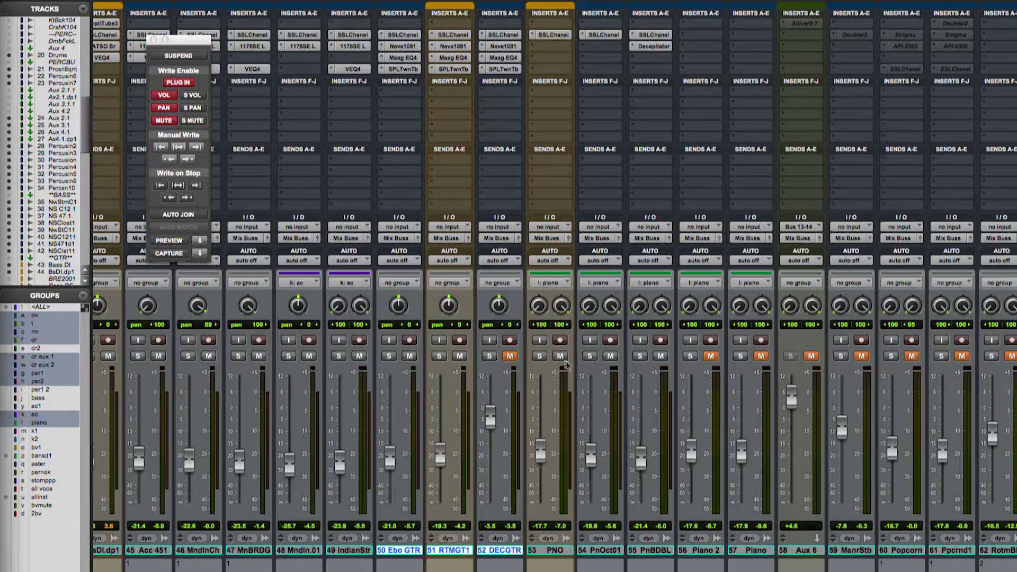
click(490, 356)
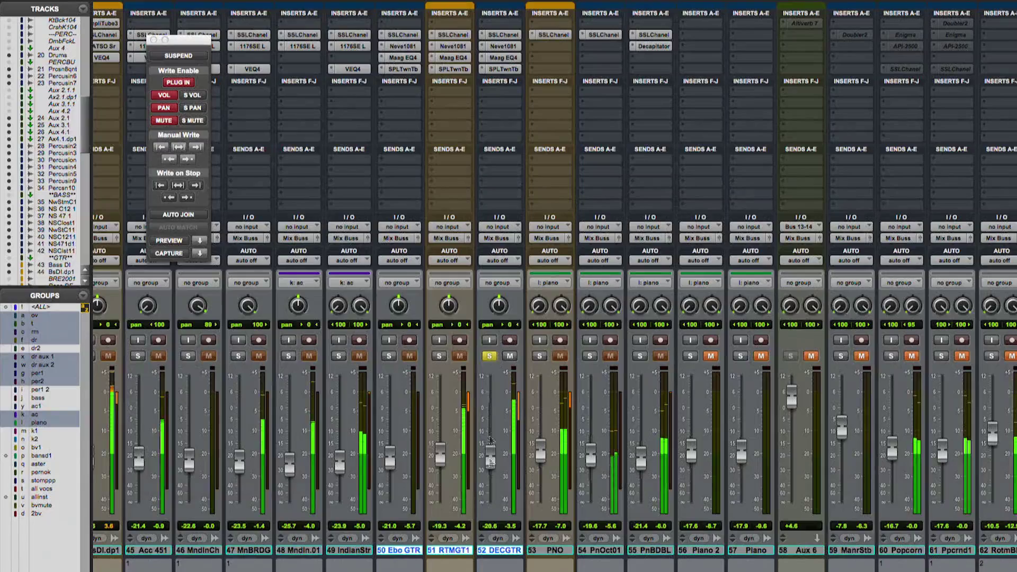
- On DECGTR, cut SSL input gain to -5.7, adjust threshold, and boost the Maag low band +1.0
click(499, 35)
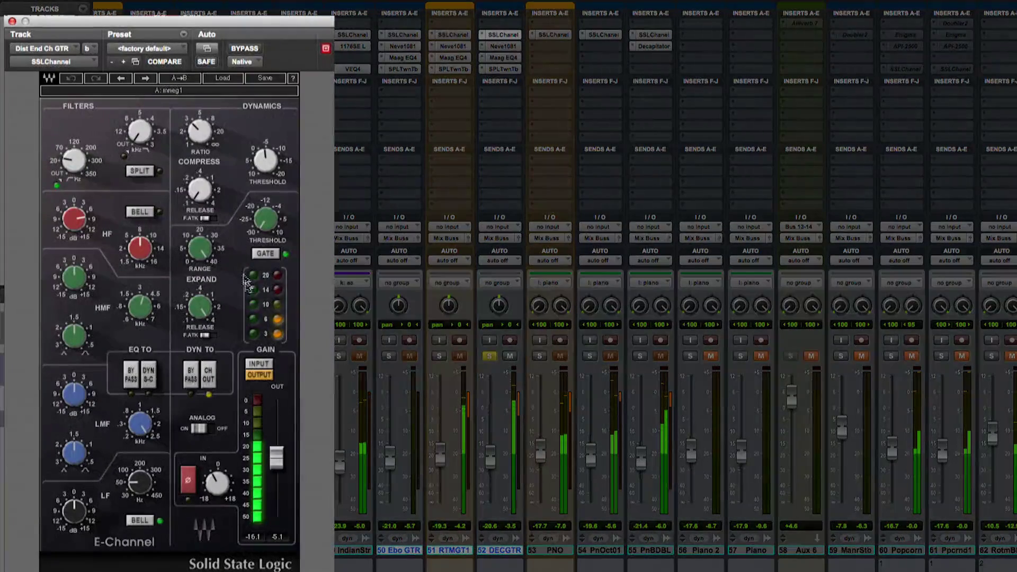
drag(221, 478, 221, 494)
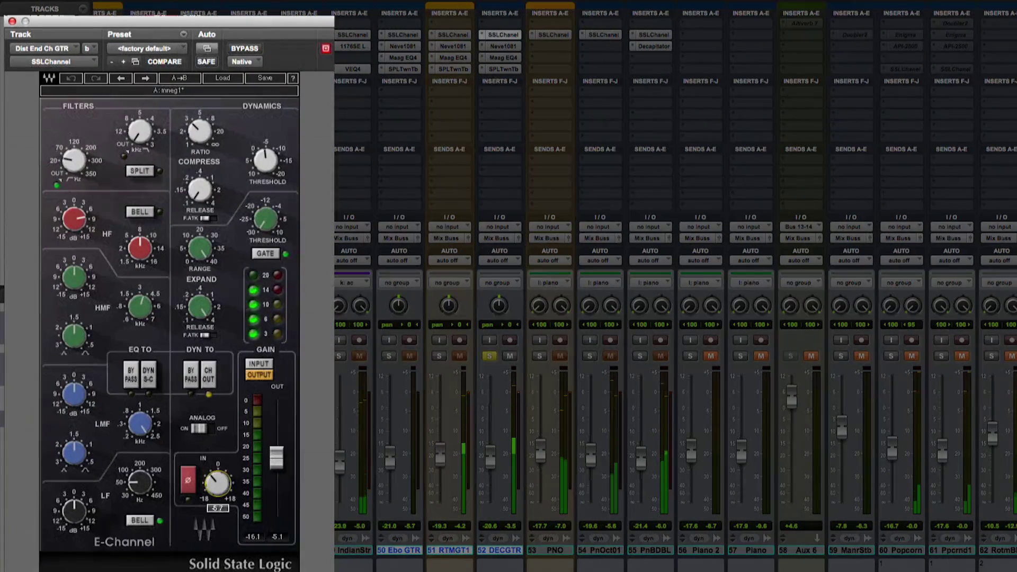
drag(269, 159, 269, 170)
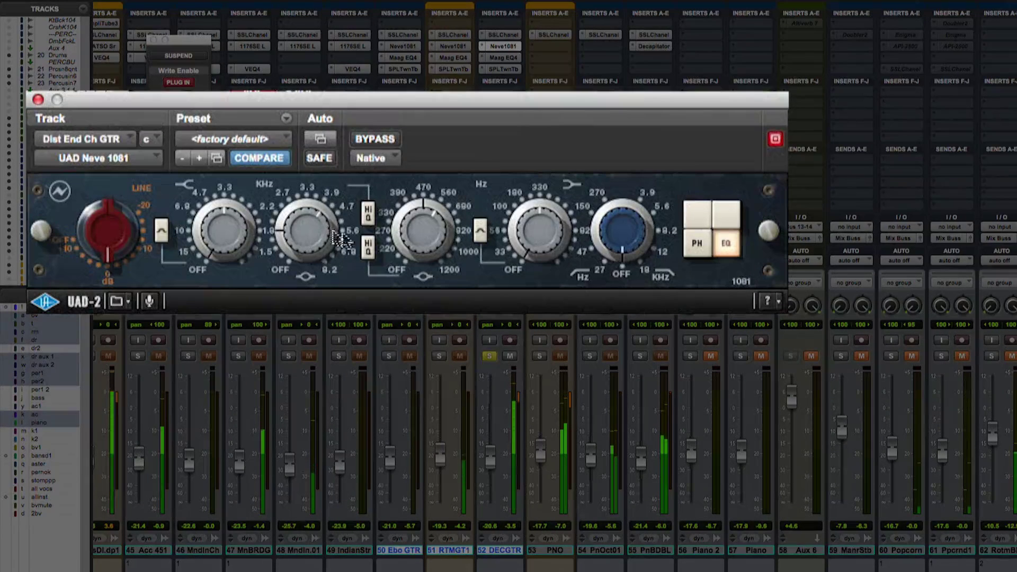
click(505, 58)
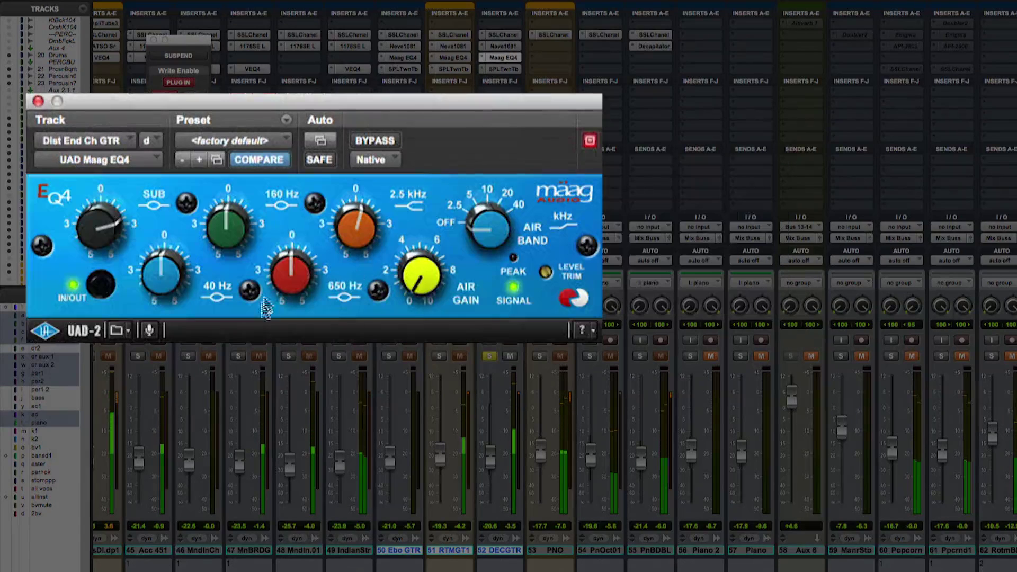
mouse_move(114, 241)
drag(114, 240, 104, 225)
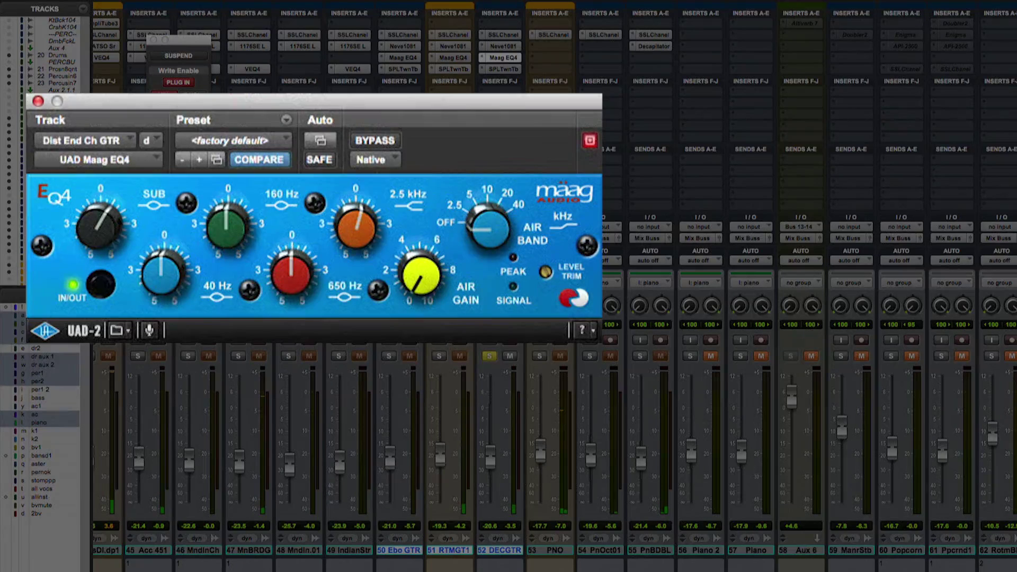
- Unsolo DECGTR, raise it to about -17.7, and ungroup the piano tracks
click(489, 356)
drag(490, 470, 489, 461)
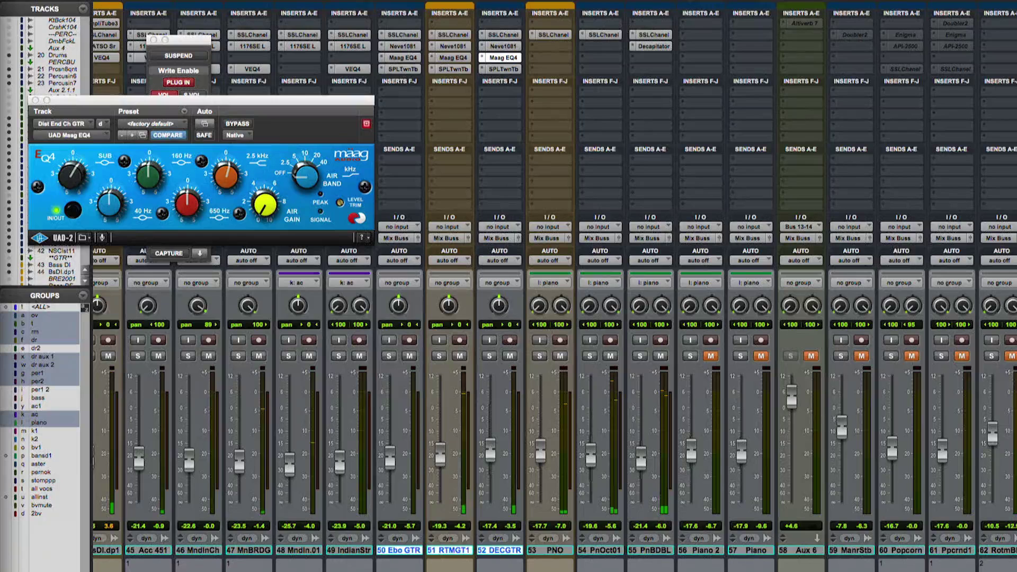
click(40, 424)
key(super+equal)
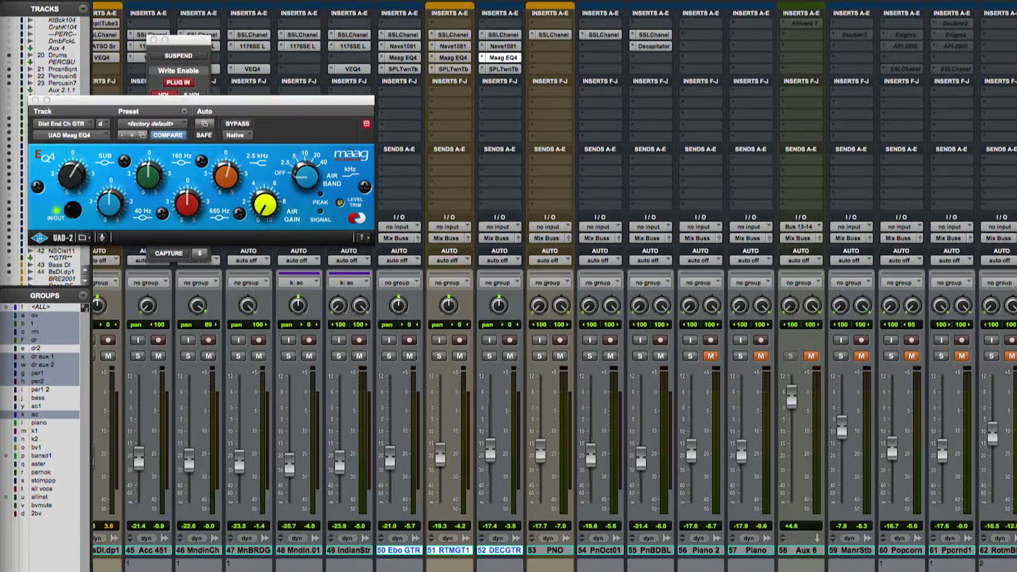
- Solo Piano 2, Piano and PNO, and raise Piano slightly to -17.4
click(691, 357)
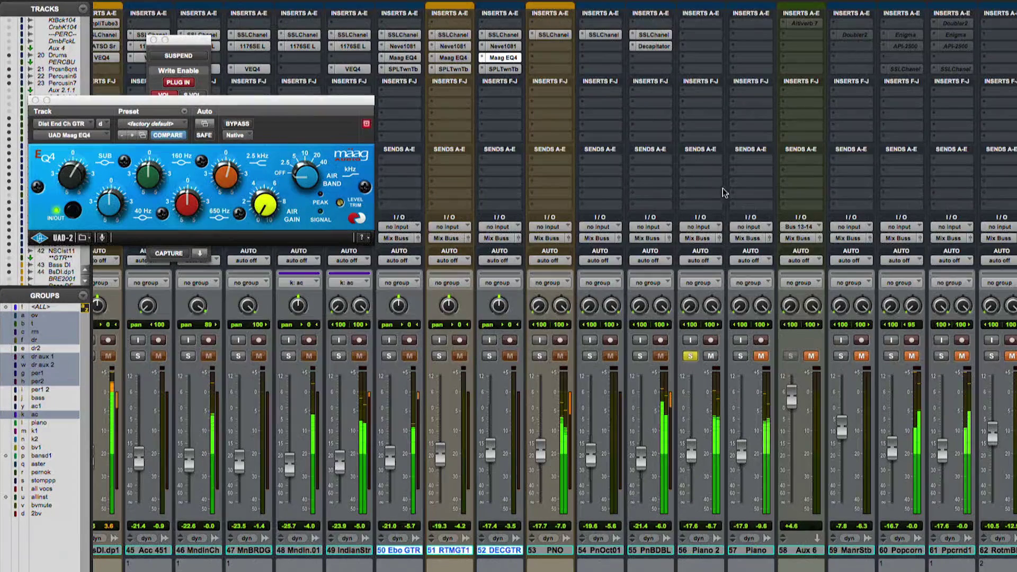
click(741, 356)
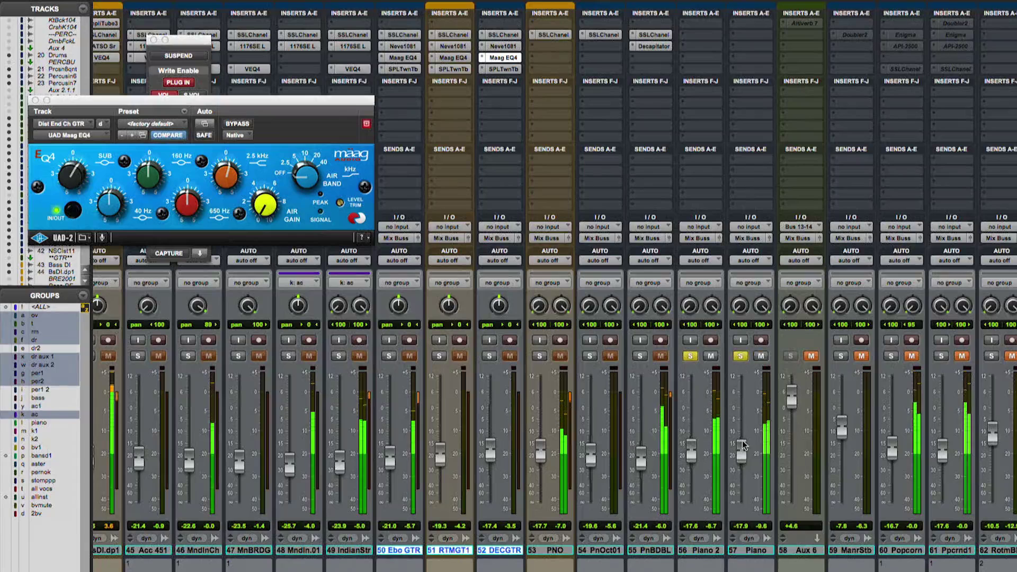
drag(742, 446, 742, 444)
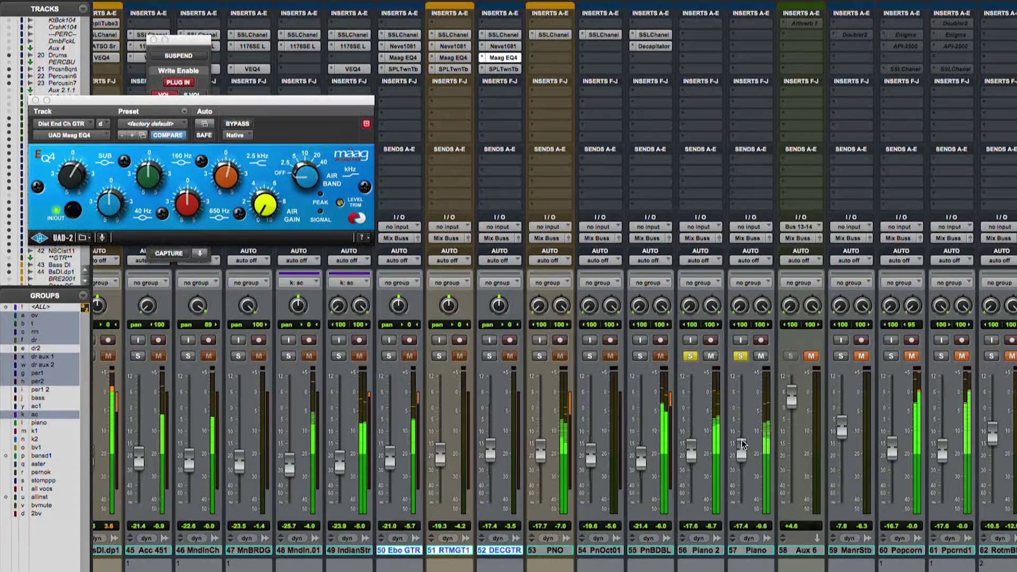
click(539, 356)
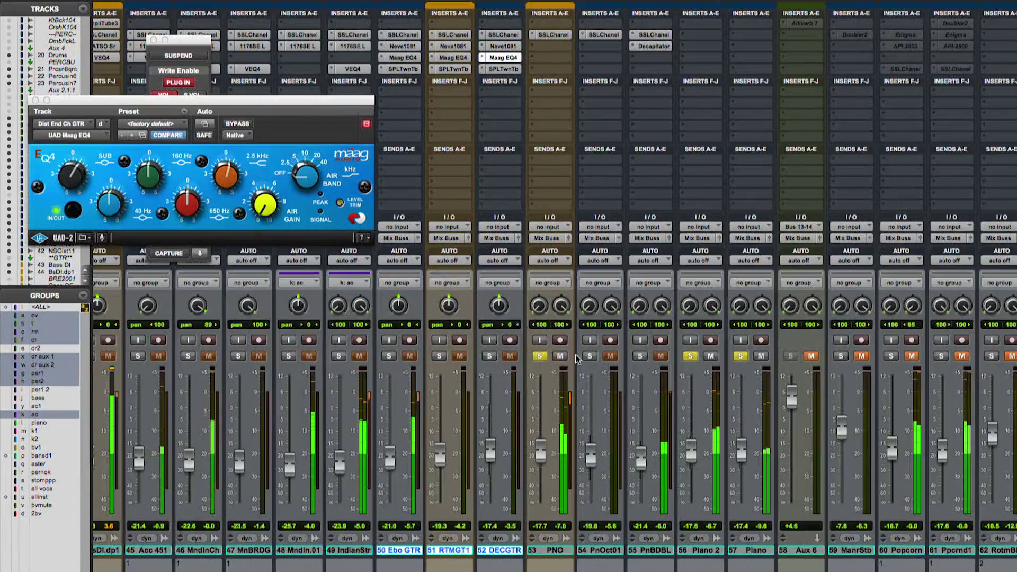
- Compare Piano 2 and Piano by muting them, then copy the SSL strip onto both
click(711, 356)
click(761, 356)
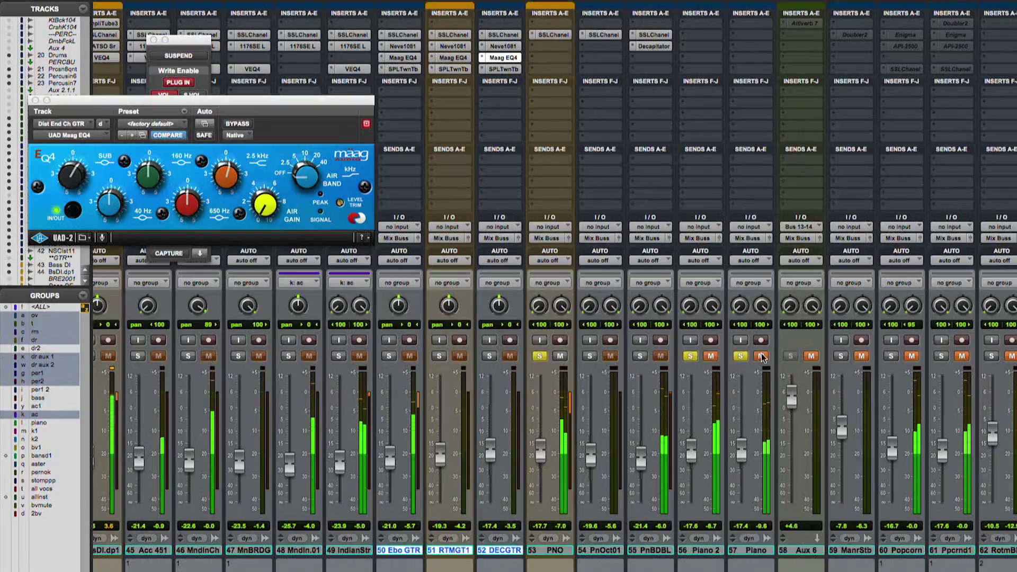
click(761, 356)
click(711, 356)
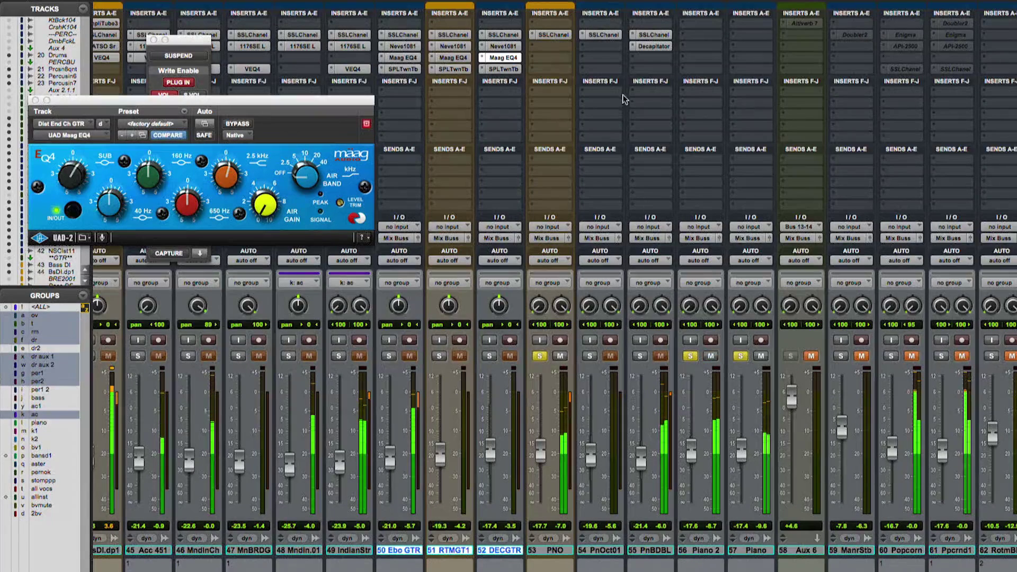
drag(583, 39, 707, 36)
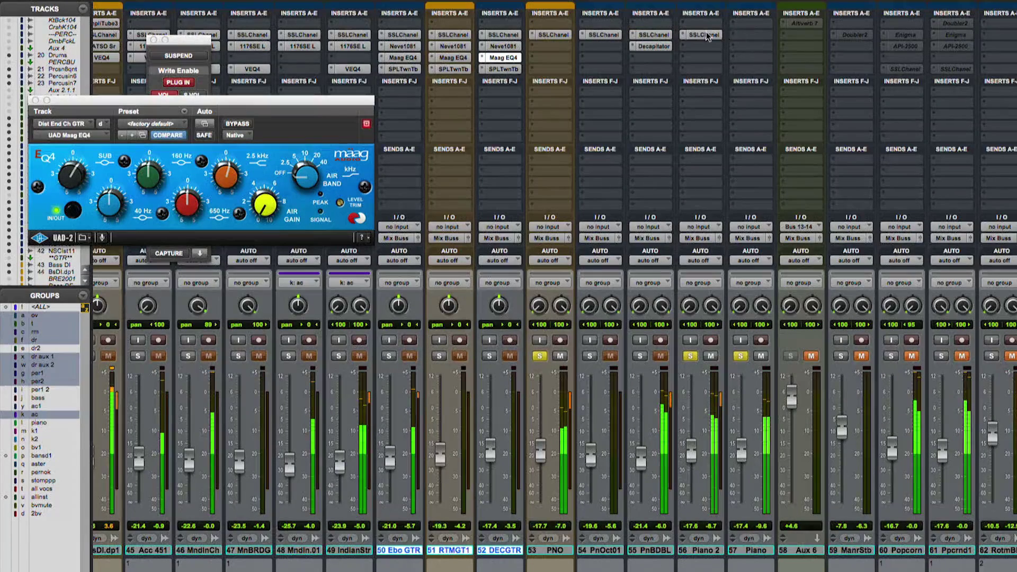
click(706, 36)
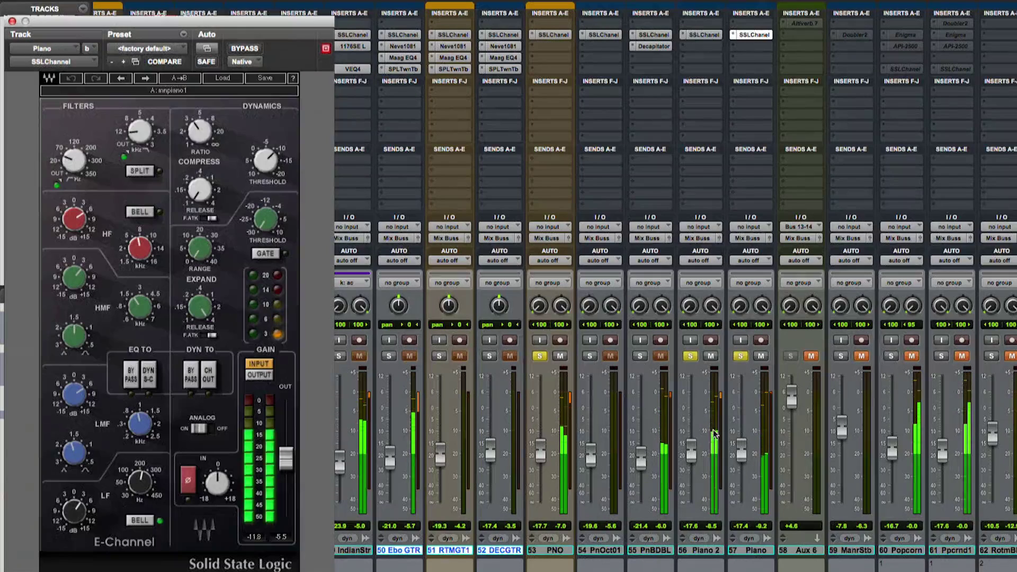
- Boost Piano's SSL high band to 6.5 dB, set Piano 2 to -19.3 and Piano to -18.5
click(752, 31)
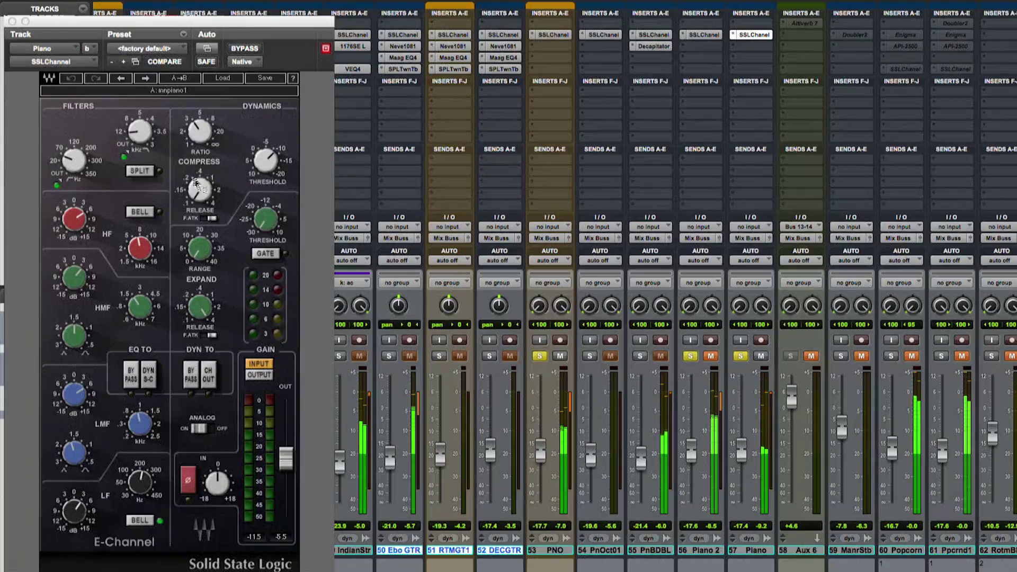
drag(74, 219, 74, 217)
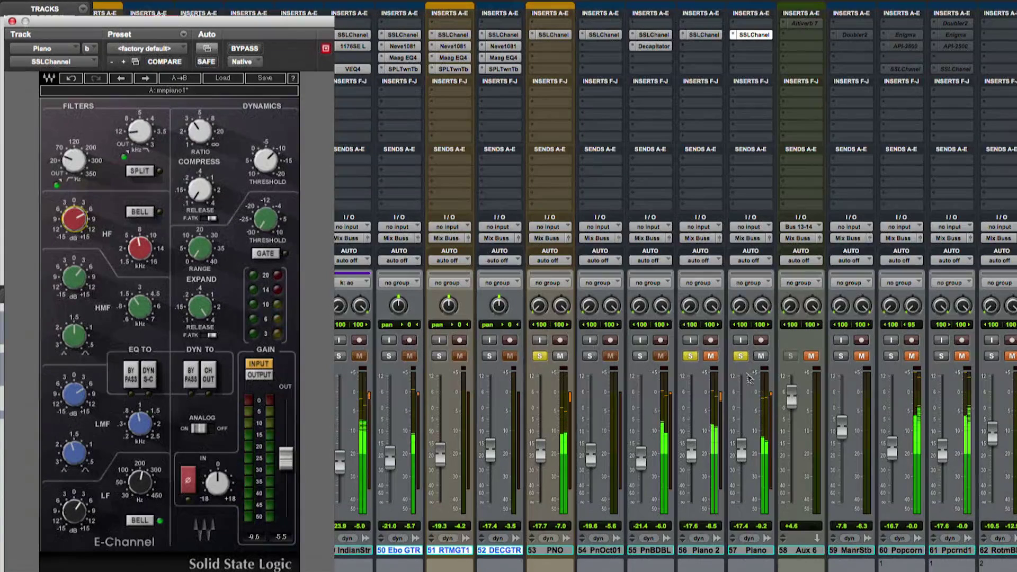
click(711, 357)
drag(696, 451, 743, 453)
click(540, 355)
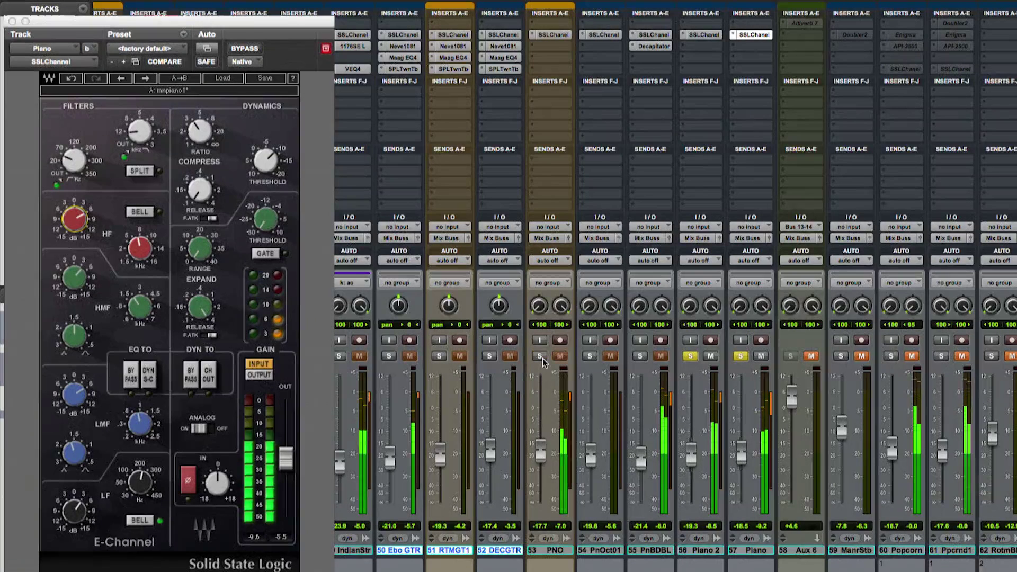
click(710, 356)
click(741, 356)
- Solo PnBDBL, PnOct01 and PNO, and audition them by toggling mutes
click(641, 356)
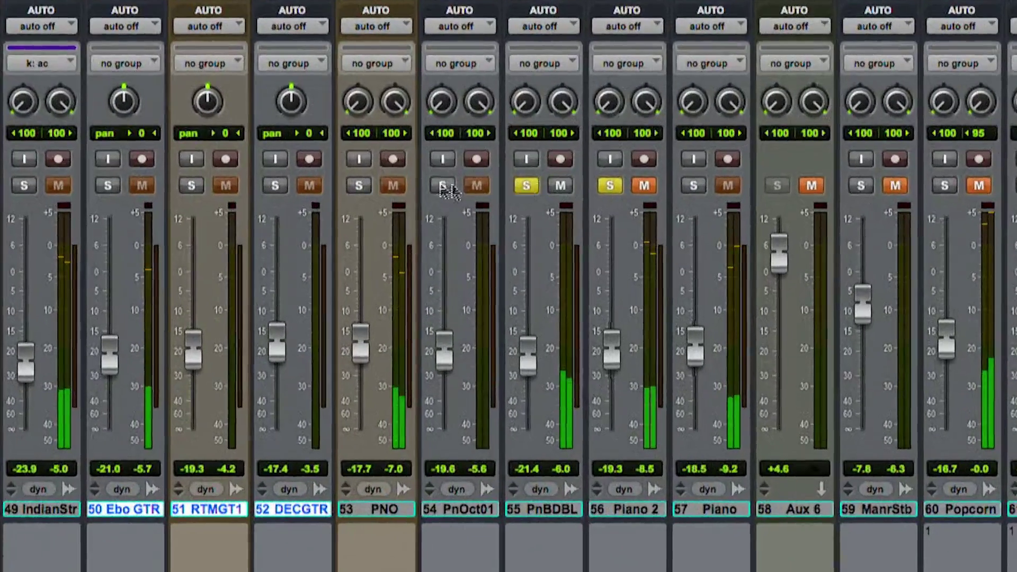
click(444, 186)
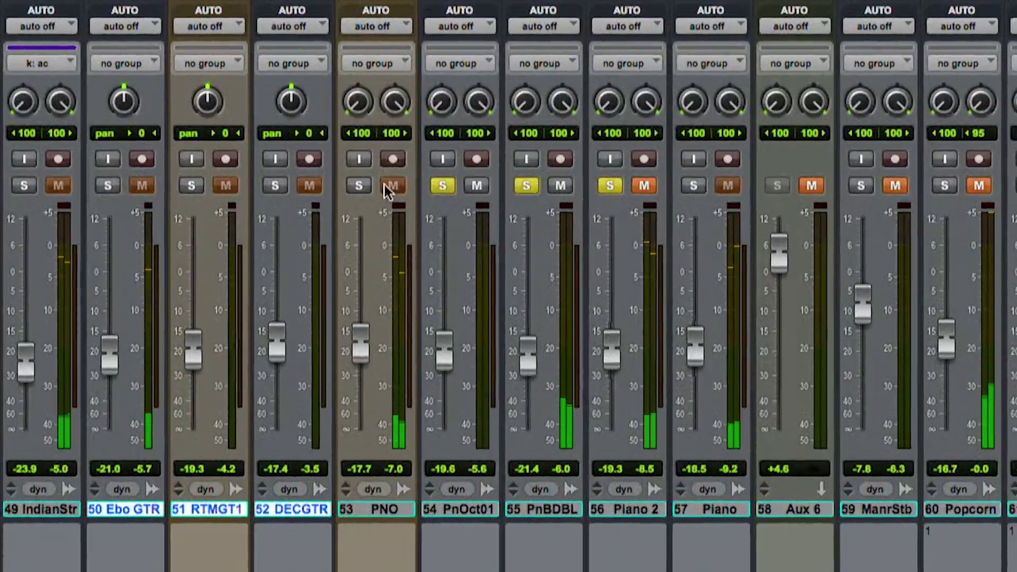
click(359, 186)
click(644, 185)
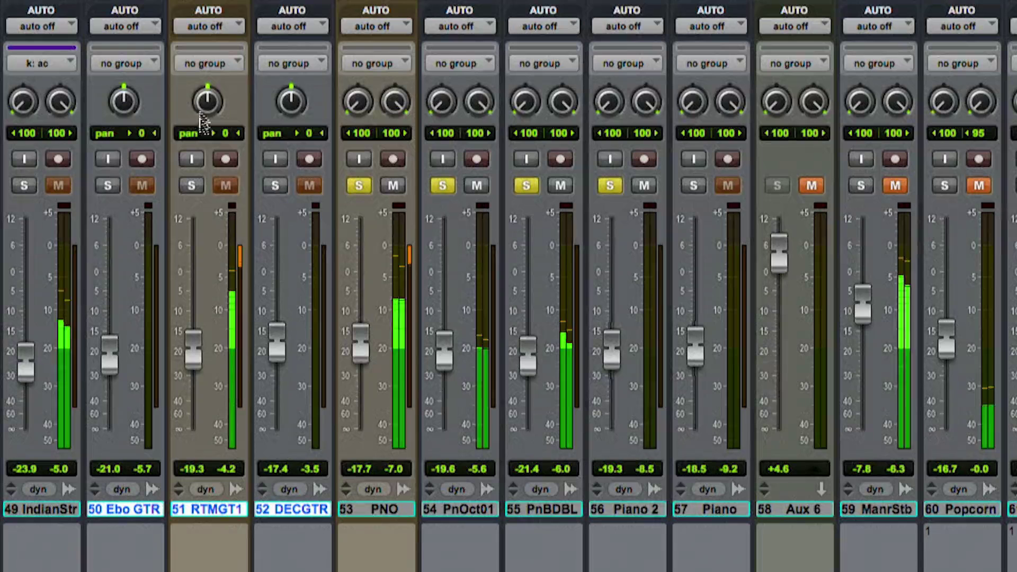
click(476, 186)
click(560, 186)
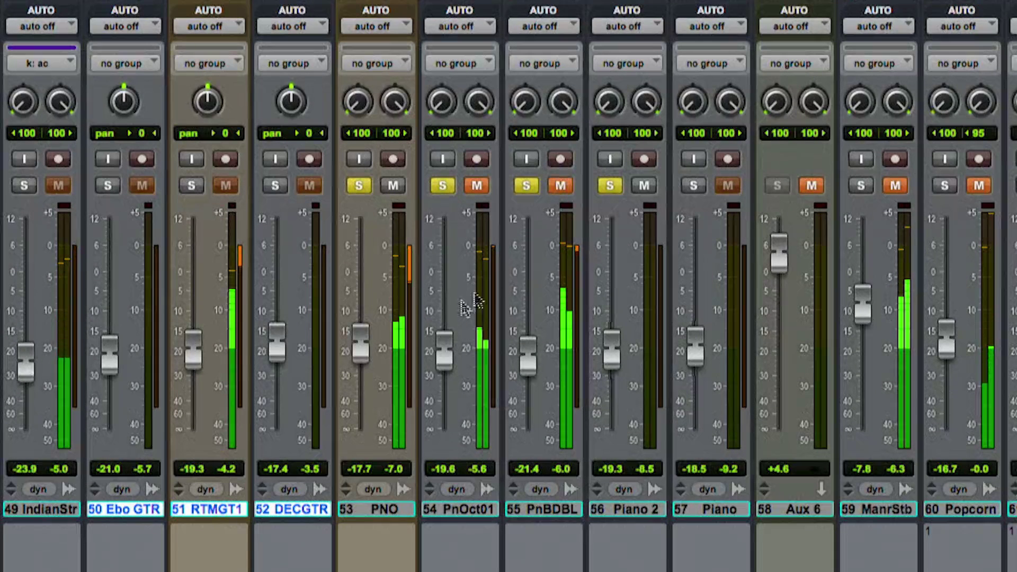
click(478, 186)
- Raise PnOct01 to -19.0 and PnBDBL to -19.5, and swap PnBDBL's stereo panning hard
drag(453, 342, 452, 339)
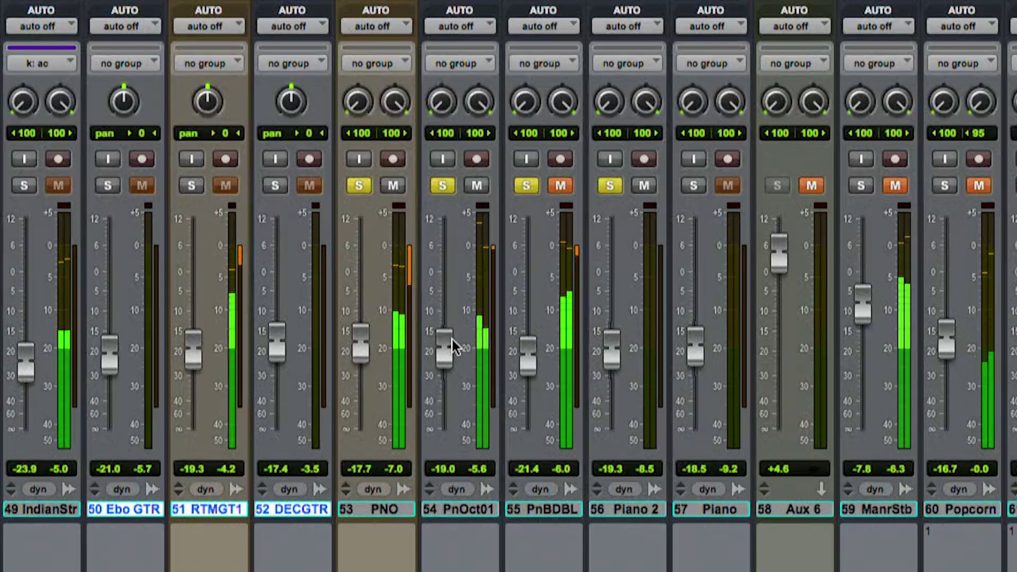
click(560, 185)
drag(529, 339, 530, 333)
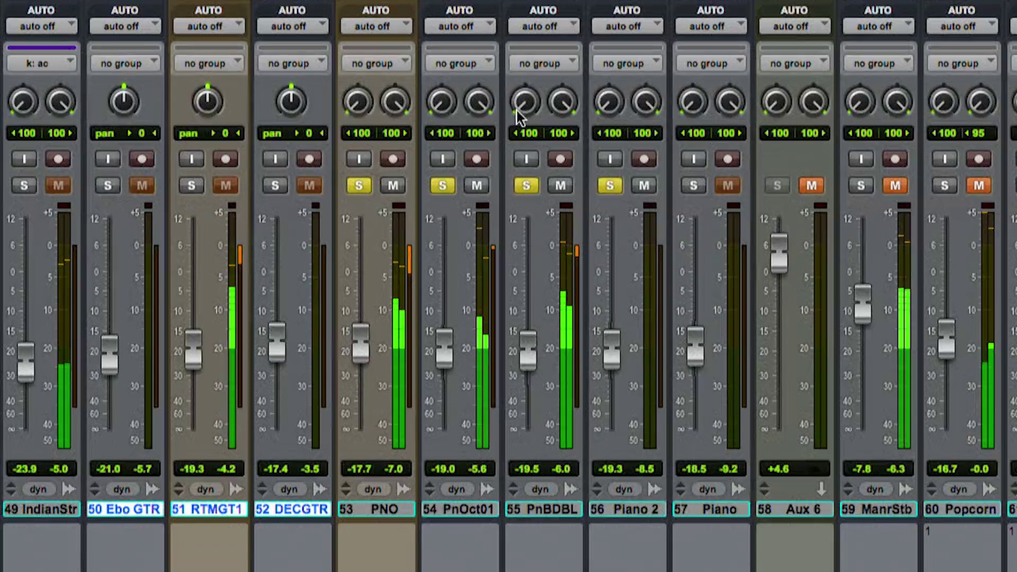
drag(521, 104, 525, 3)
drag(566, 103, 486, 311)
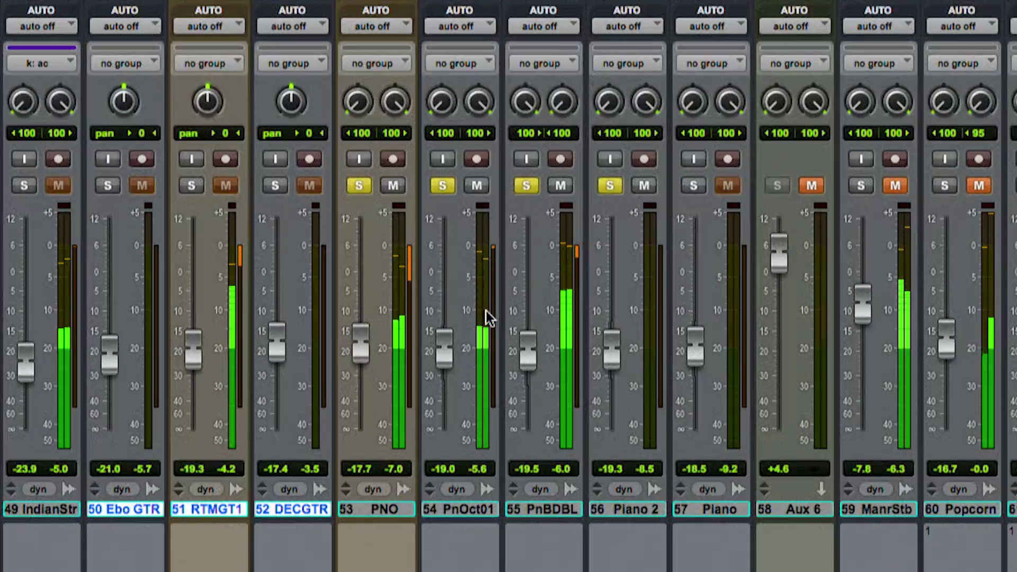
- Mute PNO and pull PnBDBL down to -21.8 and PnOct01 to -20.1
click(560, 186)
click(393, 185)
click(556, 186)
drag(530, 341, 529, 346)
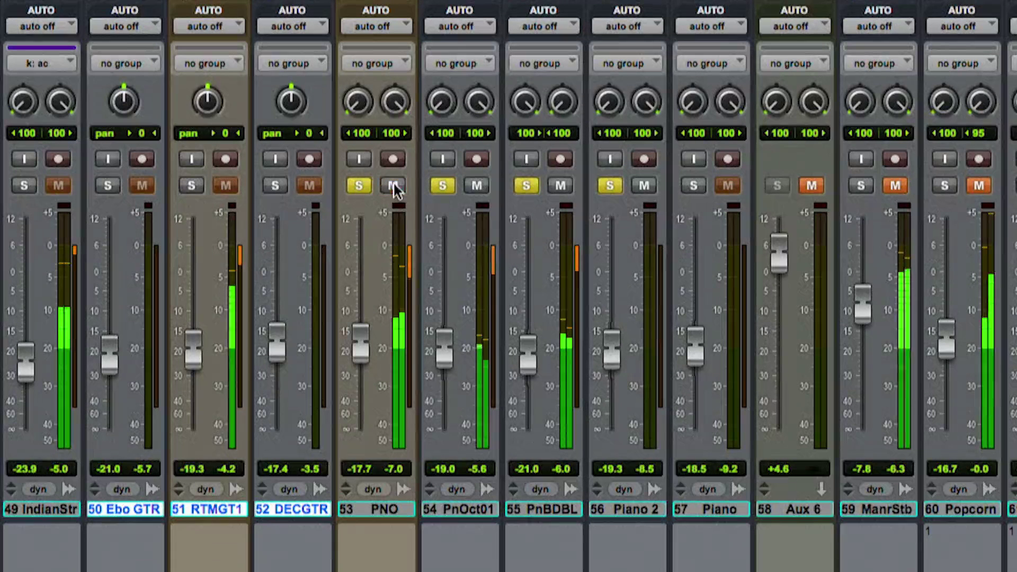
drag(446, 344, 444, 347)
drag(530, 365, 533, 369)
drag(446, 351, 449, 362)
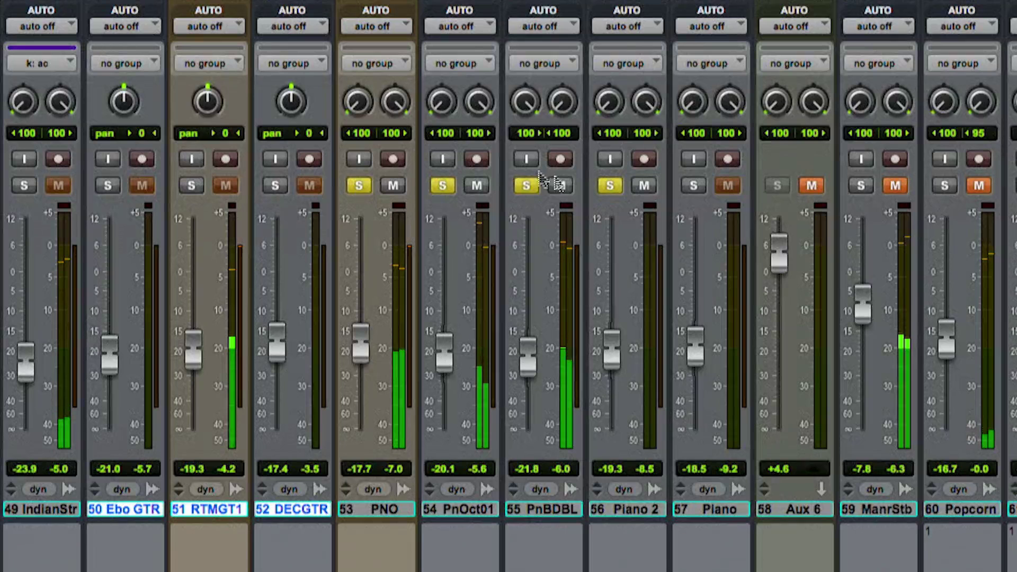
- Set Piano 2 to -23.5 and Piano to -21.8, then clear all solos
click(625, 510)
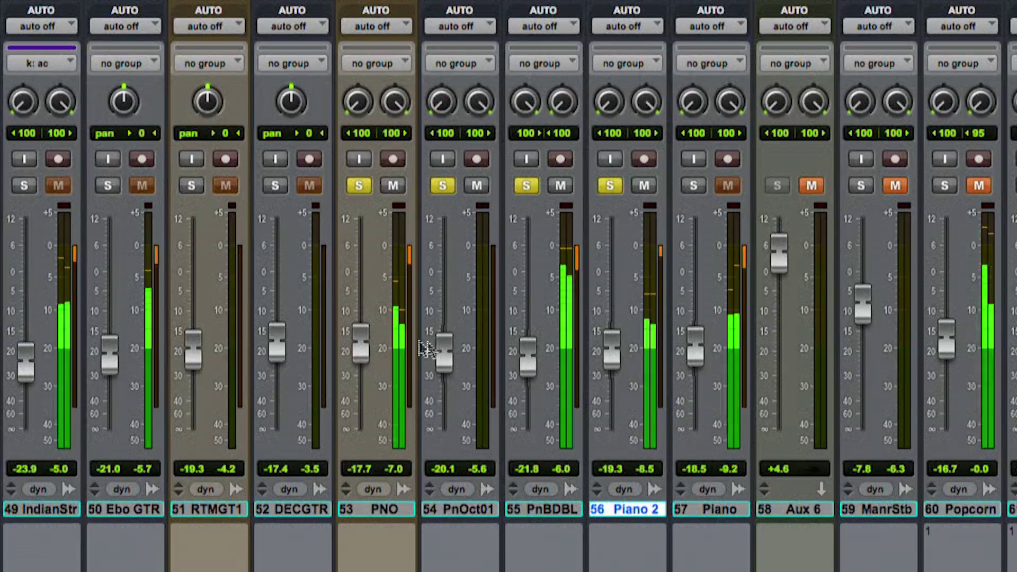
mouse_move(611, 358)
mouse_down()
mouse_move(609, 432)
mouse_move(620, 367)
mouse_up()
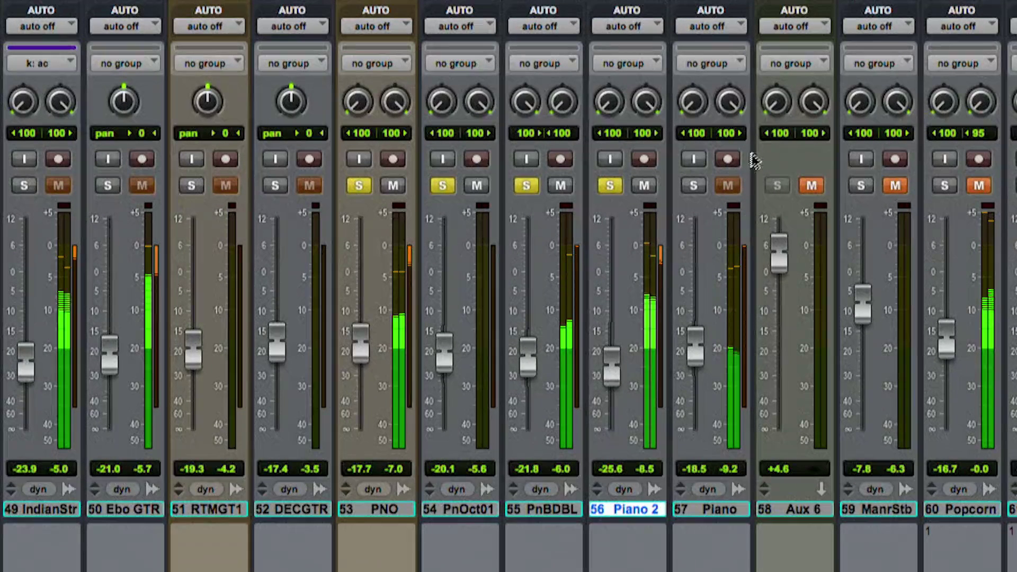
click(693, 185)
drag(694, 342, 690, 351)
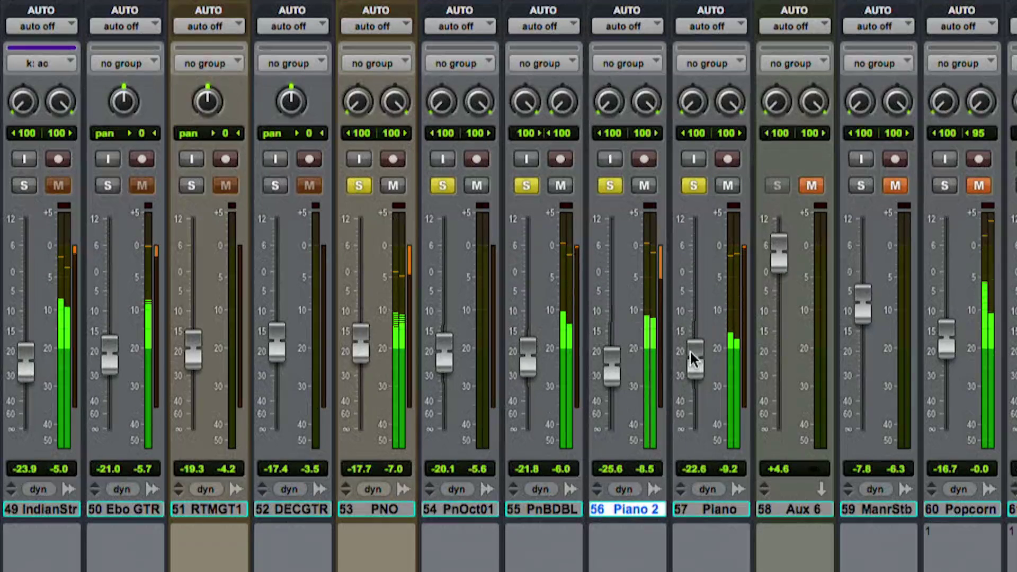
drag(612, 362, 612, 358)
drag(695, 370, 695, 368)
alt+click(694, 186)
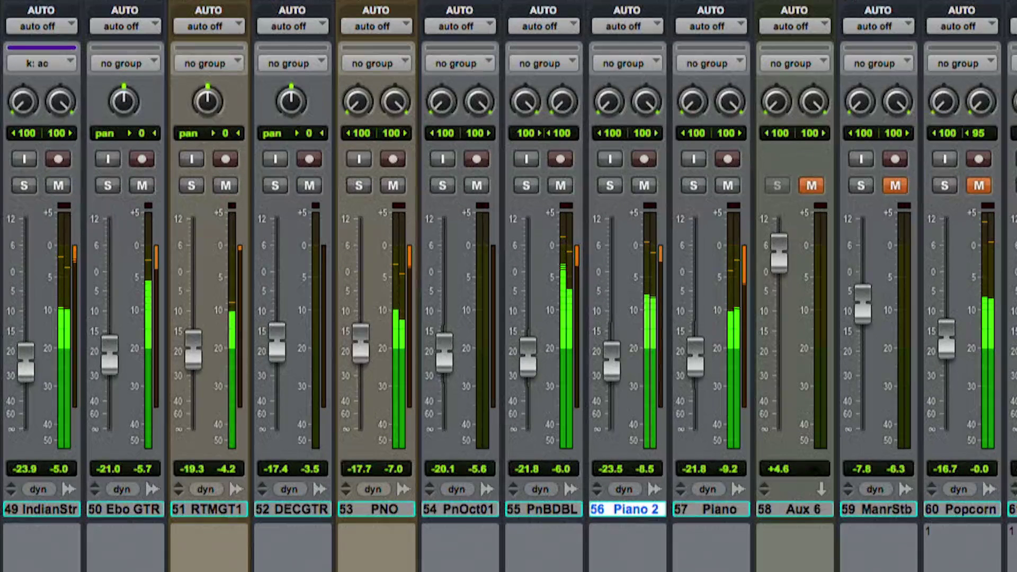
- Group the five piano tracks and select them all
key(Return)
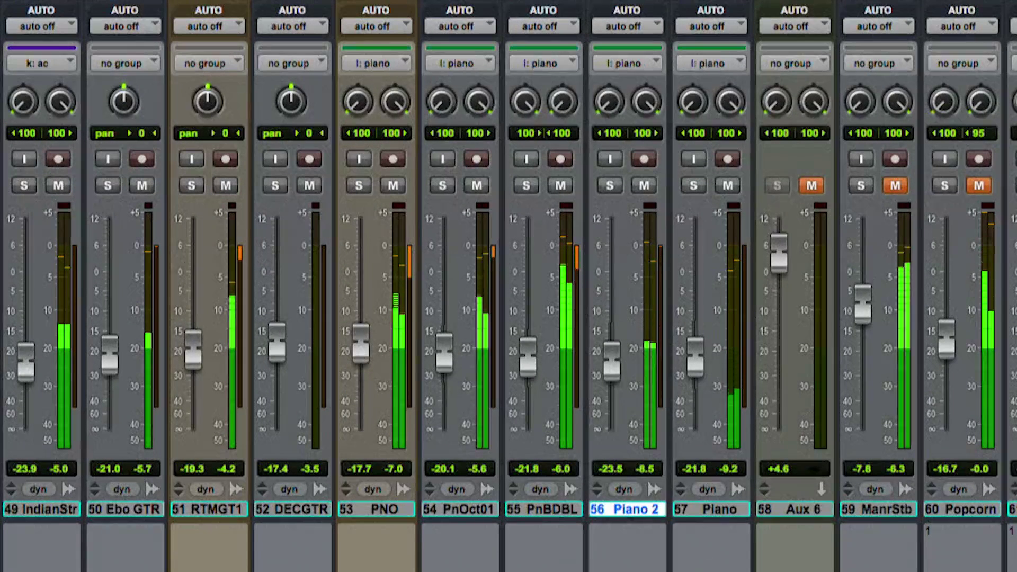
click(390, 509)
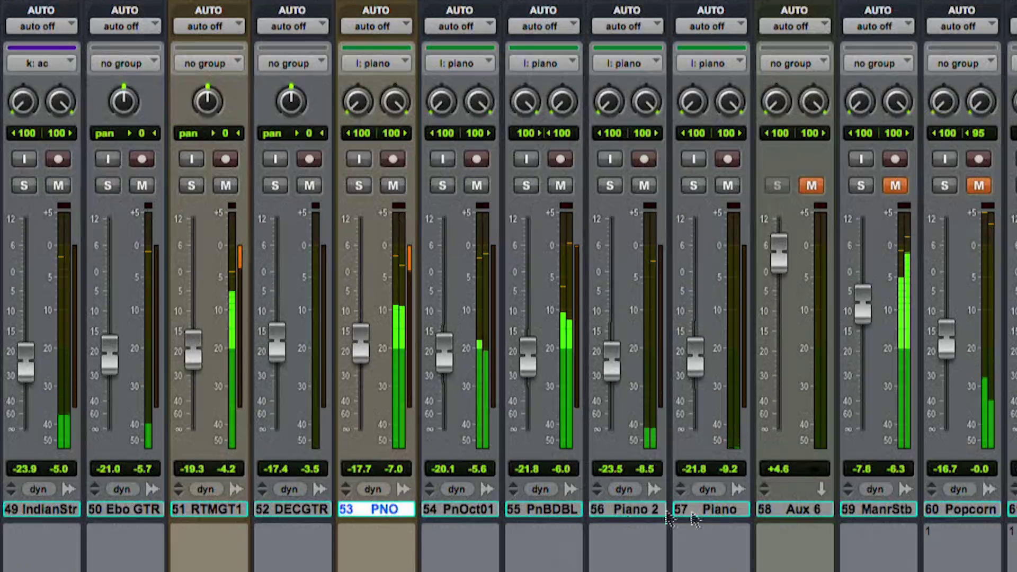
shift+click(716, 510)
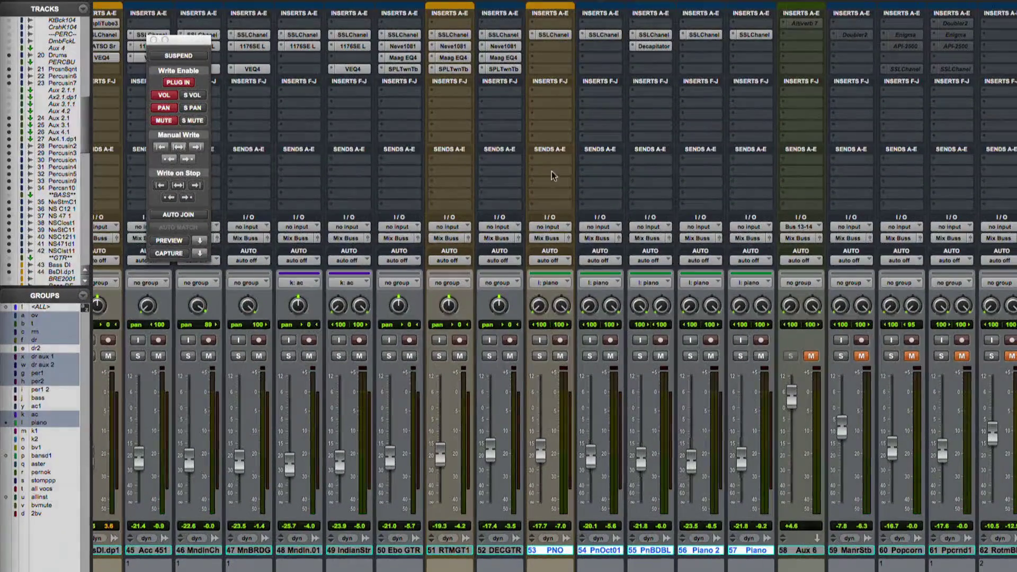
- Send all piano tracks to Bus 13-14 following main pan, and bring up Altiverb on Aux 6
click(552, 172)
alt+shift+click(688, 307)
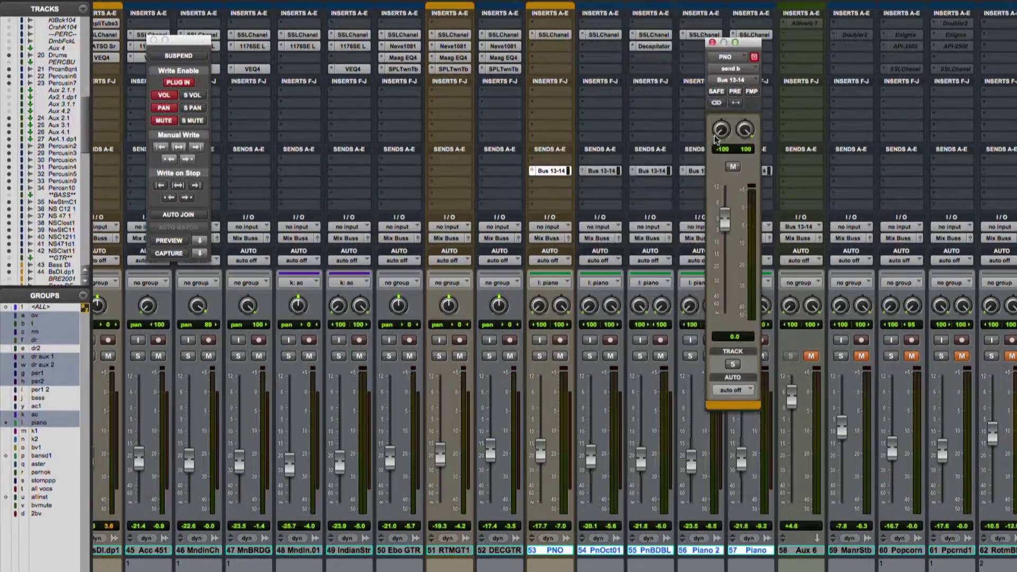
click(752, 91)
drag(752, 44, 669, 40)
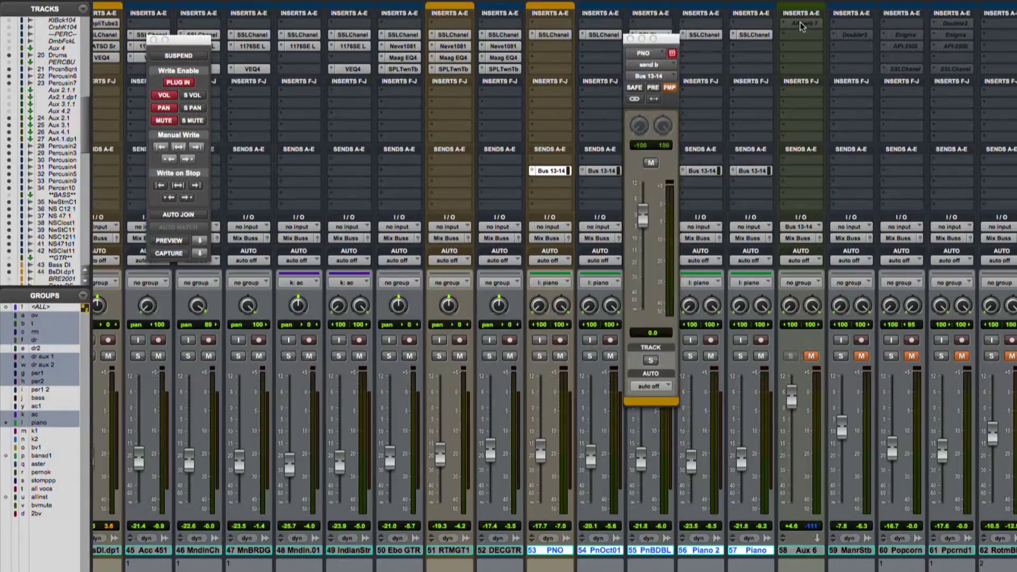
click(800, 23)
drag(651, 170, 570, 2)
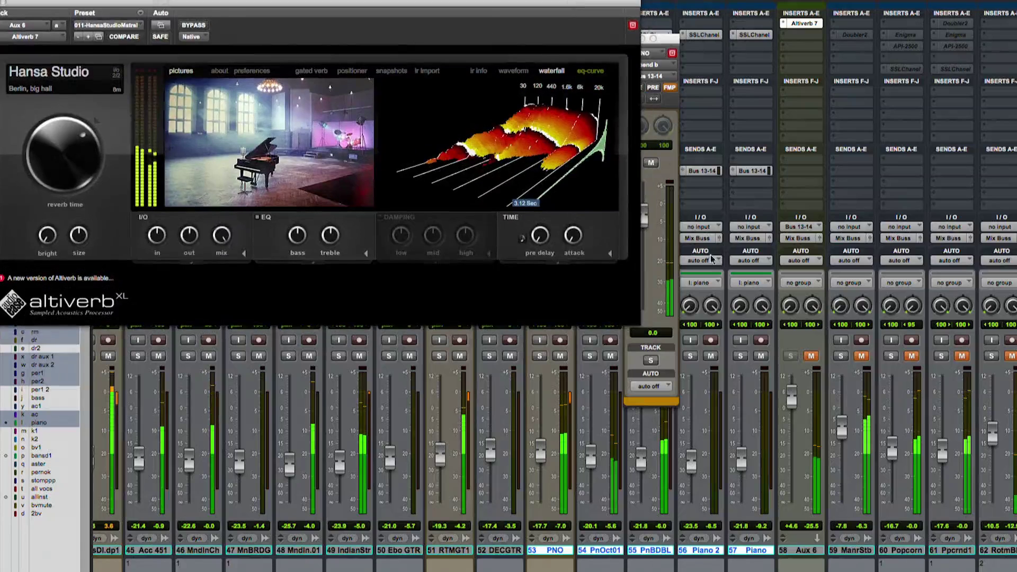
- Solo the pianos, unmute Aux 6 at -11.5, cut Altiverb's bass slightly, and stop playback
click(540, 356)
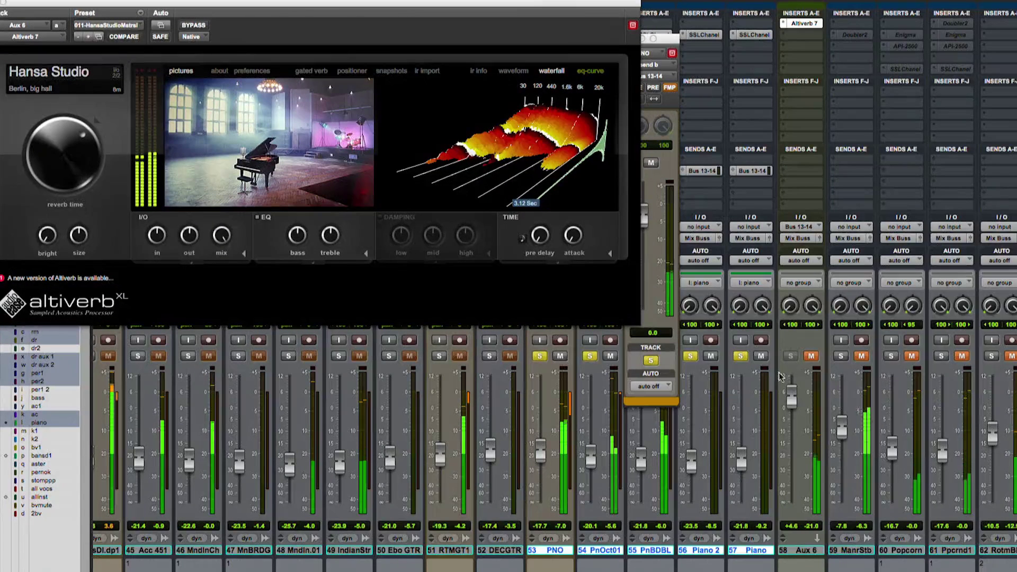
click(813, 359)
drag(791, 394, 793, 438)
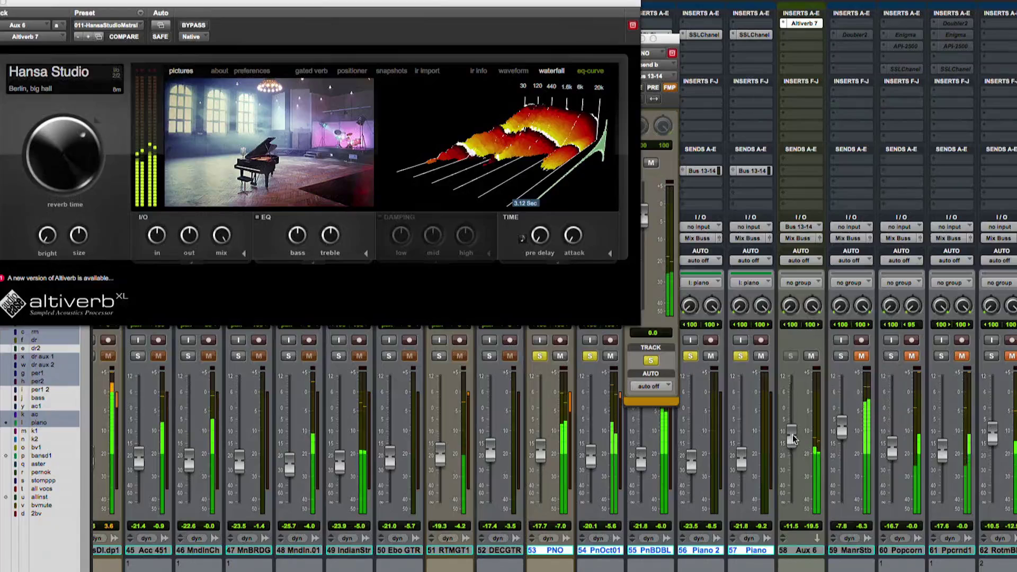
drag(294, 237, 289, 245)
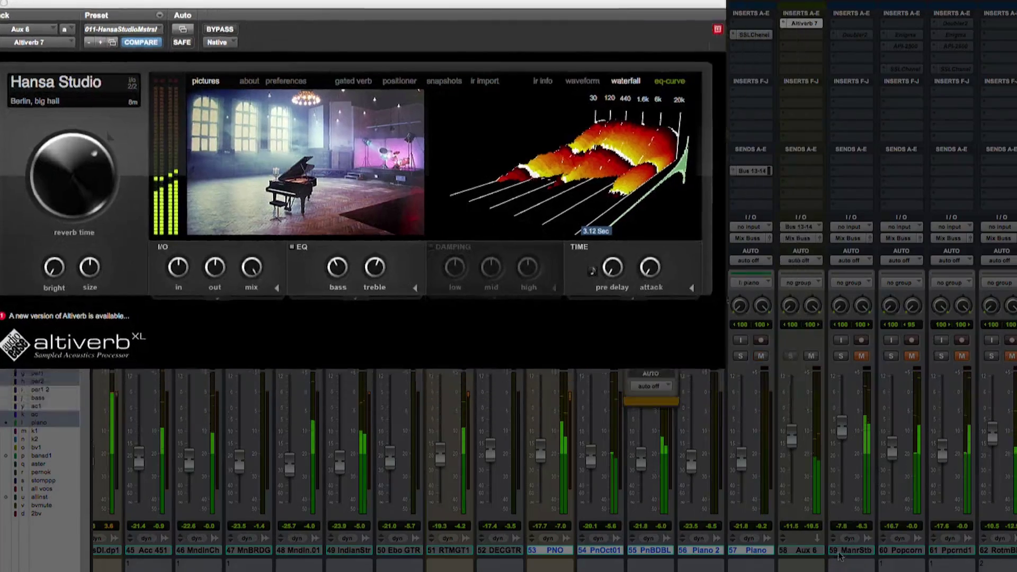
click(851, 550)
key(space)
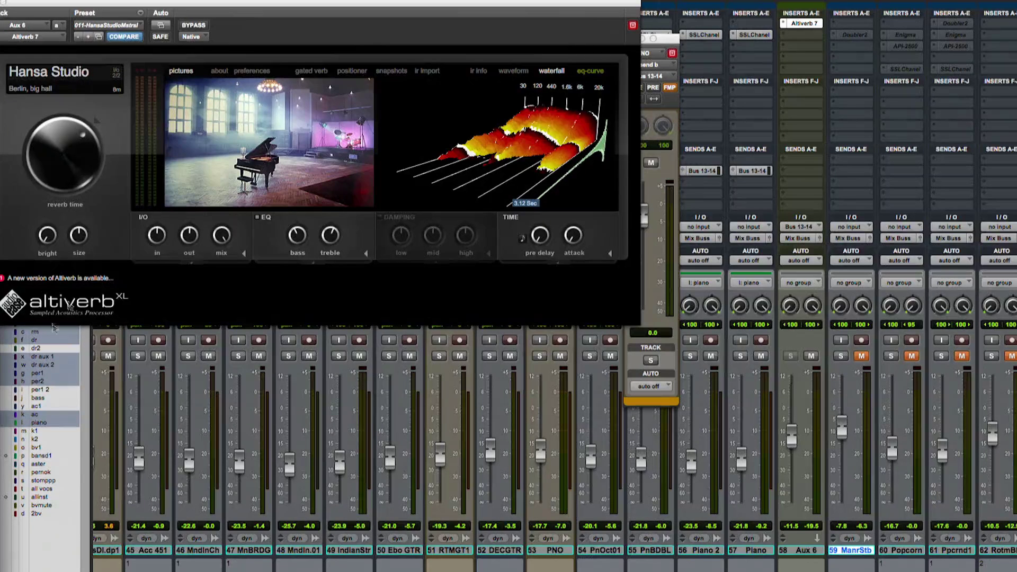
drag(10, 4, 57, 7)
- Close Altiverb, unmute and solo ManrStb, and pull its fader from -7.8 to -13.7
click(38, 6)
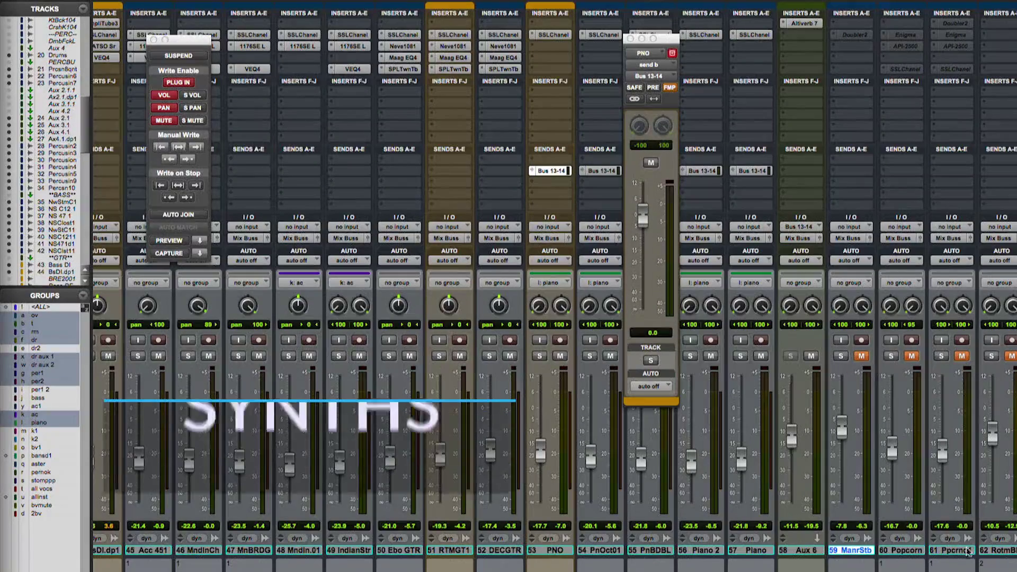
click(862, 356)
click(841, 356)
key(space)
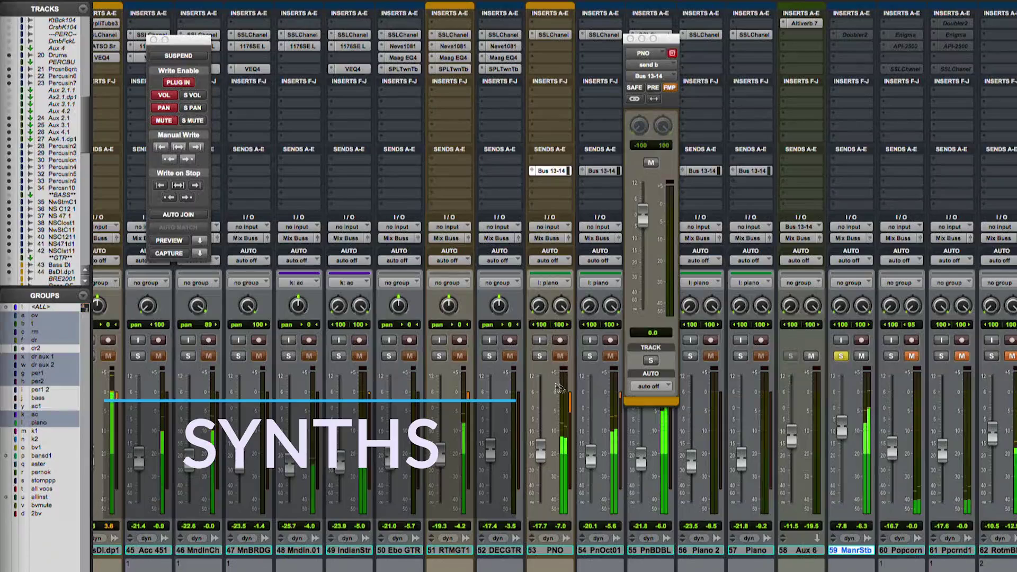
drag(842, 430, 845, 444)
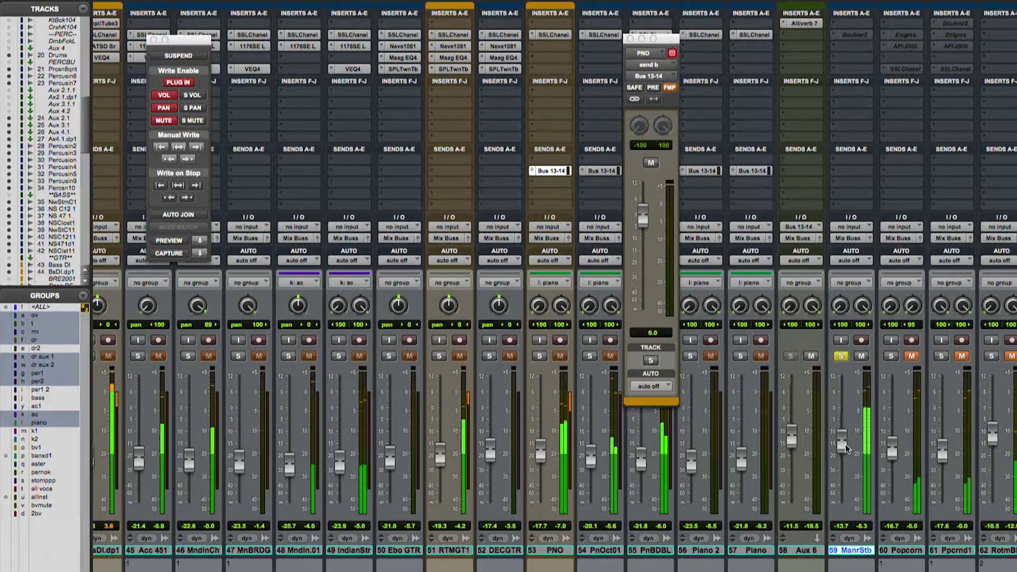
- Set the ManrStb Doubler gain to -4.7, move it down the chain, and insert SSLChannel first
click(859, 36)
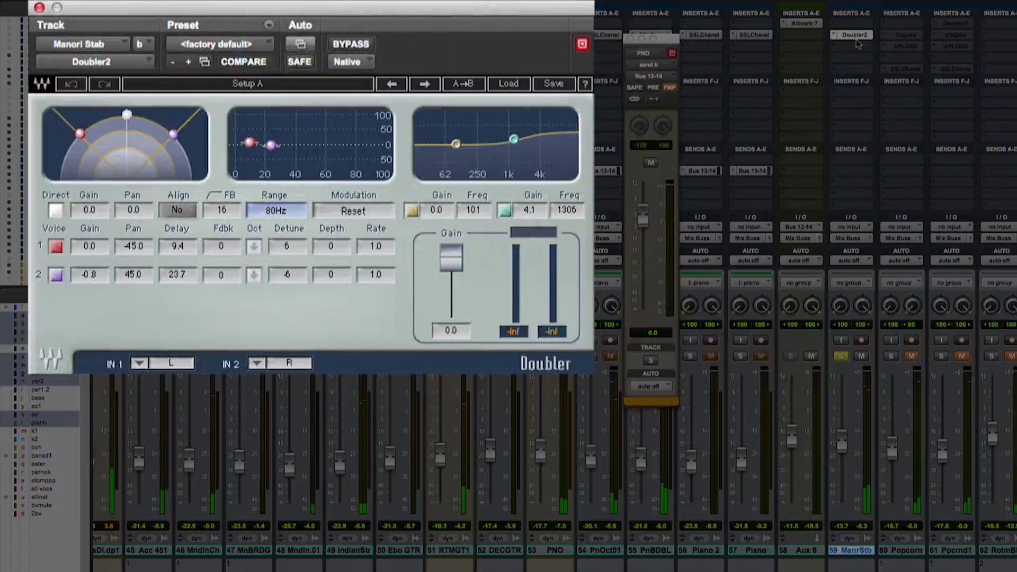
drag(453, 259, 453, 265)
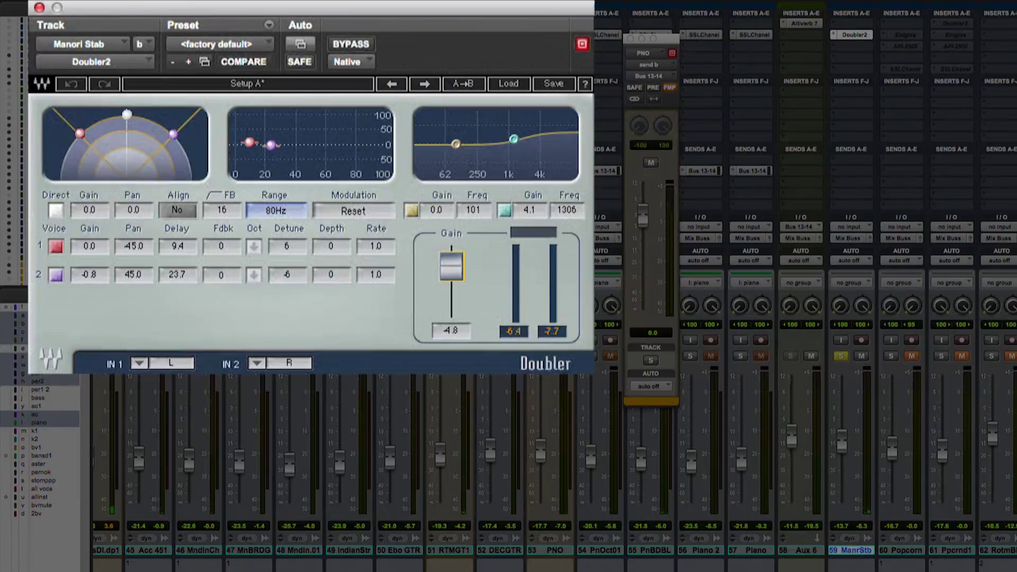
drag(455, 268, 454, 266)
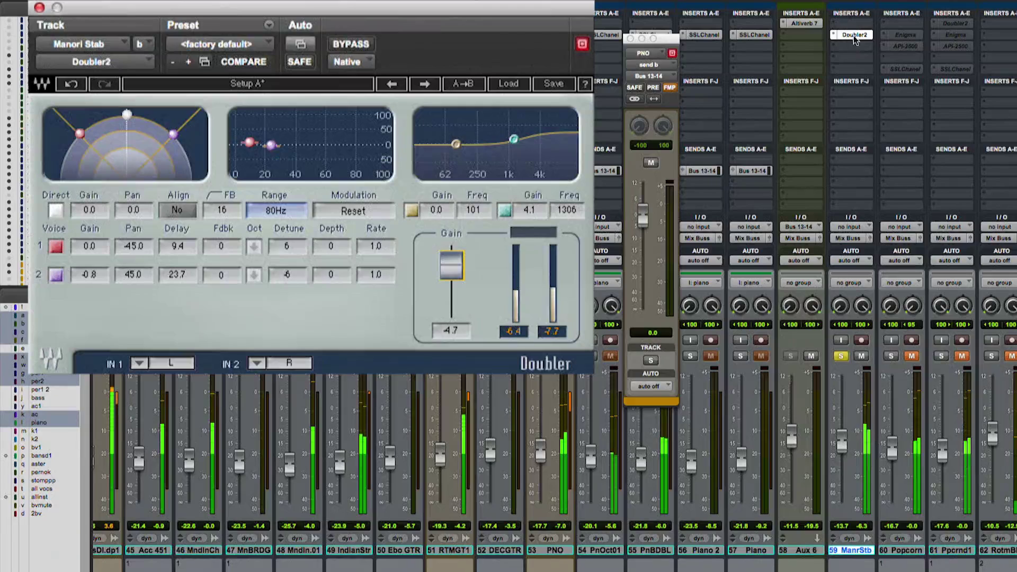
click(855, 47)
click(851, 24)
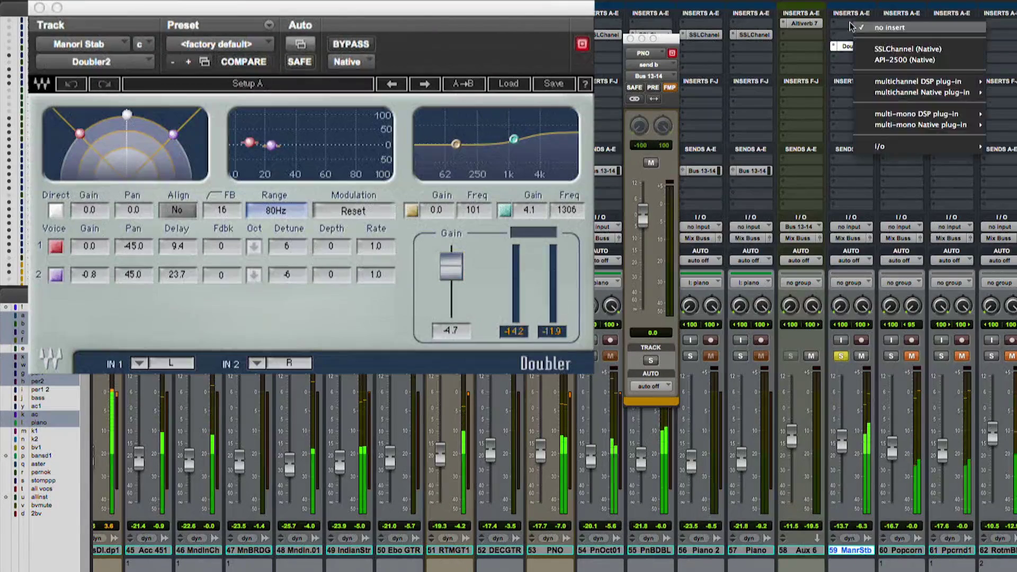
click(866, 47)
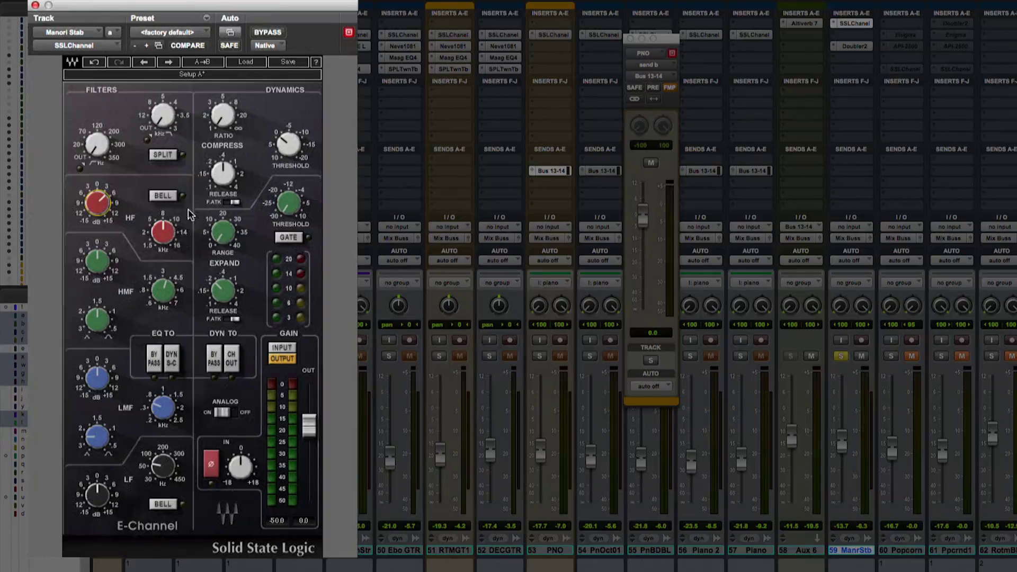
- During playback, boost the SSL high-mid to 4.9 dB at 1.57 kHz and engage the 63 Hz high-pass
key(space)
drag(103, 206, 103, 202)
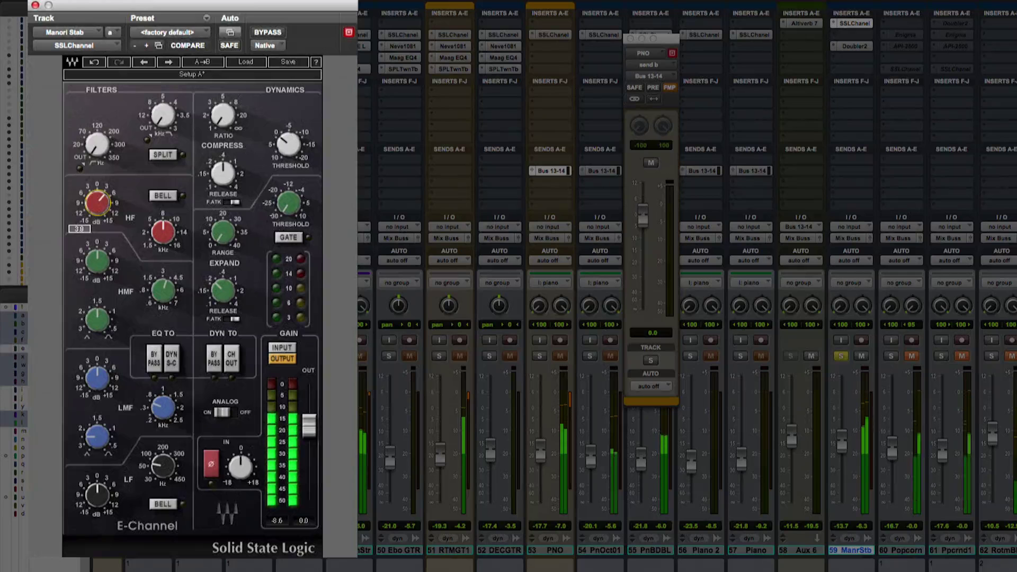
drag(98, 262, 98, 245)
click(171, 289)
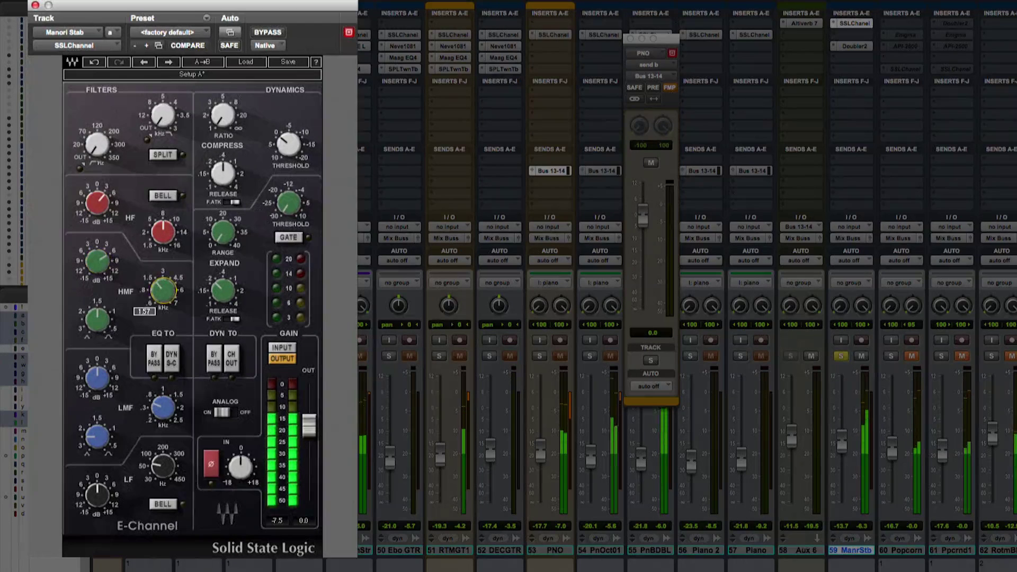
click(98, 319)
drag(97, 260, 98, 265)
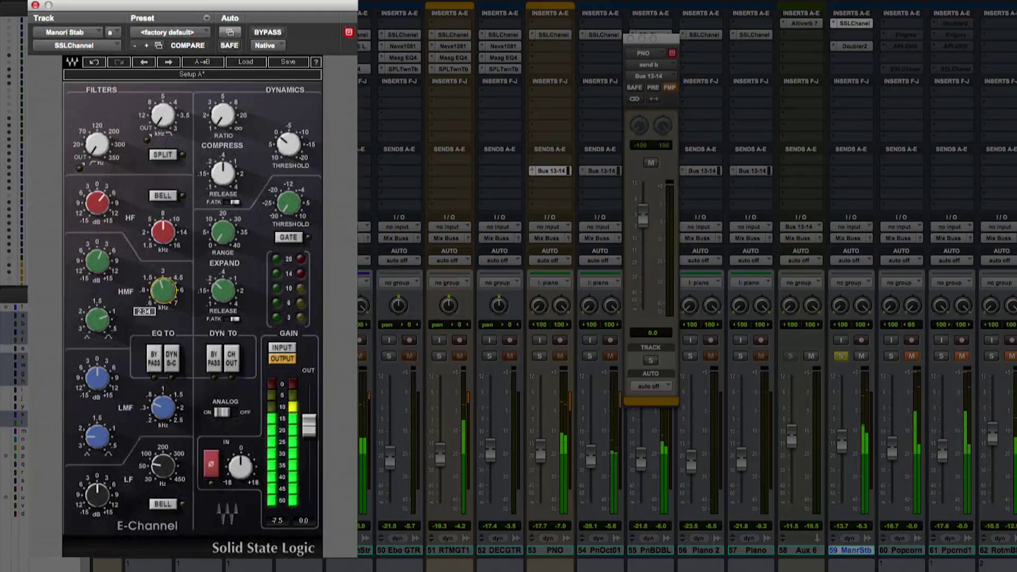
drag(108, 136, 108, 131)
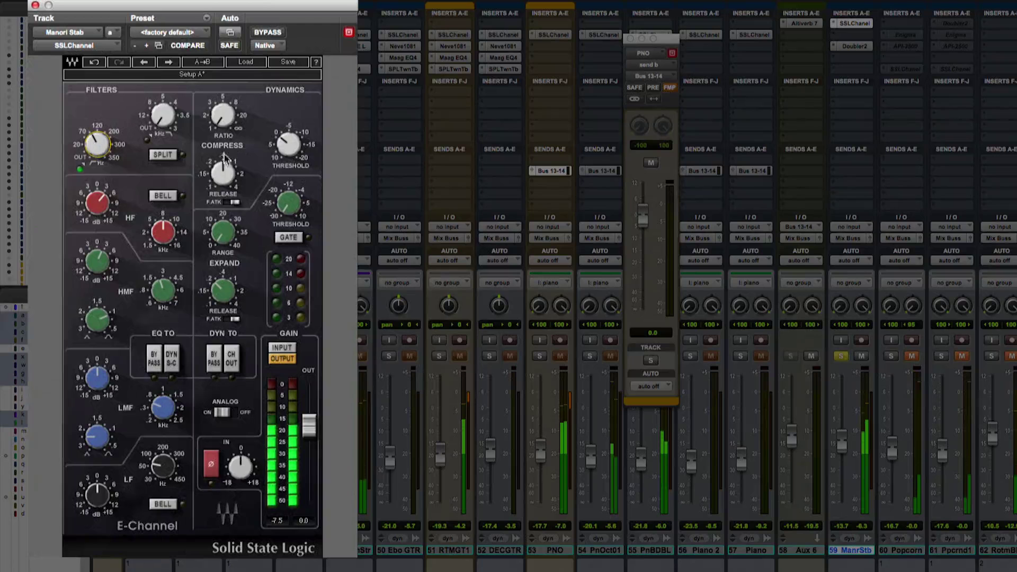
- Set the SSL compressor release to 0.10, ratio near 3, and threshold to -7.2
drag(221, 163, 220, 168)
drag(226, 113, 226, 104)
drag(288, 143, 288, 135)
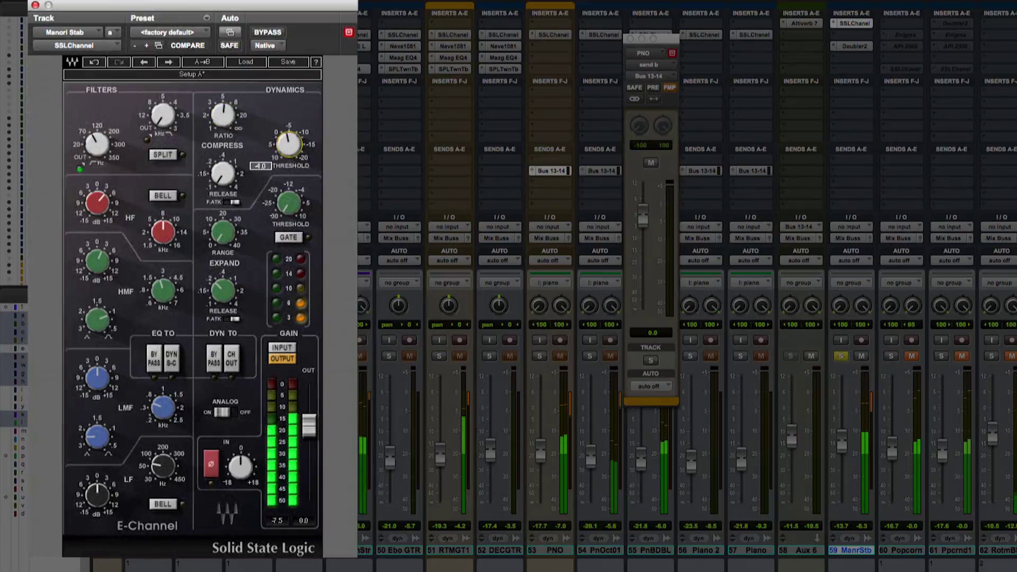
drag(222, 134, 228, 165)
drag(289, 144, 289, 142)
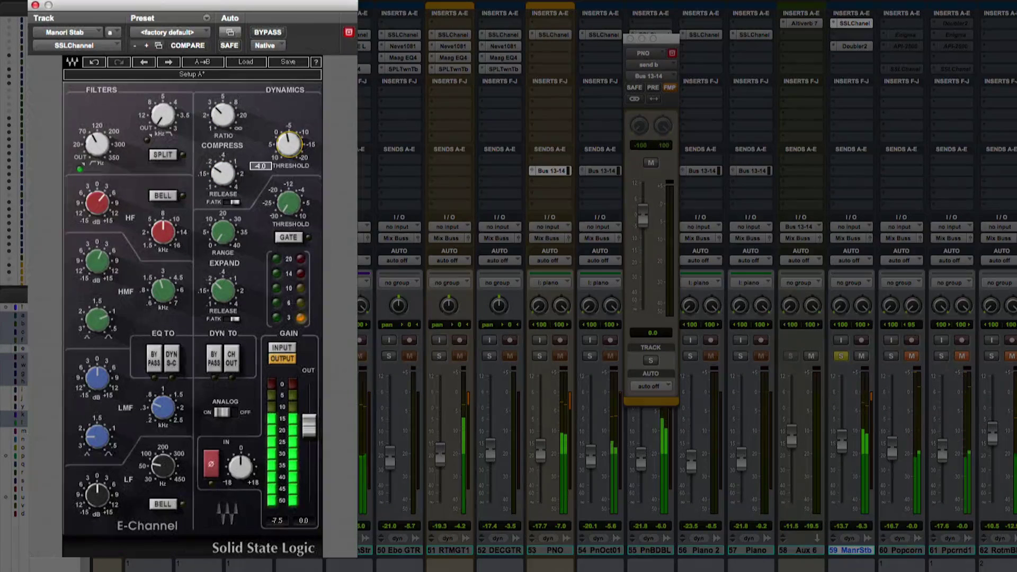
click(222, 181)
drag(289, 143, 288, 145)
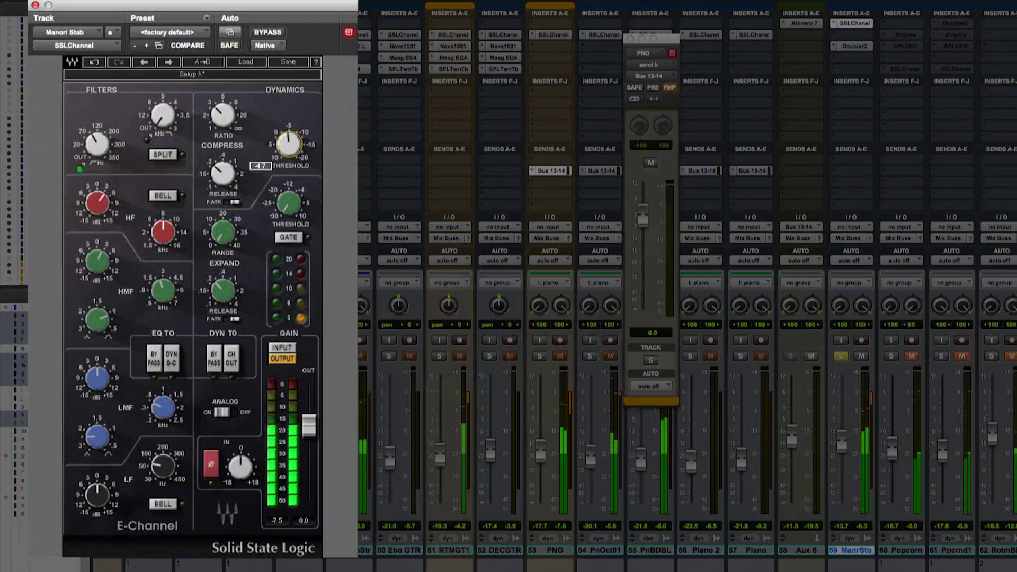
drag(289, 145, 289, 149)
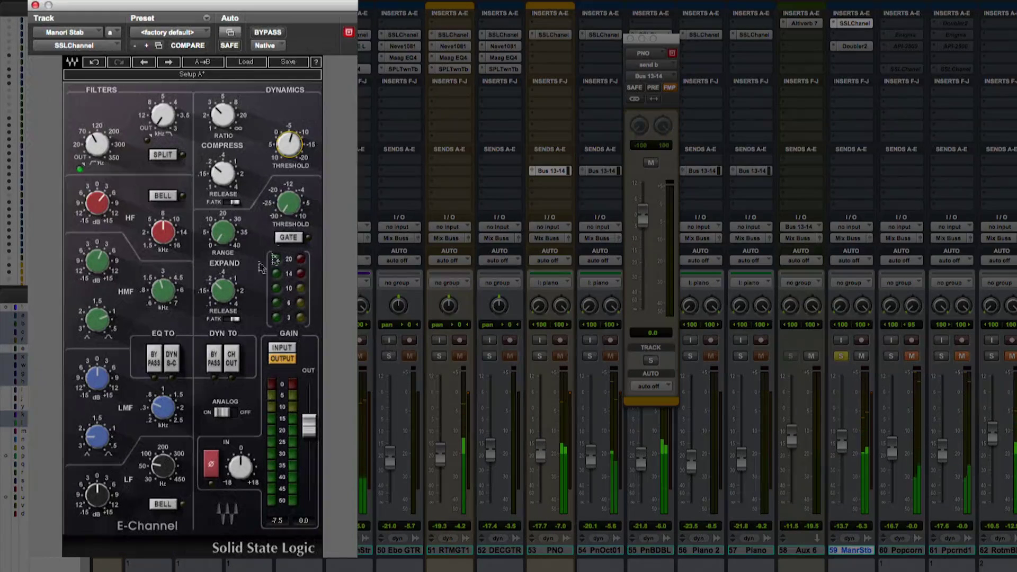
- Raise the low band to about 200 Hz, switch it to bell, and boost it 2.1 dB
click(101, 205)
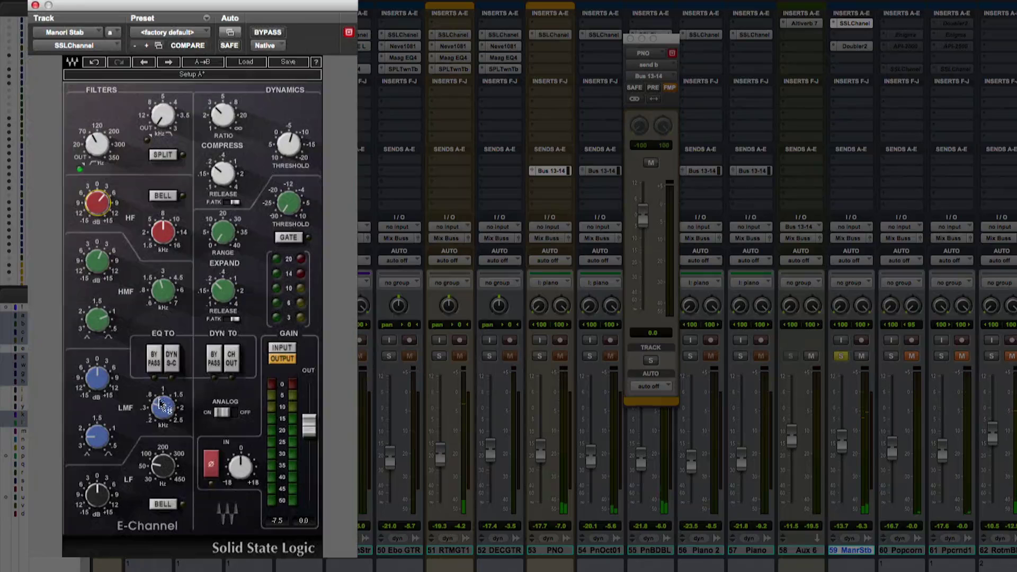
click(91, 439)
click(174, 405)
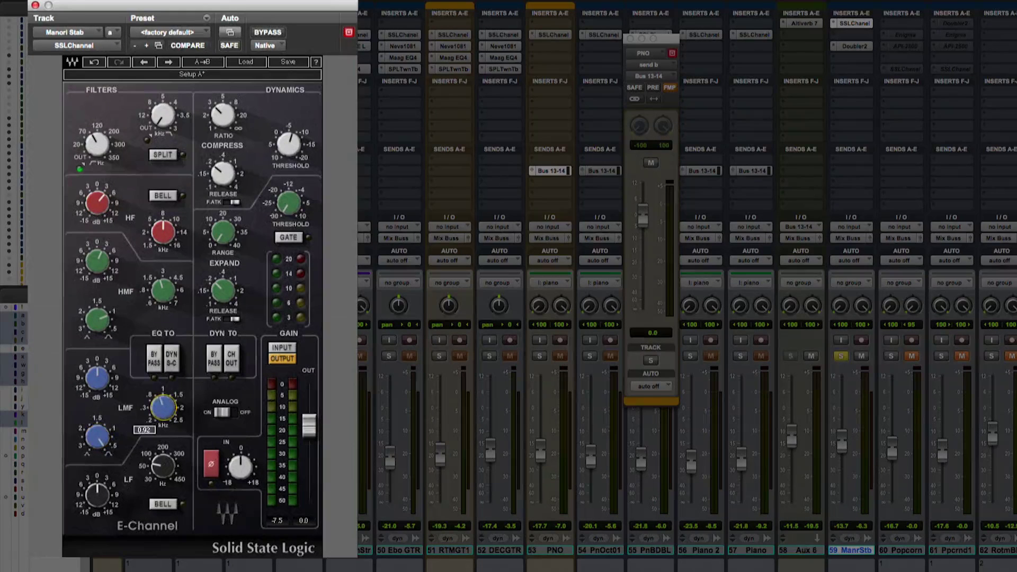
click(98, 379)
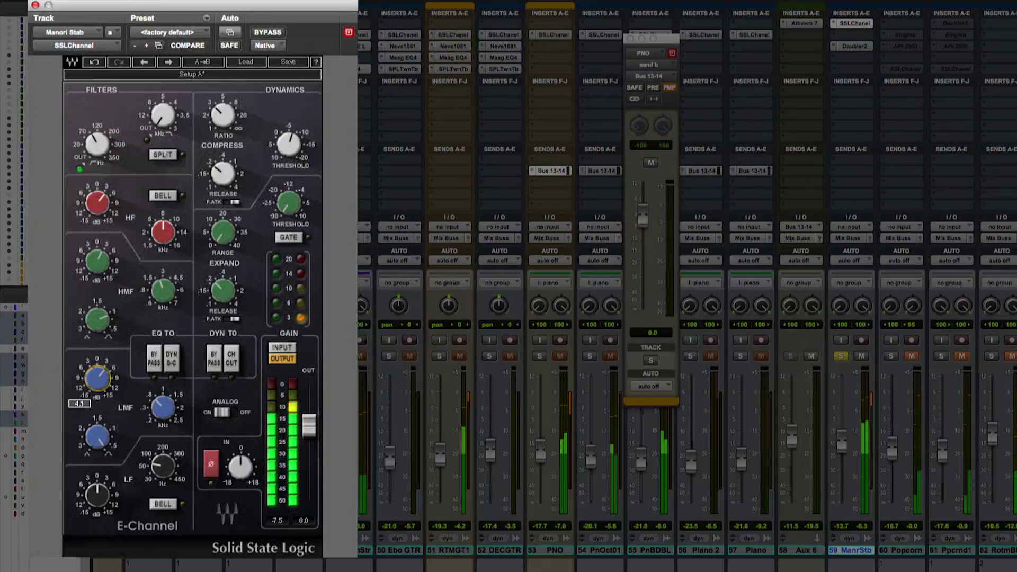
click(163, 467)
drag(163, 467, 163, 463)
drag(98, 498, 102, 488)
click(164, 504)
drag(99, 153, 99, 152)
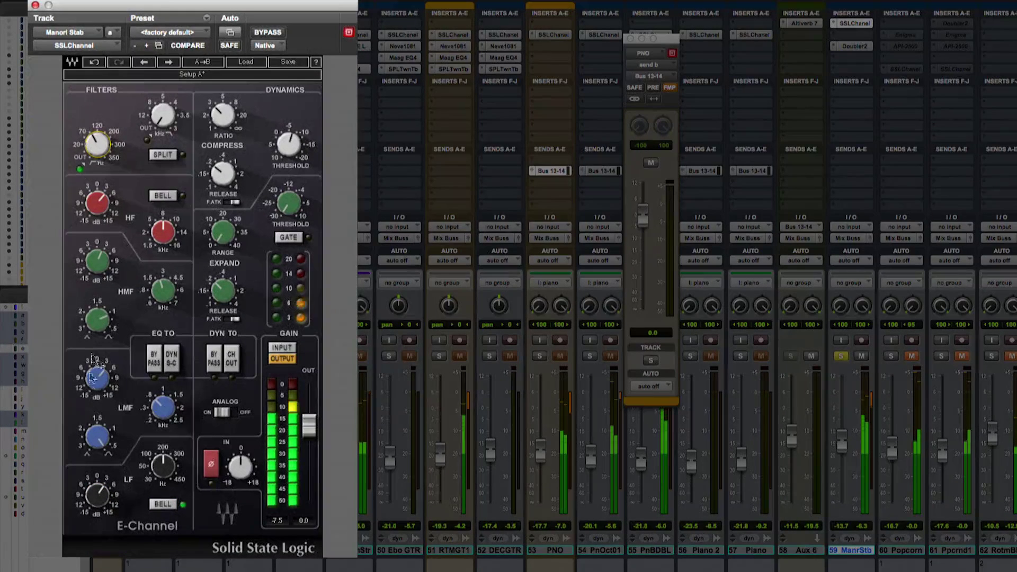
drag(97, 501, 97, 504)
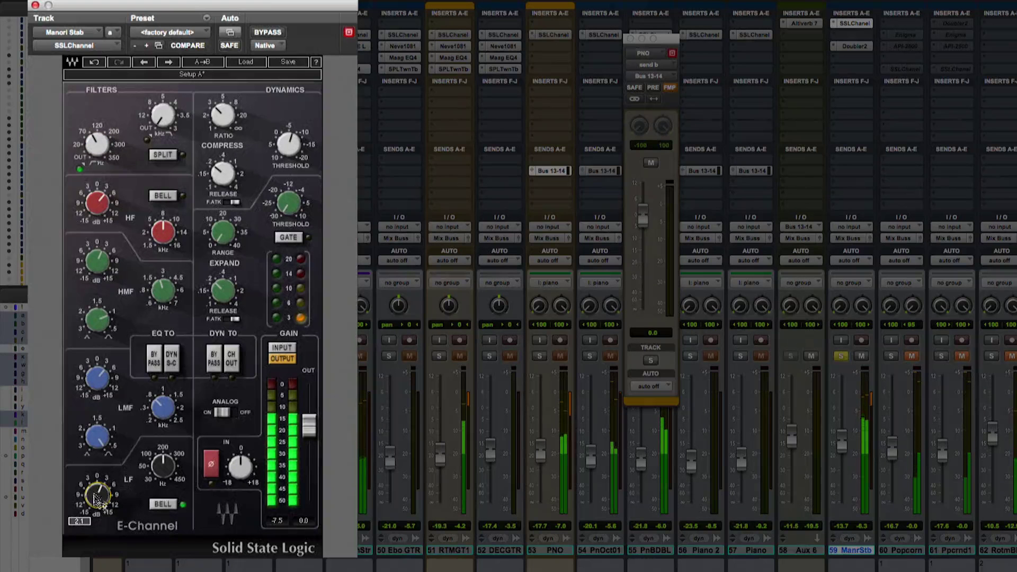
- Bypass and re-enable the SSL channel, unsolo and re-solo ManrStb, then bring up its Doubler2
click(267, 33)
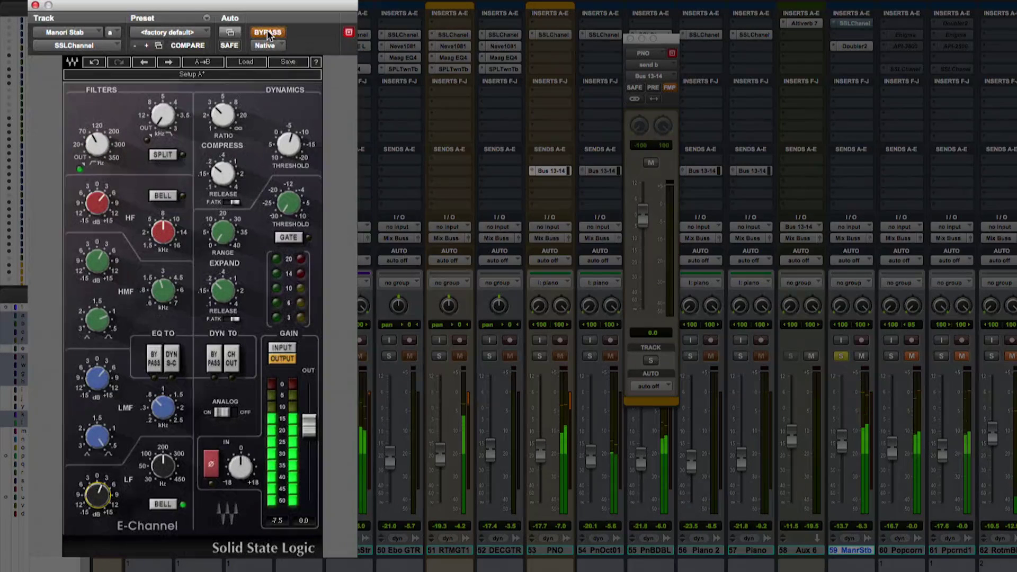
click(267, 31)
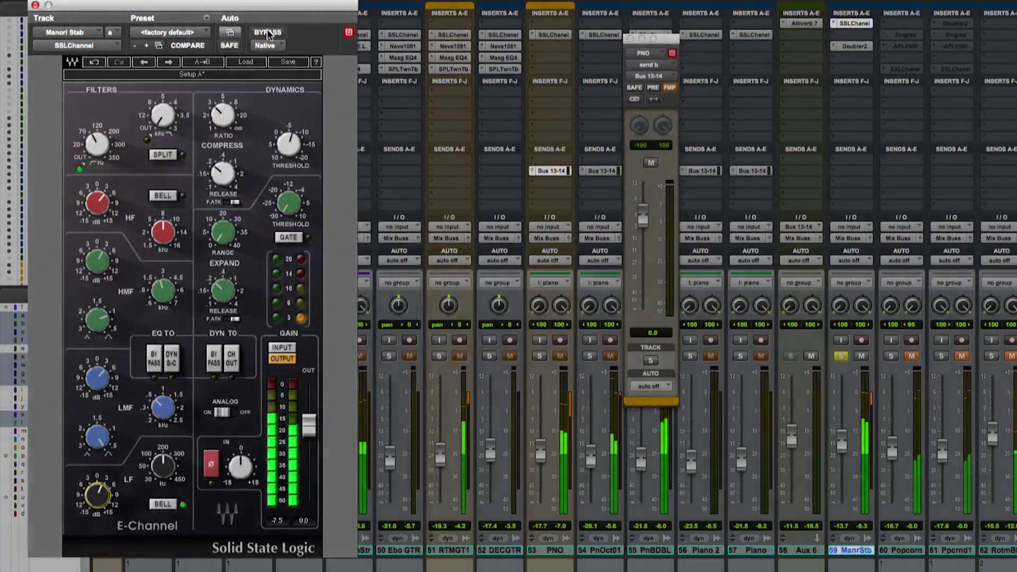
click(841, 356)
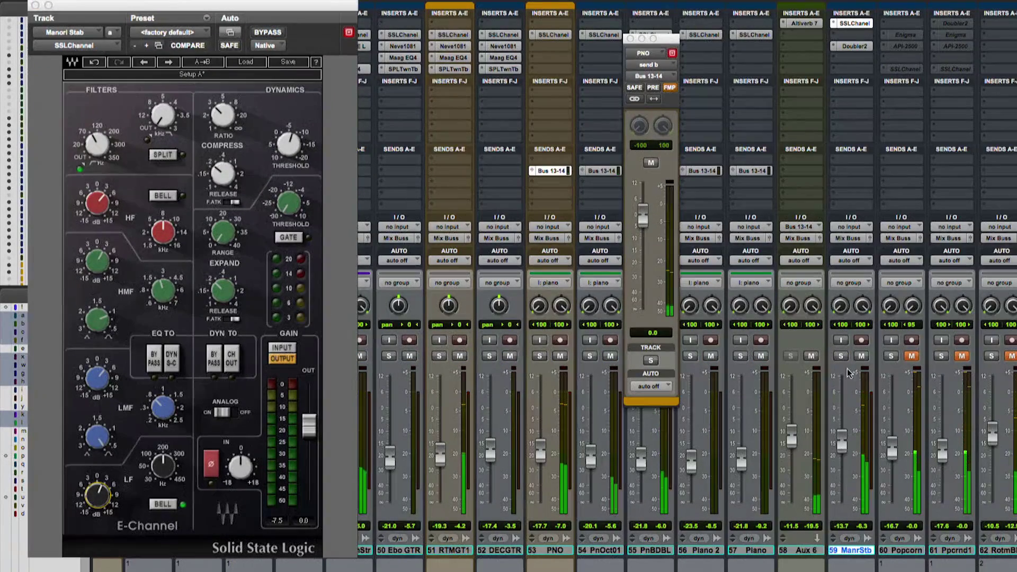
click(842, 356)
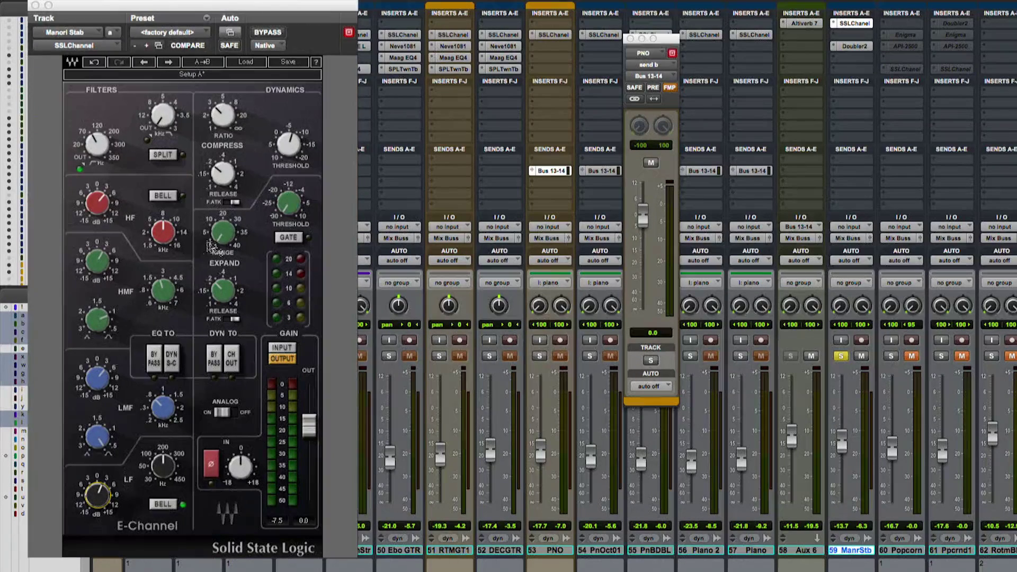
click(846, 46)
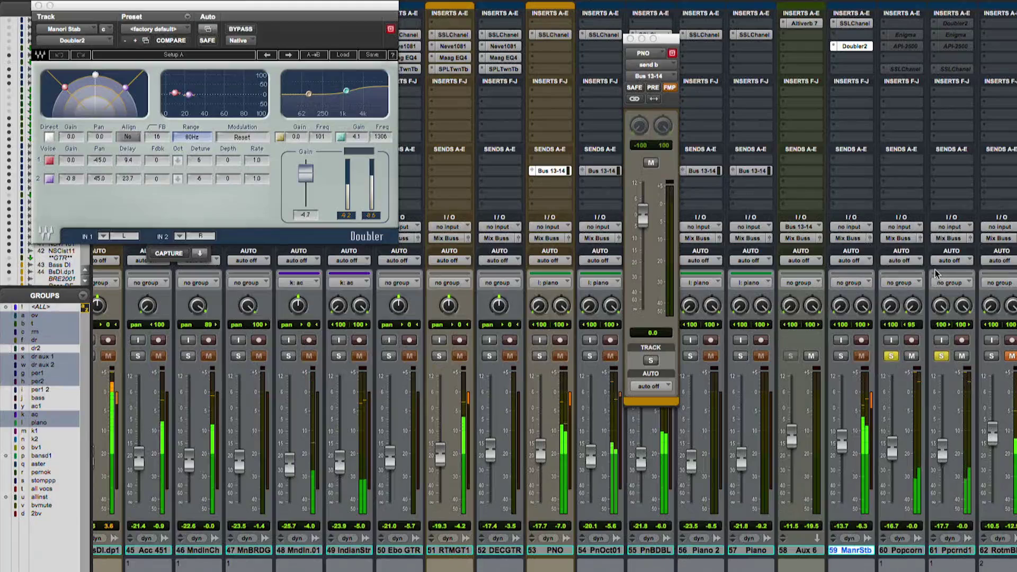
- Open Popcorn's SSL channel, activate the inactive SSL channel on Ppcrnd1, and mute Ppcrnd1
click(896, 68)
ctrl+super+click(895, 68)
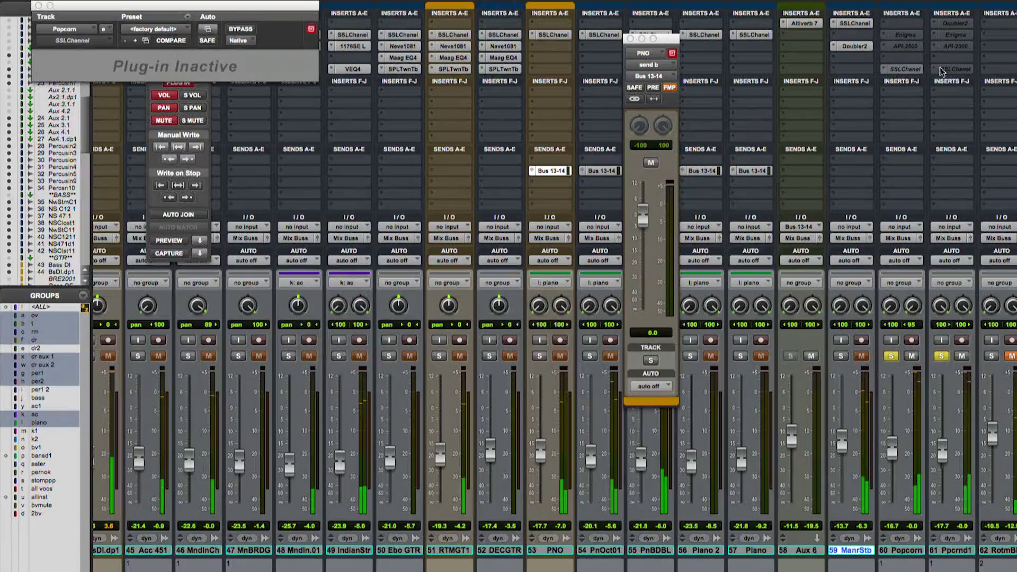
ctrl+super+click(949, 69)
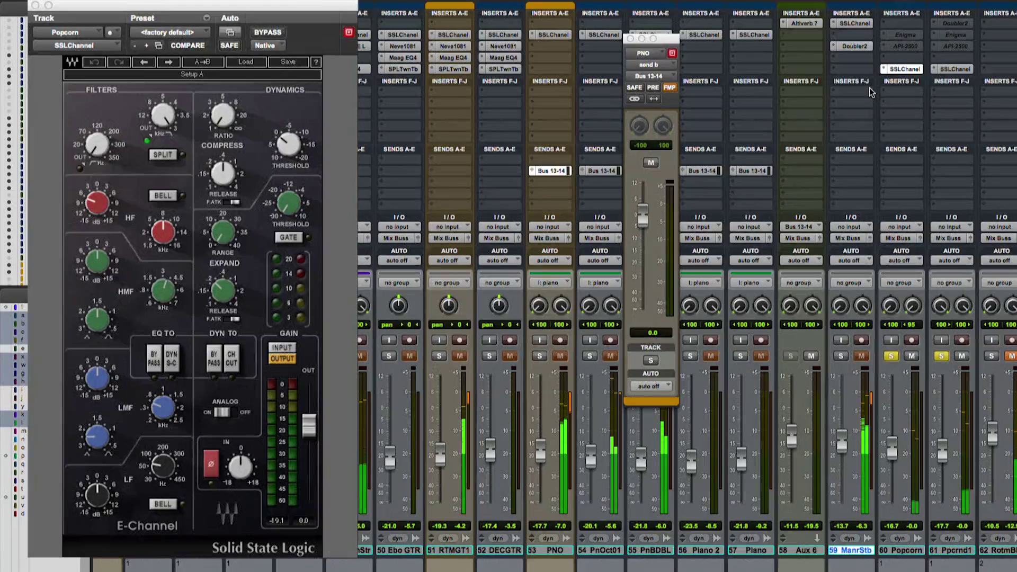
click(962, 360)
ctrl+super+click(898, 68)
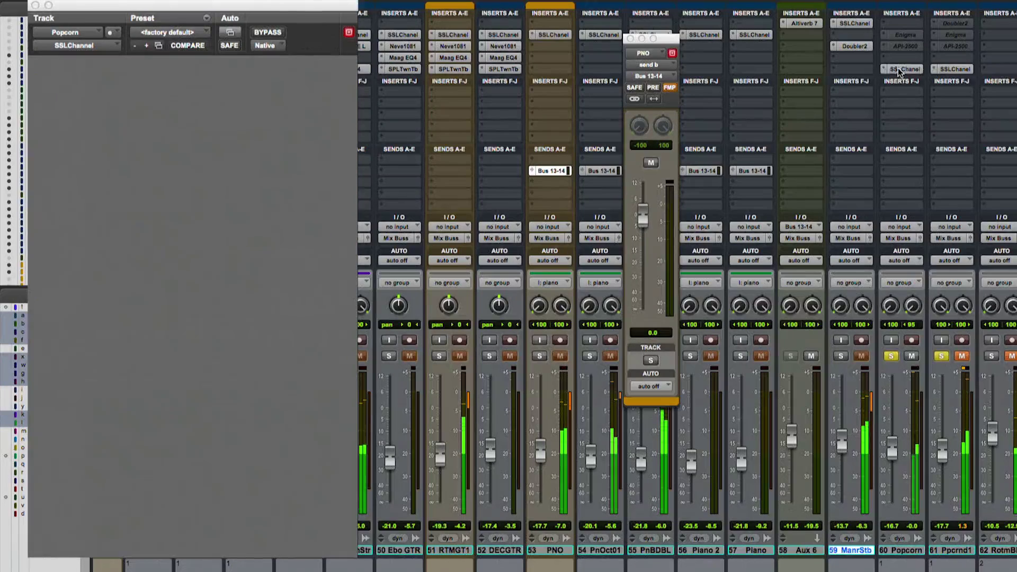
- Cut Popcorn's SSL high band to -9.5 dB, audition it, and move API-2500 above SSLChannel
drag(97, 203, 97, 212)
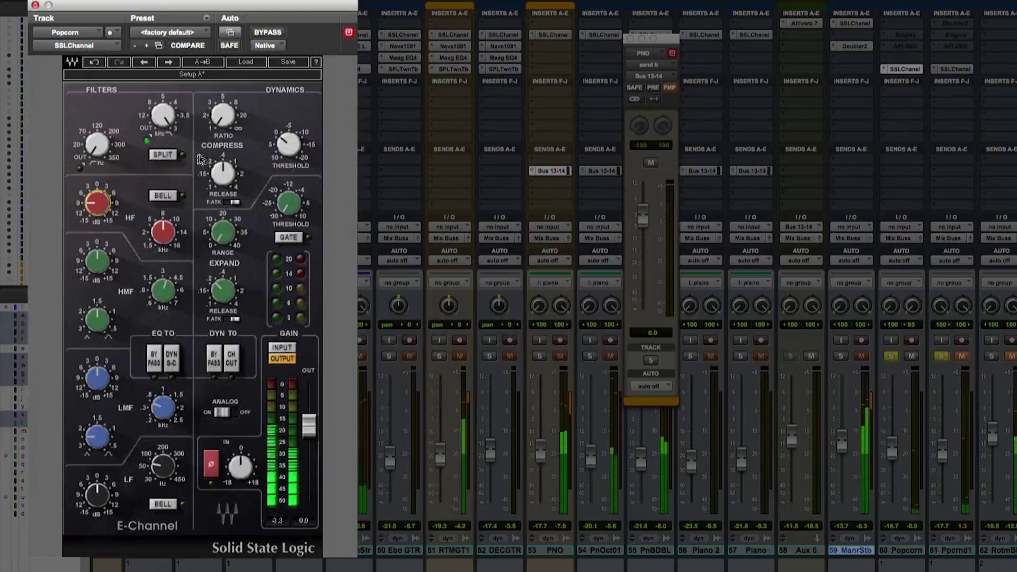
click(289, 144)
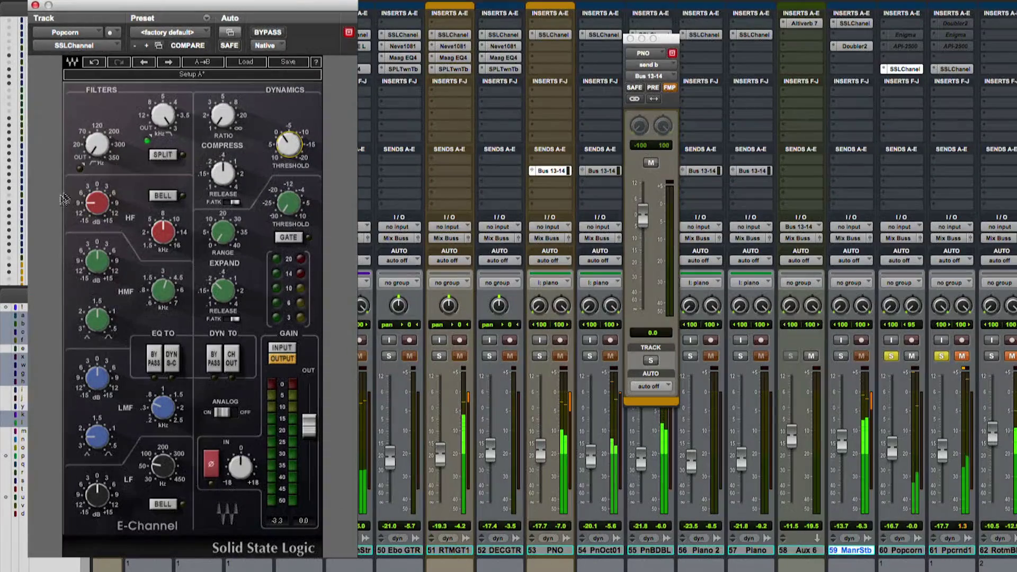
click(97, 202)
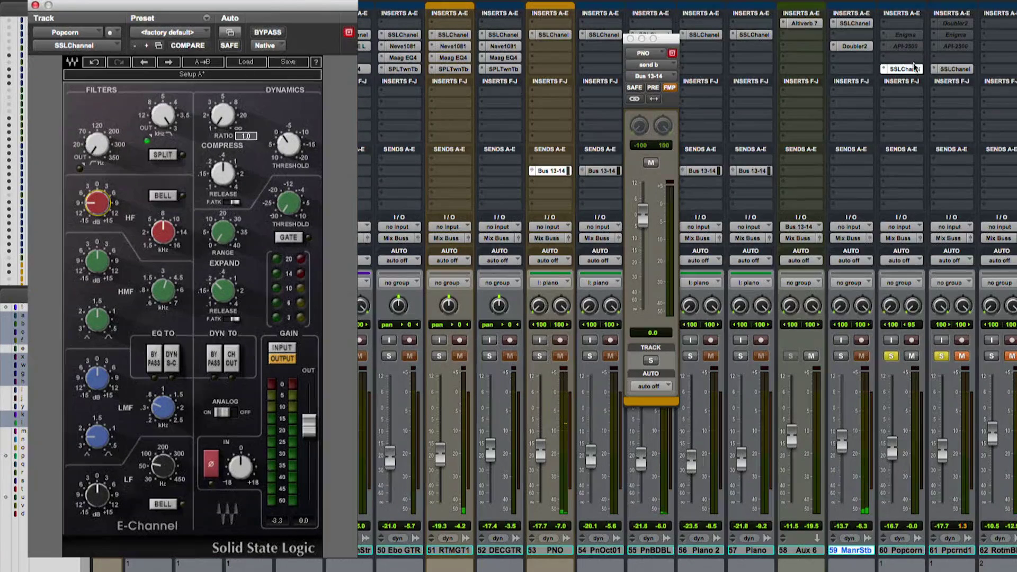
key(space)
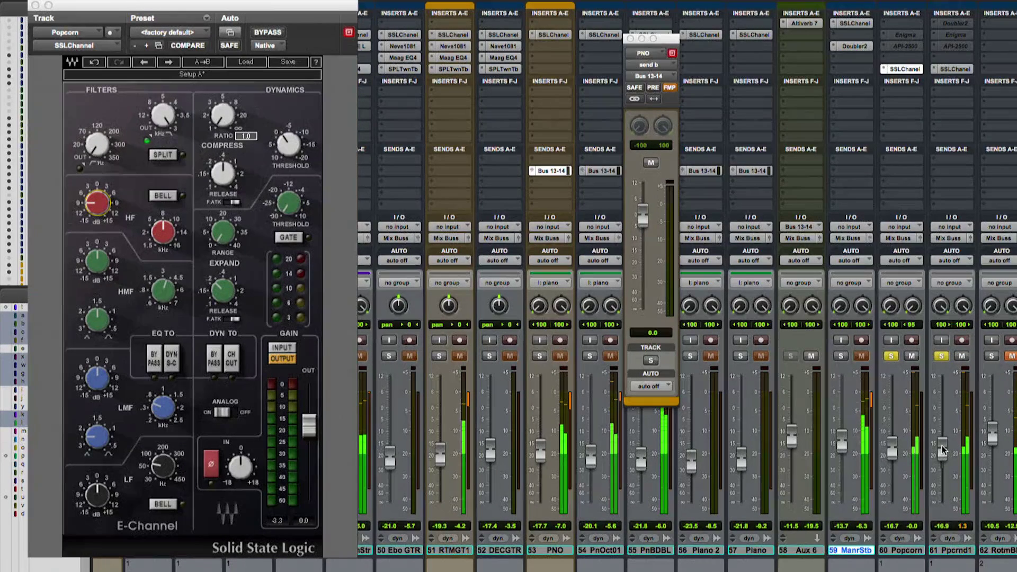
key(space)
drag(905, 45, 913, 58)
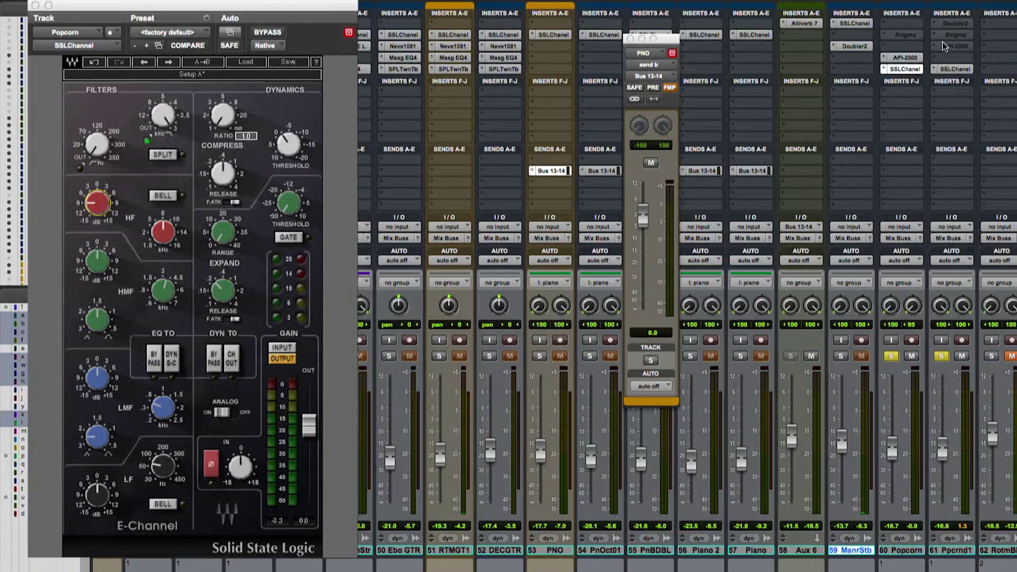
- Adjust the Popcorn API-2500 threshold and copy the compressor onto Ppcrnd1
click(906, 57)
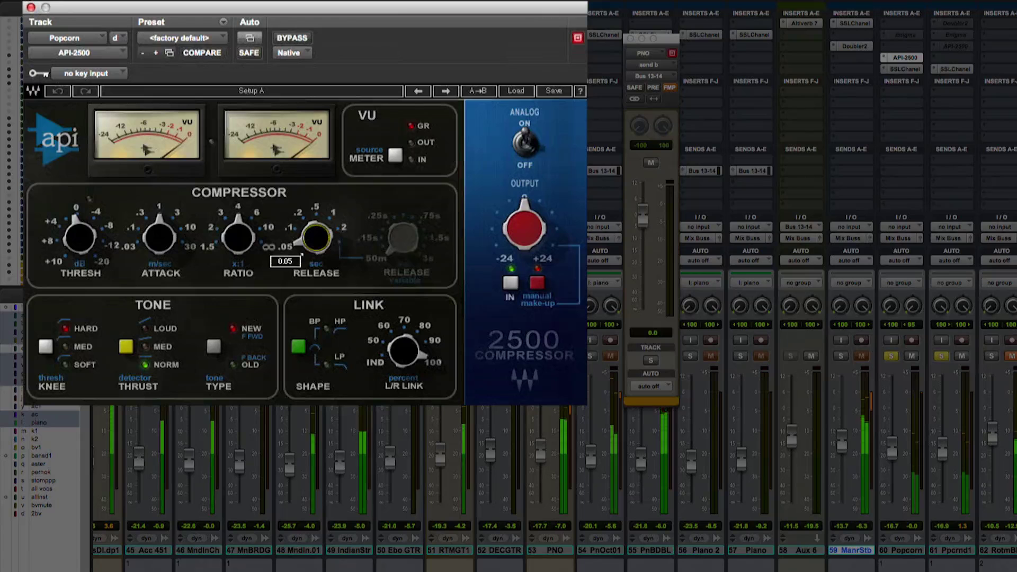
drag(77, 227, 65, 206)
drag(899, 58, 952, 58)
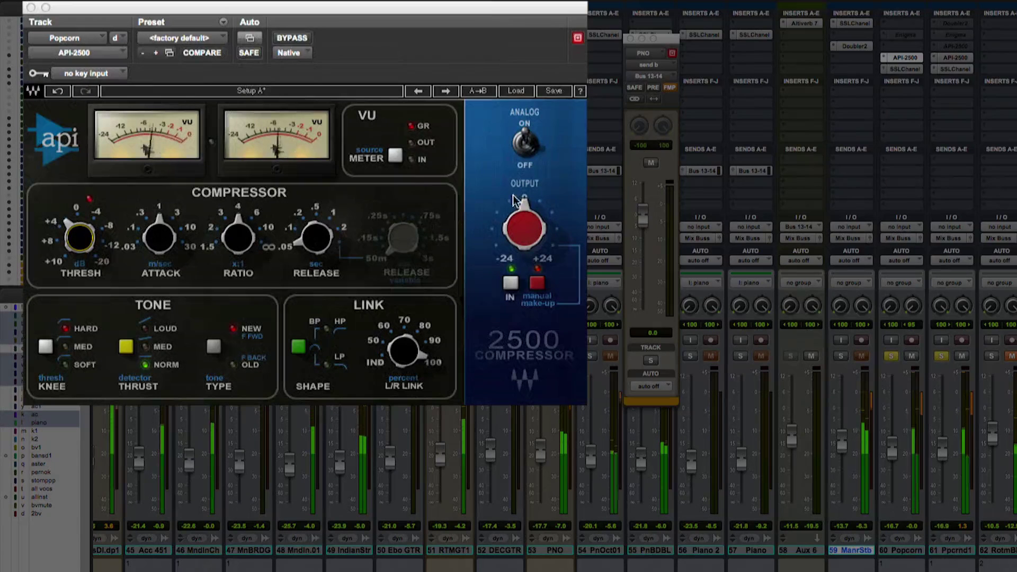
- Set the API-2500 ratio to 3:1 and threshold to about 7.9, then open Popcorn's Enigma
drag(226, 232, 227, 243)
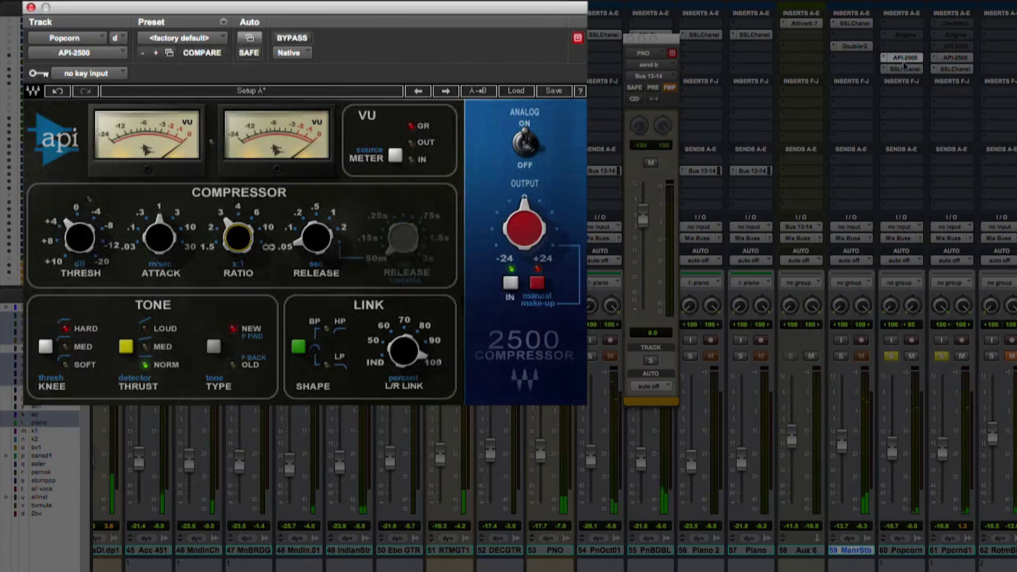
click(946, 60)
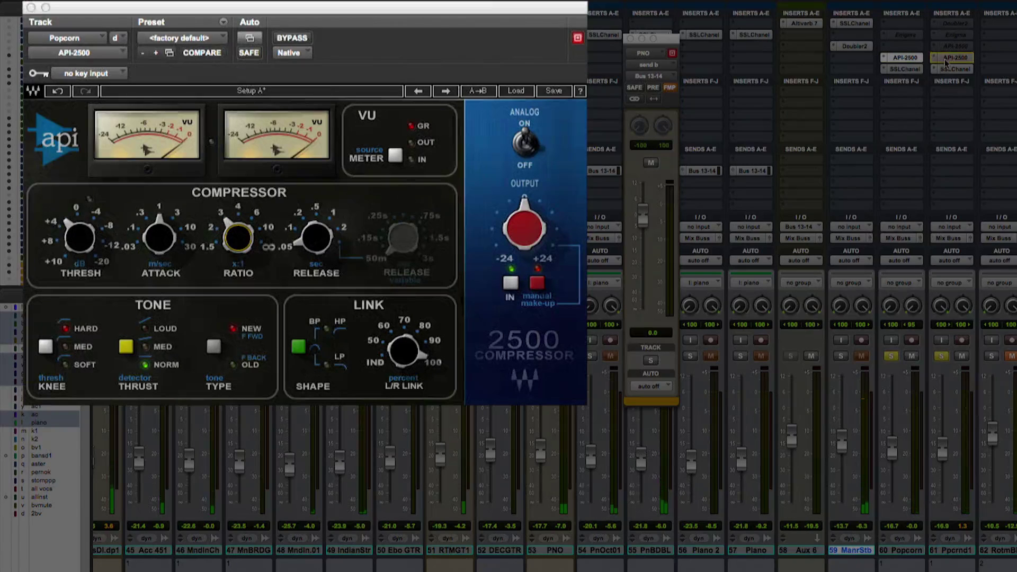
click(68, 225)
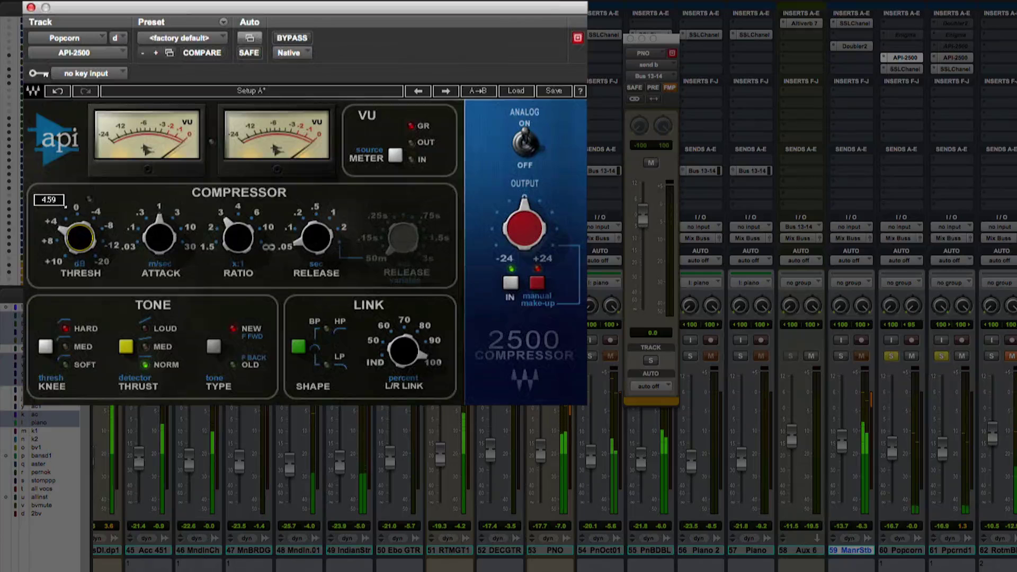
drag(68, 230, 69, 240)
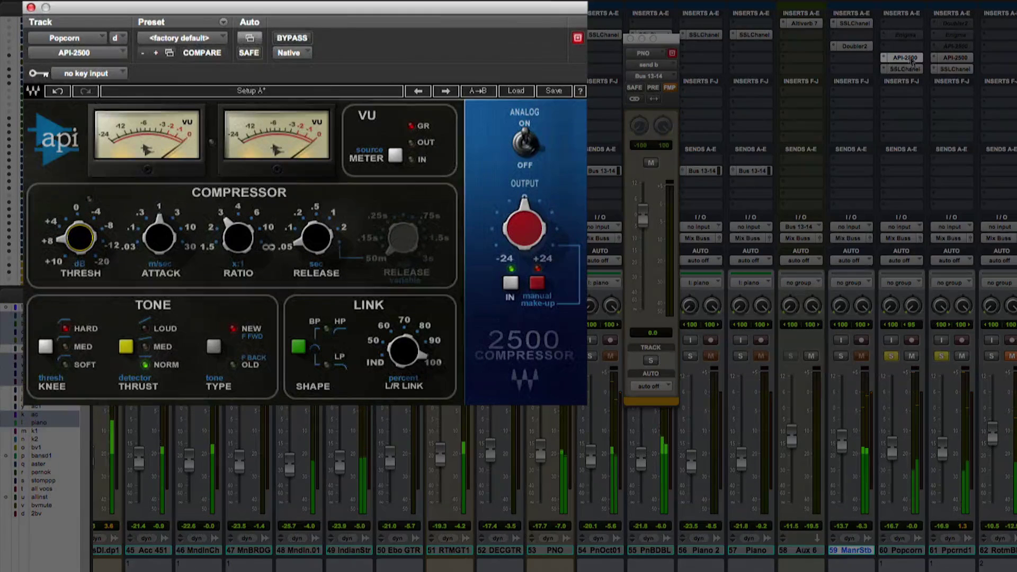
click(946, 59)
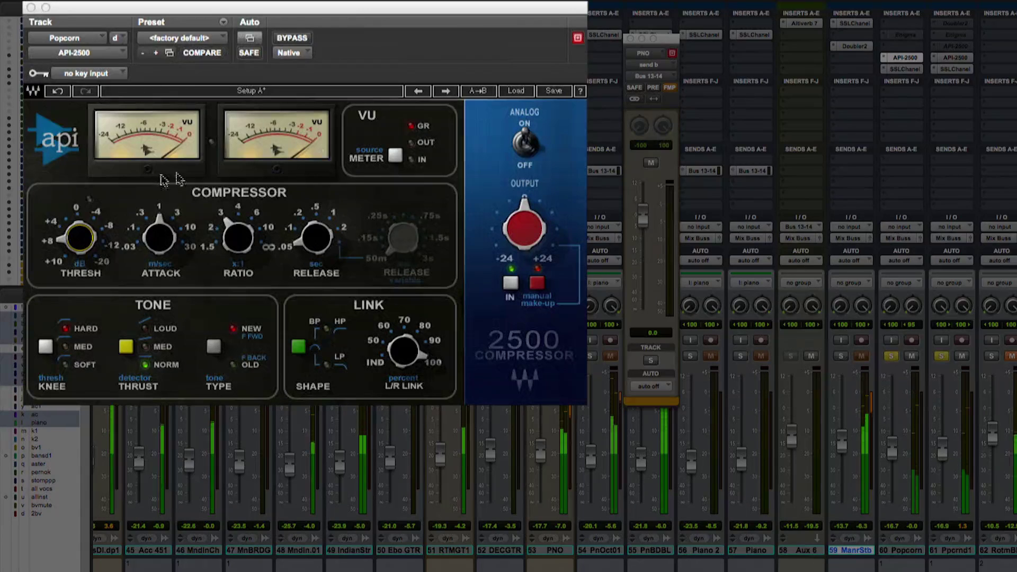
click(73, 242)
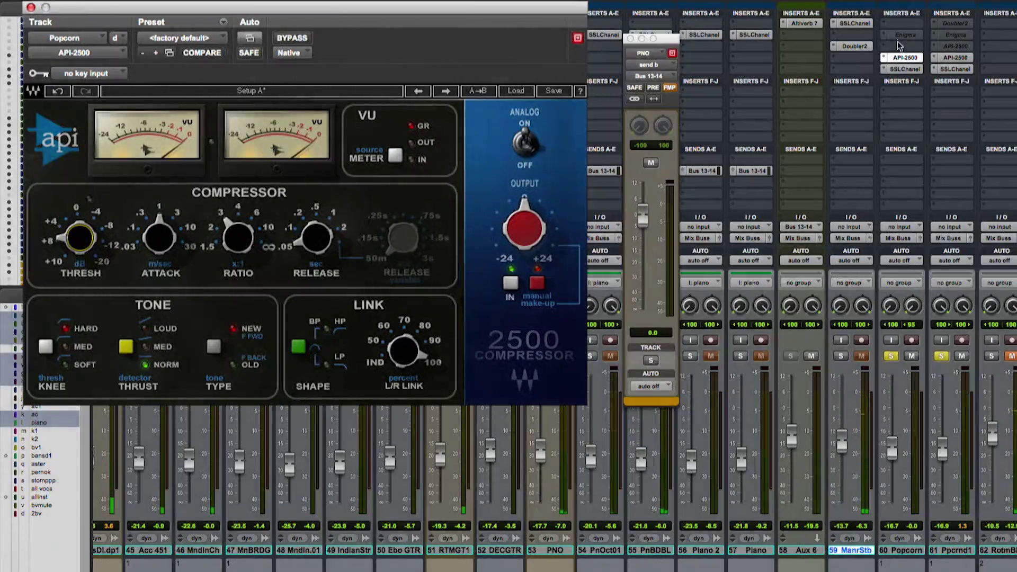
click(904, 35)
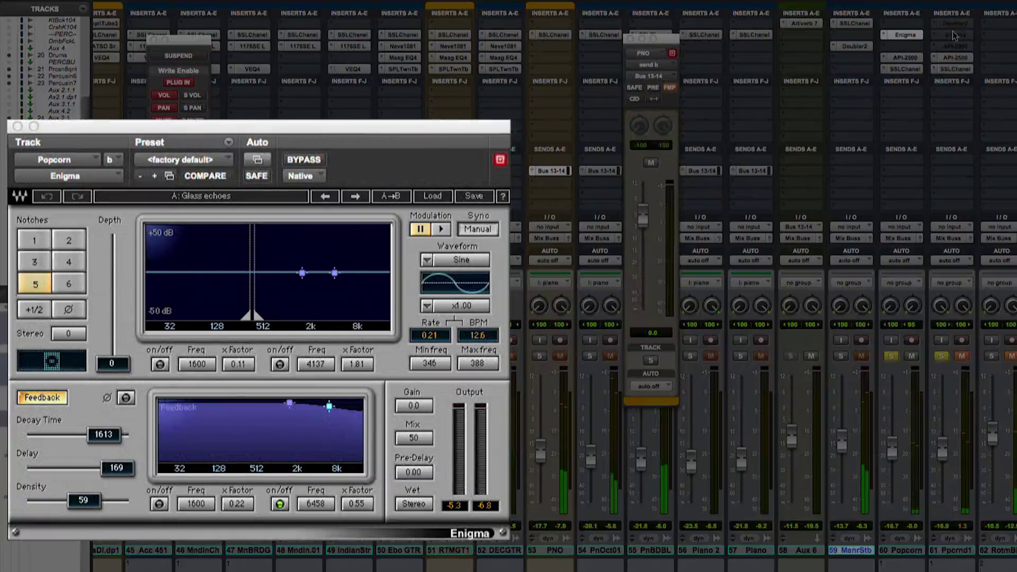
- Unmute Popcorn.dup1 and retune its Enigma: xFactor 0.49, wider second notch, feedback filter 1 near 1236 Hz
click(956, 35)
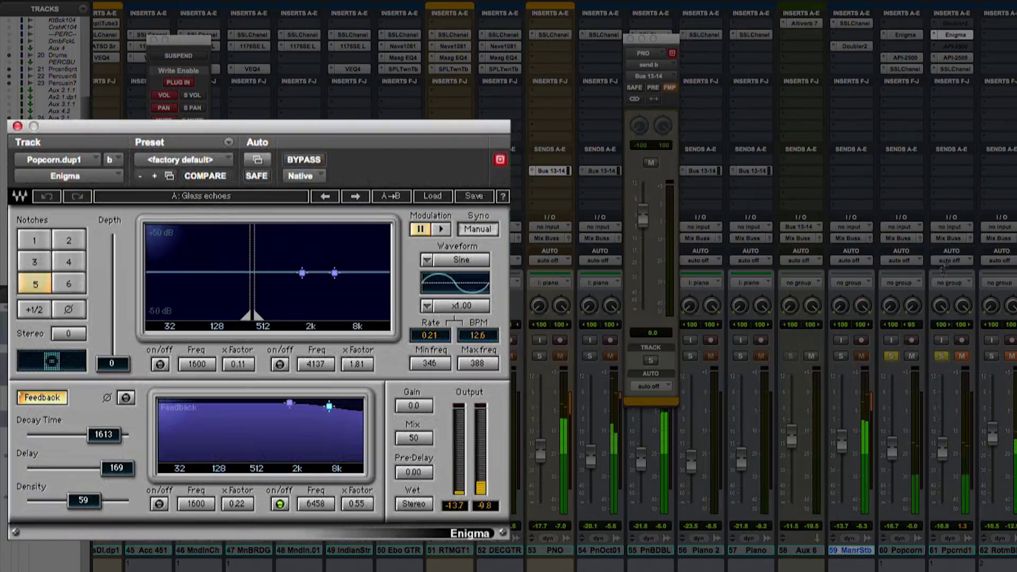
click(962, 358)
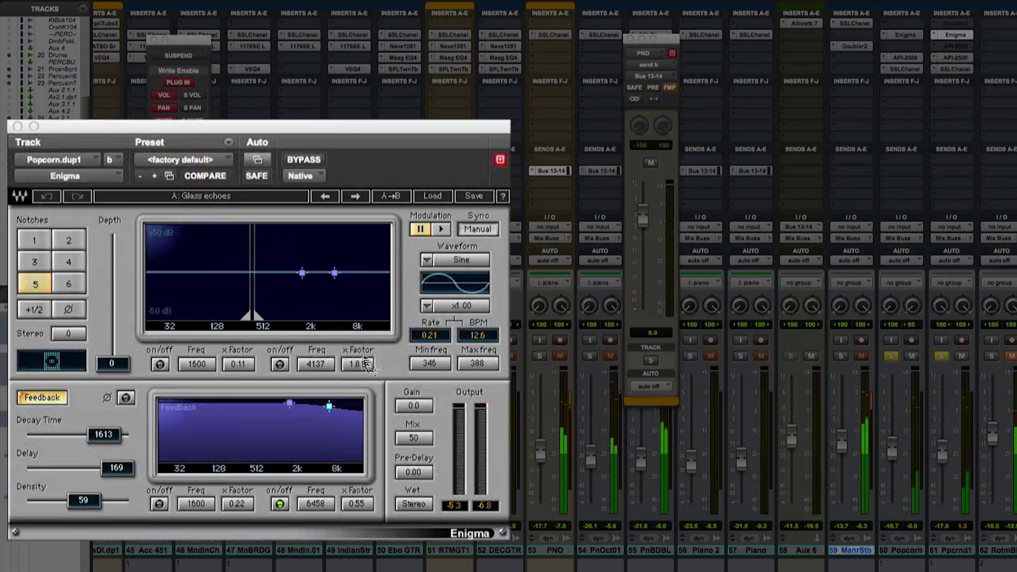
drag(329, 407, 330, 406)
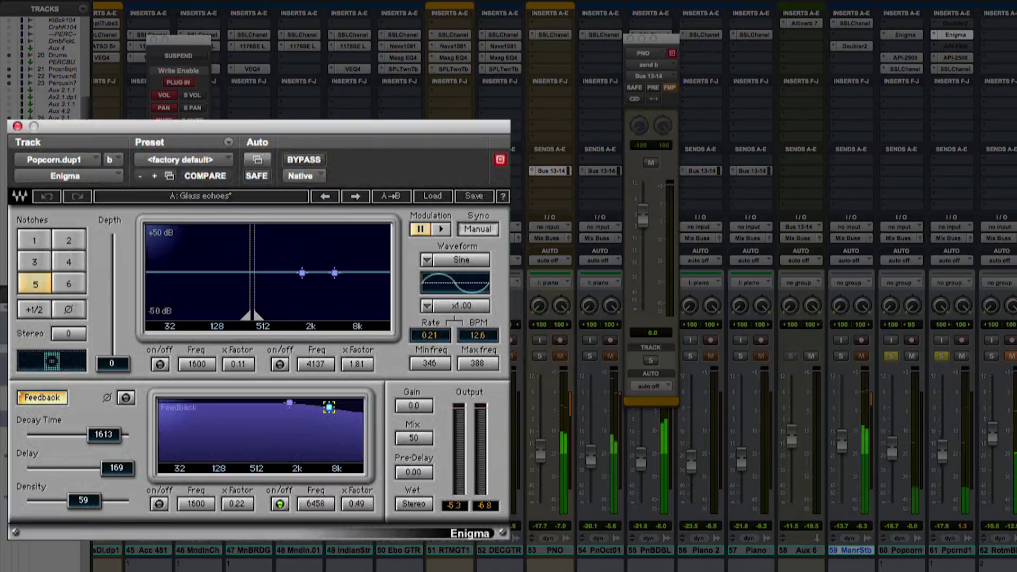
drag(335, 273, 337, 275)
drag(286, 412, 282, 412)
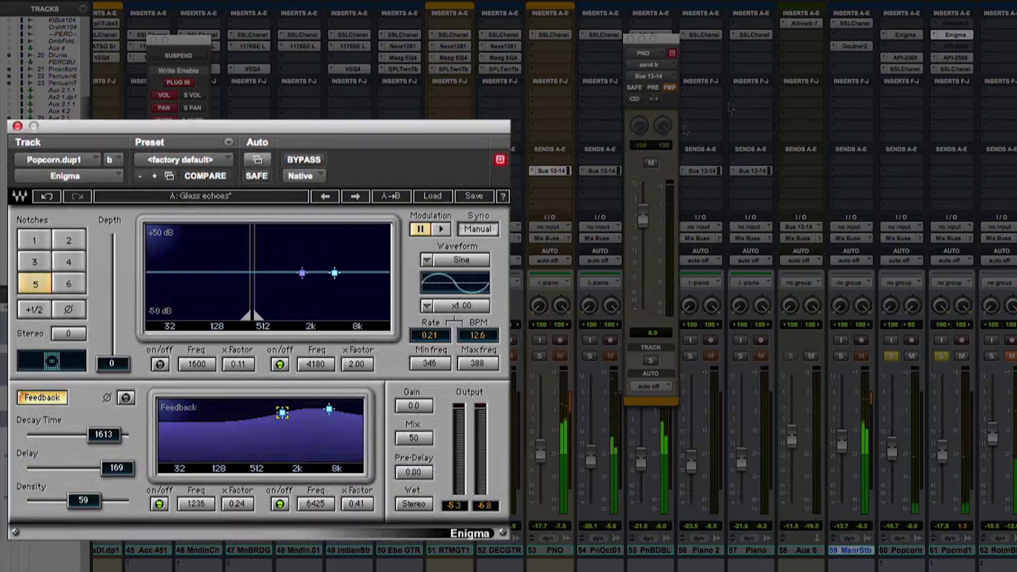
click(955, 23)
key(space)
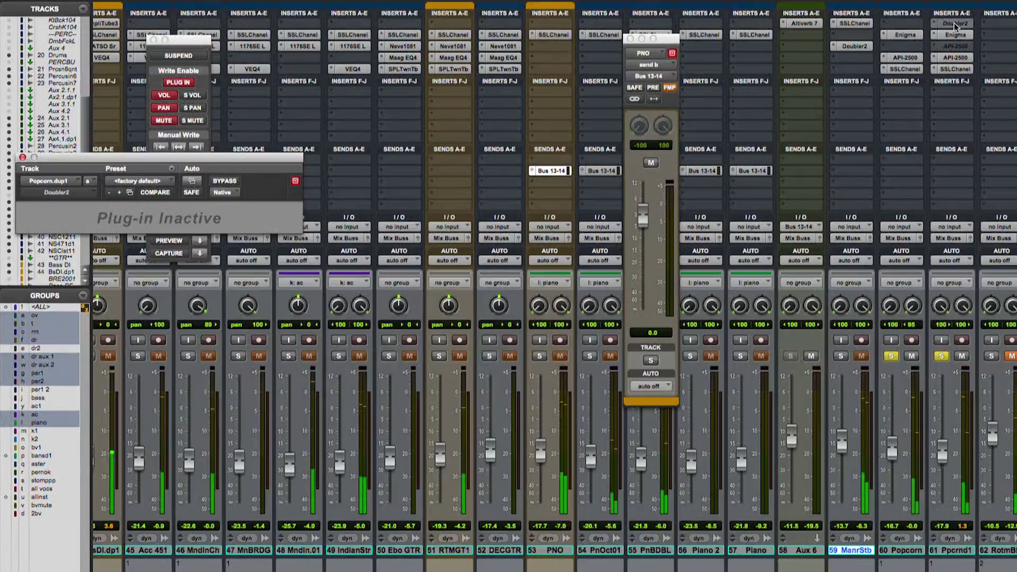
- Raise the Doubler2 voice 1 detune to 10 and bring up the Ppcrnd1 fader
ctrl+super+click(955, 23)
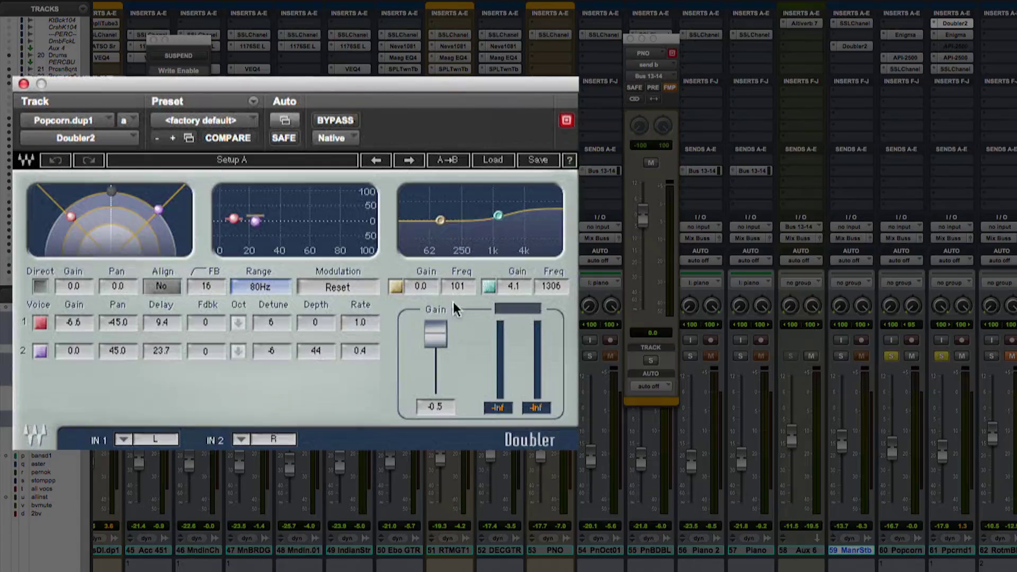
mouse_move(273, 324)
mouse_down()
mouse_move(273, 356)
mouse_move(271, 325)
mouse_up()
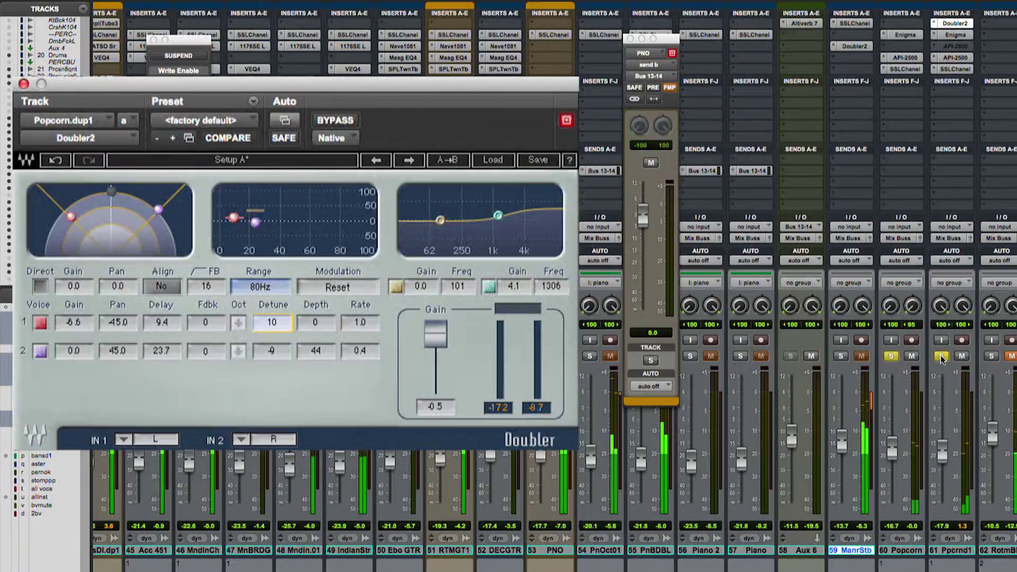
drag(943, 447, 944, 432)
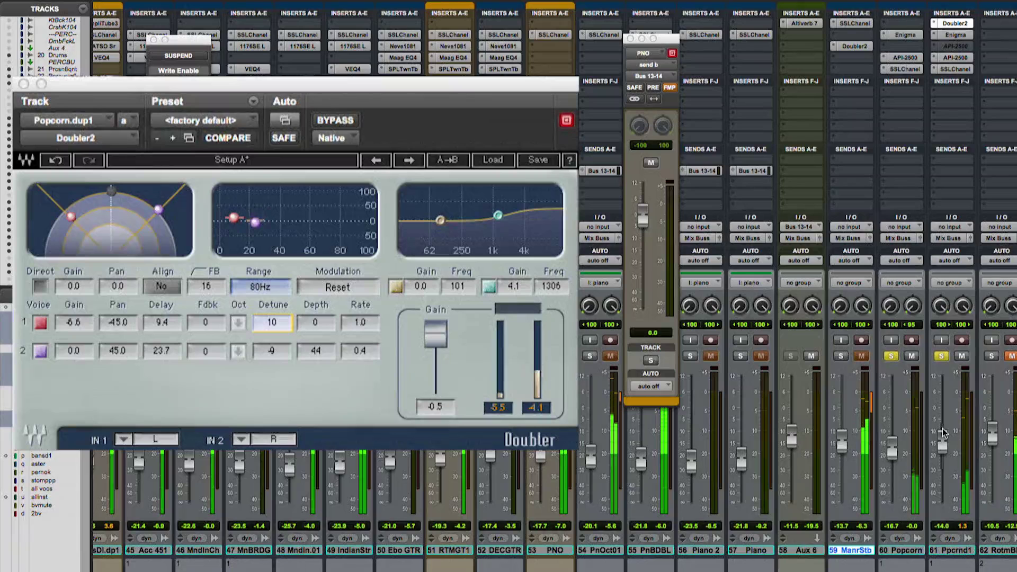
drag(944, 432, 944, 430)
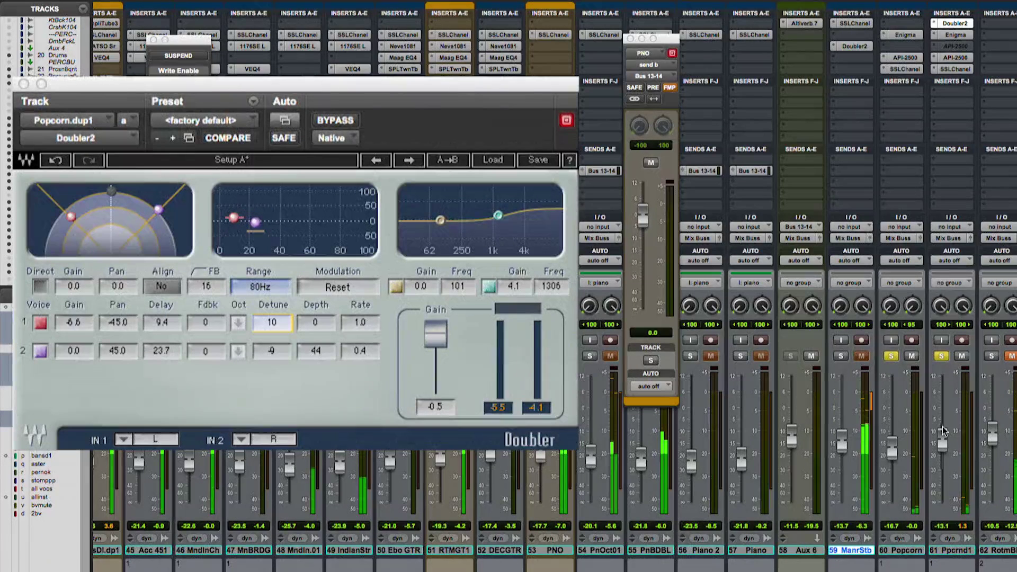
- Unsolo both popcorn tracks and set Ppcrnd1 to -14.0 and Popcorn to -19.0
click(942, 356)
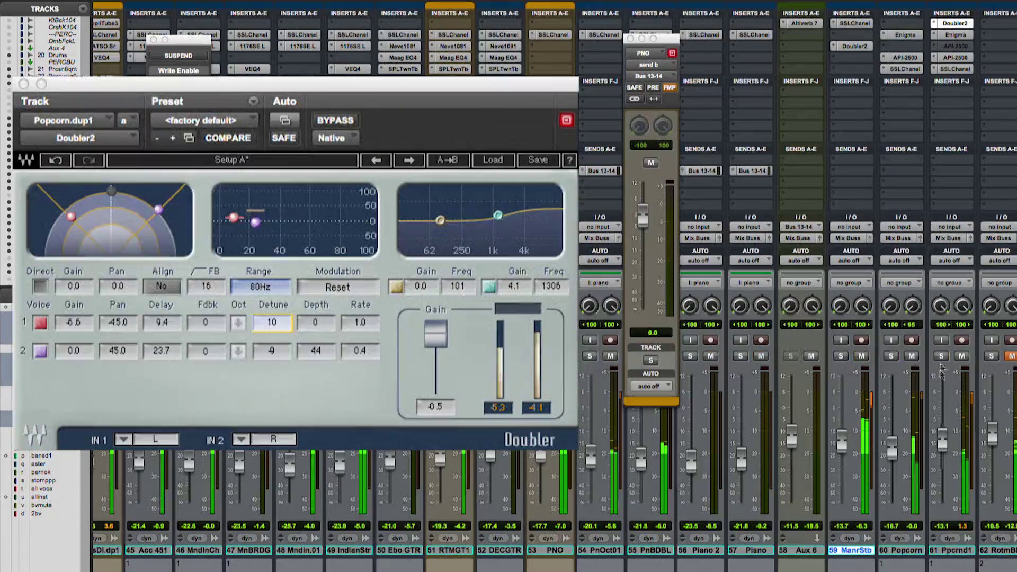
drag(939, 441, 895, 452)
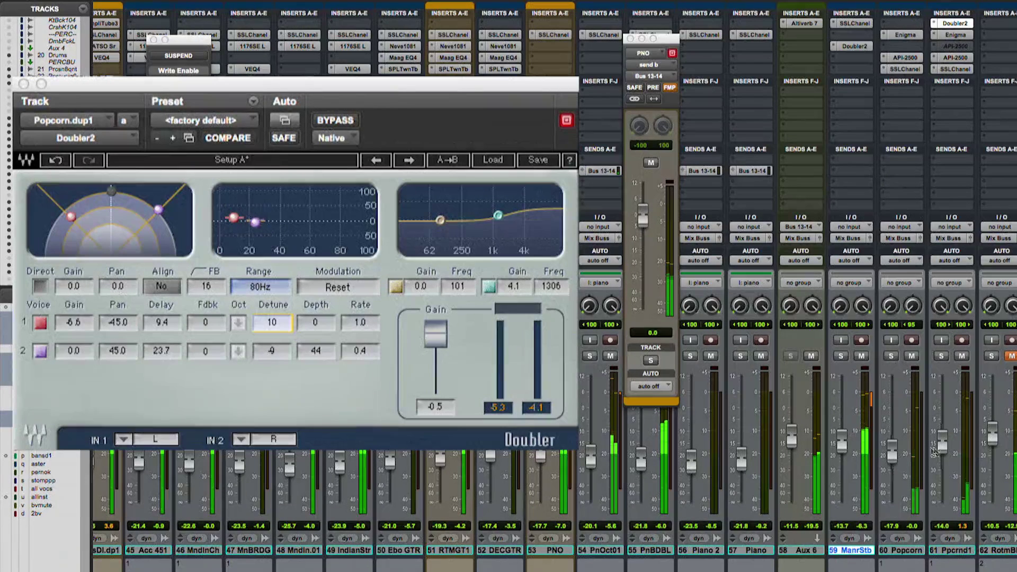
drag(893, 451, 941, 454)
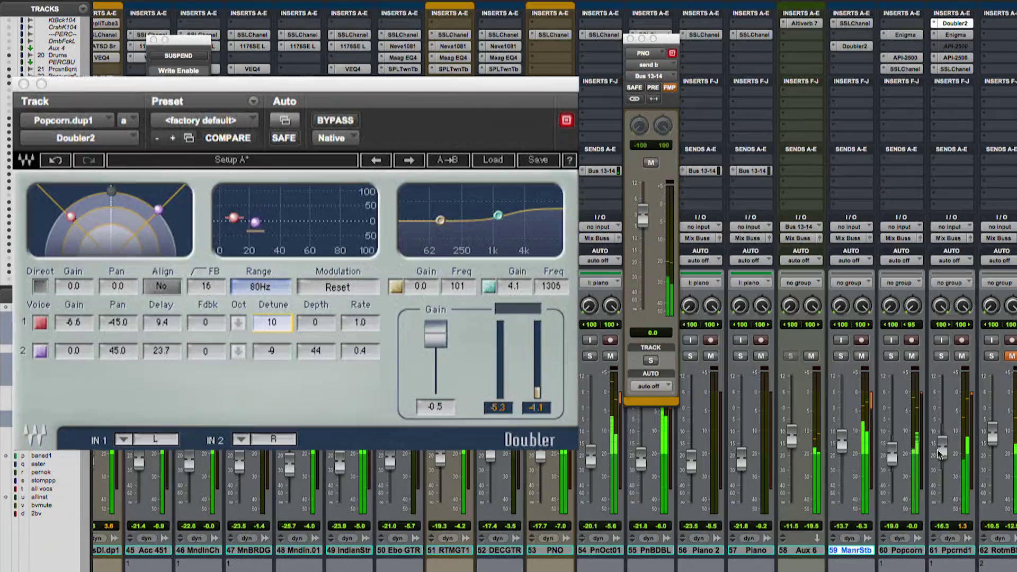
- Fine-tune the compression threshold on Ppcrnd1's API-2500
click(956, 57)
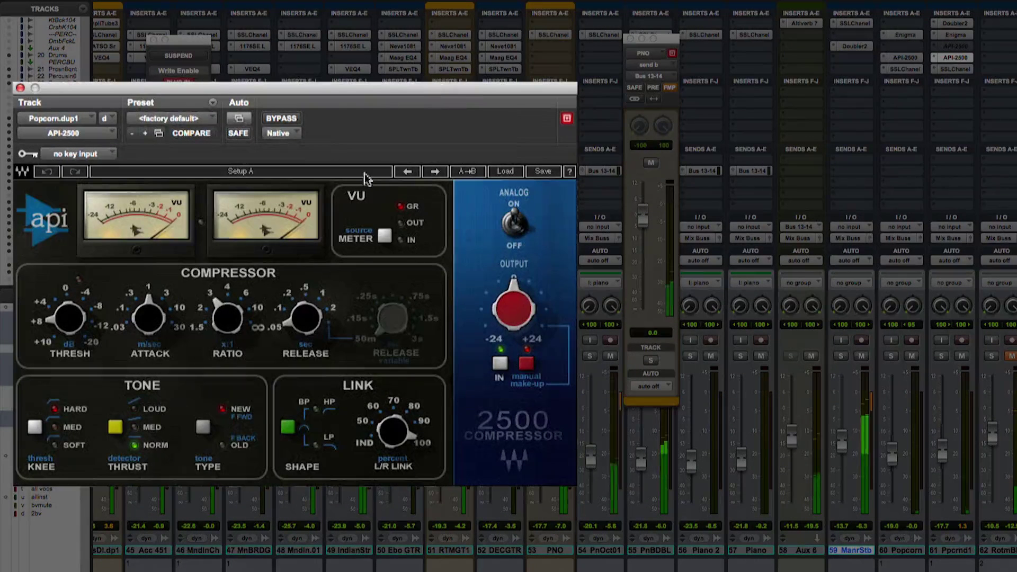
click(95, 323)
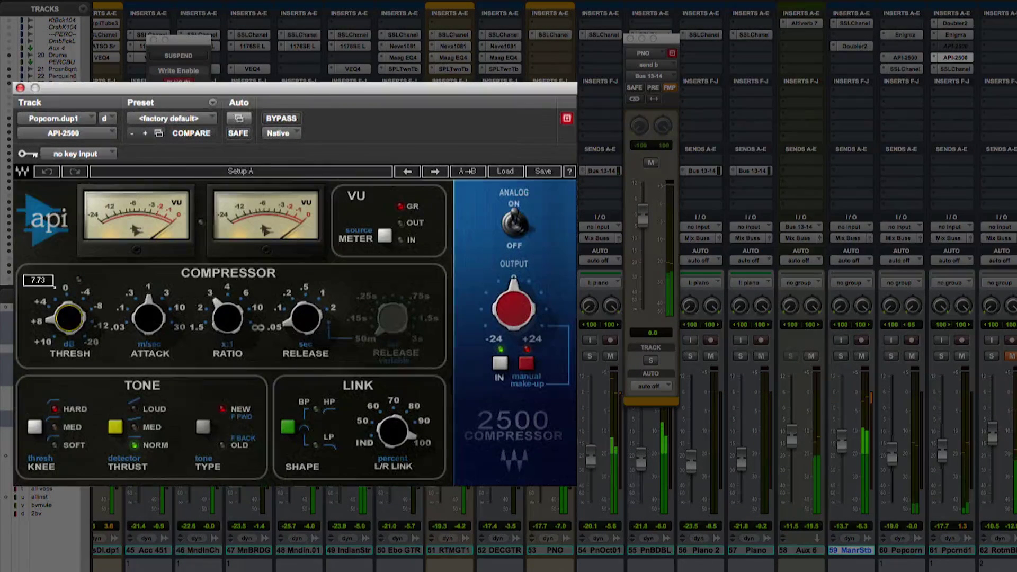
drag(70, 318, 64, 324)
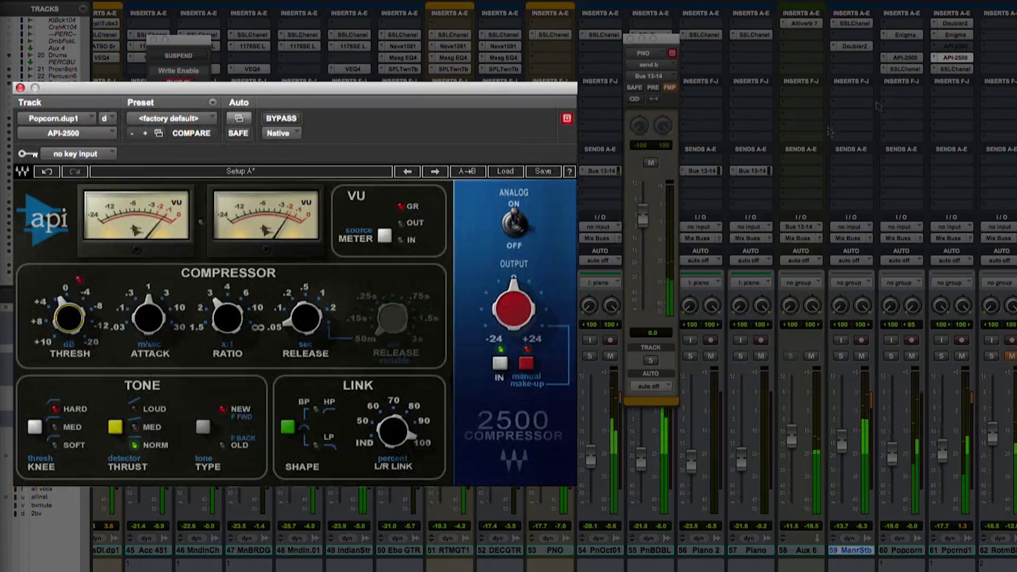
click(912, 62)
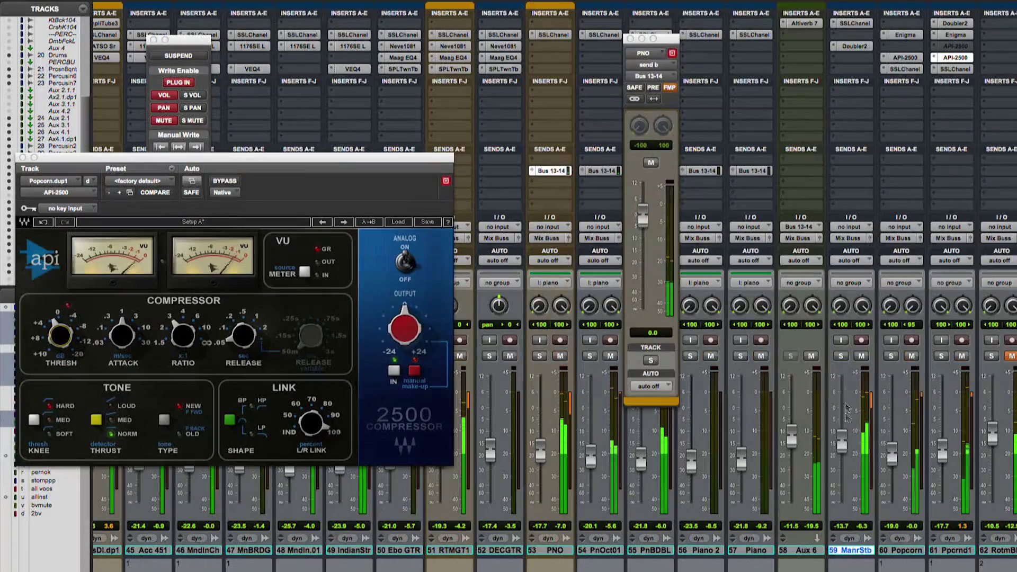
- Lower ManrStb to about -15.5 and solo RotmBls alone, unsoloing SlcnStrn
drag(844, 444, 942, 471)
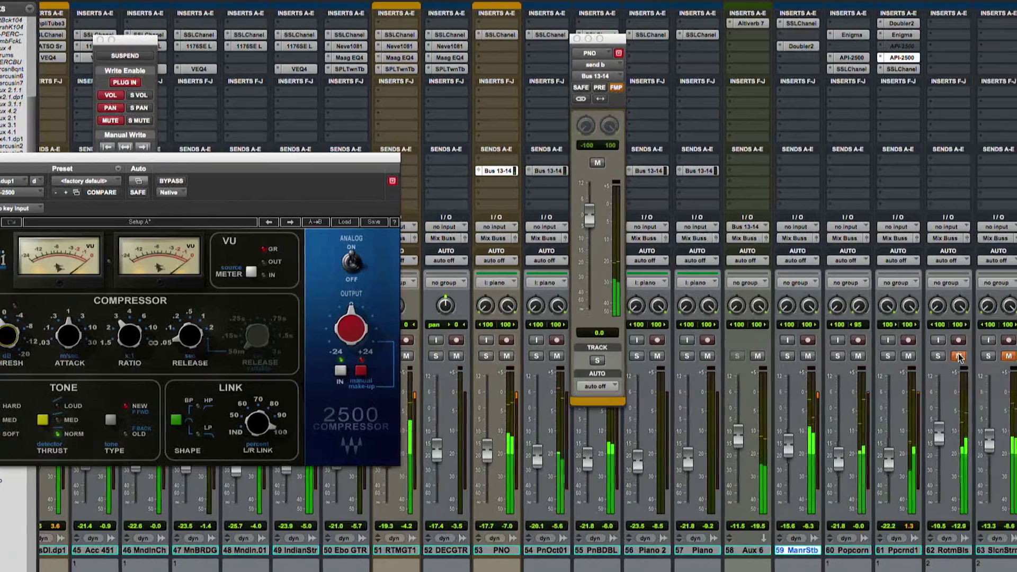
click(992, 356)
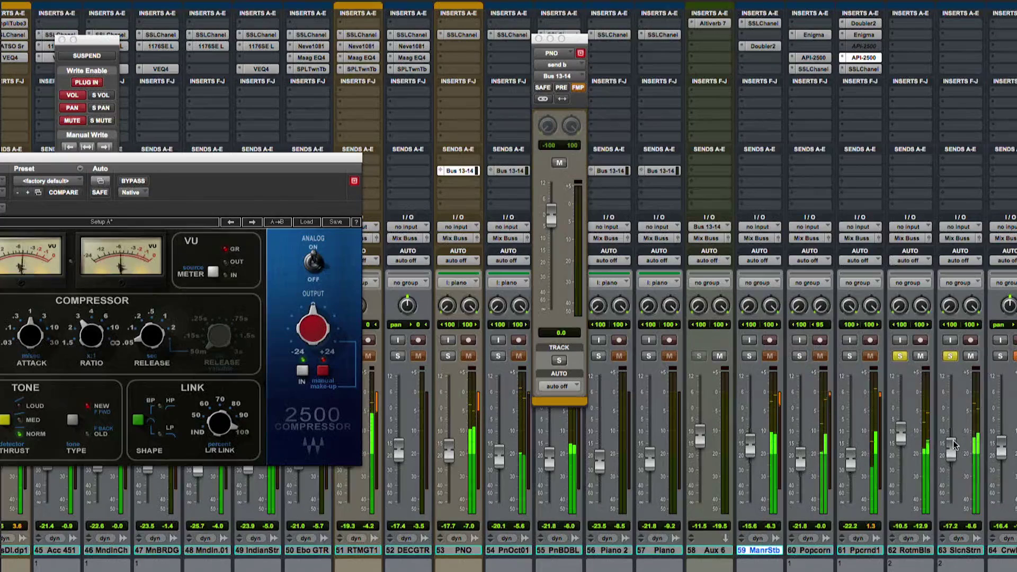
click(950, 357)
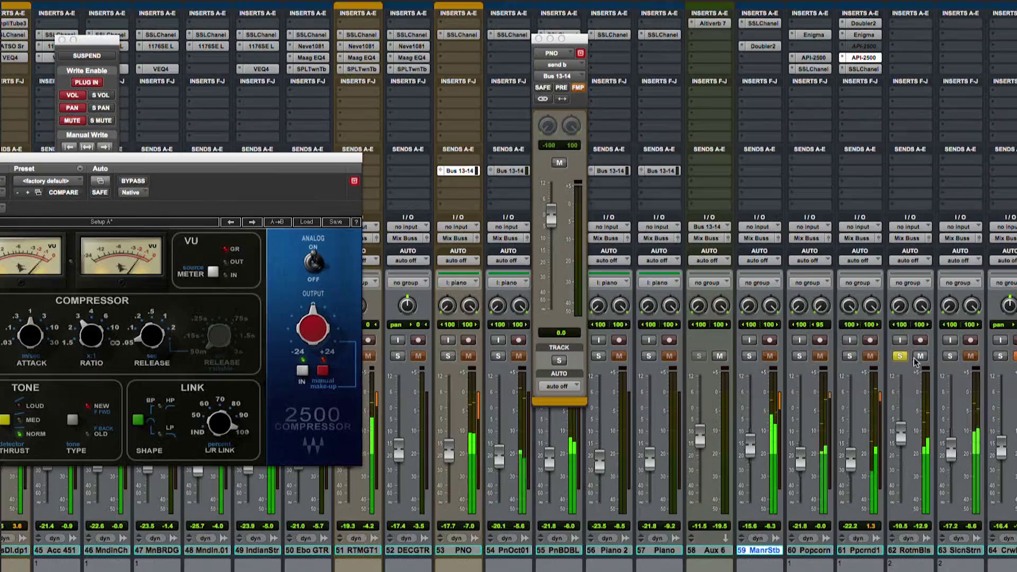
- Add an SSL channel to RotmBls with more ratio, threshold near -5, and a 5.1 dB high shelf
click(910, 46)
click(933, 66)
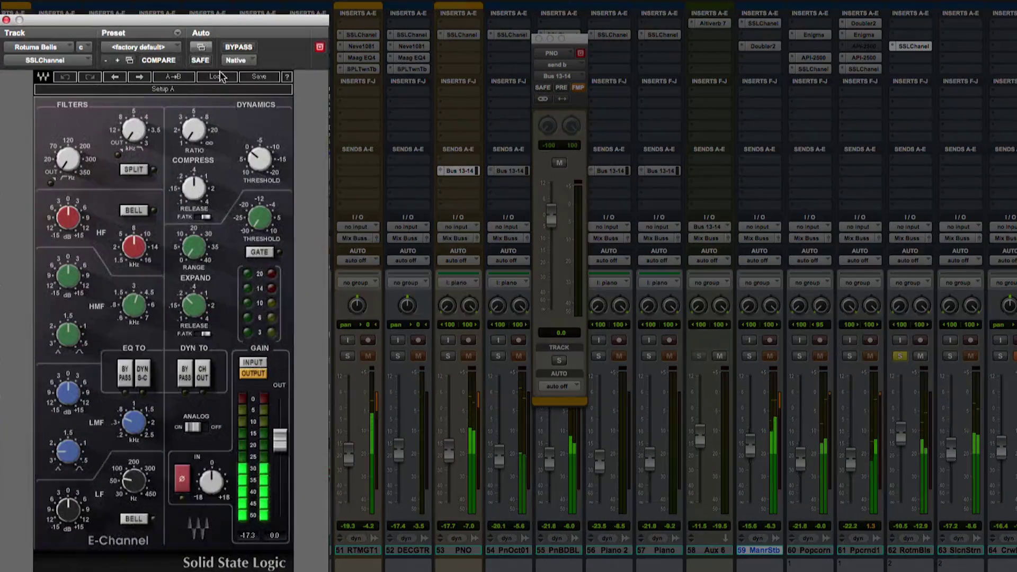
drag(189, 135, 188, 129)
drag(259, 165, 259, 179)
drag(132, 248, 132, 264)
drag(69, 218, 68, 205)
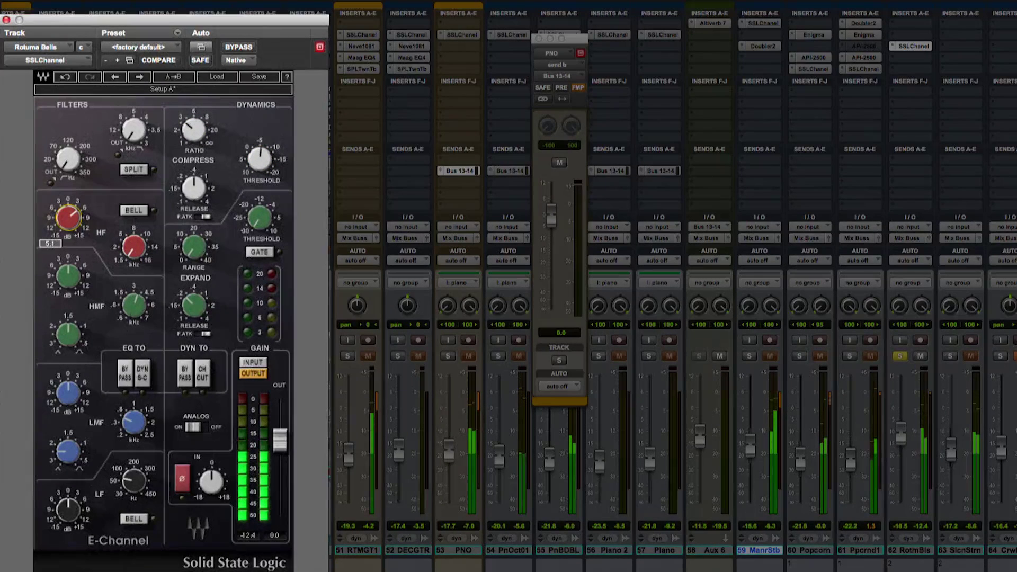
drag(133, 132, 133, 117)
click(260, 159)
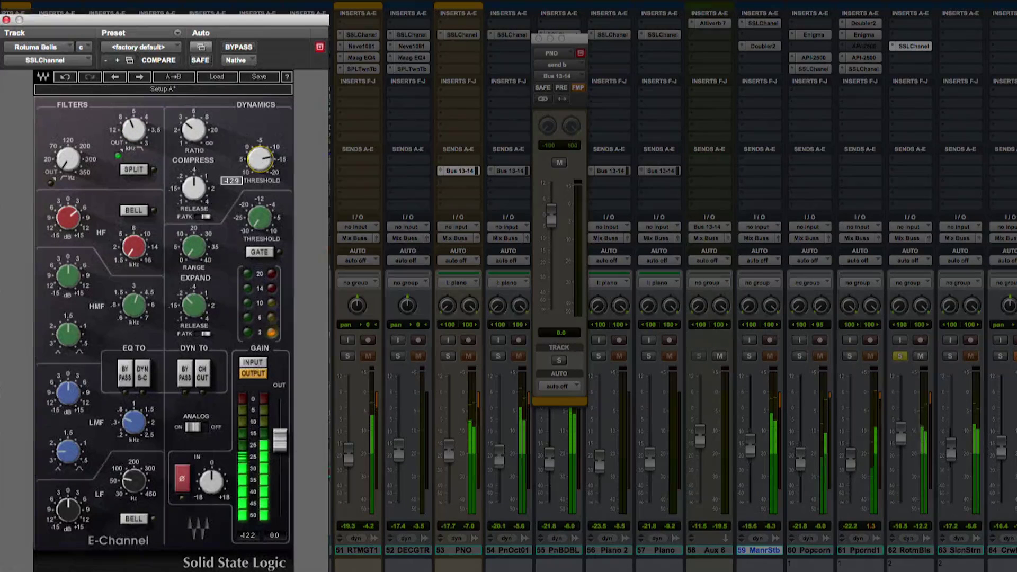
click(194, 188)
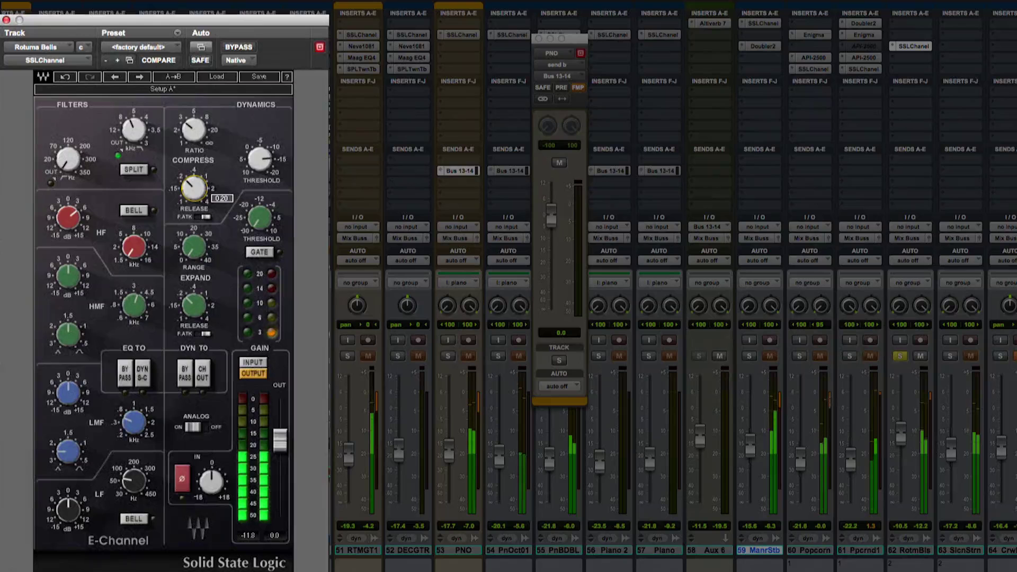
- Retune the high shelf to 1.89 kHz and the low-pass to 6.0, then copy the strip to SlcnStrn
drag(133, 247, 133, 236)
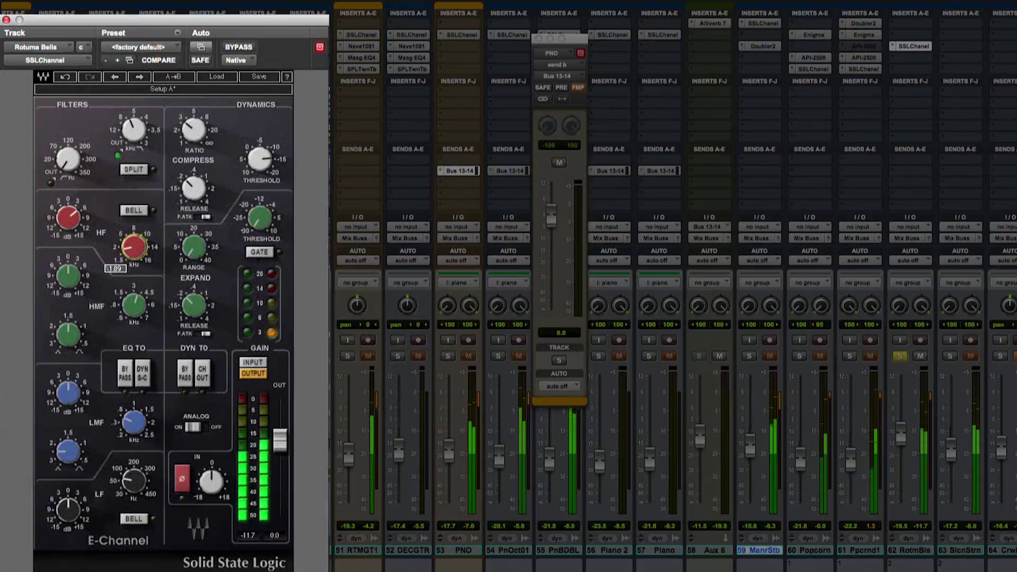
click(134, 130)
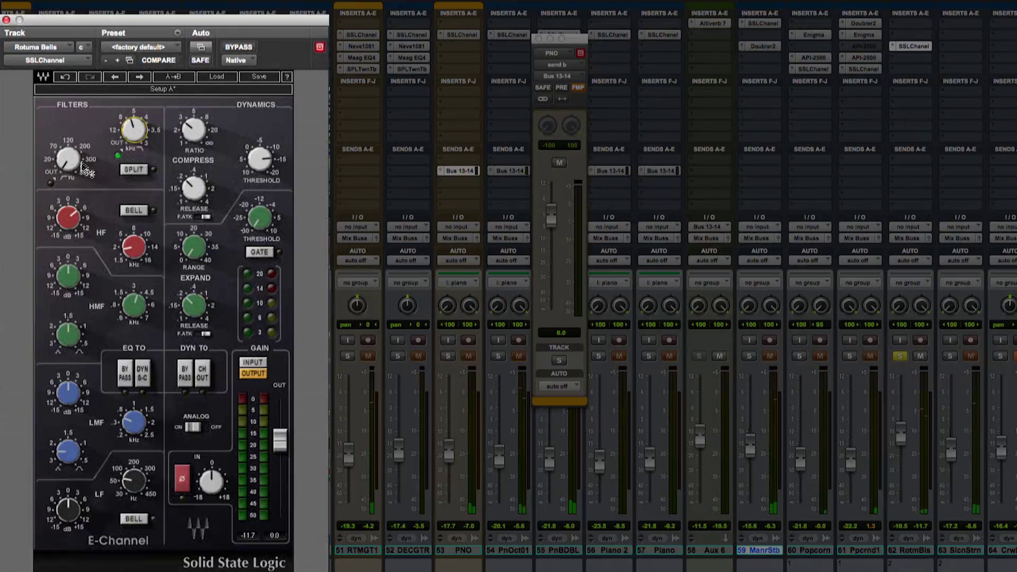
click(134, 246)
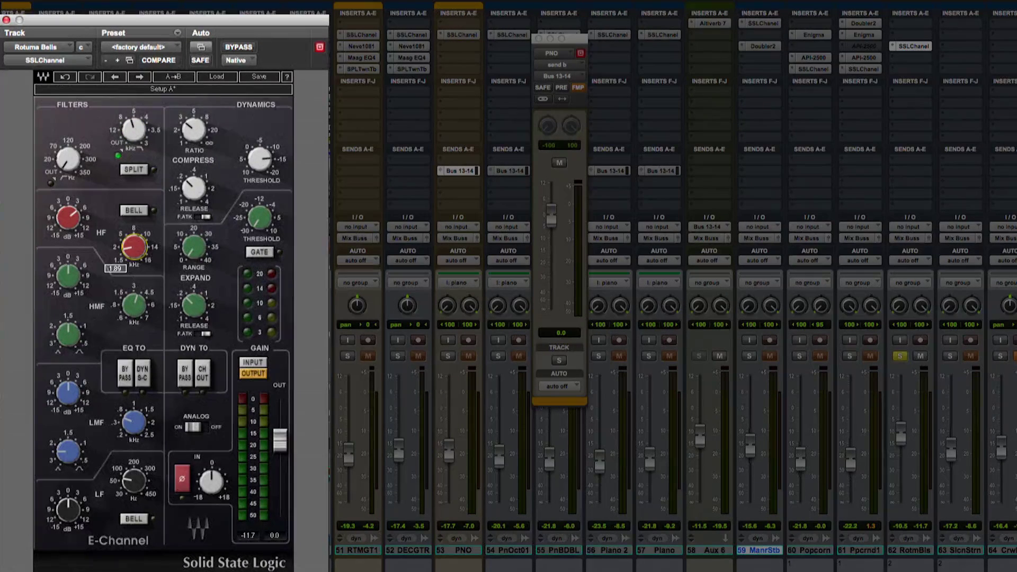
click(133, 136)
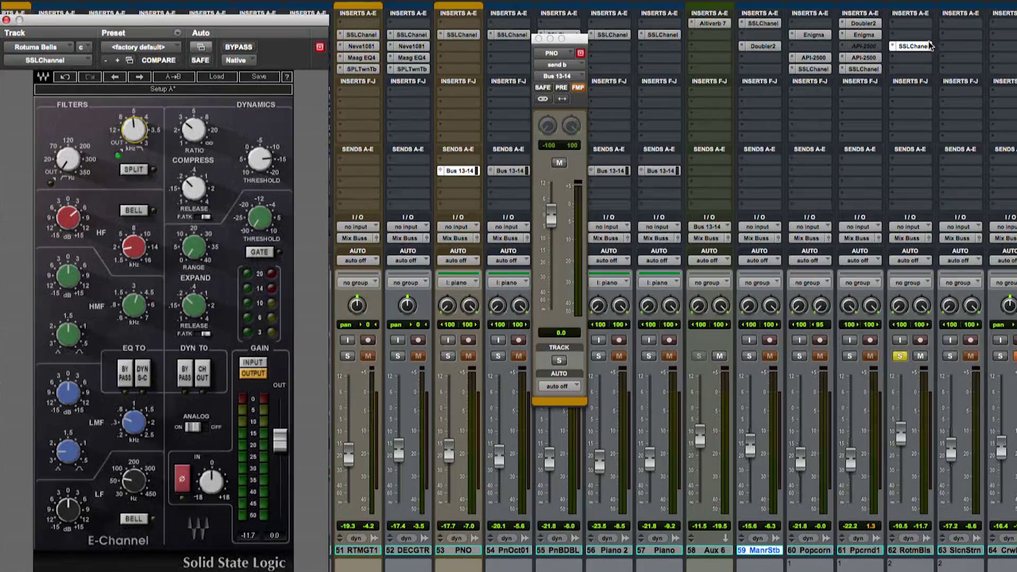
click(933, 47)
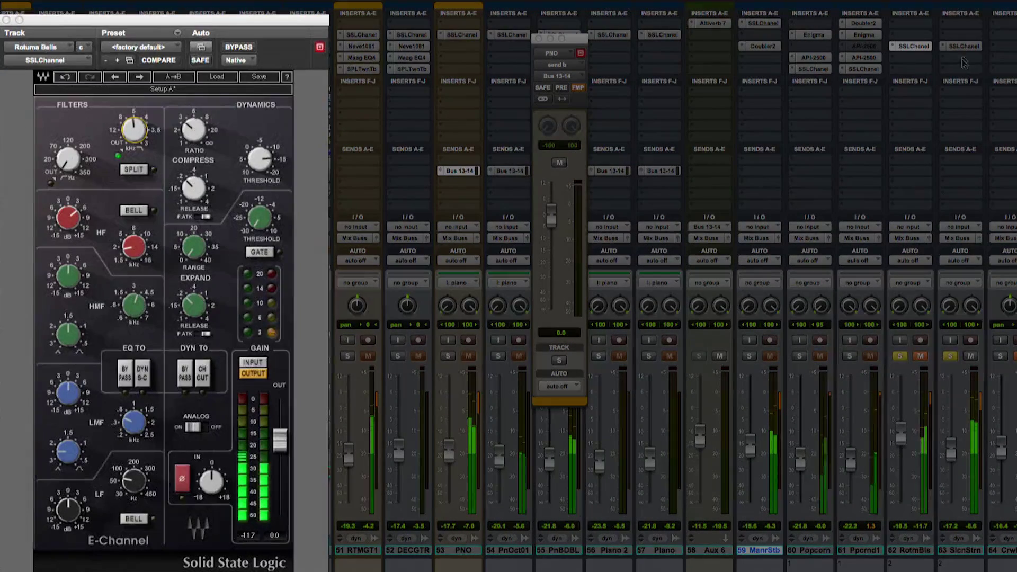
- Set the Silicon Strings SSL high shelf to 7.84 kHz with a -3.0 dB cut
click(961, 46)
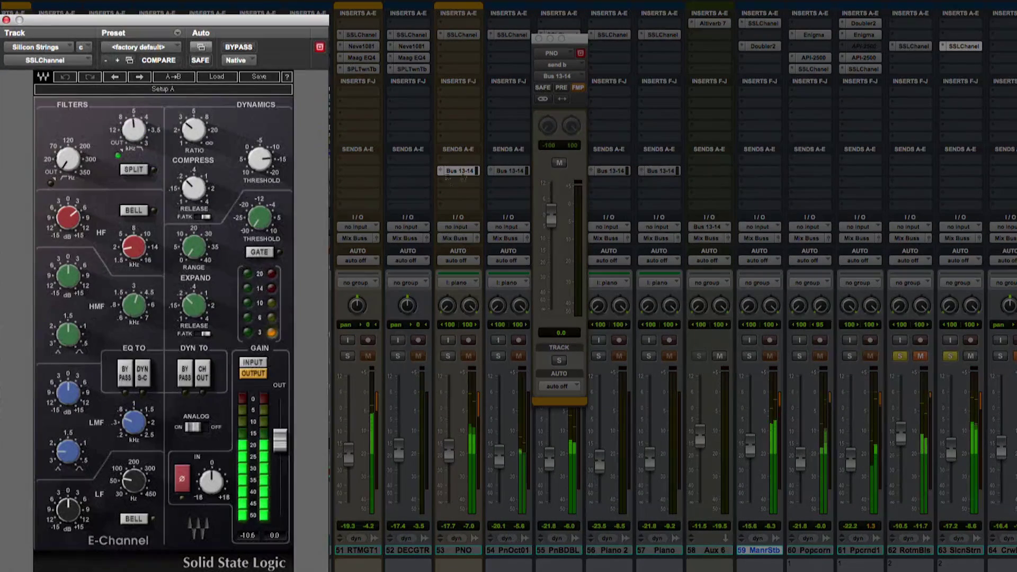
drag(134, 247, 133, 242)
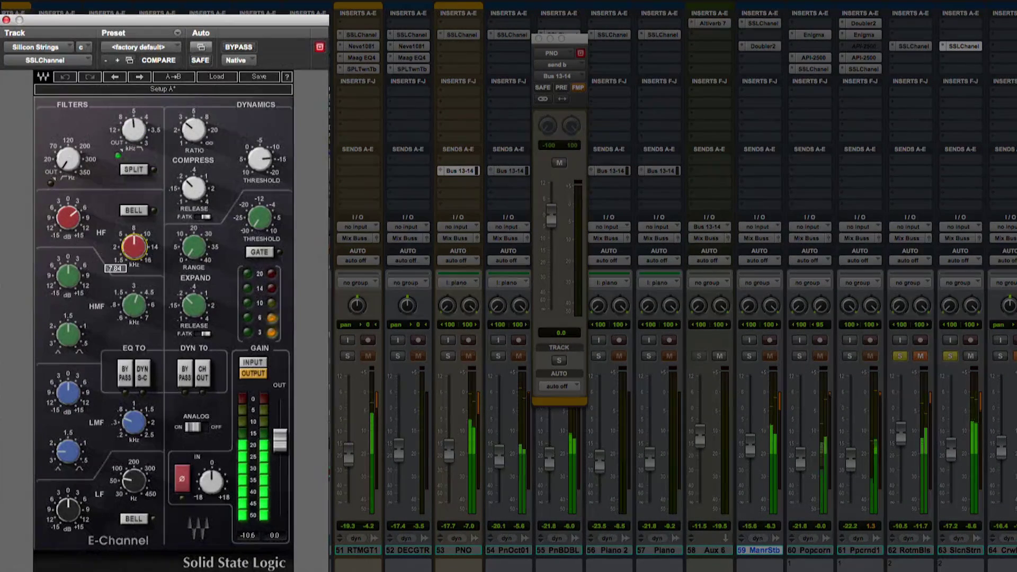
drag(69, 218, 68, 214)
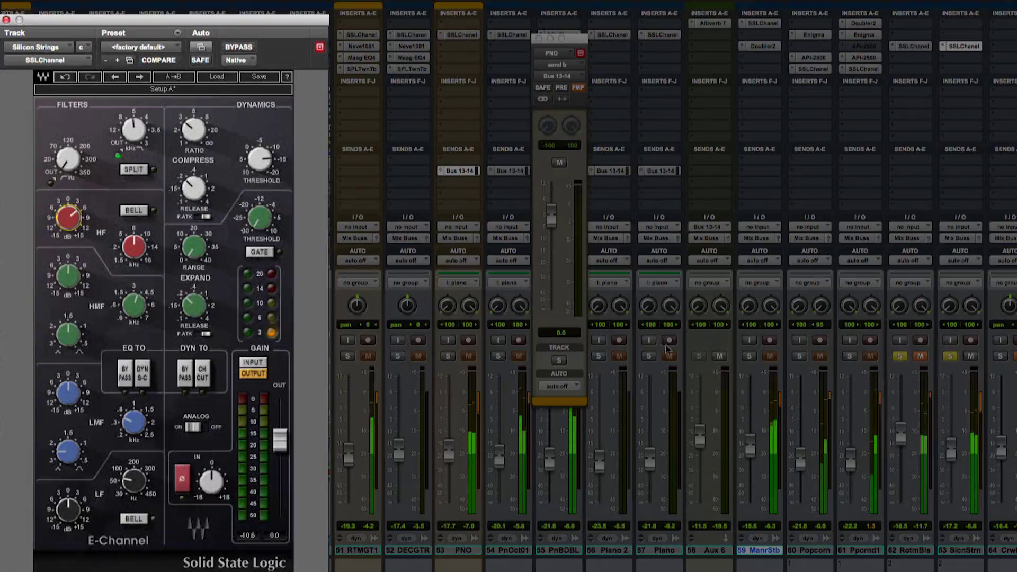
- Stop playback, solo RotmBls with the strings, and balance RotmBls at -15.0 and SlcnStrn at -14.5
key(space)
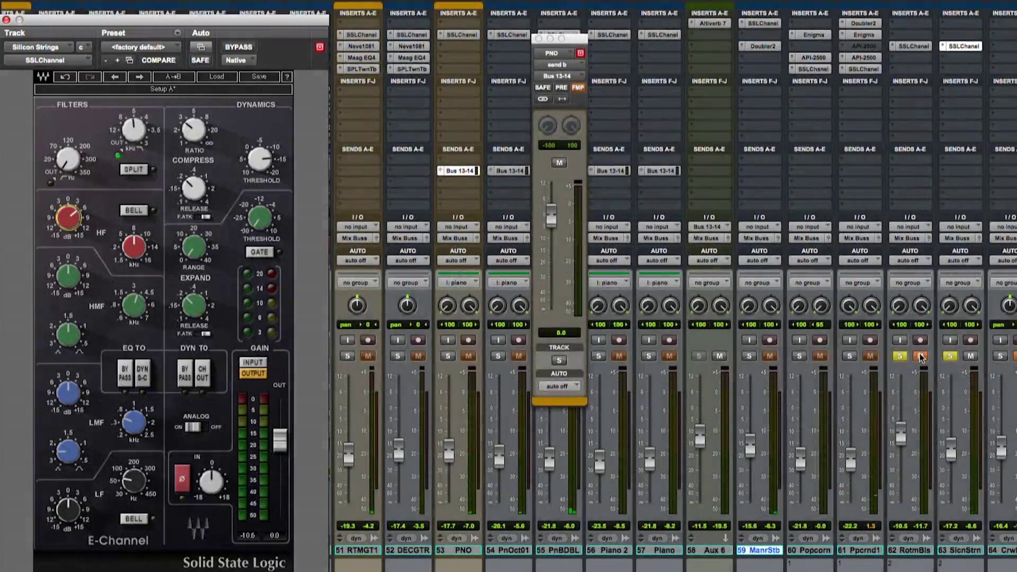
click(921, 357)
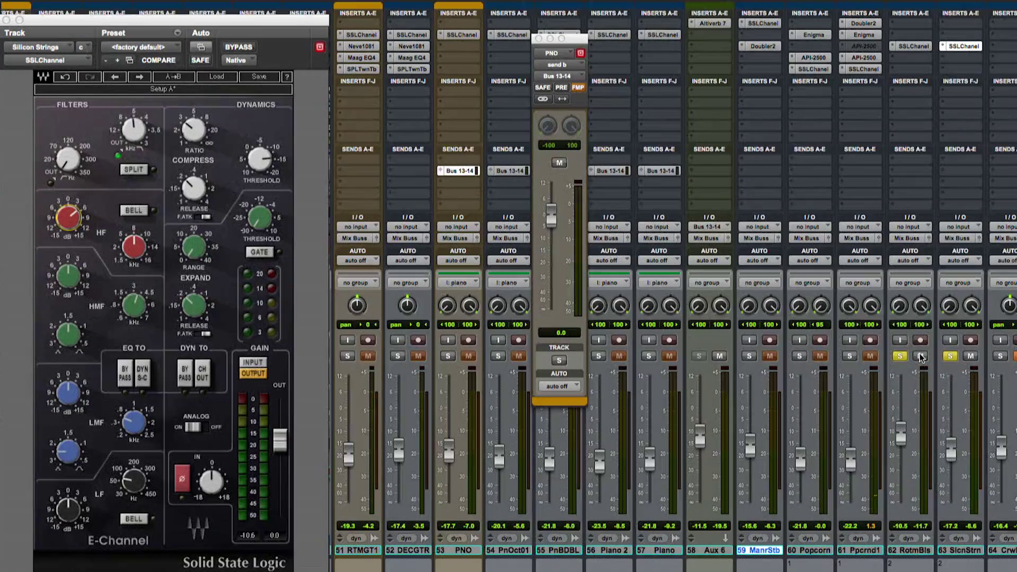
drag(901, 432, 901, 445)
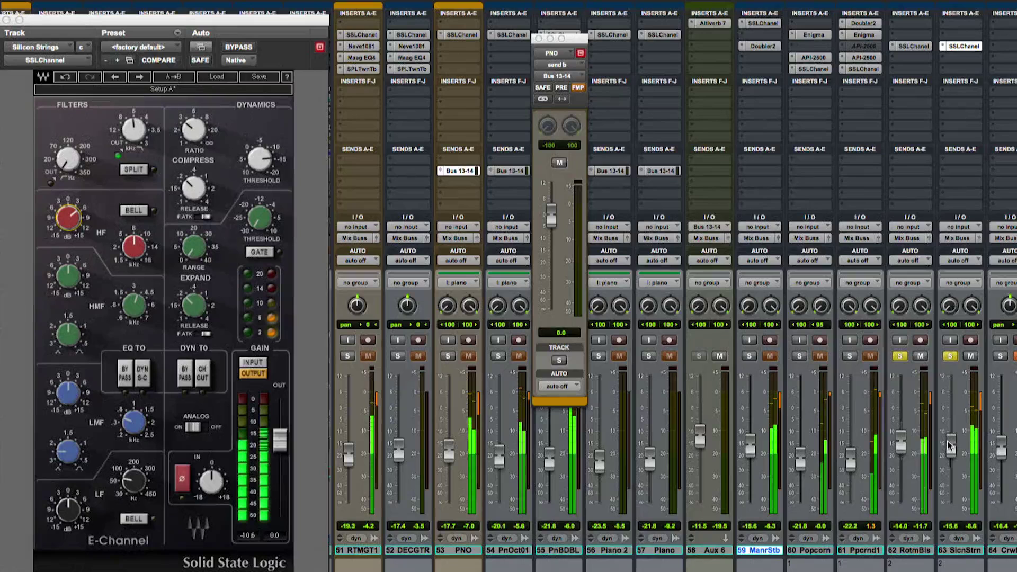
drag(902, 444, 955, 447)
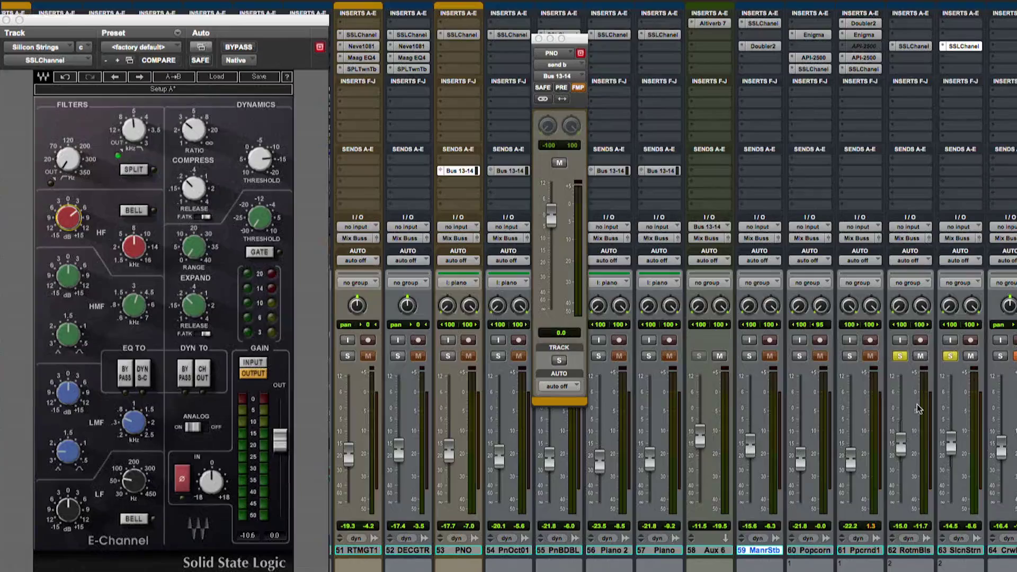
- Clear the RotmBls and SlcnStrn solos and briefly solo the Popcorn pair
alt+click(951, 356)
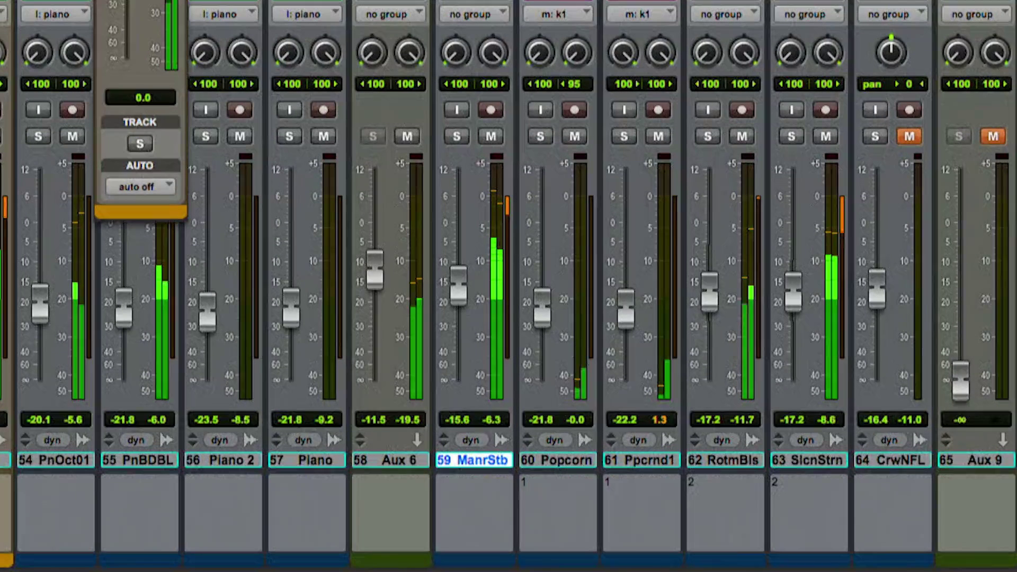
click(623, 136)
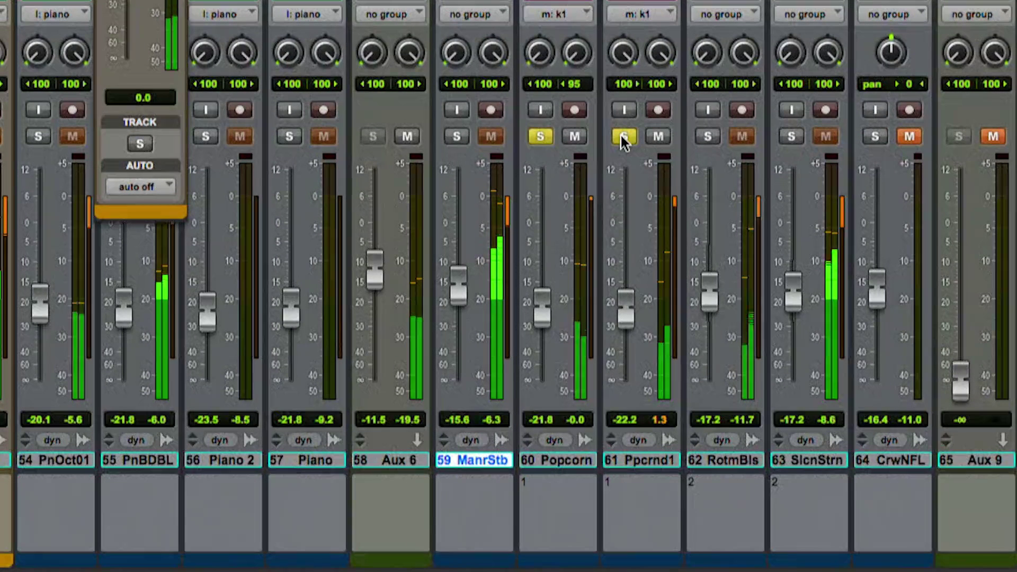
click(623, 136)
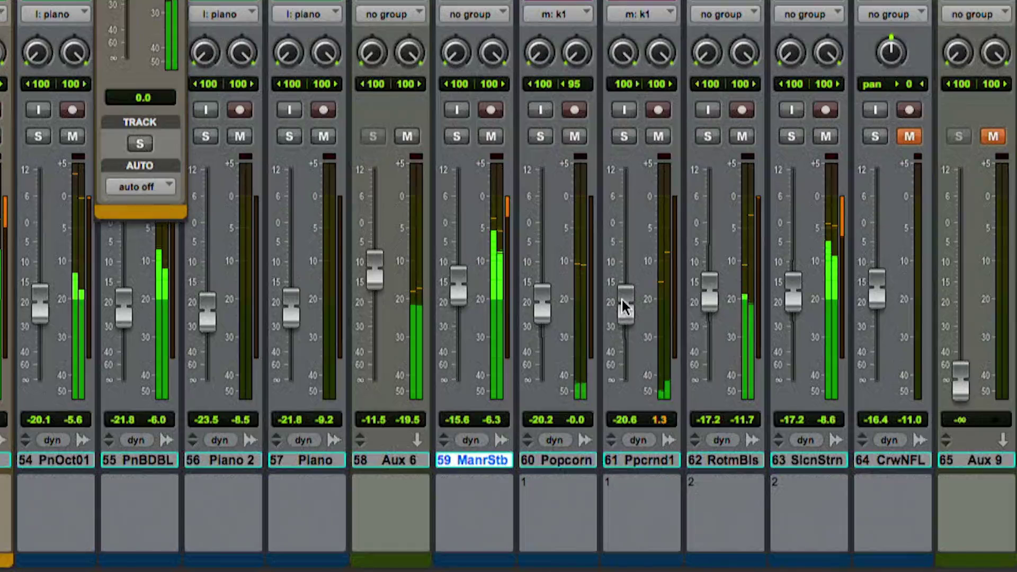
- Solo-check RotmBls, group it with SlcnStrn as k2, and lower both to -19.0 dB
click(708, 137)
click(708, 138)
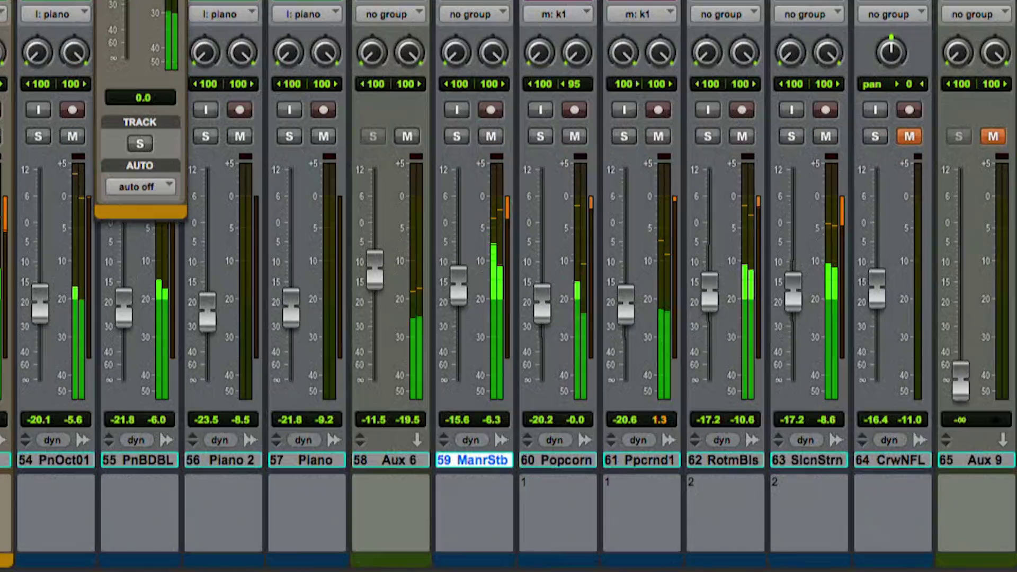
key(n)
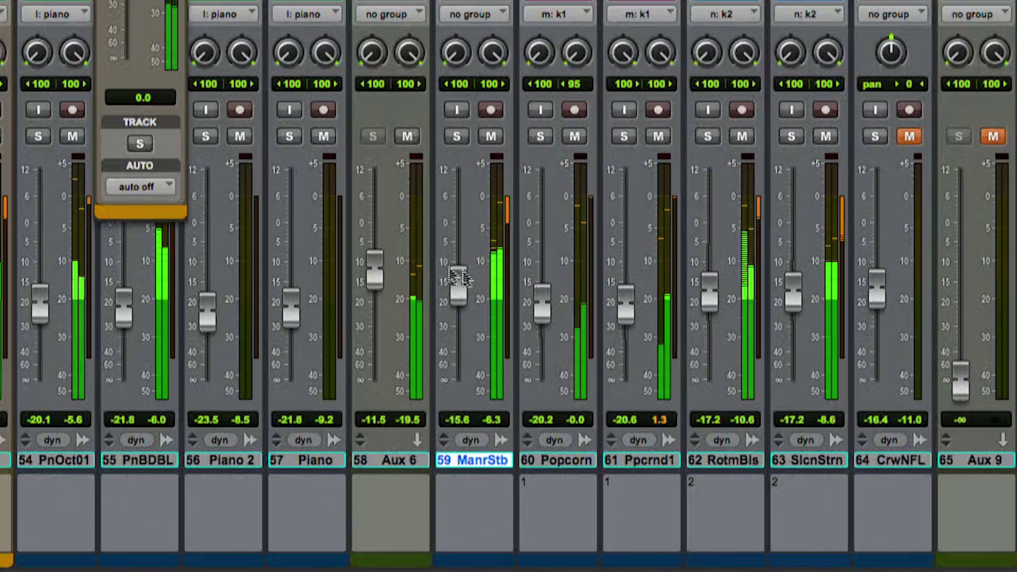
drag(709, 291, 711, 299)
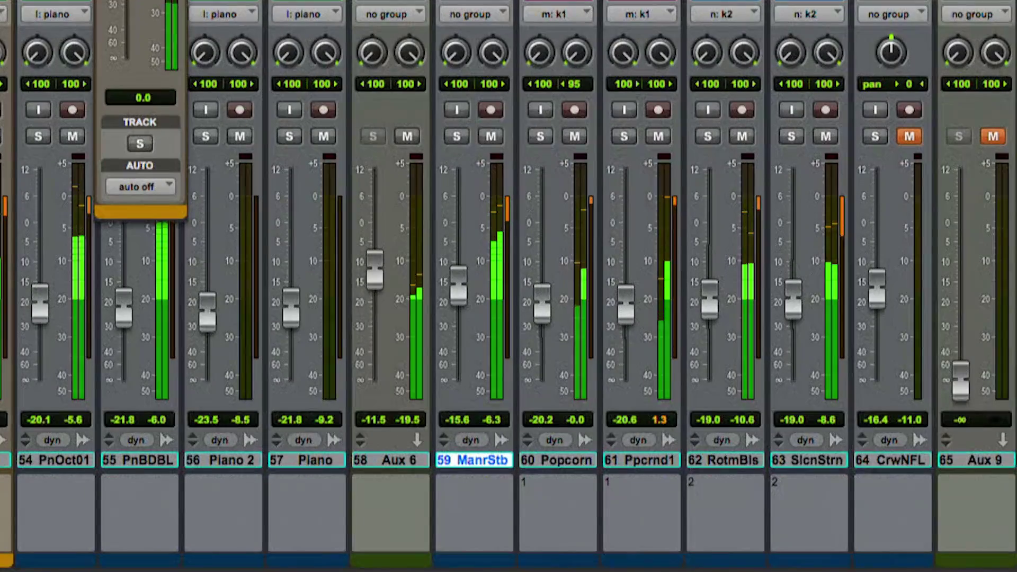
- Select the CrwNFL track, stop playback and close the floating send window
scroll(331, 291, right, 5)
scroll(330, 290, right, 4)
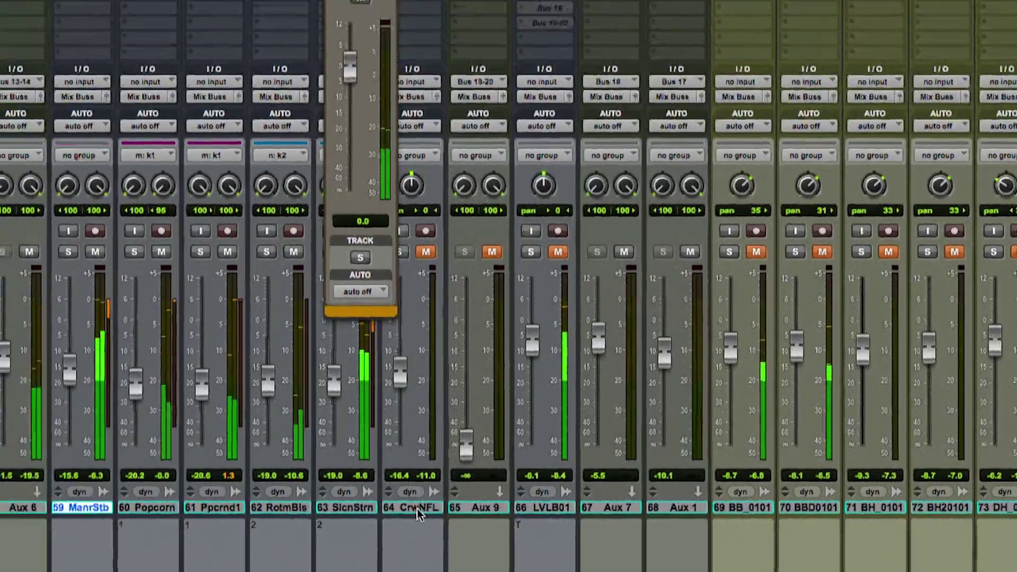
click(213, 460)
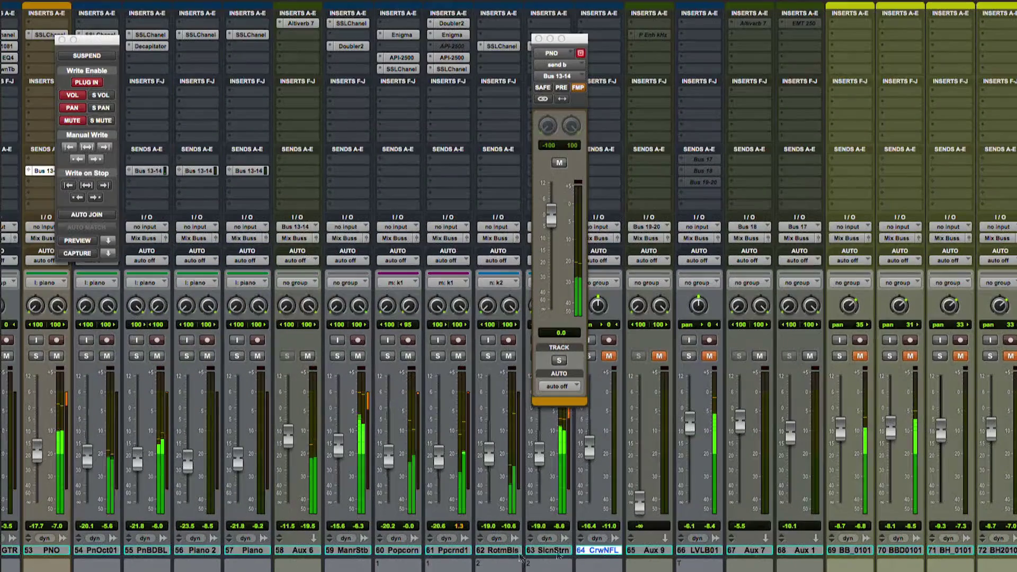
key(space)
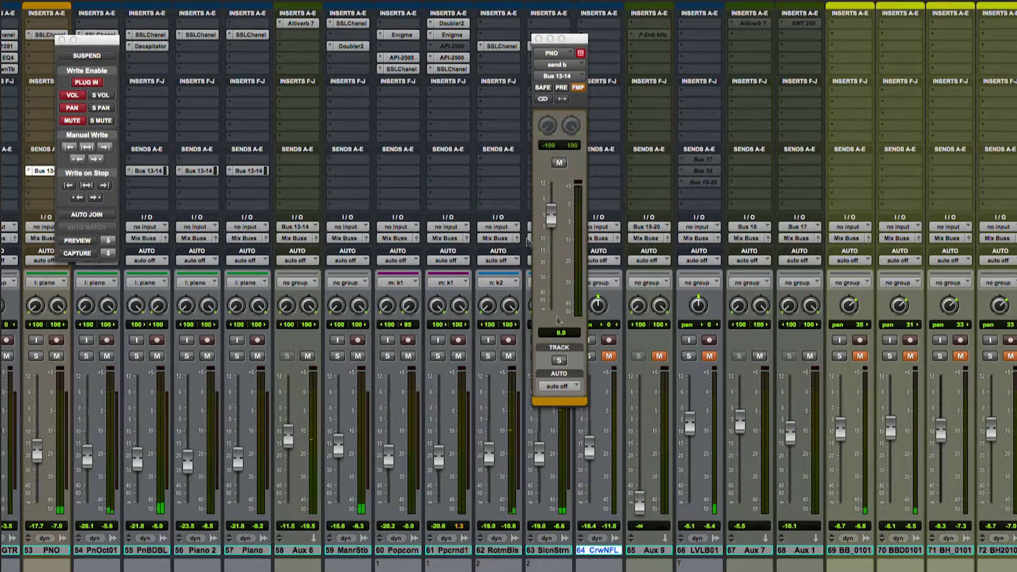
click(539, 38)
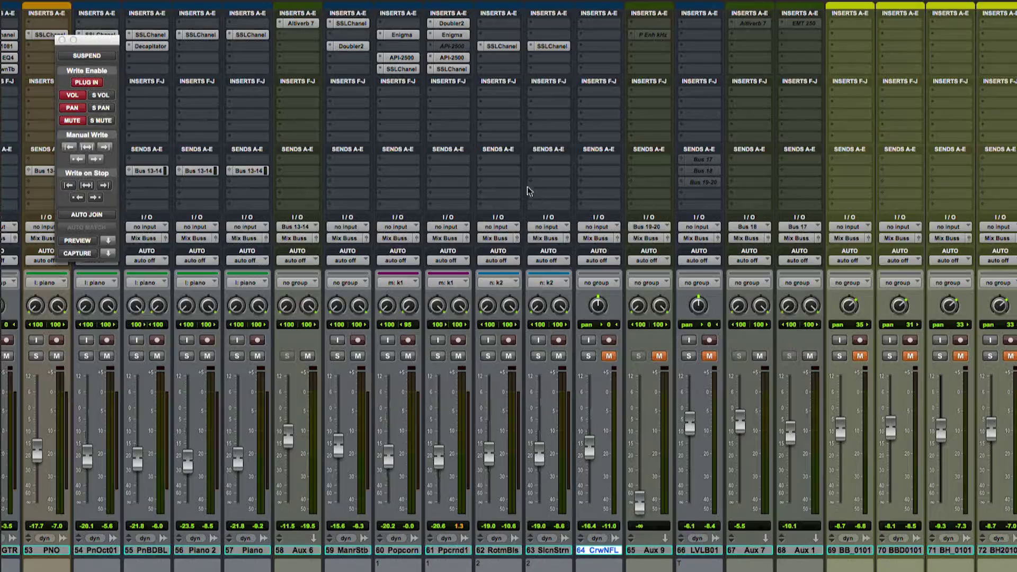
- Solo CrwNFL, lower it from -16.4 to -19.5 dB, then unsolo it
click(589, 356)
drag(589, 448, 592, 454)
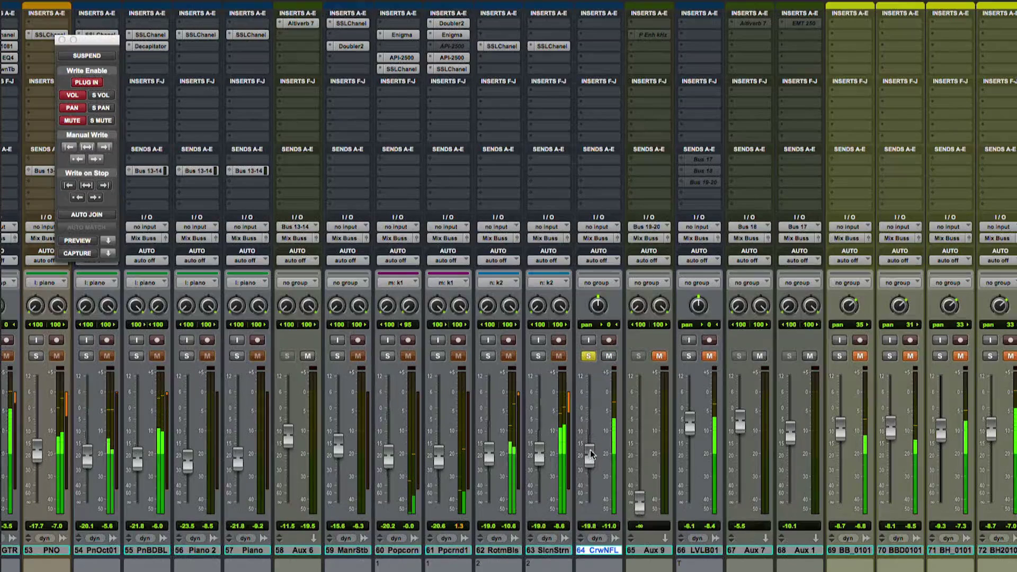
click(590, 357)
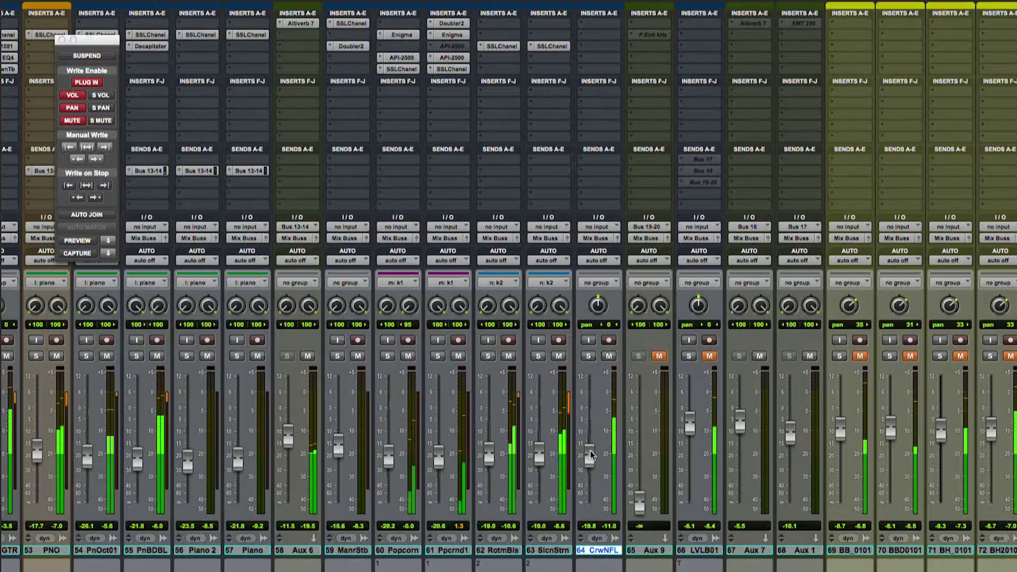
drag(590, 454, 592, 455)
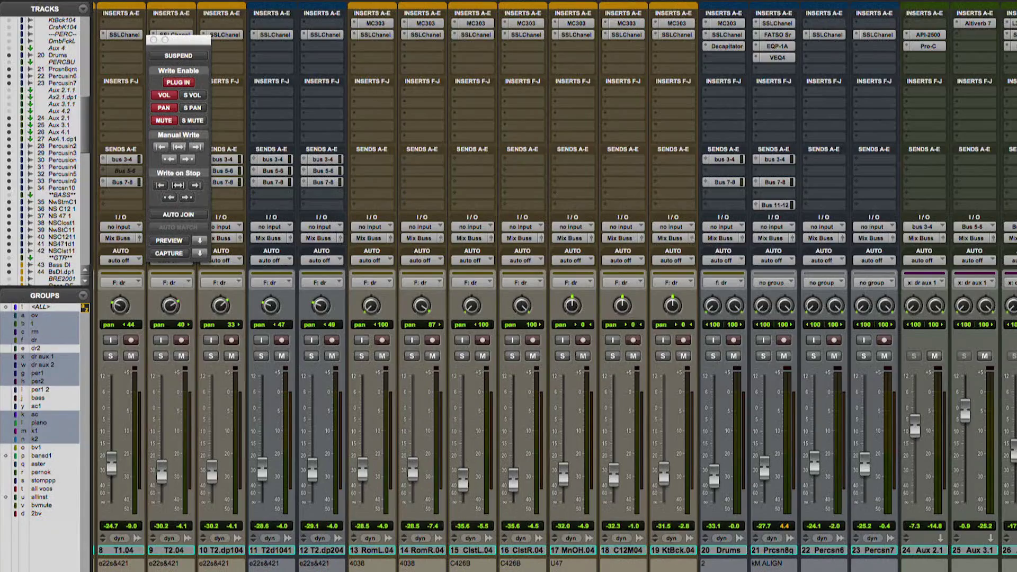
scroll(554, 287, right, 20)
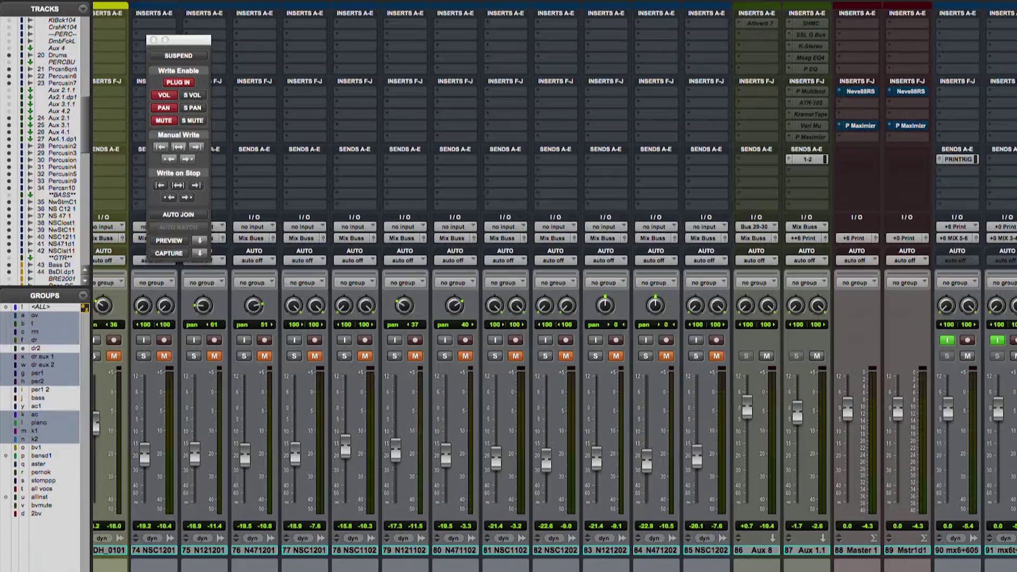
- Drop Aux 8 to -∞, open its Altiverb, reset Aux 1.1 to 0.0 dB, then raise Aux 8 to -9.9 dB
drag(747, 408, 747, 503)
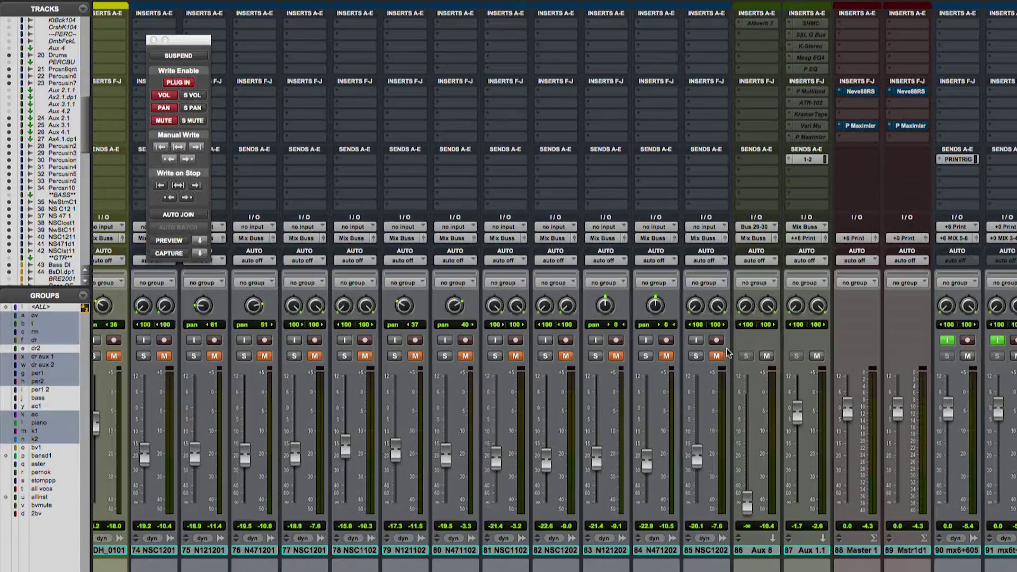
click(768, 23)
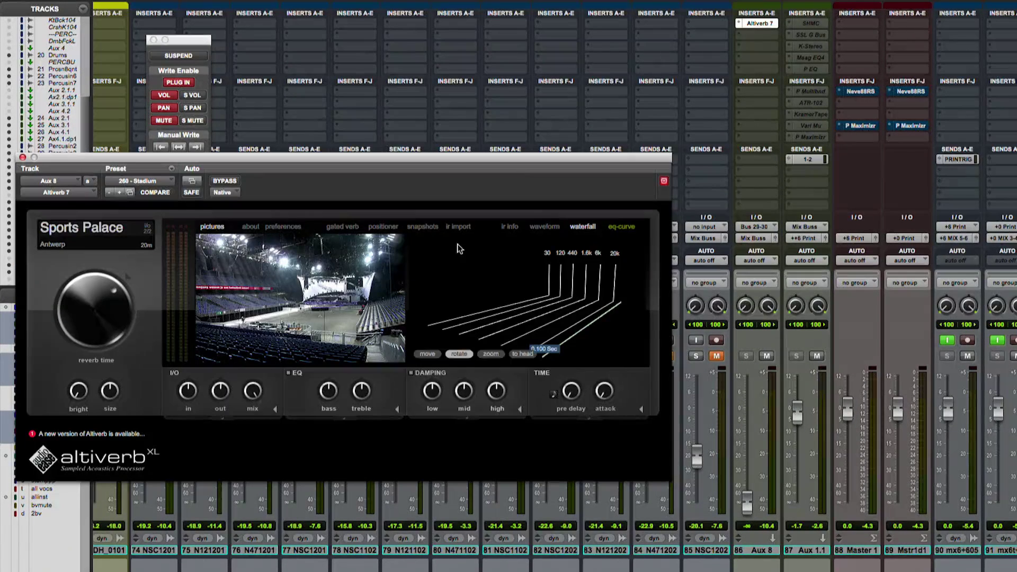
drag(334, 161, 332, 48)
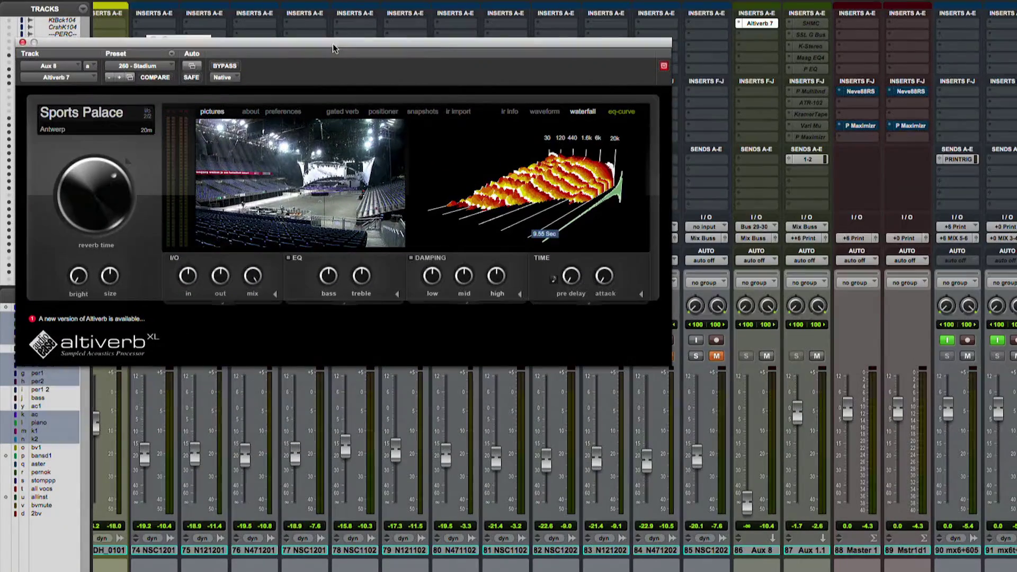
click(798, 413)
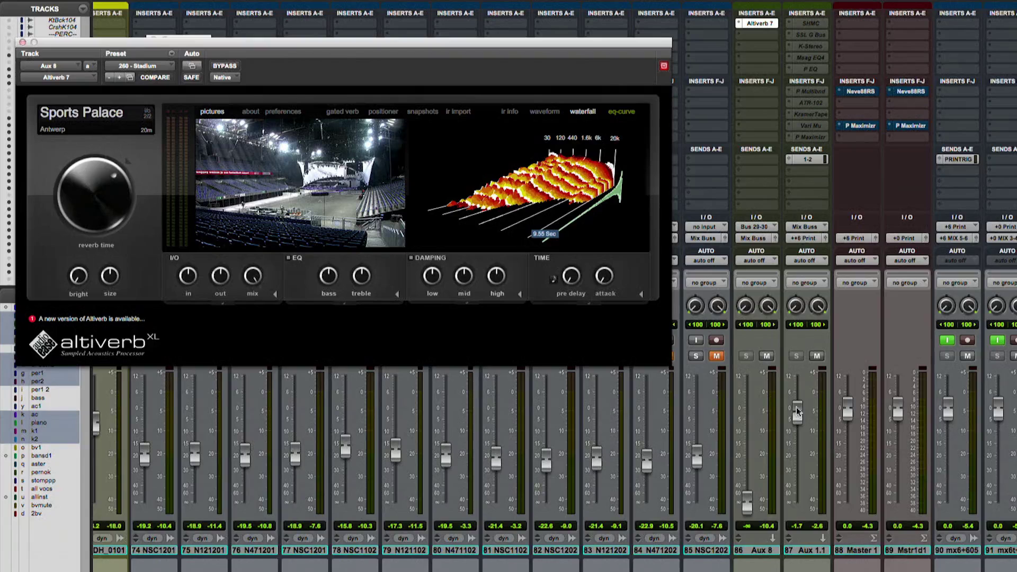
alt+click(798, 412)
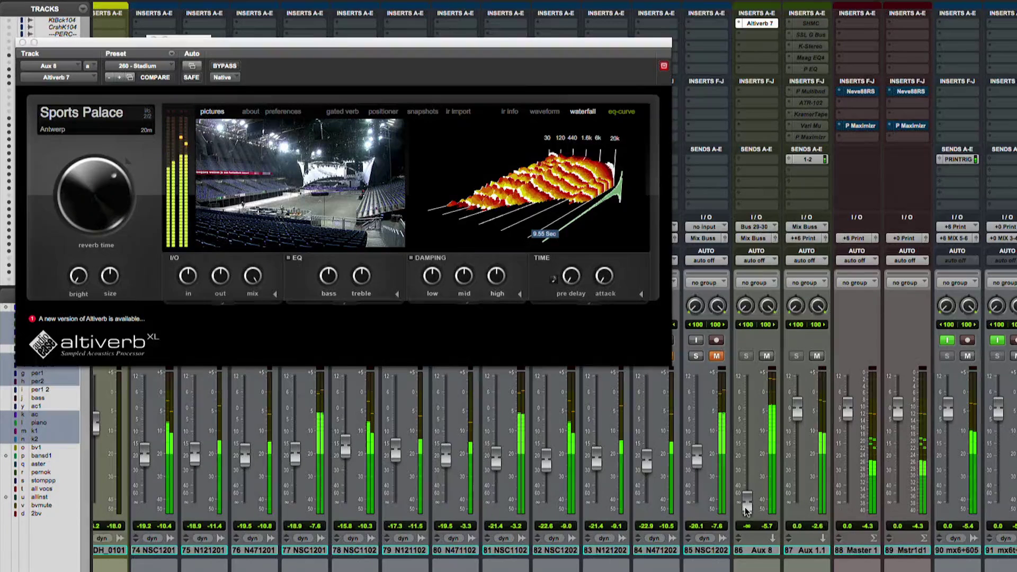
drag(745, 509, 756, 459)
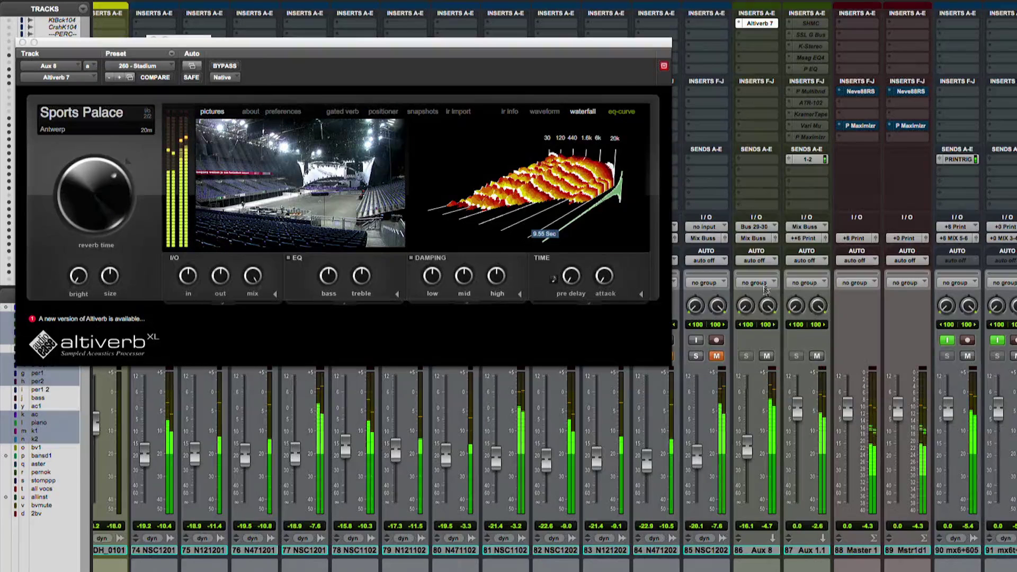
- Switch Aux 8 automation to read, then off, and lower Aux 8 to about -10.5 dB
click(764, 264)
click(756, 273)
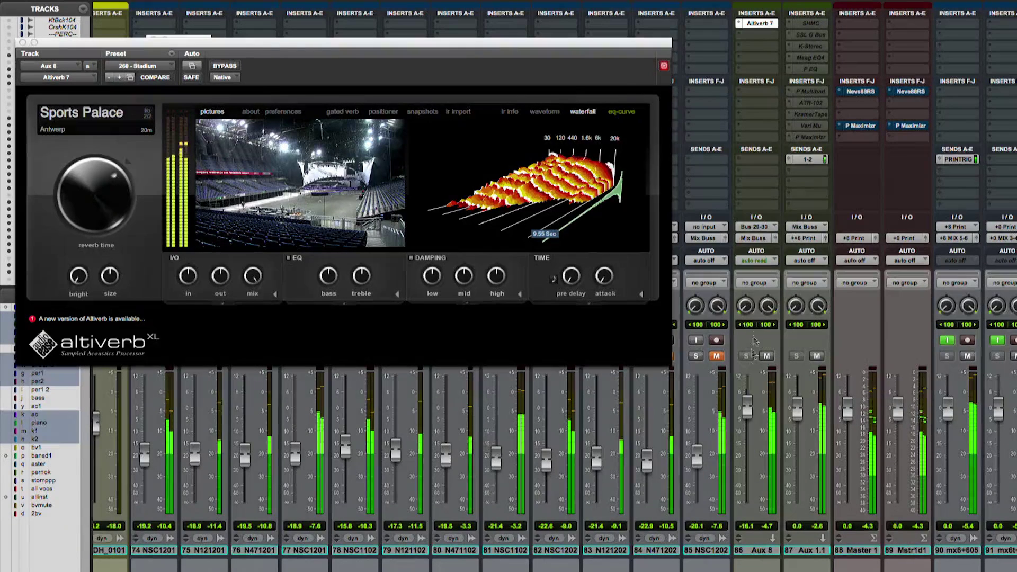
click(758, 260)
click(779, 267)
drag(747, 408, 743, 449)
- Shorten the Altiverb reverb time to 92.51%, boost treble and cut bass to -7.6 dB
drag(104, 173, 102, 178)
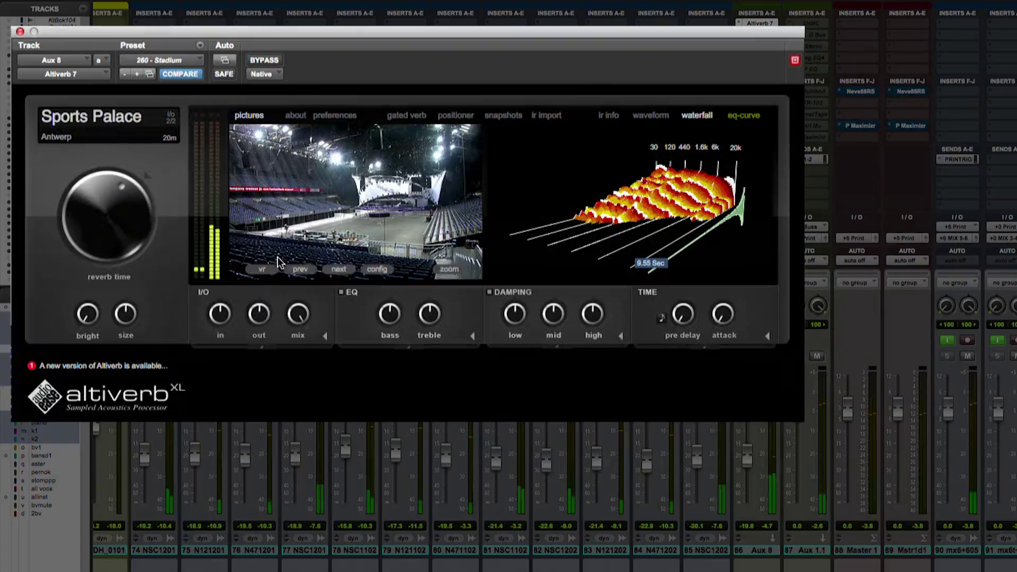
drag(390, 317, 377, 354)
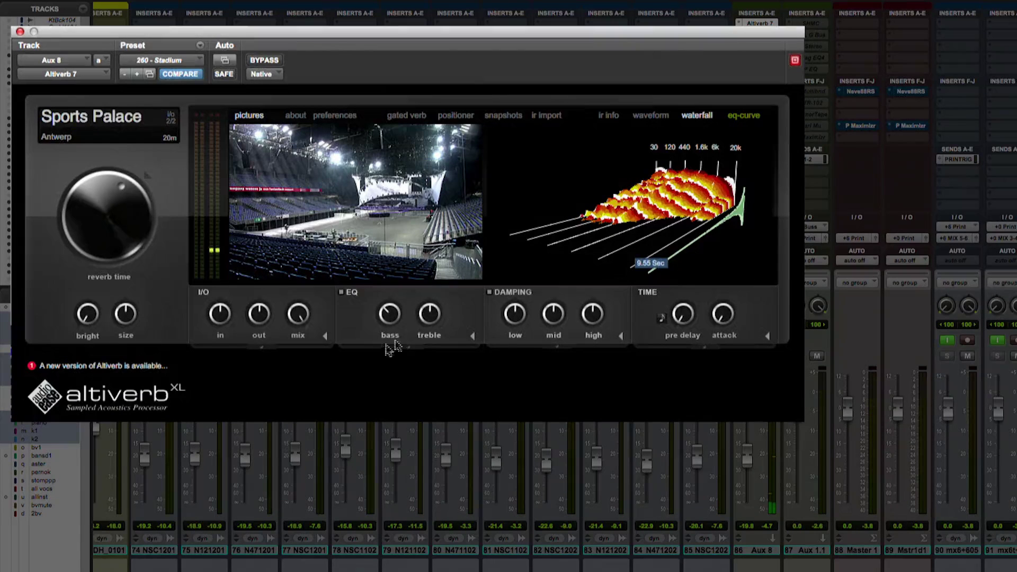
key(space)
drag(428, 315, 391, 310)
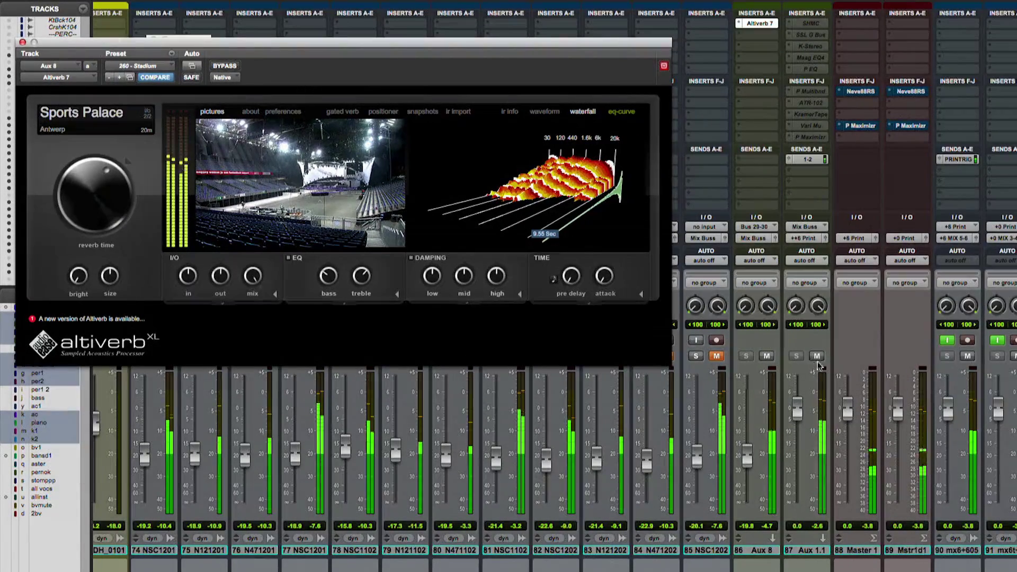
- Check the Aux 1.1 mute, unmute Aux 8 and set its return to -21.0 dB
click(816, 357)
click(816, 357)
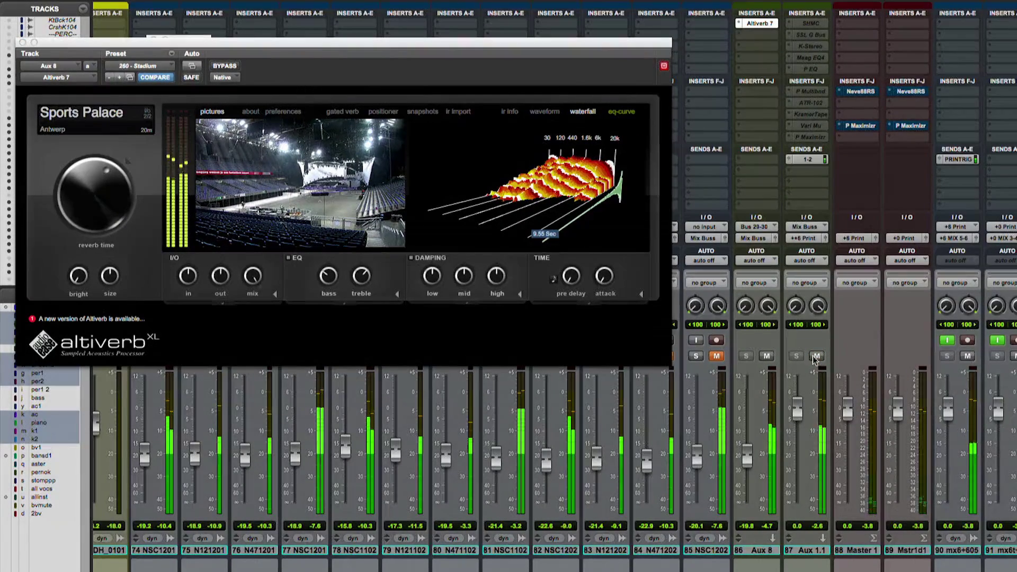
click(766, 357)
drag(748, 449, 748, 453)
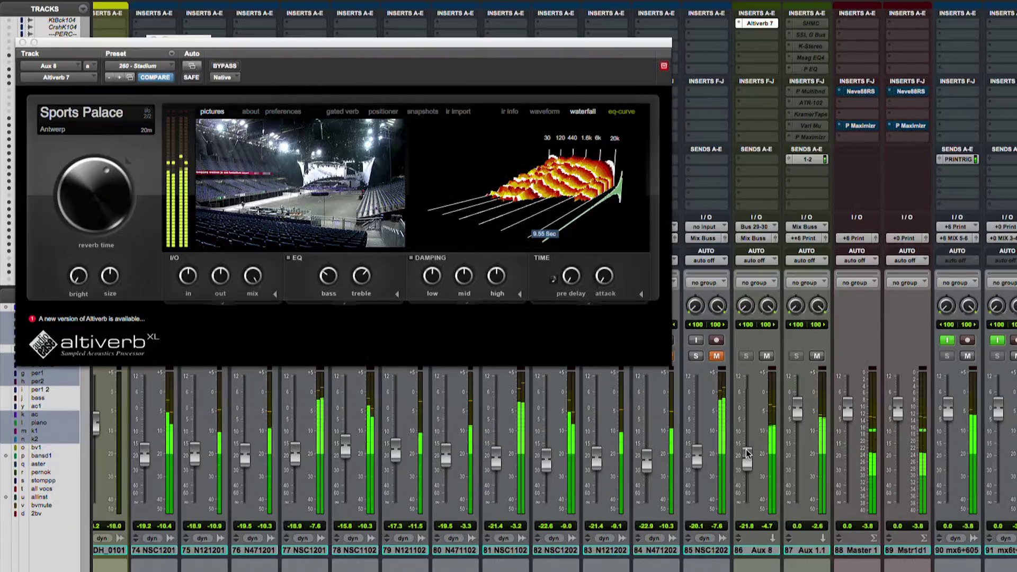
click(768, 356)
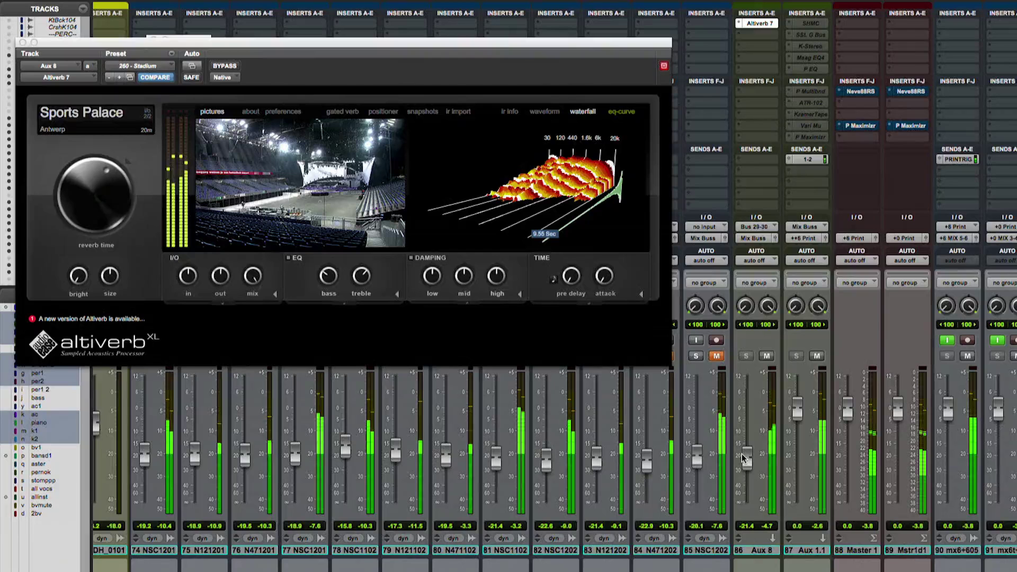
drag(746, 455, 747, 454)
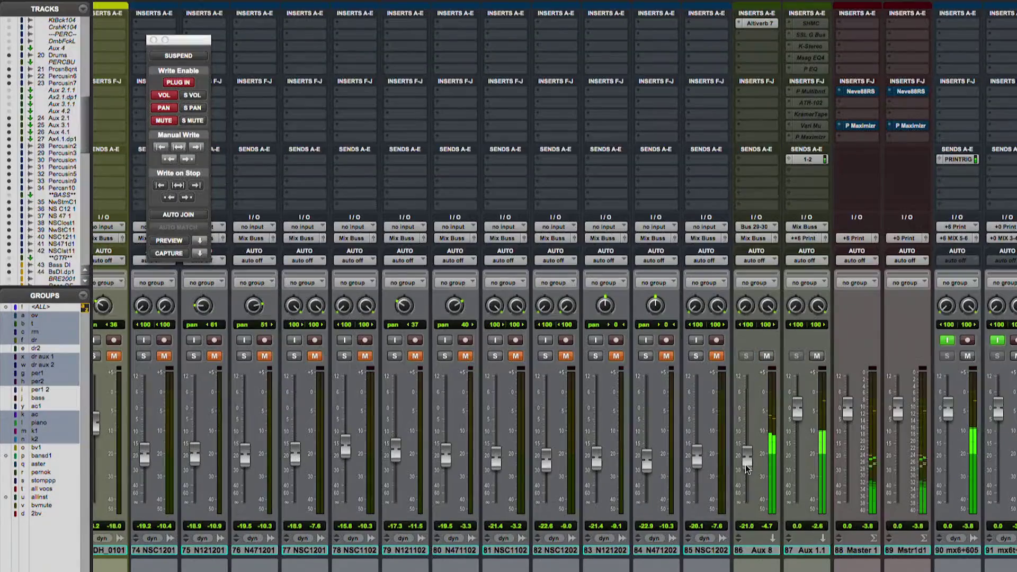
- Pull Popcorn and Ppcrnd1 down to about -73 and nudge Mndln.01 up to -24.7 dB
scroll(554, 287, left, 20)
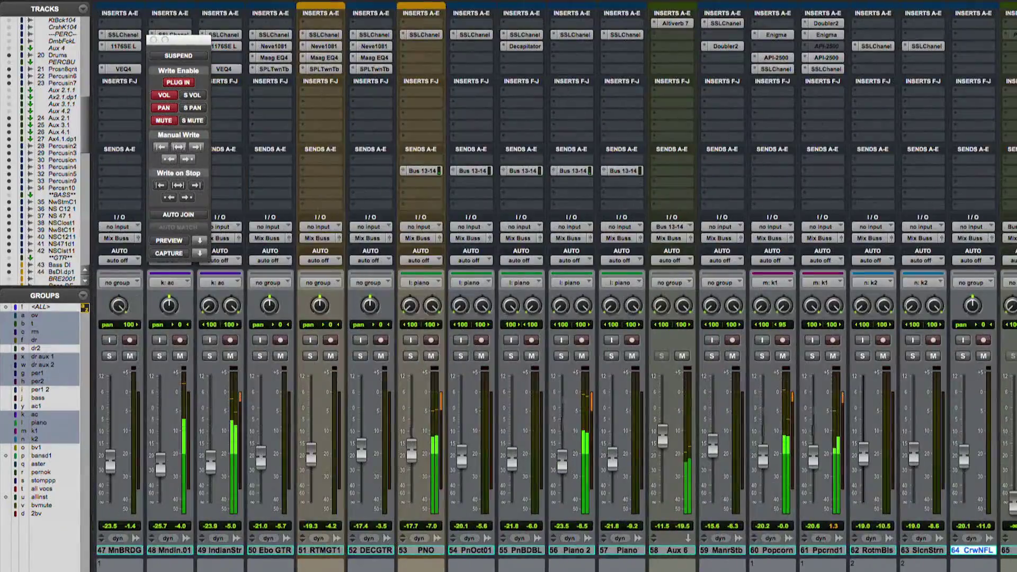
scroll(555, 286, right, 15)
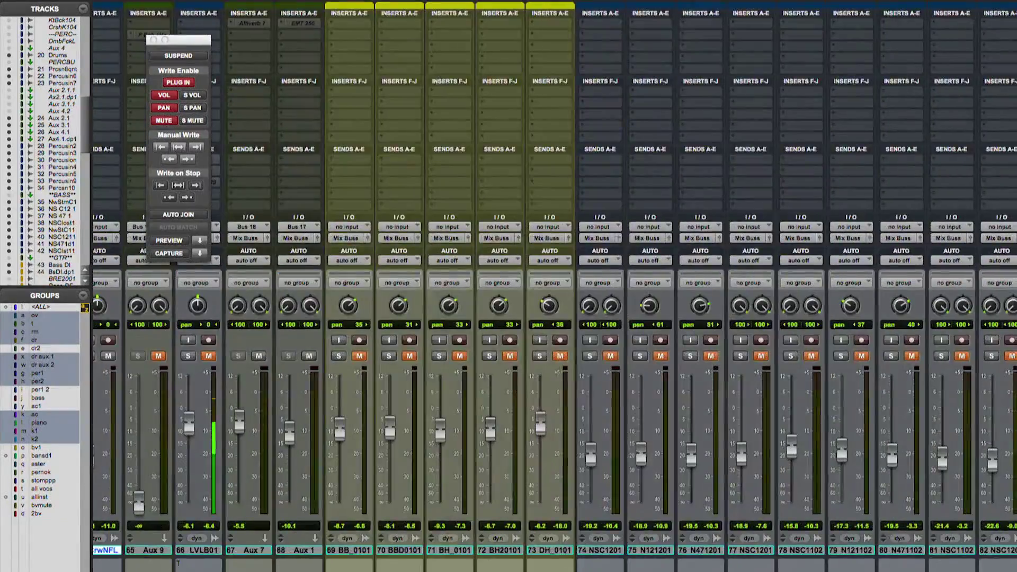
scroll(555, 286, left, 10)
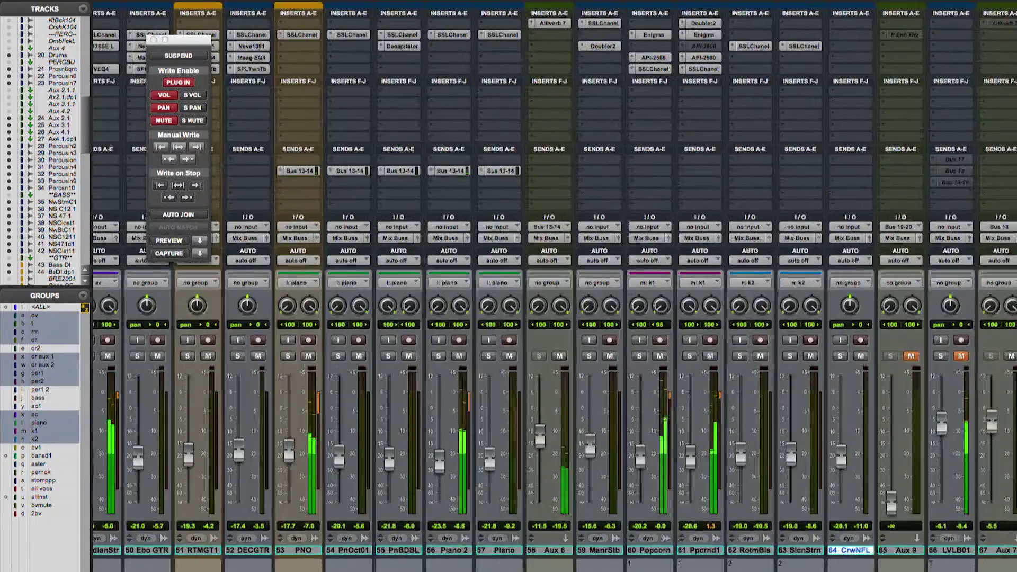
scroll(677, 536, left, 2)
drag(661, 458, 649, 504)
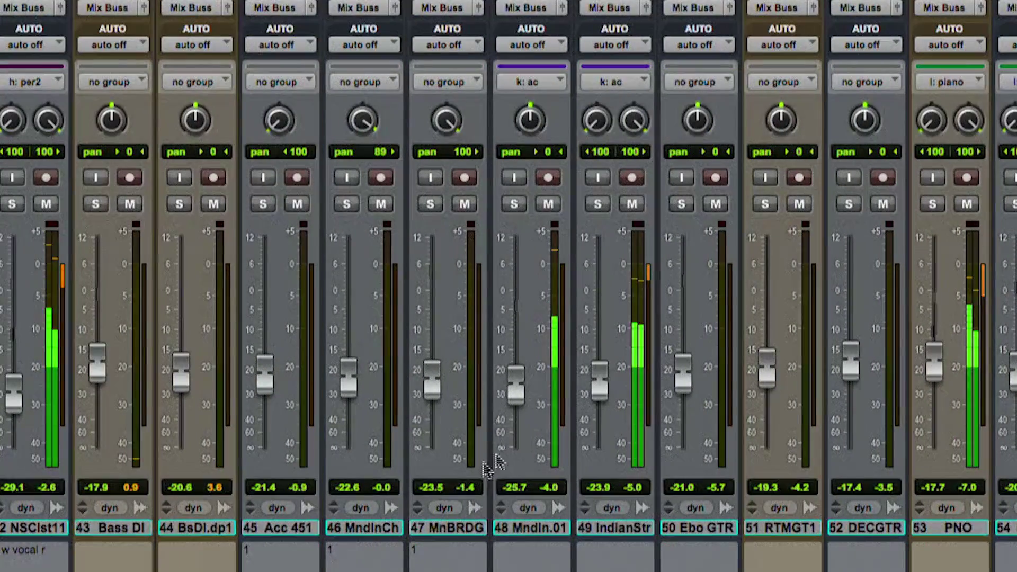
drag(664, 392, 663, 390)
drag(520, 390, 522, 386)
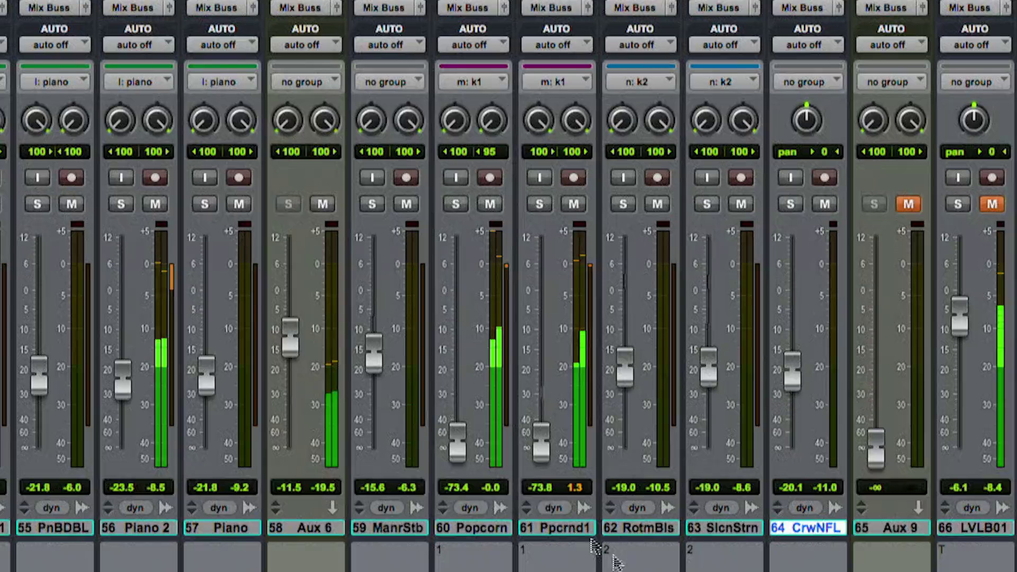
- With groups suspended, balance soloed Popcorn at about -31 dB and Ppcrnd1 near -26 dB, then unsolo
drag(811, 446, 815, 408)
drag(462, 409, 465, 402)
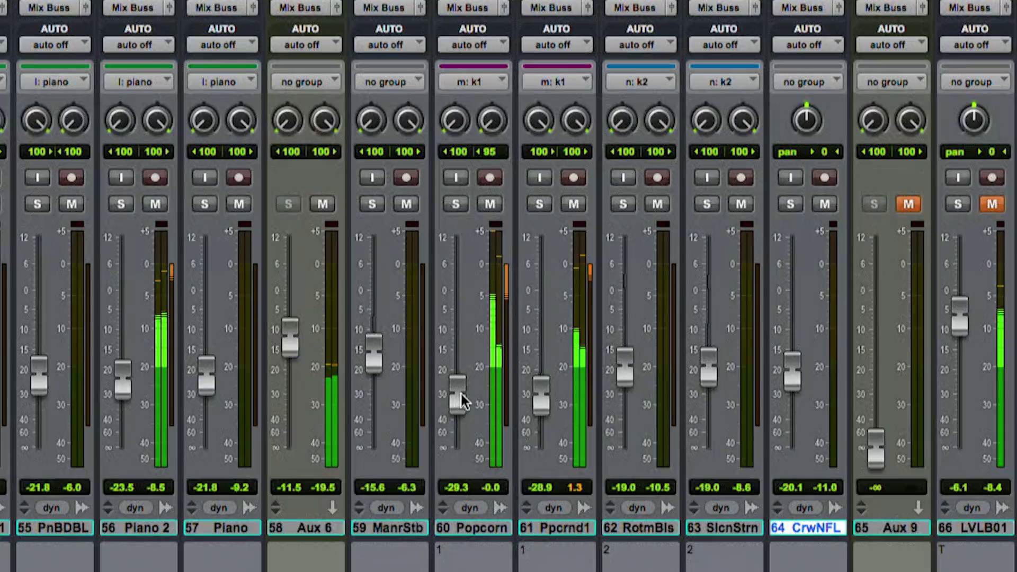
click(457, 205)
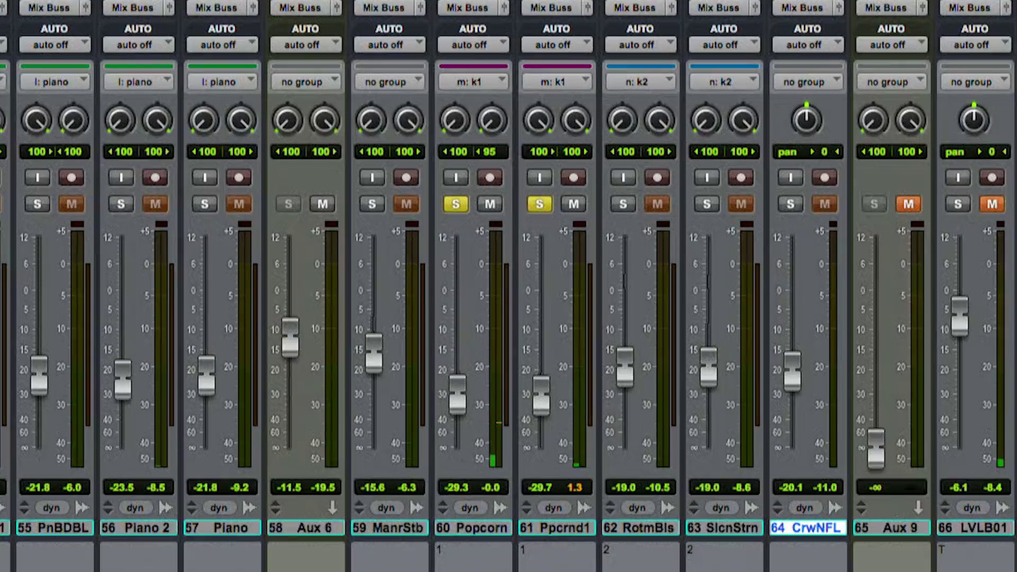
key(n)
mouse_move(541, 402)
mouse_down()
mouse_move(540, 388)
mouse_move(540, 412)
mouse_up()
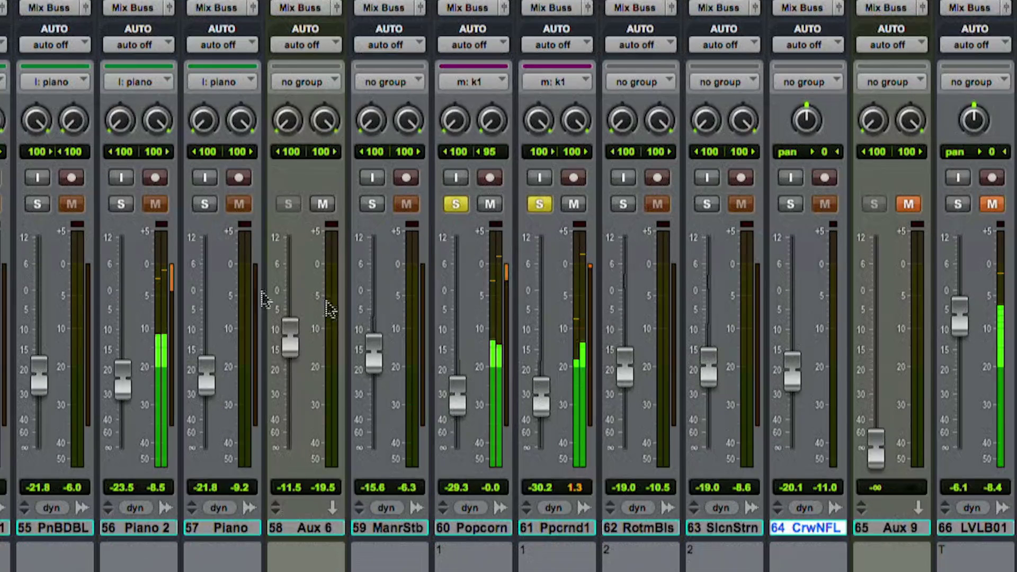
key(m)
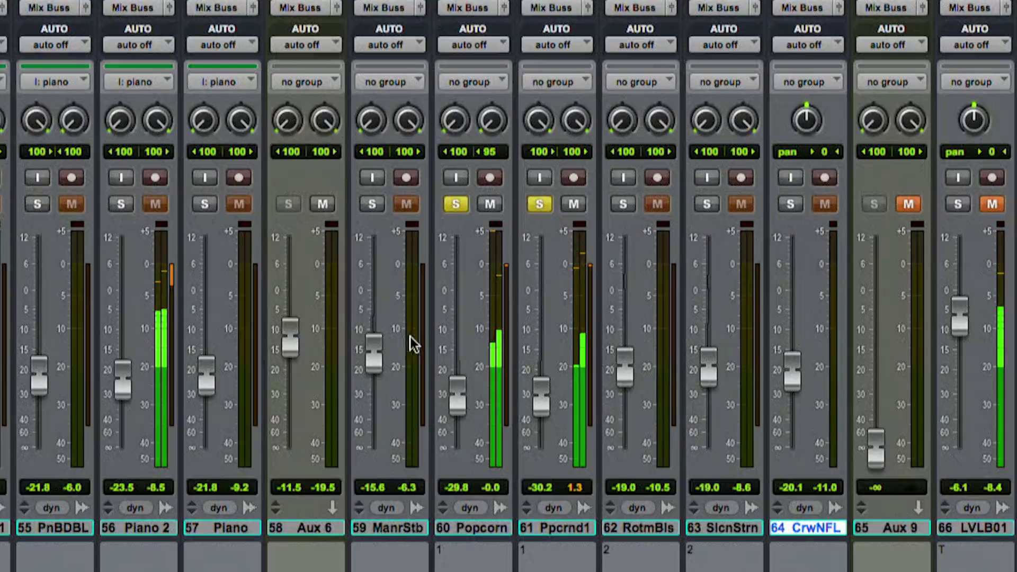
drag(535, 398, 541, 386)
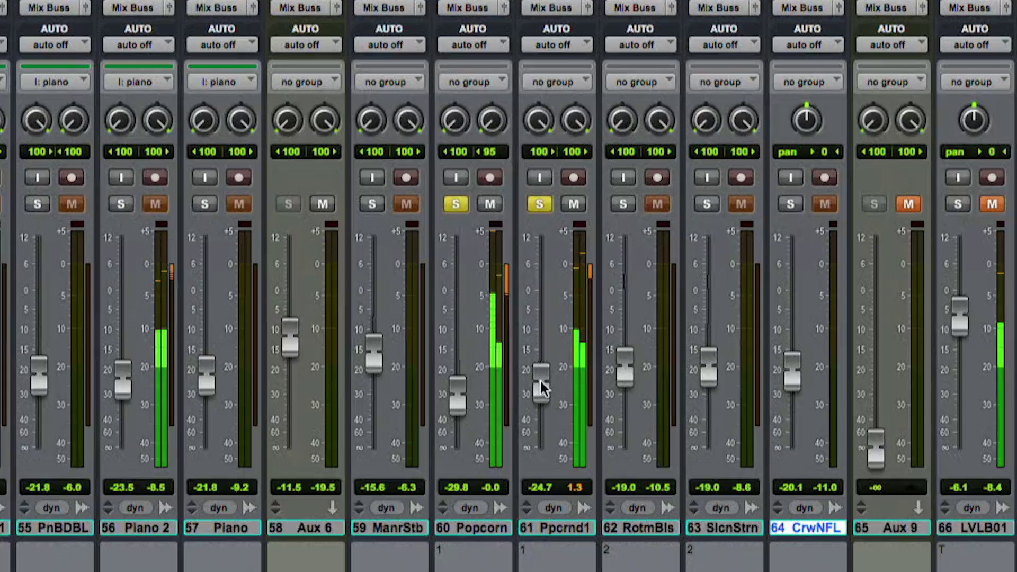
drag(464, 392, 462, 385)
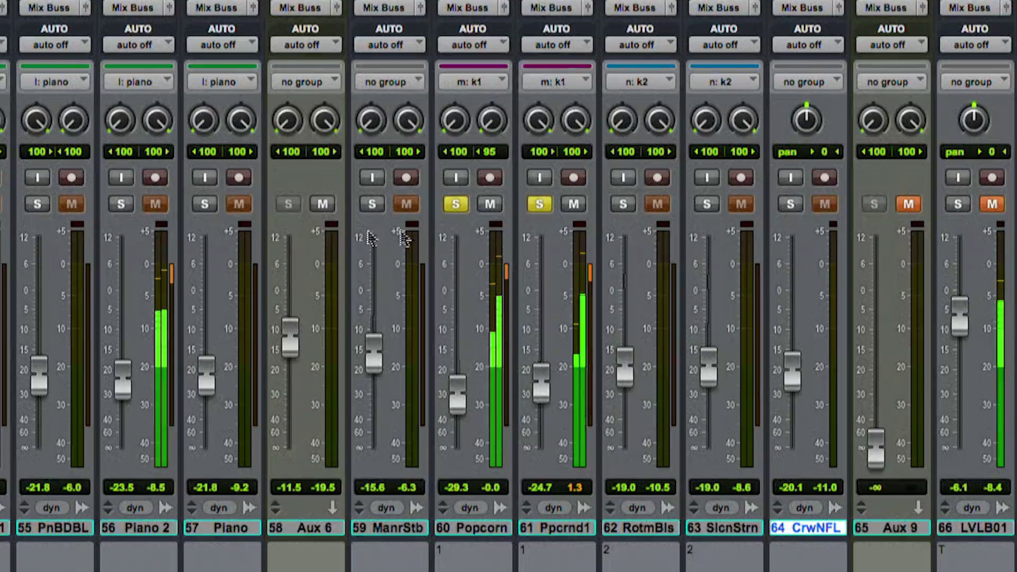
click(456, 204)
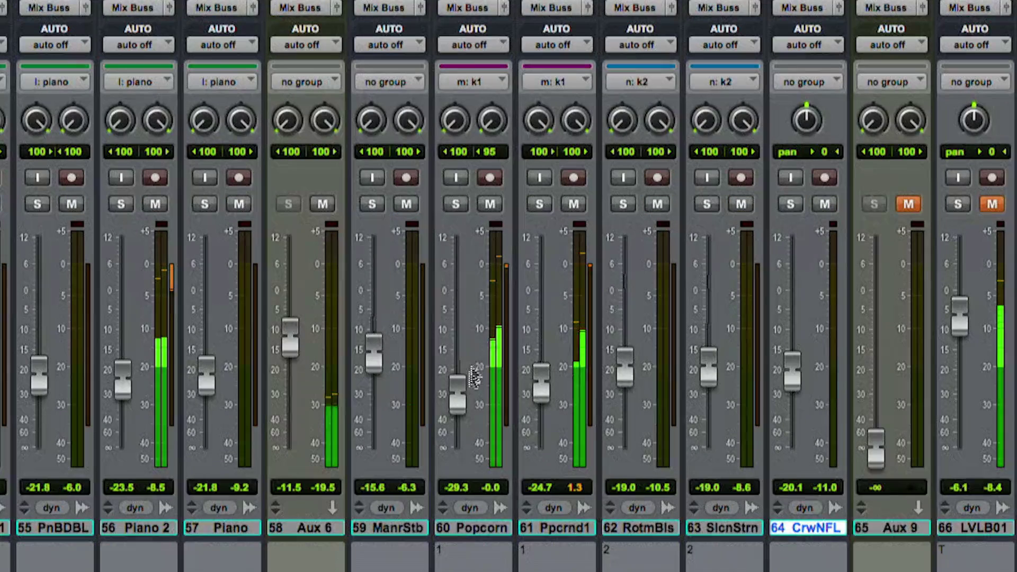
drag(462, 385, 460, 393)
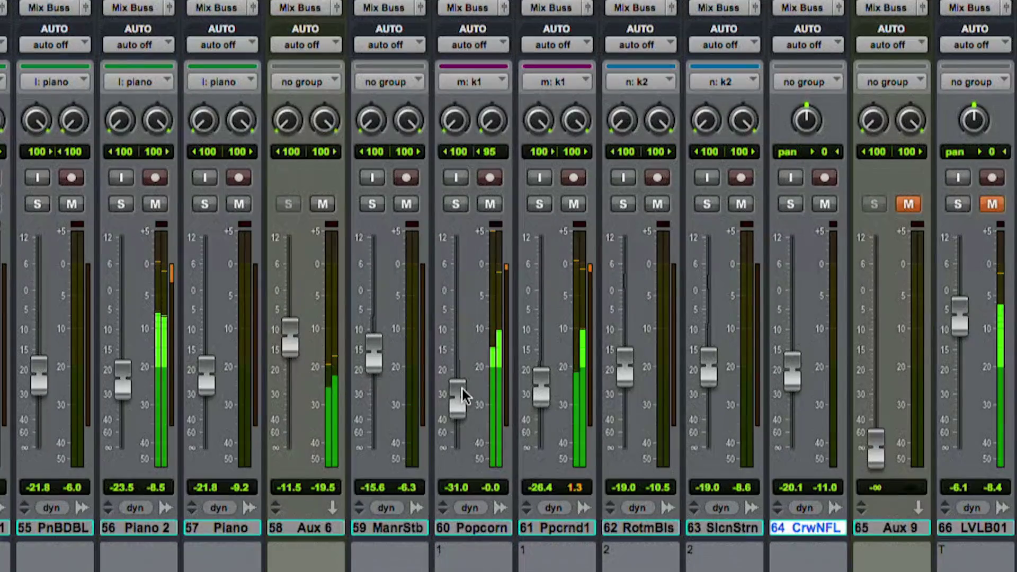
- A/B the mix with Aux 8 muted, then nudge its return up to about -21.4 dB
scroll(509, 286, right, 20)
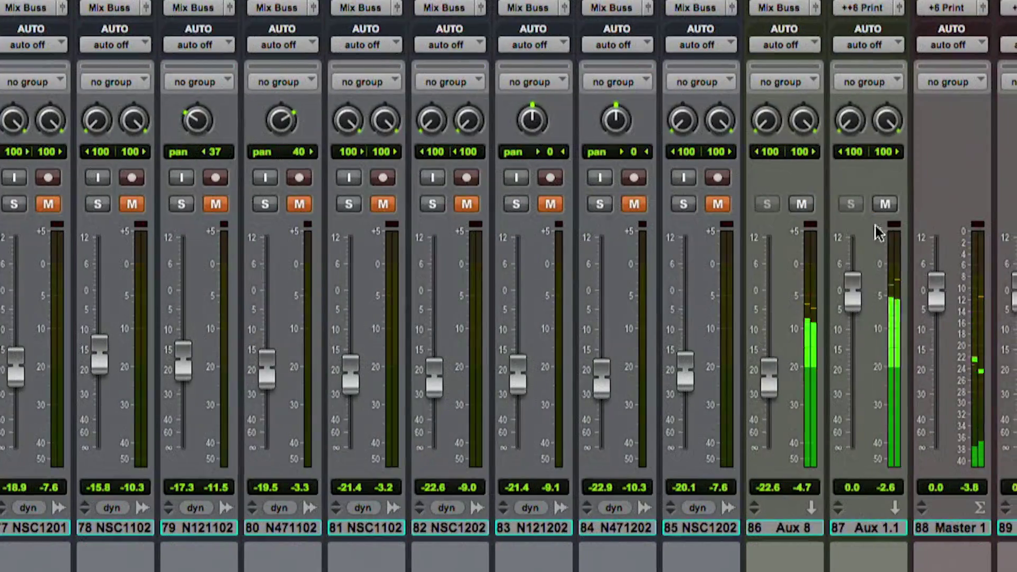
click(802, 204)
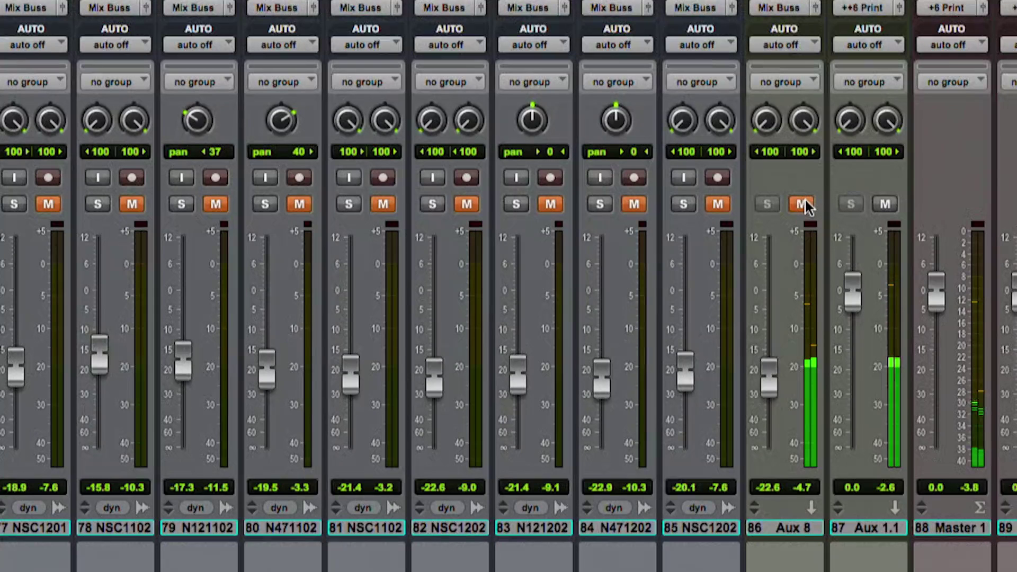
click(802, 204)
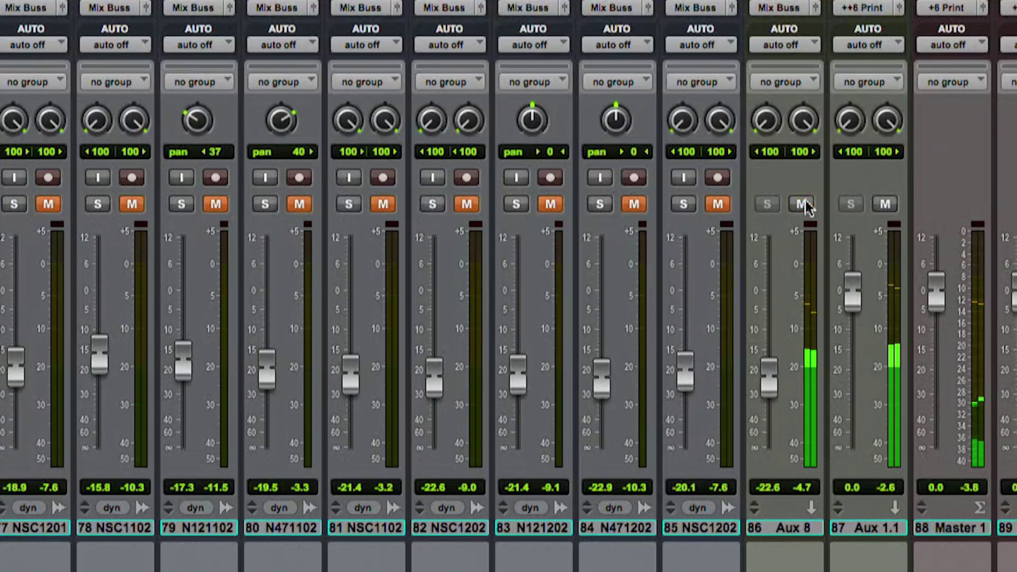
drag(769, 389, 771, 384)
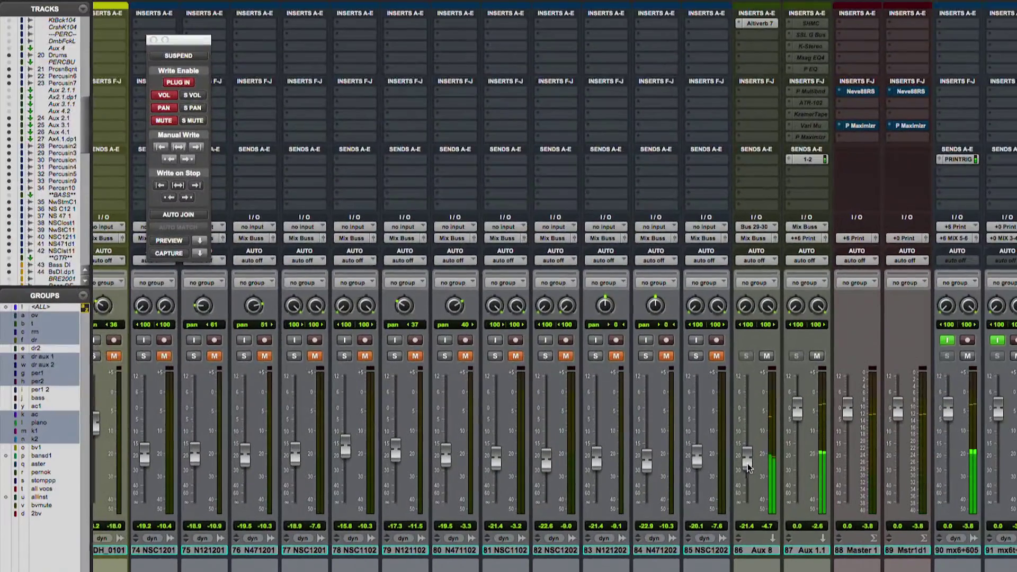
- Check the Sports Palace Altiverb settings on Aux 8 and close the plug-in window
click(758, 23)
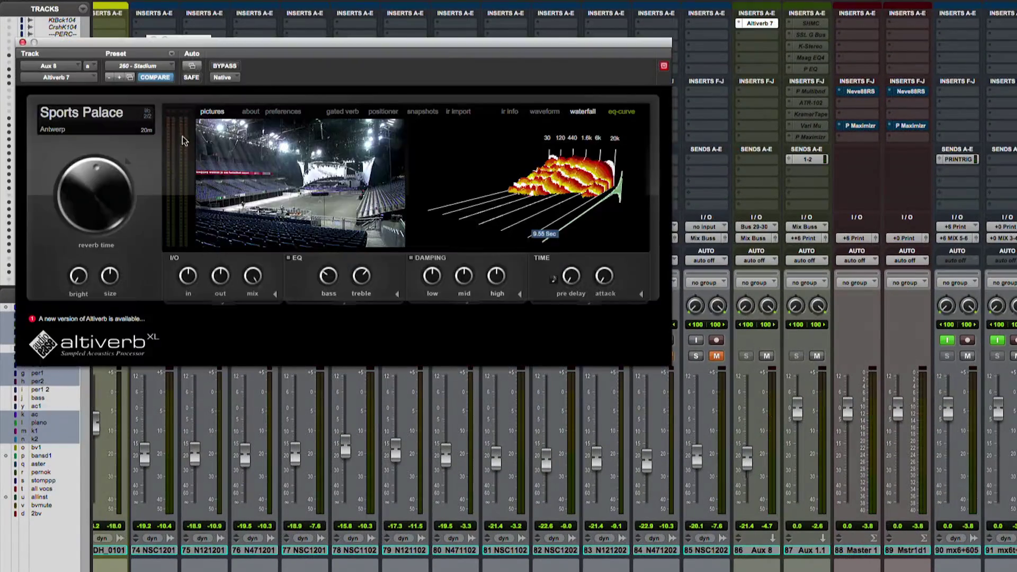
mouse_move(212, 163)
mouse_move(100, 170)
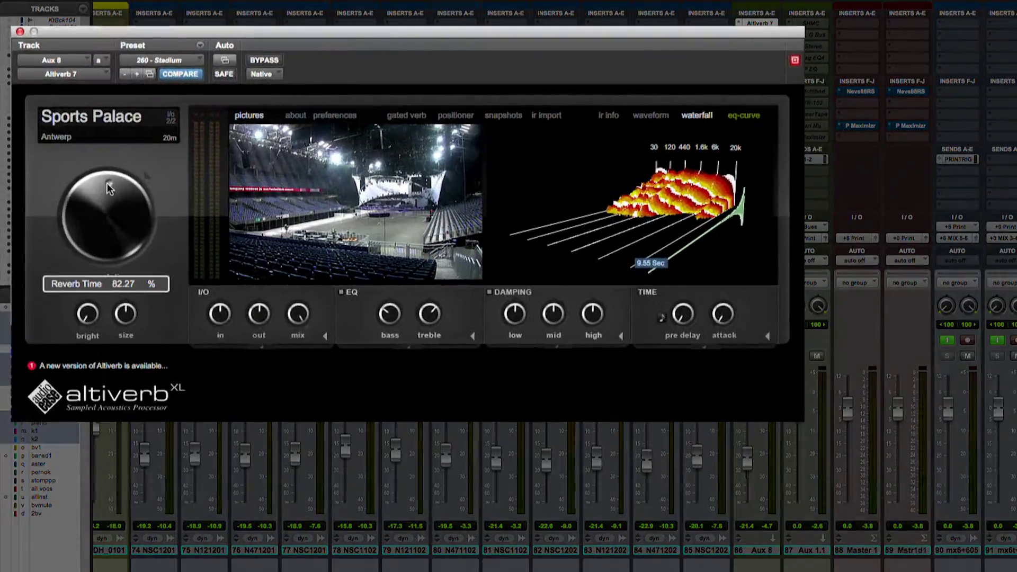
mouse_move(244, 242)
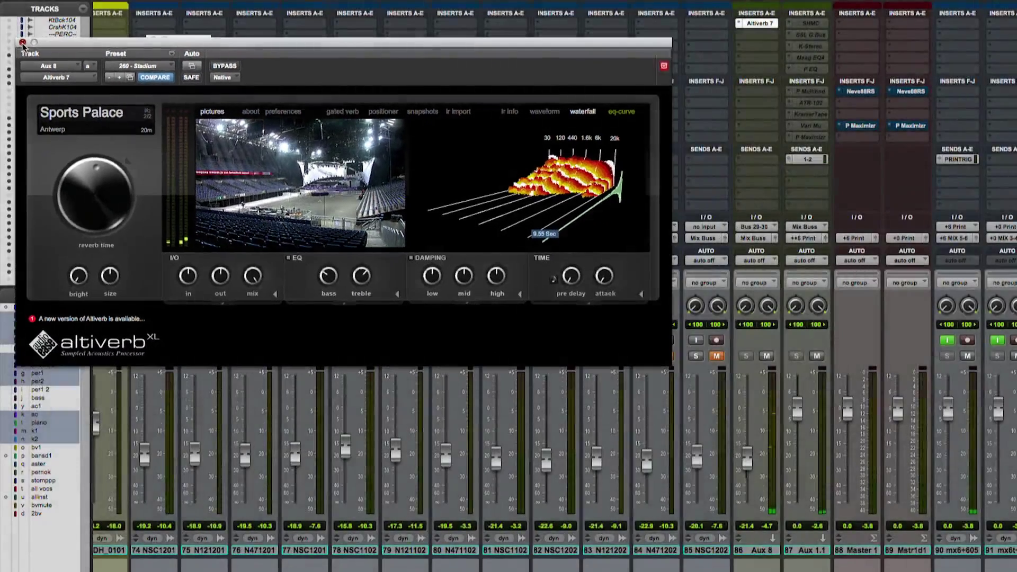
click(21, 38)
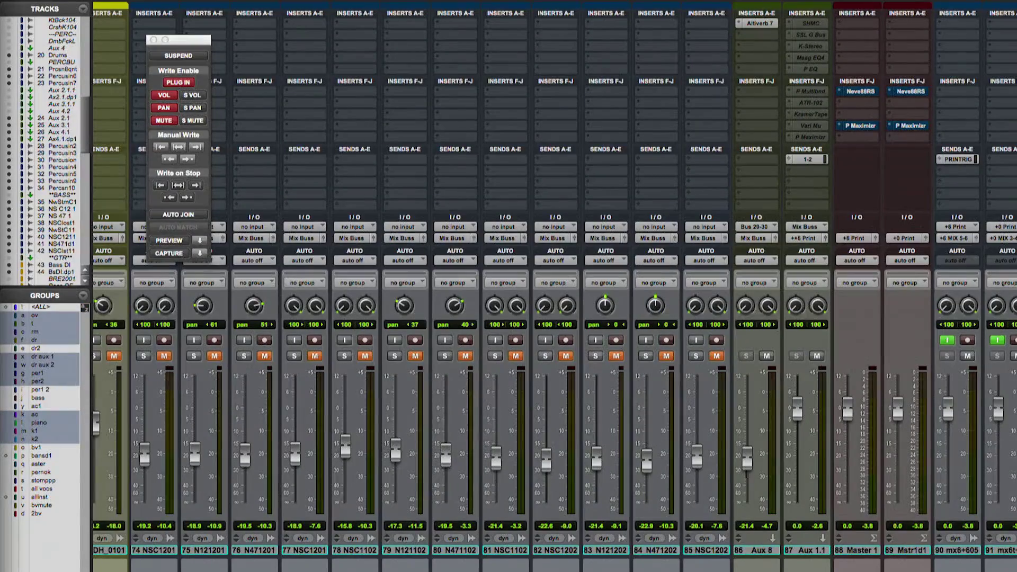
- Solo LVLB01 and add a FabFilter Pro-DS de-esser on its first insert
scroll(554, 286, left, 15)
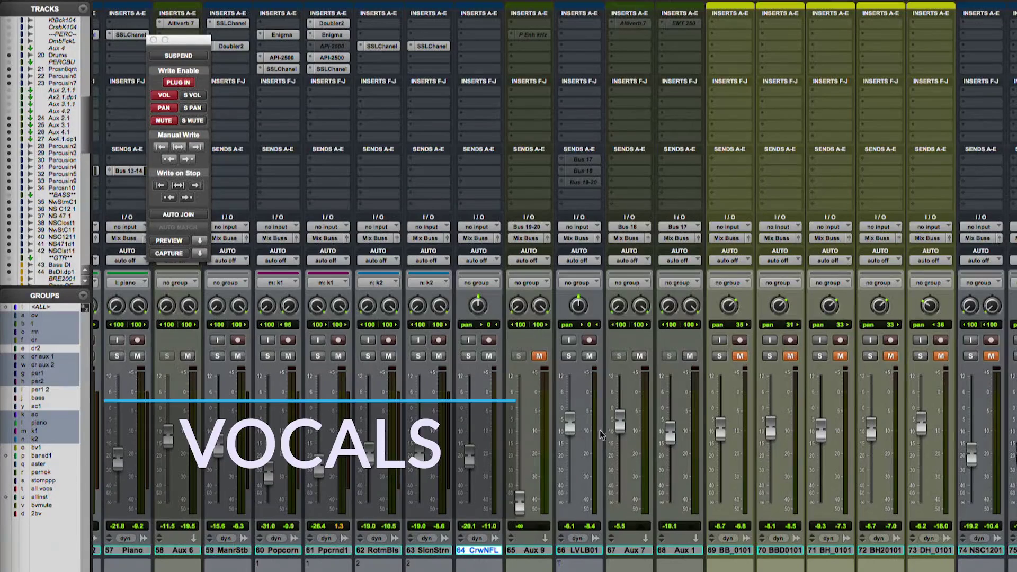
click(568, 356)
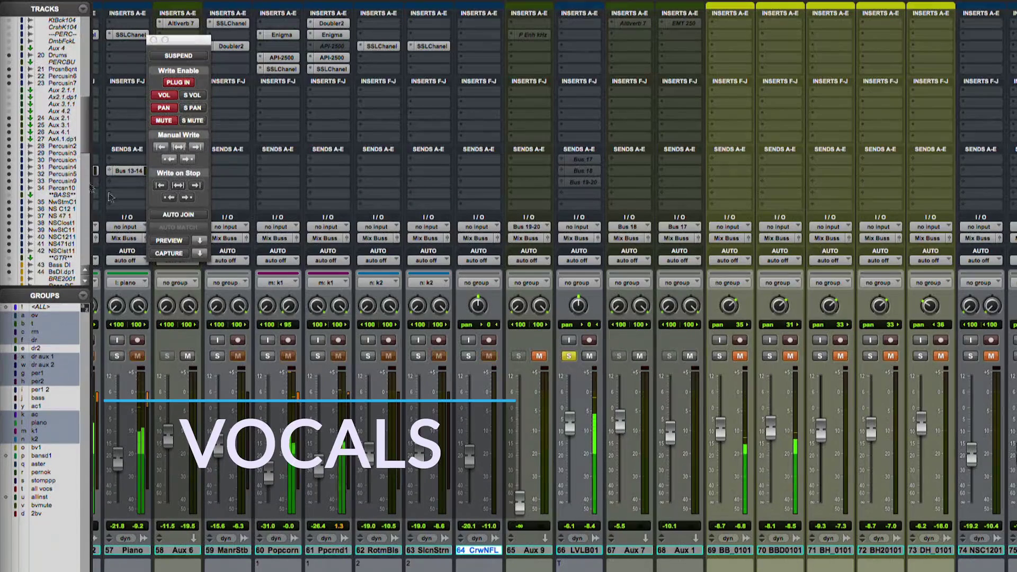
click(581, 24)
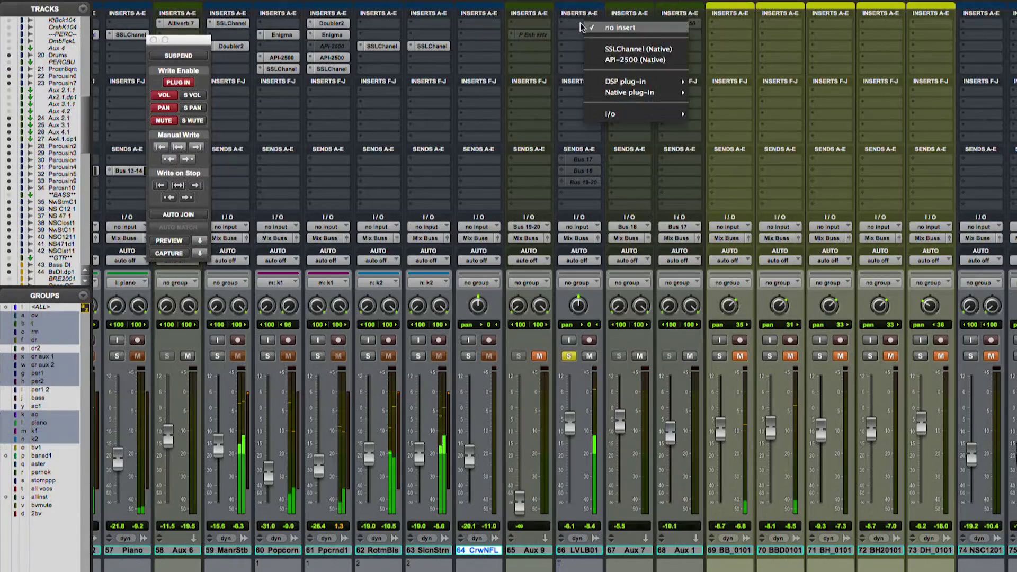
mouse_move(616, 92)
mouse_move(749, 104)
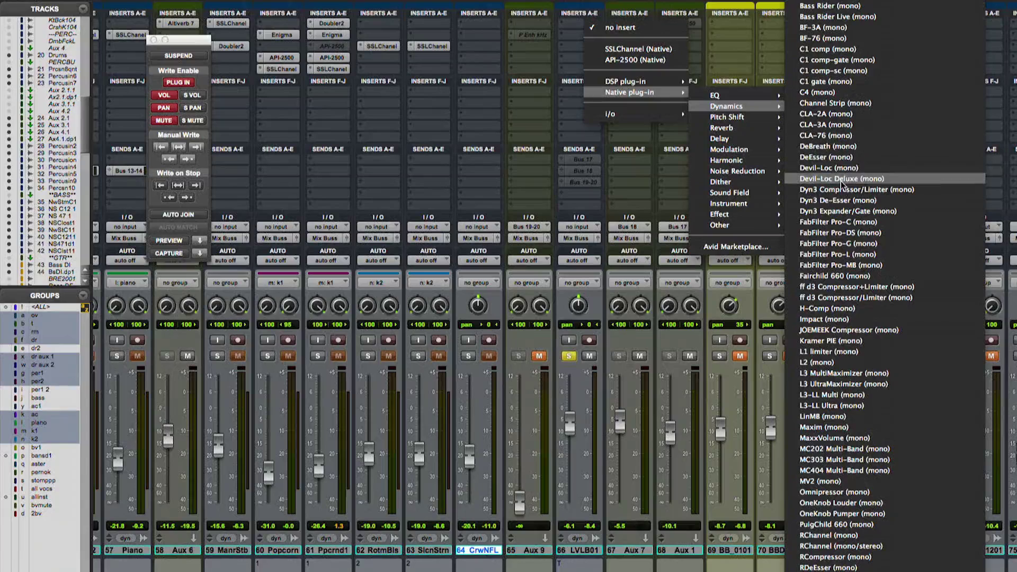
click(825, 235)
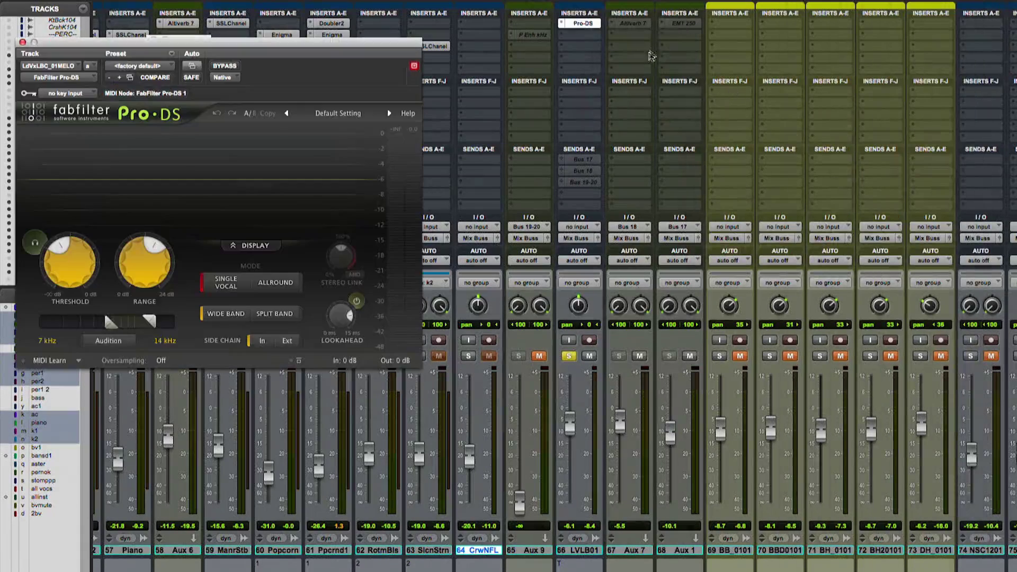
- Add a CLA-76 compressor with analog emulation off and release toward 7
click(579, 35)
mouse_move(612, 105)
mouse_move(753, 117)
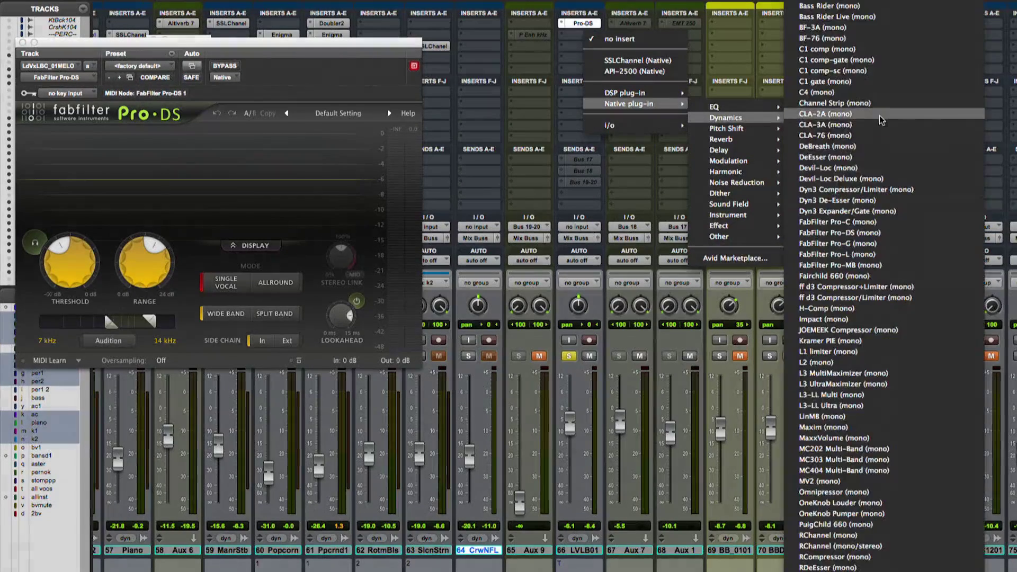
click(857, 136)
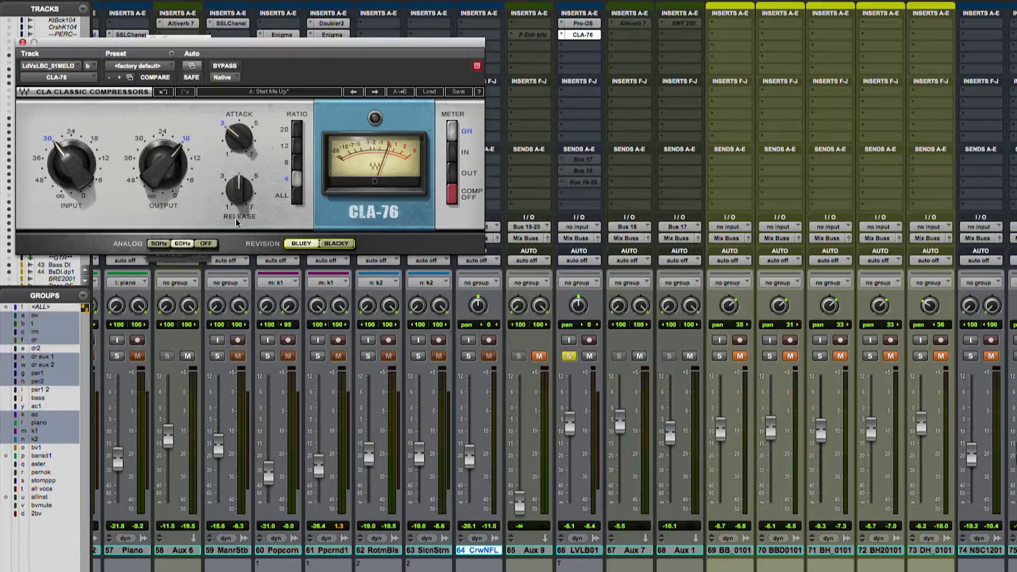
click(207, 244)
mouse_move(252, 152)
drag(241, 185, 240, 191)
- Add the UAD Precision De-Esser and the SSL channel strip on the next two inserts
click(583, 37)
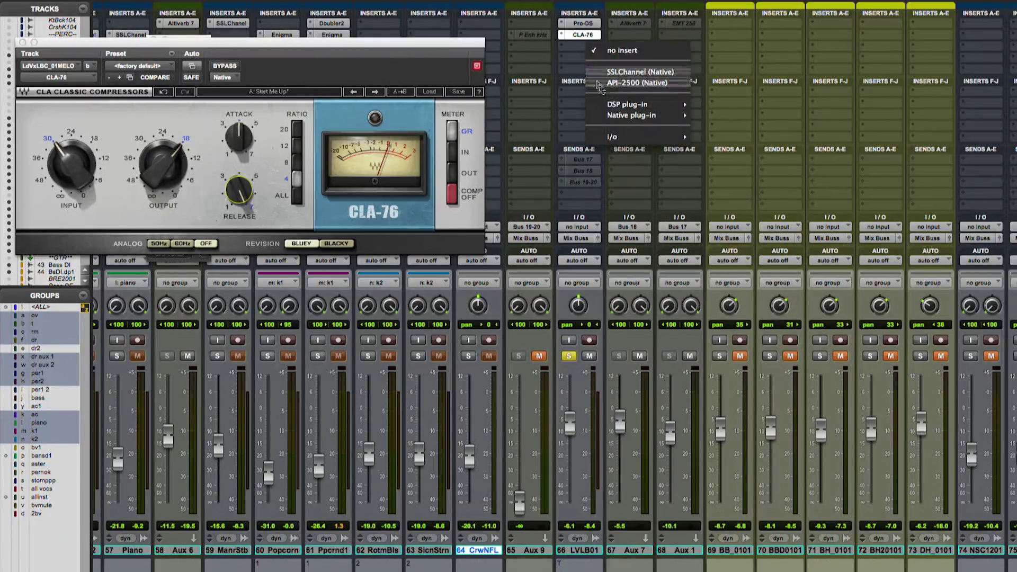
mouse_move(636, 115)
mouse_move(731, 129)
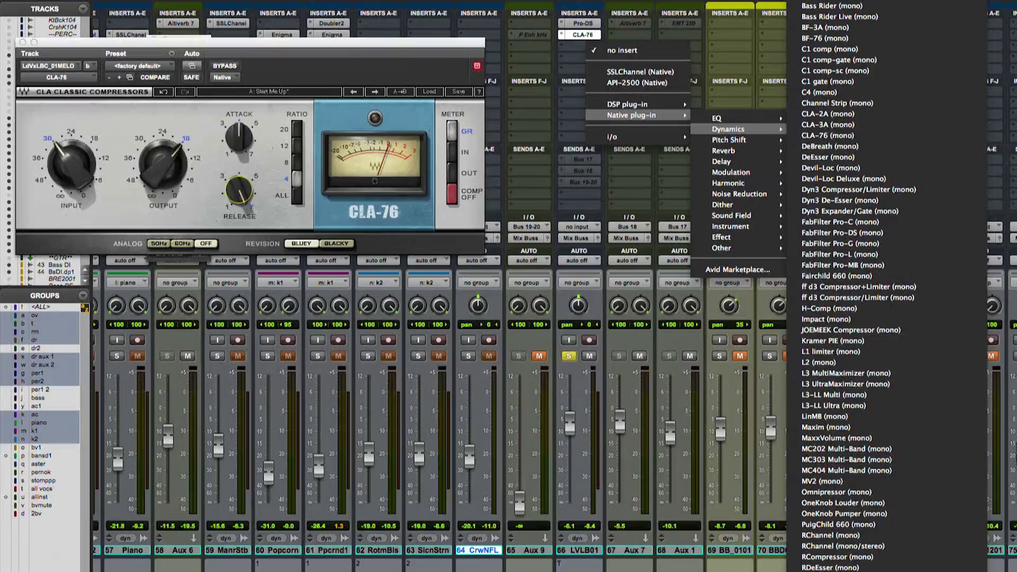
scroll(896, 330, down, 15)
scroll(857, 525, down, 10)
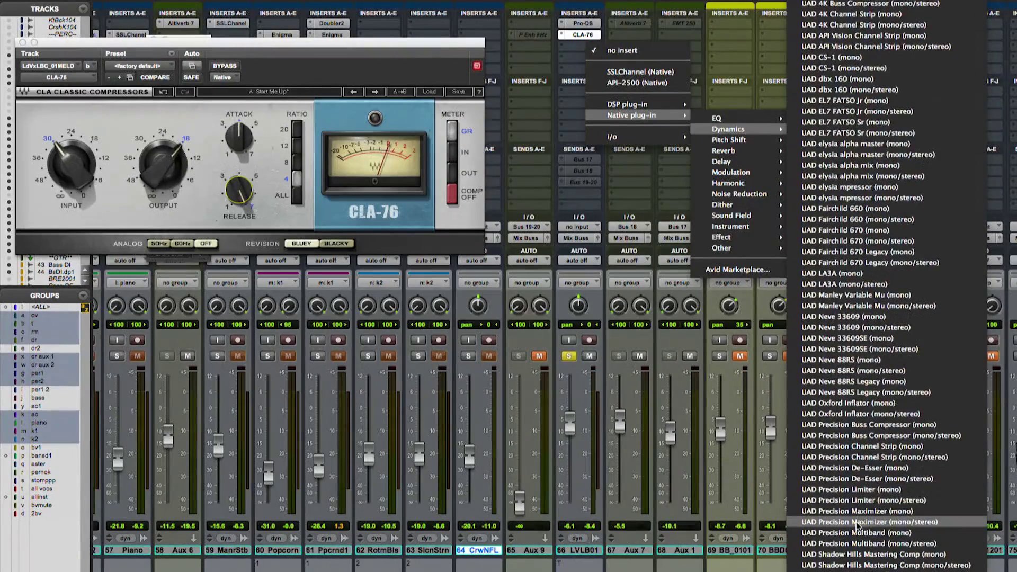
click(849, 468)
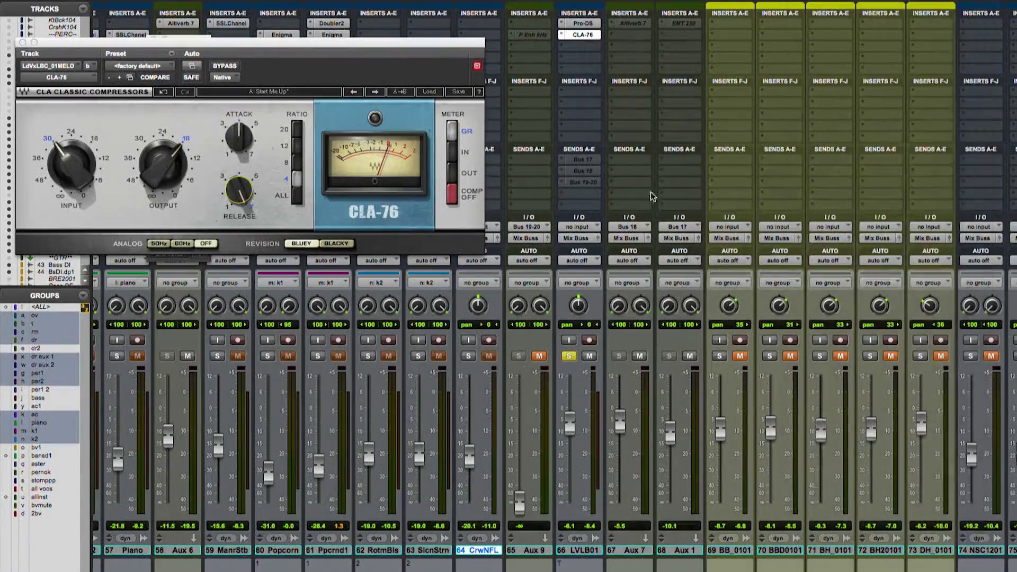
click(578, 58)
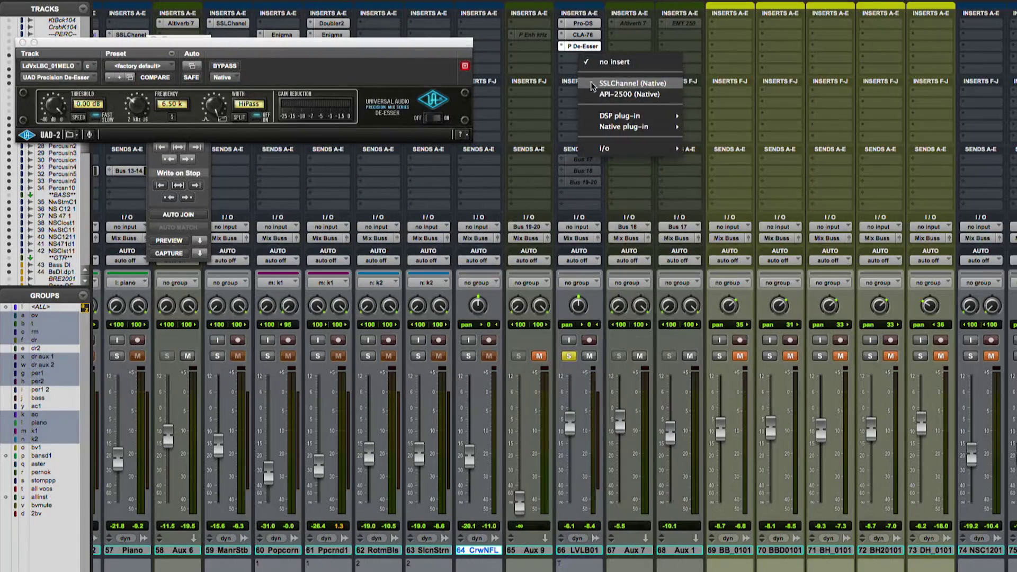
click(594, 85)
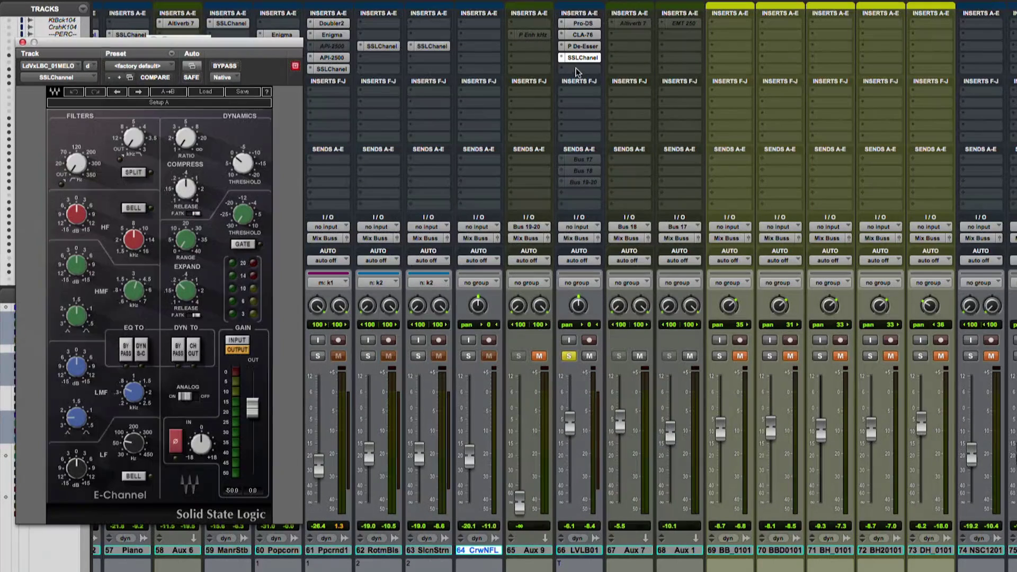
- Insert the Pultec-Pro Legacy EQ on the fifth vocal insert
click(577, 69)
mouse_move(626, 138)
mouse_move(713, 140)
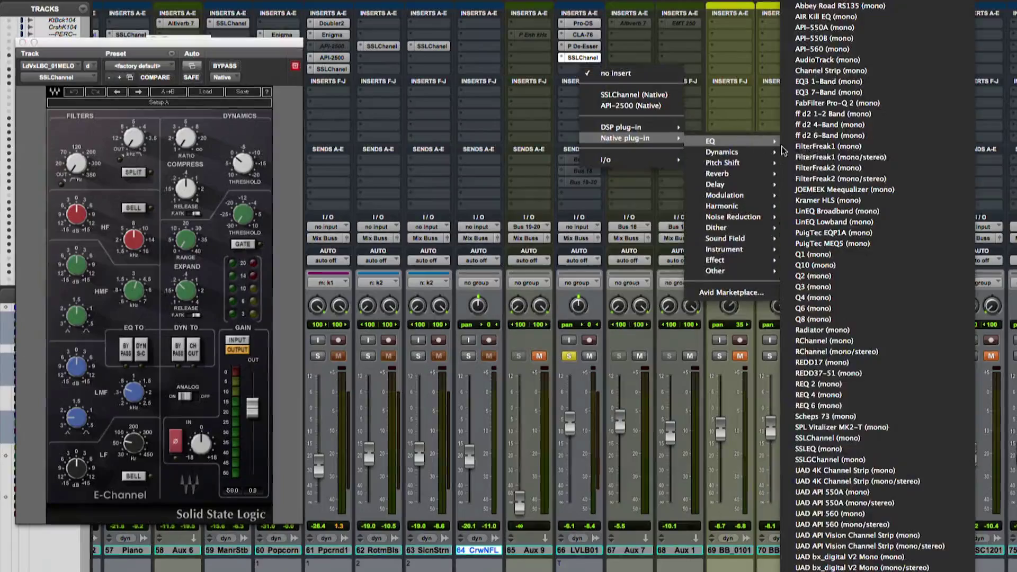
scroll(869, 286, down, 15)
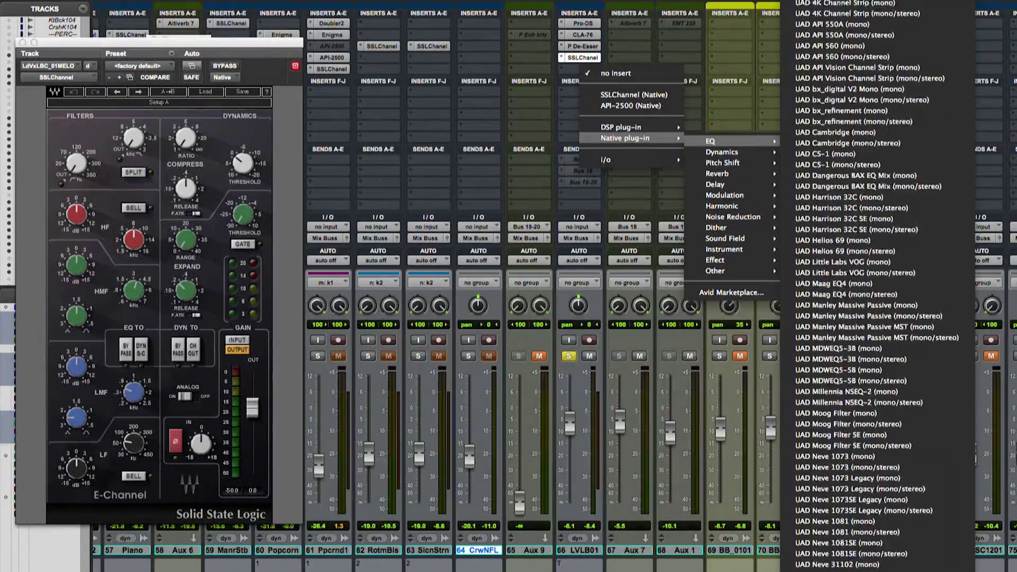
scroll(883, 556, down, 4)
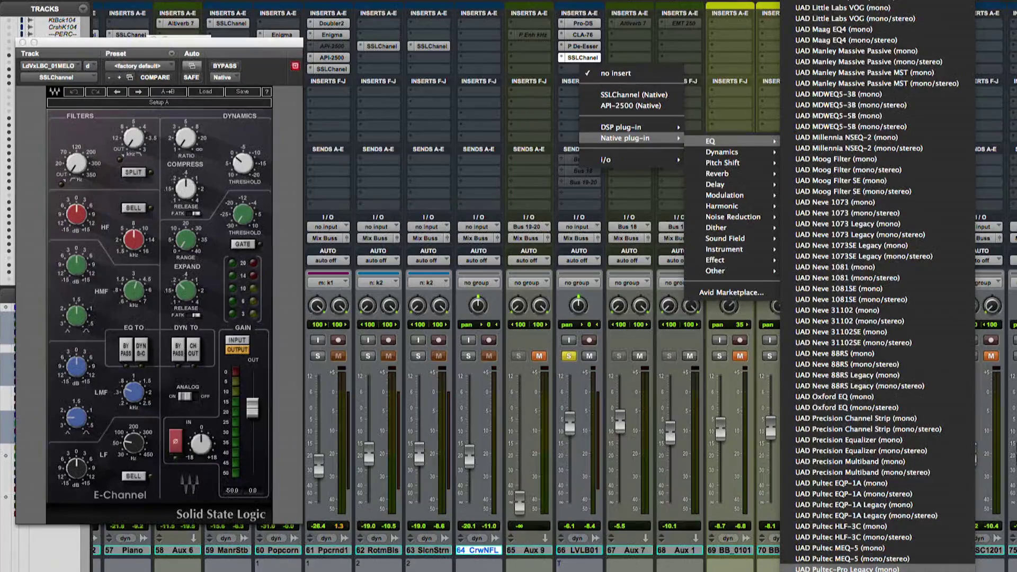
click(848, 568)
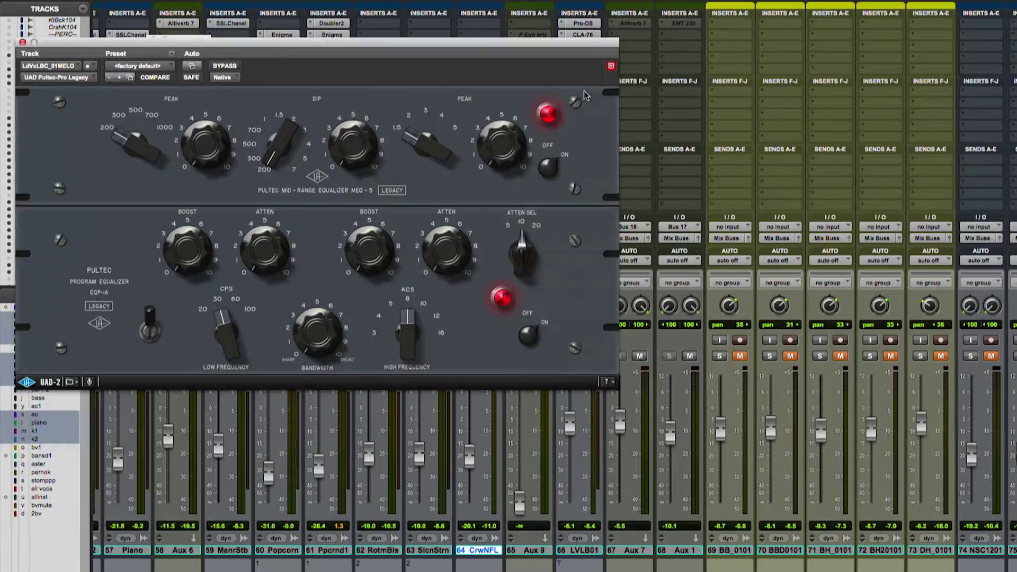
drag(573, 51, 564, 147)
- Insert the LA-2A Silver compressor after the Pultec
click(587, 88)
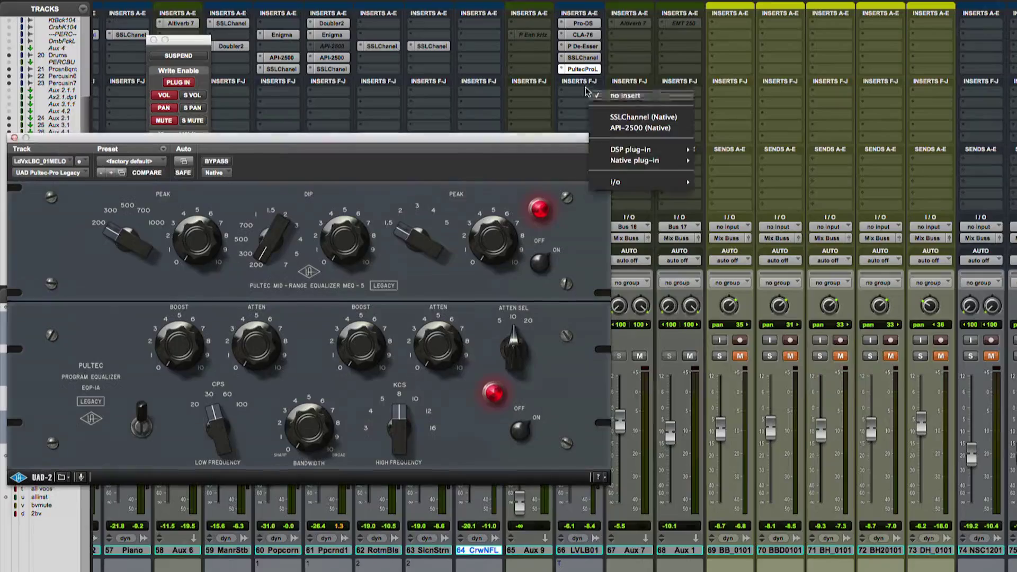
mouse_move(613, 164)
mouse_move(731, 174)
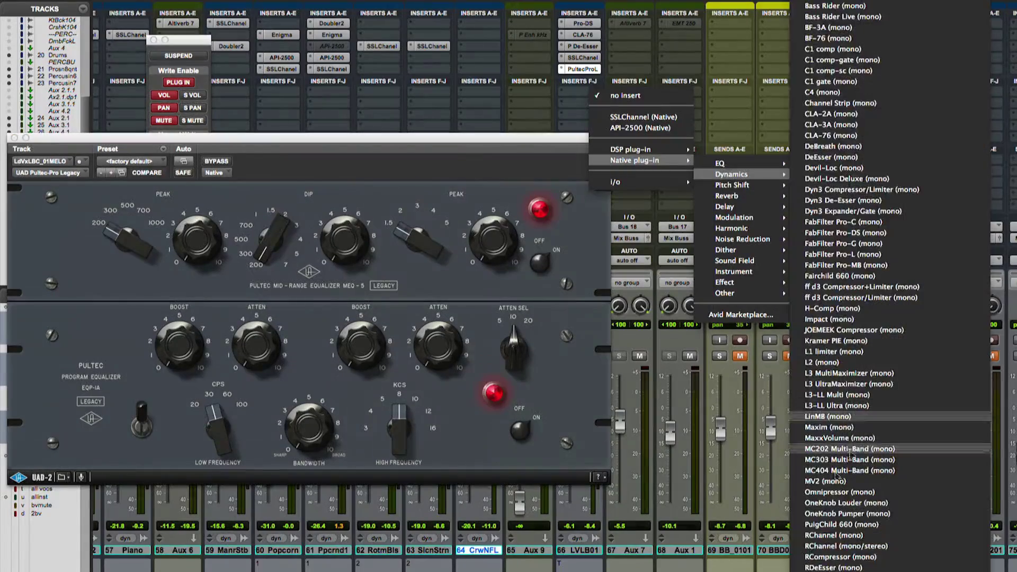
scroll(867, 426, down, 20)
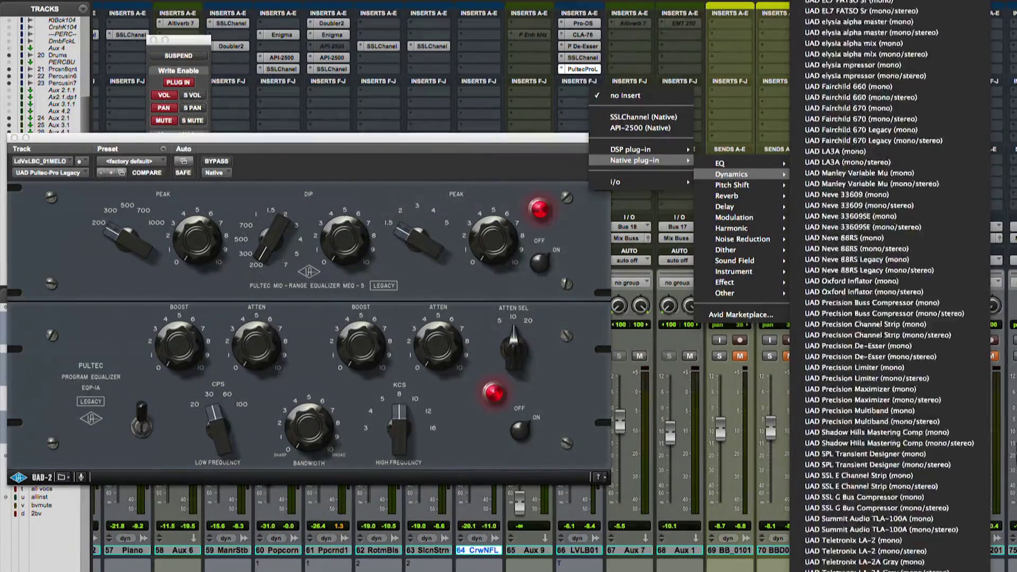
click(866, 419)
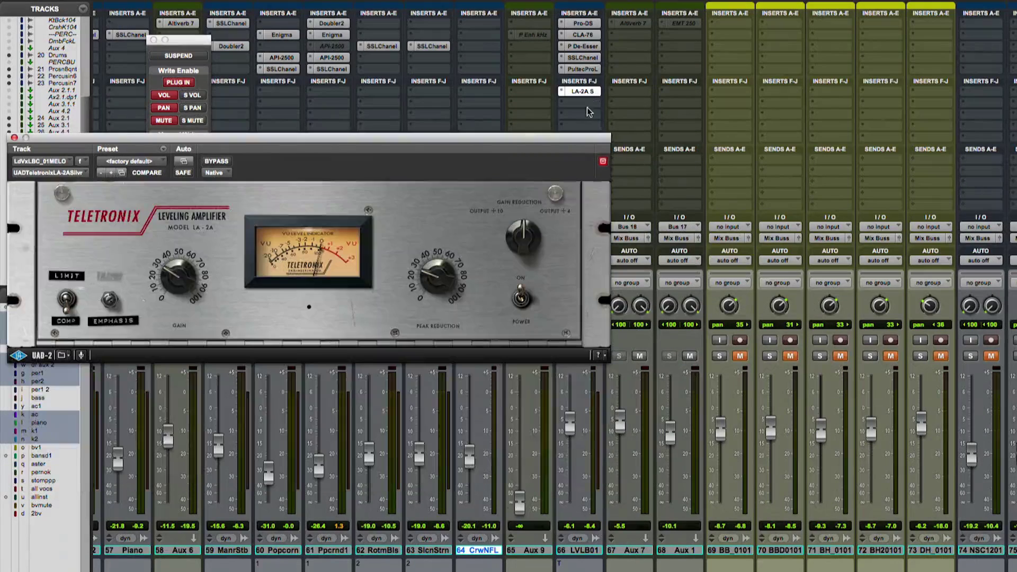
- Add the Maag EQ4 and then the Decapitator saturator after the LA-2A
click(578, 103)
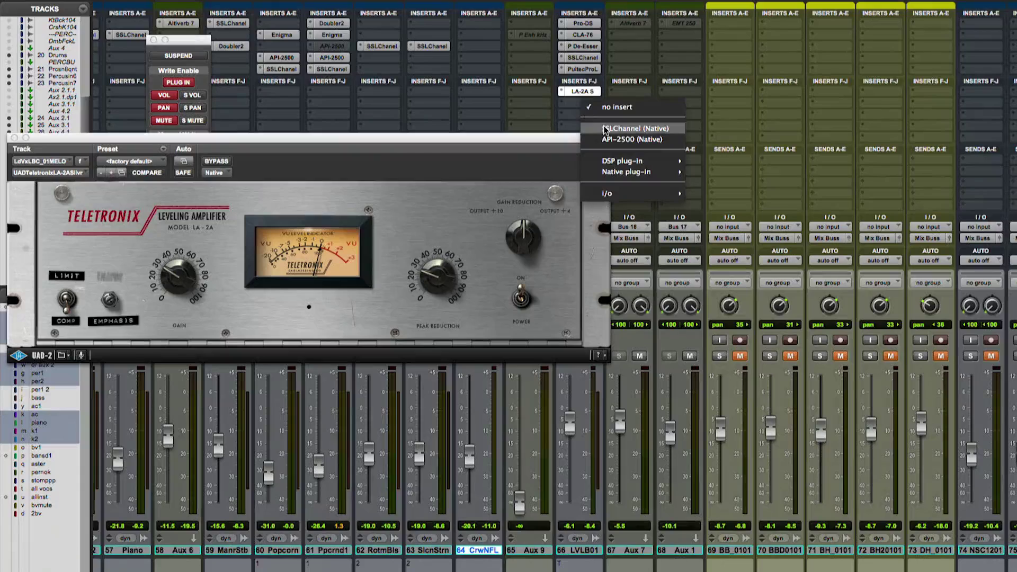
mouse_move(636, 172)
mouse_move(744, 176)
scroll(805, 530, down, 10)
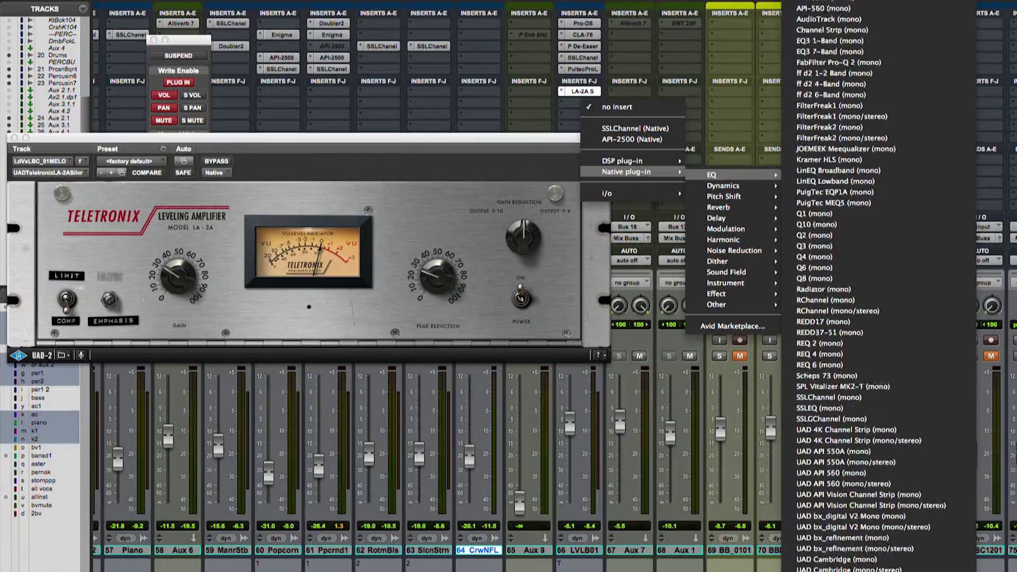
click(827, 518)
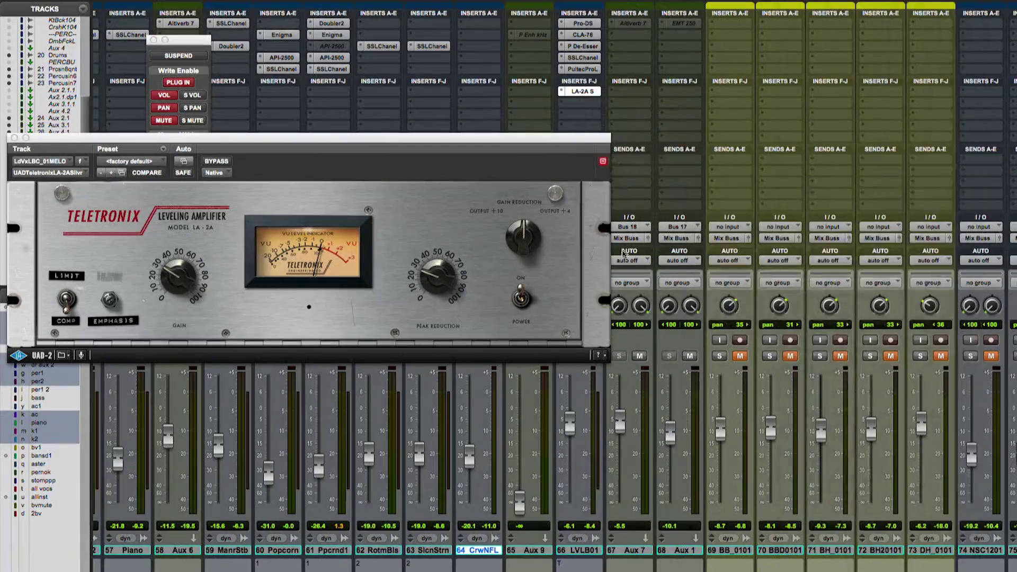
click(580, 114)
mouse_move(606, 186)
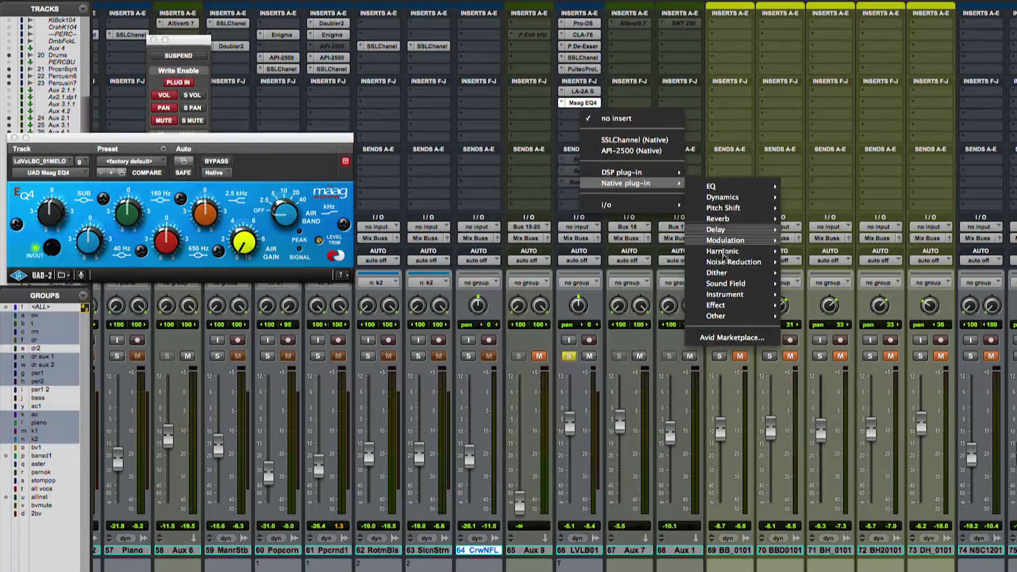
mouse_move(731, 251)
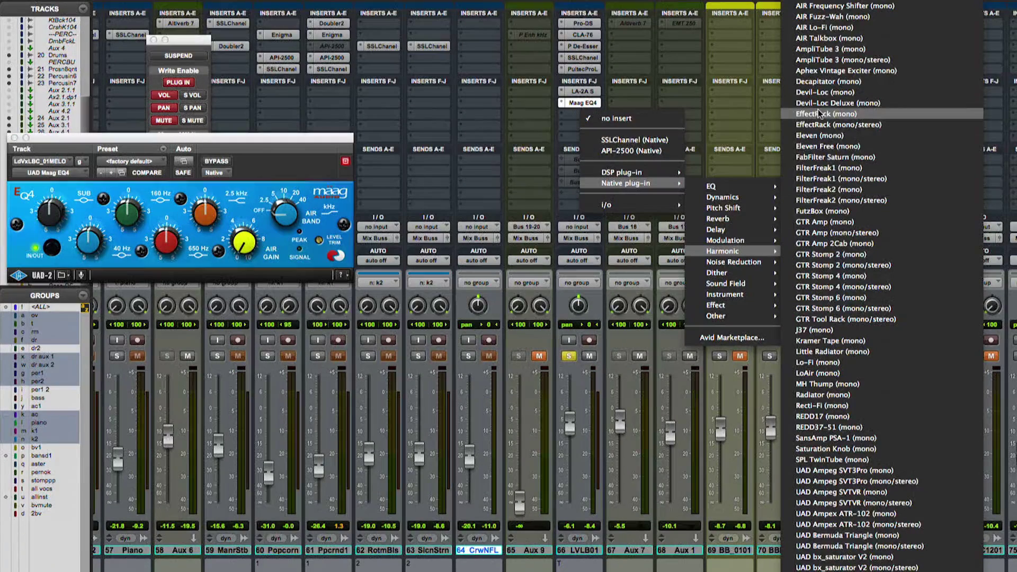
click(825, 82)
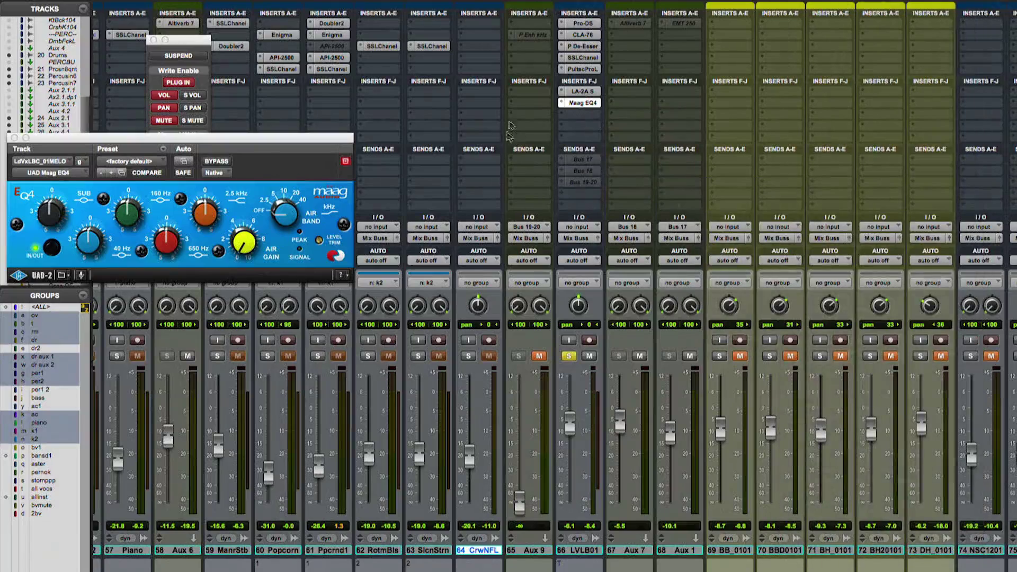
- Load the Single Vocal > Male Wide Band preset into the vocal's Pro-DS
click(584, 25)
click(326, 209)
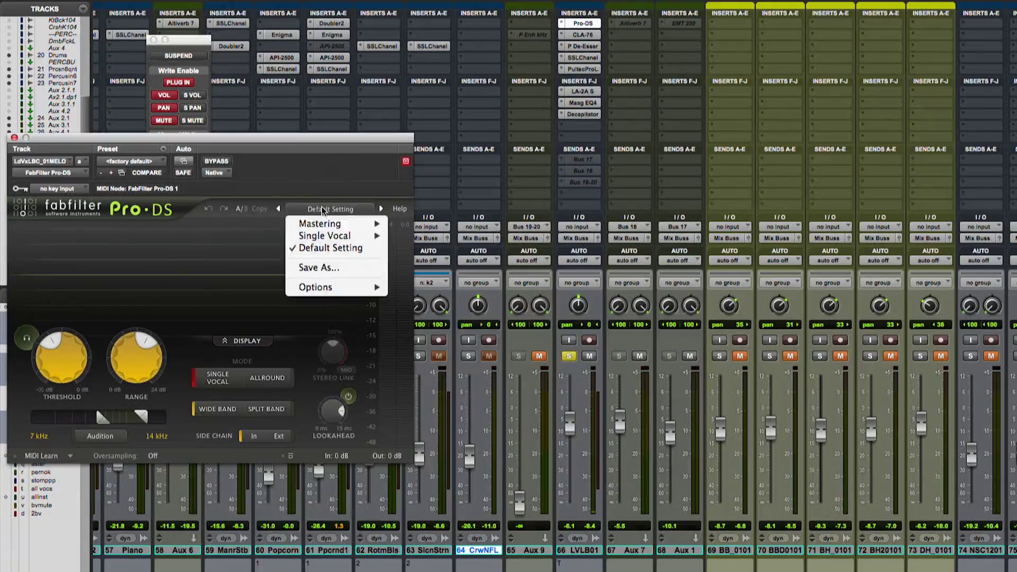
mouse_move(320, 238)
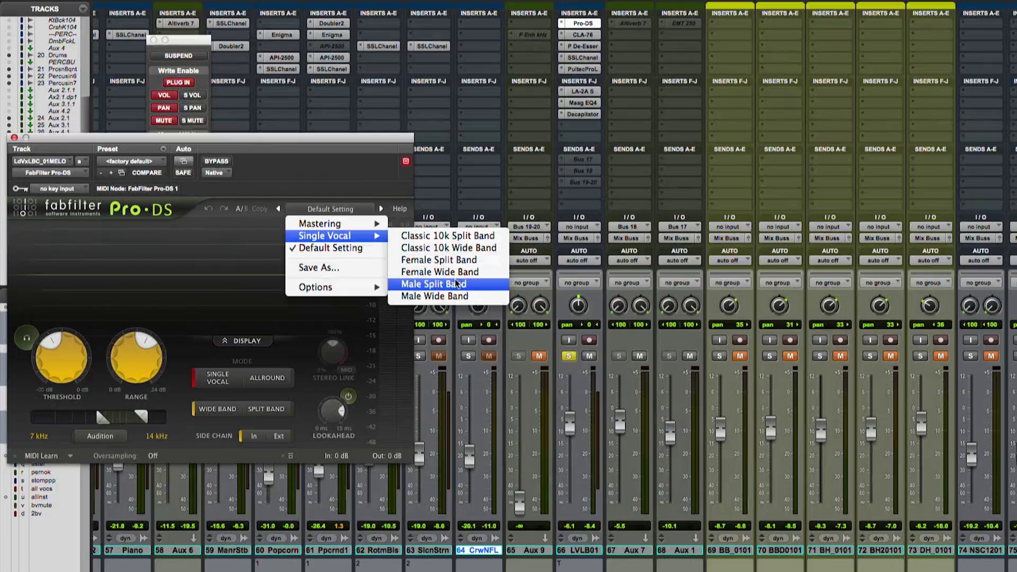
click(427, 296)
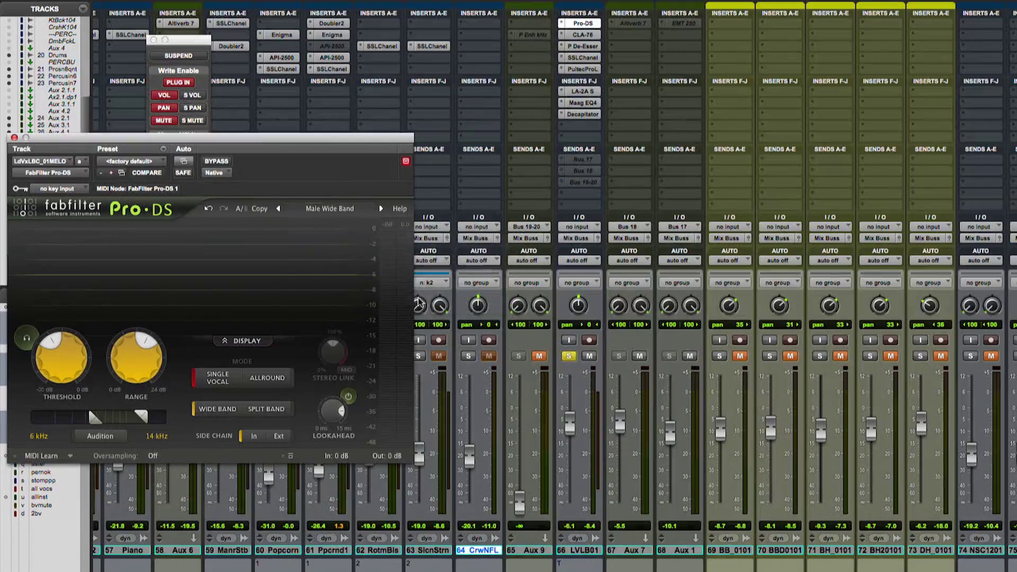
drag(319, 140, 356, 84)
- While the vocal plays, lower the Pro-DS threshold to about -20.3 dB
key(space)
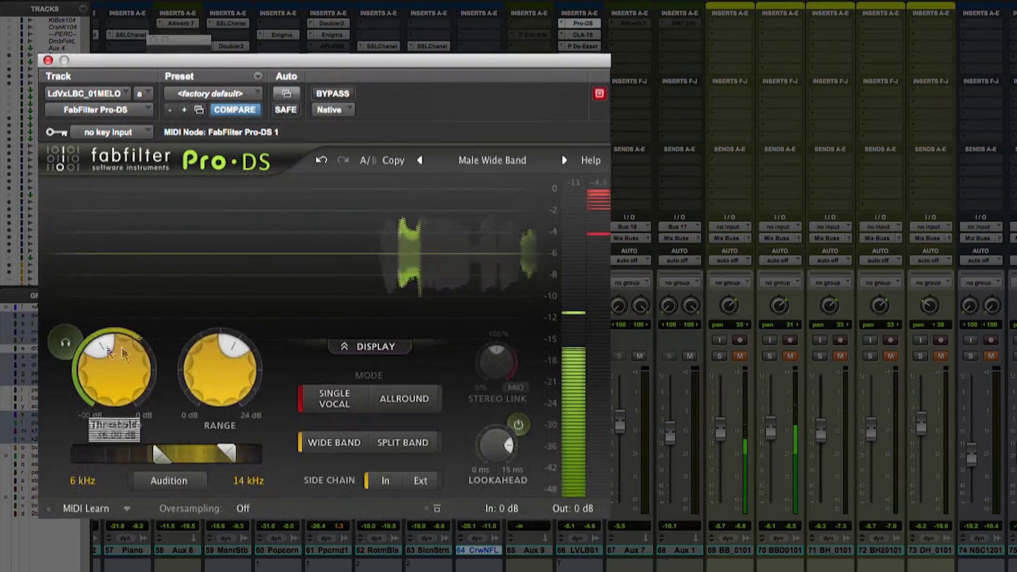
drag(101, 385, 104, 333)
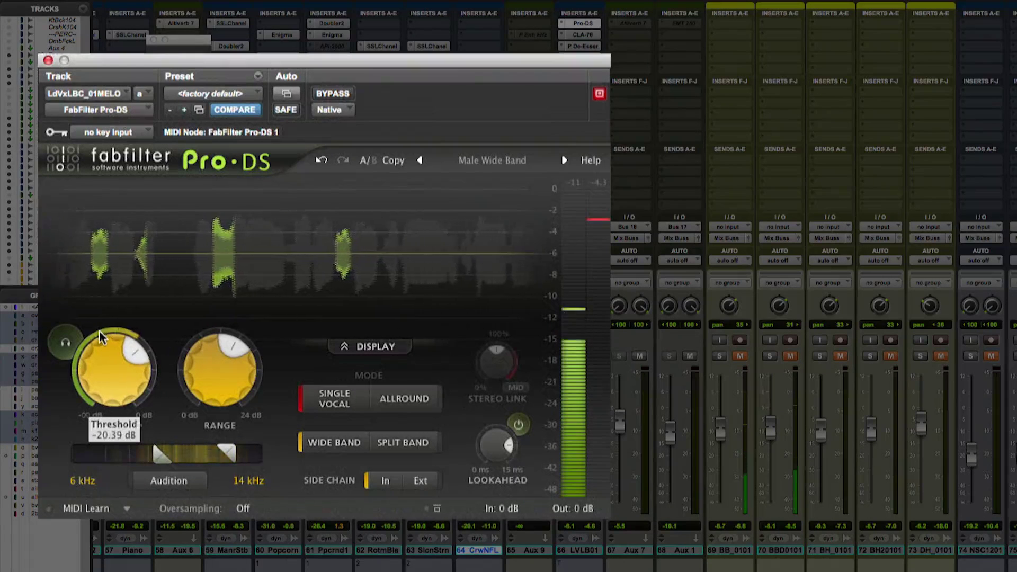
key(space)
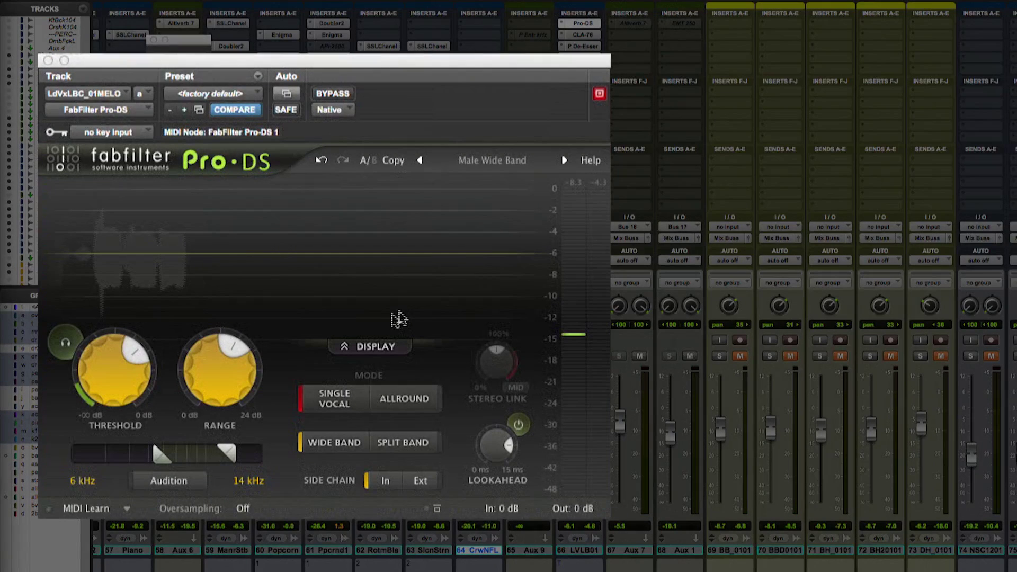
click(113, 343)
drag(112, 337, 112, 335)
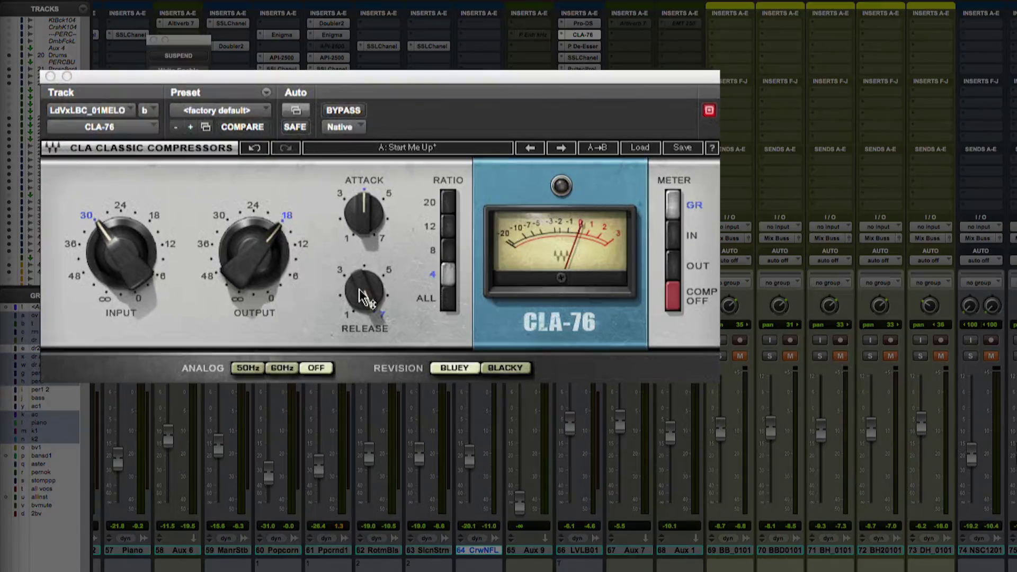
- Turn the CLA-76 Input knob from -30.0 to -30.1
click(121, 255)
drag(122, 255, 122, 256)
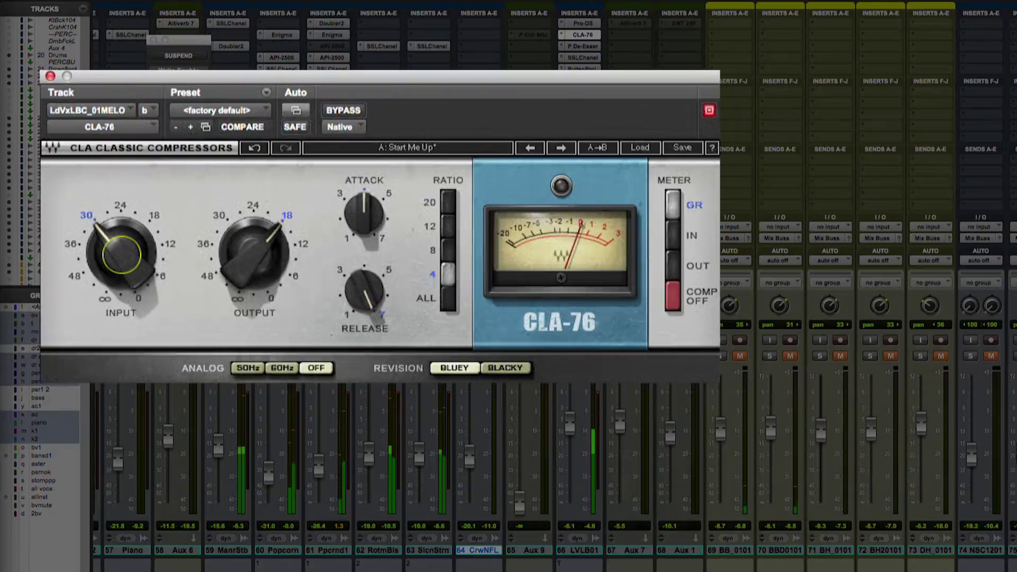
- Give the P De-Esser a 0.83 oct width and lower its threshold to -20.60 dB during playback
click(583, 46)
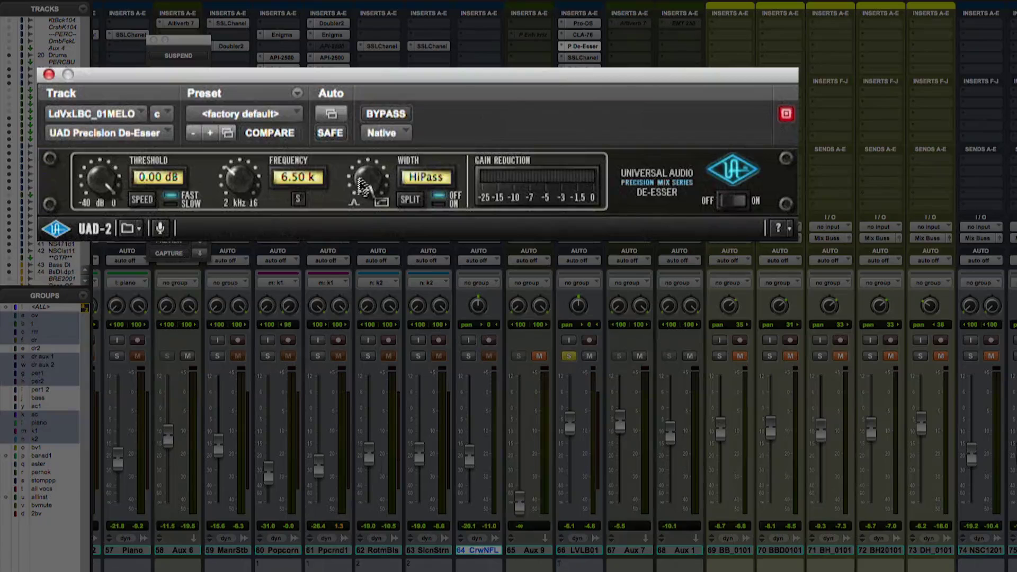
drag(361, 172, 361, 187)
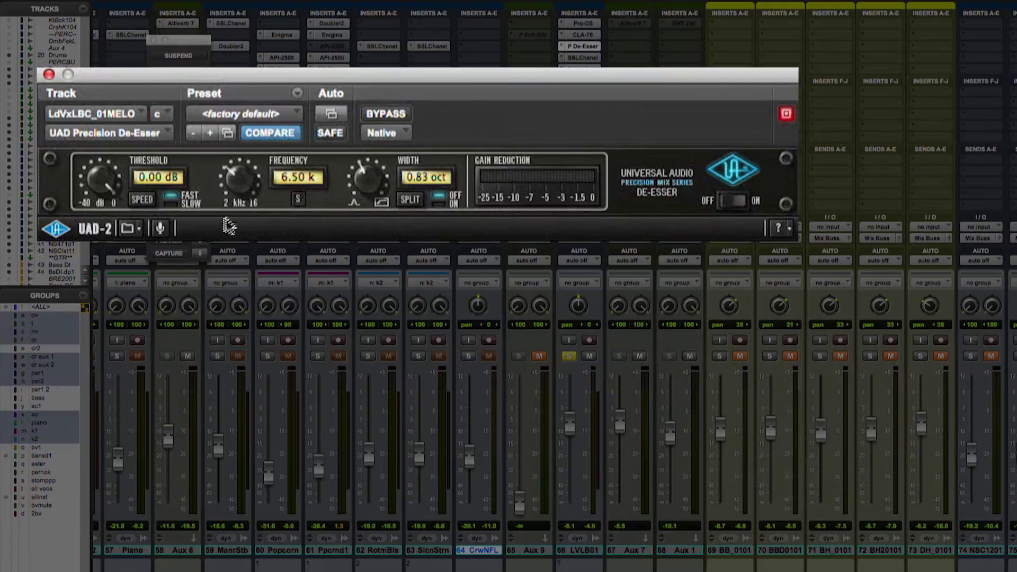
key(space)
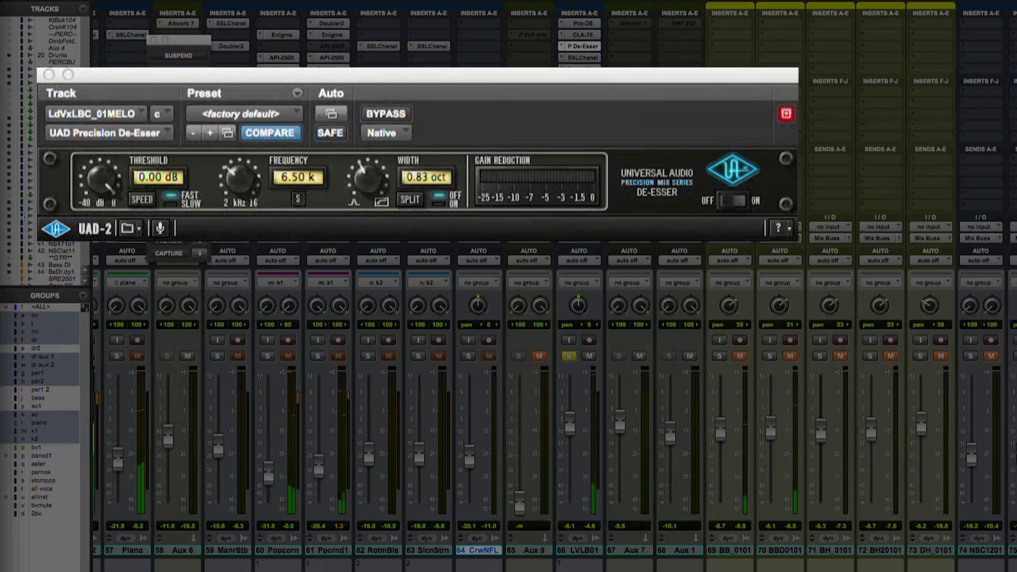
drag(100, 179, 87, 243)
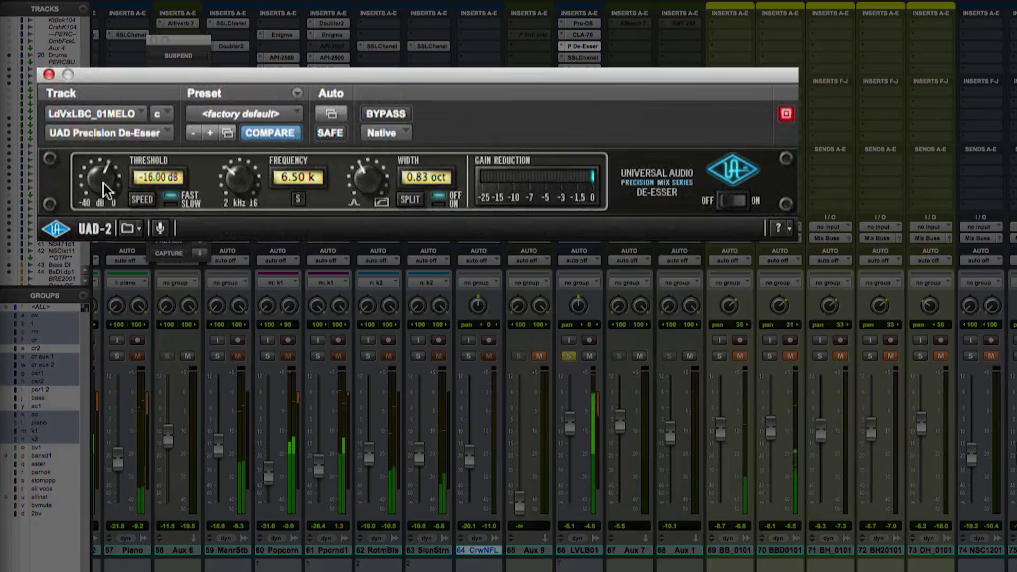
mouse_move(103, 183)
mouse_down()
mouse_move(98, 198)
mouse_move(97, 178)
mouse_up()
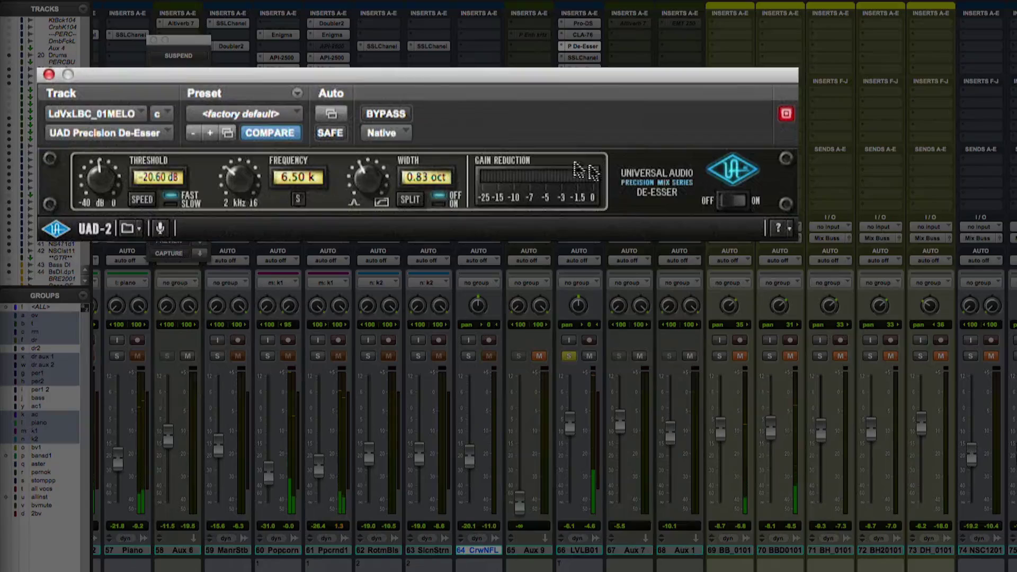
- Load user preset mnlv1 on the vocal's SSLChannel and raise the HF gain a touch
click(575, 58)
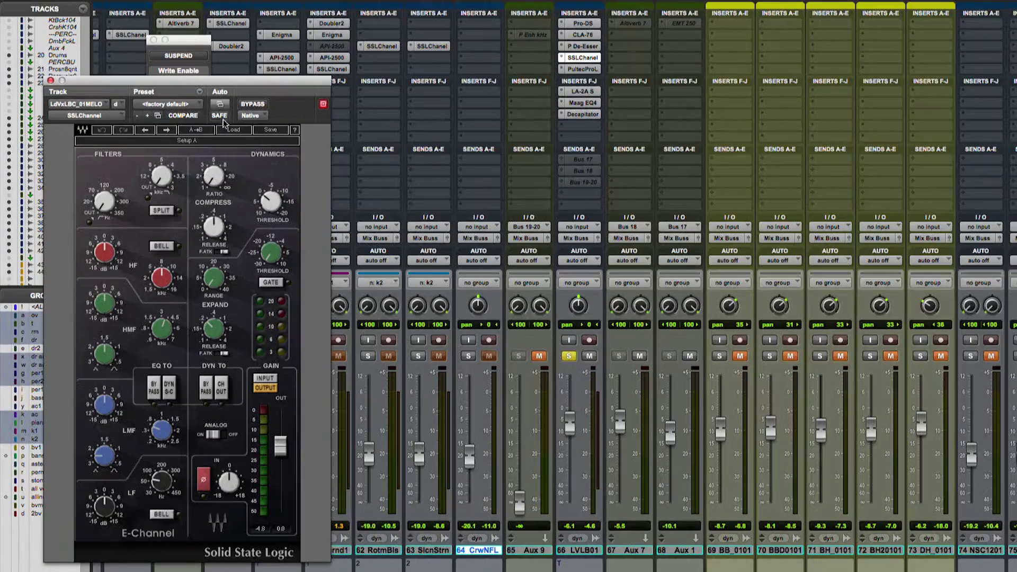
click(234, 131)
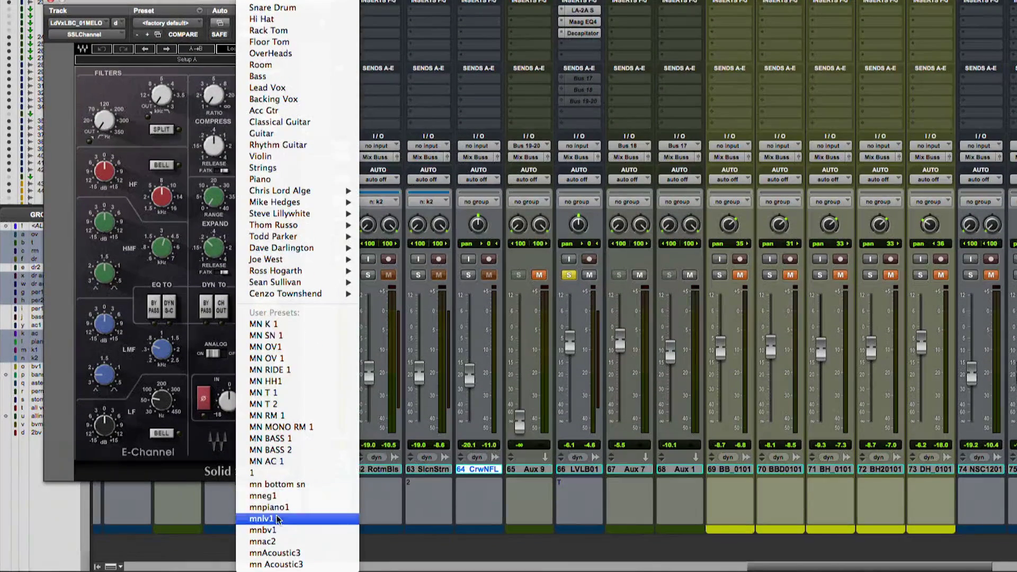
click(277, 520)
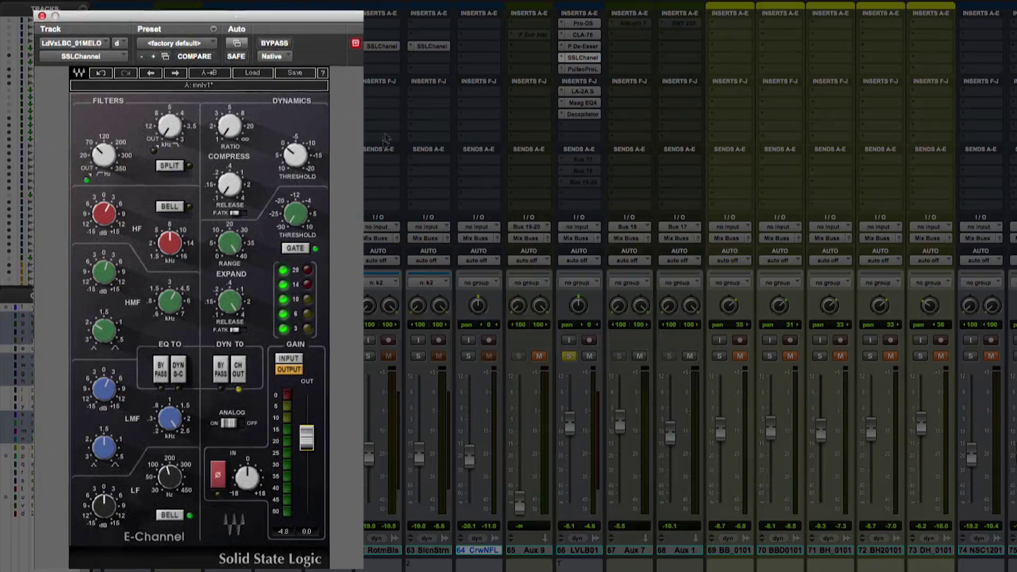
drag(106, 213, 113, 210)
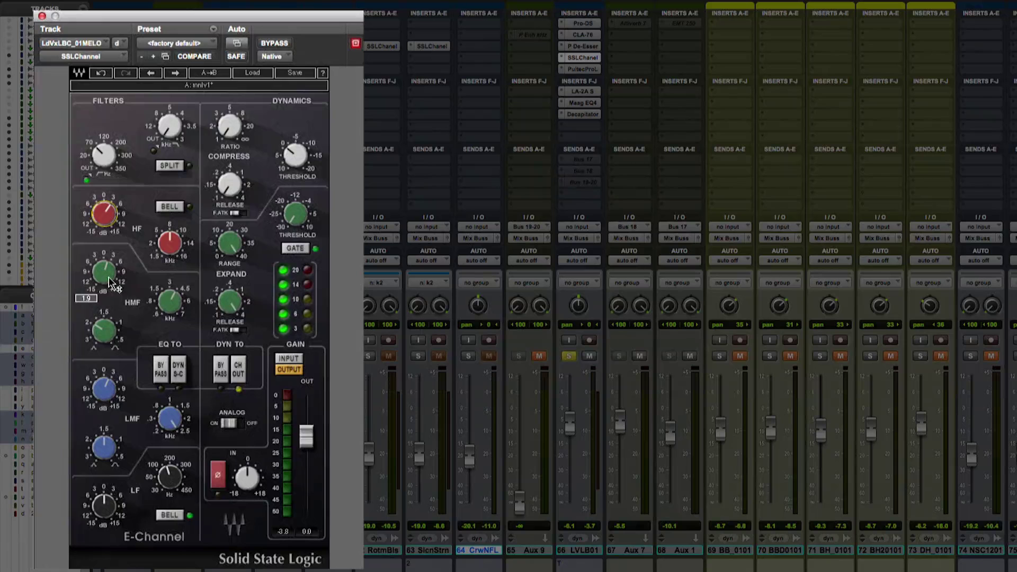
- Switch the vocal Pultec's low-frequency band to 100 Hz and trim its low boost slightly
mouse_move(104, 388)
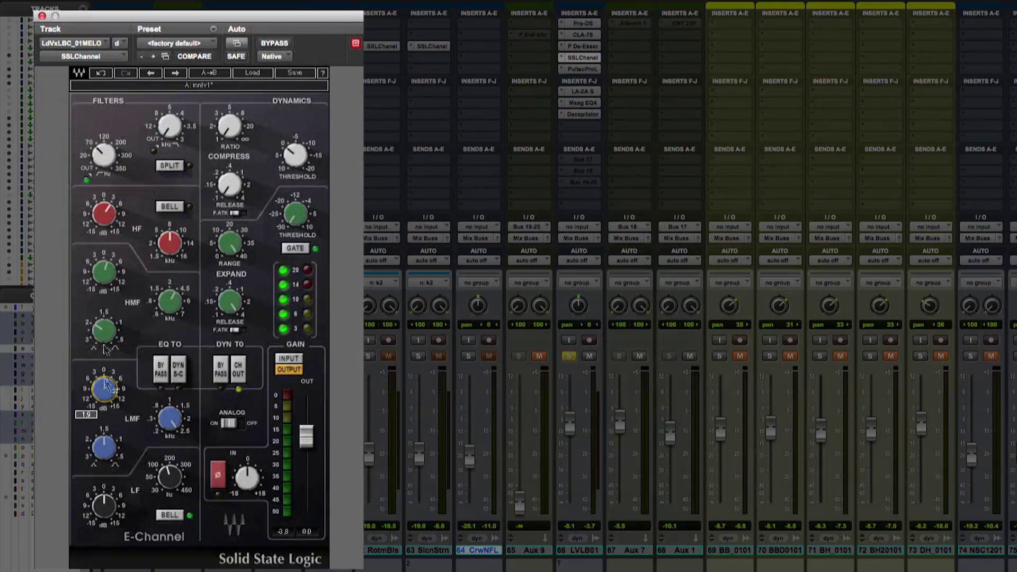
mouse_move(105, 214)
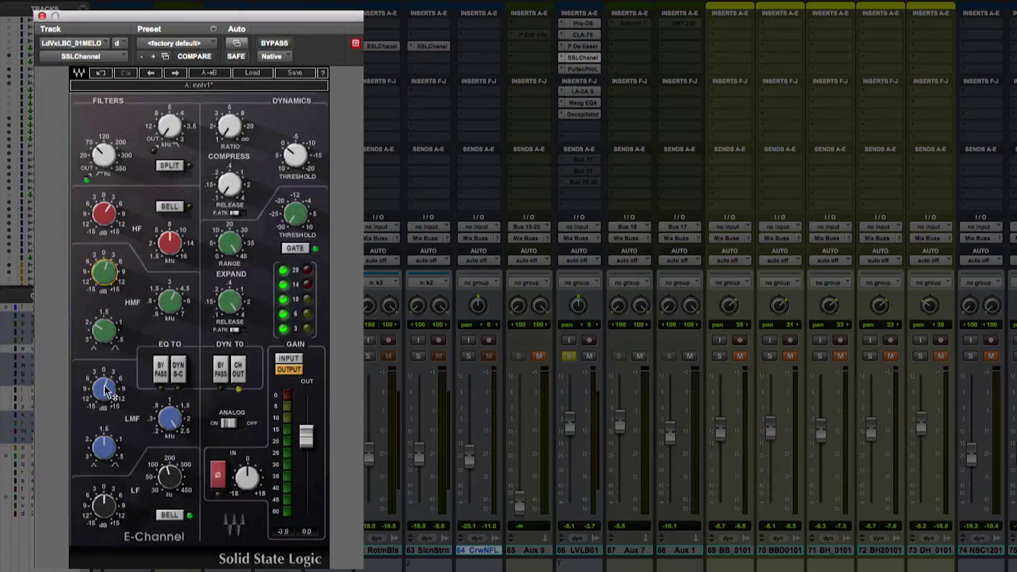
mouse_move(103, 505)
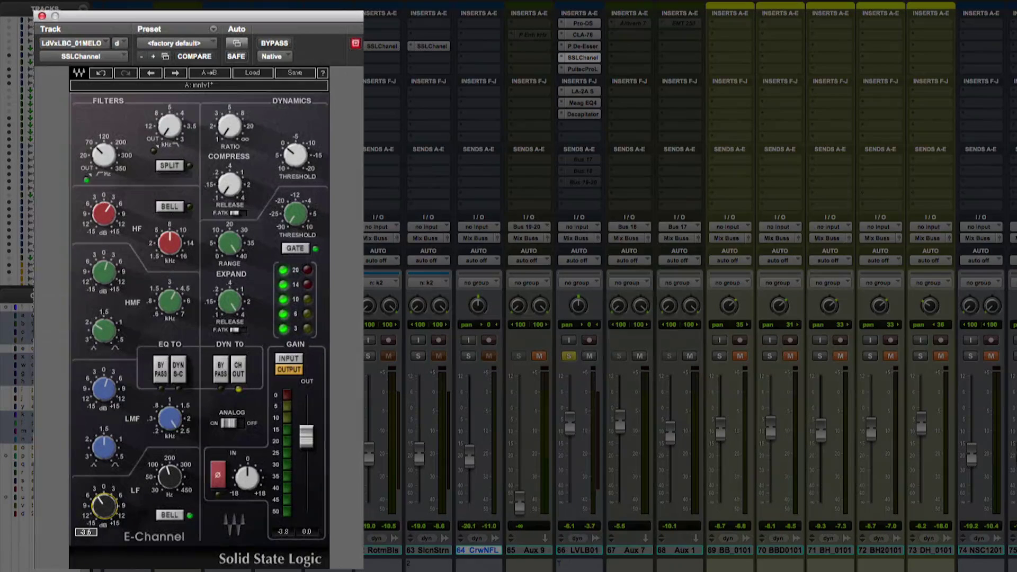
click(581, 69)
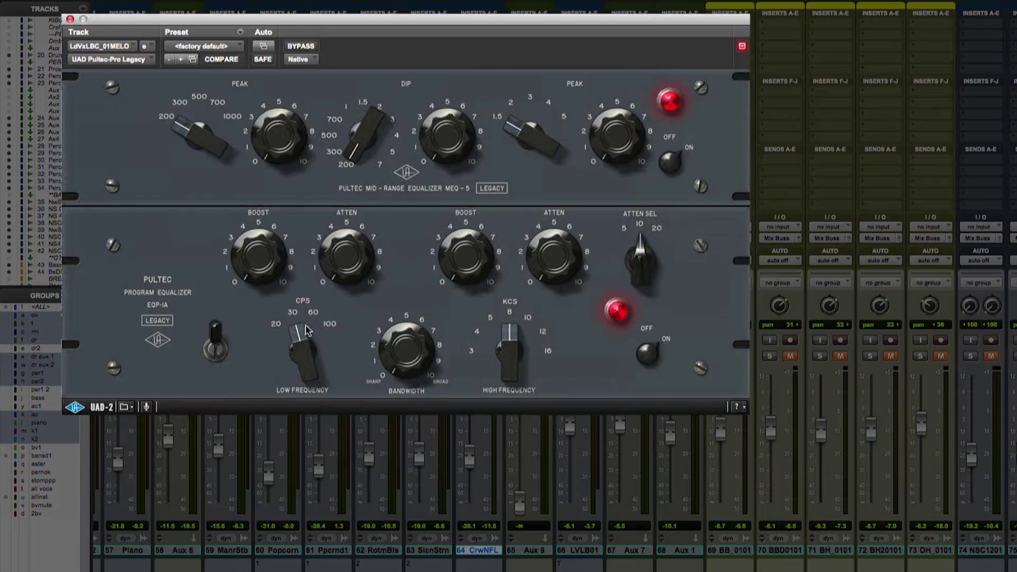
click(307, 330)
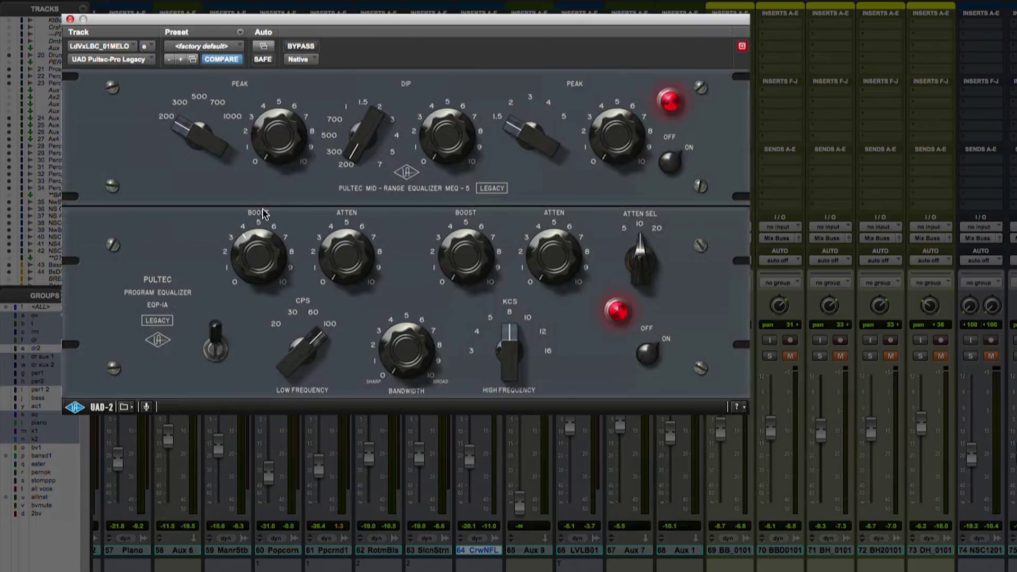
drag(263, 216, 260, 220)
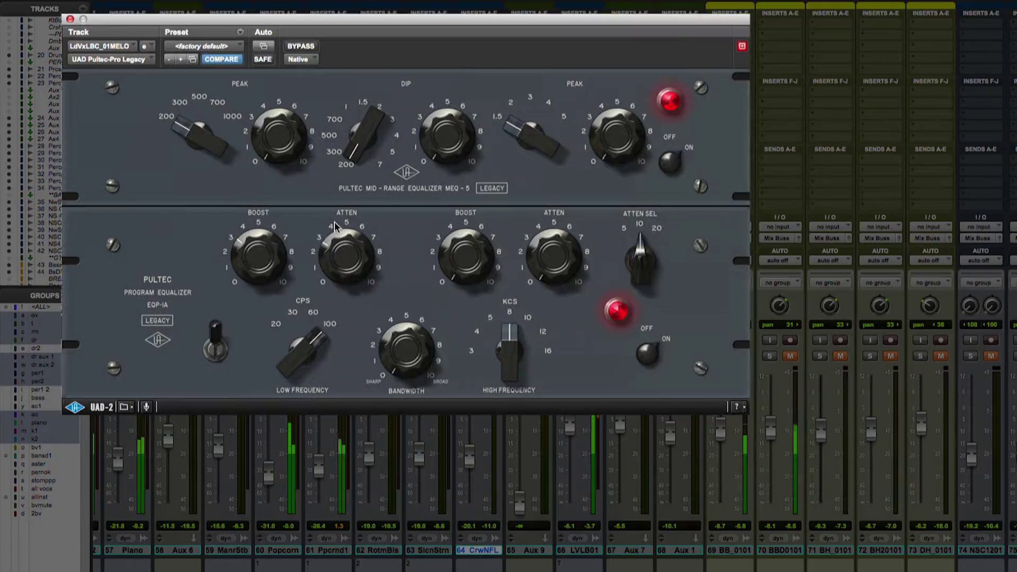
drag(253, 249, 255, 214)
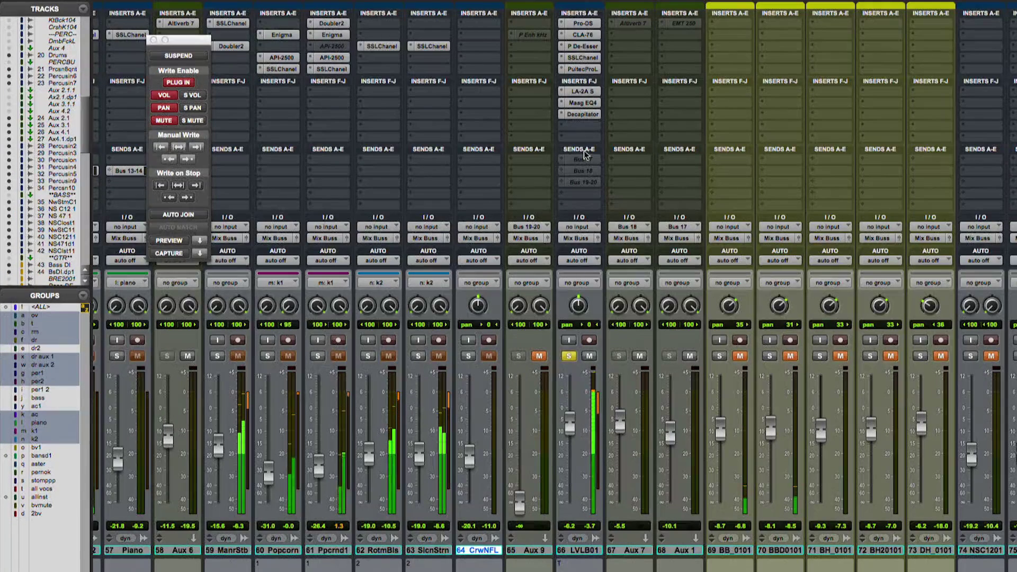
- Add a little more peak reduction on the vocal's LA-2A
click(583, 92)
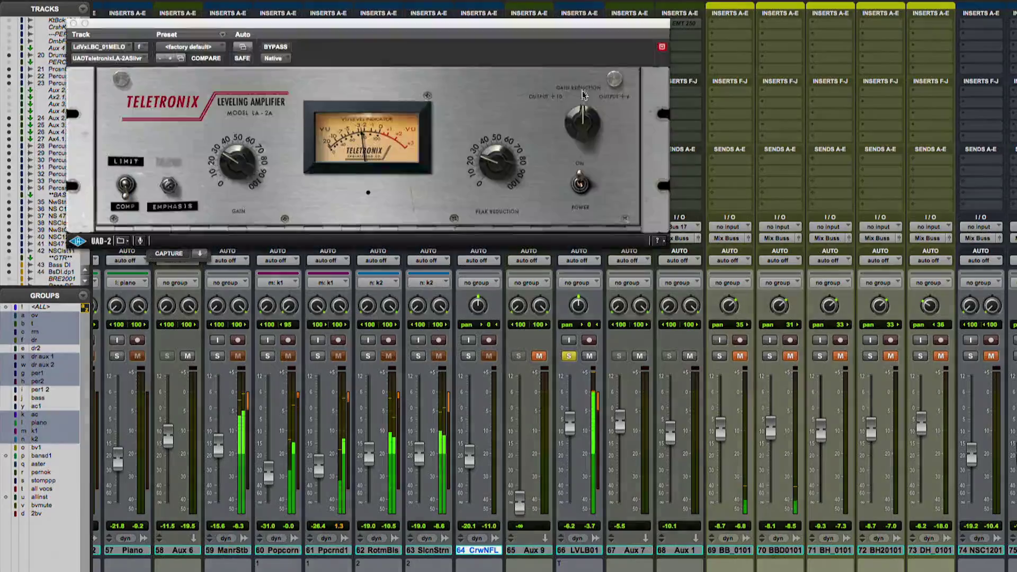
drag(488, 170, 487, 164)
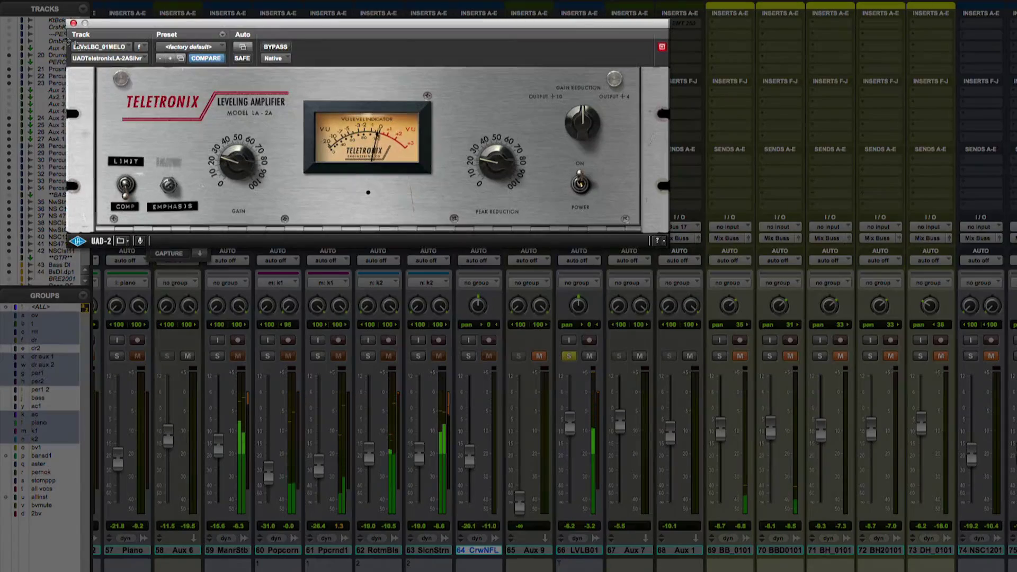
click(72, 24)
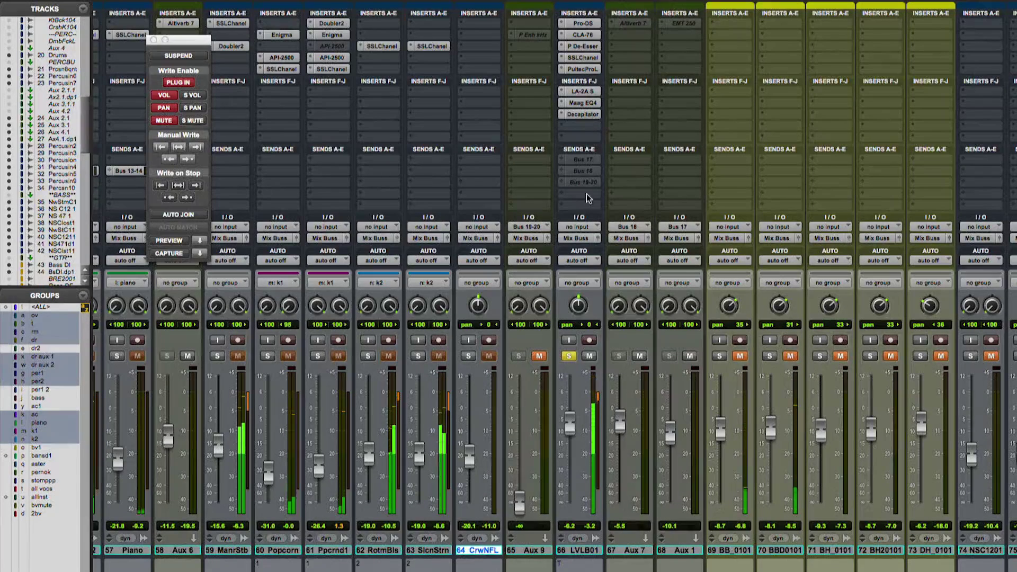
- Raise the low-frequency gain on the vocal's SSL channel strip
click(578, 69)
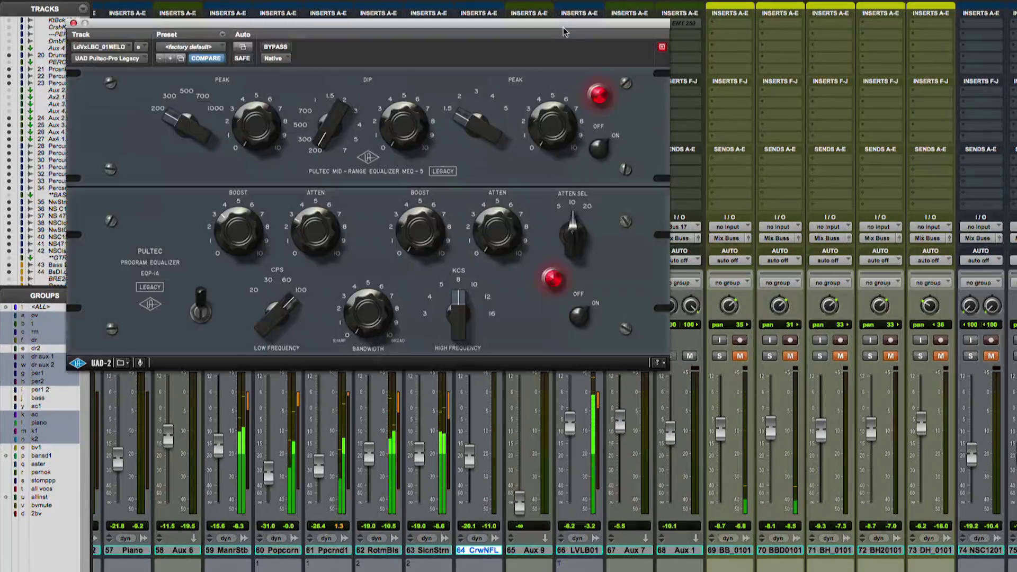
drag(562, 31, 541, 121)
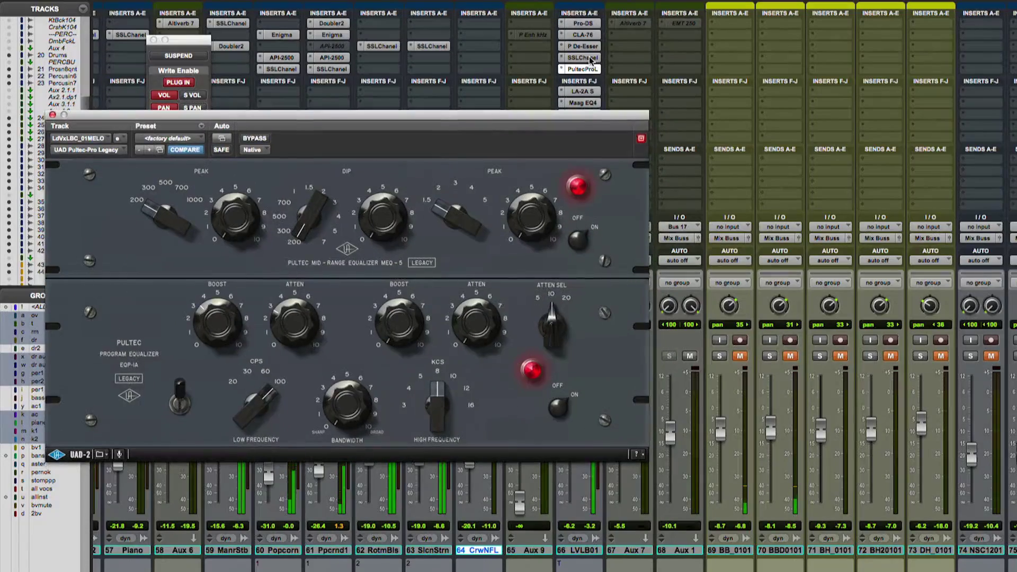
click(590, 60)
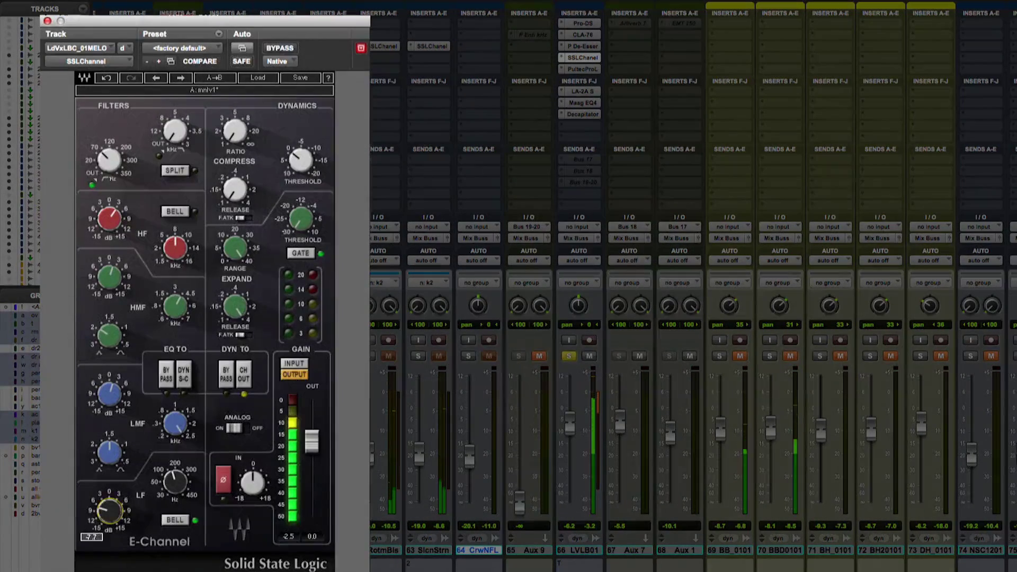
drag(110, 511, 110, 479)
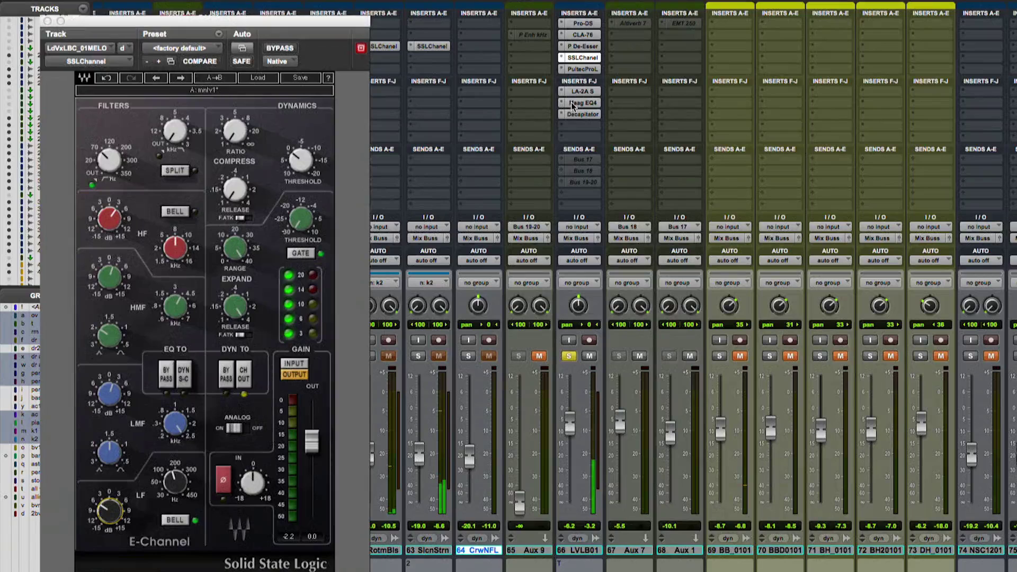
- Boost the vocal Maag EQ4 sub by 3 dB and 2.5 kHz to +0.5, then raise Decapitator drive to about 3
click(571, 102)
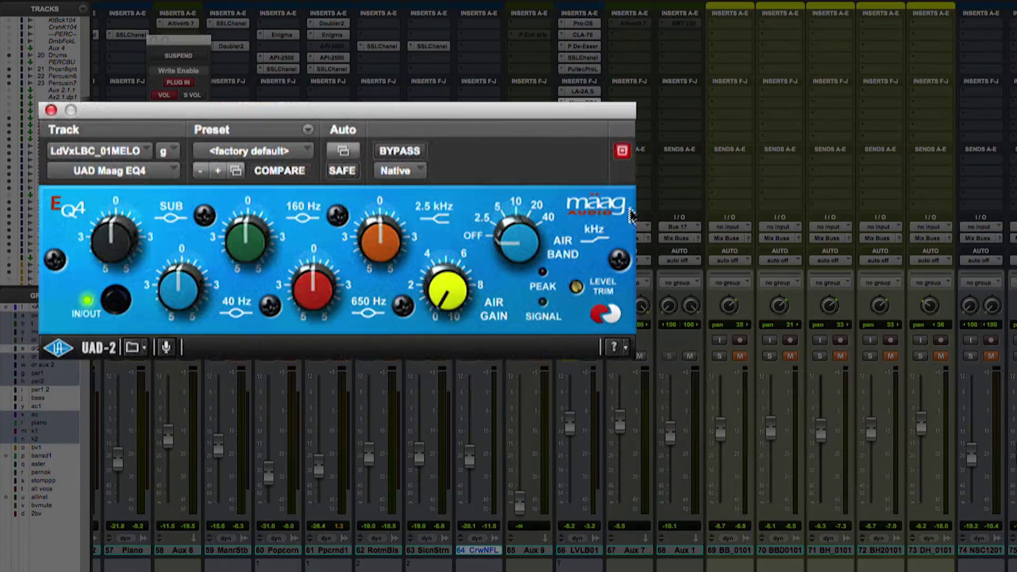
mouse_move(117, 227)
mouse_down()
mouse_move(120, 172)
mouse_move(103, 224)
mouse_move(108, 215)
mouse_up()
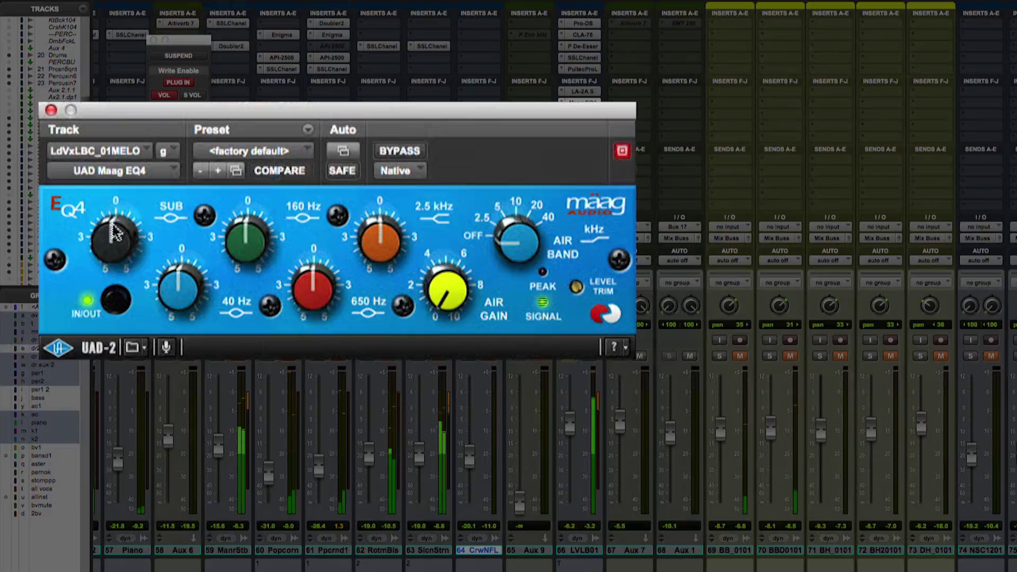
click(114, 238)
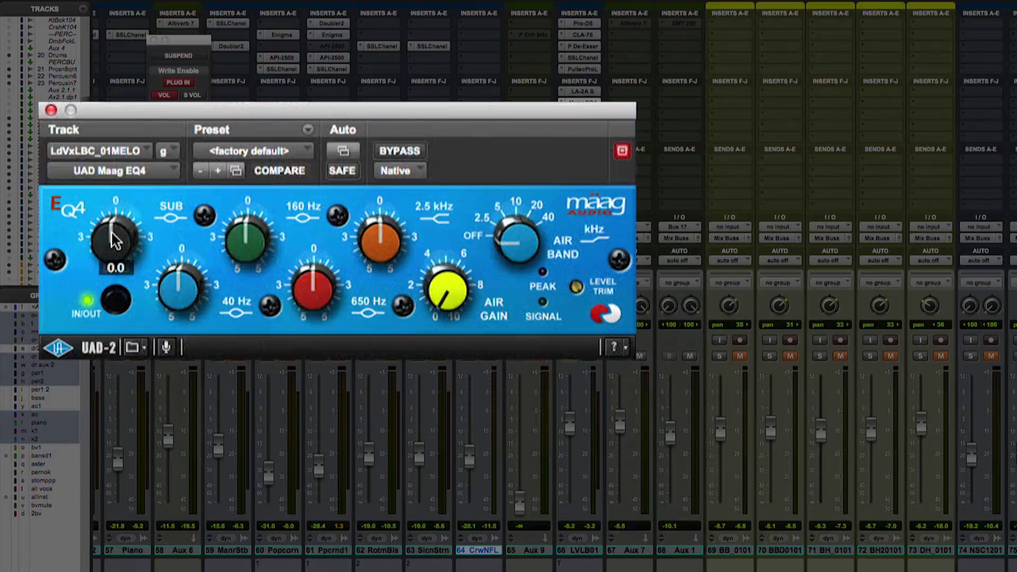
drag(114, 241, 112, 195)
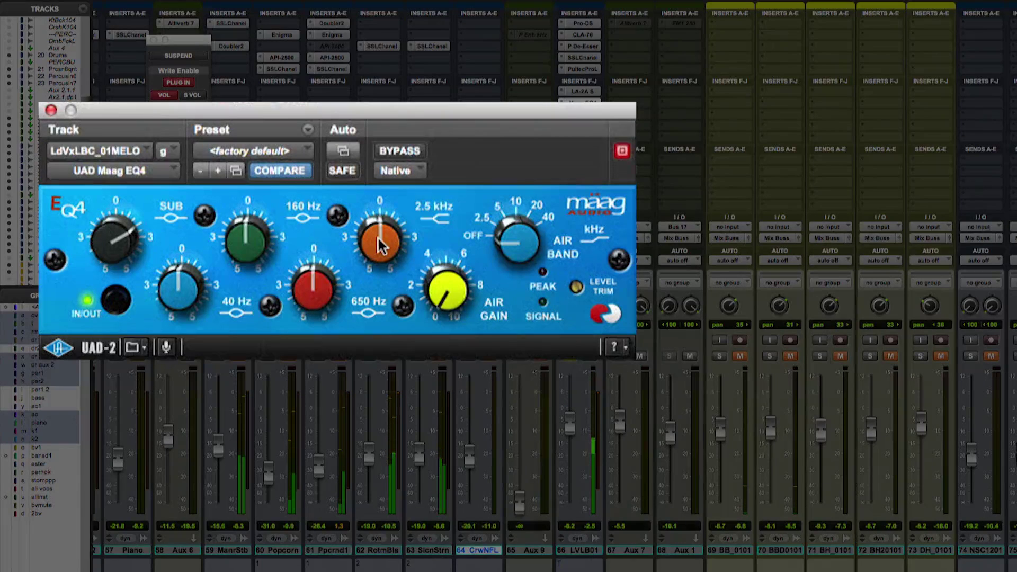
drag(377, 236, 380, 237)
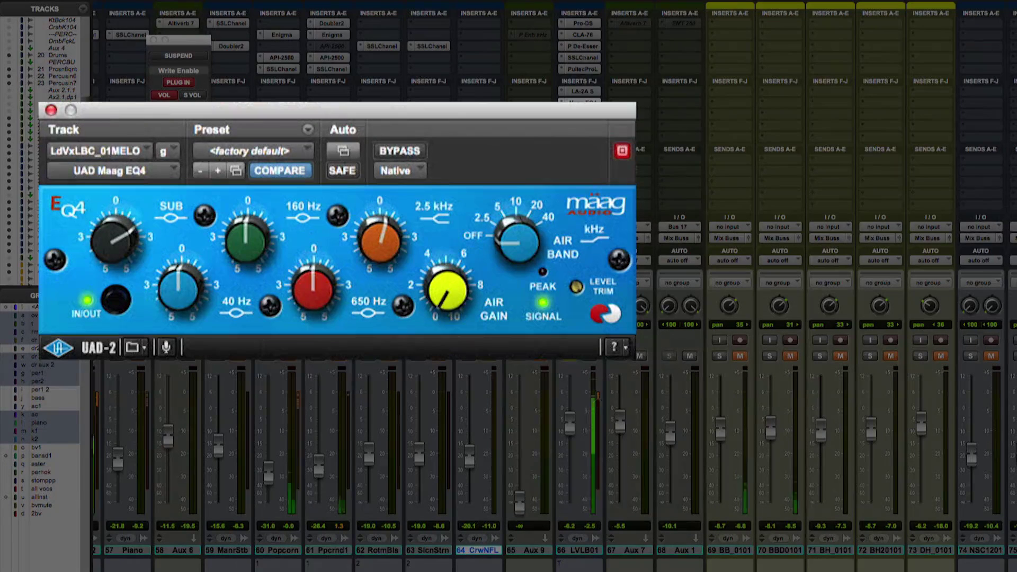
click(574, 362)
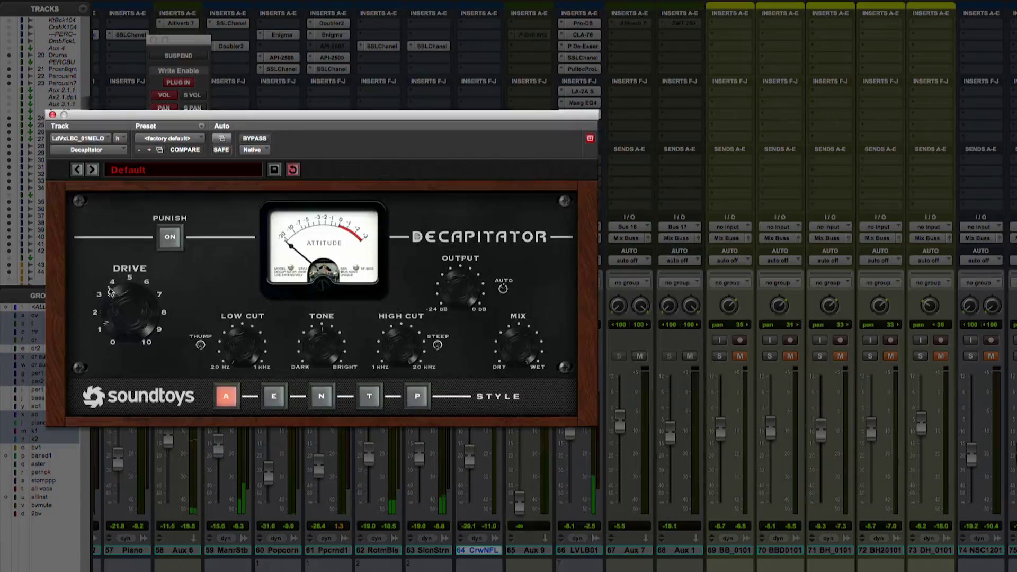
drag(110, 291, 112, 272)
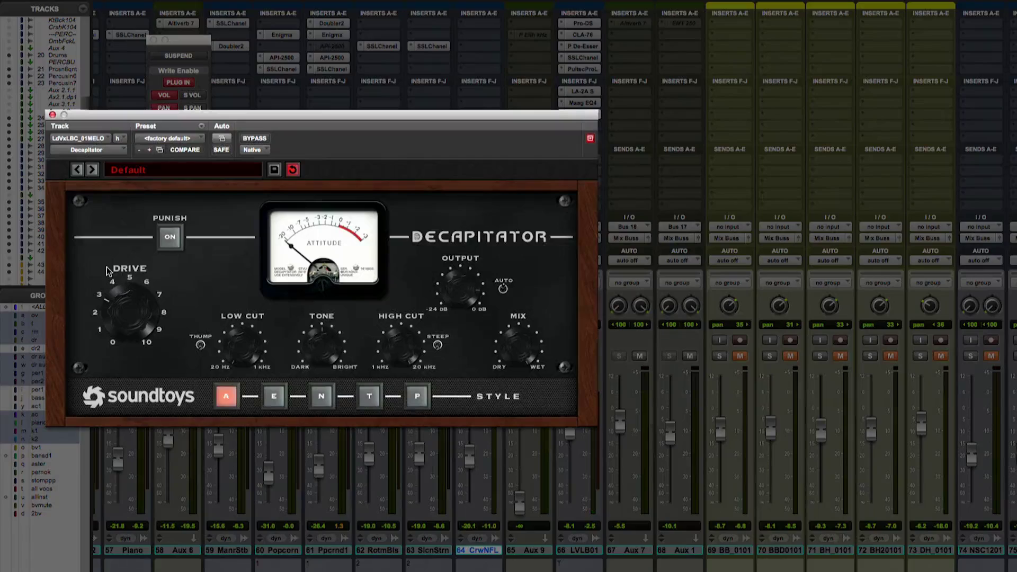
- Lower the LVLB01 vocal fader a few dB and bring up Aux 1's EMT 250 reverb
click(52, 115)
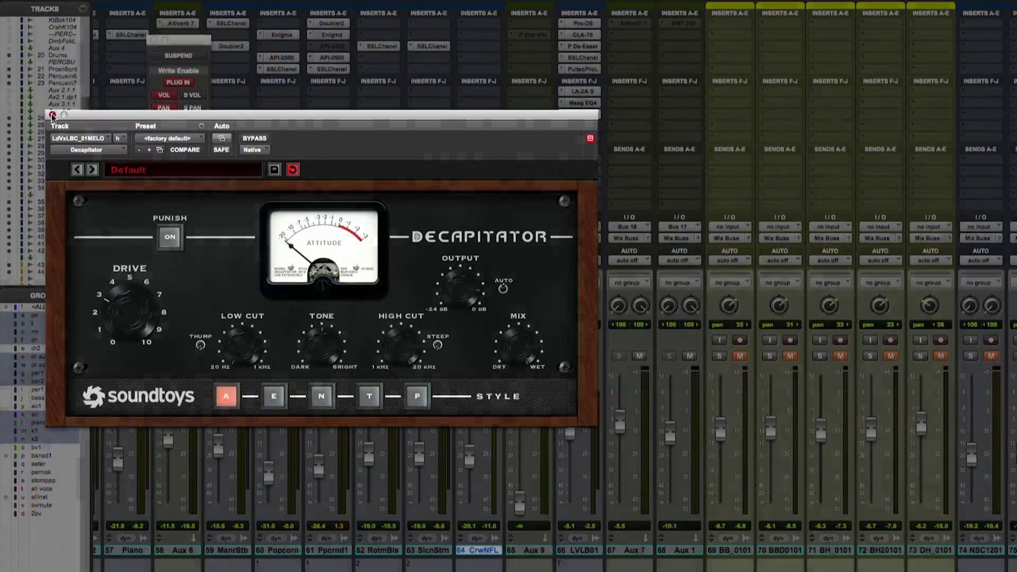
drag(570, 431, 568, 436)
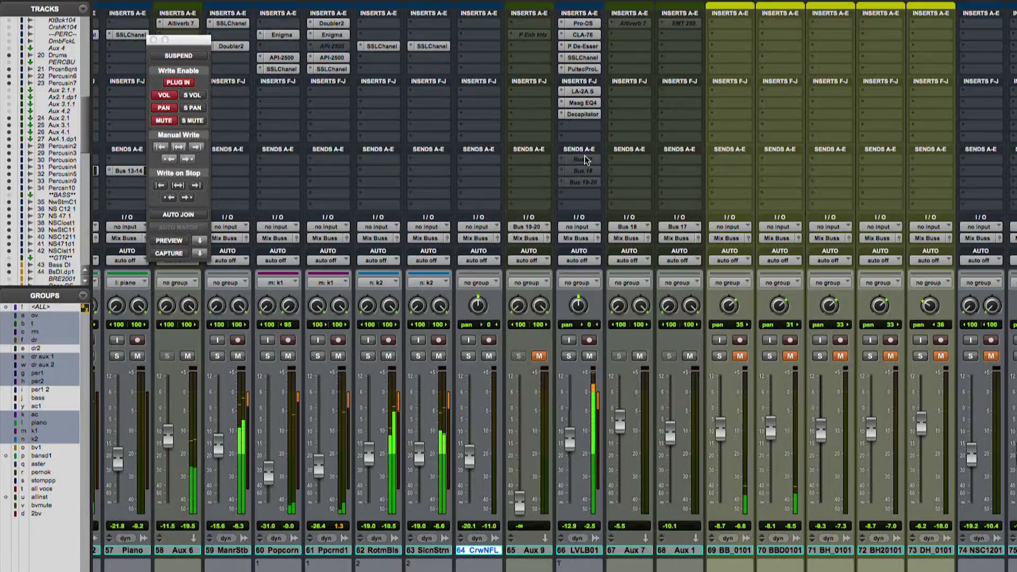
click(683, 24)
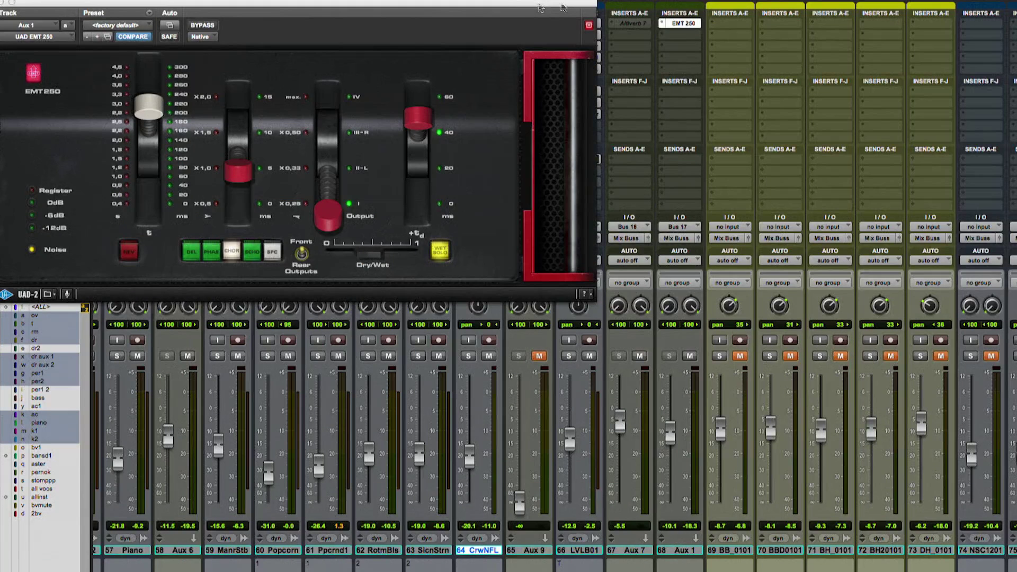
- Load the 107 Echo Chamber Cello 5 preset into Aux 7's Altiverb
click(626, 24)
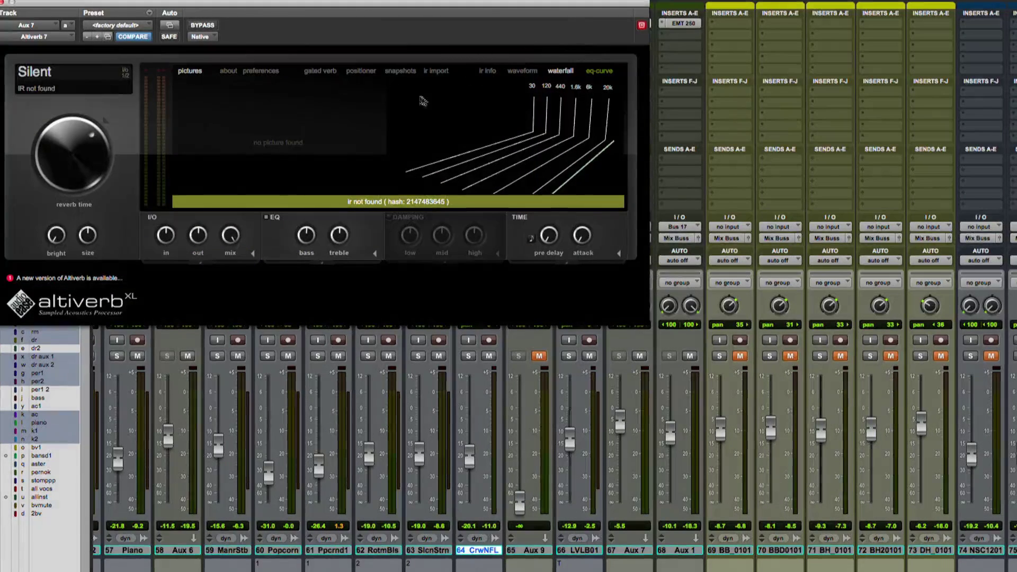
click(131, 25)
mouse_move(151, 3)
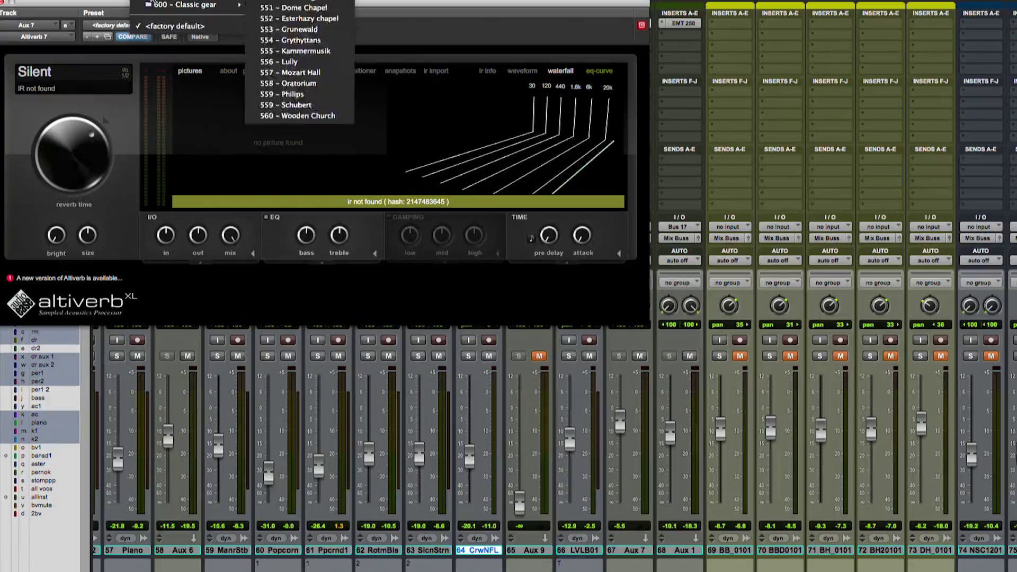
mouse_move(192, 6)
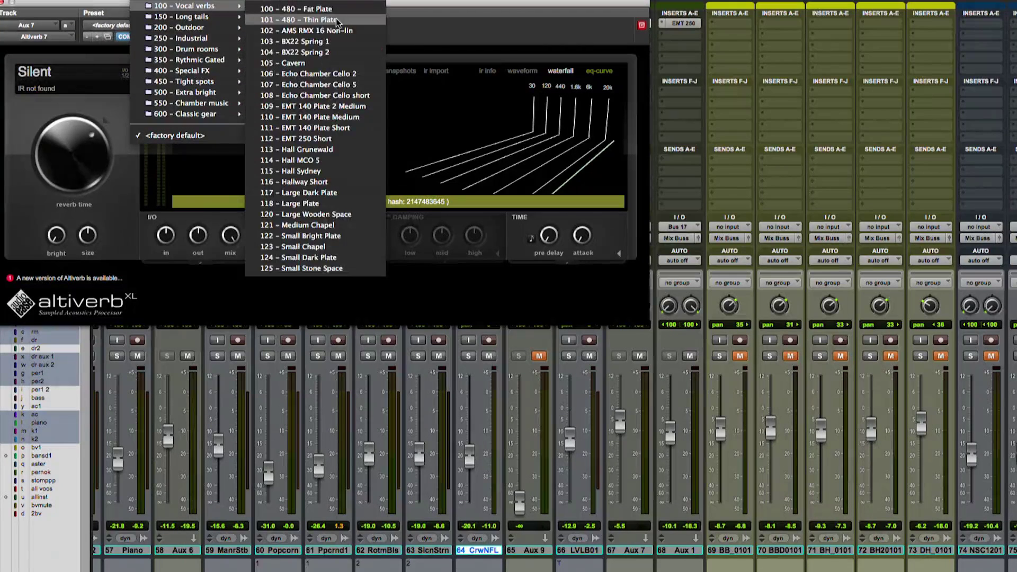
click(318, 84)
drag(419, 5, 318, 2)
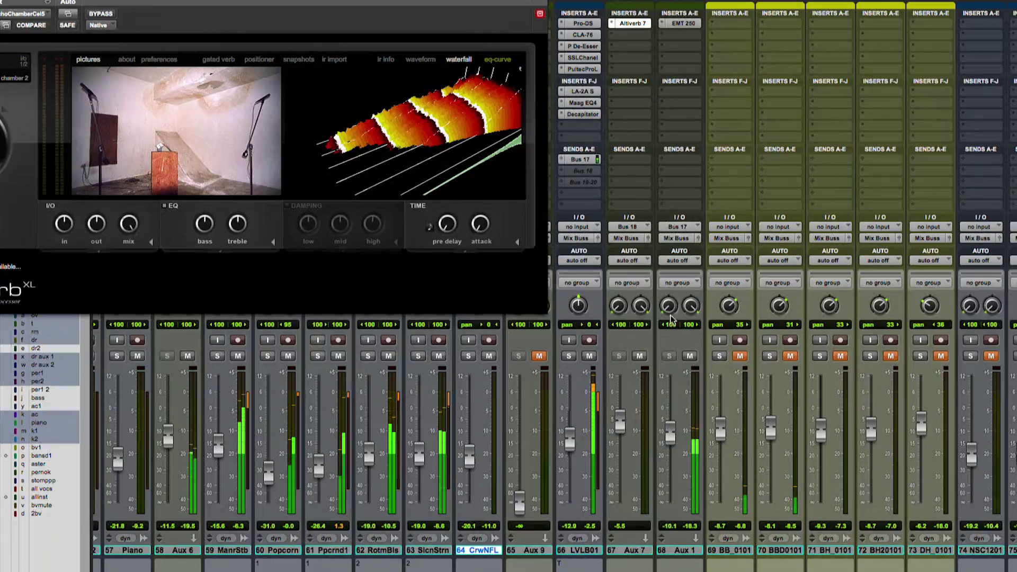
- Pull the Aux 7 return fully down and solo the LVLB01 vocal
drag(621, 422, 620, 503)
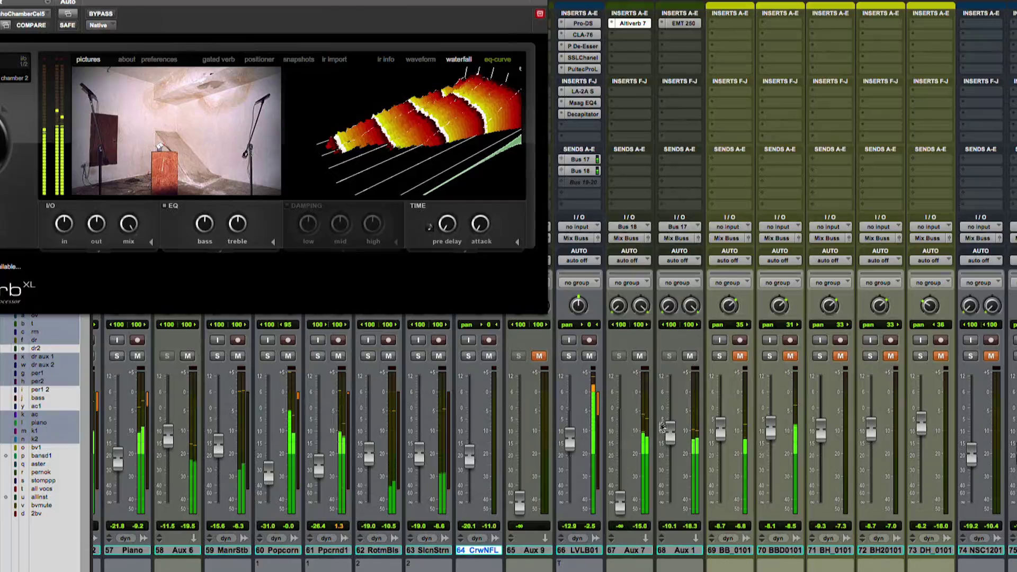
click(569, 356)
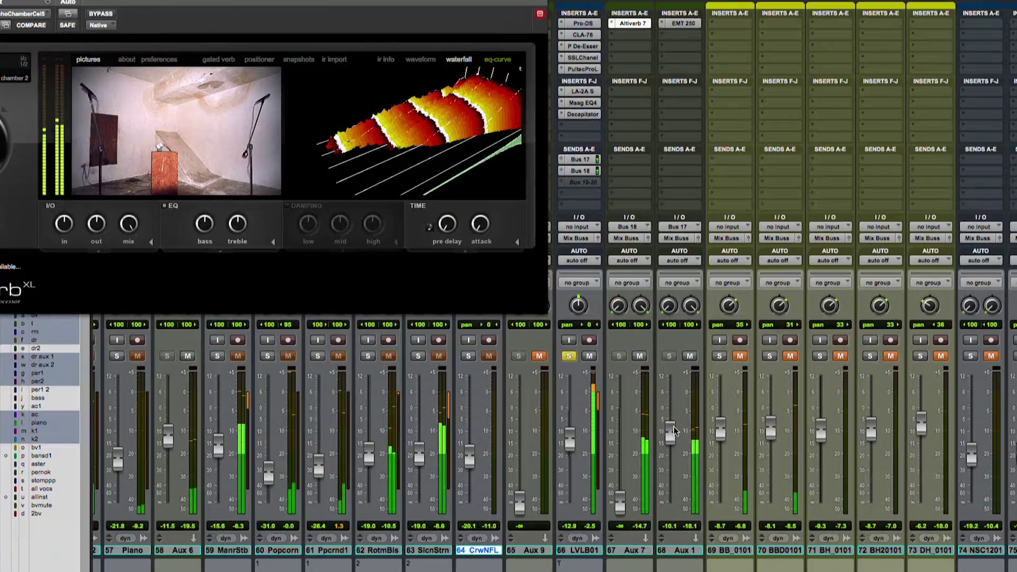
click(674, 26)
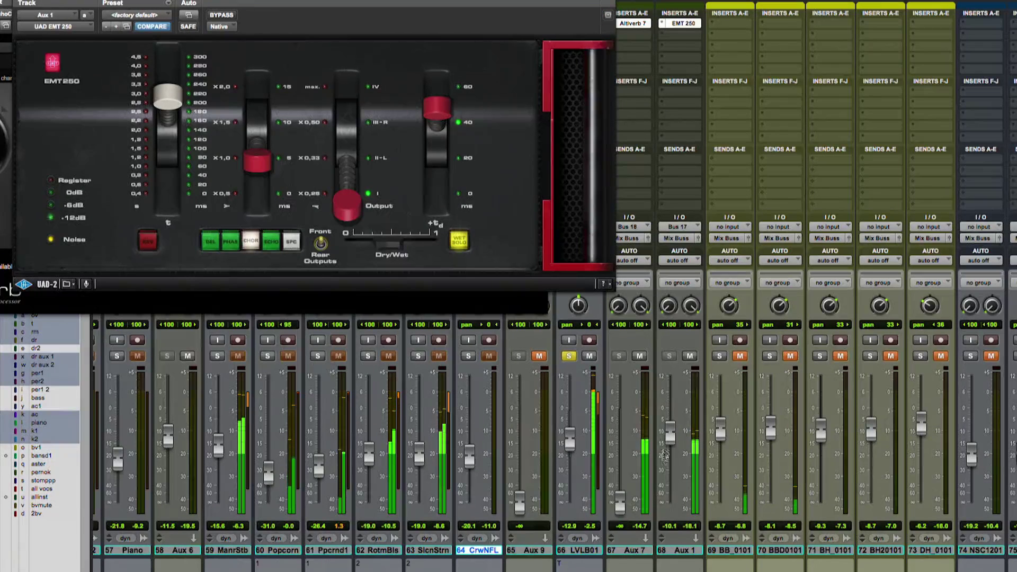
- Pull the Aux 1 reverb return down and close the Altiverb window
mouse_move(663, 441)
mouse_down()
mouse_move(665, 514)
mouse_move(672, 446)
mouse_up()
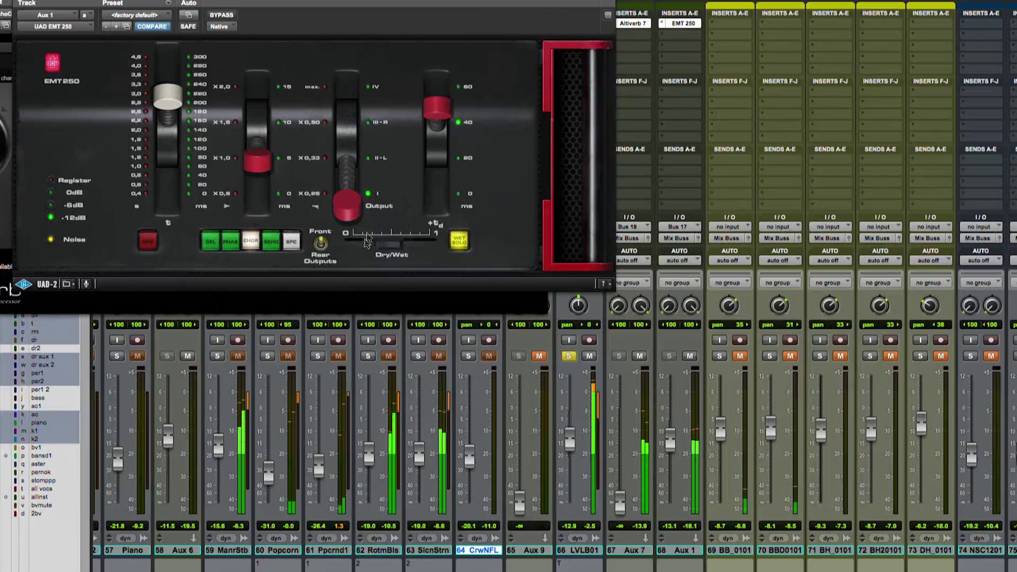
key(space)
drag(142, 0, 308, 326)
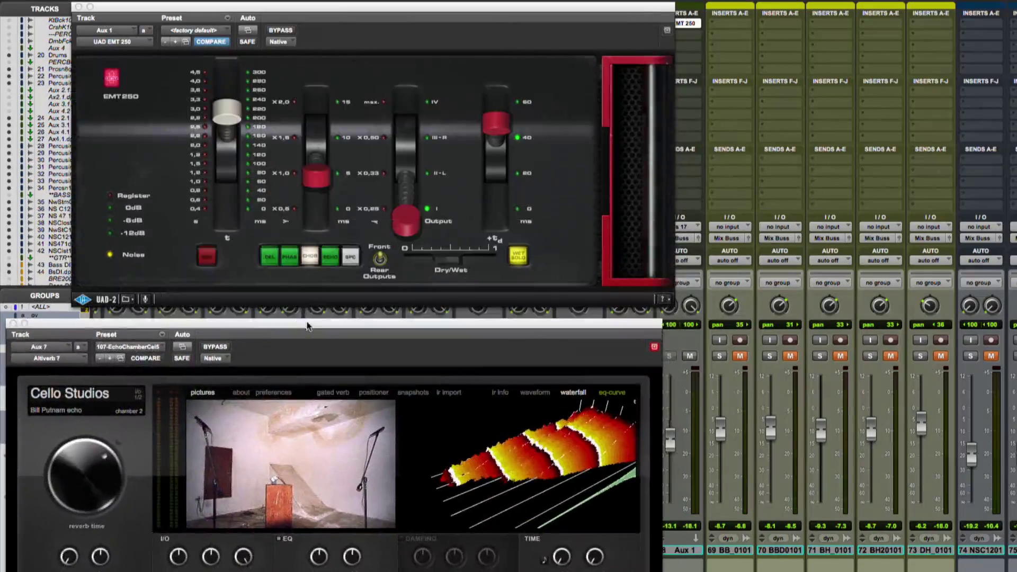
drag(118, 10, 61, 6)
click(11, 323)
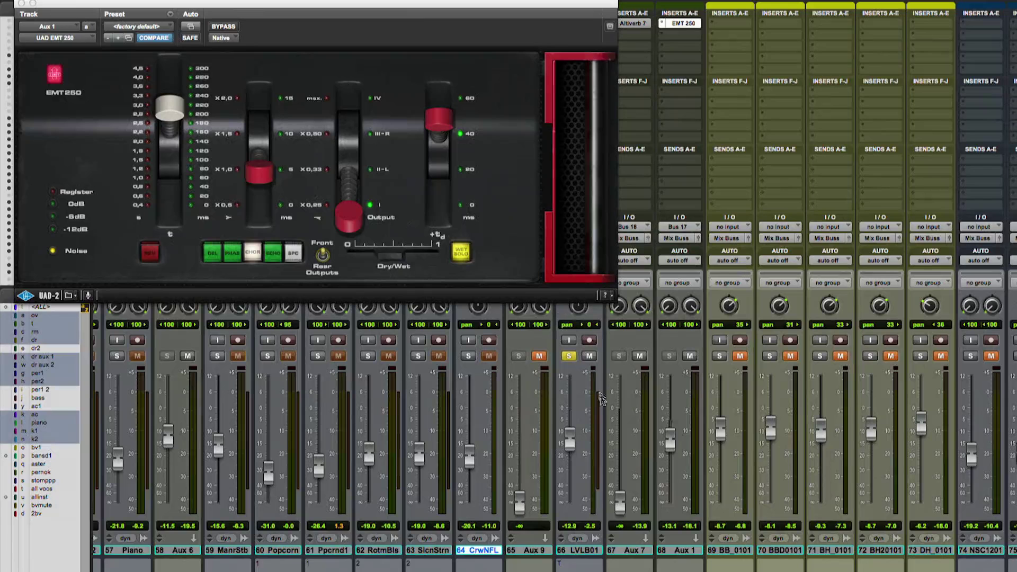
- Set Aux 1 to -13.7 and raise Aux 7 from silent to about -12.1
key(space)
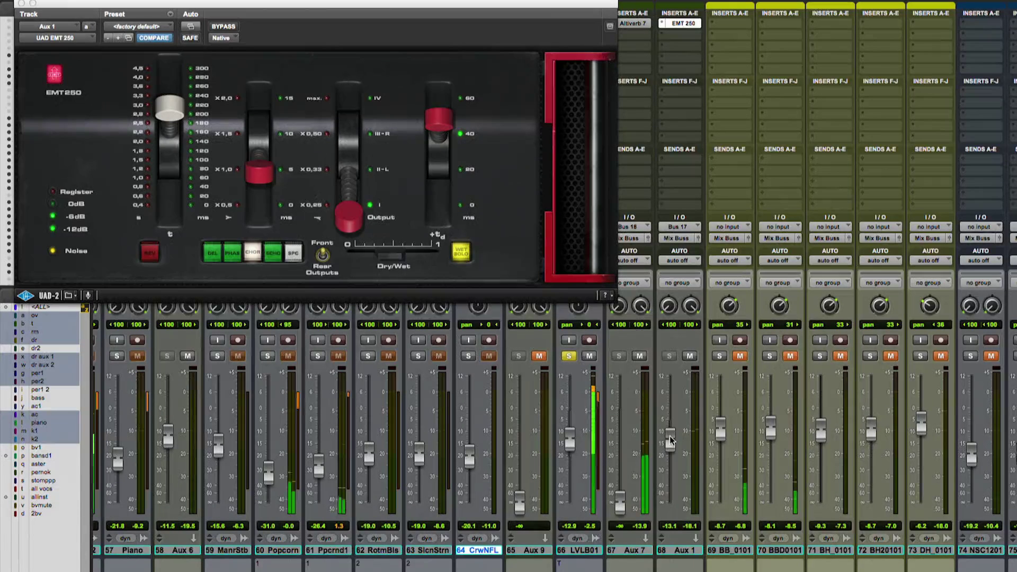
drag(671, 440, 671, 442)
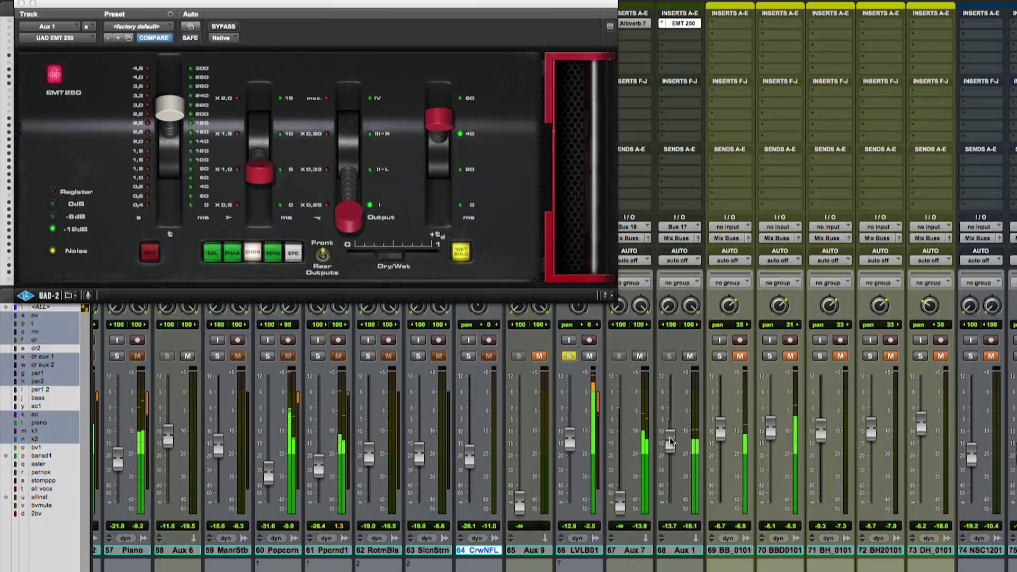
click(690, 357)
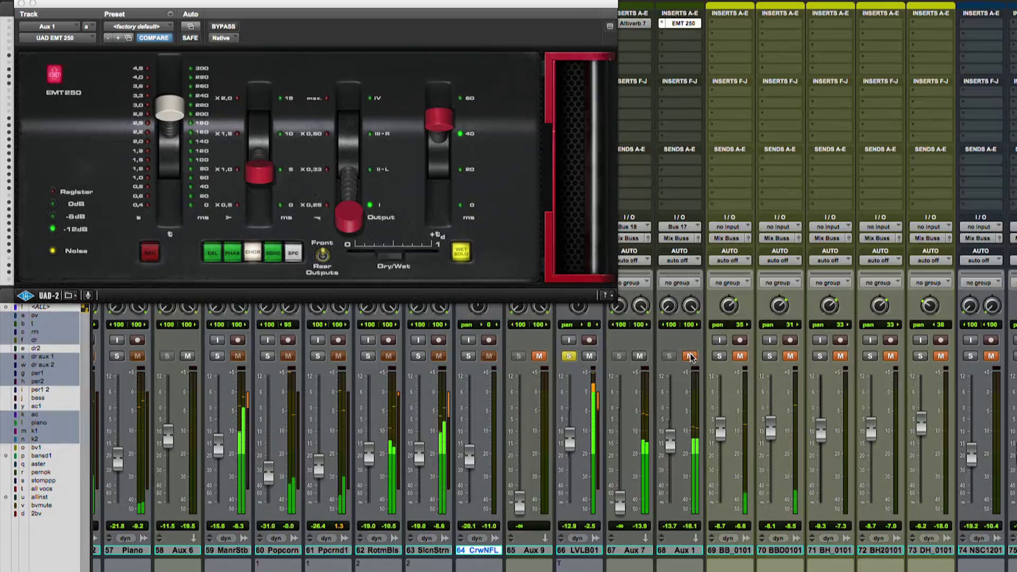
click(690, 356)
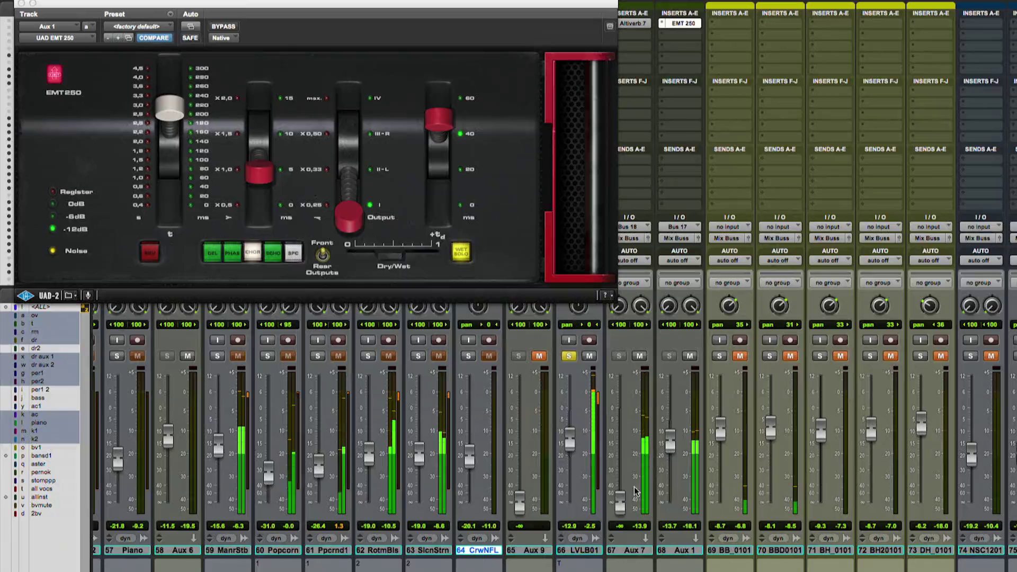
drag(620, 499, 623, 444)
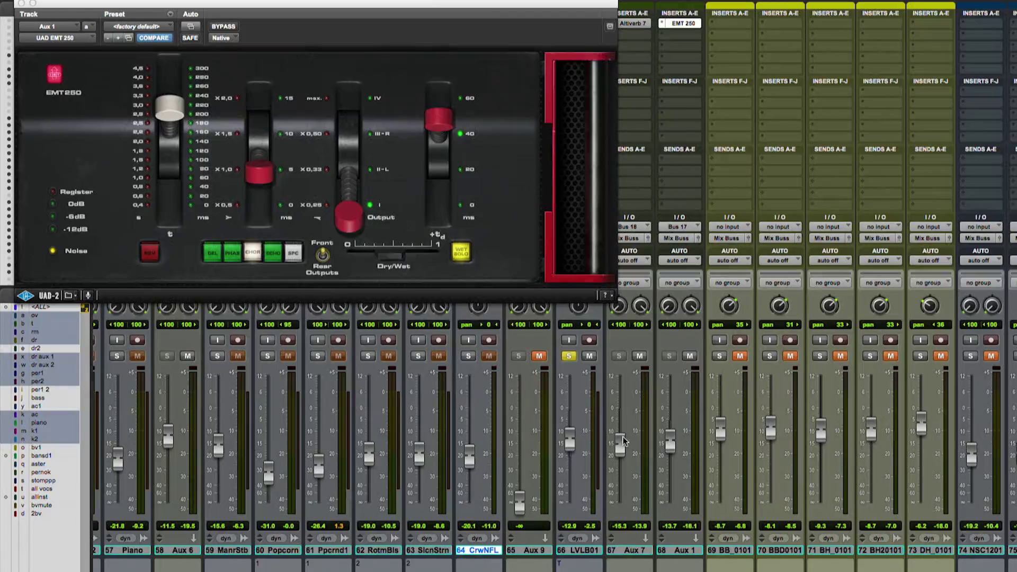
drag(625, 441, 622, 431)
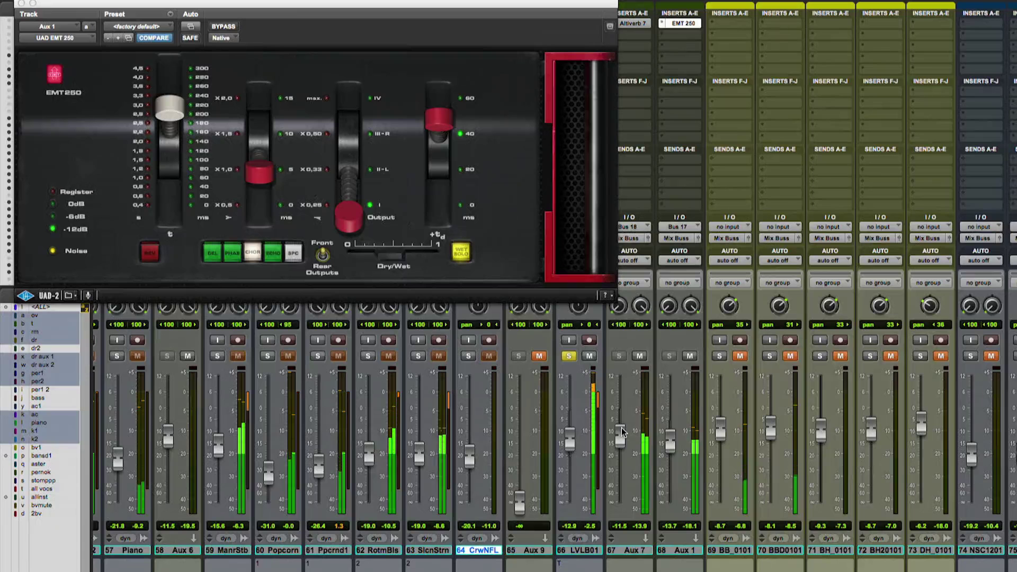
- Unsolo LVLB01, bring Aux 7 to about -10.7, and lower LVLB01 to -17.7 dB
click(570, 356)
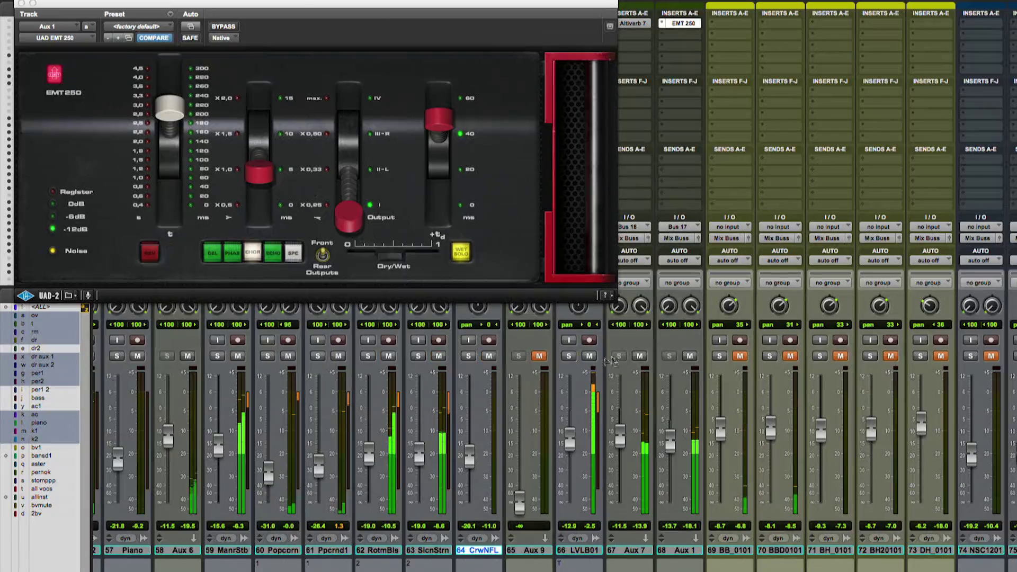
drag(621, 437, 562, 447)
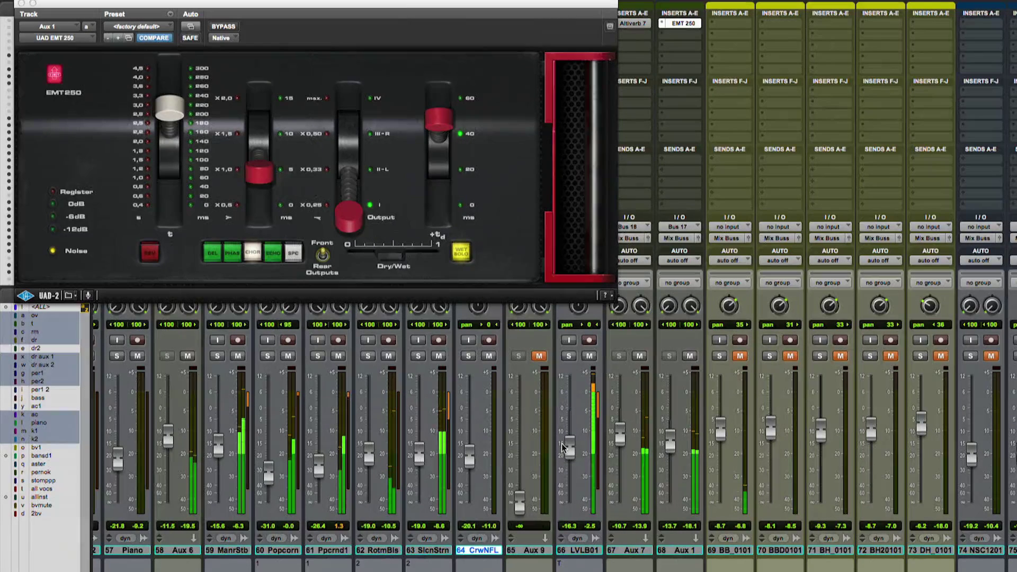
drag(575, 451, 575, 454)
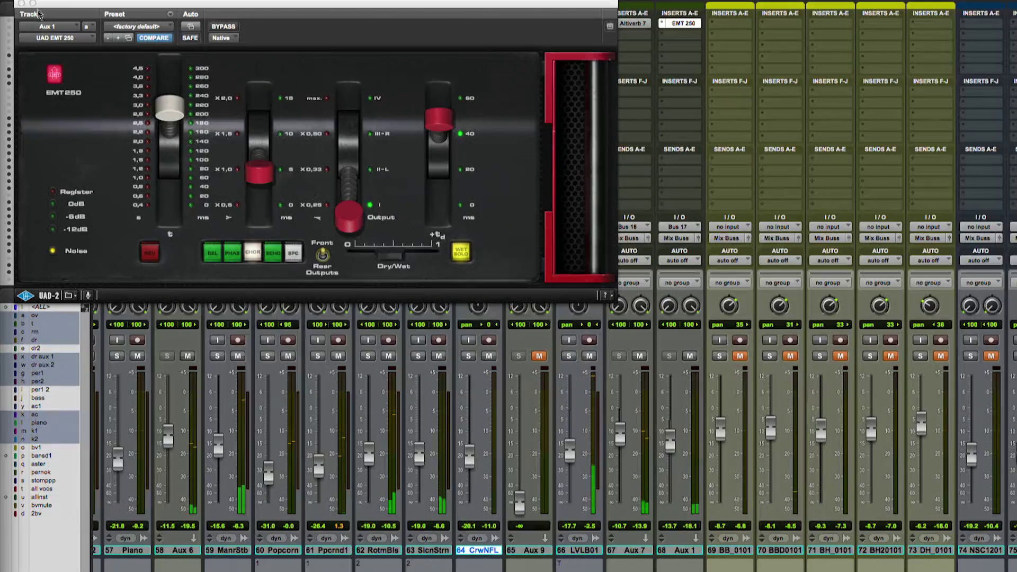
click(21, 4)
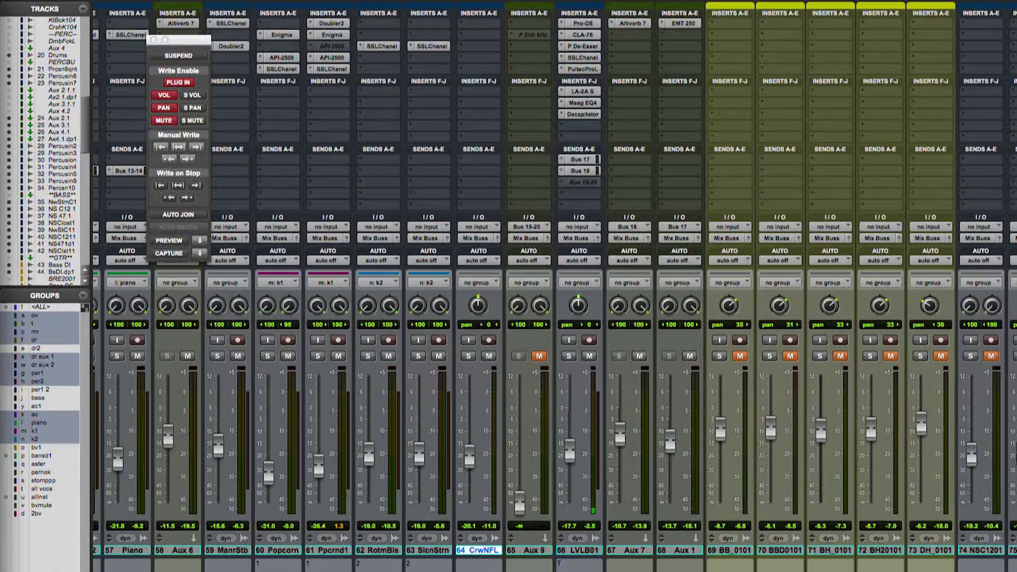
- Turn the vocal's CLA-76 input down to about -31
click(584, 34)
drag(82, 419, 83, 424)
scroll(83, 418, down, 5)
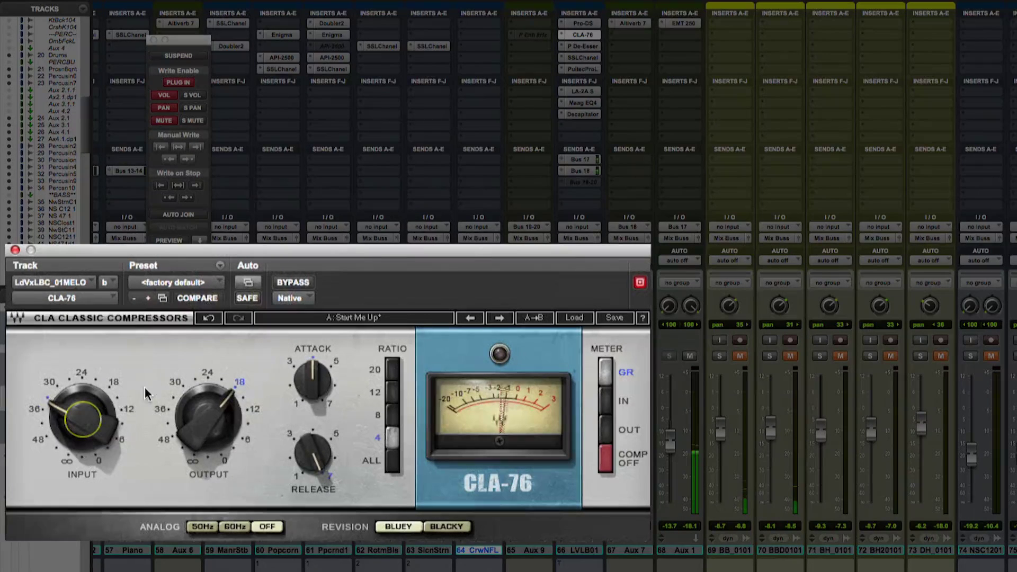
- Ease back the vocal LA-2A's peak reduction slightly
click(582, 91)
drag(540, 443, 536, 450)
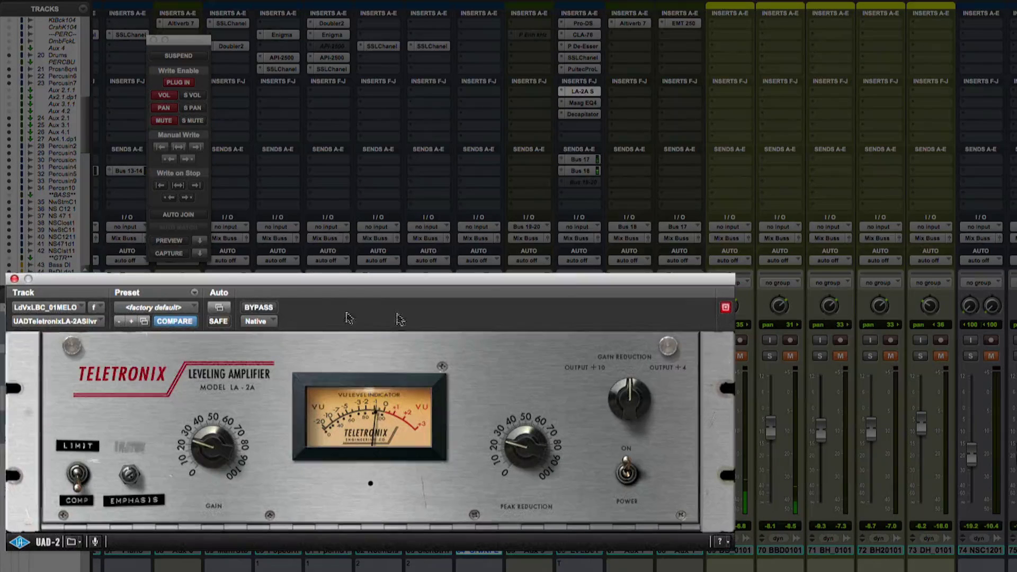
click(14, 279)
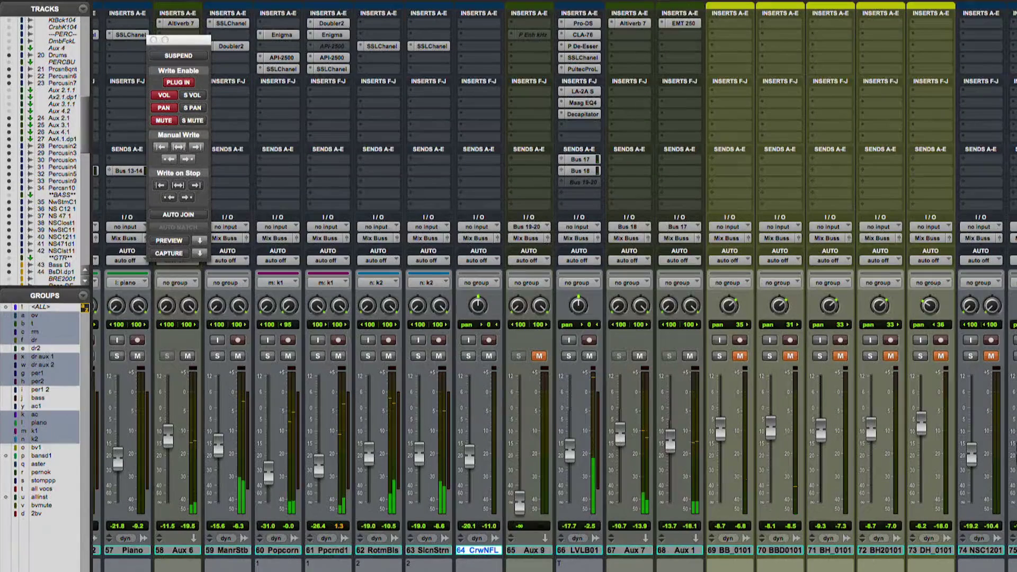
- Pull the LVLB01 fader down to about -21.8 dB and stop playback
drag(572, 454, 573, 462)
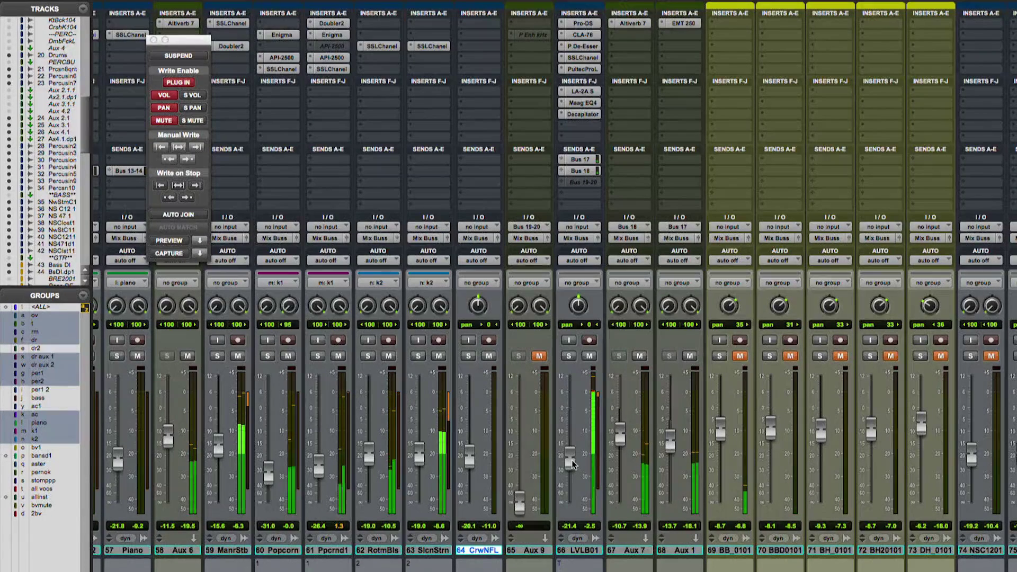
drag(572, 460, 571, 463)
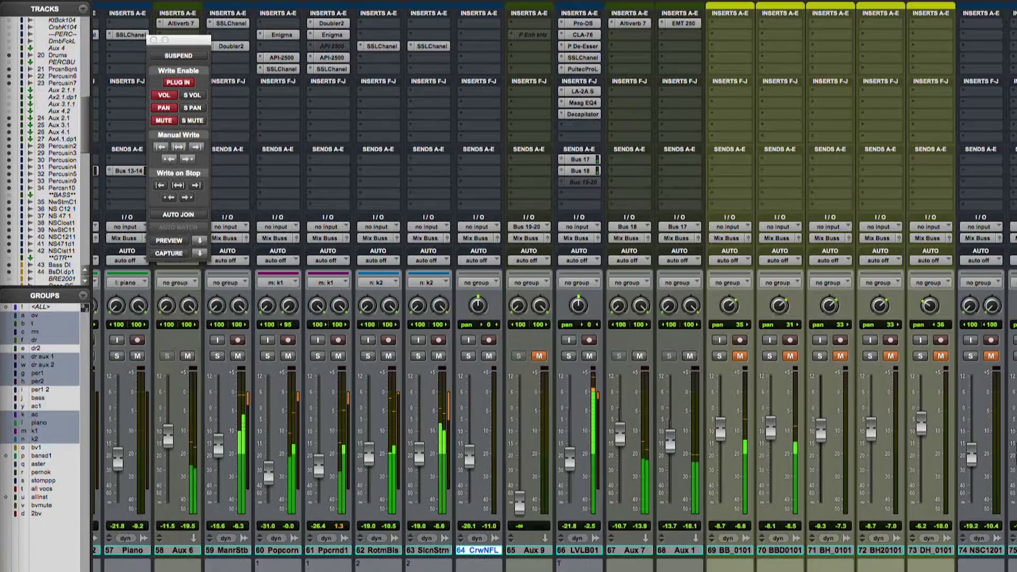
key(space)
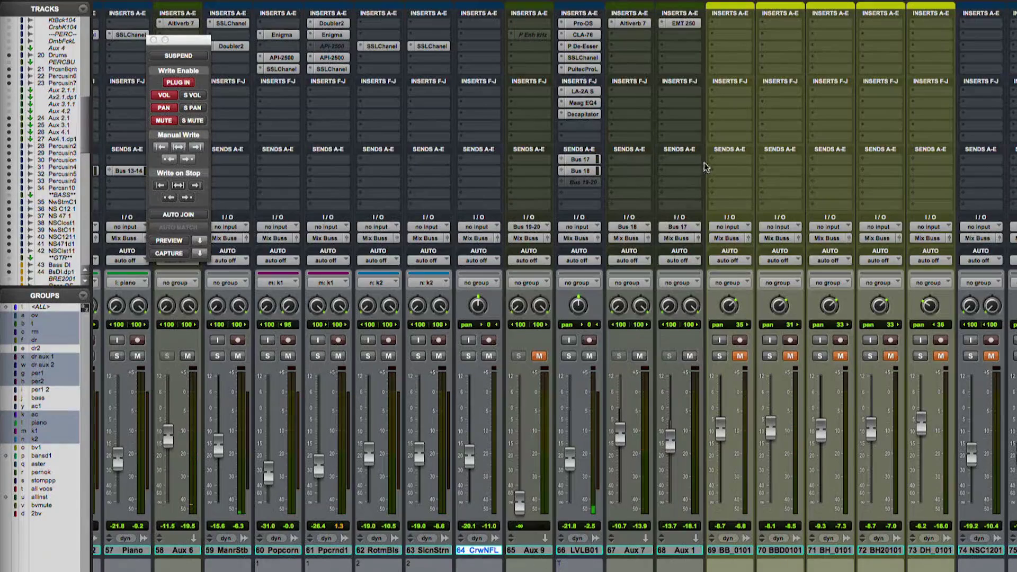
- Copy track 66's Pro-DS, CLA-76, SSLChannel, LA-2A S, Maag EQ4 and Decapitator onto BB_0101
click(732, 549)
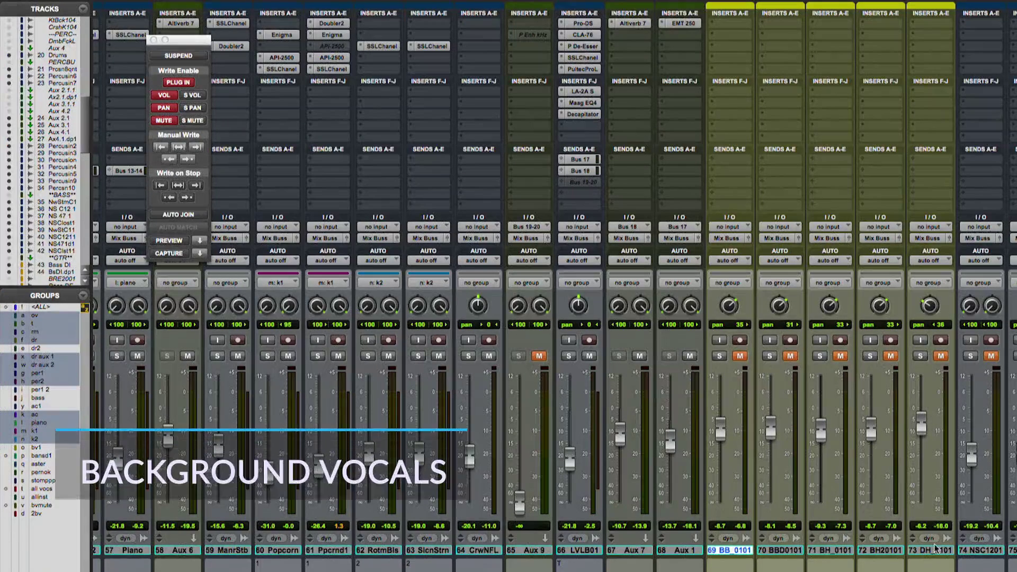
shift+click(840, 552)
drag(583, 23, 732, 24)
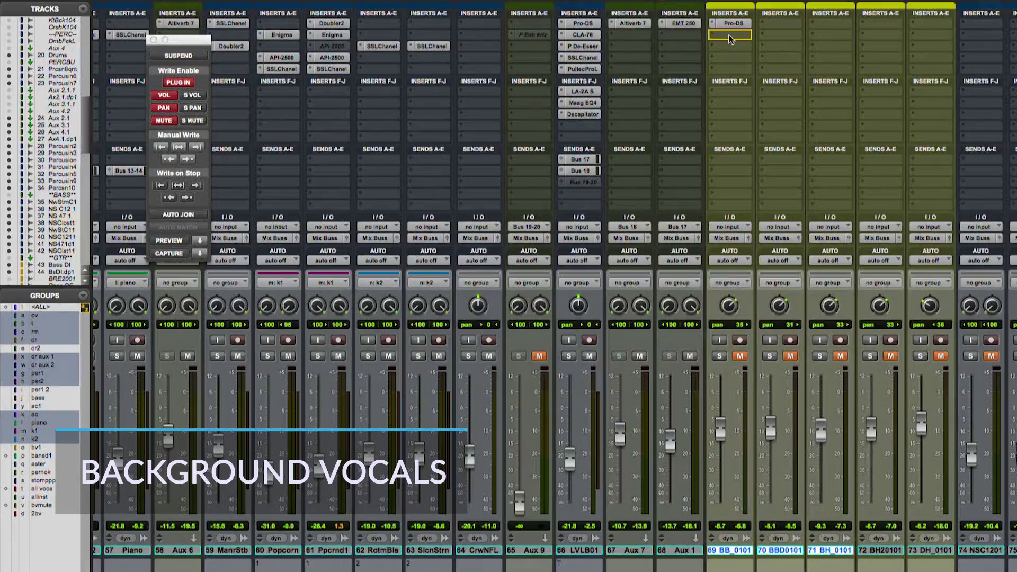
drag(621, 40, 734, 34)
drag(583, 57, 734, 57)
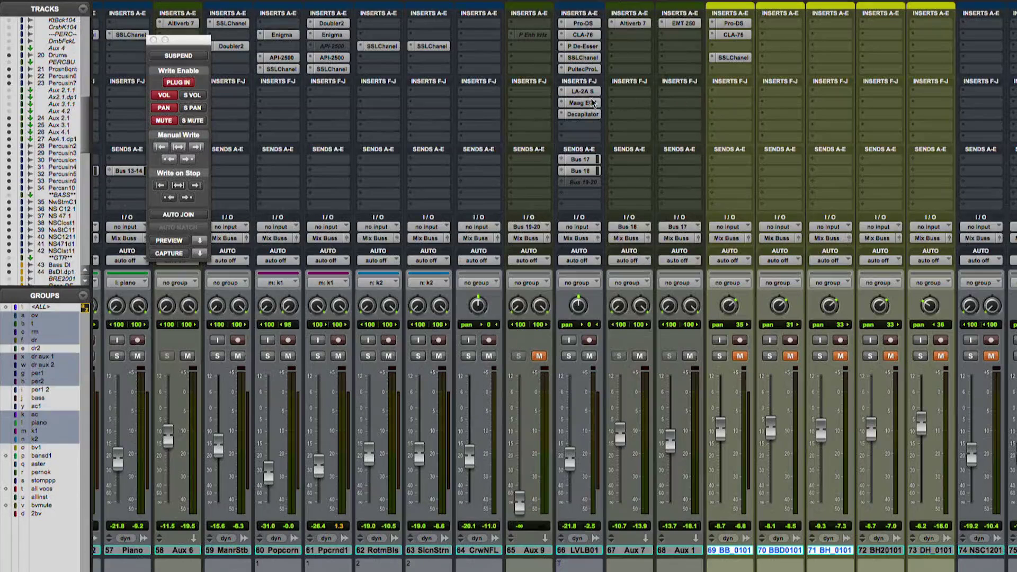
drag(655, 106, 729, 106)
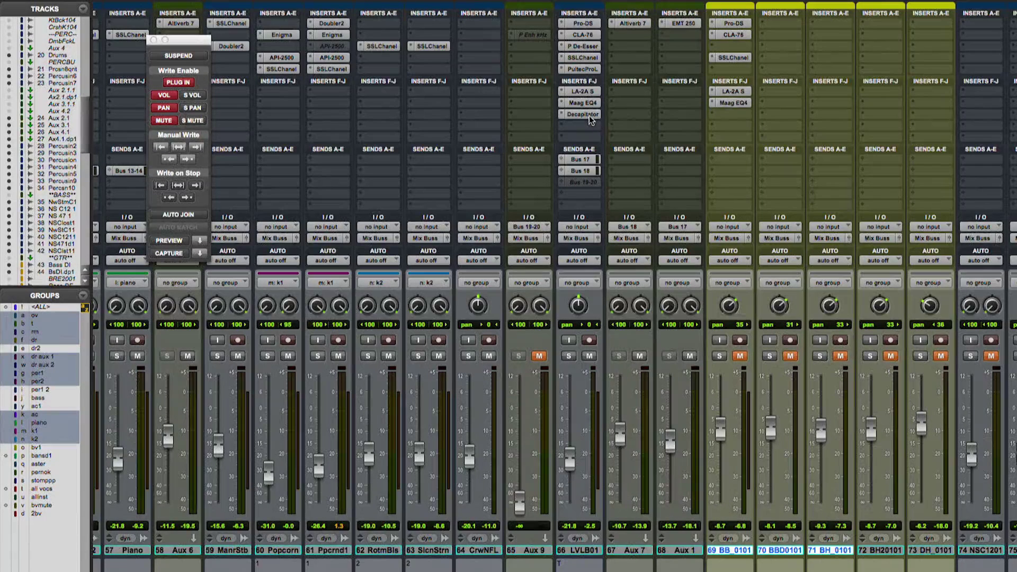
drag(590, 117, 717, 122)
- On BB_0101, zero the EQ4 sub, set CLA-76 input -26/output -21, and SSL LF -4.6
click(740, 108)
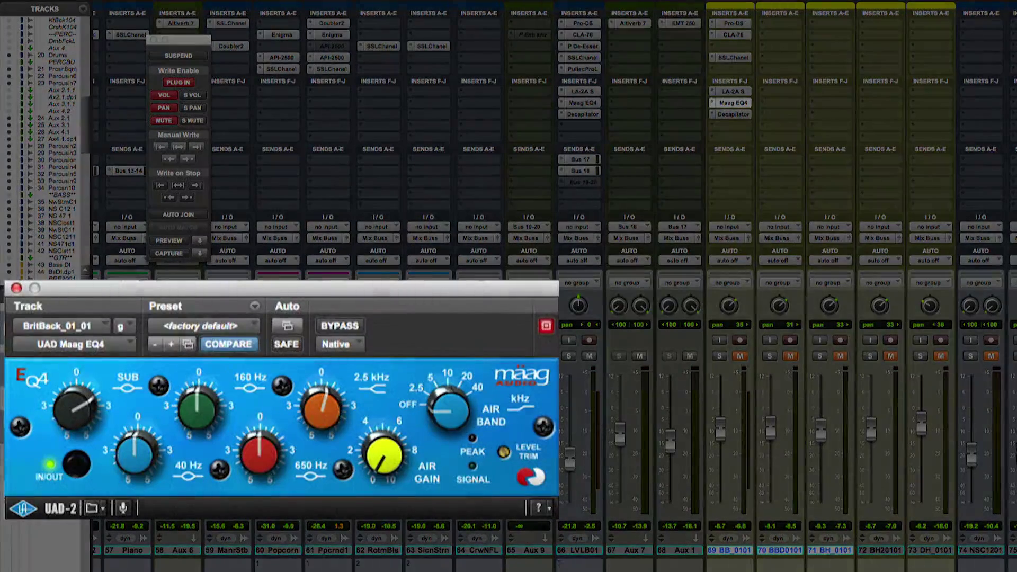
drag(74, 401, 75, 427)
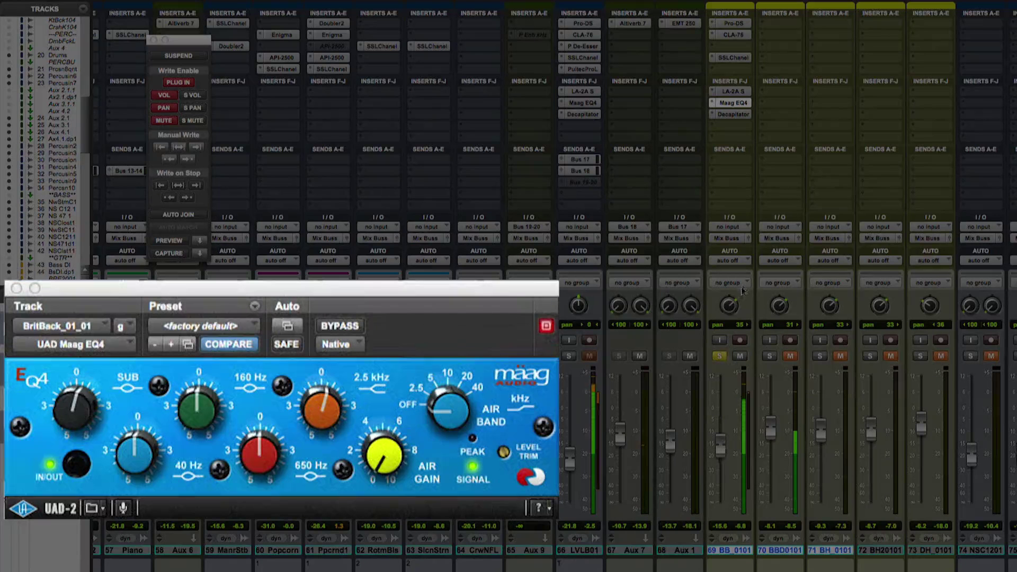
click(721, 38)
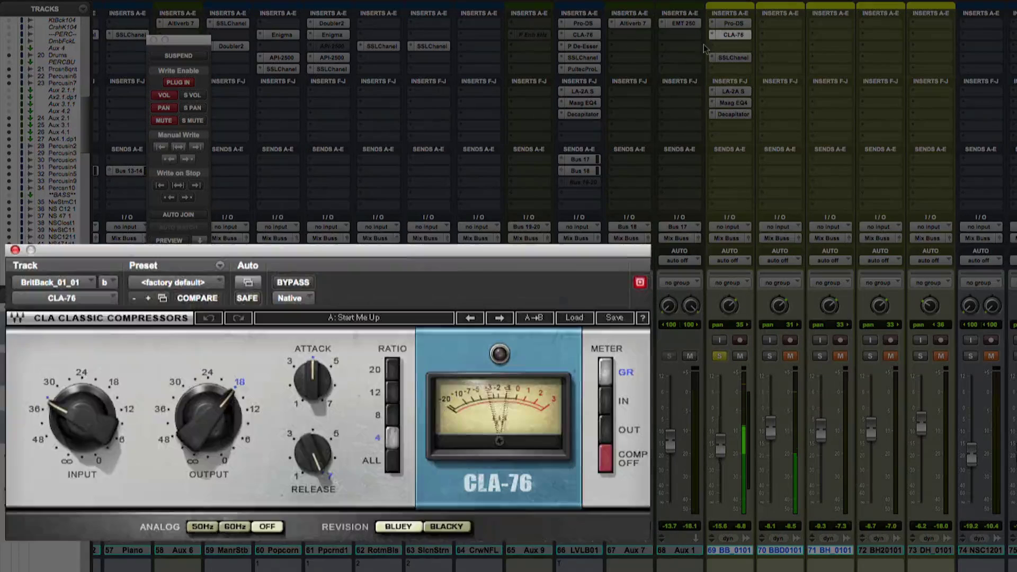
drag(63, 416, 63, 392)
drag(228, 416, 205, 413)
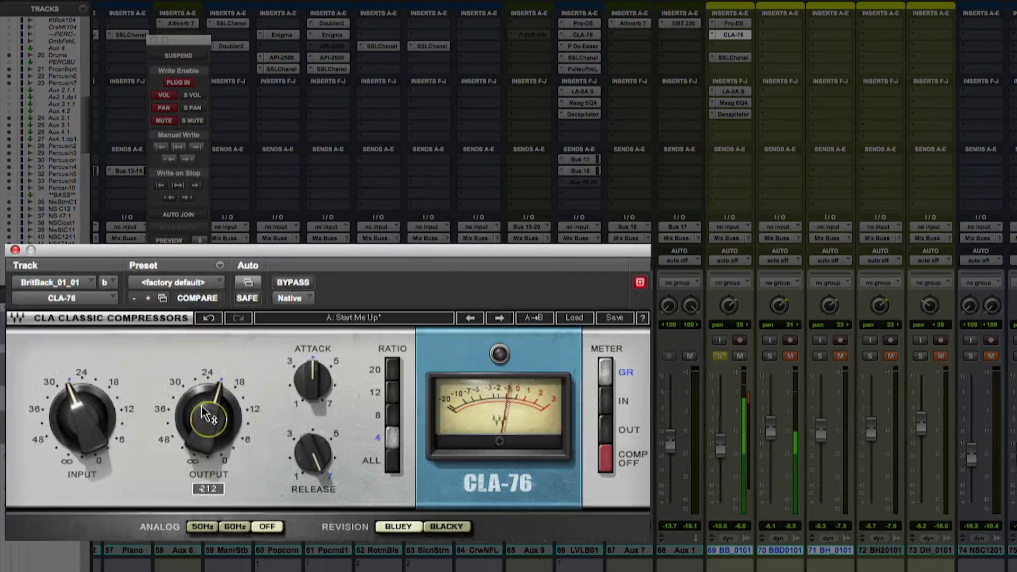
click(720, 61)
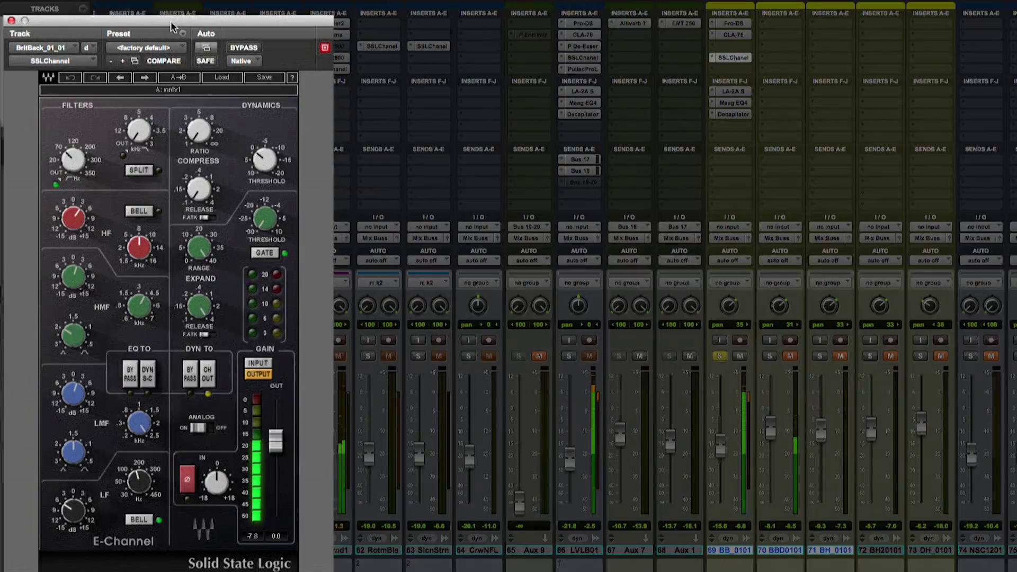
drag(68, 517, 69, 508)
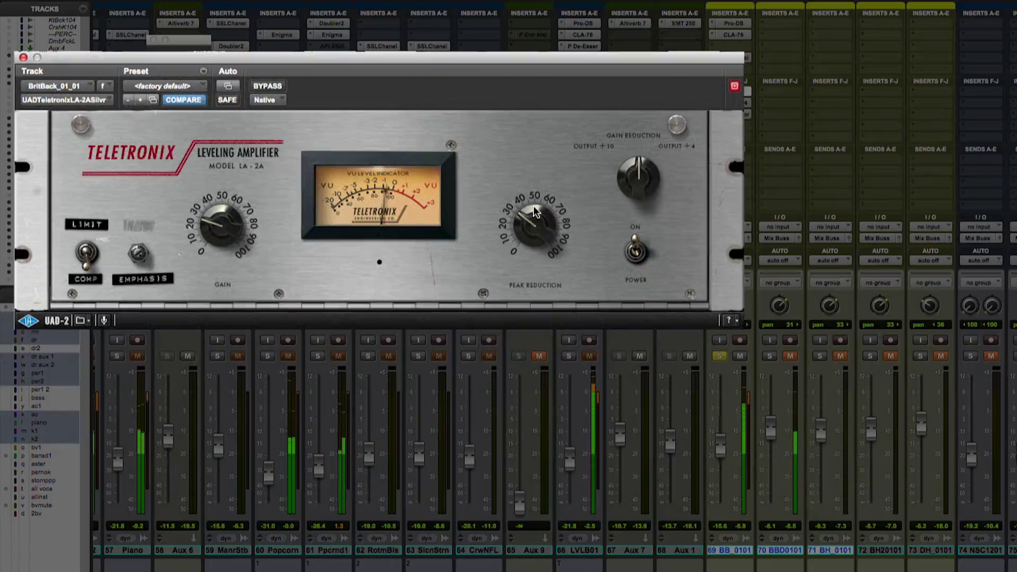
- Review BB_0101's CLA-76, LA-2A and Decapitator during playback, then close the plug-in
click(733, 35)
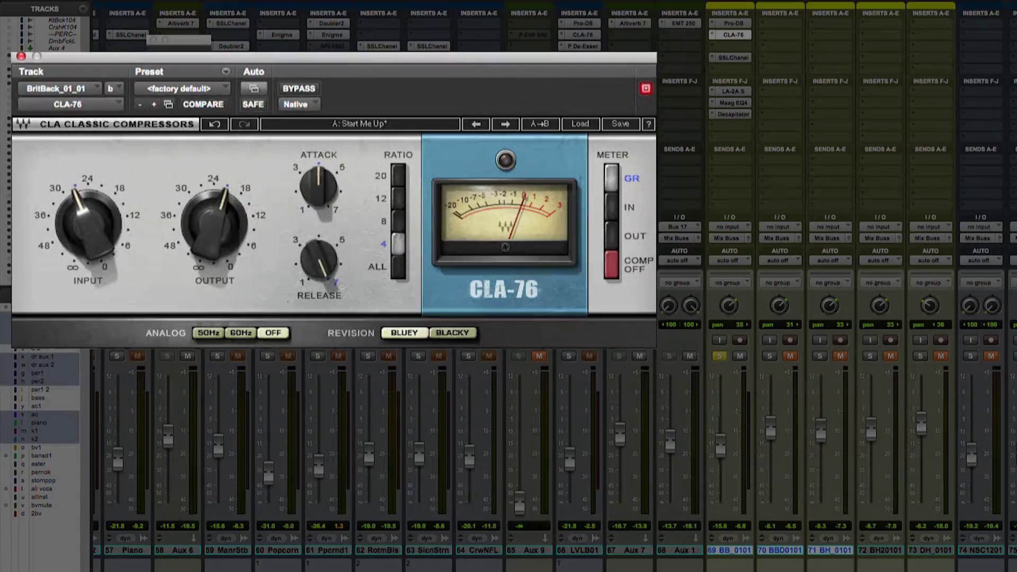
click(733, 93)
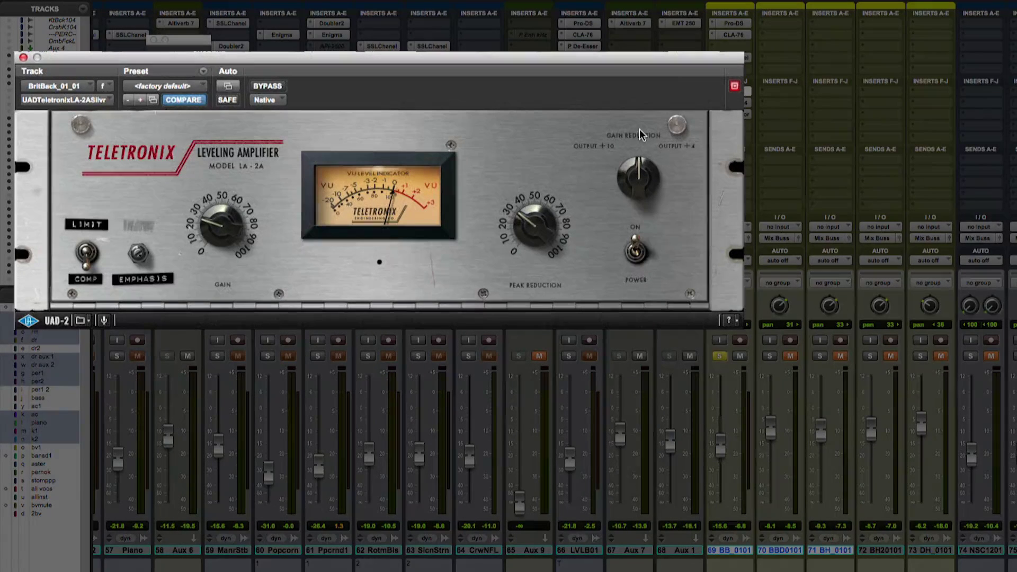
key(space)
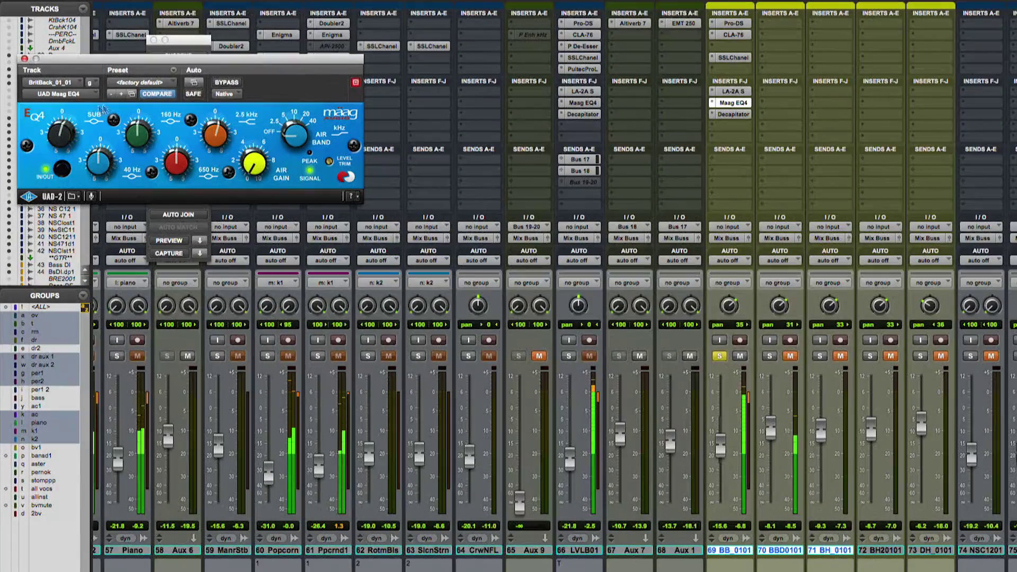
mouse_move(65, 124)
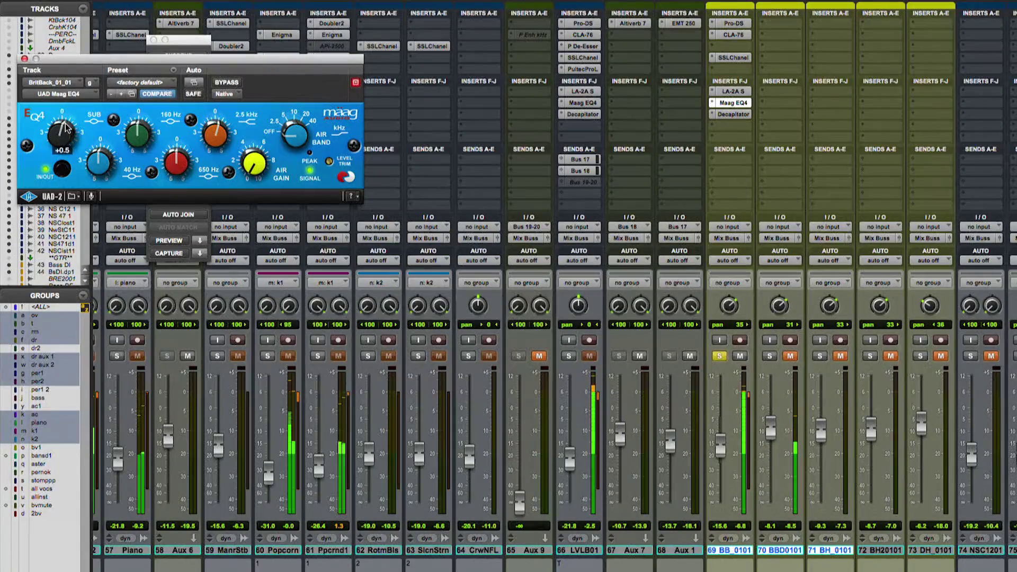
click(726, 113)
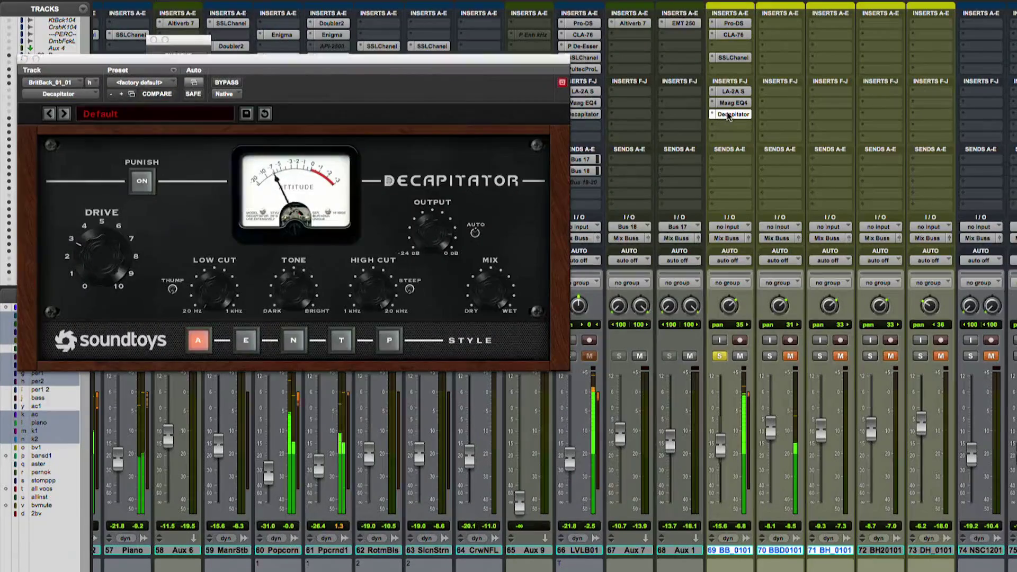
click(727, 113)
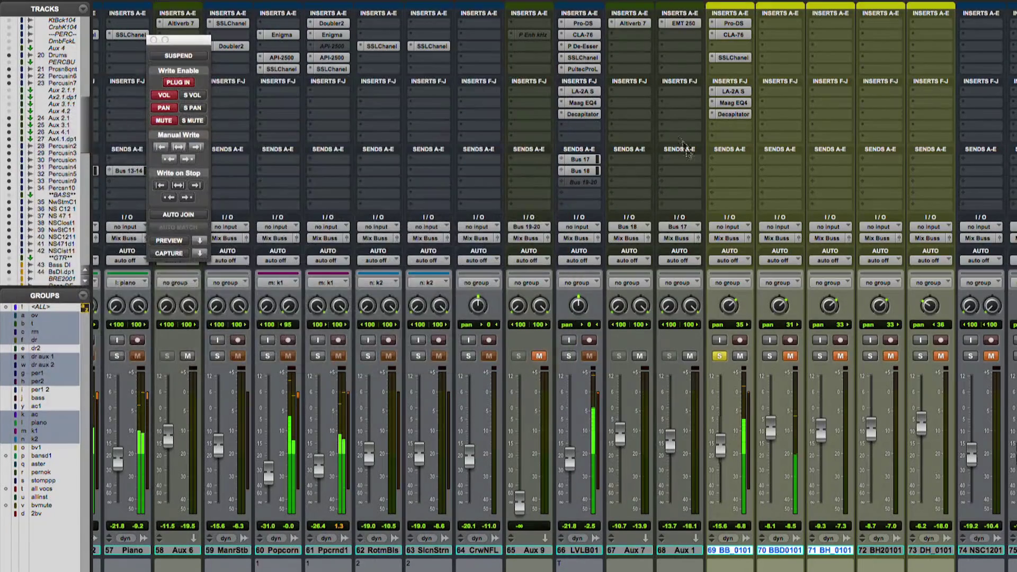
- Solo track 70 and copy track 69's Pro-DS, CLA-76, LA-2A S, SSLChannel and Maag EQ4 across tracks 70–73
click(771, 356)
key(space)
drag(740, 23, 793, 37)
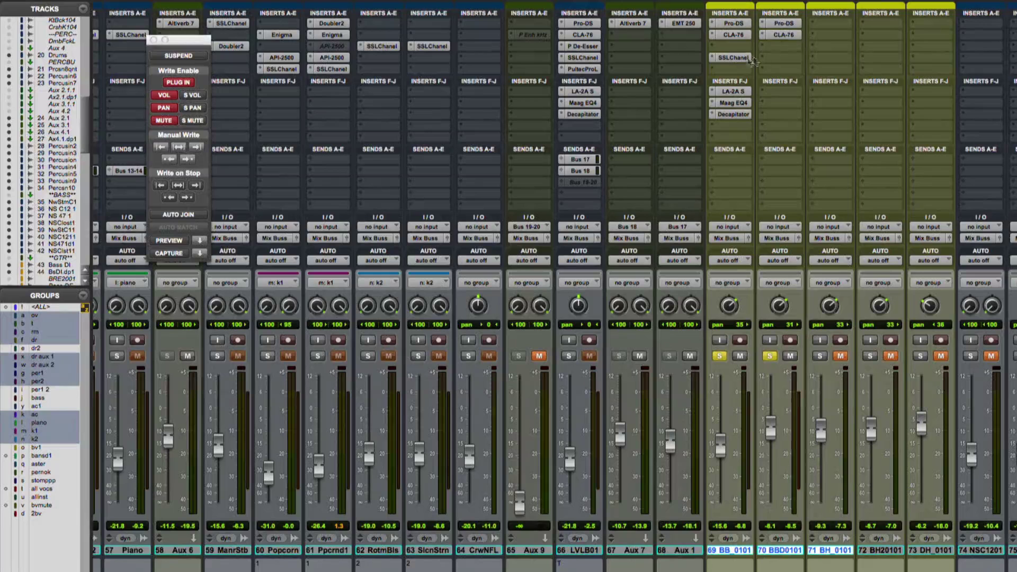
drag(758, 106, 881, 92)
drag(787, 56, 835, 59)
drag(834, 58, 935, 60)
drag(893, 90, 931, 91)
drag(894, 104, 934, 103)
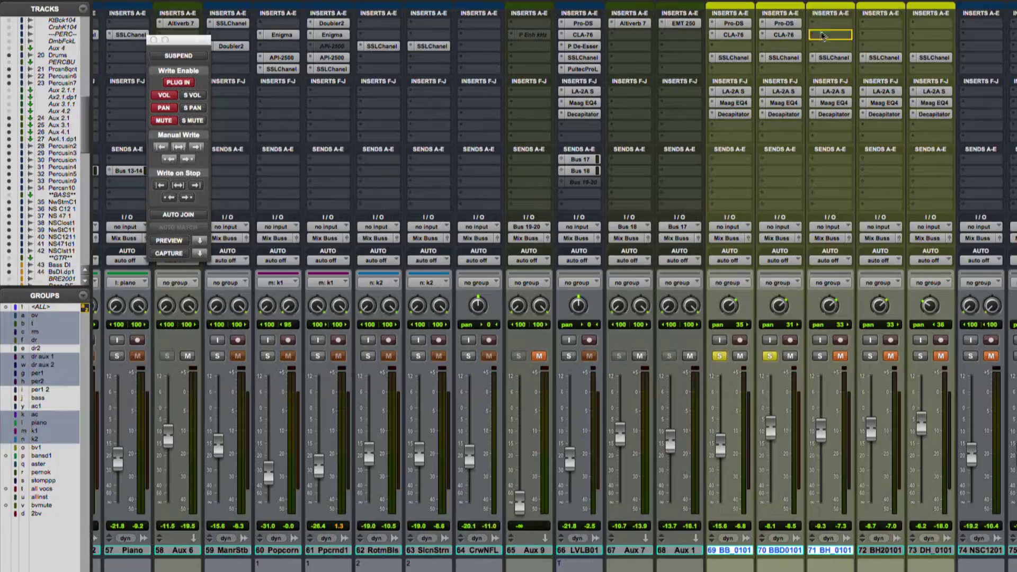
- Add CLA-76 to track 73 and Pro-DS to track 72, then lower tracks 69 and 70 to -24.7 dB
drag(927, 38, 929, 37)
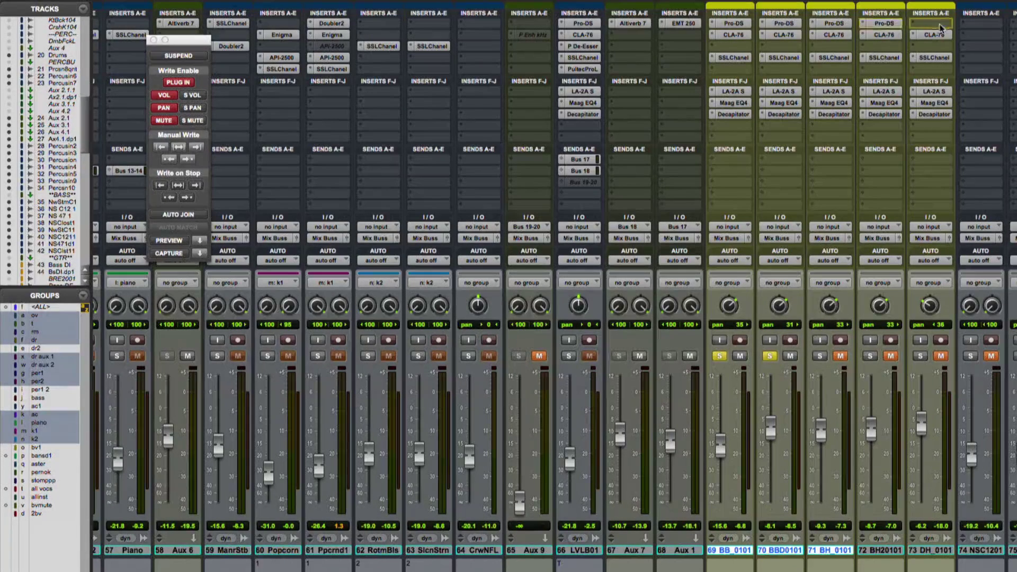
drag(862, 58, 885, 57)
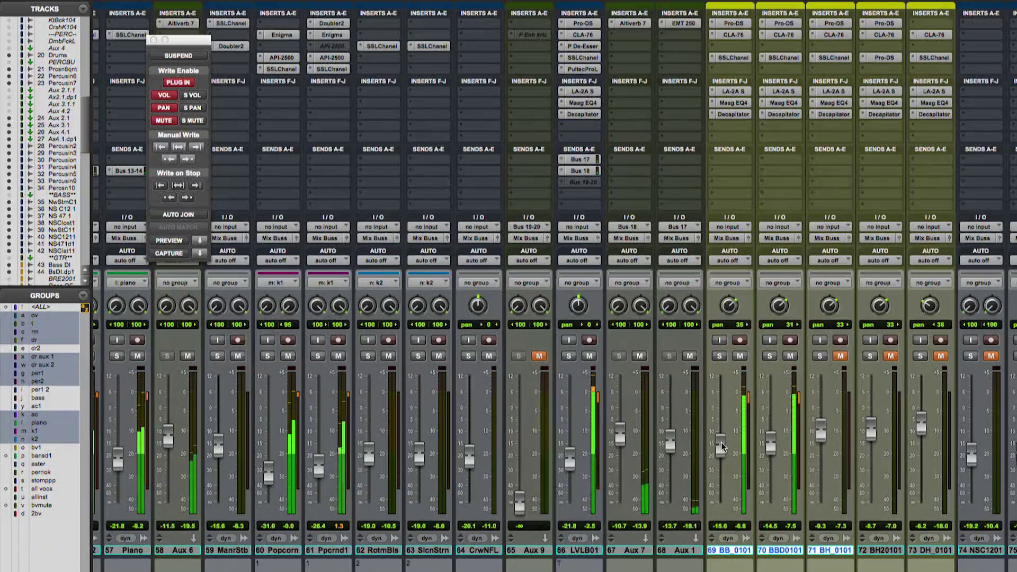
drag(721, 446, 724, 481)
mouse_move(769, 452)
mouse_down()
mouse_move(766, 481)
mouse_move(771, 470)
mouse_move(722, 467)
mouse_move(769, 464)
mouse_up()
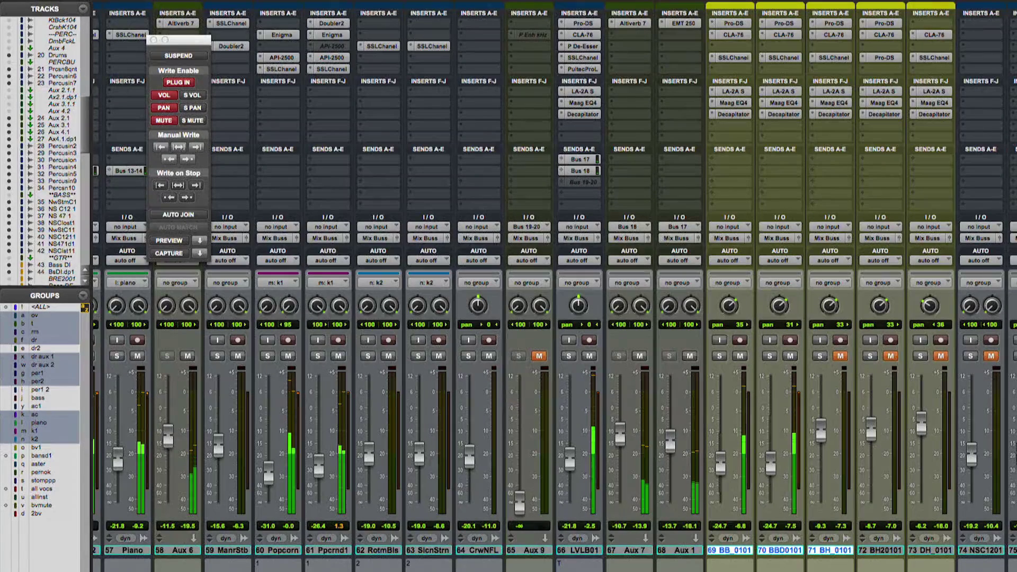
- Solo tracks 66, 69 and 70, bring faders 69 and 70 to about -22.2 dB, then clear the solos
click(570, 356)
click(720, 356)
click(770, 356)
drag(771, 465, 725, 460)
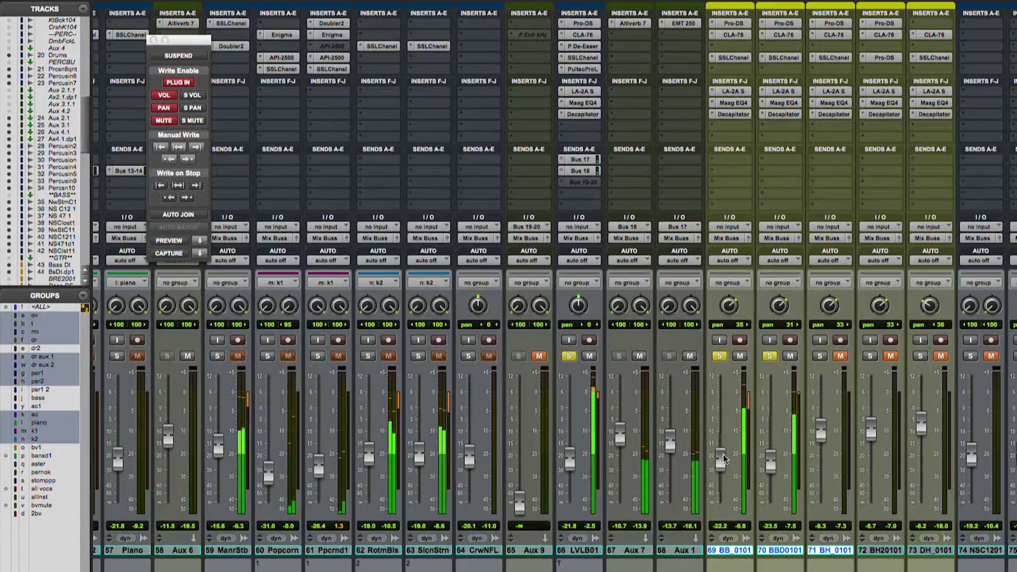
alt+click(720, 356)
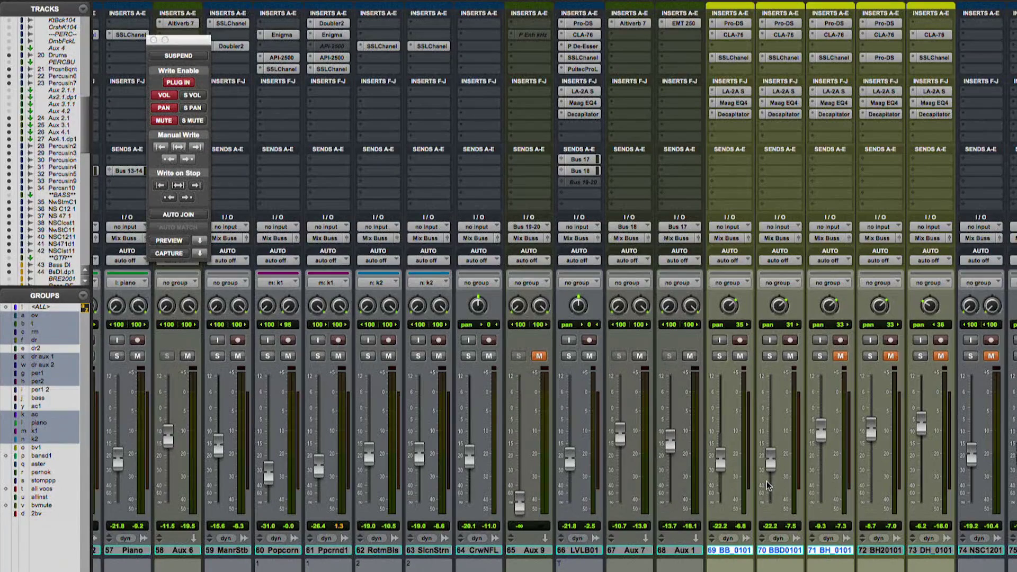
click(833, 24)
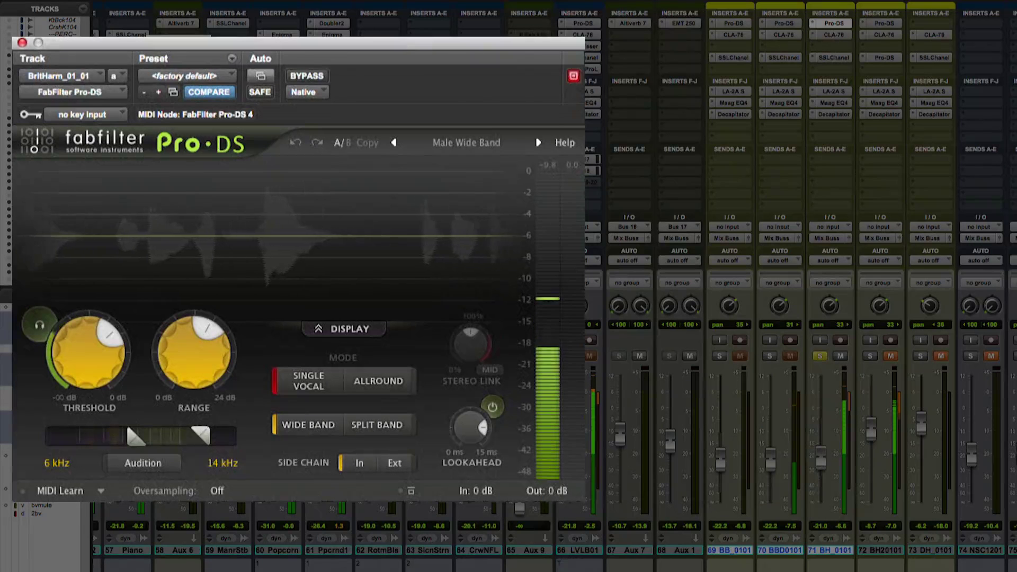
- Lower track 71's Pro-DS threshold to -38.06 dB and ease its CLA-76 input down slightly
drag(107, 333, 86, 357)
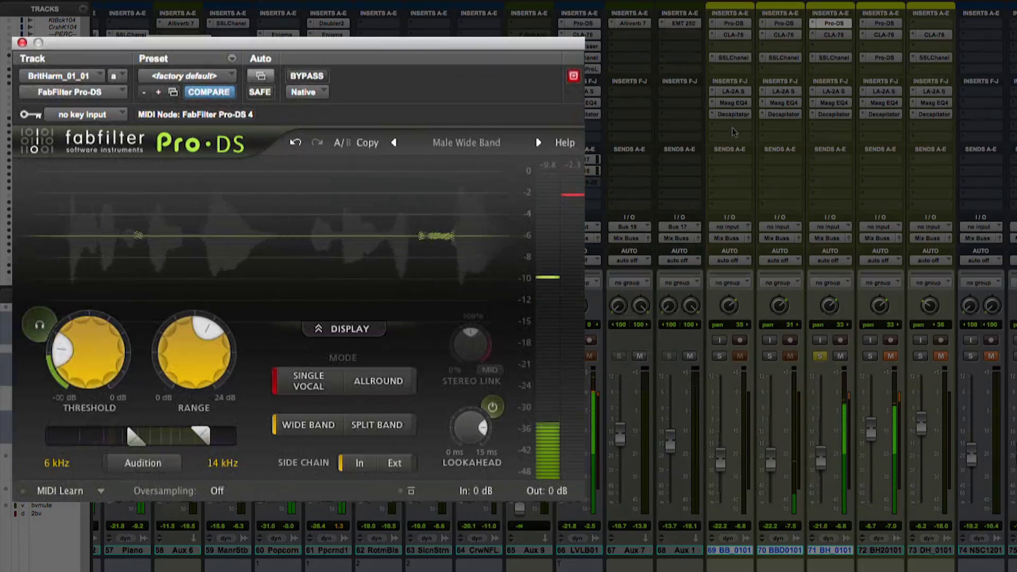
click(834, 35)
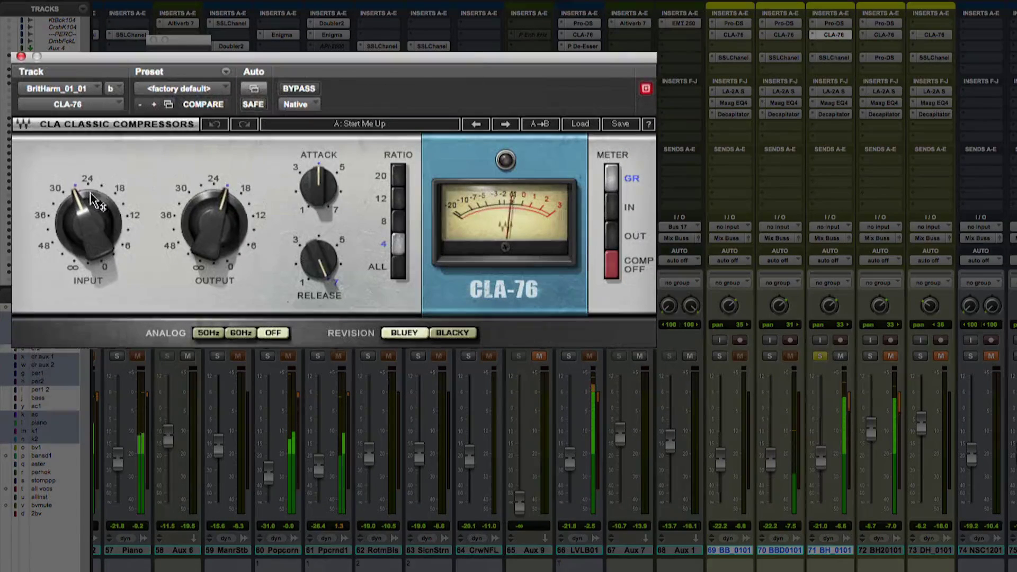
drag(90, 194, 89, 195)
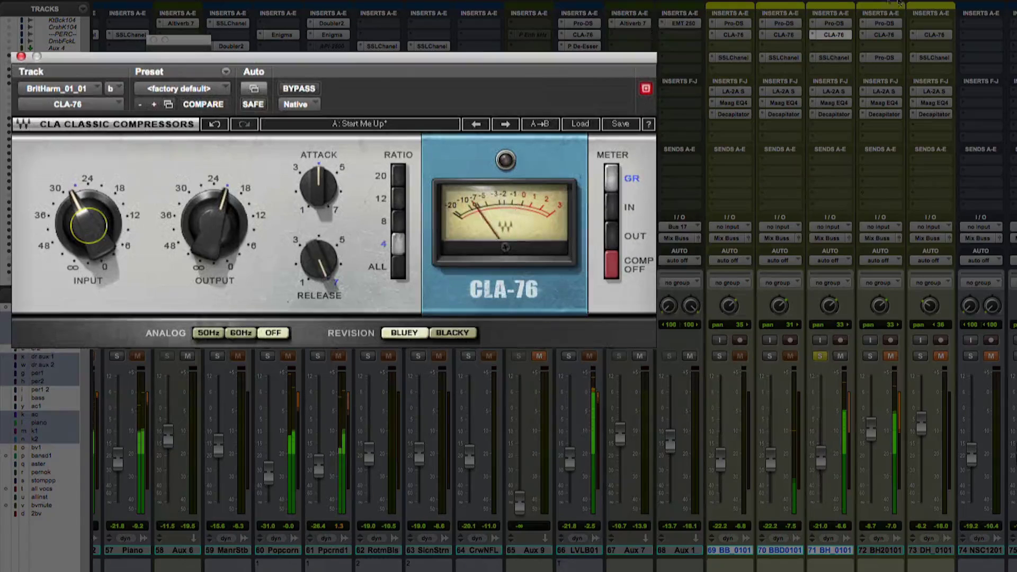
- Review track 71's SSL Channel and LA-2A inserts, then copy an insert onto track 72
click(834, 57)
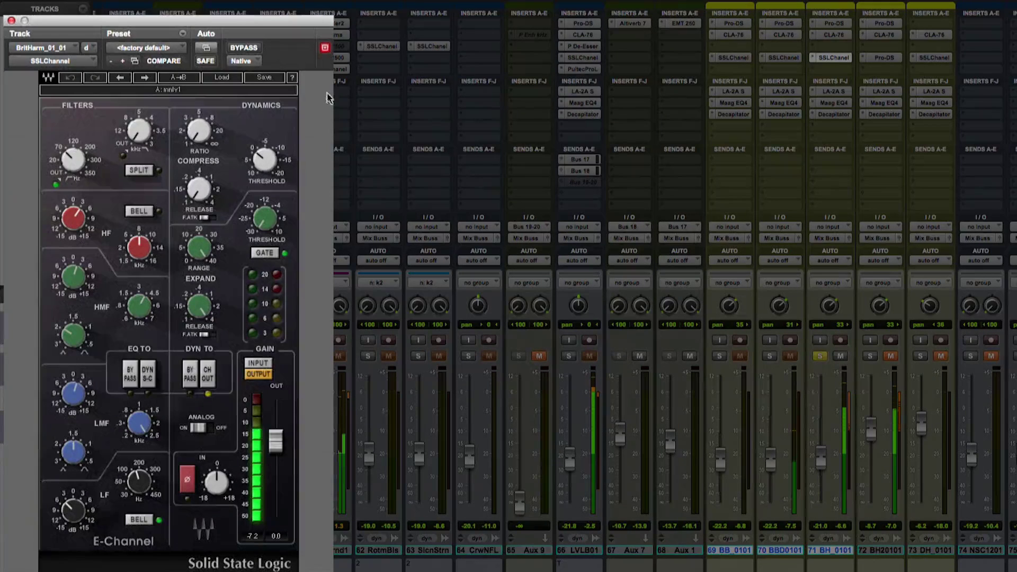
click(835, 92)
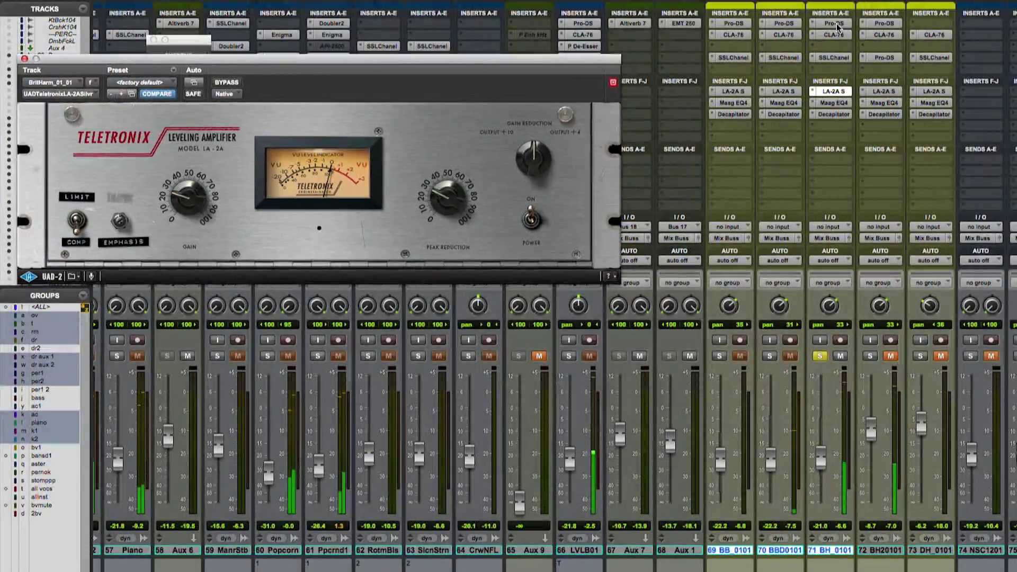
drag(838, 25, 878, 29)
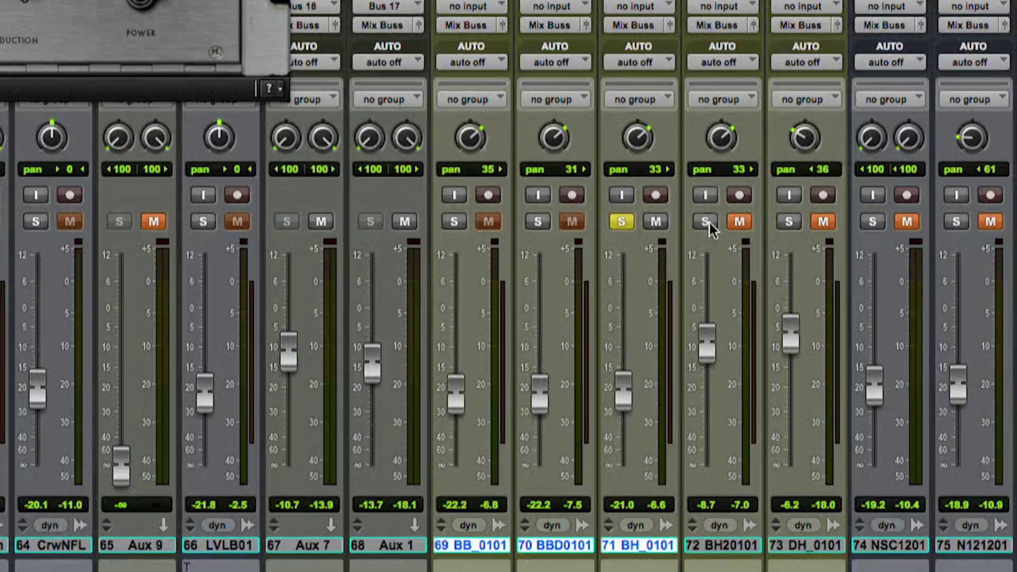
- Solo and unmute track 72, trim it to -23.9 dB, and lower track 71 to -25.2 dB
click(871, 356)
click(892, 356)
drag(696, 355, 698, 401)
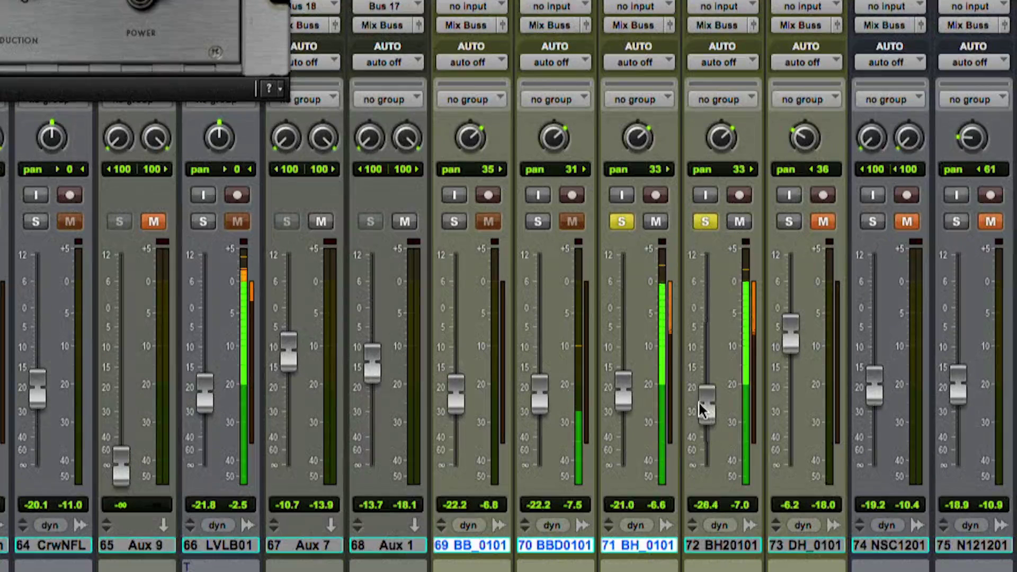
drag(624, 397, 625, 406)
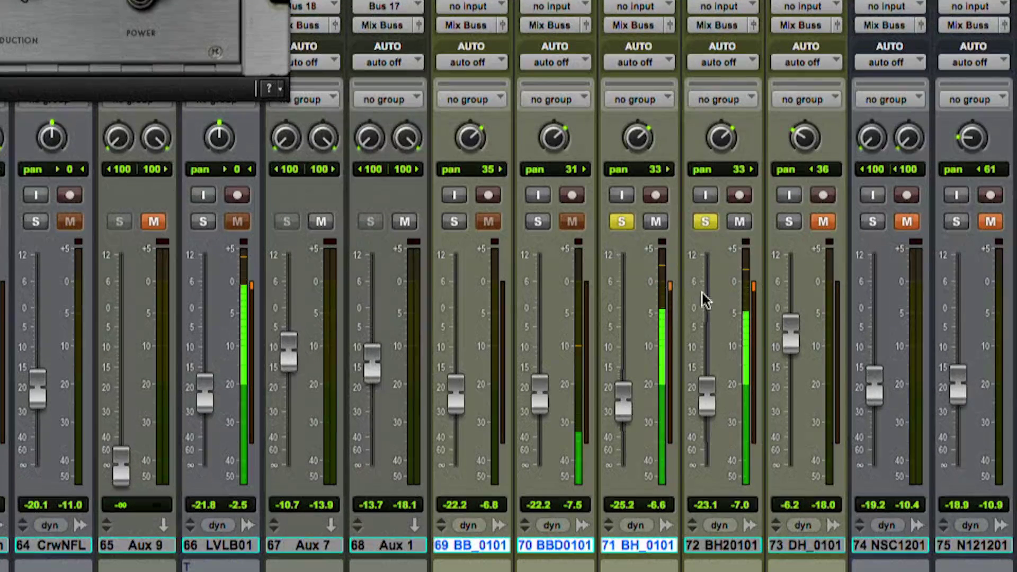
alt+click(705, 222)
drag(699, 397, 701, 397)
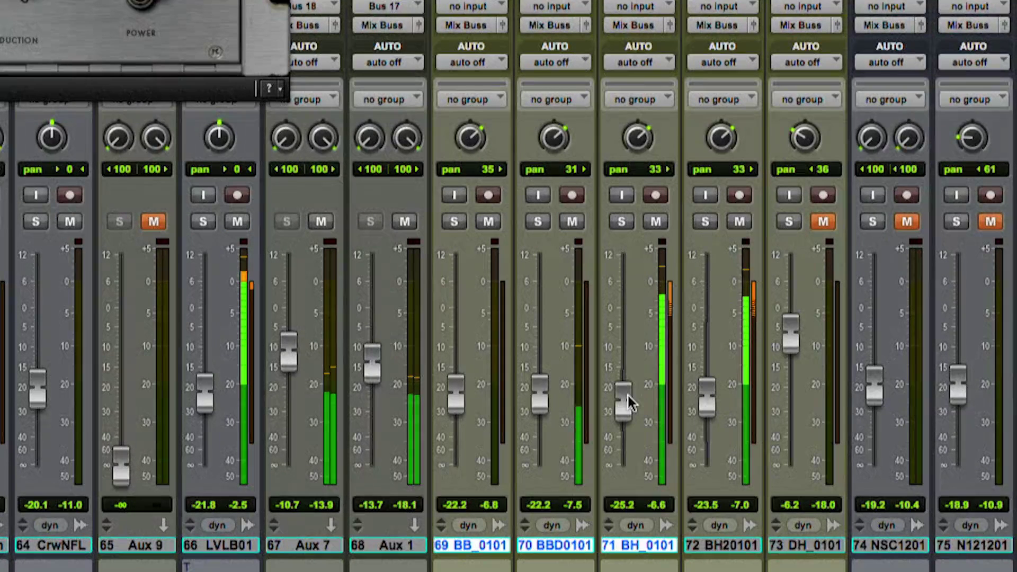
drag(691, 399, 701, 402)
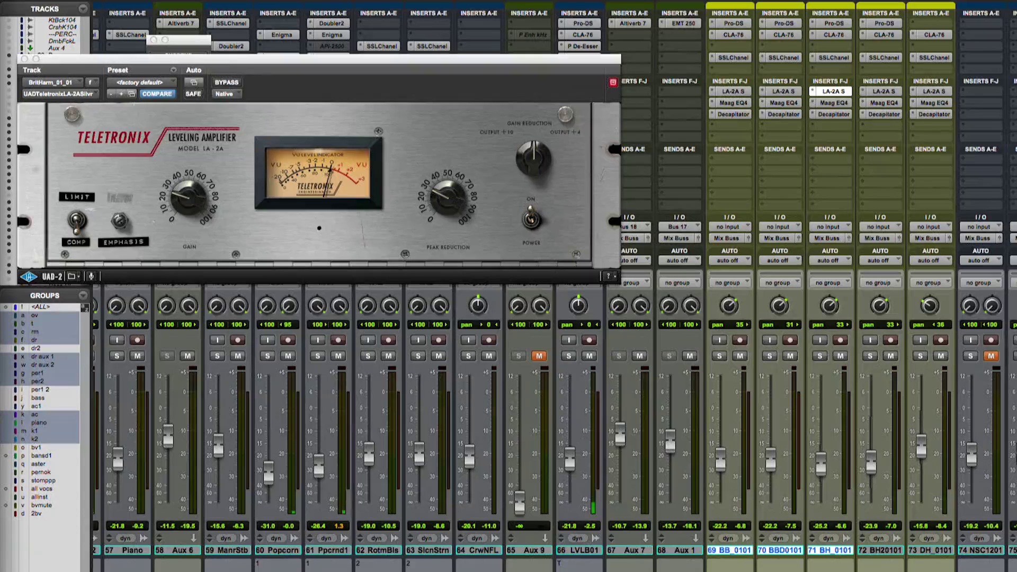
- Solo track 73, tweak its de-esser threshold, set CLA-76 input to -24.8 and ease the output down
click(935, 35)
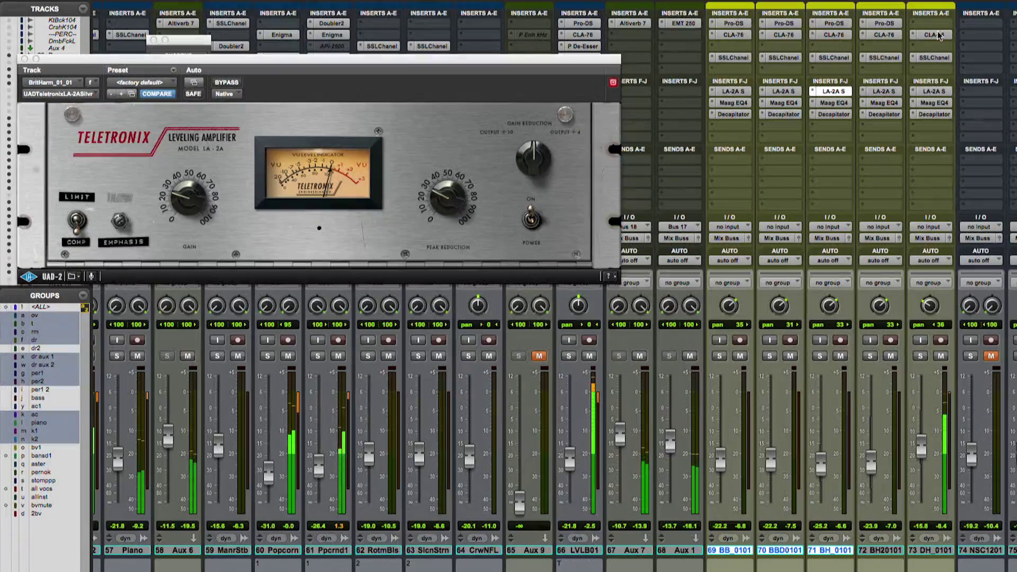
click(921, 357)
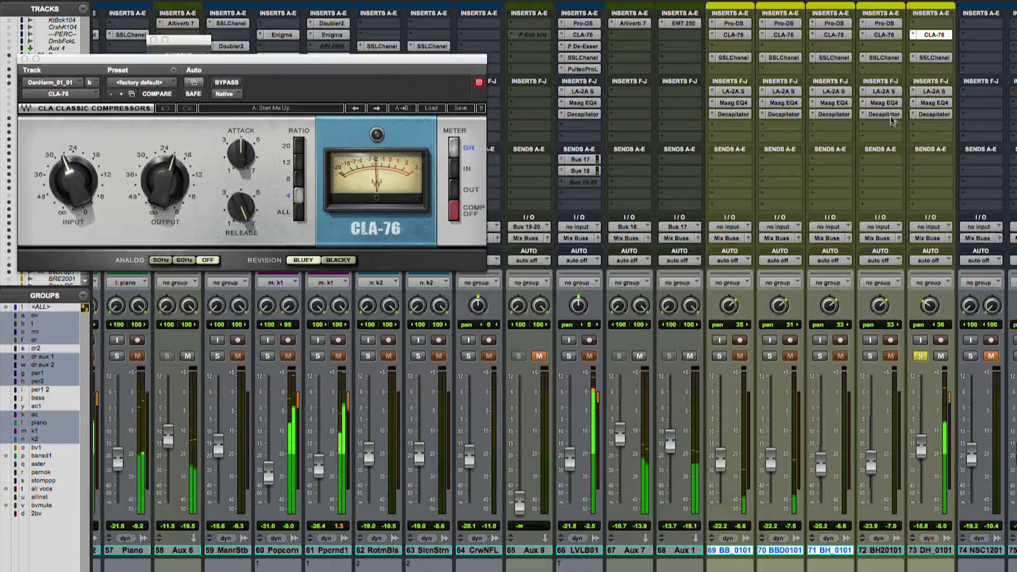
click(924, 24)
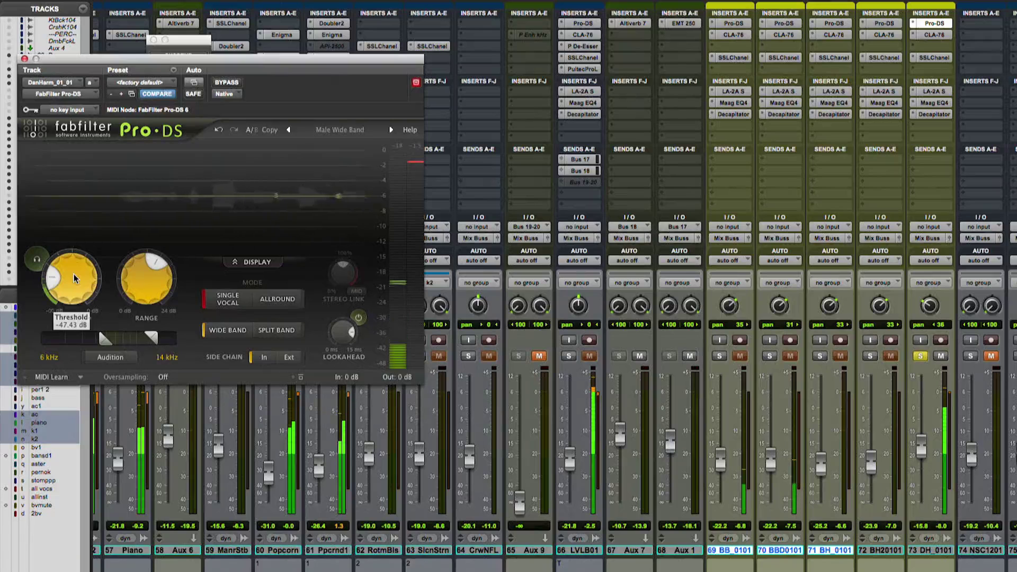
click(74, 277)
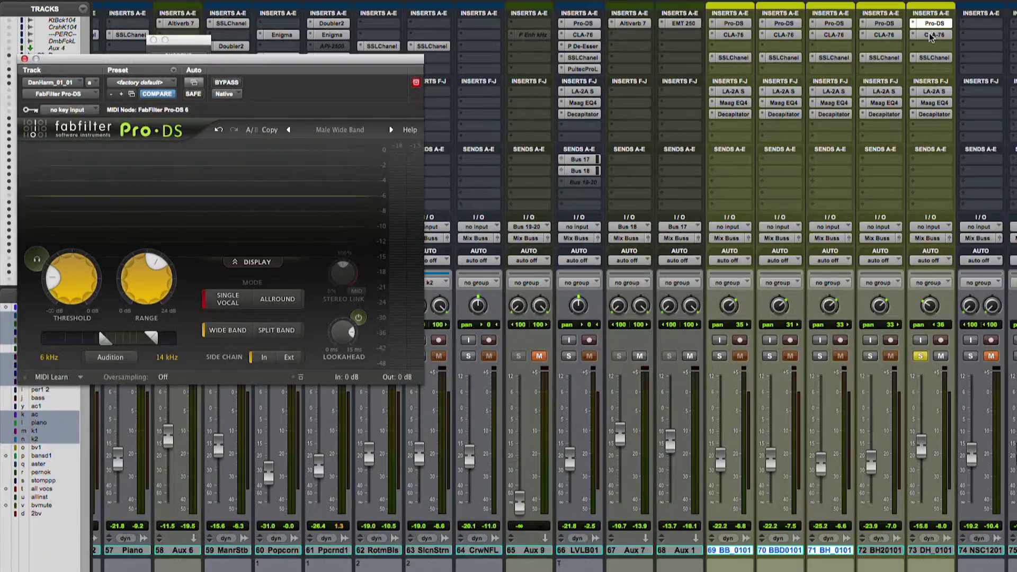
click(933, 35)
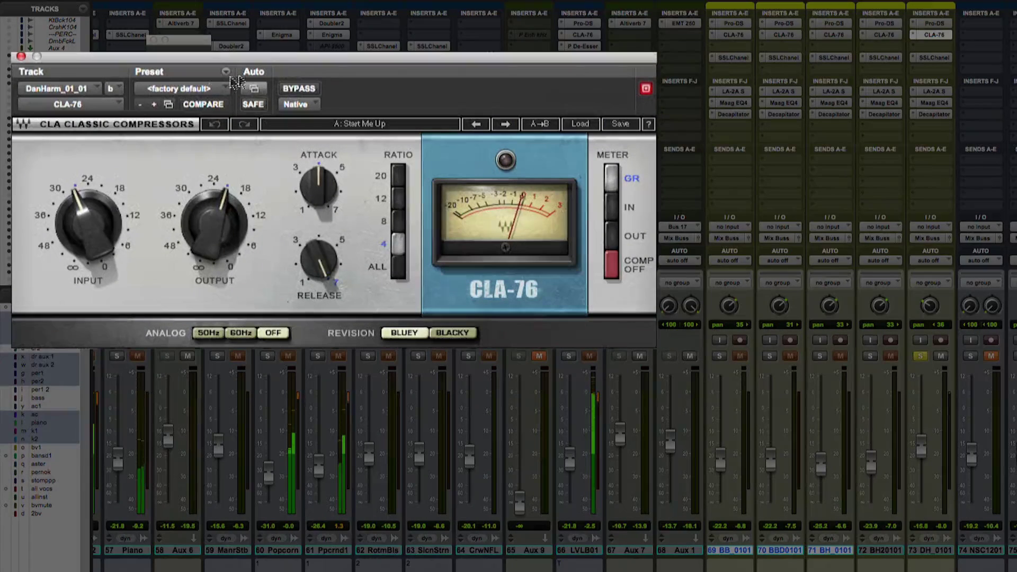
drag(88, 228, 89, 225)
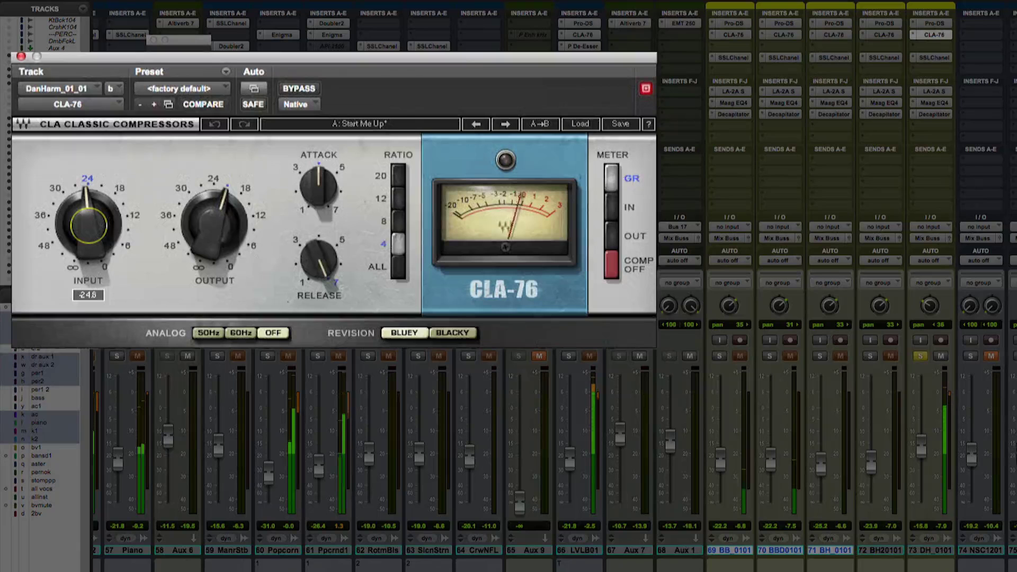
mouse_move(215, 225)
drag(215, 226, 215, 229)
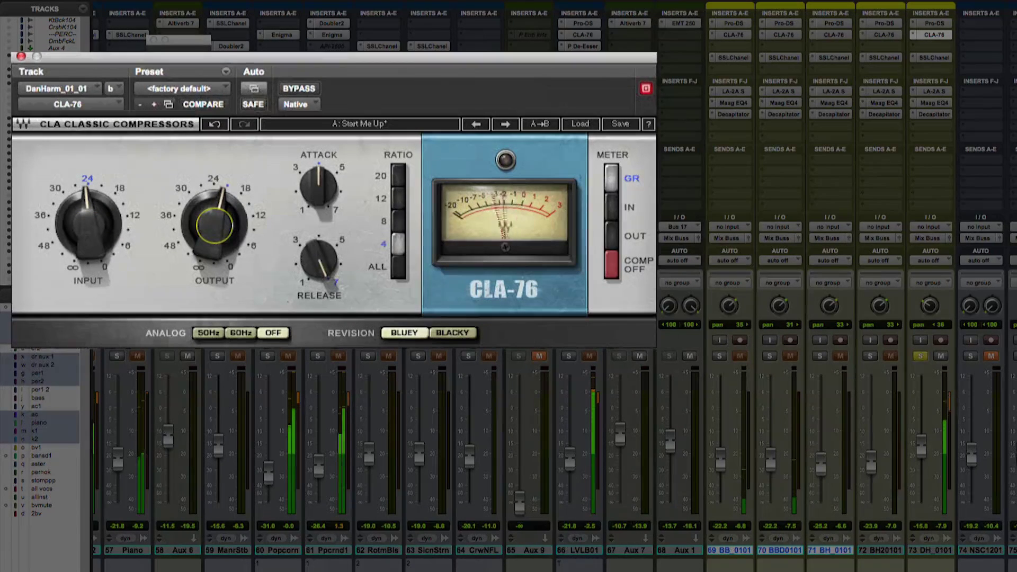
- Check track 73's LA-2A and bring up the Altiverb Sports Palace reverb on Aux 8
click(935, 92)
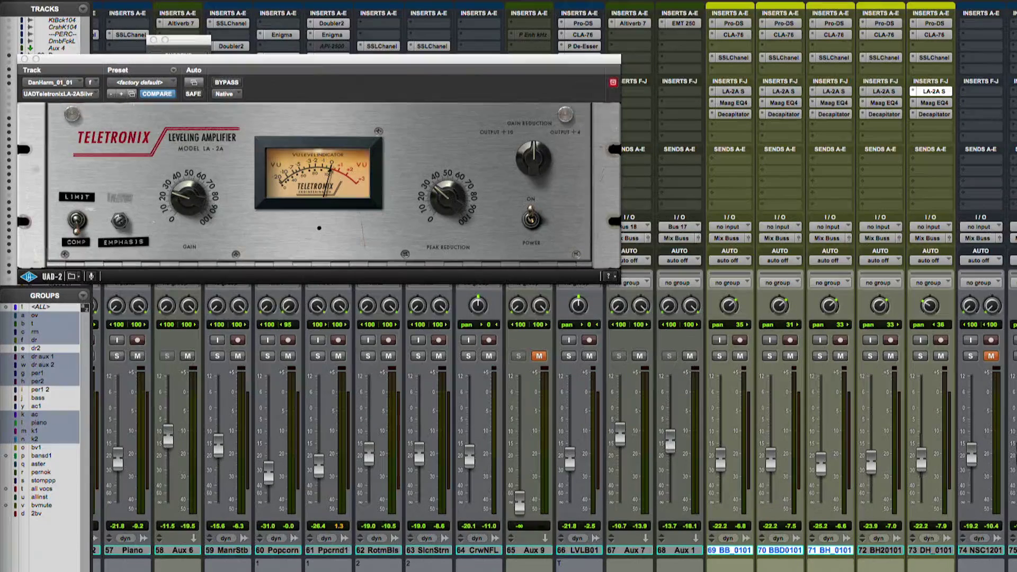
scroll(554, 428, right, 10)
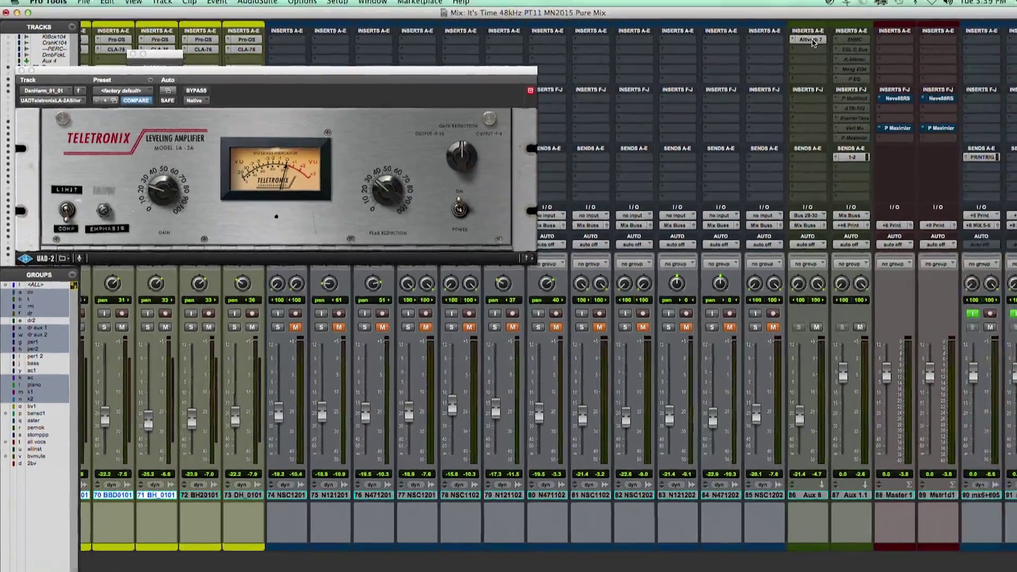
click(938, 25)
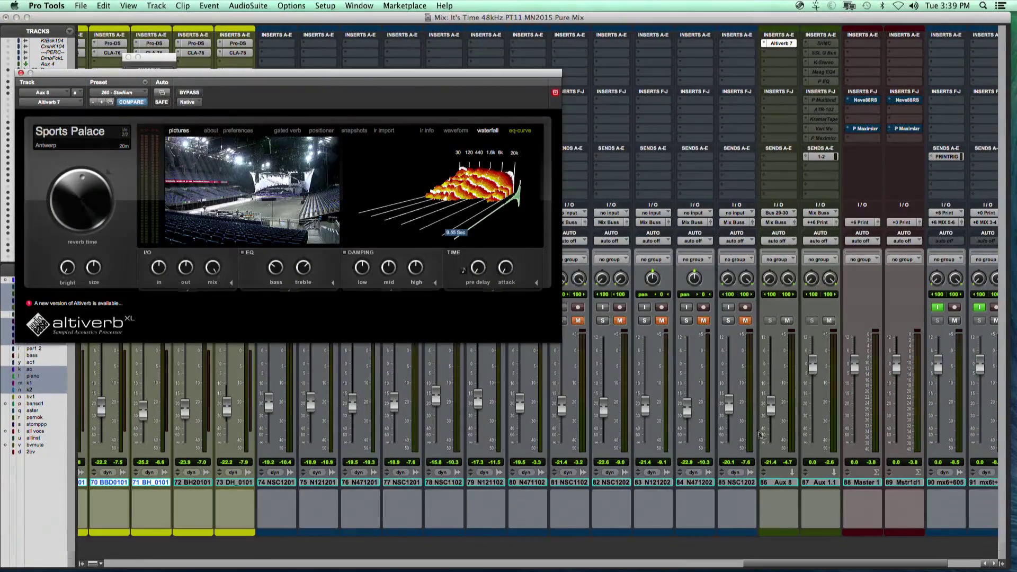
click(737, 479)
- Create a new stereo Aux Input track, Aux 11
click(156, 6)
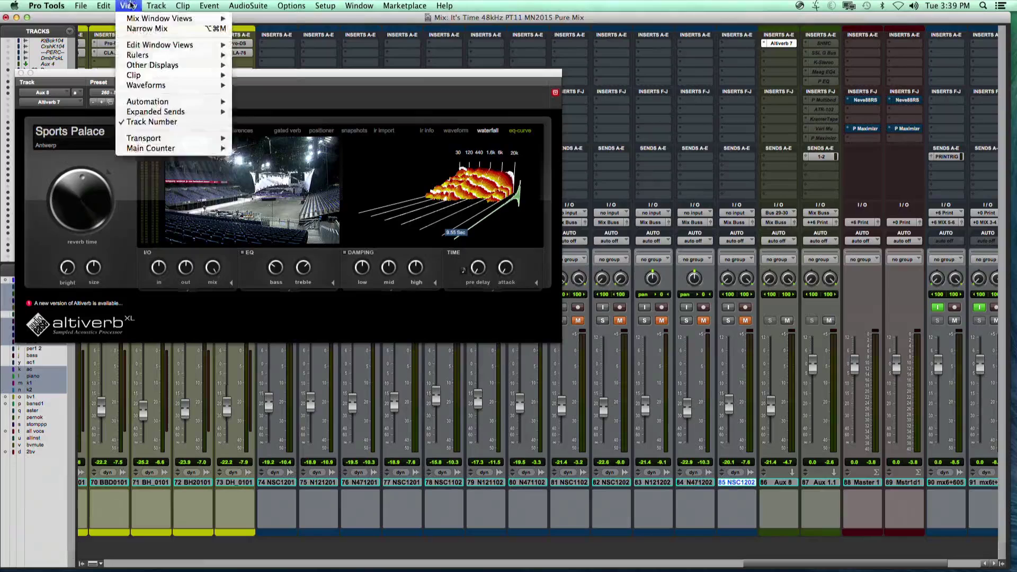
click(156, 19)
click(449, 206)
click(461, 215)
click(513, 206)
click(517, 215)
click(631, 227)
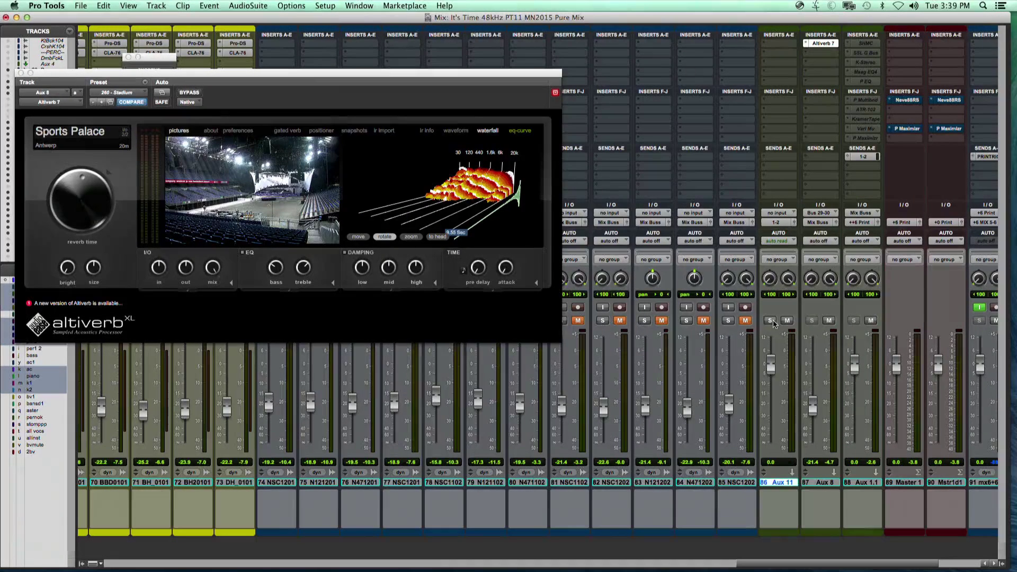
- Set Aux 11's input to Bus 23-24, leaving its output unchanged
click(774, 214)
mouse_move(802, 243)
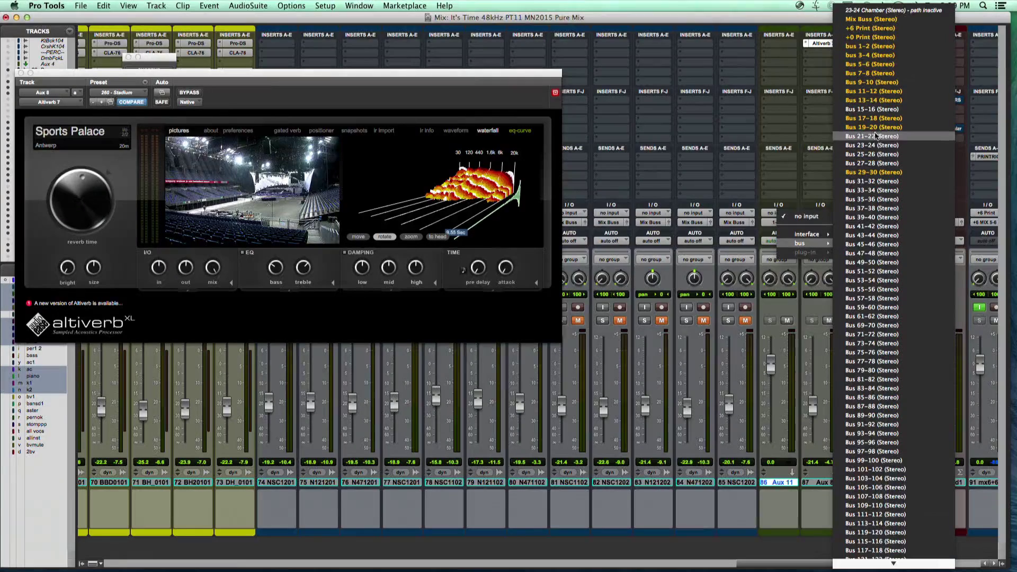
click(877, 145)
click(775, 223)
mouse_move(816, 233)
click(901, 45)
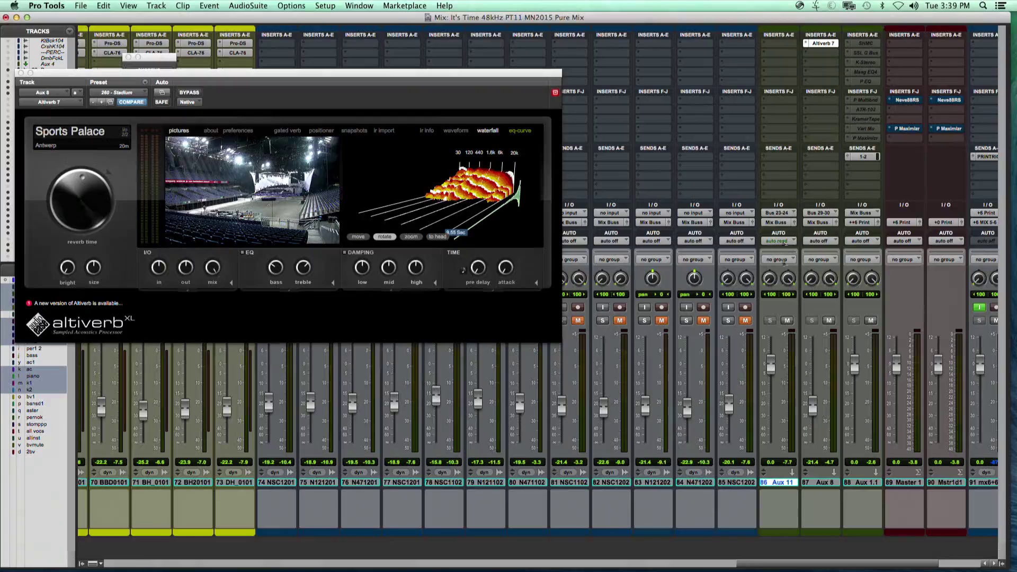
- Insert Altiverb on Aux 11 with the 110 - EMT 140 Plate Medium preset and reverb time near 95%
click(774, 56)
mouse_move(832, 111)
mouse_move(925, 140)
click(779, 52)
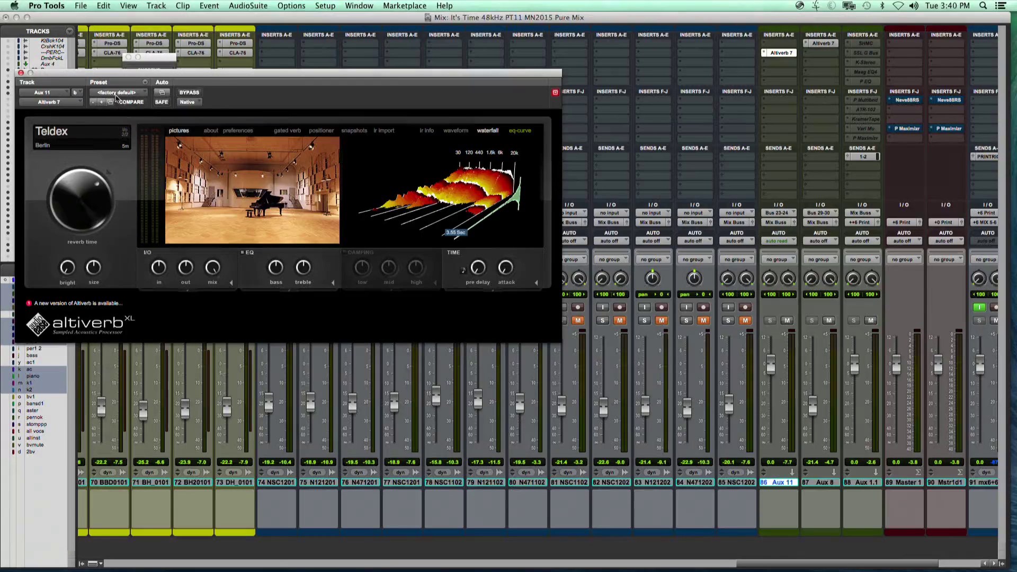
click(116, 95)
mouse_move(190, 33)
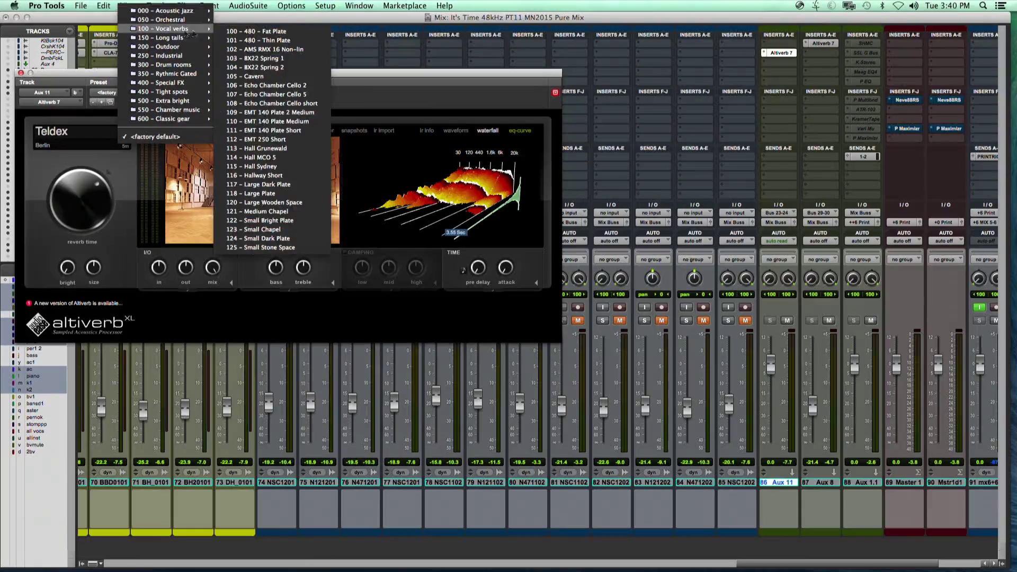
click(279, 125)
mouse_move(88, 204)
mouse_down()
mouse_move(89, 189)
mouse_move(101, 193)
mouse_up()
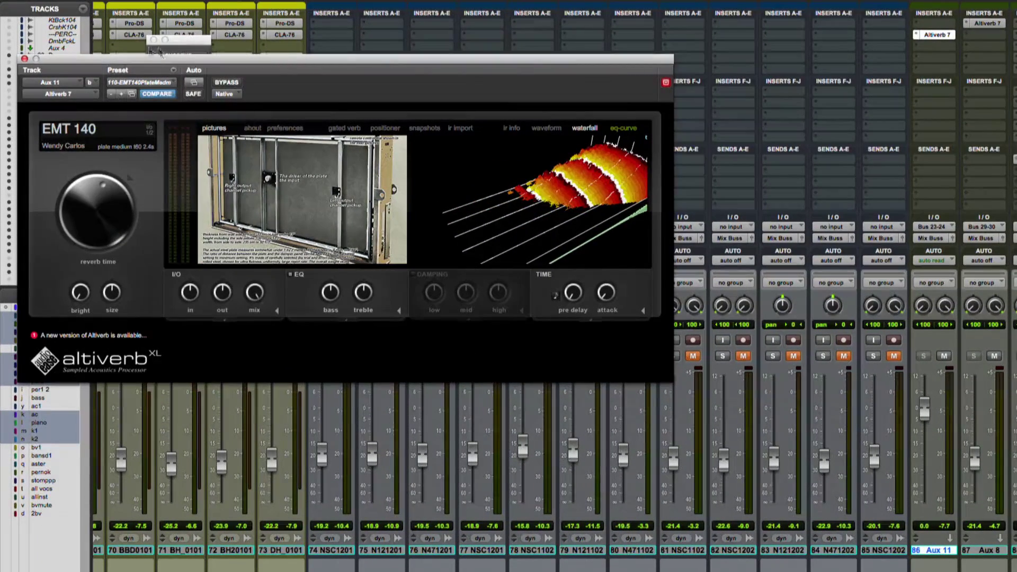
- Close the Altiverb window and select track 69 BB_0101
drag(129, 57, 189, 0)
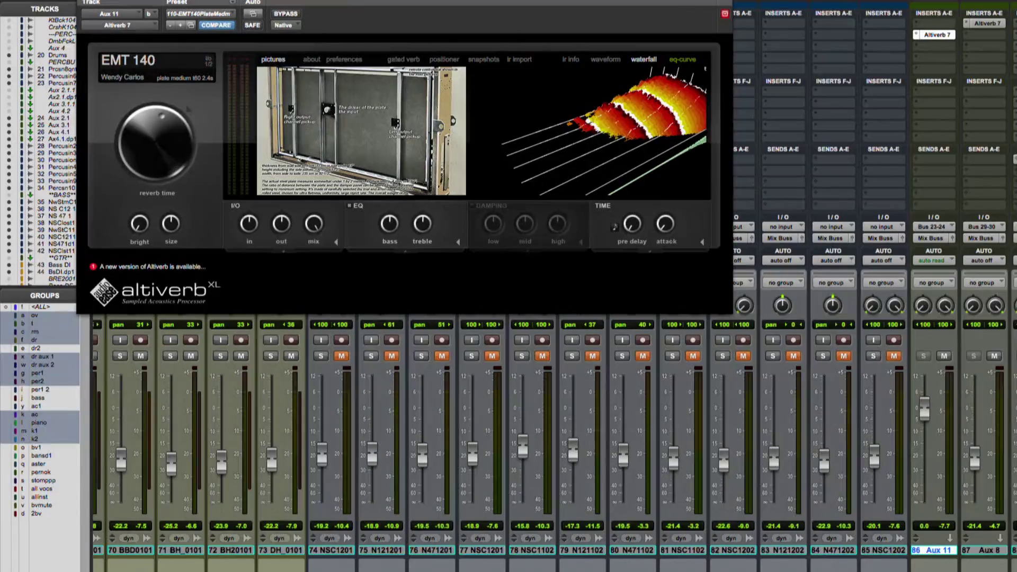
scroll(442, 511, left, 6)
key(super+w)
click(382, 551)
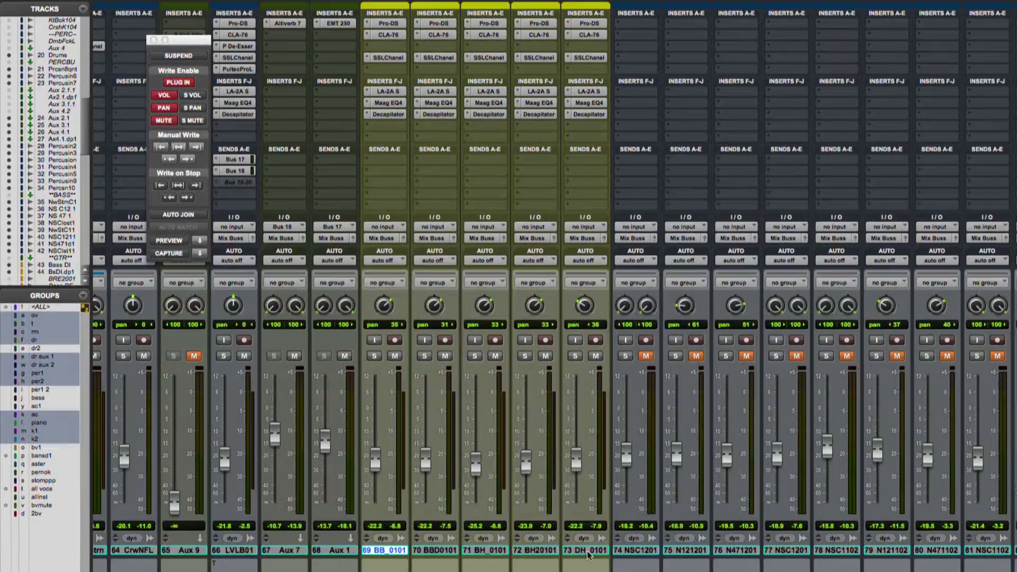
- Add a send to Bus 23-24 on backing vocal tracks 69–73
shift+click(588, 552)
click(579, 207)
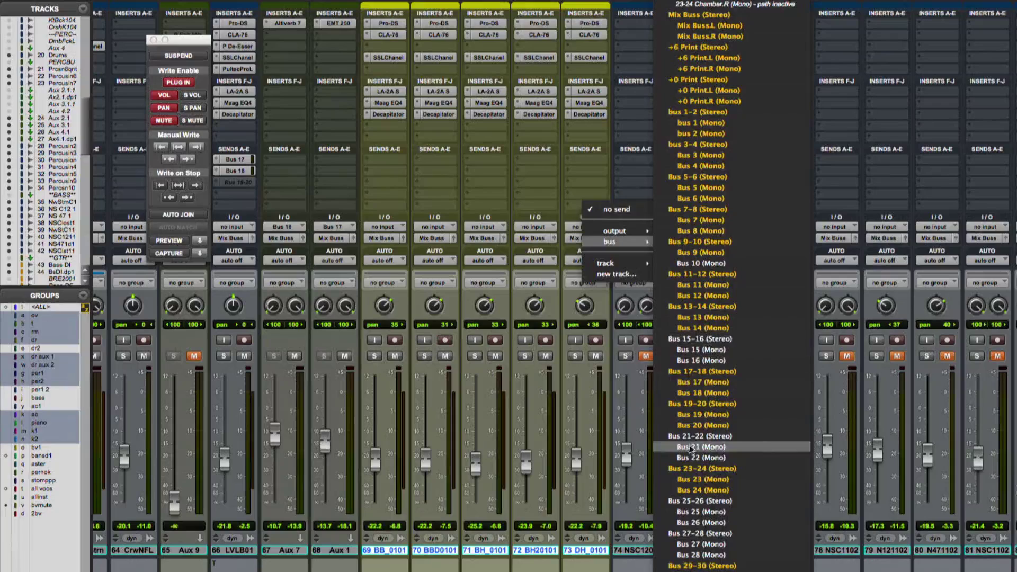
alt+shift+click(689, 470)
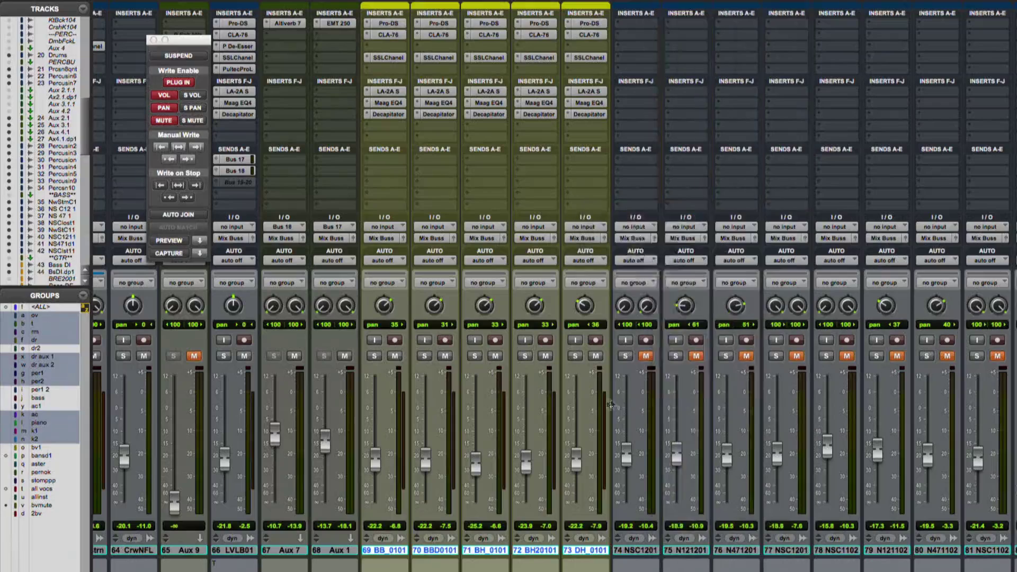
- Solo tracks 69 and 70 and pull down the Aux 11 reverb return fader
click(424, 356)
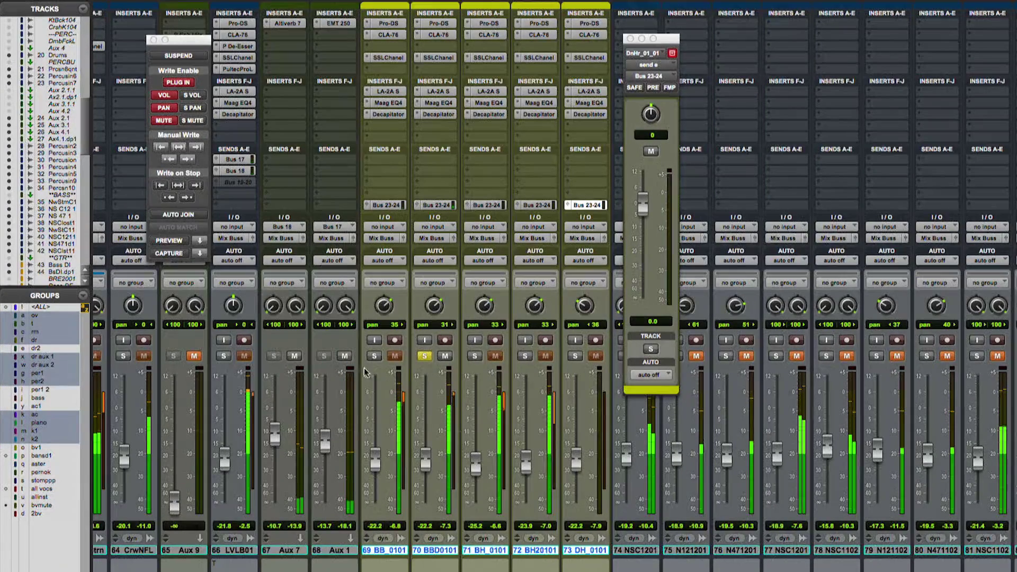
click(374, 356)
drag(896, 570, 989, 567)
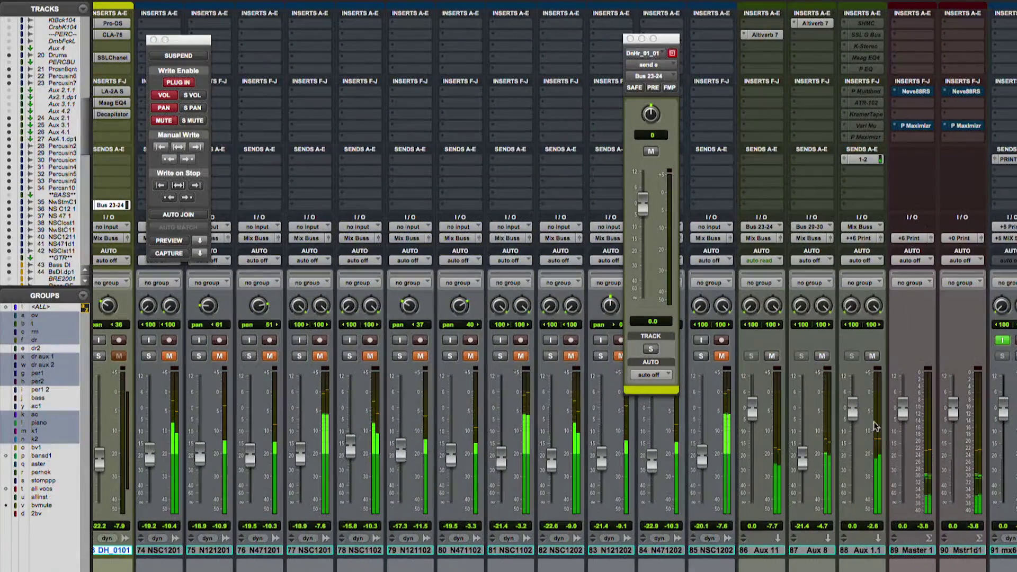
drag(753, 409, 745, 445)
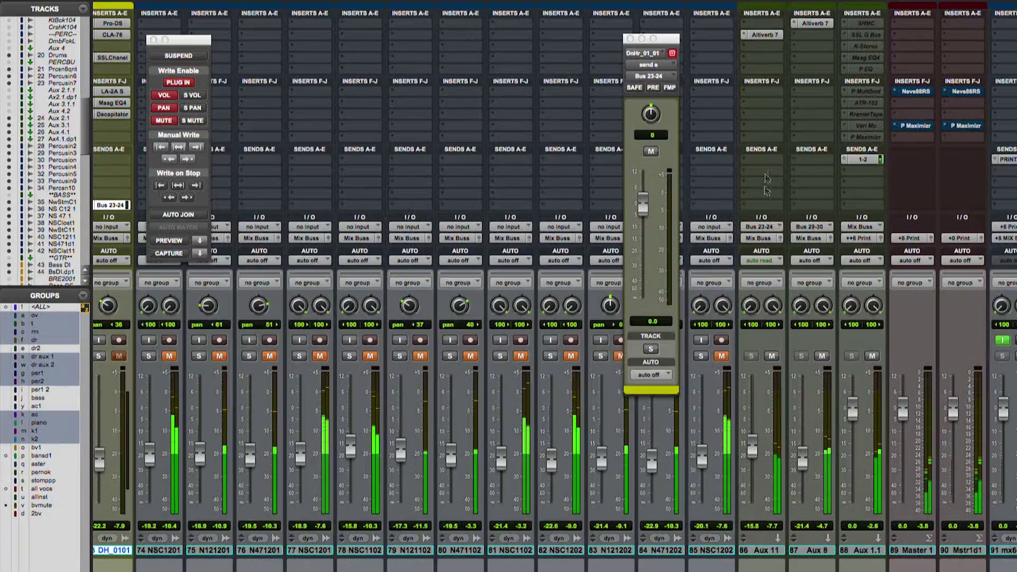
- Reopen Aux 11's Altiverb EMT 140 Plate settings to review them
click(762, 34)
mouse_move(95, 161)
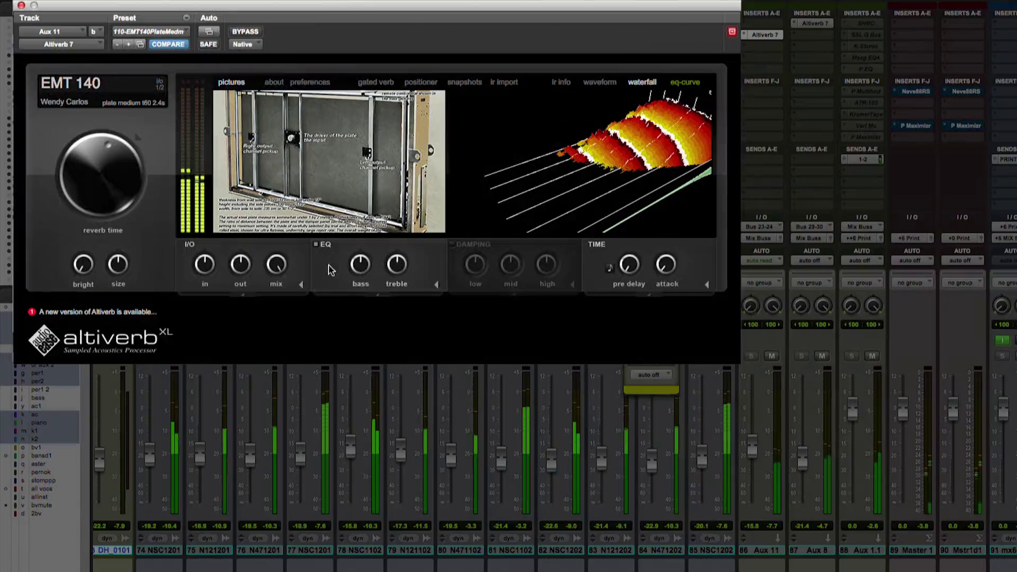
mouse_move(353, 285)
mouse_move(401, 250)
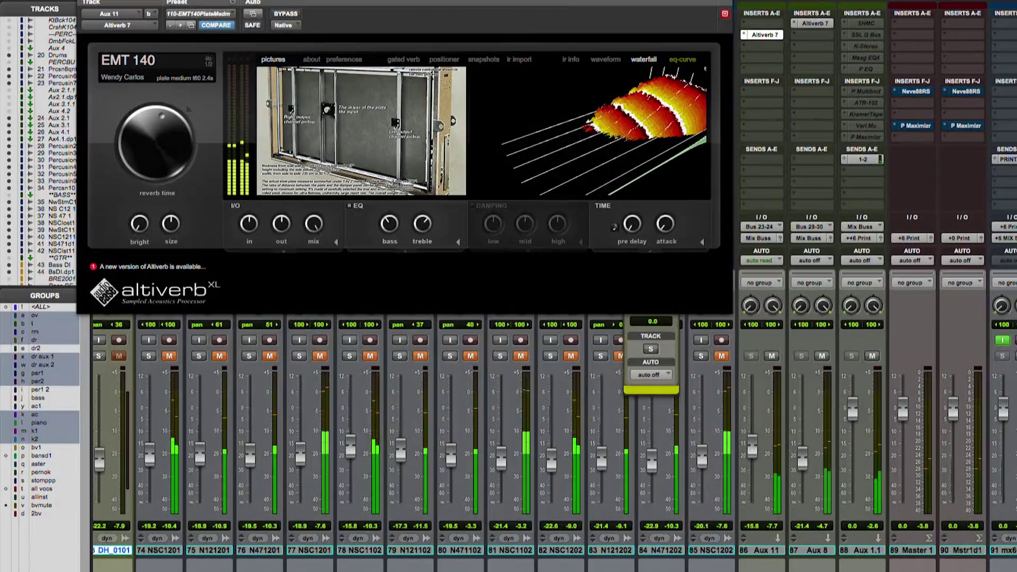
scroll(551, 389, left, 10)
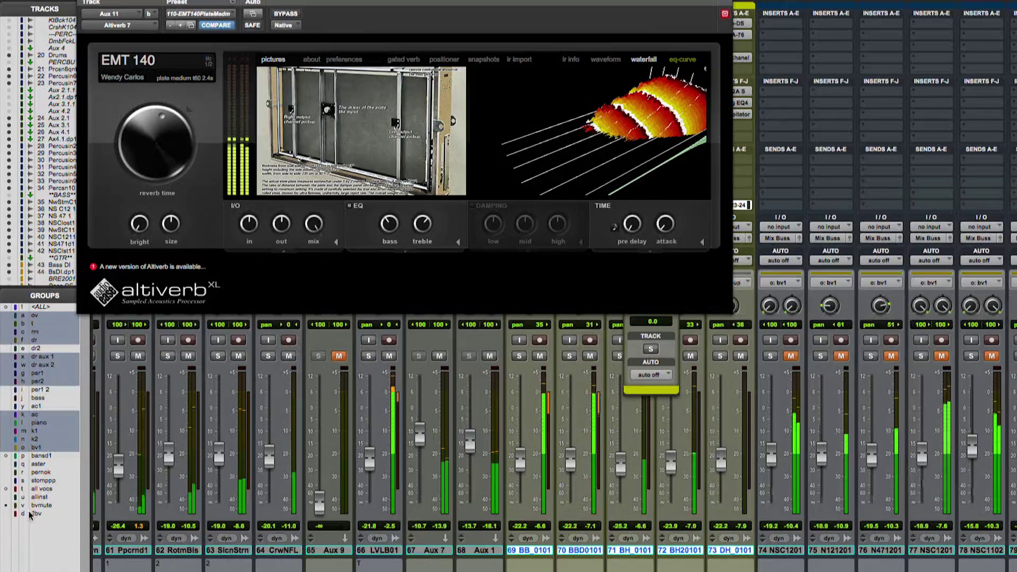
- Activate the 2bv group, briefly solo track 69, and close the Altiverb and send windows
click(29, 514)
click(520, 356)
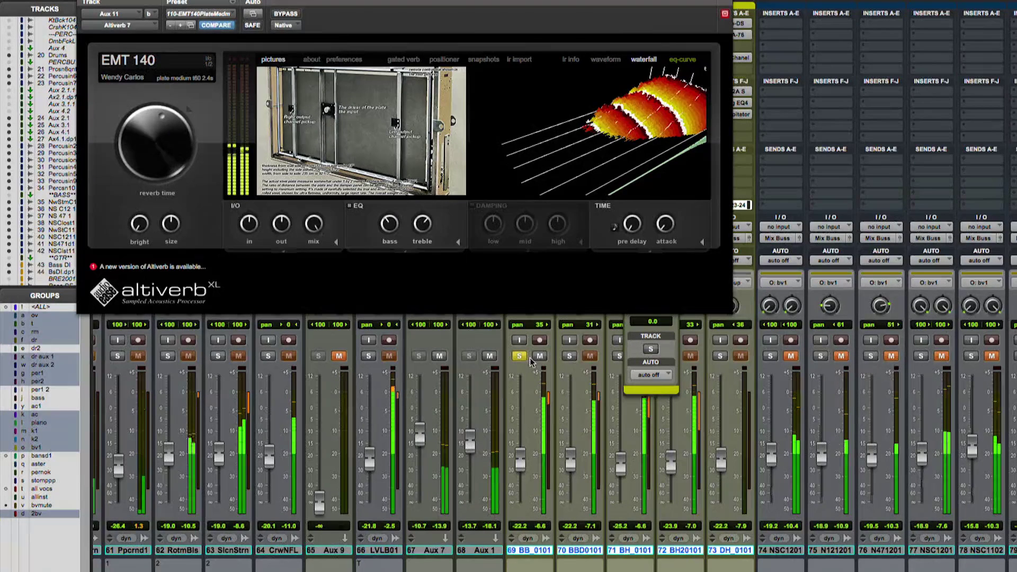
click(520, 357)
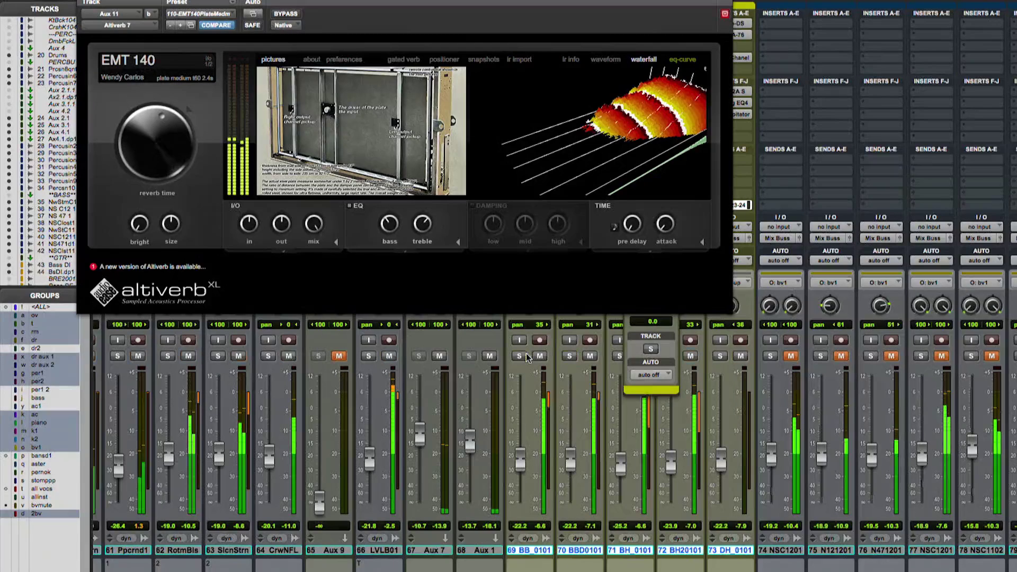
click(83, 1)
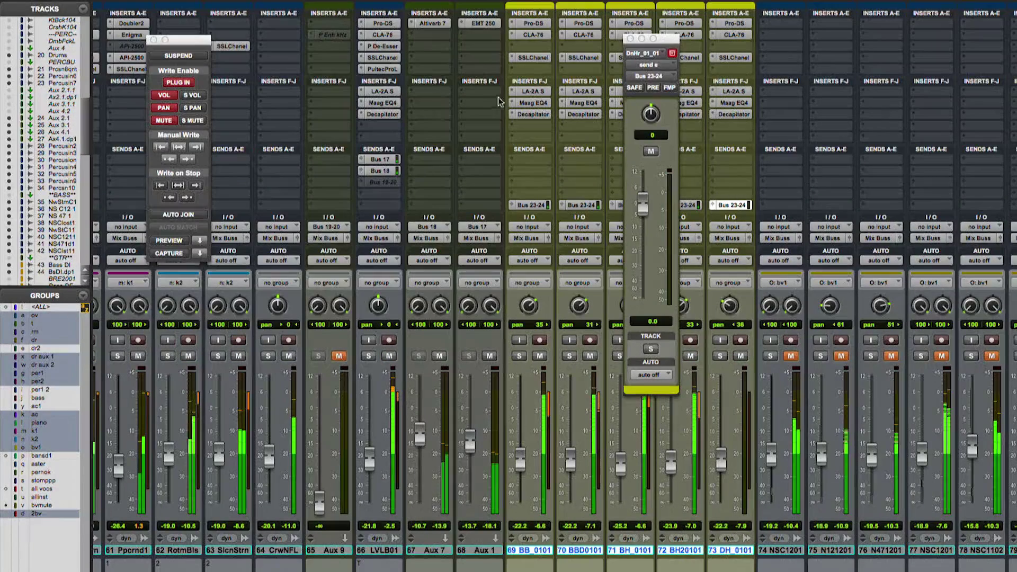
click(630, 39)
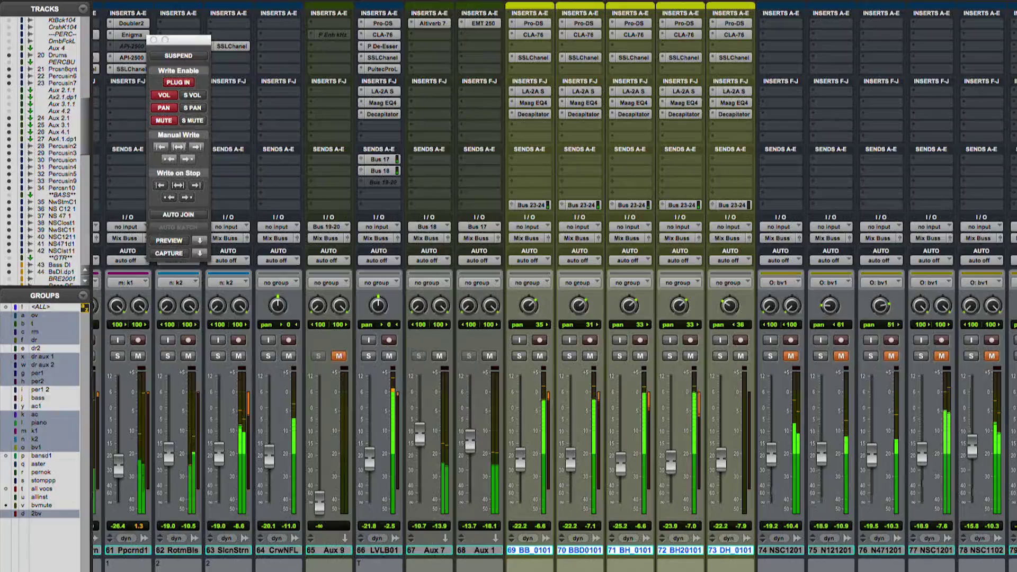
- Group tracks 69–73 as 'bvsall' and lower all five faders together by about 2.5 dB
click(489, 551)
click(533, 552)
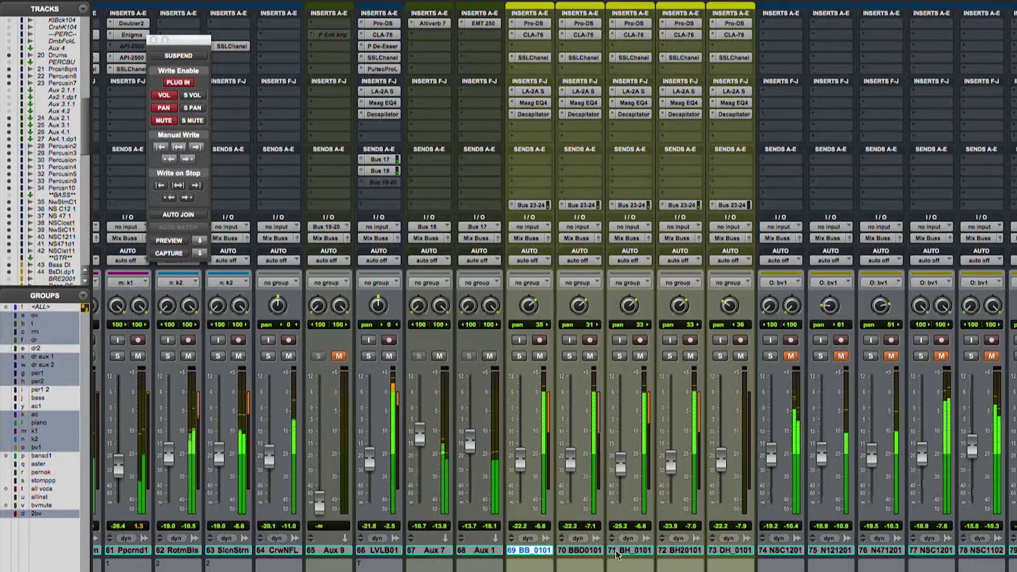
shift+click(670, 552)
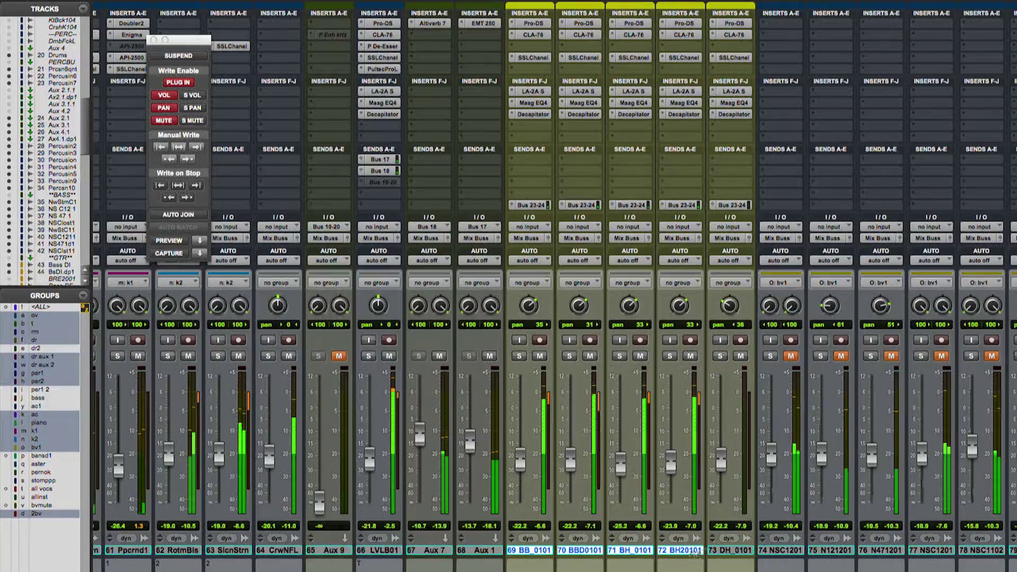
shift+click(720, 551)
key(super+g)
text(bv)
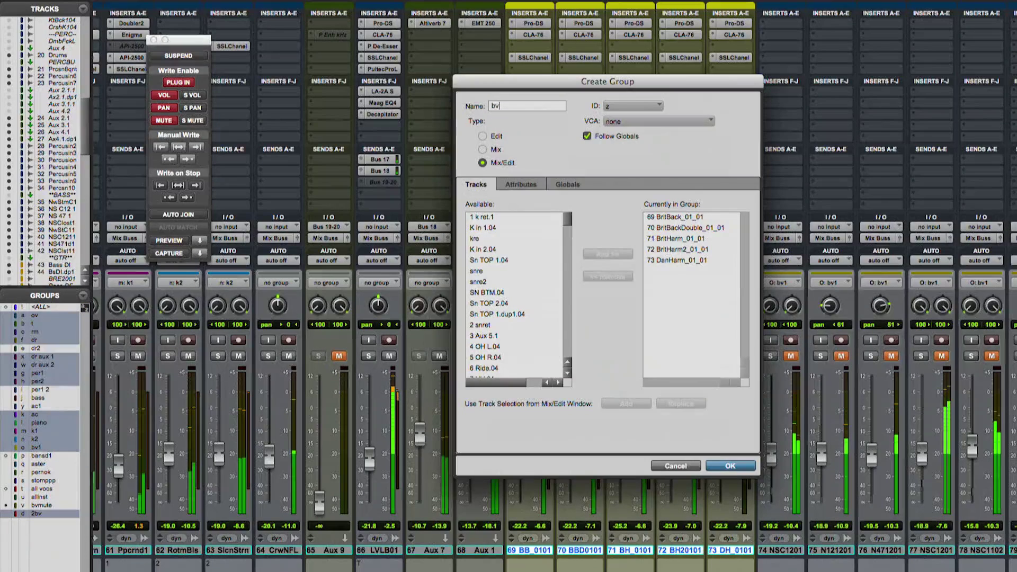
text(sal)
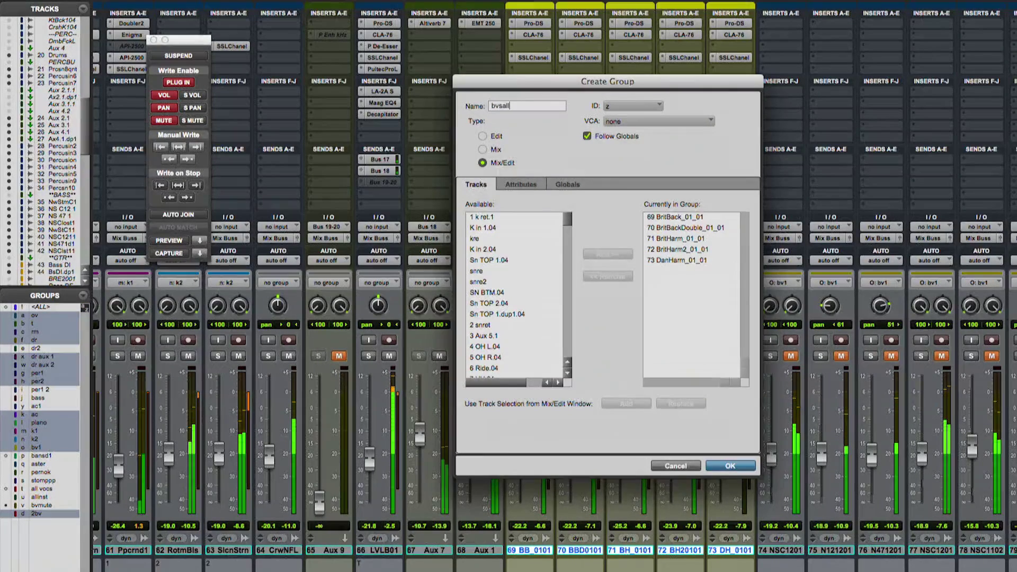
text(l)
key(Return)
drag(520, 456, 525, 465)
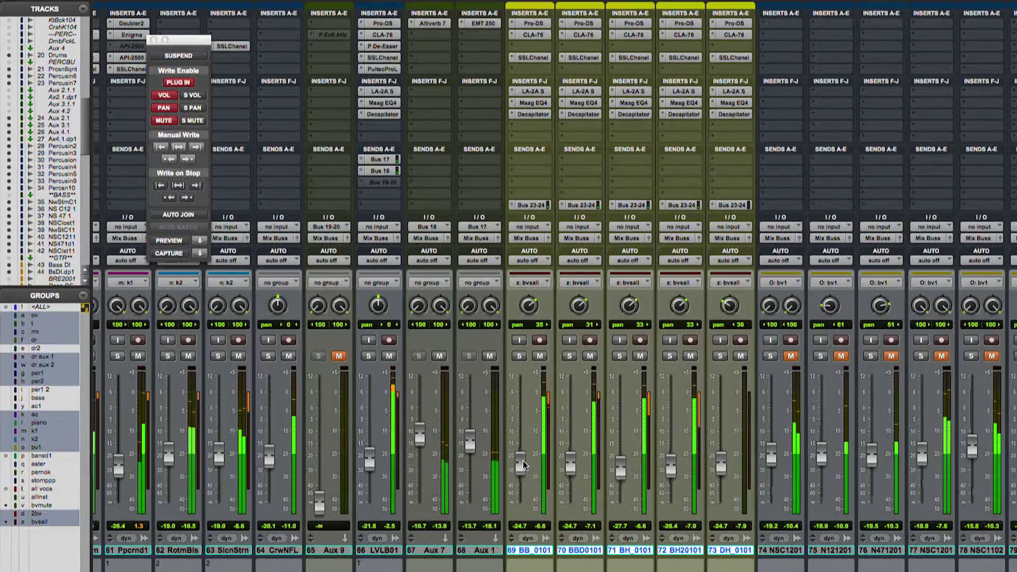
scroll(576, 464, right, 10)
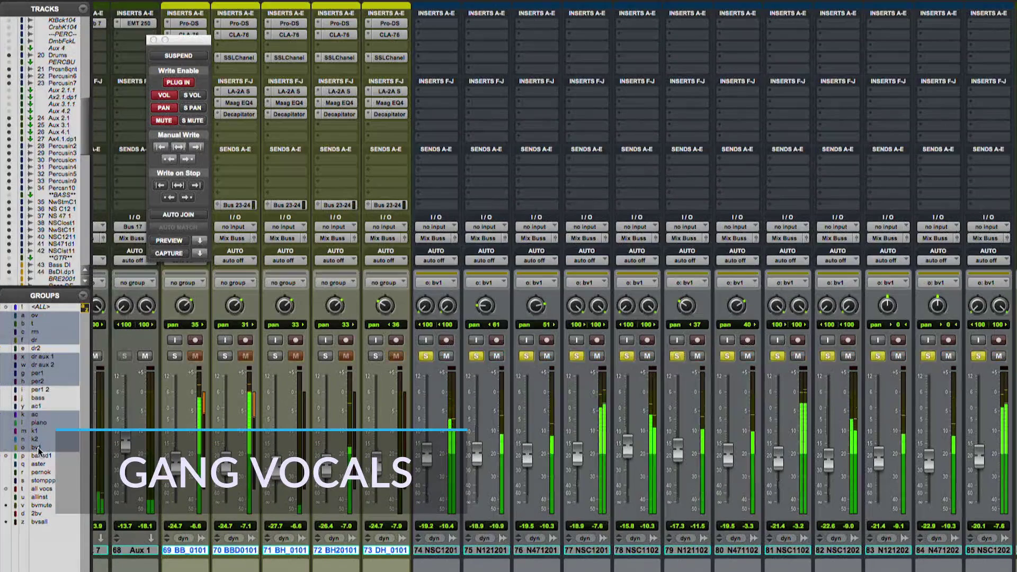
- Deactivate group bv1 and add SSLChanel with the mnlv1 preset to tracks 74–85
click(38, 448)
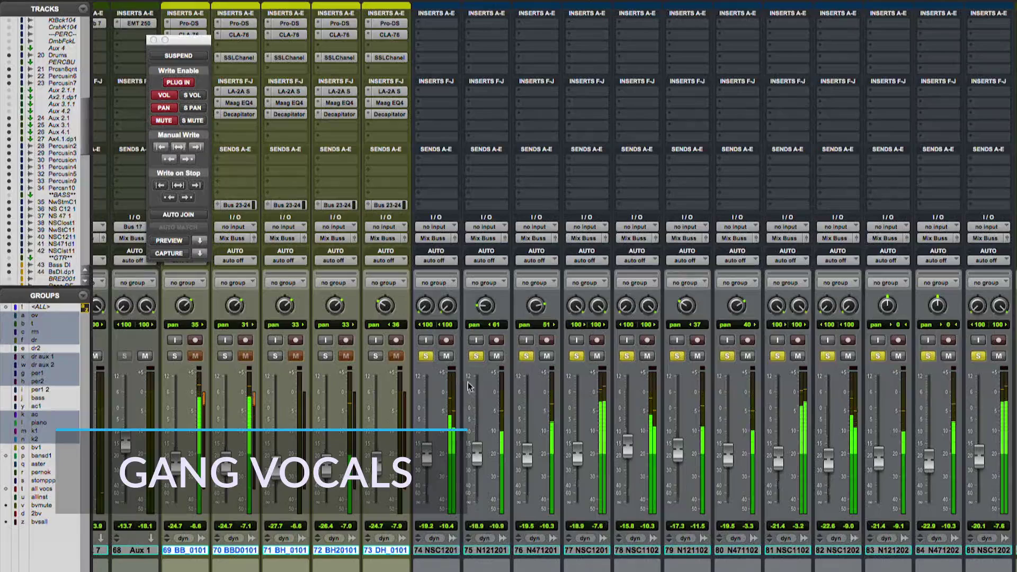
click(436, 550)
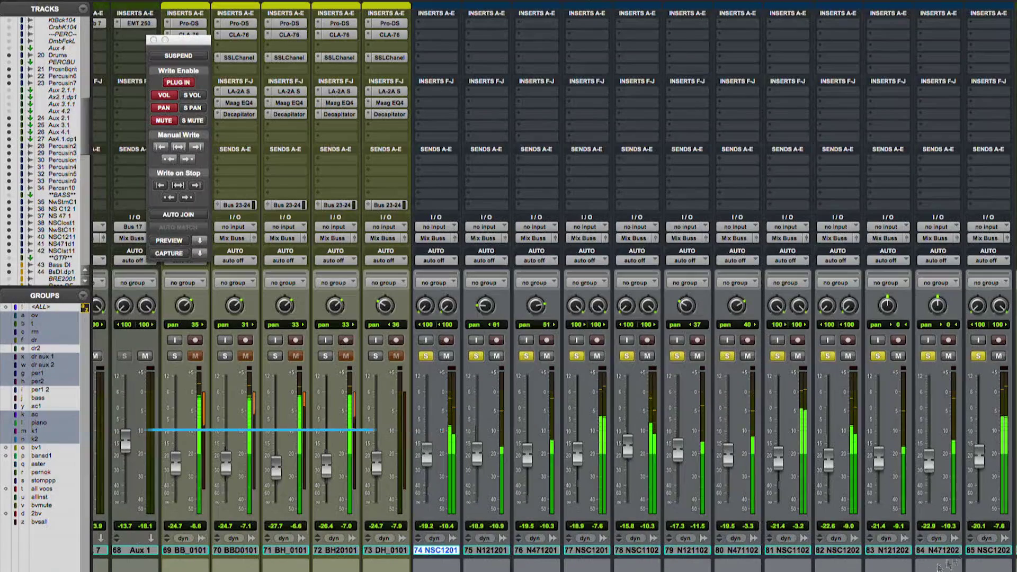
shift+click(978, 551)
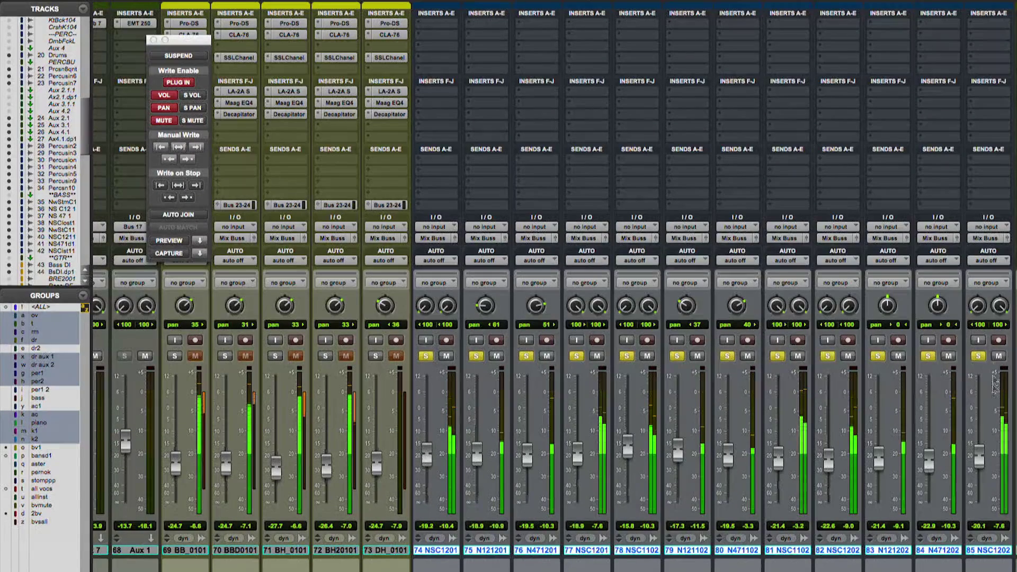
click(478, 33)
click(522, 59)
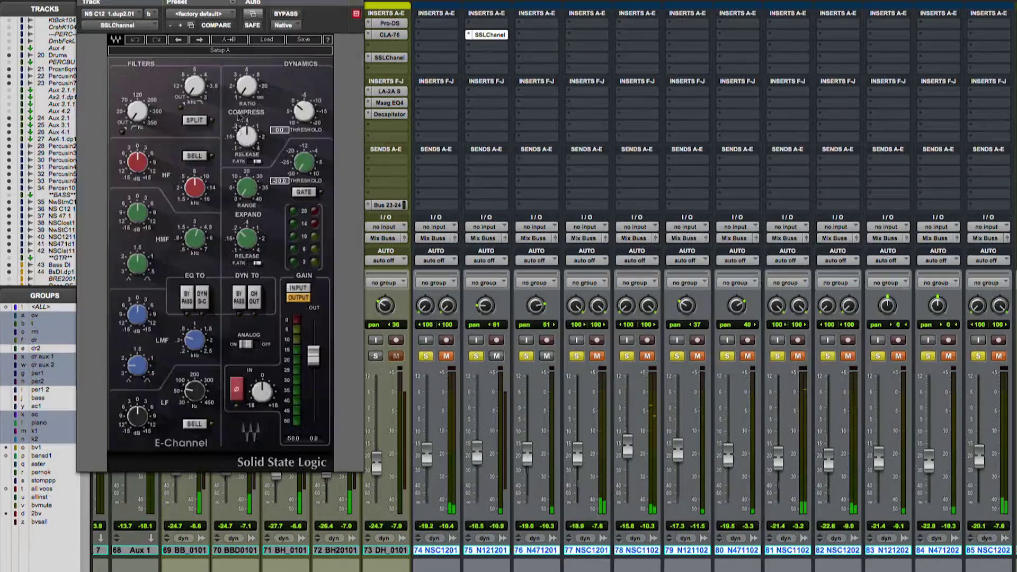
click(268, 44)
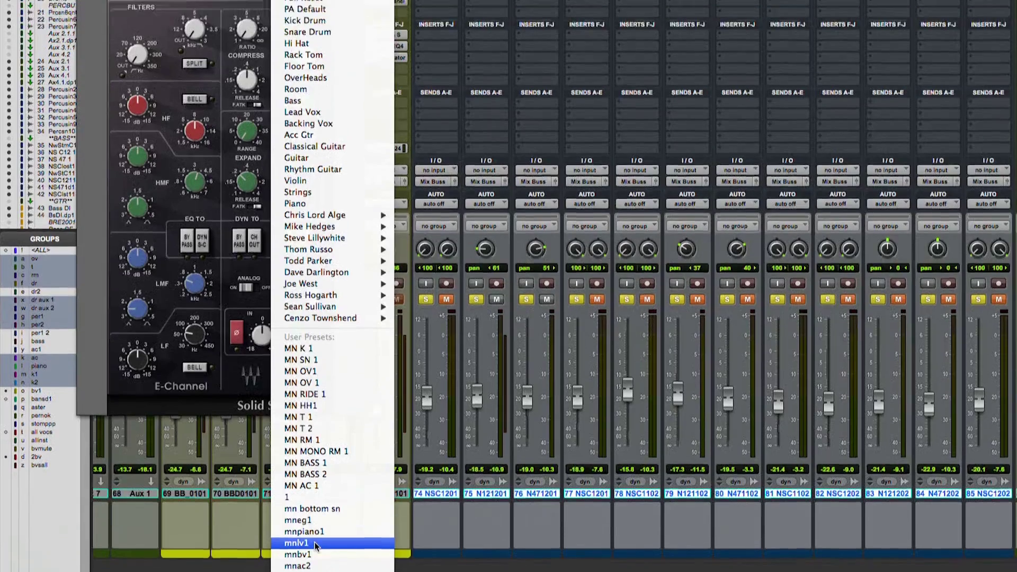
click(313, 519)
- During playback set compressor ratio 4.0, HF gain 0 dB, longer release and threshold about -10
key(space)
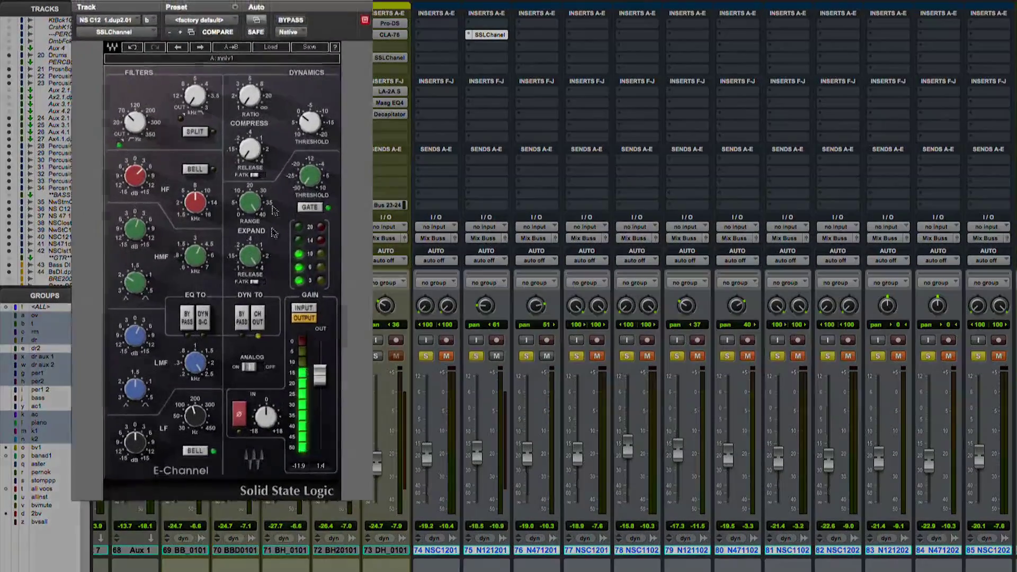
drag(247, 87, 247, 66)
drag(135, 200, 136, 218)
drag(132, 256, 133, 260)
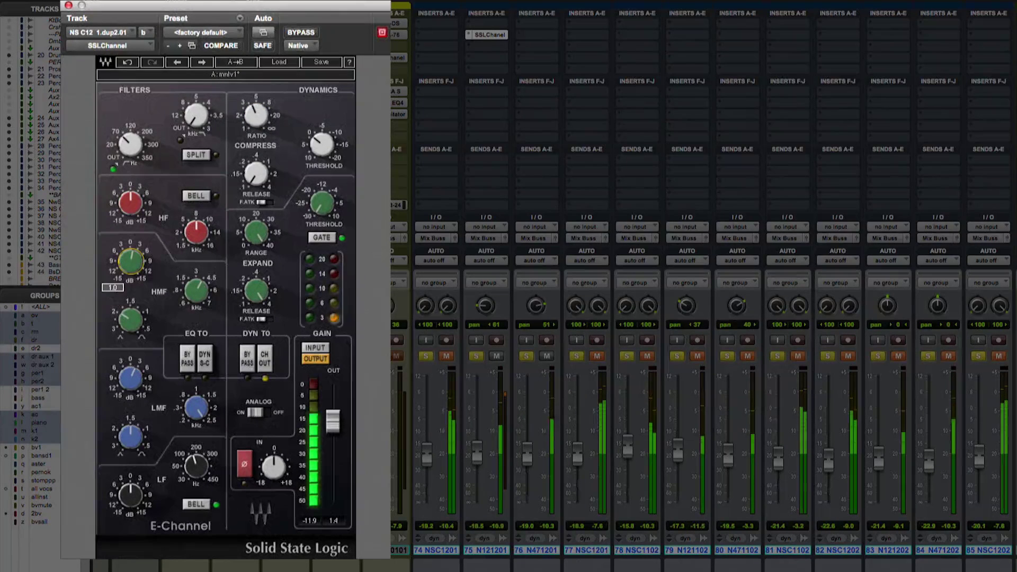
drag(259, 170, 259, 153)
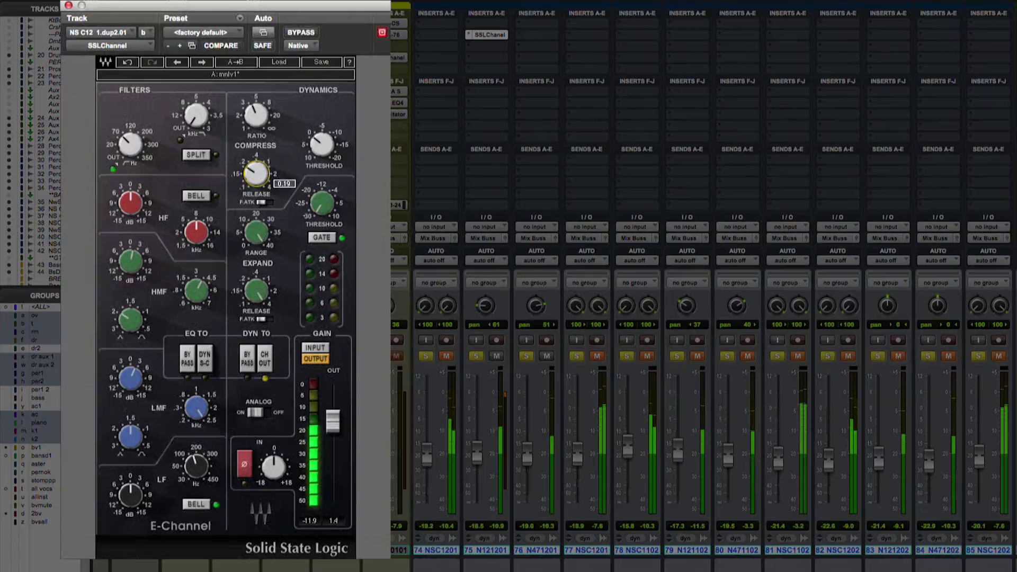
mouse_move(324, 151)
mouse_down()
mouse_move(325, 133)
mouse_move(321, 143)
mouse_up()
- Reduce the low-mid EQ gain to 1.1 and copy the channel strip onto tracks 76 and 79
drag(130, 203, 130, 203)
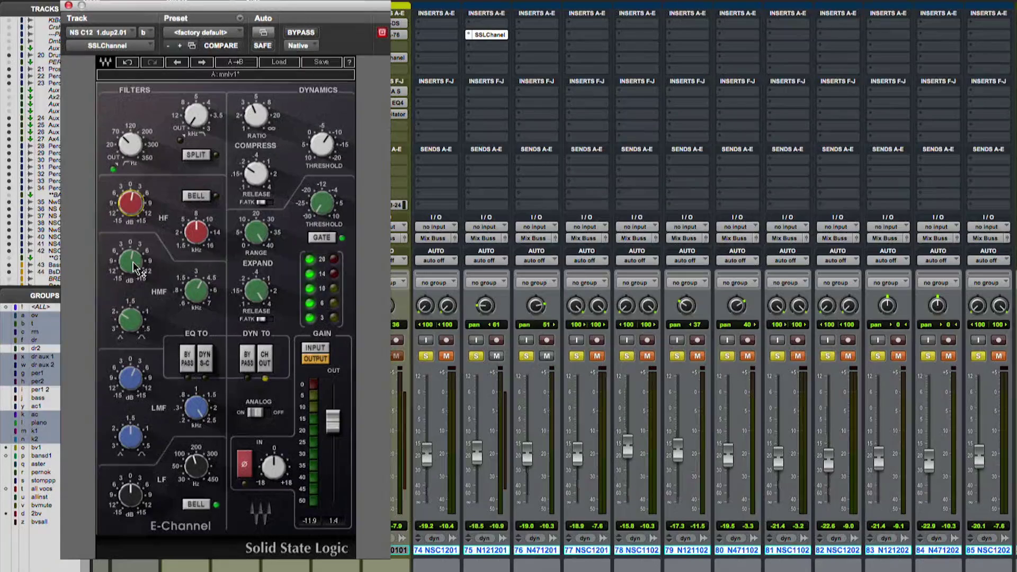
drag(131, 379, 131, 382)
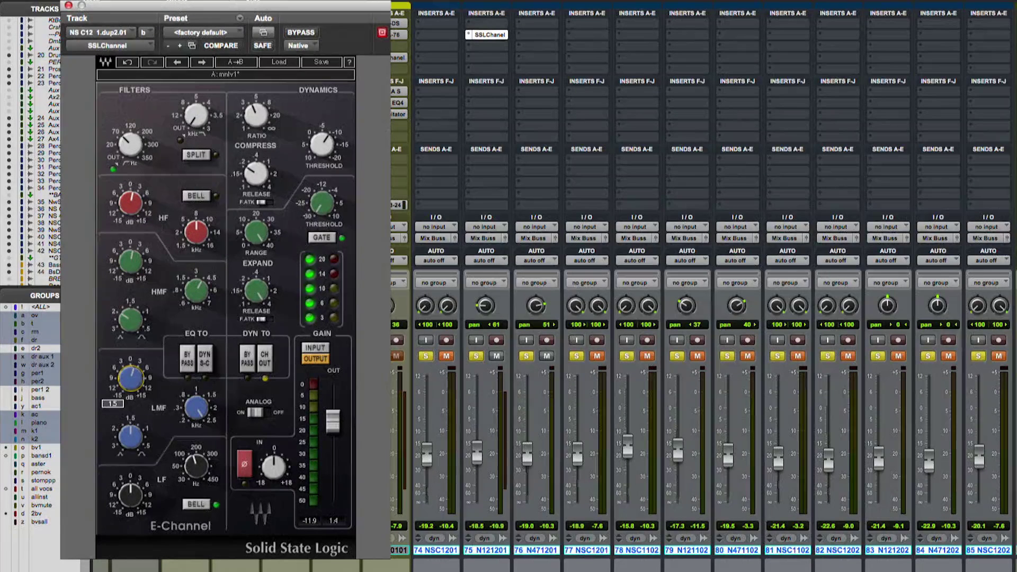
mouse_move(130, 260)
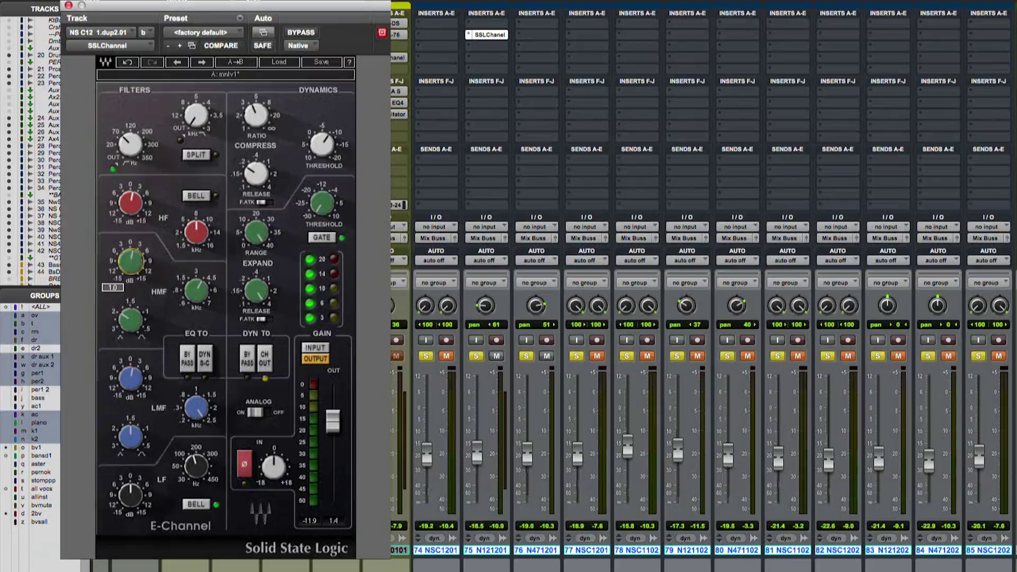
drag(135, 391, 136, 394)
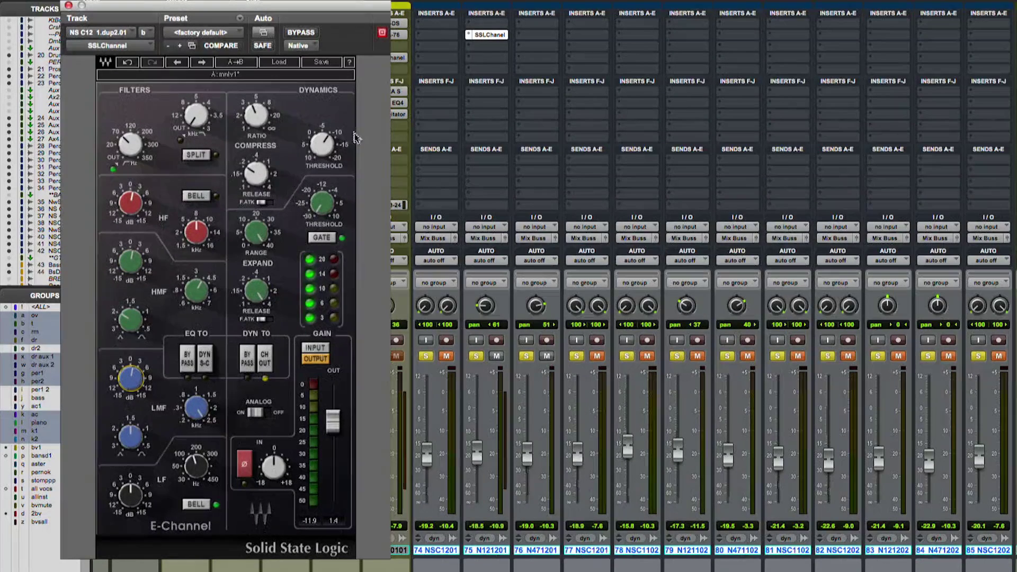
drag(488, 35, 698, 36)
drag(690, 35, 743, 34)
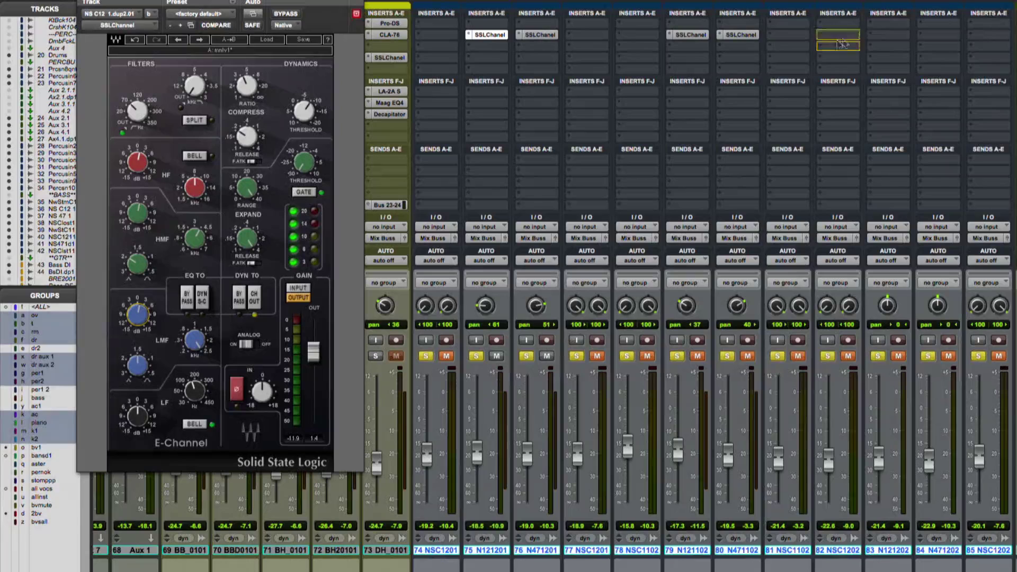
- Unmute track 80 during playback and check the channel strips on tracks 76, 83 and 84
click(741, 35)
key(space)
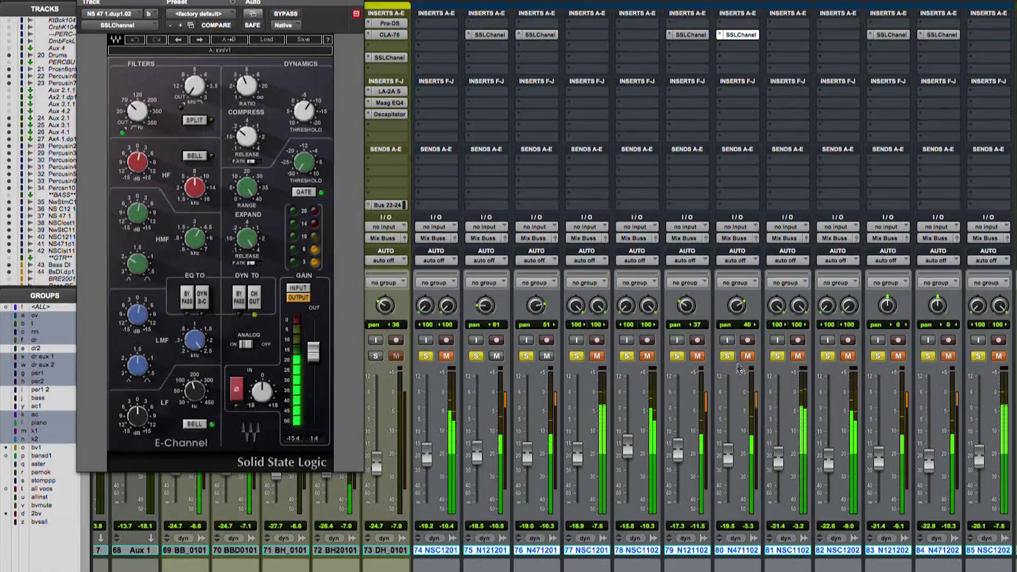
click(747, 357)
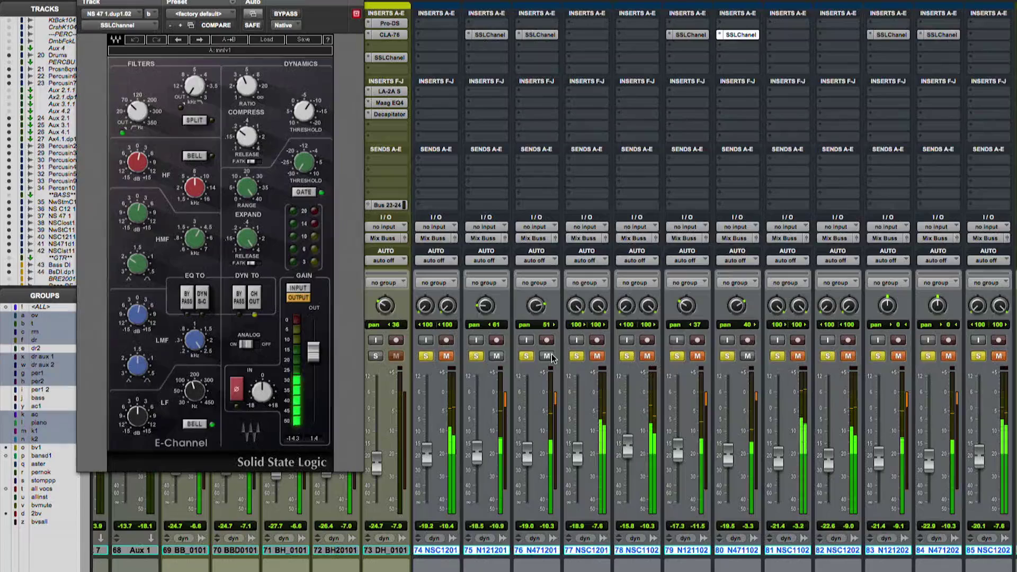
click(551, 36)
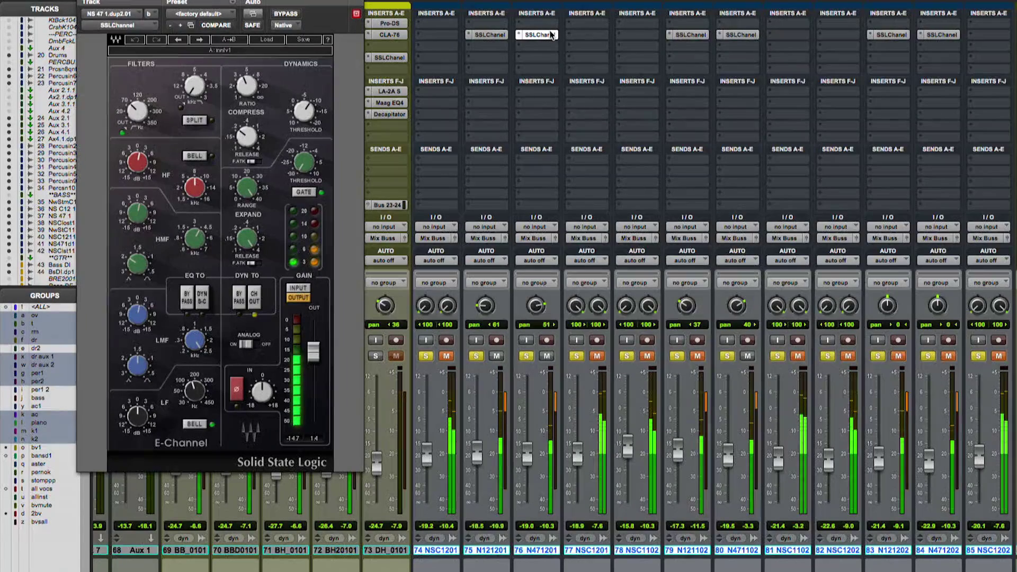
click(552, 36)
click(891, 34)
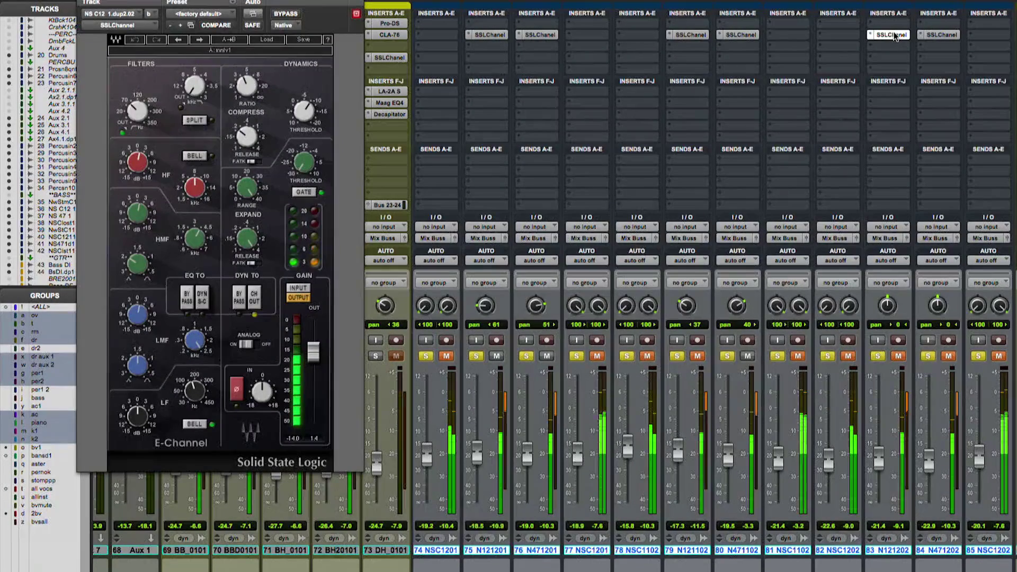
click(891, 34)
click(933, 34)
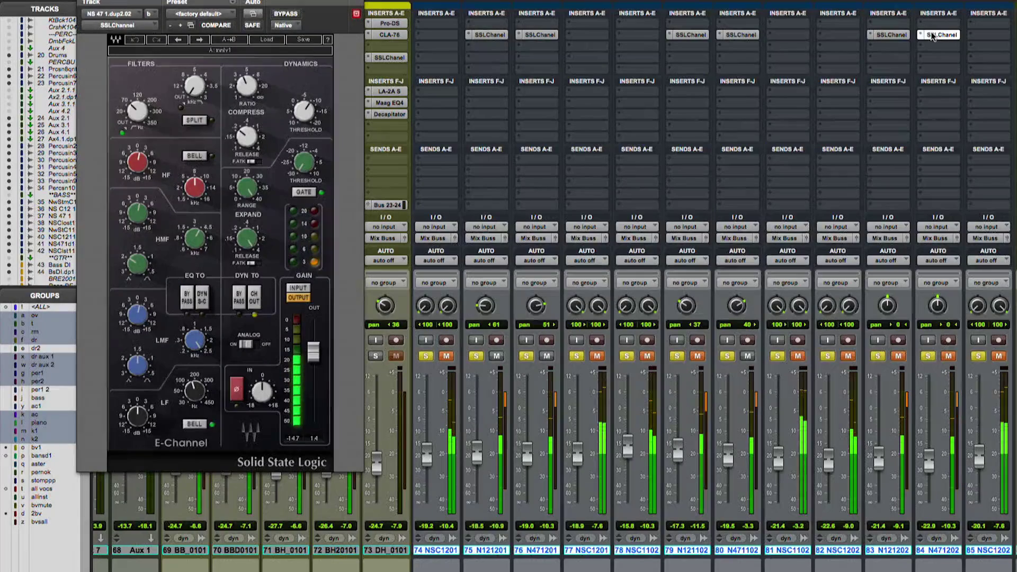
click(933, 35)
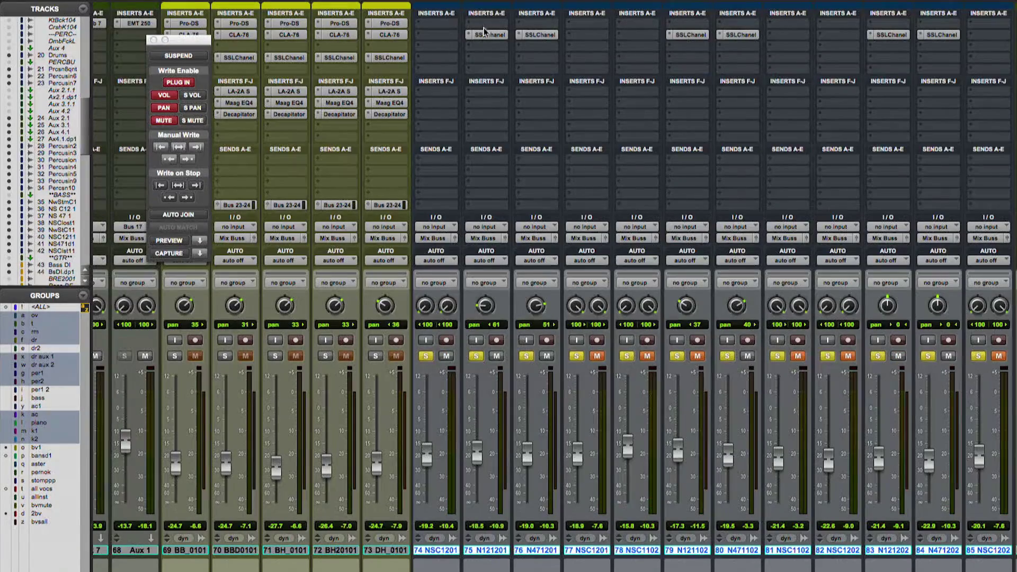
- Copy the SSL strip to track 74, set input -6.6 and threshold -5.8, then copy it to track 77
drag(454, 38, 438, 35)
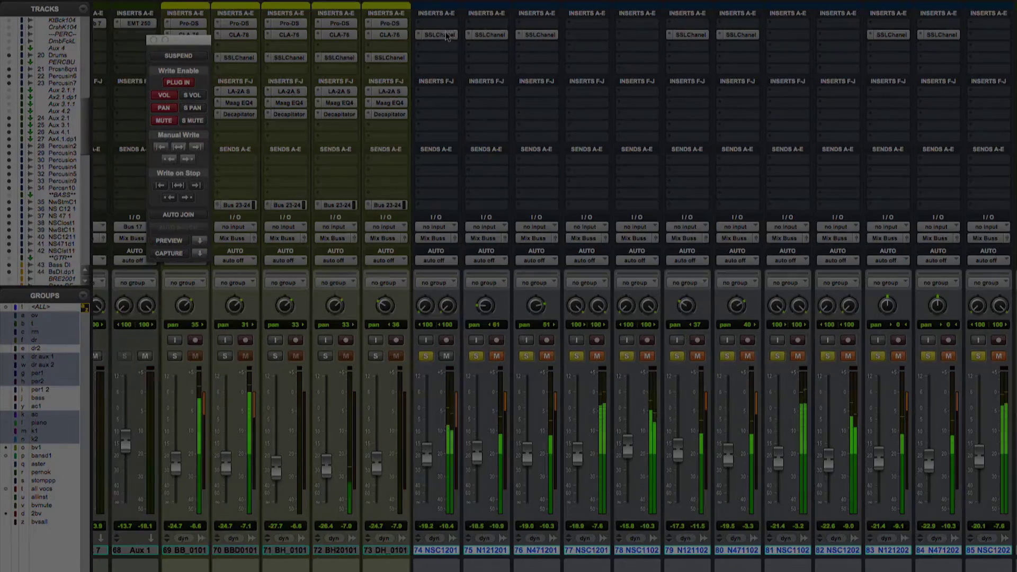
drag(273, 465, 273, 482)
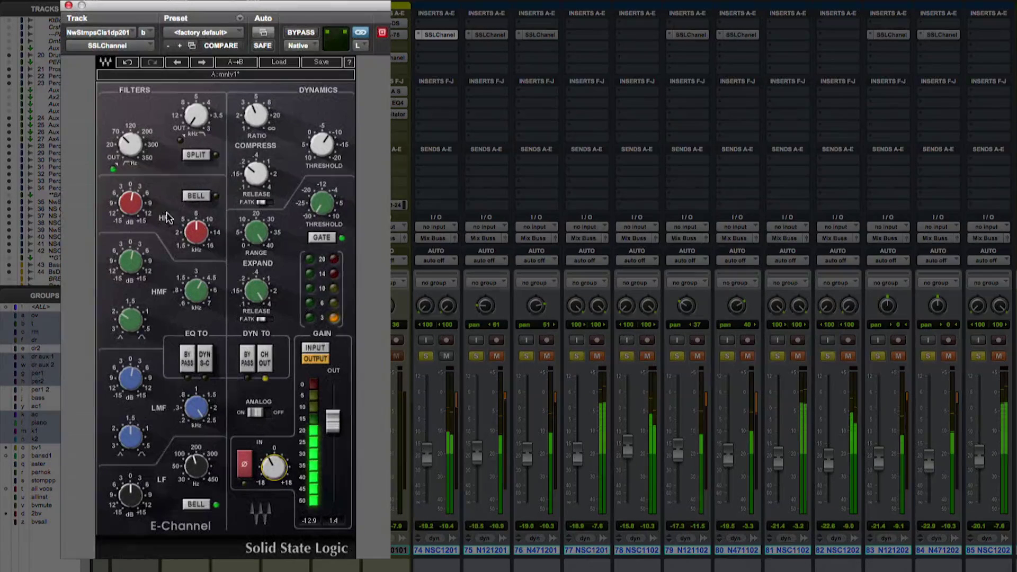
click(131, 202)
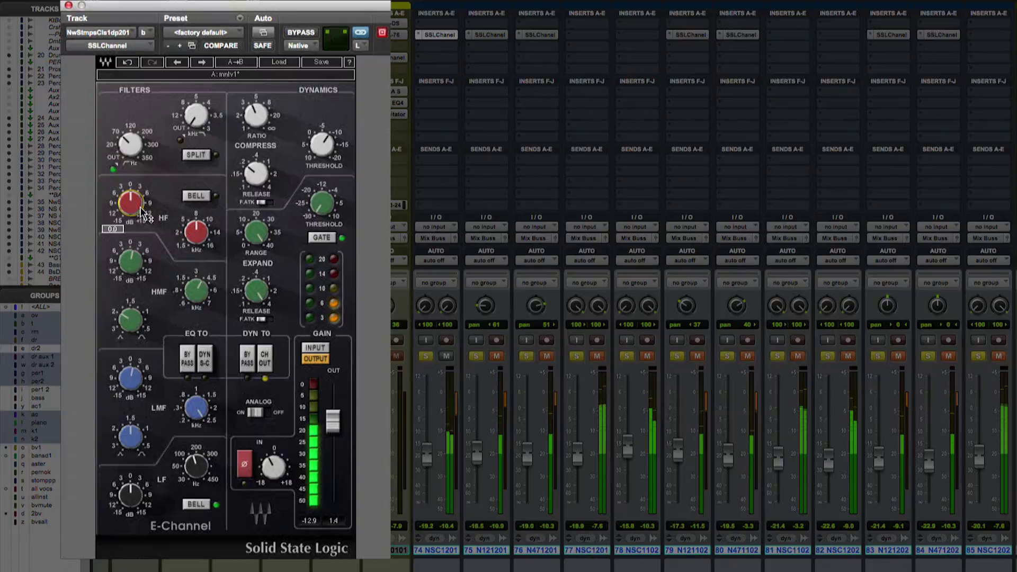
click(130, 261)
click(131, 378)
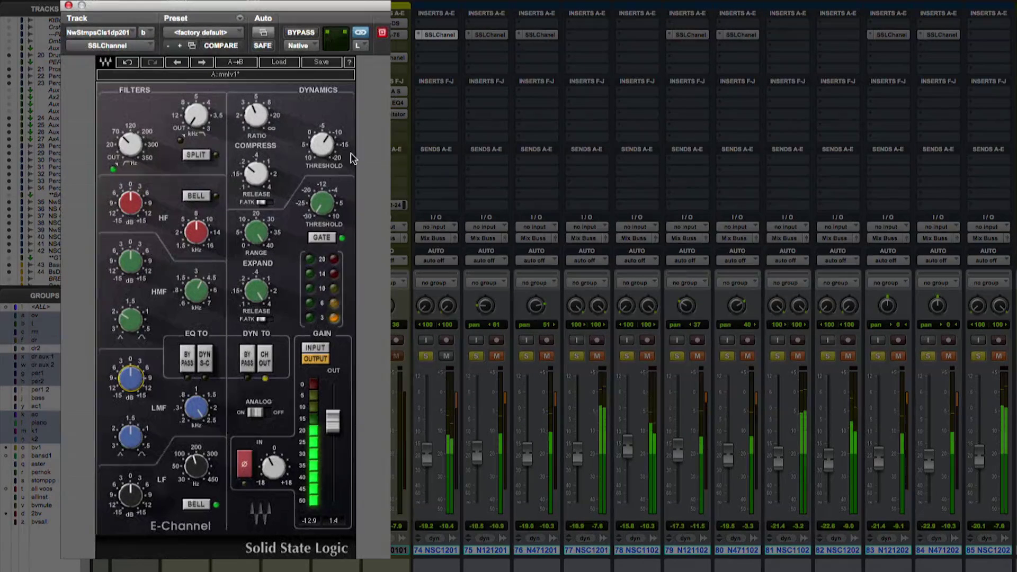
click(256, 173)
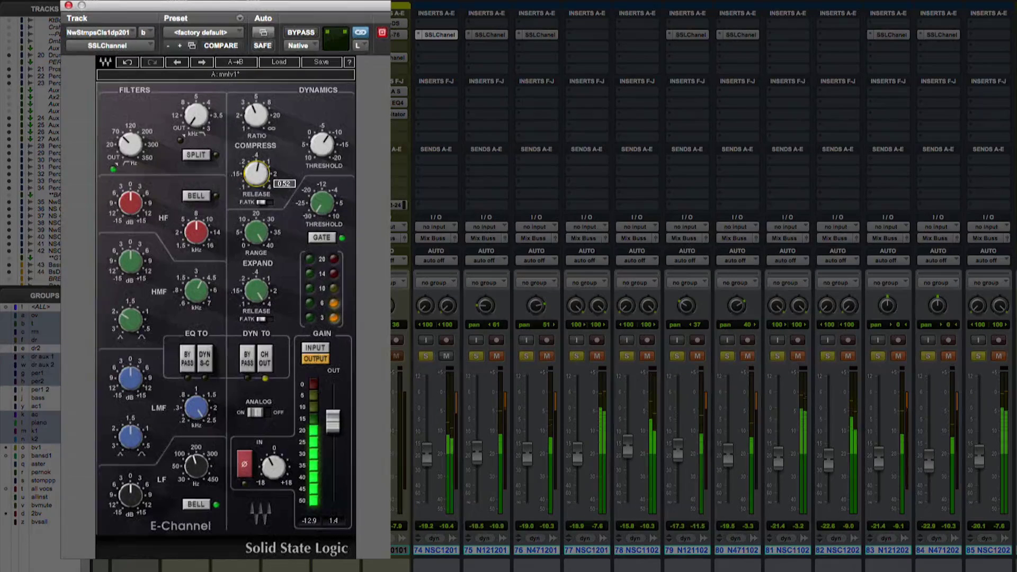
click(321, 143)
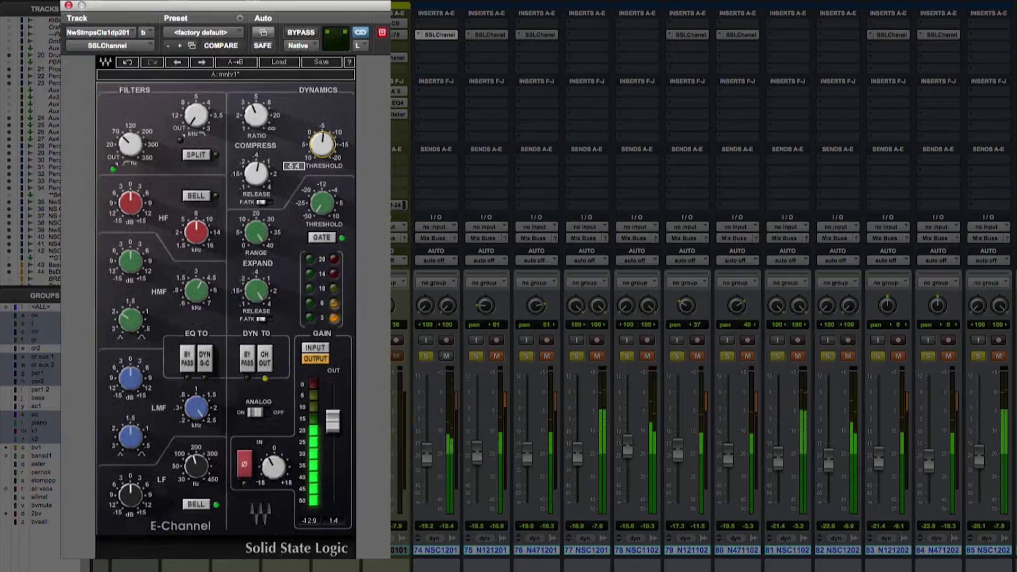
drag(322, 143, 321, 141)
key(Down)
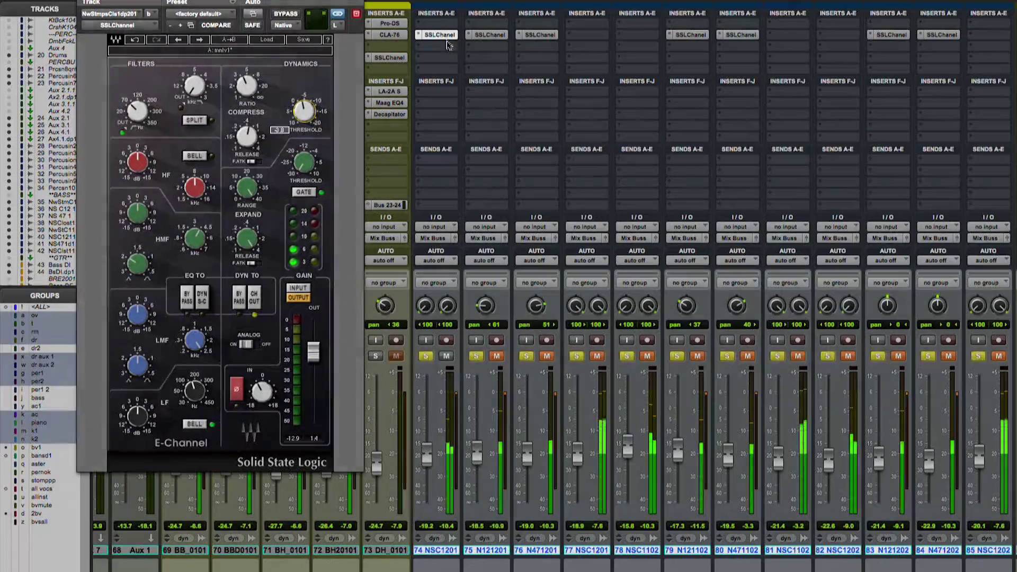
drag(442, 35, 628, 37)
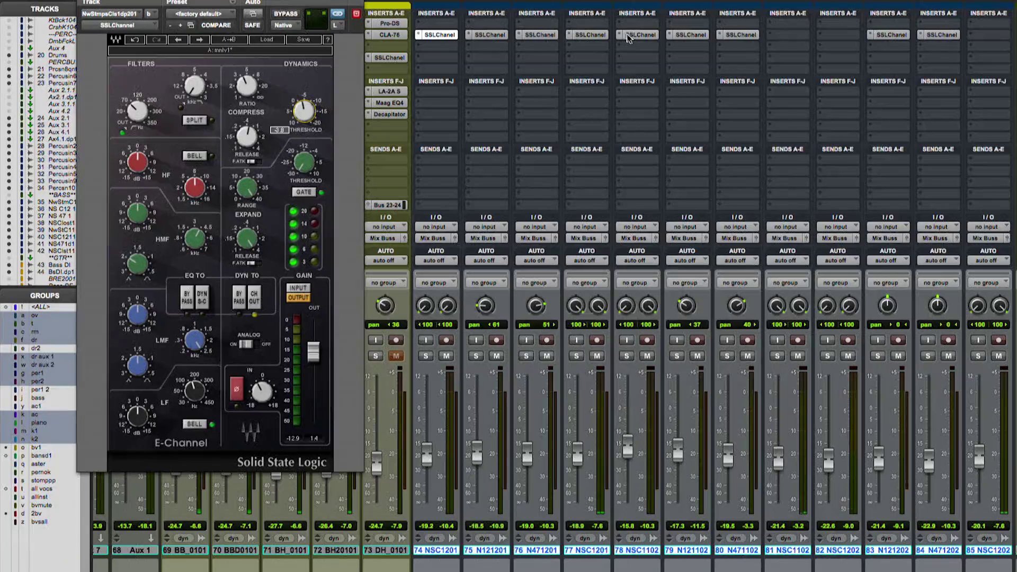
- Copy the SSL channel strip onto tracks 81 and 85 and start playback
drag(784, 38, 838, 38)
drag(954, 50, 990, 38)
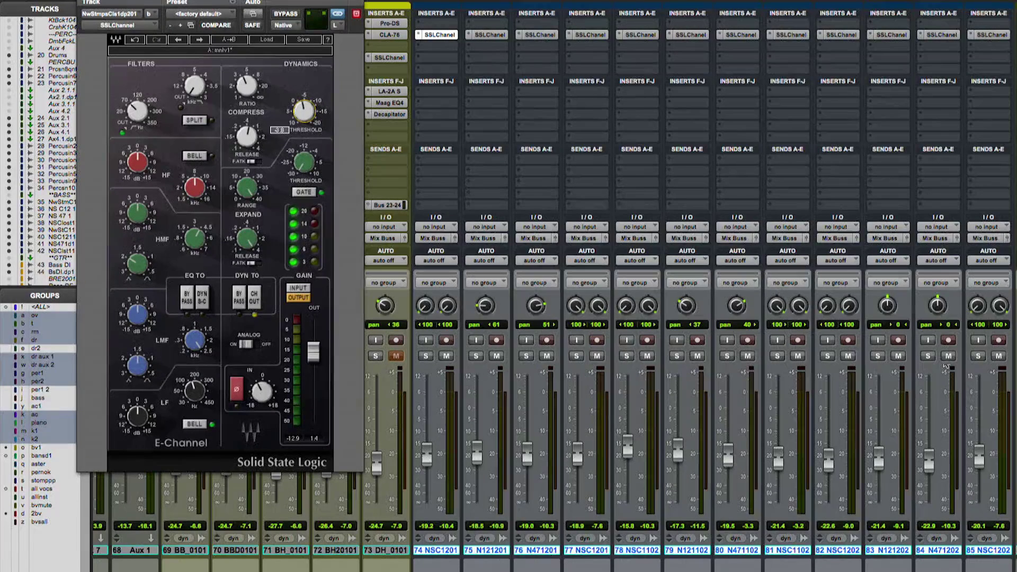
key(space)
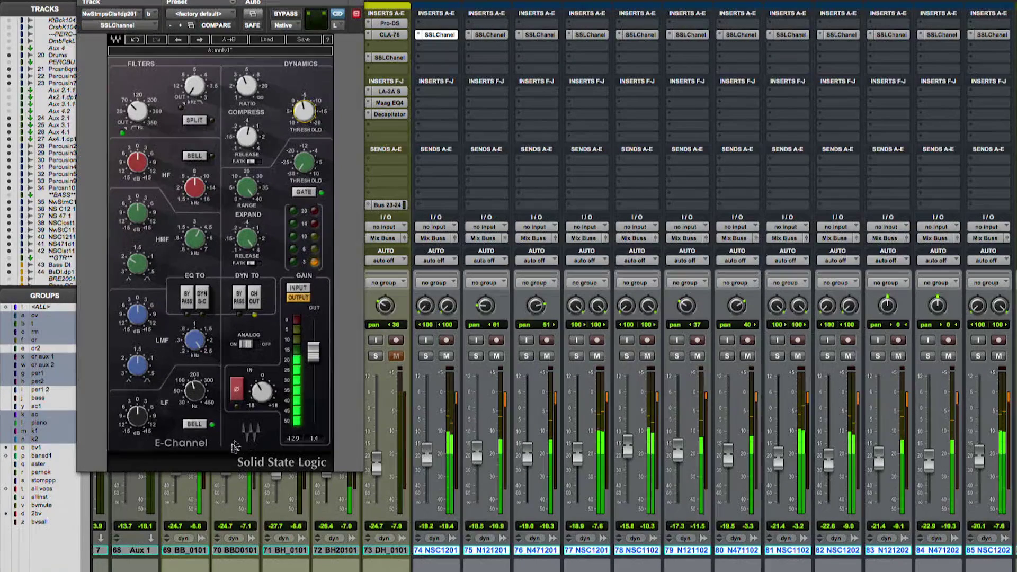
- Enable group bv1 for channels 74–85 and pull their levels down together
click(37, 448)
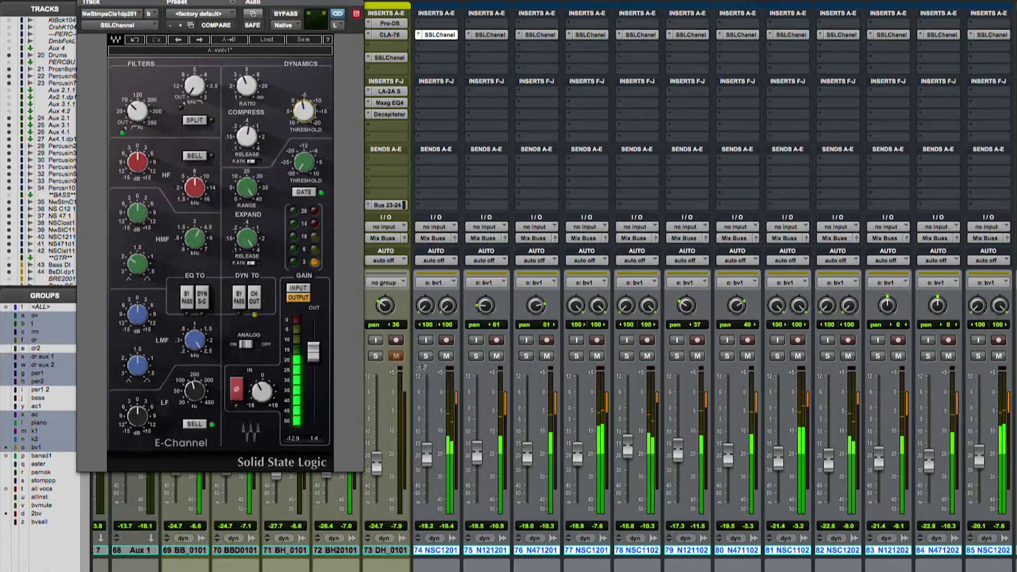
mouse_move(426, 456)
mouse_down()
mouse_move(428, 503)
mouse_move(434, 455)
mouse_up()
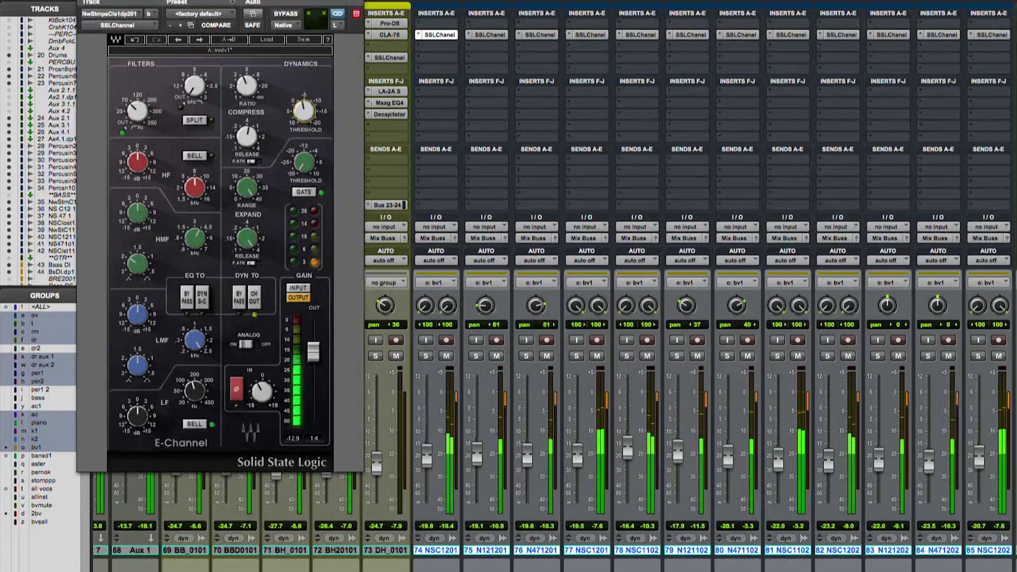
click(84, 1)
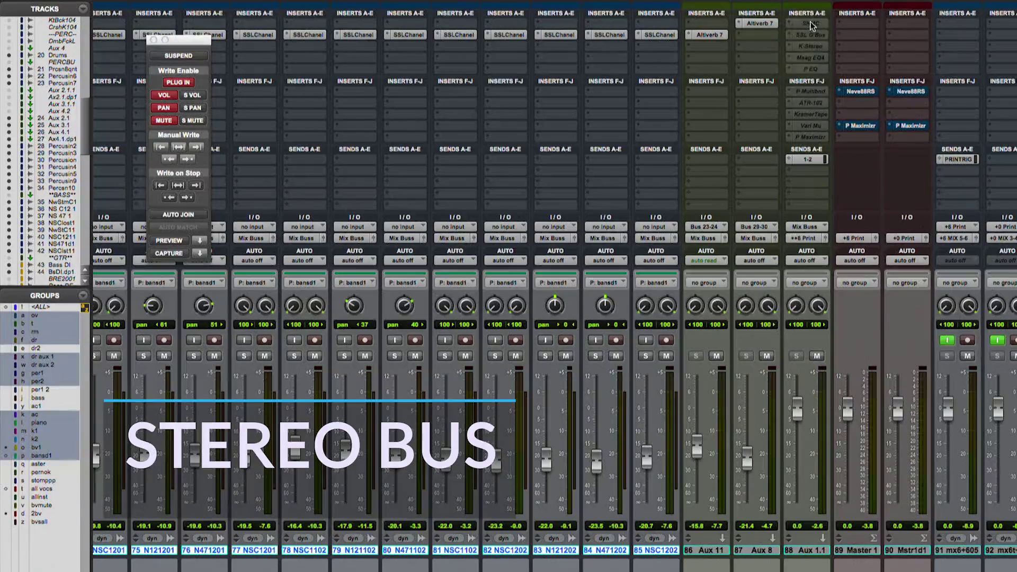
- Activate Aux 1.1's mastering inserts except P Multibnd, bypass the master's Neve88RS, and open SHMC
drag(810, 22, 816, 115)
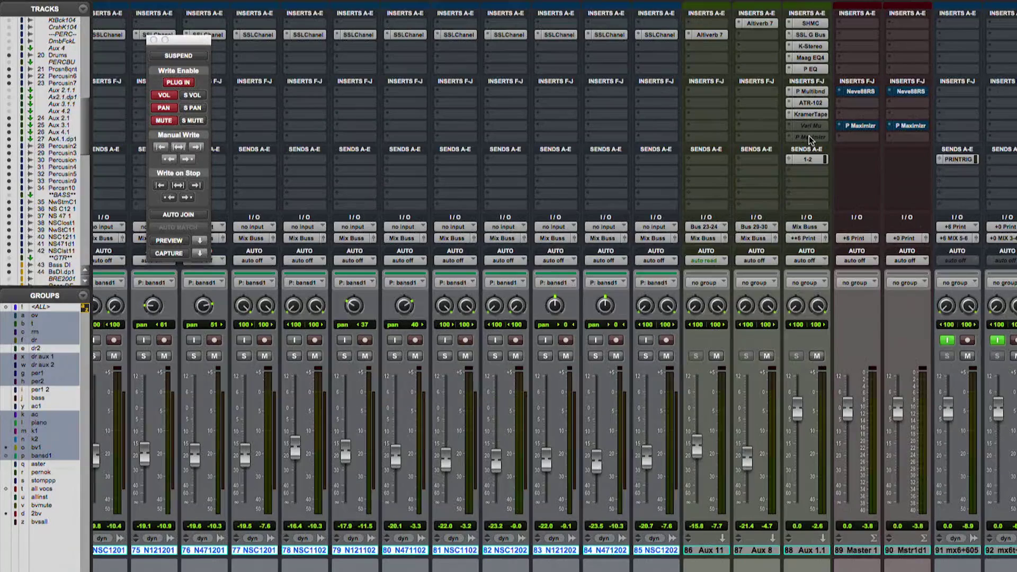
ctrl+super+click(818, 138)
ctrl+super+click(869, 92)
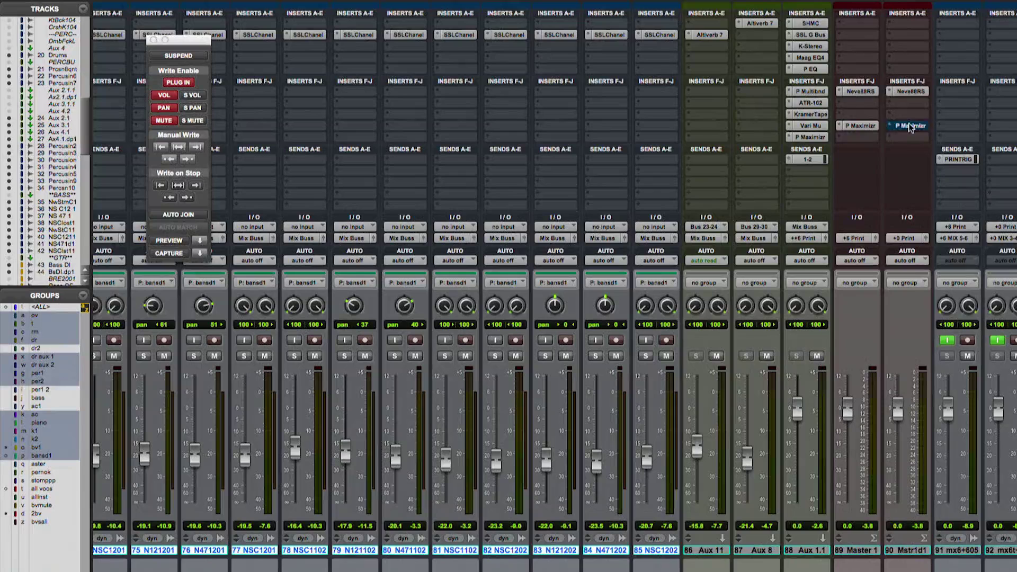
ctrl+super+click(809, 92)
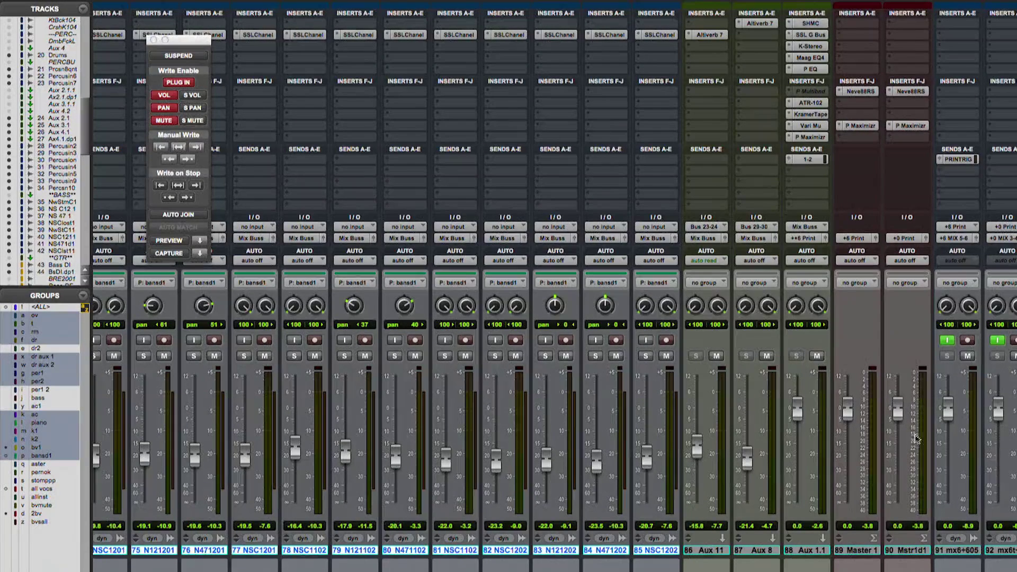
click(811, 24)
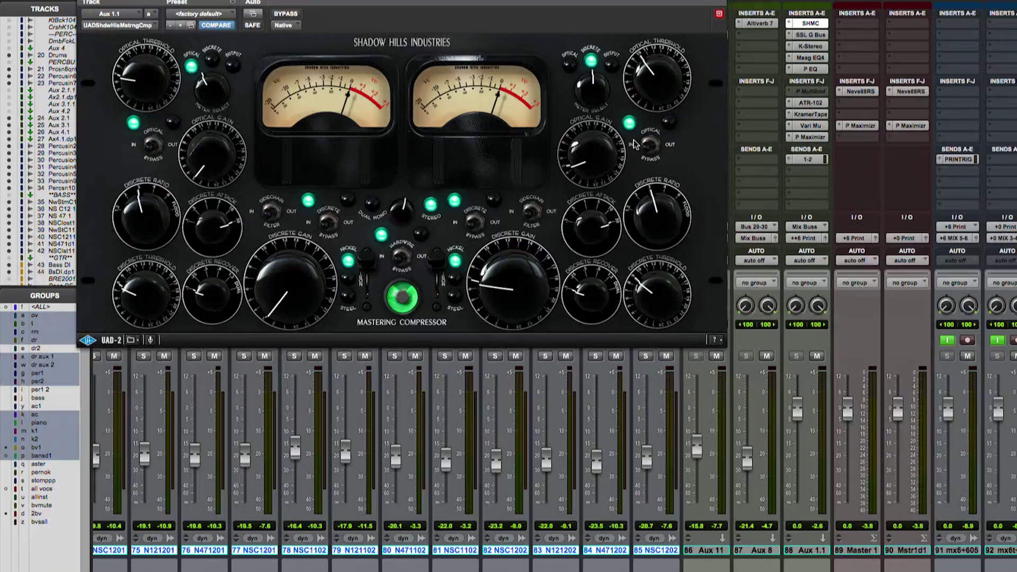
- Move the Shadow Hills window aside and bring up Aux 1.1's SSL G Bus Compressor
drag(642, 2, 609, 2)
drag(608, 2, 603, 2)
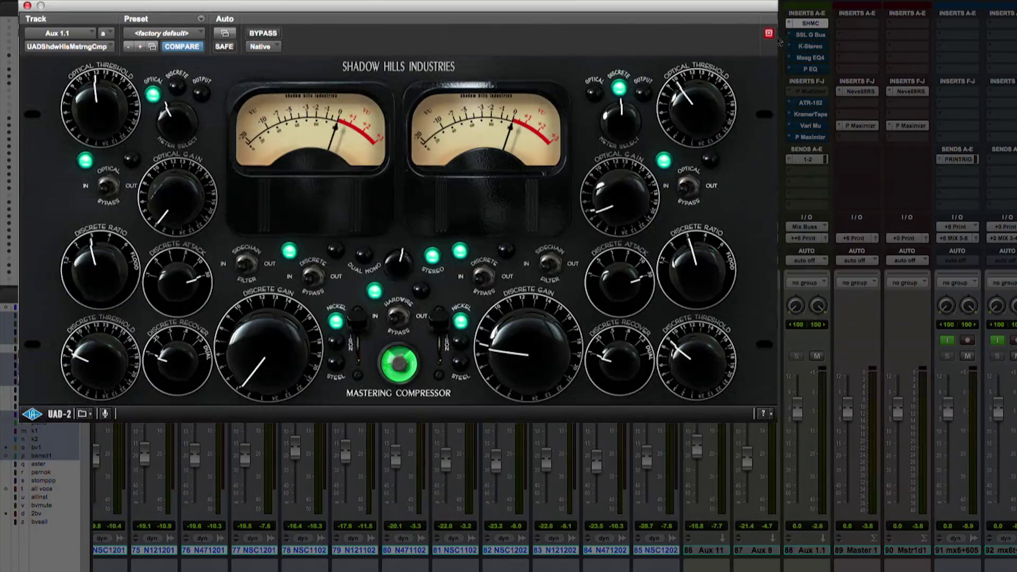
click(798, 35)
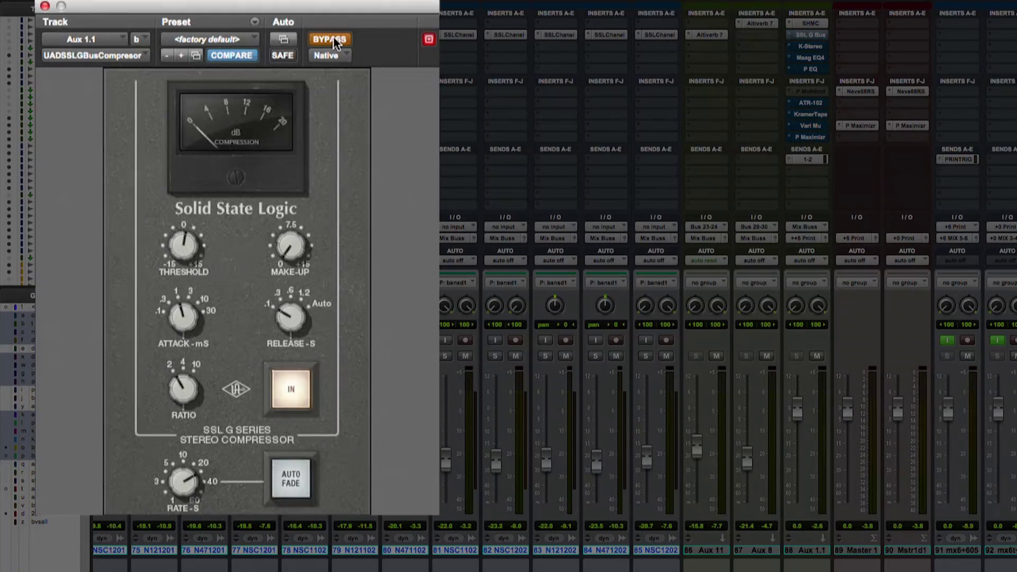
- Take the SSL G Bus Compressor out of bypass and adjust its threshold during playback
click(332, 40)
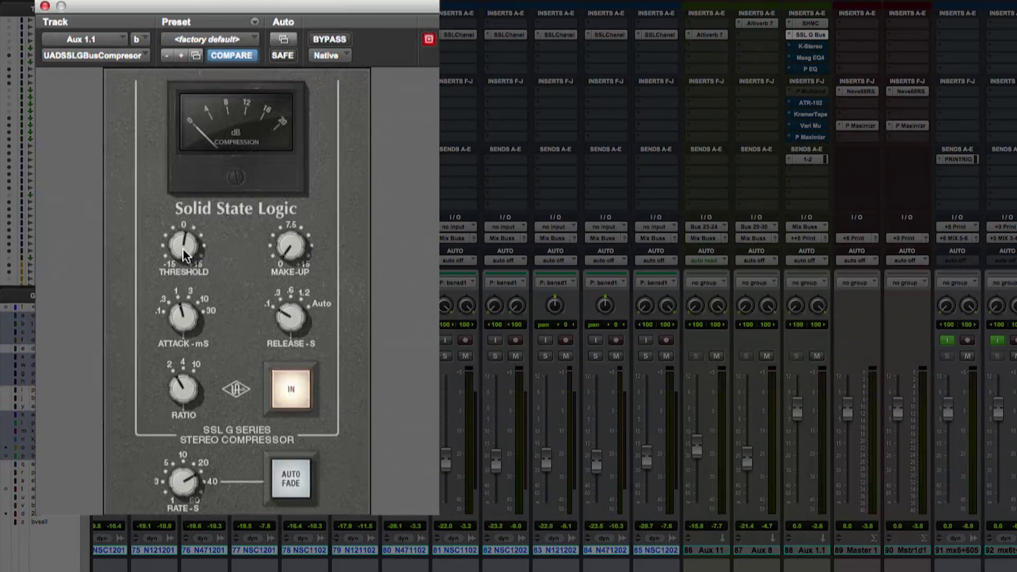
key(space)
mouse_move(183, 247)
mouse_down()
mouse_move(183, 234)
mouse_move(169, 259)
mouse_up()
- Enable K-Stereo on Aux 1.1 and A/B it against bypass while the mix plays
click(812, 46)
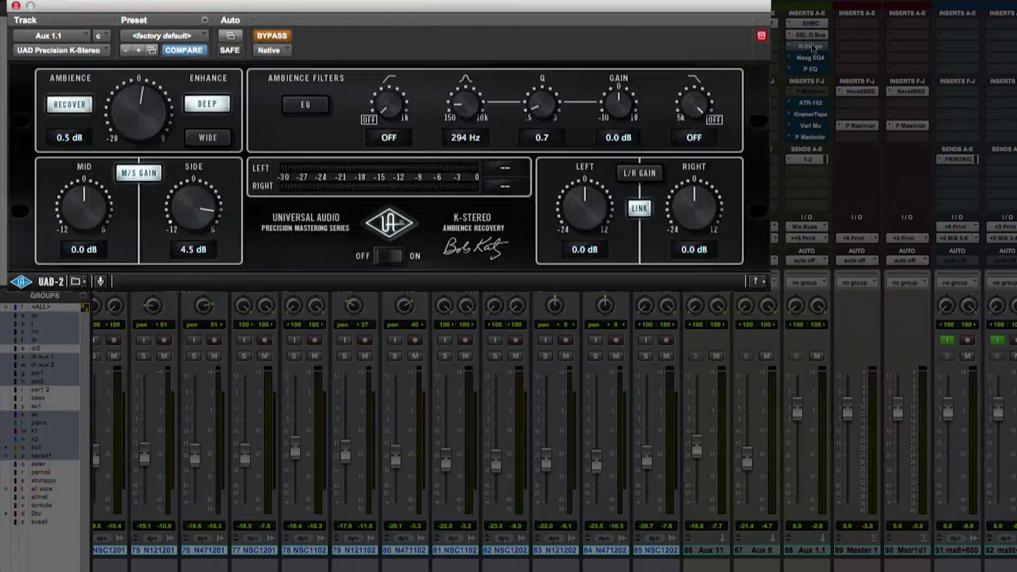
super+click(811, 47)
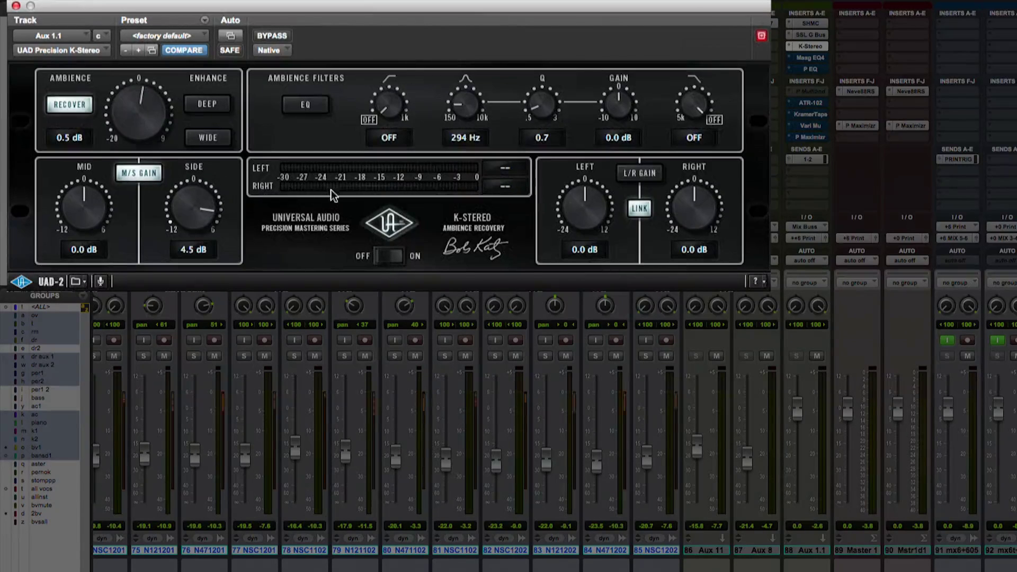
key(space)
click(273, 35)
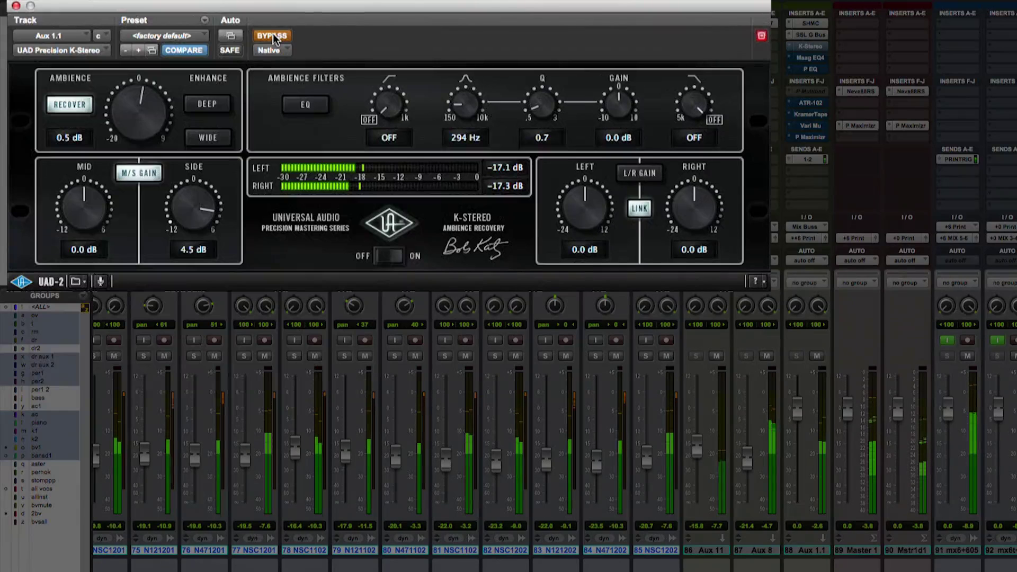
click(272, 35)
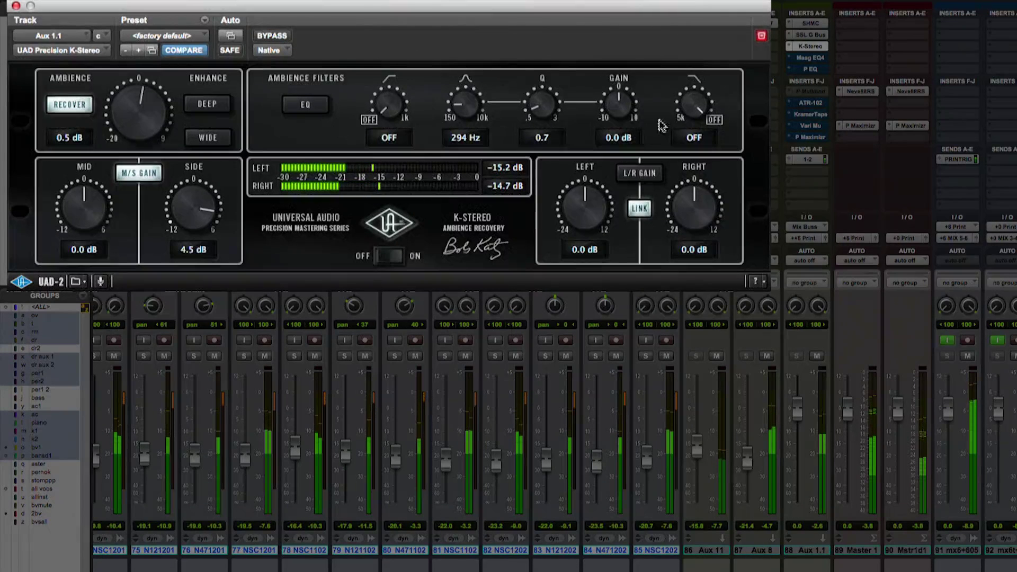
- Re-enable the Maag EQ4, audition its SUB boost back at +1.5, and A/B it during playback
click(809, 58)
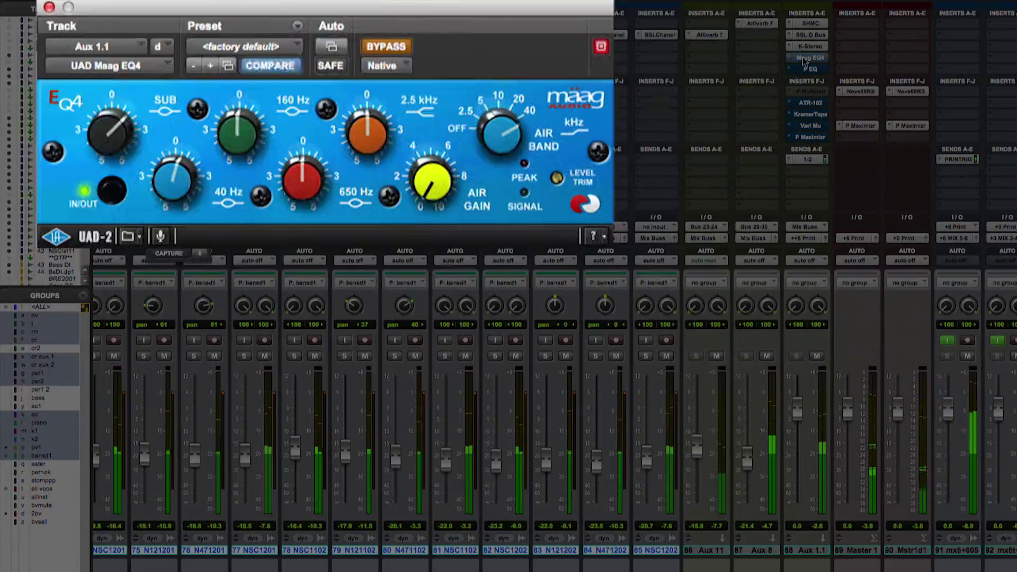
click(386, 42)
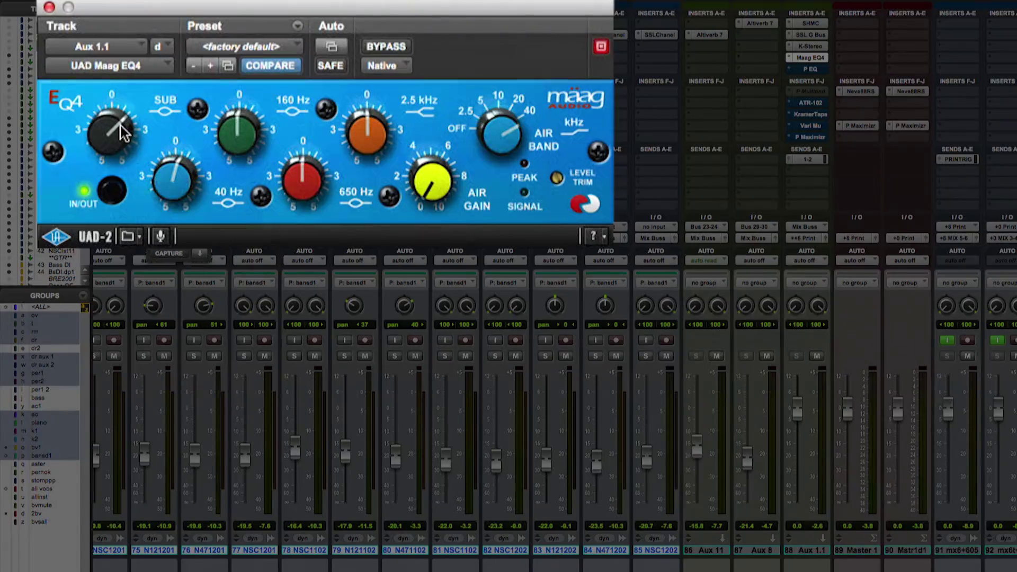
key(space)
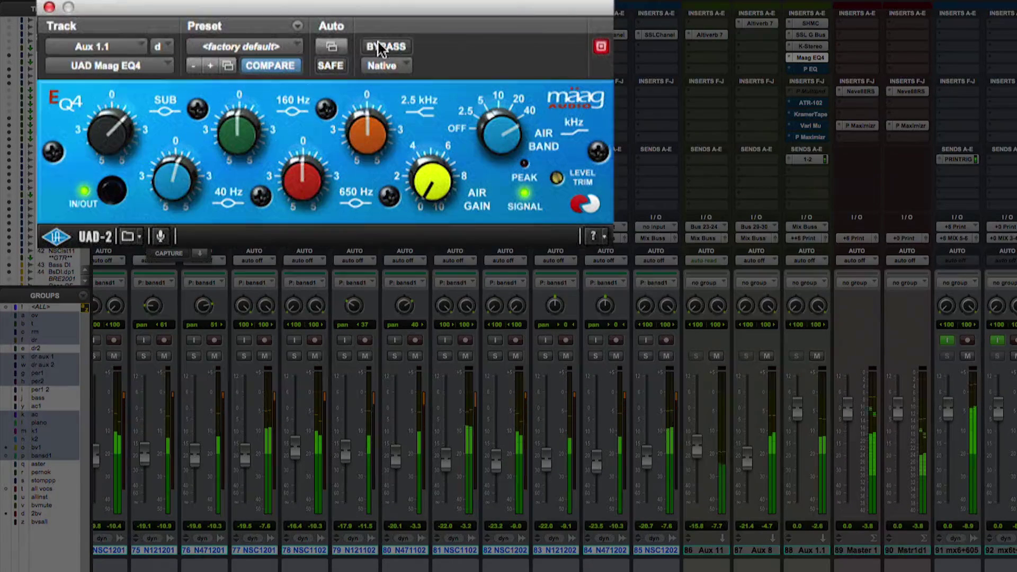
mouse_move(116, 110)
mouse_move(119, 118)
mouse_down()
mouse_move(119, 127)
mouse_move(114, 116)
mouse_up()
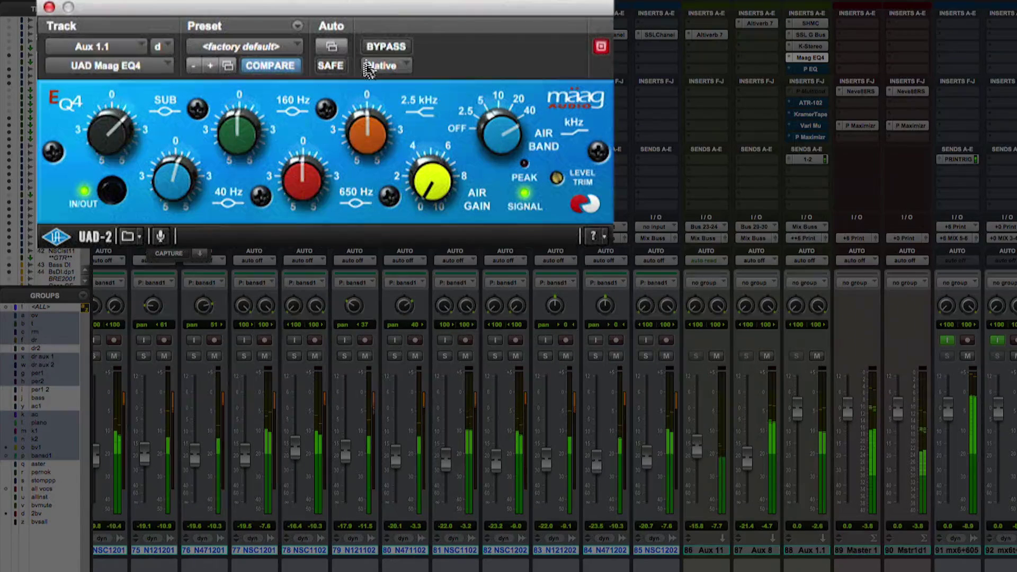
click(385, 45)
click(387, 46)
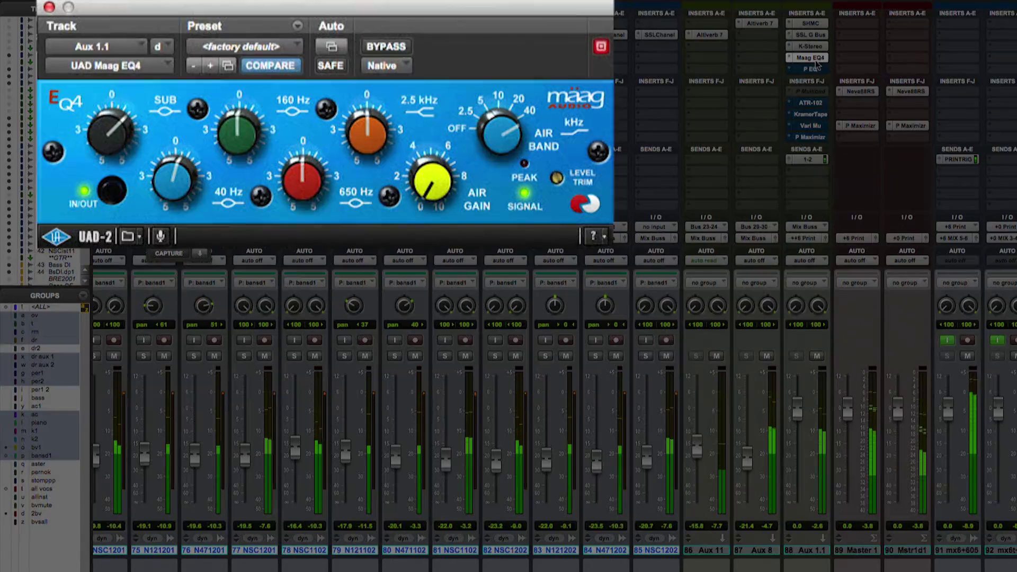
key(space)
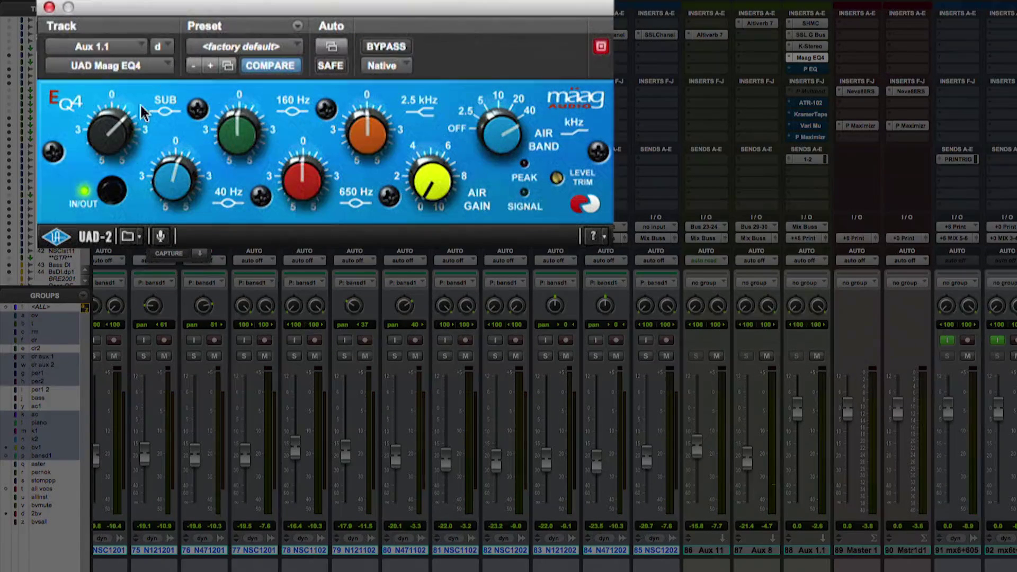
click(809, 69)
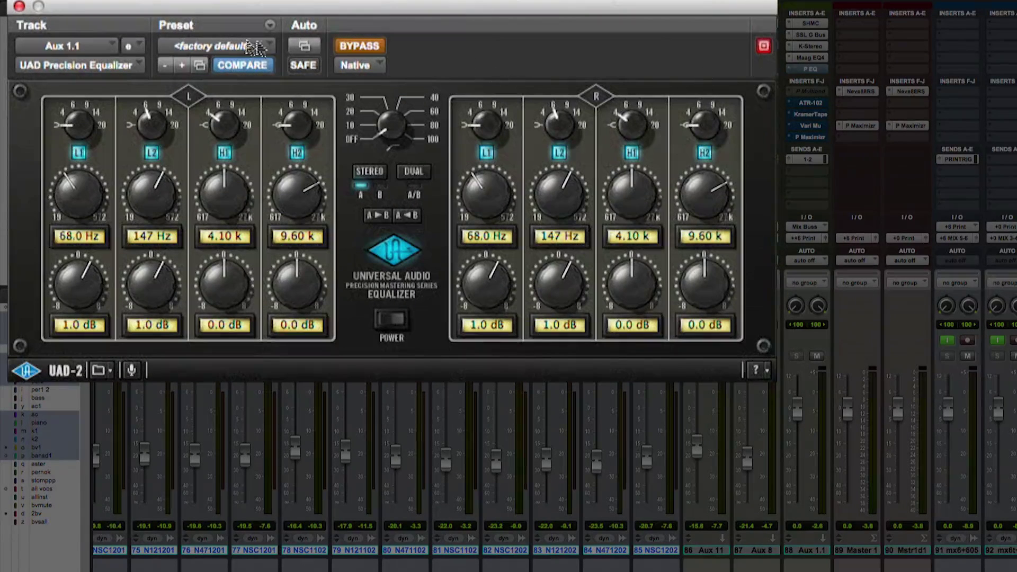
- Enable the Precision Equalizer and cut its 147 Hz boost to 0.5 dB during playback
click(362, 45)
key(space)
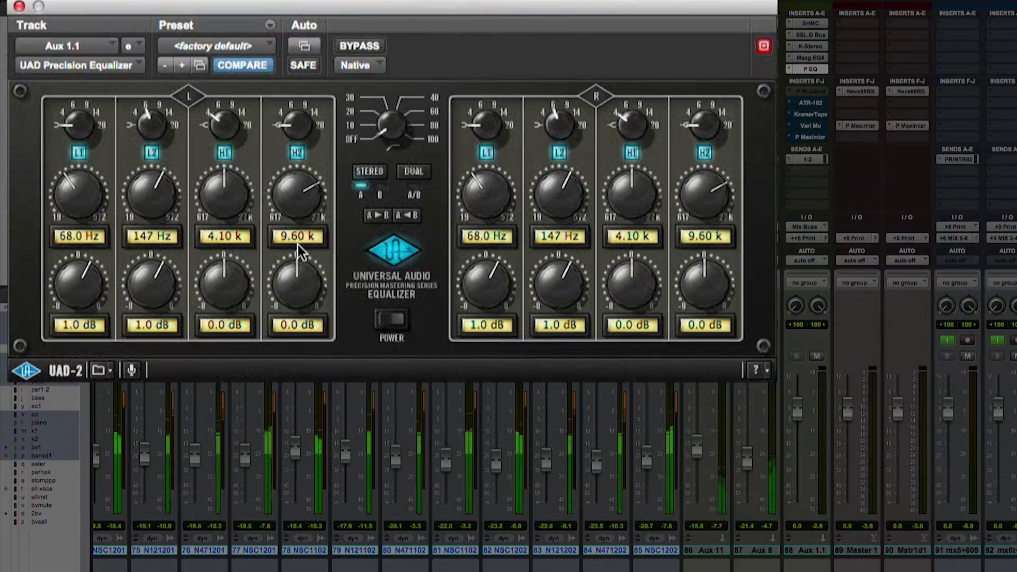
drag(81, 273, 86, 279)
drag(154, 278, 83, 273)
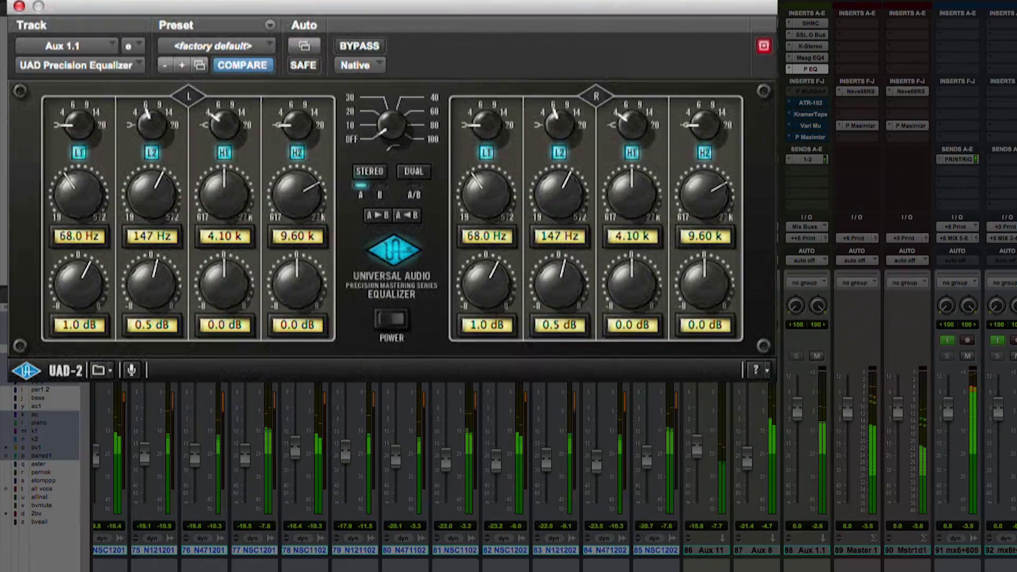
- Try a 1 dB boost on the 9.60k band twice, resetting it to 0 dB each time
drag(296, 275, 291, 248)
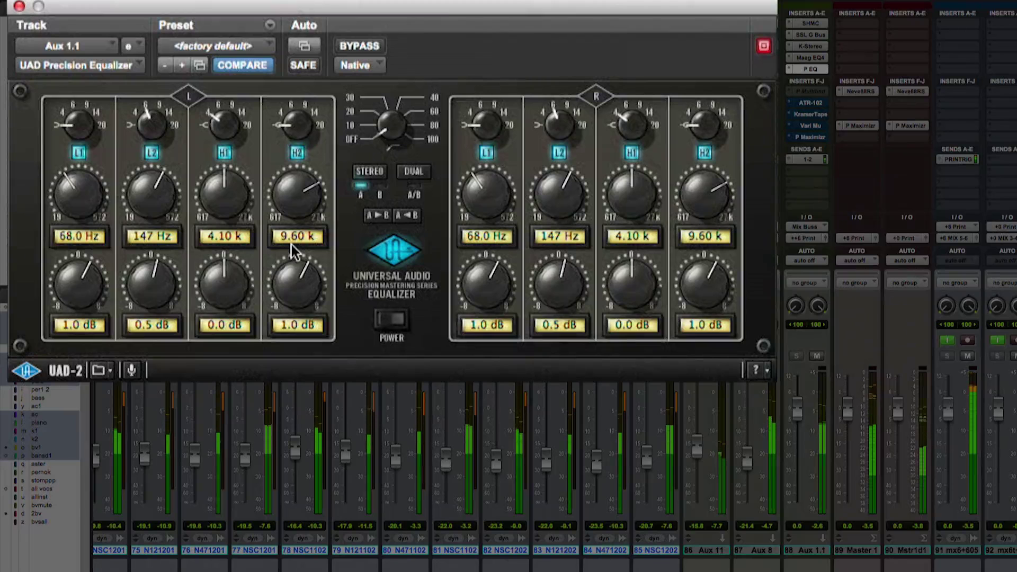
alt+click(288, 261)
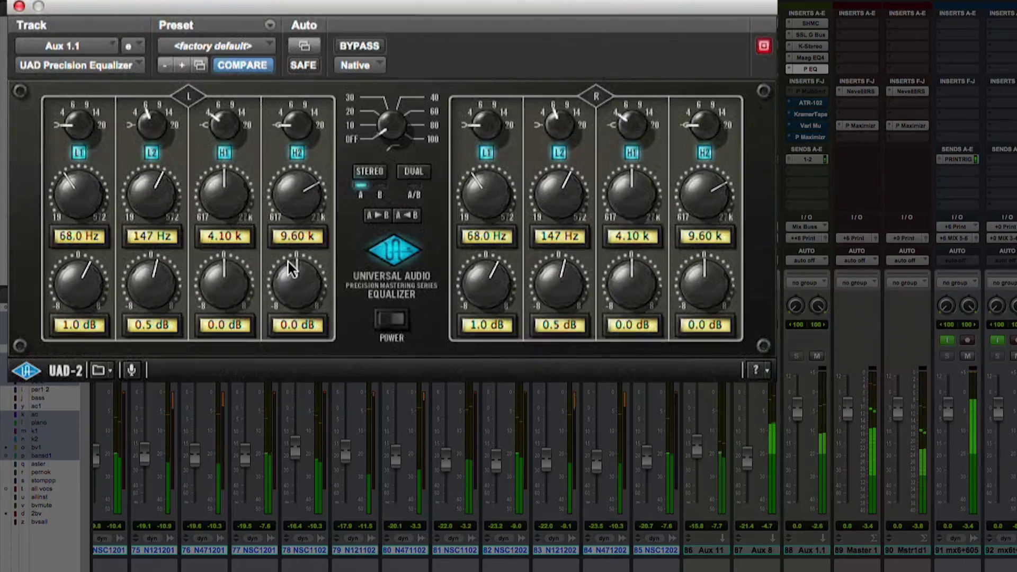
drag(302, 284, 305, 269)
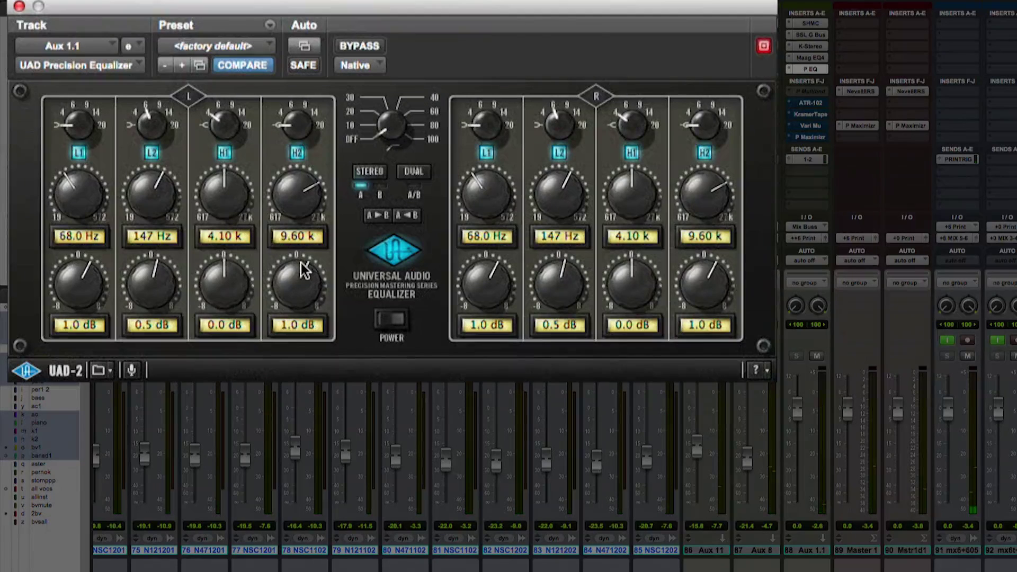
alt+click(300, 262)
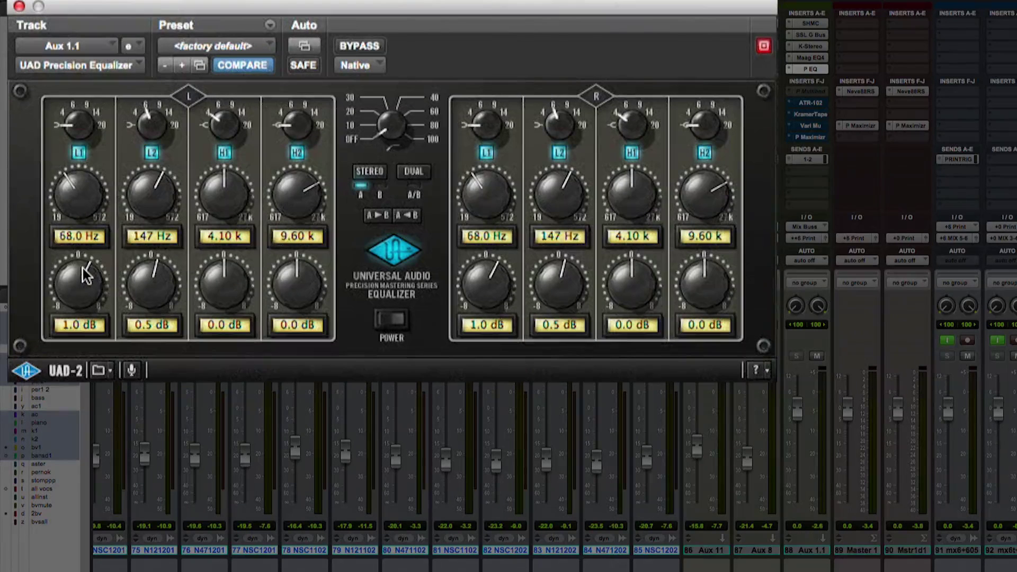
click(816, 104)
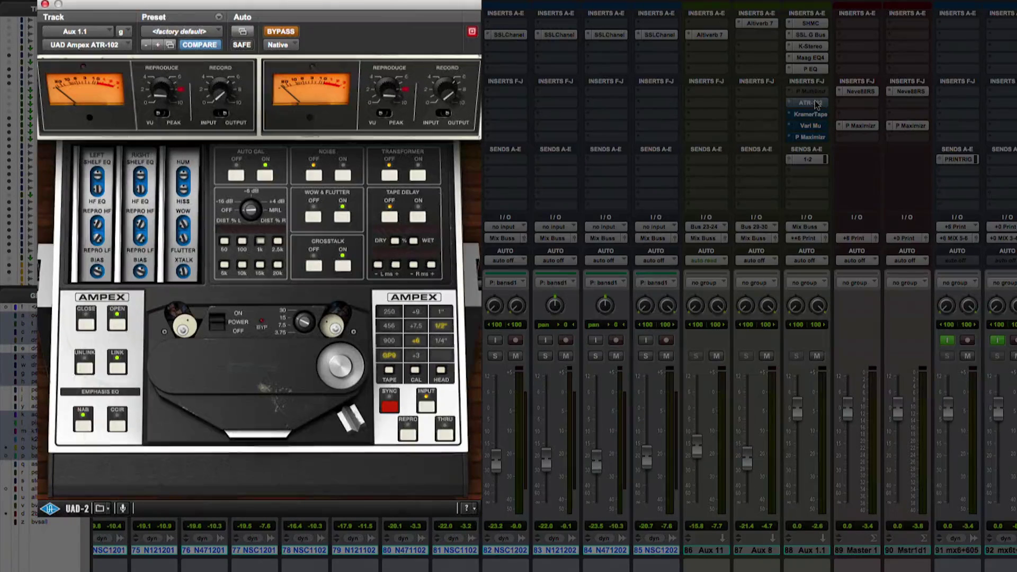
- A/B the ATR-102 and leave it active, then check the Kramer Master Tape plug-in
click(287, 35)
click(284, 32)
click(281, 31)
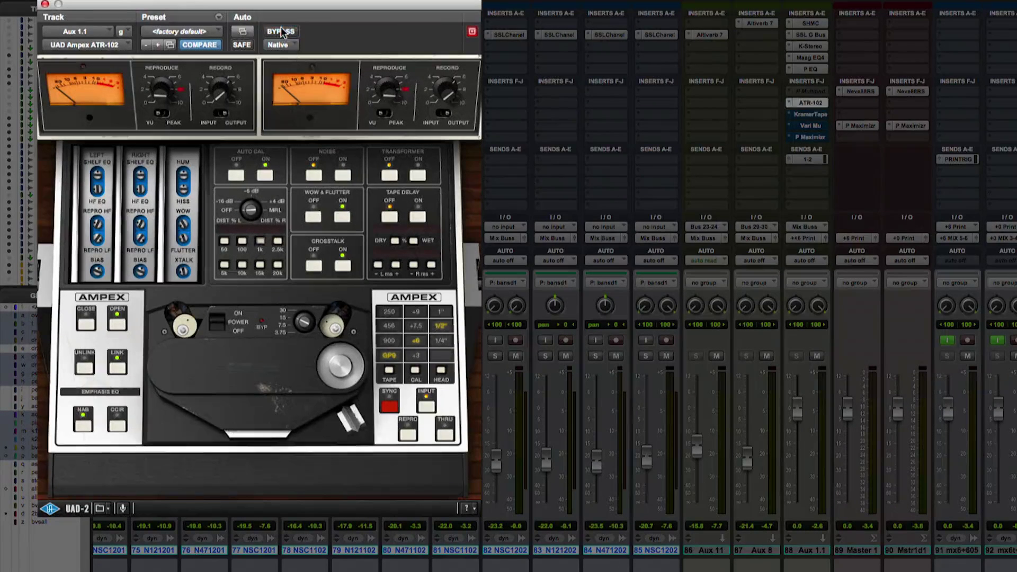
click(283, 32)
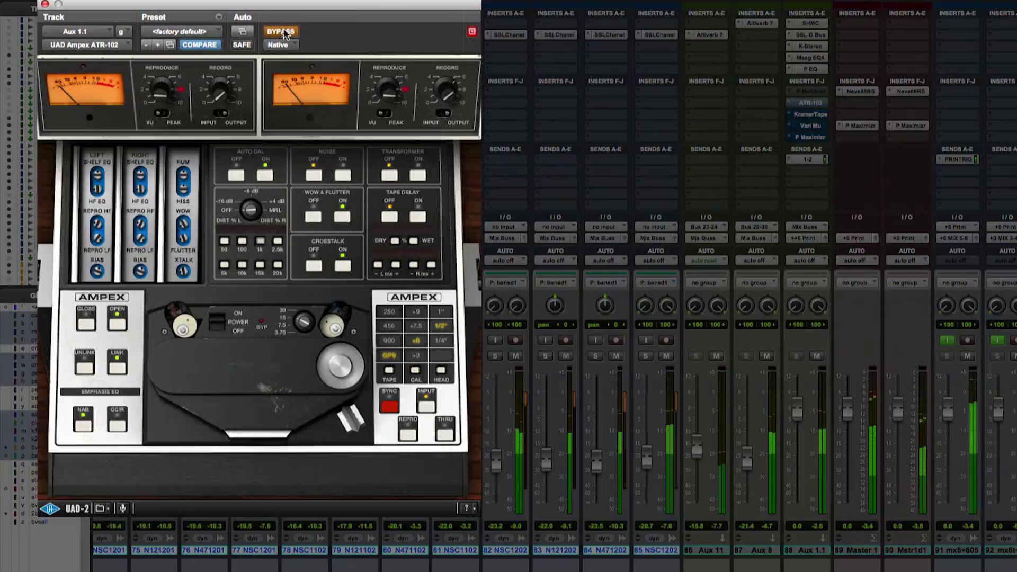
click(285, 33)
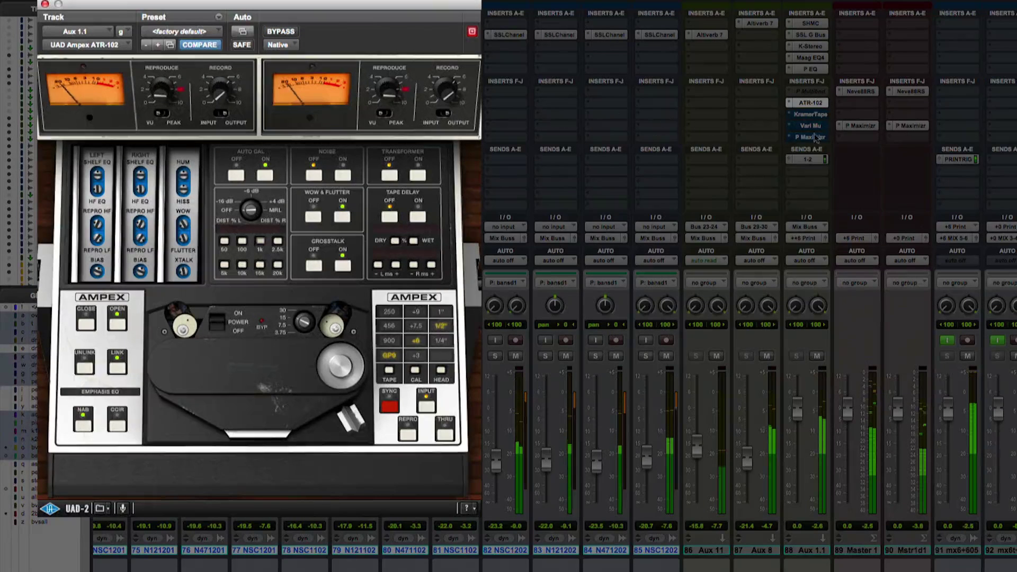
click(811, 114)
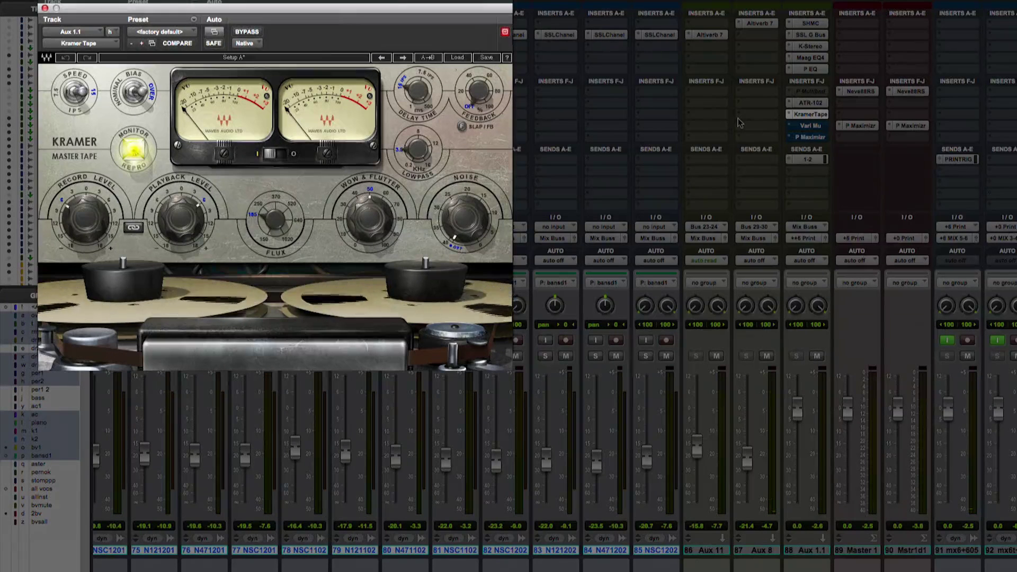
click(819, 129)
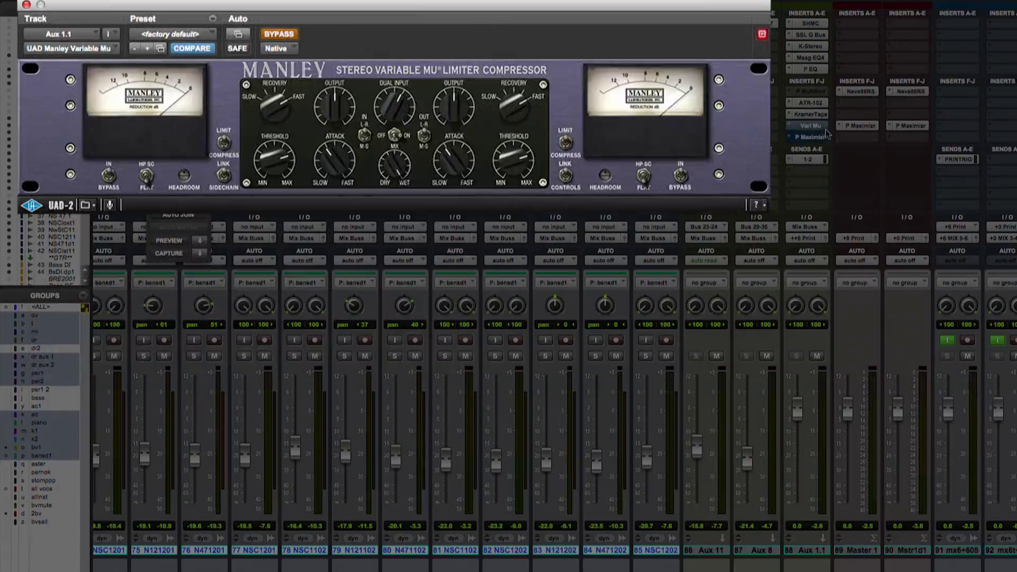
- Enable the Manley Variable Mu and adjust its linked threshold while the mix plays
click(275, 34)
key(space)
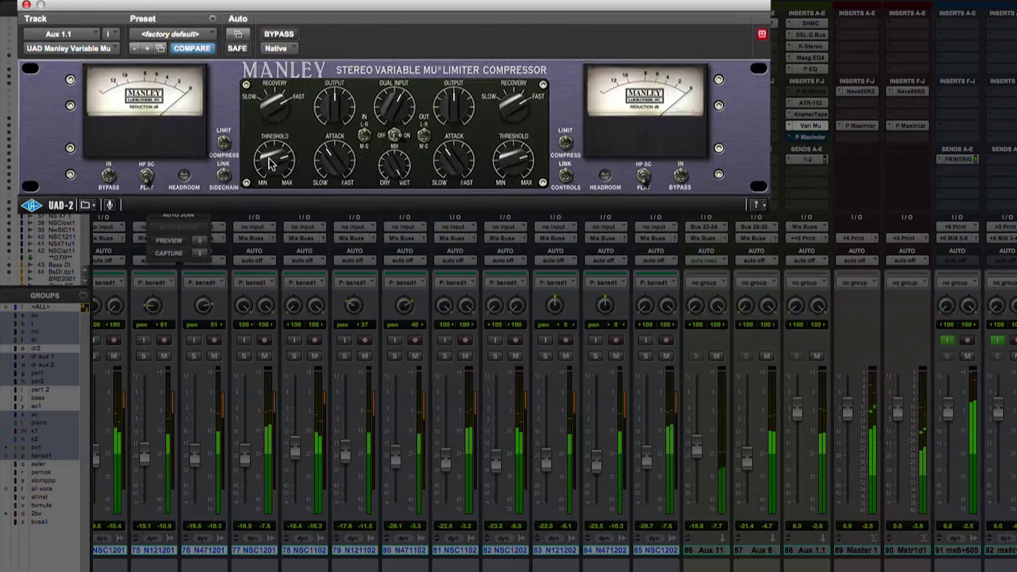
mouse_move(268, 163)
mouse_down()
mouse_move(267, 199)
mouse_move(265, 177)
mouse_up()
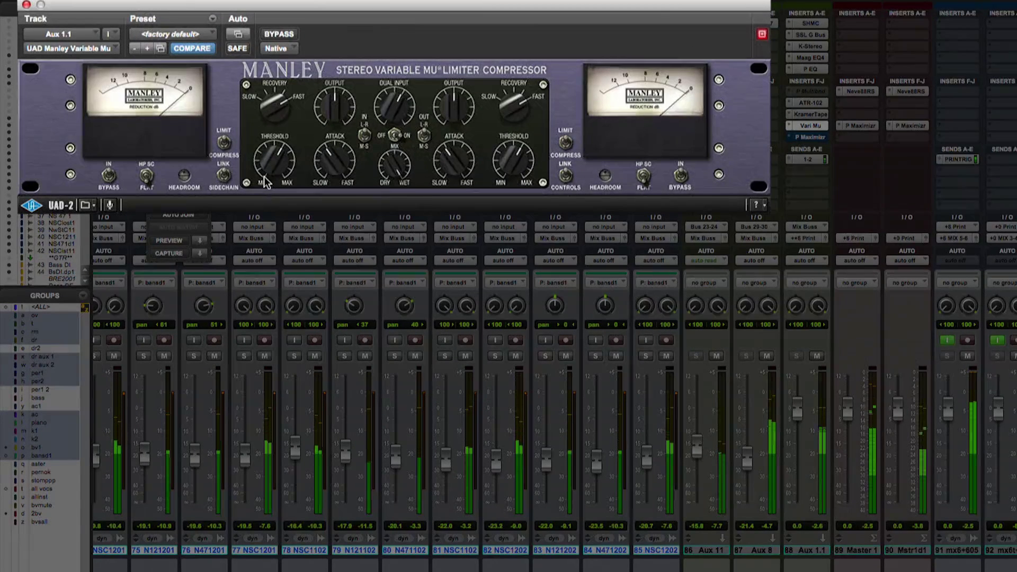
key(space)
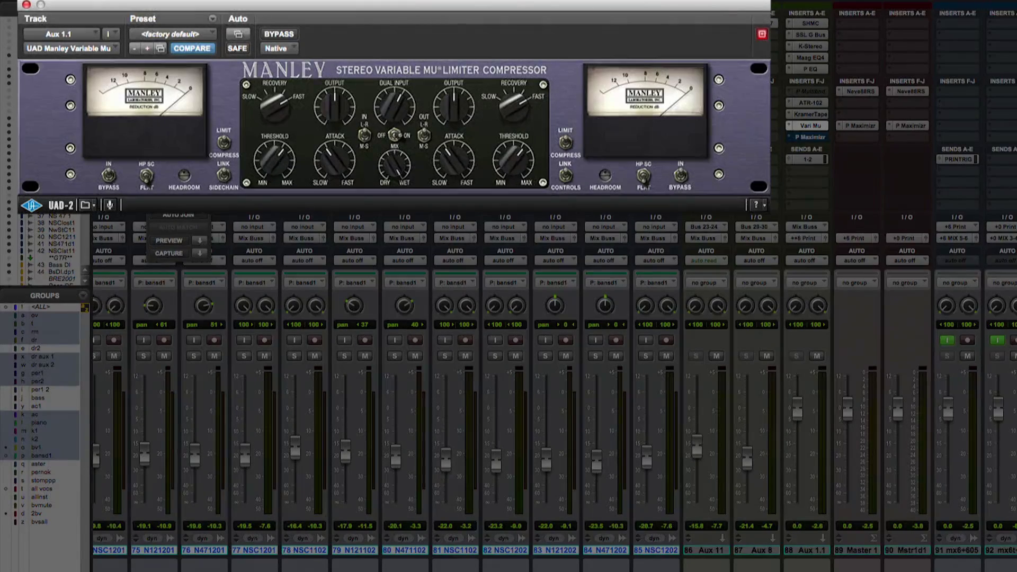
click(809, 137)
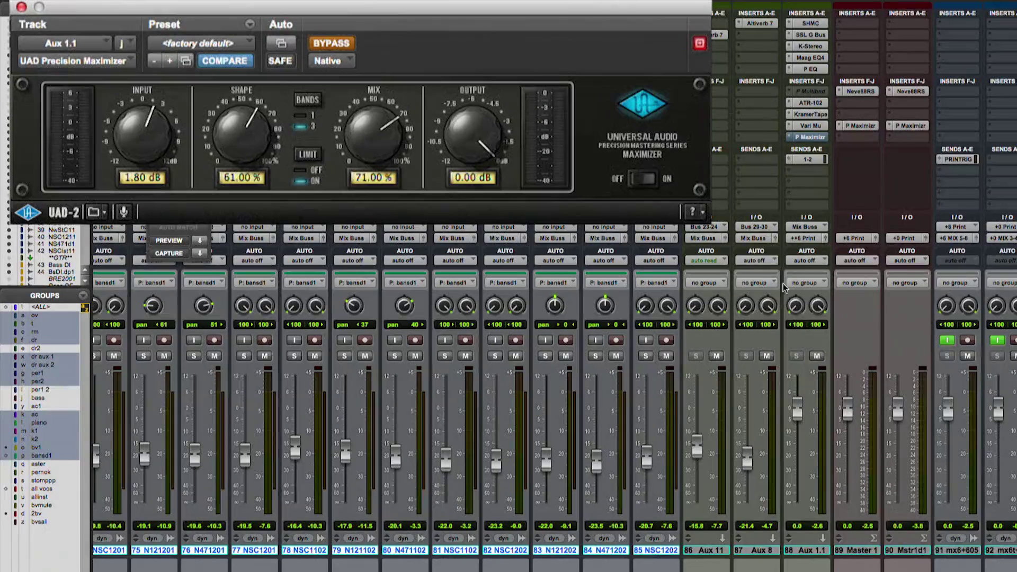
- Bypass all Aux 1.1 mastering inserts together and play the mix without them
drag(809, 127, 815, 42)
key(space)
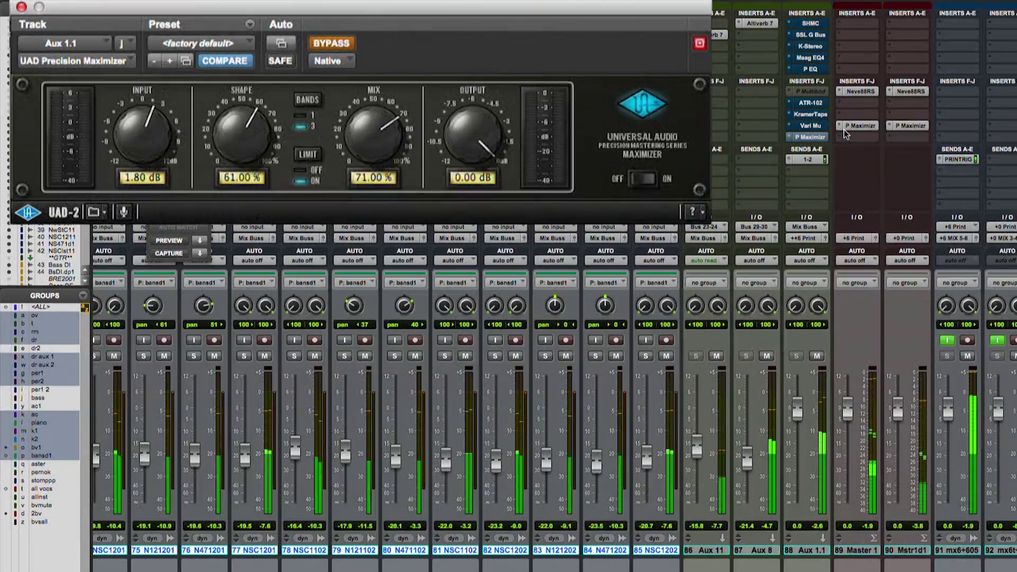
key(space)
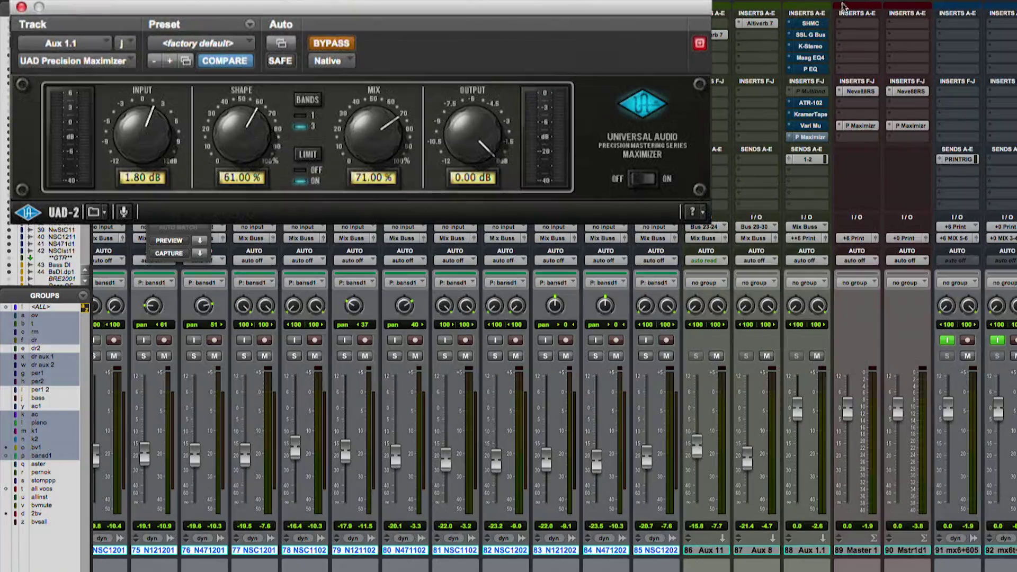
- Re-enable SSL G Bus, K-Stereo, Maag EQ4, P EQ, ATR-102, KramerTape, Vari Mu and Maximizer
super+click(808, 35)
super+click(806, 45)
super+click(806, 57)
super+click(805, 68)
super+click(806, 103)
super+click(805, 113)
super+click(802, 127)
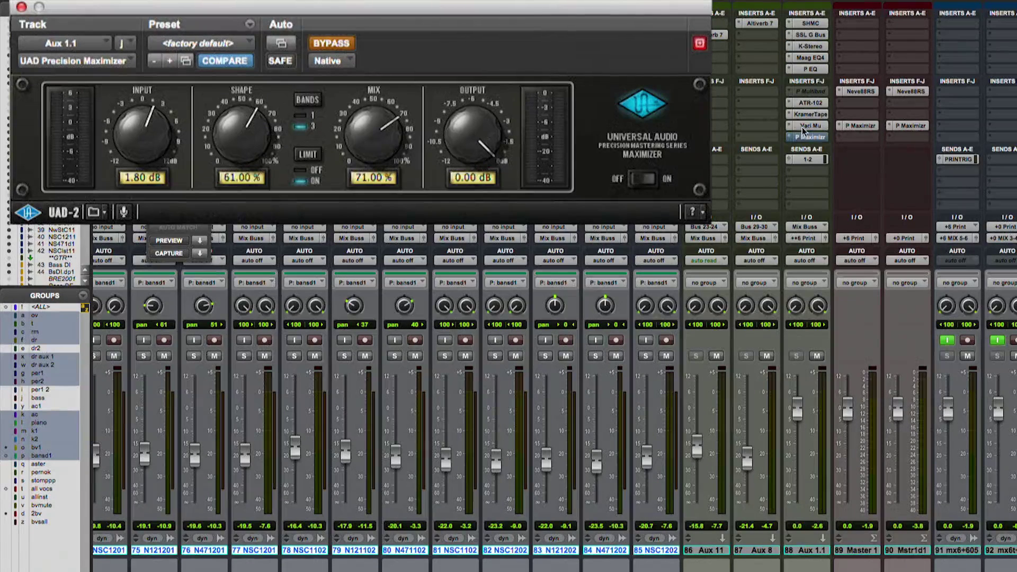
super+click(804, 137)
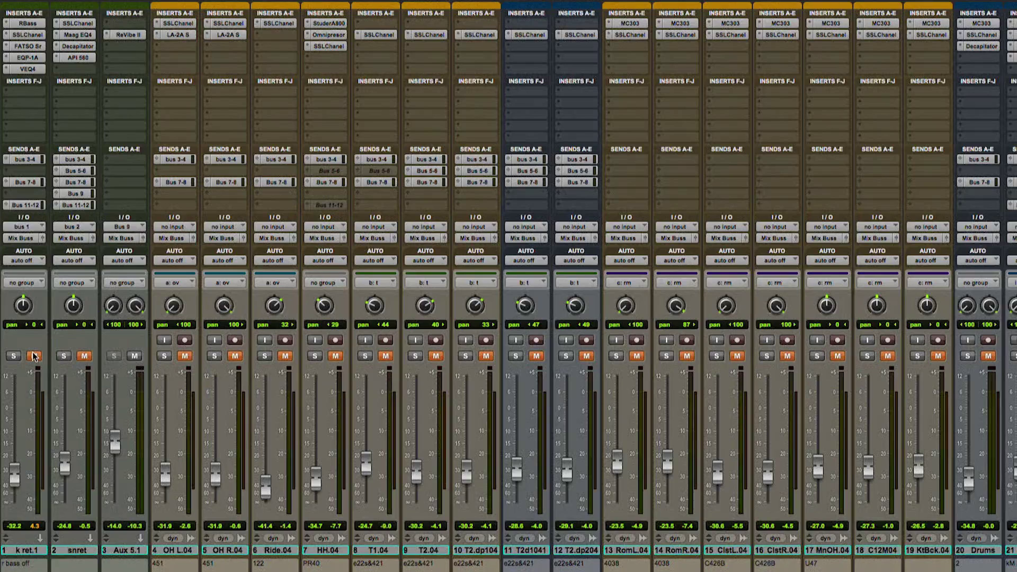
- Unmute HH.04, the b: t tom group and c: rm room group, lowering OH R.04 slightly
click(33, 356)
key(space)
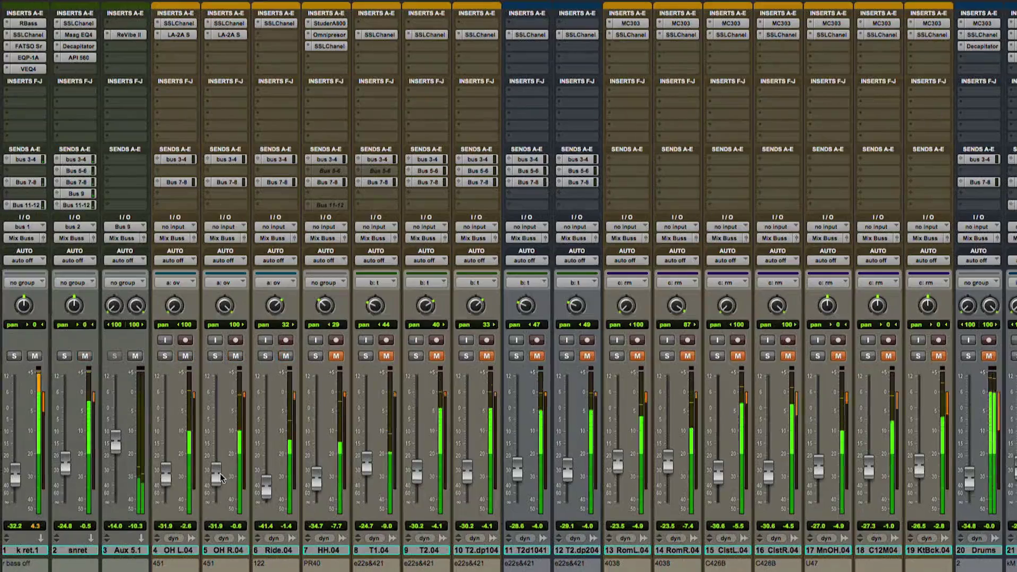
drag(218, 472, 218, 473)
click(336, 356)
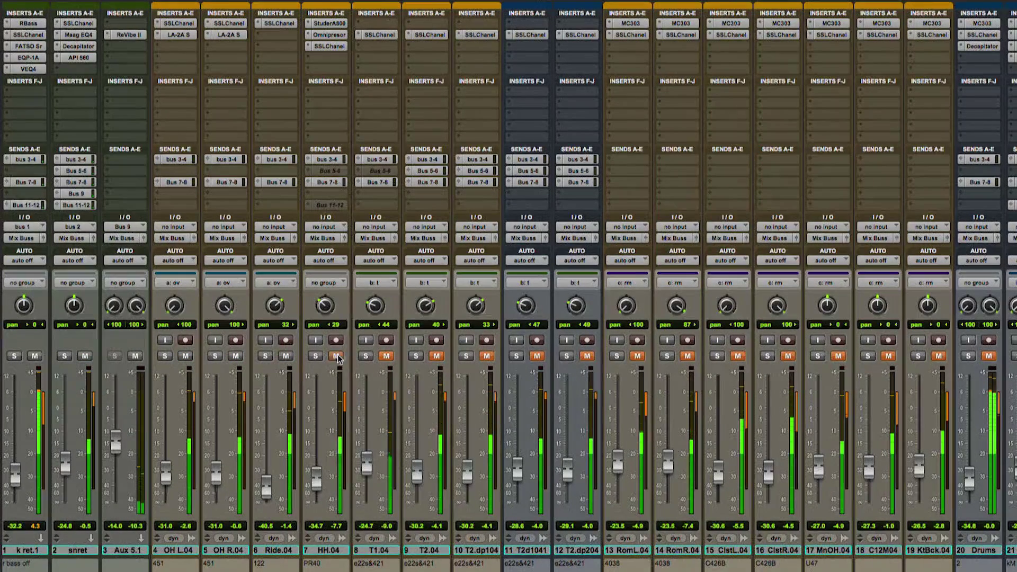
click(387, 356)
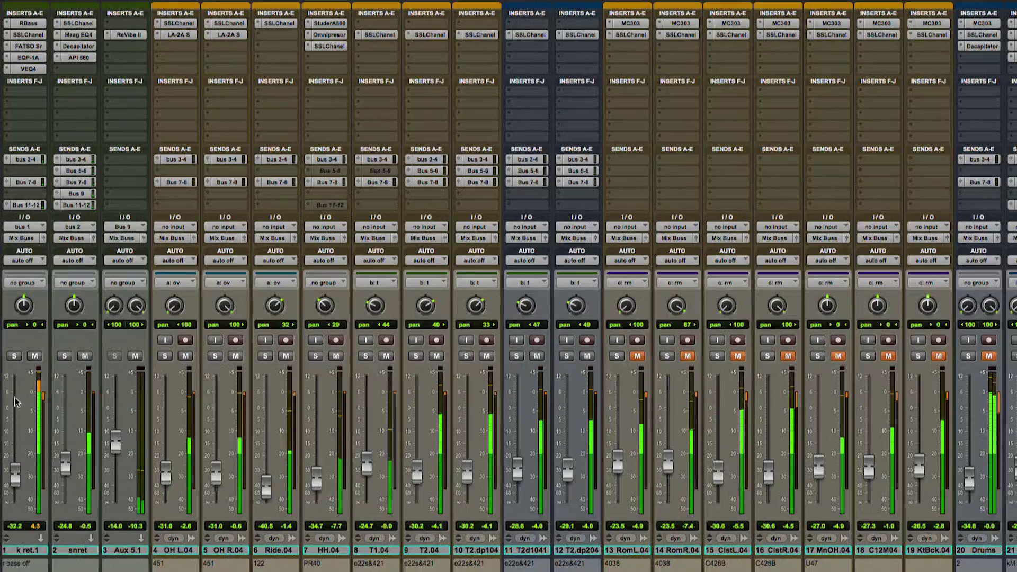
drag(216, 476, 214, 479)
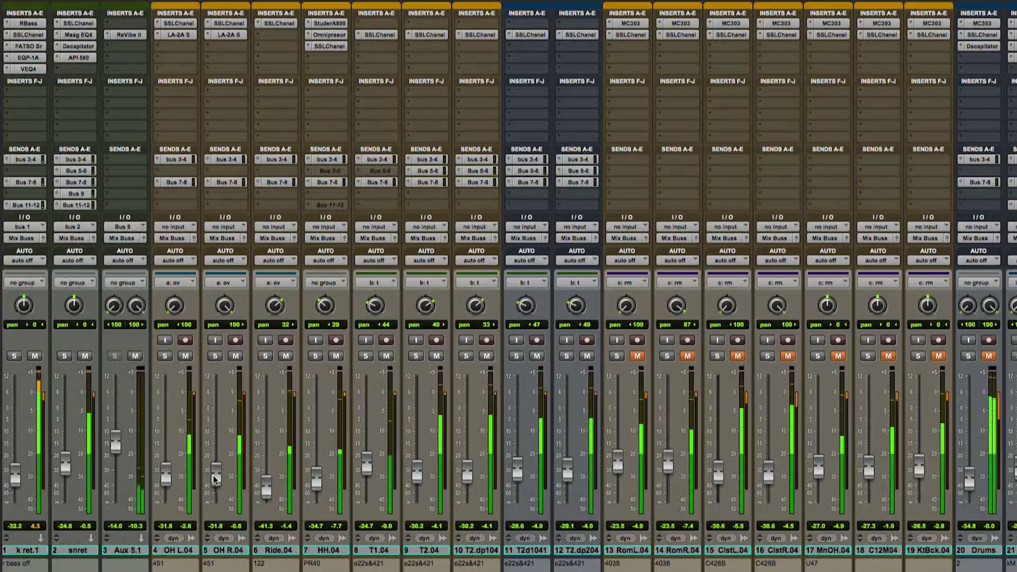
click(638, 357)
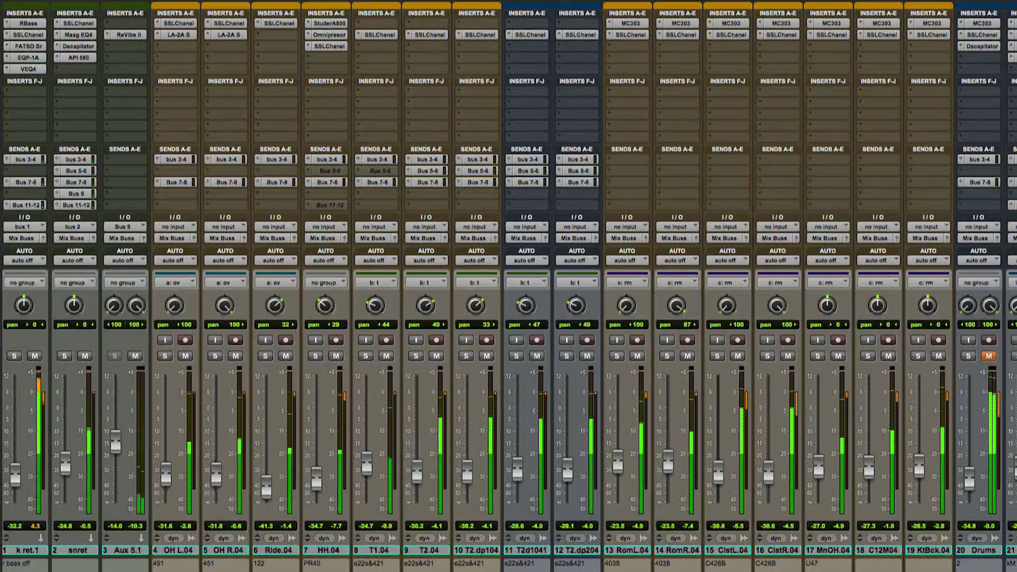
- Pull the c: rm group down about 0.7 dB, then unmute the Drums bus and lower it to -36.0 dB
scroll(469, 565, right, 7)
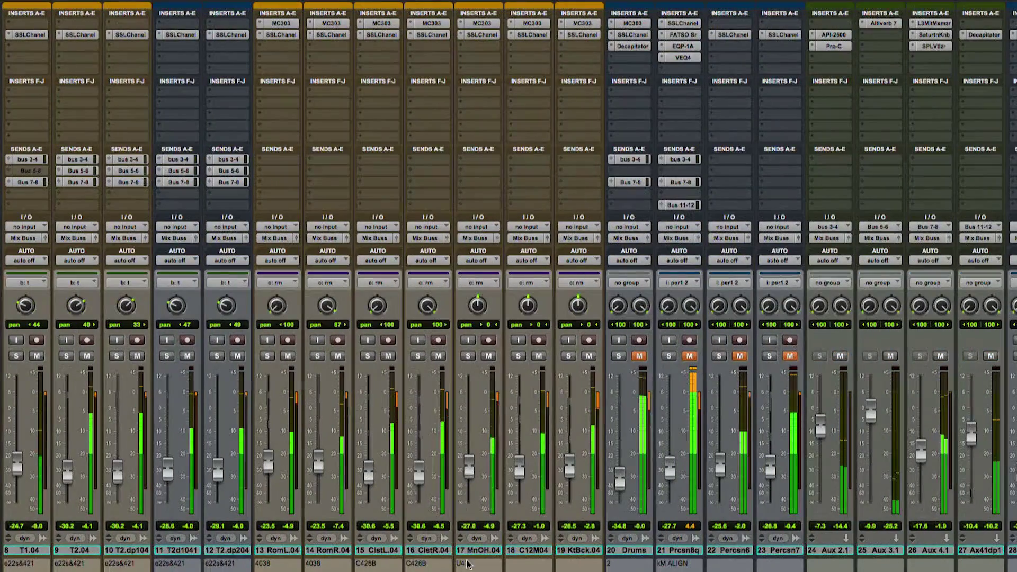
drag(569, 473, 568, 475)
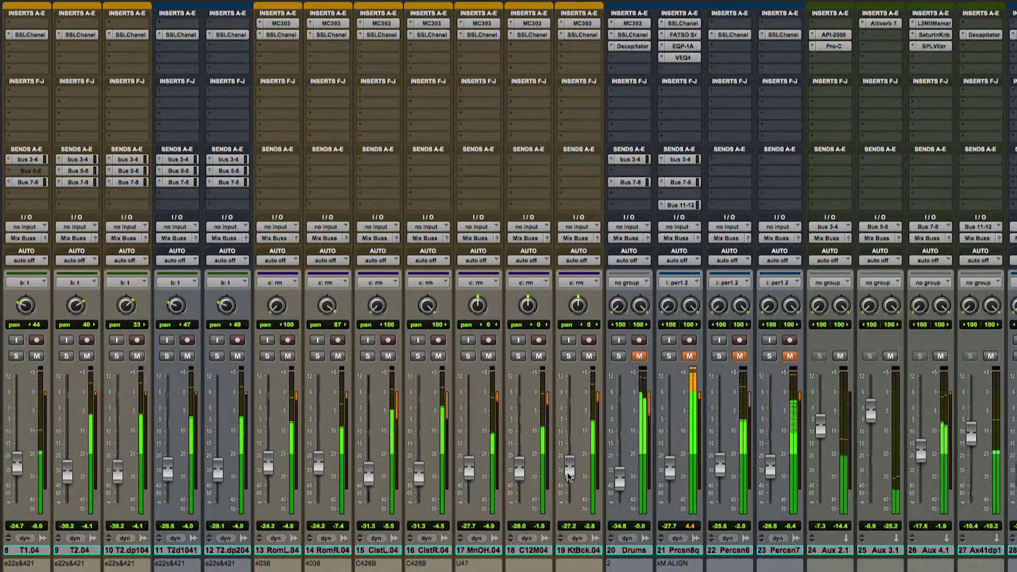
click(639, 356)
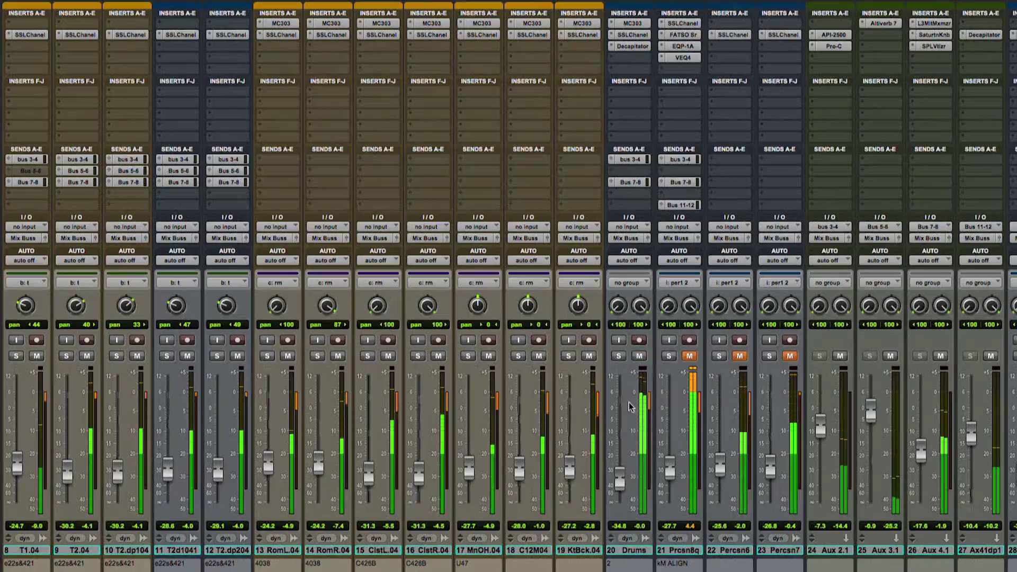
drag(620, 476, 620, 478)
- Unmute percussion channels 21–23 and lower them together about 1 dB
click(688, 356)
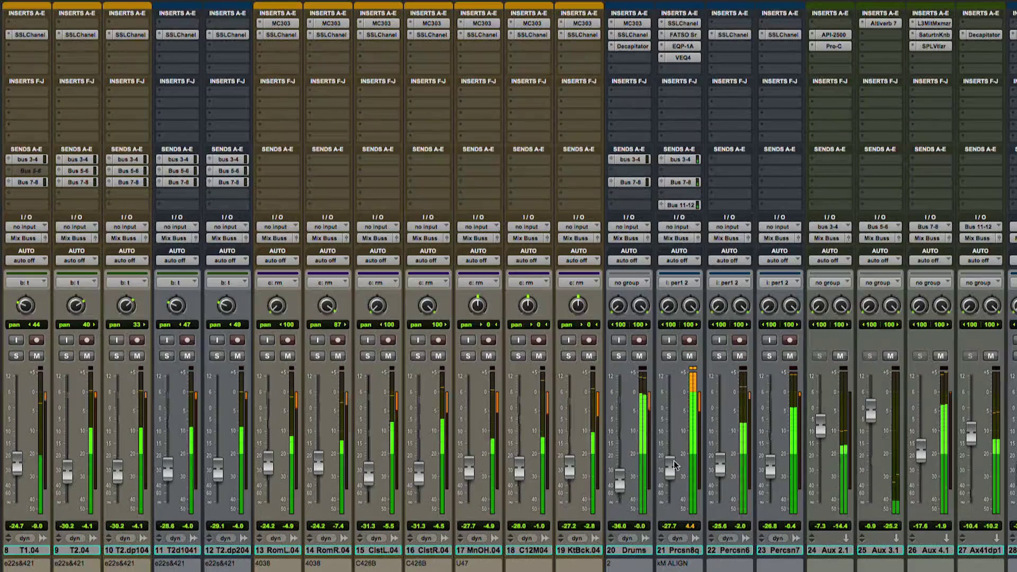
drag(671, 474, 672, 476)
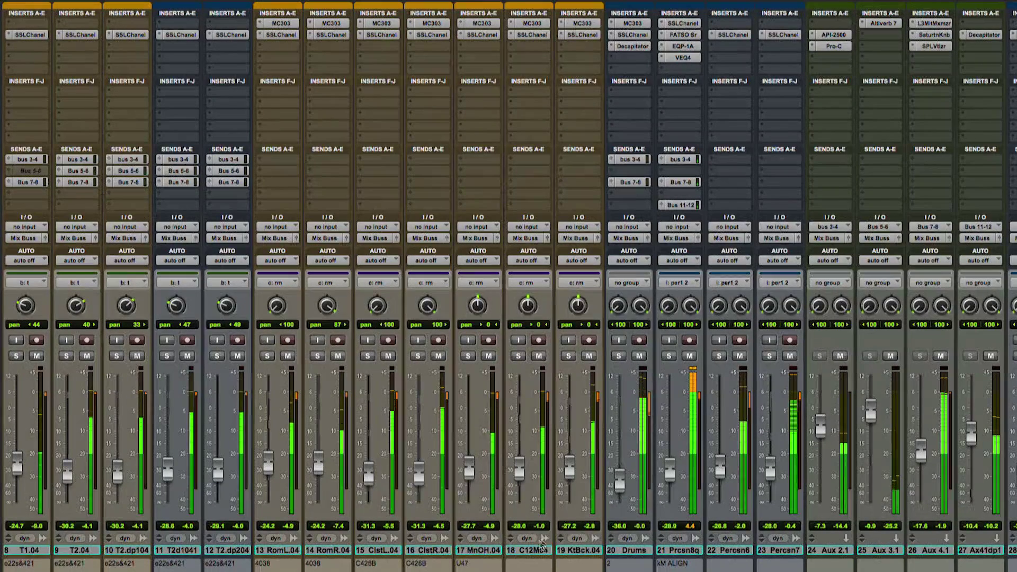
scroll(508, 286, right, 12)
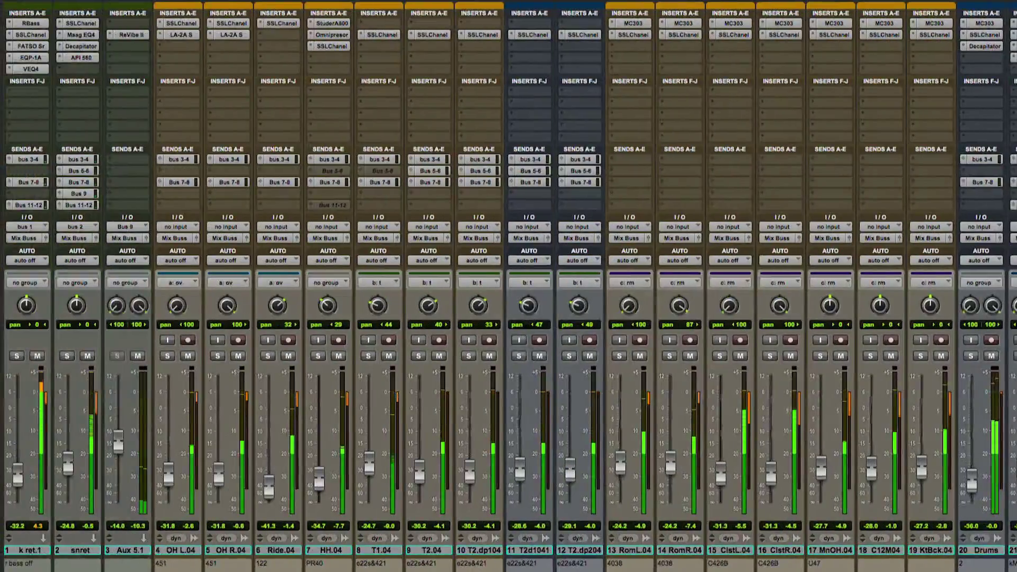
- Unmute the bass channels, lowering Bass DI about 2 dB and BsDI.dp1 to about -26 dB
scroll(509, 286, right, 8)
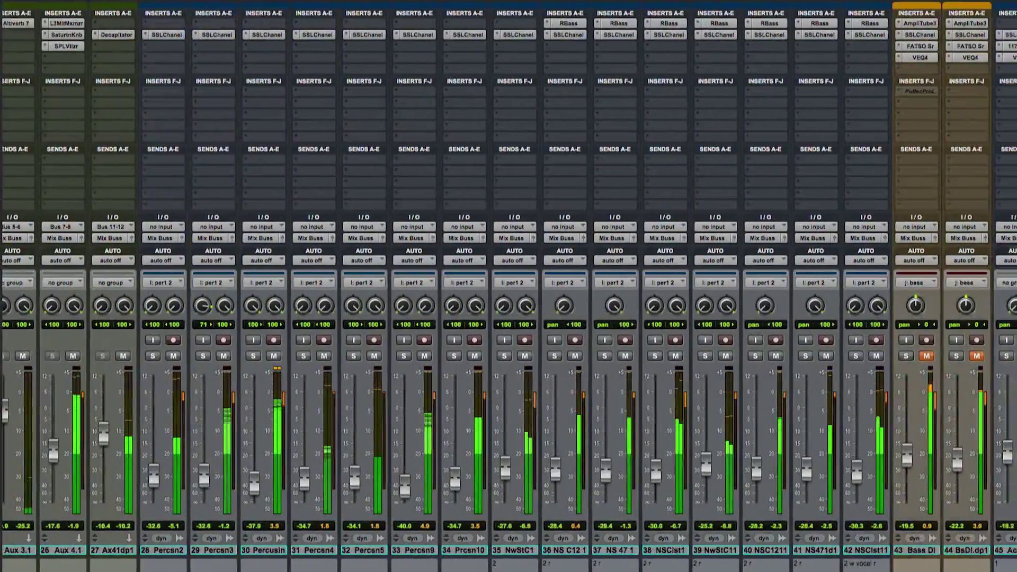
scroll(508, 287, right, 5)
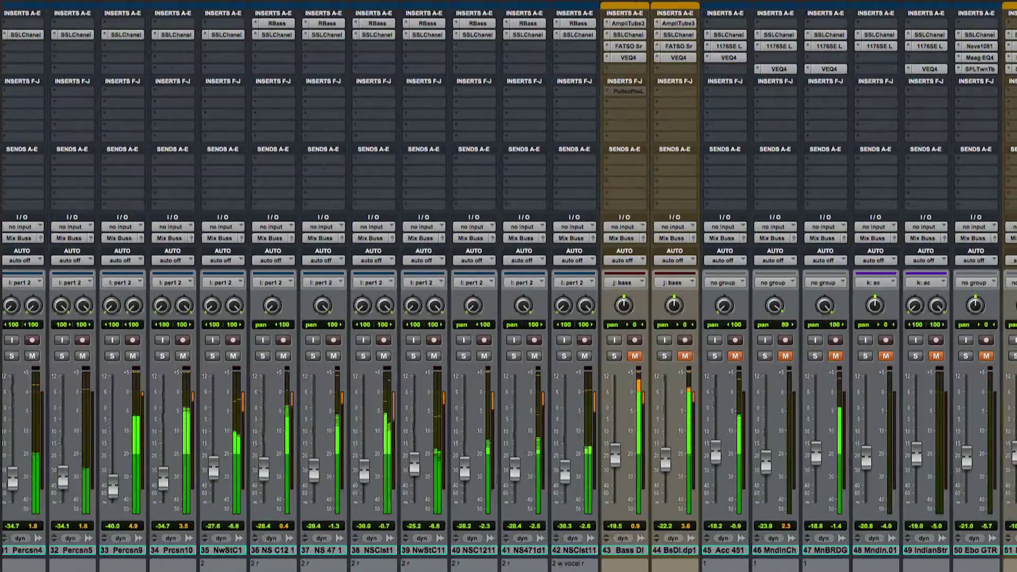
click(635, 356)
drag(616, 454, 618, 460)
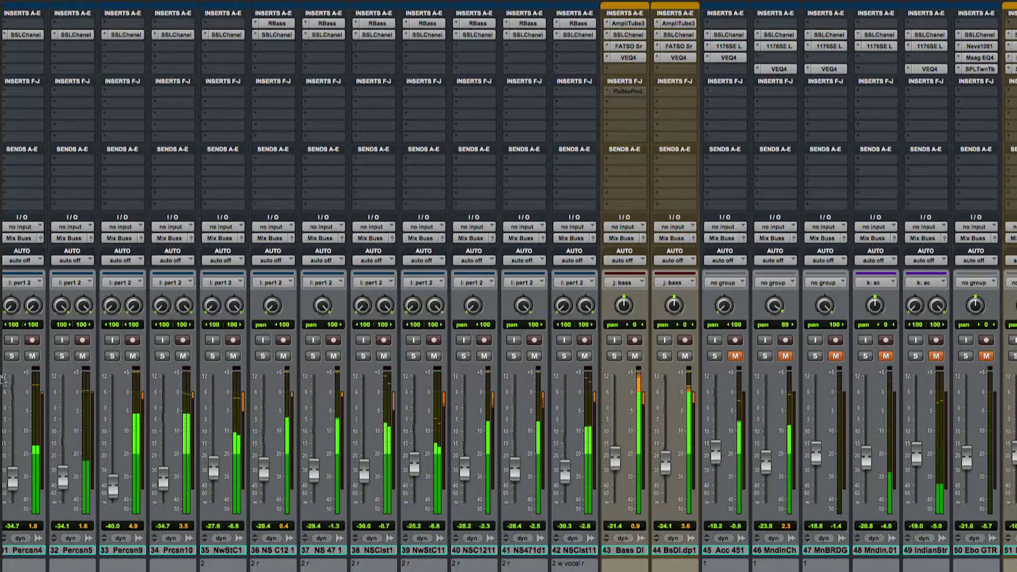
click(1, 403)
click(685, 357)
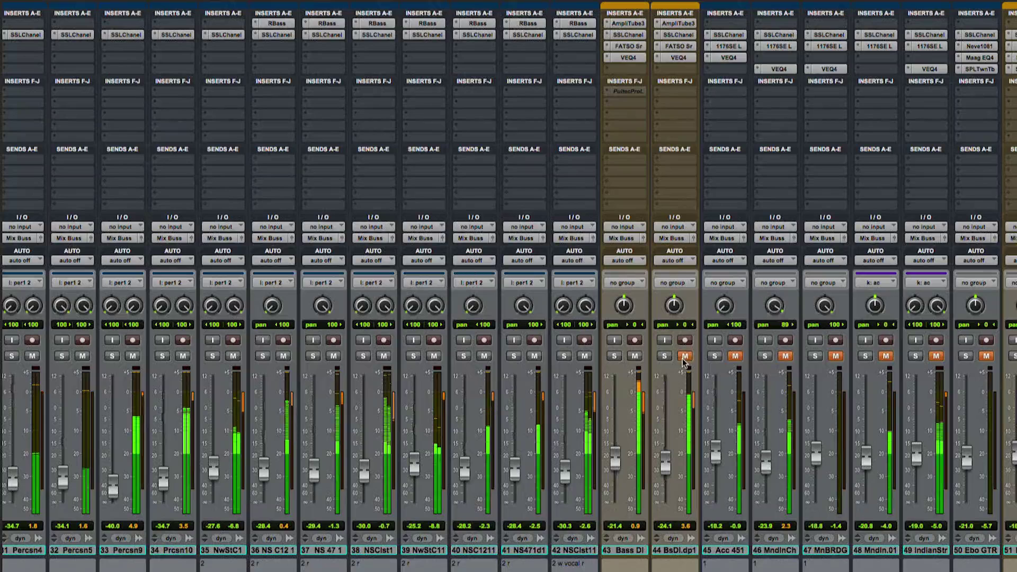
click(684, 356)
drag(665, 461, 666, 467)
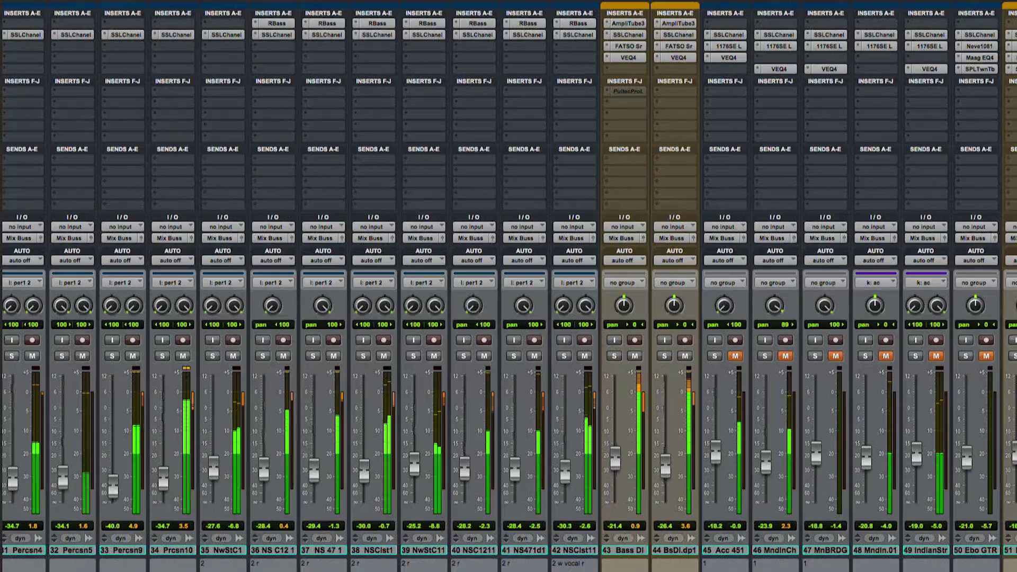
key(j)
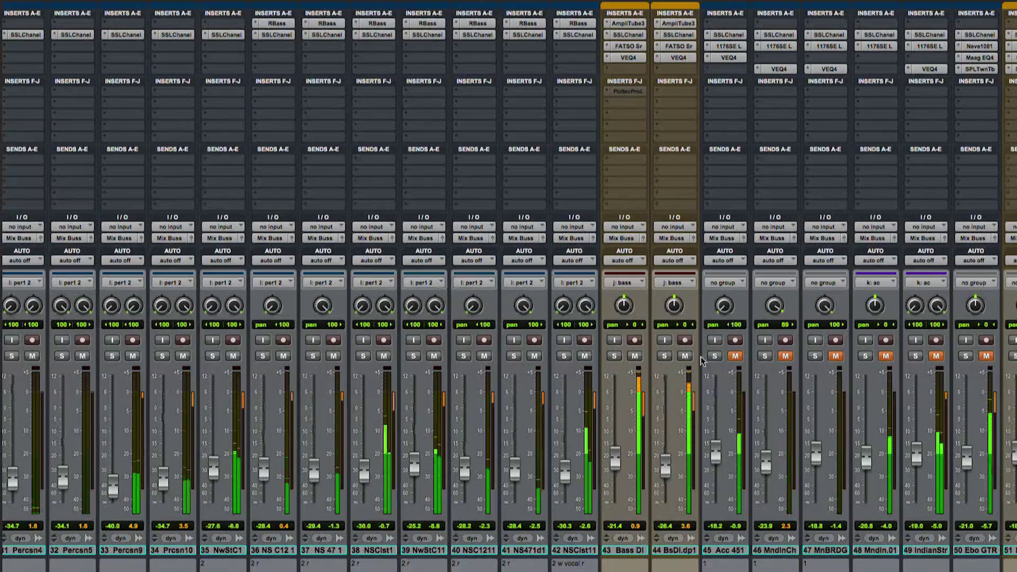
- Unmute Acc 451 and MndlnCh, lower channels 45–47 together, then raise MndlnCh to about -23.5 dB
click(735, 356)
click(785, 356)
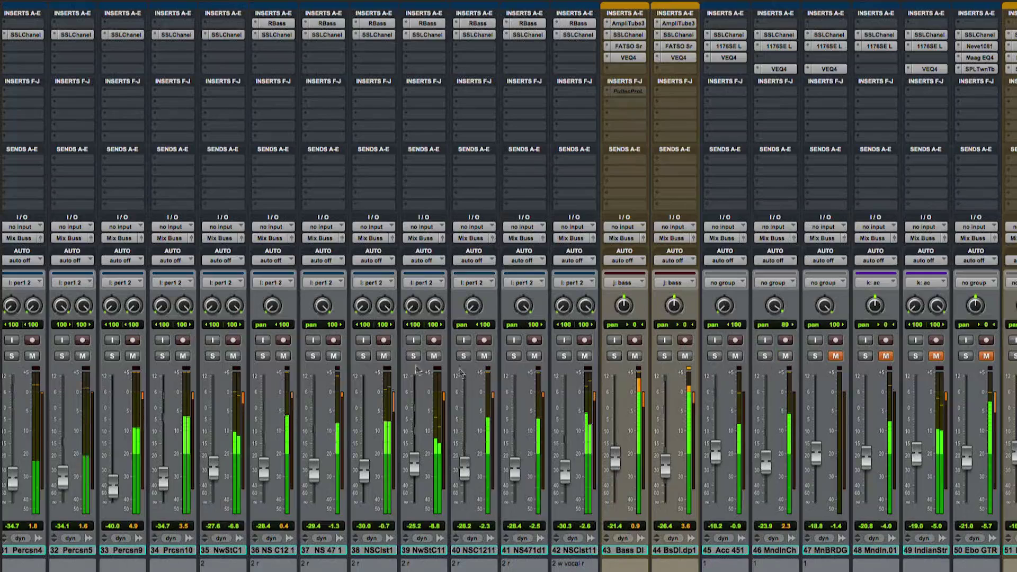
key(y)
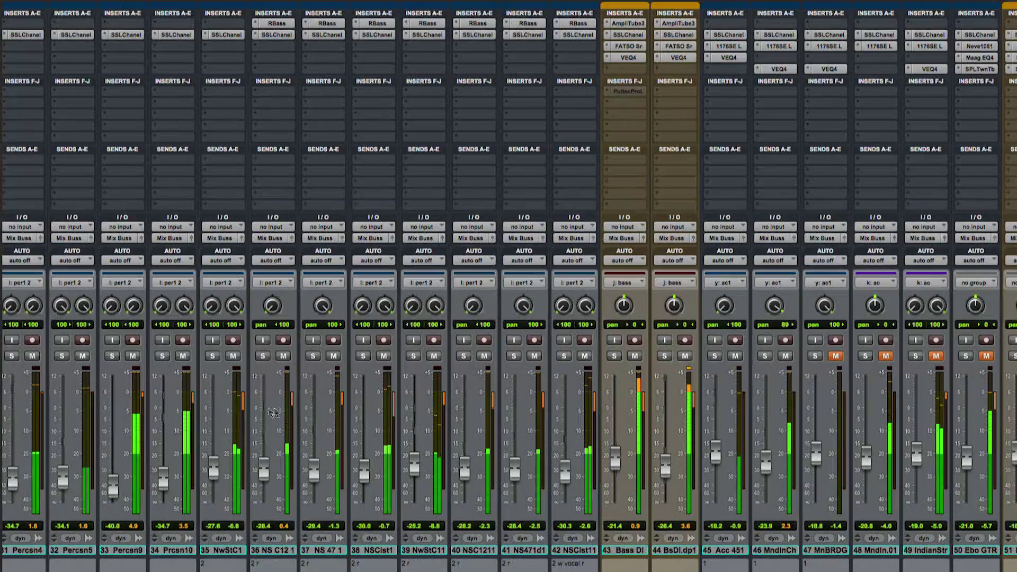
drag(715, 451, 715, 453)
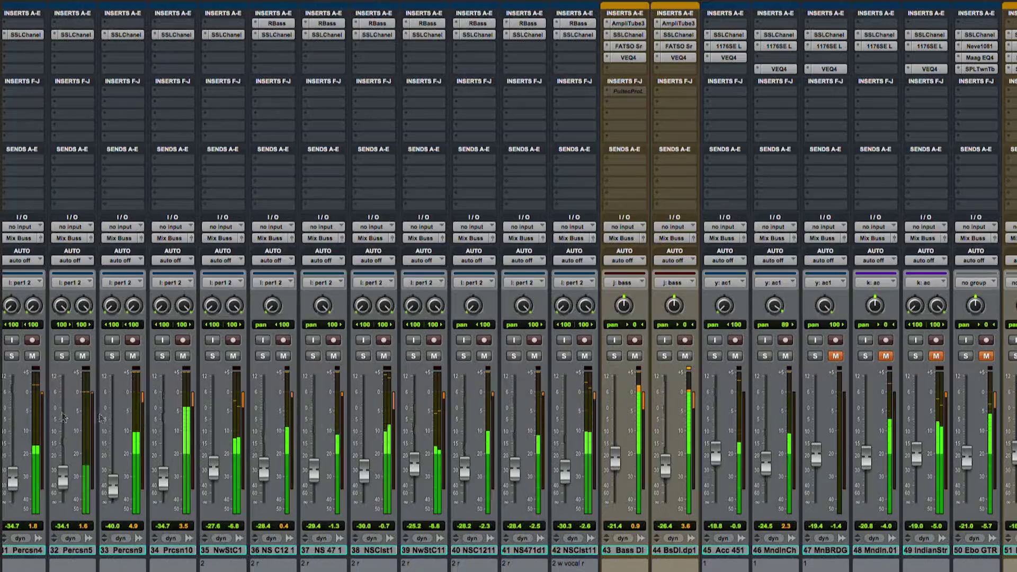
key(y)
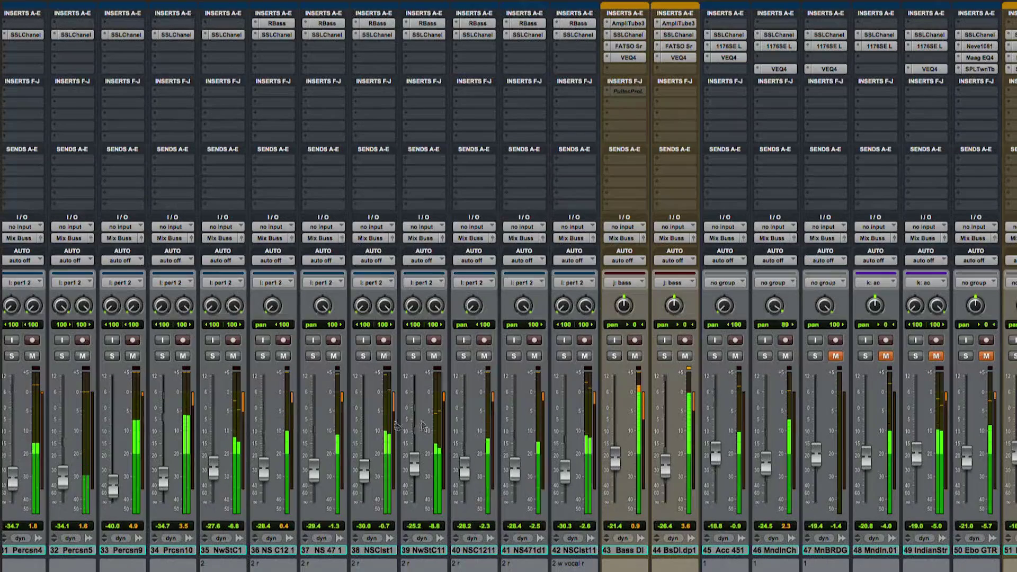
drag(771, 462, 771, 460)
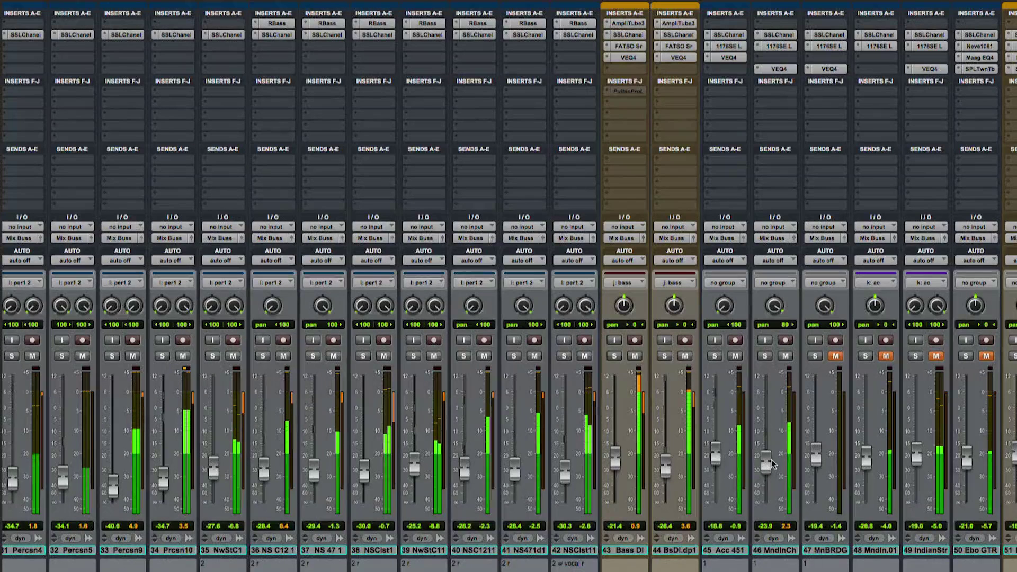
drag(772, 460, 717, 460)
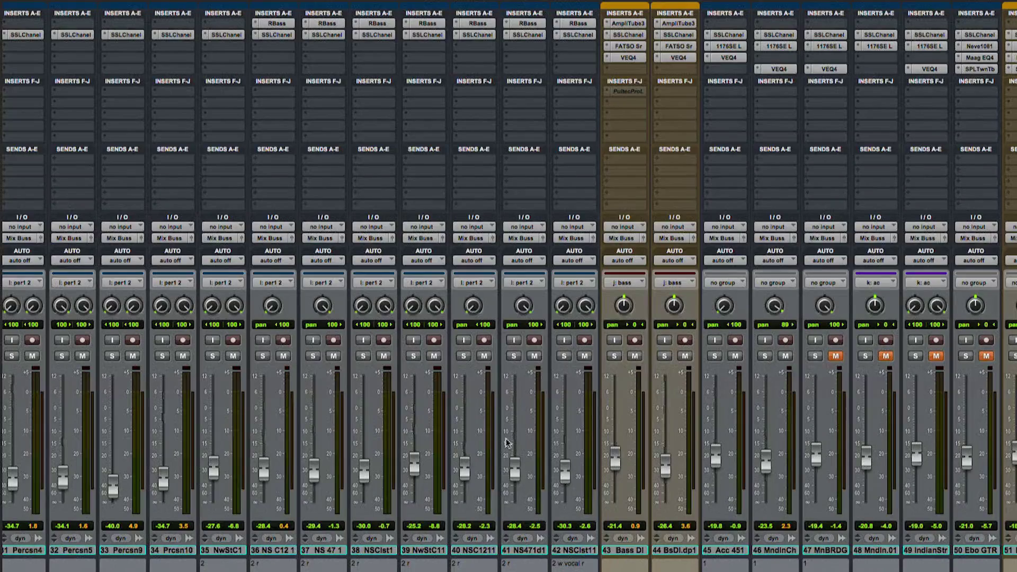
- Start playback, lower Acc 451 slightly, and unmute MnBRDG, trimming it to -22.2 dB
key(space)
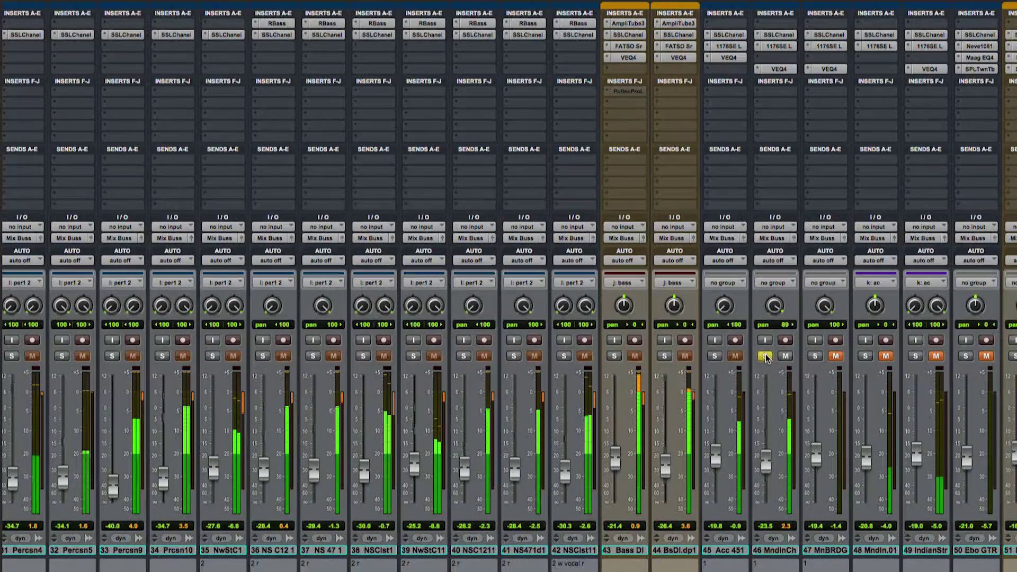
drag(716, 452, 766, 458)
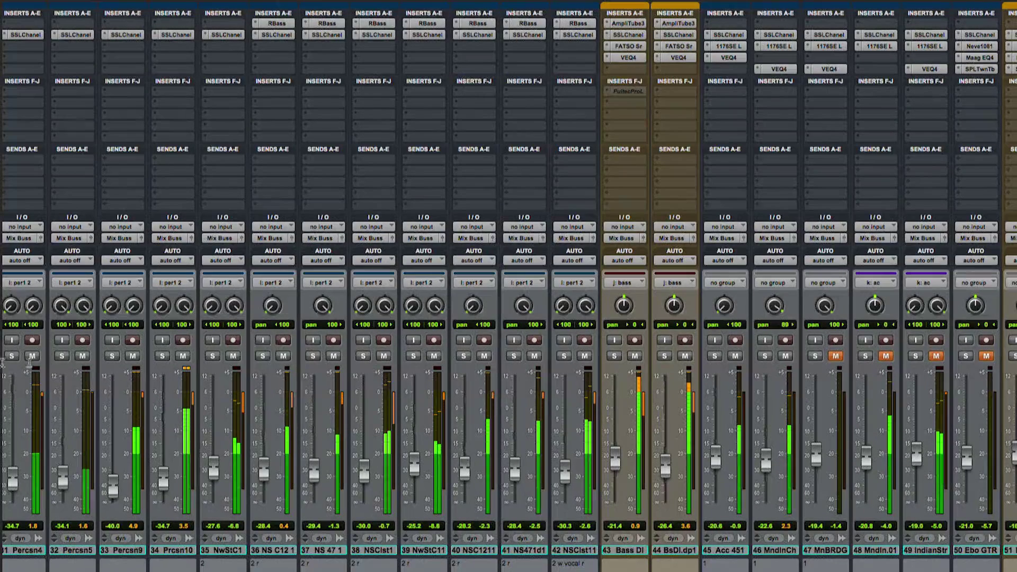
click(836, 356)
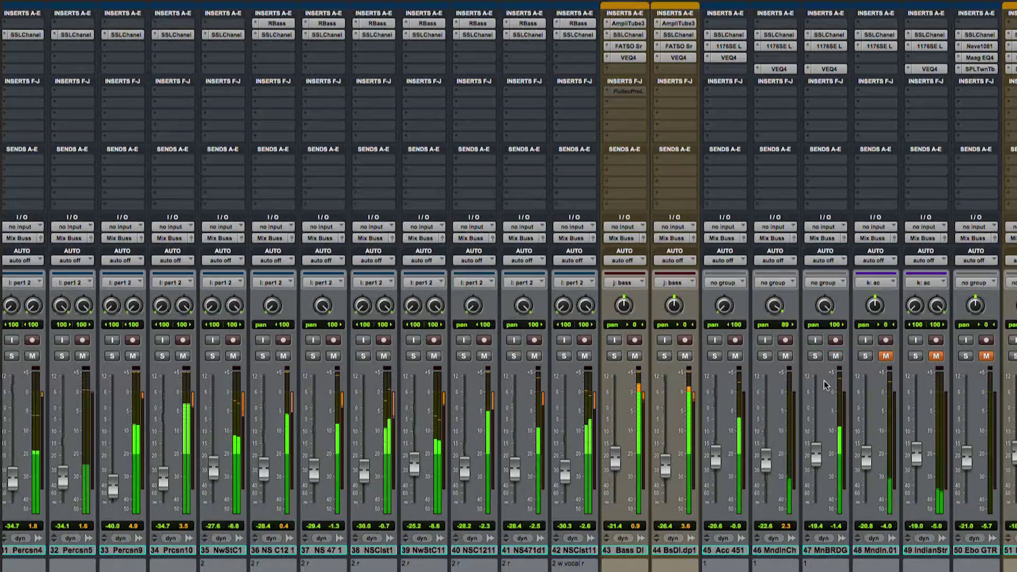
drag(817, 456, 817, 464)
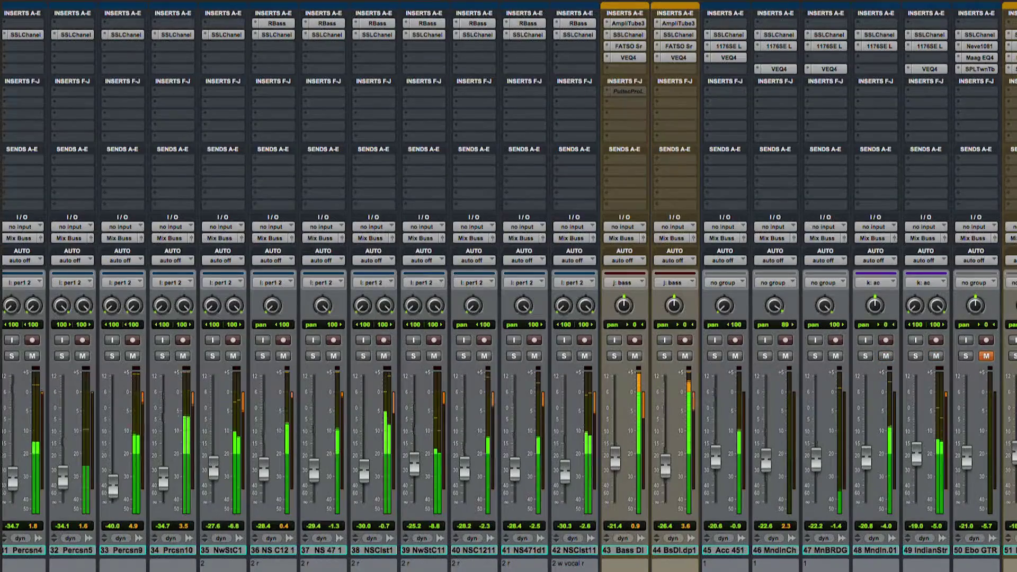
- Lower Mndln.01 and IndianStr by 1 dB and ease Aux 8's reverb return from -15.3 to -16.1 dB
scroll(788, 502, right, 10)
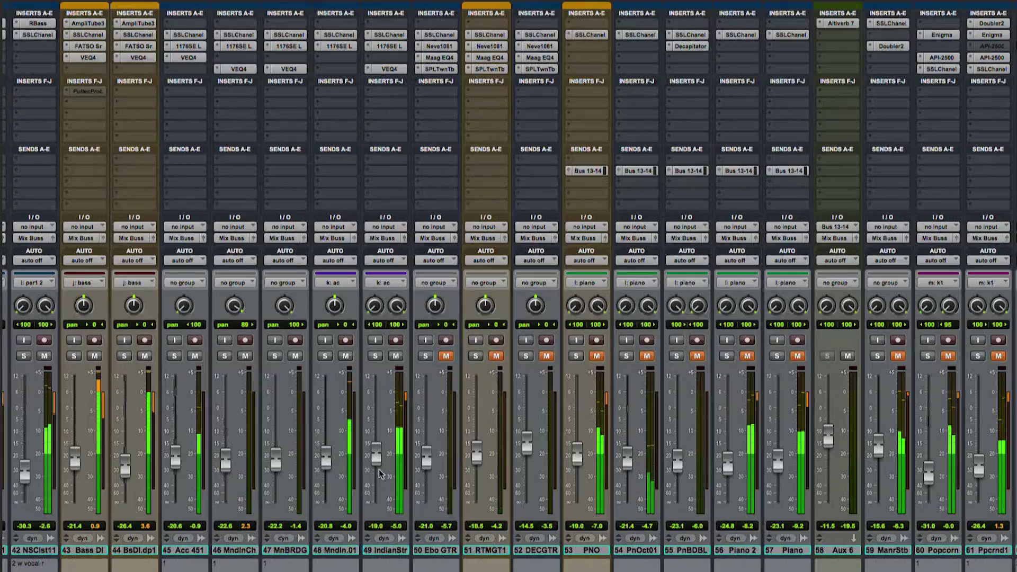
drag(325, 464, 326, 468)
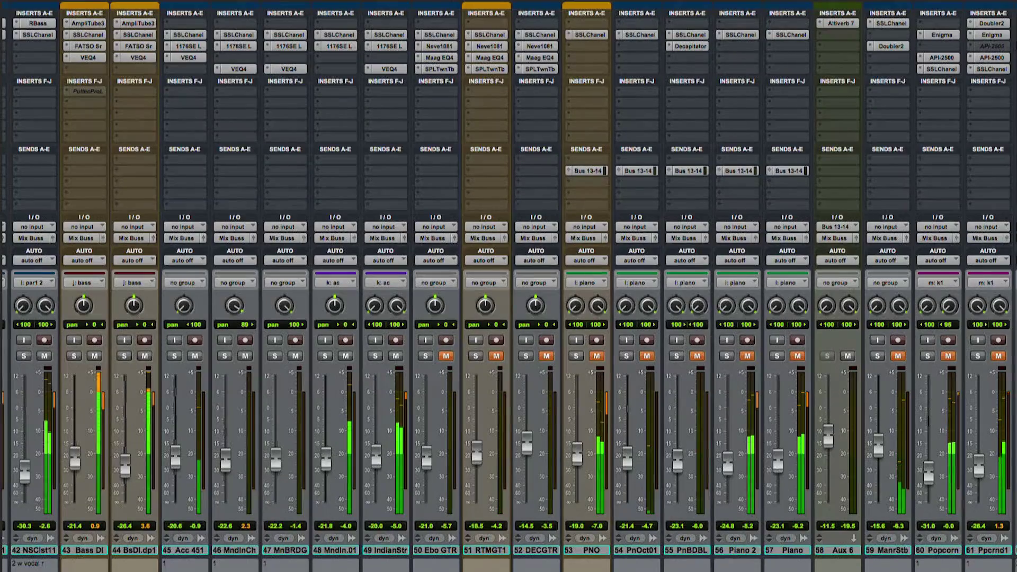
scroll(325, 466, right, 2)
scroll(325, 466, right, 15)
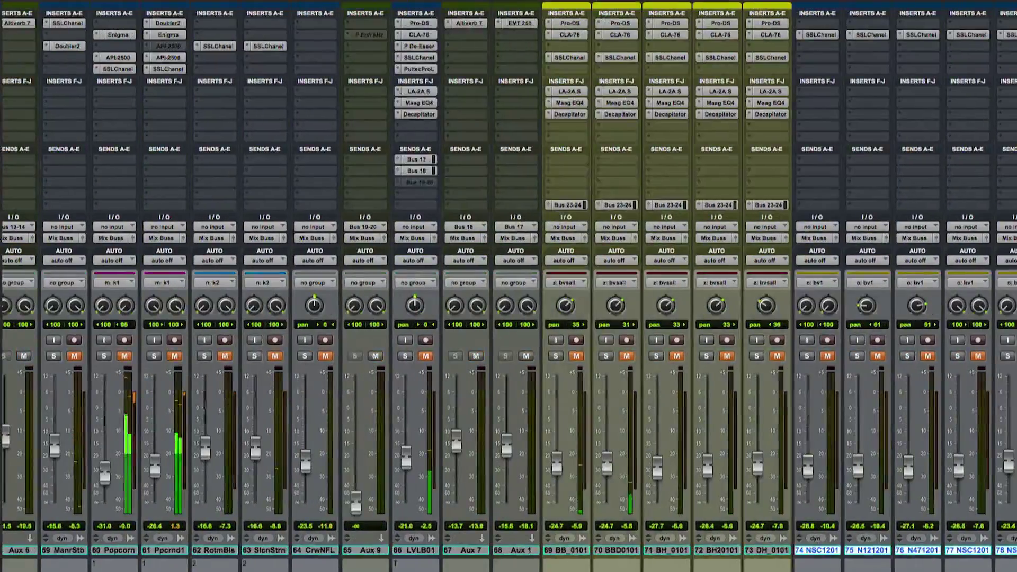
scroll(325, 467, right, 2)
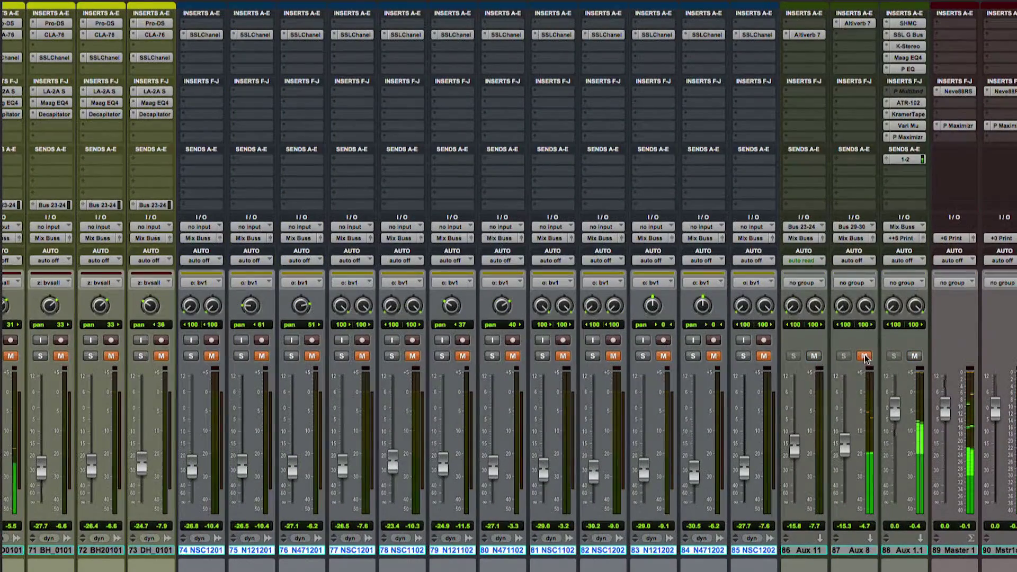
drag(845, 434, 845, 438)
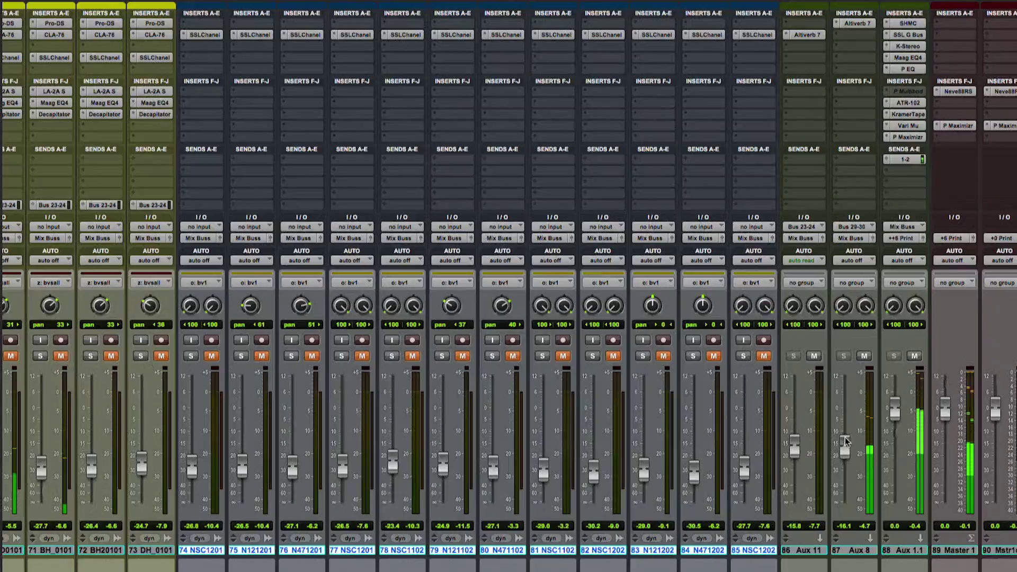
scroll(509, 286, left, 15)
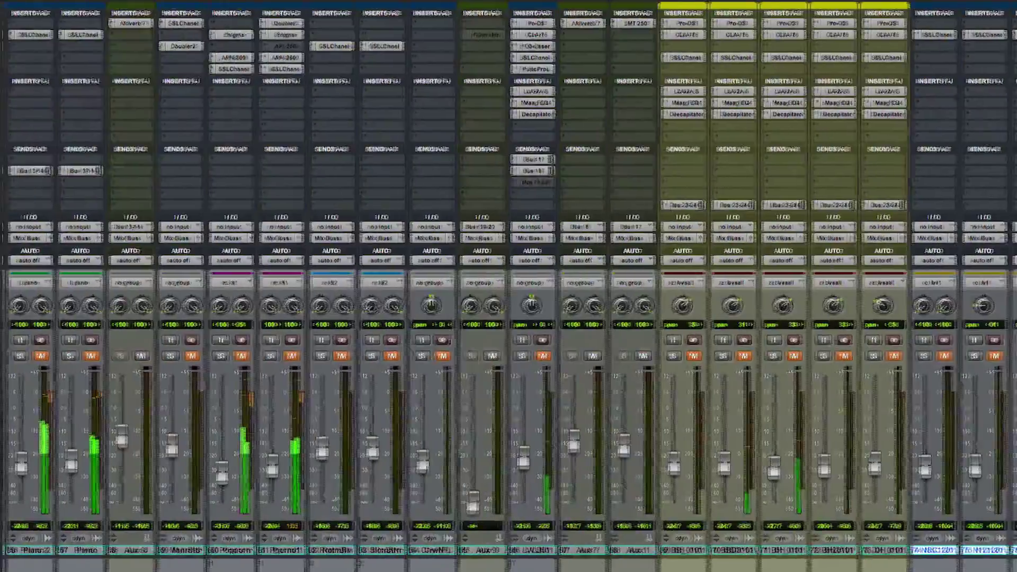
scroll(509, 286, left, 6)
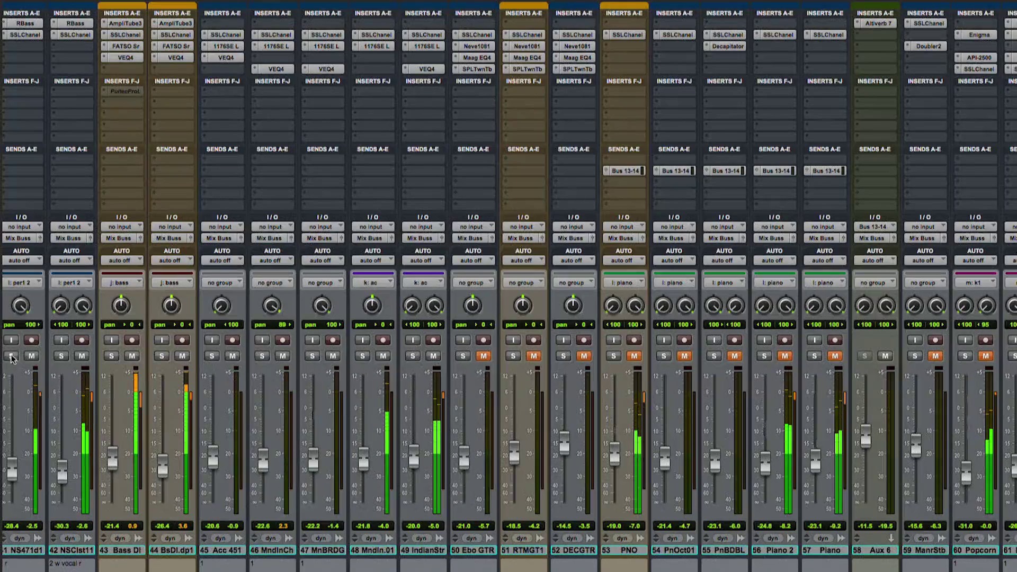
- Ungroup tracks 48–49, raise MndIn.01 to -17.2 and IndianStr from -26.4 to -24.7
drag(363, 356, 413, 359)
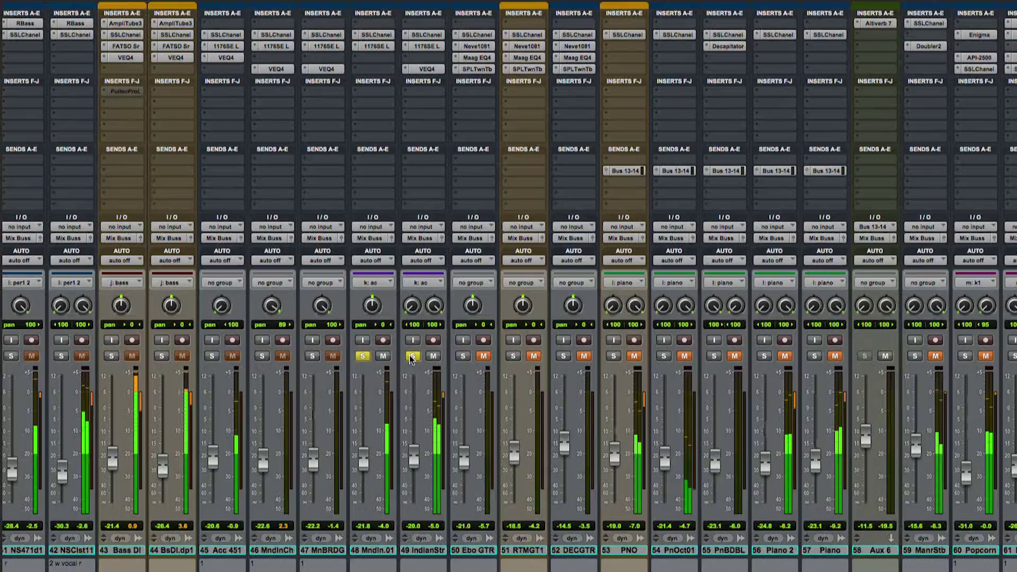
click(413, 358)
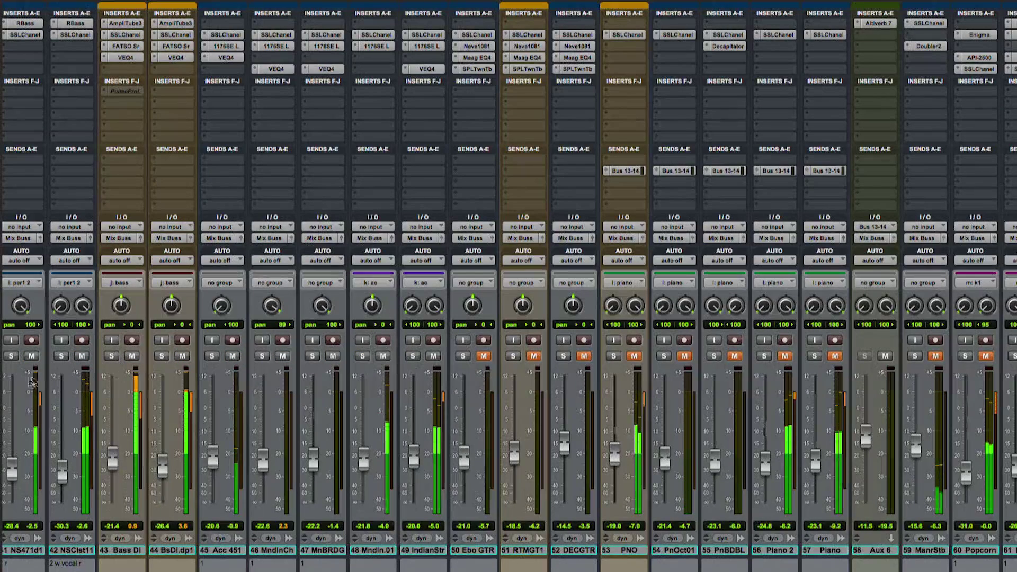
key(k)
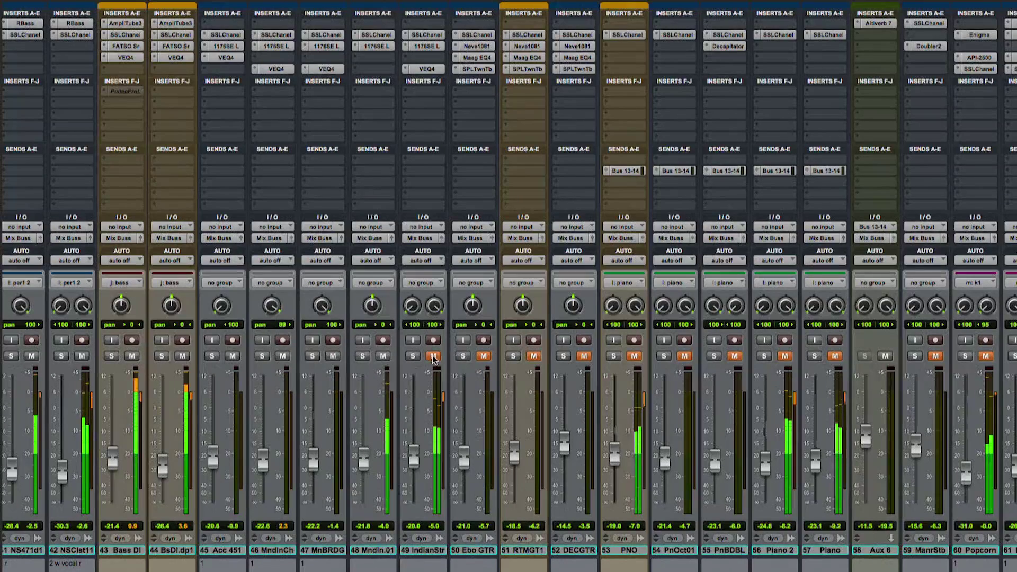
drag(365, 455, 366, 449)
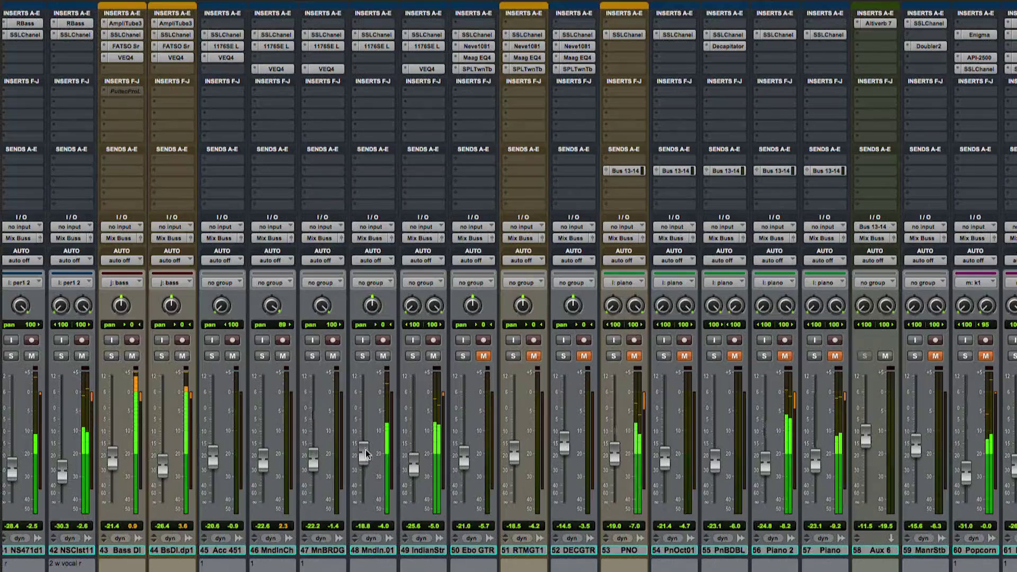
click(434, 356)
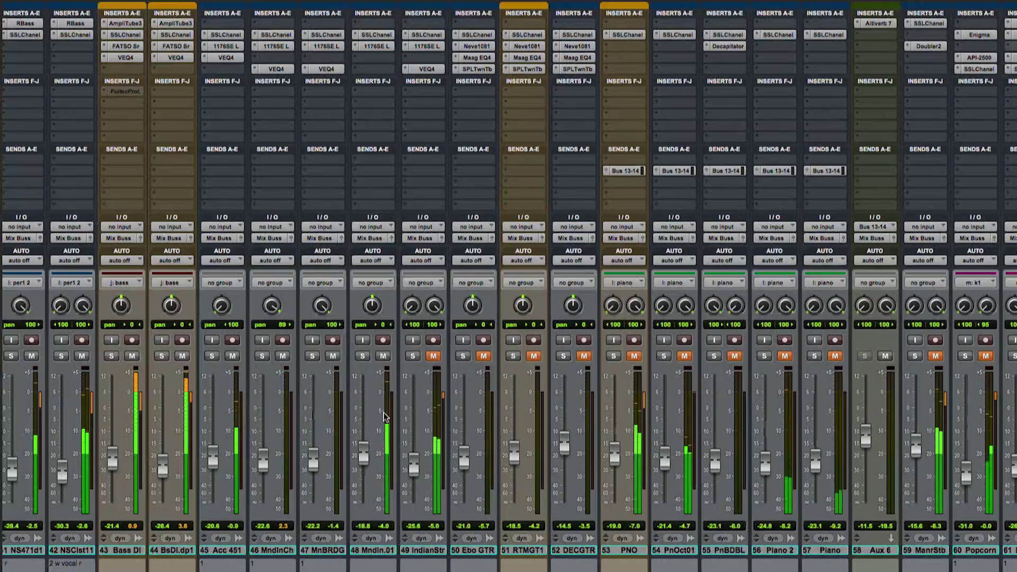
drag(366, 450, 366, 451)
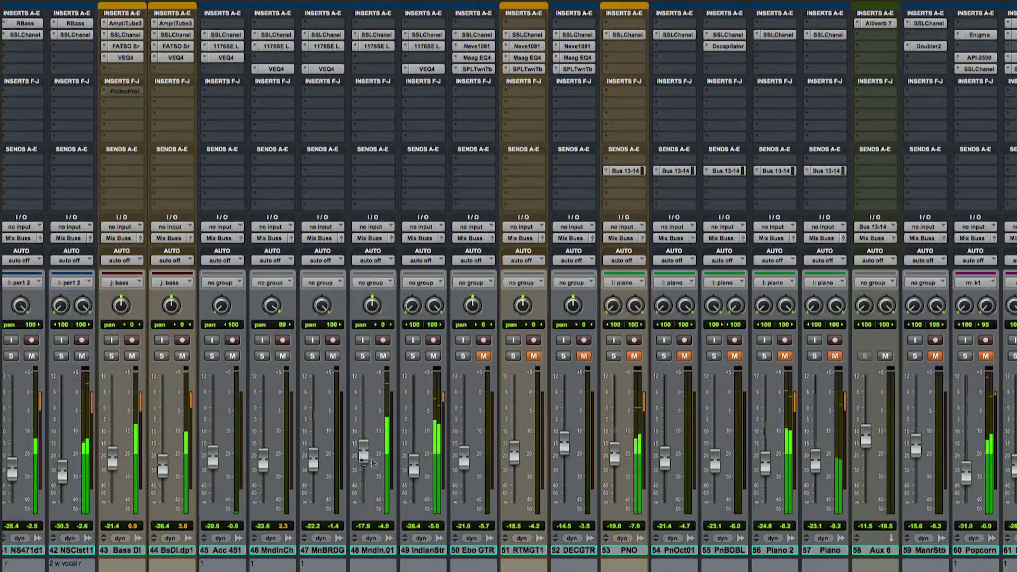
drag(411, 466, 416, 465)
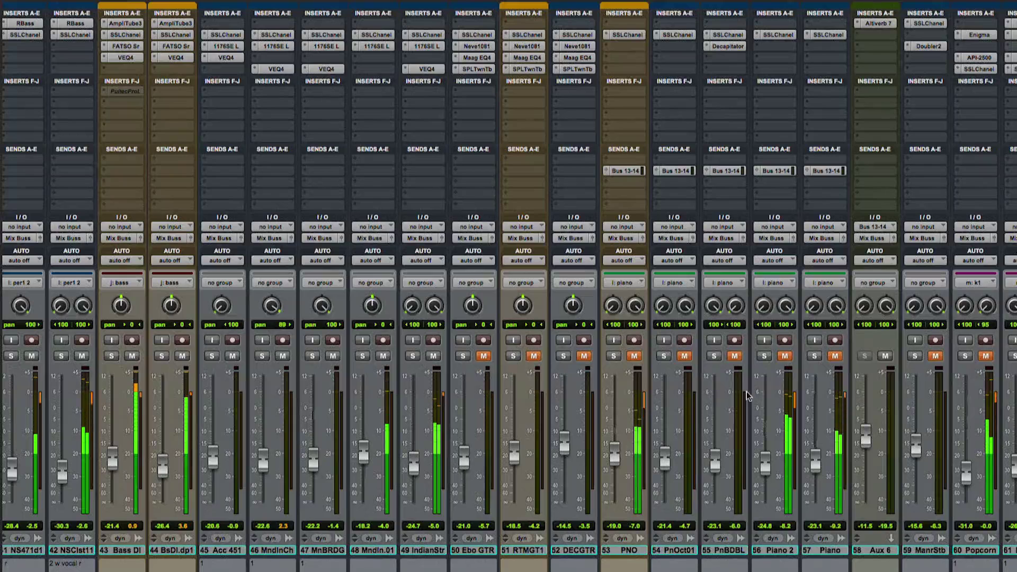
- Unmute Popcorn, audition it solo, then unmute Ebo GTR and raise it slightly
click(986, 356)
click(969, 356)
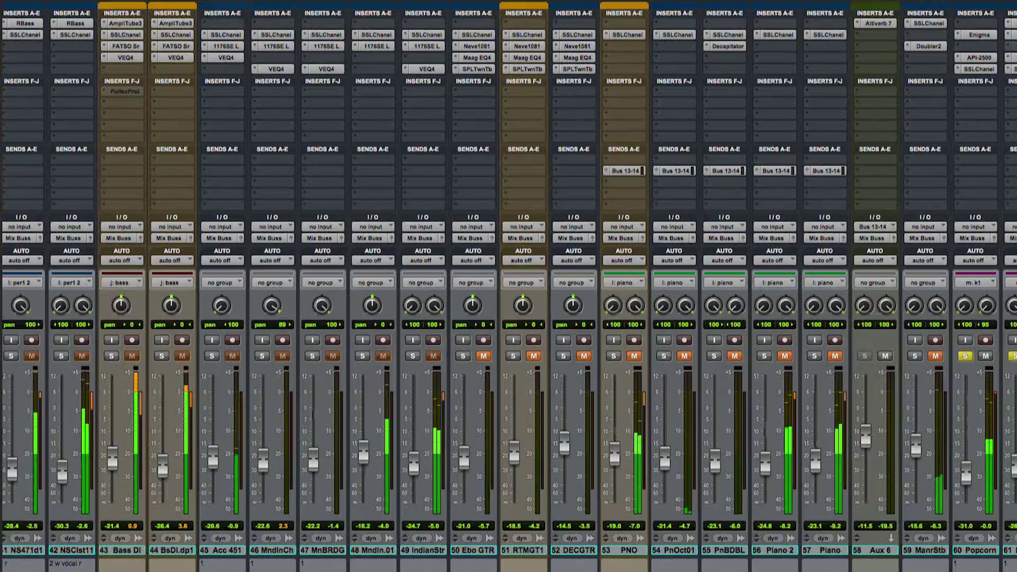
click(1015, 356)
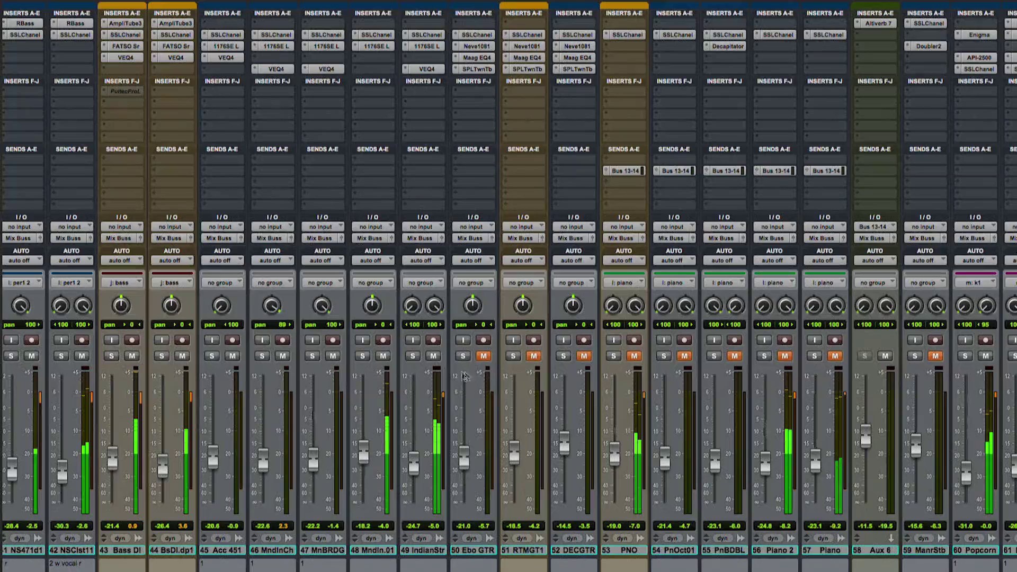
click(483, 356)
drag(466, 460, 467, 456)
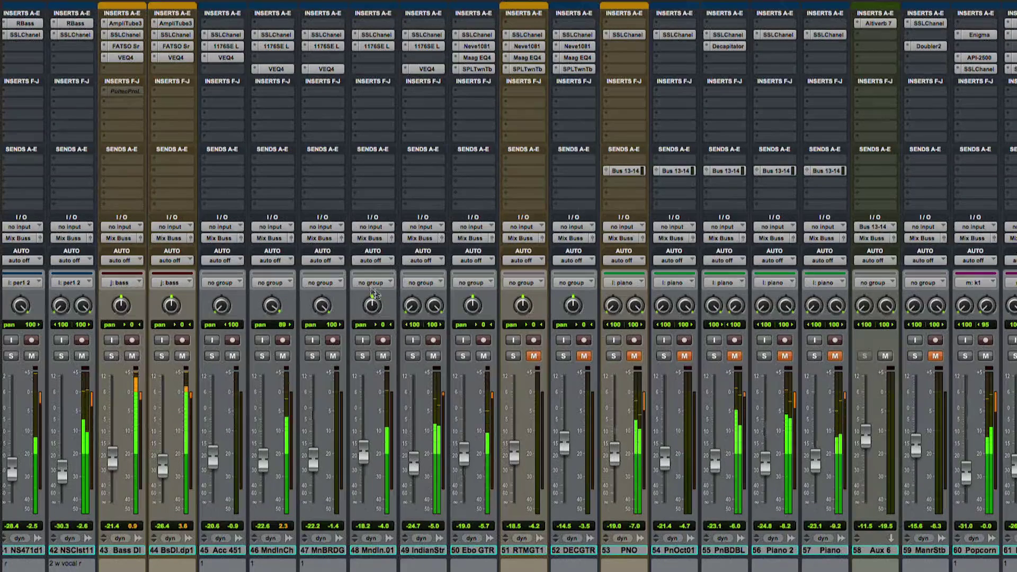
- Open the VEQ4 equaliser on track 46 and unmute RTMGT1, checking it in solo
click(272, 68)
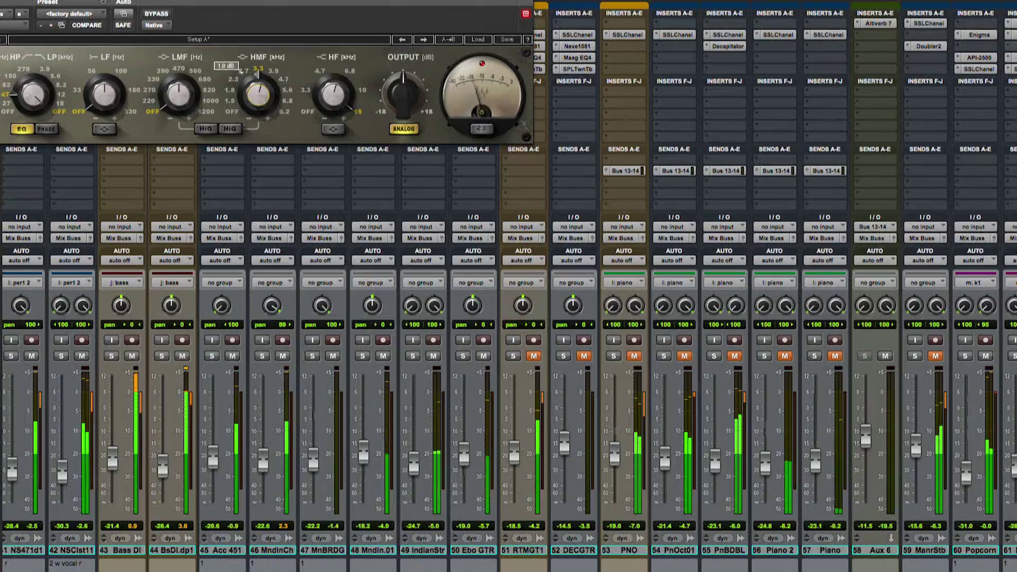
mouse_move(334, 92)
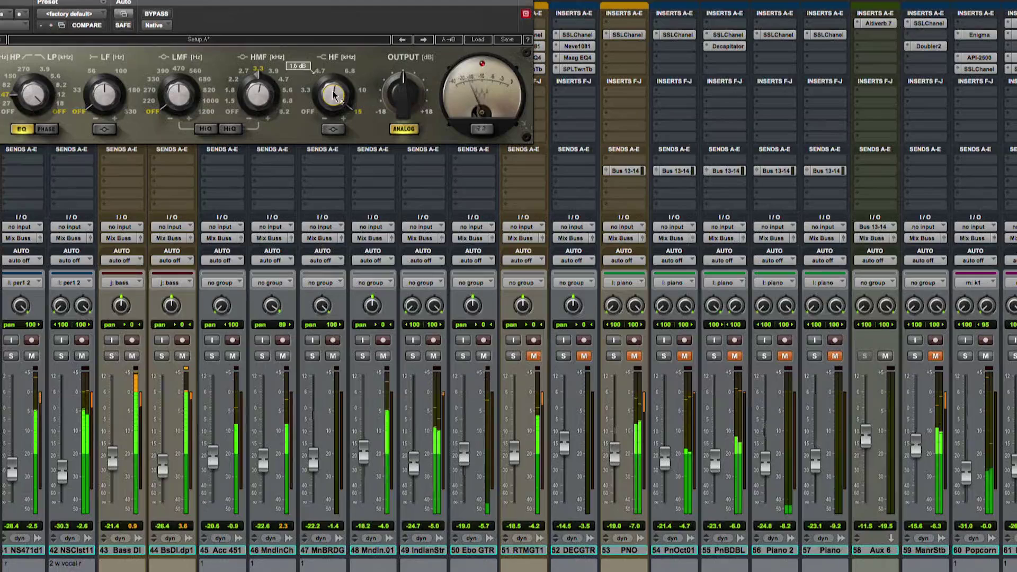
click(534, 356)
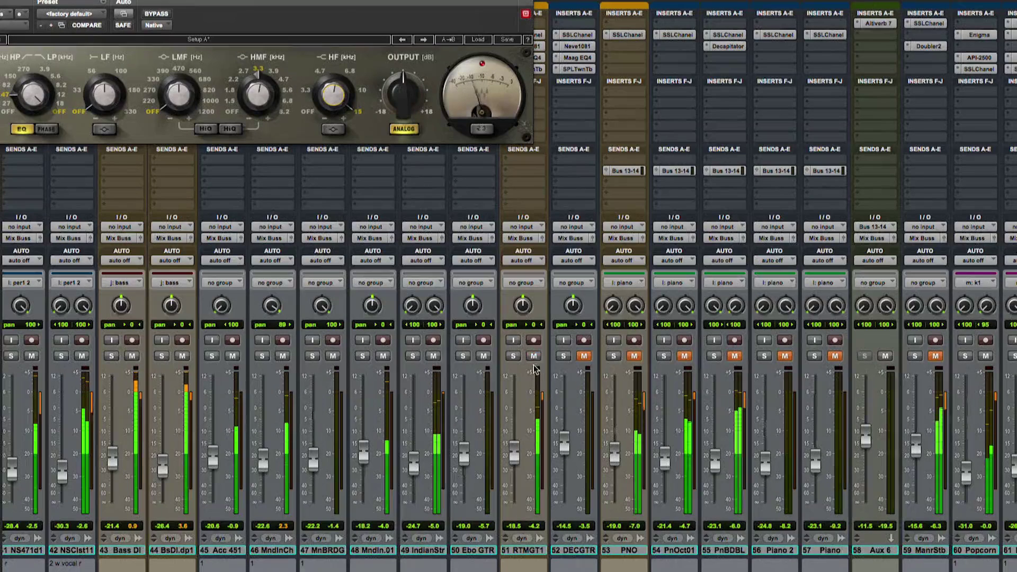
click(513, 356)
click(513, 357)
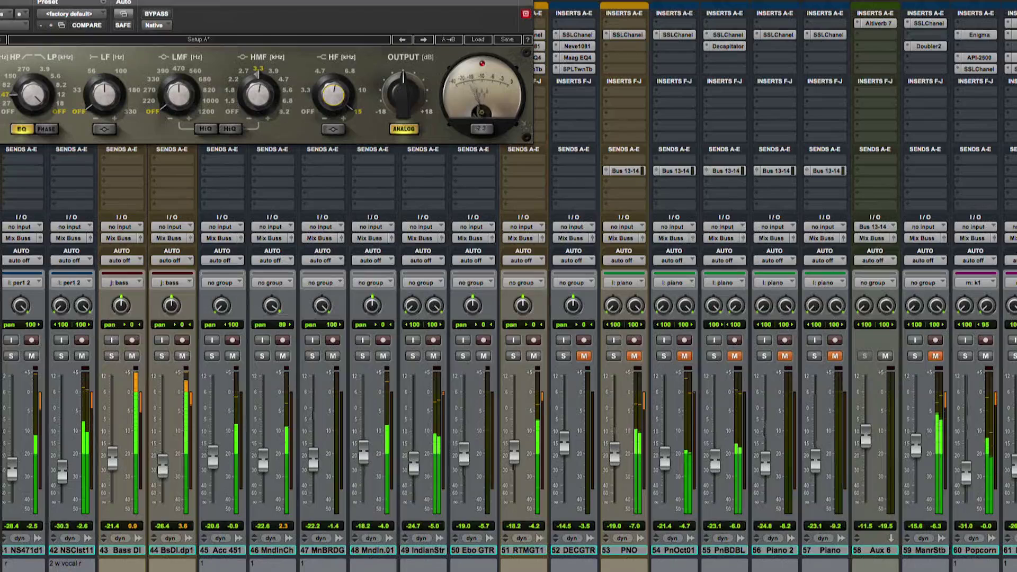
- Unmute DECGTR, check it in solo, and lower it to -16.3
click(584, 356)
click(564, 356)
click(564, 356)
drag(563, 441, 565, 448)
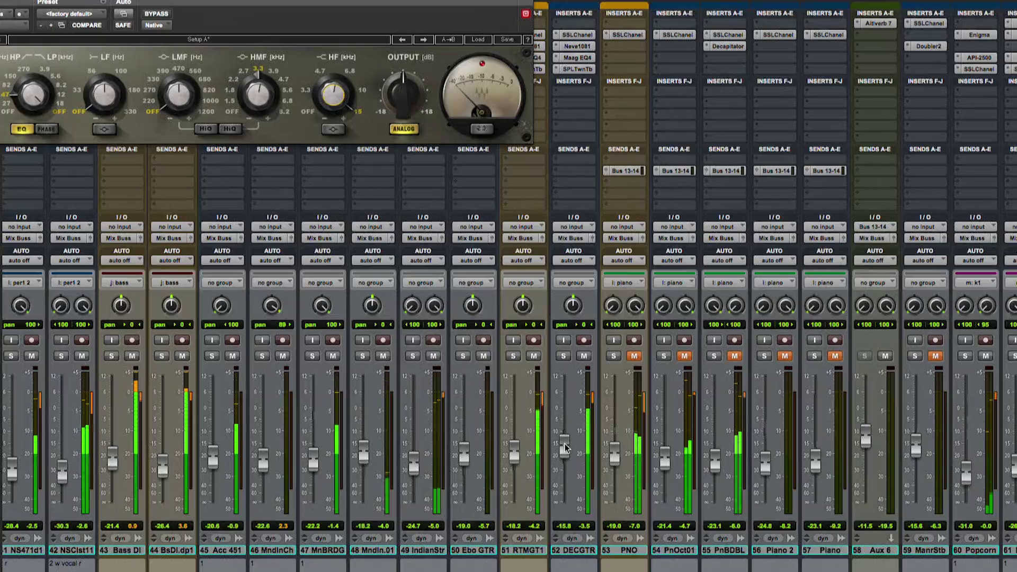
drag(565, 447, 566, 449)
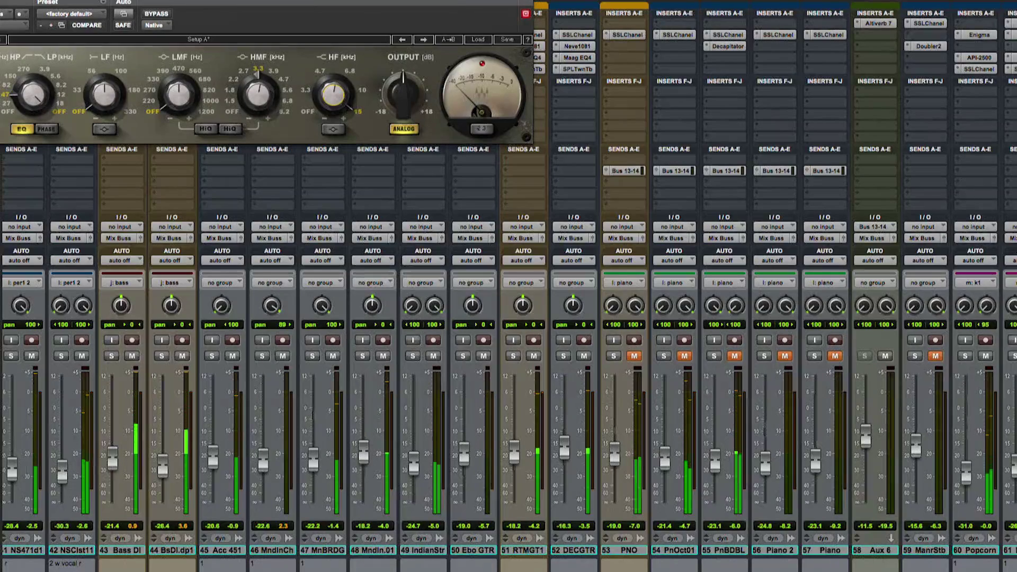
- Unmute the piano group 53–57 and raise it 0.8 dB, then pull Aux 6 down a couple of dB
click(634, 356)
click(616, 357)
click(616, 357)
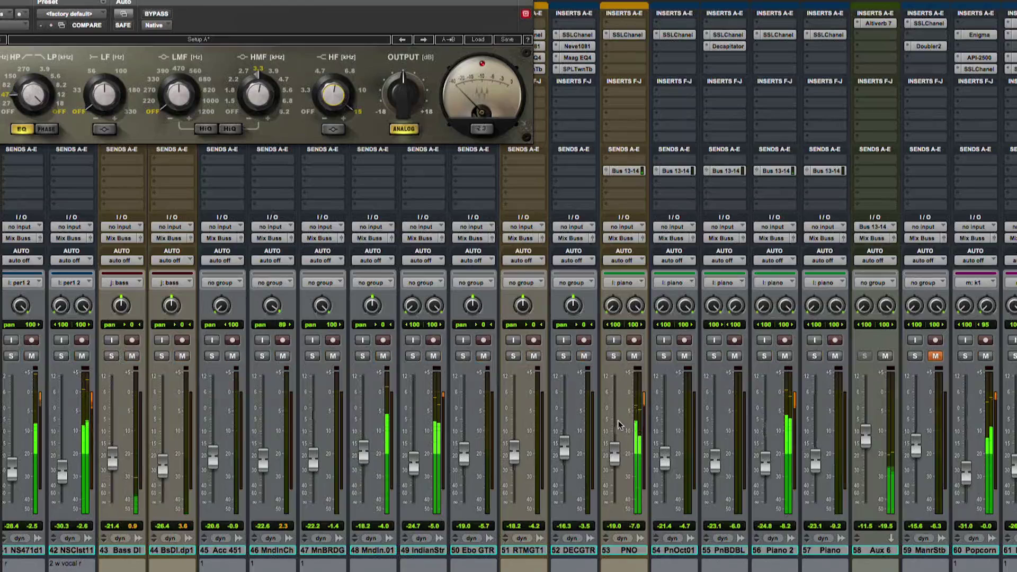
drag(608, 457, 614, 456)
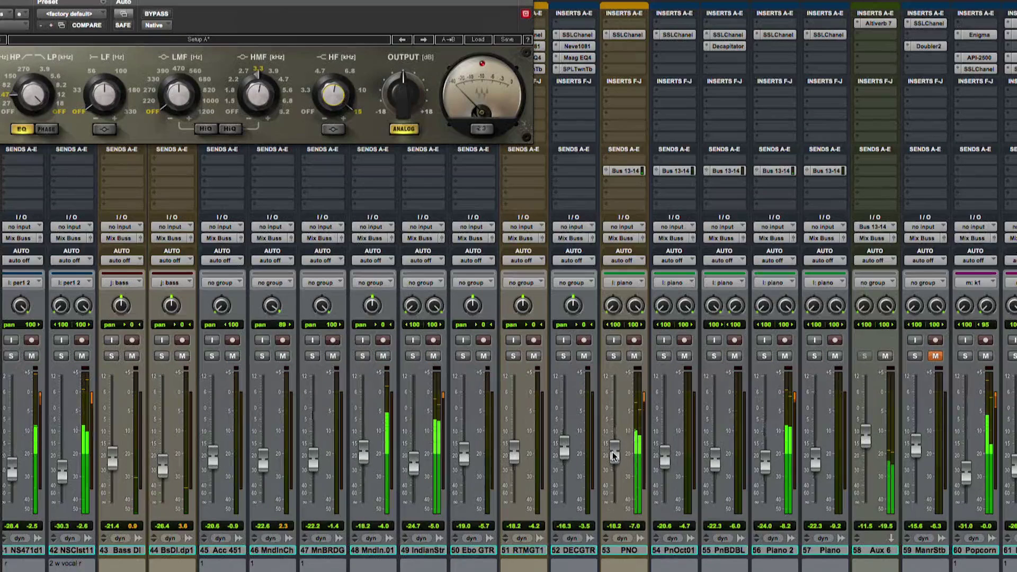
drag(865, 437, 864, 447)
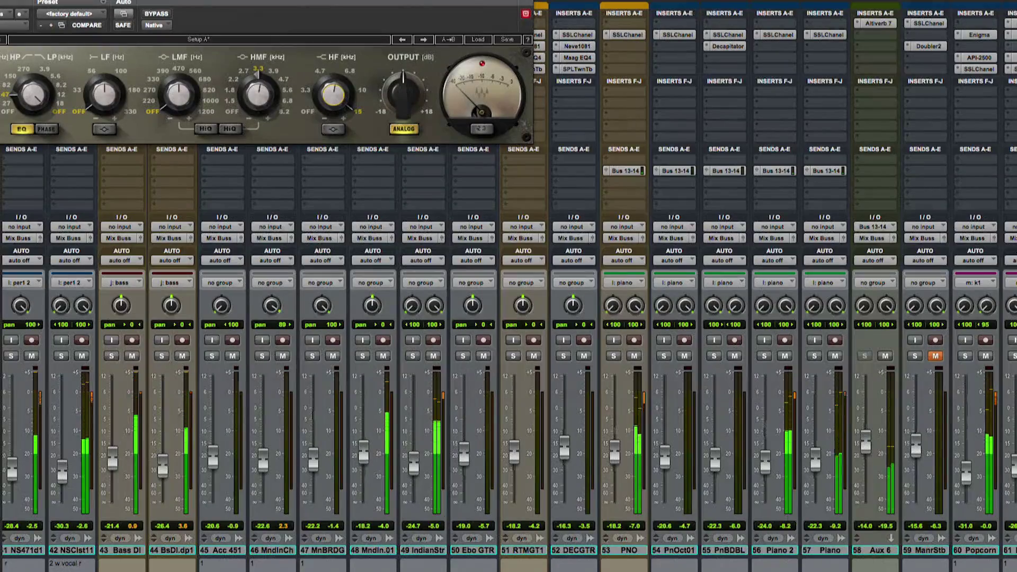
- Unmute ManrStb, check it in solo, and lower it from -15.6 to about -18
scroll(685, 407, right, 10)
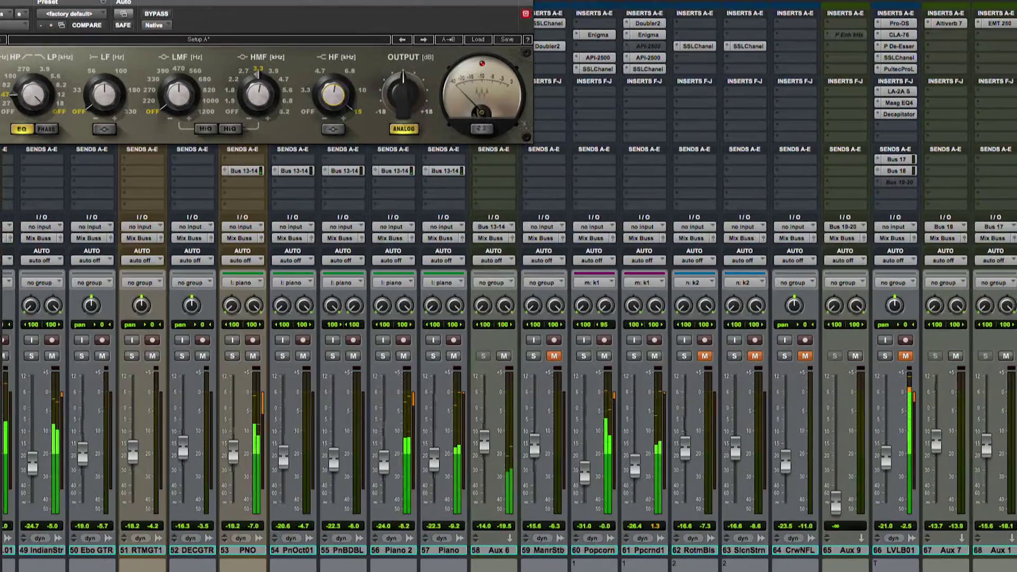
click(544, 551)
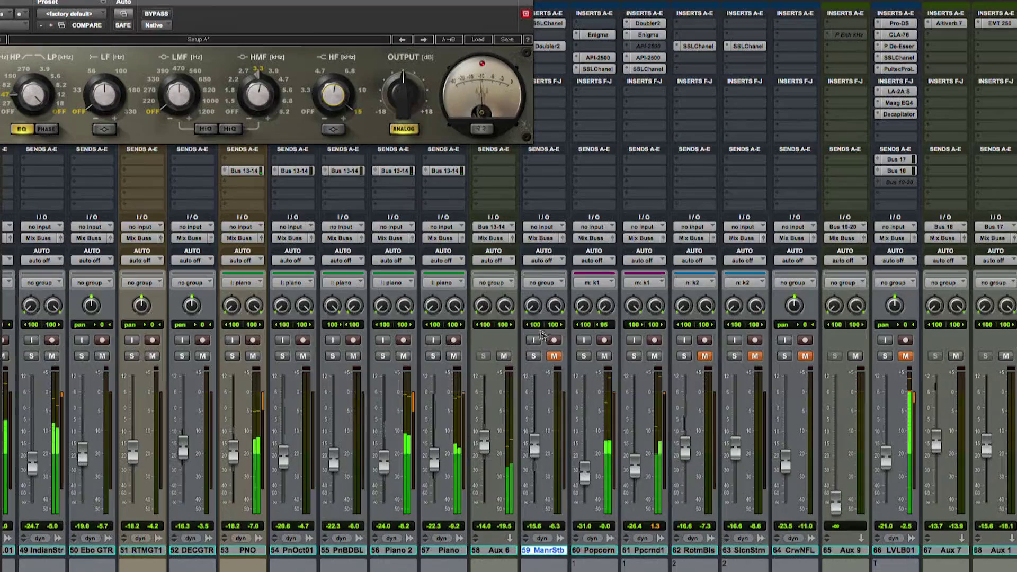
click(555, 356)
click(533, 356)
click(533, 356)
mouse_move(535, 444)
mouse_down()
mouse_move(535, 480)
mouse_move(536, 451)
mouse_up()
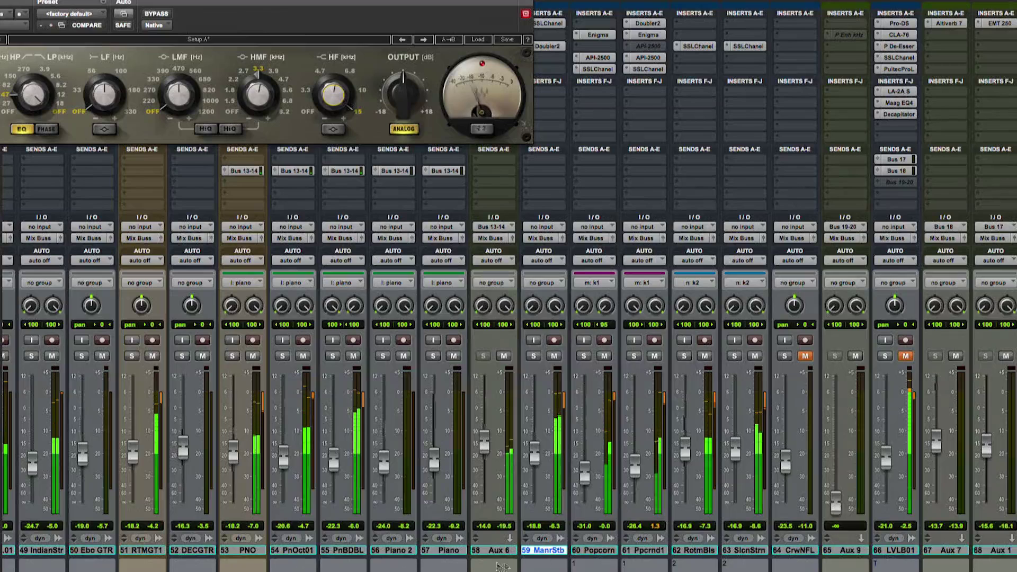
- Unmute CrwNFL, check it in solo, and lower it from -23.5 to -26.0
click(805, 356)
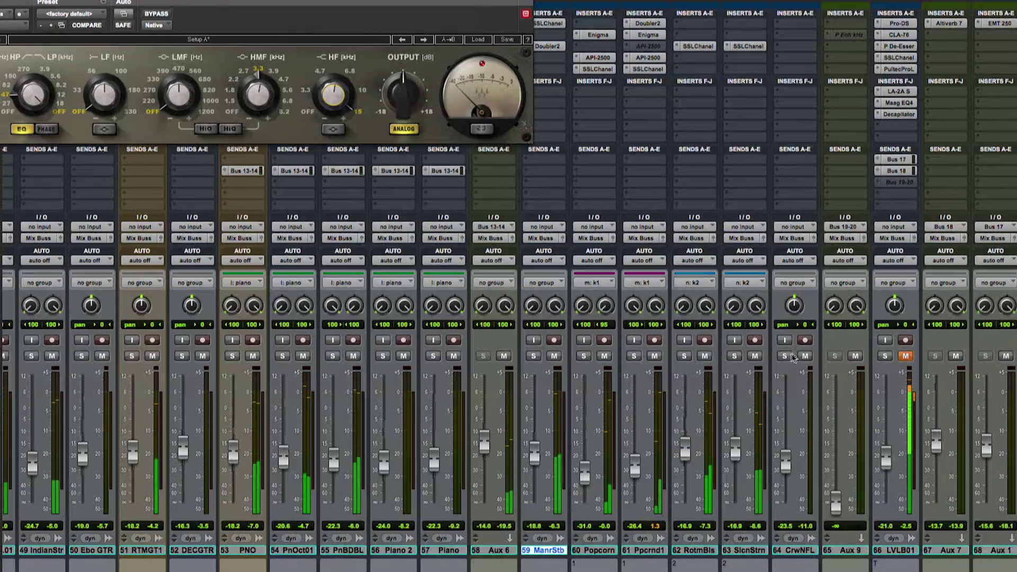
click(785, 356)
click(785, 358)
drag(785, 471, 785, 477)
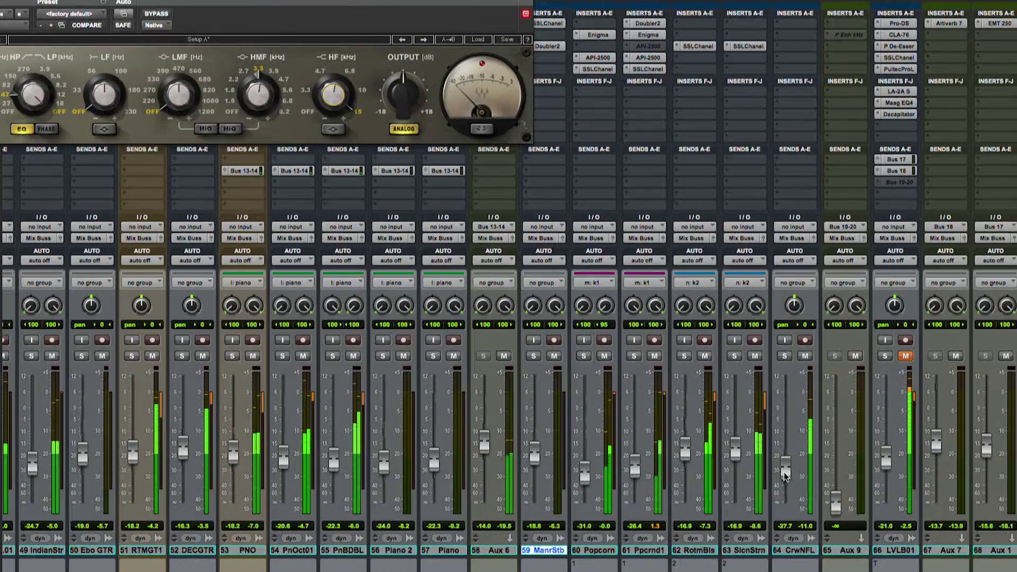
- Unmute LVLB01, nudge it up slightly, and open its SSLChanel plugin
scroll(338, 424, right, 3)
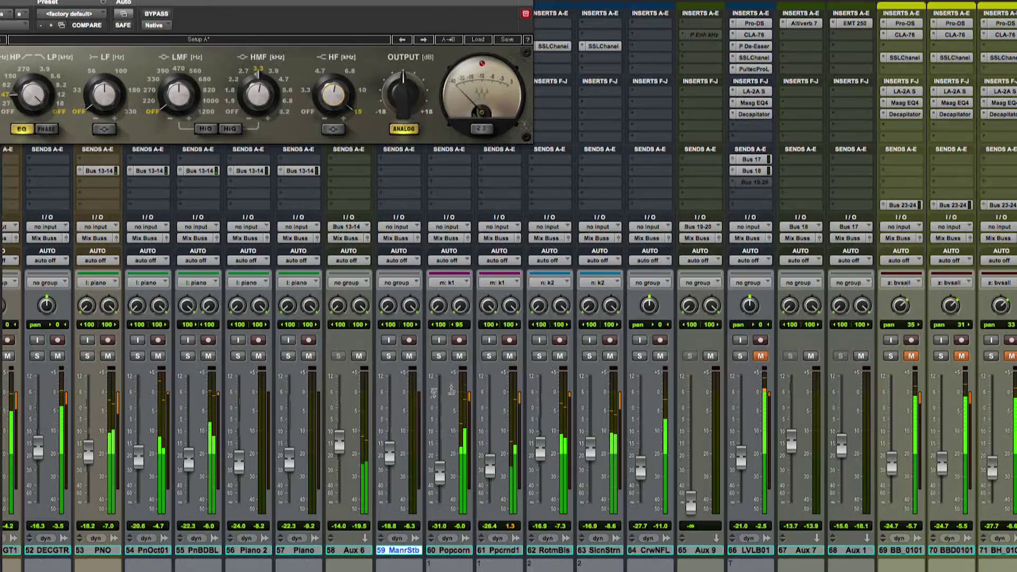
click(762, 356)
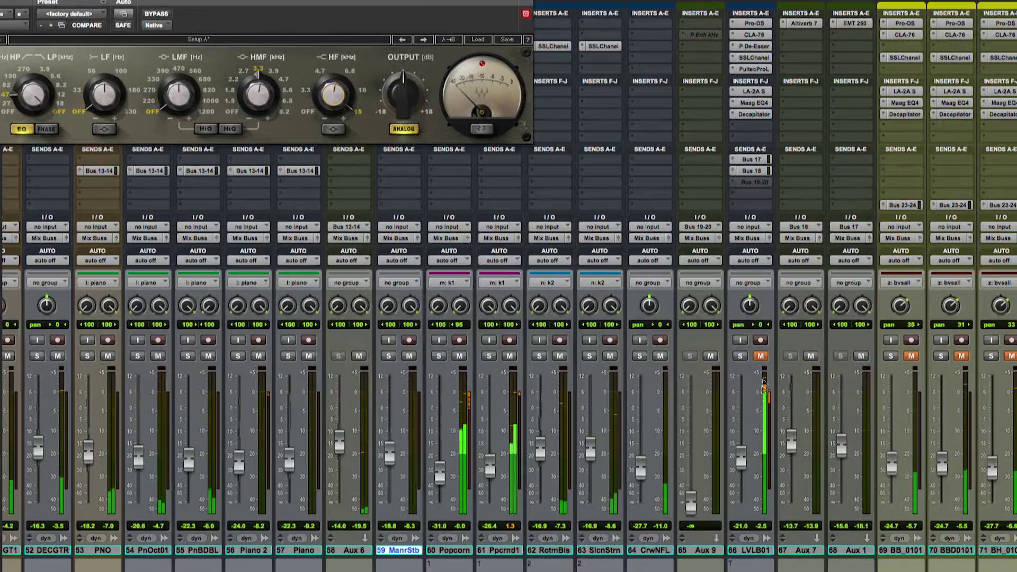
drag(744, 452, 742, 457)
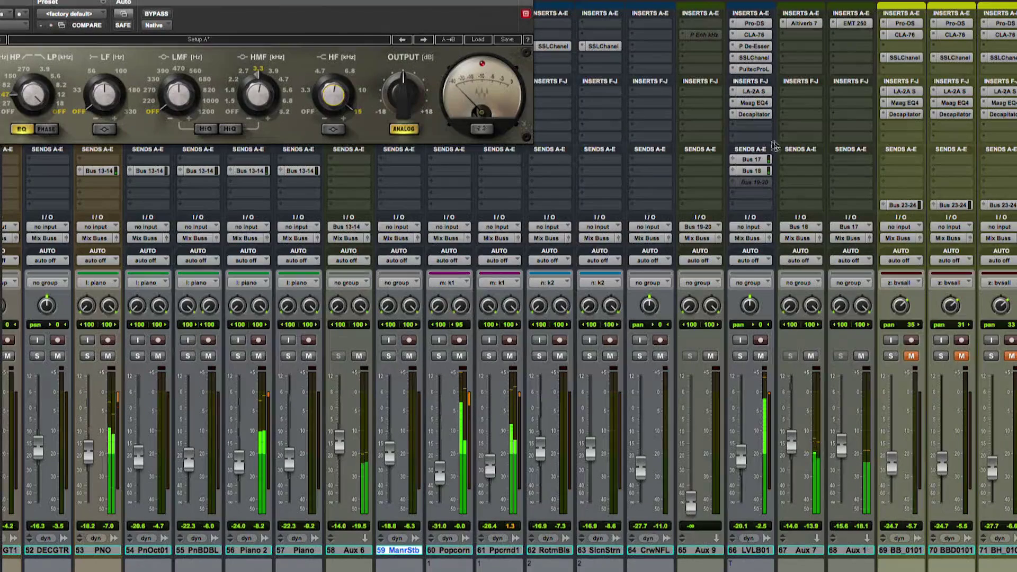
click(754, 57)
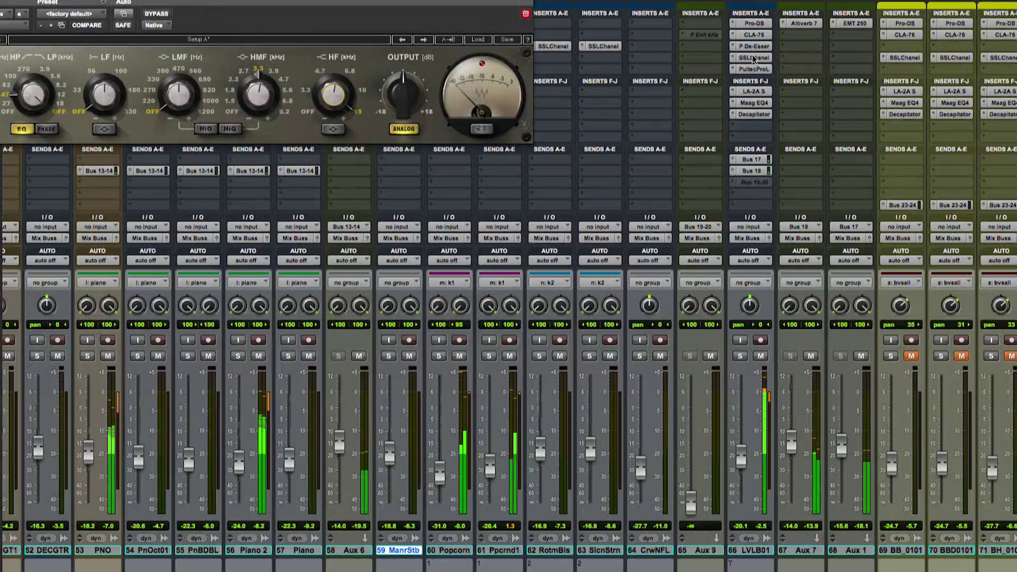
- Try the SSL channel's HMF and HF gain, return HF to 0.0, and raise LVLB01 to -19.3
click(67, 219)
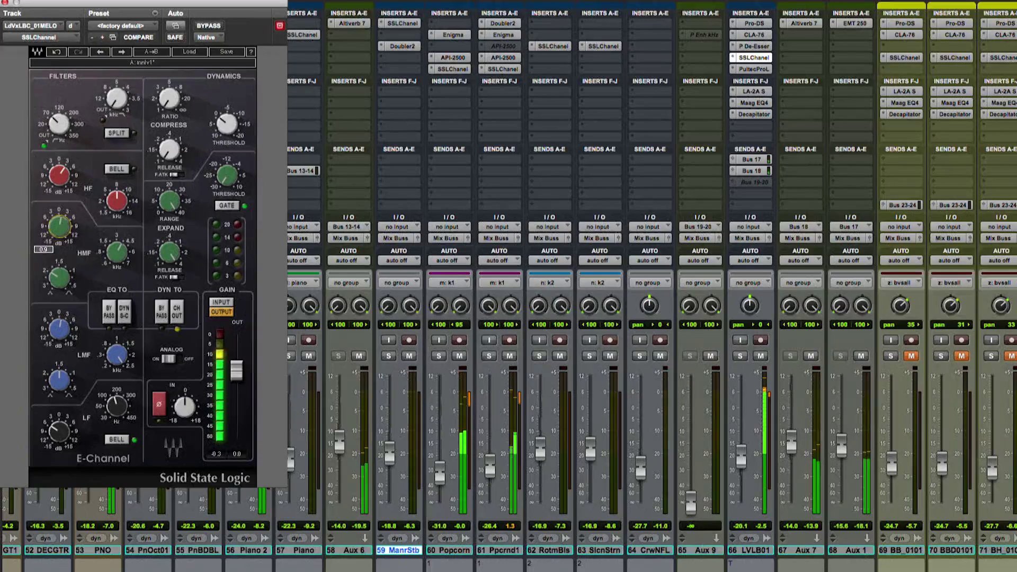
click(59, 175)
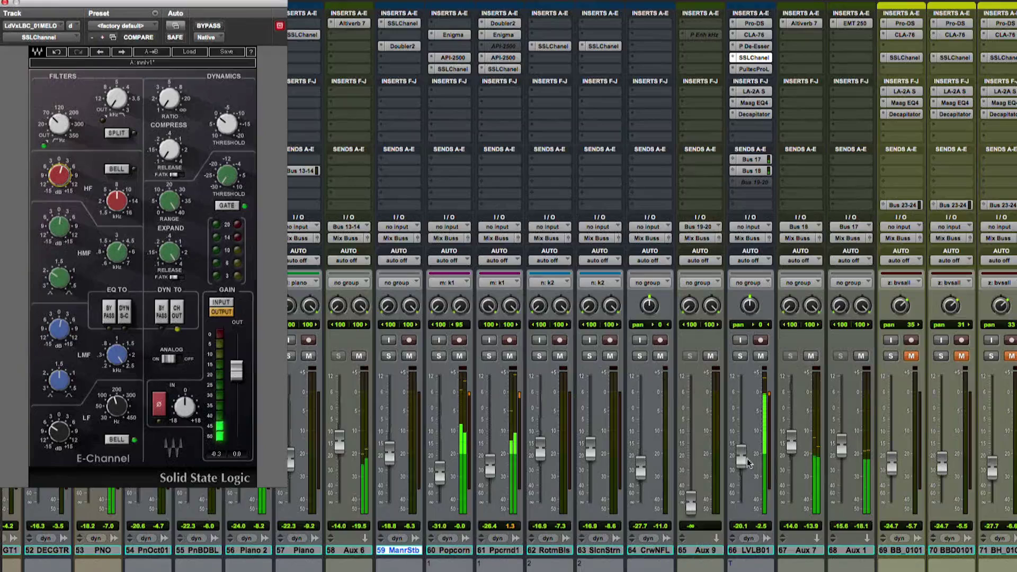
drag(749, 463, 749, 461)
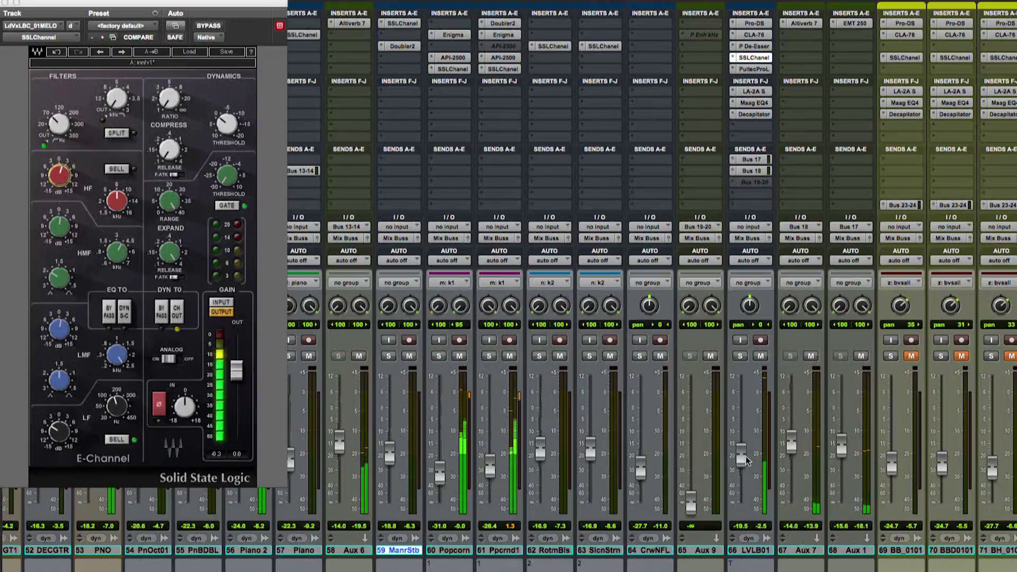
click(61, 179)
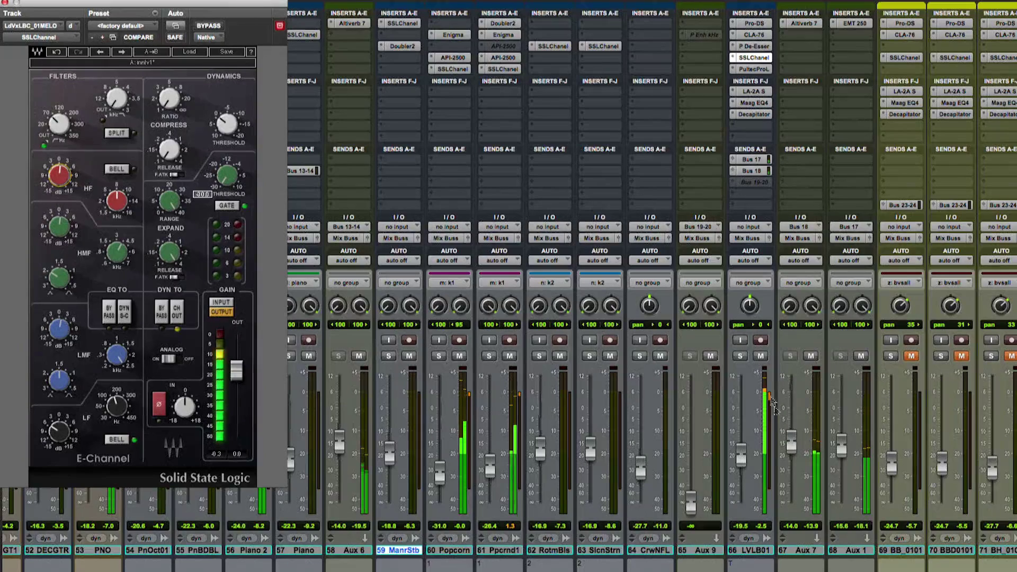
drag(743, 459, 744, 457)
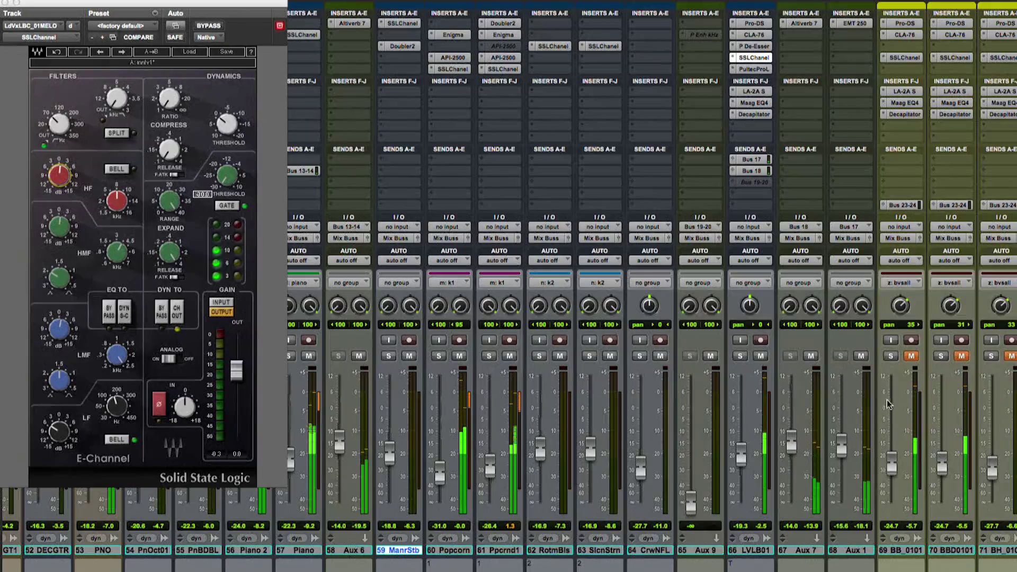
- Unmute the bvsall group and pull BB_0101 and BBD0101 down to -27.2 dB
click(912, 356)
drag(892, 462, 893, 471)
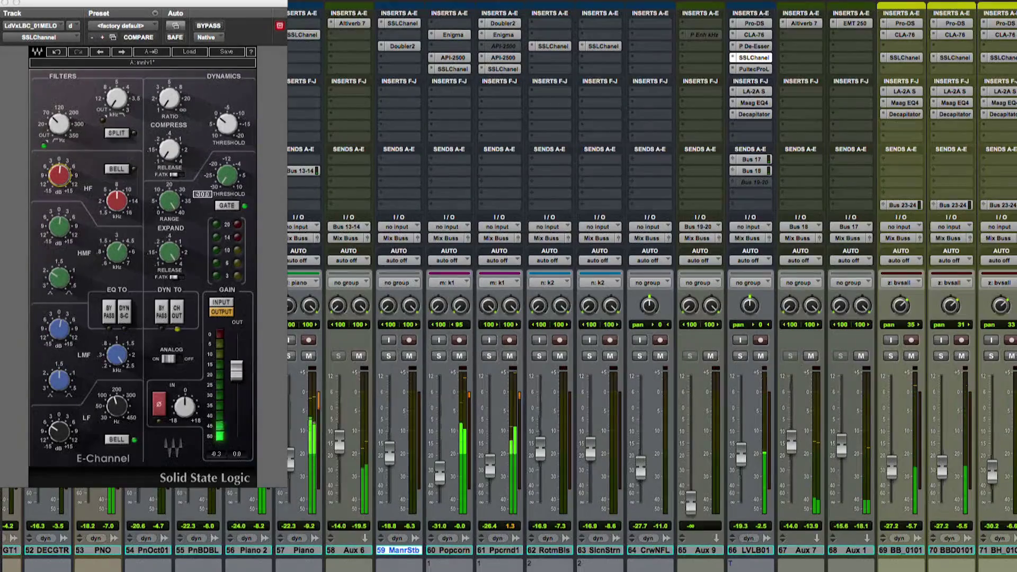
scroll(652, 286, right, 10)
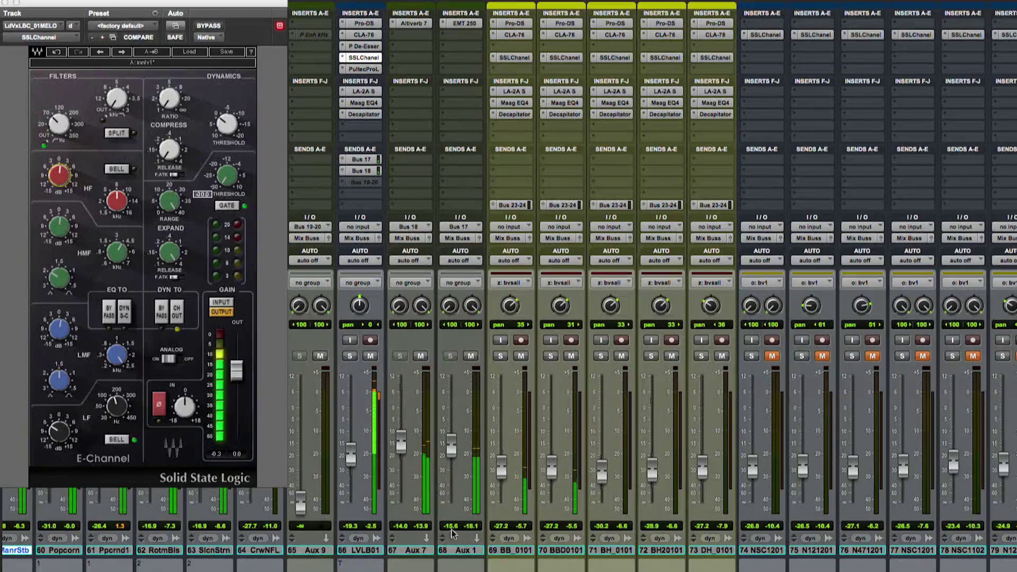
- Close the E-Channel plugin and nudge the bvsall group level up slightly
click(4, 4)
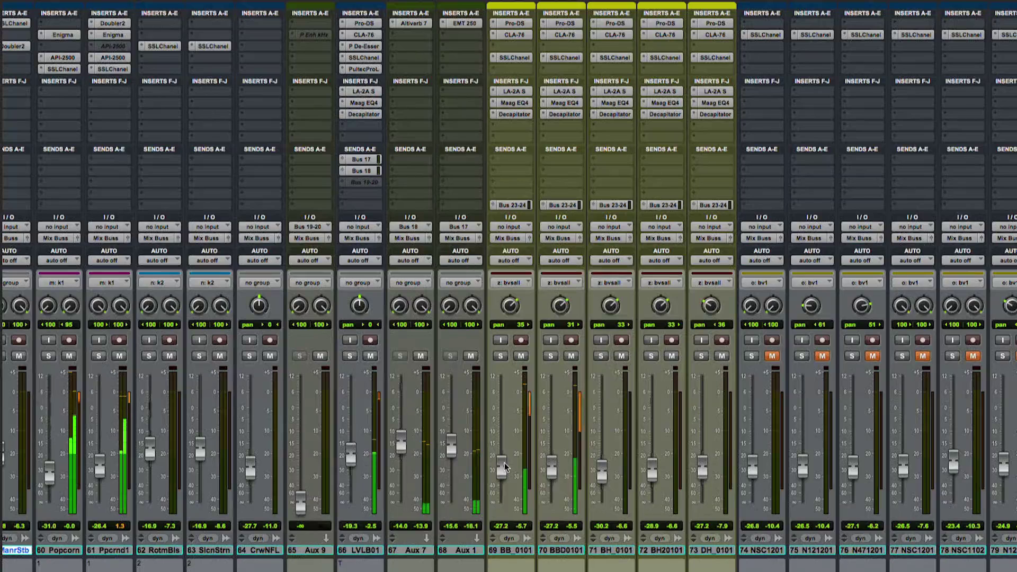
drag(505, 463, 503, 461)
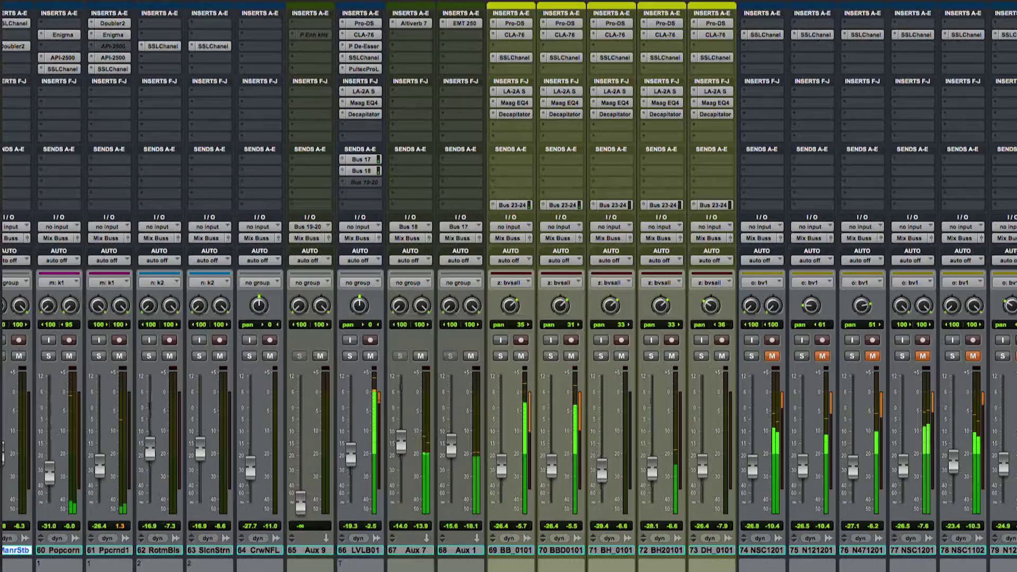
scroll(509, 287, left, 3)
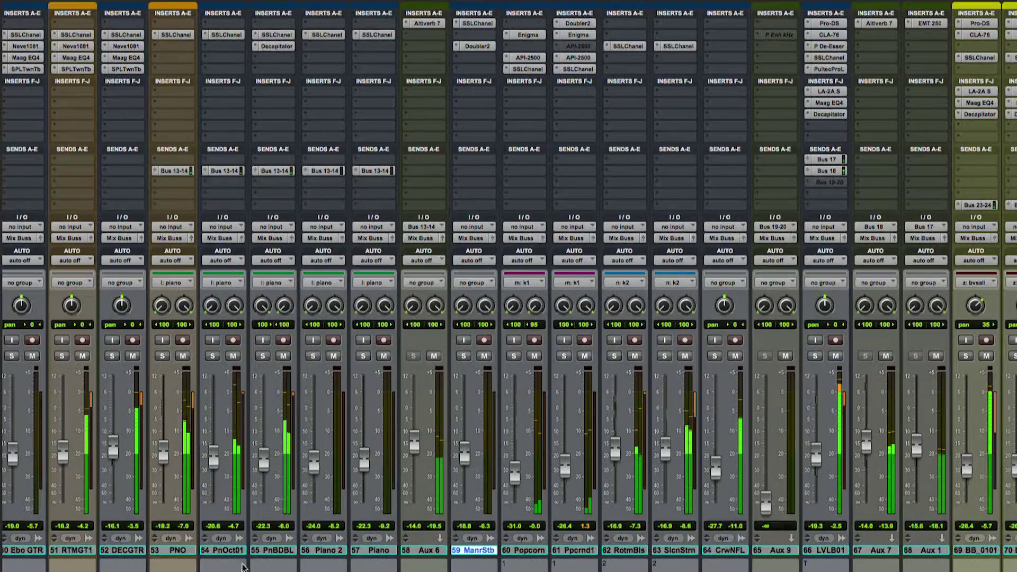
drag(243, 571, 339, 571)
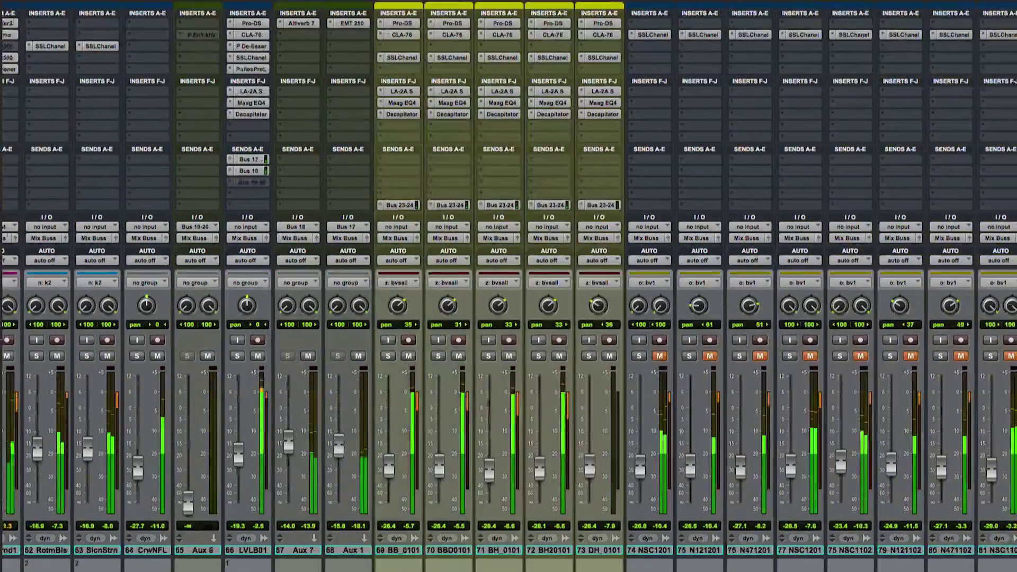
- Unmute the bv1 group channels 74–85 and raise them about 2 dB, NSC1201 reaching -24.7 dB
scroll(509, 286, right, 1)
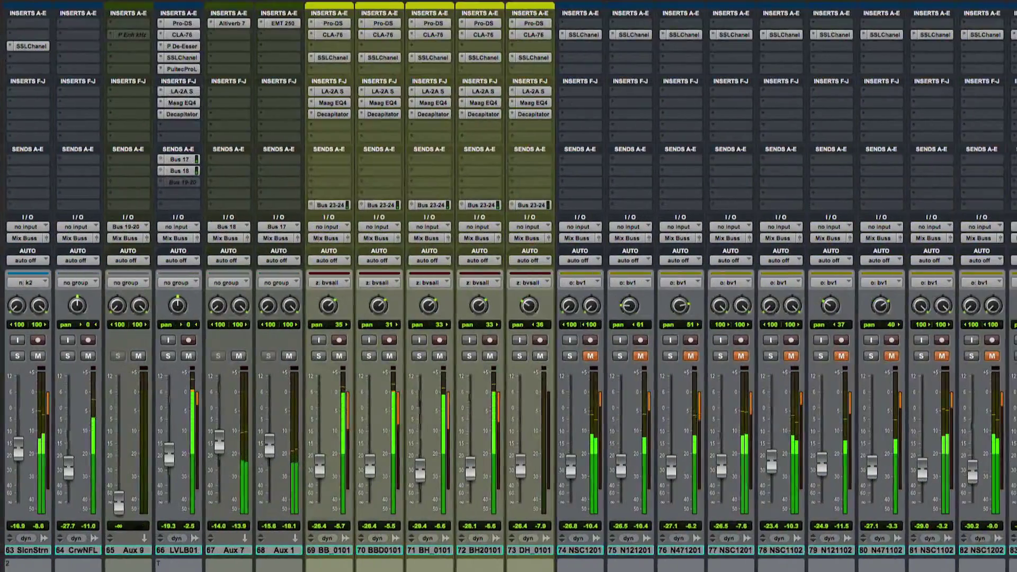
click(591, 357)
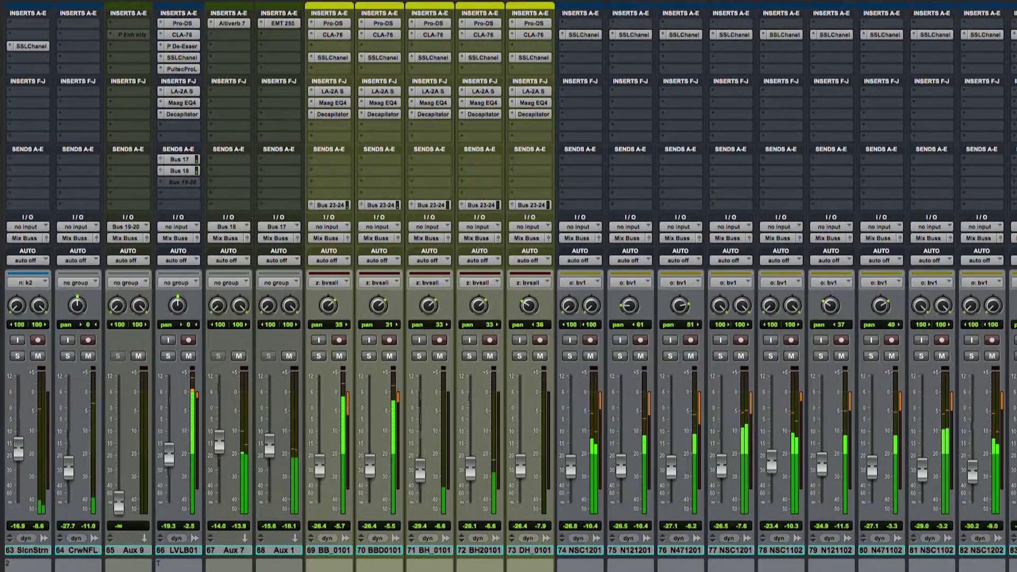
scroll(385, 465, right, 3)
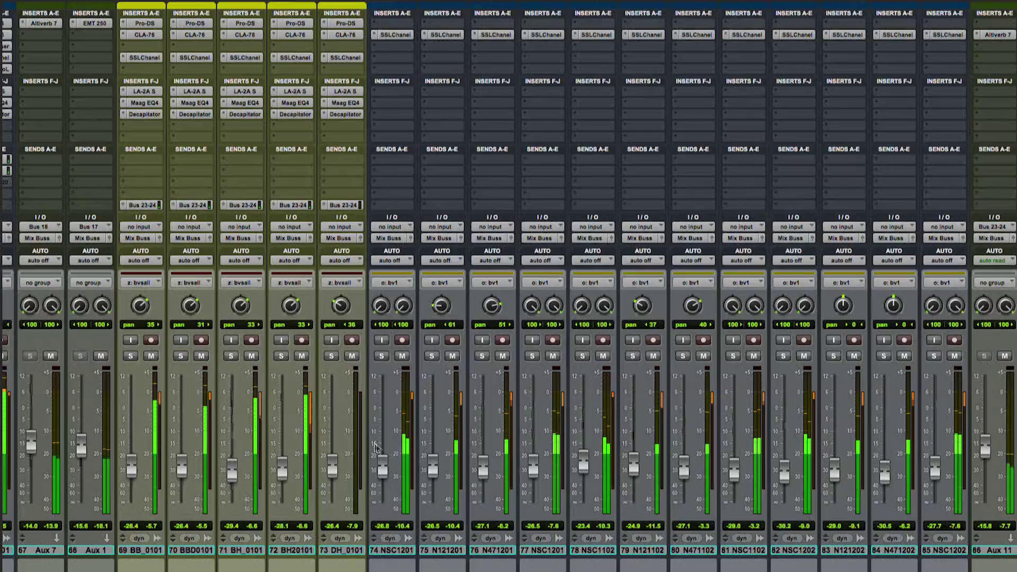
drag(386, 465, 386, 463)
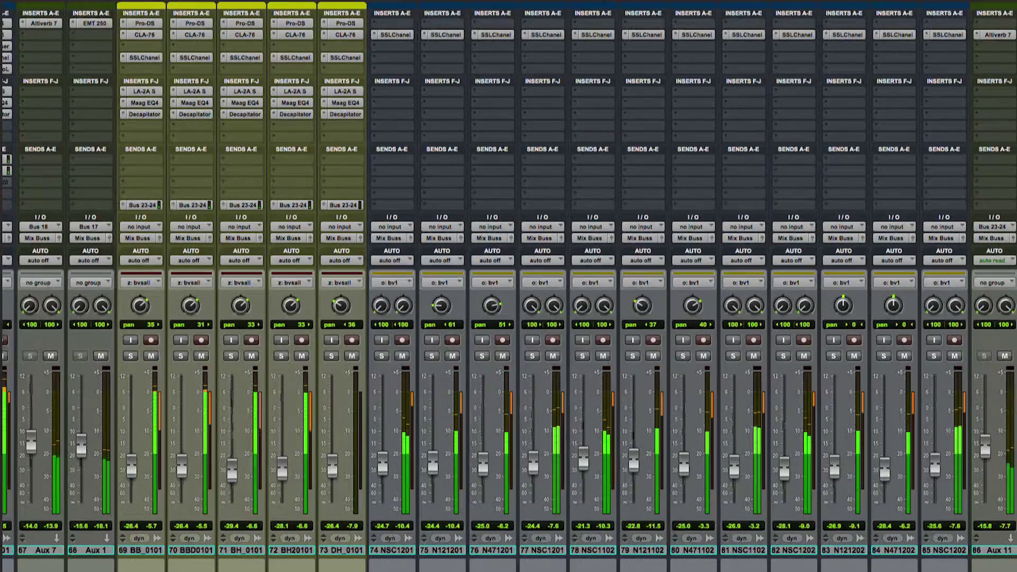
scroll(509, 287, right, 7)
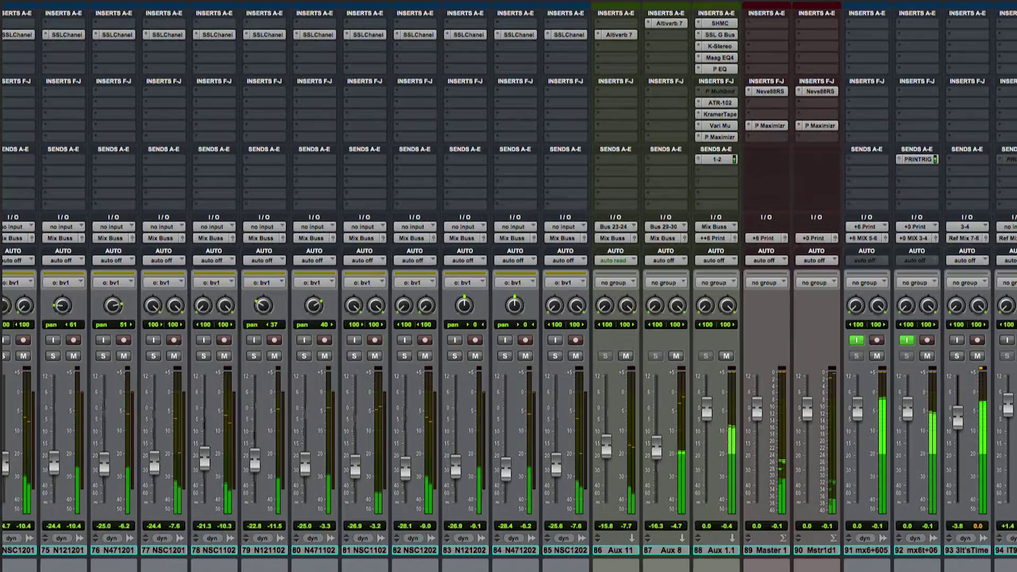
- Lower the Shadow Hills left optical threshold slightly, then review SSL G Bus, ATR-102, Kramer Tape and Vari Mu
click(720, 23)
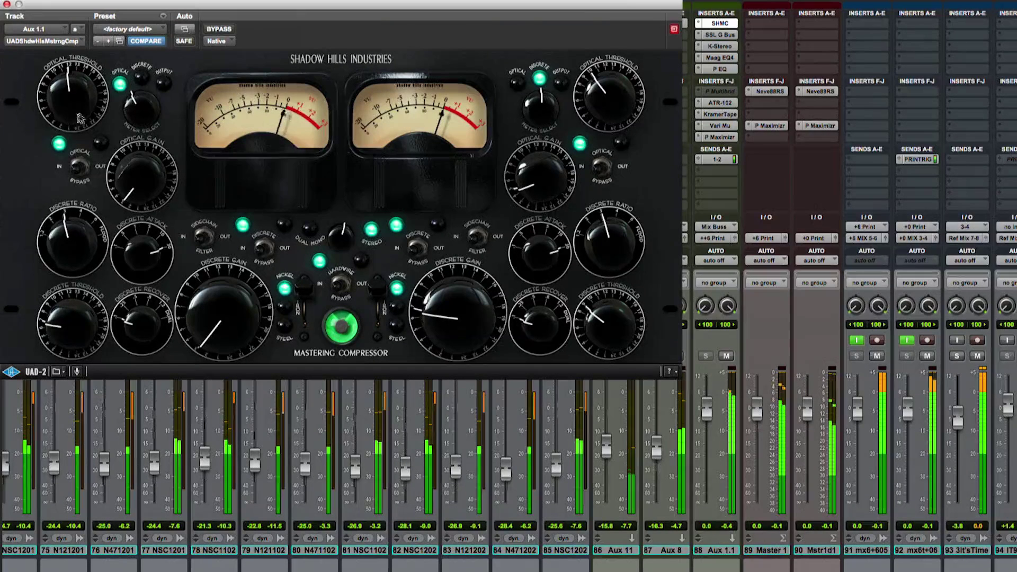
drag(78, 104, 78, 108)
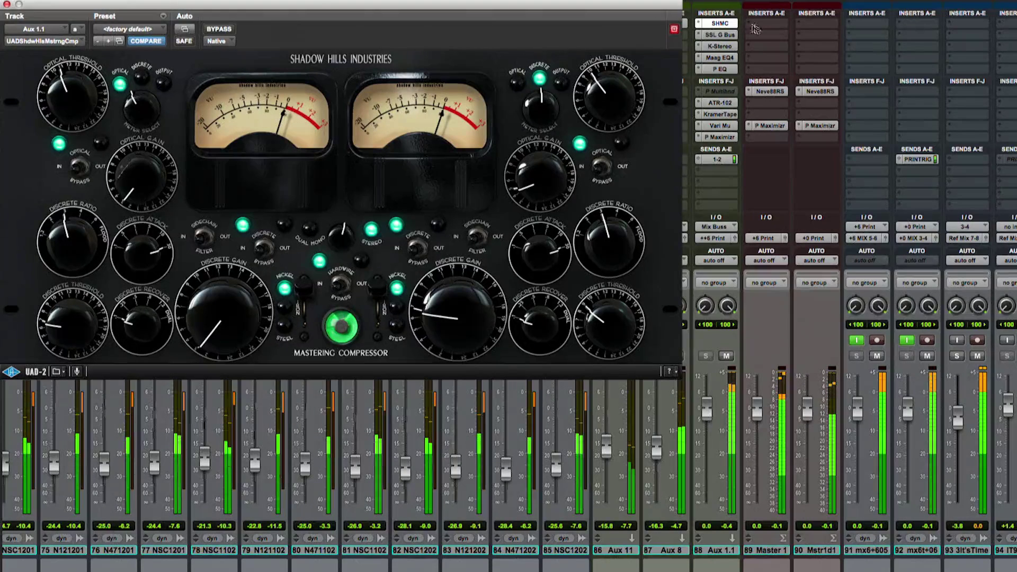
click(720, 35)
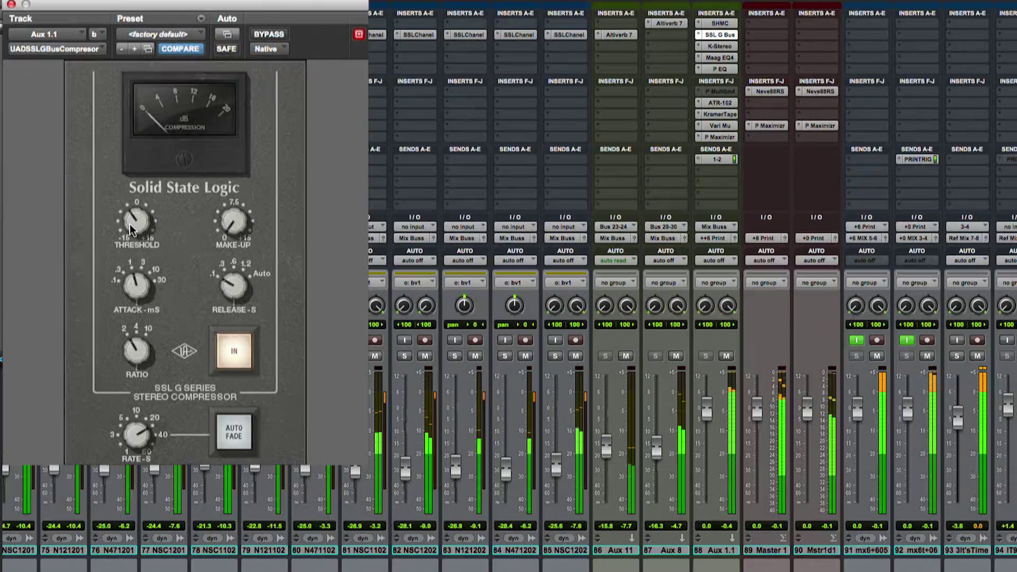
click(719, 103)
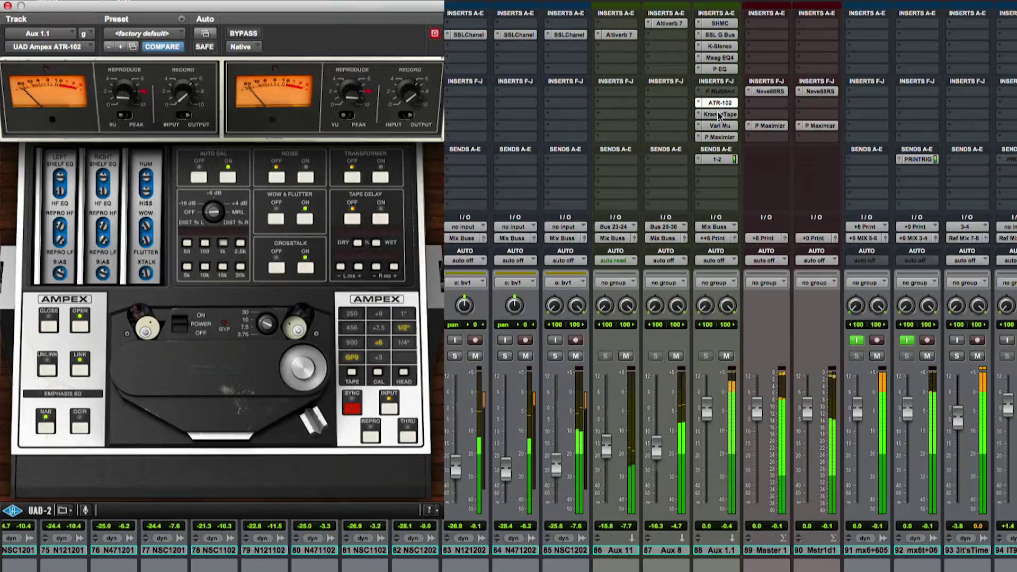
click(720, 115)
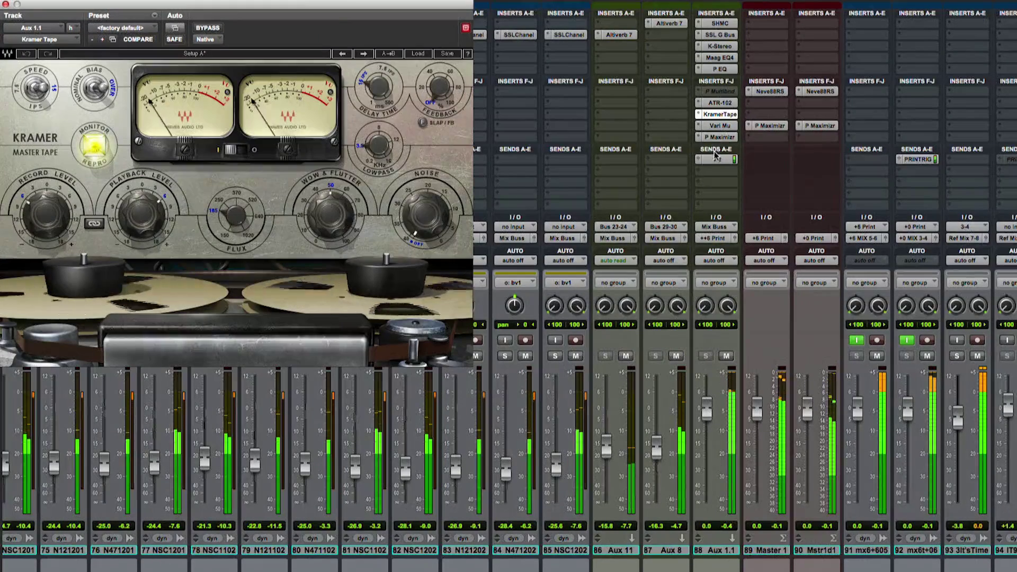
click(719, 126)
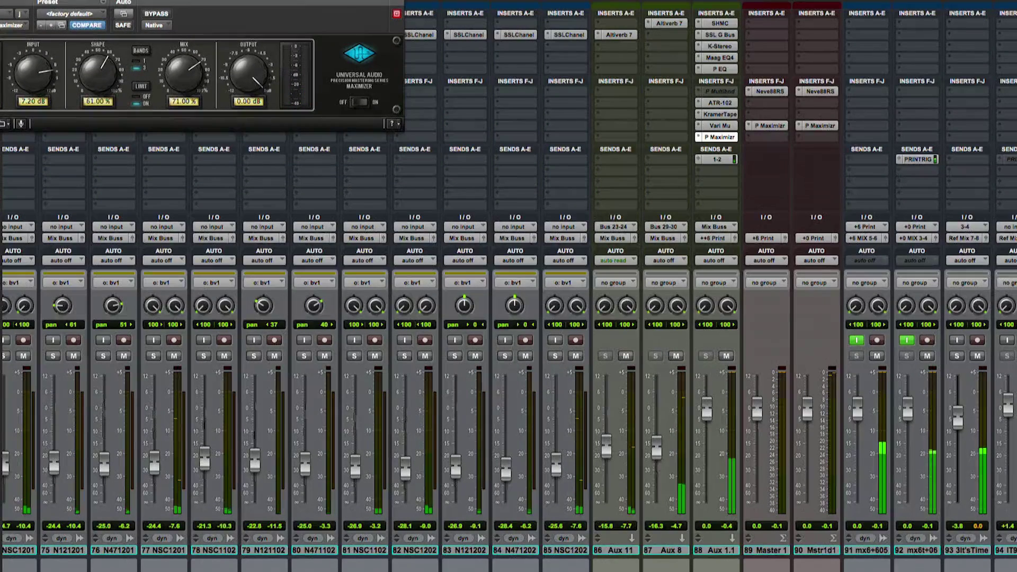
- Put Master 1 and Mstr1d1 into a new group named master
click(767, 551)
shift+click(816, 551)
key(super+g)
text(master)
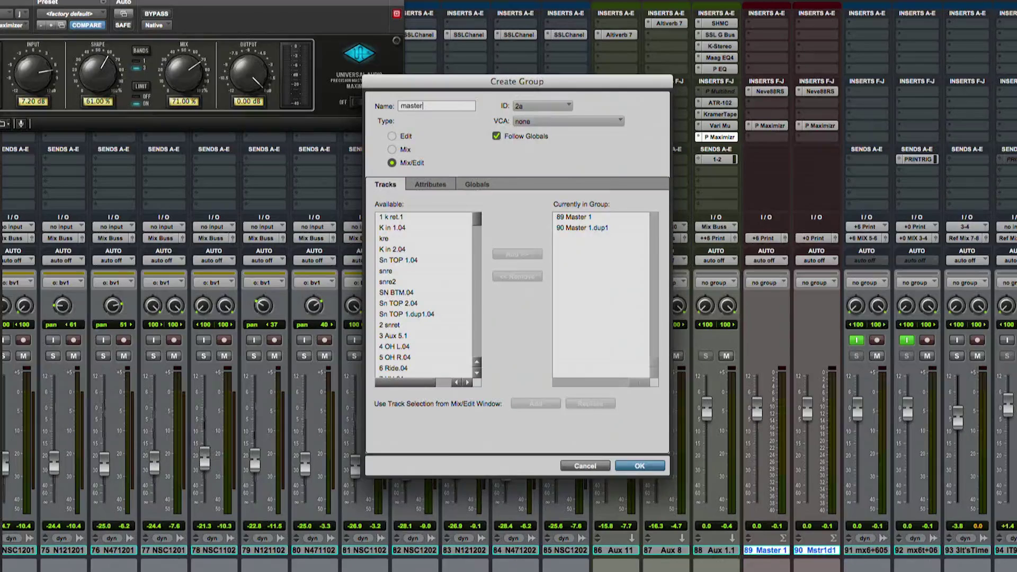
key(Return)
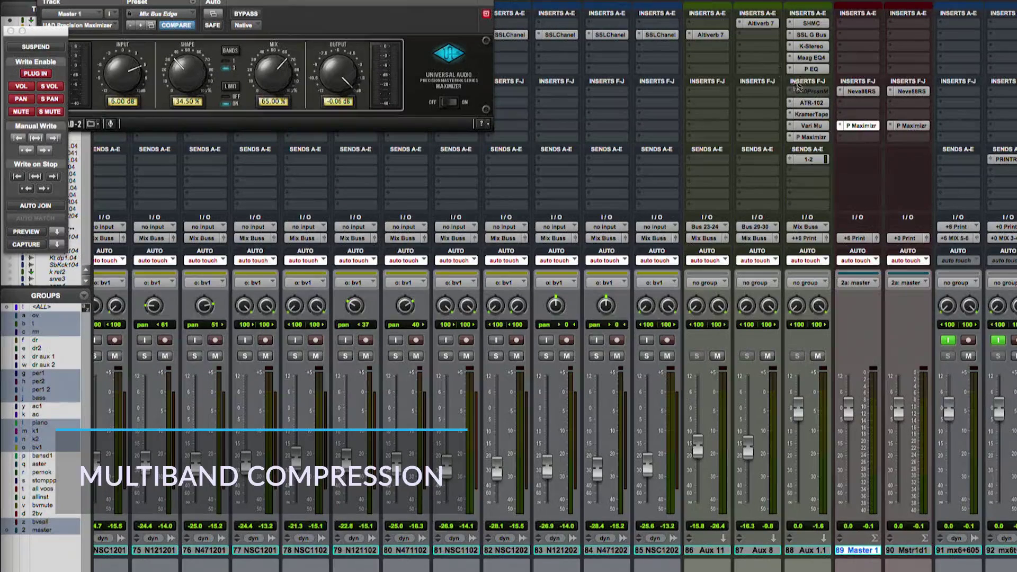
- Enable Aux 1.1's Precision Multiband insert and, during playback, pull its LF threshold to -40.1 dB
ctrl+super+click(810, 91)
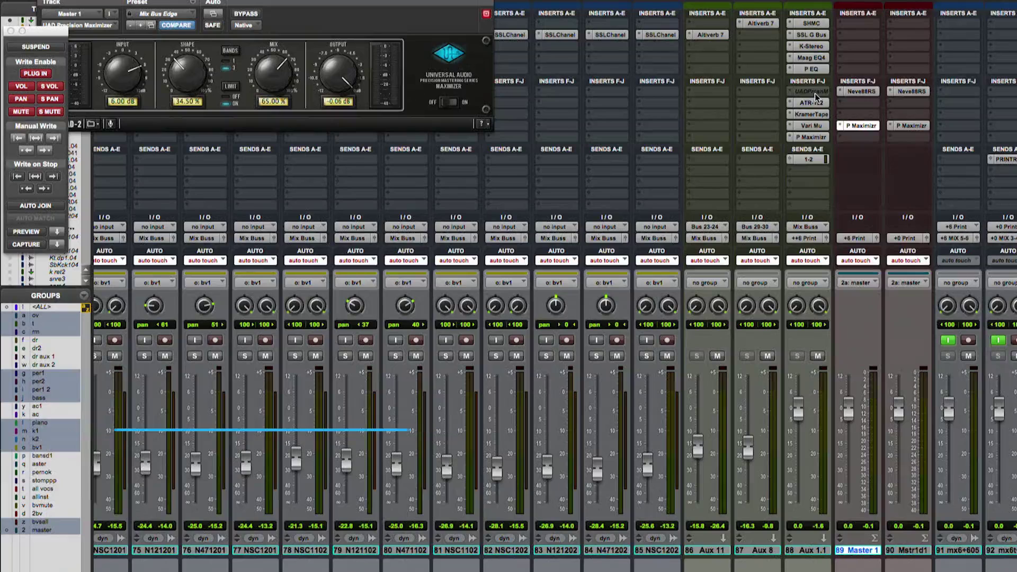
click(815, 91)
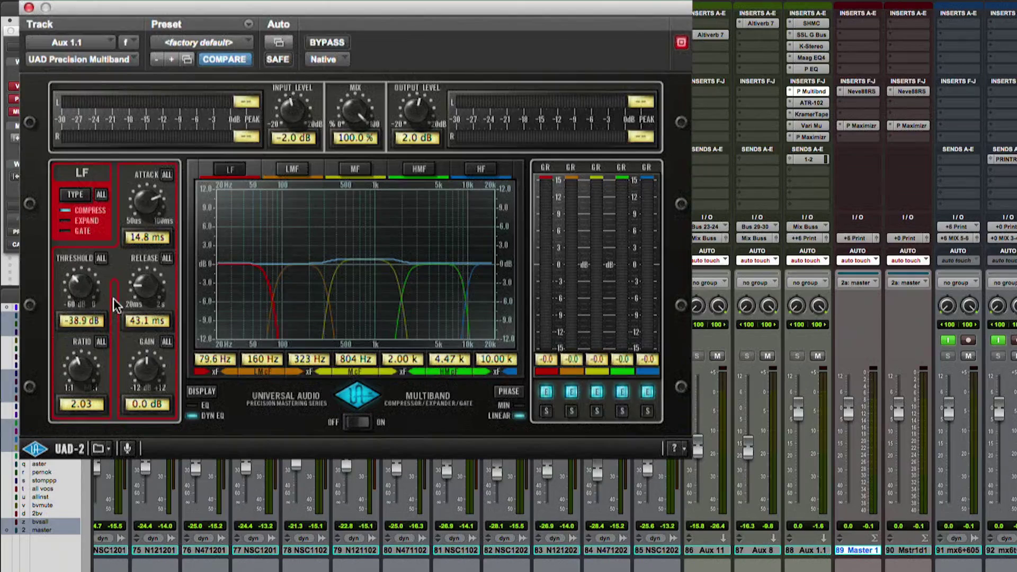
key(space)
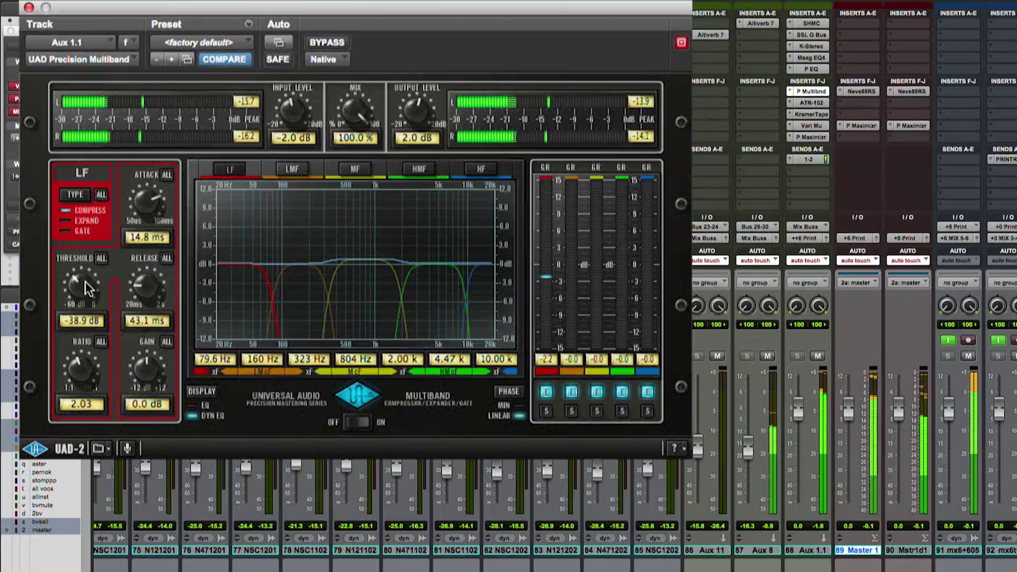
drag(74, 284, 73, 287)
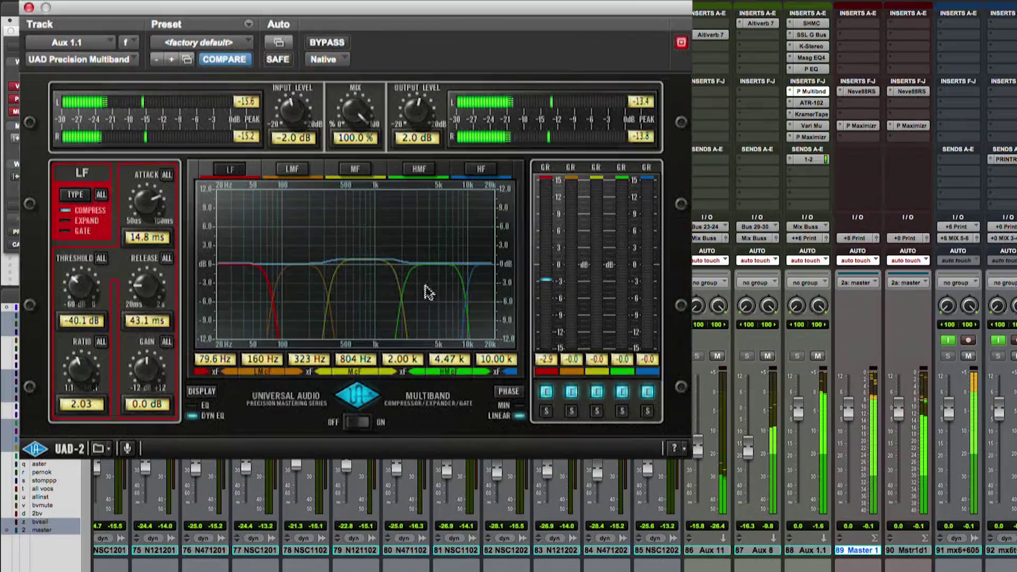
click(28, 7)
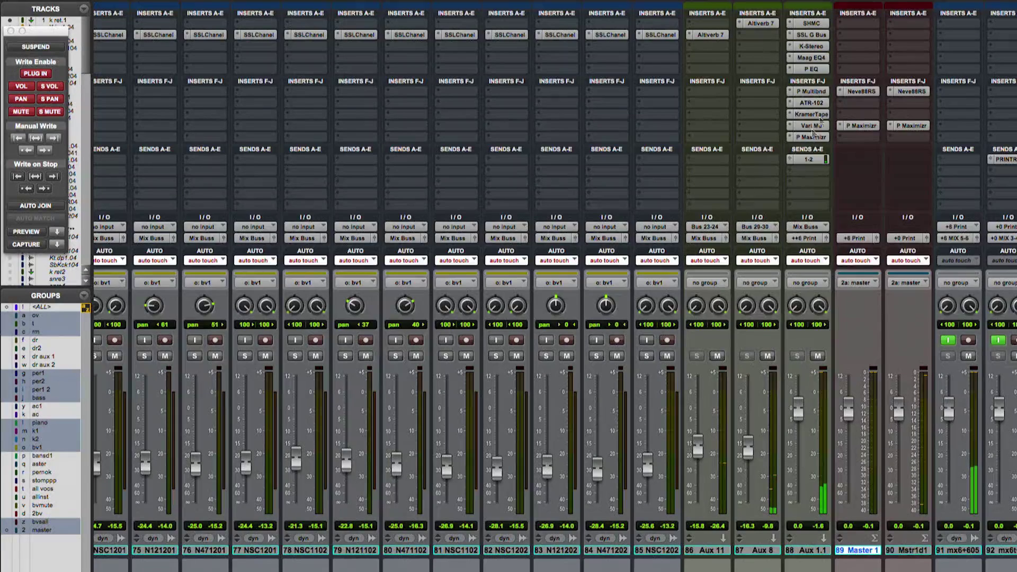